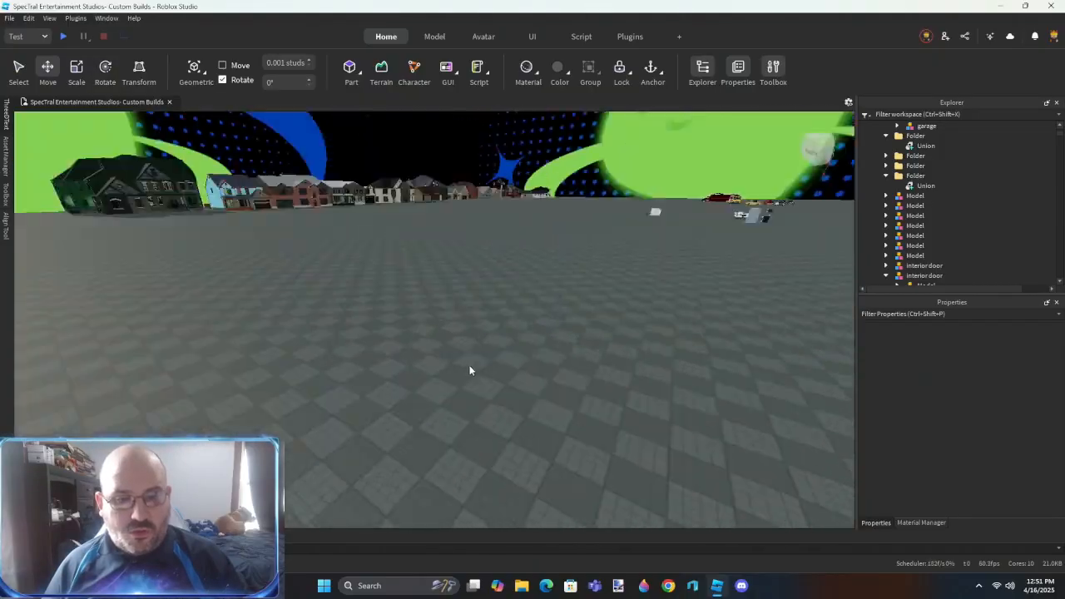
- Select the dark green house at the end of the house row and shift it sideways, clear of the light-blue house
key(f)
key(w)
key(w)
right_drag(396, 242, 486, 351)
key(w)
key(f)
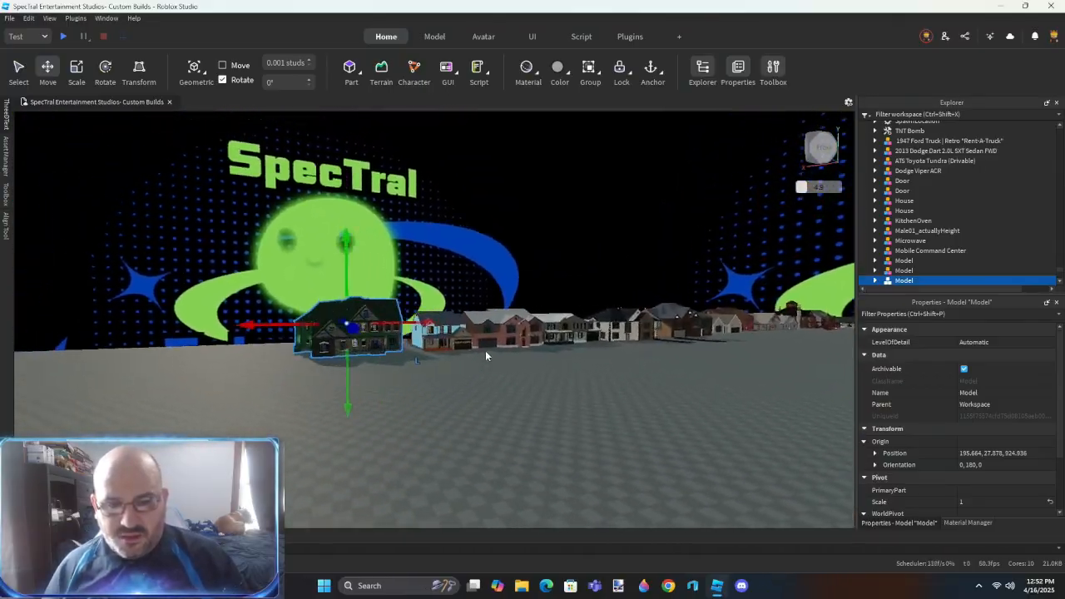
drag(307, 301, 483, 334)
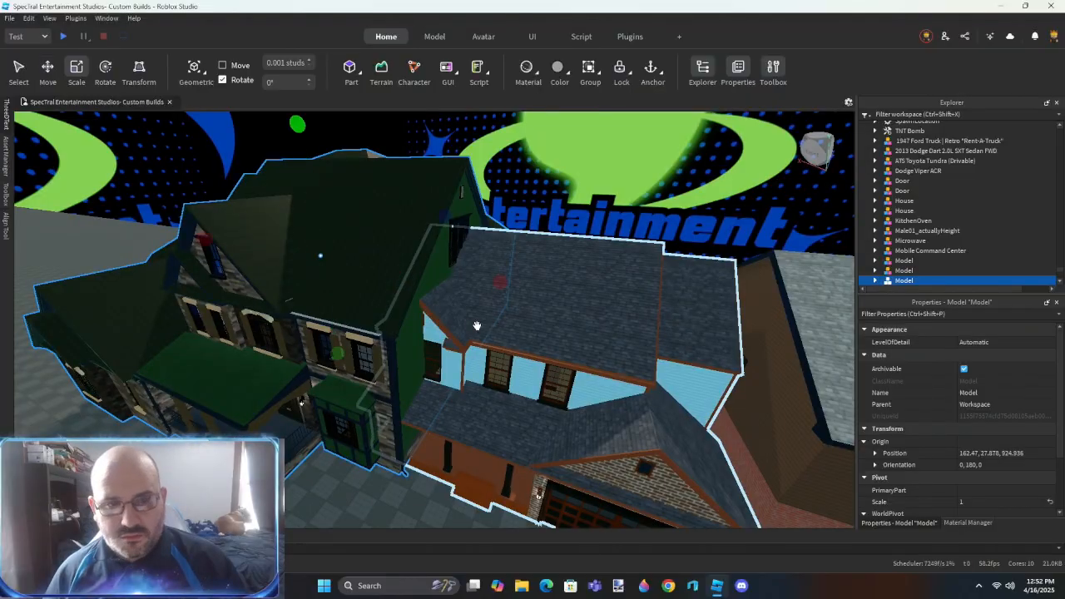
drag(398, 279, 347, 268)
scroll(485, 316, up, 6)
right_drag(485, 316, 485, 317)
scroll(485, 315, down, 10)
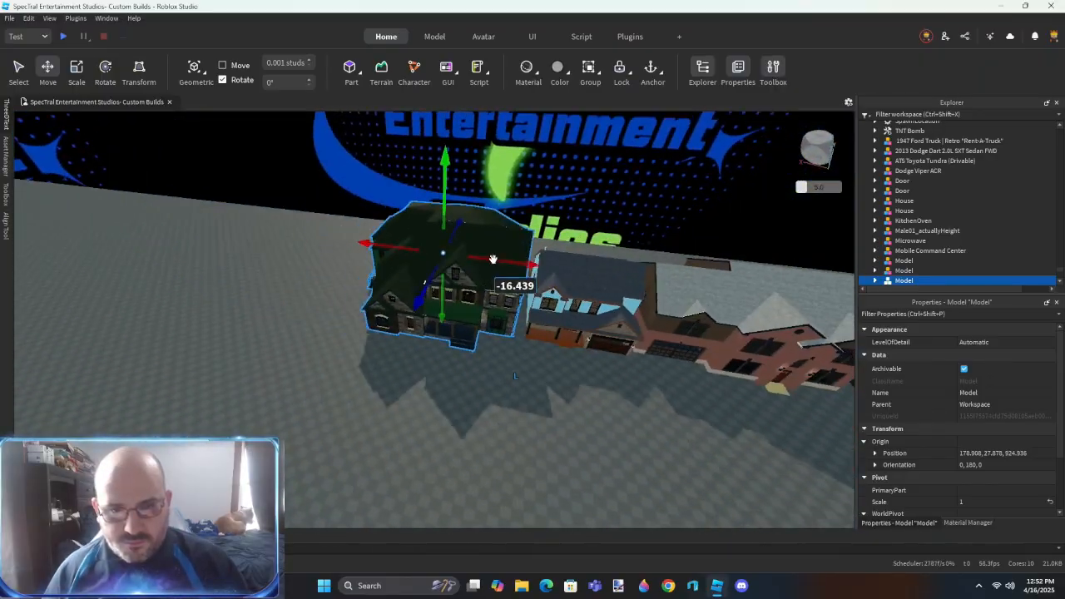
drag(493, 260, 411, 244)
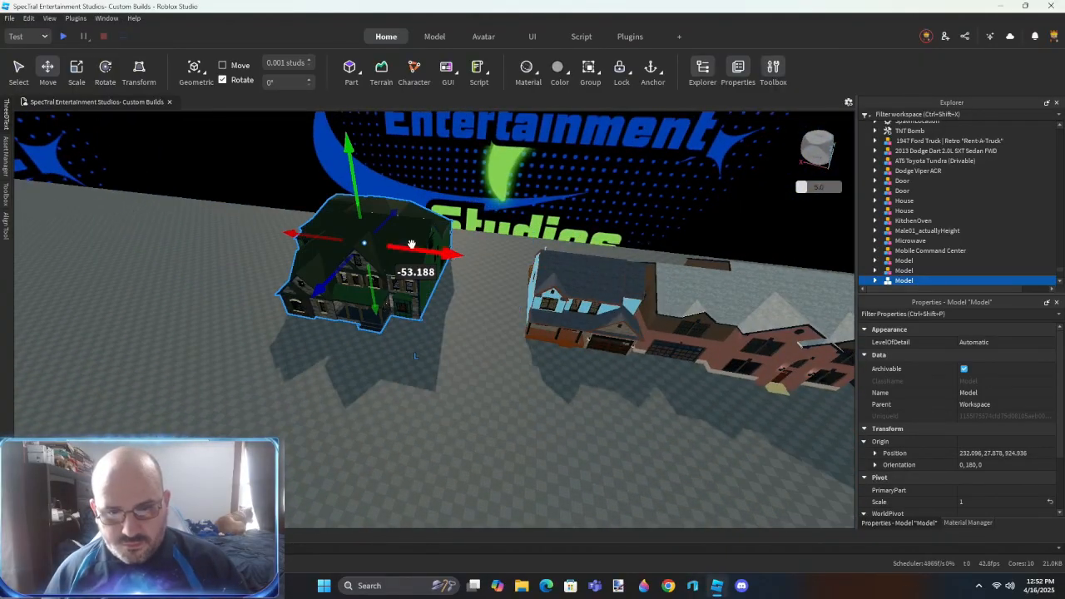
right_drag(497, 340, 498, 340)
- Move the light-blue TheStandford house beside the tan ranch house, to a position of about 201, 20, 460
click(367, 385)
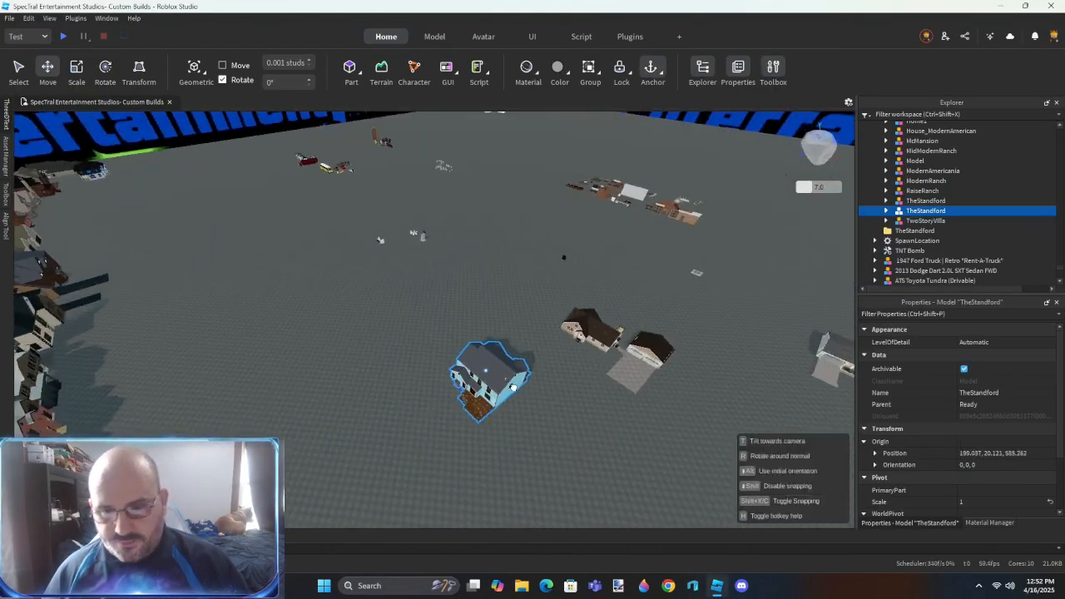
key(f)
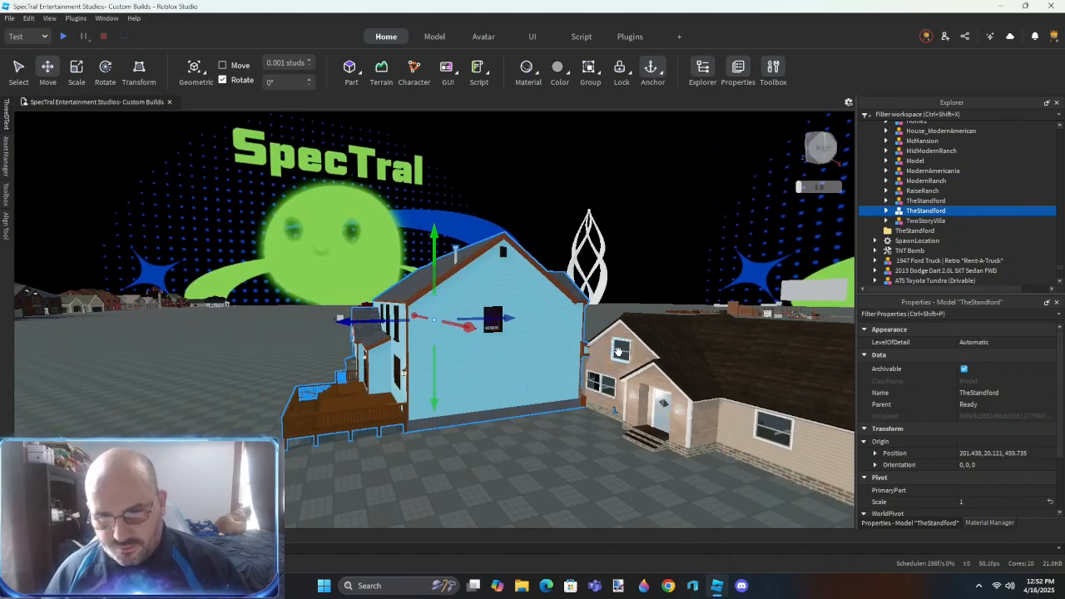
right_drag(484, 381, 391, 347)
key(s)
key(d)
click(388, 348)
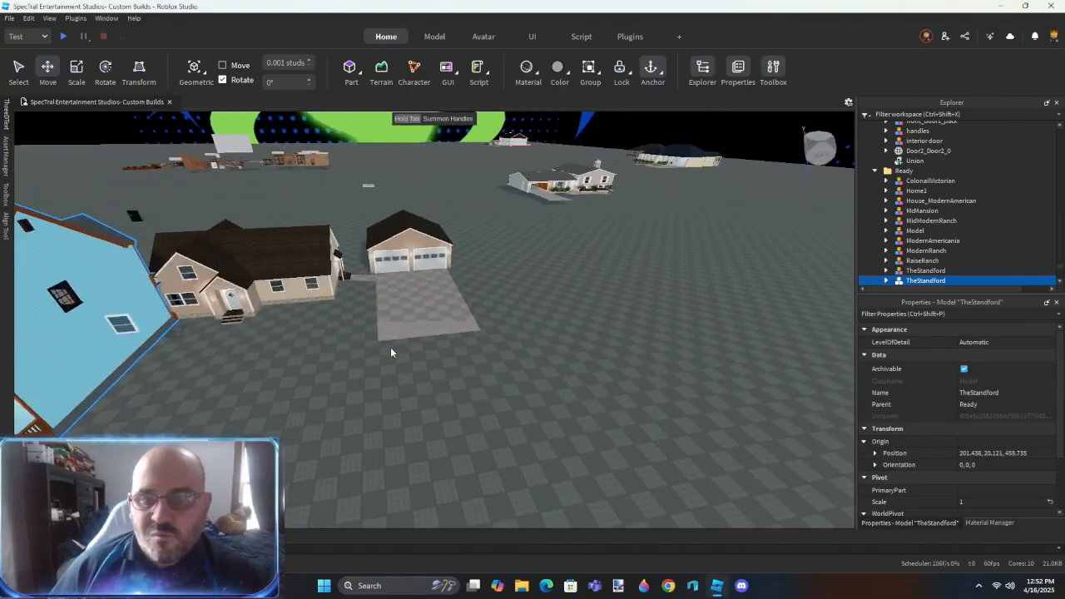
- Examine the tan ranch house and its detached garage up close from several sides
right_drag(550, 266, 550, 266)
key(w)
drag(450, 233, 438, 293)
right_drag(437, 293, 437, 293)
key(w)
drag(438, 293, 439, 293)
right_drag(438, 293, 439, 293)
drag(438, 293, 491, 357)
key(s)
right_drag(491, 357, 374, 317)
key(s)
key(Delete)
- Select the two foundation parts in the tan house's foundation folder and set their material variant to CinderBlocks
right_drag(427, 341, 427, 341)
key(w)
drag(449, 303, 330, 381)
key(w)
right_drag(330, 380, 416, 394)
click(400, 389)
key(d)
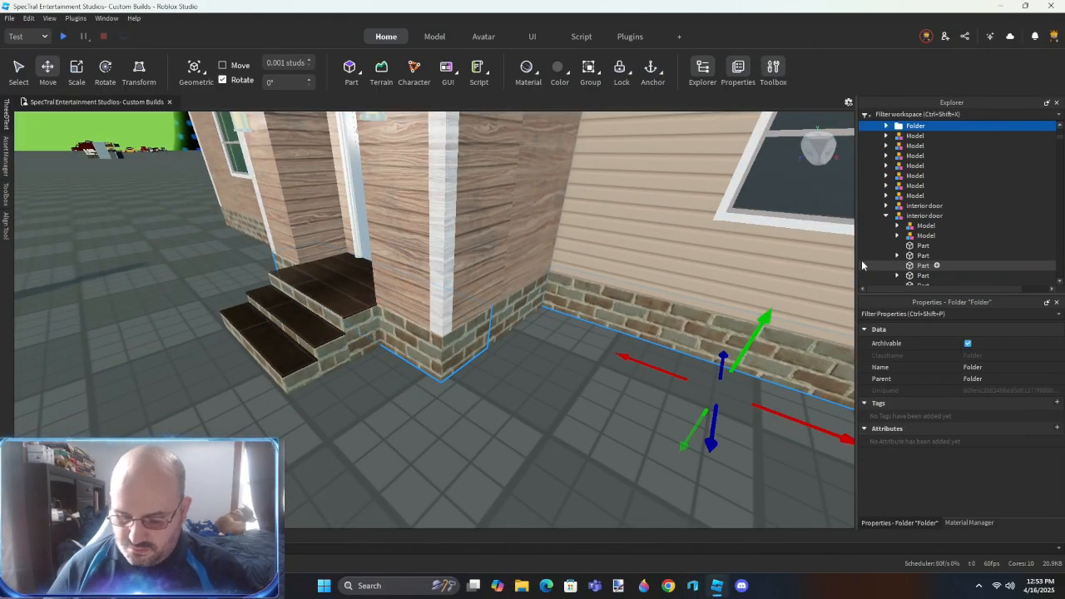
key(ctrl+shift+c)
key(ctrl+shift+c)
key(Delete)
click(912, 135)
shift+click(913, 146)
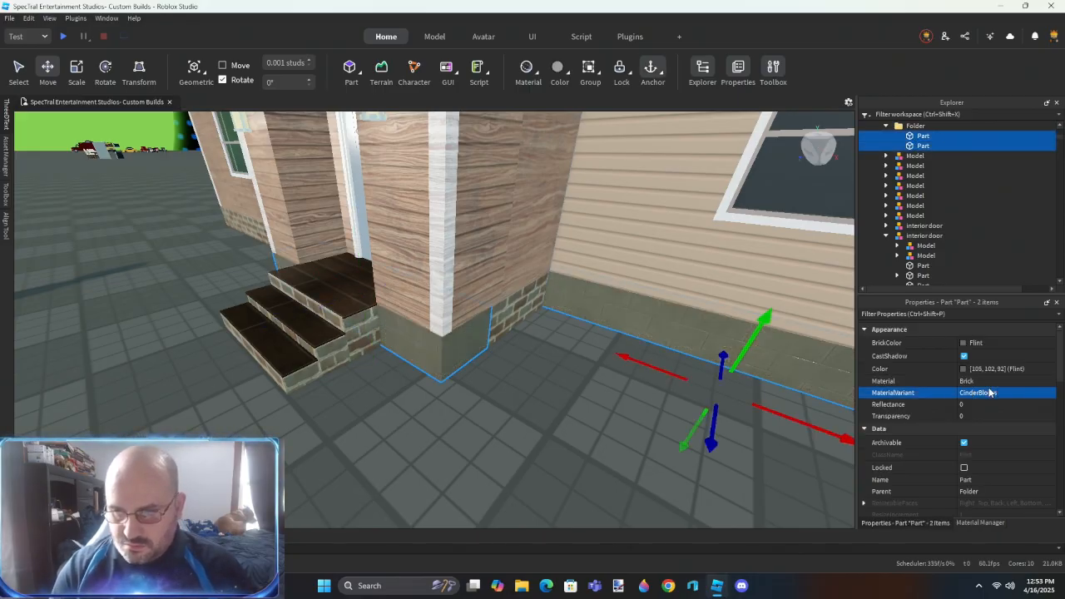
- Remove the brick foundation strip from beneath the front wood-sided wall
key(ctrl+3)
key(s)
right_drag(525, 288, 524, 288)
key(a)
key(d)
key(Delete)
key(a)
- Fit the brick foundation block at the wood-sided wall's corner with ResizeAlign, using the Outer Touch method
key(a)
click(366, 333)
key(a)
right_drag(369, 337, 369, 337)
key(s)
key(a)
key(d)
drag(348, 308, 556, 374)
key(d)
right_drag(523, 399, 523, 396)
key(r)
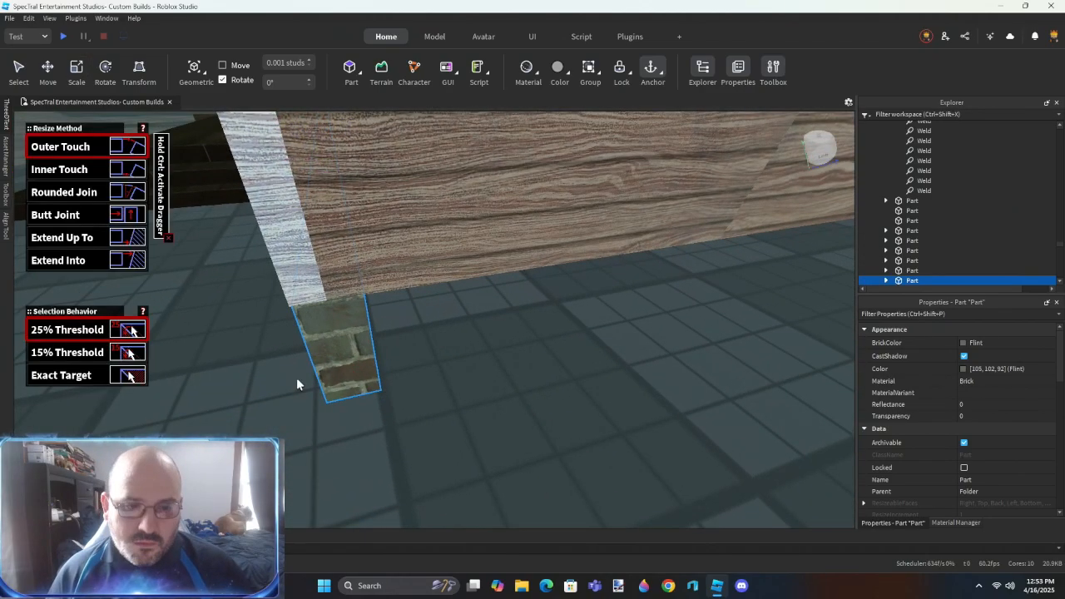
click(337, 358)
right_drag(337, 358, 337, 358)
click(572, 234)
right_drag(503, 407, 504, 409)
- Duplicate the brick foundation part and rotate the copy to run along the adjoining wall
key(ctrl+2)
key(w)
key(ctrl+d)
key(ctrl+r)
right_drag(498, 298, 497, 298)
key(s)
- Duplicate the brick foundation part again and position the copy along the next wall section
key(ctrl+d)
drag(609, 427, 540, 421)
right_drag(541, 421, 540, 420)
key(a)
key(w)
drag(525, 170, 520, 169)
right_drag(533, 345, 481, 353)
key(s)
key(d)
scroll(543, 345, up, 1)
- Adjust the brick foundation parts to fit around the corners of the wood-sided walls
click(428, 317)
key(d)
right_drag(456, 396, 456, 396)
key(d)
key(d)
click(517, 357)
right_drag(520, 355, 520, 355)
key(w)
key(w)
click(395, 183)
right_drag(394, 182, 394, 182)
key(s)
right_drag(470, 291, 455, 292)
key(s)
key(ctrl+2)
click(479, 373)
right_drag(479, 374, 480, 373)
- Duplicate the brick foundation part and move the copy beneath the front wood-sided wall beside the entrance
key(w)
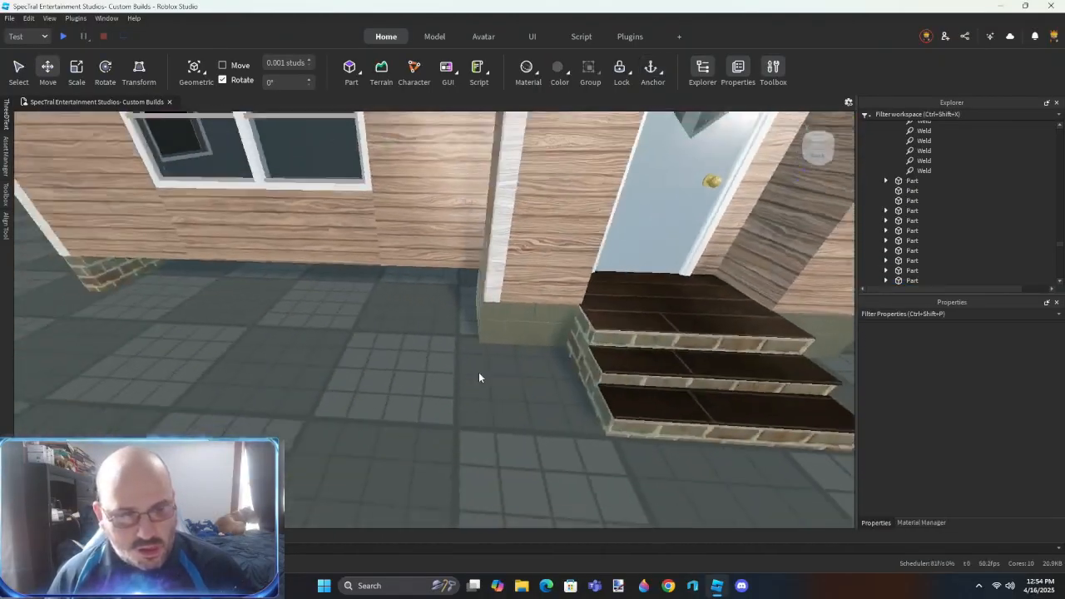
key(s)
right_drag(307, 315, 308, 315)
key(w)
click(465, 263)
right_drag(495, 303, 495, 303)
key(s)
key(ctrl+d)
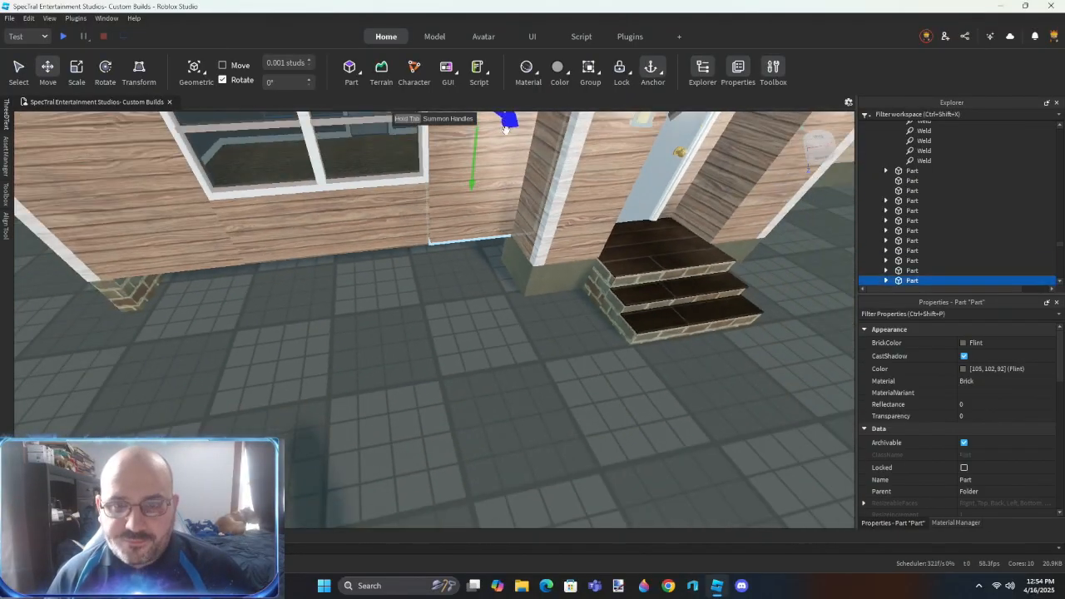
drag(612, 348, 504, 333)
key(w)
right_drag(504, 333, 504, 333)
drag(556, 160, 557, 161)
right_drag(448, 302, 445, 310)
- Select the five brick foundation parts around the house and move them into the foundation folder
key(s)
key(a)
ctrl+click(446, 305)
key(a)
ctrl+click(418, 264)
key(a)
right_drag(414, 349, 430, 342)
ctrl+click(433, 280)
key(a)
ctrl+click(468, 268)
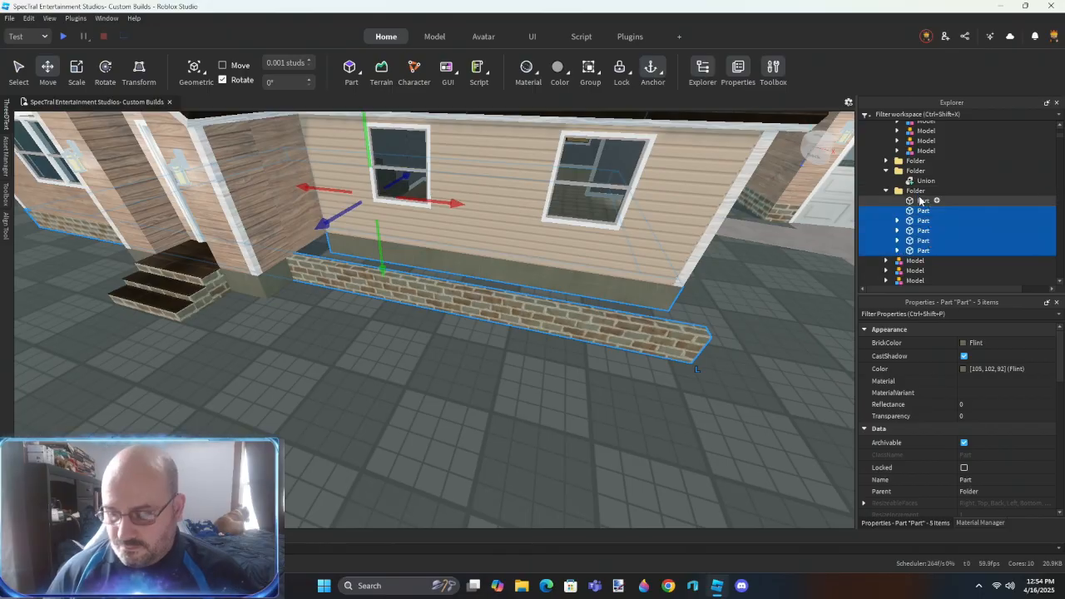
key(a)
- Duplicate a long brick foundation part, rotate the copy perpendicular and align it with the entry corner beside the steps
right_drag(477, 315, 478, 314)
key(w)
key(ctrl+d)
drag(455, 274, 371, 294)
key(a)
right_drag(411, 307, 412, 307)
key(ctrl+d)
key(ctrl+r)
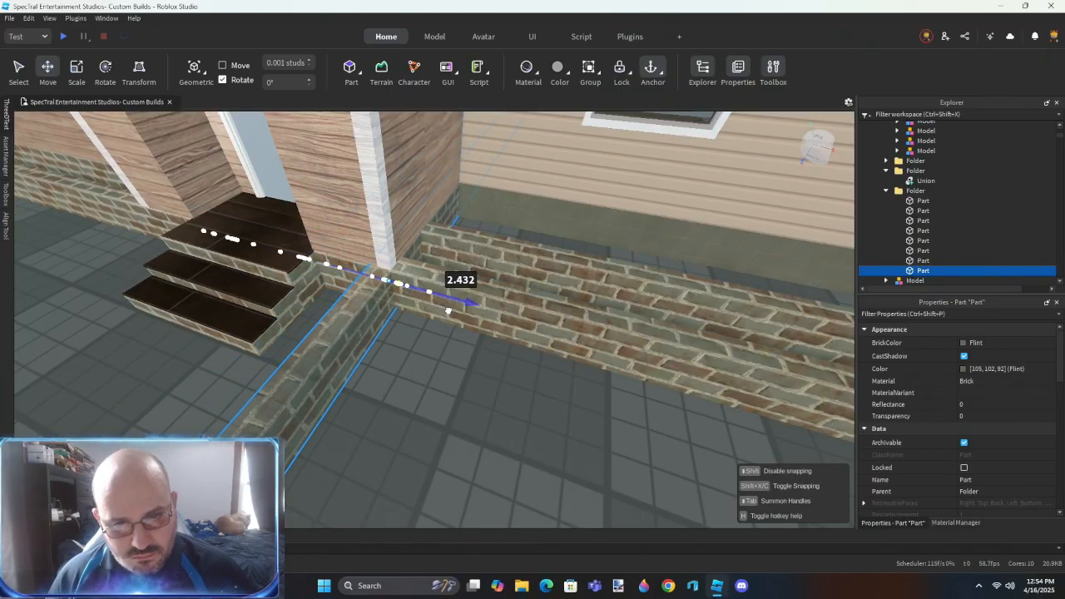
drag(448, 311, 447, 310)
right_drag(428, 340, 427, 339)
- Duplicate the perpendicular brick foundation part and align the copy with the opposite corner of the entry
key(ctrl+d)
drag(760, 256, 533, 261)
right_drag(413, 208, 414, 207)
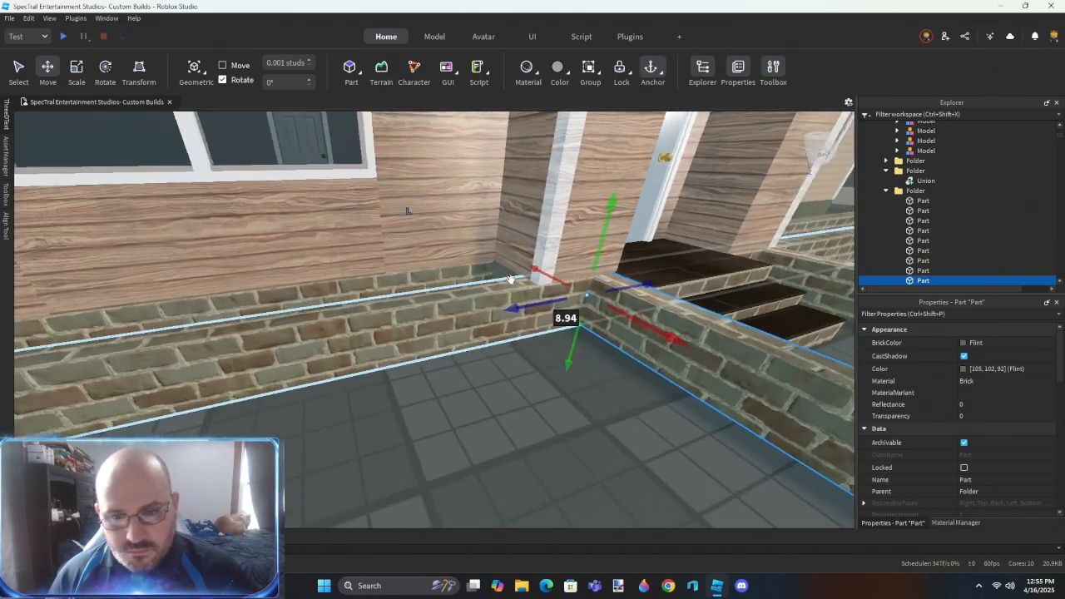
right_drag(511, 279, 511, 279)
key(w)
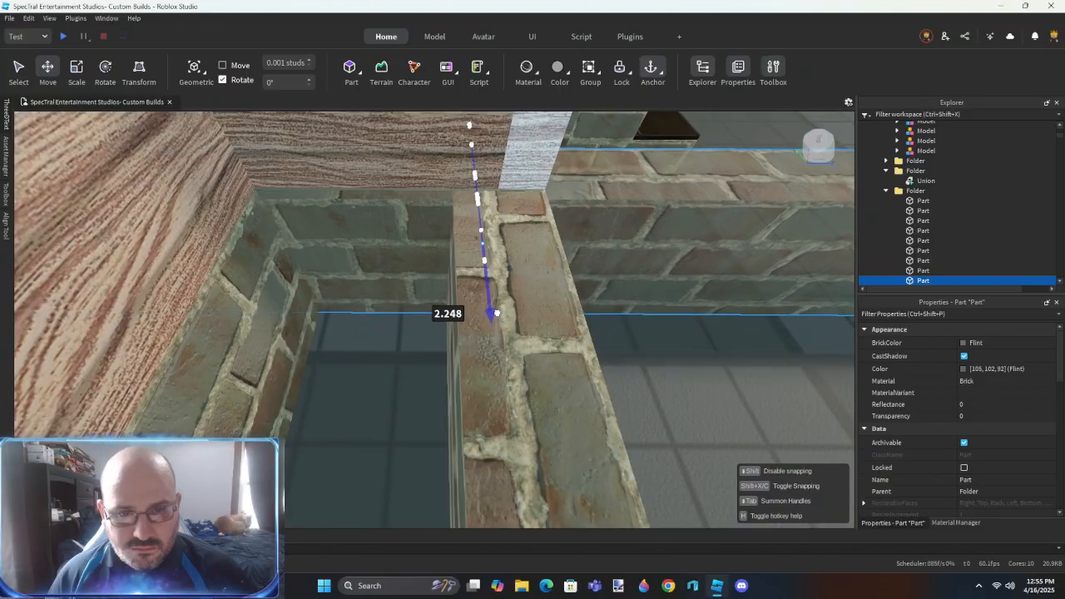
drag(497, 308, 497, 309)
right_drag(440, 319, 455, 288)
- Delete the surplus brick foundation part beside the entry
click(454, 288)
key(a)
click(500, 316)
scroll(501, 316, down, 5)
key(Delete)
scroll(500, 317, up, 5)
- Resize the brick foundation parts with the Outer Touch method of Resize Align so their ends meet at the entry corners
key(alt+r)
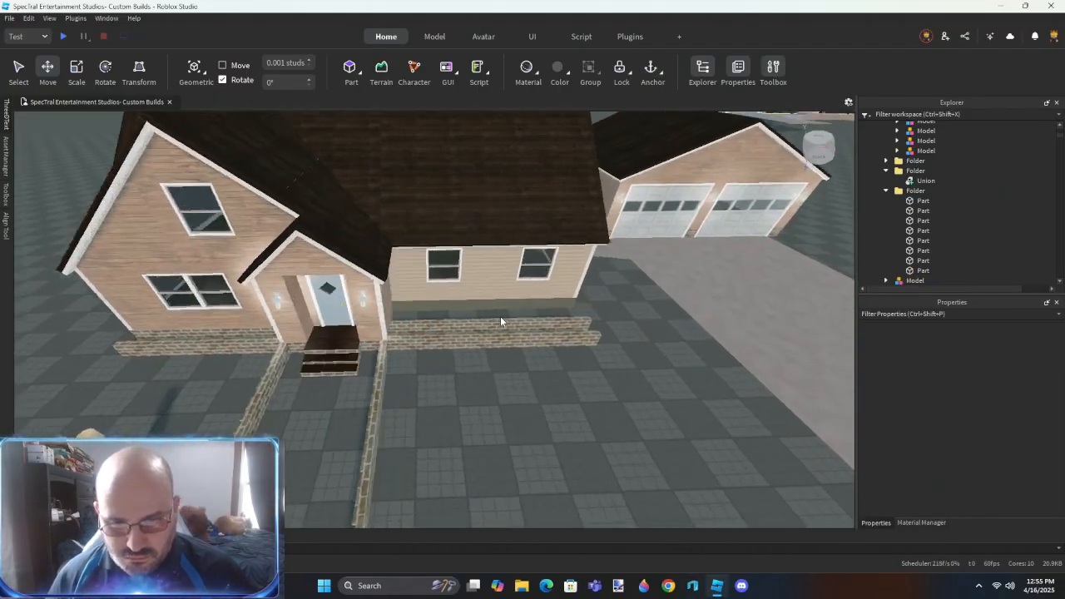
click(543, 317)
right_drag(543, 317, 519, 335)
scroll(518, 335, up, 5)
right_drag(656, 325, 610, 342)
click(657, 324)
scroll(613, 343, down, 5)
scroll(610, 341, down, 5)
right_drag(515, 332, 414, 337)
scroll(515, 332, up, 5)
scroll(478, 332, up, 4)
click(421, 312)
scroll(467, 333, up, 3)
click(423, 315)
scroll(419, 316, down, 5)
scroll(414, 338, up, 5)
click(414, 338)
- Fit the remaining brick foundation parts together along the entry's side and front walls using Outer Touch
click(624, 280)
right_drag(625, 280, 603, 331)
scroll(604, 331, up, 4)
click(664, 270)
right_drag(663, 265, 521, 326)
click(652, 264)
click(530, 314)
click(498, 280)
scroll(446, 289, up, 4)
click(479, 297)
click(649, 317)
right_drag(649, 318, 549, 320)
right_drag(345, 345, 346, 344)
click(292, 230)
right_drag(293, 230, 345, 240)
click(255, 228)
right_drag(662, 375, 662, 375)
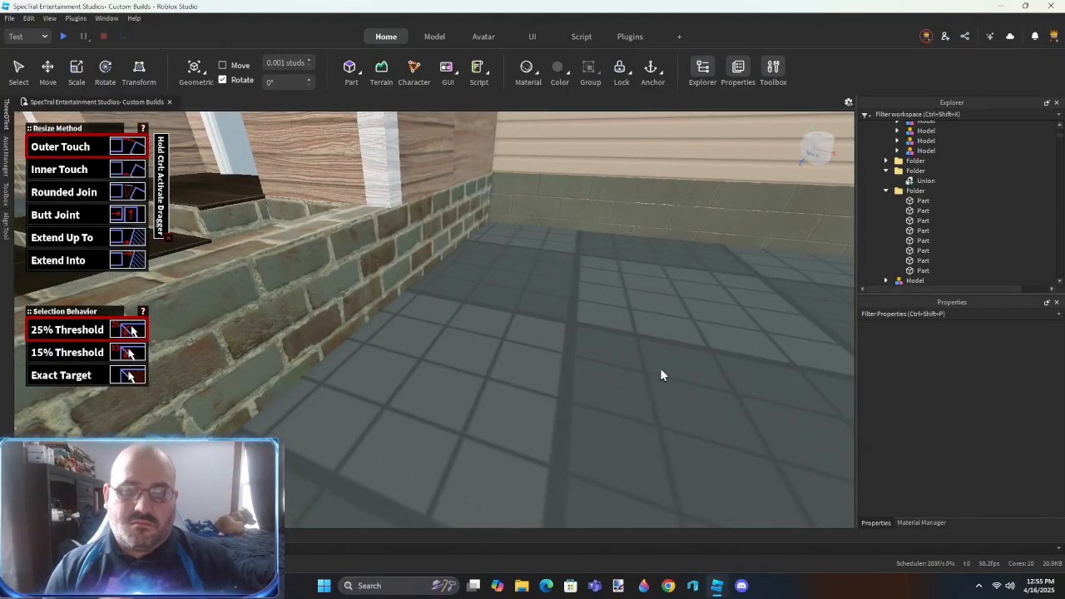
- Undo the last brick foundation edit and select the foundation model in its folder
right_drag(475, 301, 475, 301)
key(ctrl+z)
right_drag(626, 379, 626, 380)
right_drag(569, 363, 568, 363)
key(ctrl+2)
right_drag(618, 245, 618, 245)
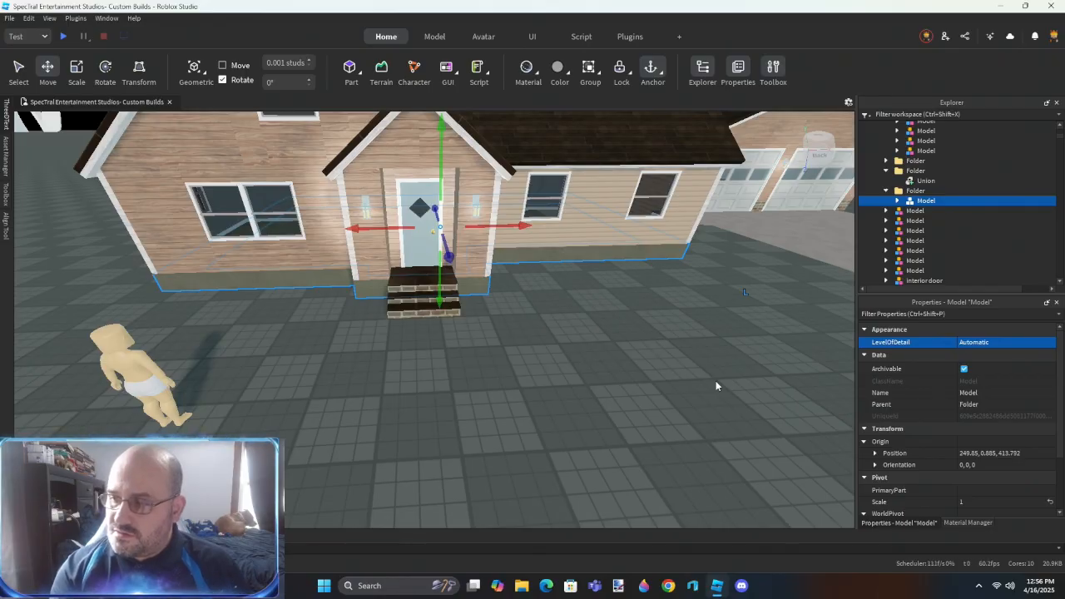
- Select the wood-sided wall part on the side of the entrance and undo the last change to it
click(662, 364)
scroll(506, 379, up, 3)
right_drag(506, 380, 459, 321)
scroll(527, 340, up, 3)
scroll(412, 322, up, 3)
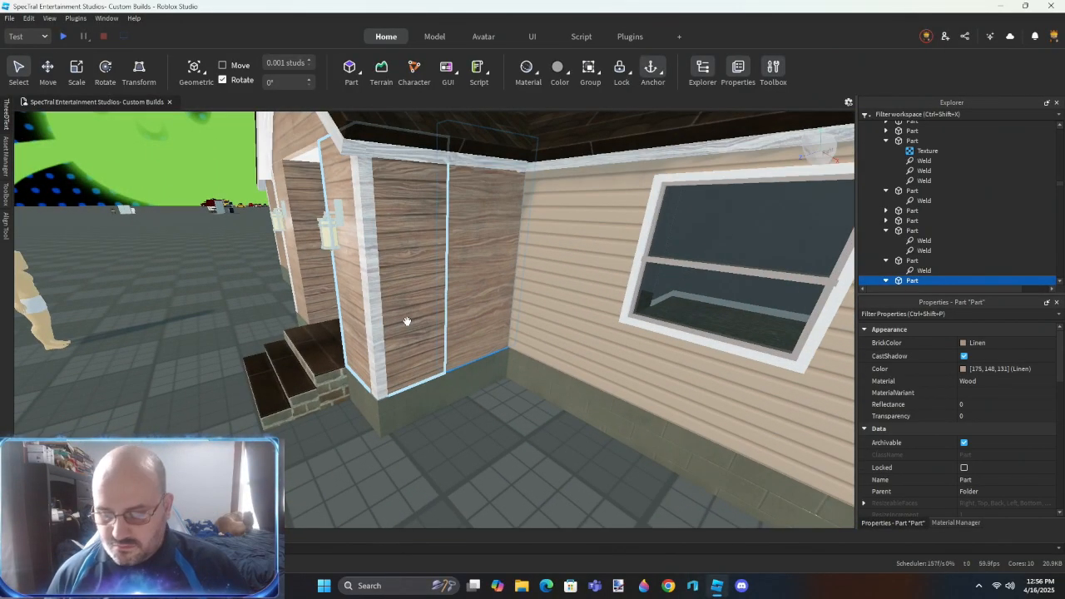
drag(560, 261, 619, 291)
scroll(608, 291, up, 3)
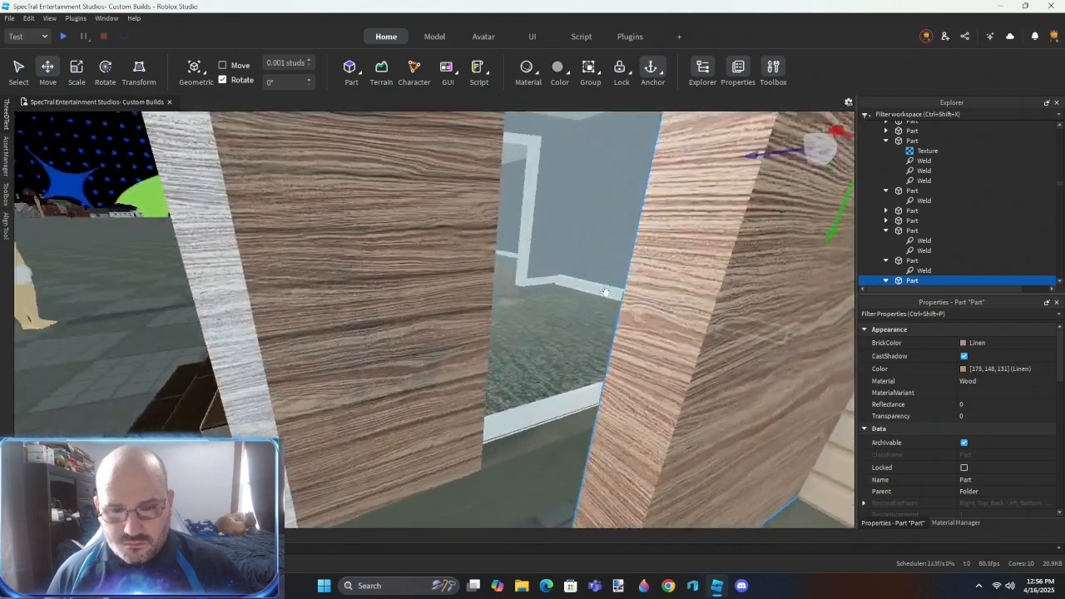
scroll(605, 292, up, 2)
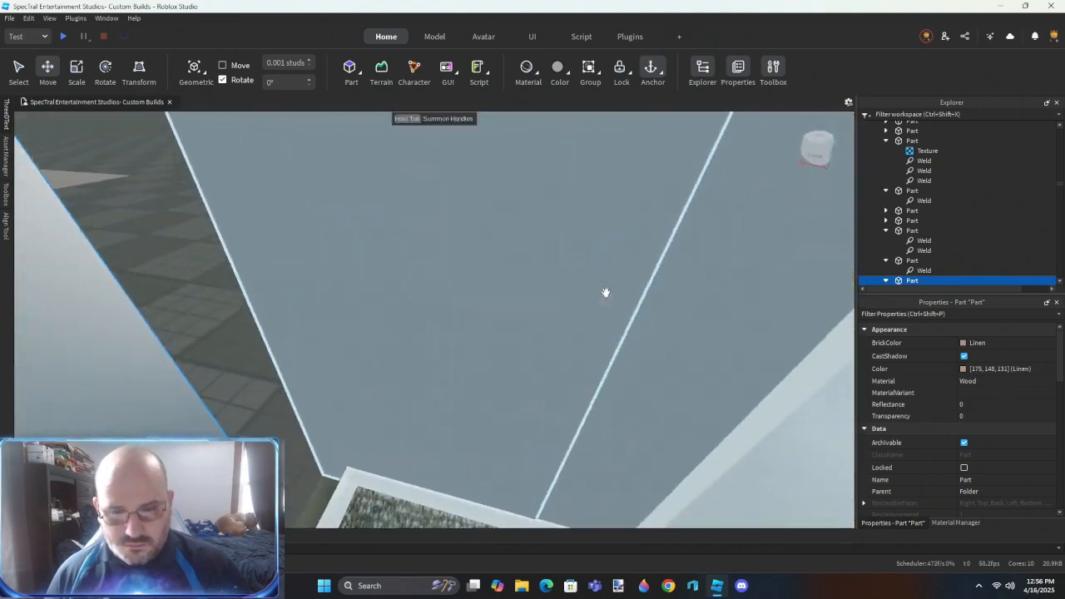
scroll(605, 292, down, 4)
key(ctrl+z)
- Select the wood-sided wall parts inside the entrance recess and undo the last unwanted change
scroll(471, 268, down, 4)
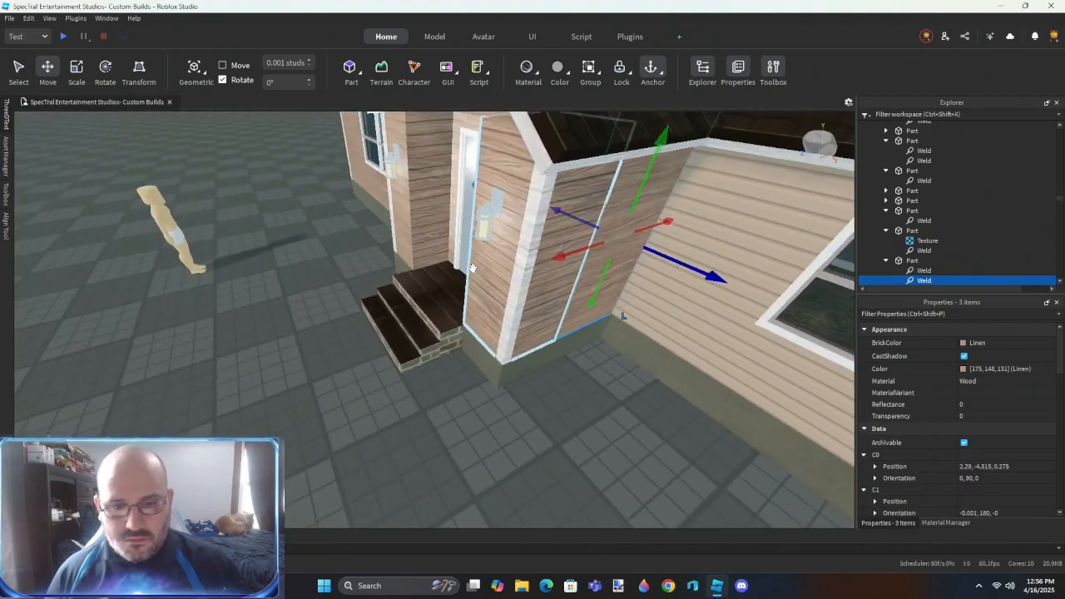
key(w)
right_drag(472, 268, 472, 268)
drag(556, 342, 799, 443)
right_drag(474, 326, 474, 325)
scroll(474, 325, up, 3)
scroll(473, 326, down, 3)
key(ctrl+z)
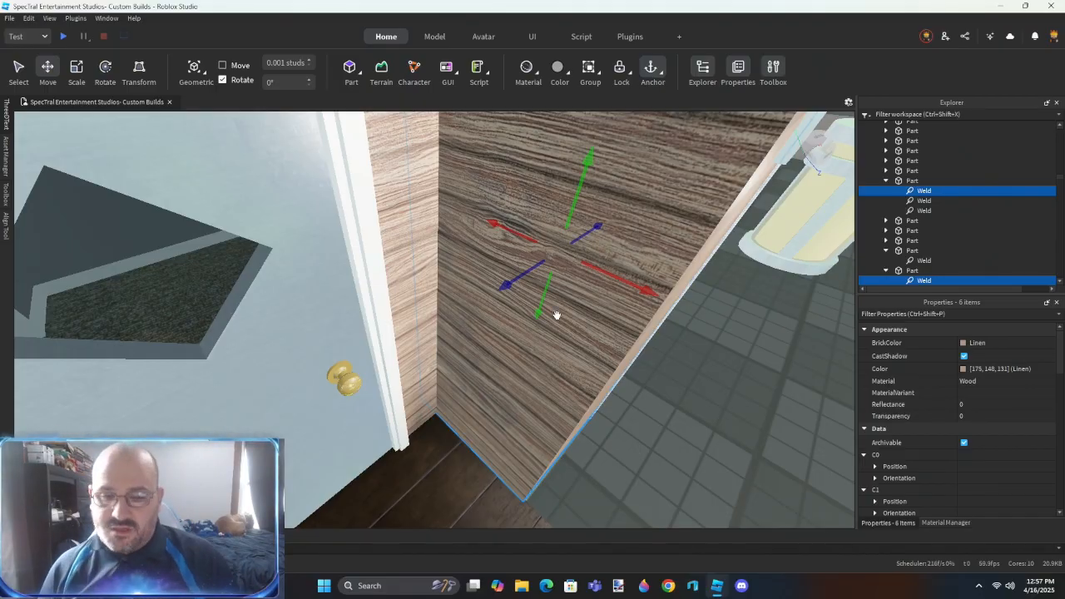
- Add the remaining entrance walls to the selection, move them into the vinyl-sided wall's folder and delete their welds
scroll(550, 295, down, 4)
right_drag(544, 361, 479, 246)
ctrl+click(478, 246)
ctrl+click(209, 229)
ctrl+click(563, 419)
right_drag(563, 419, 564, 419)
ctrl+click(358, 332)
right_drag(437, 411, 437, 411)
right_drag(479, 292, 475, 293)
ctrl+click(583, 265)
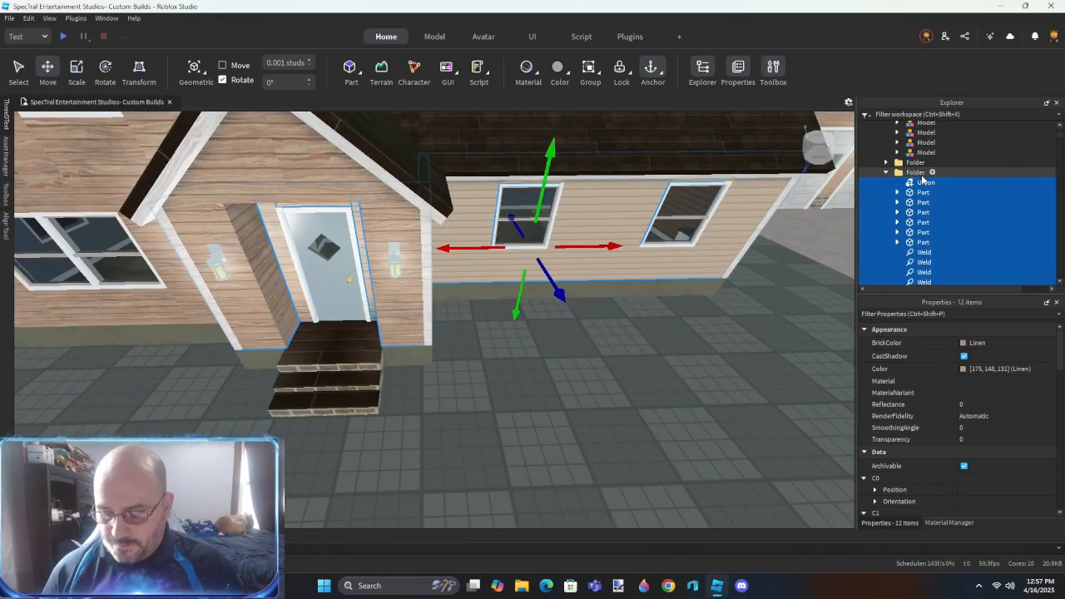
key(Delete)
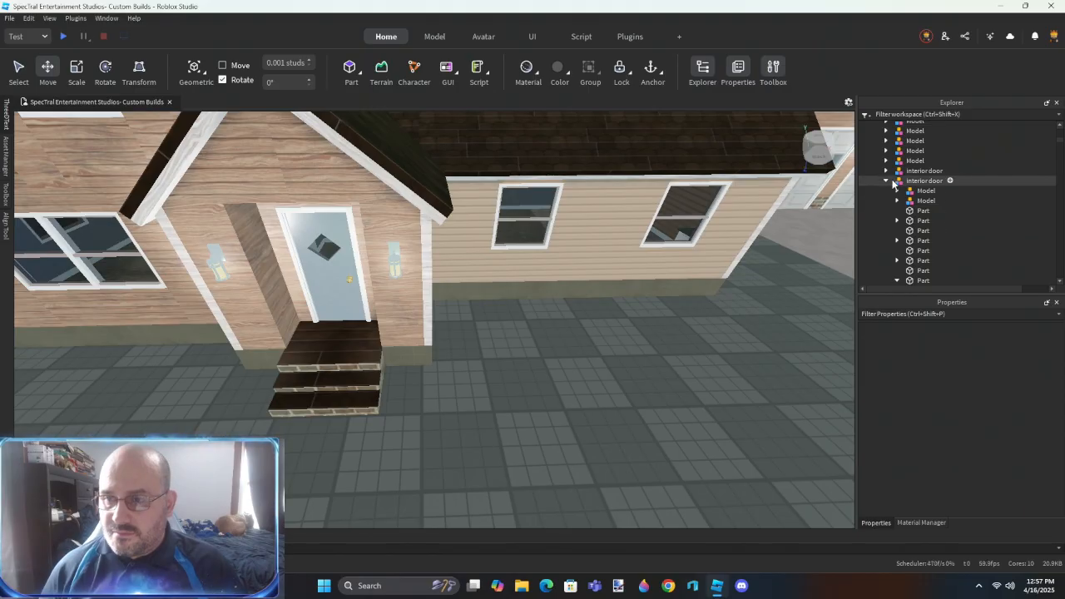
- Move the entrance's remaining parts and gable wedges into the wall folder and select their welds
click(570, 261)
right_drag(630, 288, 457, 293)
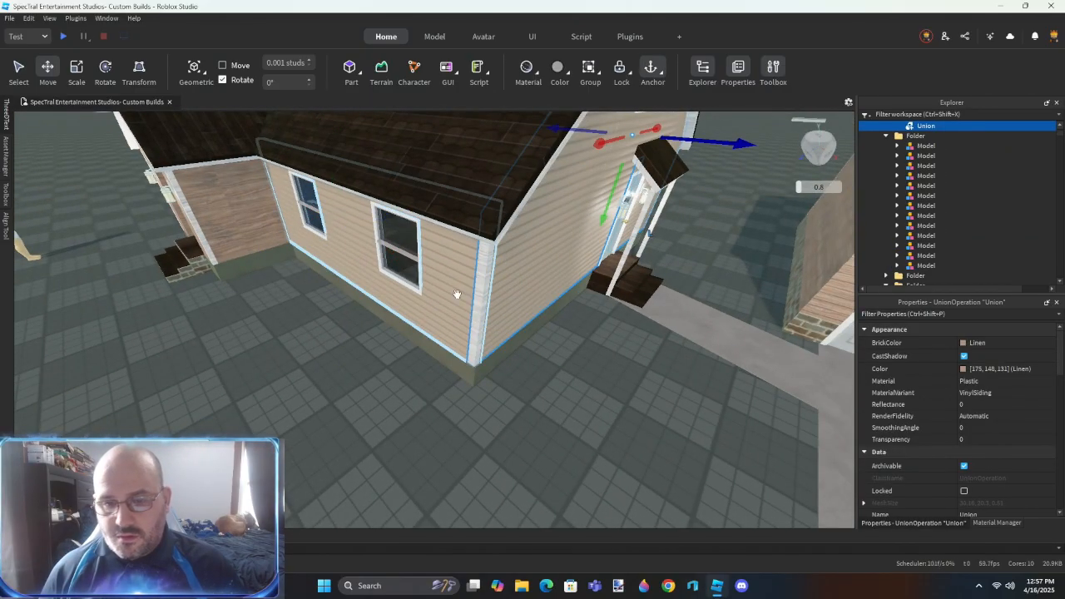
drag(927, 272, 927, 271)
click(551, 443)
right_drag(550, 444, 551, 443)
click(543, 238)
scroll(898, 238, up, 3)
drag(916, 213, 926, 204)
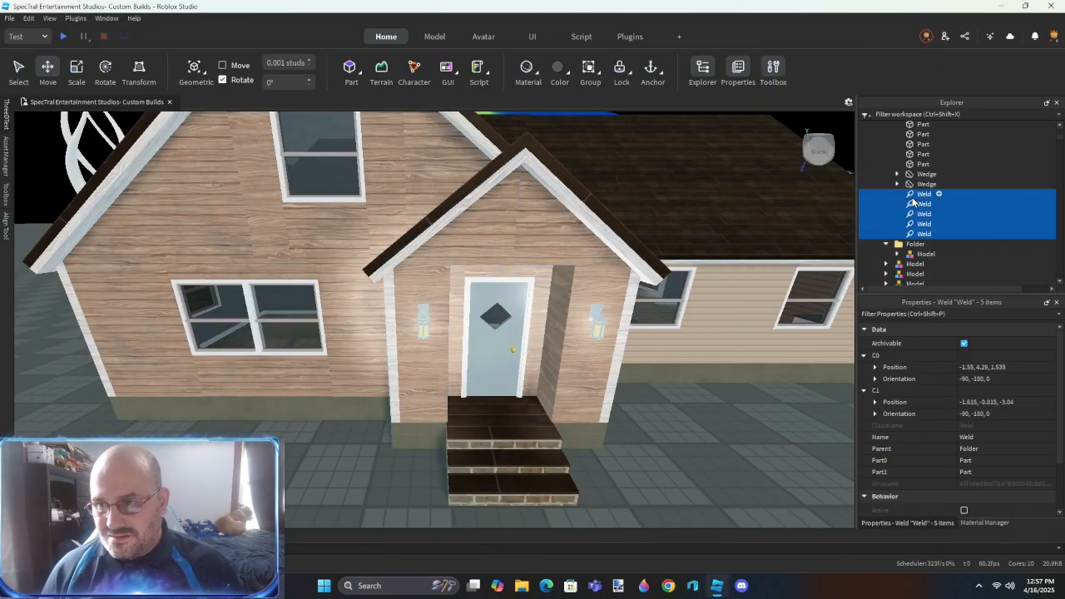
- Select the wood-sided front wall parts and gable wedges around the windows, undoing accidental deletions
right_drag(429, 333, 430, 333)
click(447, 322)
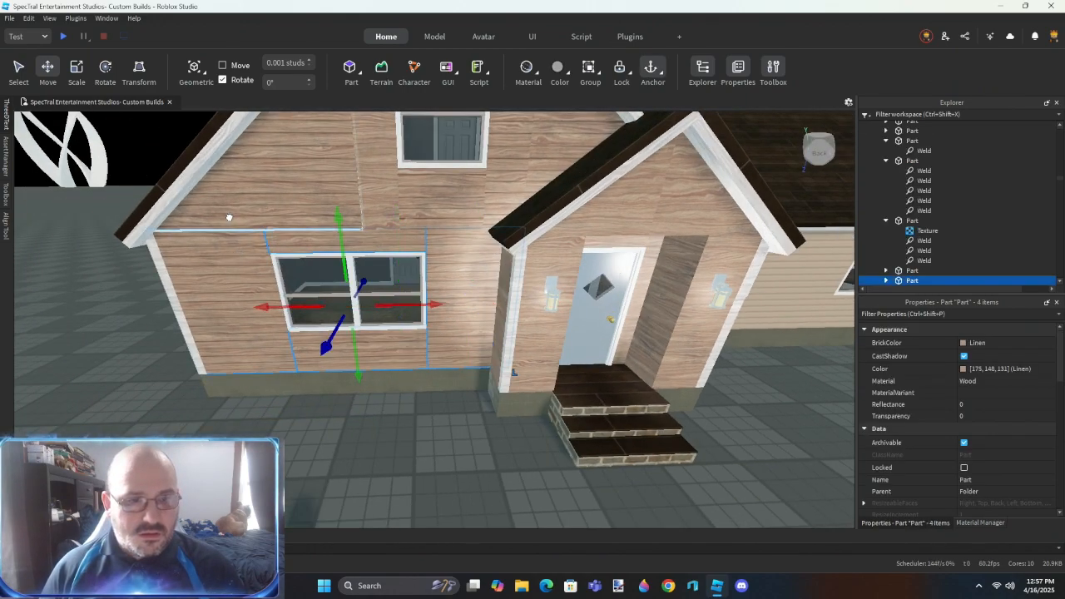
ctrl+click(418, 197)
key(Delete)
key(ctrl+z)
ctrl+click(551, 155)
right_drag(551, 155, 436, 170)
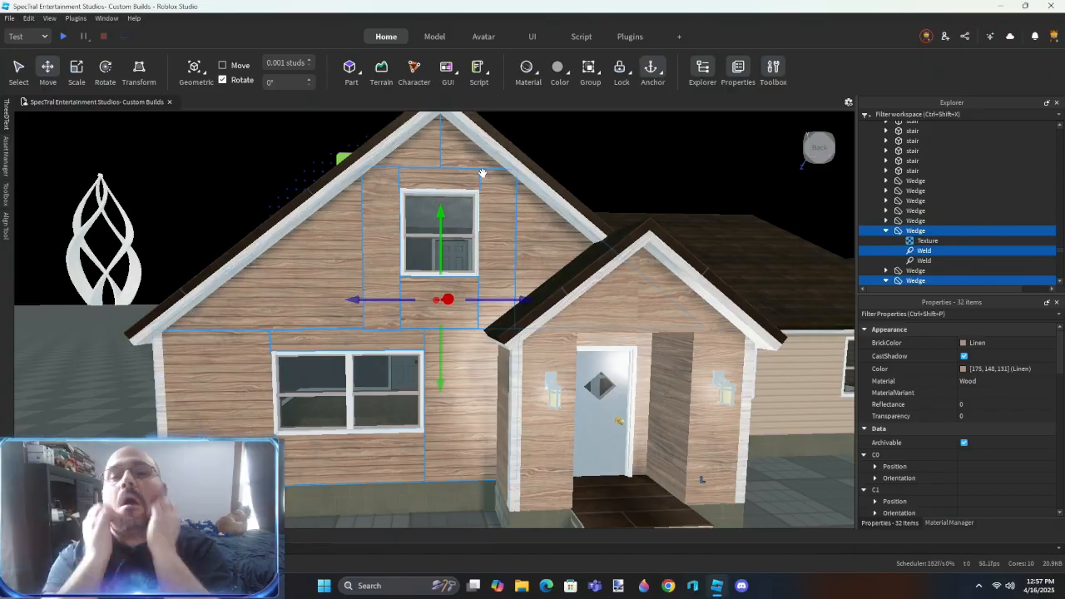
key(Delete)
key(a)
key(w)
key(ctrl+z)
- Delete the wood-sided wall parts and gable wedges surrounding the upstairs front window
click(509, 332)
right_drag(515, 298, 464, 260)
key(w)
key(s)
click(528, 243)
key(Delete)
click(576, 184)
key(Delete)
right_drag(581, 265, 486, 208)
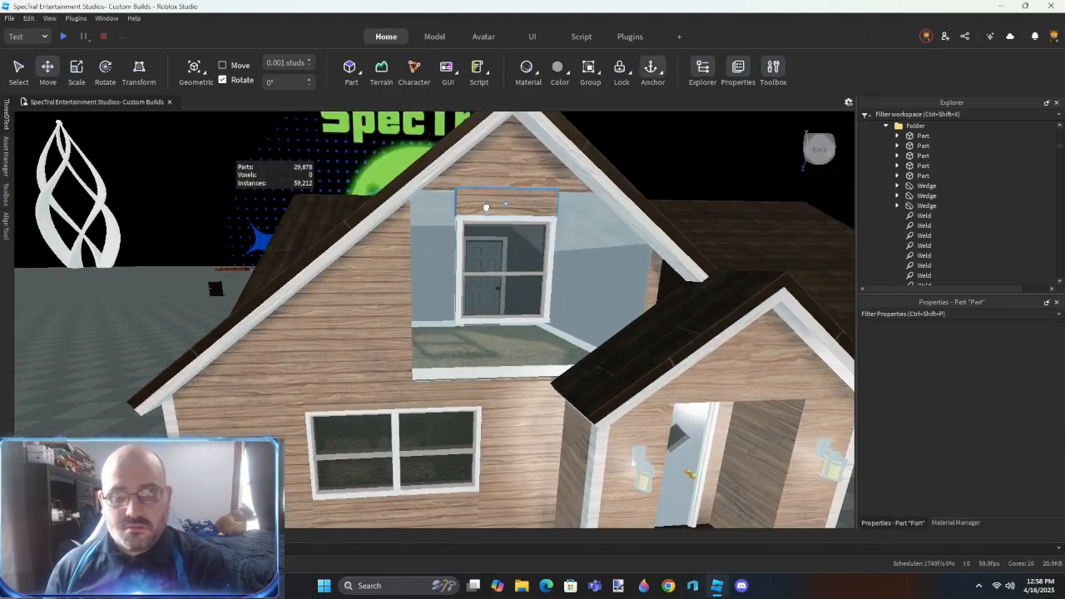
scroll(392, 342, up, 6)
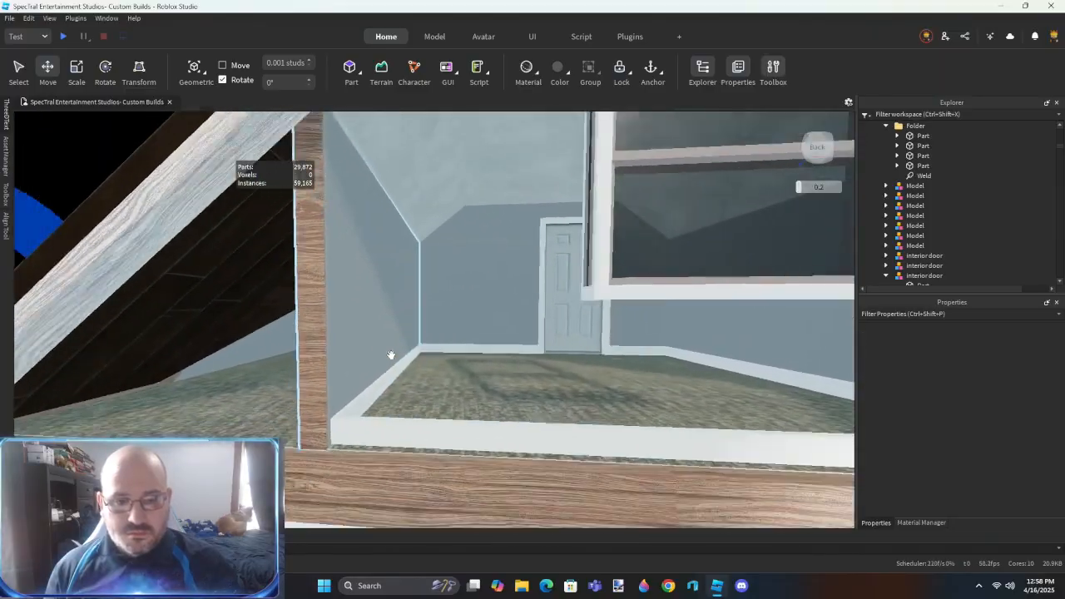
scroll(391, 355, down, 6)
- Duplicate the wood-sided part above the lower front window and raise the copy 1.2 studs
click(459, 312)
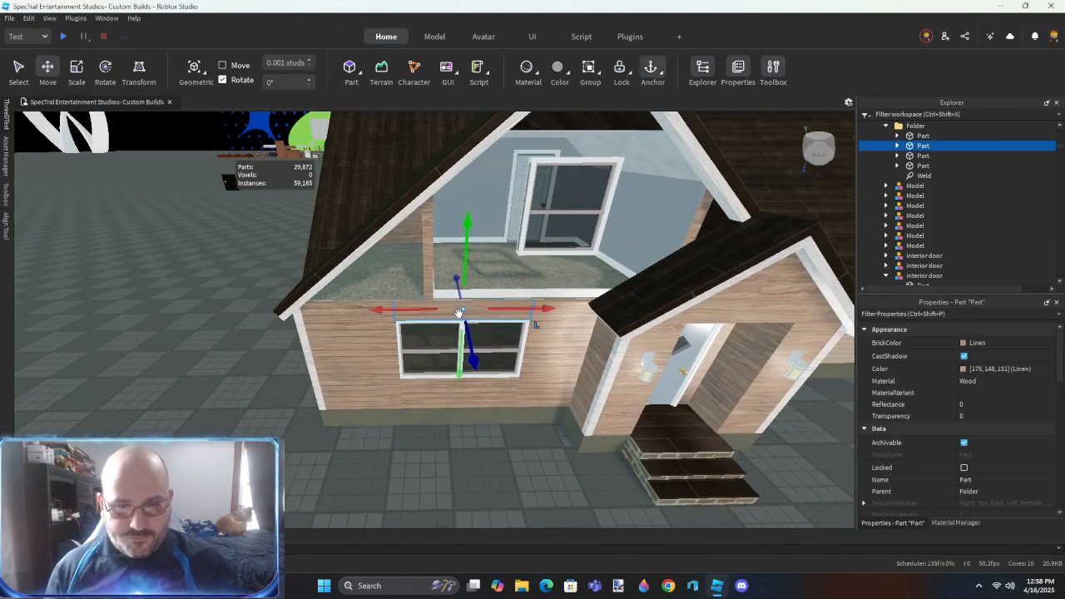
drag(464, 250, 463, 252)
scroll(399, 405, up, 6)
right_drag(399, 404, 399, 407)
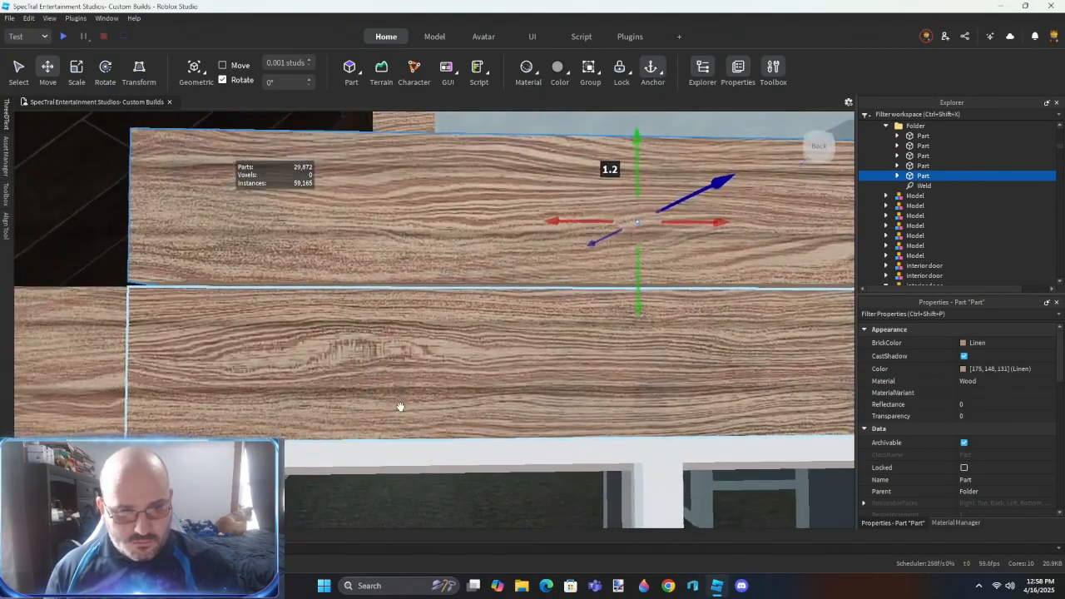
- Extend both ends of the raised wood-sided part to the outer edges of the front wall using Outer Touch
key(r)
scroll(452, 297, down, 4)
right_drag(453, 297, 433, 283)
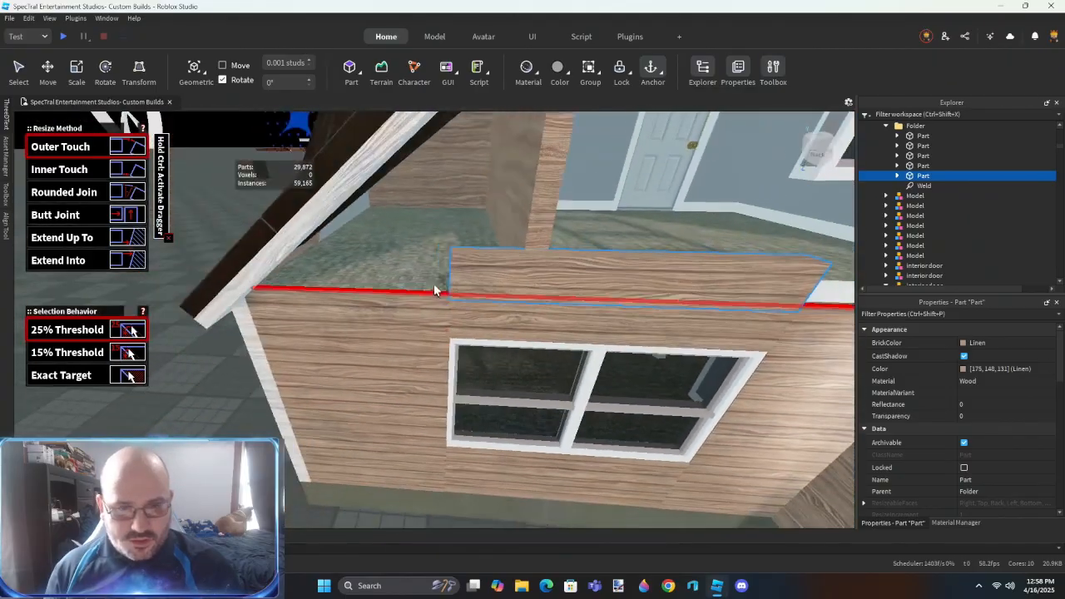
click(305, 393)
scroll(415, 377, down, 4)
right_drag(399, 376, 414, 378)
key(d)
right_drag(455, 293, 441, 271)
click(522, 405)
click(392, 312)
- Scale the wide wood-sided part upward until it covers the full height of the front gable
key(w)
right_drag(438, 321, 437, 320)
key(s)
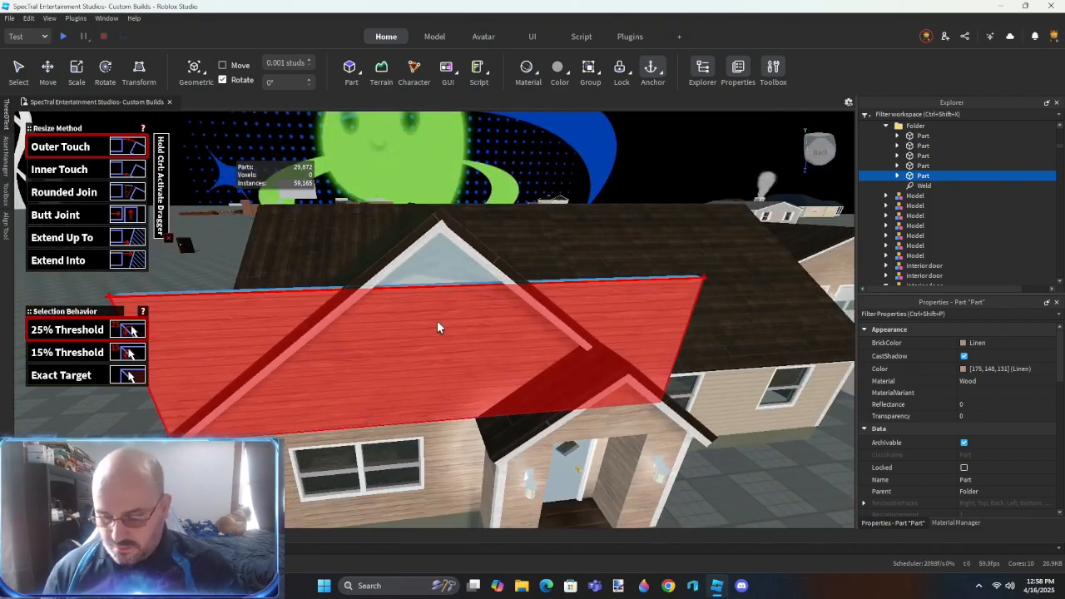
key(ctrl+3)
drag(439, 269, 437, 200)
right_drag(423, 292, 417, 312)
key(s)
click(659, 458)
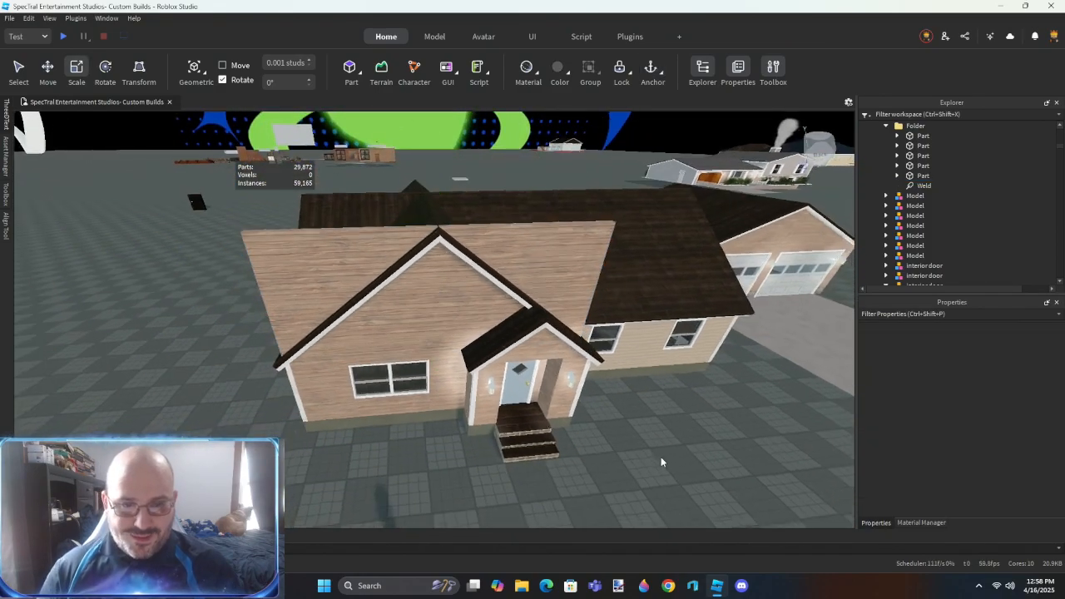
- Check the upstairs window from inside and scale the wood-sided gable part down below the top of the window frame
key(a)
key(w)
right_drag(469, 446, 476, 439)
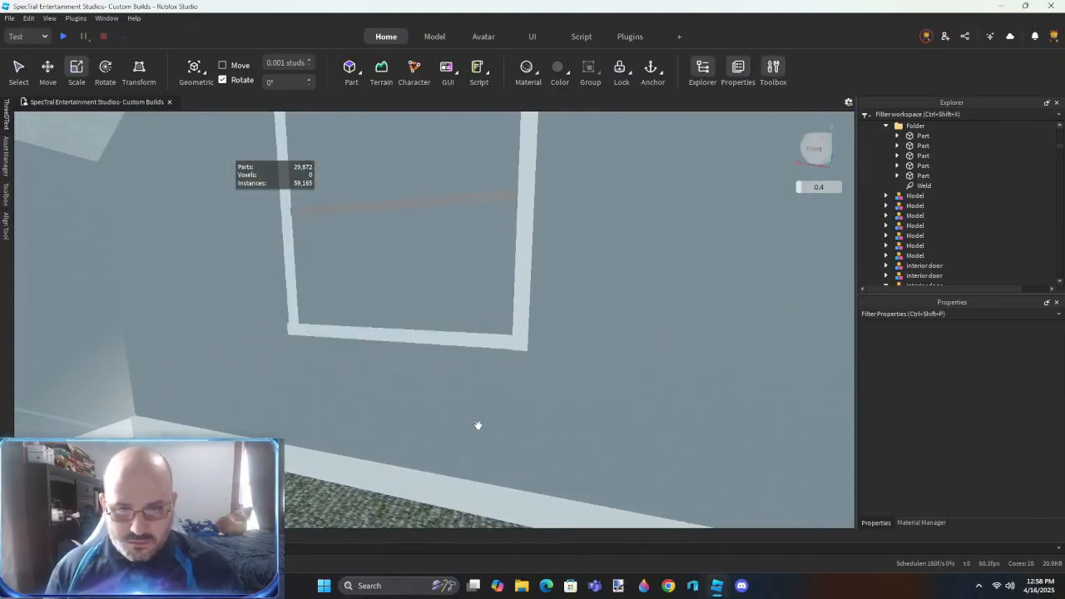
right_drag(492, 304, 495, 304)
scroll(494, 304, down, 5)
scroll(494, 303, up, 3)
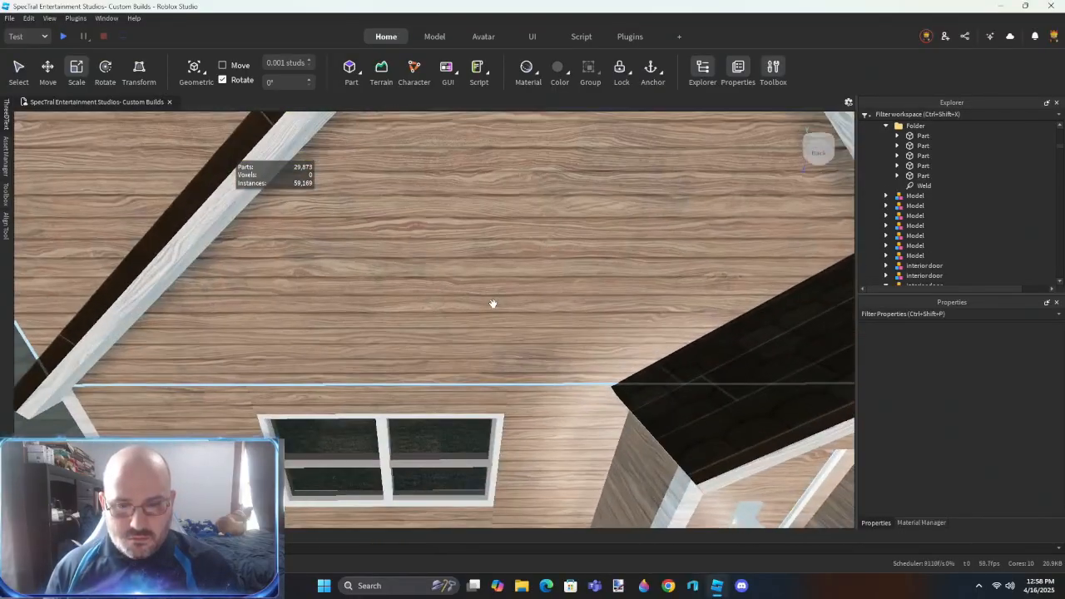
scroll(492, 304, down, 4)
right_drag(480, 238, 481, 233)
click(532, 296)
drag(464, 240, 463, 337)
right_drag(455, 338, 454, 341)
scroll(454, 338, up, 3)
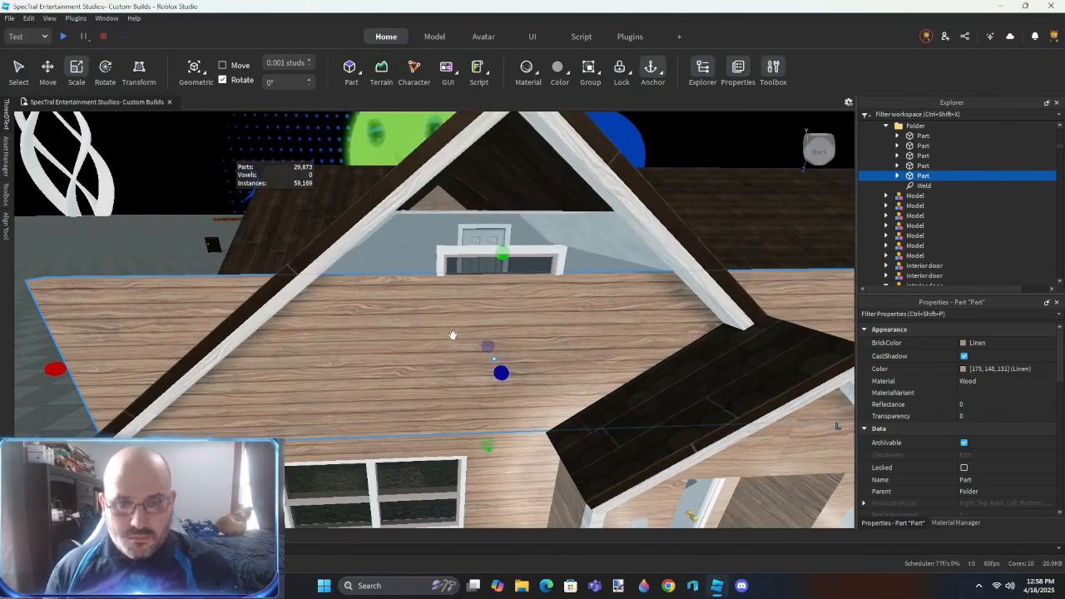
- Insert a new block part at the upstairs gable window and start the Outer Touch resize for it
right_drag(532, 241, 438, 214)
drag(459, 368, 461, 406)
scroll(471, 366, up, 4)
right_drag(473, 363, 472, 358)
drag(408, 347, 407, 273)
key(ctrl+3)
scroll(396, 272, up, 2)
scroll(462, 291, up, 2)
right_drag(497, 293, 506, 309)
key(ctrl+5)
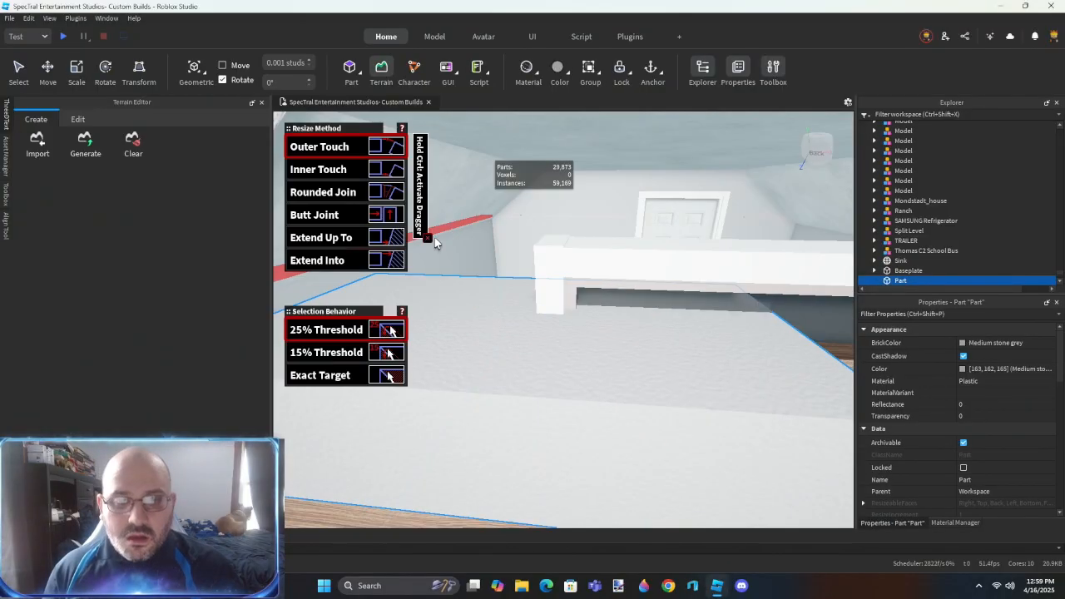
click(427, 245)
- Try to extend the block to the side face of the upstairs window frame using Outer Touch
right_drag(625, 259, 602, 223)
click(591, 278)
scroll(593, 283, up, 3)
click(602, 223)
click(601, 224)
right_drag(452, 316, 668, 427)
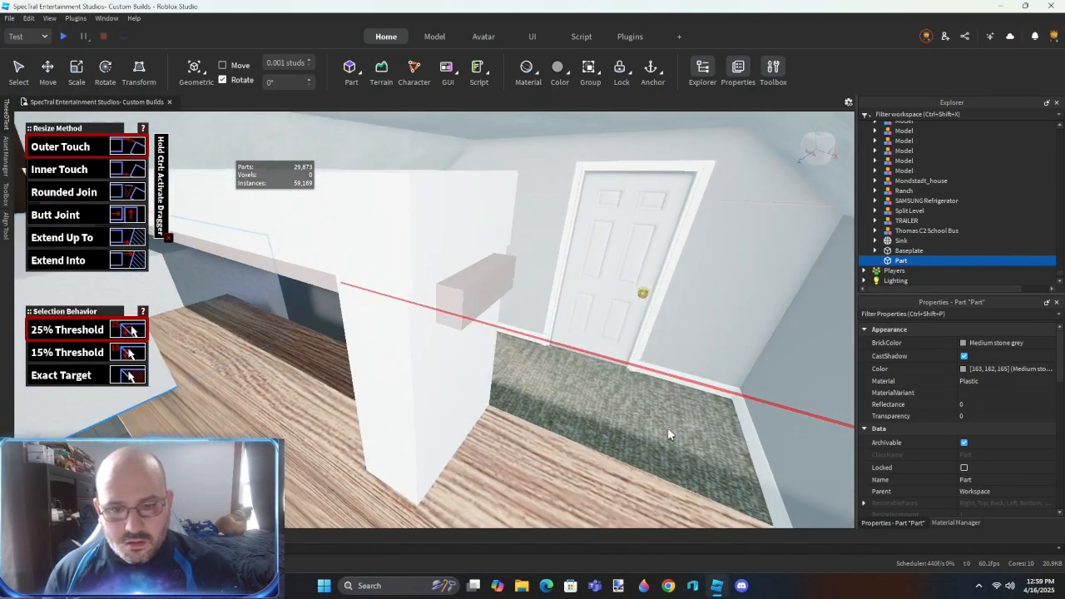
key(ctrl+z)
- Extend the block's sides to the outer edges of the upstairs window frame using Outer Touch and scaling
right_drag(587, 407, 574, 403)
key(s)
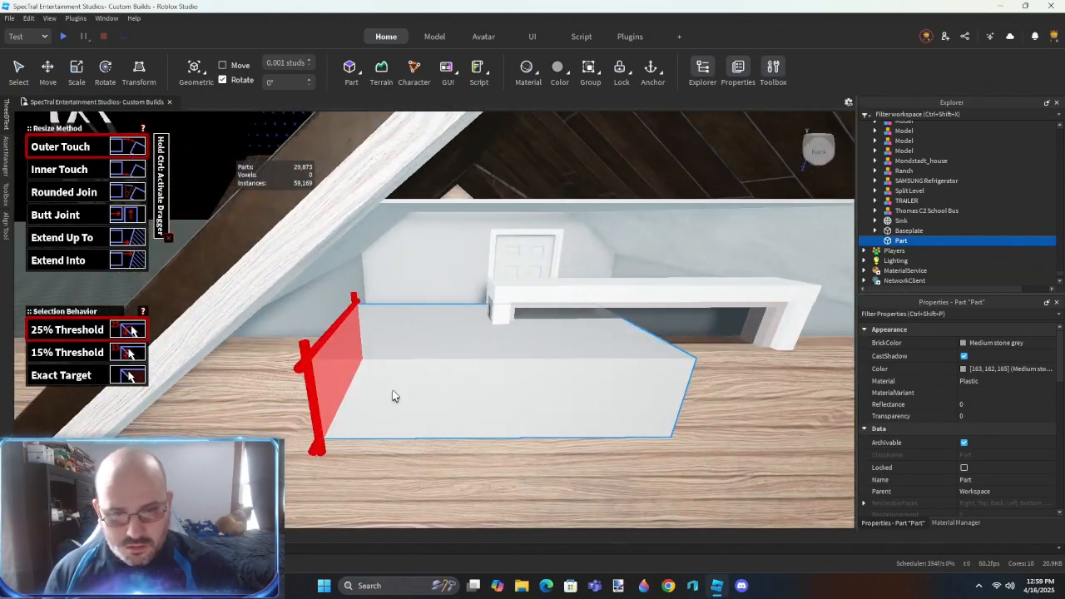
click(492, 304)
key(ctrl+3)
key(w)
right_drag(663, 331, 663, 331)
drag(476, 383, 478, 383)
key(d)
right_drag(506, 400, 507, 400)
drag(503, 399, 755, 415)
- Scale the block to cover the full upstairs window height and pass through the gable wall, and negate it
drag(410, 324, 416, 287)
key(s)
right_drag(416, 287, 416, 287)
right_drag(425, 223, 424, 223)
drag(450, 177, 456, 395)
right_drag(457, 399, 457, 400)
drag(472, 325, 471, 359)
key(s)
right_drag(531, 399, 531, 400)
key(ctrl+shift+n)
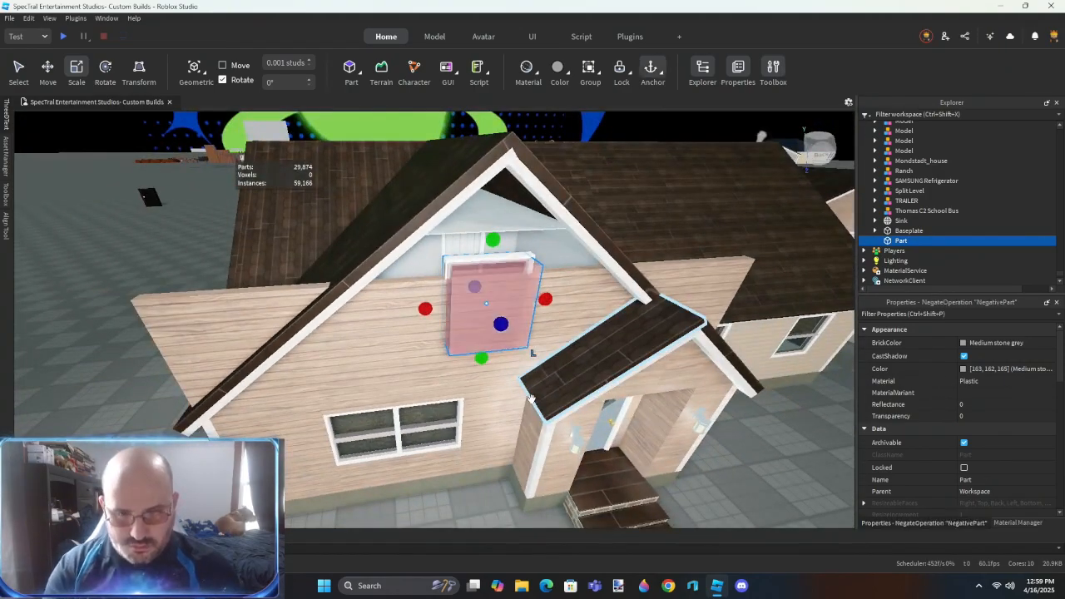
ctrl+drag(570, 295, 406, 308)
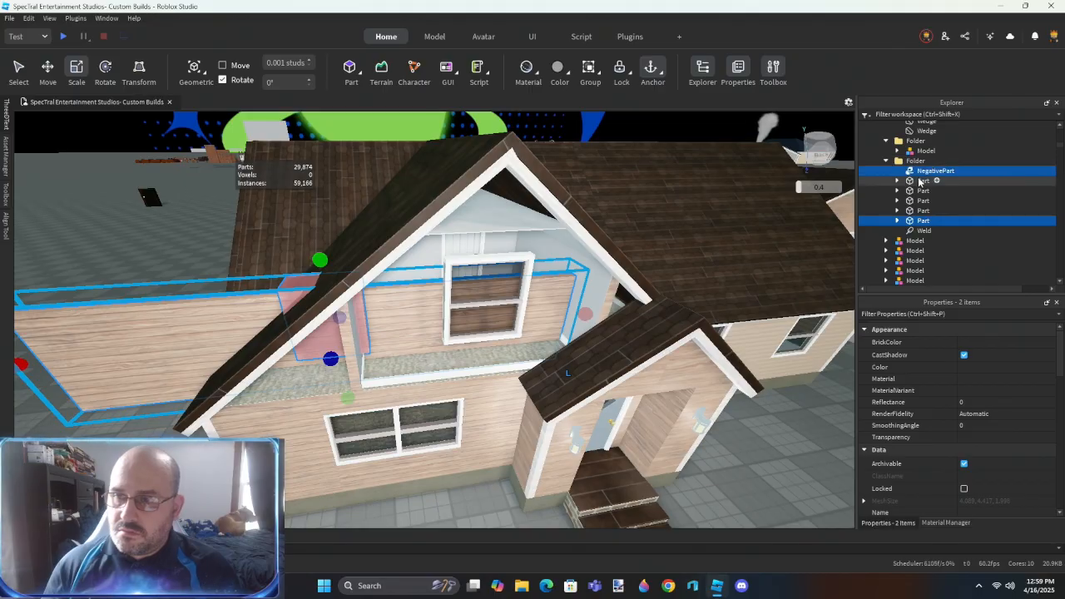
click(922, 181)
shift+click(922, 222)
key(alt+c)
key(Delete)
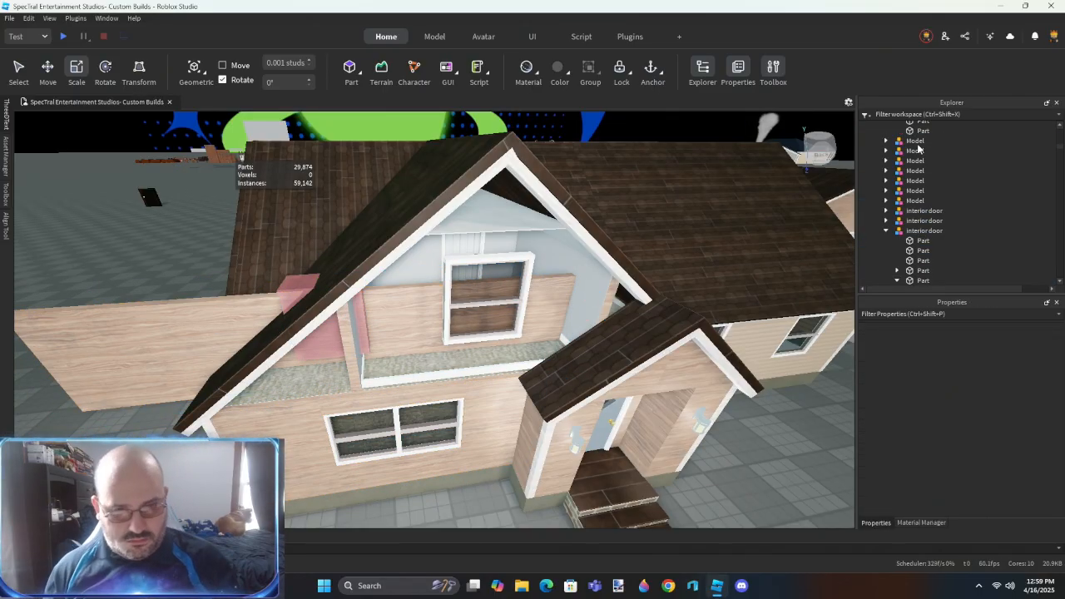
key(ctrl+z)
key(ctrl+z)
key(ctrl+z)
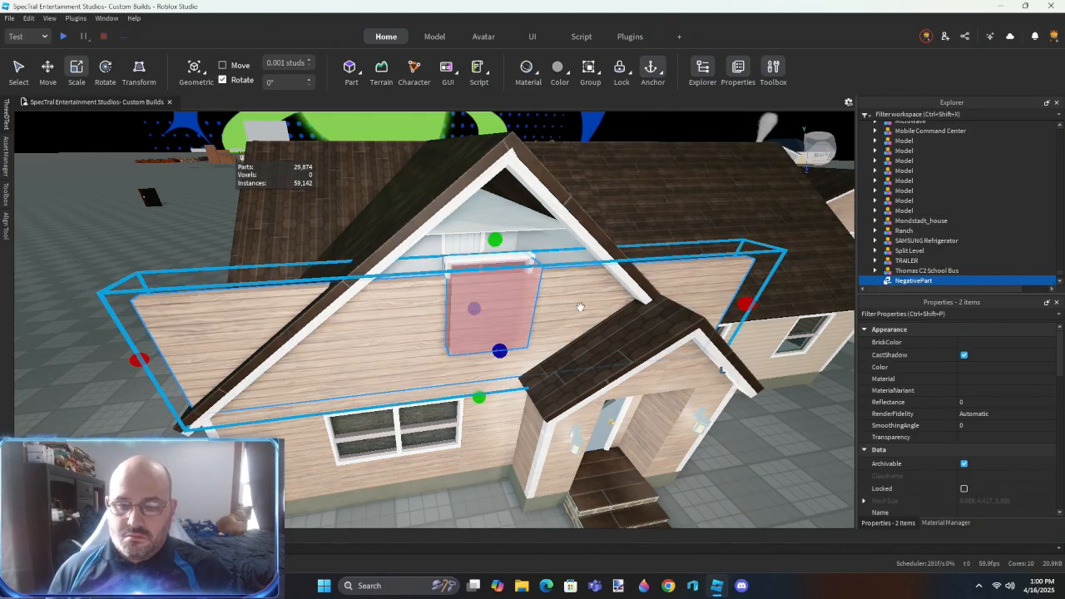
- Move the negated window block into the folder that holds the front gable wall parts
scroll(890, 207, up, 8)
shift+click(603, 311)
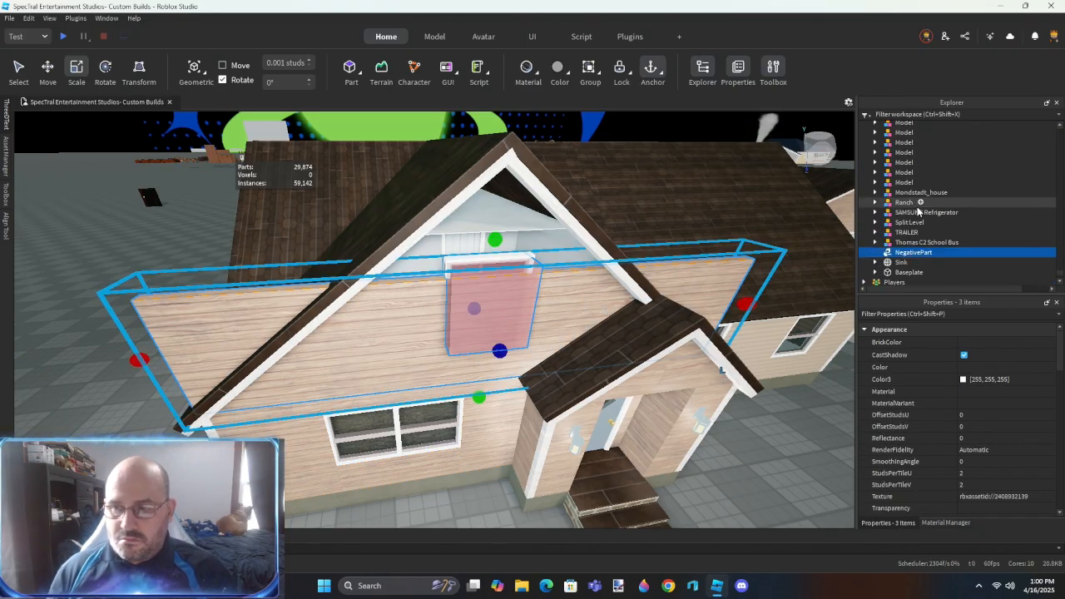
shift+click(501, 422)
scroll(924, 187, up, 2)
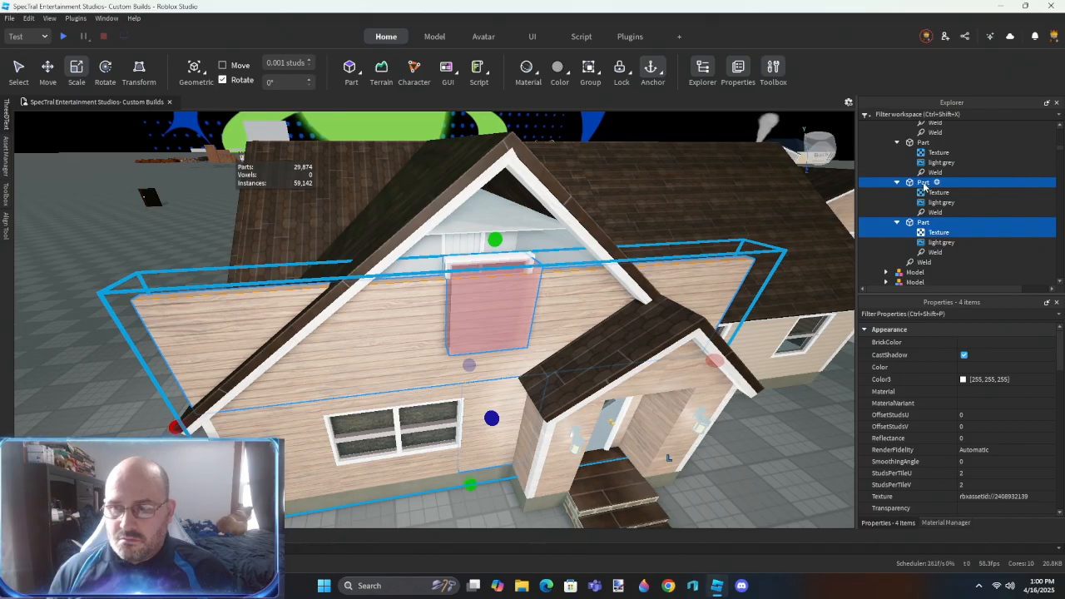
mouse_move(943, 167)
mouse_down()
mouse_move(949, 179)
mouse_move(934, 171)
mouse_up()
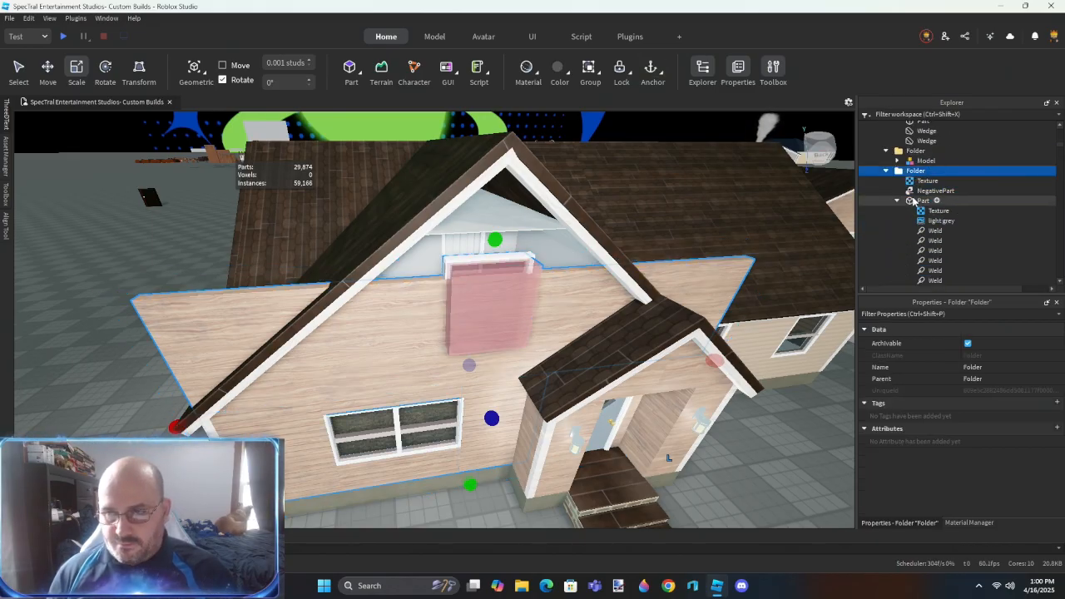
- Delete the textures and welds inside the five wood-sided parts of the front wall folder
click(922, 202)
shift+click(925, 240)
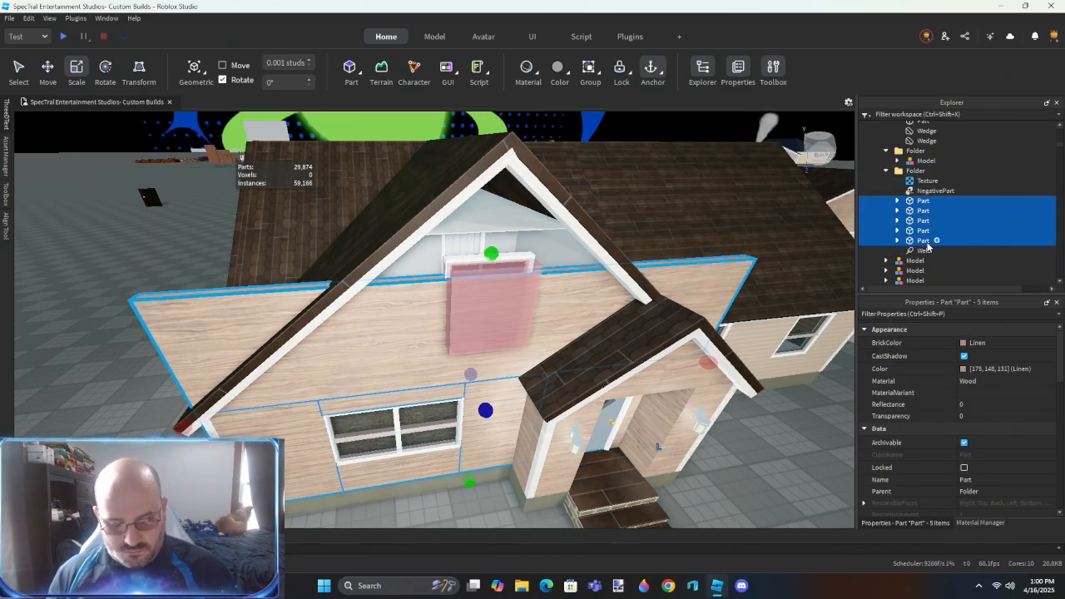
key(ctrl+shift+c)
key(Delete)
- Scale the gable part up about 12.3 studs past the roof peak and union it with the negated window block
click(926, 175)
drag(491, 253, 533, 129)
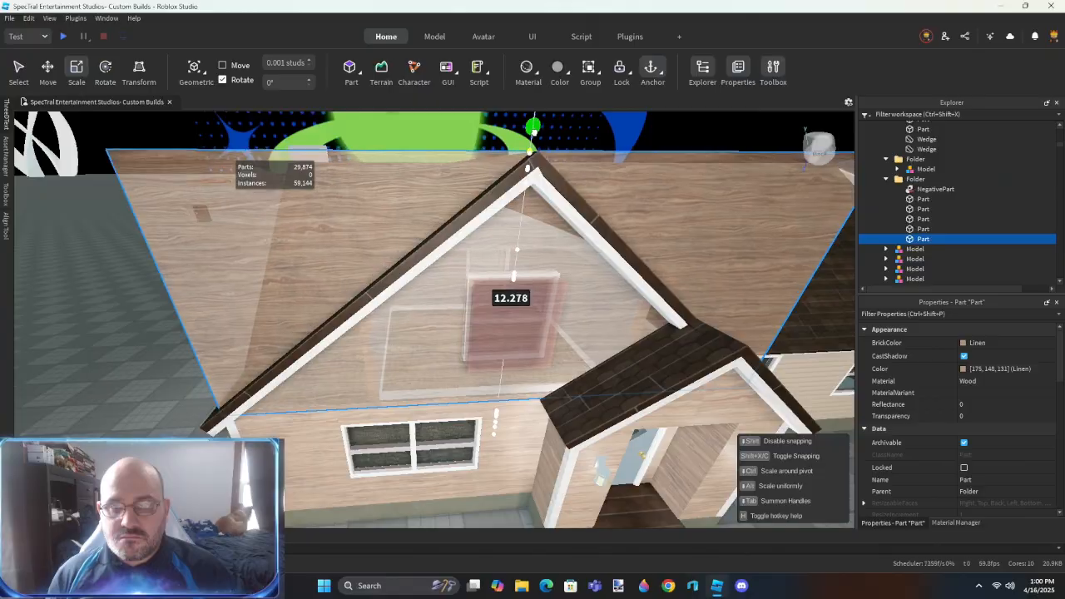
right_drag(574, 185, 563, 188)
key(s)
key(d)
ctrl+click(462, 323)
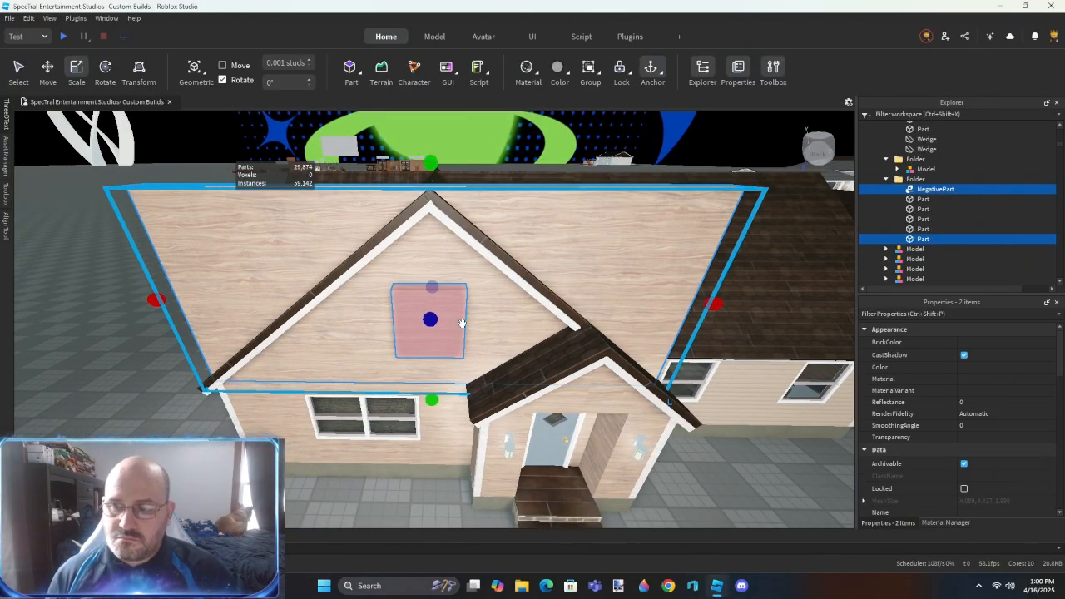
key(ctrl+shift+g)
- Insert a new block part on the front gable's roof slope, just behind the oversized gable wall
right_drag(483, 323, 482, 325)
key(a)
key(w)
click(351, 68)
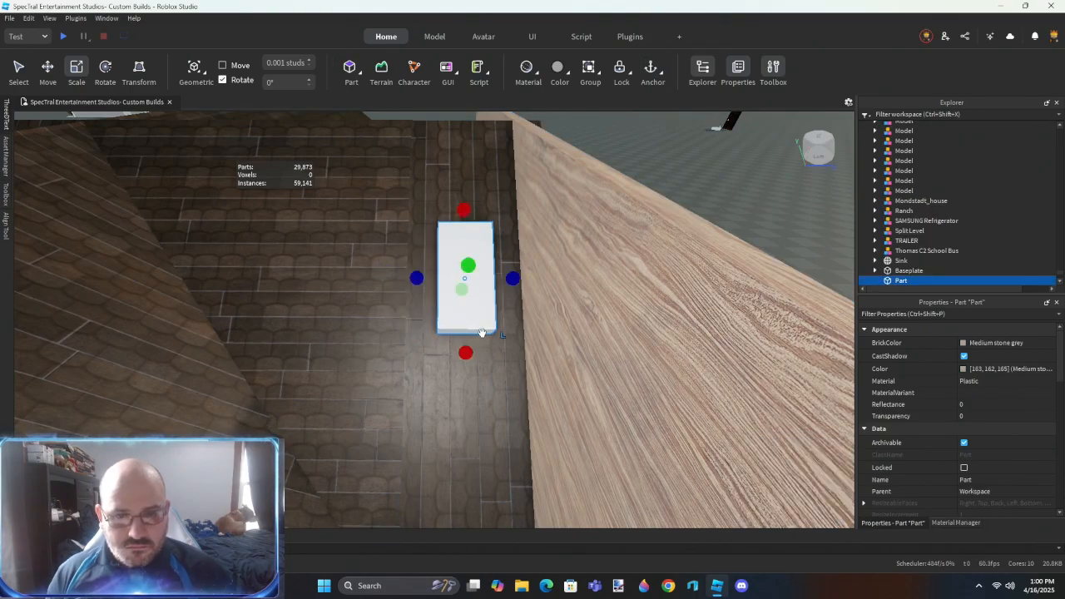
right_drag(508, 259, 510, 259)
key(s)
key(w)
- Set up a second block so that each slope of the front gable roof has one, aligned with its surface
drag(394, 300, 575, 336)
key(w)
right_drag(575, 335, 578, 340)
drag(499, 293, 608, 349)
key(s)
right_drag(608, 350, 609, 349)
key(w)
click(464, 351)
key(w)
right_drag(464, 351, 465, 352)
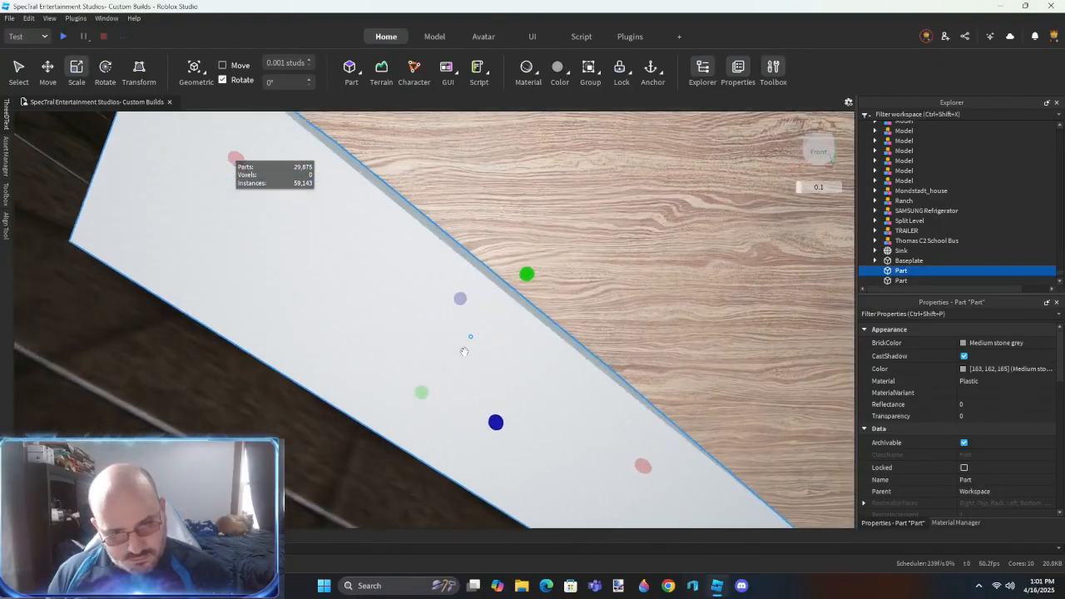
- Scale the selected roof block downward about 1.05 studs into the roof slab
drag(421, 392, 419, 396)
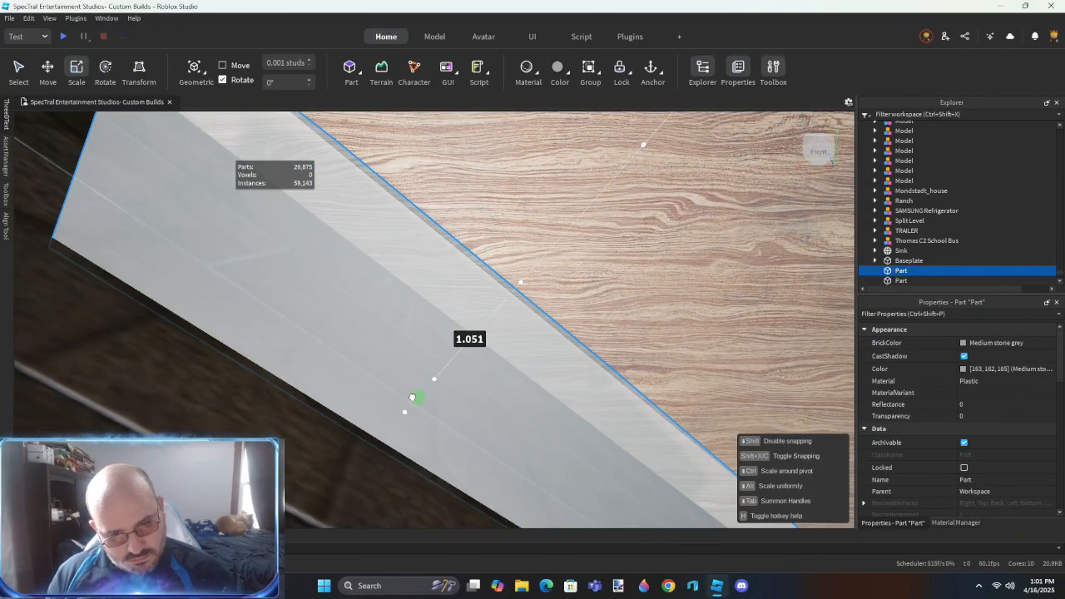
drag(412, 397, 409, 399)
key(s)
right_drag(408, 399, 423, 343)
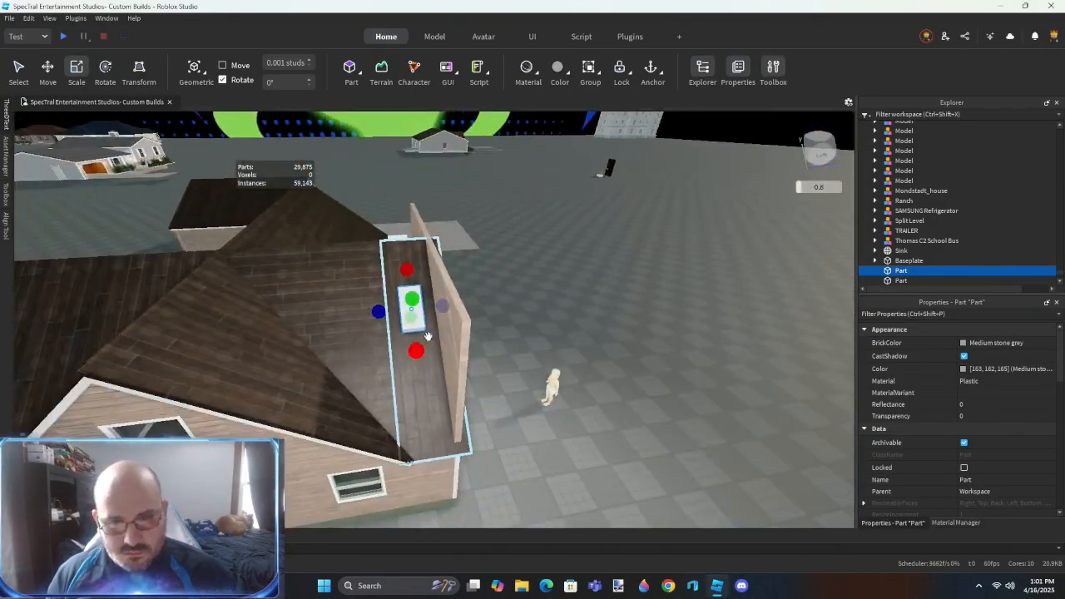
- Scale the first roof block along and above its slope to cover the excess gable wall, and negate it
right_drag(502, 332, 503, 333)
key(d)
drag(508, 321, 393, 375)
right_drag(393, 374, 393, 374)
key(s)
drag(480, 321, 593, 265)
drag(406, 330, 304, 245)
key(ctrl+shift+n)
- Scale the block on the opposite slope to cover the remaining excess gable wall, and negate it
right_drag(307, 247, 376, 224)
click(398, 219)
key(s)
drag(392, 273, 542, 377)
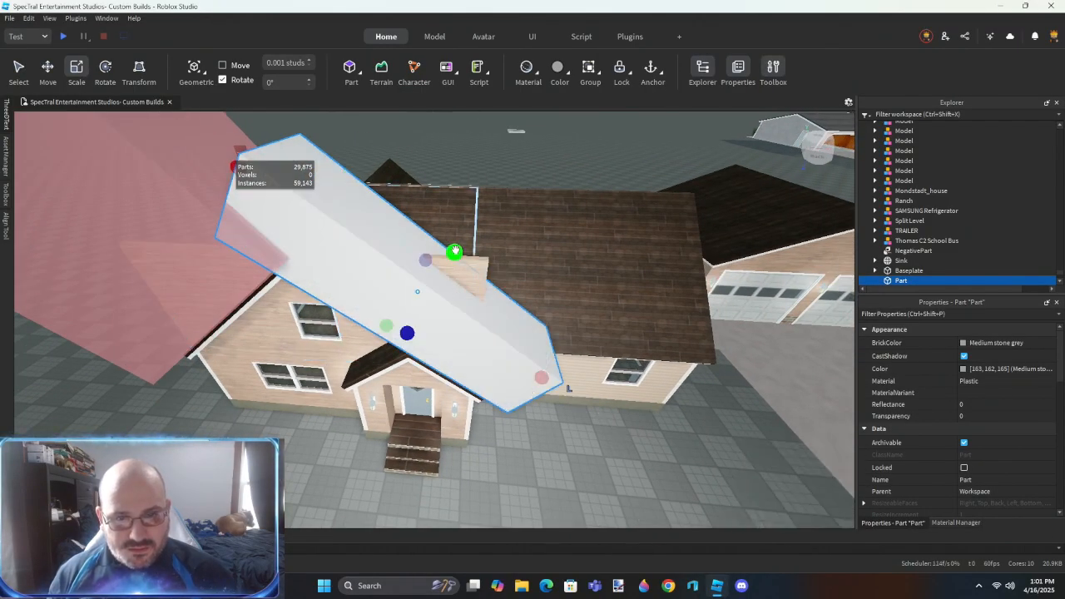
right_drag(456, 248, 456, 248)
key(ctrl+shift+n)
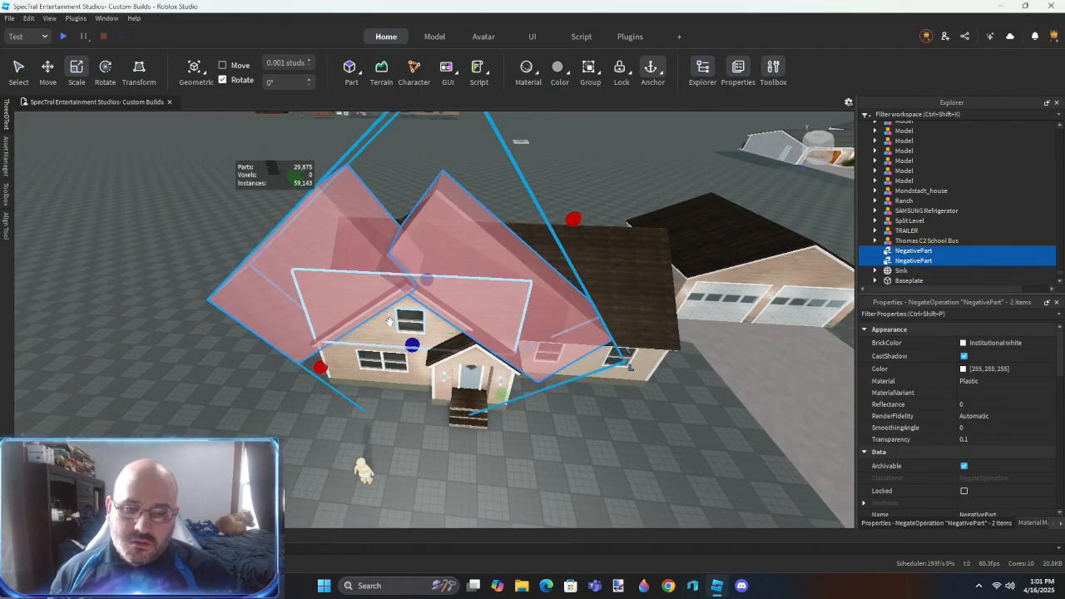
- Move both negated roof blocks into the front wall folder and try to cut the gable union with them
ctrl+click(391, 322)
click(924, 230)
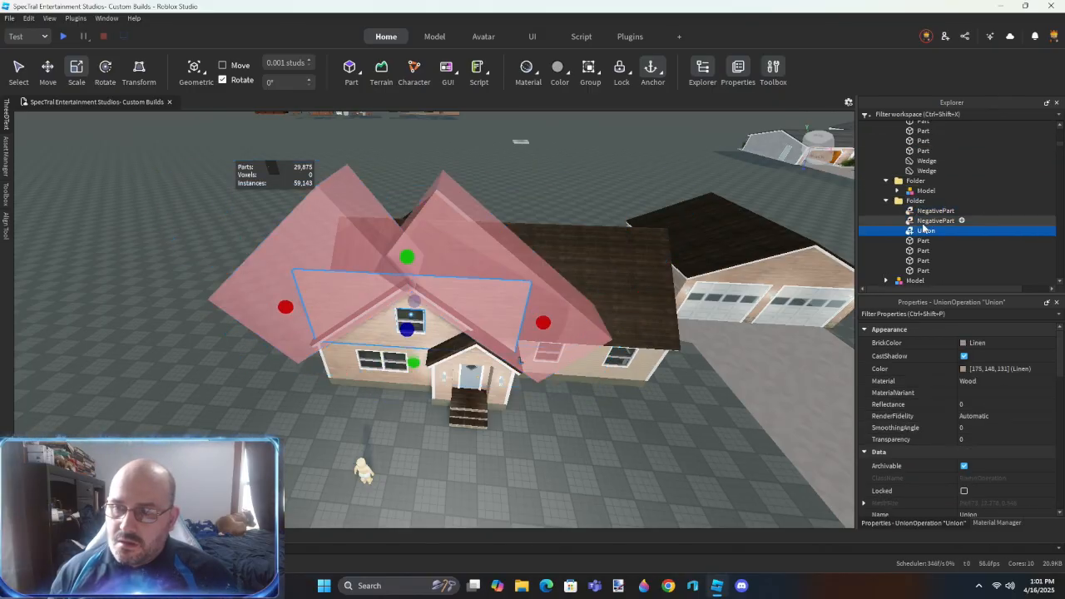
key(ctrl+shift+g)
scroll(613, 378, up, 10)
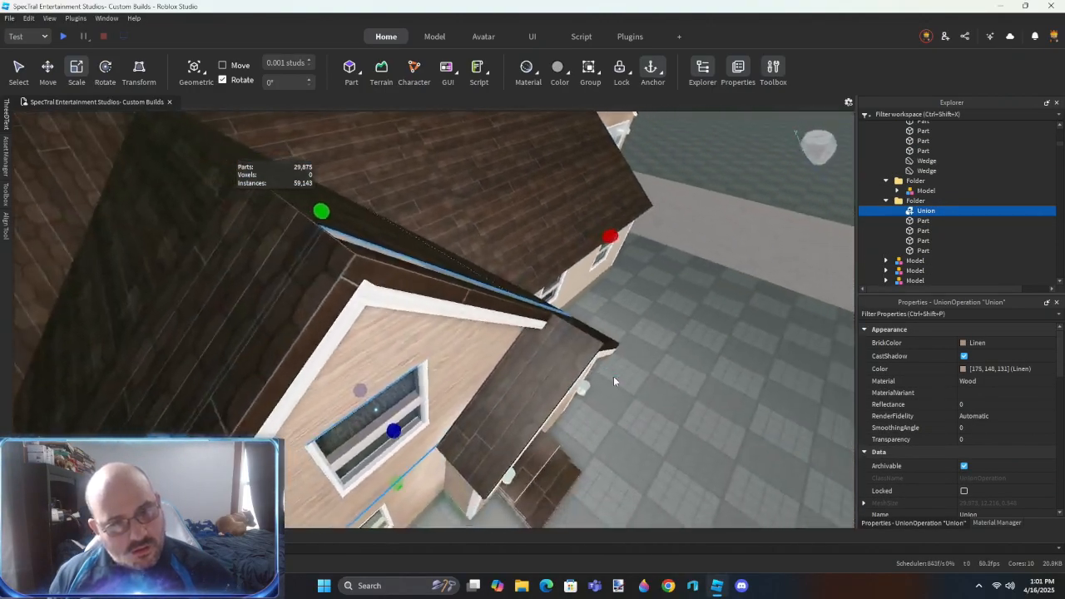
key(ctrl+z)
- Scale the negated roof block deeper into the roof slab and union the negated blocks with the gable wall
click(549, 272)
right_drag(549, 271, 550, 264)
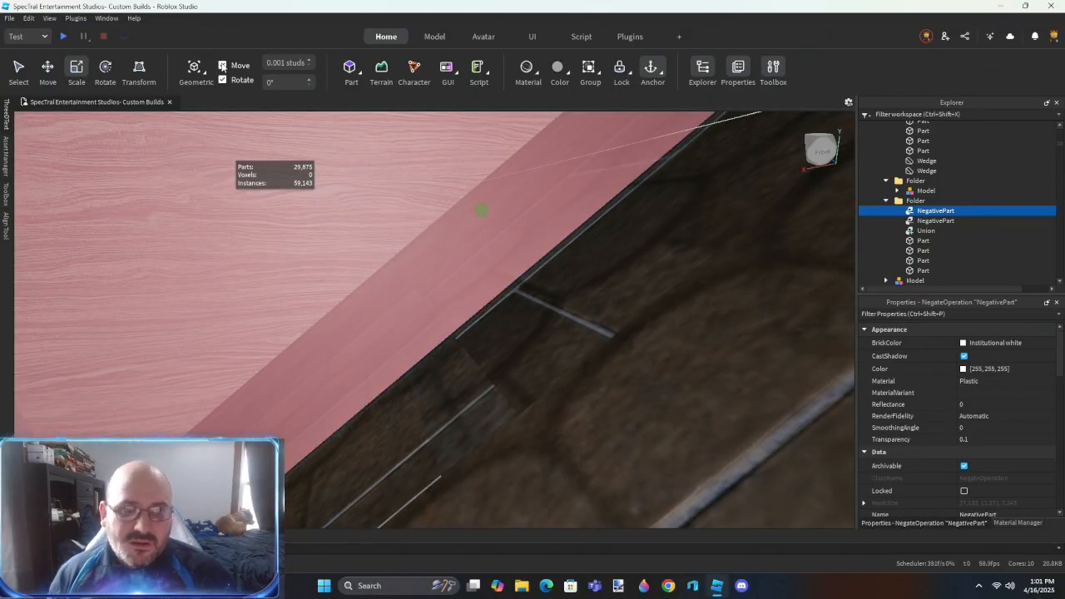
scroll(657, 315, down, 10)
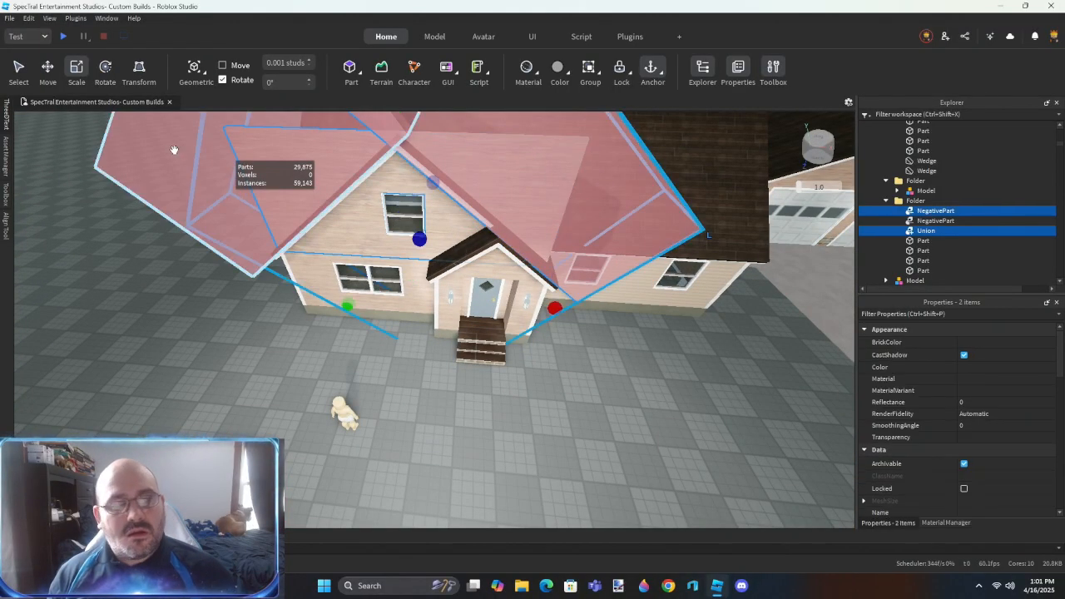
key(ctrl+shift+g)
- Give the trimmed gable wall the tan vinyl siding material
click(599, 434)
right_drag(599, 435, 528, 328)
scroll(589, 430, up, 6)
scroll(519, 405, up, 2)
scroll(518, 377, down, 5)
scroll(531, 329, up, 4)
scroll(531, 329, up, 2)
scroll(528, 328, down, 2)
- Scale the wood-sided part above the lower front window over the whole window frame and negate it
click(489, 261)
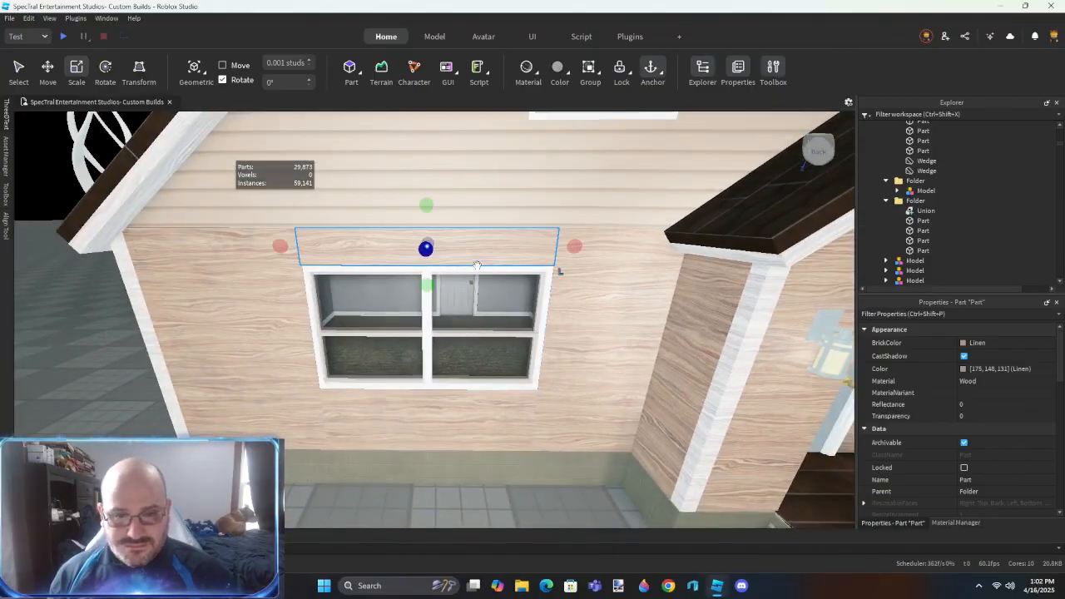
drag(430, 269, 431, 271)
scroll(430, 271, up, 3)
right_drag(436, 278, 430, 290)
scroll(431, 290, up, 3)
drag(426, 279, 435, 271)
right_drag(449, 282, 430, 259)
drag(461, 266, 455, 267)
scroll(455, 267, down, 5)
right_drag(455, 267, 489, 314)
scroll(489, 314, up, 3)
drag(497, 331, 507, 255)
right_drag(507, 255, 477, 288)
scroll(478, 288, down, 3)
drag(476, 289, 470, 391)
right_drag(470, 391, 468, 374)
scroll(467, 374, down, 3)
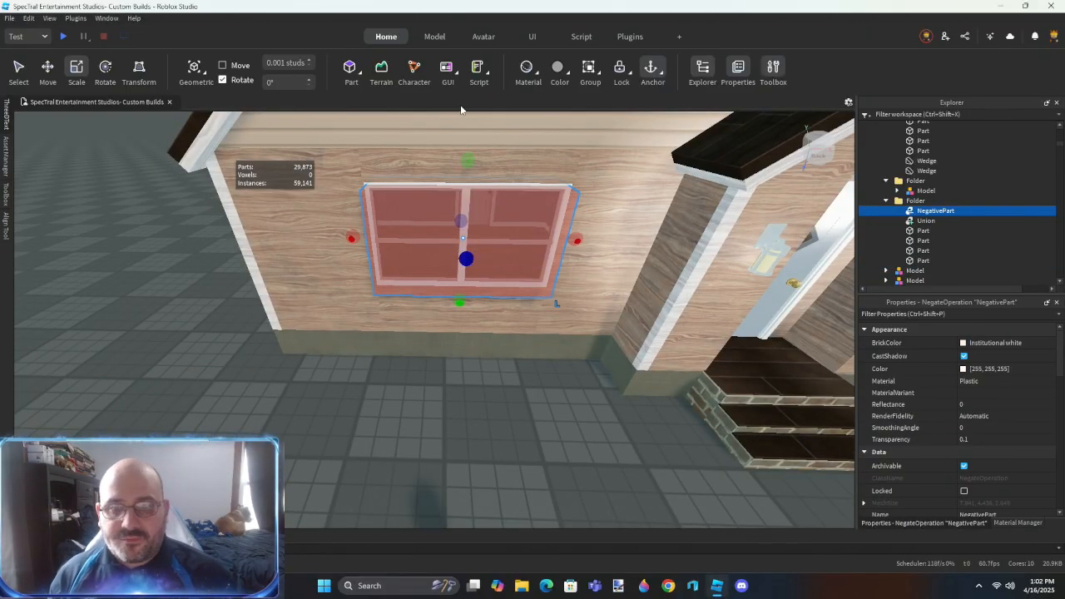
- Stretch one wood-sided part across the entire lower front wall and delete the leftover wall pieces around the window
key(ctrl+g)
key(alt+r)
click(586, 197)
click(256, 251)
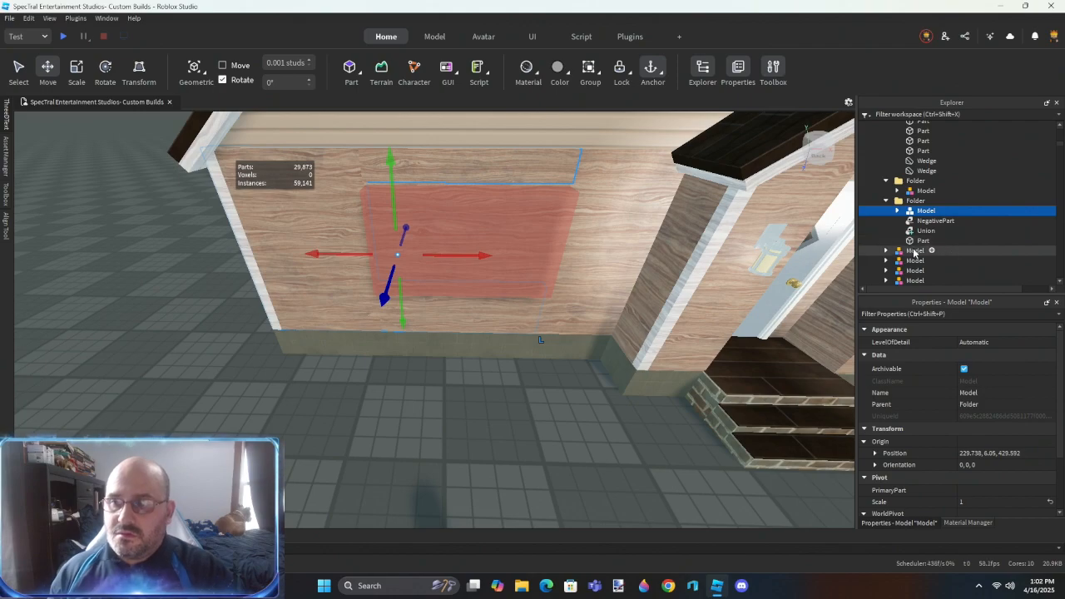
key(Delete)
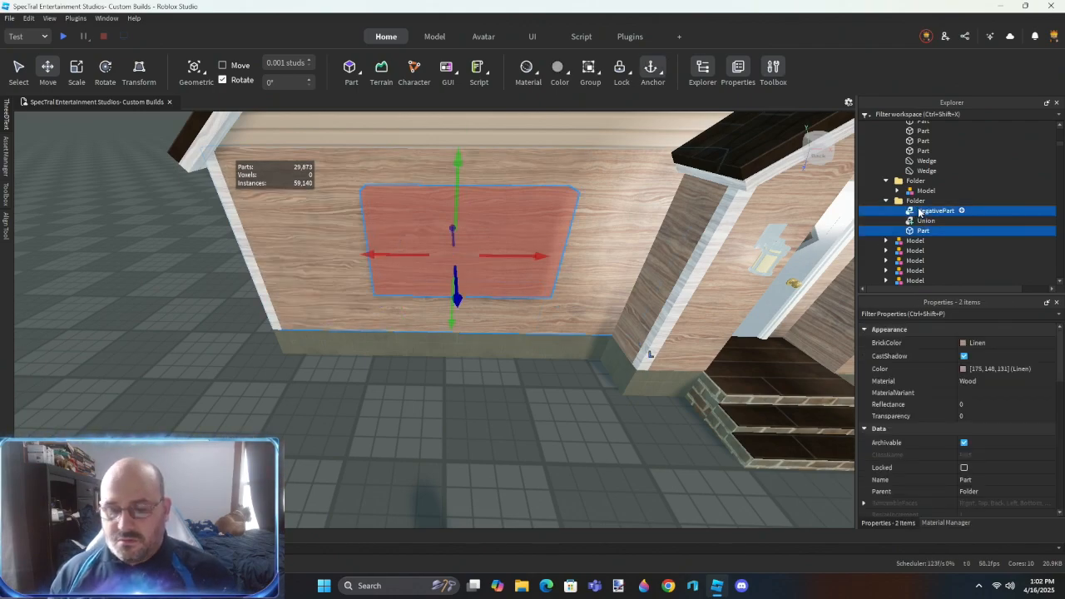
- Cut the lower window opening with the negated part and union the lower wall with the gable wall
key(ctrl+shift+g)
key(ctrl+shift+g)
click(483, 455)
right_drag(482, 456, 490, 459)
key(s)
key(w)
key(d)
key(d)
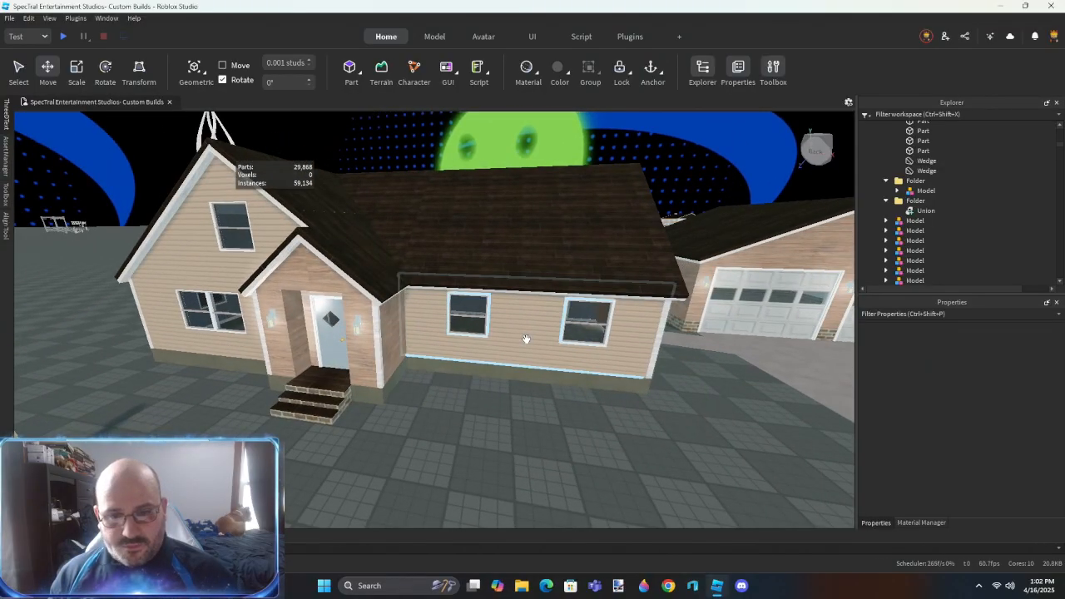
- Examine the folder of siding parts around the two front windows of the house's right wing
click(525, 339)
scroll(525, 339, up, 5)
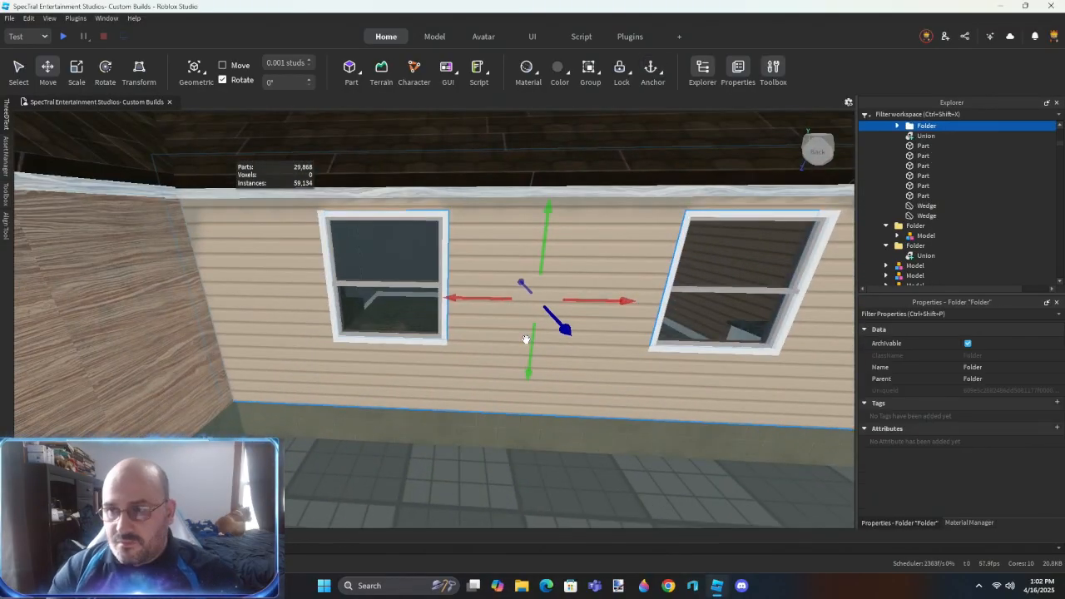
key(ctrl+shift+u)
right_drag(526, 339, 526, 342)
click(549, 489)
scroll(550, 489, down, 5)
click(297, 327)
right_drag(456, 366, 457, 366)
key(d)
key(d)
- Move the right wing's end-wall siding union into the siding parts folder and separate the selected unions
ctrl+click(460, 281)
scroll(905, 225, up, 3)
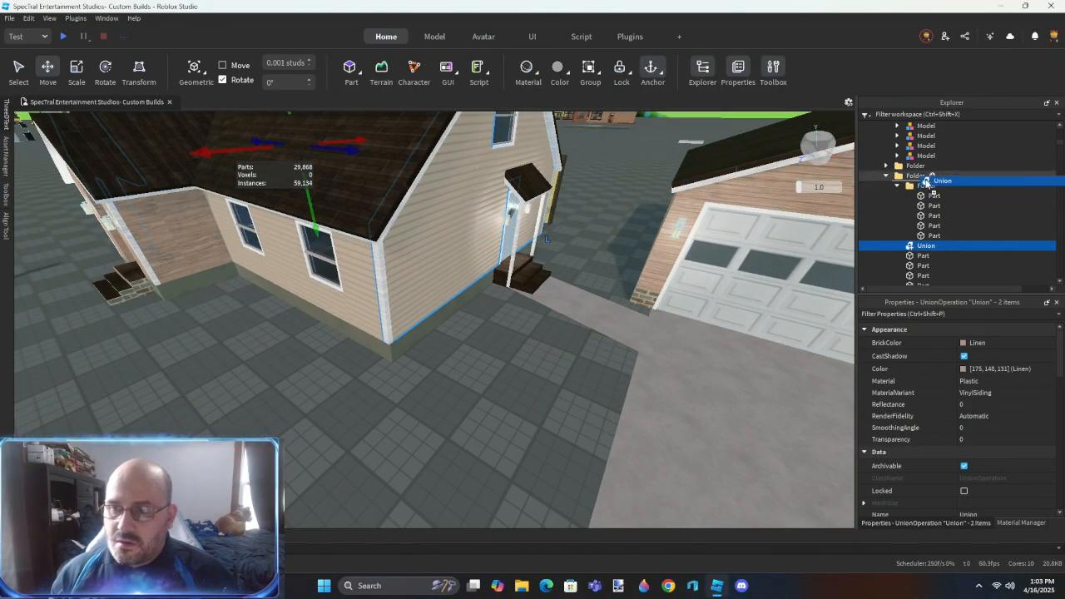
drag(927, 181, 926, 179)
key(ctrl+shift+u)
right_drag(461, 360, 461, 358)
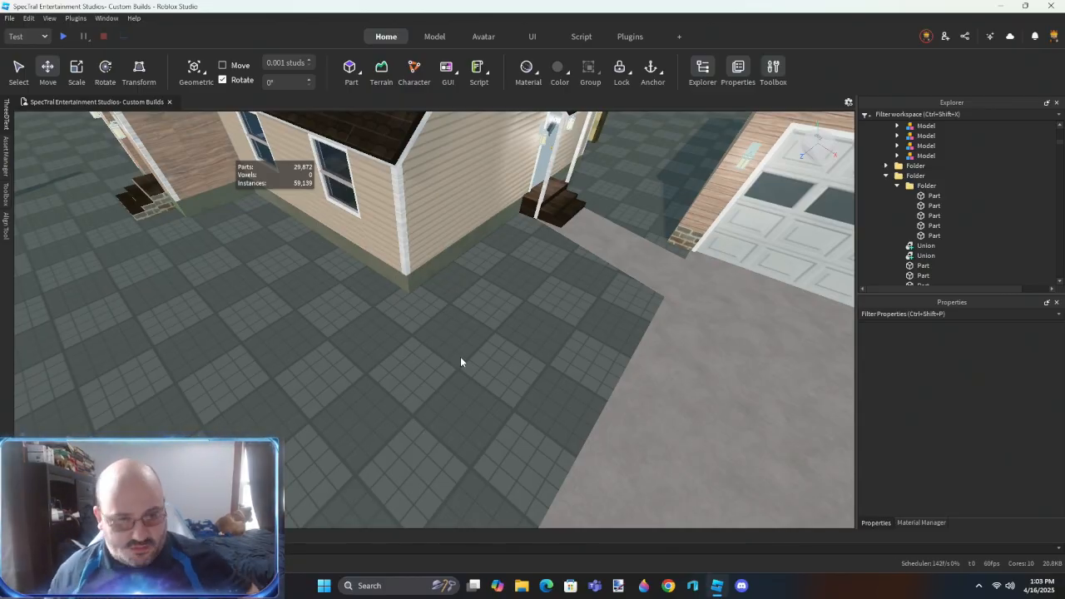
- Examine the wood-sided front entry gable and the walls around the front door
right_drag(451, 395, 450, 395)
key(w)
right_drag(480, 330, 472, 344)
scroll(473, 343, up, 4)
scroll(473, 344, down, 4)
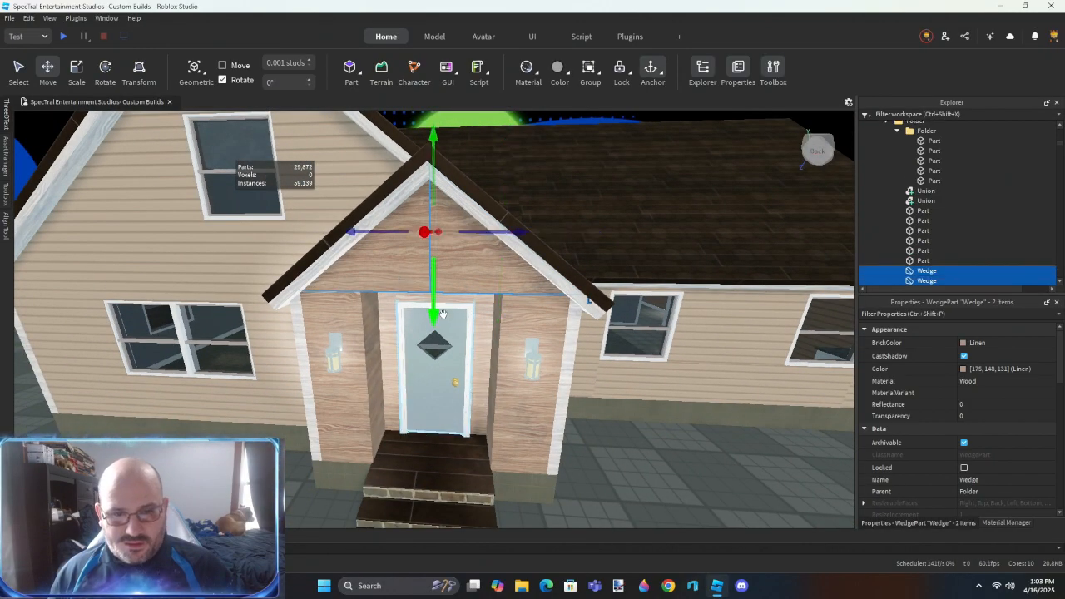
right_drag(440, 309, 439, 309)
click(538, 425)
scroll(438, 241, up, 4)
scroll(452, 407, down, 3)
right_drag(452, 407, 452, 407)
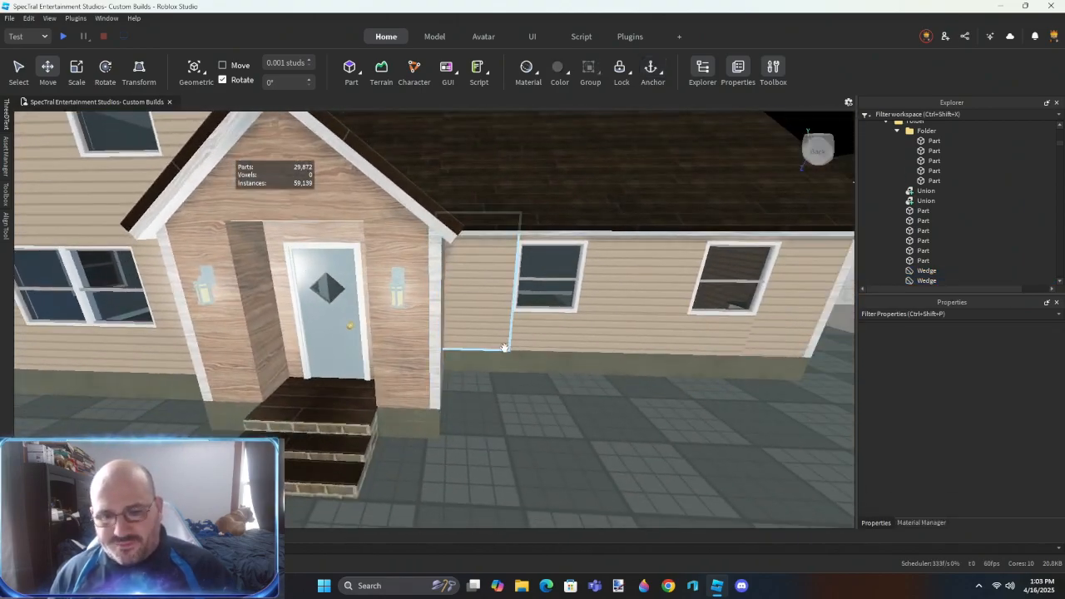
- Duplicate the siding part between the right wing's two windows and shift the copy over the window nearest the entry
right_drag(504, 349, 504, 348)
scroll(411, 340, up, 4)
click(411, 341)
scroll(411, 340, down, 3)
click(504, 312)
right_drag(452, 385, 452, 385)
scroll(452, 385, up, 2)
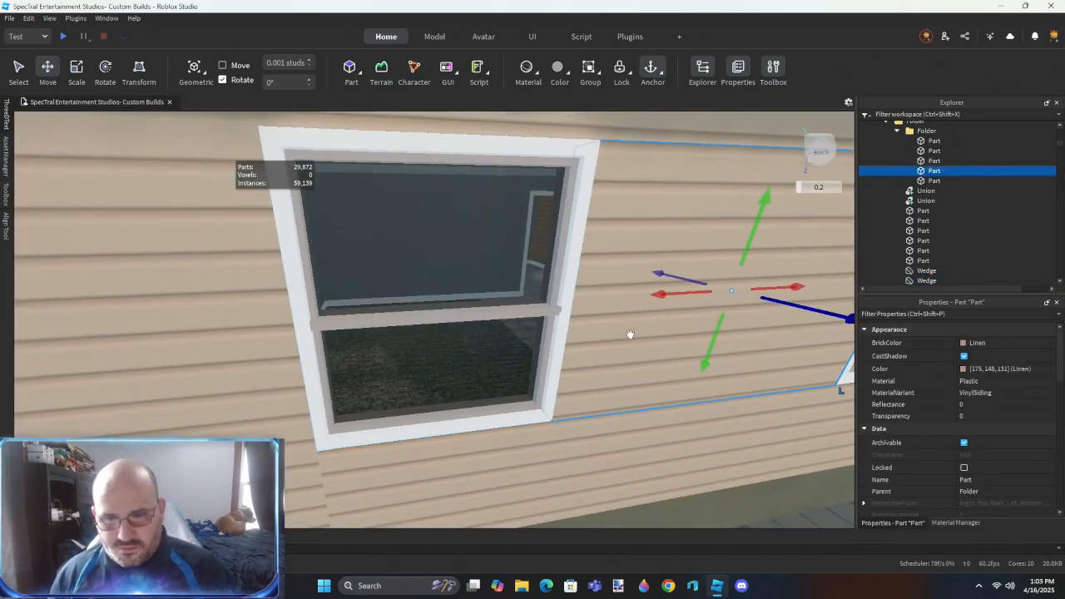
click(627, 337)
drag(624, 301, 552, 302)
drag(788, 287, 526, 302)
right_drag(423, 319, 387, 302)
scroll(388, 302, up, 4)
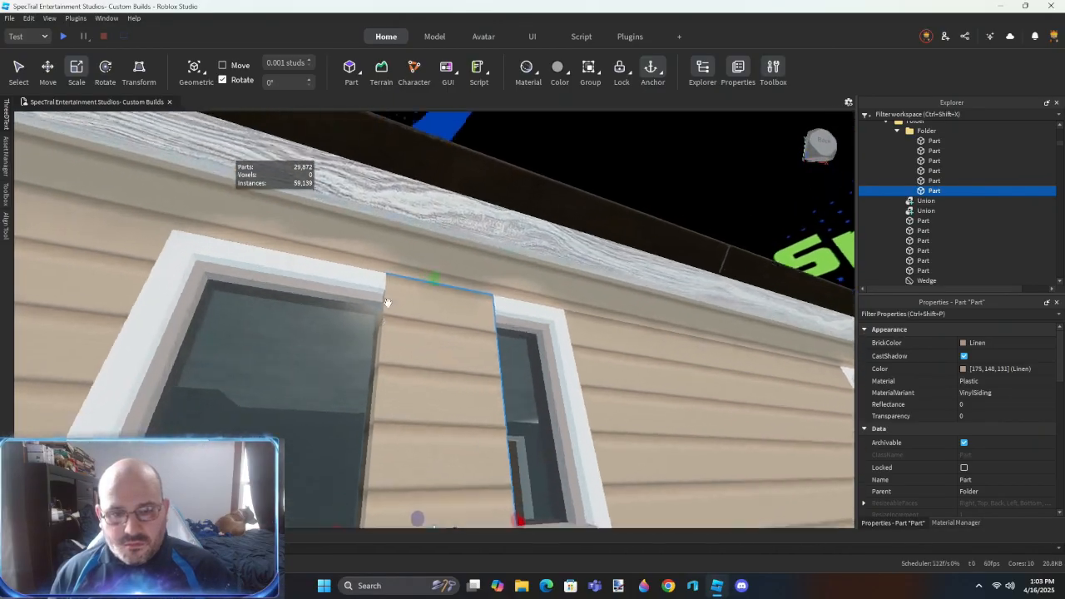
- Resize the siding copy to match the window frame's outline and negate it
drag(447, 254, 448, 262)
scroll(448, 262, down, 3)
right_drag(447, 263, 471, 301)
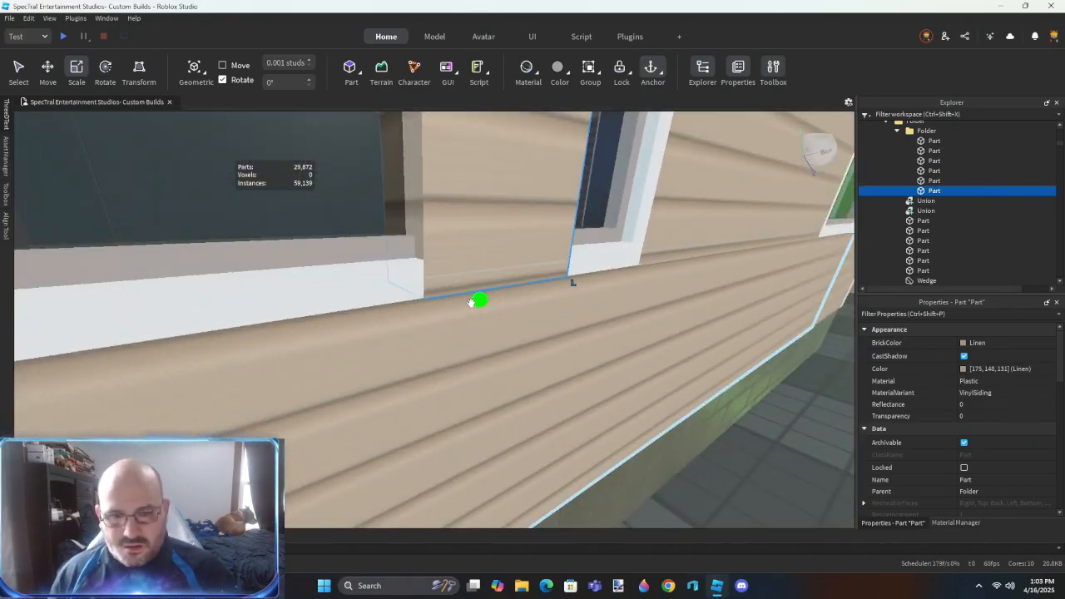
drag(472, 301, 483, 296)
right_drag(483, 297, 461, 284)
scroll(462, 284, down, 3)
drag(466, 282, 379, 264)
key(d)
mouse_move(492, 264)
mouse_down()
mouse_move(480, 263)
mouse_move(492, 262)
mouse_move(483, 274)
mouse_up()
scroll(491, 270, down, 4)
key(a)
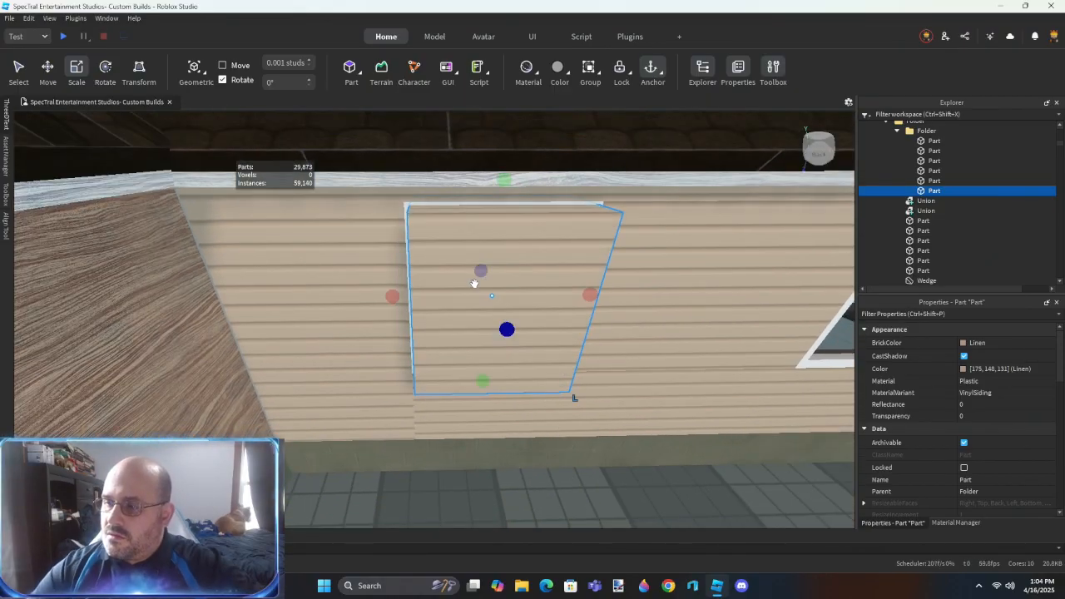
key(ctrl+shift+n)
- Duplicate the window-sized negative part and align the copy with the wing's second window
right_drag(472, 283, 469, 322)
key(d)
scroll(463, 319, down, 3)
key(ctrl+2)
key(ctrl+d)
scroll(416, 312, up, 1)
key(d)
scroll(392, 283, up, 3)
drag(351, 301, 655, 280)
drag(579, 267, 614, 267)
right_drag(568, 282, 569, 284)
key(s)
key(a)
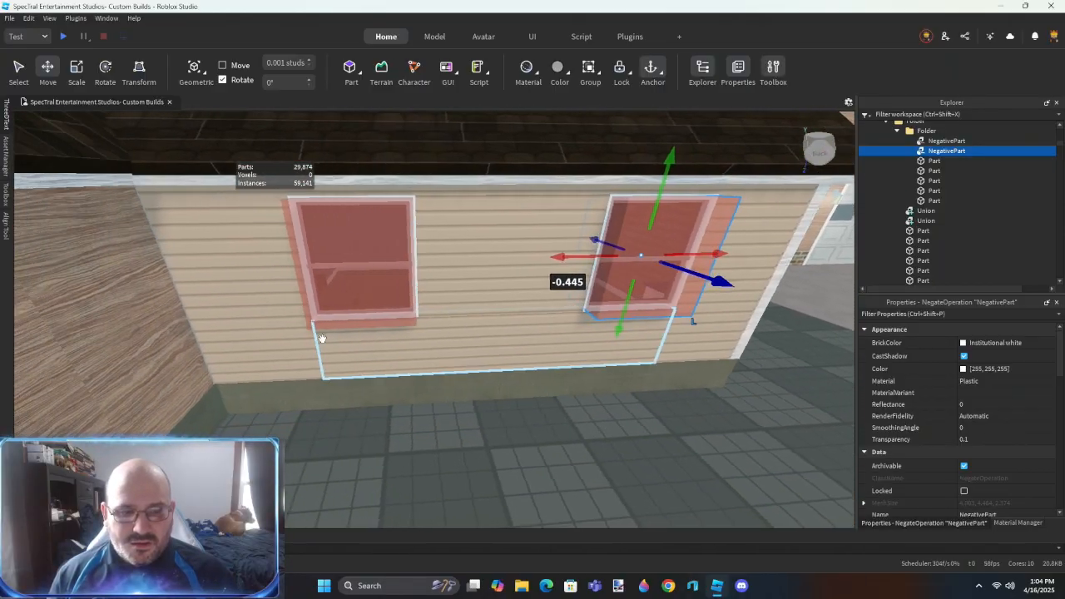
- Group the spare siding pieces into a model and stretch the remaining siding part across the whole wing wall
click(321, 339)
key(ctrl+g)
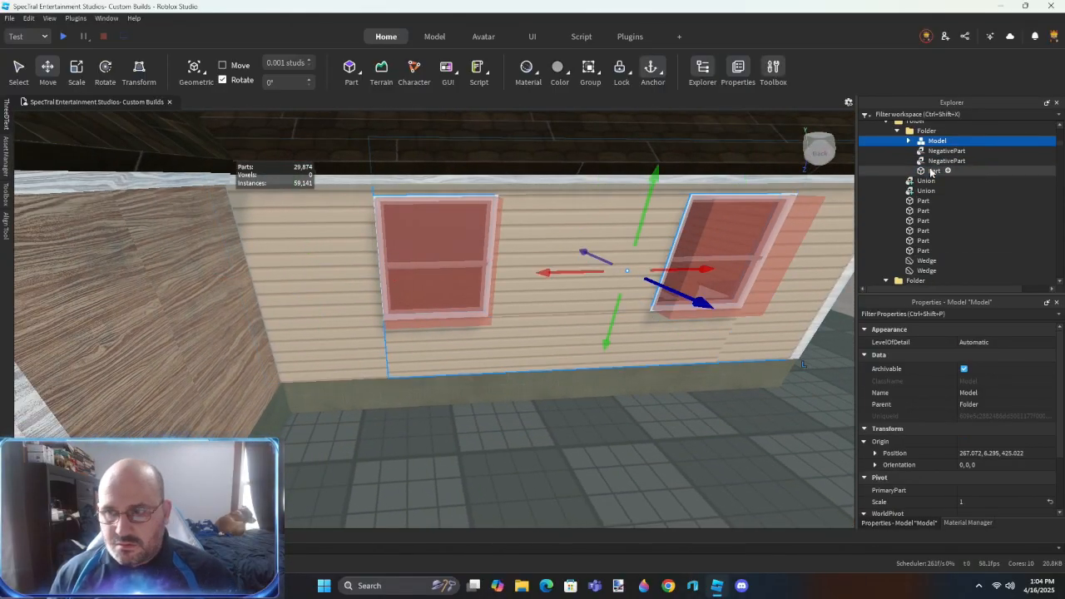
key(r)
click(373, 332)
right_drag(470, 341, 471, 340)
key(d)
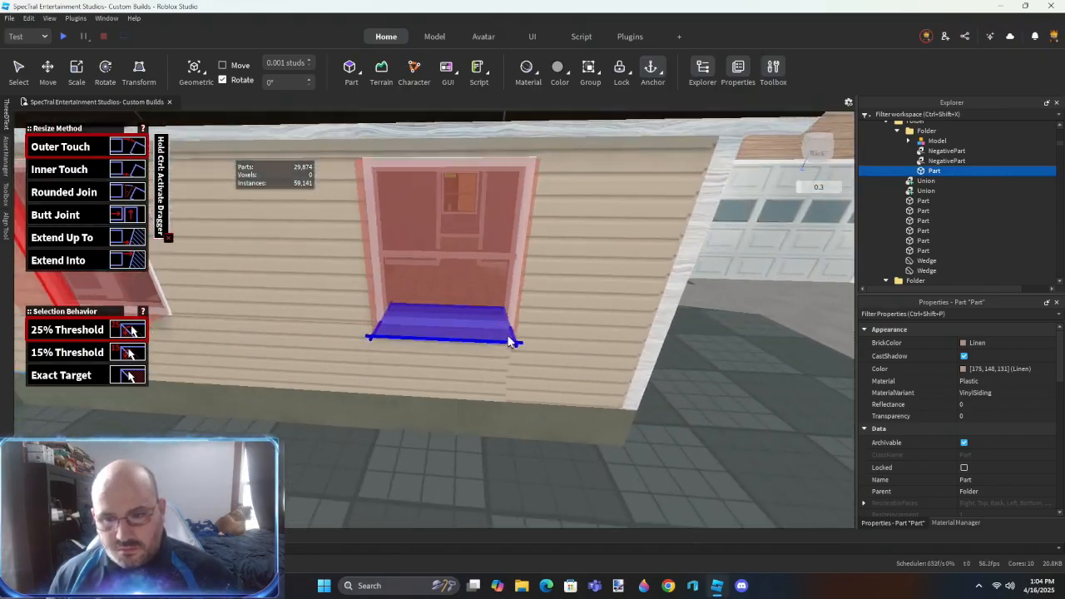
key(d)
key(d)
right_drag(524, 320, 506, 330)
click(515, 327)
key(s)
key(ctrl+2)
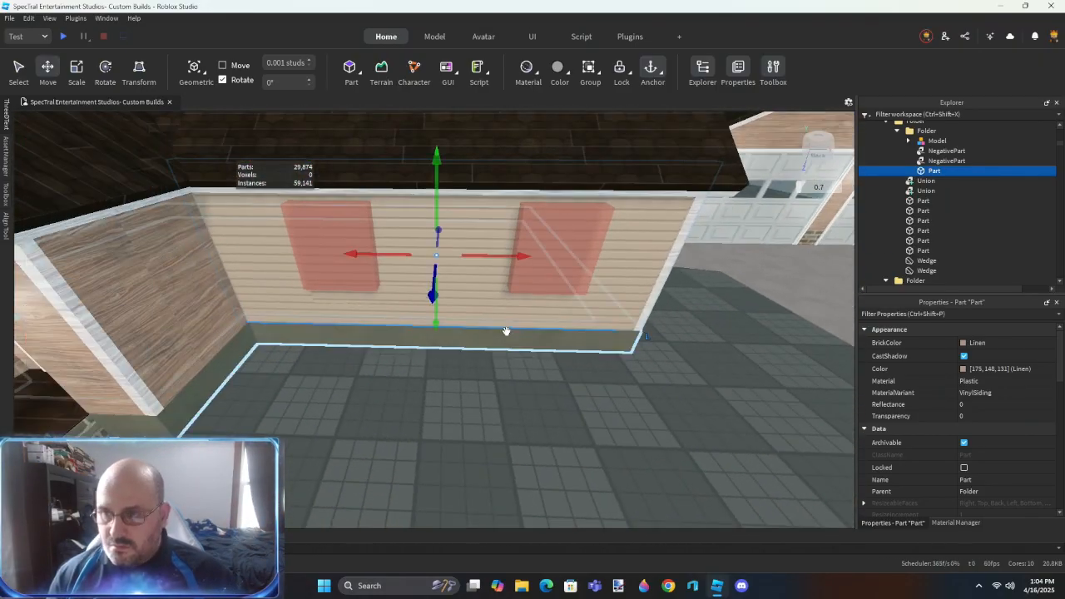
- Delete the grouped siding pieces and union the full wall part with both window-shaped negative parts
click(935, 141)
click(555, 431)
right_drag(556, 431, 556, 432)
key(w)
key(s)
- Move the side gable wall's siding union into the siding parts folder and separate it
click(926, 150)
drag(924, 149, 930, 140)
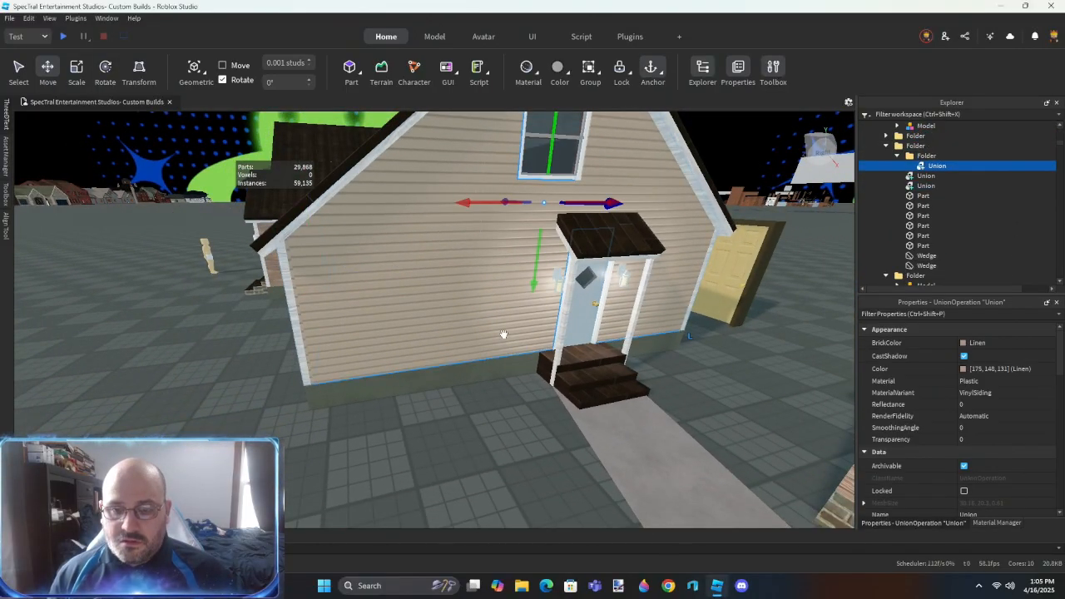
right_drag(504, 338, 504, 334)
key(ctrl+shift+u)
click(534, 472)
key(w)
right_drag(535, 471, 526, 457)
right_drag(456, 359, 457, 358)
- Move the wood-textured part above the side door into the folder with the separated siding parts
key(w)
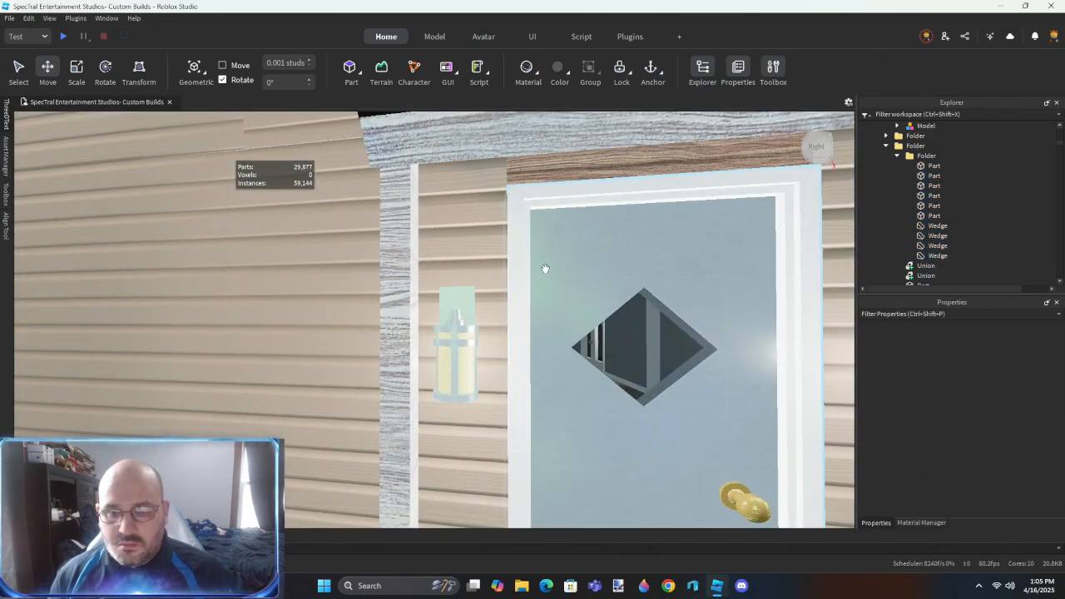
right_drag(549, 242, 517, 221)
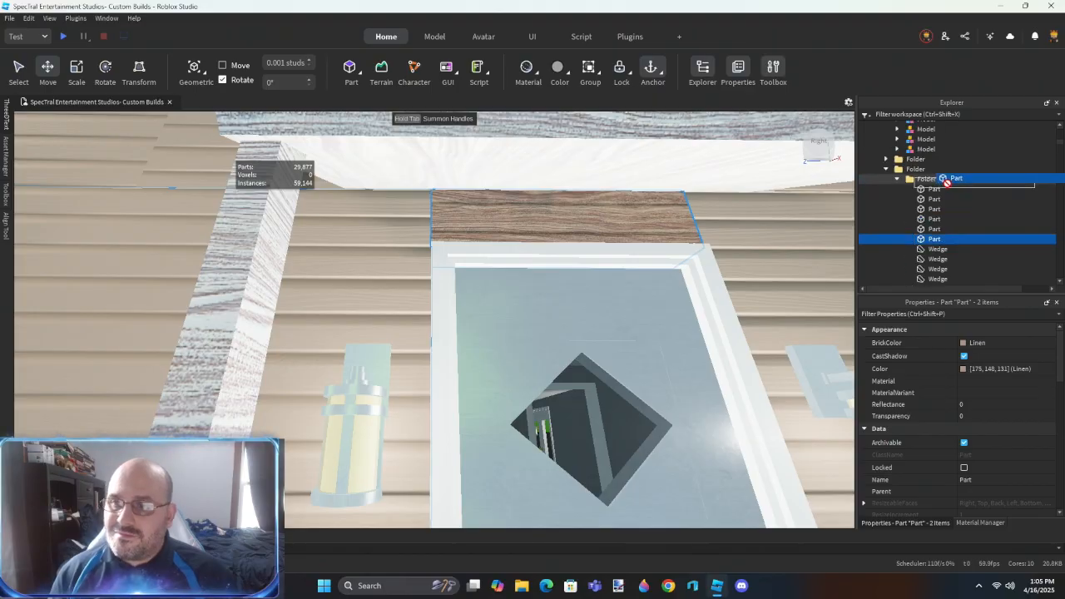
scroll(629, 247, down, 5)
click(629, 249)
scroll(625, 253, down, 4)
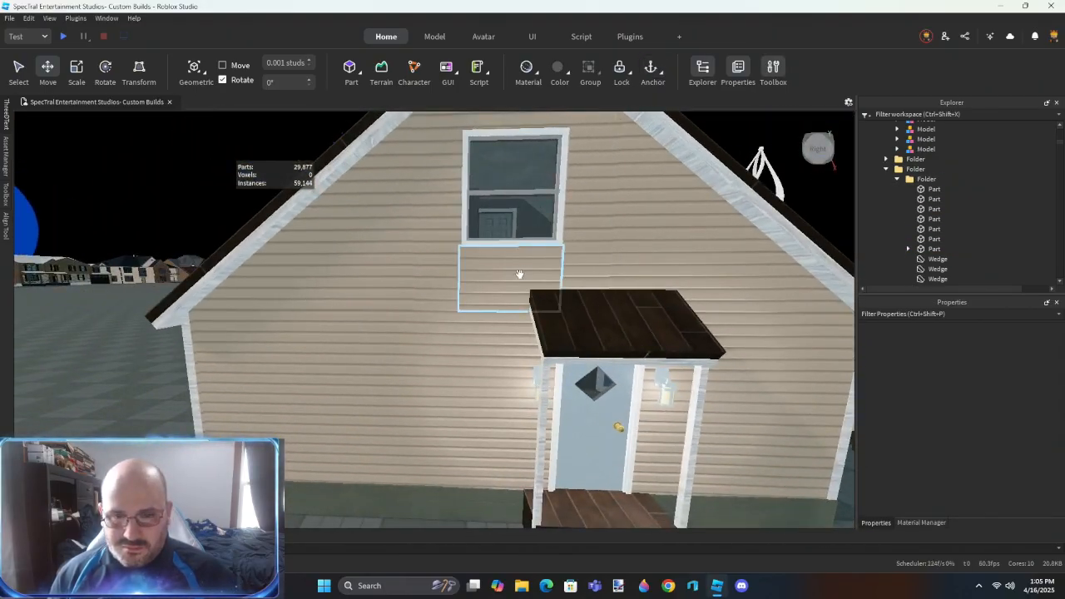
- Copy the siding part below the upper gable window onto the window and fit the copy's sides to the frame
click(521, 276)
scroll(523, 324, up, 5)
drag(550, 207, 551, 197)
scroll(552, 197, up, 4)
key(ctrl+3)
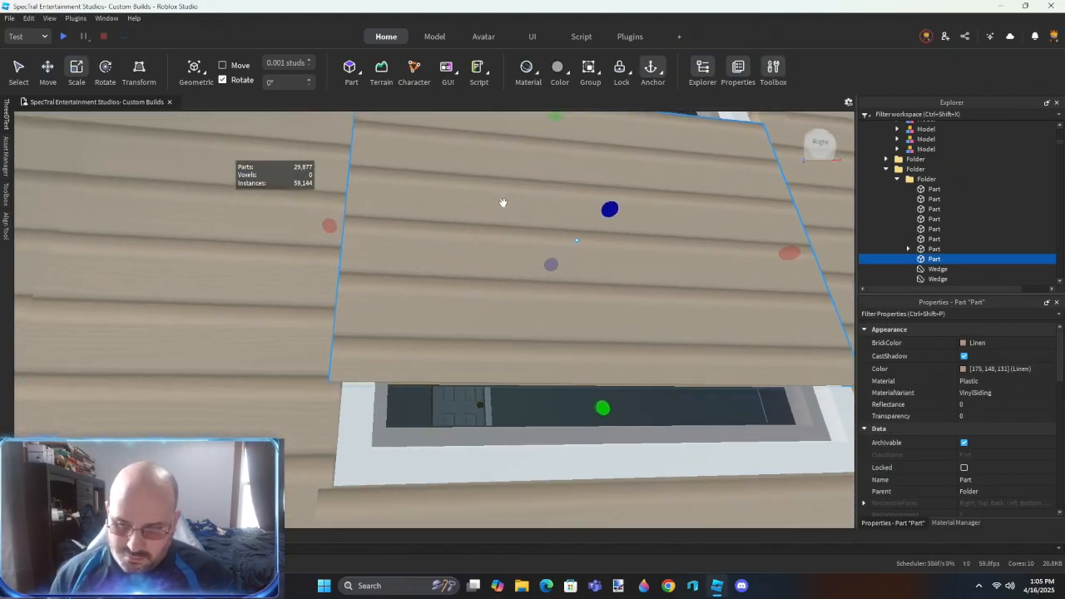
drag(325, 229, 348, 225)
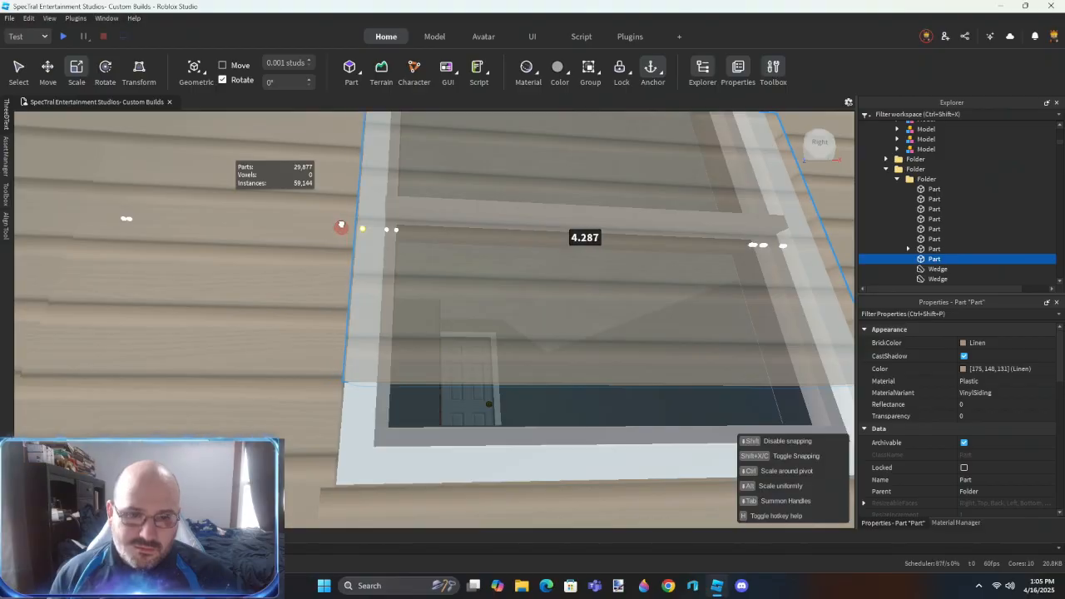
key(d)
key(w)
drag(558, 189, 538, 190)
key(a)
key(q)
- Adjust the upper and lower edges of the siding copy to match the upper gable window's frame
scroll(507, 282, down, 2)
drag(477, 299, 468, 385)
right_drag(463, 325, 466, 326)
scroll(466, 326, down, 4)
scroll(466, 325, up, 3)
drag(574, 422, 576, 337)
right_drag(575, 337, 576, 338)
scroll(576, 338, up, 2)
drag(634, 302, 636, 305)
right_drag(616, 314, 616, 314)
scroll(615, 314, down, 4)
drag(500, 281, 498, 262)
scroll(509, 297, down, 1)
right_drag(507, 296, 507, 299)
scroll(507, 300, down, 2)
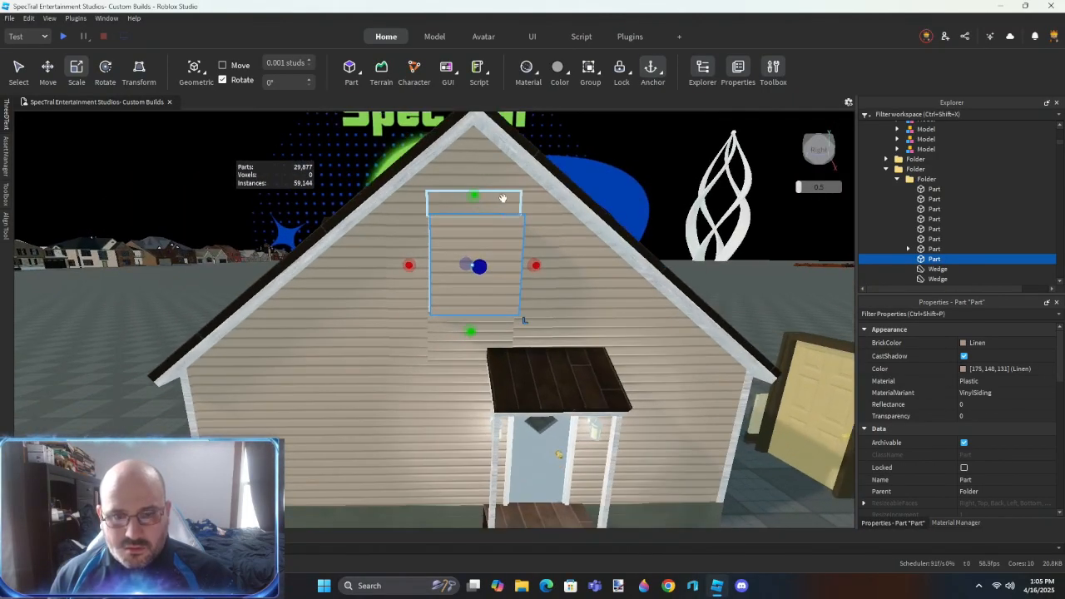
- Delete the old siding parts and wedges around the upper gable window, keeping the window cover and the part below it
click(408, 349)
key(Delete)
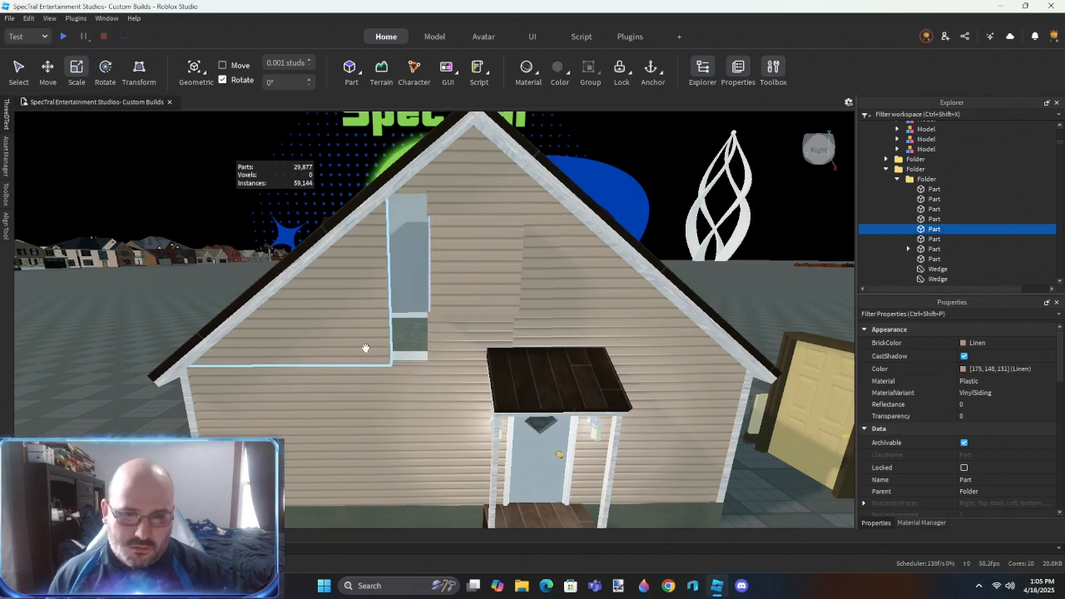
click(363, 350)
key(Delete)
click(573, 321)
key(Delete)
click(540, 279)
key(Delete)
click(464, 290)
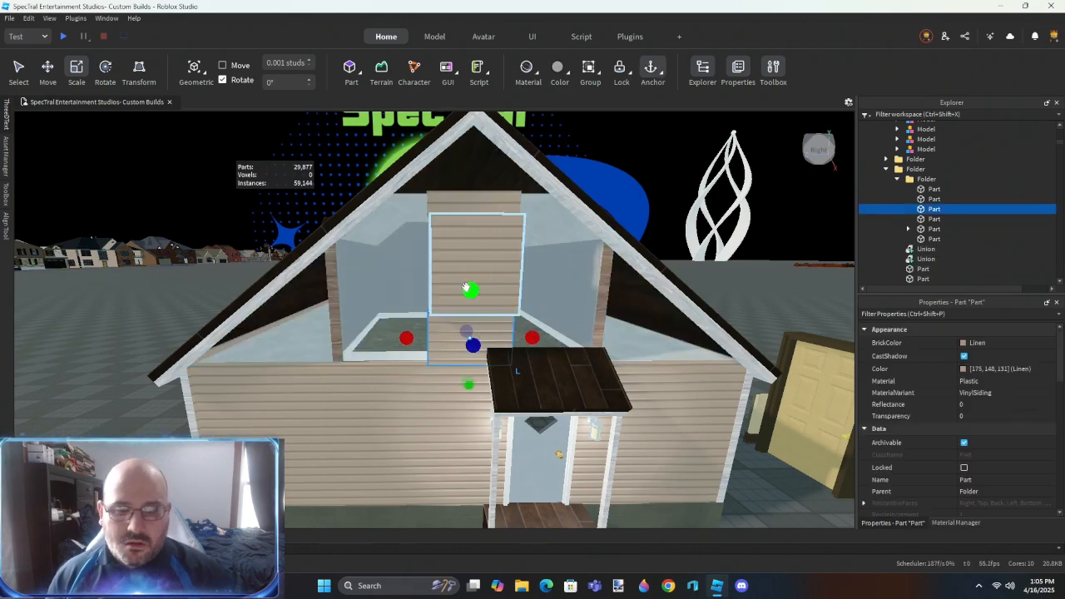
key(Delete)
click(463, 335)
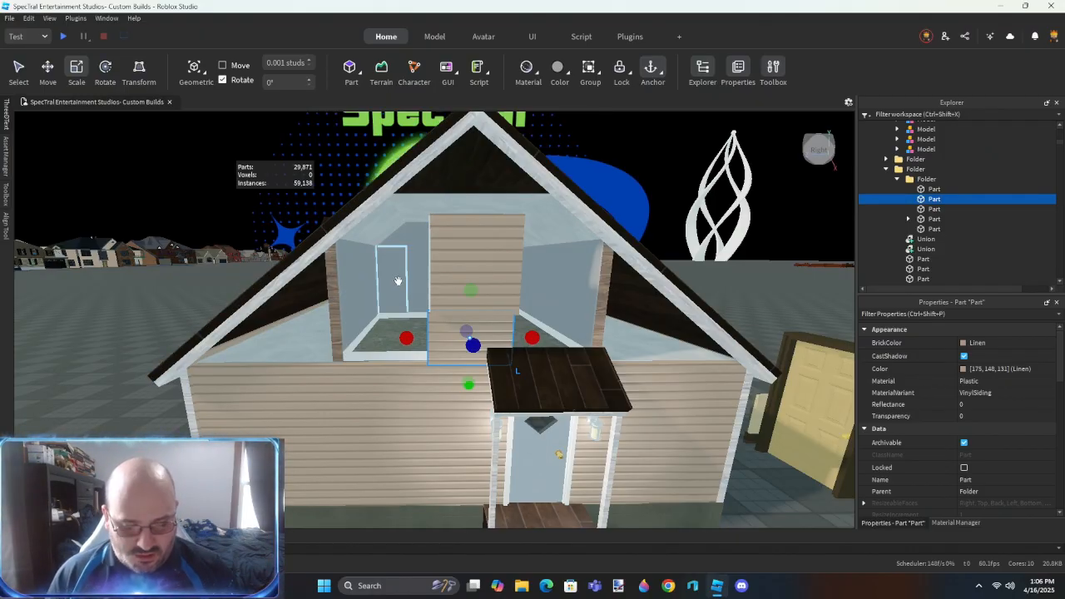
- Extend the siding part below the window to both outer corners of the gable wall with the Outer Touch resize method
key(r)
click(434, 328)
key(a)
click(333, 400)
key(d)
click(458, 340)
key(d)
click(641, 416)
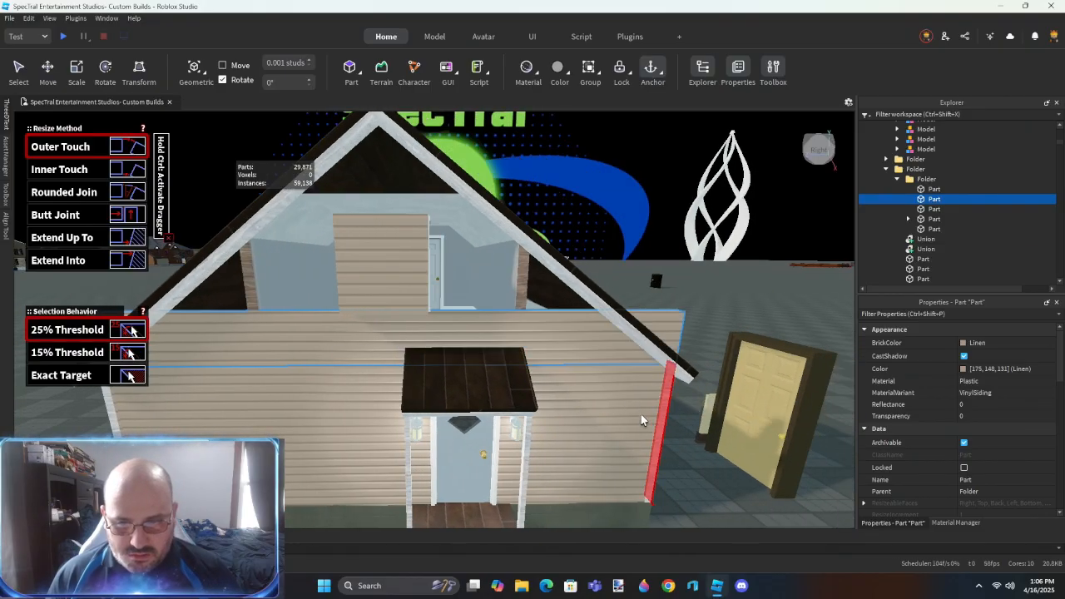
- Scale the full-width siding part up past the roof peak and negate the window-sized part
key(ctrl+3)
key(s)
key(a)
drag(445, 294, 457, 192)
scroll(458, 192, down, 2)
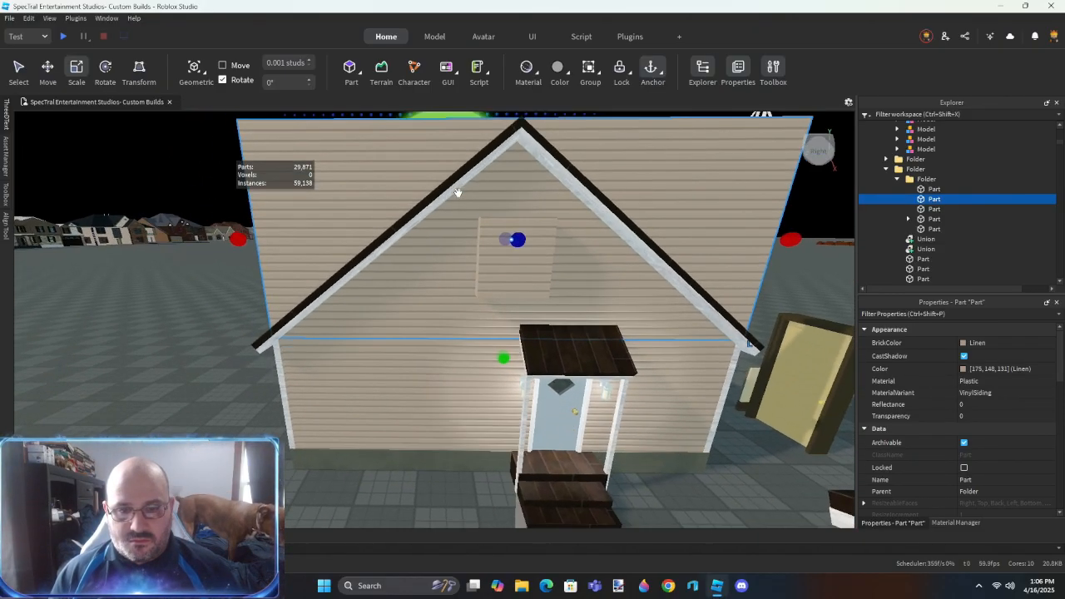
scroll(457, 192, down, 1)
click(558, 325)
key(ctrl+shift+n)
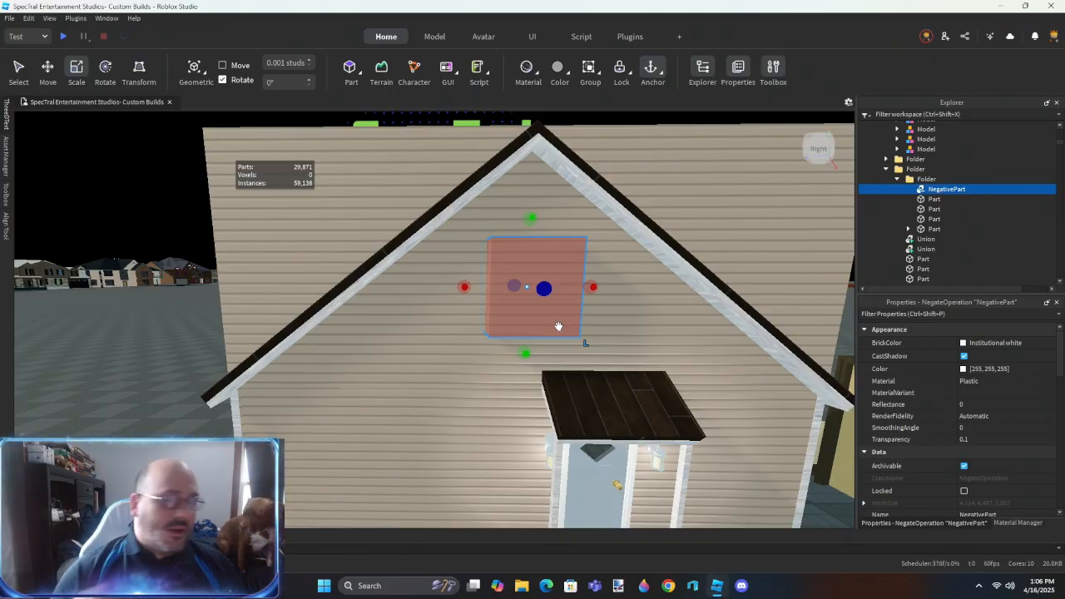
- Insert a block part on the roof and stretch it through the raised gable wall
right_drag(516, 287, 369, 341)
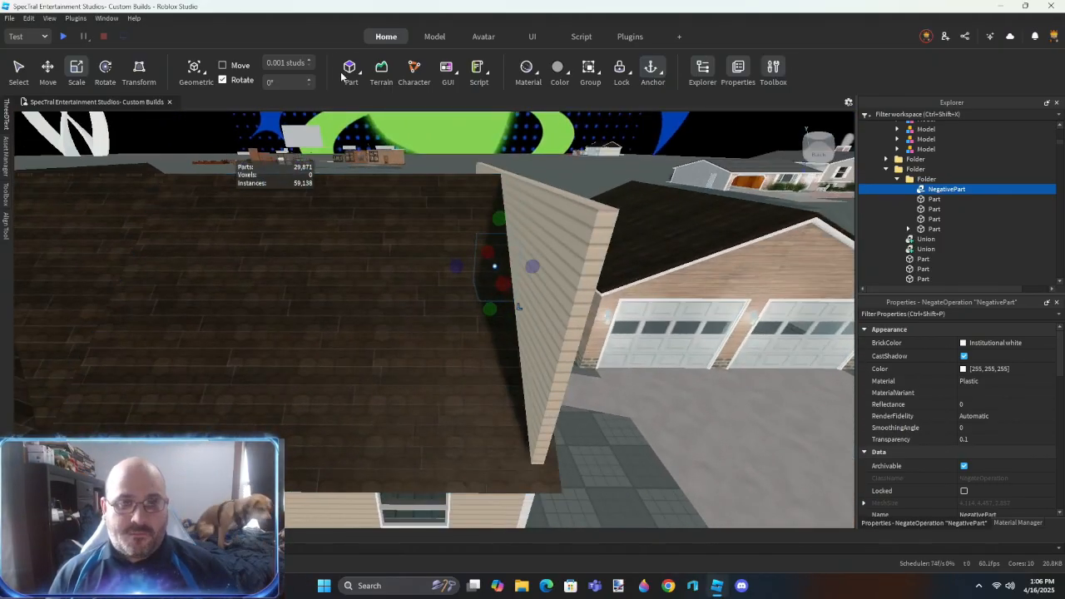
click(348, 71)
drag(464, 312, 583, 334)
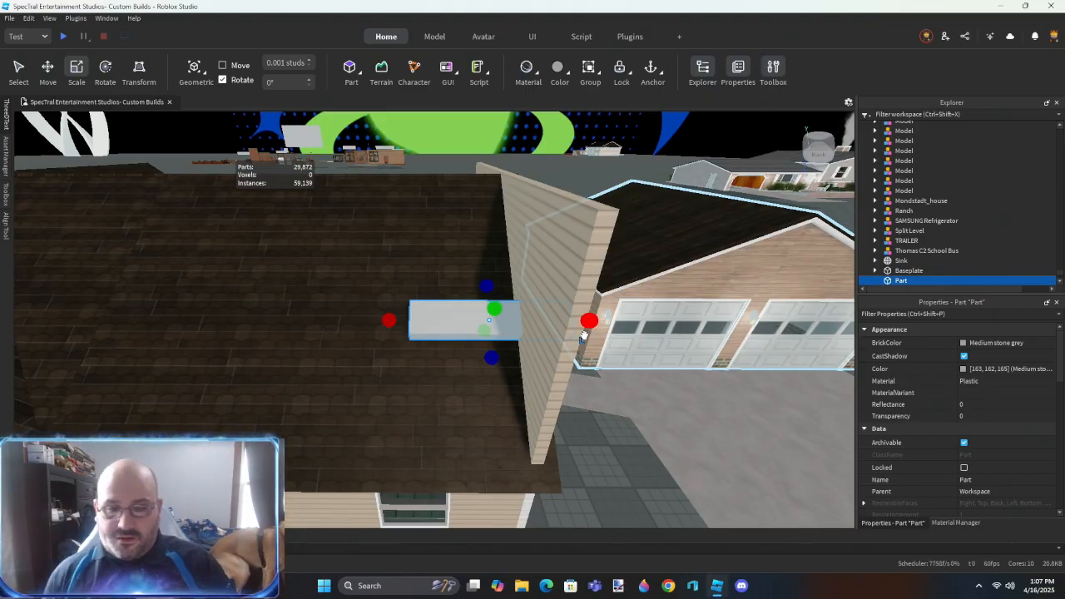
- Add a second block part and fit its underside flush with the roof slope at the gable wall
click(349, 67)
key(f)
right_drag(485, 300, 491, 299)
drag(553, 288, 511, 309)
right_drag(515, 342, 512, 344)
drag(503, 263, 385, 262)
right_drag(496, 326, 497, 329)
scroll(497, 331, up, 4)
scroll(496, 329, up, 2)
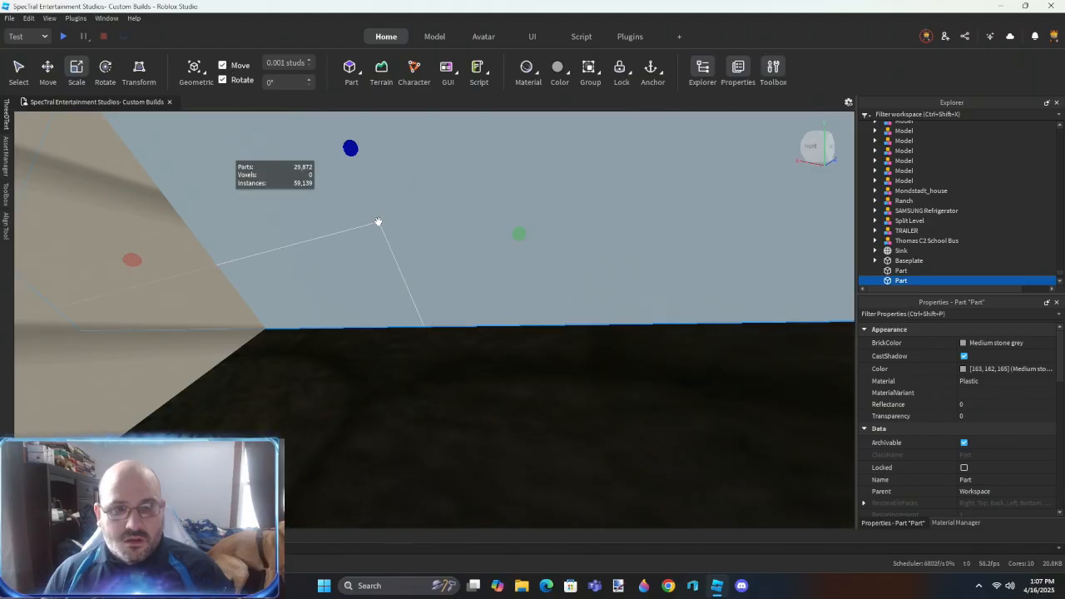
drag(509, 237, 519, 236)
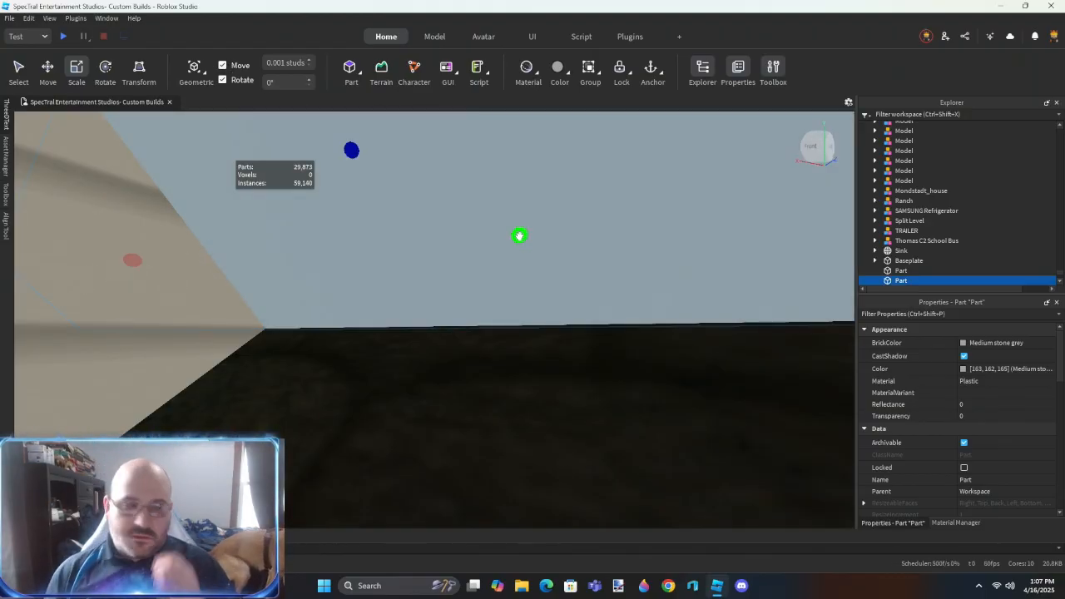
- Enlarge the second block along and above its roof slope to cover the gable wall's excess siding
right_drag(509, 343, 506, 342)
scroll(505, 342, down, 5)
drag(530, 331, 383, 387)
drag(551, 304, 645, 265)
scroll(439, 313, up, 4)
- Fit the first roof block's underside flush with its roof slope against the gable wall's siding
click(452, 302)
right_drag(440, 308, 500, 362)
scroll(452, 303, up, 4)
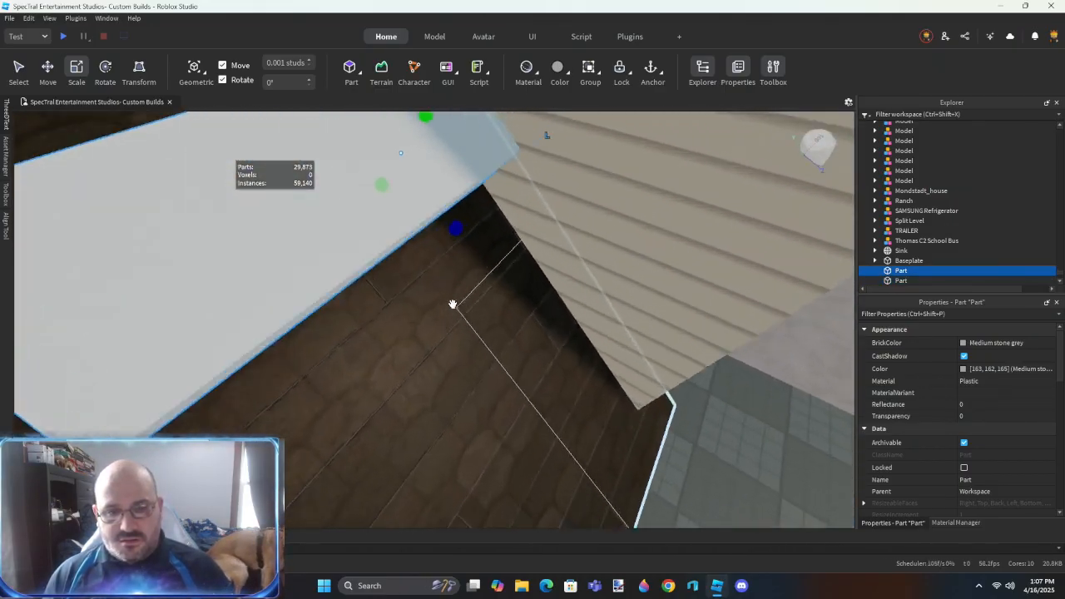
drag(488, 347, 486, 348)
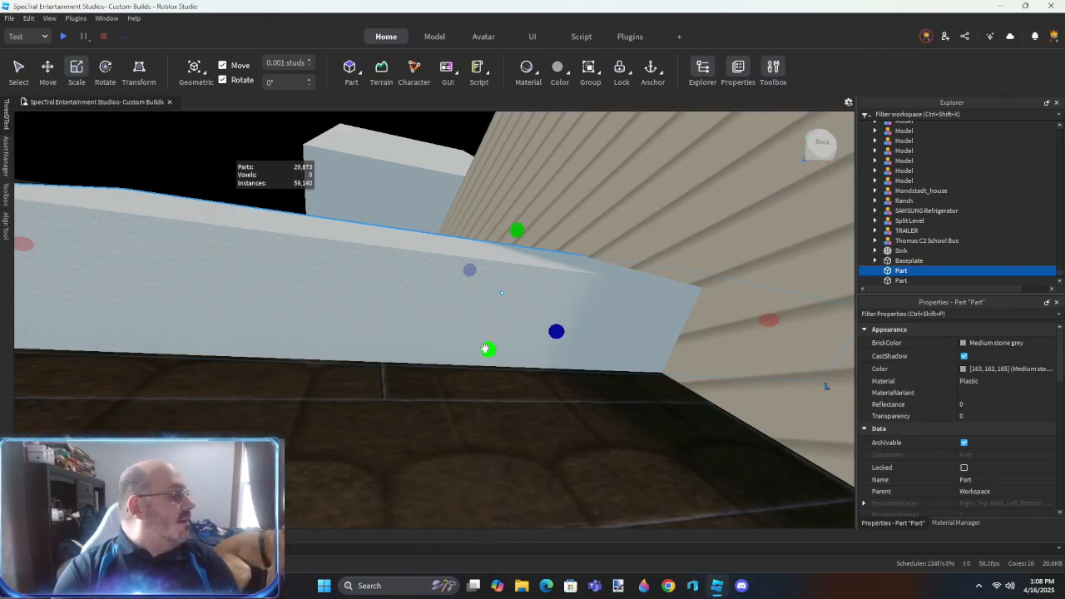
scroll(525, 237, down, 5)
- Enlarge the first roof block to cover the gable's excess siding, and negate both roof-slope blocks
right_drag(525, 237, 407, 322)
drag(407, 322, 463, 183)
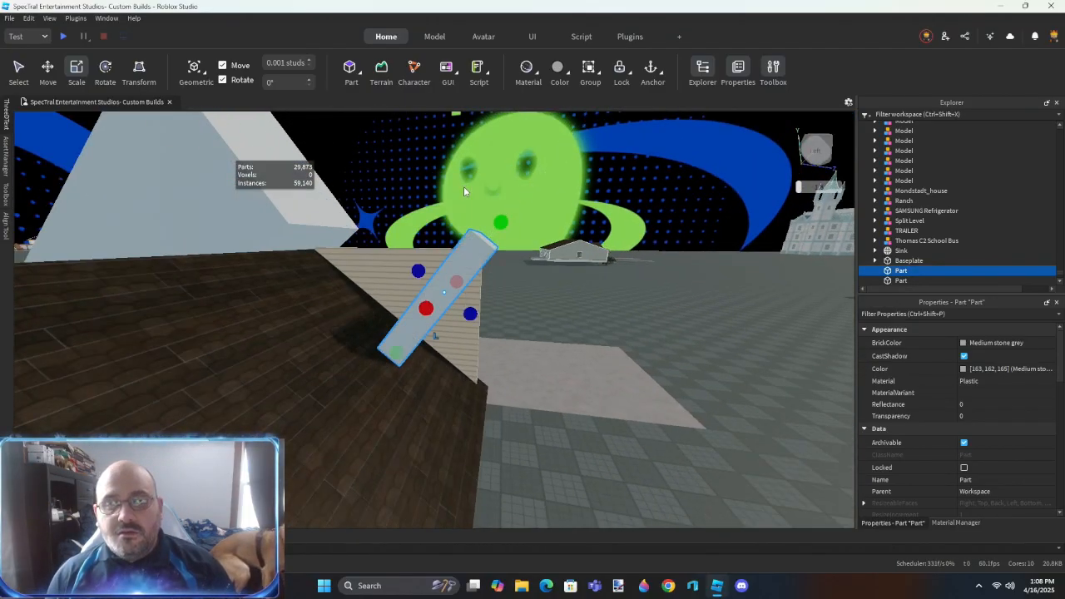
right_drag(463, 183, 462, 282)
drag(469, 302, 342, 245)
right_drag(342, 245, 364, 265)
drag(369, 227, 437, 333)
right_drag(473, 402, 471, 374)
ctrl+click(625, 302)
key(ctrl+shift+n)
- Union the raised gable siding part with the two roof-slope negatives and the window negative to cut it to shape
click(437, 320)
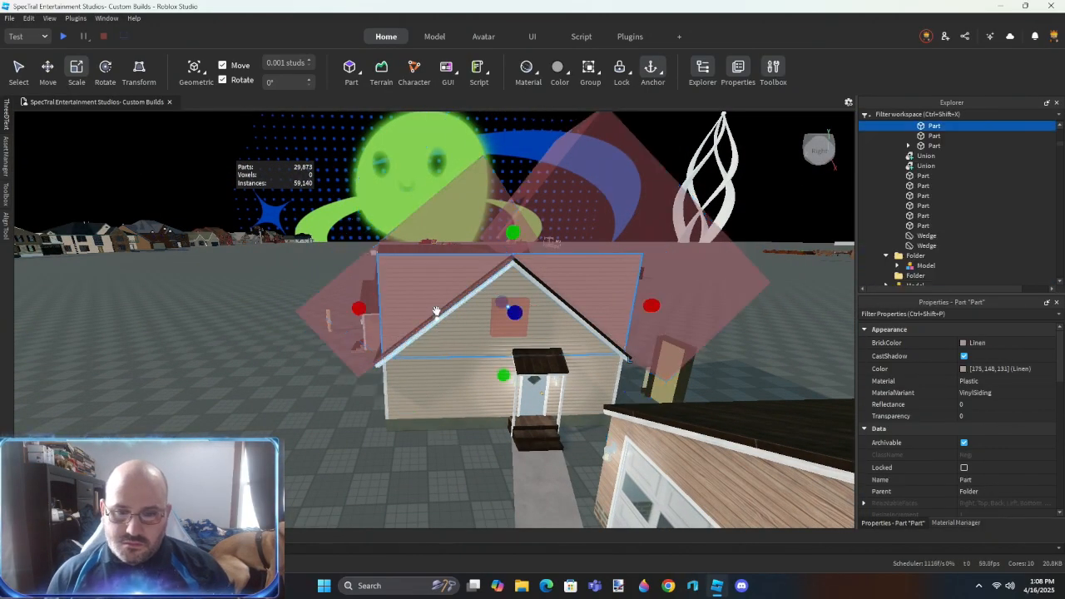
ctrl+click(565, 249)
ctrl+click(502, 323)
scroll(931, 186, up, 2)
drag(931, 183, 927, 173)
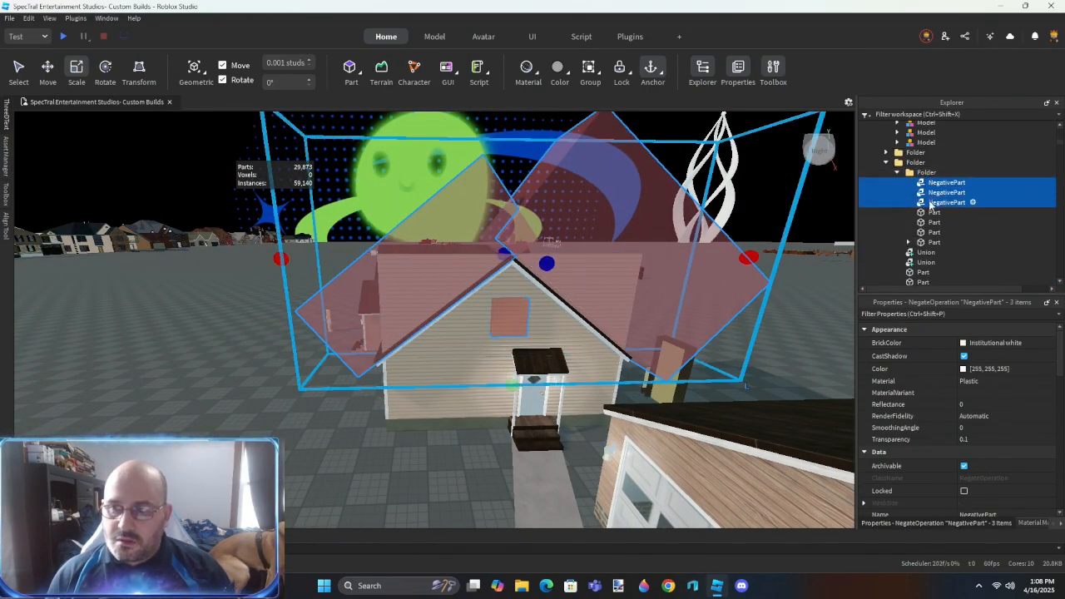
click(590, 383)
click(483, 328)
ctrl+click(559, 270)
ctrl+click(426, 266)
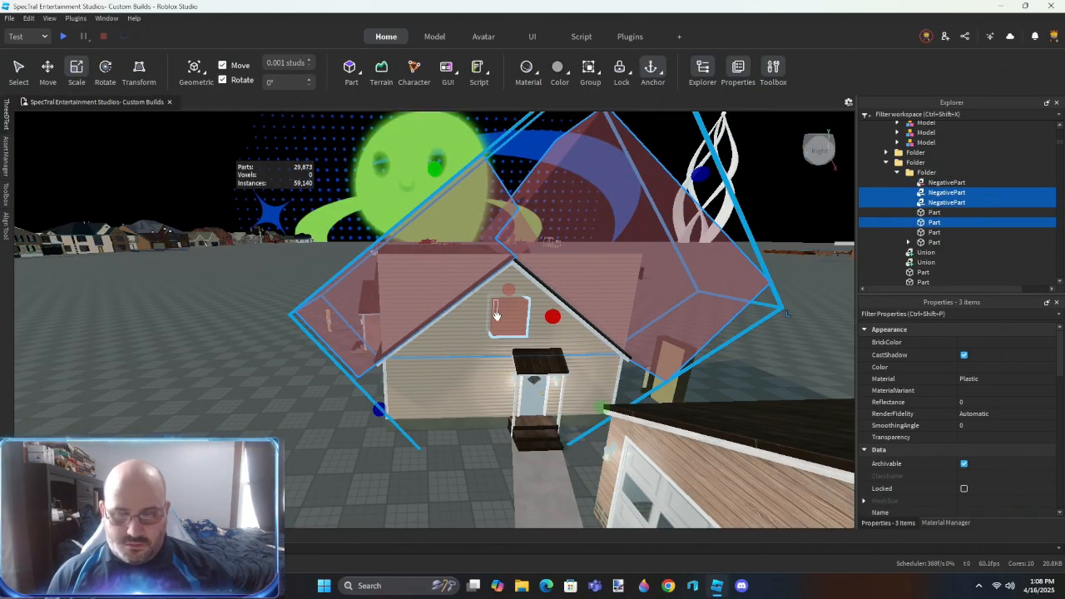
key(ctrl+shift+g)
ctrl+click(946, 183)
key(ctrl+shift+g)
- Delete the child objects of the gable wall's three lower siding parts and apply the VinylSiding material variant
right_drag(614, 291, 550, 409)
click(575, 401)
click(548, 413)
ctrl+click(459, 275)
ctrl+click(411, 335)
key(s)
right_drag(411, 336, 411, 336)
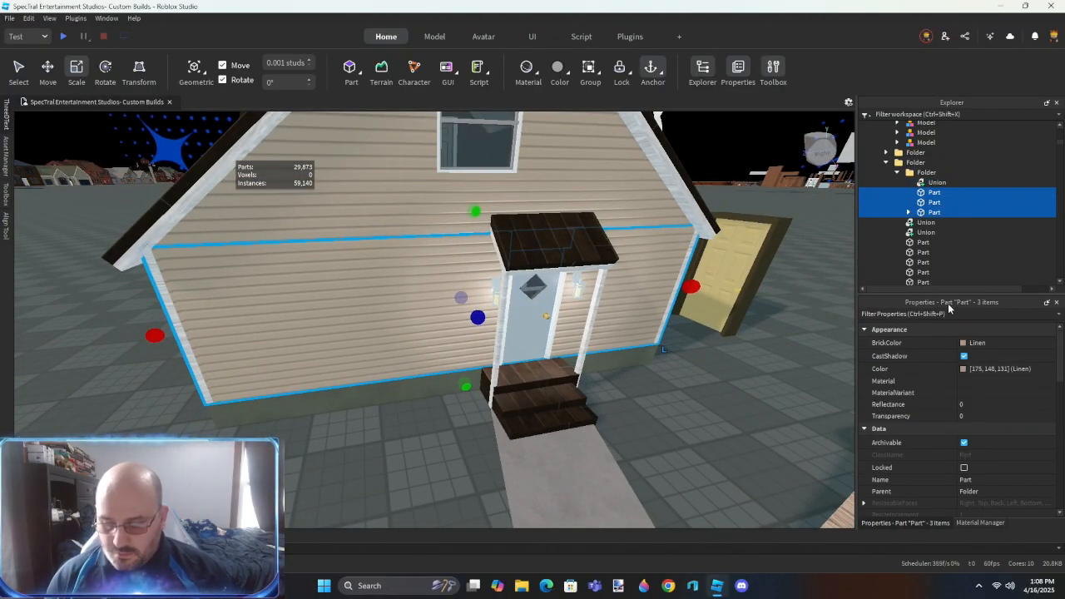
key(Delete)
click(922, 174)
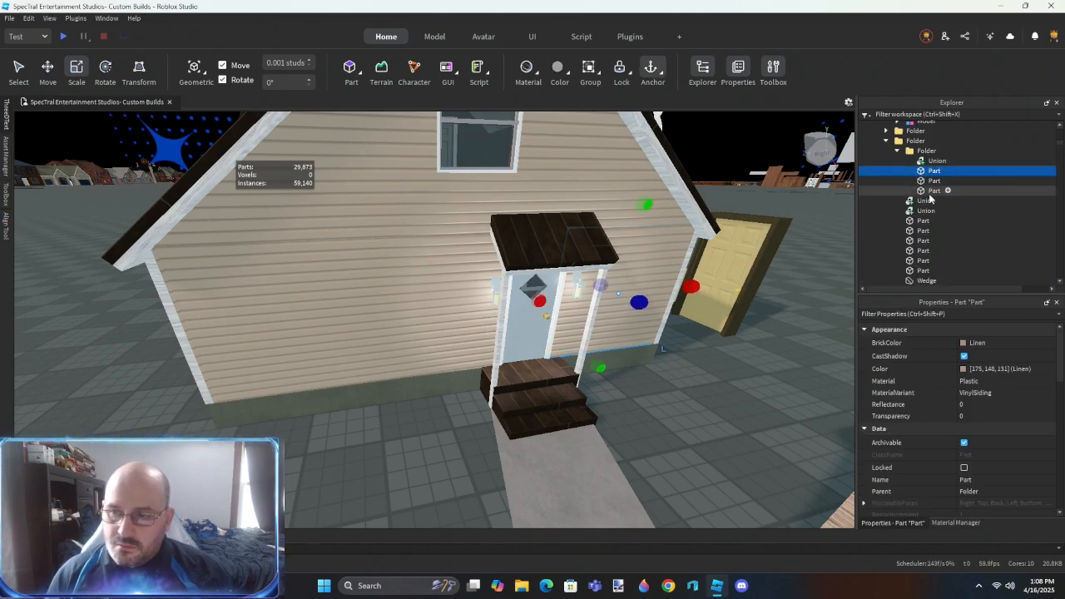
shift+click(930, 193)
key(Return)
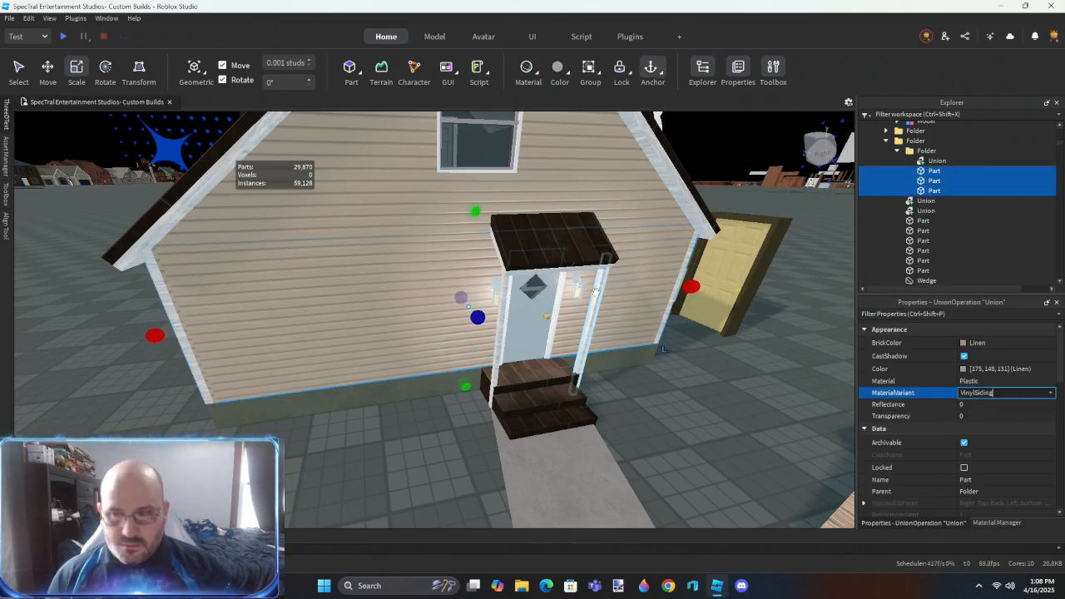
- Union the lower siding parts with the cut gable piece and move the union into the parent folder
key(ctrl+shift+g)
right_drag(628, 389, 626, 386)
click(929, 153)
click(933, 161)
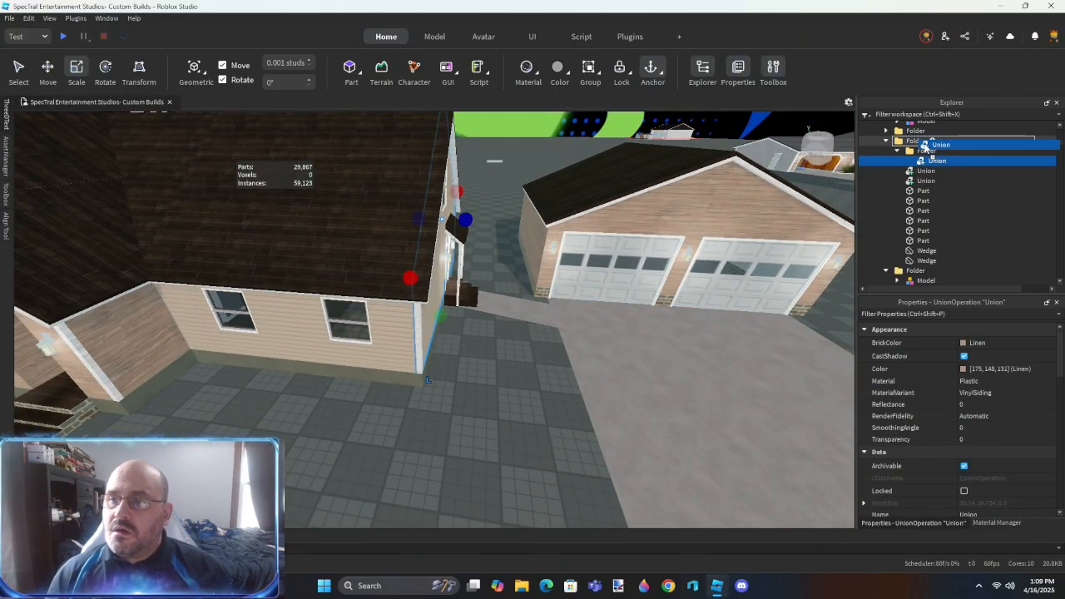
drag(925, 148, 925, 143)
- Apply the VinylSiding material variant to the three wall parts around the recessed front door
click(496, 419)
right_drag(493, 420, 490, 420)
click(425, 375)
right_drag(326, 346, 323, 367)
ctrl+click(296, 335)
ctrl+click(320, 360)
click(472, 274)
right_drag(551, 285, 552, 285)
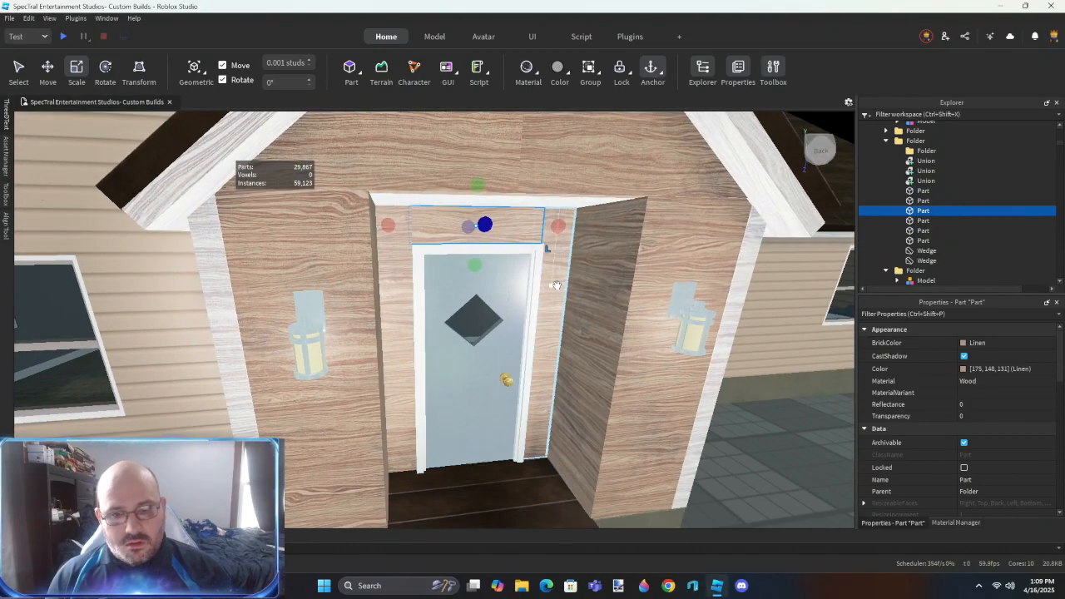
ctrl+click(552, 285)
ctrl+click(395, 341)
text(VinylSiding)
key(Return)
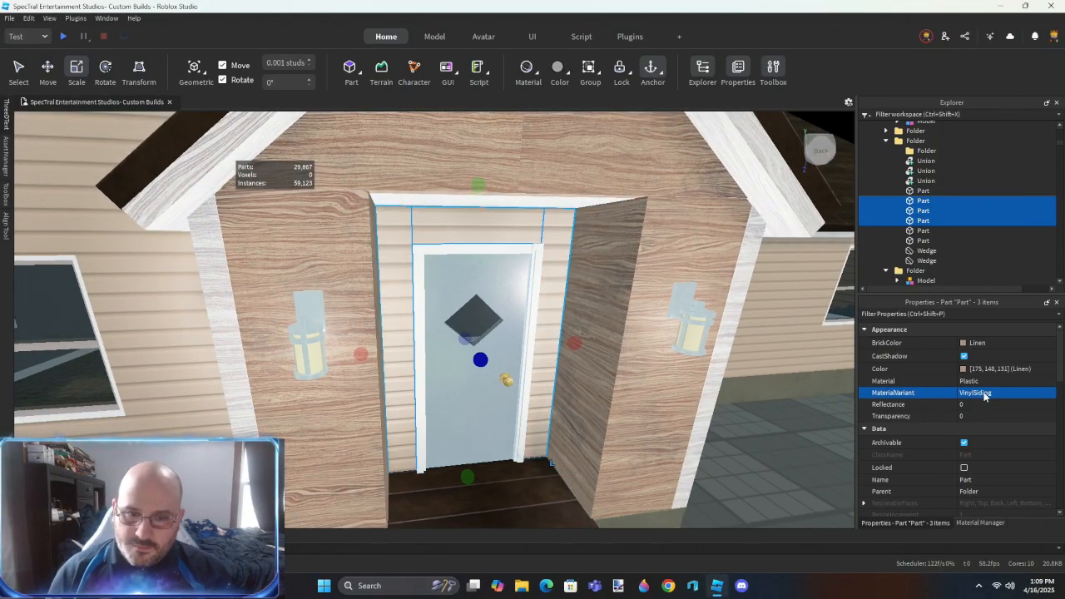
- Union the three siding parts around the front door, and union the two wedges of the porch gable
scroll(634, 448, up, 3)
right_drag(636, 450, 633, 451)
scroll(635, 448, down, 4)
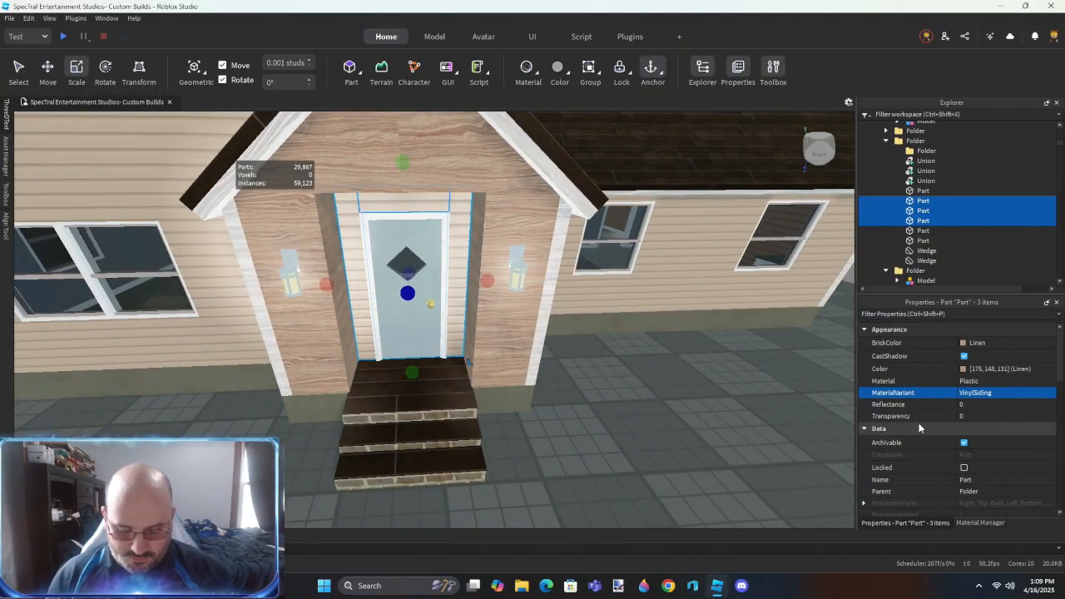
key(ctrl+shift+g)
click(922, 201)
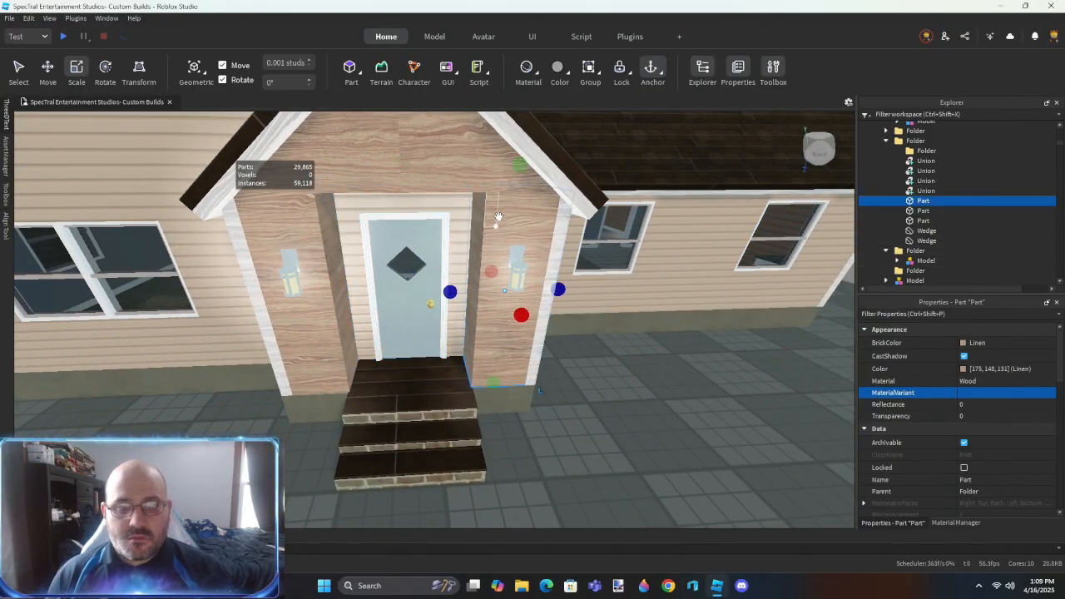
shift+click(394, 160)
key(ctrl+shift+g)
- Apply the VinylSiding material variant to all unions and parts in the front wall's folder
right_drag(458, 406, 458, 407)
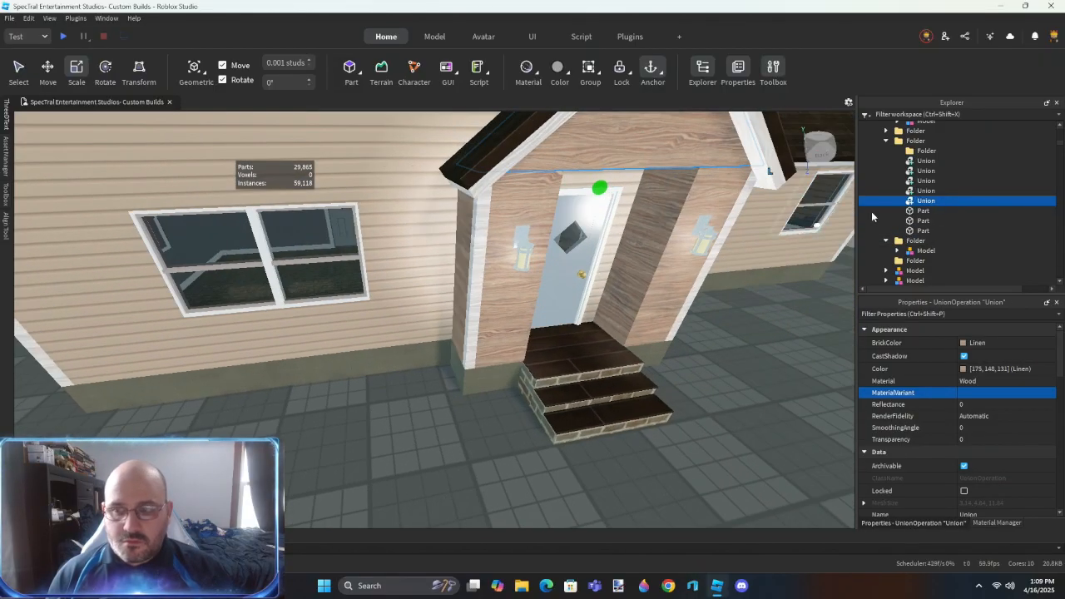
shift+click(919, 230)
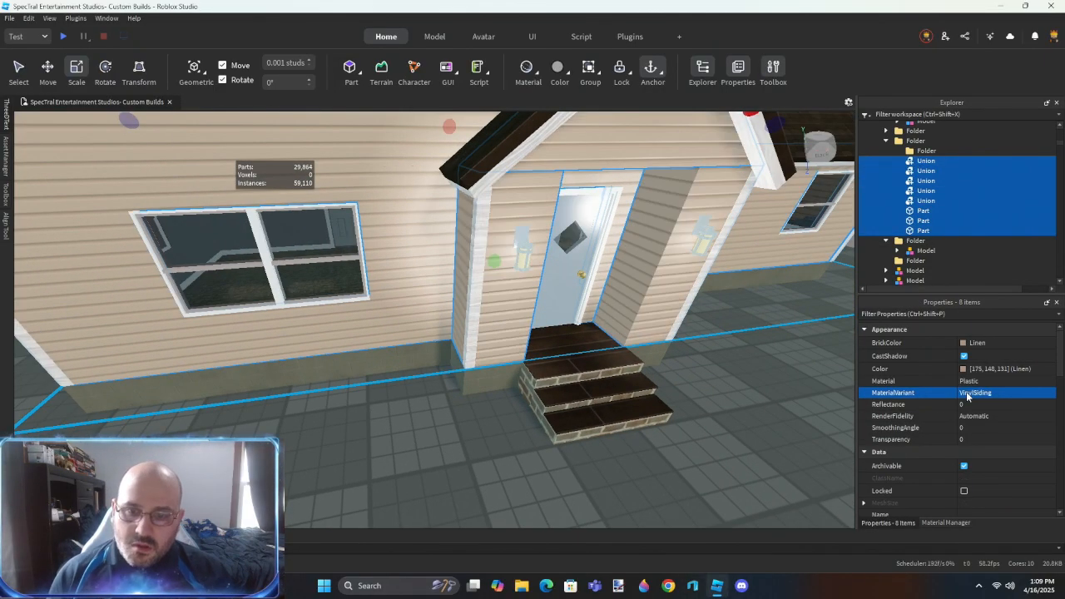
click(511, 438)
- Inspect the newly sided porch and front walls, and go around to the double-door side of the house
scroll(511, 440, down, 5)
key(w)
key(d)
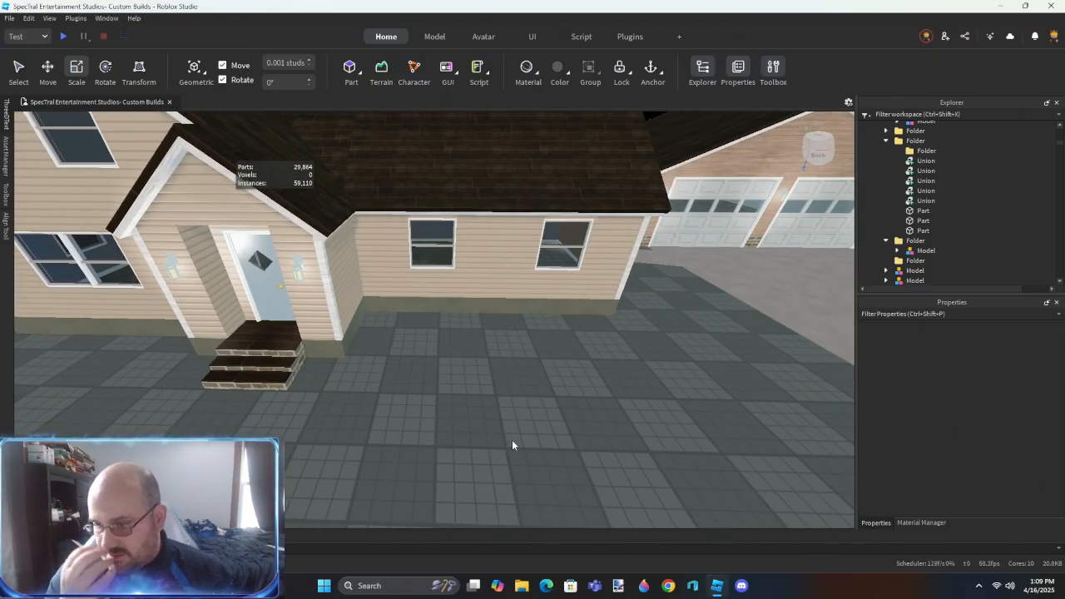
key(w)
mouse_move(528, 433)
right_down()
mouse_move(544, 452)
mouse_move(527, 433)
right_up()
key(s)
key(w)
key(w)
right_drag(425, 346, 425, 350)
key(w)
key(a)
- Select the wood siding parts and gable wedges of the whole double-door wall and group them in a folder
click(207, 347)
ctrl+click(259, 348)
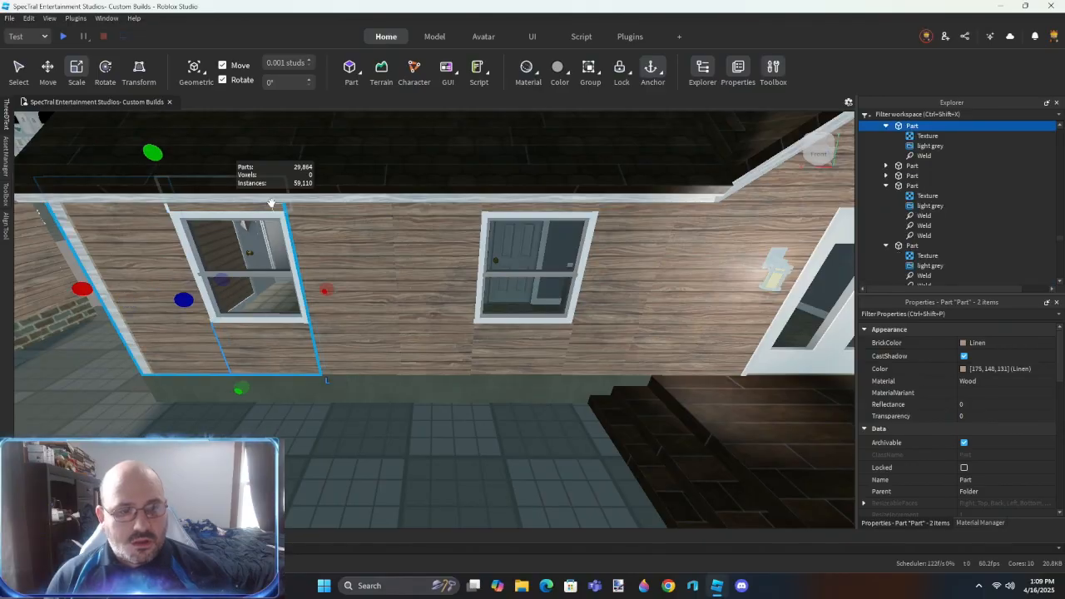
ctrl+click(437, 227)
ctrl+click(535, 208)
ctrl+click(540, 348)
ctrl+click(611, 349)
ctrl+click(687, 350)
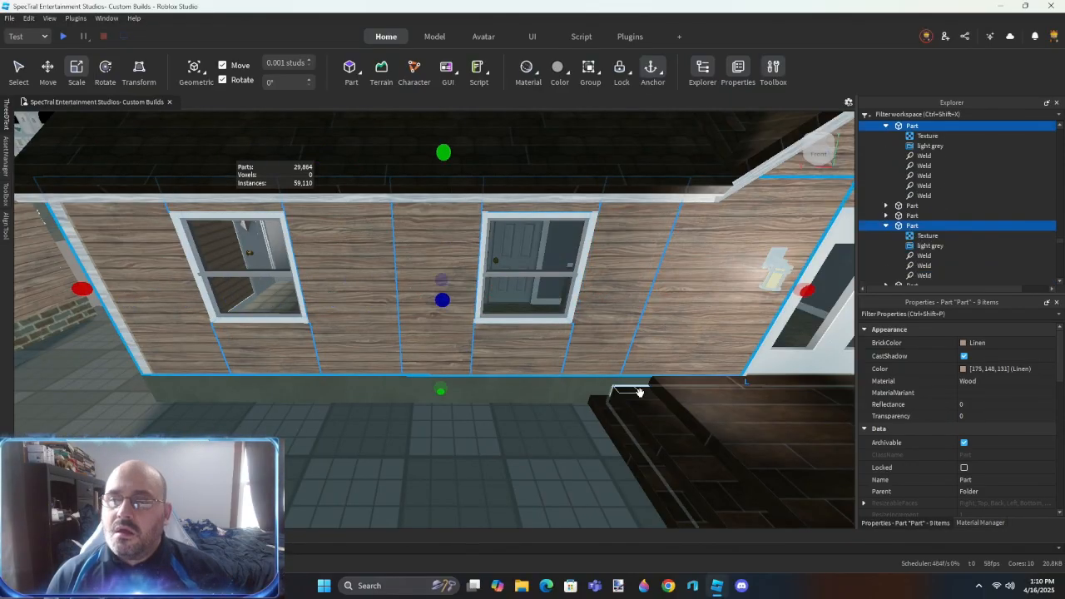
key(s)
key(d)
ctrl+click(485, 228)
ctrl+click(514, 248)
ctrl+click(561, 224)
ctrl+click(612, 218)
ctrl+click(672, 213)
ctrl+click(732, 217)
ctrl+click(736, 249)
ctrl+click(793, 274)
ctrl+click(639, 291)
ctrl+click(553, 311)
right_drag(552, 312, 551, 308)
ctrl+click(596, 255)
ctrl+click(574, 256)
ctrl+click(588, 277)
key(ctrl+alt+g)
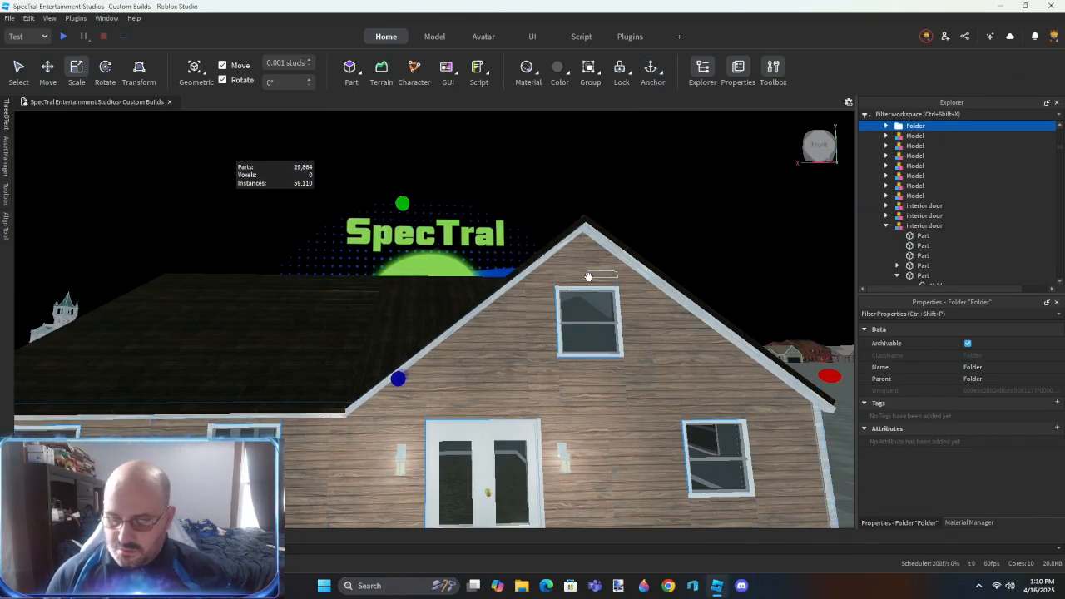
- Delete the textures, welds and other child objects from the grouped wall parts
key(ctrl+shift+c)
key(ctrl+shift+c)
key(Delete)
right_drag(561, 291, 555, 310)
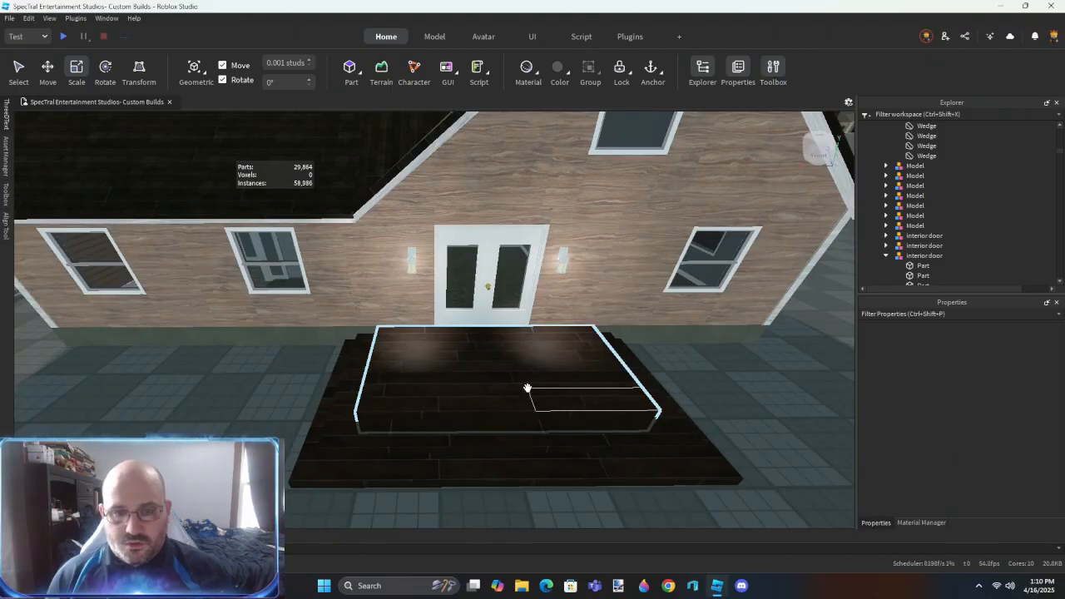
- Union the seven siding parts around the two windows of the low wing beside the double door
key(w)
key(a)
key(a)
ctrl+click(336, 214)
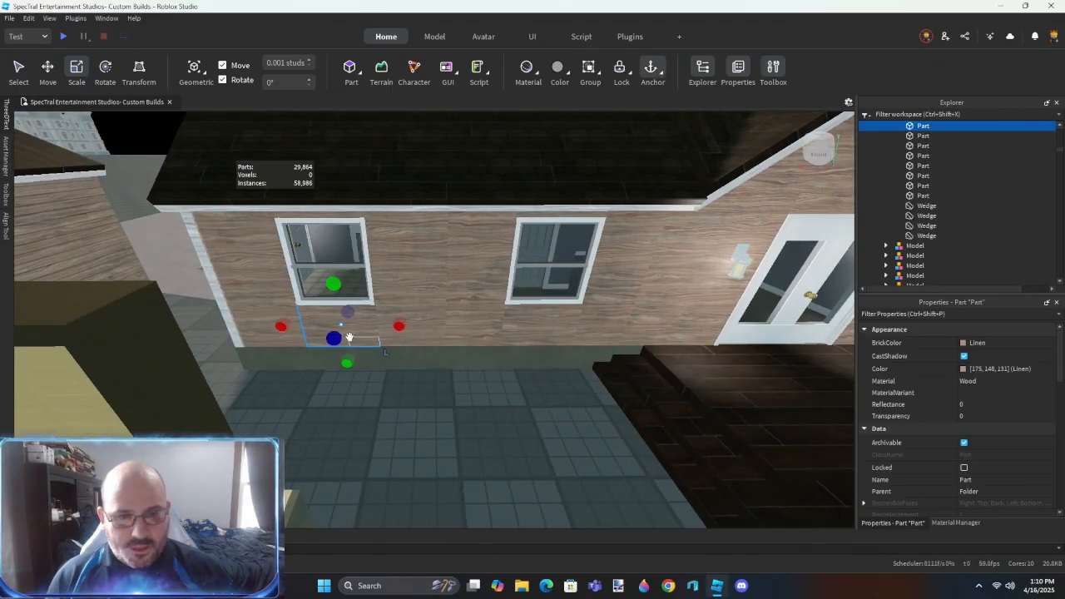
ctrl+click(408, 238)
ctrl+click(479, 234)
ctrl+click(589, 335)
ctrl+click(581, 362)
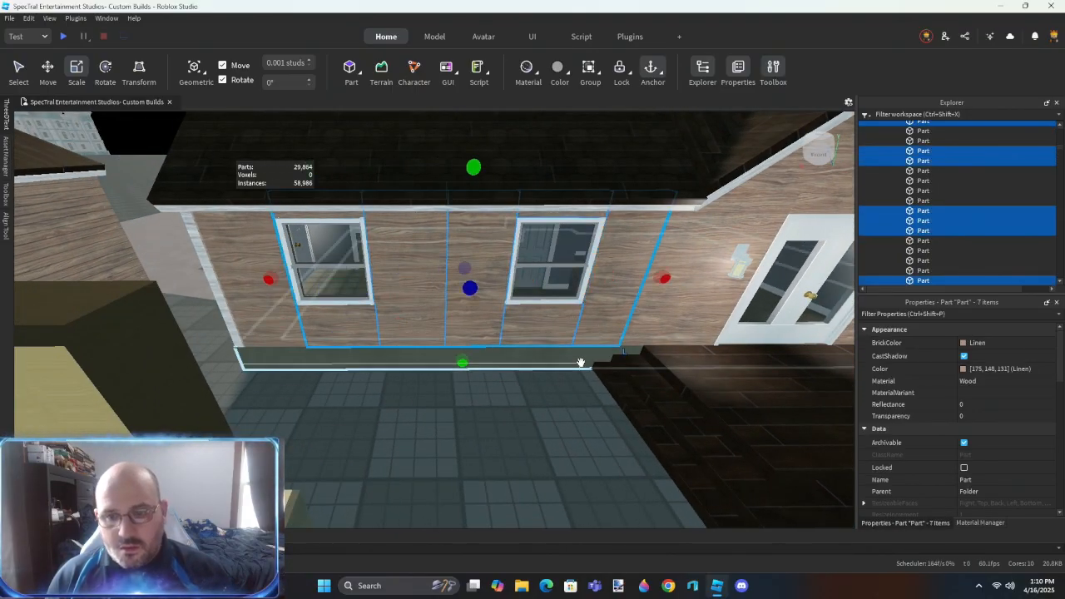
key(ctrl+shift+g)
- Delete the gable's siding parts and wedges around the upper window above the double door
key(d)
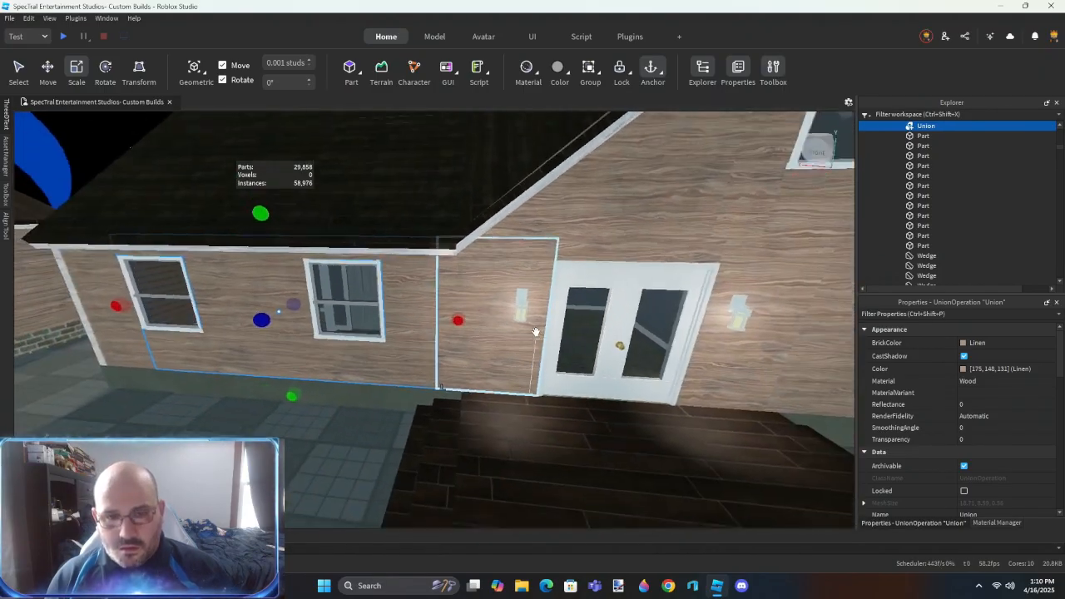
key(w)
right_drag(536, 332, 533, 362)
key(s)
right_drag(444, 307, 472, 316)
click(471, 320)
click(485, 209)
scroll(486, 210, down, 2)
key(Delete)
click(647, 244)
key(Delete)
right_drag(647, 244, 646, 234)
click(584, 160)
key(Delete)
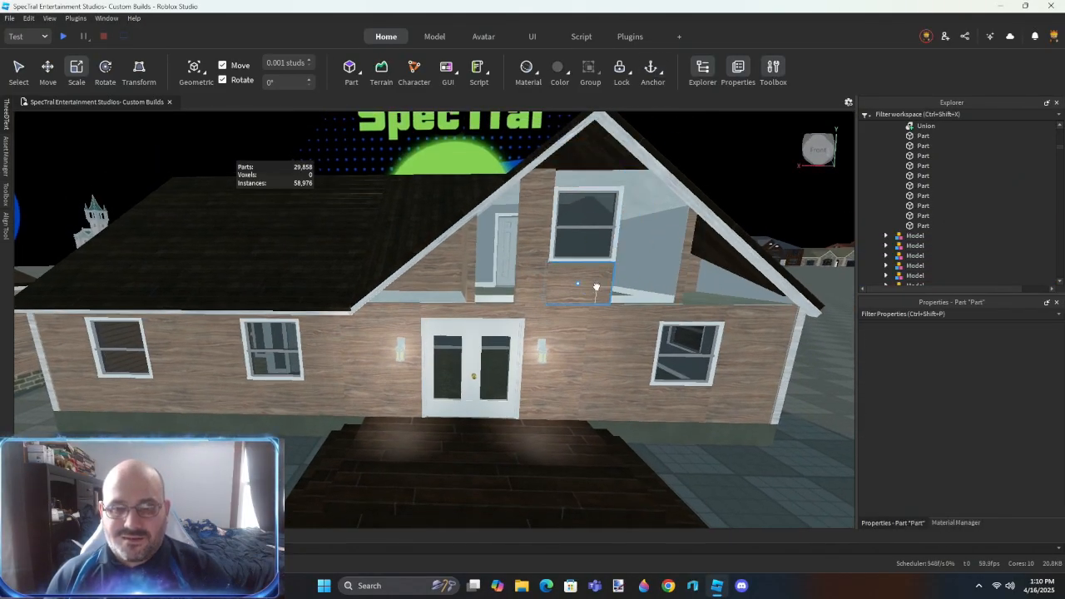
- Stretch the siding piece below the upper window up into the window opening and raise its lower edge
click(596, 287)
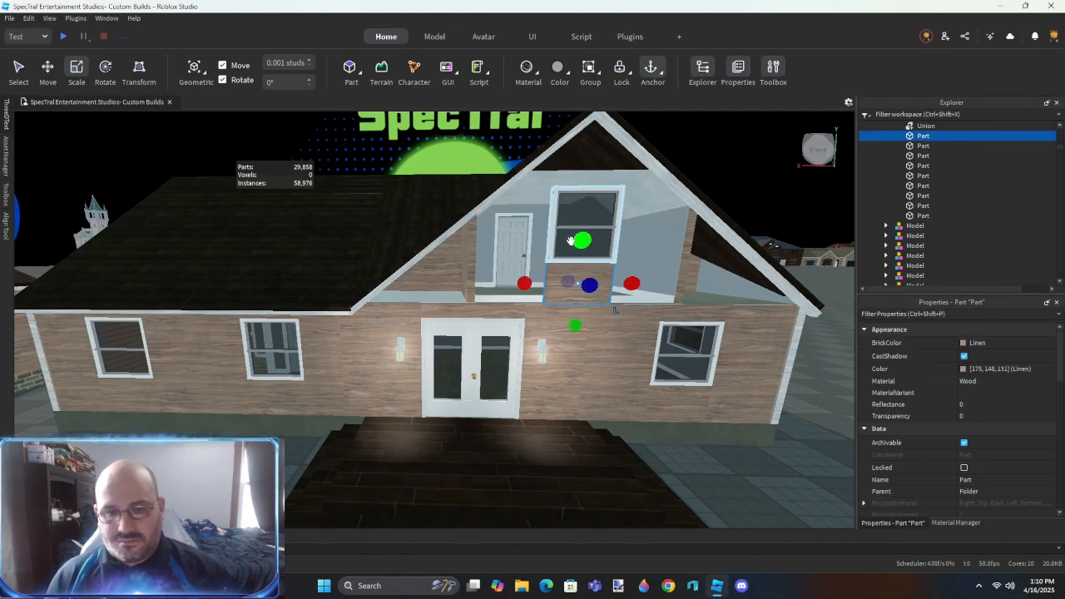
key(f)
right_drag(571, 245, 571, 247)
drag(478, 345, 481, 290)
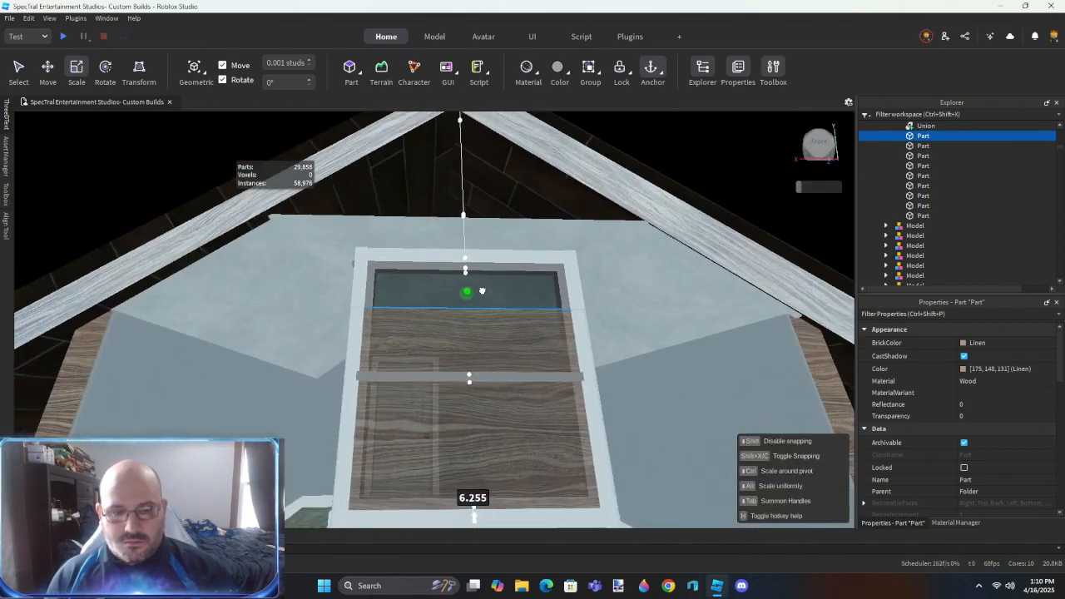
right_drag(480, 290, 480, 293)
drag(470, 463, 492, 291)
- Align the edges of the siding part in the upper gable window with the surrounding window frame
key(w)
right_drag(493, 309, 492, 313)
key(r)
click(441, 312)
click(441, 321)
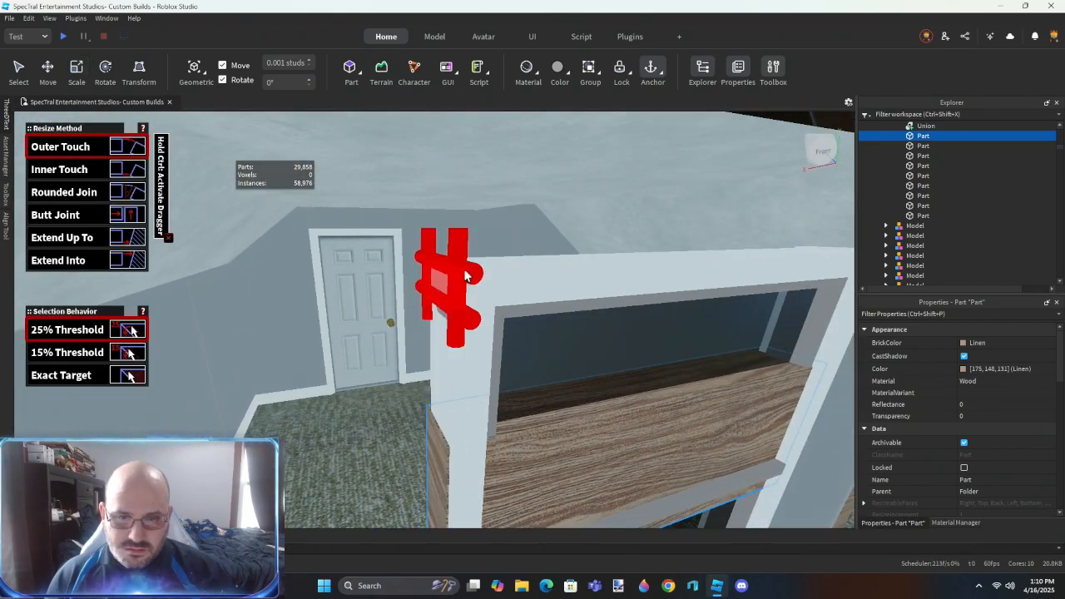
click(473, 280)
right_drag(546, 264, 545, 267)
click(676, 282)
key(d)
right_drag(626, 305, 626, 305)
click(541, 304)
click(352, 294)
key(q)
right_drag(569, 384, 555, 386)
key(d)
- Thicken the siding part so it projects through the front and back of the upper window frame
key(ctrl+3)
drag(509, 331, 491, 325)
key(a)
right_drag(455, 341, 455, 340)
drag(386, 302, 393, 306)
right_drag(569, 218, 569, 218)
key(a)
drag(561, 209, 612, 211)
right_drag(572, 301, 572, 301)
key(a)
drag(492, 199, 468, 198)
right_drag(501, 305, 501, 306)
- Align the remaining edges of the projecting siding part with the upper window frame
key(d)
key(r)
click(416, 303)
click(404, 364)
click(410, 268)
key(d)
right_drag(576, 460, 577, 460)
click(573, 347)
click(571, 199)
click(570, 255)
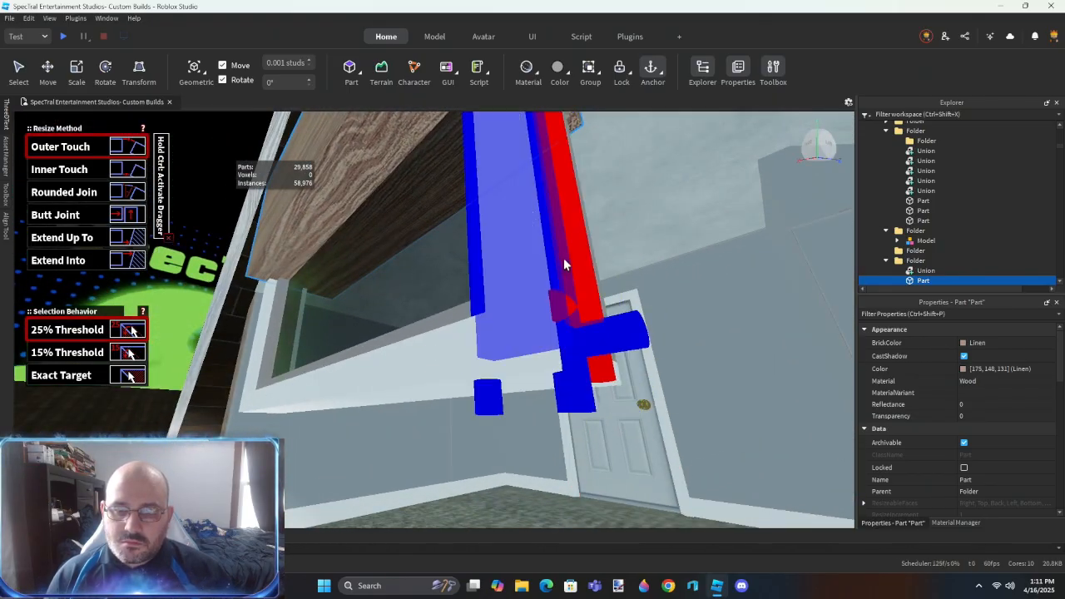
right_drag(563, 268, 563, 269)
key(d)
click(543, 230)
right_drag(660, 408, 580, 398)
key(a)
click(604, 392)
- Duplicate the siding part above the double door and stretch the copy up into the open gable
key(s)
key(s)
key(ctrl+3)
key(a)
drag(535, 240, 528, 350)
key(w)
drag(605, 201, 600, 285)
right_drag(601, 284, 601, 284)
key(s)
key(w)
drag(513, 334, 515, 283)
scroll(507, 309, down, 6)
right_drag(506, 311, 513, 302)
scroll(514, 302, up, 4)
scroll(514, 304, down, 2)
click(478, 309)
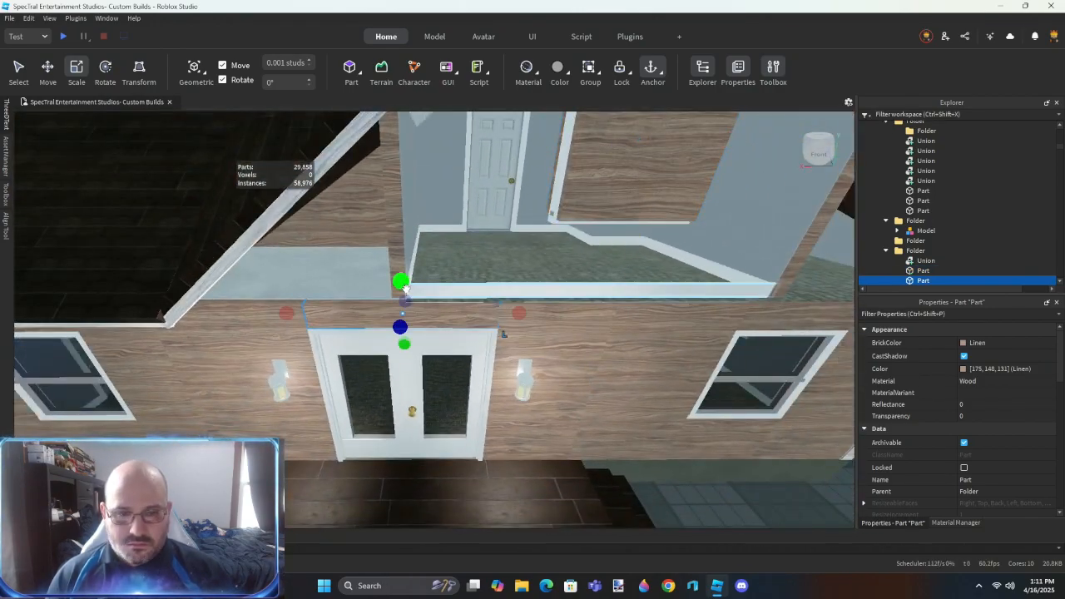
key(ctrl+d)
drag(401, 284, 397, 238)
scroll(391, 316, up, 4)
drag(386, 352, 379, 278)
scroll(428, 305, up, 3)
right_drag(428, 305, 416, 305)
- Group the siding pieces around the front window nearest the house corner
key(r)
scroll(488, 267, down, 5)
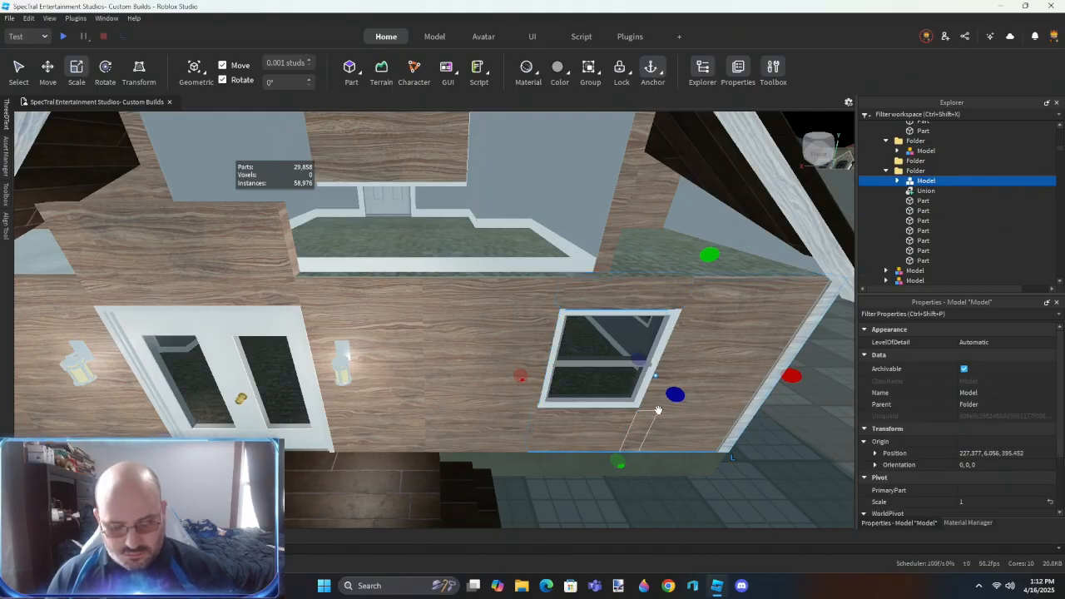
click(551, 374)
key(d)
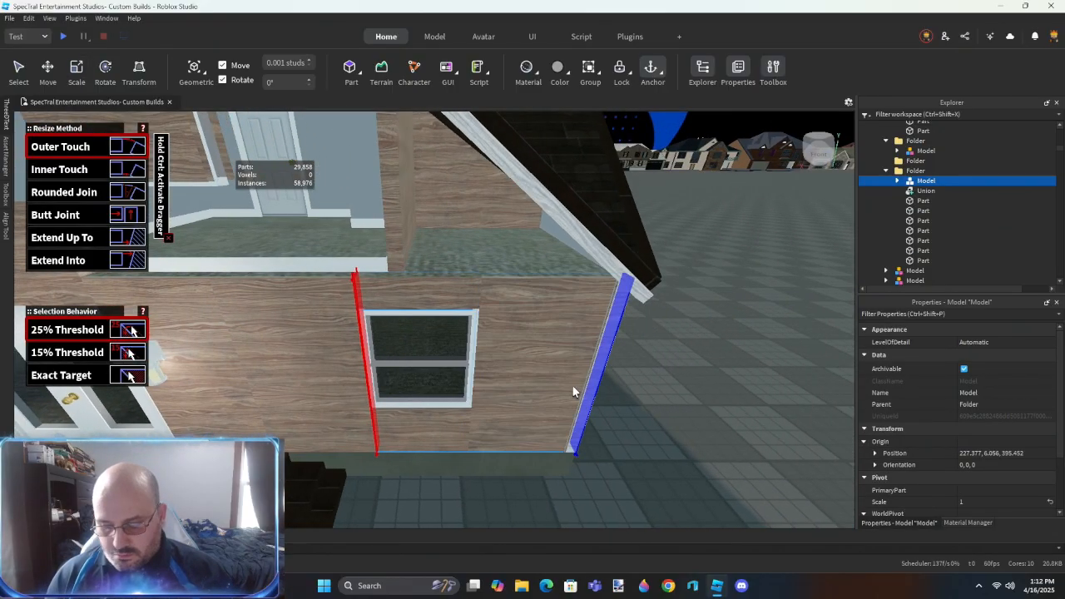
key(a)
key(ctrl+3)
- Stretch the grouped siding piece below the corner window up over the window opening
drag(466, 493, 472, 429)
scroll(488, 376, up, 4)
right_drag(488, 375, 565, 390)
scroll(385, 358, up, 2)
scroll(385, 358, up, 4)
drag(414, 285, 468, 287)
scroll(420, 321, down, 3)
key(d)
scroll(482, 285, up, 2)
scroll(461, 316, down, 4)
right_drag(461, 316, 457, 321)
scroll(449, 322, up, 1)
drag(439, 371, 440, 256)
right_drag(440, 255, 462, 188)
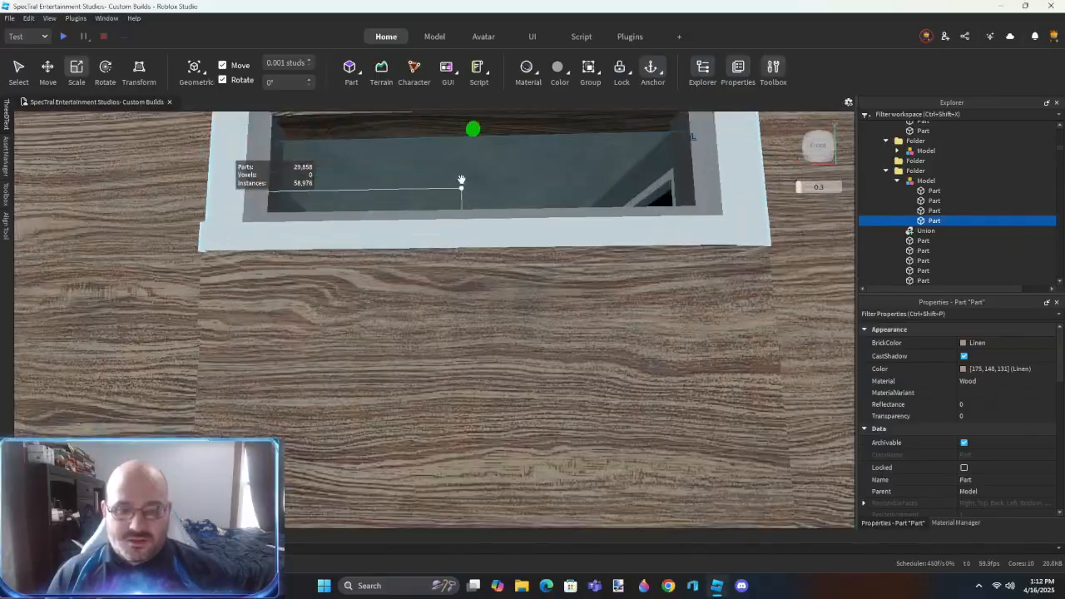
- Align the bottom corners of the piece covering the corner window with the window frame's outer edges
scroll(439, 282, down, 5)
right_drag(368, 297, 423, 303)
scroll(455, 322, up, 5)
key(r)
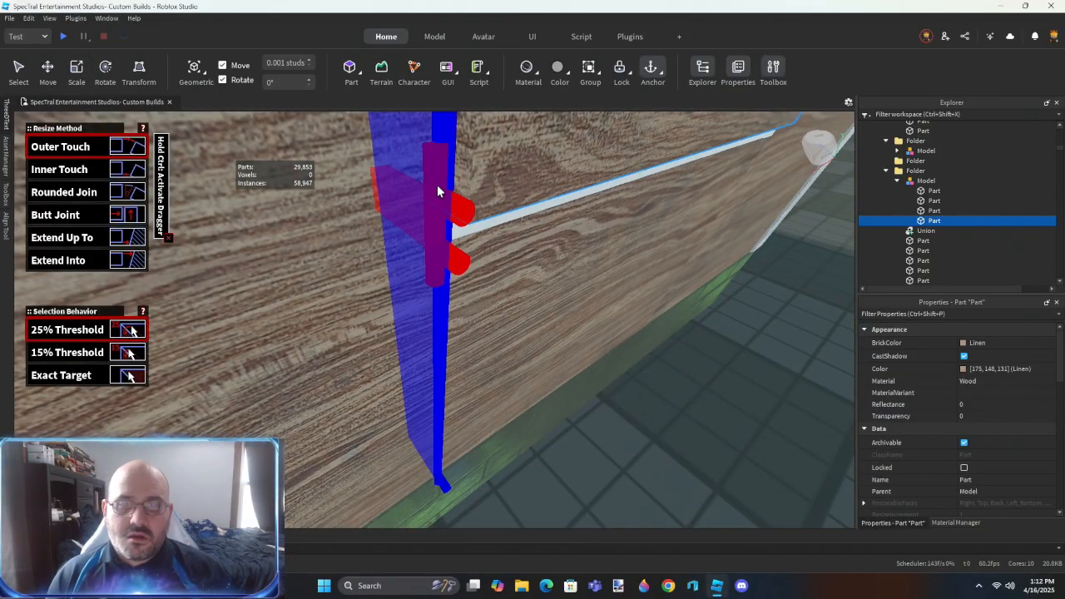
click(437, 184)
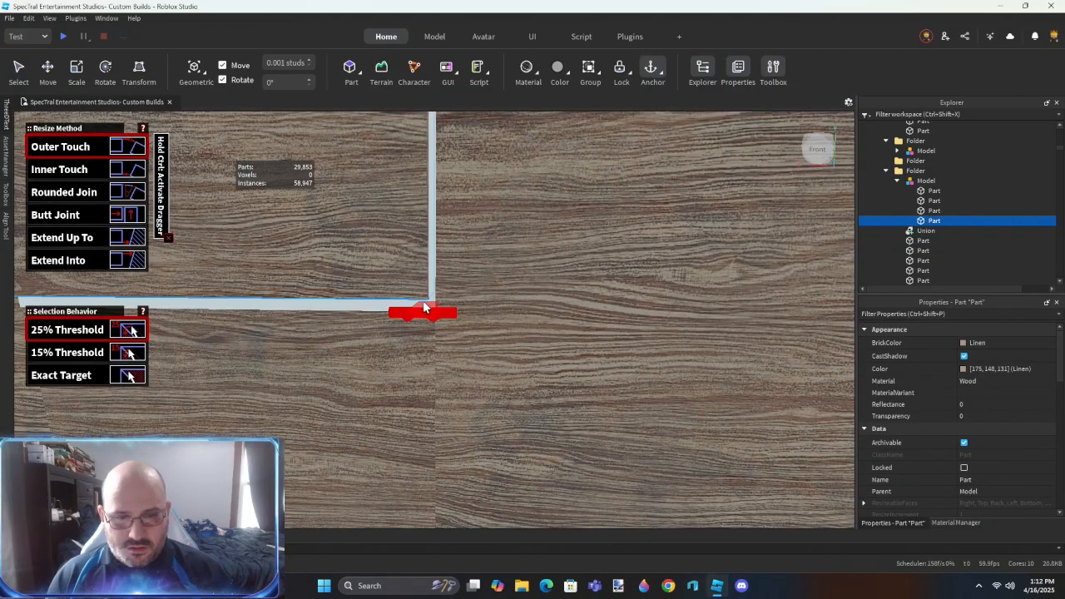
key(a)
scroll(476, 291, up, 2)
right_drag(459, 365, 476, 289)
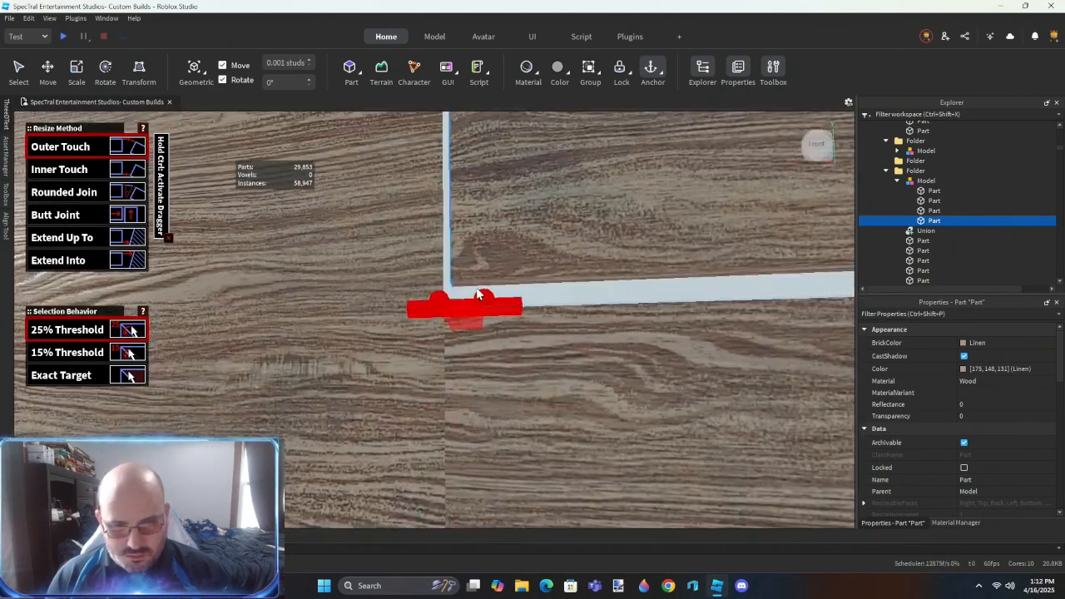
click(579, 312)
- Align the top edge of the piece covering the corner window with the top of the window frame
scroll(578, 417, down, 4)
right_drag(578, 417, 578, 417)
scroll(578, 418, up, 2)
scroll(388, 298, up, 2)
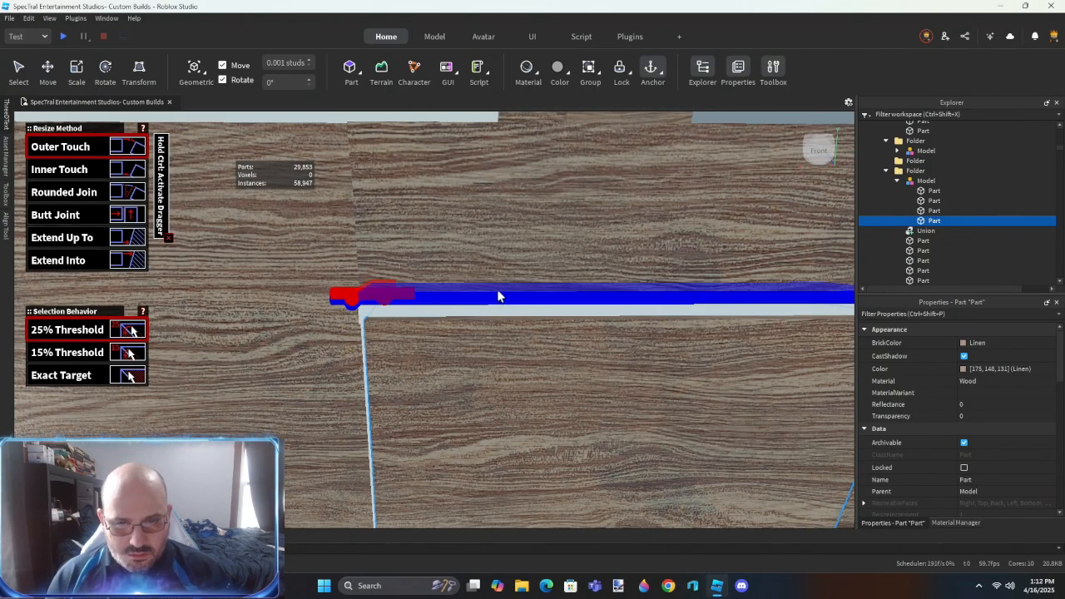
click(499, 297)
key(d)
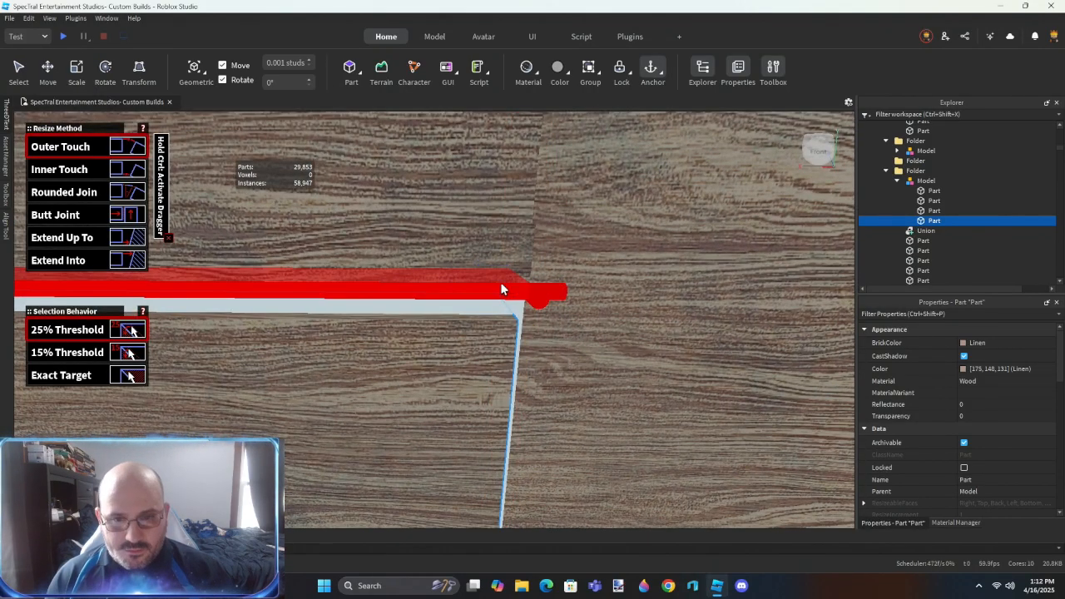
click(447, 283)
- Turn the piece covering the corner window into a negative part that projects through the wall
scroll(585, 393, down, 8)
key(ctrl+3)
right_drag(524, 420, 524, 419)
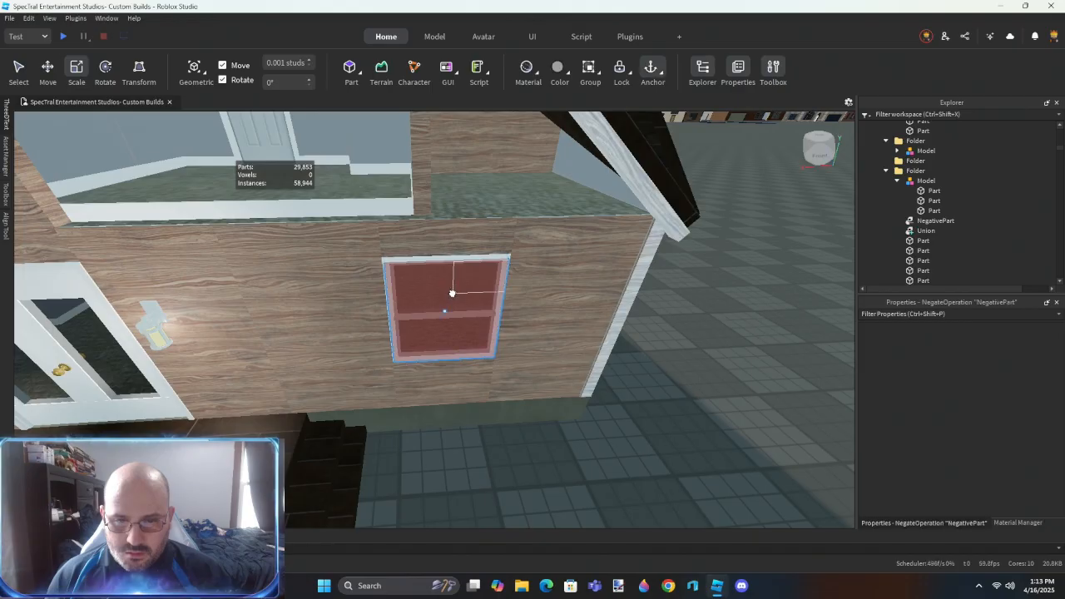
scroll(587, 314, up, 1)
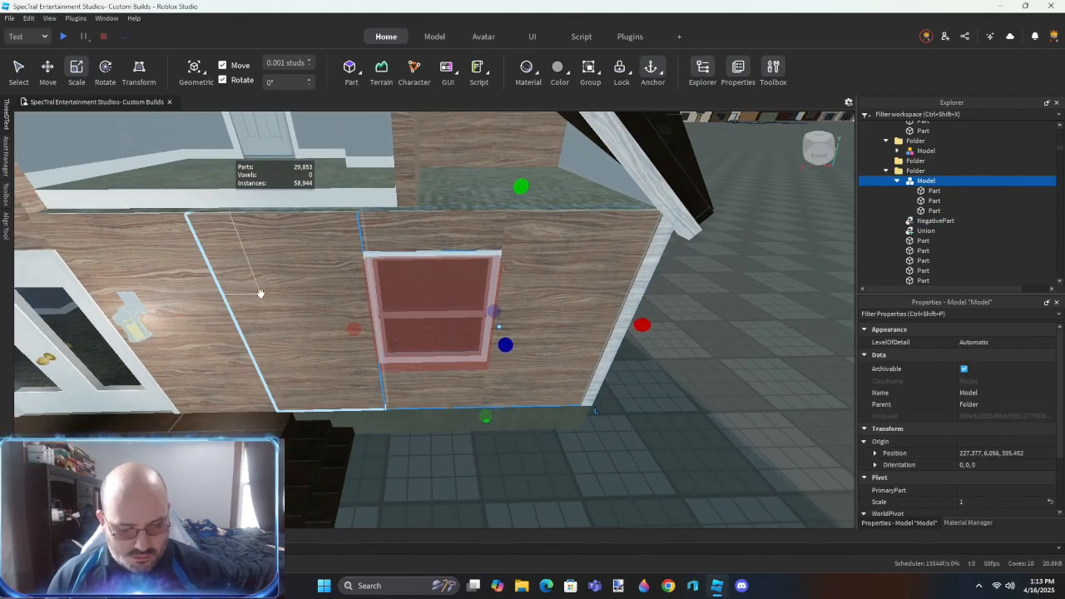
- Extend the adjacent siding panel across the window to the house corner and delete the grouped pieces it replaces
key(ctrl+r)
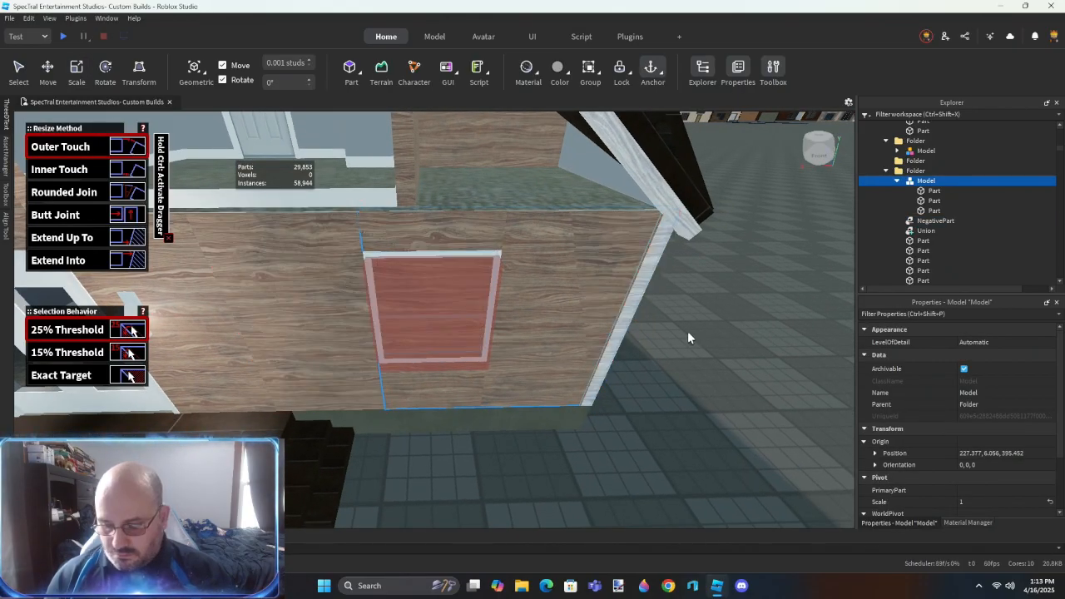
key(ctrl+3)
right_drag(571, 418, 571, 418)
key(w)
key(s)
key(s)
key(w)
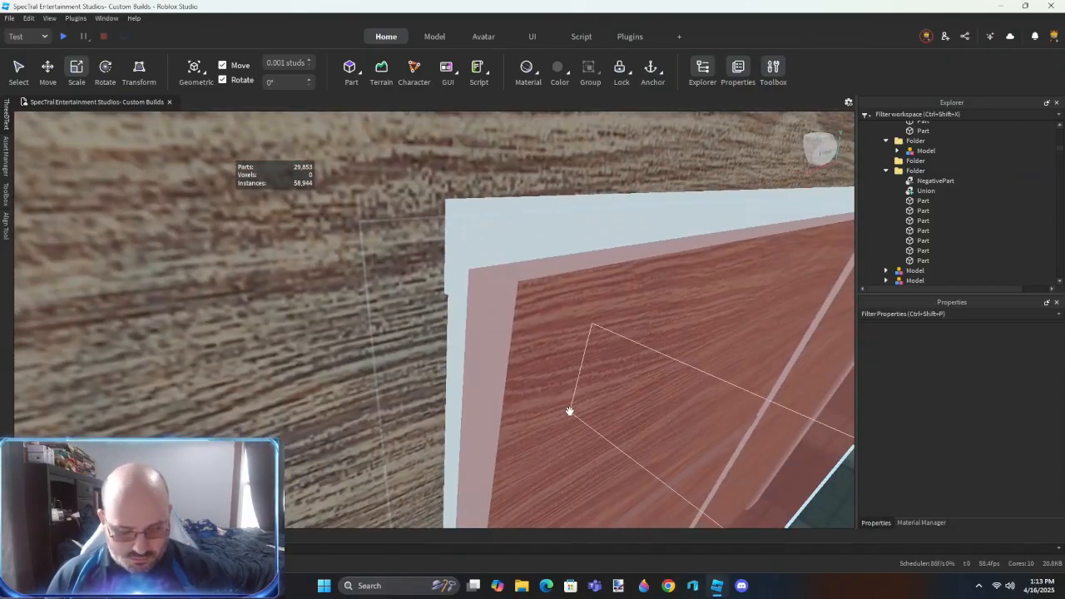
- Align the first faces of the corner window's negative part with the window frame
key(alt+r)
right_drag(455, 362, 455, 384)
key(w)
click(456, 383)
key(s)
key(w)
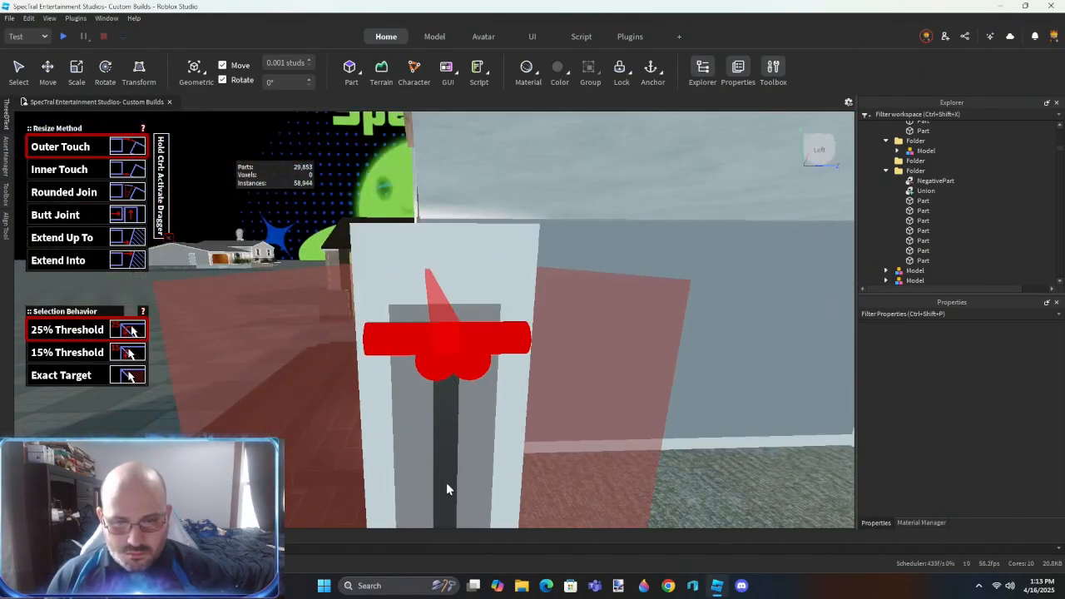
right_drag(447, 452, 446, 452)
click(447, 451)
click(455, 317)
click(473, 337)
key(w)
right_drag(530, 283, 531, 281)
key(w)
click(530, 280)
click(493, 176)
- Align the remaining faces around the corner window's opening with its frame
right_drag(448, 363, 426, 380)
key(w)
click(432, 371)
click(444, 280)
key(s)
key(w)
click(419, 384)
right_drag(426, 462, 426, 461)
key(s)
key(w)
key(s)
key(s)
- Turn the siding part in the upper gable window into a negative part
key(ctrl+2)
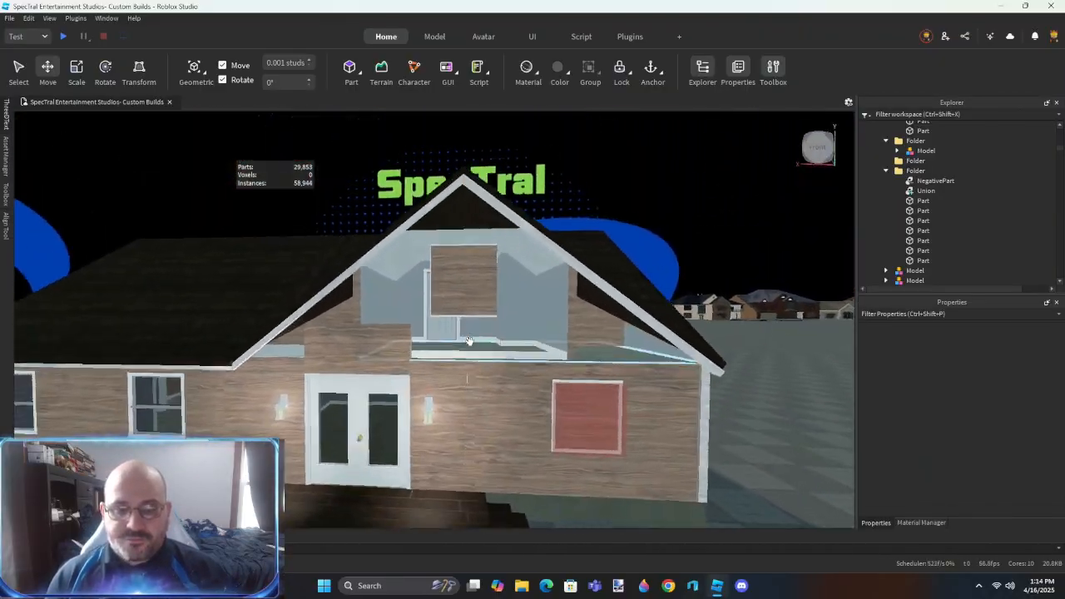
scroll(469, 340, up, 5)
click(486, 230)
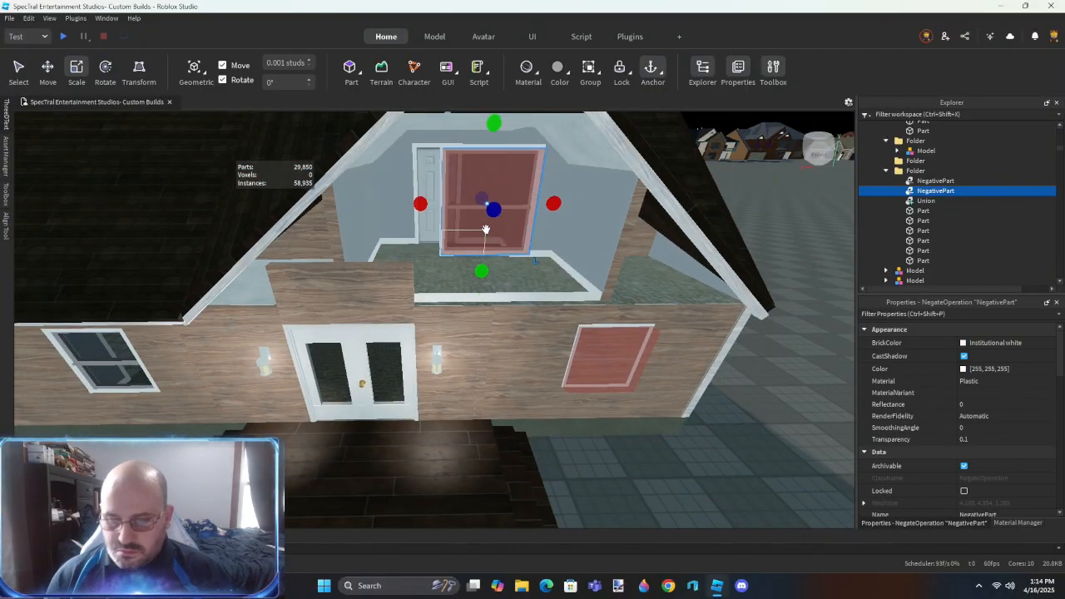
drag(494, 210, 504, 198)
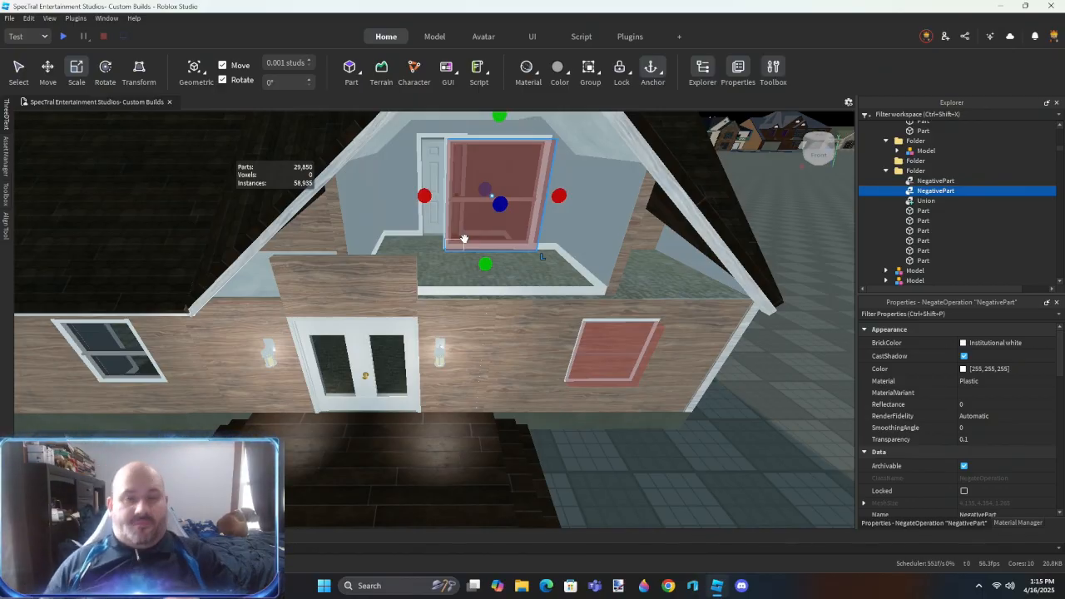
right_drag(327, 308, 301, 308)
scroll(417, 301, up, 3)
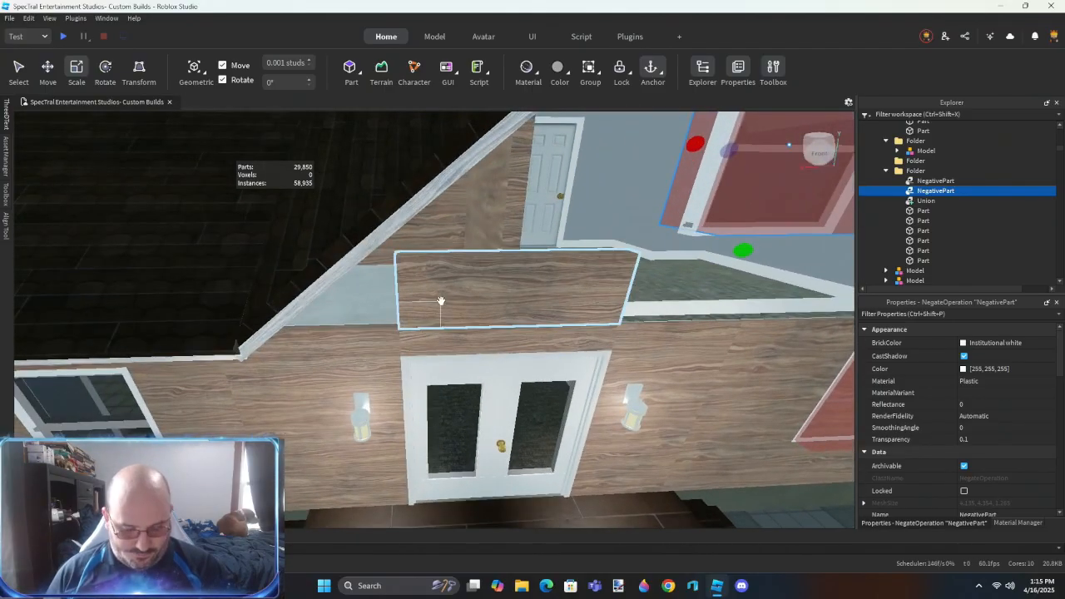
- Stretch the siding panel above the front doors sideways across the width of the front gable
key(r)
click(410, 306)
click(267, 403)
scroll(267, 402, down, 3)
click(440, 309)
right_drag(440, 310, 532, 309)
click(625, 355)
right_drag(626, 354, 508, 274)
key(a)
key(ctrl+3)
scroll(542, 322, up, 2)
- Extend the gable siding panel upward past the roof slopes so it covers the whole gable
click(525, 292)
scroll(507, 291, down, 2)
drag(504, 320, 514, 203)
right_drag(503, 208, 499, 441)
click(565, 464)
- Place another negative part over one window in the front wall section left of the doors
scroll(554, 453, up, 6)
right_drag(497, 371, 496, 367)
scroll(496, 368, down, 6)
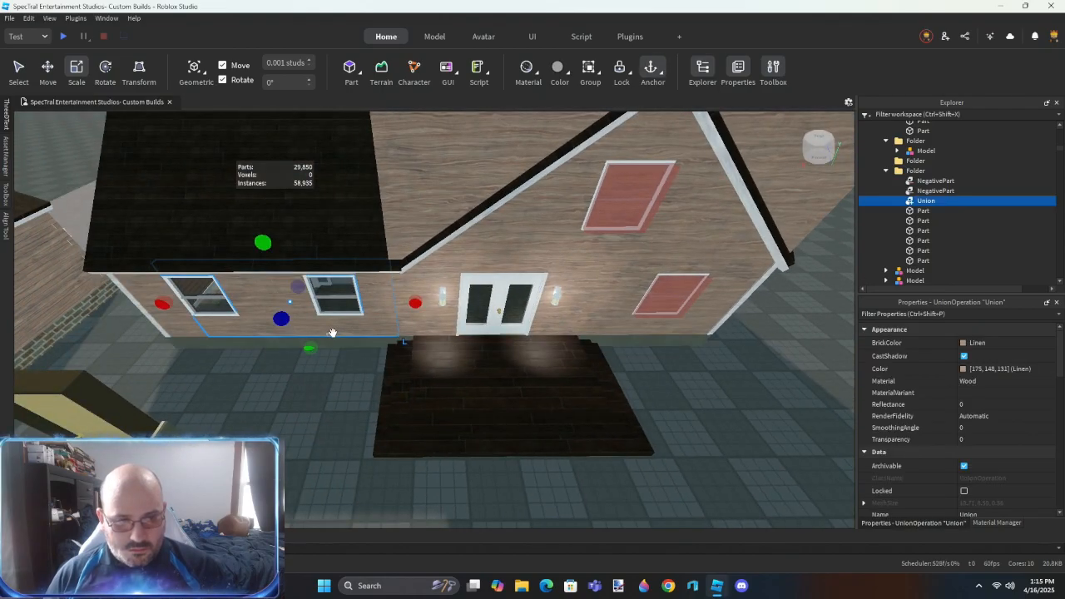
key(a)
key(w)
drag(601, 293, 497, 324)
right_drag(497, 324, 496, 318)
key(w)
key(a)
- Align the first faces of the new negative part with the window frame, using the Outer Touch resize method
key(r)
key(s)
right_drag(480, 362, 479, 362)
key(w)
click(463, 366)
key(d)
right_drag(477, 322, 476, 321)
key(w)
key(s)
key(s)
right_drag(504, 238, 501, 236)
key(w)
right_drag(426, 307, 427, 309)
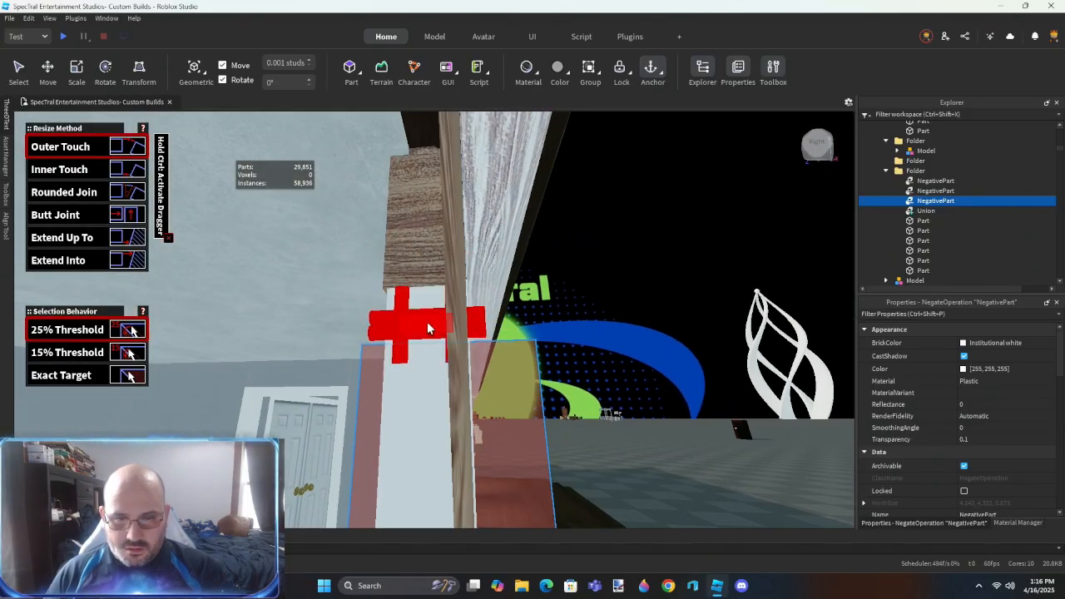
click(426, 321)
click(423, 458)
right_click(423, 458)
right_drag(389, 359, 389, 361)
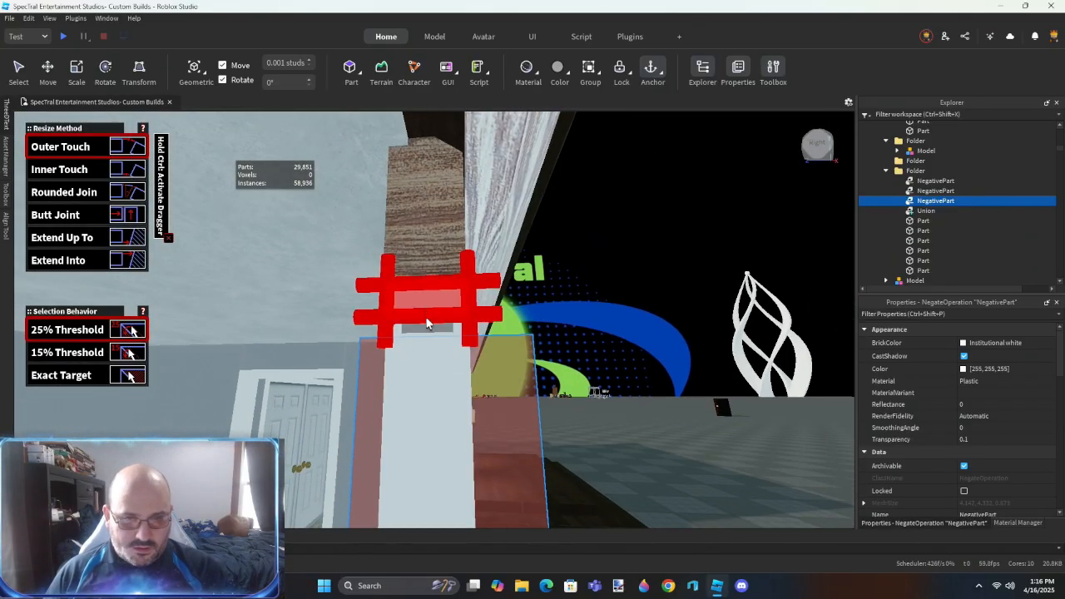
click(409, 480)
- Align another side of the negative part with the adjoining faces of the window frame
right_drag(497, 435, 406, 353)
key(d)
key(s)
key(ctrl+2)
drag(451, 322, 450, 322)
key(d)
right_drag(450, 322, 502, 347)
key(d)
key(w)
key(alt+r)
right_drag(530, 257, 524, 260)
click(525, 259)
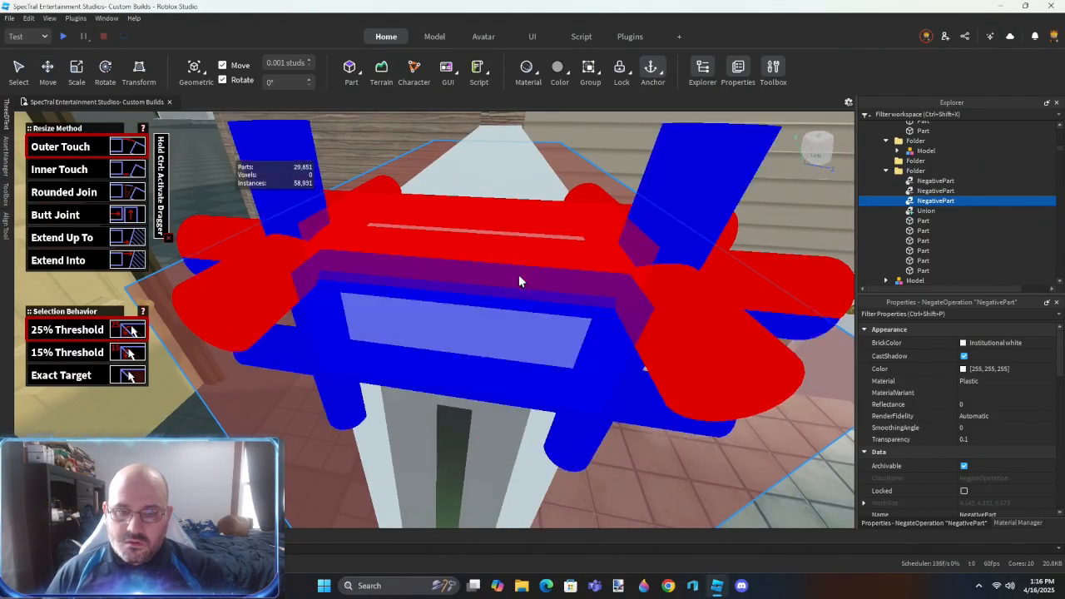
click(519, 276)
key(w)
right_drag(556, 373, 556, 372)
key(e)
click(330, 433)
- Align the remaining faces of the negative part around that window with its frame
right_drag(514, 287, 495, 271)
key(s)
right_drag(467, 378, 467, 378)
right_drag(672, 361, 672, 361)
right_drag(408, 190, 573, 257)
right_drag(491, 397, 490, 398)
click(491, 397)
right_drag(475, 234, 475, 234)
click(475, 234)
click(471, 161)
right_drag(471, 160, 489, 236)
click(472, 160)
click(446, 408)
click(449, 178)
click(523, 399)
right_drag(523, 399, 522, 399)
right_drag(385, 170, 385, 171)
right_drag(427, 220, 427, 220)
right_drag(704, 450, 704, 449)
right_drag(632, 353, 632, 353)
click(577, 332)
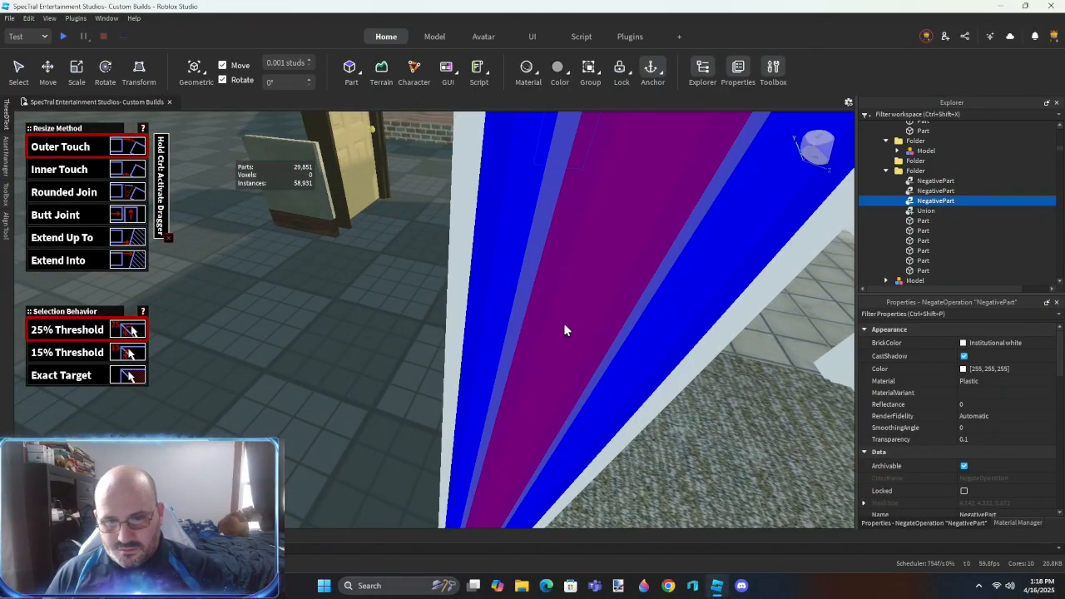
right_drag(490, 316, 490, 316)
click(600, 386)
right_drag(543, 410, 543, 410)
right_drag(561, 495, 566, 488)
- Duplicate the fitted negative part and move the copy over the other window in the same wall section
key(ctrl+2)
key(ctrl+d)
drag(340, 304, 501, 303)
scroll(500, 302, up, 5)
right_drag(419, 343, 419, 343)
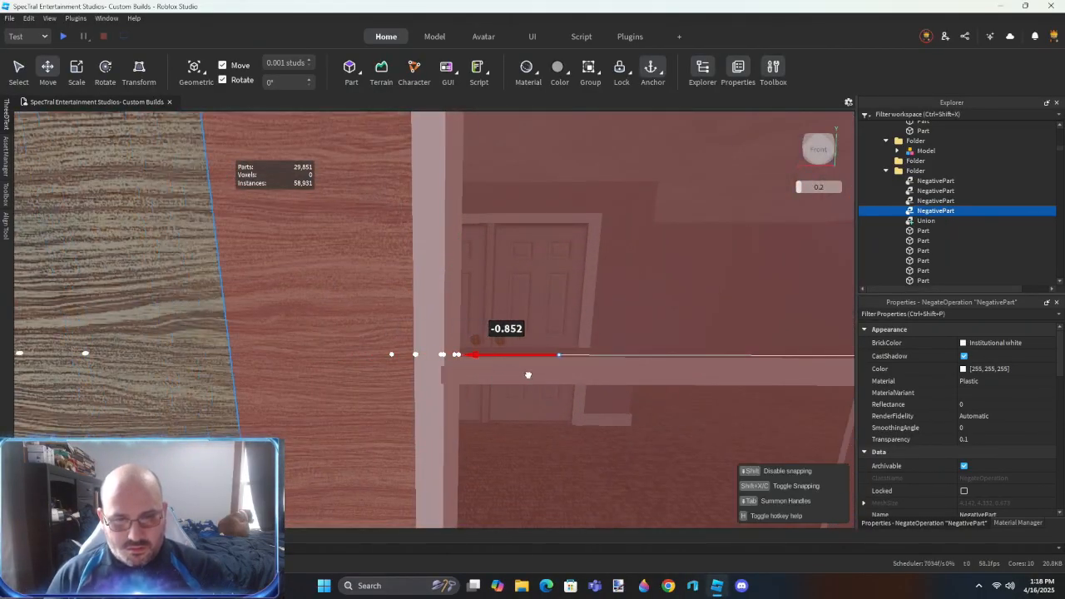
right_drag(559, 376, 559, 376)
drag(373, 320, 370, 318)
right_drag(396, 326, 397, 325)
right_drag(398, 325, 398, 324)
- Align the first faces of the duplicated negative part with the second window's frame
key(r)
click(426, 279)
click(438, 425)
click(447, 317)
click(447, 451)
right_drag(447, 451, 452, 451)
key(ctrl+2)
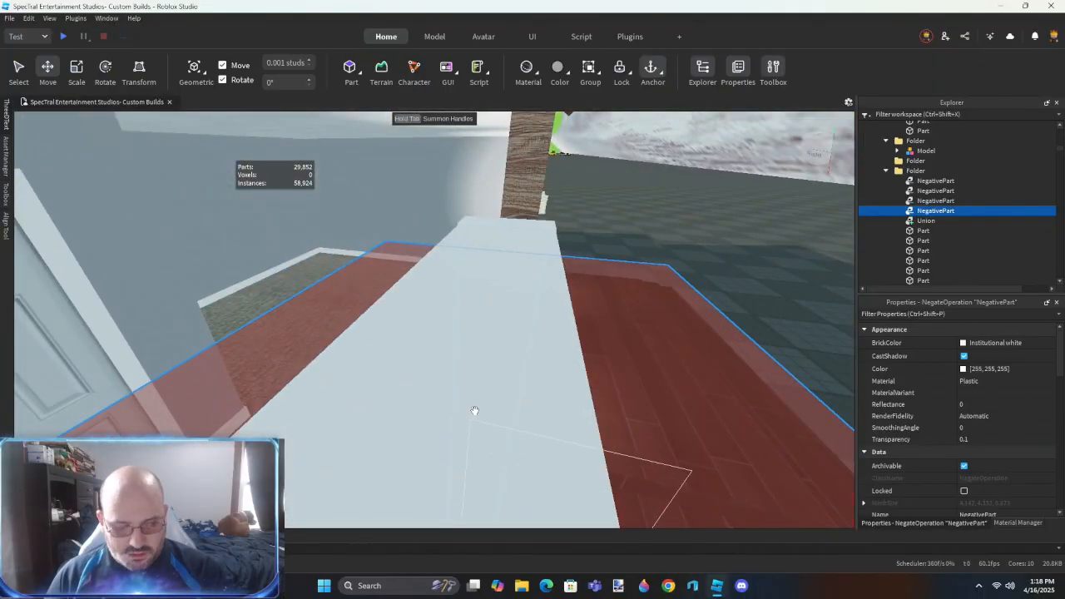
key(r)
right_drag(504, 223, 491, 224)
click(573, 428)
right_drag(573, 428, 572, 423)
click(572, 424)
key(ctrl+2)
- Align the remaining faces of the duplicated negative part with the second window's frame
click(563, 359)
right_drag(563, 359, 564, 358)
key(s)
key(r)
click(304, 332)
key(d)
right_drag(366, 328, 366, 329)
click(520, 310)
key(ctrl+2)
- Delete the old siding union of the two-window wall section left of the front doors
scroll(952, 198, down, 2)
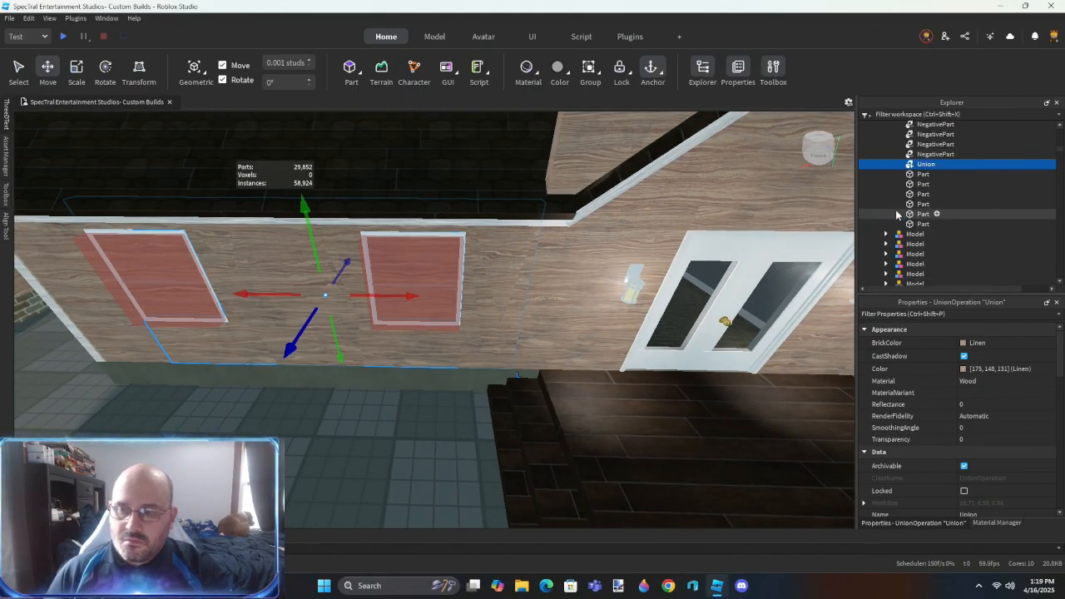
click(927, 234)
drag(459, 367, 432, 348)
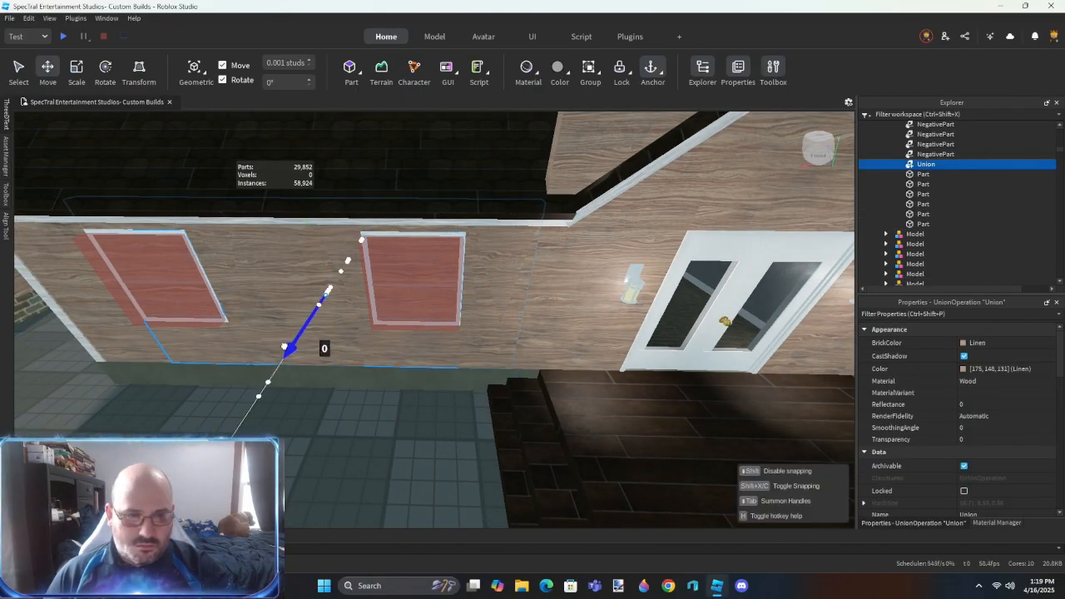
drag(284, 344, 269, 364)
key(Delete)
- Union the wall part right of the front doors with the corner window's negative part to cut its opening
key(d)
click(579, 355)
drag(629, 340, 624, 359)
key(ctrl+z)
ctrl+click(627, 264)
key(ctrl+shift+g)
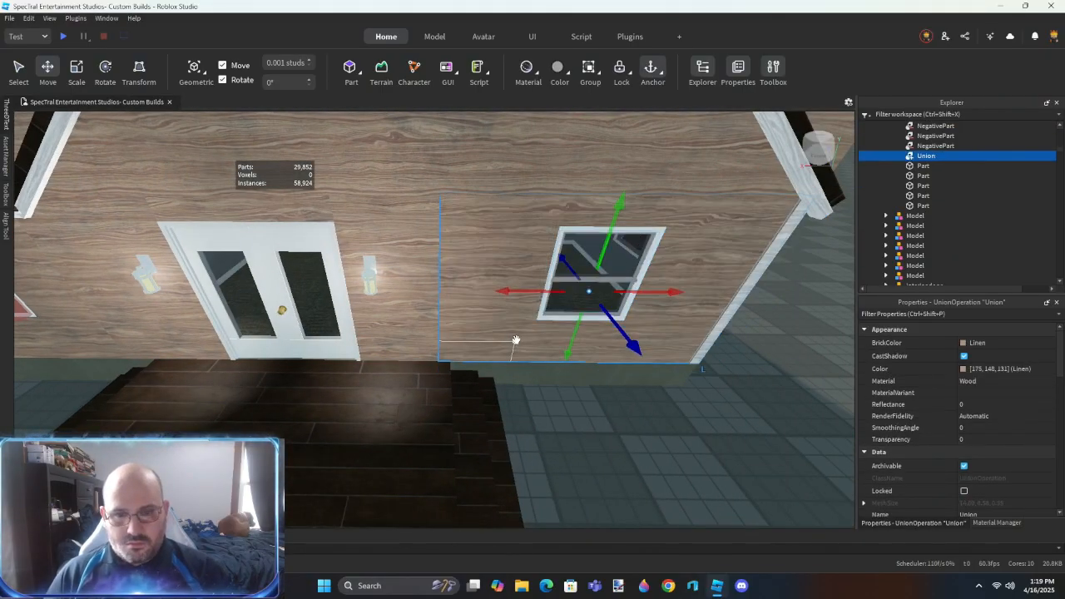
- Select the three siding parts around the front doors and union them
key(a)
click(499, 305)
ctrl+click(407, 218)
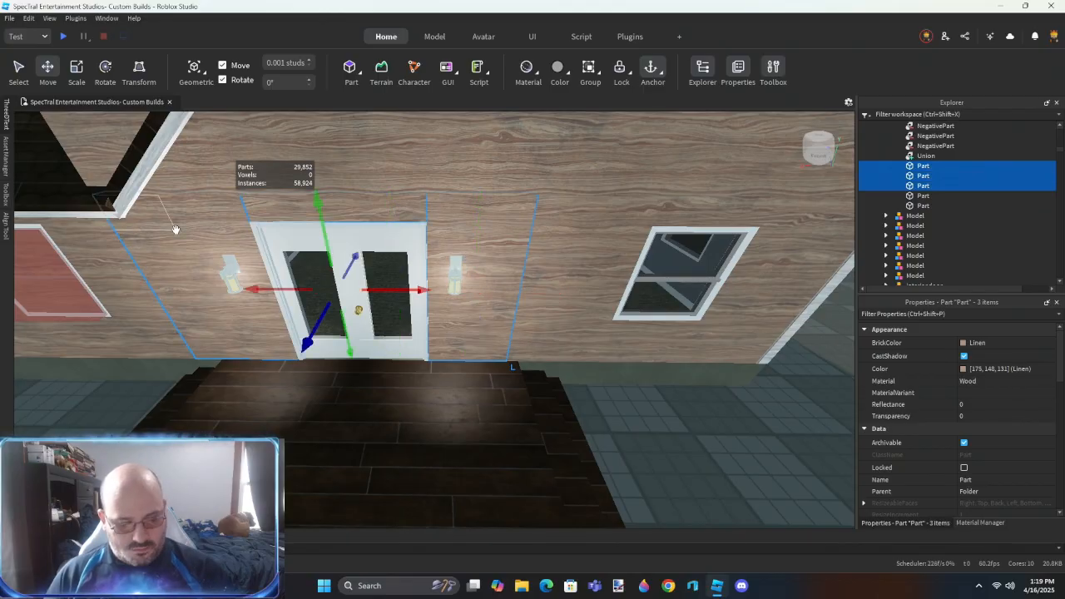
key(ctrl+shift+g)
- Union the left front wall part with its two negative parts to cut both window openings
key(a)
click(426, 334)
drag(309, 334, 303, 353)
key(ctrl+z)
ctrl+click(481, 284)
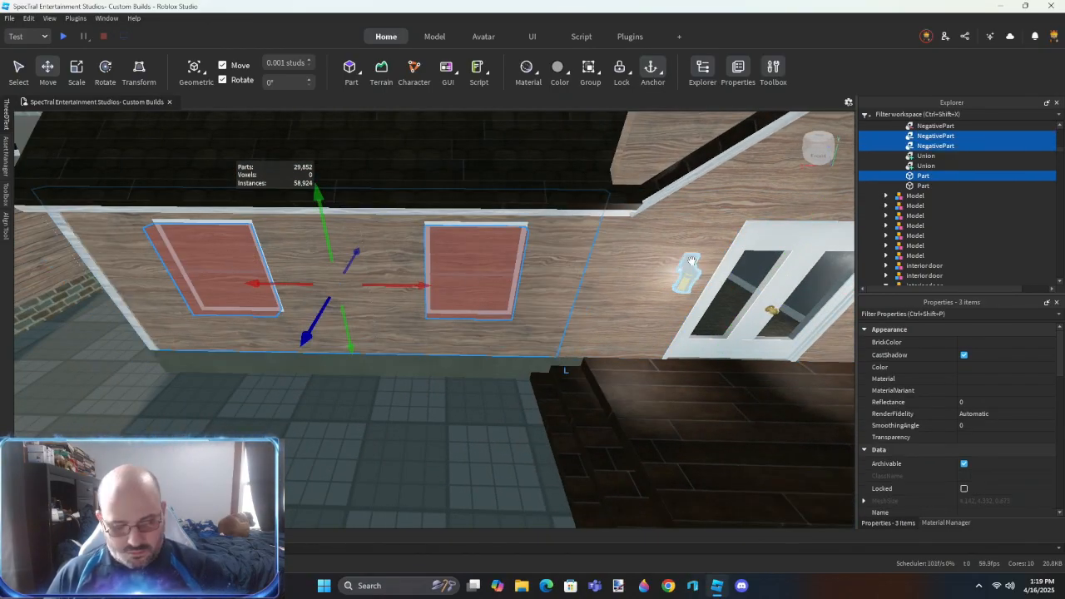
key(ctrl+shift+g)
- Join the unions of the lower front wall into a single union
scroll(444, 364, up, 5)
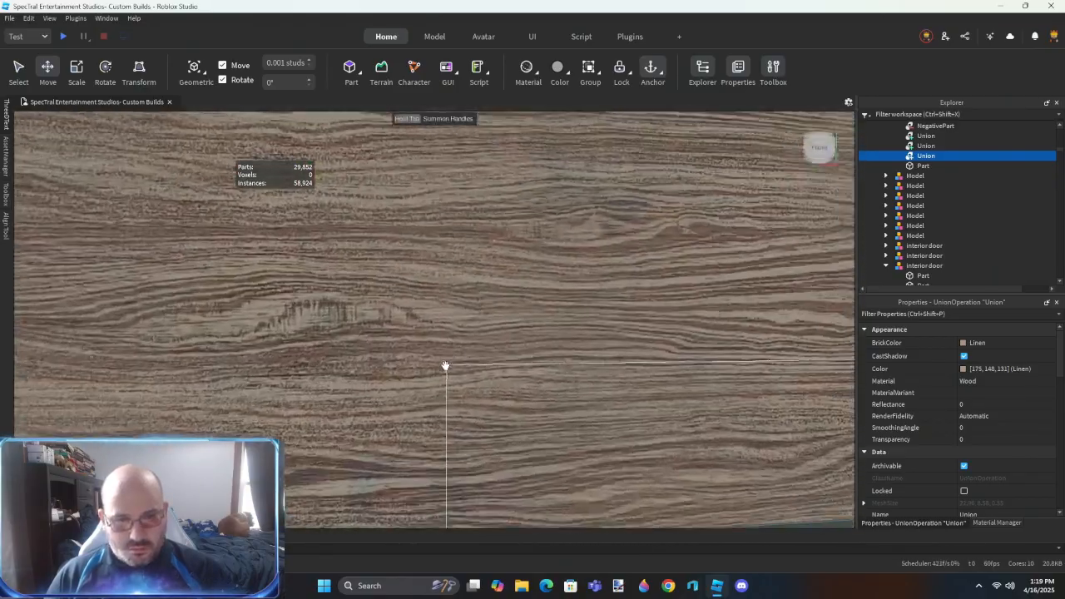
scroll(445, 365, down, 5)
right_drag(445, 365, 455, 387)
key(d)
ctrl+click(508, 367)
ctrl+click(455, 388)
key(ctrl+shift+g)
- Insert a new block part, duplicate it, and place one block along each slope of the front gable's roof
click(479, 269)
scroll(511, 302, down, 3)
right_drag(512, 302, 512, 303)
key(d)
click(349, 70)
key(w)
right_drag(497, 223, 497, 224)
key(ctrl+d)
drag(445, 271, 504, 276)
right_drag(428, 278, 427, 277)
drag(428, 278, 426, 246)
right_drag(425, 246, 426, 246)
drag(426, 247, 489, 166)
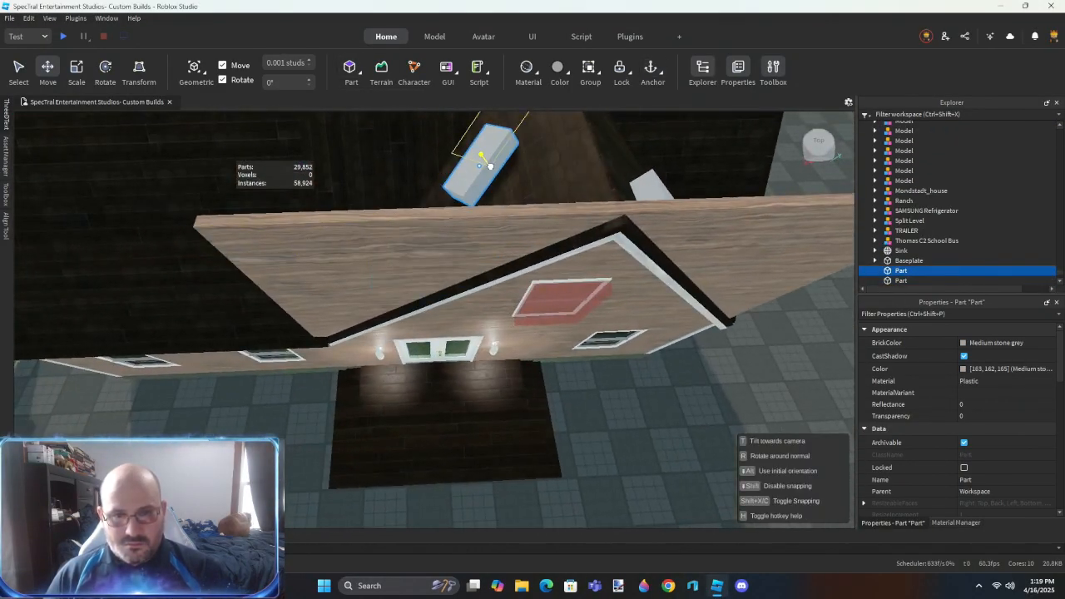
- Scale the first block so it follows its gable roof slope and covers the excess wall above it
key(ctrl+3)
key(w)
right_drag(521, 210, 523, 212)
drag(391, 375, 385, 383)
key(s)
right_drag(452, 407, 452, 405)
key(w)
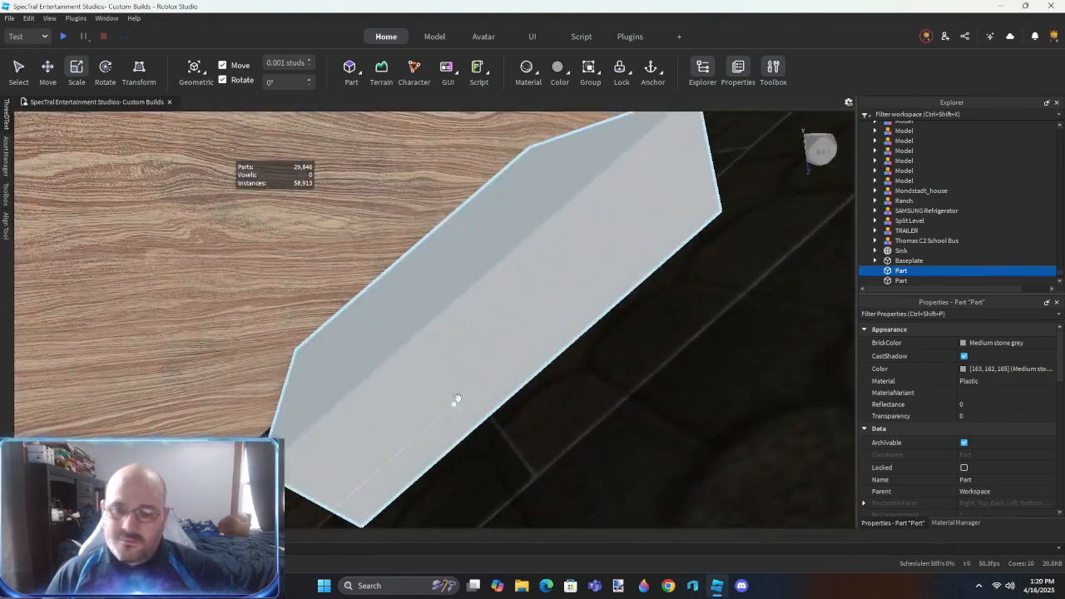
click(451, 405)
drag(441, 351, 486, 399)
key(s)
right_drag(552, 414, 552, 415)
drag(504, 283, 409, 255)
right_drag(580, 360, 581, 360)
drag(556, 261, 345, 364)
right_drag(344, 364, 346, 364)
drag(438, 284, 416, 268)
right_drag(434, 293, 434, 295)
drag(450, 230, 485, 210)
key(w)
- Scale the second block along the opposite gable slope so it covers the excess wall on that side
right_drag(527, 343, 528, 345)
click(446, 342)
drag(449, 325, 447, 208)
drag(472, 279, 616, 169)
drag(452, 213, 349, 202)
right_drag(420, 288, 421, 290)
drag(464, 311, 474, 328)
key(s)
right_drag(474, 328, 473, 328)
drag(303, 236, 462, 364)
right_drag(463, 364, 462, 364)
key(s)
drag(434, 262, 458, 278)
right_drag(458, 279, 458, 279)
key(s)
- Select both roof-slope blocks and negate them
click(504, 295)
click(529, 268)
ctrl+click(424, 233)
key(ctrl+shift+n)
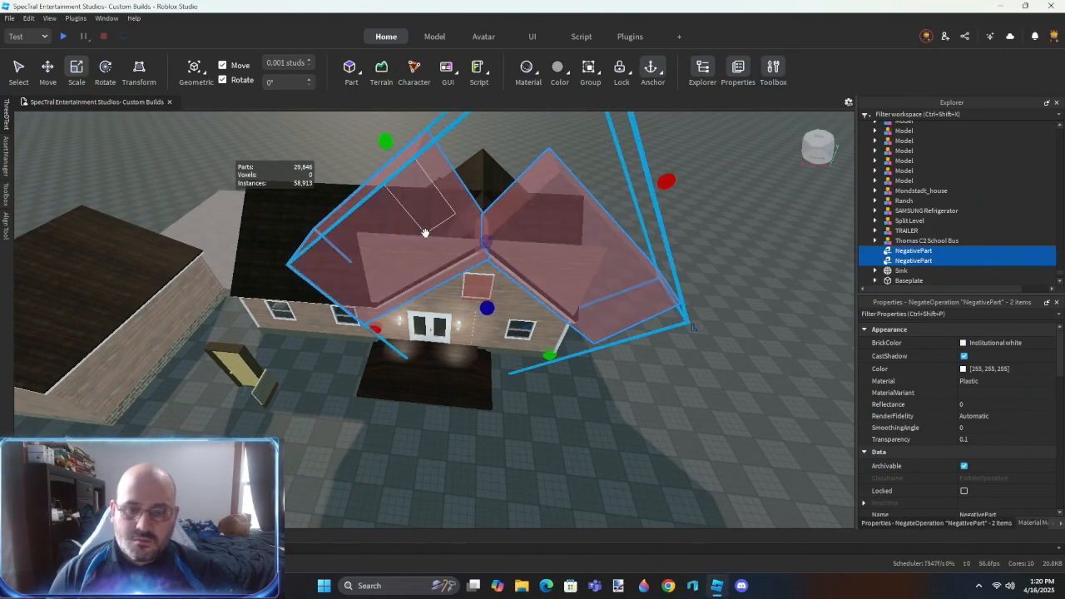
- Move the slope and window negative parts into the wall folder, and union the upper front wall with the window's negative part
ctrl+click(481, 283)
drag(927, 210, 927, 205)
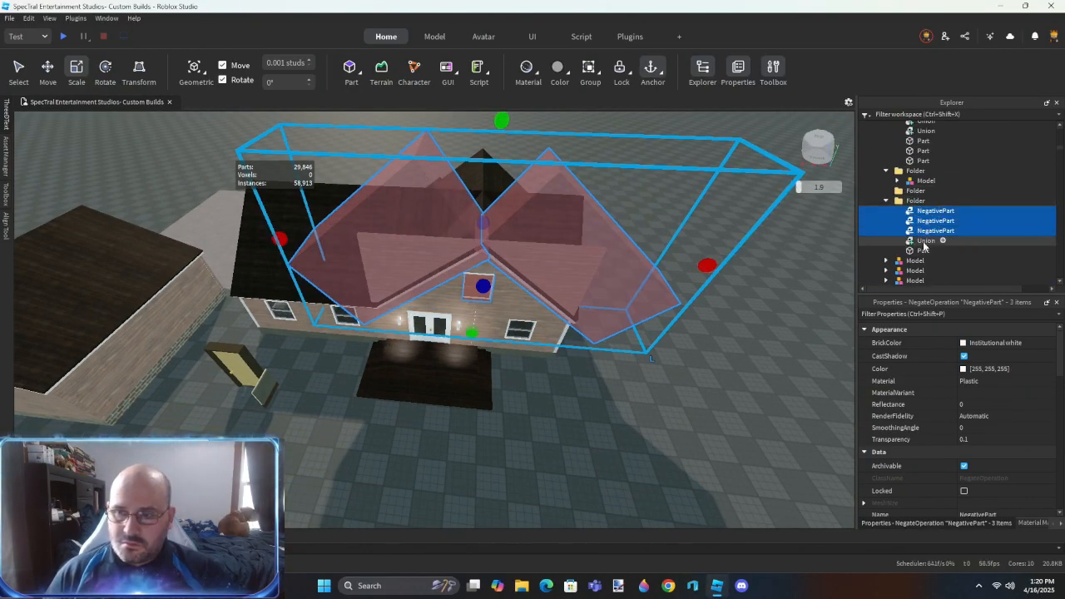
click(926, 242)
click(502, 301)
ctrl+click(487, 280)
key(ctrl+shift+g)
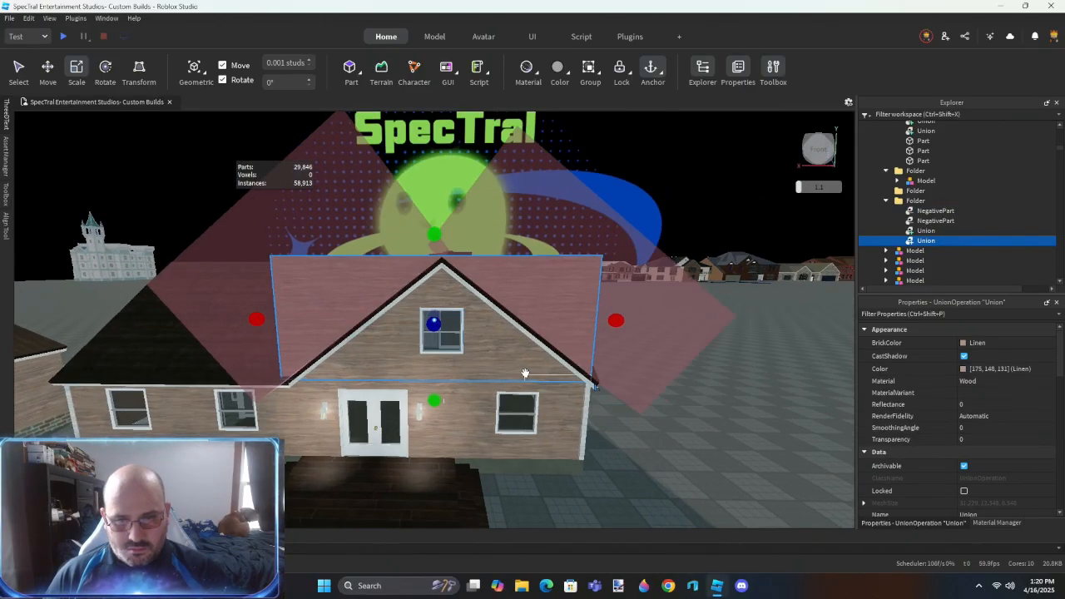
- Union the upper front wall with both slope negative parts and the lower front wall, and set the MaterialVariant to VinylSiding
click(936, 210)
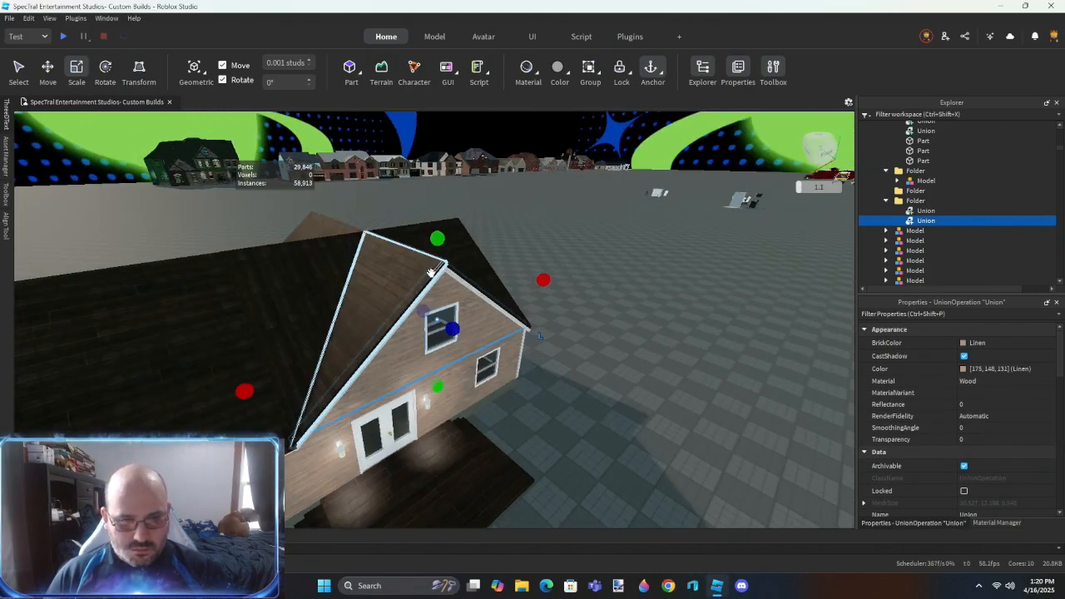
click(561, 404)
right_drag(561, 404, 559, 398)
click(550, 398)
ctrl+click(483, 369)
key(ctrl+shift+g)
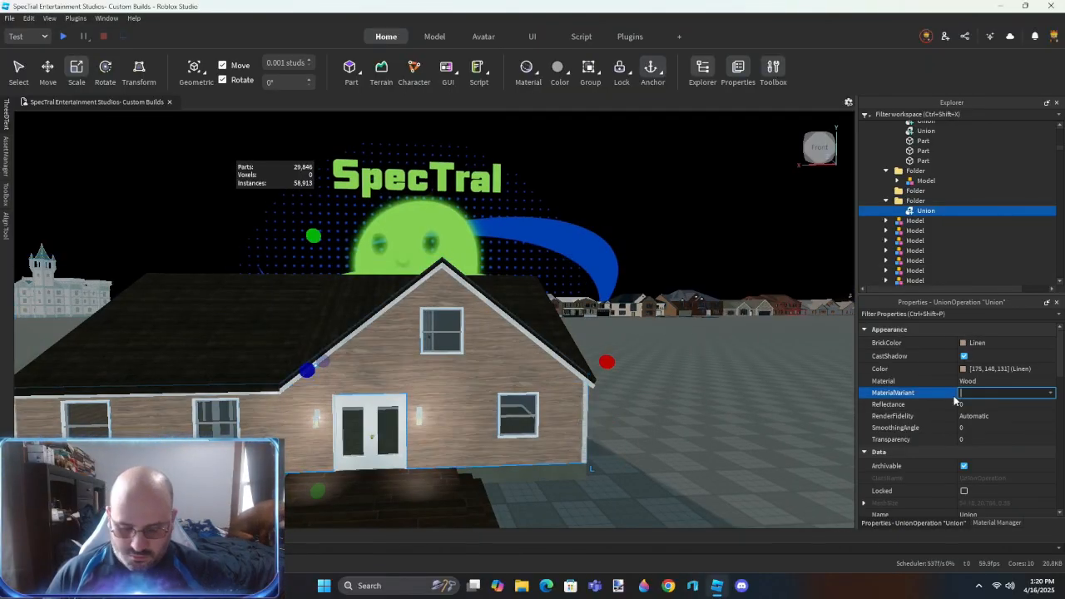
text(VinylSiding)
key(Return)
- Select the finished front wall union together with the side gable wall union and move them into the house's other folder
right_drag(481, 404, 458, 356)
ctrl+click(457, 356)
scroll(938, 175, up, 1)
scroll(928, 196, down, 2)
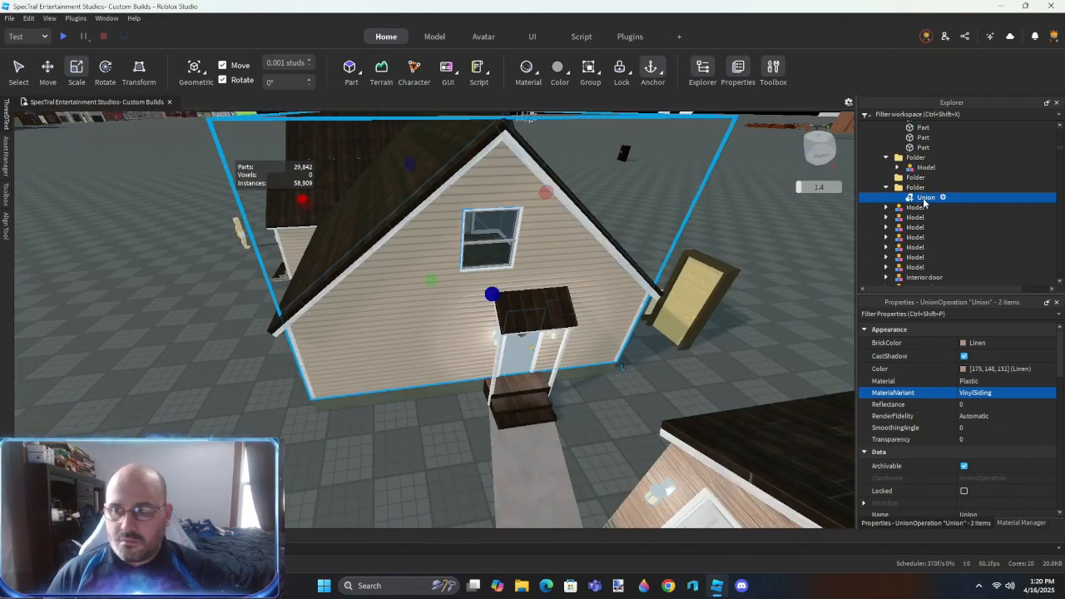
scroll(926, 198, up, 4)
drag(921, 212, 926, 175)
right_drag(417, 441, 423, 427)
click(418, 442)
- Resize-align the first adjoining white trim parts along the house walls with the Outer Touch method
key(w)
key(ctrl+r)
right_drag(437, 341, 438, 342)
right_drag(484, 424, 484, 424)
key(w)
click(477, 414)
click(405, 378)
right_drag(405, 378, 405, 378)
key(q)
click(361, 406)
right_drag(408, 489, 403, 453)
key(s)
key(q)
click(408, 483)
click(405, 323)
click(403, 453)
key(e)
- Join the remaining adjoining trim faces at the back of the house with Outer Touch resize alignment
click(464, 353)
click(460, 179)
click(471, 352)
click(500, 209)
right_drag(548, 346, 521, 350)
key(q)
key(w)
click(426, 242)
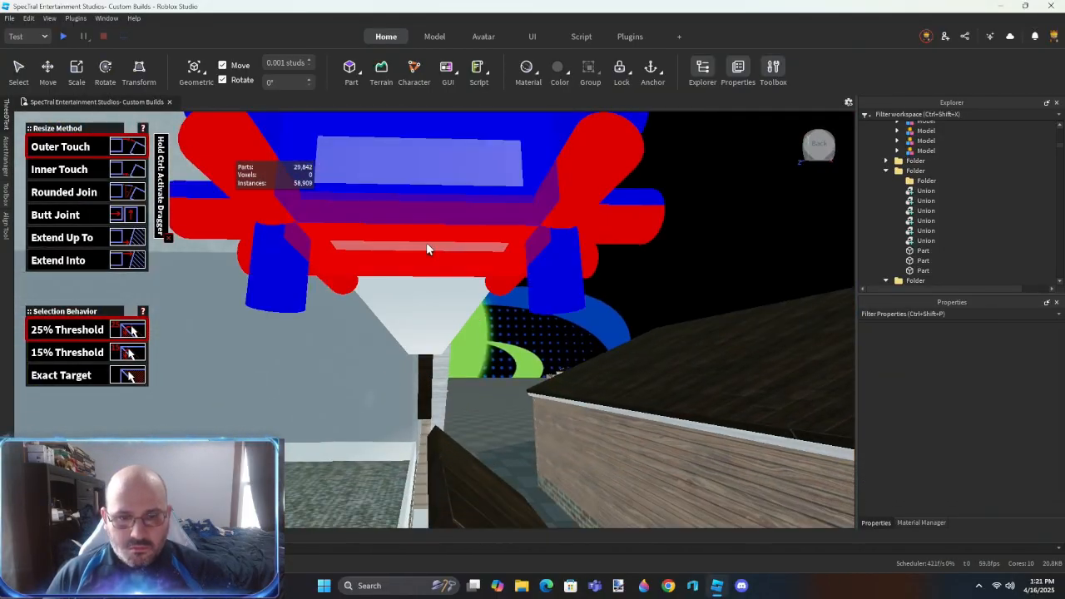
key(e)
key(s)
right_drag(404, 298, 404, 298)
key(e)
right_drag(447, 252, 447, 252)
click(448, 252)
click(407, 273)
click(463, 262)
click(462, 262)
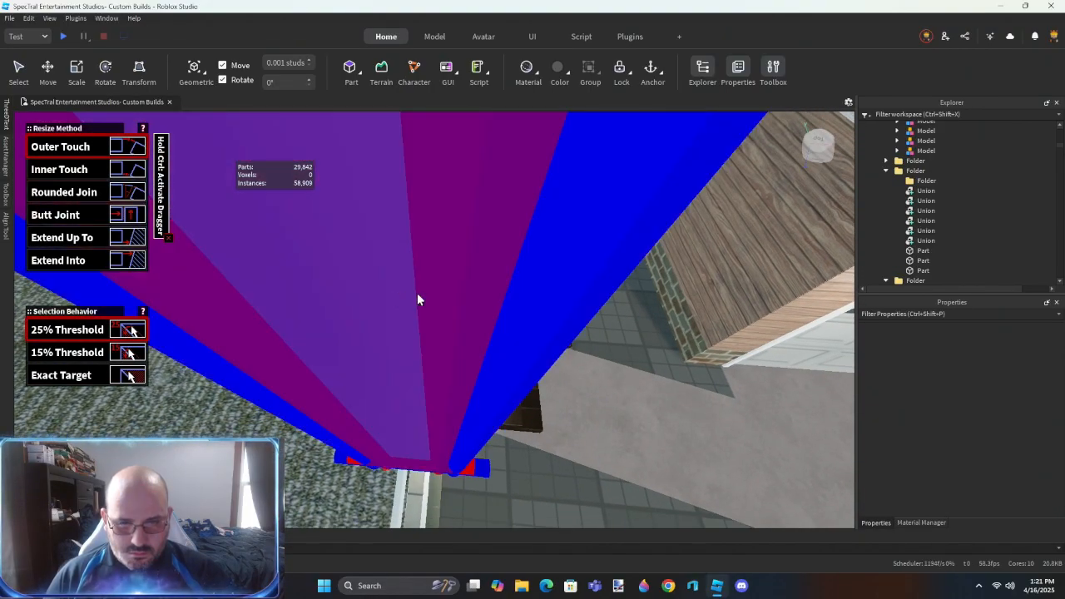
click(400, 293)
key(w)
right_drag(482, 346, 483, 351)
key(w)
right_drag(610, 366, 606, 361)
key(w)
- Nest the six wall unions under a part in their folder and change their CollisionFidelity to the precise decomposition option
key(ctrl+2)
key(s)
click(455, 332)
right_drag(455, 332, 455, 331)
key(w)
click(923, 192)
shift+drag(926, 241, 928, 260)
scroll(960, 418, down, 8)
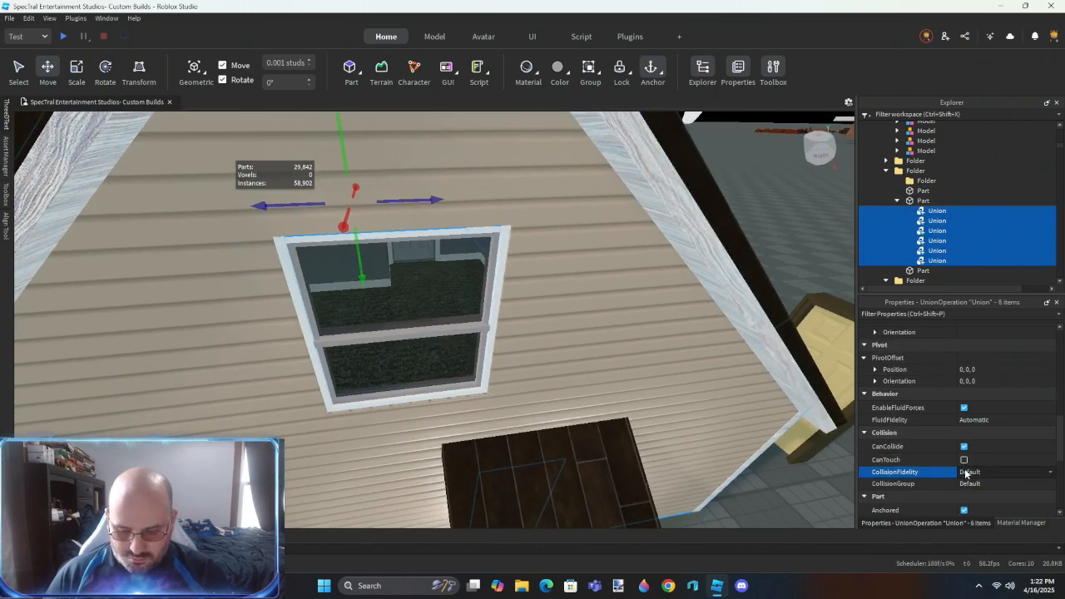
key(p)
- Set the side gable window's glass pane to SmoothPlastic material, reflectance 0.03 and transparency 0.5
right_drag(494, 422, 495, 422)
click(433, 330)
click(897, 126)
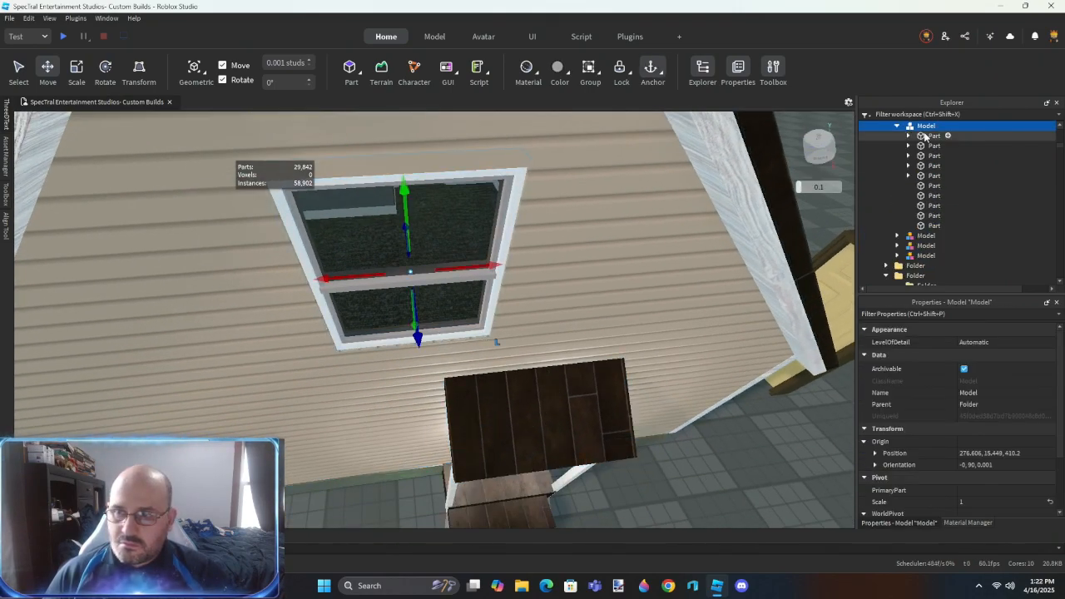
click(923, 135)
click(934, 195)
key(ctrl+3)
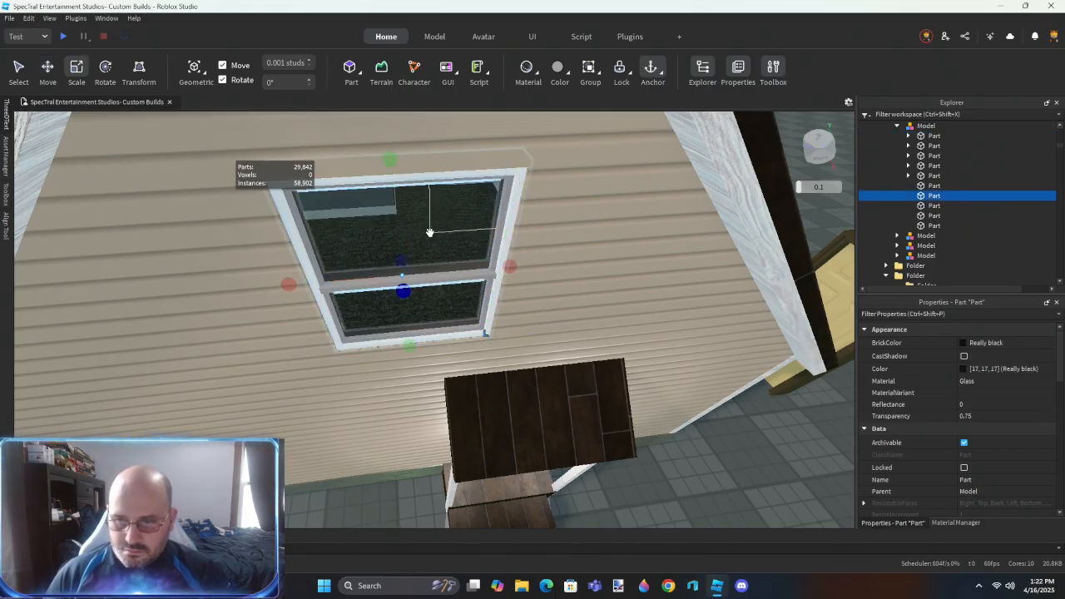
click(989, 379)
key(s)
click(988, 404)
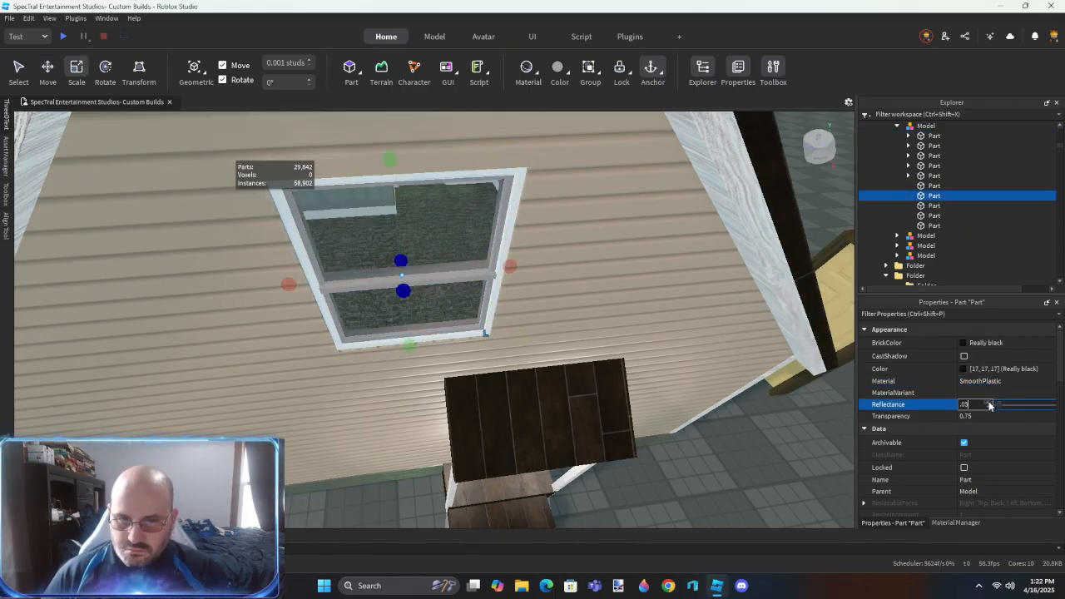
click(988, 418)
text(.5)
key(Return)
- Resize the glass pane on all four edges to fit inside the window frame, with move snapping off
right_drag(437, 356, 437, 348)
key(q)
drag(434, 191, 434, 178)
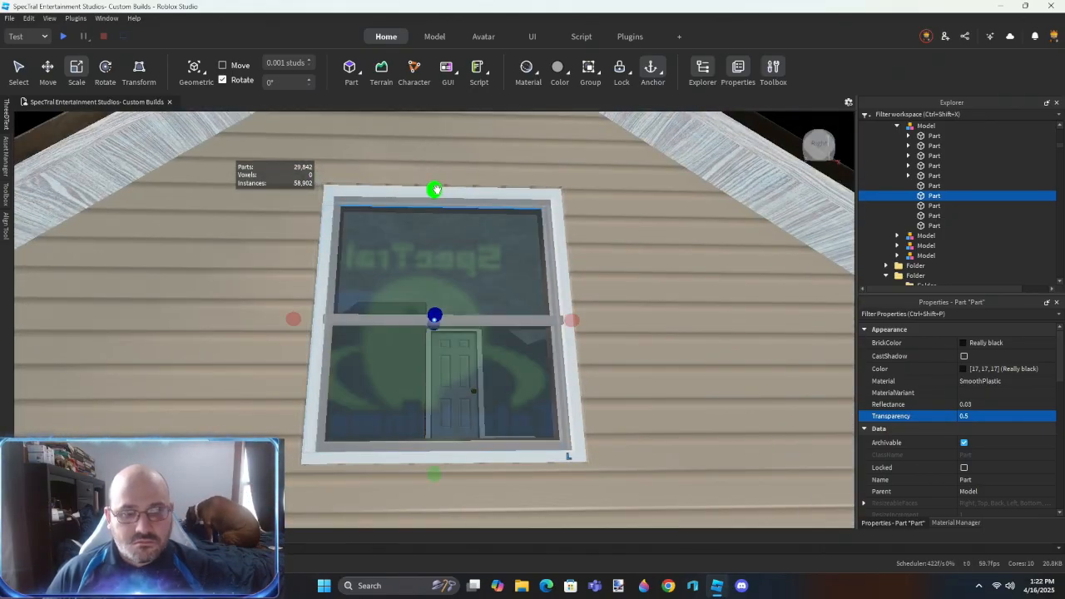
drag(291, 318, 304, 317)
drag(574, 321, 567, 323)
right_drag(549, 339, 549, 350)
key(e)
drag(444, 466, 446, 455)
key(w)
right_drag(462, 445, 462, 444)
- Inspect the grey inner frame pieces of the side gable window from several angles, including the crossbar, header and side pieces
key(e)
click(347, 322)
right_drag(347, 323, 347, 320)
key(s)
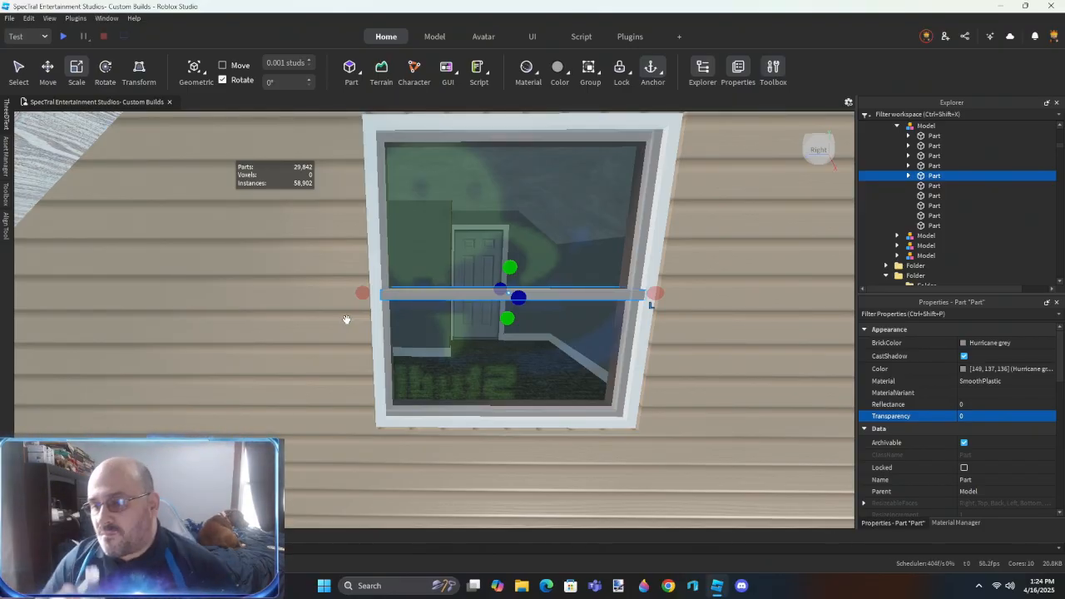
right_drag(532, 356, 531, 355)
key(w)
scroll(531, 356, down, 2)
scroll(531, 355, up, 2)
drag(529, 356, 522, 346)
right_drag(510, 386, 429, 294)
scroll(510, 387, down, 2)
ctrl+click(354, 205)
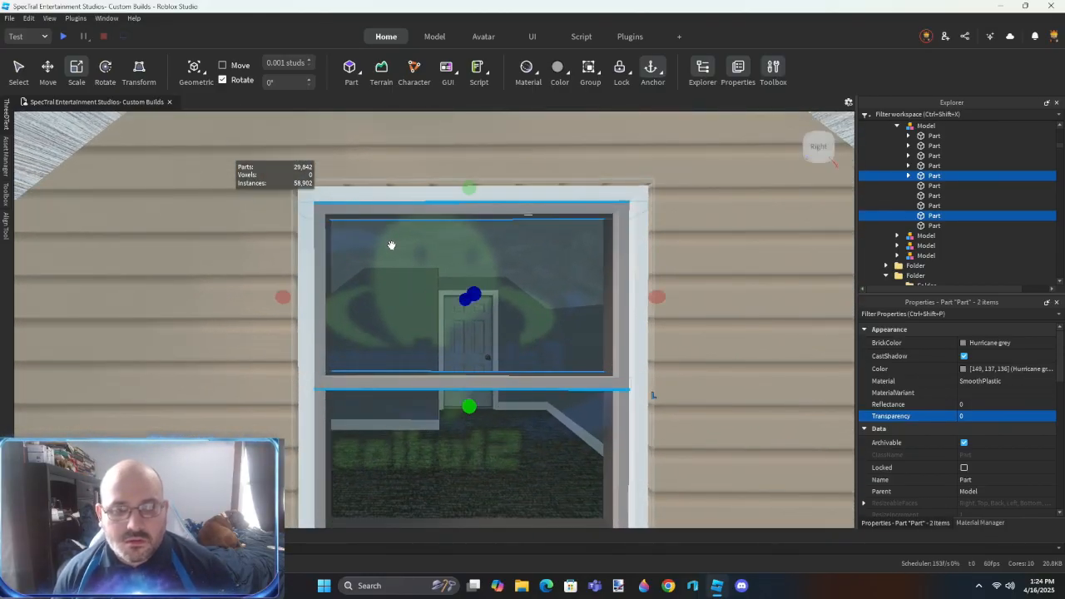
click(918, 226)
right_drag(371, 188, 371, 188)
click(371, 188)
key(f)
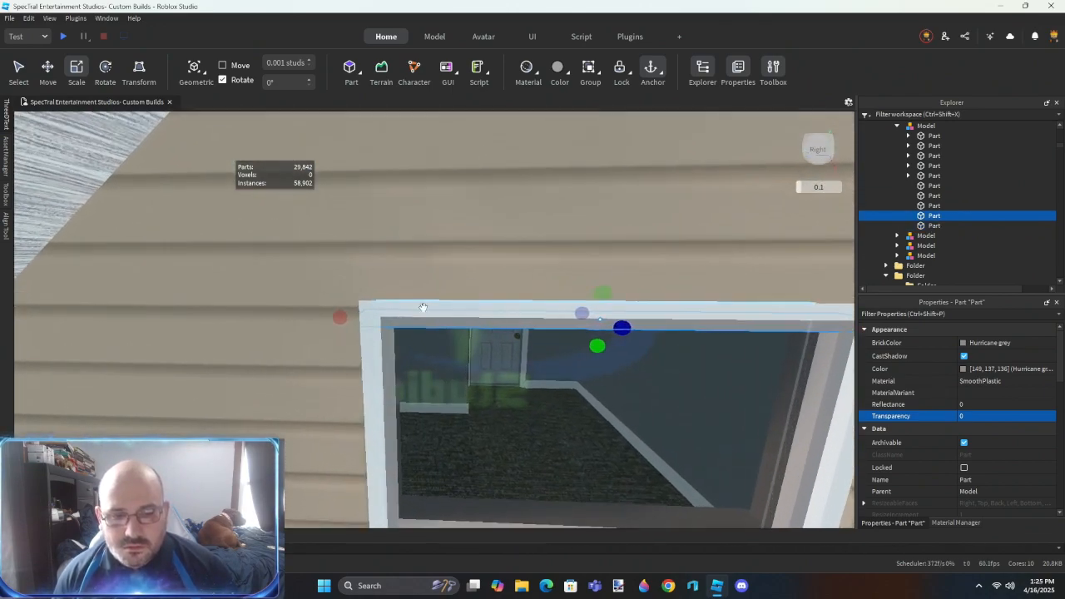
scroll(265, 309, up, 3)
key(d)
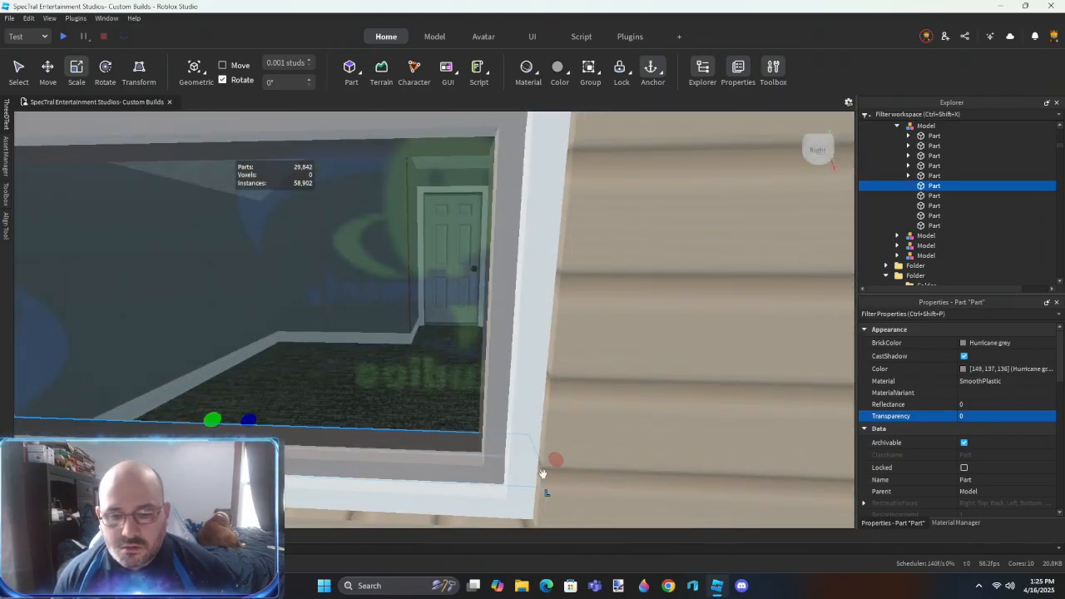
drag(555, 461, 523, 459)
key(a)
right_drag(523, 460, 421, 452)
drag(312, 483, 360, 485)
scroll(426, 468, down, 4)
right_drag(426, 468, 426, 469)
scroll(568, 369, down, 2)
scroll(543, 309, up, 2)
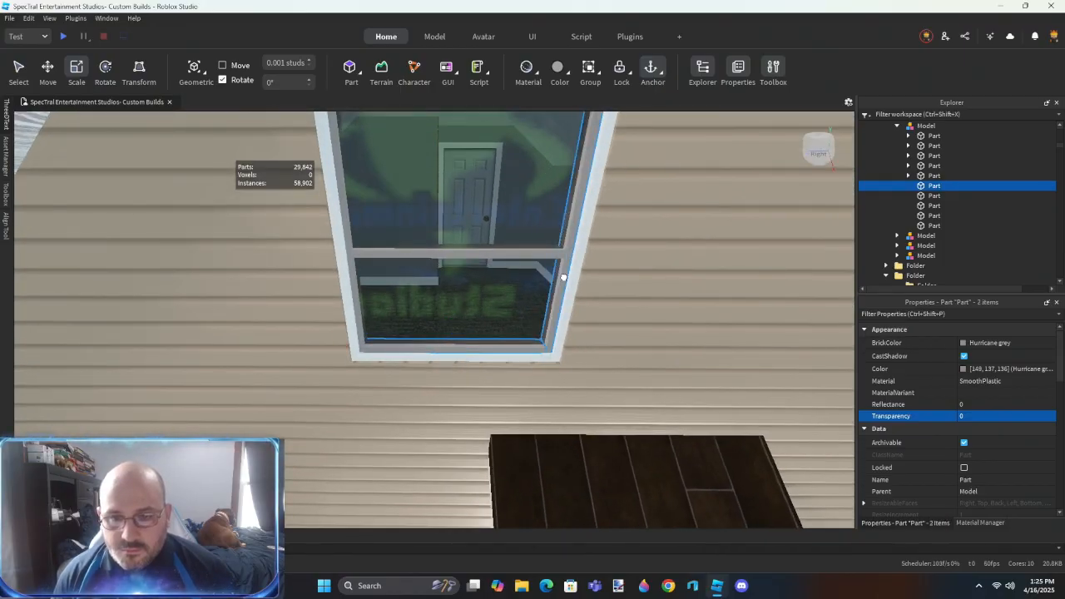
- Apply the Aluminium material variant to four grey inner frame pieces of the gable window and union them as Metal
ctrl+alt+click(564, 277)
ctrl+alt+click(485, 252)
right_drag(426, 235, 424, 218)
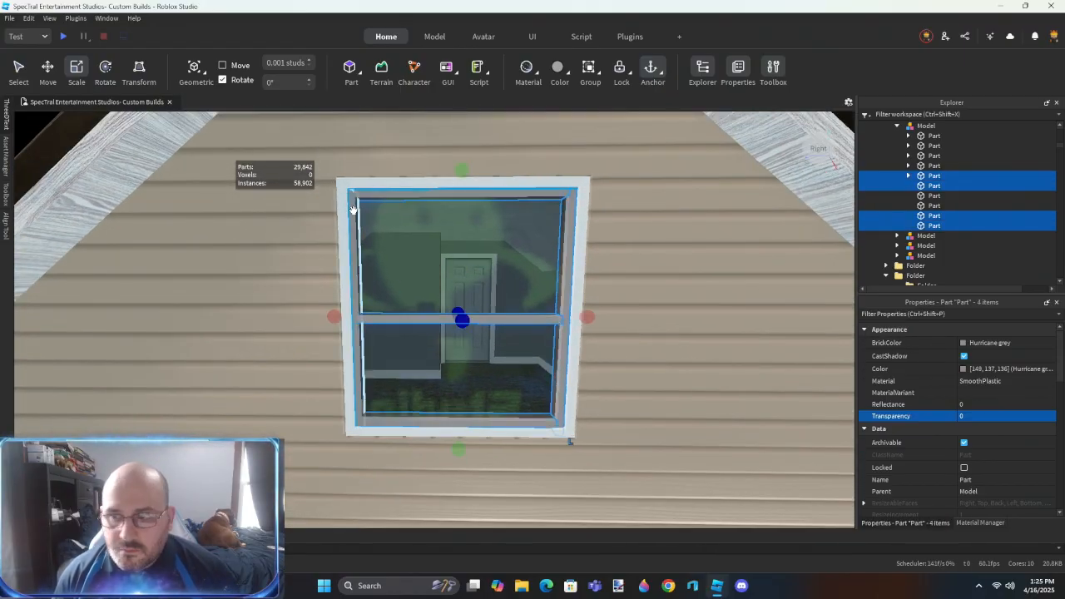
click(982, 392)
key(Return)
right_drag(664, 382, 666, 391)
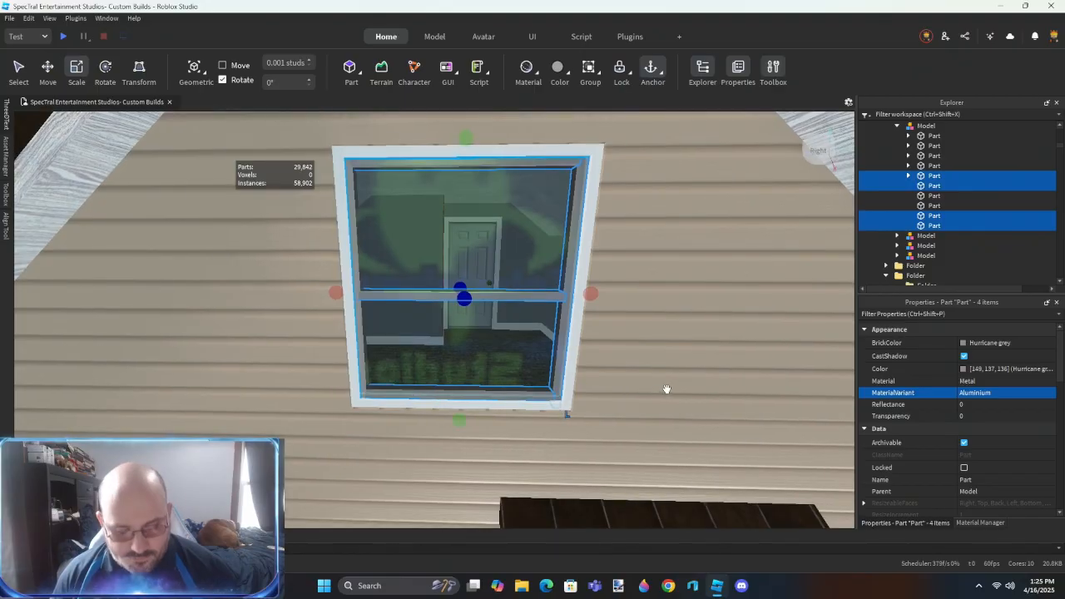
key(ctrl+shift+g)
text(Metal)
key(Return)
- Delete all Part-to-Part Strong Joints from the four parts of the gable window that contain them
click(957, 146)
shift+click(927, 175)
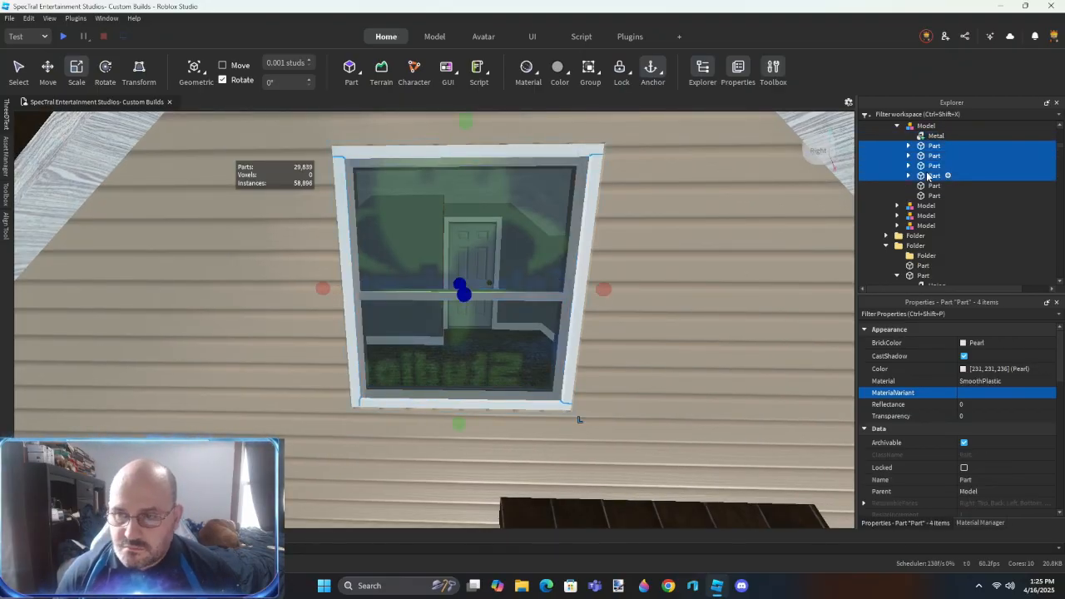
right_click(928, 176)
click(940, 331)
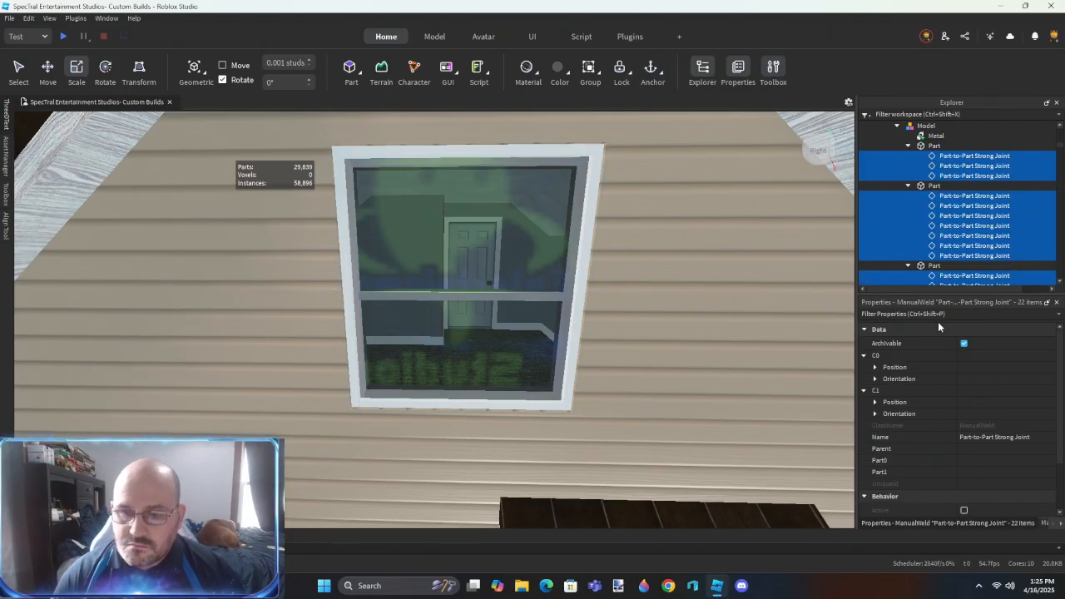
click(936, 148)
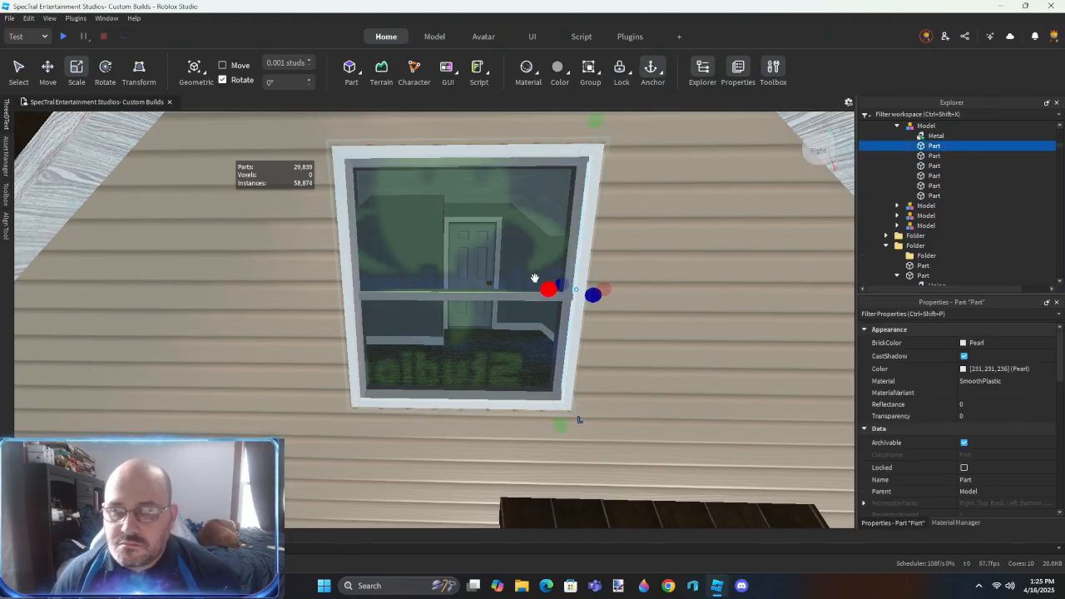
- Rename the gable window's pane as Glass and group it with the Metal union in a nested model
click(966, 185)
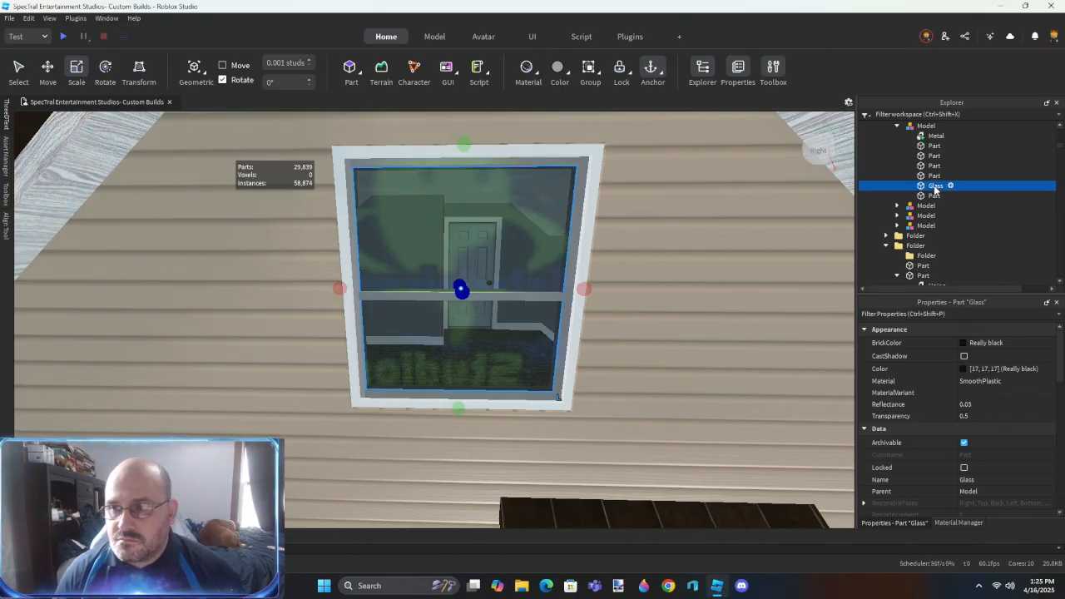
ctrl+click(931, 138)
key(ctrl+g)
- Set the material variant of the five remaining window frame parts to AstorianAnigreWood
click(933, 147)
shift+click(931, 186)
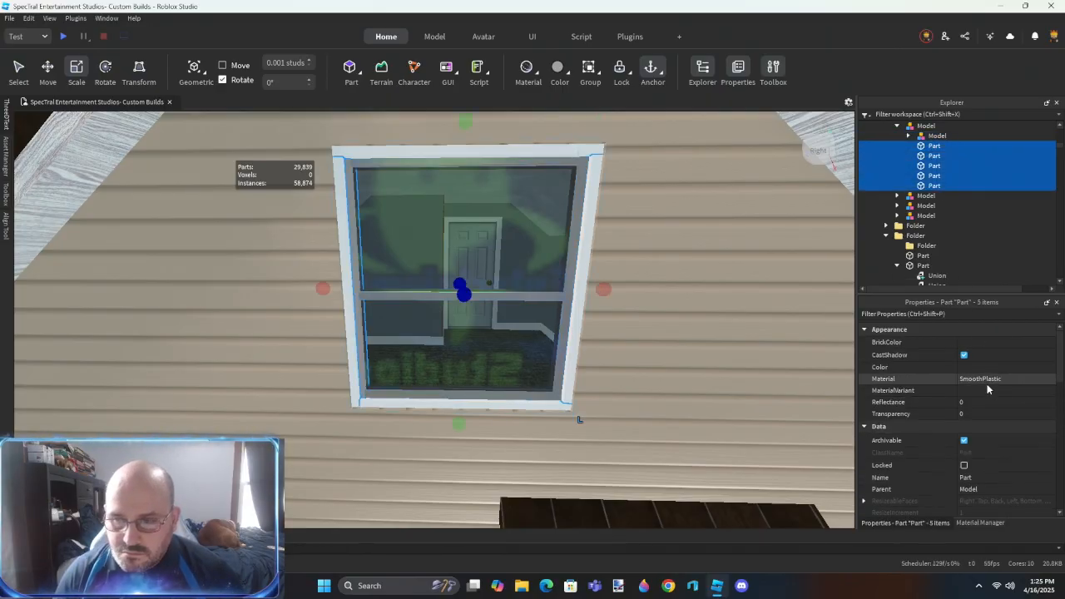
click(986, 389)
text(astorianAnigreWood)
key(Return)
right_drag(707, 359, 707, 355)
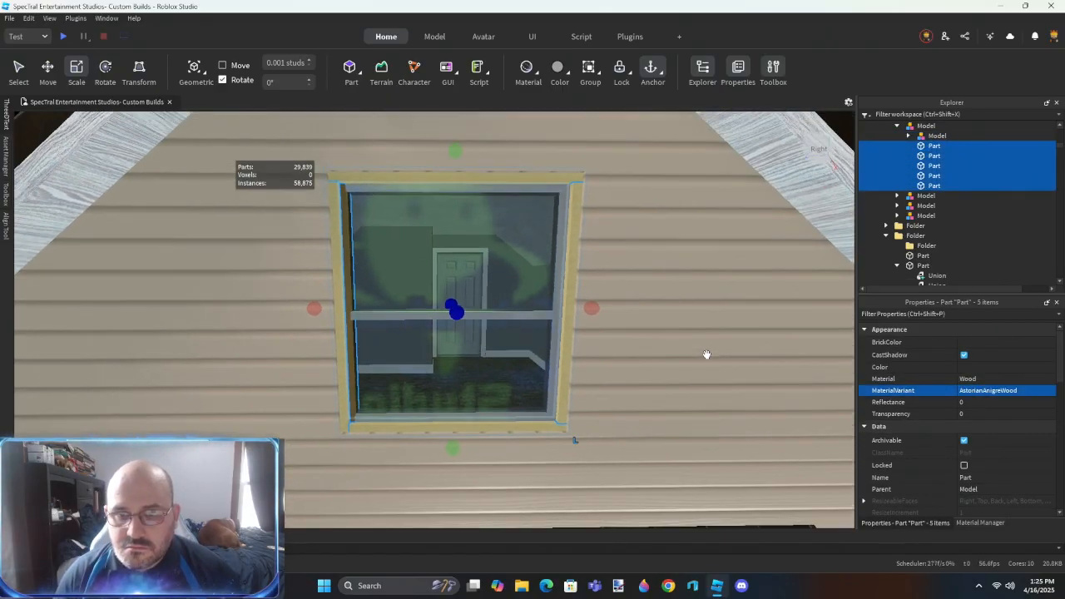
- Try coloring the five window frame parts Medium brown and unioning them, and undo both changes
click(973, 342)
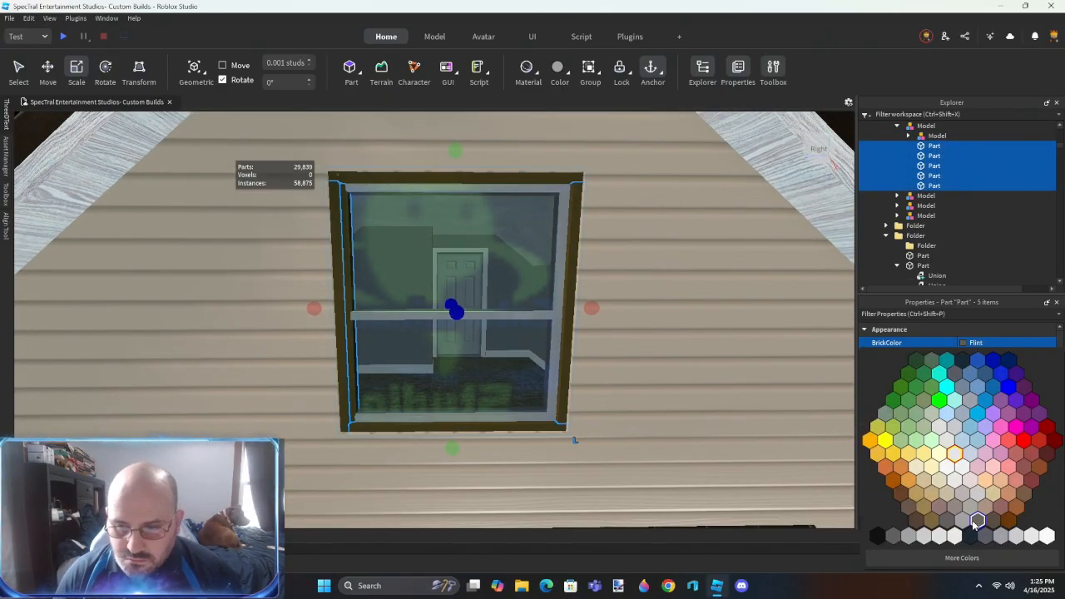
click(916, 521)
key(ctrl+shift+g)
right_drag(658, 364, 666, 385)
key(ctrl+z)
key(ctrl+z)
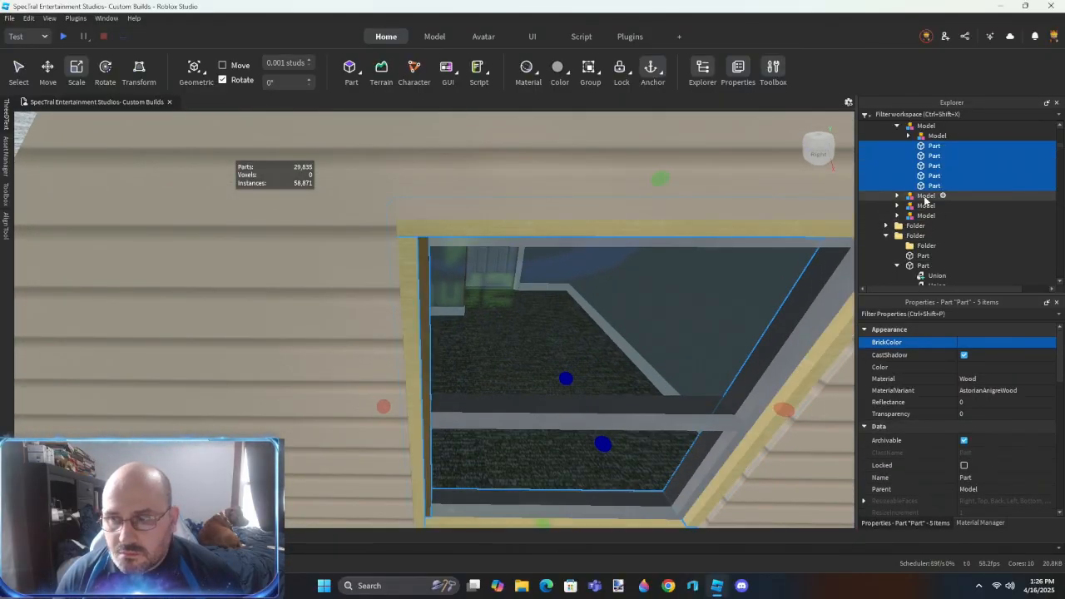
- Move the leftover grey side piece into the nested model and union it with Metal, with UsePartColor enabled and the name Metal
click(746, 314)
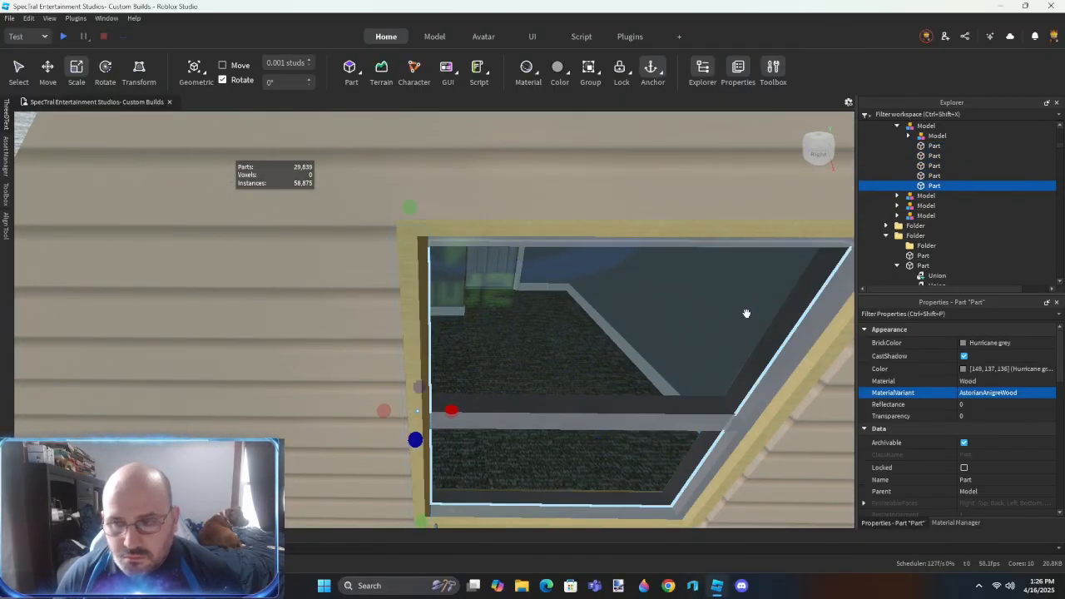
ctrl+click(774, 389)
drag(948, 145, 941, 136)
click(948, 148)
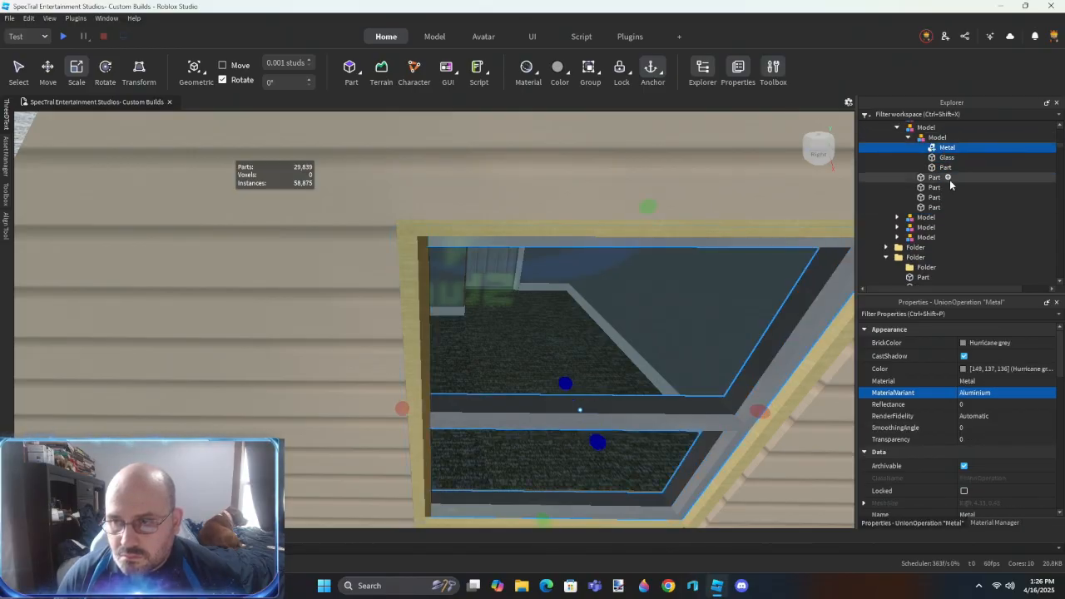
ctrl+click(937, 167)
key(ctrl+shift+g)
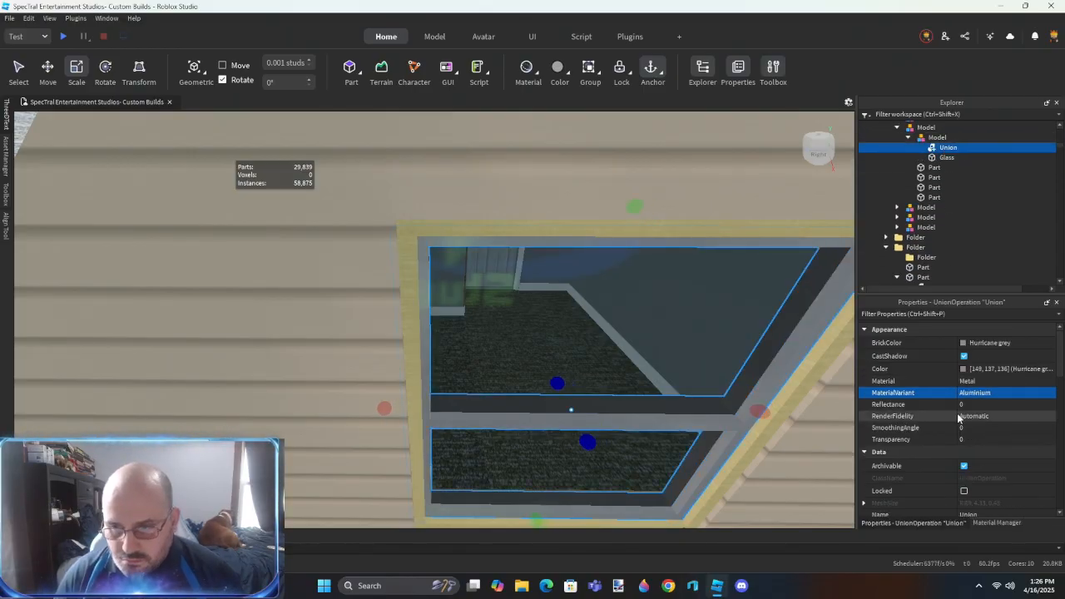
scroll(959, 416, down, 5)
click(965, 447)
scroll(941, 228, up, 2)
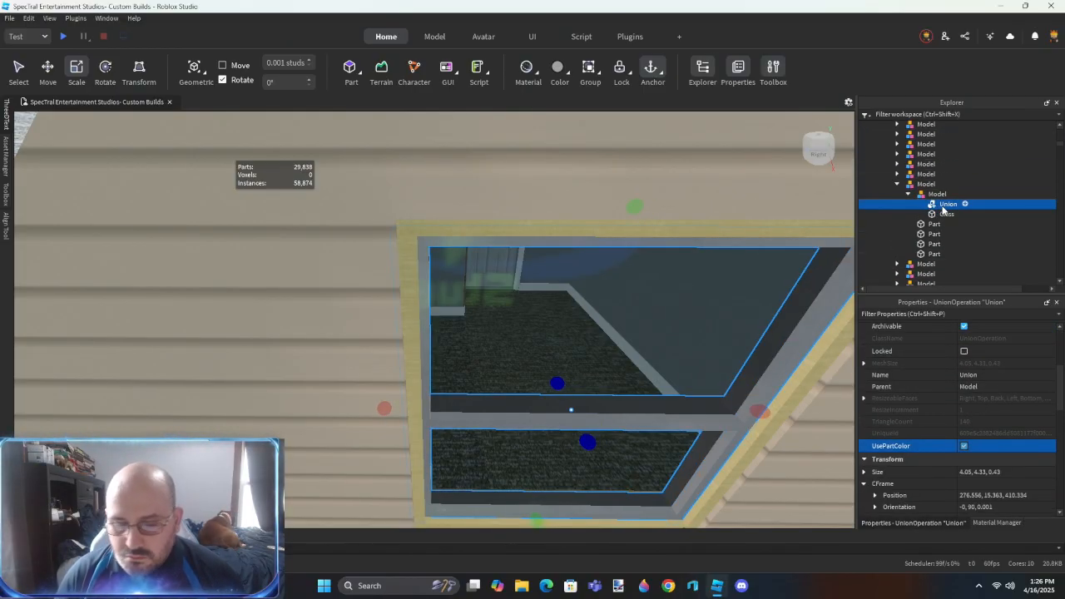
- Color the four outer window trim parts Pine Cone and union them as Wood
click(934, 234)
click(934, 225)
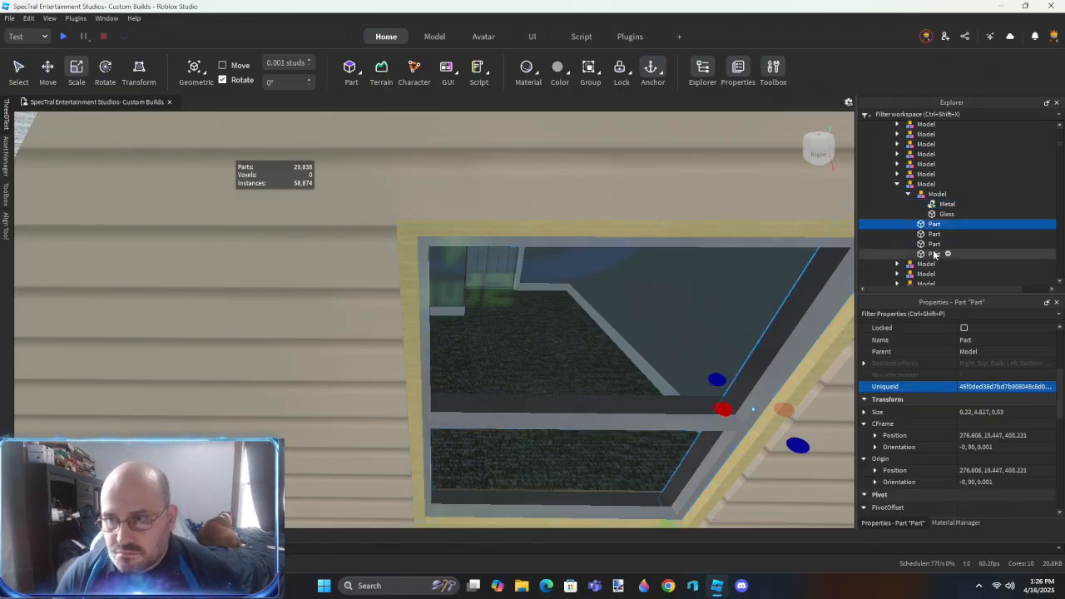
shift+click(934, 254)
scroll(990, 381, up, 5)
click(985, 343)
click(905, 505)
key(f)
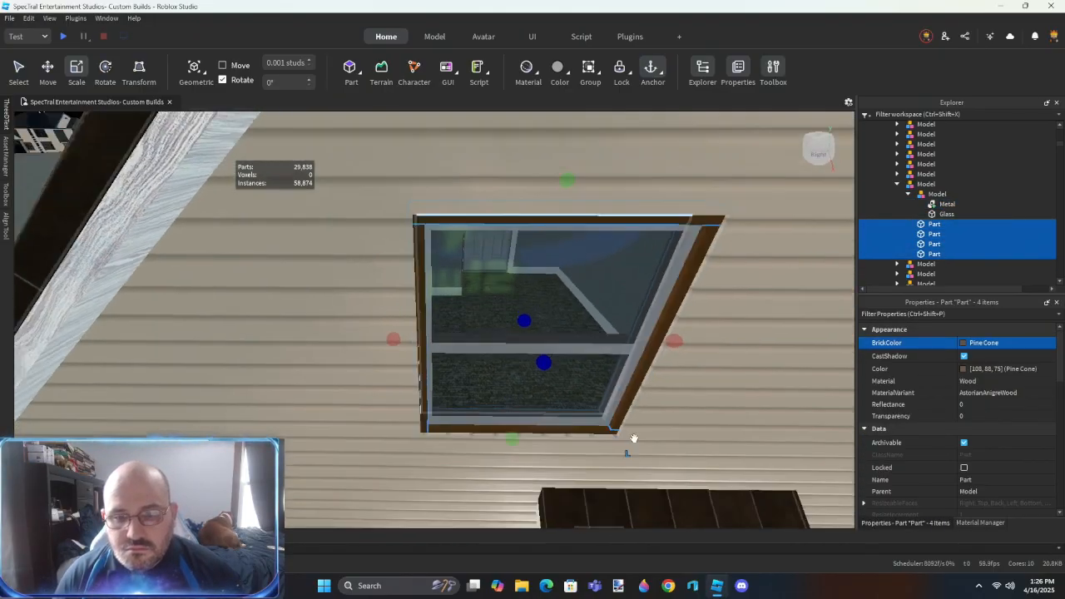
key(ctrl+shift+g)
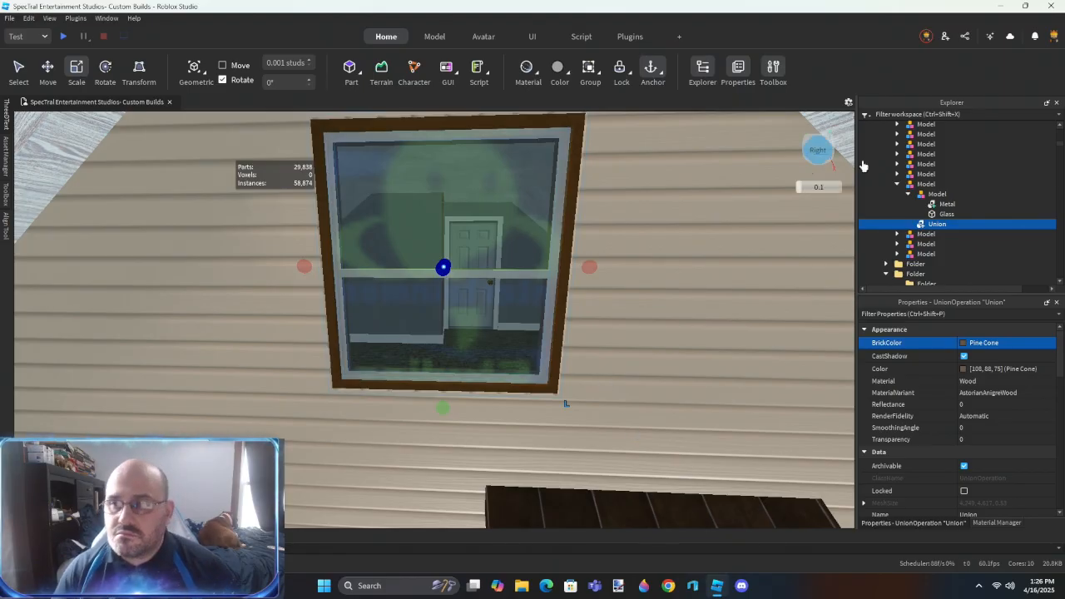
- Group the Wood, Glass and Metal pieces of the gable window into one model
ctrl+click(940, 223)
ctrl+click(937, 222)
ctrl+click(937, 213)
ctrl+click(936, 205)
key(ctrl+g)
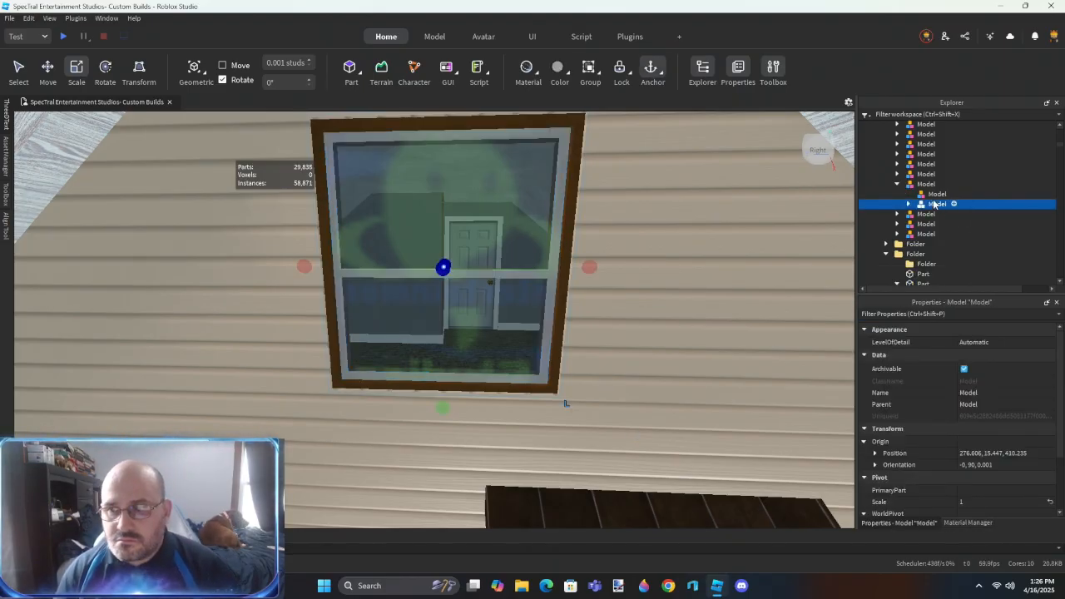
- Place the finished window model in a new folder, delete the empty leftover models and name it Window
key(ctrl+alt+g)
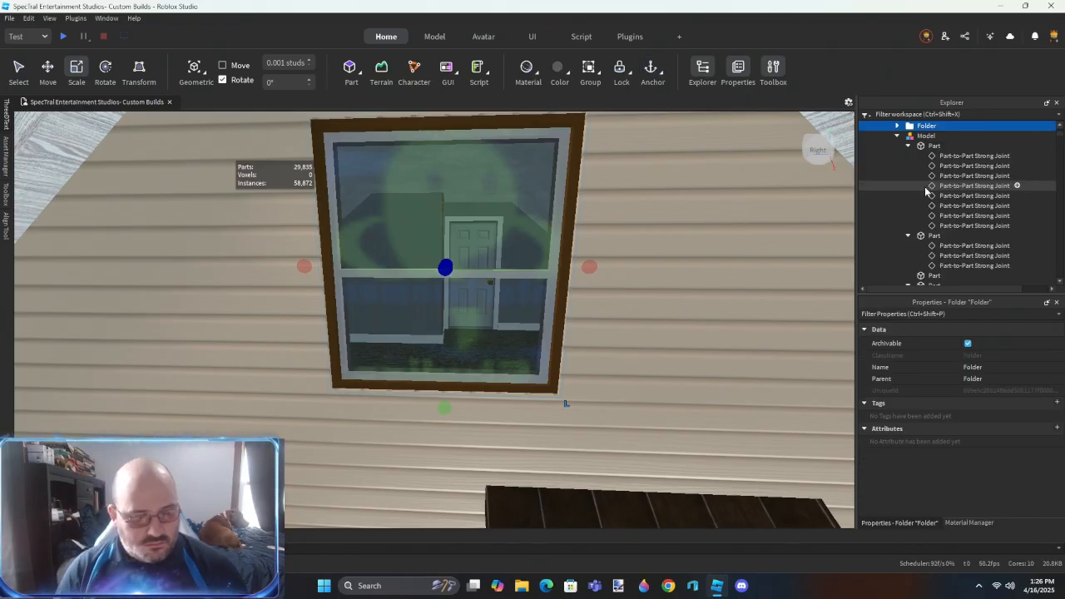
key(ctrl+g)
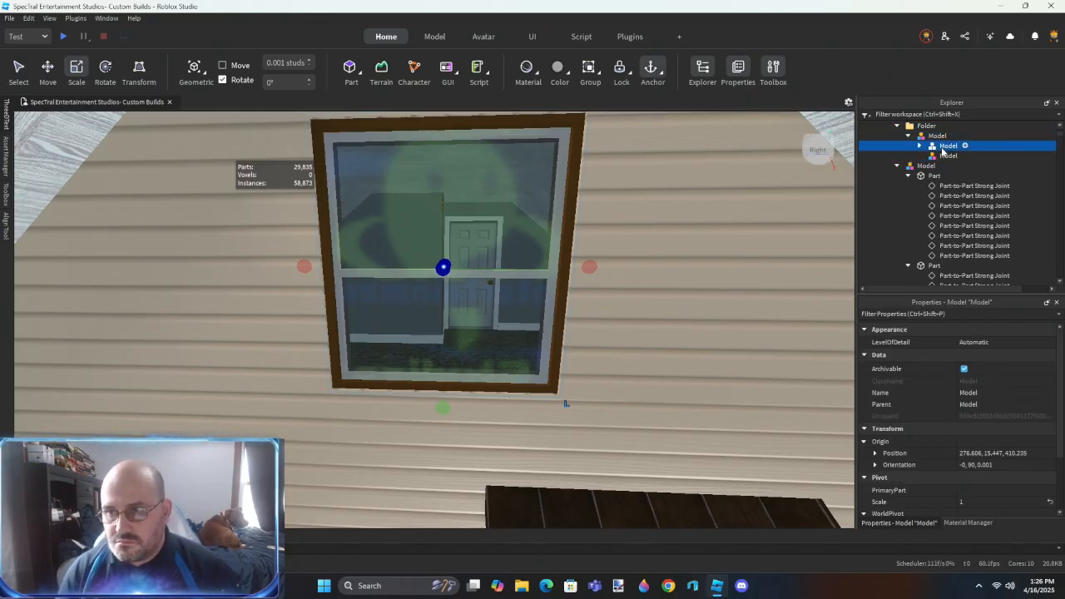
drag(942, 148, 929, 128)
click(939, 139)
key(Delete)
click(933, 139)
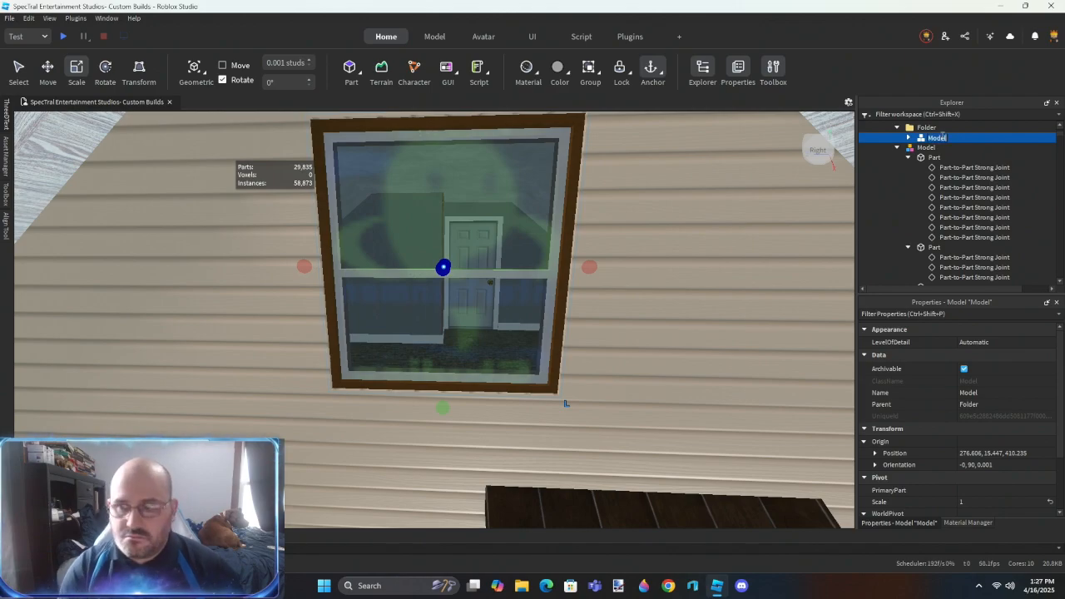
- Duplicate the Window model and move the copy beside the end window on the low-roofed wall section
scroll(532, 405, up, 4)
key(s)
right_drag(533, 405, 530, 406)
key(ctrl+d)
drag(376, 207, 462, 200)
drag(411, 268, 414, 340)
drag(450, 306, 512, 353)
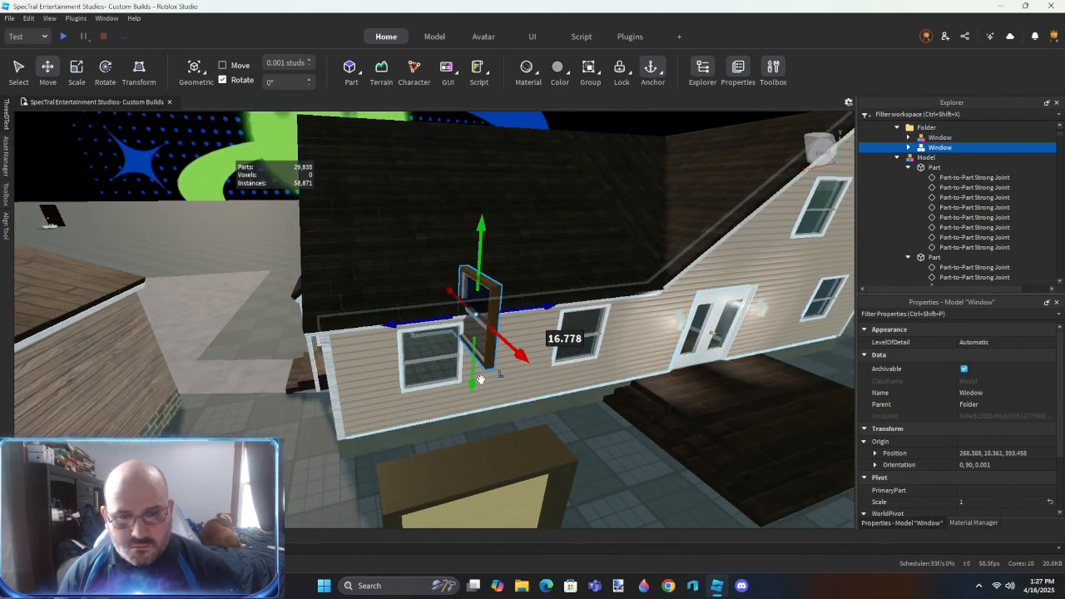
- Duplicate the moved Window copy and shift the new one 6.84 studs along the wall toward the next window
scroll(471, 343, up, 3)
right_drag(471, 342, 469, 343)
key(ctrl+d)
drag(499, 224, 722, 223)
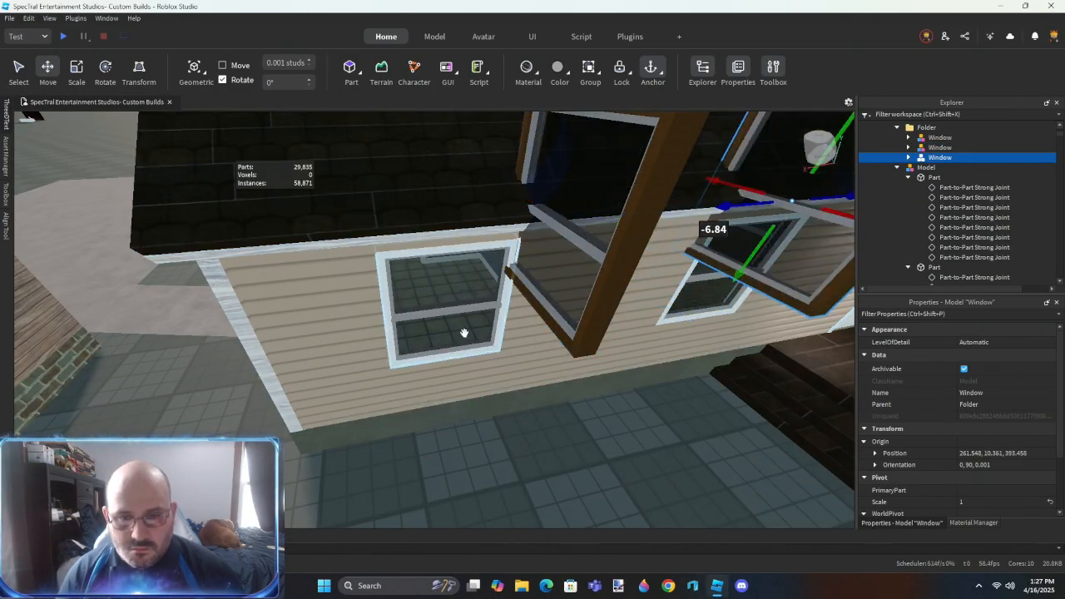
- Match the first Window copy to the old end window's position 270.526, 6.889, 395.43 and set its orientation to 0, 180, 0
click(464, 333)
click(546, 296)
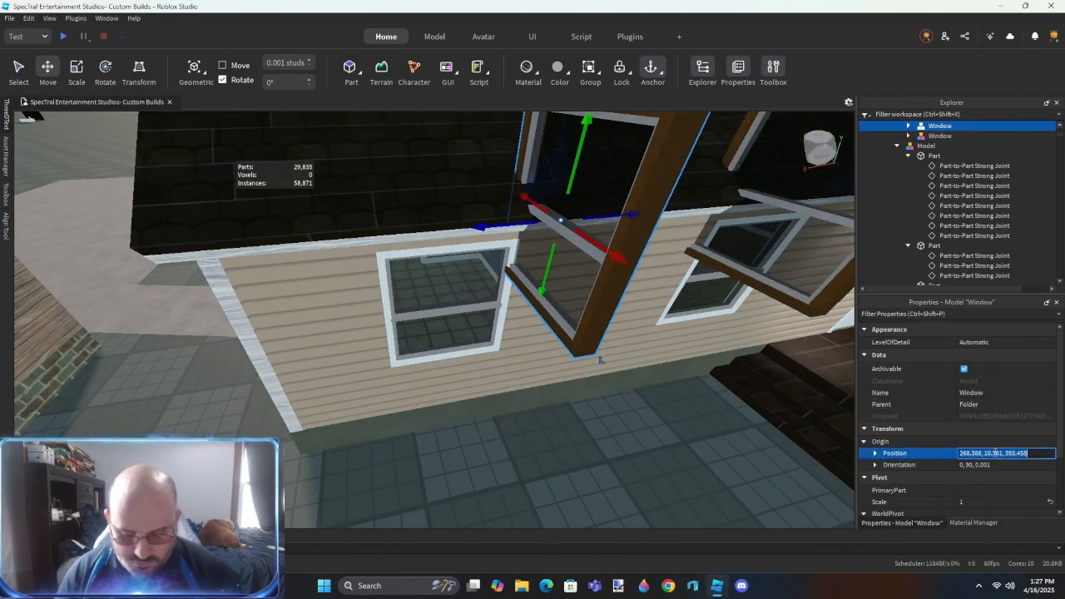
text(270.526, 6.889, 395.43)
key(Return)
key(ctrl+r)
right_drag(640, 395, 637, 394)
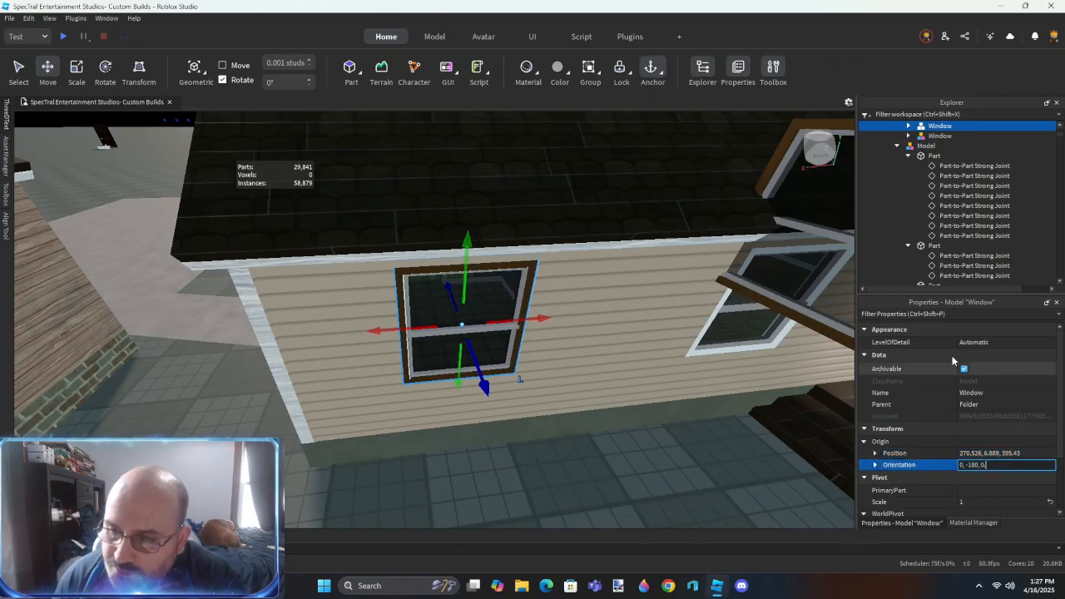
key(Return)
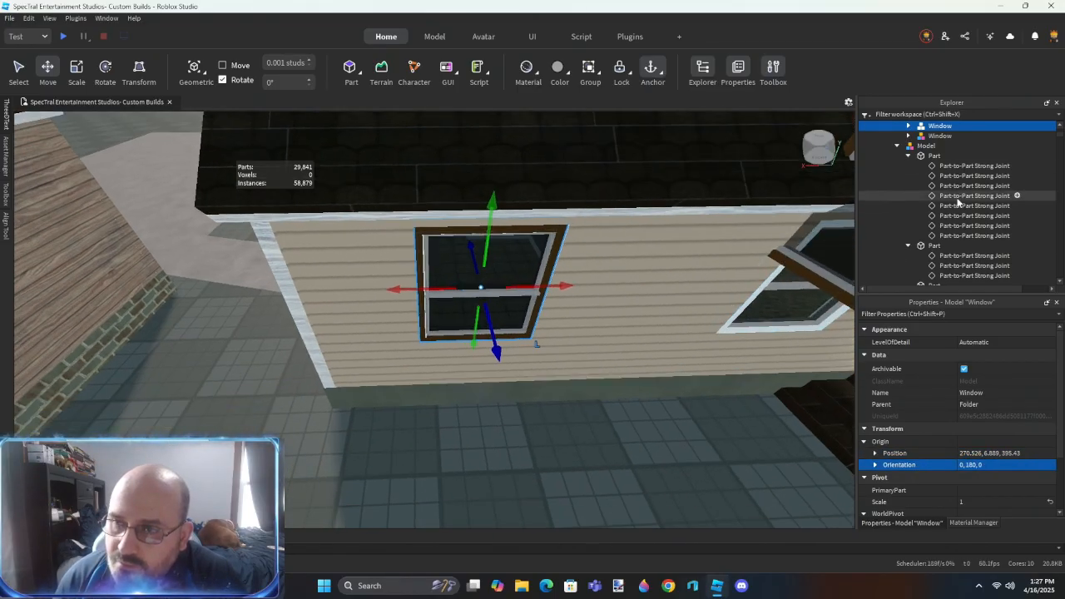
- Find and delete the old white-framed window model overlapping the new end window
scroll(958, 200, up, 2)
click(897, 203)
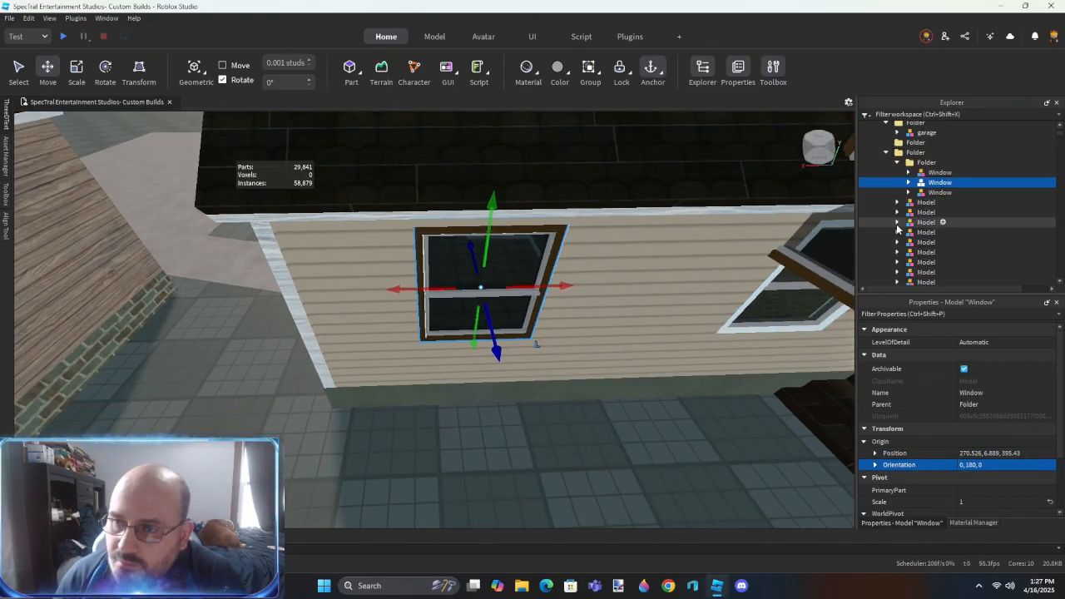
click(923, 203)
key(Down)
key(Down)
key(Down)
scroll(928, 236, down, 2)
click(926, 253)
key(Up)
key(Up)
key(Up)
key(Up)
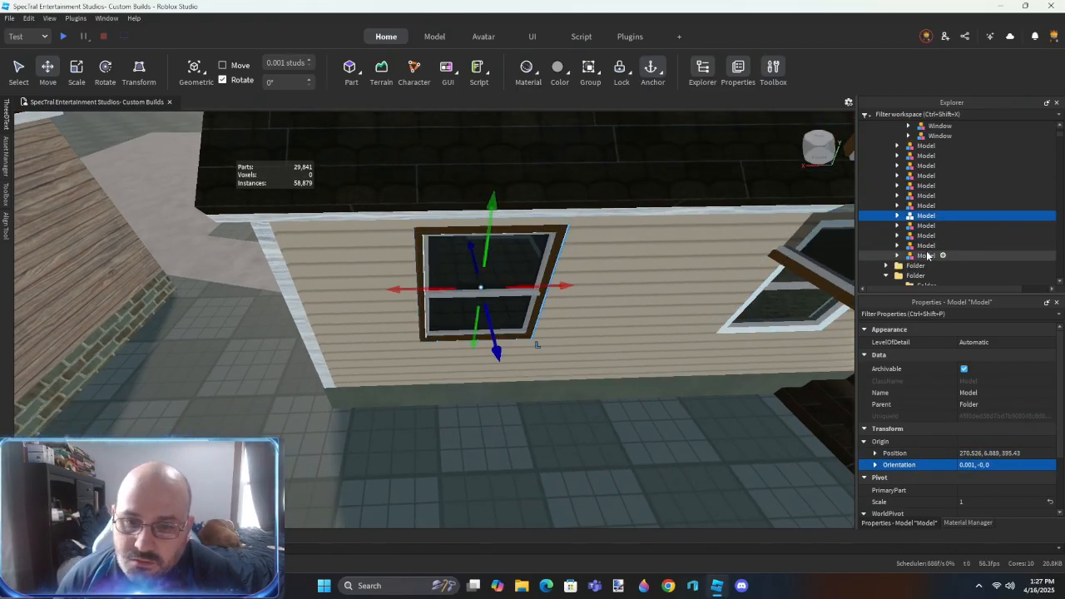
key(Delete)
- Duplicate the new end window and move the copy over the second window, next to the double doors
right_drag(585, 391, 585, 391)
key(d)
click(353, 290)
key(ctrl+d)
drag(353, 290, 476, 323)
scroll(502, 287, up, 3)
scroll(475, 323, down, 3)
- Find and delete the old window model behind the new second window on the low-roofed wall section
click(922, 160)
key(Down)
key(Down)
key(Down)
key(Down)
key(Down)
key(Down)
key(Down)
key(Delete)
key(d)
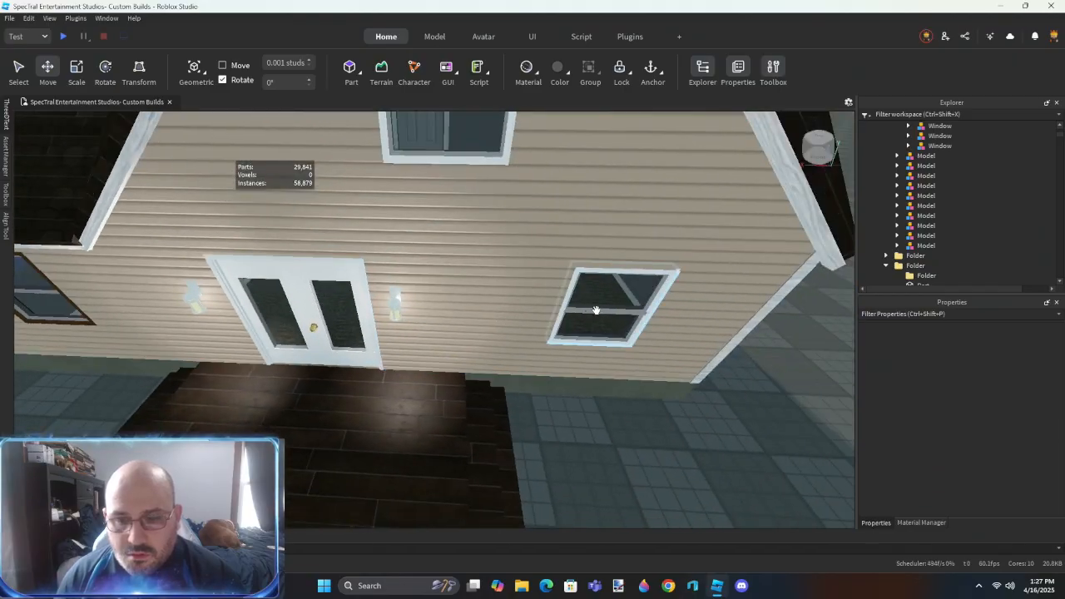
- Duplicate the new window beside the double doors and move the copy over the old window on the doors' other side
click(596, 311)
text(0)
key(Return)
right_drag(593, 406, 605, 441)
click(927, 248)
text(d)
click(108, 233)
key(ctrl+d)
drag(204, 244, 568, 325)
key(d)
- Find and delete the old window model behind the copy just placed beside the double doors
right_drag(394, 369, 396, 367)
key(w)
drag(450, 318, 448, 320)
key(s)
click(925, 254)
key(Delete)
- Duplicate the new window again and raise the copy toward the gable window above the double doors
right_drag(539, 398, 537, 398)
key(s)
key(ctrl+d)
drag(475, 347, 399, 350)
key(w)
drag(490, 281, 482, 210)
key(w)
right_drag(451, 404, 495, 418)
key(w)
- Fit the raised copy over the gable window opening and delete the old gable window model
key(s)
key(w)
key(w)
key(w)
key(s)
key(s)
key(w)
drag(528, 411, 528, 304)
right_drag(571, 341, 570, 341)
drag(602, 320, 552, 319)
click(926, 185)
key(Delete)
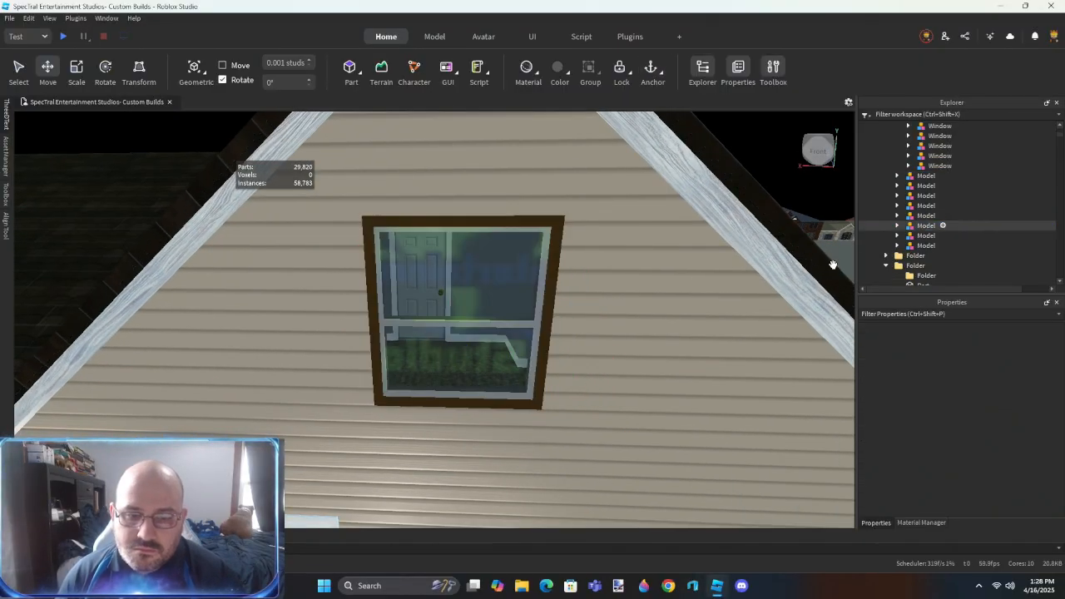
- Duplicate the spare Window model standing in the yard and move the copy in front of the double window near the porch steps
scroll(502, 447, down, 6)
scroll(540, 420, down, 3)
drag(299, 301, 587, 308)
key(d)
click(549, 444)
key(a)
right_drag(534, 427, 532, 422)
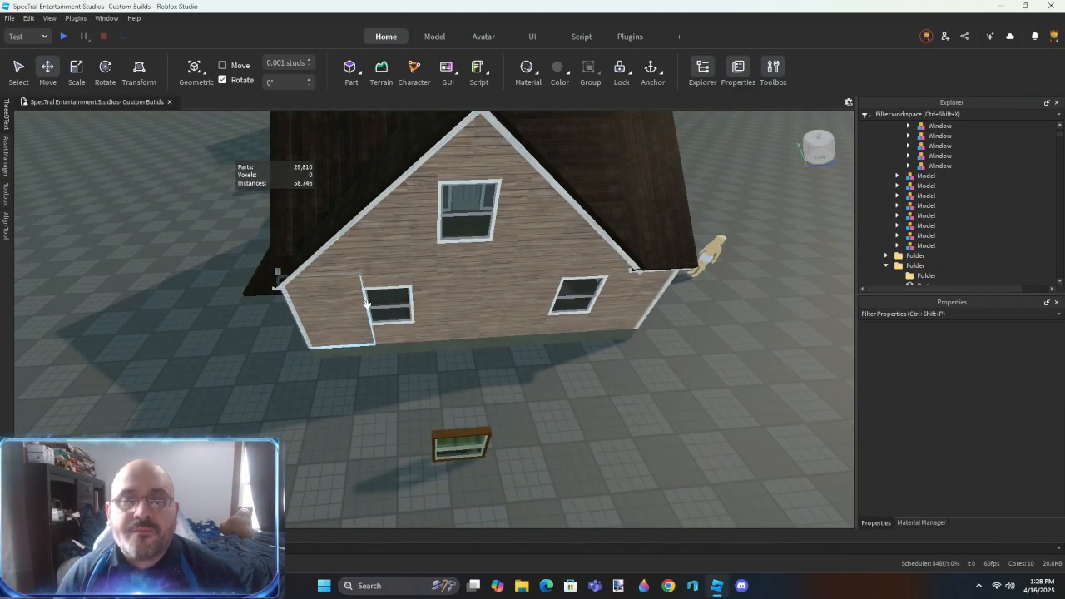
key(d)
right_drag(492, 350, 492, 349)
click(400, 413)
key(ctrl+d)
drag(466, 416, 756, 451)
key(d)
drag(678, 453, 586, 276)
key(d)
- Copy the old double window half's position 234.696, 6.888, 429.58 and apply it to the new Window copy
right_drag(595, 427, 542, 417)
key(w)
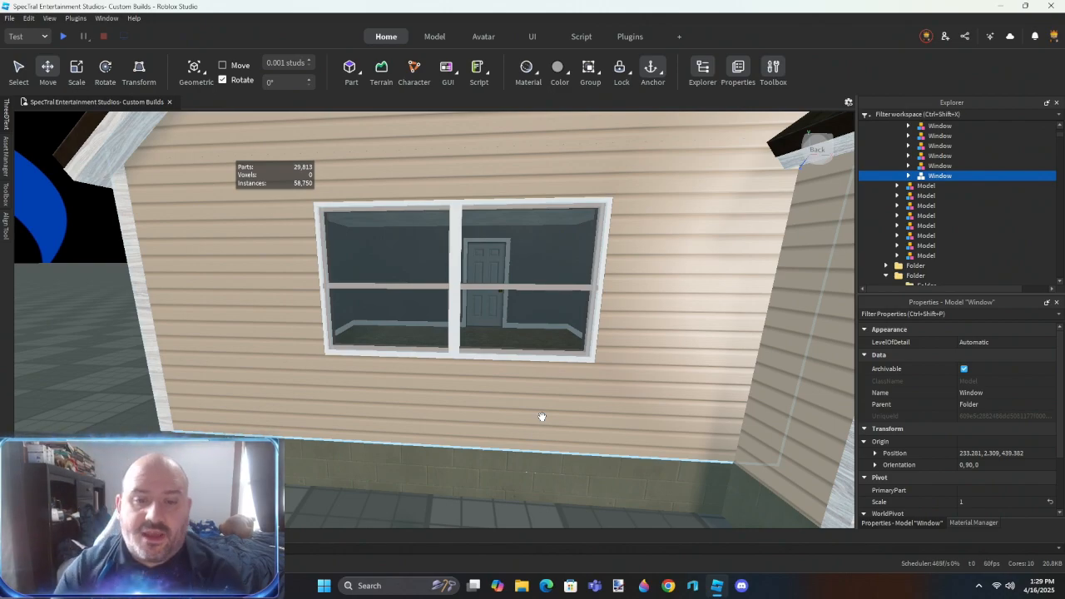
click(505, 355)
right_drag(506, 354, 506, 354)
key(s)
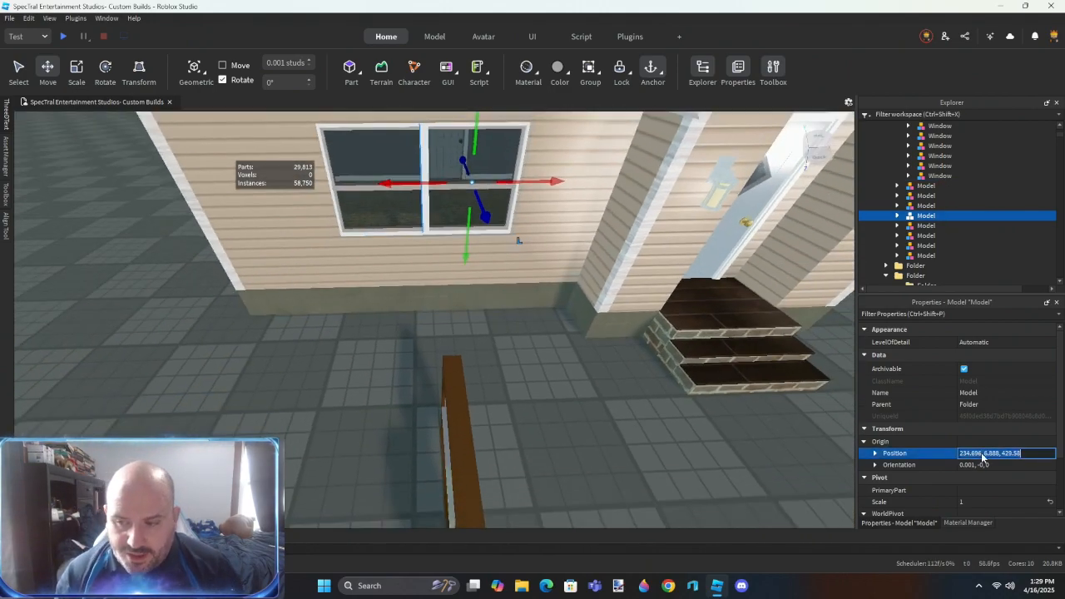
click(468, 417)
click(964, 454)
text(234.696, 6.888, 429.58)
key(Return)
- Rotate the new Window copy to orientation 0, 0, 0 so it sits flush in the wall
right_drag(459, 386, 459, 386)
key(ctrl+r)
key(w)
key(ctrl+r)
key(ctrl+r)
- Delete the first half of the old white-framed double window from the wall
click(719, 312)
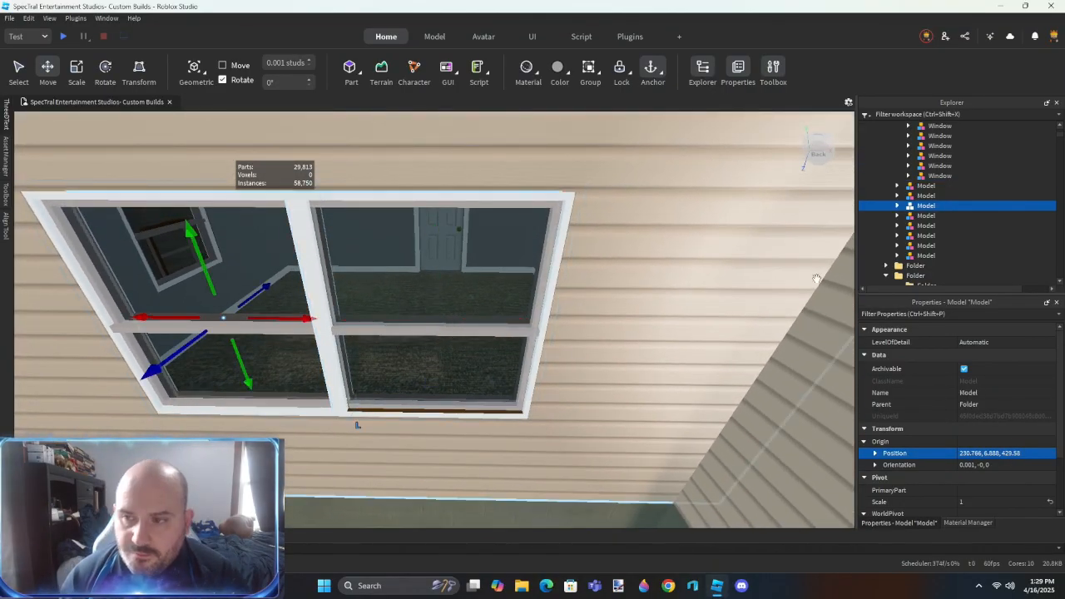
click(922, 187)
key(Down)
key(Down)
key(Down)
key(Delete)
- Delete the remaining half of the old double window behind the new Window model
click(504, 340)
key(w)
right_drag(516, 350, 516, 350)
drag(486, 355, 472, 360)
key(a)
right_drag(473, 360, 472, 360)
click(514, 413)
key(Delete)
- Duplicate the new Window and slide the copy sideways to fill the empty half of the double opening
click(525, 352)
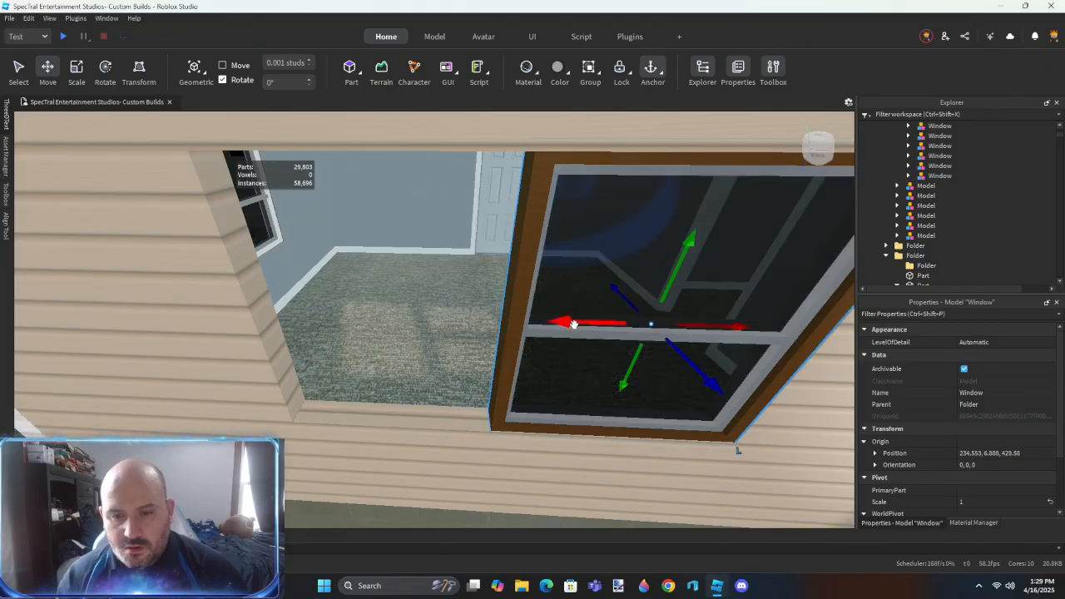
key(ctrl+d)
drag(572, 323, 353, 323)
right_drag(452, 399, 475, 401)
key(s)
key(w)
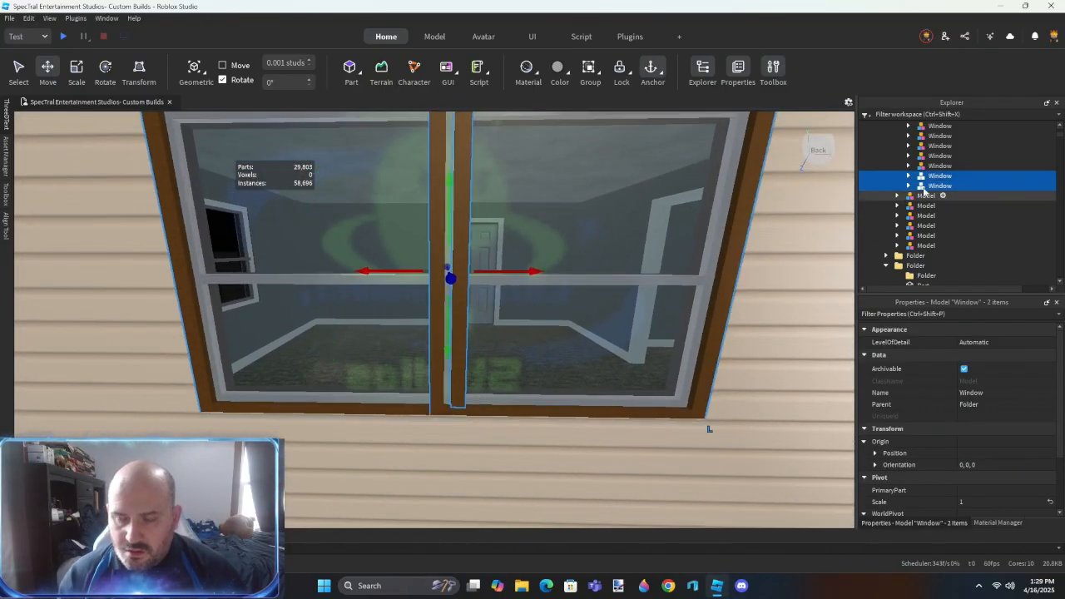
- Merge the two half-window models into a single Window model and ungroup the nested one
click(909, 176)
ctrl+drag(942, 185, 945, 178)
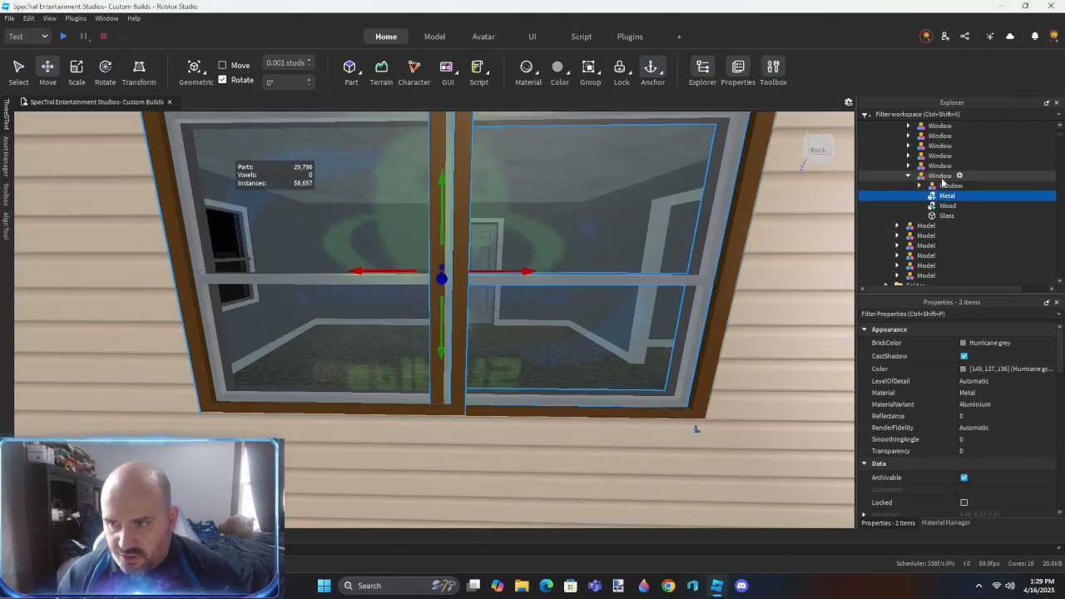
key(ctrl+u)
- Union the double window's two aluminium frames and its two wood frames, naming the results Metal and Wood
click(946, 195)
ctrl+click(944, 188)
right_drag(600, 273, 601, 272)
key(s)
key(w)
key(a)
key(s)
key(d)
key(w)
key(s)
key(w)
key(f)
click(948, 196)
ctrl+click(947, 206)
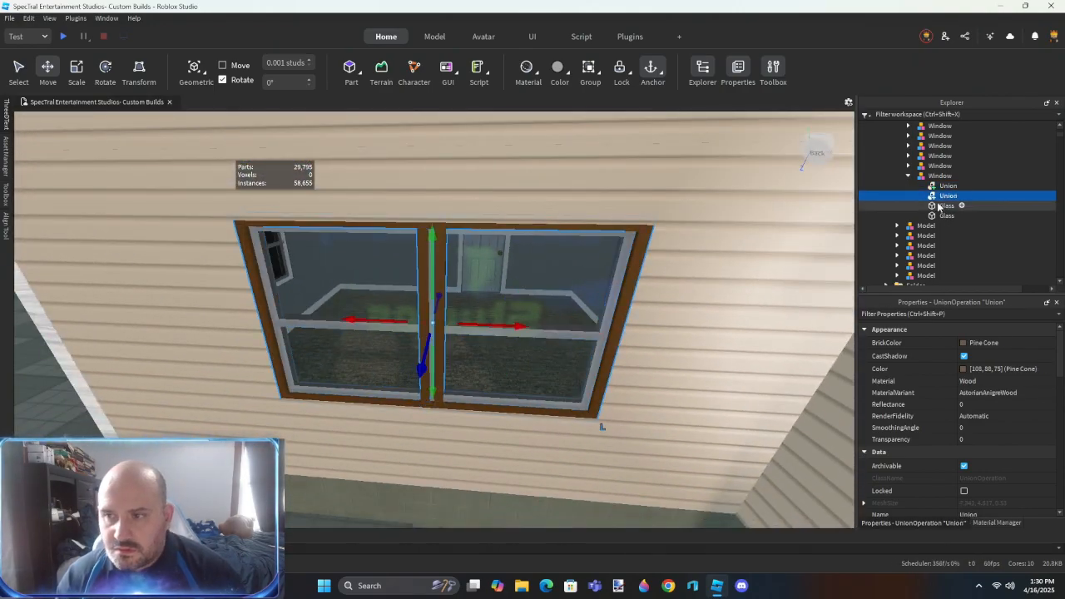
click(948, 185)
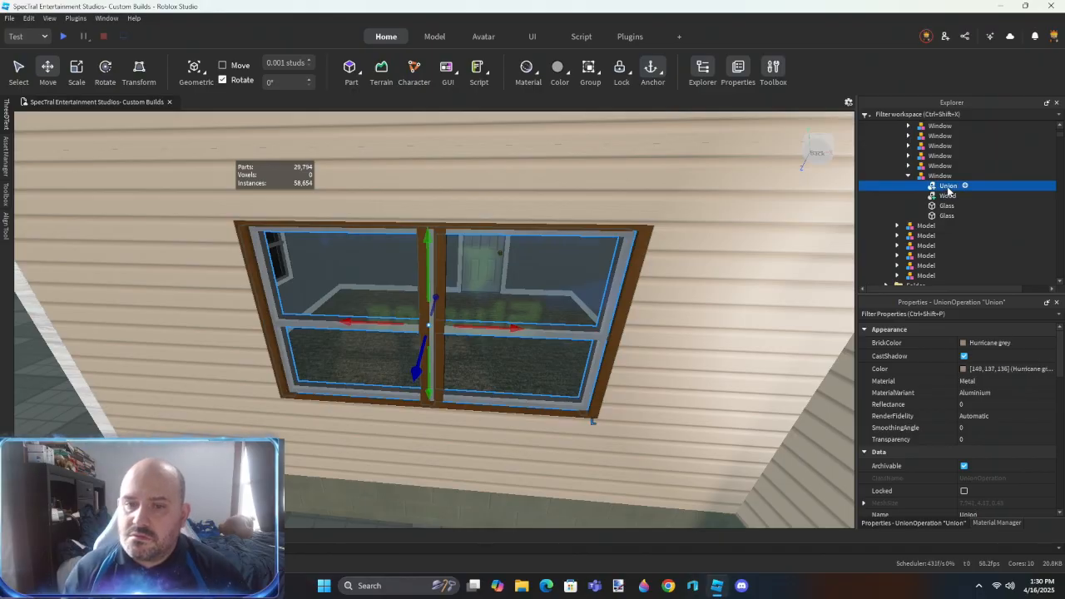
- Stretch one Glass pane across both halves of the double window and delete the other Glass pane
click(946, 206)
key(ctrl+3)
right_drag(530, 281, 530, 281)
key(w)
drag(530, 297, 310, 294)
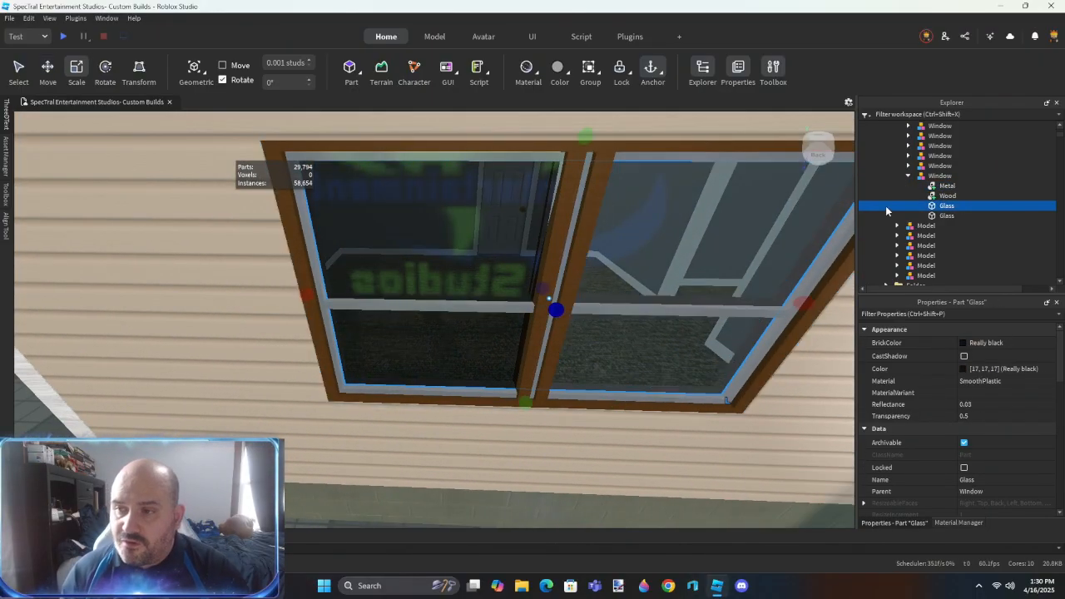
key(Delete)
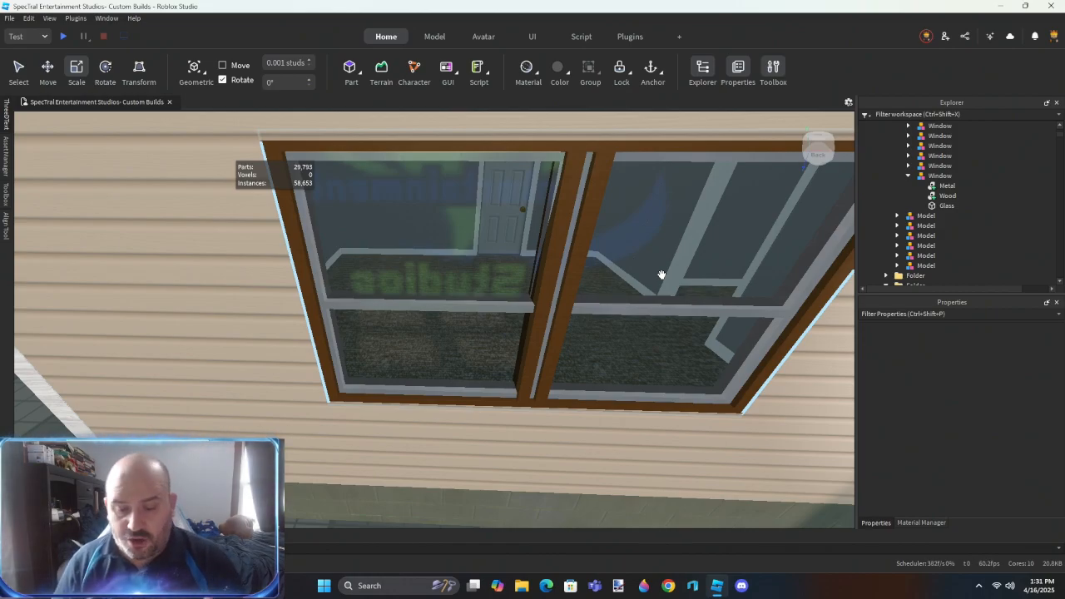
- Check the gap in the double window's centre post and separate the Wood union back into its two frames
scroll(547, 345, up, 4)
right_drag(547, 344, 547, 344)
scroll(548, 344, down, 3)
alt+click(485, 369)
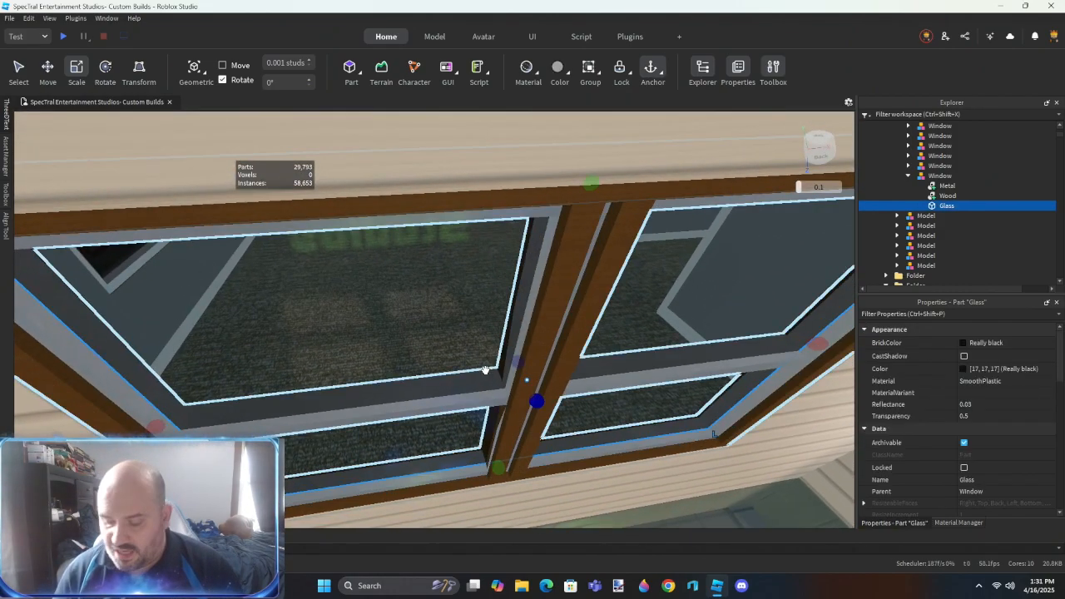
scroll(554, 445, up, 3)
drag(541, 421, 539, 417)
right_drag(519, 421, 524, 408)
scroll(517, 419, down, 3)
click(944, 197)
click(485, 463)
right_drag(484, 464, 484, 463)
scroll(484, 463, up, 3)
click(462, 385)
drag(431, 327, 445, 321)
right_drag(461, 330, 461, 331)
click(488, 336)
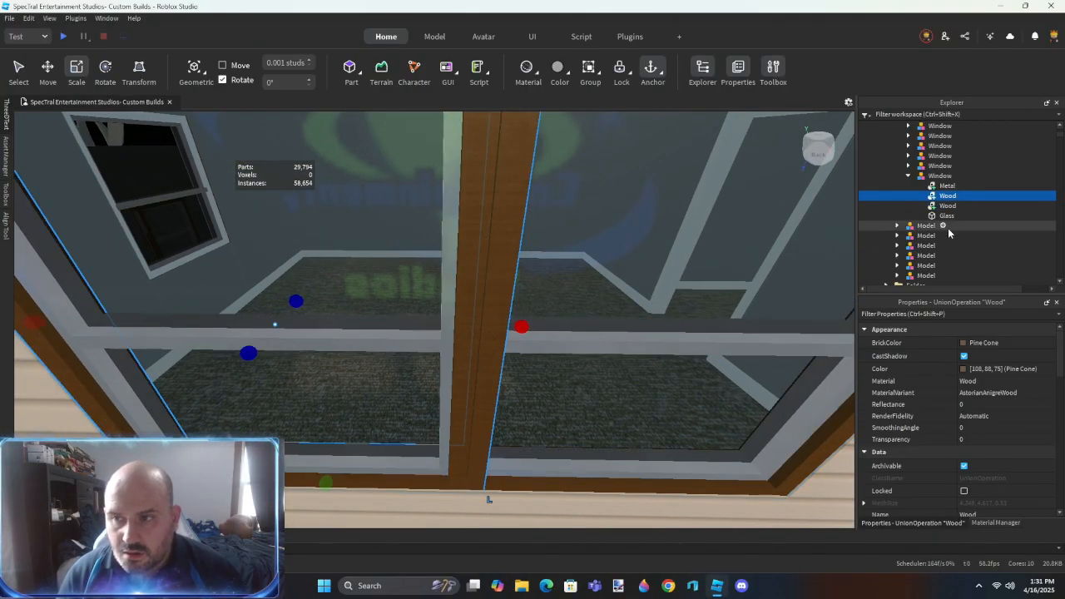
- Resize the Wood frame at the centre post so both halves meet as one even mullion
click(951, 207)
click(944, 198)
drag(521, 328, 497, 327)
right_drag(523, 323, 524, 323)
key(w)
drag(507, 319, 480, 318)
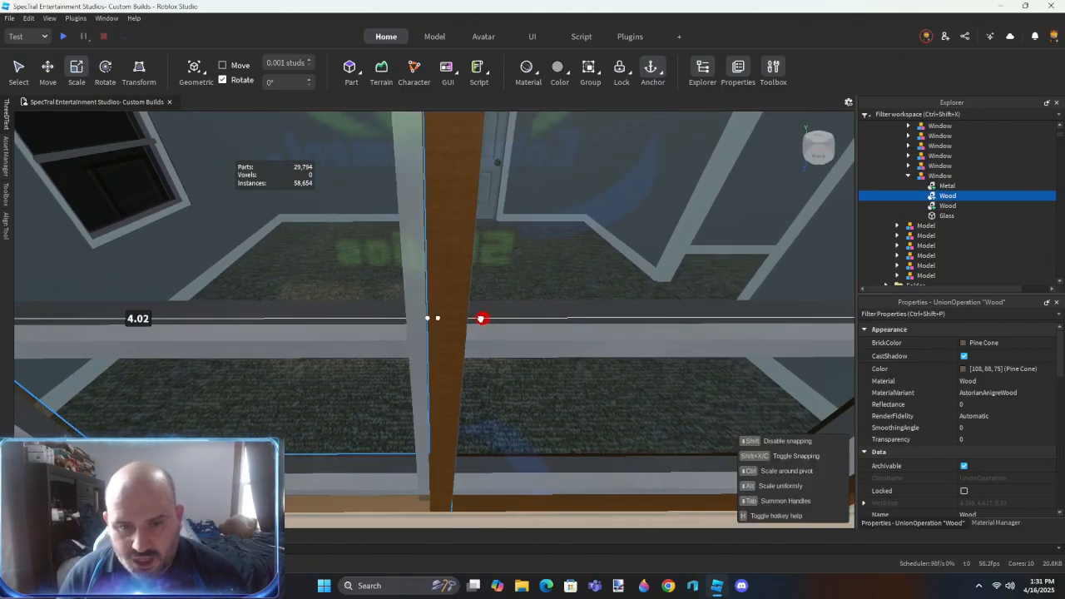
drag(399, 317, 394, 318)
right_drag(407, 326, 470, 360)
drag(401, 317, 397, 319)
- Union the two wood frames of the double window again and rename the result Wood
click(948, 197)
drag(481, 307, 478, 308)
scroll(478, 308, down, 4)
ctrl+click(952, 206)
key(ctrl+shift+g)
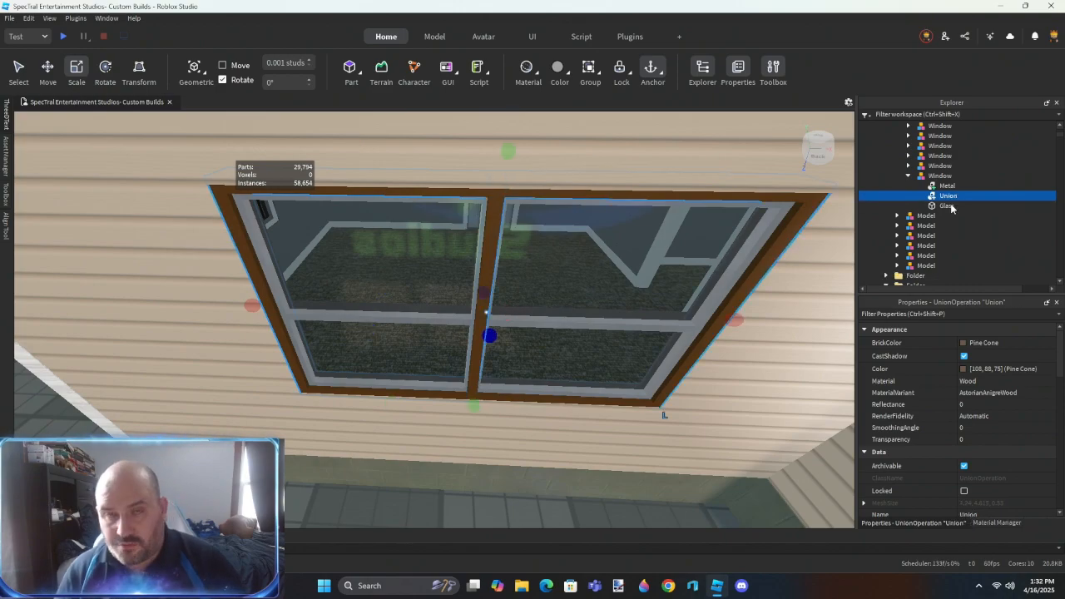
double_click(942, 199)
text(Wood)
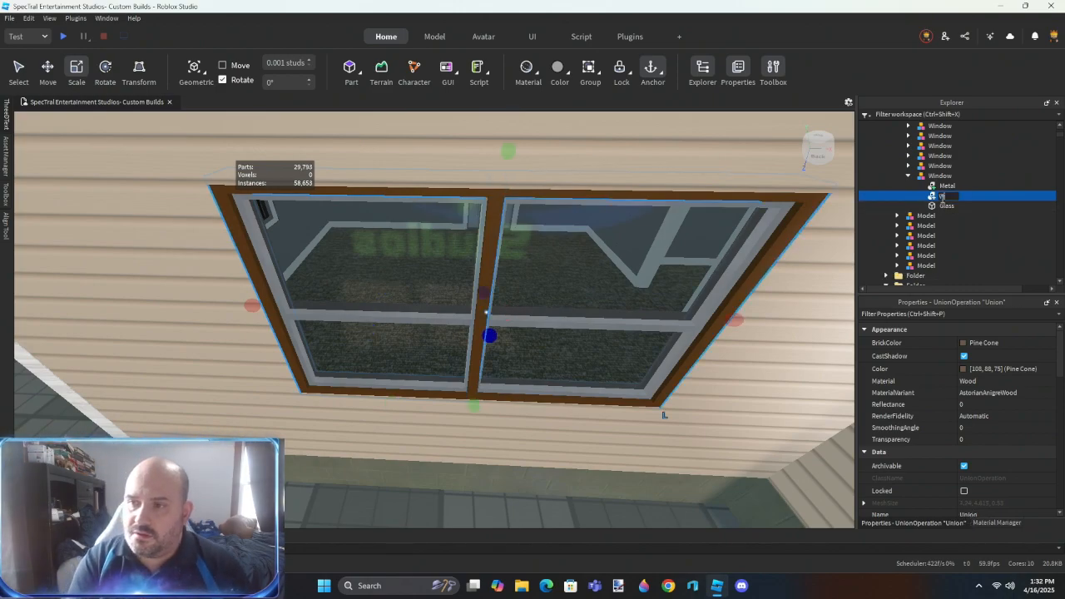
key(Return)
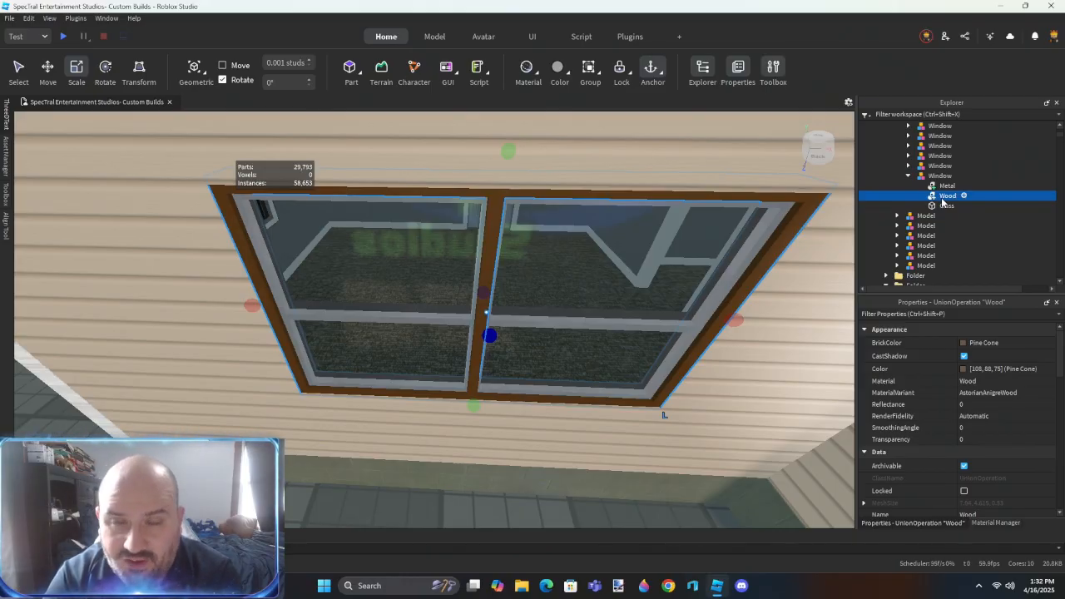
- Select the spare Window model in the yard and inspect it next to the wood-sided end wall
right_drag(638, 405, 637, 405)
key(s)
click(563, 452)
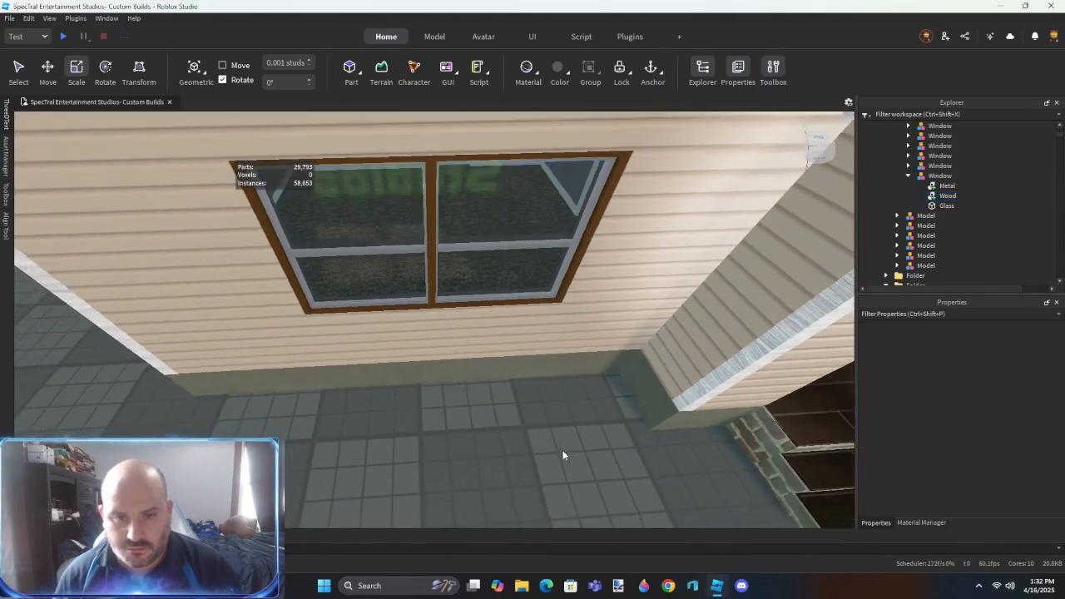
right_drag(473, 294, 474, 295)
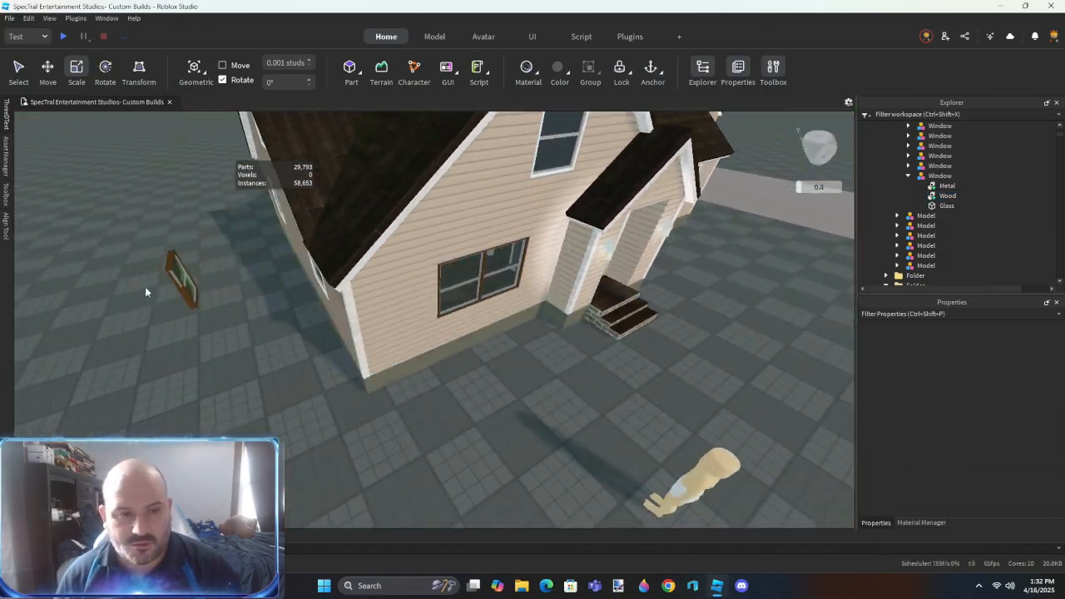
click(175, 283)
key(f)
right_drag(382, 376, 382, 376)
alt+click(514, 352)
drag(574, 344, 570, 343)
right_drag(568, 375, 569, 376)
click(527, 372)
right_drag(462, 355, 462, 356)
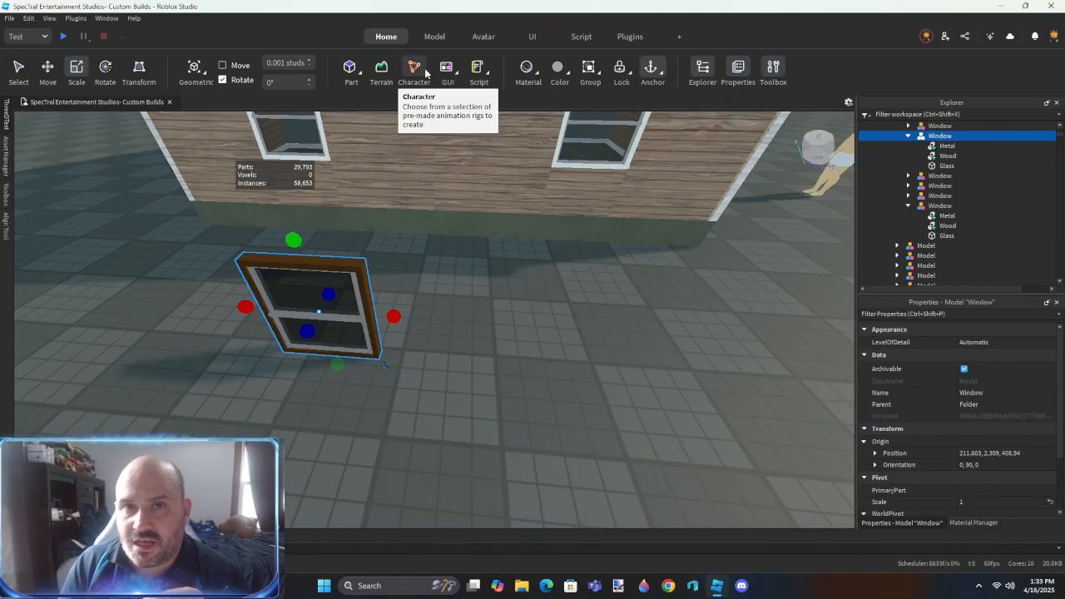
- Duplicate the spare Window model and place the copy upright against the front gable wall, just below the upper window
click(490, 392)
right_drag(490, 392, 483, 383)
drag(354, 361, 454, 385)
key(ctrl+d)
right_drag(454, 385, 470, 378)
key(w)
scroll(533, 342, down, 5)
drag(528, 345, 480, 304)
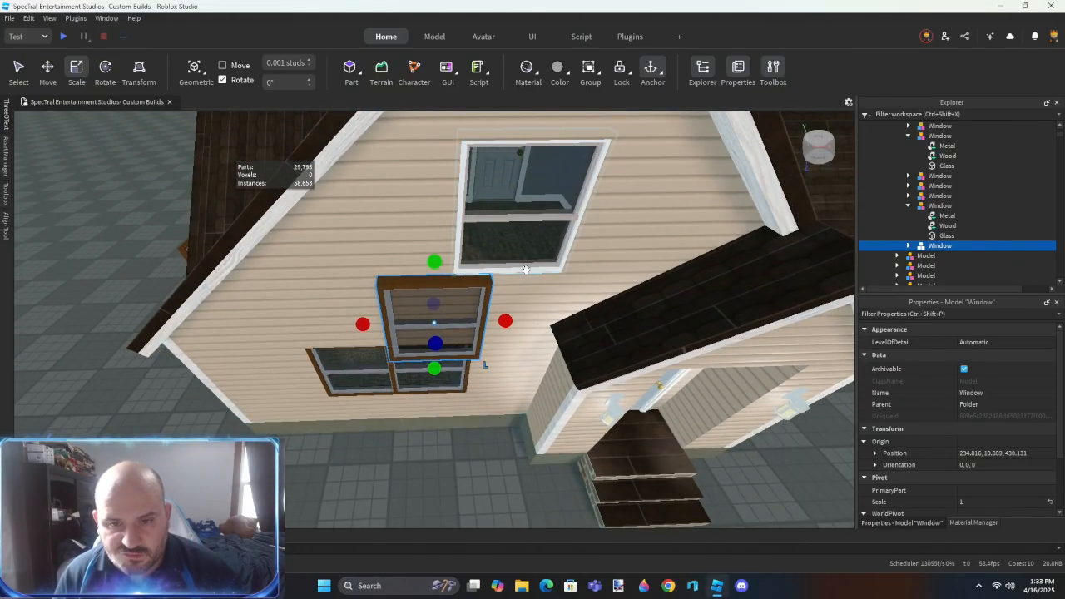
- Set the new window to the old upper gable window's position, 237.646, 15.448, 429.58, and delete the old white-framed model
click(926, 255)
click(998, 453)
click(433, 354)
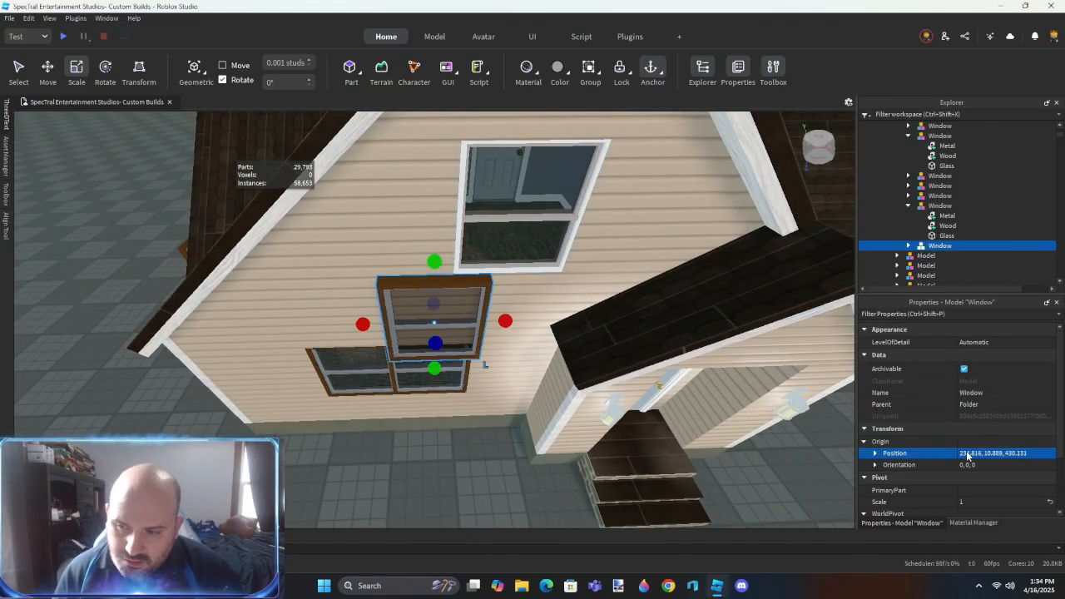
click(968, 455)
text(237.646, 15.448, 429.58)
key(Return)
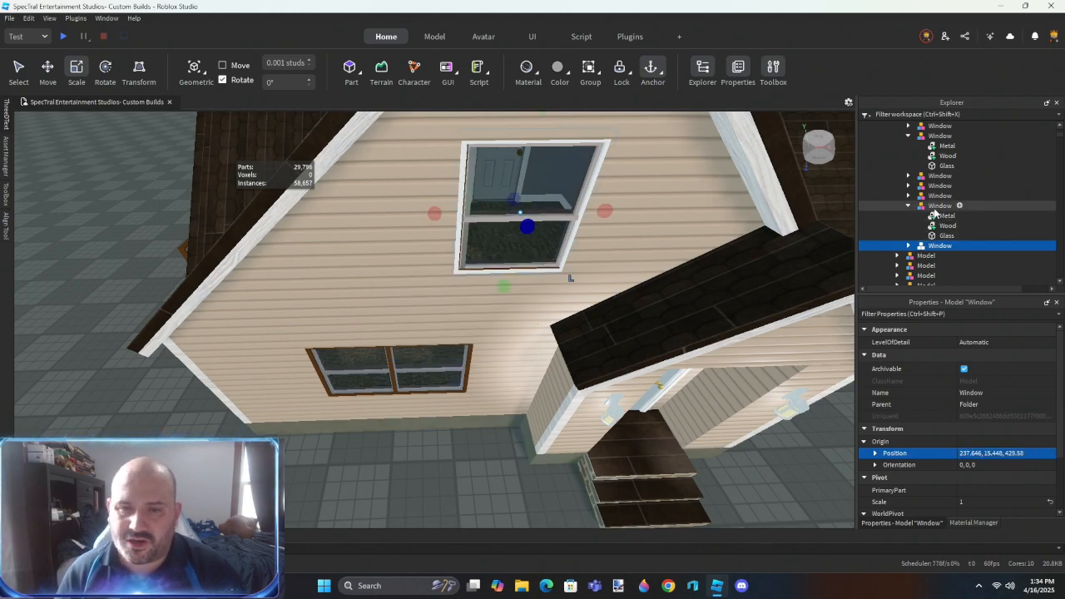
click(923, 256)
key(Delete)
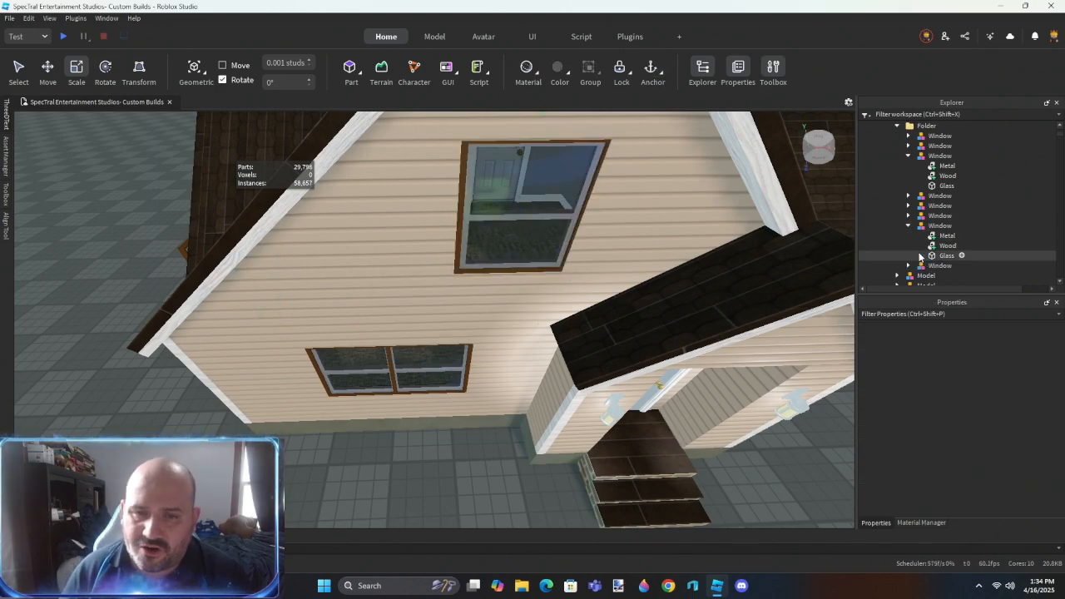
- Examine the new gable window from outside and check the upstairs room and walls from inside the house
right_drag(588, 265, 583, 266)
key(w)
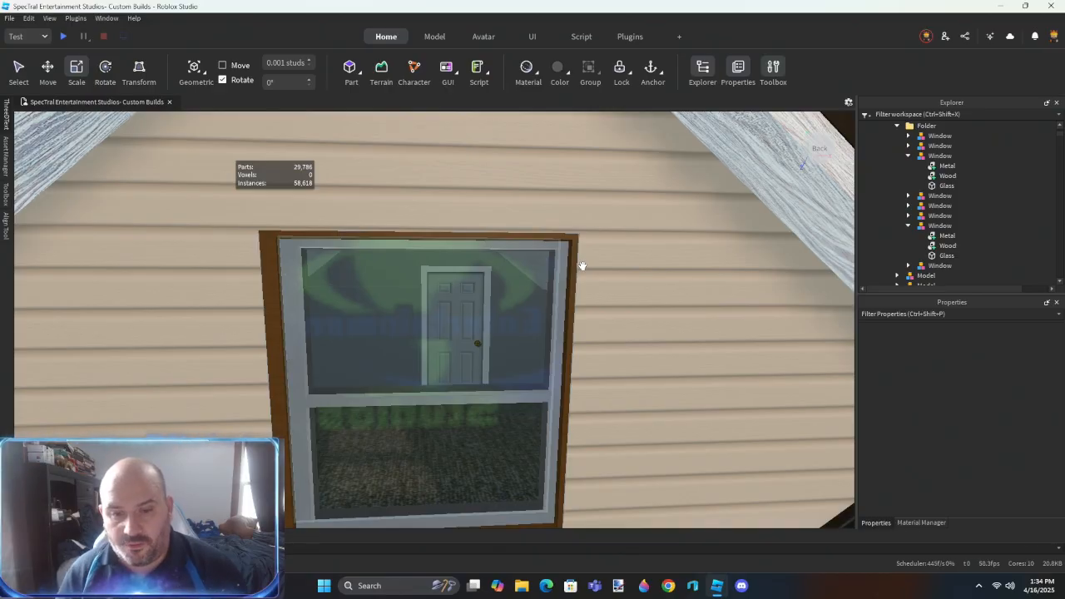
scroll(574, 275, down, 5)
right_drag(551, 288, 570, 283)
click(239, 261)
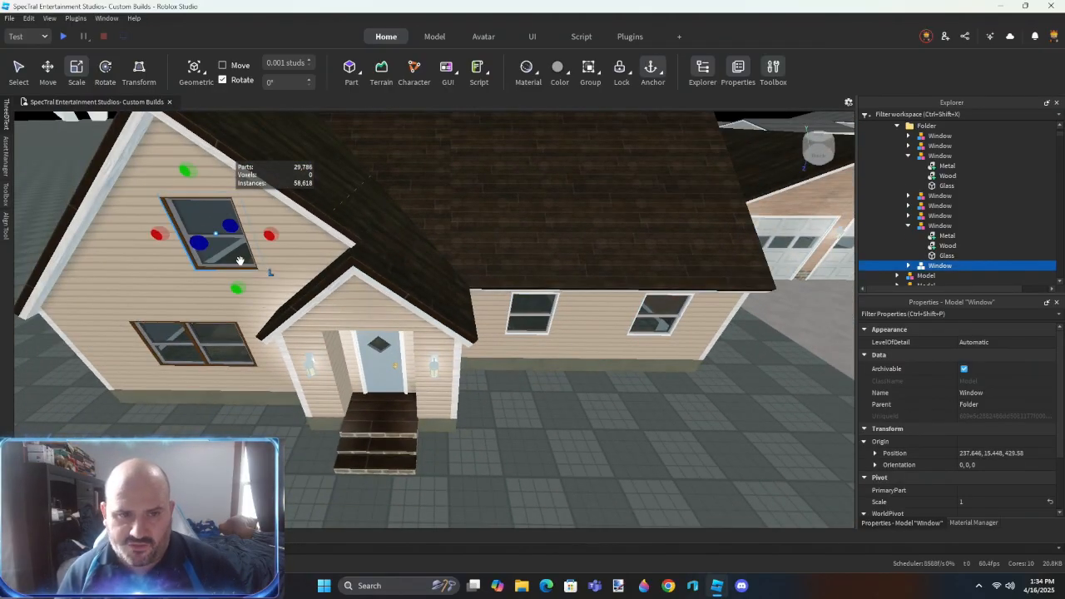
key(ctrl+2)
scroll(376, 353, up, 8)
right_drag(376, 353, 367, 353)
key(w)
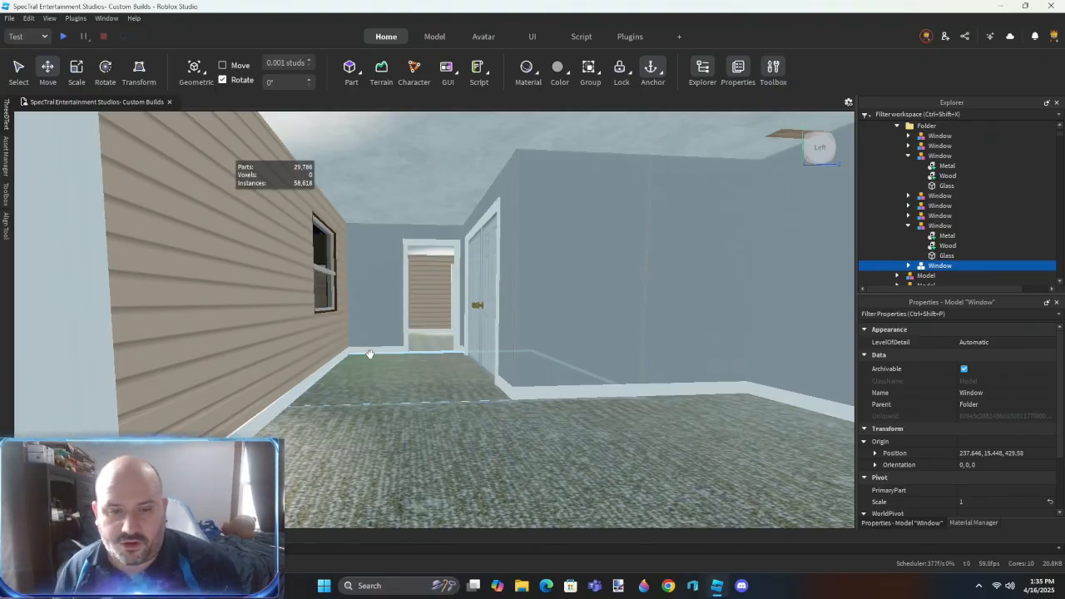
right_drag(398, 388, 441, 406)
key(s)
key(s)
- Select the wood siding parts across the end wall, up to the gable peak, and group them into a folder
click(337, 342)
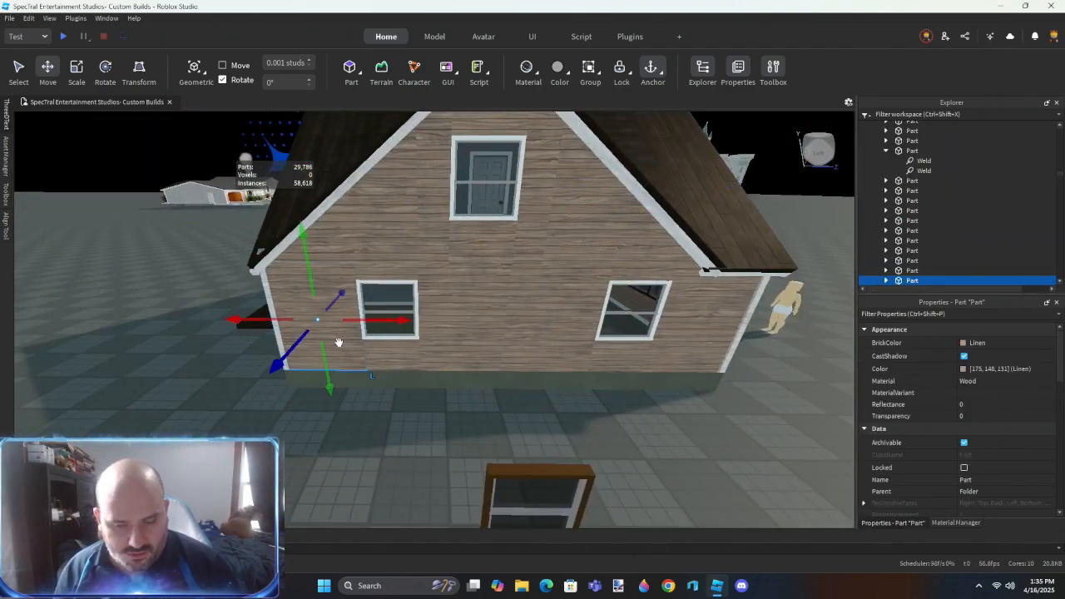
ctrl+click(391, 354)
ctrl+click(381, 276)
ctrl+click(390, 242)
ctrl+click(434, 239)
ctrl+click(479, 238)
ctrl+click(534, 237)
ctrl+click(587, 236)
ctrl+click(578, 285)
ctrl+click(648, 273)
ctrl+click(685, 323)
ctrl+click(630, 354)
ctrl+click(464, 357)
right_drag(464, 357, 463, 357)
ctrl+click(477, 200)
ctrl+click(476, 177)
ctrl+click(491, 172)
key(ctrl+alt+g)
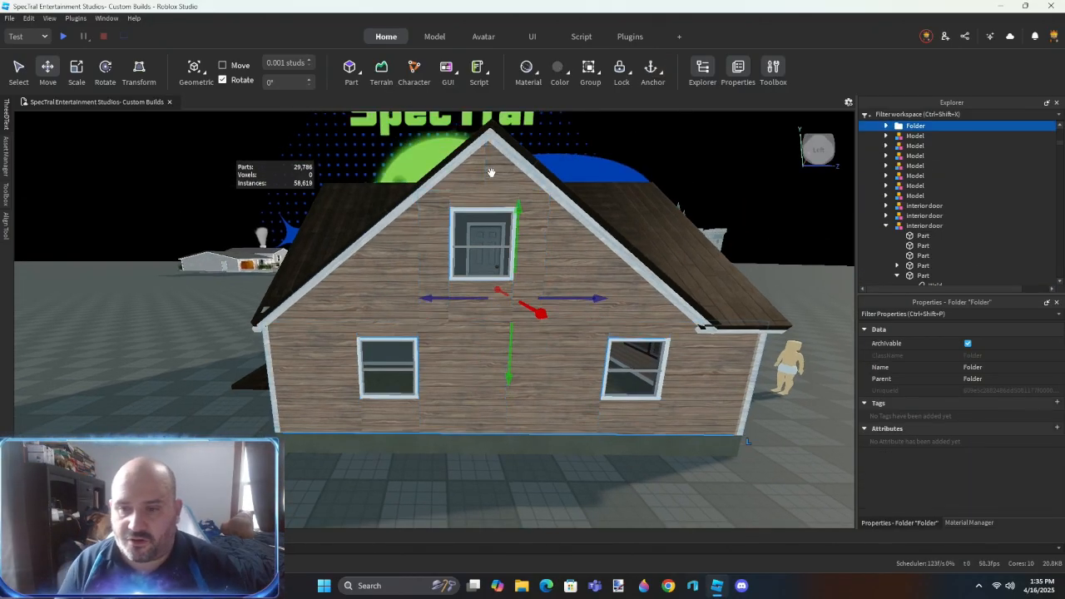
- Examine the roof slopes, their valley and the corner trim where the sided wall meets the wood end wall
right_drag(274, 206, 428, 366)
scroll(456, 356, up, 6)
right_drag(521, 347, 486, 355)
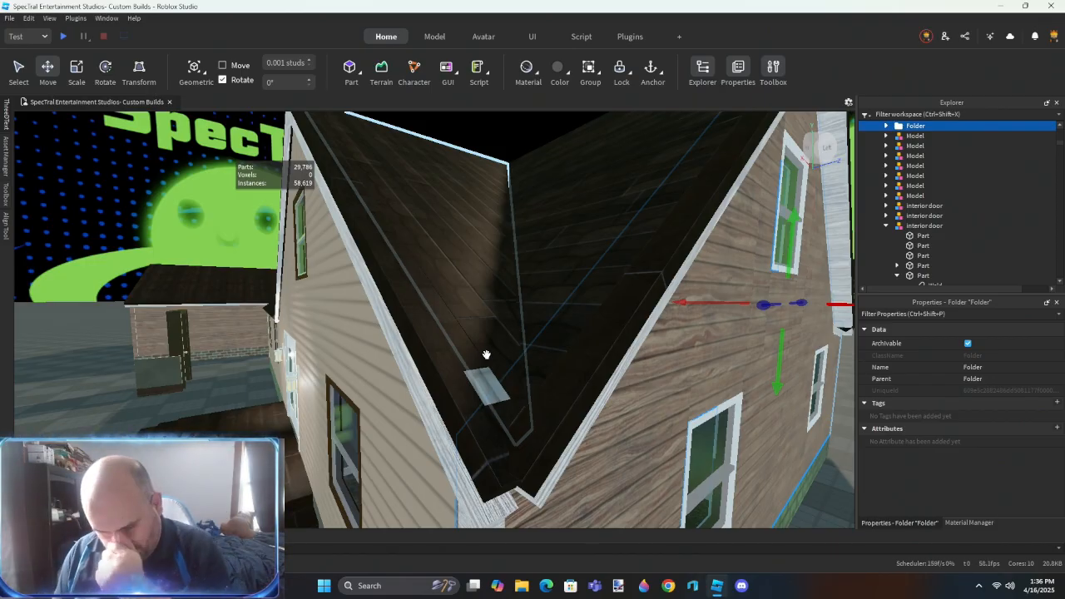
click(485, 389)
right_drag(486, 391, 482, 396)
scroll(537, 305, down, 5)
right_drag(537, 304, 537, 313)
click(537, 303)
scroll(539, 317, up, 5)
click(361, 326)
right_drag(362, 325, 366, 323)
click(500, 218)
right_drag(501, 219, 502, 223)
click(580, 427)
right_drag(579, 428, 579, 428)
scroll(579, 427, up, 3)
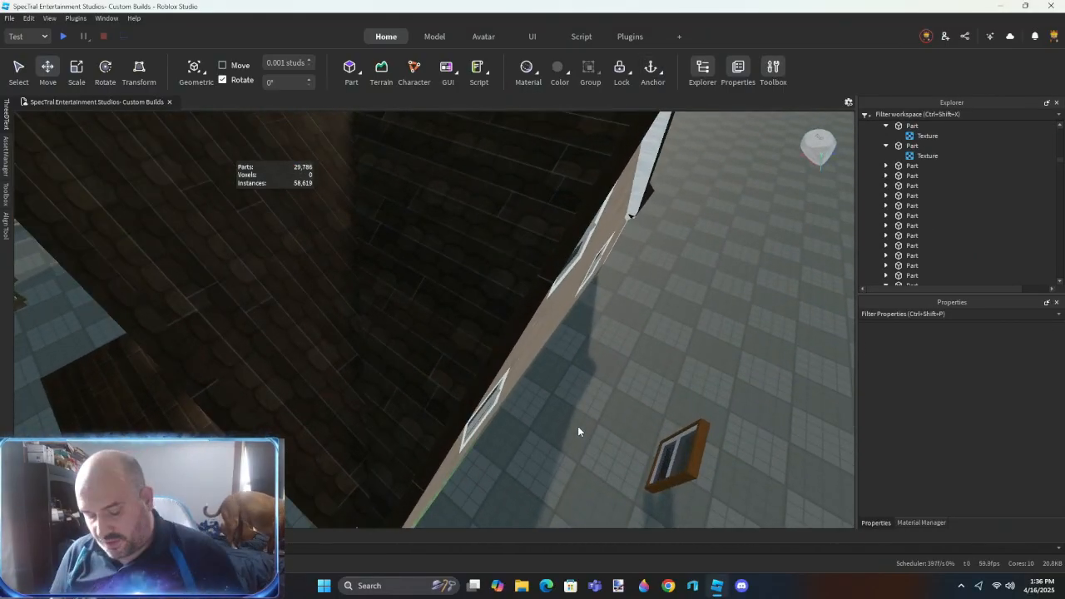
right_drag(617, 412, 614, 411)
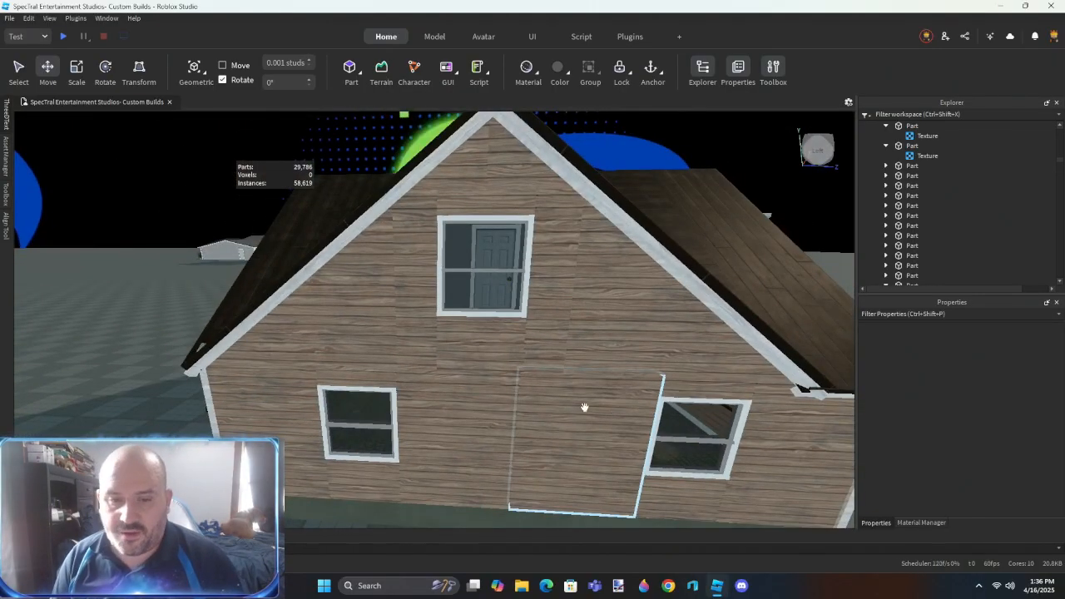
- Delete the wood siding parts beside and above the upper window of the end wall, keeping the panel beneath it
click(408, 354)
key(Delete)
click(359, 347)
key(Delete)
click(675, 318)
key(Delete)
click(574, 267)
key(Delete)
click(543, 189)
key(Delete)
click(516, 151)
key(Delete)
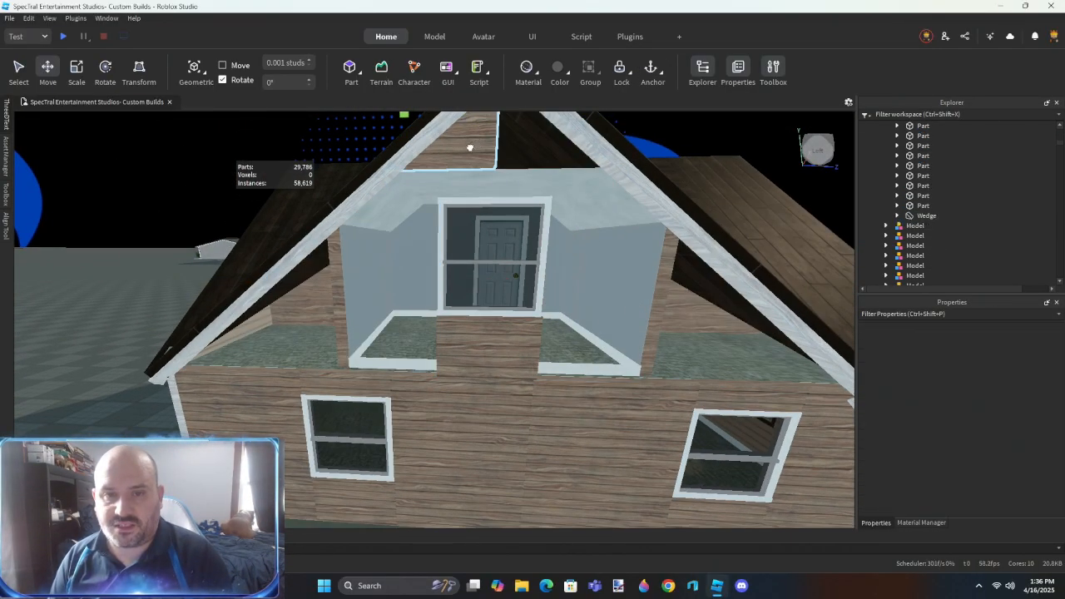
click(471, 147)
key(Delete)
right_drag(524, 358, 544, 364)
key(a)
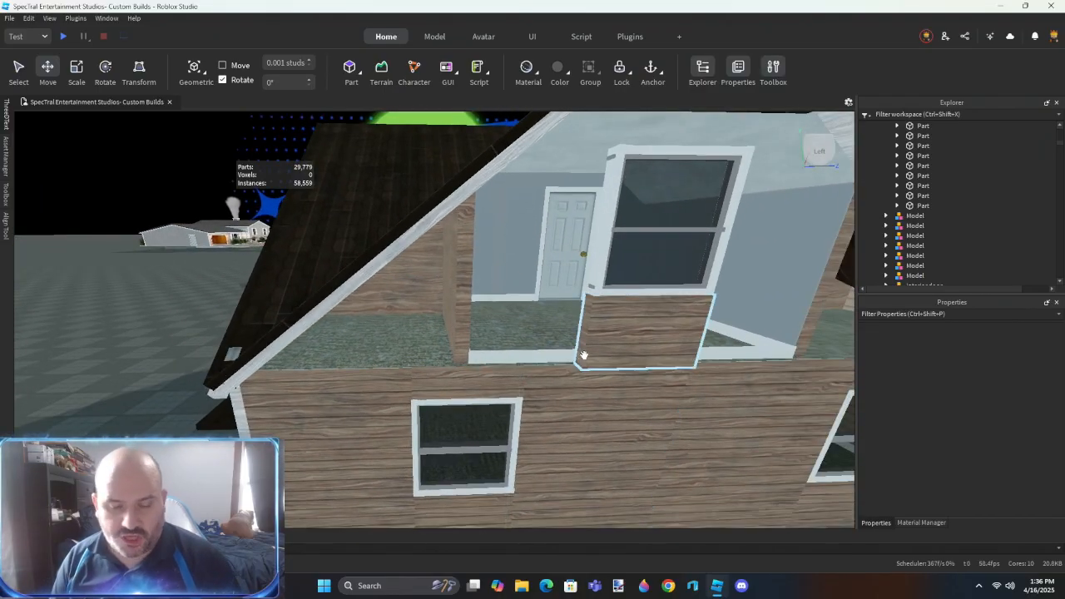
click(645, 308)
key(s)
right_drag(647, 308, 643, 371)
click(688, 372)
- Place a copy of the spare yard window at the end wall's right lower window position and delete the old window model
click(444, 399)
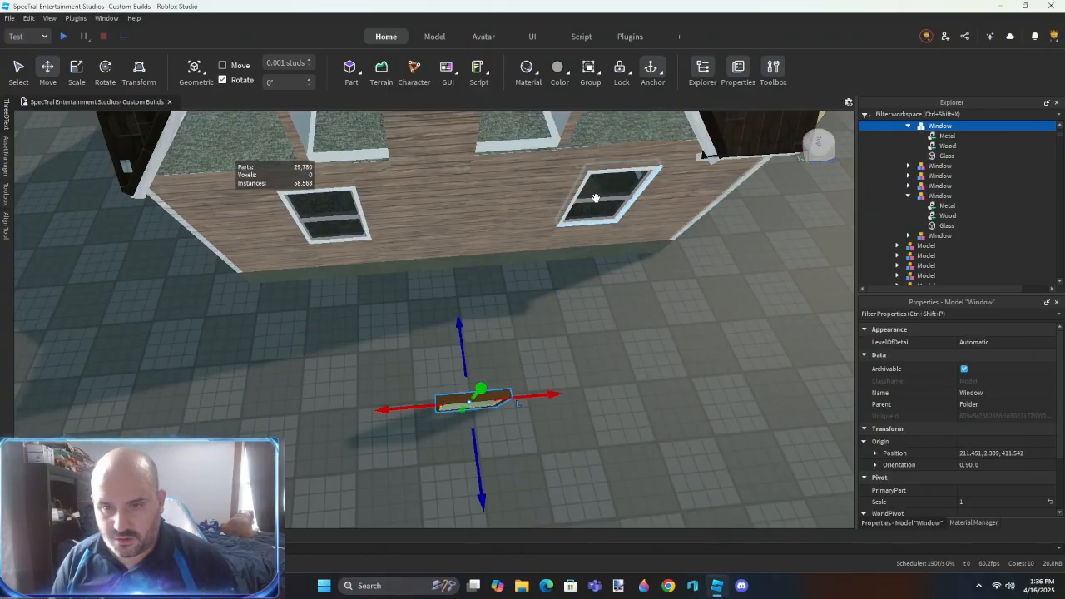
click(596, 202)
click(971, 453)
key(ctrl+c)
click(500, 401)
click(986, 453)
key(ctrl+v)
key(Return)
key(f)
key(w)
right_drag(602, 359, 569, 377)
key(s)
click(932, 254)
key(Delete)
- Duplicate the new end-wall window into the left lower opening at 222.946, 6.889, 403.814 and delete the old white-framed window
click(501, 354)
key(w)
right_drag(501, 354, 501, 355)
key(s)
key(ctrl+d)
key(a)
key(w)
drag(552, 295, 478, 291)
key(w)
right_drag(479, 291, 478, 292)
drag(656, 297, 643, 296)
right_drag(537, 354, 537, 354)
key(a)
scroll(536, 354, down, 5)
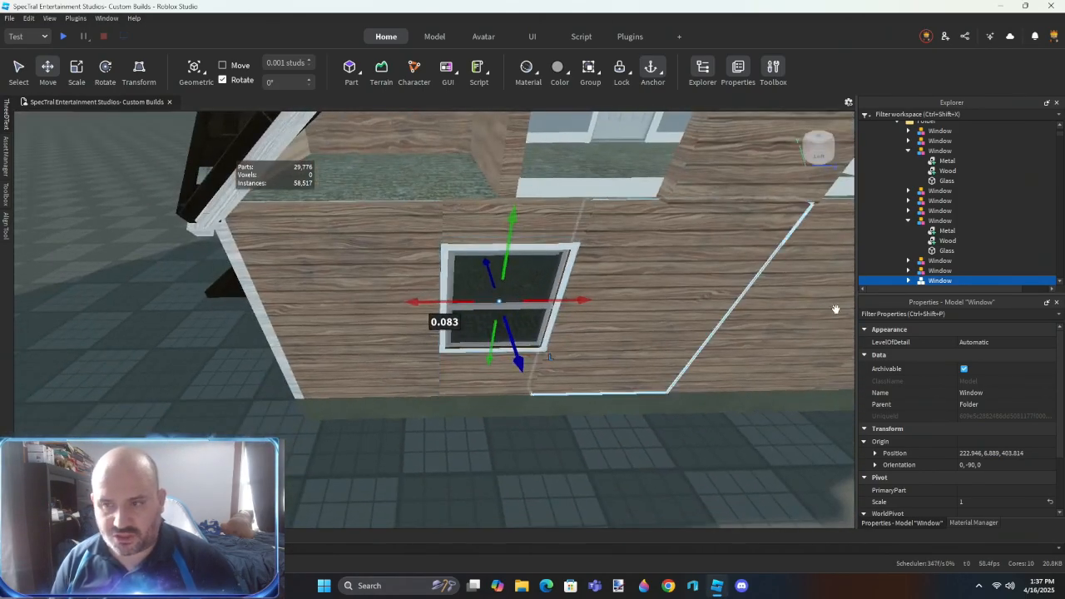
scroll(939, 236, down, 3)
click(922, 206)
key(Delete)
- Select the wood siding parts around and between the two lower end-wall windows and group them into one model
right_drag(520, 312, 546, 319)
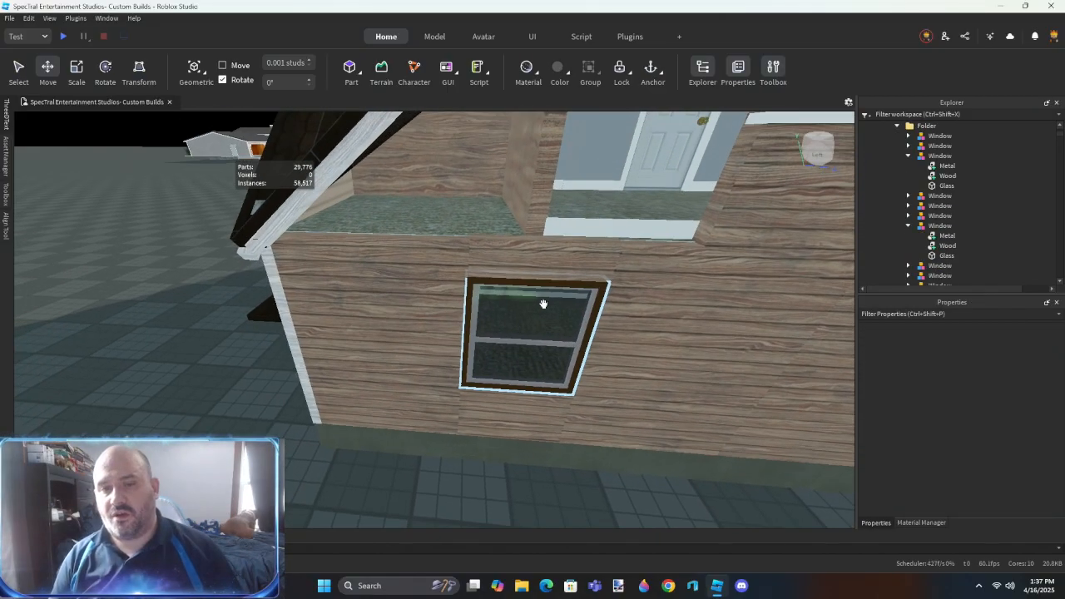
scroll(585, 300, down, 2)
key(d)
right_drag(483, 307, 487, 304)
scroll(487, 303, down, 3)
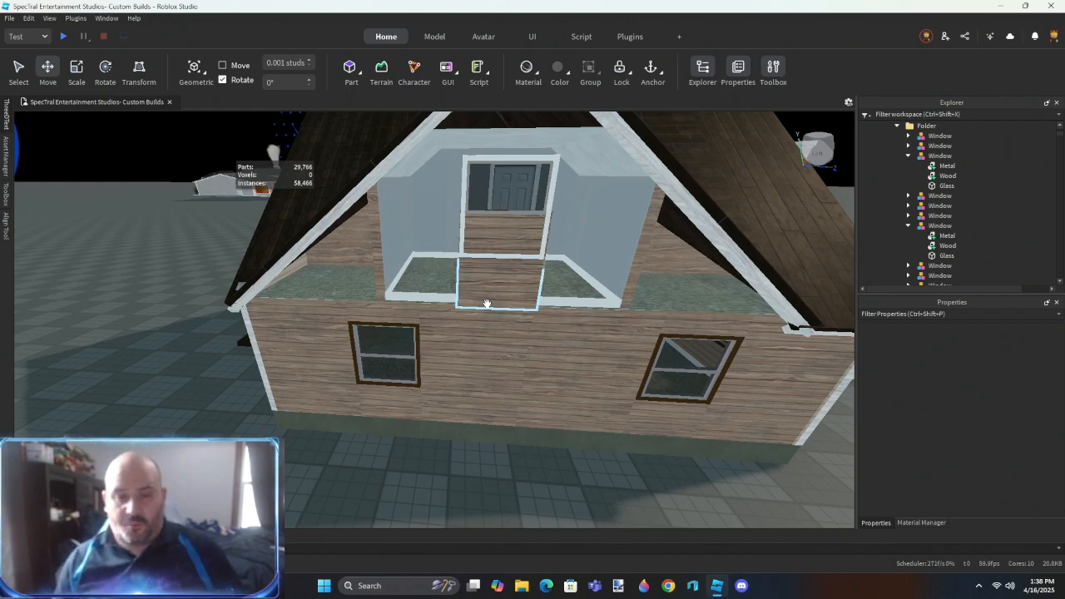
click(486, 304)
scroll(458, 317, up, 5)
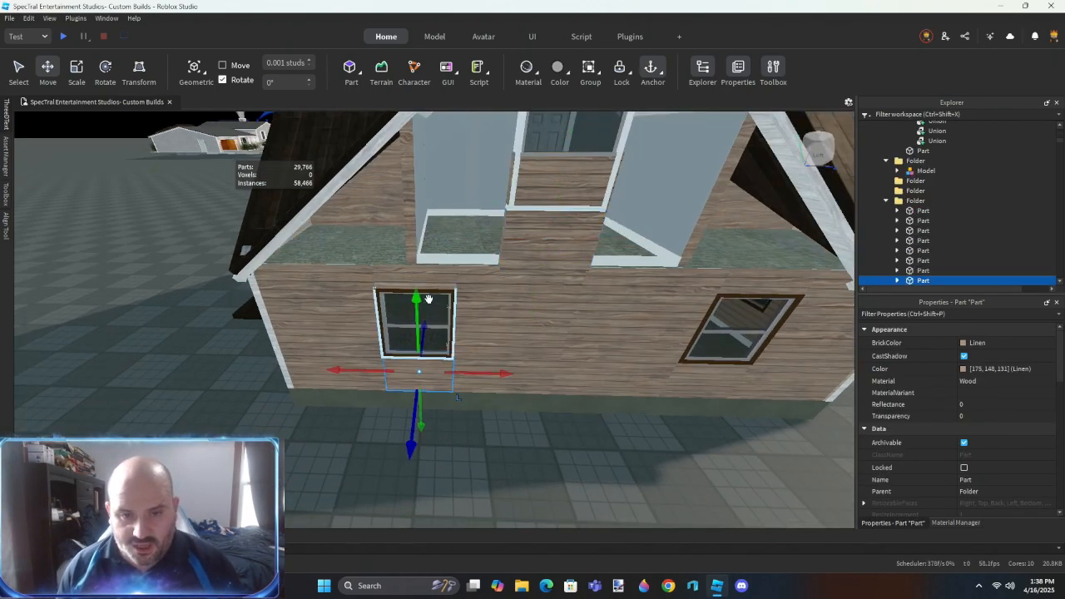
ctrl+click(437, 279)
ctrl+click(512, 291)
ctrl+click(624, 299)
ctrl+click(755, 282)
ctrl+click(736, 389)
ctrl+click(775, 378)
key(ctrl+g)
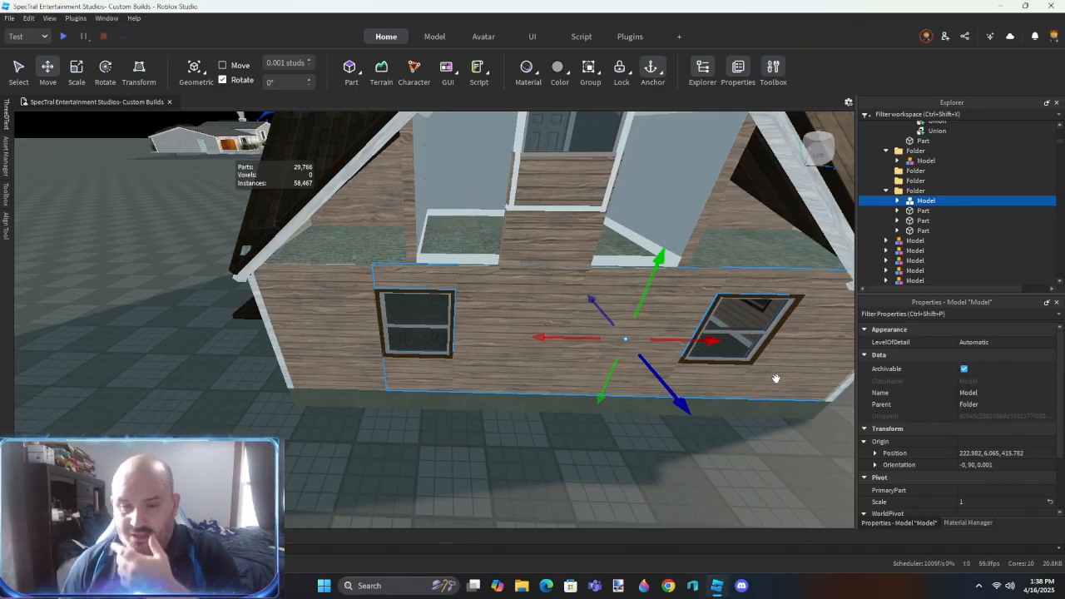
- Extend the wood panel beneath the upper window out to the end wall's left edge using the Outer Touch resize method
right_drag(364, 373, 363, 374)
key(w)
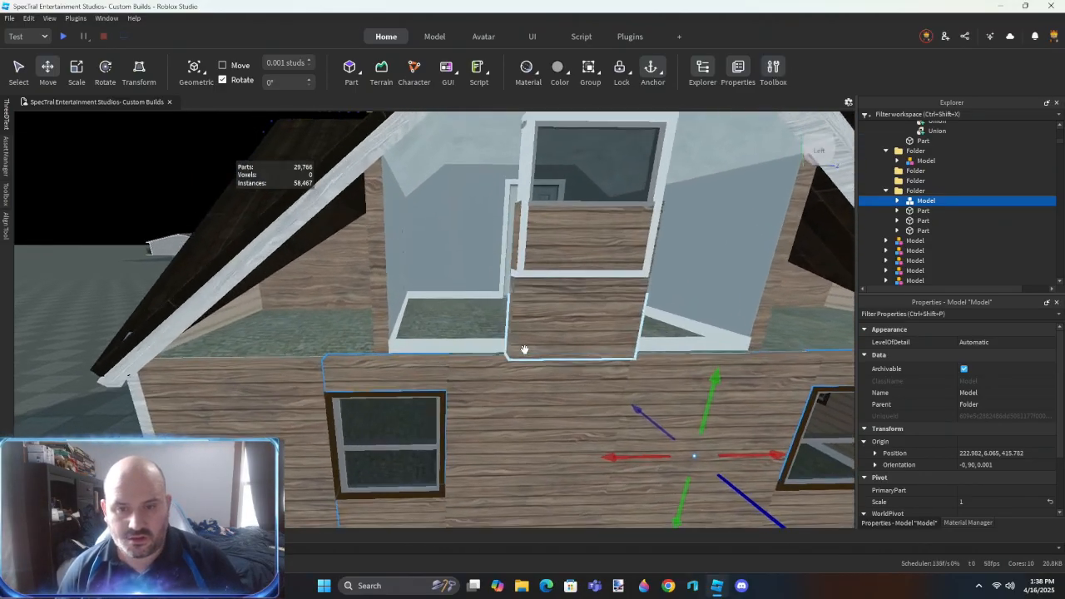
right_drag(525, 350, 525, 349)
key(r)
click(596, 298)
click(221, 401)
scroll(223, 399, down, 2)
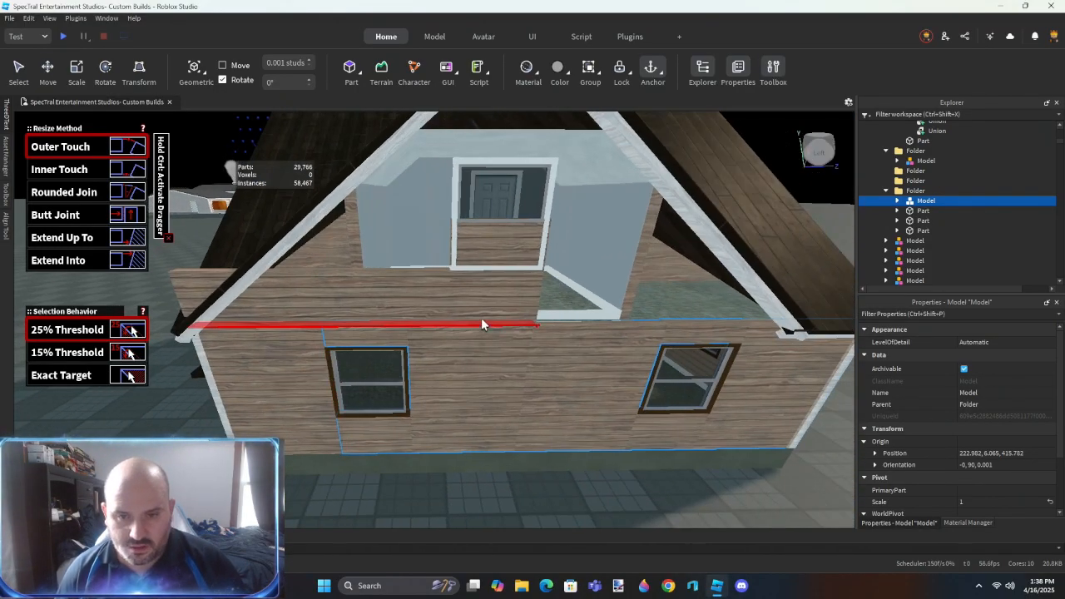
- Extend the wood panel beneath the upper window across to the end wall's right side using the Outer Touch resize method
click(539, 306)
key(d)
click(597, 377)
key(a)
- Scale the upper wood panel outward and upward so that it covers the whole gable and reaches past the roof
key(ctrl+3)
key(w)
right_drag(549, 337, 411, 302)
click(411, 307)
click(517, 325)
key(w)
drag(560, 317, 572, 333)
click(383, 369)
right_drag(382, 369, 405, 343)
key(s)
drag(497, 371, 496, 304)
right_drag(496, 333, 496, 304)
drag(496, 305, 498, 287)
right_drag(497, 287, 480, 324)
key(w)
- Set the BrickColor of the part for the upper window opening to Carnation pink
click(493, 437)
click(987, 345)
click(996, 443)
- Scale the pink part on every side to fit just inside the white frame of the upper window
right_drag(592, 424, 574, 388)
key(w)
key(a)
key(a)
drag(440, 349, 433, 303)
key(d)
right_drag(433, 304, 454, 305)
key(d)
drag(527, 294, 527, 286)
right_drag(518, 293, 509, 309)
key(w)
drag(485, 332, 500, 330)
key(d)
mouse_move(500, 332)
right_down()
mouse_move(502, 342)
mouse_move(508, 333)
right_up()
drag(552, 305, 534, 302)
right_drag(533, 302, 524, 324)
key(s)
key(w)
drag(484, 349, 482, 289)
key(w)
right_drag(482, 289, 478, 333)
drag(478, 333, 475, 289)
right_drag(475, 289, 480, 349)
key(s)
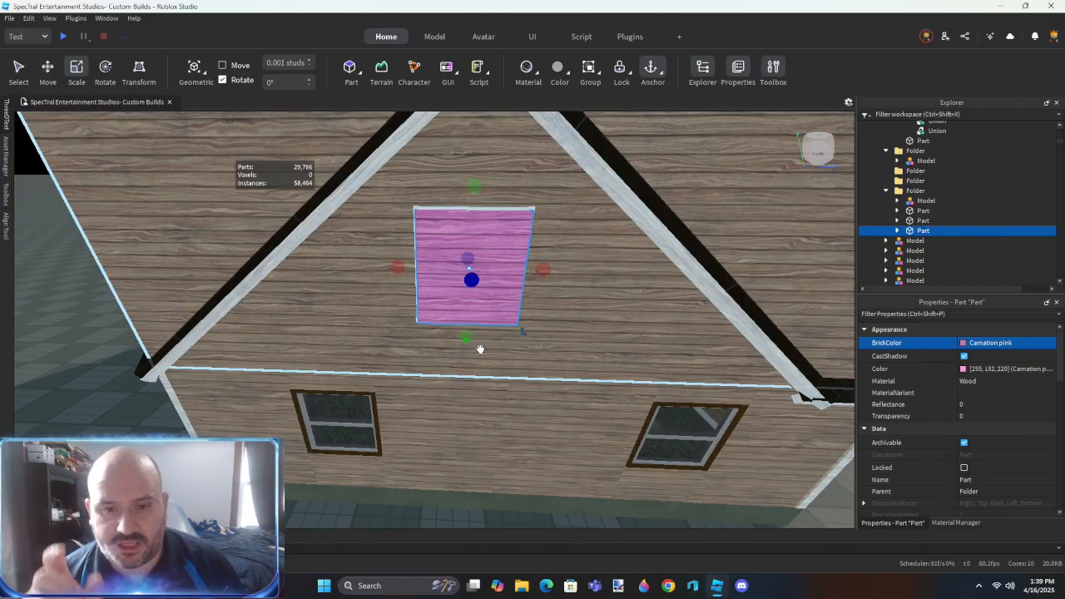
- Negate the pink part and move a duplicate of it over the left lower end-wall window
key(ctrl+shift+n)
mouse_move(519, 352)
right_down()
mouse_move(435, 368)
mouse_move(459, 380)
mouse_move(525, 352)
right_up()
key(ctrl+2)
key(ctrl+d)
drag(710, 140, 717, 205)
drag(674, 152, 440, 167)
scroll(445, 175, up, 3)
right_drag(445, 179, 582, 250)
drag(668, 202, 554, 221)
scroll(538, 264, down, 1)
scroll(538, 264, down, 2)
right_drag(538, 264, 552, 211)
drag(552, 208, 537, 368)
scroll(538, 369, up, 3)
right_drag(538, 369, 550, 357)
scroll(550, 357, down, 3)
scroll(550, 357, up, 3)
scroll(549, 357, down, 4)
- Duplicate the negative part again and align the copy with the frame of the right lower end-wall window
key(ctrl+d)
key(d)
drag(338, 270, 478, 287)
scroll(478, 287, up, 3)
right_drag(478, 287, 421, 295)
drag(420, 295, 459, 301)
key(a)
right_drag(468, 307, 467, 308)
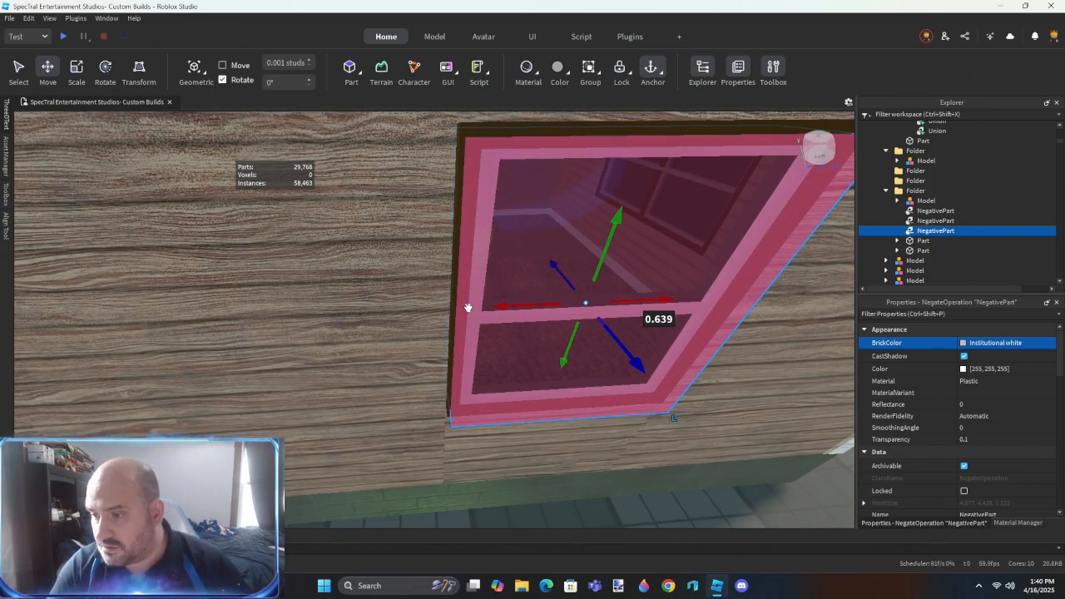
scroll(441, 301, down, 6)
right_drag(441, 302, 443, 300)
key(a)
key(a)
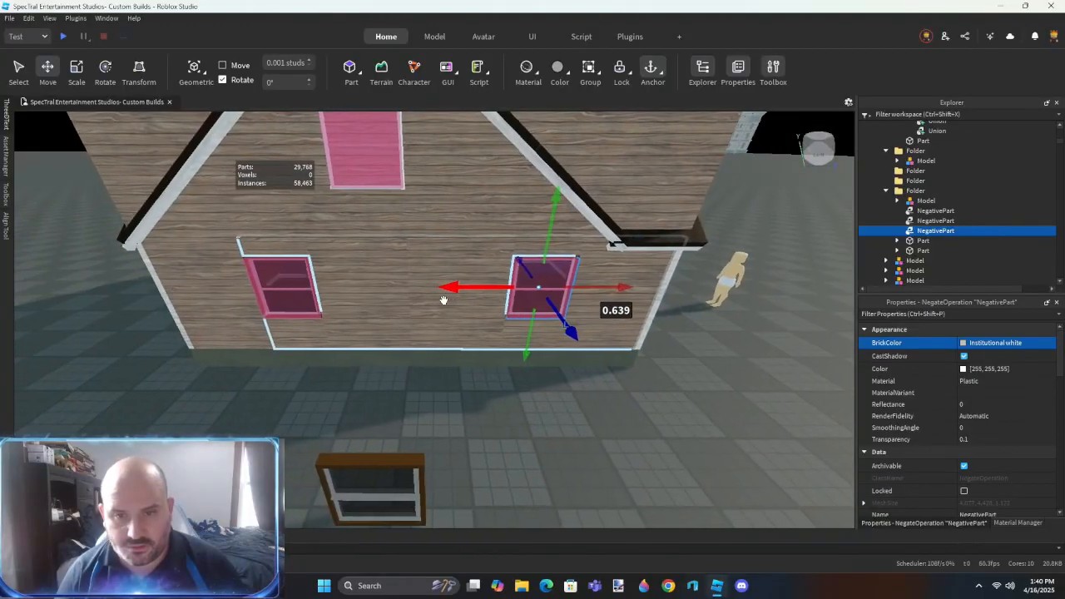
- Extend the lower wood wall part across both window positions with the Outer Touch resize method
key(r)
click(351, 274)
key(d)
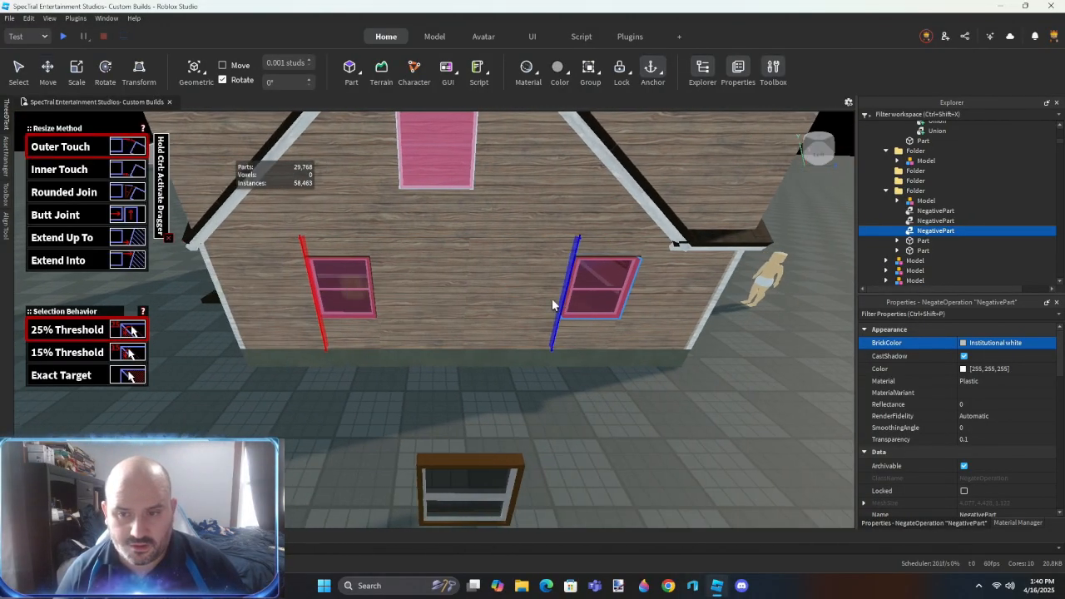
click(619, 292)
- Delete the grouped model of old siding pieces around the two lower end-wall windows
key(ctrl+2)
key(w)
click(923, 201)
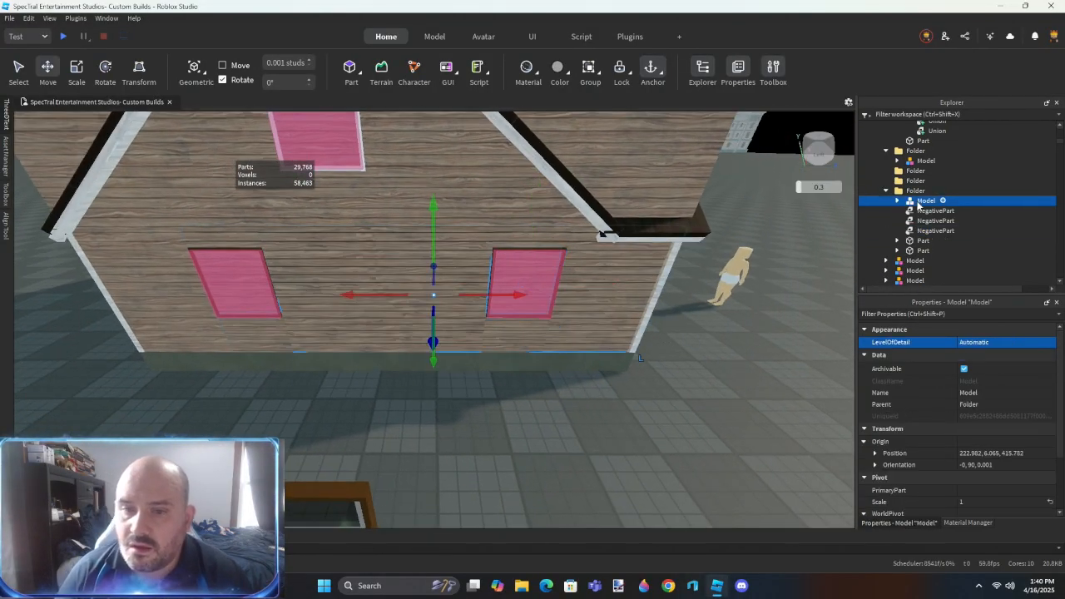
key(Delete)
right_drag(495, 200, 495, 201)
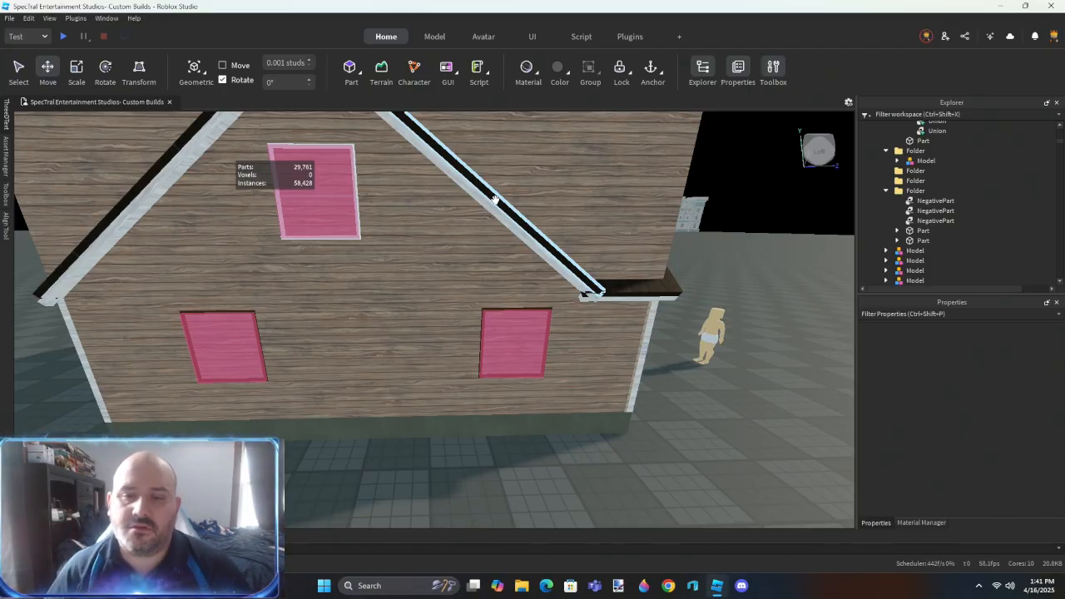
- Select the lower wall part with its two negative parts and delete the child objects stored inside the wall part
click(402, 316)
ctrl+click(492, 333)
ctrl+click(220, 346)
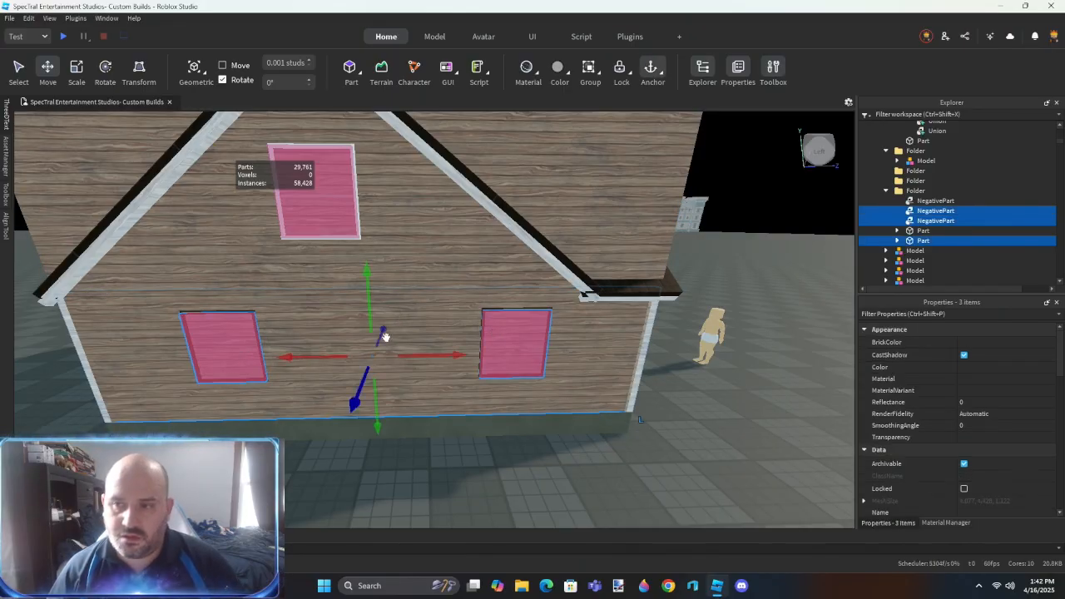
click(897, 241)
click(918, 243)
key(ctrl+shift+c)
key(Delete)
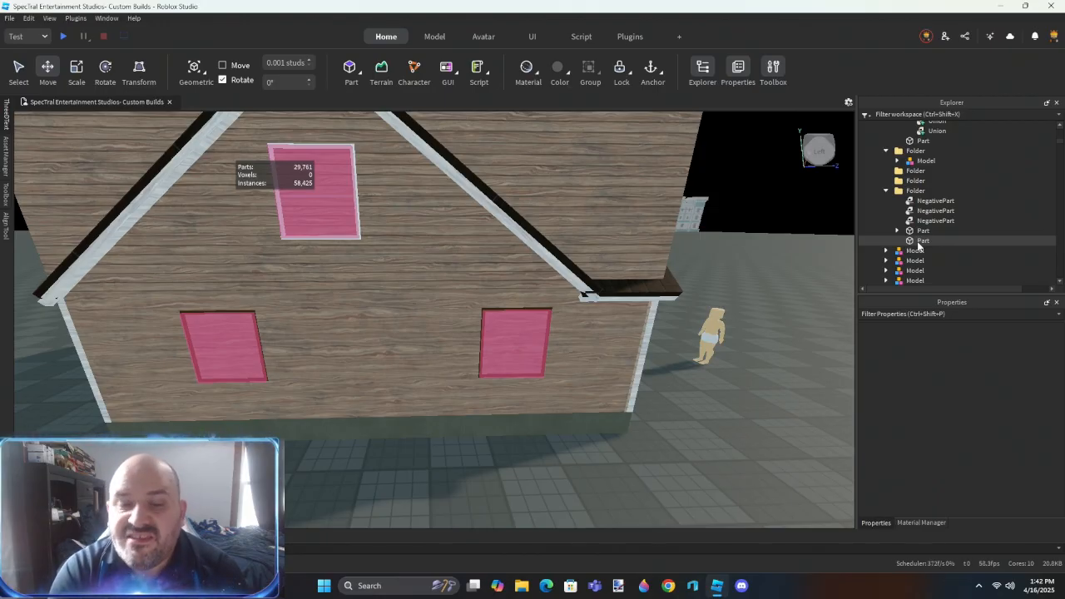
- Union the lower wall part with the two lower negative parts to cut the window openings
click(438, 280)
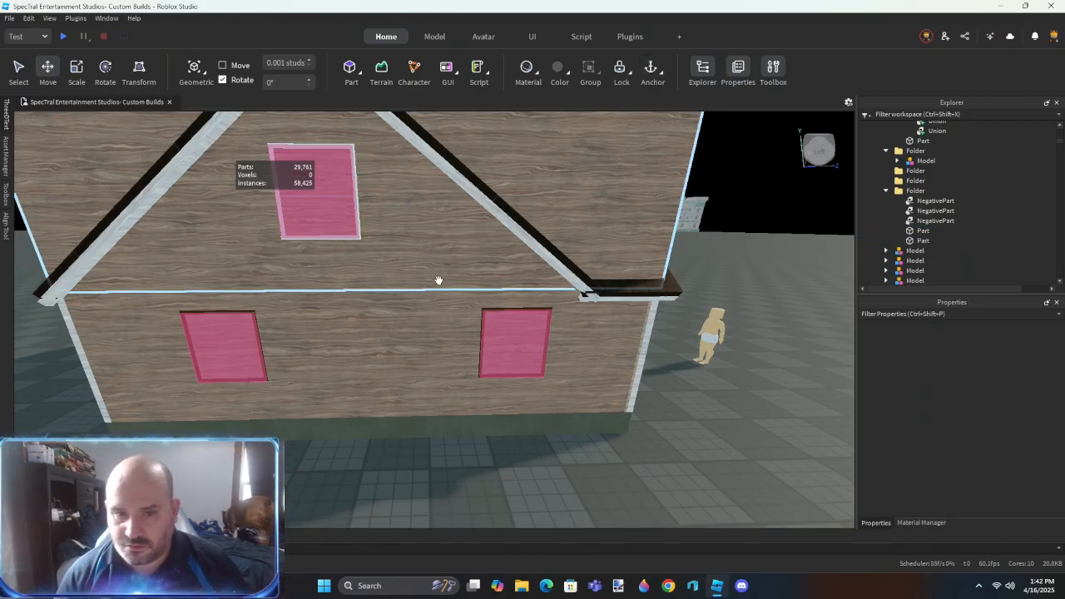
ctrl+click(495, 328)
ctrl+click(242, 350)
key(ctrl+shift+g)
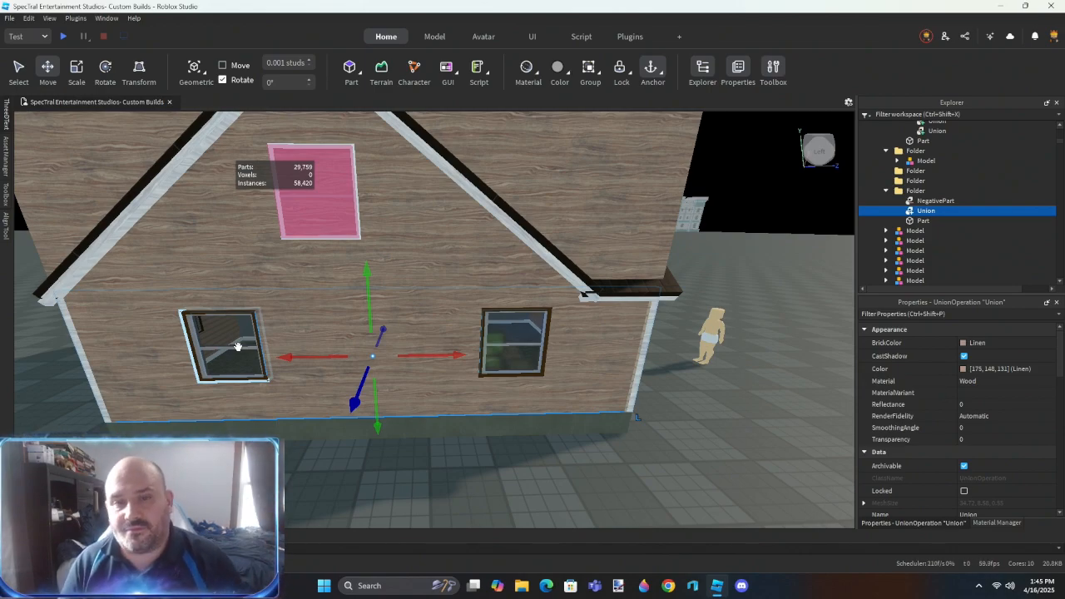
click(275, 466)
click(421, 246)
click(619, 489)
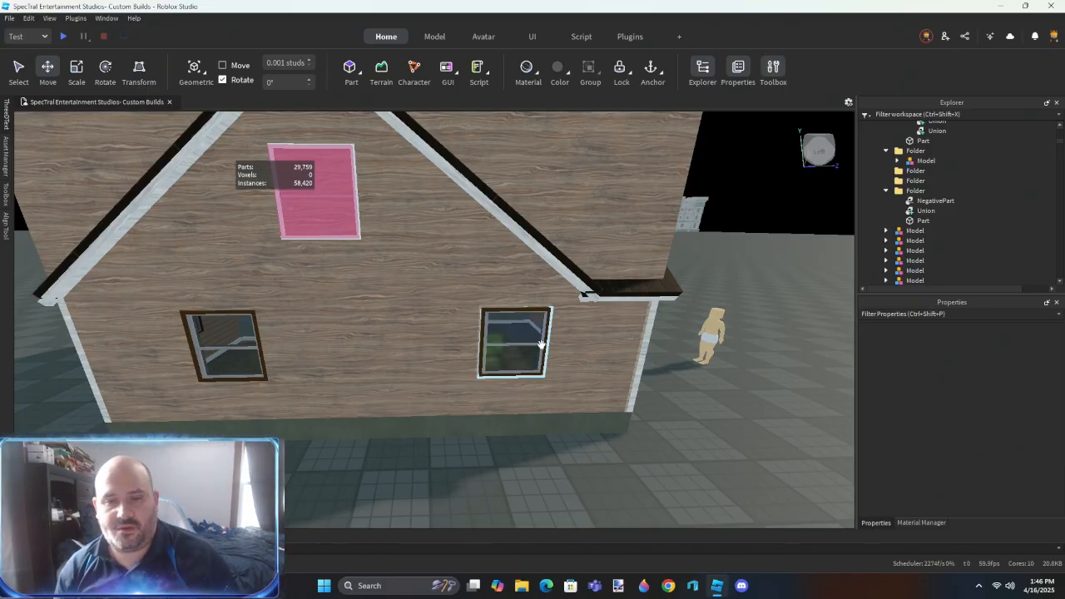
- Insert a new block part and place it against one roof slope above the end wall
right_drag(374, 269, 371, 283)
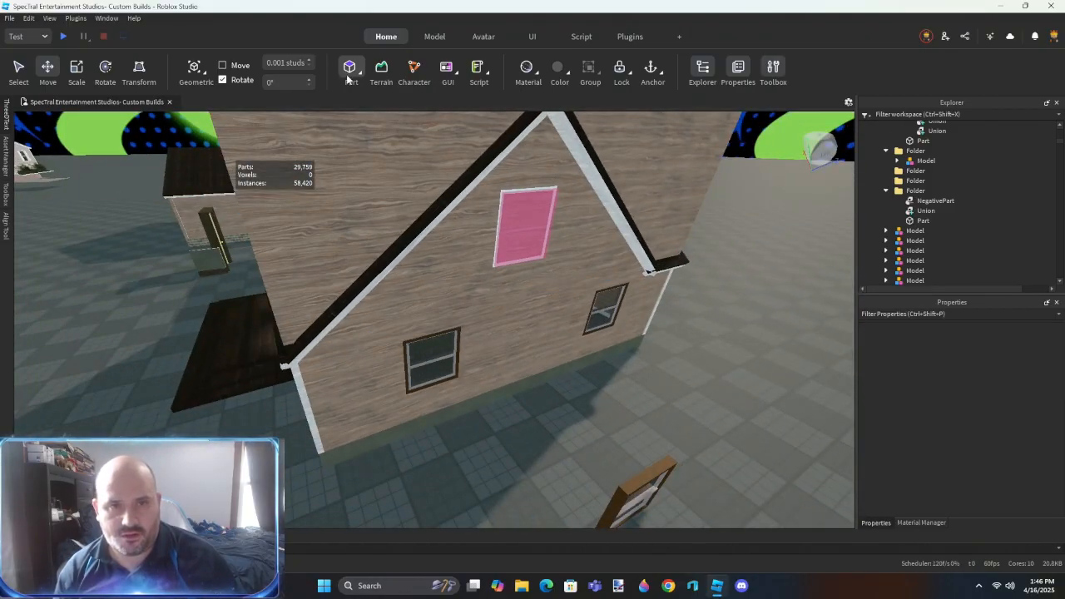
click(350, 73)
key(f)
right_drag(461, 266, 518, 333)
drag(519, 333, 409, 390)
right_drag(409, 390, 508, 337)
- Duplicate the block onto the opposite roof slope, turn on move snapping, and align the copy with the roof surface
key(ctrl+d)
drag(508, 337, 521, 231)
key(w)
right_drag(521, 230, 525, 335)
click(222, 65)
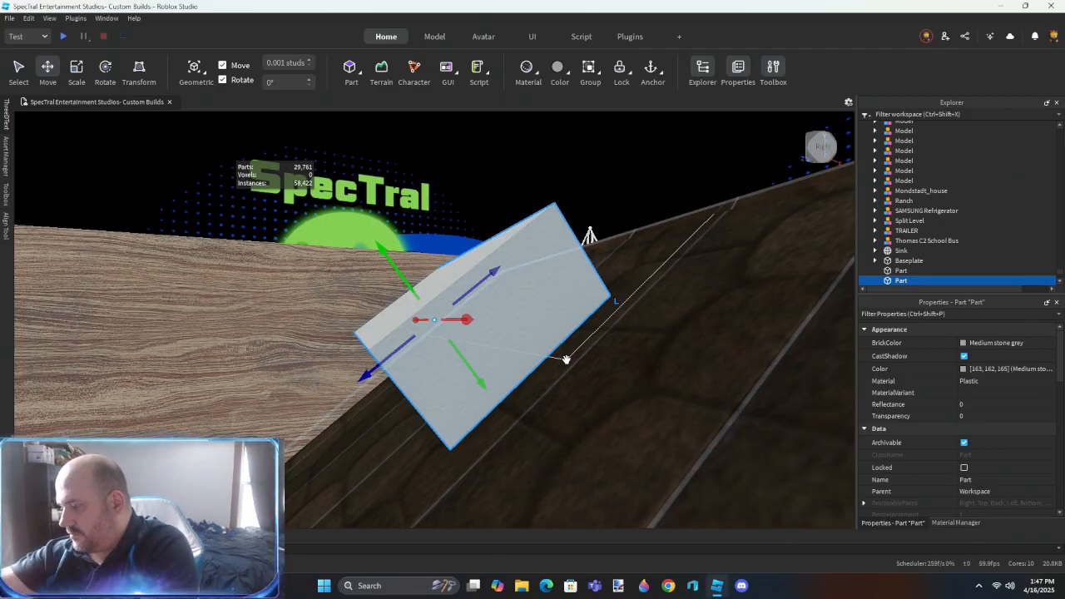
right_drag(510, 364, 506, 366)
drag(486, 388, 564, 492)
right_drag(503, 400, 464, 369)
click(464, 368)
drag(391, 371, 389, 374)
right_drag(389, 374, 406, 345)
- Scale the duplicate into a large block covering the excess siding above the right roof slope
key(ctrl+3)
drag(507, 336, 604, 347)
right_drag(604, 347, 449, 341)
click(447, 354)
drag(492, 298, 421, 279)
right_drag(421, 279, 471, 379)
drag(467, 380, 373, 400)
key(w)
right_drag(373, 400, 560, 332)
key(s)
key(w)
key(s)
drag(556, 285, 646, 178)
drag(505, 171, 464, 141)
right_drag(464, 140, 438, 148)
- Stretch the other block along the left roof slope from beyond the ridge to past the eave
click(437, 249)
drag(475, 221, 554, 203)
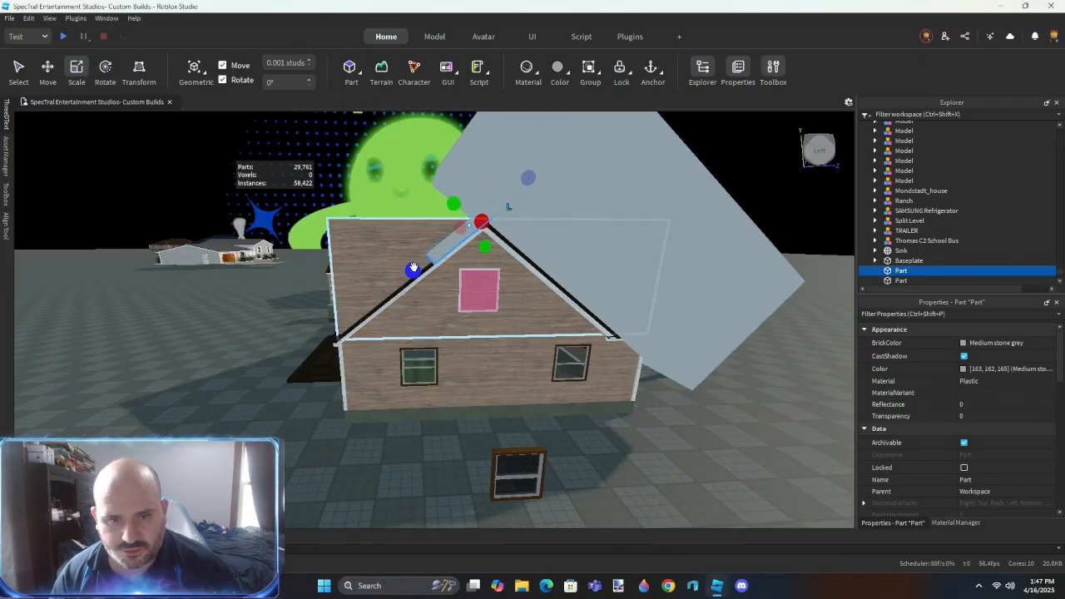
drag(412, 268, 299, 351)
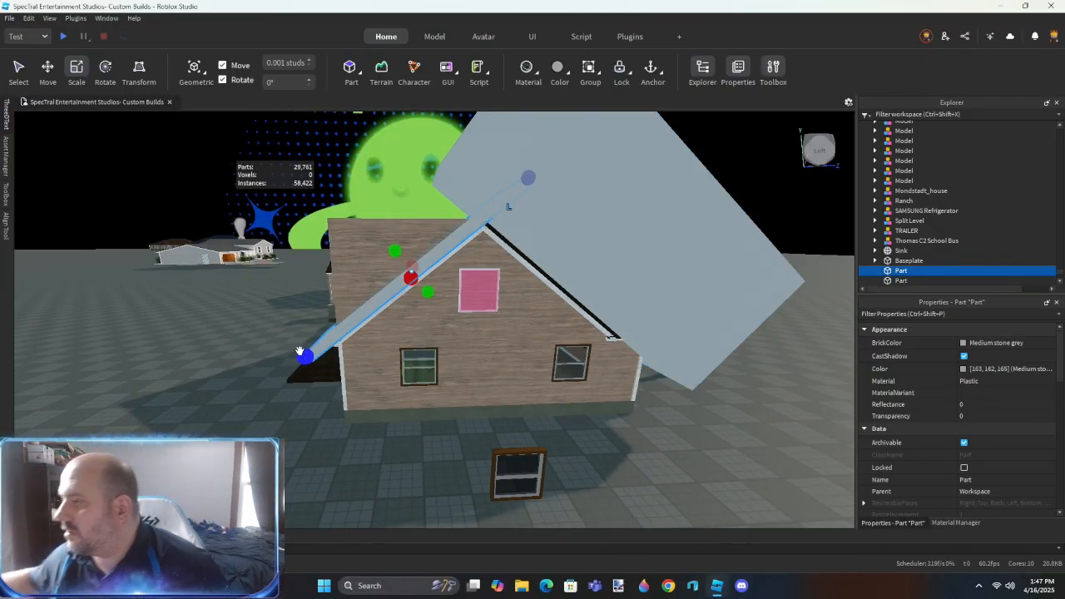
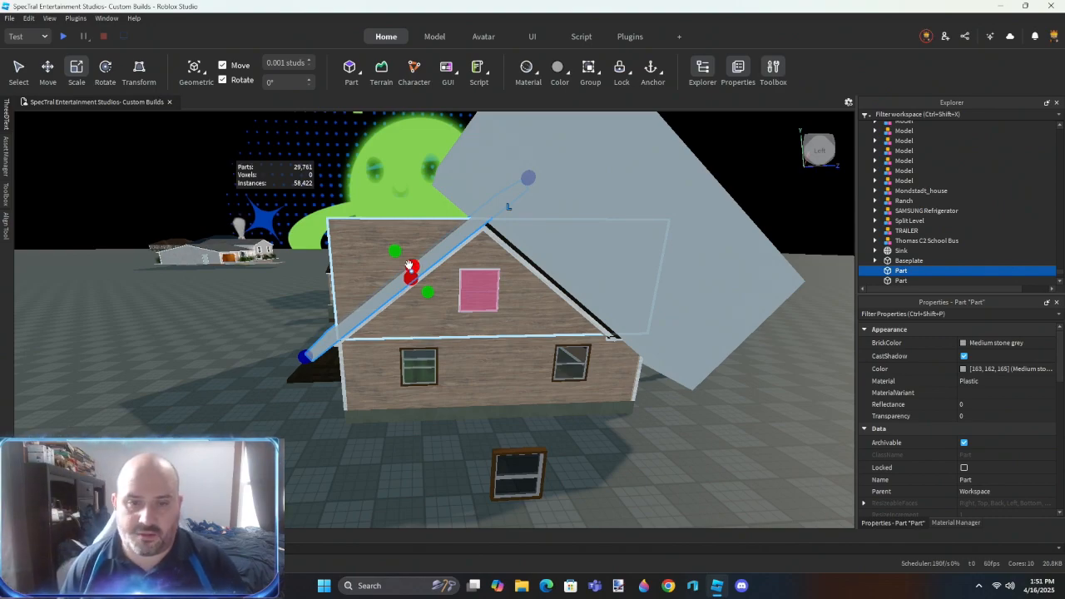
- Widen the block on the left roof slope to cover the excess siding, and negate both roof slope blocks
drag(394, 251, 291, 120)
key(ctrl+shift+n)
click(577, 212)
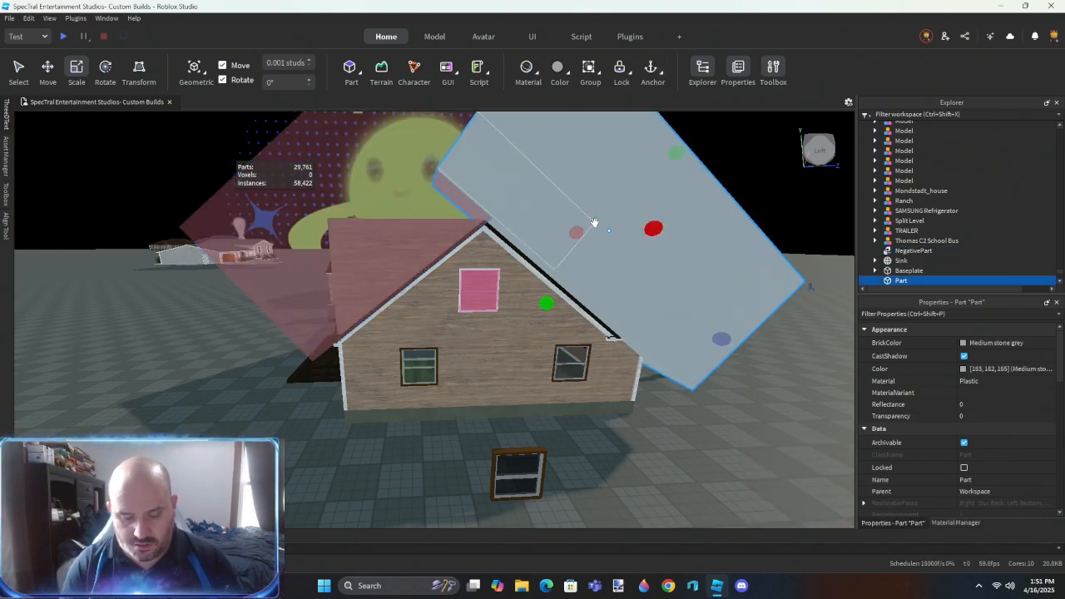
key(ctrl+shift+n)
- Union the upper end wall part with its window and both roof slope negative parts
ctrl+click(443, 223)
ctrl+click(438, 307)
drag(913, 212, 922, 182)
click(922, 222)
click(922, 231)
ctrl+click(929, 210)
ctrl+click(929, 201)
ctrl+click(926, 192)
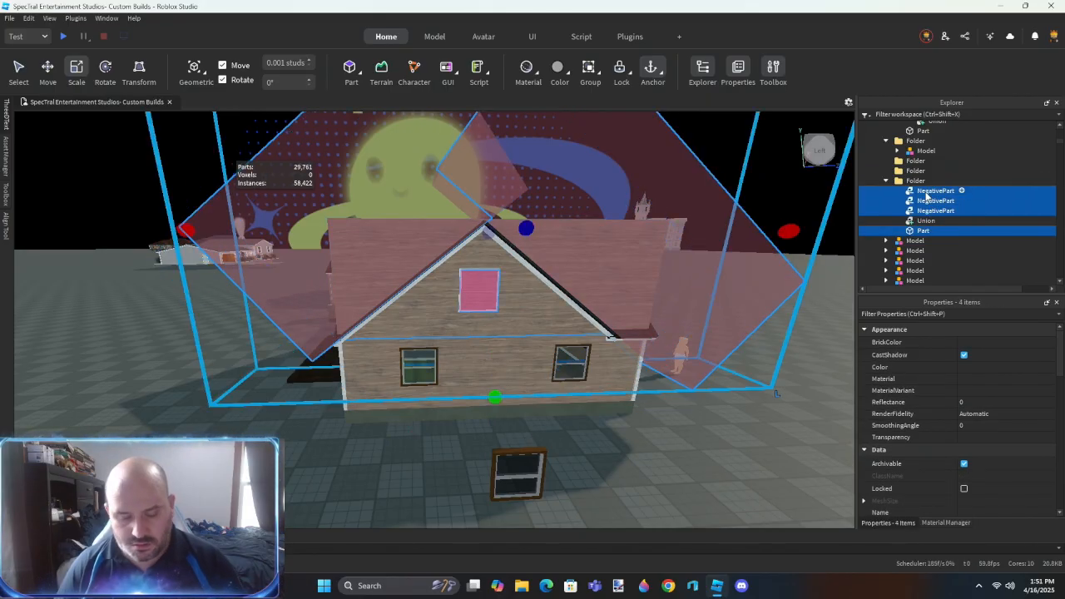
key(ctrl+shift+g)
- Delete the roof section beside the right slope of the end gable
click(603, 445)
scroll(589, 404, up, 2)
right_drag(597, 433, 587, 399)
scroll(586, 399, down, 5)
click(558, 213)
key(Delete)
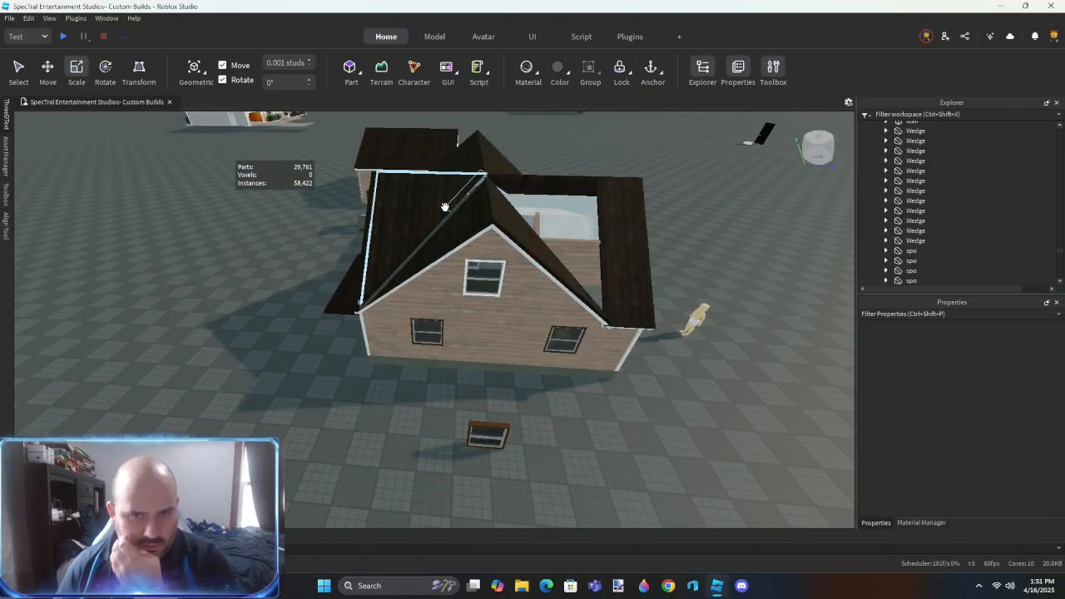
- Stretch the large dark plank roof part across the gap behind the gable
right_drag(553, 266, 553, 266)
scroll(552, 266, up, 5)
right_drag(555, 265, 551, 266)
scroll(551, 266, down, 5)
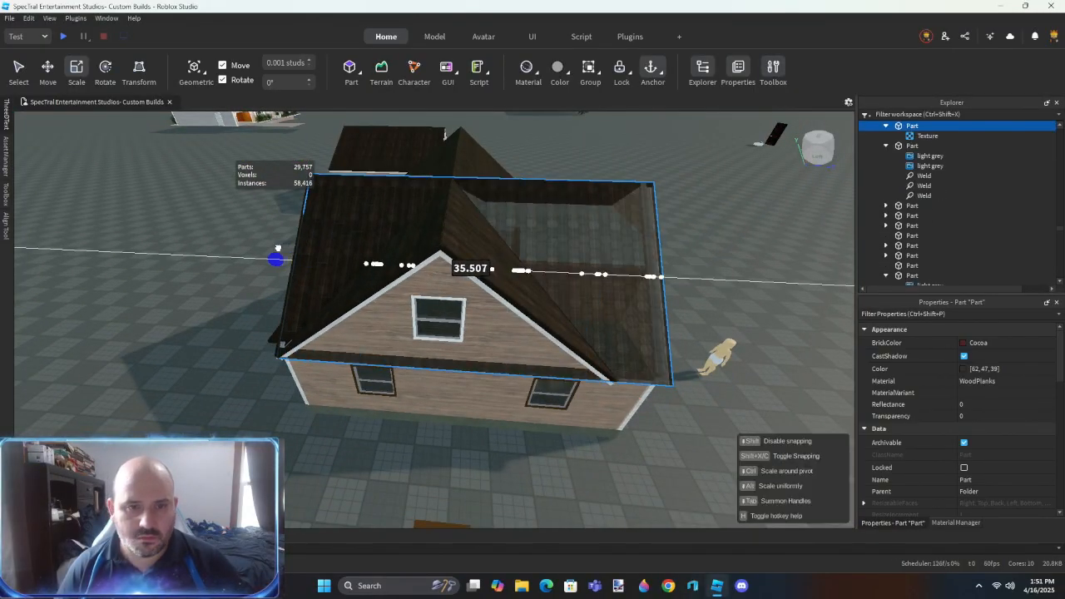
key(a)
scroll(441, 314, up, 5)
right_drag(441, 316, 439, 317)
scroll(440, 317, down, 6)
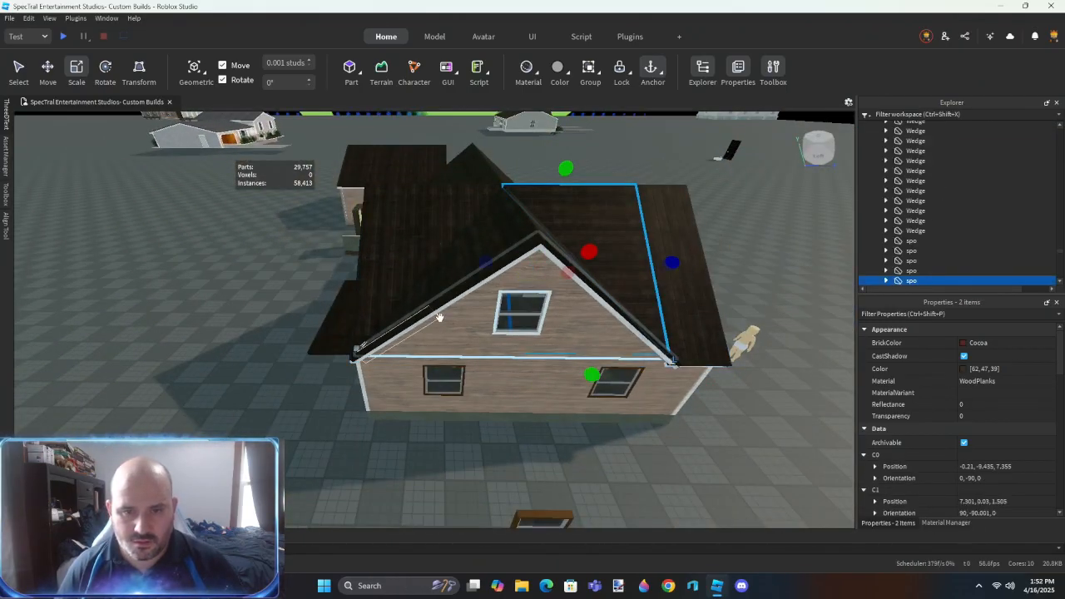
- Copy the position of the white window model in the end gable
scroll(447, 461, up, 5)
right_drag(447, 461, 452, 465)
scroll(451, 463, down, 4)
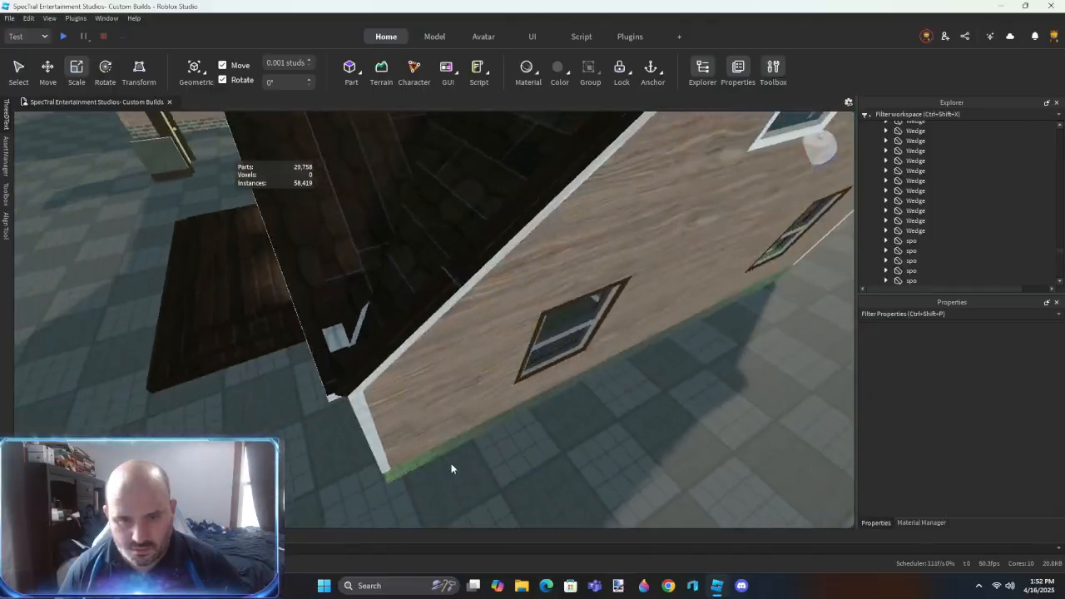
scroll(452, 465, down, 4)
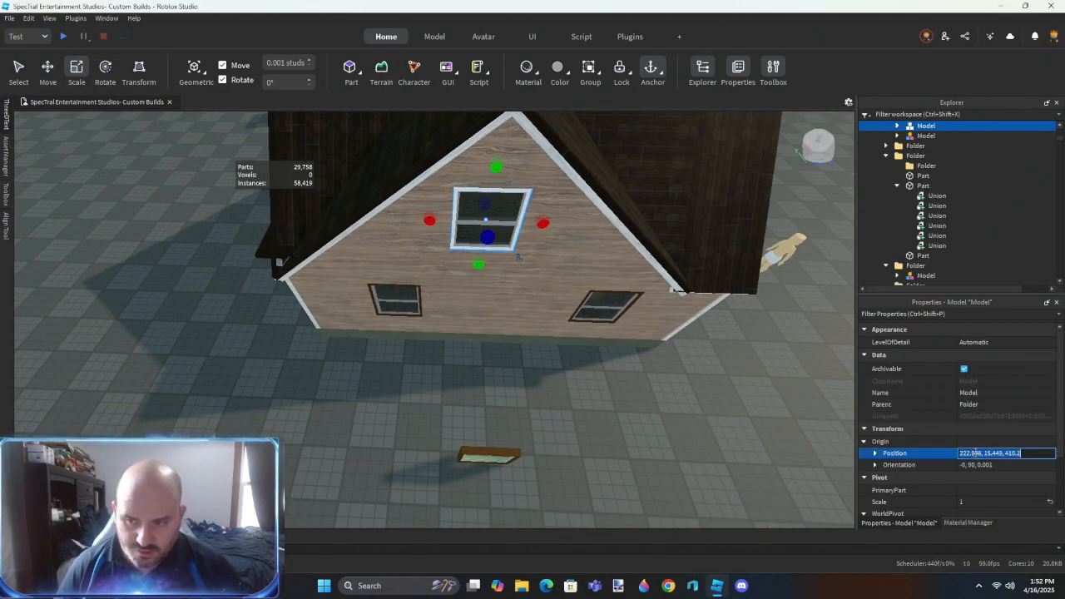
- Rotate the loose brown-framed window twice and place it at the copied position, replacing the white gable window
click(516, 455)
key(f)
right_drag(569, 453, 571, 453)
key(ctrl+r)
key(ctrl+r)
scroll(571, 453, down, 4)
scroll(570, 453, up, 5)
key(f)
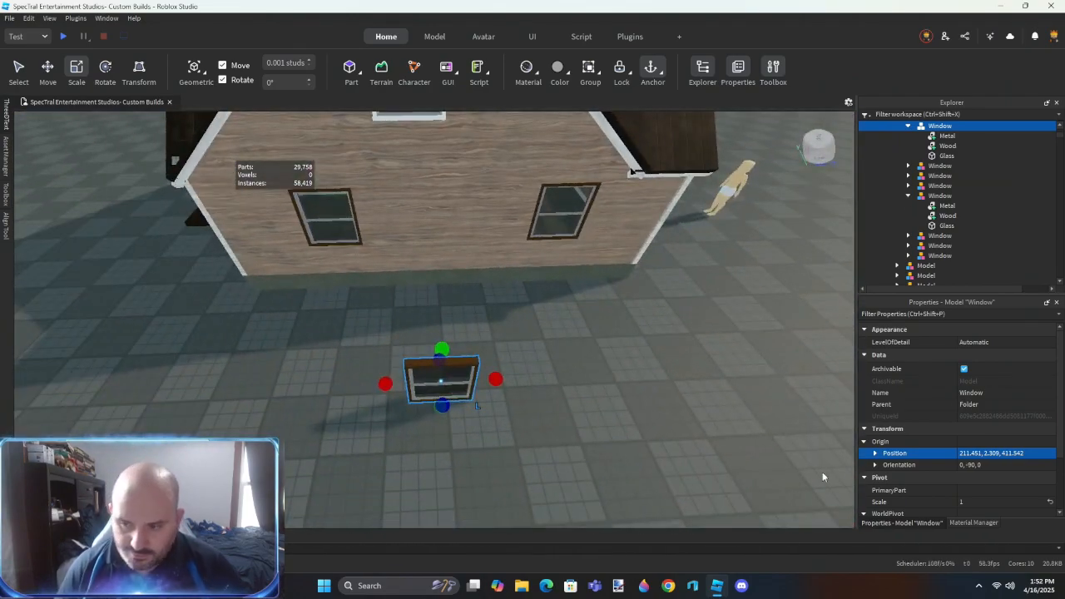
right_drag(689, 434, 690, 433)
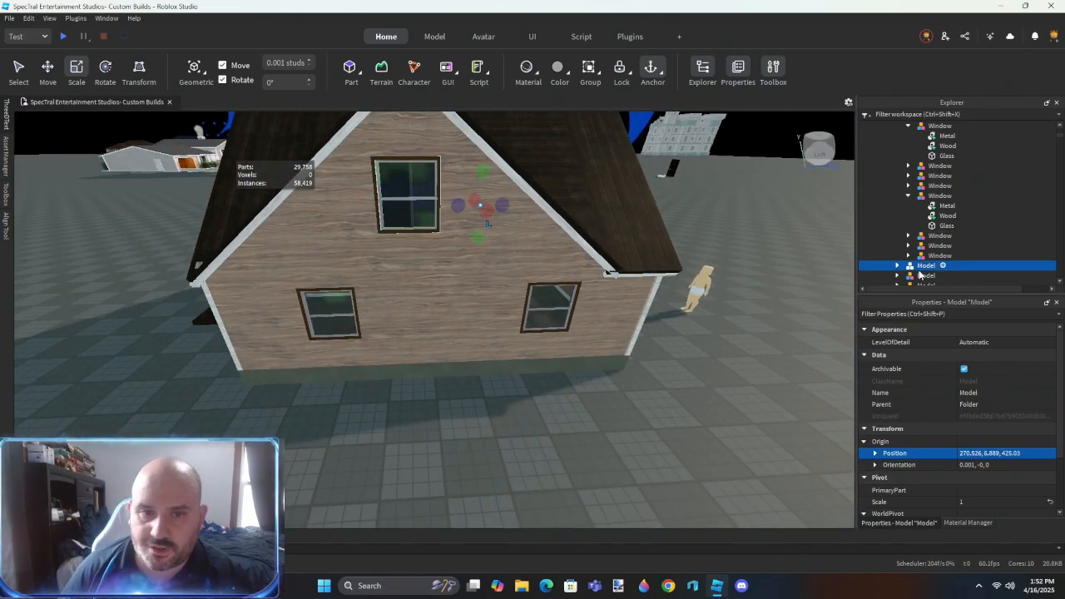
- Replace the white window nearest the outer corner of the siding wall beside the garage with a brown-framed copy
right_drag(519, 359, 514, 364)
key(d)
key(d)
key(s)
drag(476, 320, 507, 392)
key(d)
key(w)
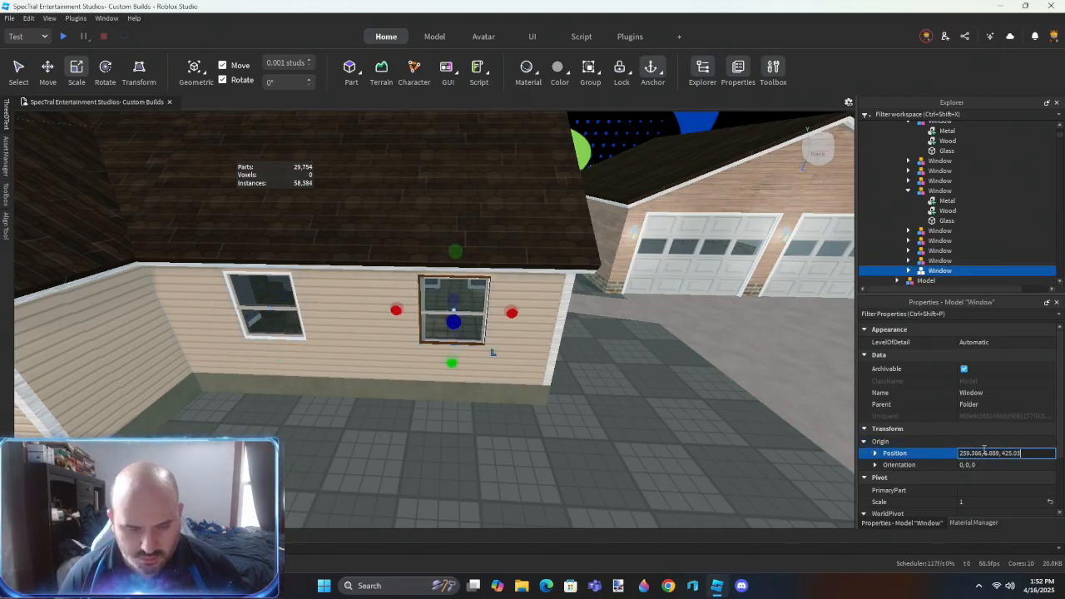
- Swap the remaining white window on the same siding wall for another brown-framed window at its position
right_drag(630, 447, 590, 436)
key(w)
key(a)
key(d)
scroll(590, 436, up, 3)
key(s)
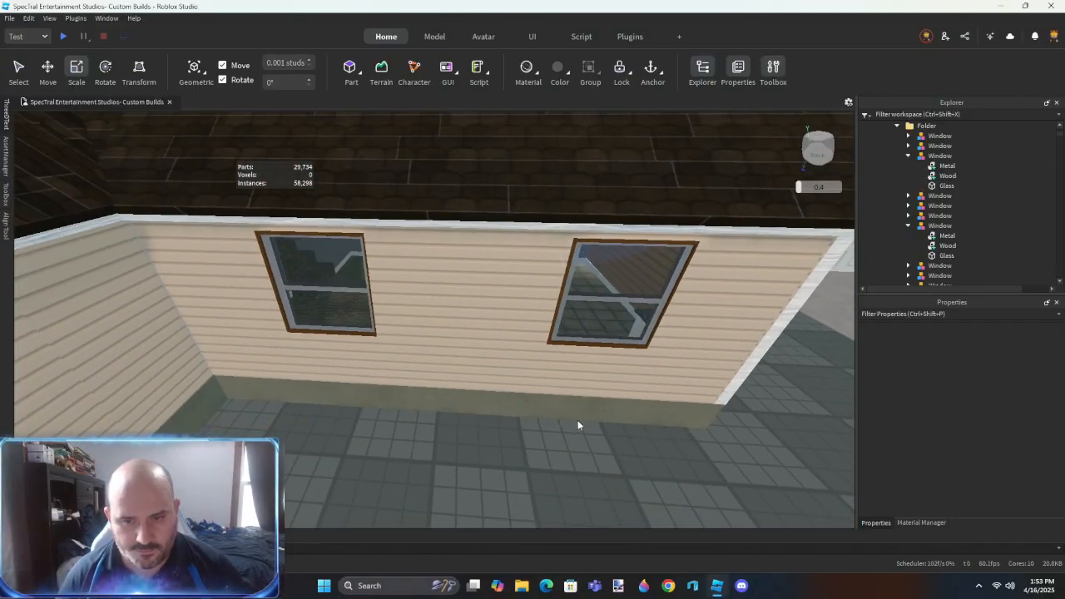
- Separate the union of the two-window siding wall into its wall part and window negative parts
key(ctrl+shift+u)
click(558, 468)
right_drag(558, 469, 552, 467)
key(w)
- Use ResizeAlign to fit the faces of the separated siding wall and its window negative parts
key(ctrl+shift+r)
click(517, 341)
right_drag(518, 341, 518, 341)
click(406, 305)
right_drag(405, 304, 409, 305)
click(513, 257)
right_drag(512, 256, 514, 256)
click(565, 221)
right_drag(565, 221, 565, 221)
click(605, 269)
right_drag(605, 270, 590, 267)
click(499, 229)
right_drag(512, 171, 464, 161)
click(472, 154)
right_drag(495, 212, 509, 190)
click(495, 212)
click(516, 122)
right_drag(510, 356, 510, 356)
click(571, 328)
right_drag(357, 344, 357, 343)
click(595, 224)
key(ctrl+2)
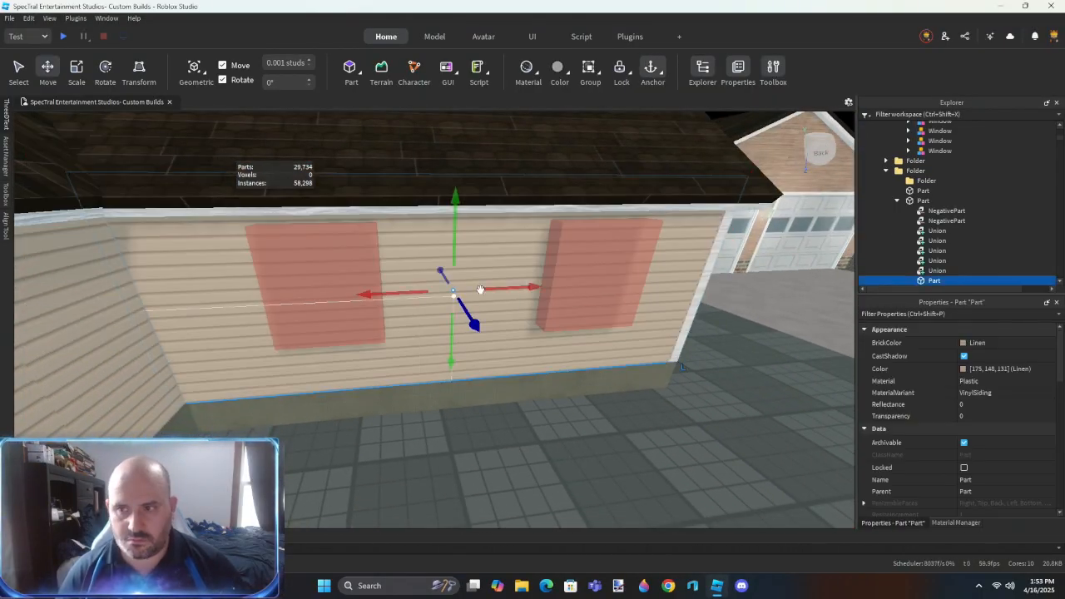
- Union the siding wall with its two window negative parts and move the wall pieces into a folder
key(ctrl+shift+g)
right_drag(470, 356, 470, 356)
click(470, 358)
right_drag(470, 407, 471, 407)
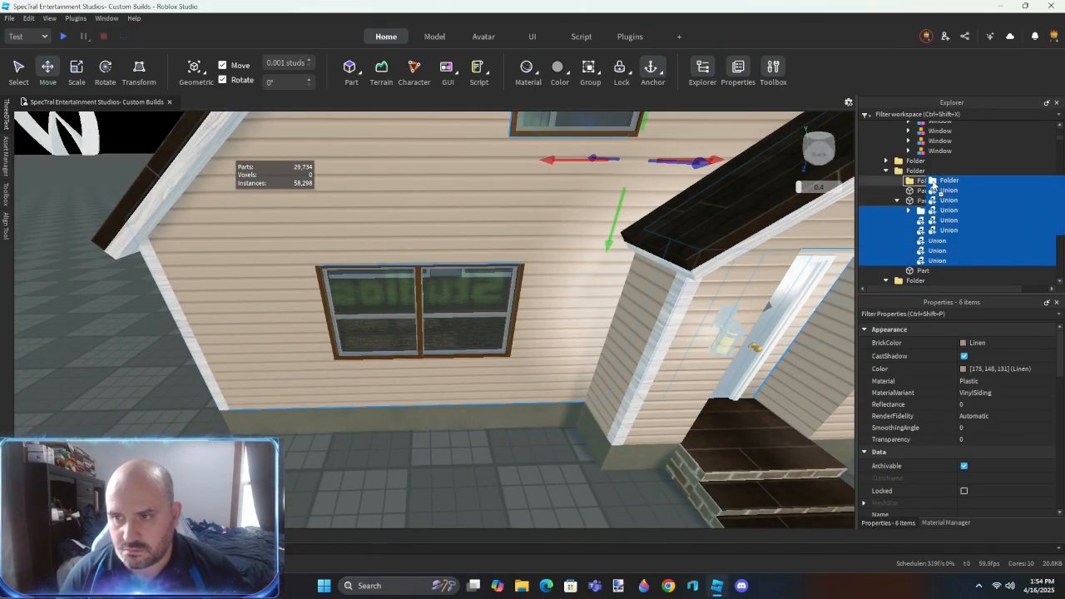
- Separate the front gable wall's unions down to the upper and lower wall parts and four negative parts
key(ctrl+shift+u)
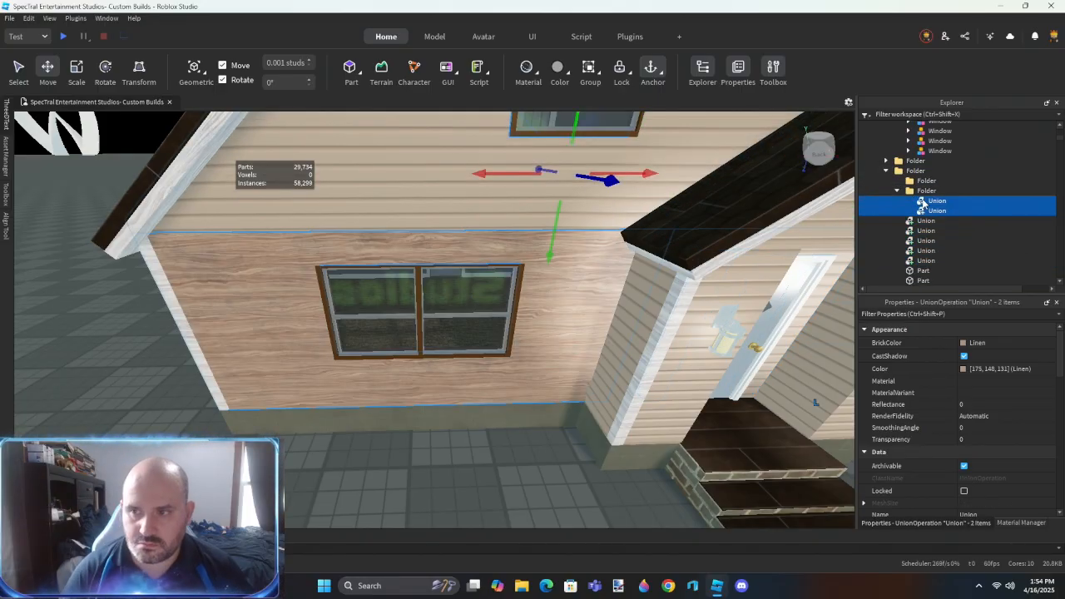
key(ctrl+shift+u)
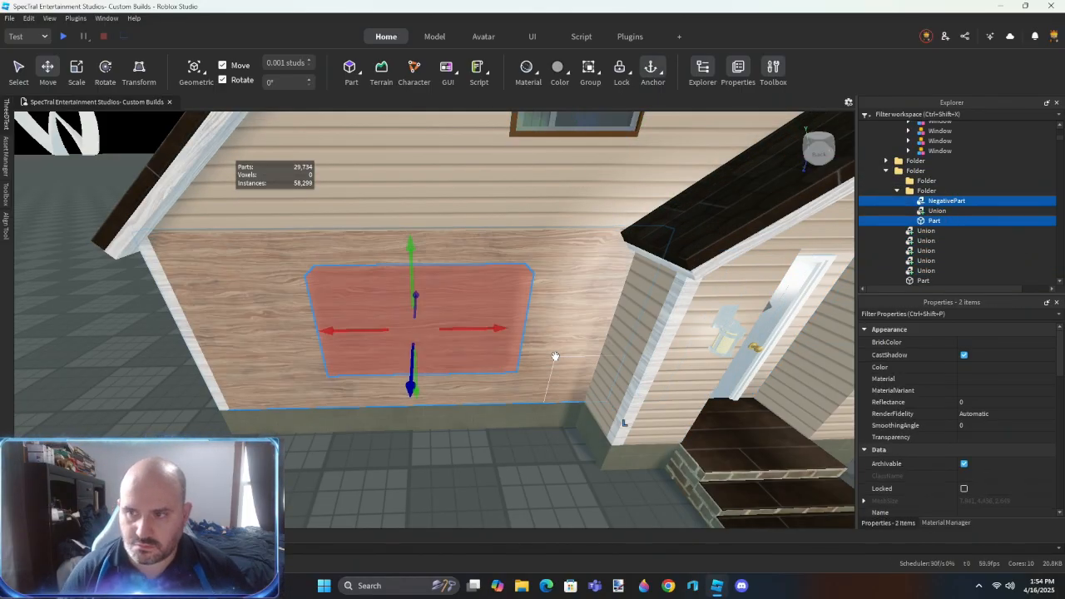
key(ctrl+shift+u)
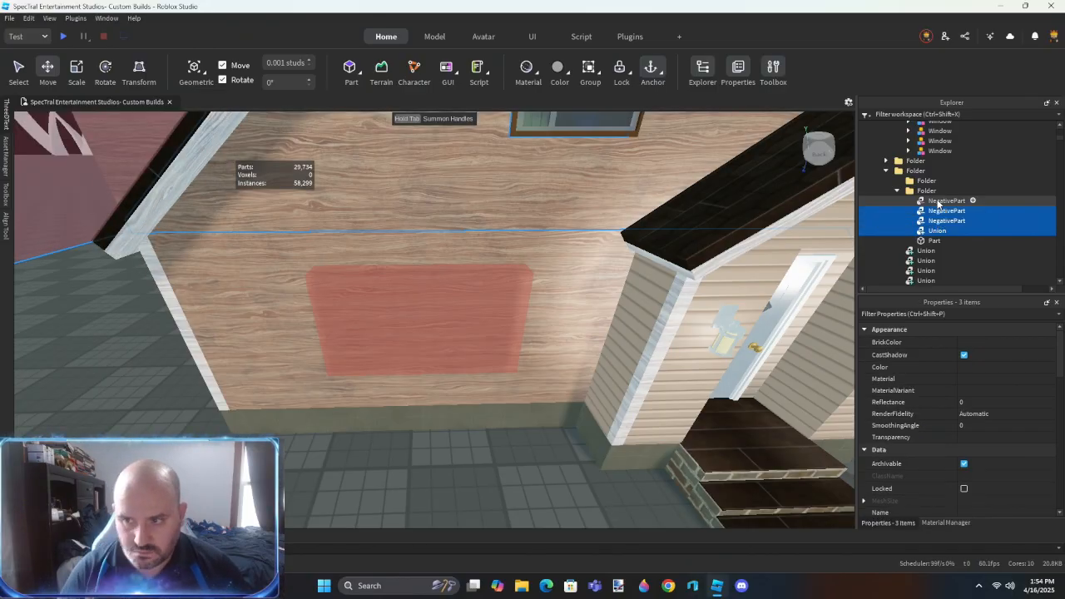
click(539, 484)
right_drag(539, 483, 507, 420)
click(535, 335)
key(ctrl+shift+u)
click(508, 419)
- Use ResizeAlign with Outer Touch to adjust the faces of the front wall's negative parts
key(ctrl+shift+r)
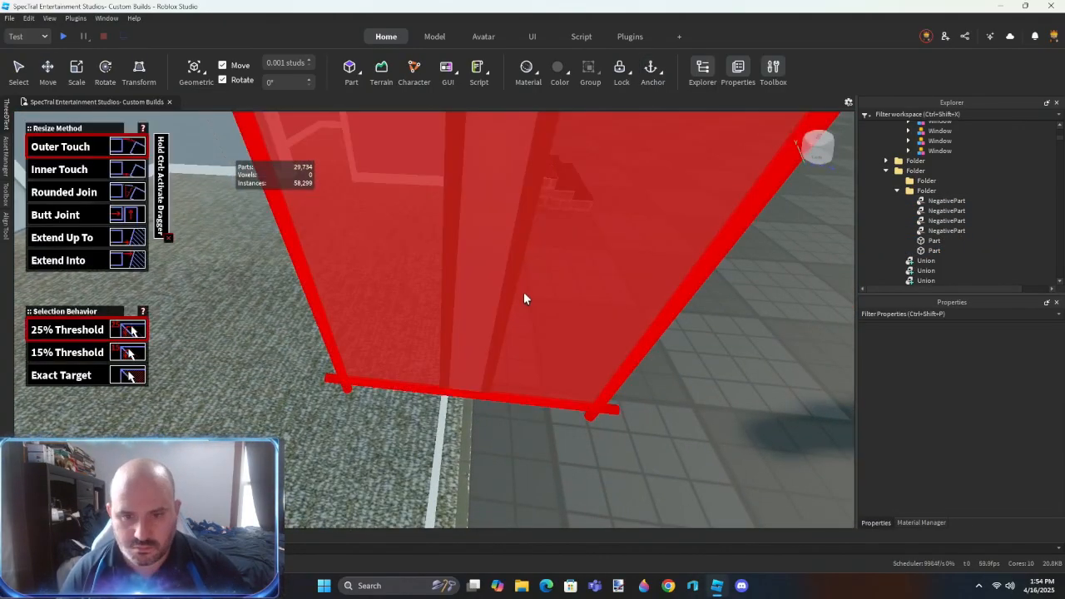
click(474, 307)
right_drag(490, 346, 487, 345)
click(489, 346)
click(492, 317)
right_drag(495, 393, 495, 393)
right_drag(389, 200, 389, 200)
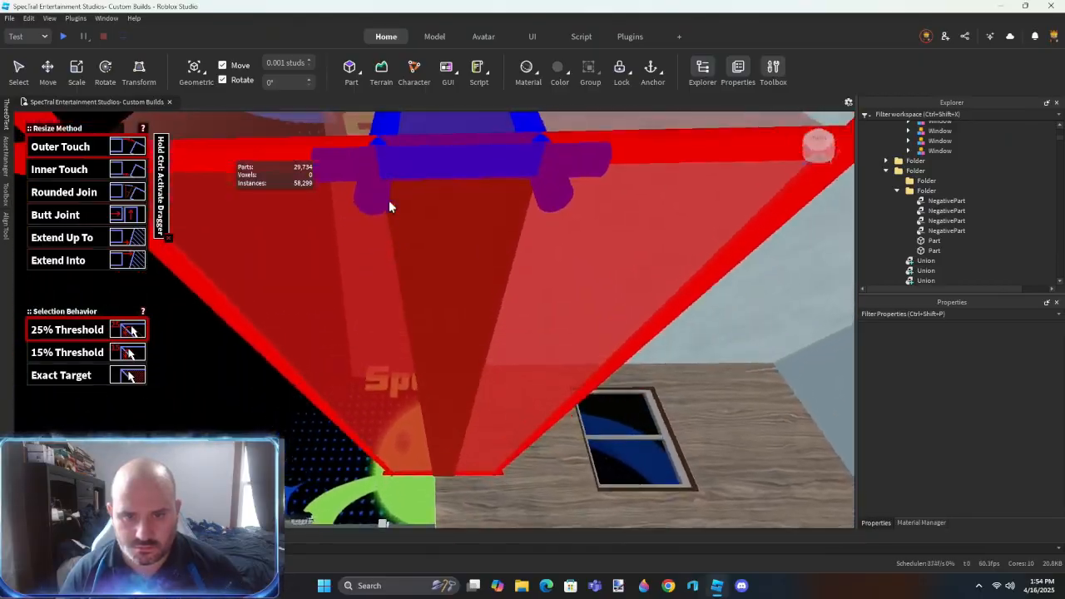
click(388, 199)
right_drag(495, 284, 511, 264)
click(511, 264)
- Resize-align the thin edges where the upper and lower front gable walls meet, using Outer Touch
click(473, 425)
right_drag(475, 424, 476, 425)
key(w)
click(477, 421)
right_drag(407, 380, 411, 366)
click(410, 366)
right_drag(513, 330, 513, 330)
click(388, 361)
right_drag(388, 362, 387, 361)
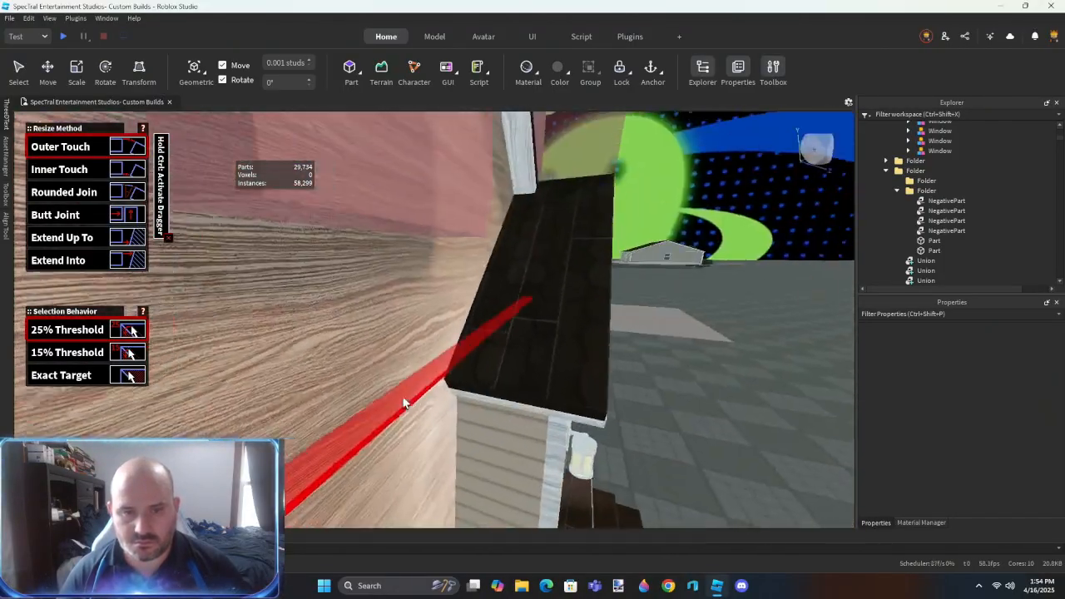
right_drag(404, 399, 403, 398)
right_drag(496, 320, 496, 319)
click(507, 372)
right_drag(507, 372, 506, 371)
right_drag(467, 206, 467, 193)
click(467, 193)
right_drag(467, 193, 460, 215)
click(467, 193)
- Union the upper and lower front walls with their window and roof slope negative parts into one wall
key(ctrl+2)
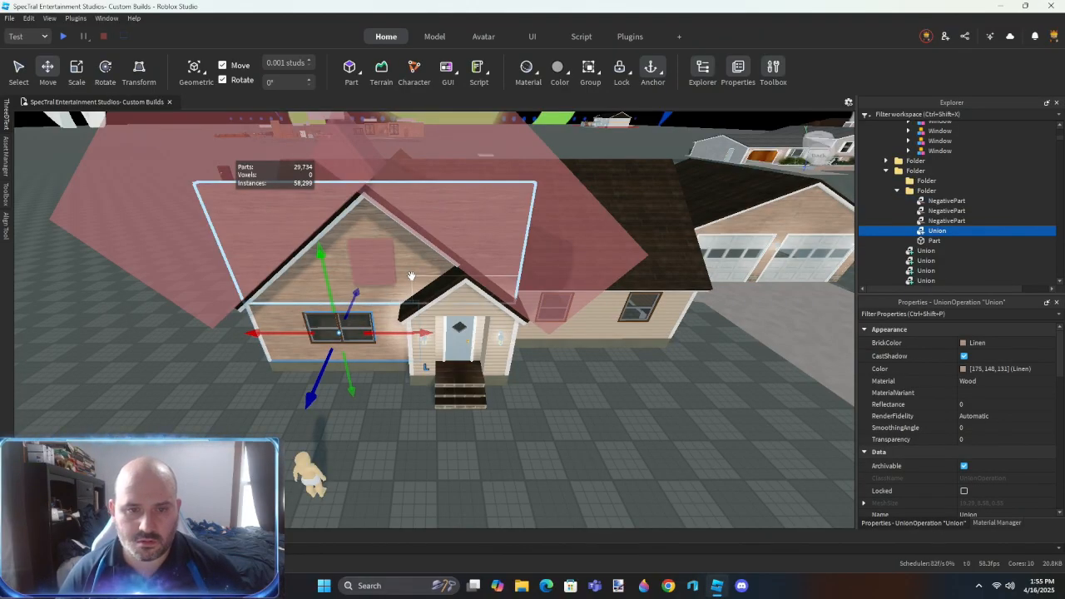
key(ctrl+shift+g)
shift+click(306, 221)
key(ctrl+shift+g)
right_drag(382, 295, 381, 294)
key(w)
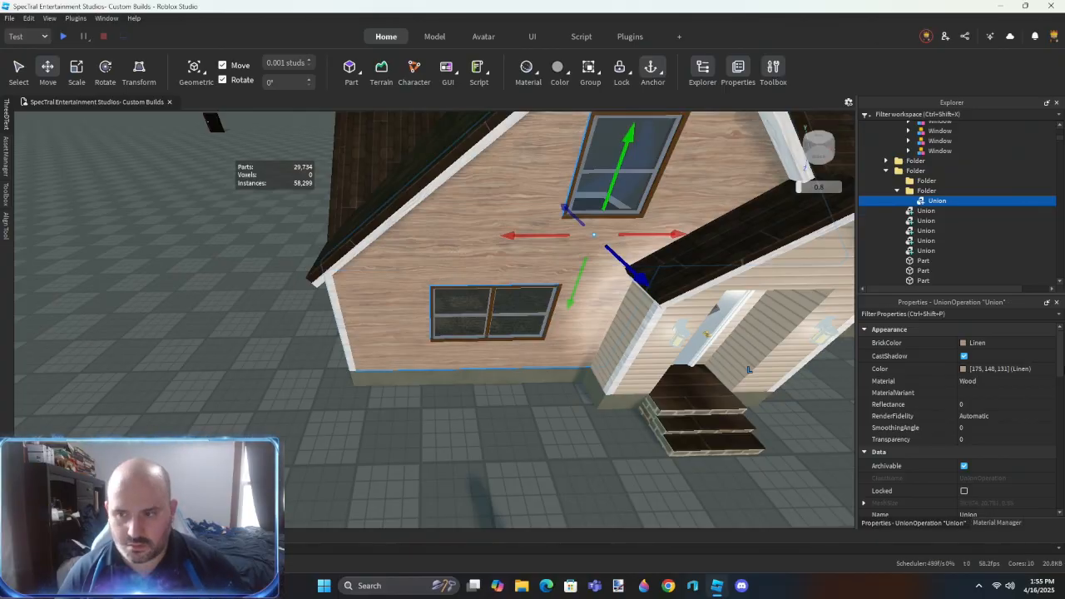
- Put the gable wall with the small covered entry into its own folder and select its union
key(Return)
click(608, 424)
right_drag(545, 440, 536, 442)
key(d)
key(d)
key(w)
click(575, 333)
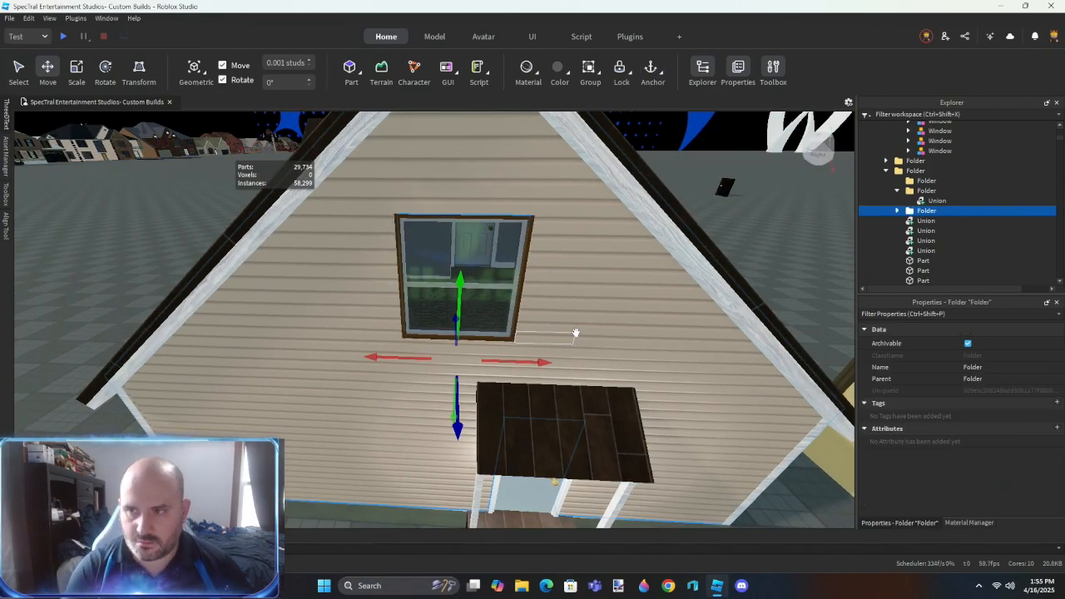
click(898, 212)
click(937, 221)
- Separate the covered entry's gable wall into upper and lower walls and release its window negative part
right_drag(607, 371, 612, 377)
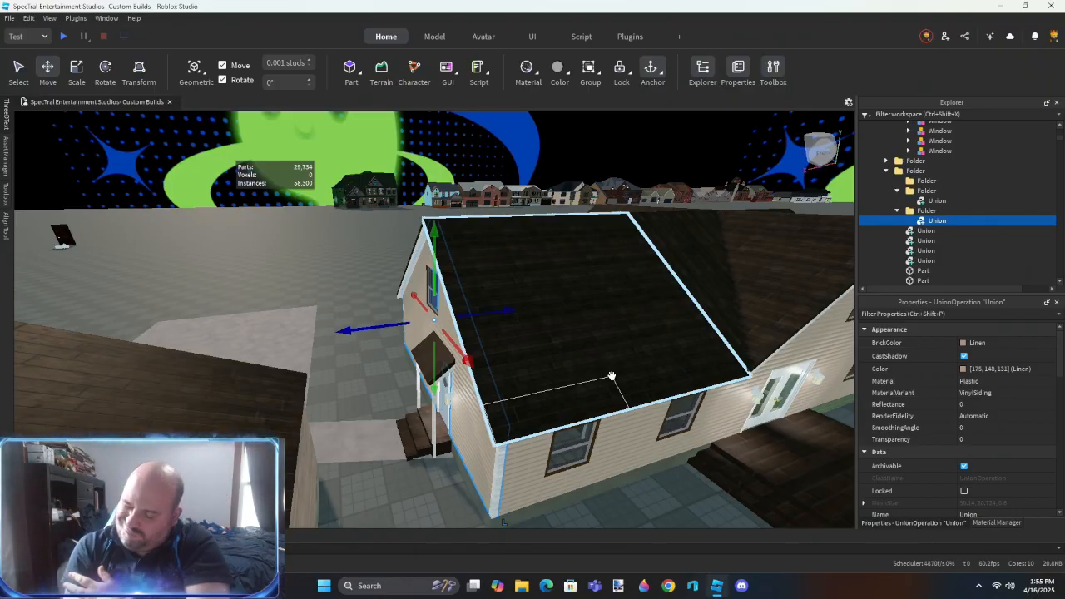
key(a)
right_drag(497, 354, 495, 351)
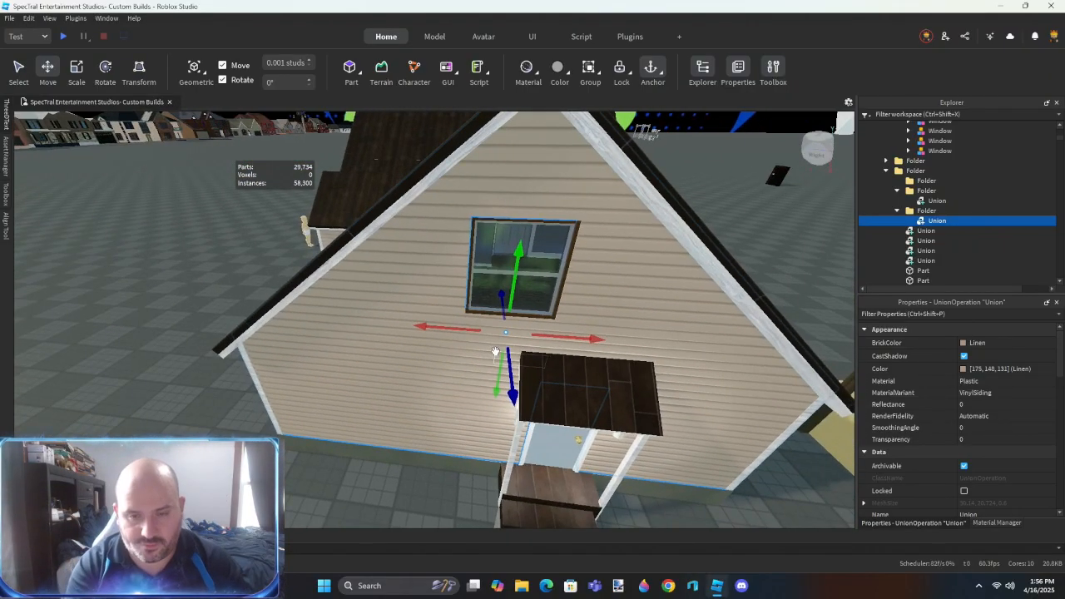
key(ctrl+shift+u)
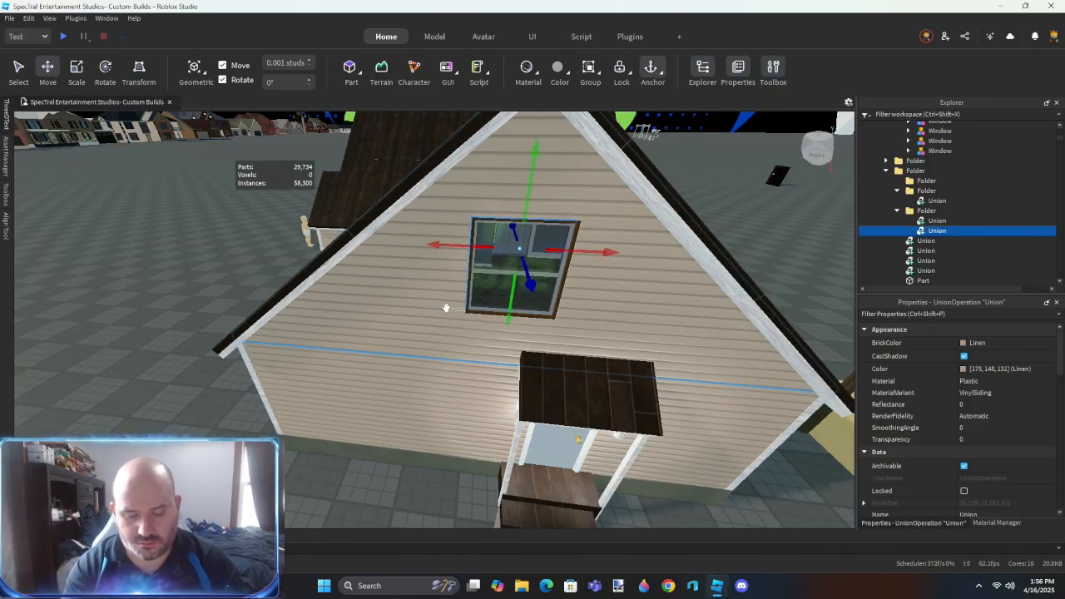
key(ctrl+shift+u)
- Use ResizeAlign with Outer Touch to adjust the separated wall faces around the entry gable's window opening
scroll(445, 307, up, 4)
right_drag(445, 307, 446, 307)
key(r)
click(333, 241)
right_drag(333, 242, 332, 241)
right_drag(547, 149, 547, 150)
right_drag(506, 306, 502, 312)
right_drag(495, 421, 451, 458)
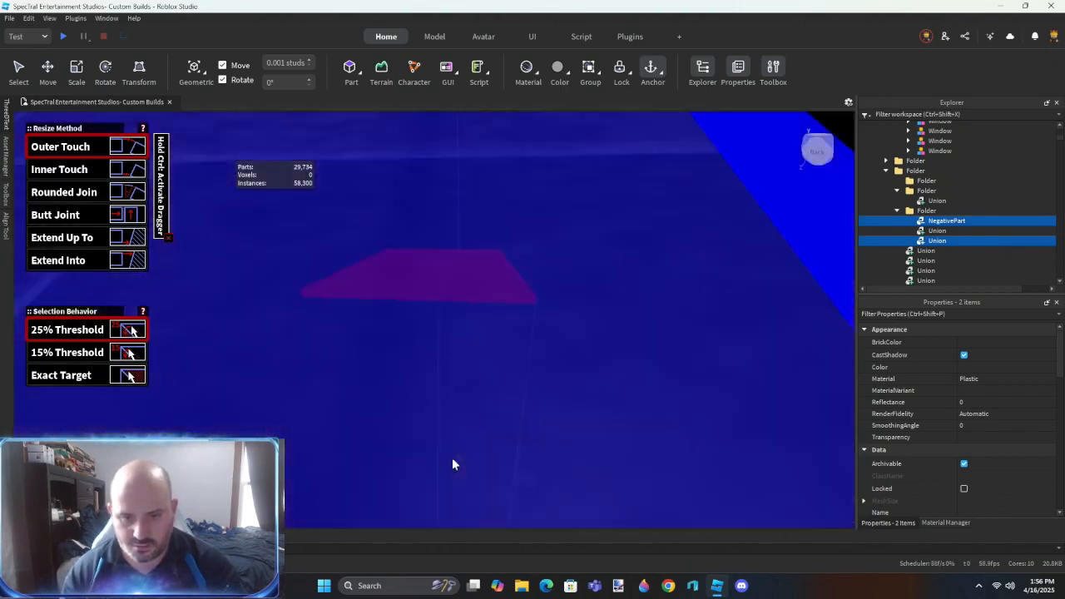
key(f)
- Union the entry gable's upper wall with its window negative part, and merge it with the lower wall
key(ctrl+2)
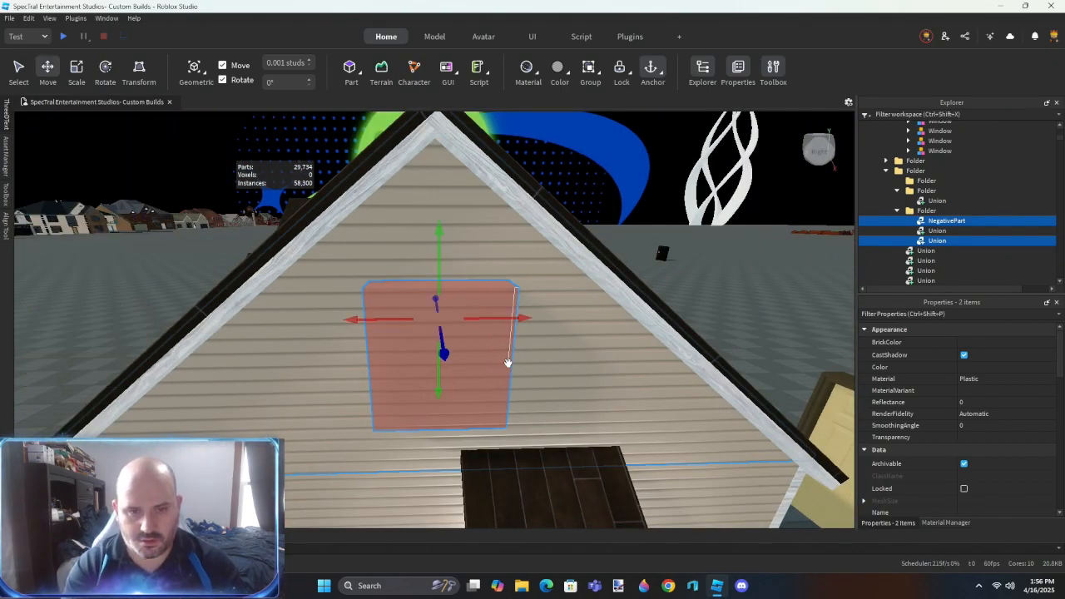
key(ctrl+shift+g)
right_drag(506, 361, 475, 406)
key(ctrl+shift+g)
scroll(475, 409, up, 10)
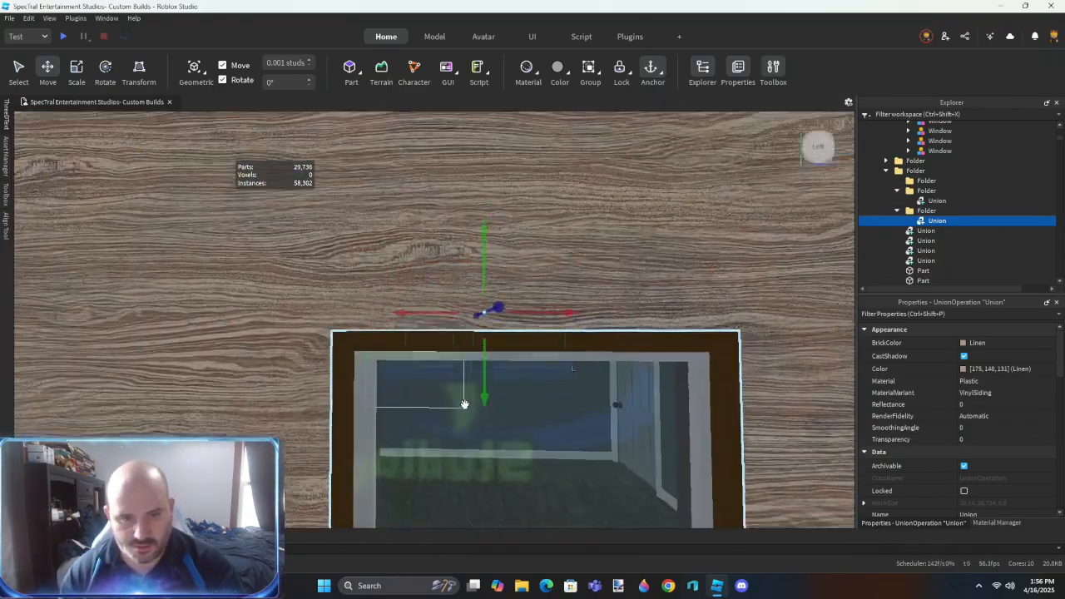
scroll(464, 405, down, 10)
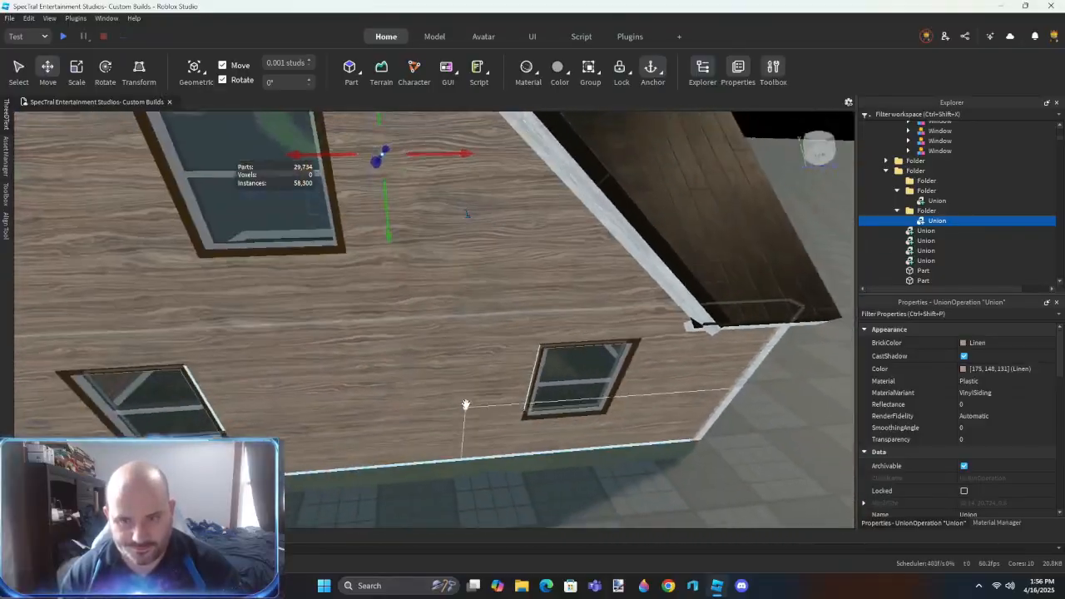
- Move the rebuilt wall unions out of their temporary folders into the parent house folder
right_drag(466, 405, 473, 489)
click(473, 489)
scroll(473, 489, down, 5)
click(506, 332)
right_drag(541, 331, 538, 332)
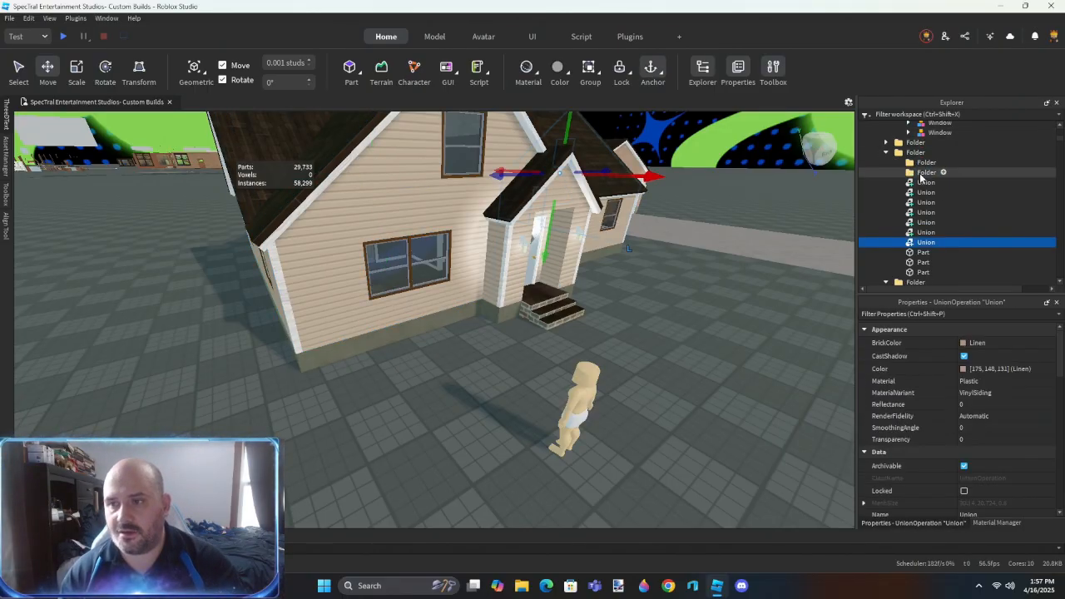
- Examine the room interior where the single sided siding walls meet the interior walls and windows
mouse_move(443, 425)
right_down()
mouse_move(441, 411)
mouse_move(418, 411)
mouse_move(433, 420)
right_up()
key(w)
key(s)
key(w)
key(s)
key(a)
key(w)
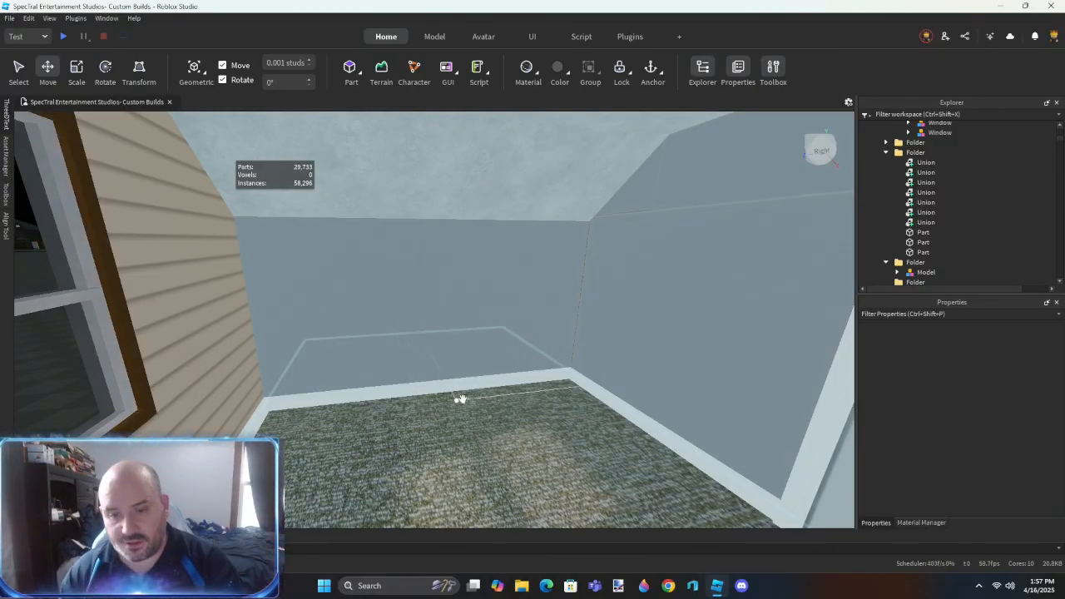
right_drag(453, 401, 454, 401)
right_drag(495, 298, 492, 297)
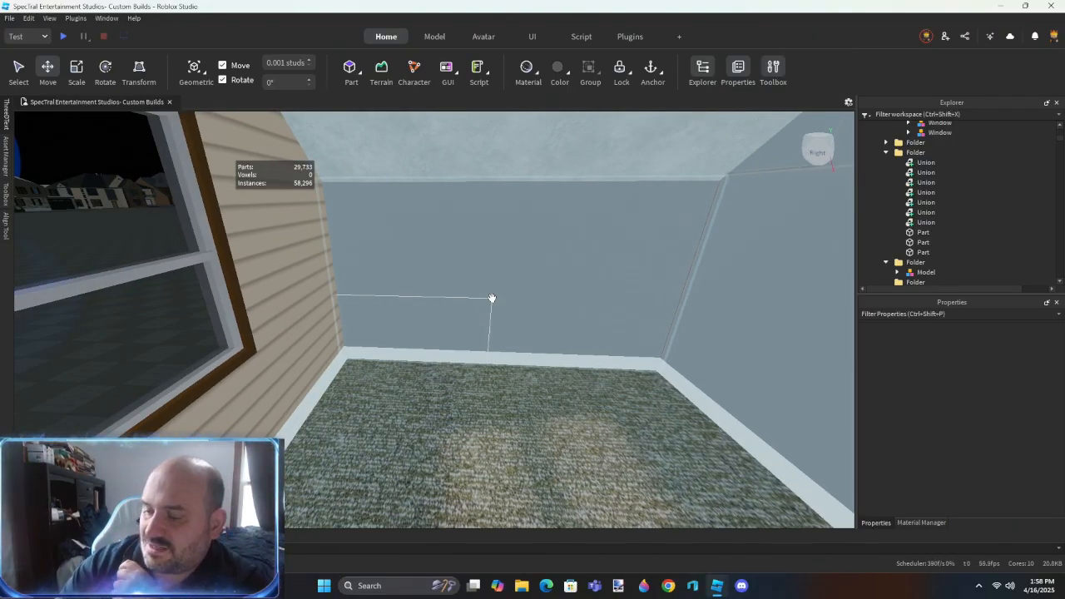
right_drag(492, 298, 449, 313)
key(s)
- Gather the siding and foundation models in one folder and name the foundation model Foundation
click(510, 292)
shift+click(922, 252)
key(ctrl+z)
click(559, 333)
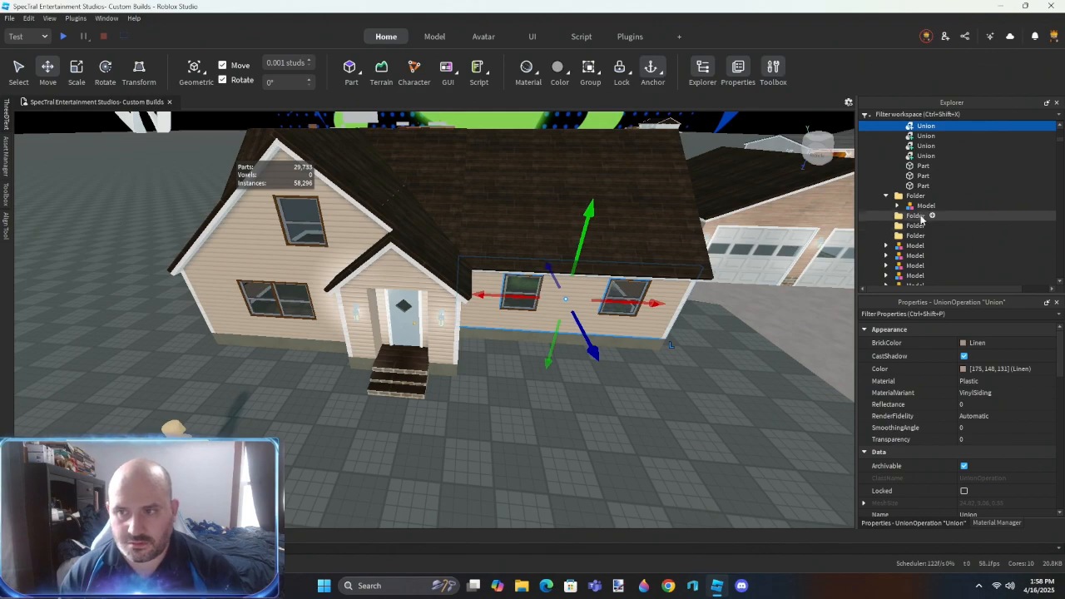
shift+click(920, 181)
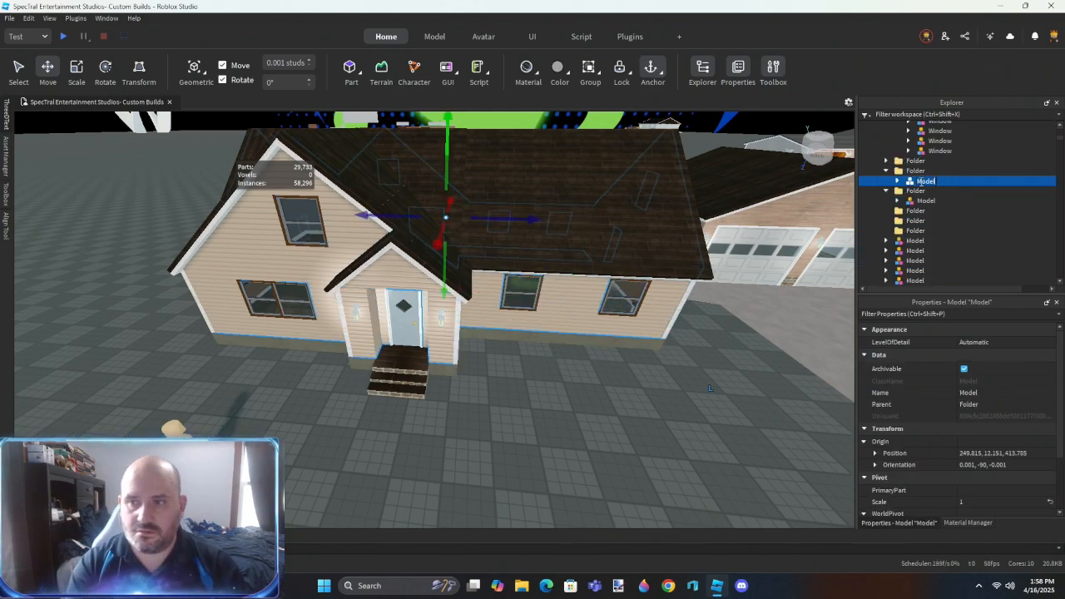
drag(919, 200, 916, 171)
key(F2)
text(Foundation)
key(Return)
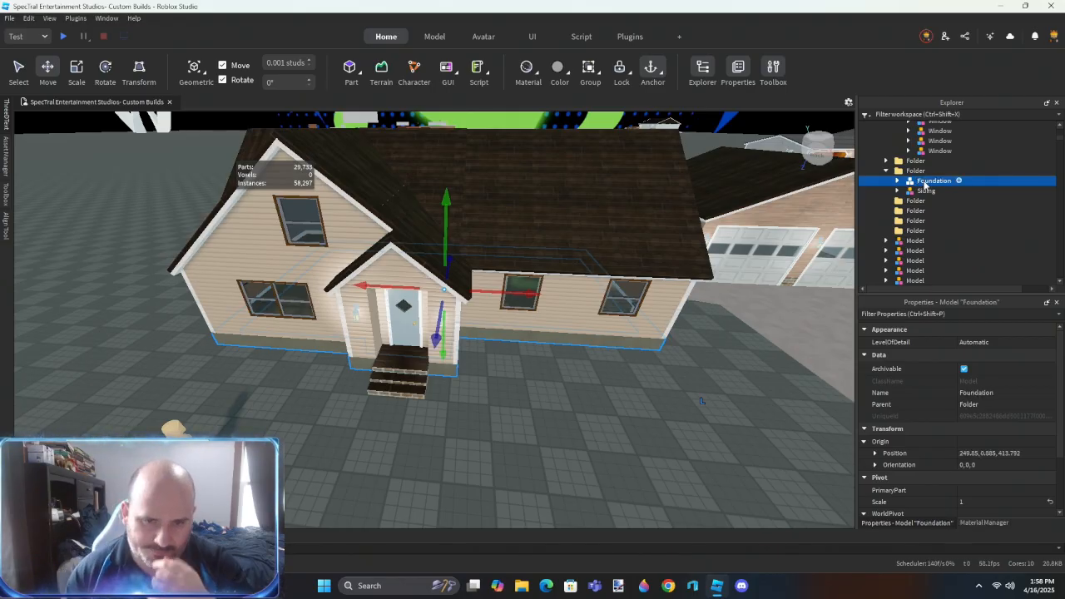
- Use ResizeAlign with Outer Touch to join the trim boards at the peak of the entry gable
click(418, 431)
click(406, 323)
scroll(407, 327, up, 5)
right_drag(481, 282, 485, 329)
key(w)
key(alt+r)
click(470, 318)
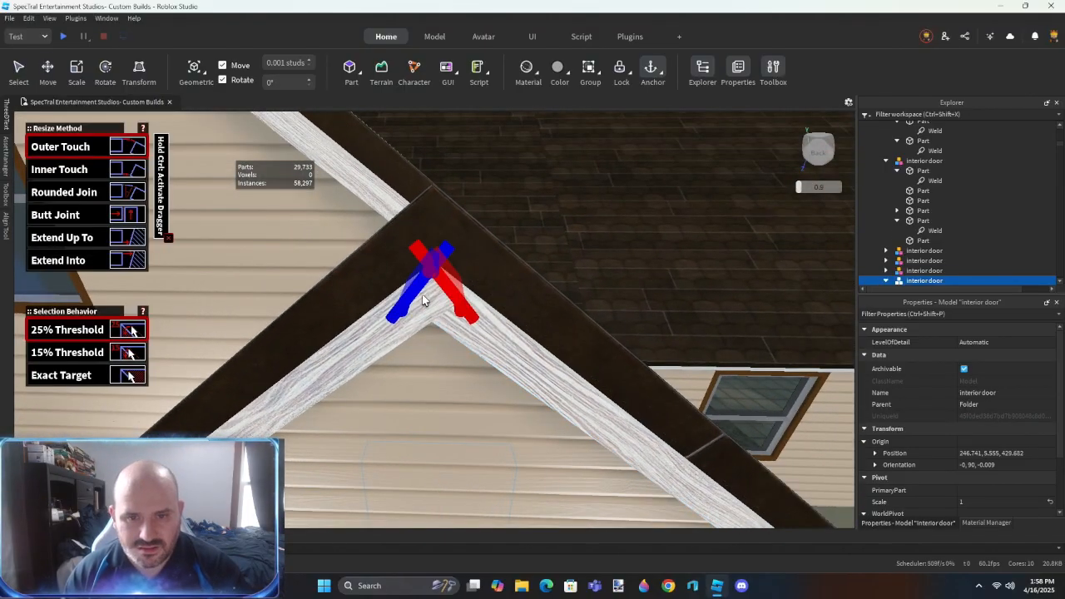
click(423, 300)
scroll(428, 250, down, 1)
click(442, 190)
click(435, 164)
key(ctrl+2)
scroll(544, 202, down, 2)
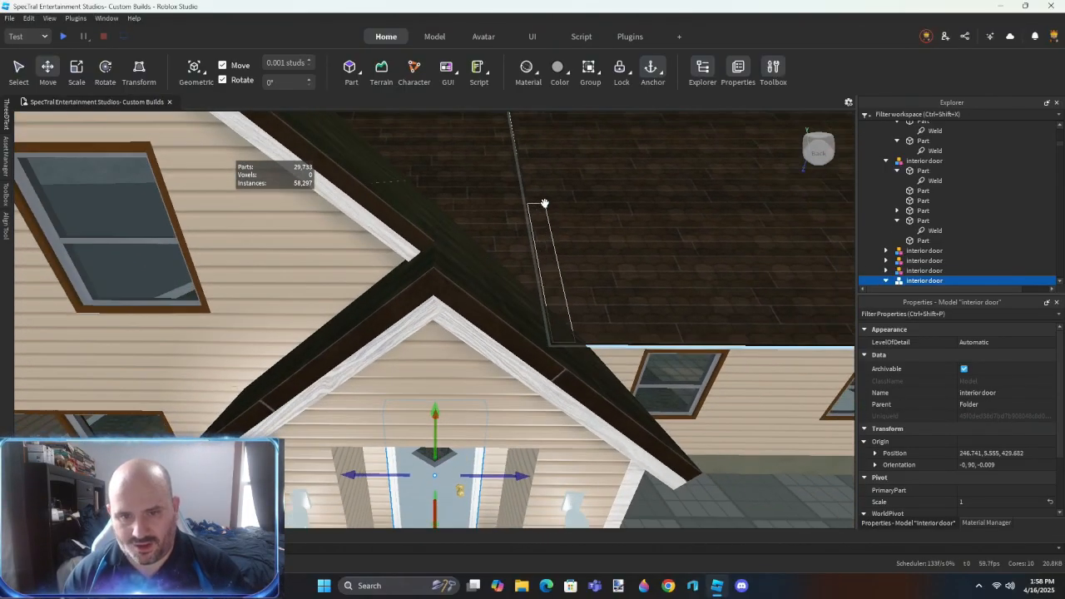
- Group the entry gable's white rake and corner trim parts in a folder and delete their welds
right_drag(545, 203, 540, 209)
click(508, 206)
ctrl+click(405, 200)
key(w)
right_drag(504, 291, 501, 293)
ctrl+click(416, 263)
key(s)
right_drag(625, 235, 631, 236)
ctrl+click(547, 271)
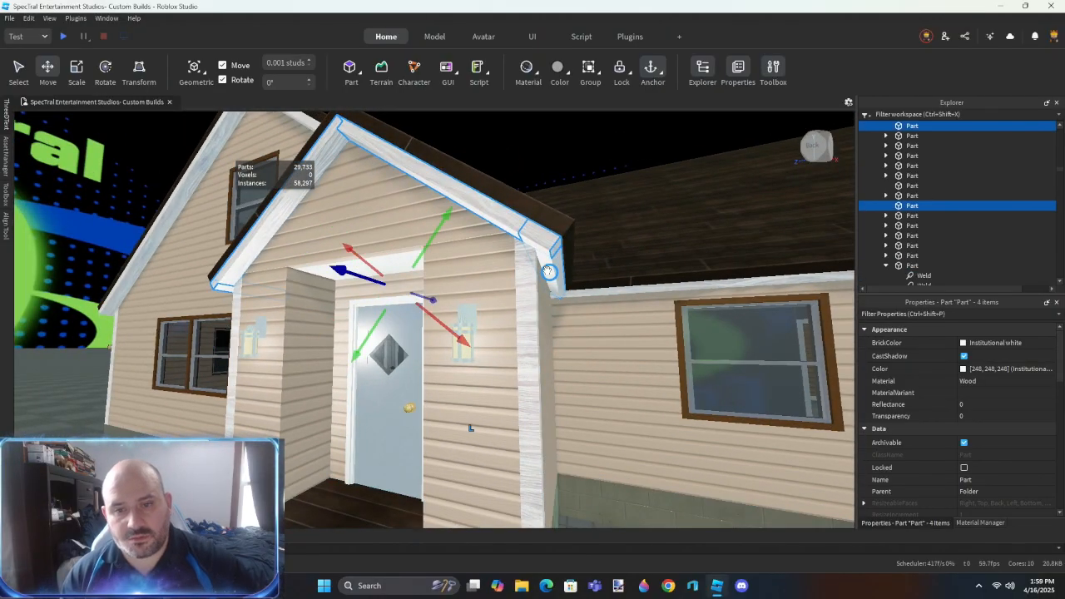
ctrl+click(531, 374)
ctrl+click(337, 354)
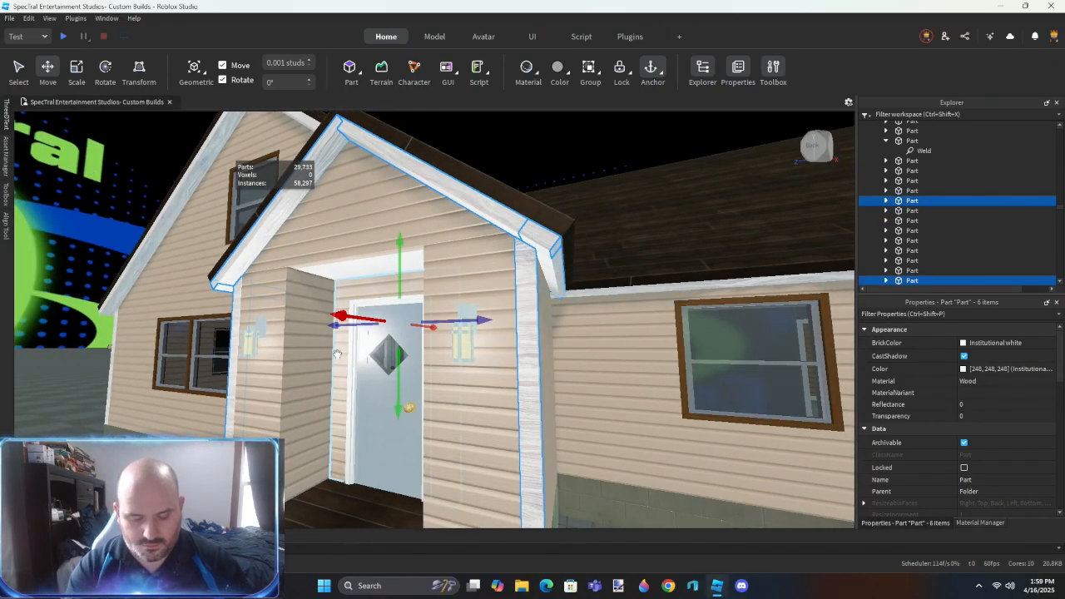
key(ctrl+alt+g)
key(ctrl+shift+c)
key(ctrl+shift+c)
key(Delete)
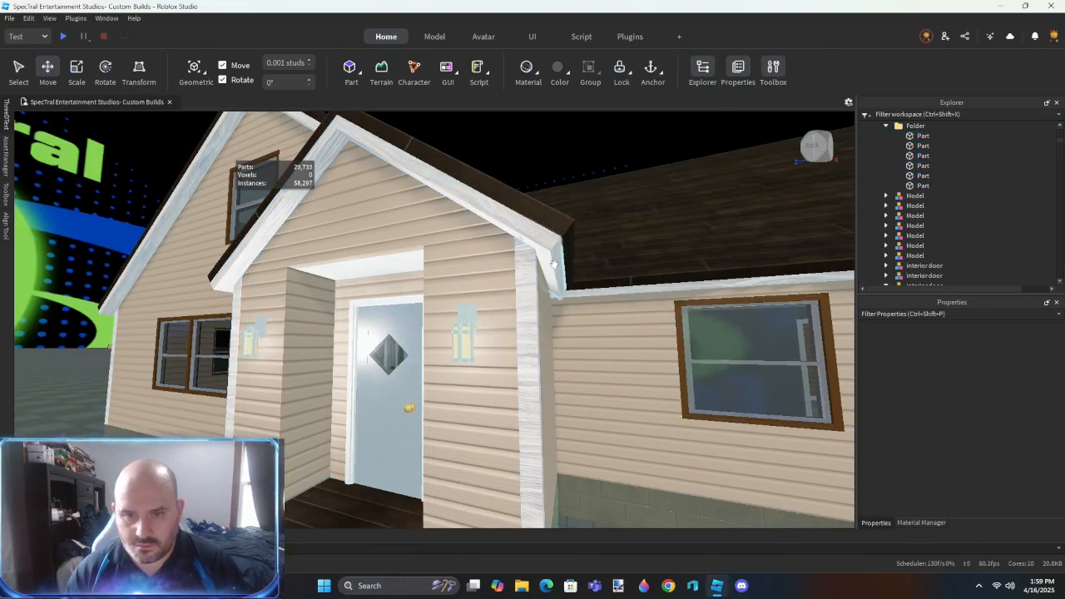
- Union the separate white trim pieces along each slope of the entry gable
click(553, 265)
ctrl+click(497, 215)
key(ctrl+shift+g)
right_drag(496, 237, 498, 238)
key(a)
- Select the roof slopes and edge pieces around the house and set their BrickColor to Lily white
key(a)
click(314, 295)
ctrl+click(366, 236)
key(ctrl+shift+g)
right_drag(394, 293, 395, 294)
key(s)
click(596, 422)
key(w)
key(d)
scroll(591, 423, up, 3)
right_drag(591, 423, 588, 423)
key(s)
key(a)
right_drag(497, 273, 494, 269)
key(w)
click(495, 268)
ctrl+click(431, 266)
ctrl+click(402, 299)
ctrl+click(392, 302)
ctrl+click(361, 248)
ctrl+click(263, 296)
ctrl+click(261, 260)
ctrl+click(243, 229)
right_drag(343, 306, 348, 309)
key(a)
ctrl+click(459, 326)
ctrl+click(405, 324)
ctrl+click(390, 291)
ctrl+click(333, 287)
ctrl+click(256, 294)
right_drag(329, 351, 333, 352)
ctrl+click(485, 335)
ctrl+click(393, 345)
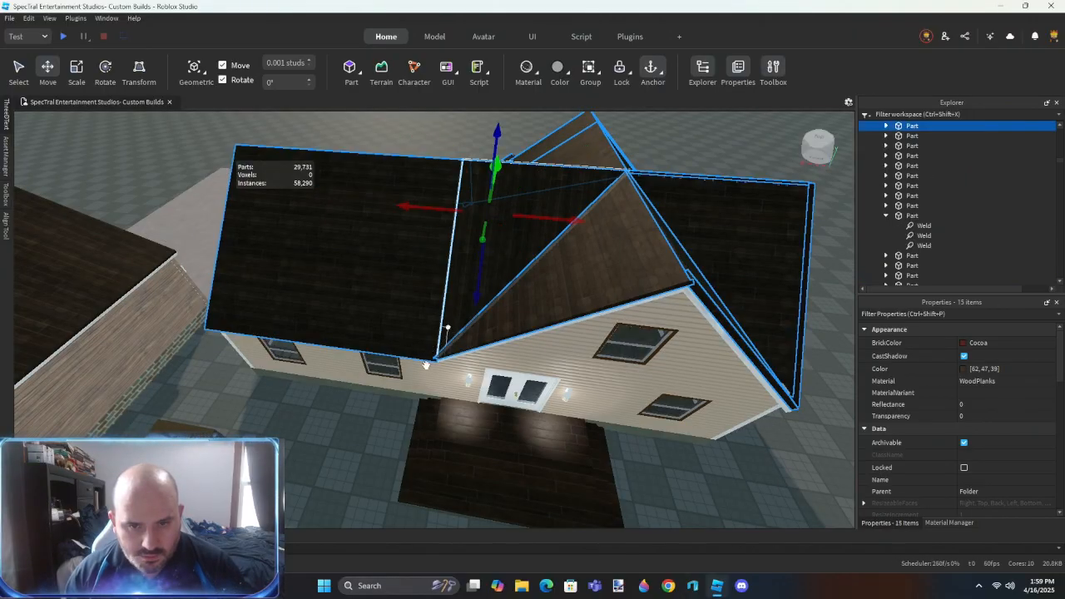
click(978, 342)
click(959, 489)
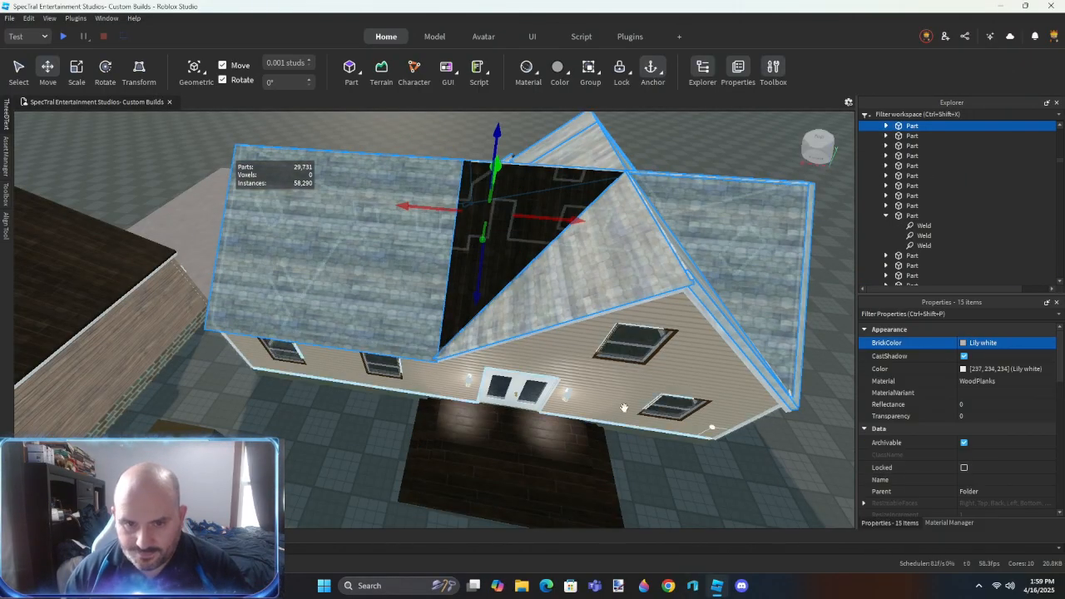
- Include the remaining dark main roof section, set the roof's BrickColor to Medium stone grey, and group the roof parts in a folder
scroll(961, 446, down, 2)
scroll(966, 428, down, 1)
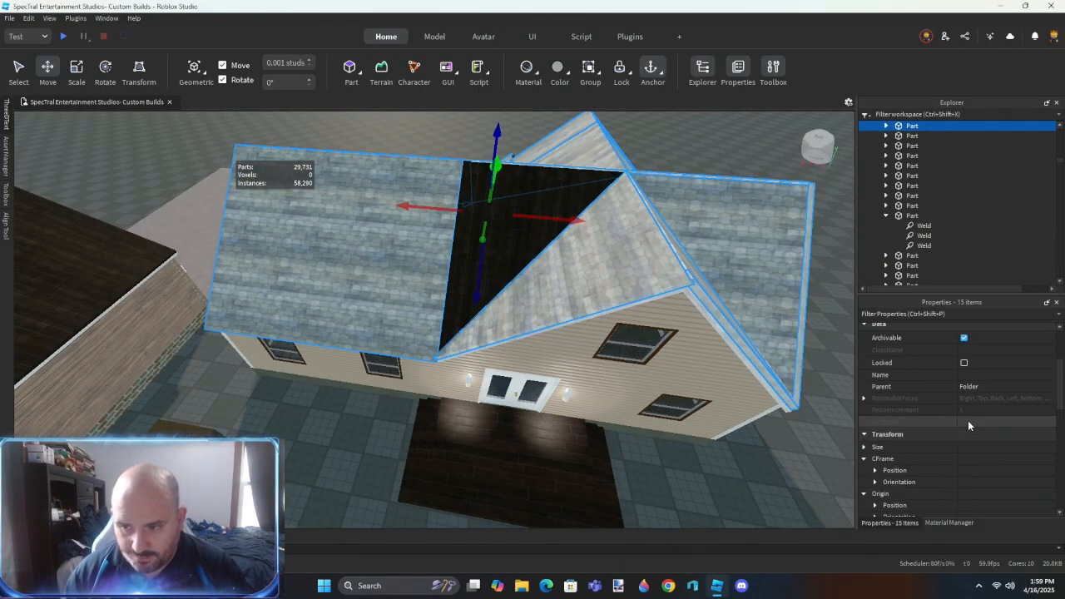
ctrl+click(547, 185)
click(982, 344)
click(963, 519)
key(a)
right_drag(525, 460, 525, 462)
key(ctrl+alt+g)
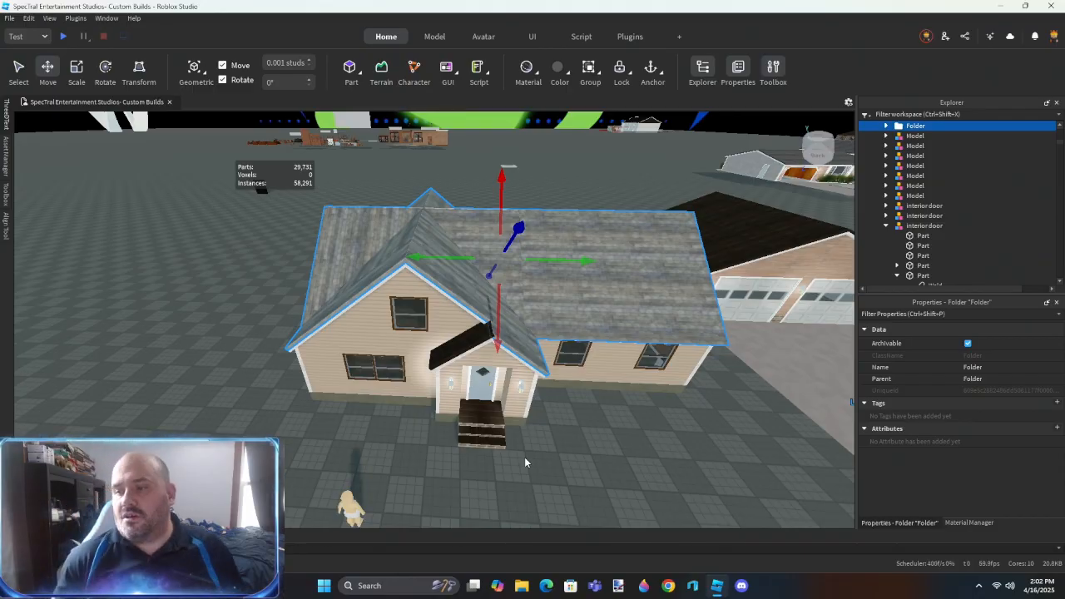
- Delete the welds from all parts in the roof folder
right_drag(587, 399, 586, 402)
key(w)
click(586, 402)
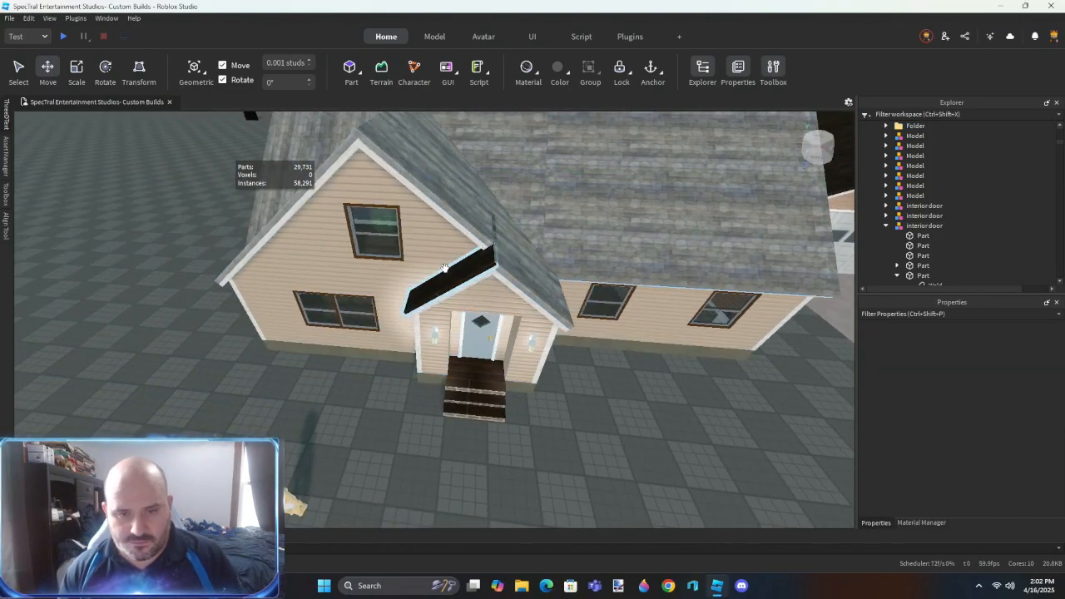
click(444, 266)
click(916, 192)
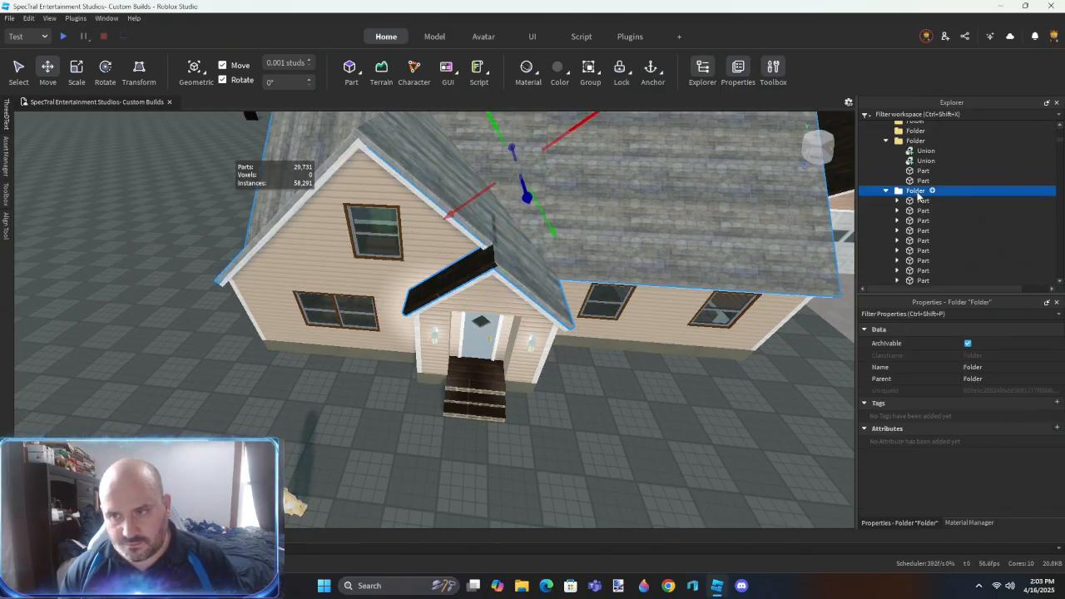
key(ctrl+shift+c)
key(ctrl+shift+c)
key(Delete)
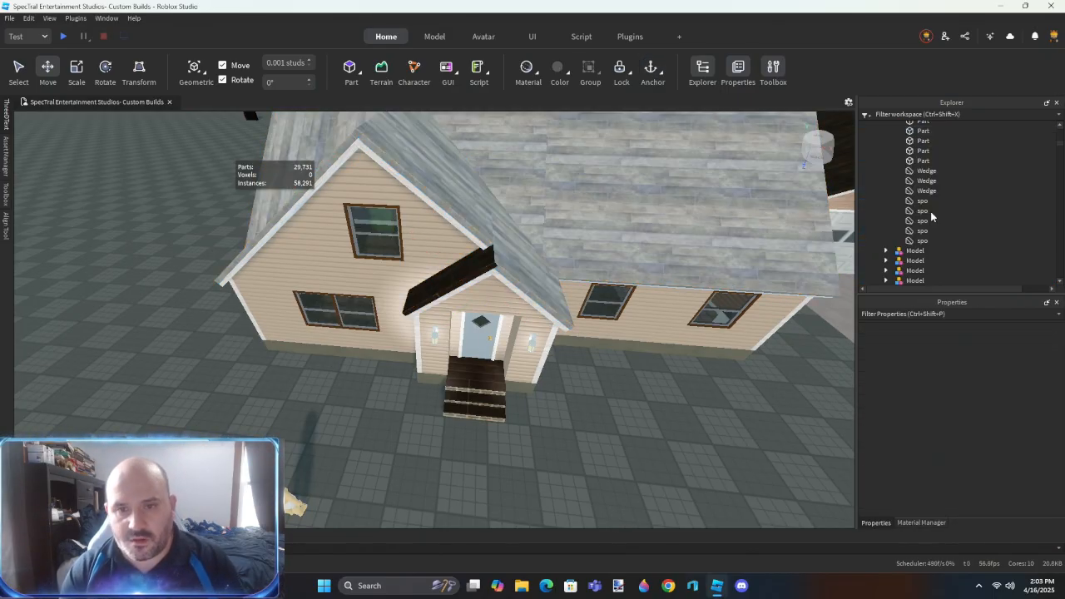
- Delete the dark roof slope over the entry and the filler roof pieces beside the front gable
right_drag(568, 427, 568, 427)
click(506, 275)
right_drag(493, 278, 546, 397)
key(w)
ctrl+click(451, 267)
key(Delete)
key(w)
key(s)
key(d)
key(w)
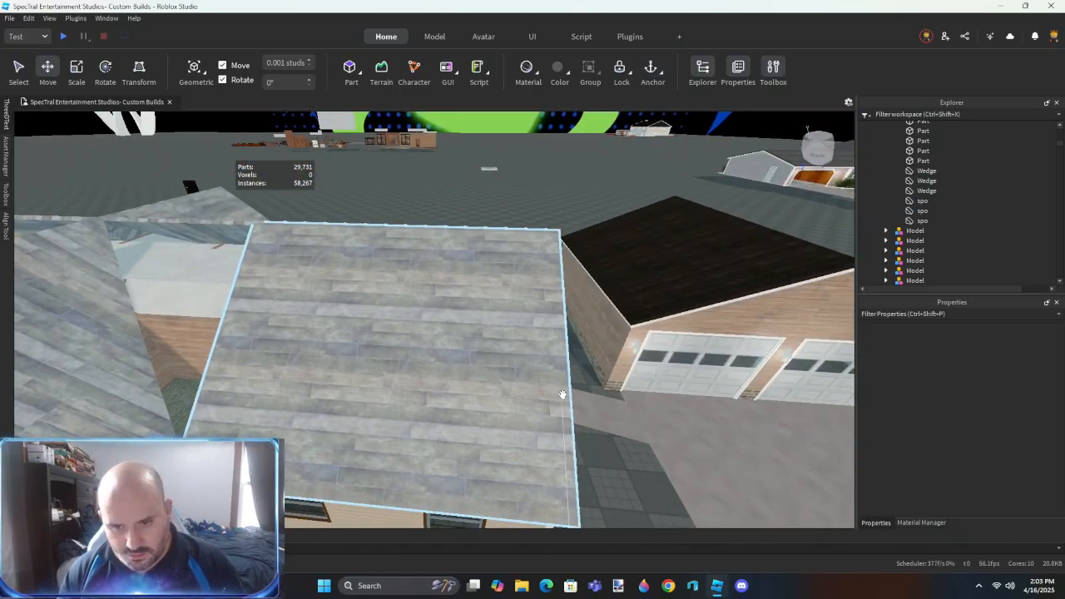
key(a)
click(446, 351)
key(Delete)
key(a)
- Use ResizeAlign with Outer Touch to align the adjoining edges of the gable roof panels
right_drag(461, 355, 466, 352)
key(w)
key(w)
key(e)
key(s)
click(483, 312)
key(r)
click(510, 291)
key(w)
right_drag(493, 304, 500, 303)
click(493, 304)
key(s)
key(w)
click(447, 374)
click(288, 403)
key(a)
mouse_move(596, 448)
right_down()
mouse_move(560, 464)
mouse_move(602, 436)
right_up()
click(397, 458)
key(w)
click(561, 463)
key(s)
key(w)
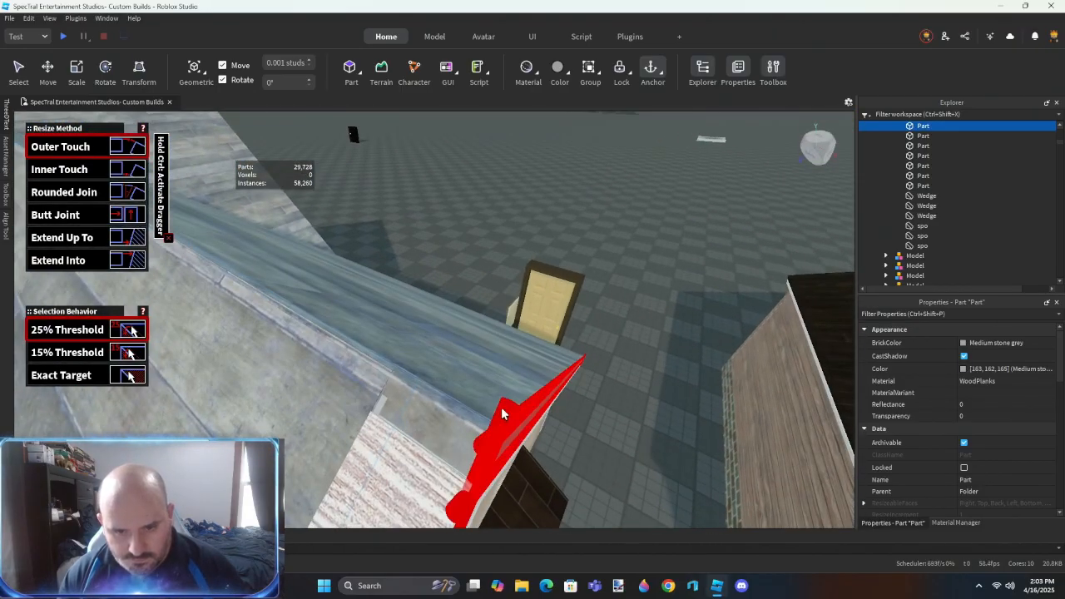
click(500, 402)
click(500, 402)
right_drag(695, 411, 696, 411)
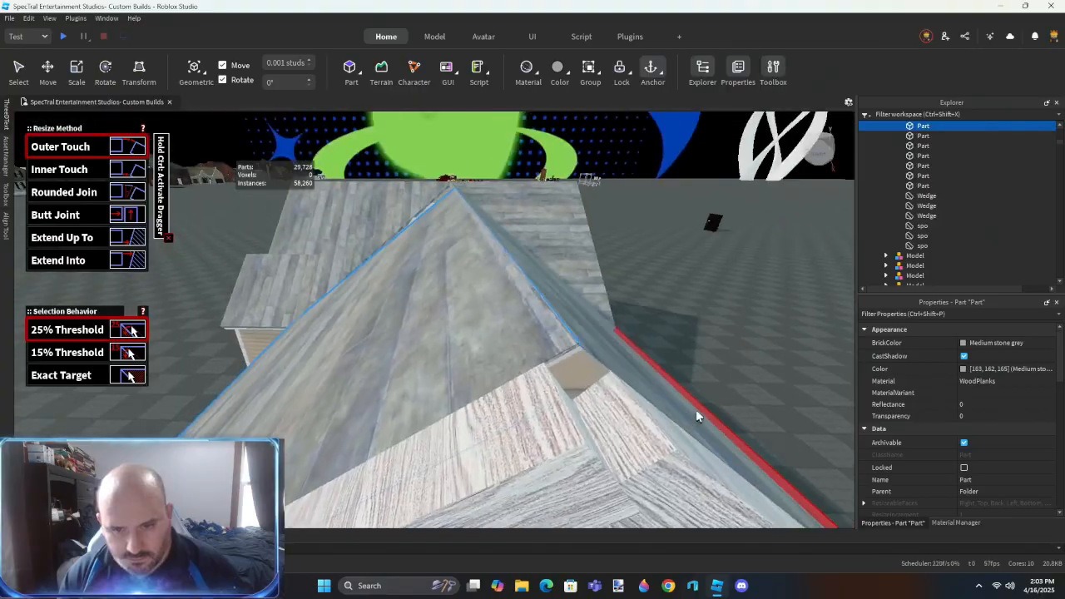
right_drag(621, 406, 621, 406)
key(s)
key(ctrl+2)
- Align the front gable roof panel's outer edge with ResizeAlign, and delete the leftover roof piece beside it
click(692, 367)
key(w)
right_drag(587, 334, 589, 340)
key(s)
click(524, 363)
key(Delete)
- Remove another unneeded roof part at the front gable next to the main roof
key(w)
click(660, 367)
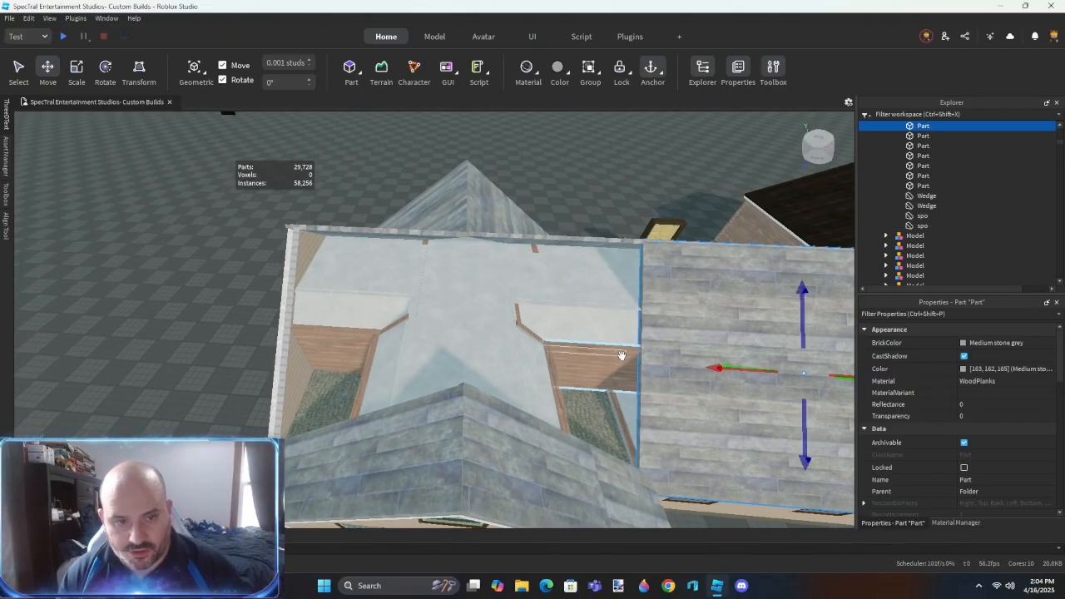
right_drag(622, 356, 623, 356)
key(a)
key(r)
click(545, 393)
right_drag(545, 393, 570, 391)
click(588, 402)
key(w)
key(ctrl+3)
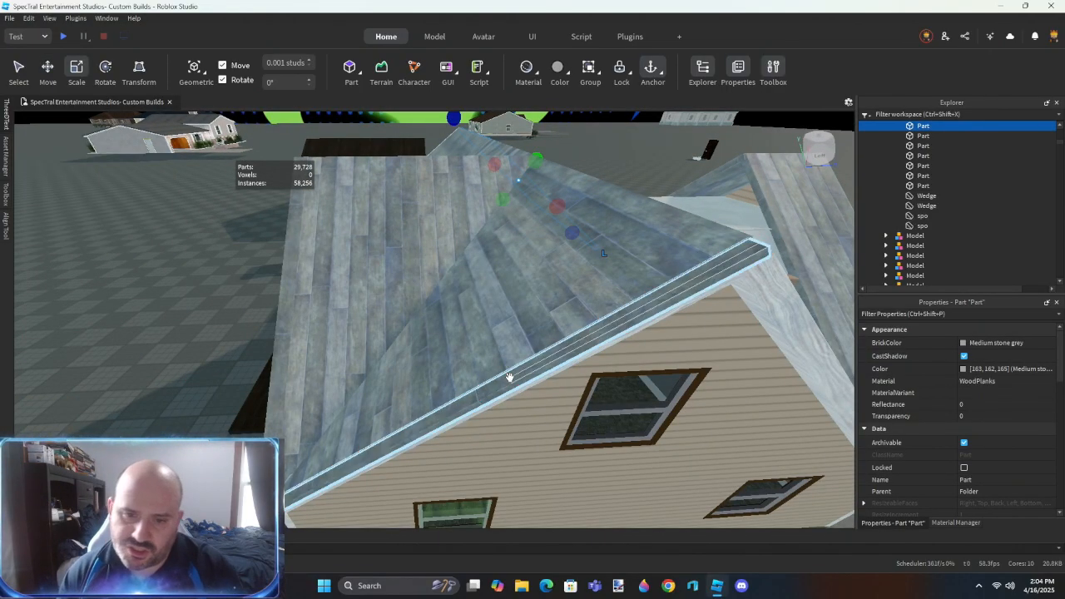
key(Delete)
- Use ResizeAlign with Outer Touch to join the front gable's narrow edge strip to the adjoining roof panel
key(r)
click(519, 382)
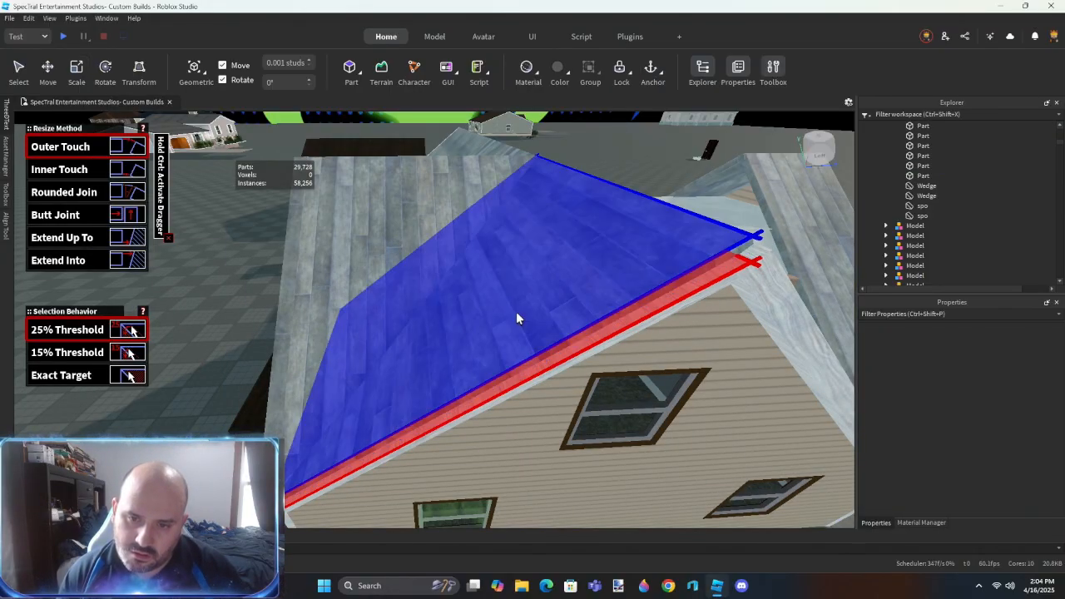
click(516, 312)
key(s)
right_drag(538, 347, 485, 316)
key(w)
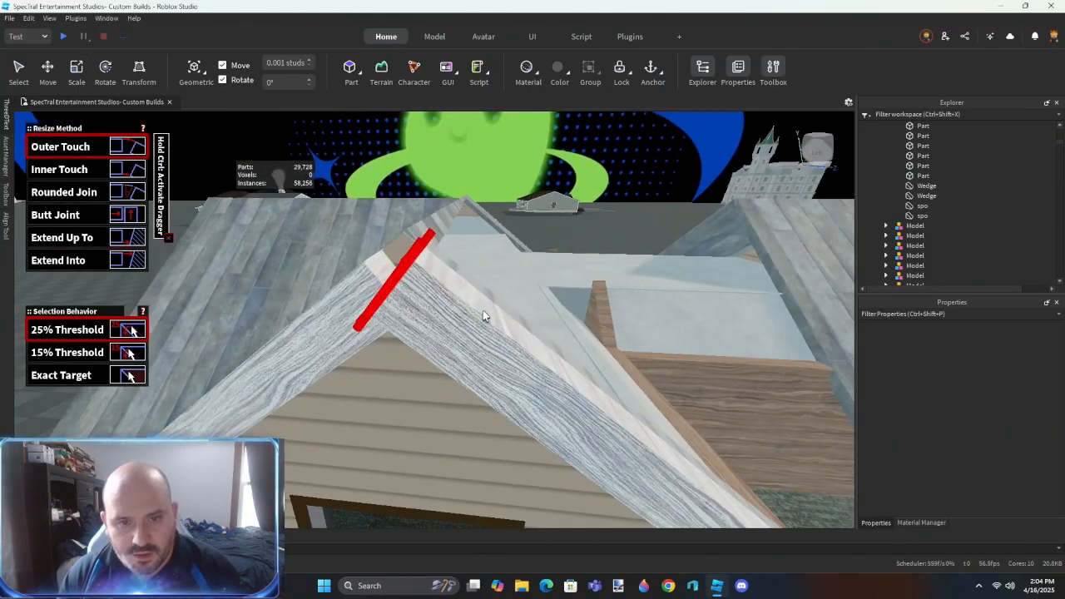
key(s)
right_drag(480, 409, 571, 328)
key(w)
click(571, 328)
- Reposition and align the other front gable roof slope so both slopes meet cleanly at the ridge
right_drag(471, 295, 473, 306)
key(w)
key(s)
key(ctrl+2)
key(s)
key(ctrl+r)
click(457, 312)
right_drag(384, 289, 437, 309)
key(w)
right_drag(525, 364, 527, 368)
key(w)
key(s)
right_drag(367, 395, 386, 397)
key(s)
key(ctrl+2)
right_drag(525, 488, 525, 488)
key(w)
key(w)
- Insert a block part on the carpeted floor under the roof slope and lengthen it to about 5 studs
click(349, 73)
right_drag(533, 336, 533, 336)
drag(532, 335, 291, 511)
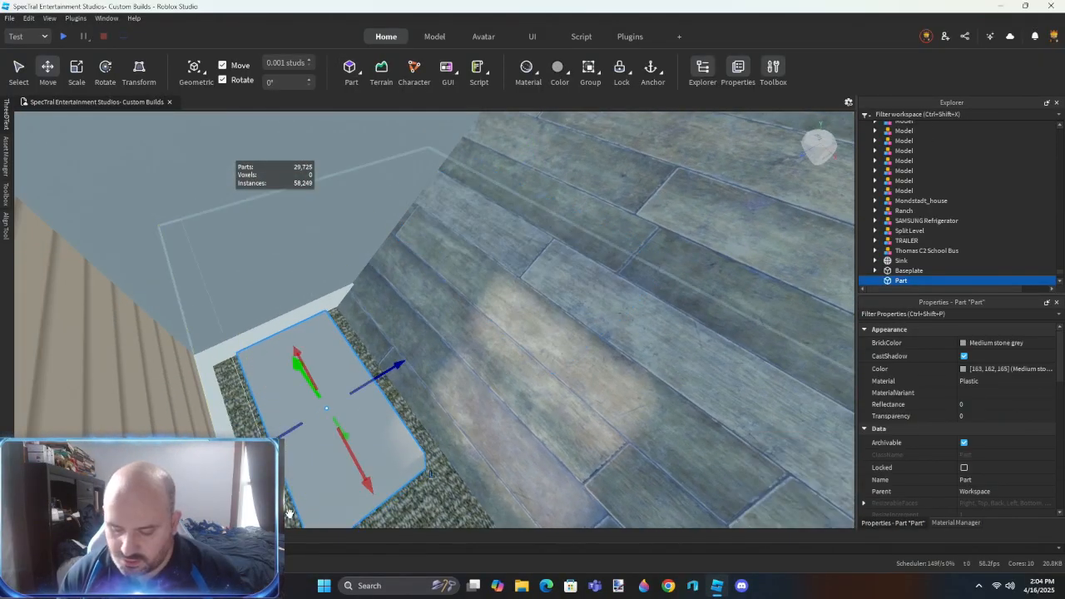
key(ctrl+3)
right_drag(290, 510, 290, 510)
drag(307, 331, 307, 308)
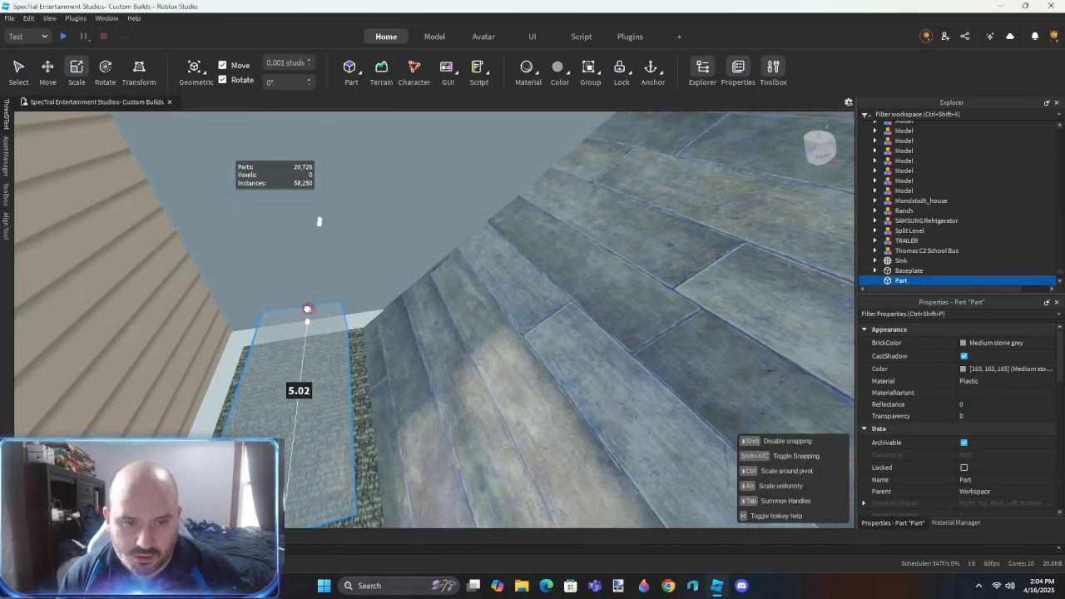
right_drag(414, 375, 414, 375)
drag(469, 335, 407, 305)
right_drag(407, 305, 407, 305)
- Fit the block to the upstairs space and scale its height up through the roof to about 8.45 studs
drag(407, 304, 335, 295)
right_drag(464, 340, 464, 341)
drag(275, 350, 287, 346)
right_drag(287, 346, 287, 346)
drag(400, 337, 504, 324)
right_drag(374, 349, 373, 350)
drag(430, 342, 419, 242)
drag(322, 421, 297, 206)
right_drag(330, 268, 330, 268)
right_drag(343, 304, 343, 304)
drag(335, 243, 328, 216)
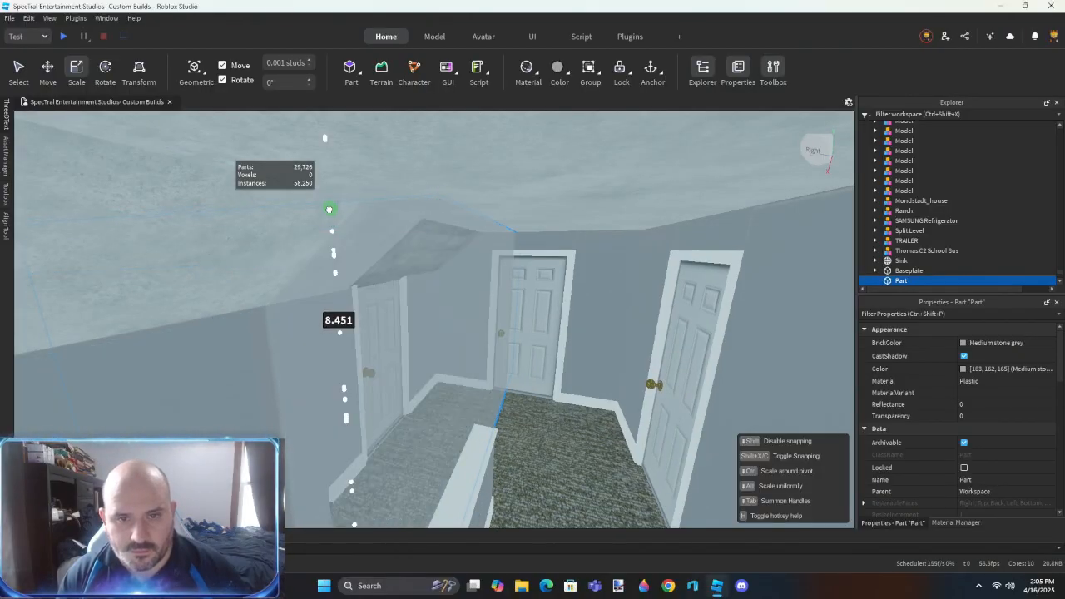
- Negate the blocks passing through the roof behind the front gable
scroll(328, 210, down, 10)
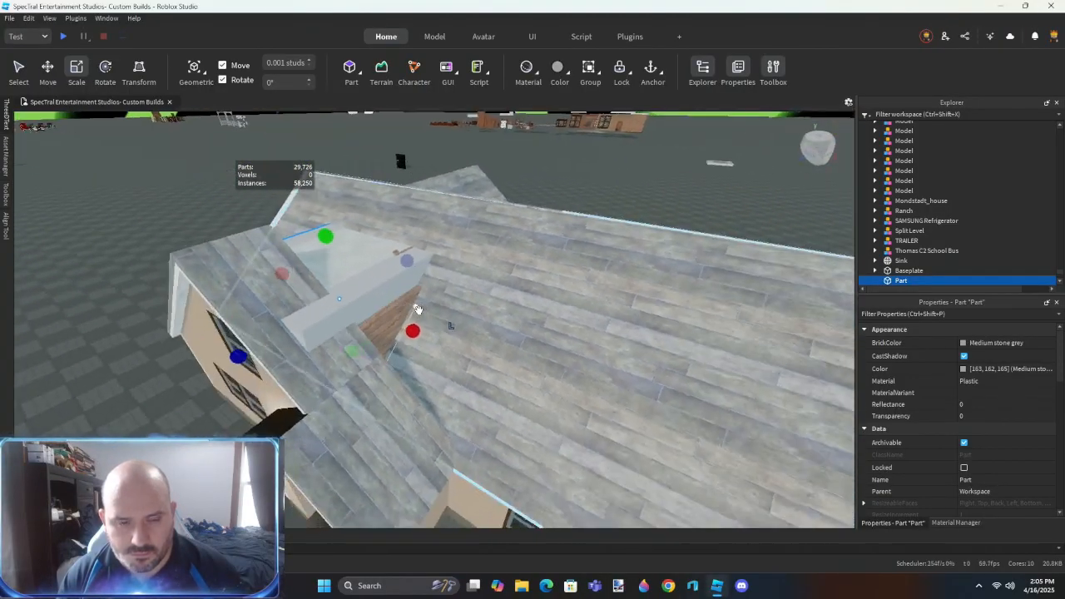
scroll(419, 310, up, 2)
key(ctrl+shift+n)
ctrl+alt+click(541, 287)
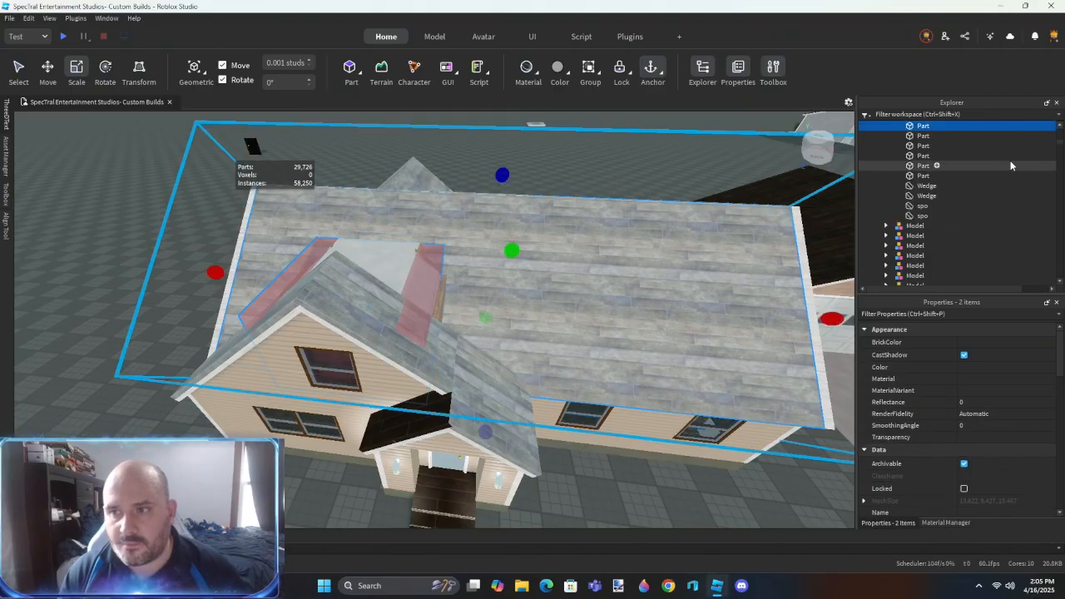
- Select the parts in the roof folder and set their Material to RoofShingles
scroll(924, 191, up, 2)
drag(922, 169, 921, 166)
click(922, 182)
scroll(922, 236, down, 2)
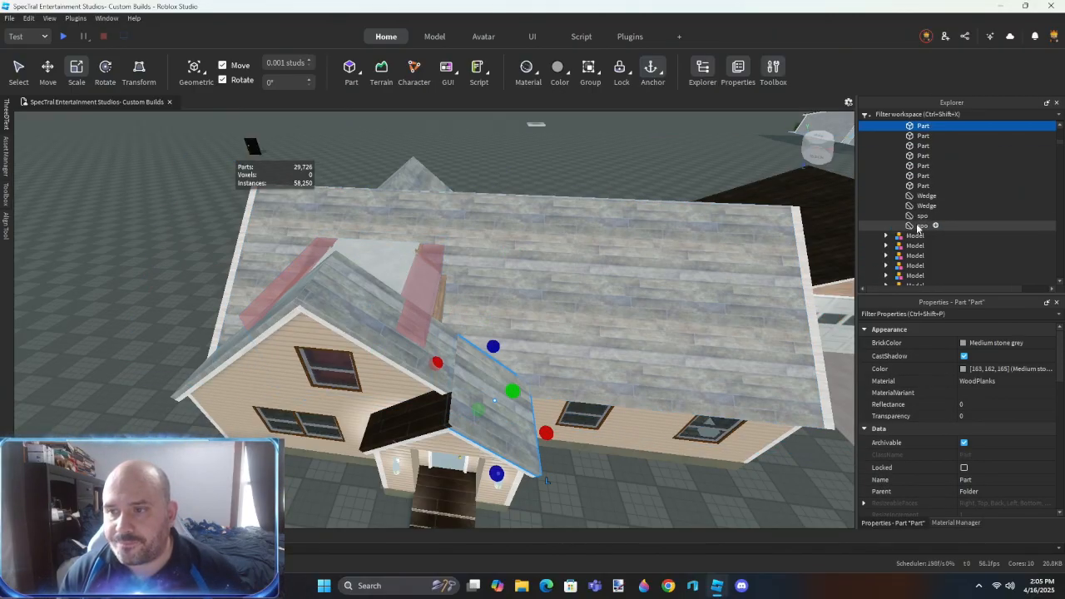
shift+click(921, 228)
key(r)
- Union the main roof panel with the negated blocks to cut the opening behind the front gable
right_drag(466, 216, 466, 279)
alt+click(411, 203)
ctrl+alt+click(558, 207)
key(ctrl+shift+g)
right_drag(559, 207, 545, 247)
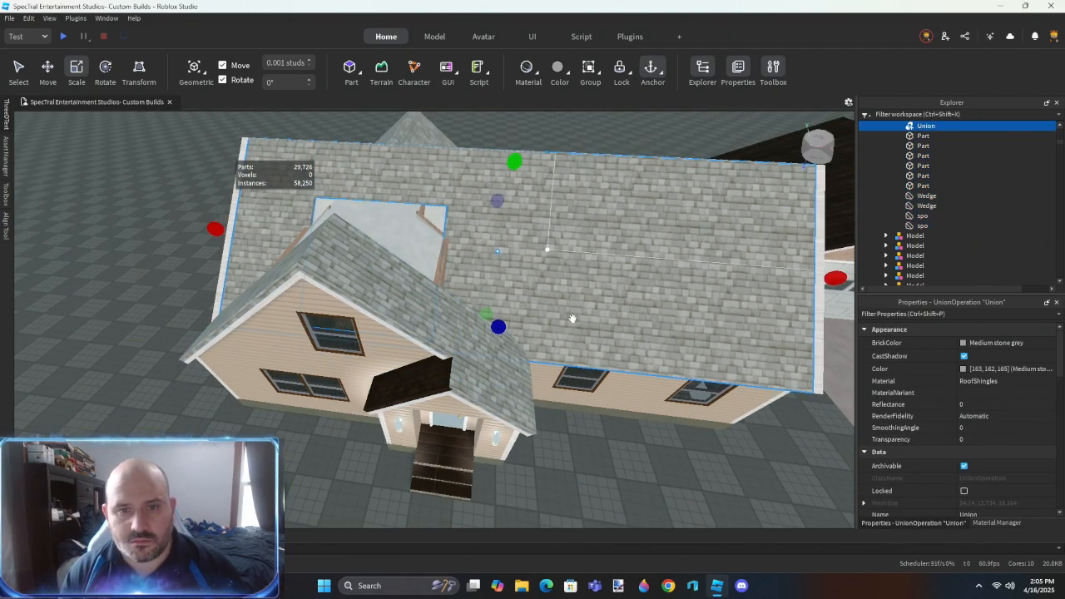
- Copy an interior door and paste the duplicate into the workspace beside the house
click(601, 480)
key(w)
right_drag(601, 480, 590, 455)
key(w)
key(w)
click(481, 353)
key(ctrl+c)
key(ctrl+v)
key(f)
drag(483, 358, 588, 322)
right_drag(588, 324, 587, 322)
drag(587, 322, 584, 326)
right_drag(588, 322, 584, 326)
drag(584, 327, 583, 327)
right_drag(584, 326, 464, 308)
key(s)
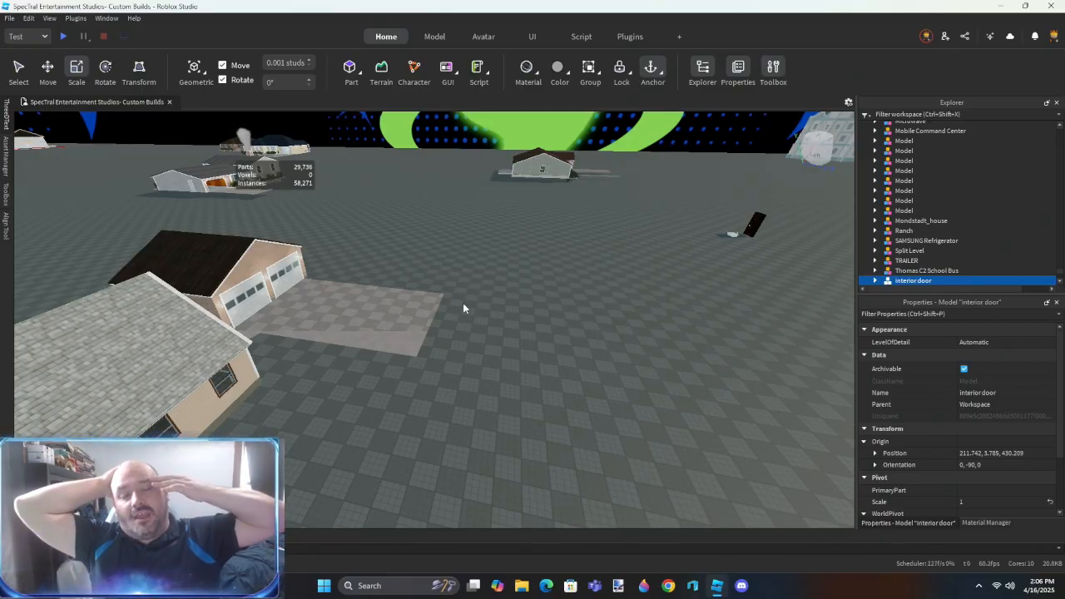
- Ungroup the pasted interior door model
key(f)
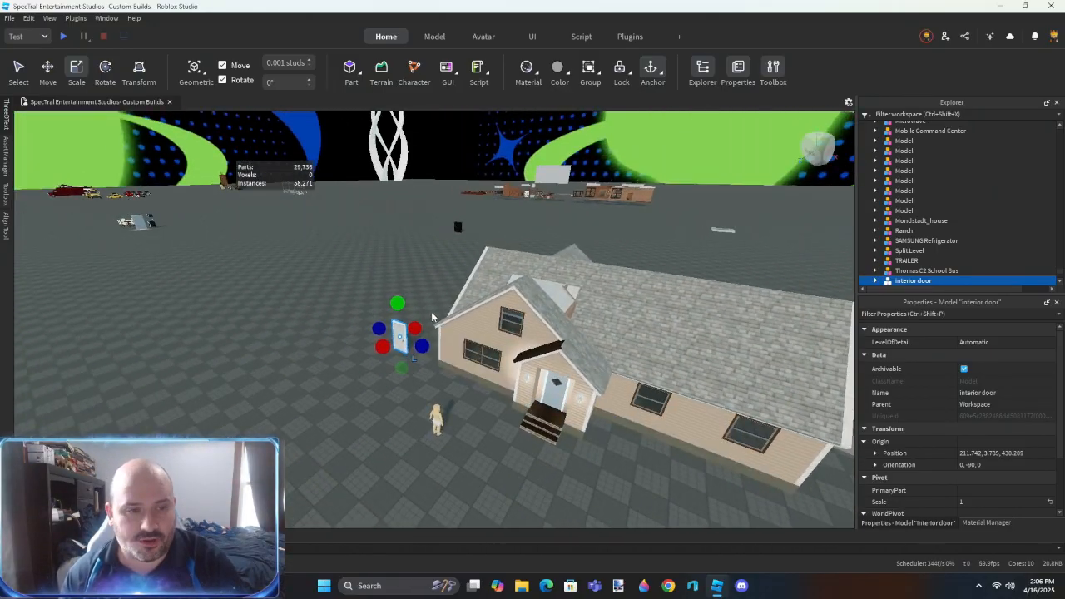
right_drag(431, 313, 432, 312)
key(w)
click(603, 346)
key(ctrl+u)
- Move the Male01_actuallyHeight figure into another house, onto the carpeted floor in front of the black panelled door
drag(573, 353, 512, 160)
key(f)
right_drag(454, 337, 485, 358)
key(s)
drag(585, 304, 540, 272)
key(f)
right_drag(542, 308, 543, 310)
drag(460, 342, 470, 471)
right_drag(471, 471, 471, 470)
drag(471, 471, 287, 247)
key(w)
key(w)
right_drag(287, 247, 287, 247)
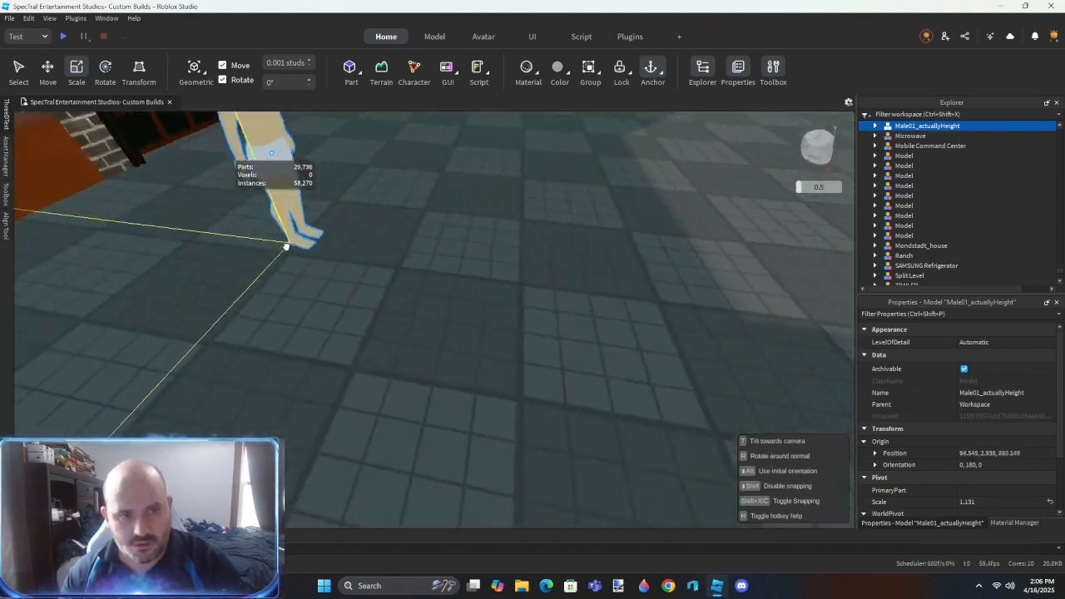
drag(287, 247, 286, 247)
right_drag(287, 247, 286, 247)
drag(286, 246, 286, 246)
key(w)
right_drag(287, 246, 286, 246)
drag(287, 245, 287, 247)
right_drag(286, 246, 287, 247)
drag(287, 246, 288, 249)
right_drag(286, 246, 288, 250)
drag(288, 250, 469, 438)
right_drag(469, 438, 450, 427)
key(s)
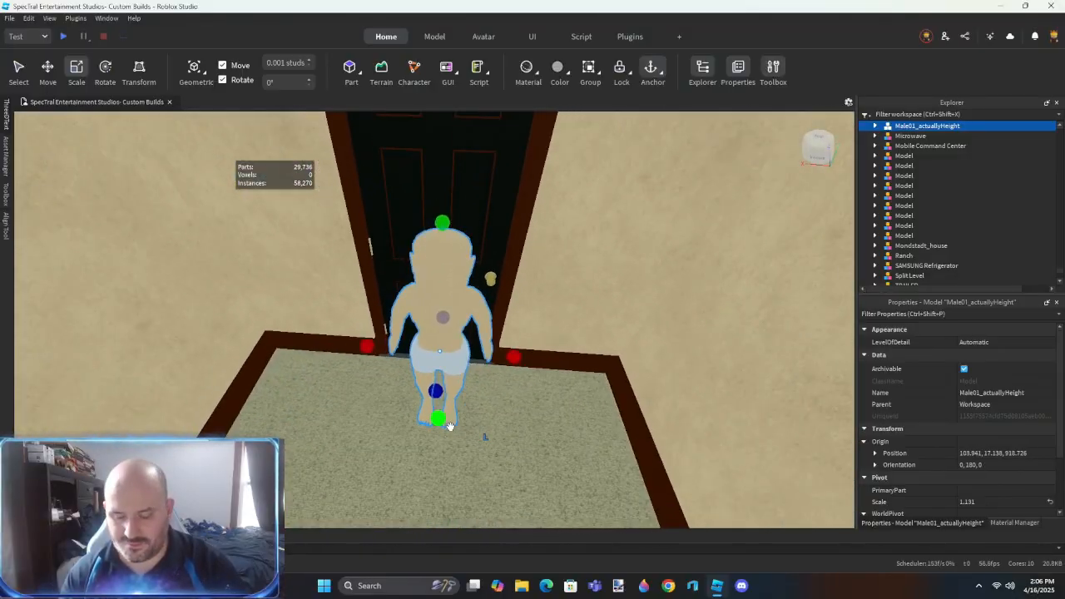
- Move the figure 1.748 studs closer to the black door to compare its height with the doorway
drag(440, 435, 442, 374)
right_drag(442, 374, 463, 396)
key(s)
key(w)
key(w)
key(s)
key(s)
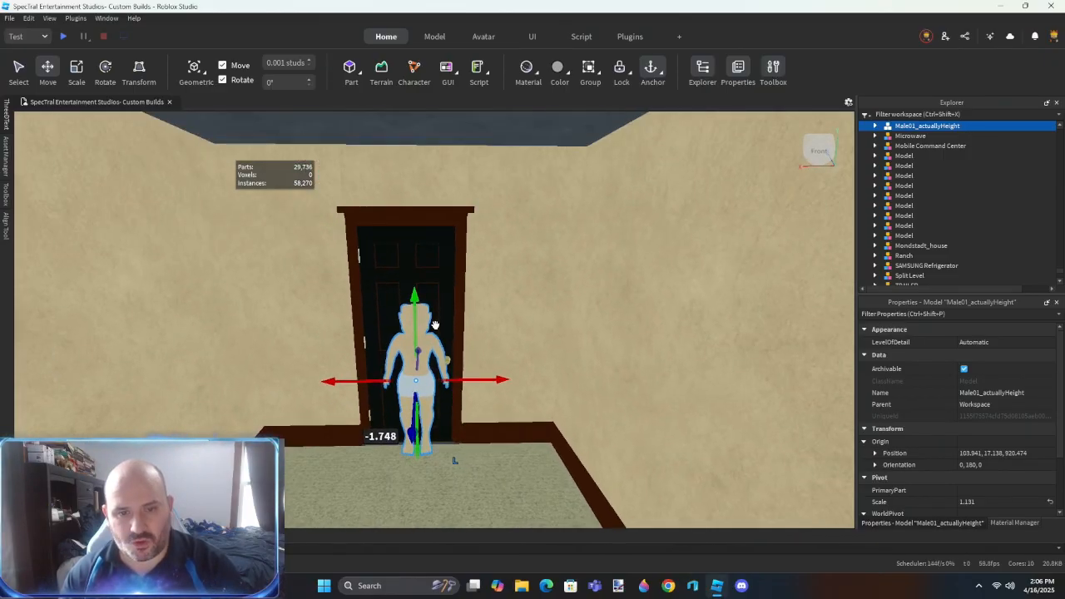
right_drag(434, 324, 434, 325)
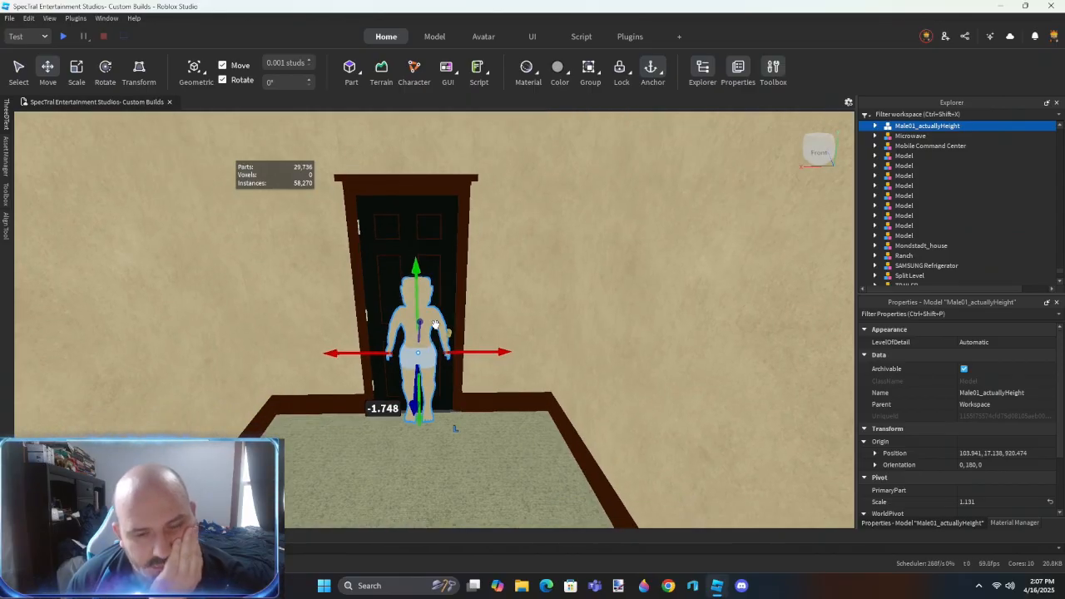
- Move the Male01_actuallyHeight figure to the blue-walled house and stand it in front of the dark red double doors
drag(417, 358, 510, 503)
click(435, 407)
key(w)
right_drag(510, 504, 566, 378)
drag(640, 176, 641, 193)
right_drag(533, 350, 458, 390)
key(w)
drag(458, 390, 463, 397)
right_drag(463, 397, 464, 406)
key(s)
key(s)
key(w)
right_drag(467, 232, 468, 234)
key(s)
key(d)
drag(410, 288, 444, 293)
key(w)
right_drag(438, 307, 501, 302)
key(f)
click(504, 309)
key(w)
scroll(427, 351, down, 1)
click(428, 350)
right_drag(427, 351, 428, 353)
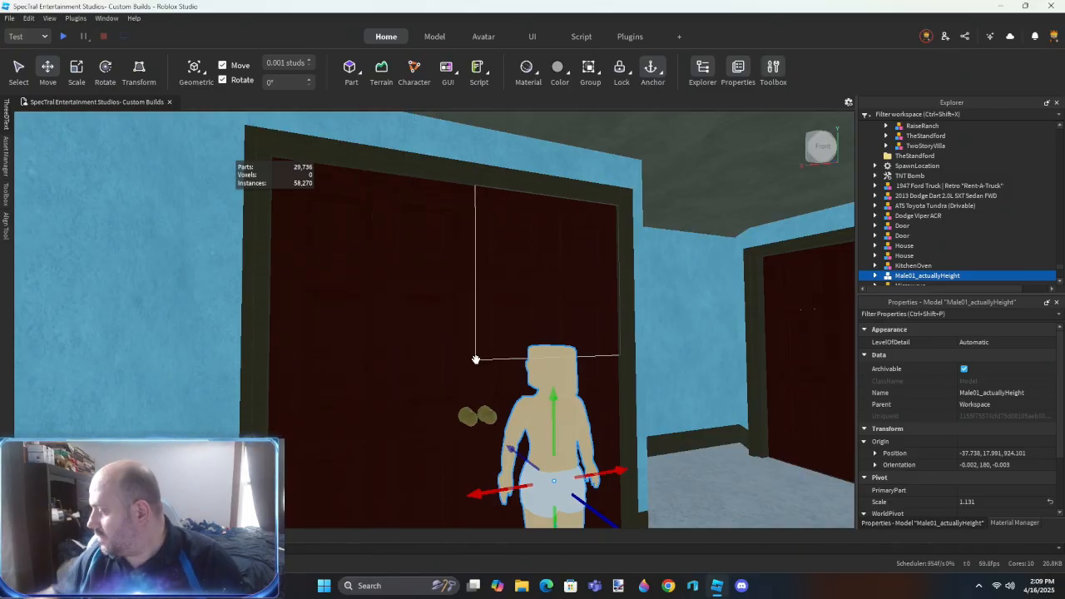
right_drag(532, 325, 538, 342)
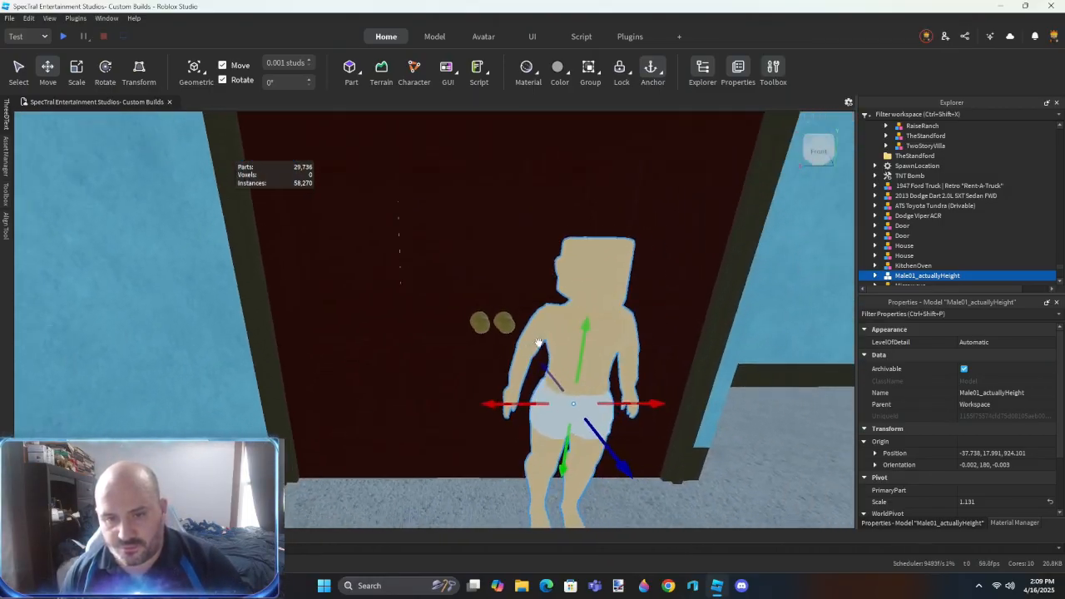
- Try to shorten the dark red double door by scaling its top edge down toward the figure's height
scroll(538, 342, down, 4)
alt+click(547, 243)
right_drag(527, 285, 528, 286)
scroll(528, 286, up, 3)
key(ctrl+3)
drag(486, 187, 486, 219)
right_drag(513, 291, 514, 290)
key(ctrl+z)
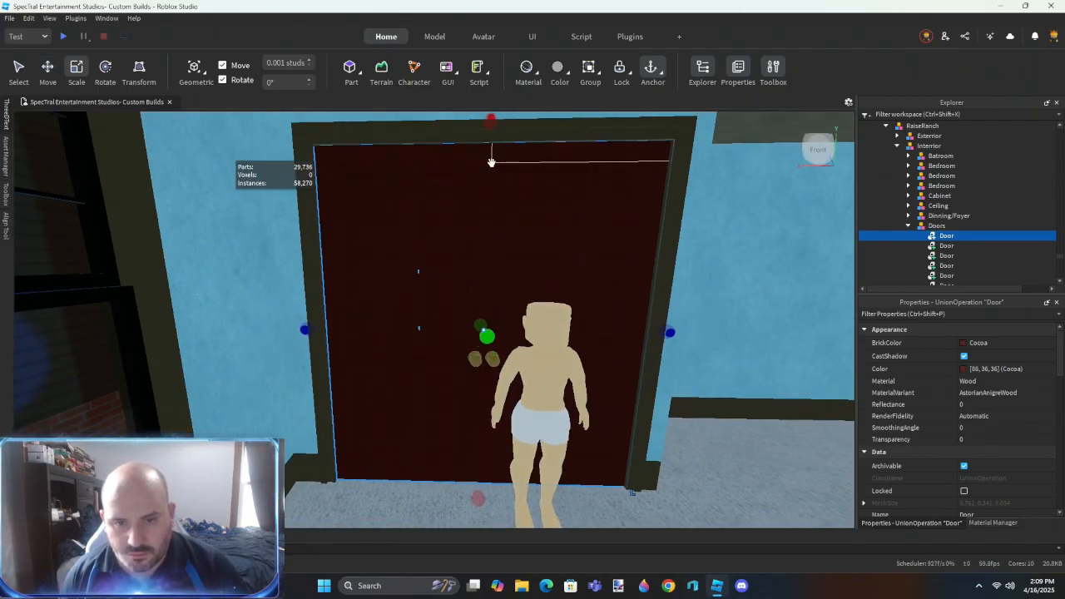
- Try to scale the dark red double door and its DoorTrim frame down together from the top
alt+click(615, 130)
right_drag(604, 317, 601, 319)
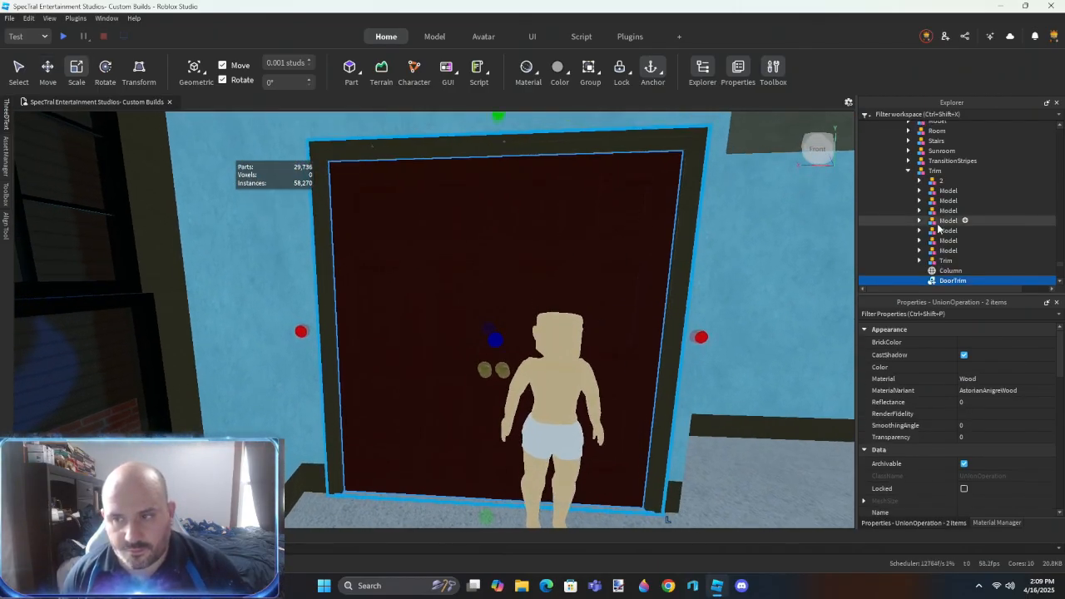
click(943, 221)
alt+click(568, 236)
drag(505, 139, 504, 252)
key(ctrl+z)
- Try to lower the top of the DoorTrim frame alone around the dark red double doors
scroll(504, 252, up, 3)
right_drag(505, 252, 504, 253)
scroll(504, 252, down, 2)
scroll(504, 252, down, 2)
alt+click(472, 191)
drag(464, 161, 466, 243)
scroll(461, 273, up, 1)
scroll(468, 268, up, 3)
right_drag(469, 266, 469, 266)
drag(499, 239, 497, 238)
scroll(494, 280, up, 1)
scroll(494, 281, down, 2)
scroll(493, 280, up, 2)
right_drag(492, 281, 493, 280)
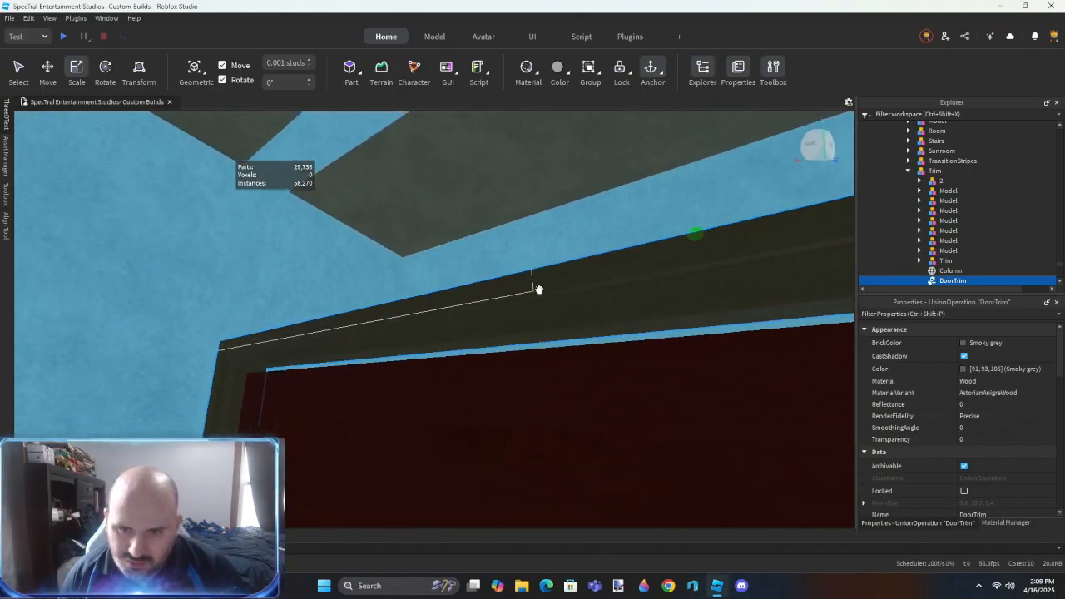
scroll(538, 288, down, 1)
drag(540, 234, 542, 257)
scroll(542, 273, down, 3)
right_drag(541, 274, 528, 310)
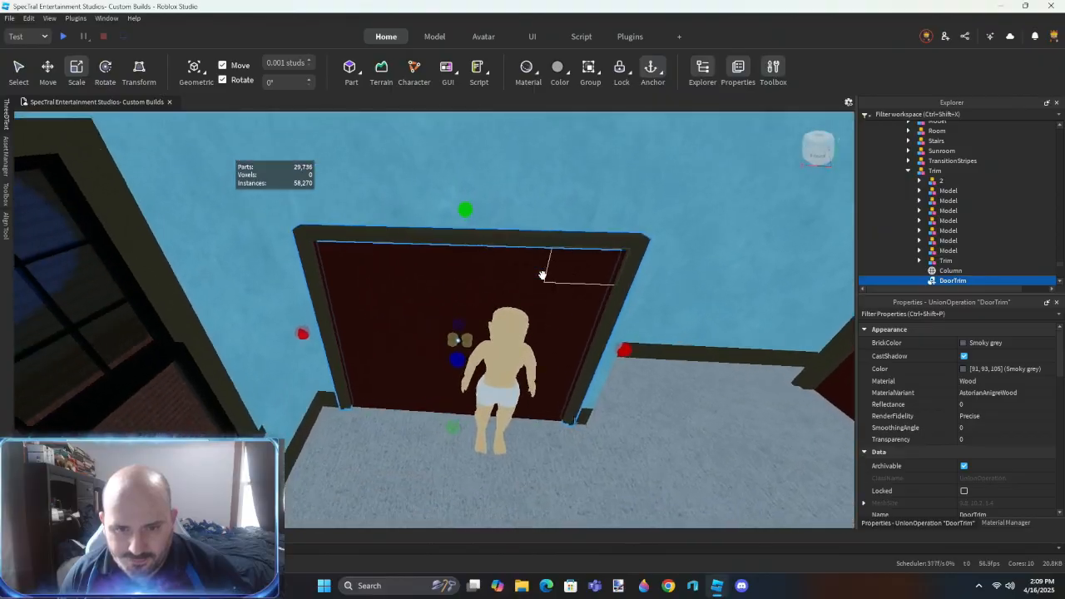
scroll(543, 275, down, 2)
key(ctrl+z)
key(ctrl+z)
click(512, 294)
scroll(527, 311, down, 3)
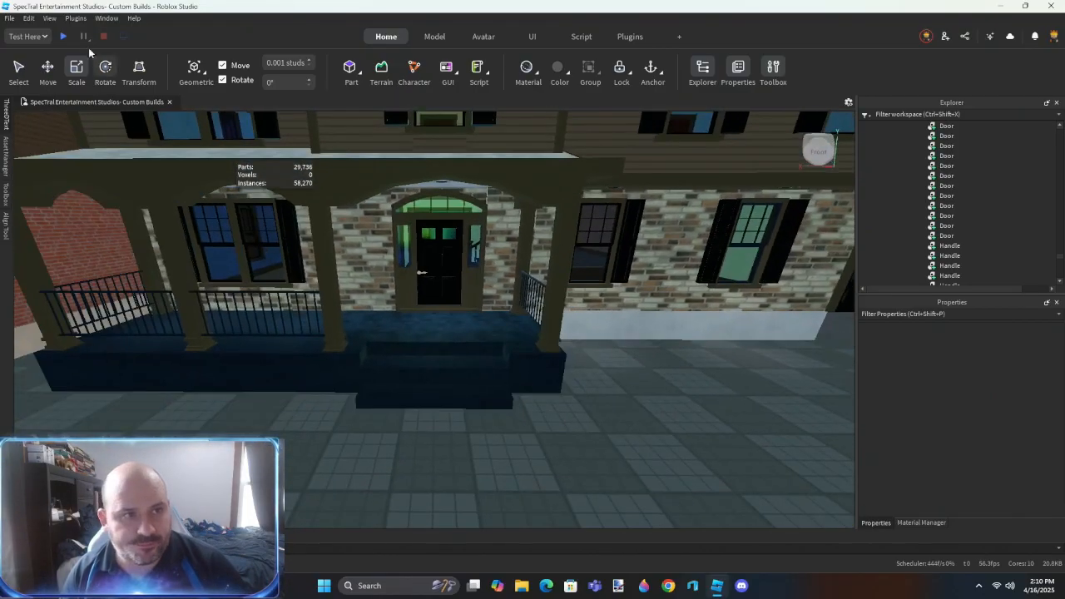
- Start a playtest at the front door and walk the avatar upstairs to compare its height with the dark red interior doors
click(63, 35)
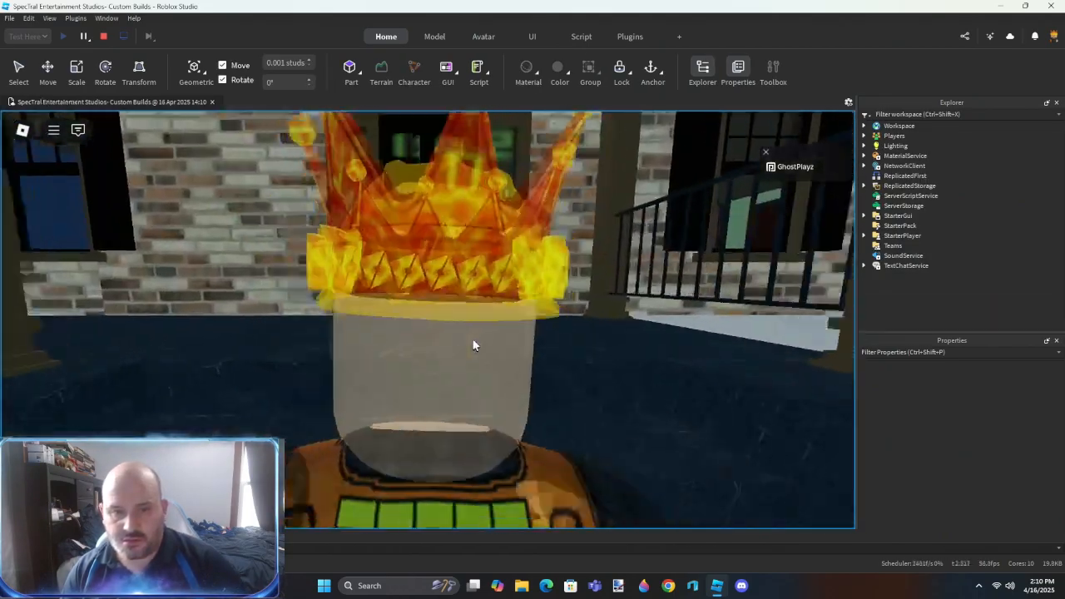
scroll(473, 340, up, 5)
key(w)
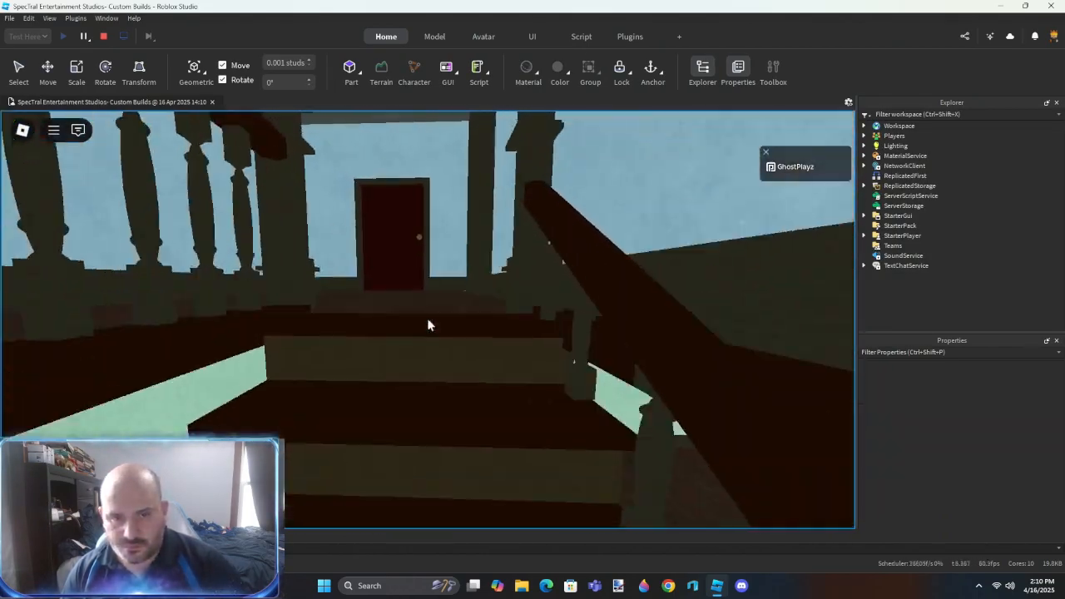
key(w)
scroll(428, 320, down, 3)
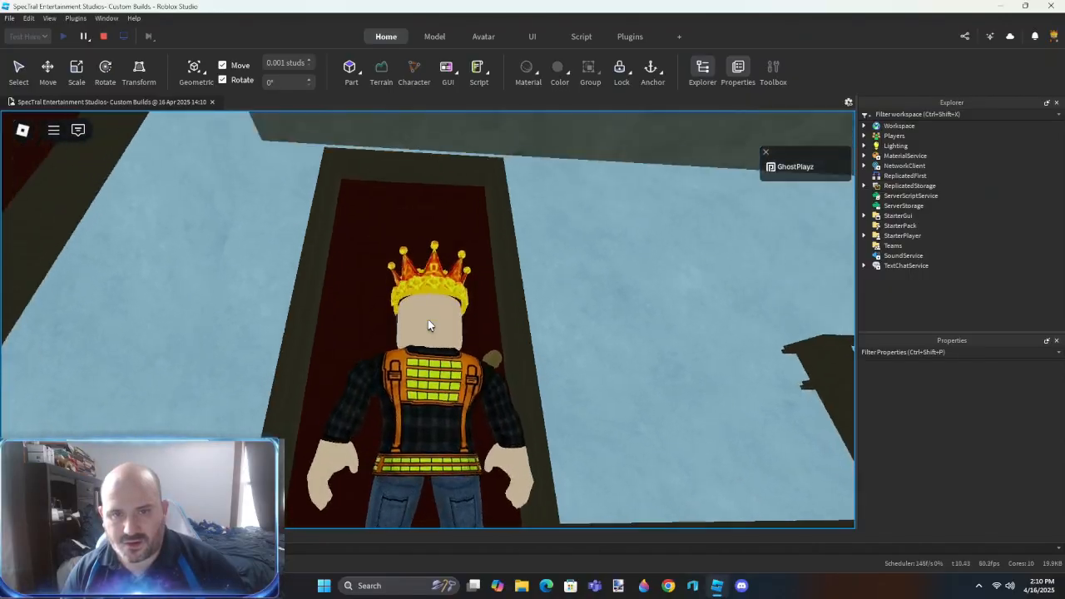
key(w)
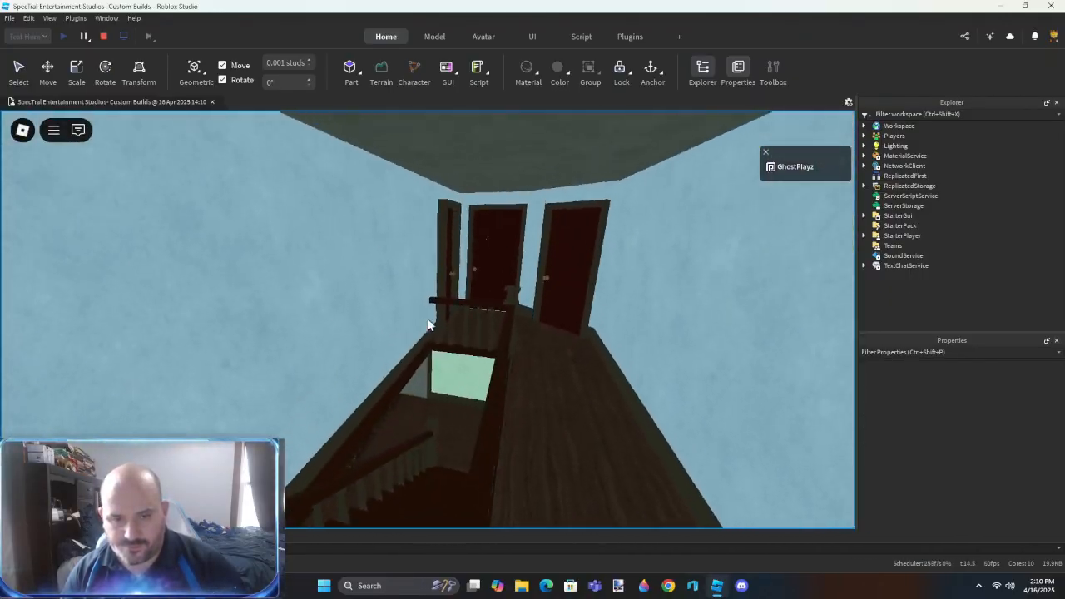
key(w)
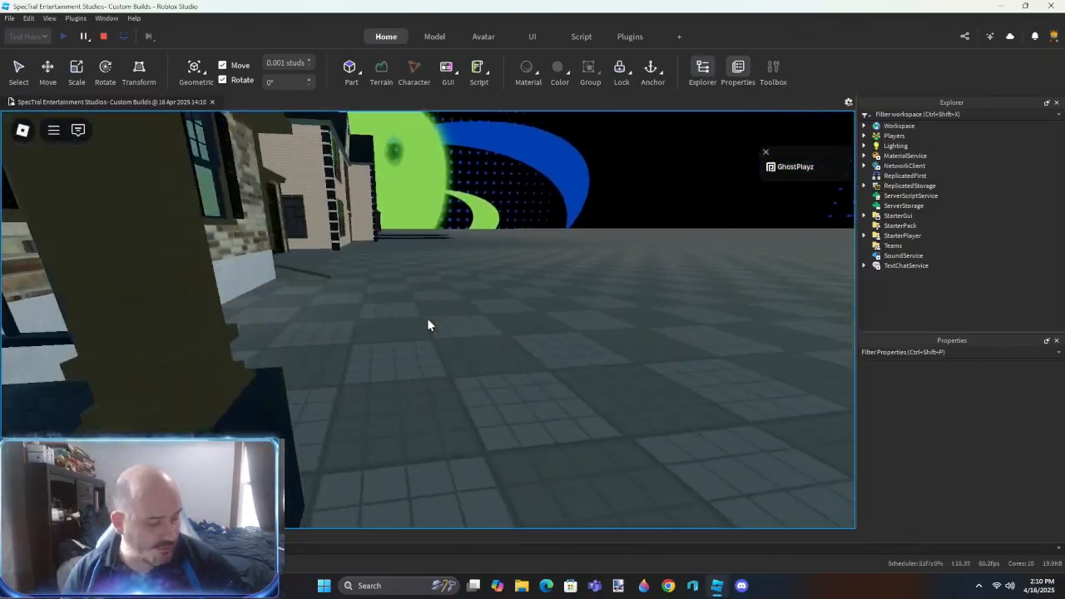
- Walk the avatar into the house with the orange-red staircase, compare its height with the dark brown door, and end the playtest
key(w)
key(s)
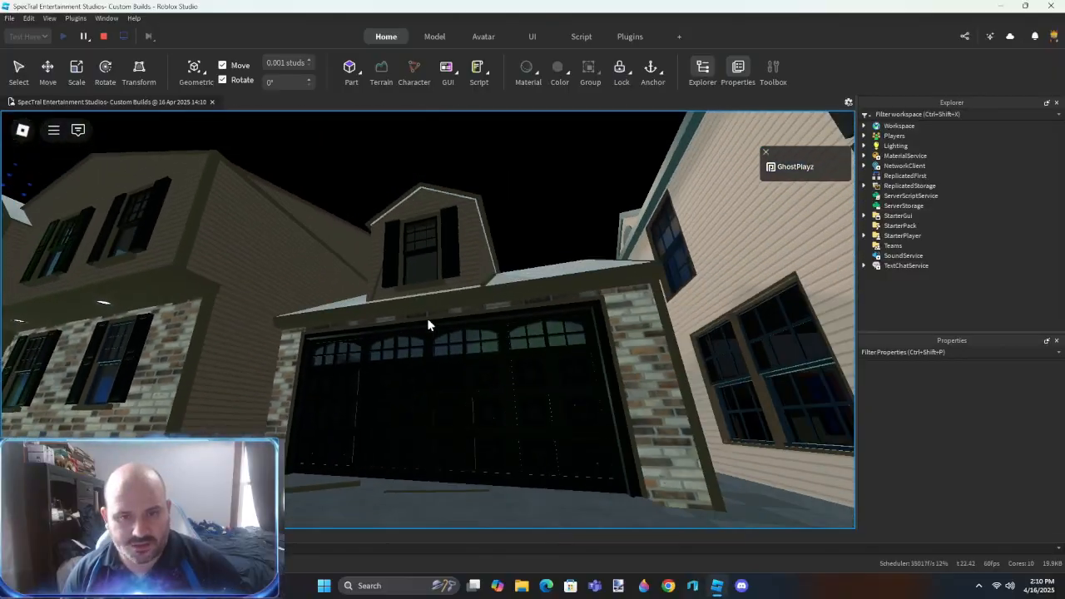
key(w)
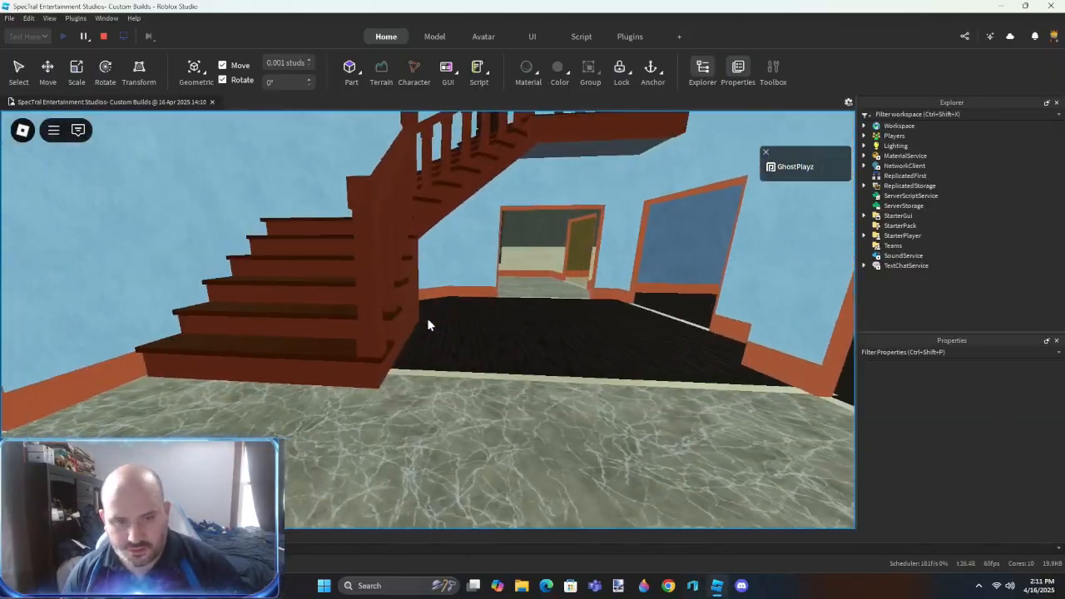
key(w)
scroll(428, 320, down, 3)
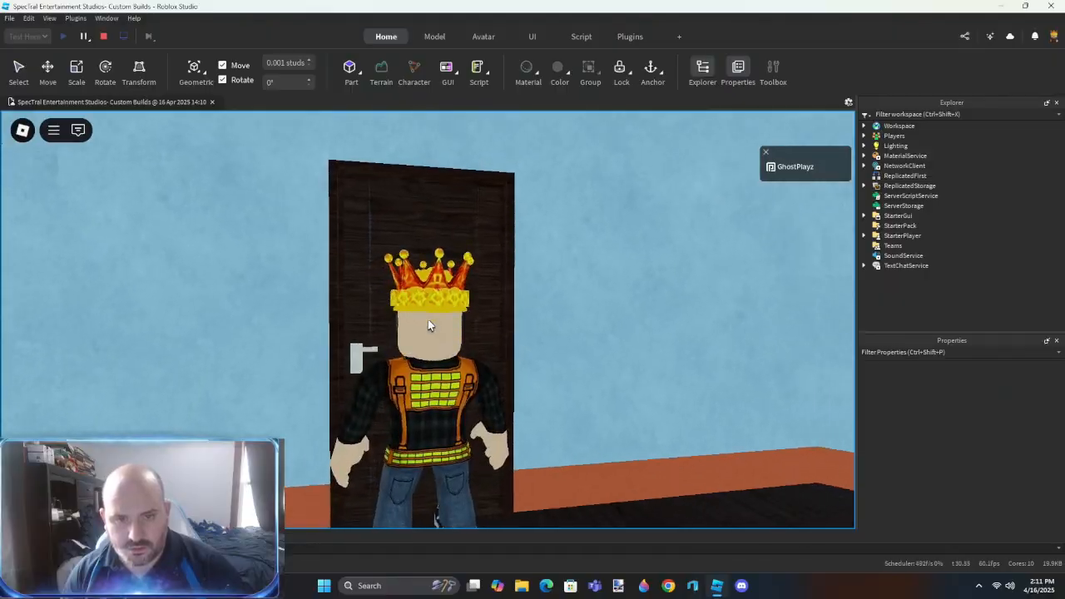
scroll(428, 320, up, 3)
key(w)
scroll(427, 319, down, 5)
click(104, 38)
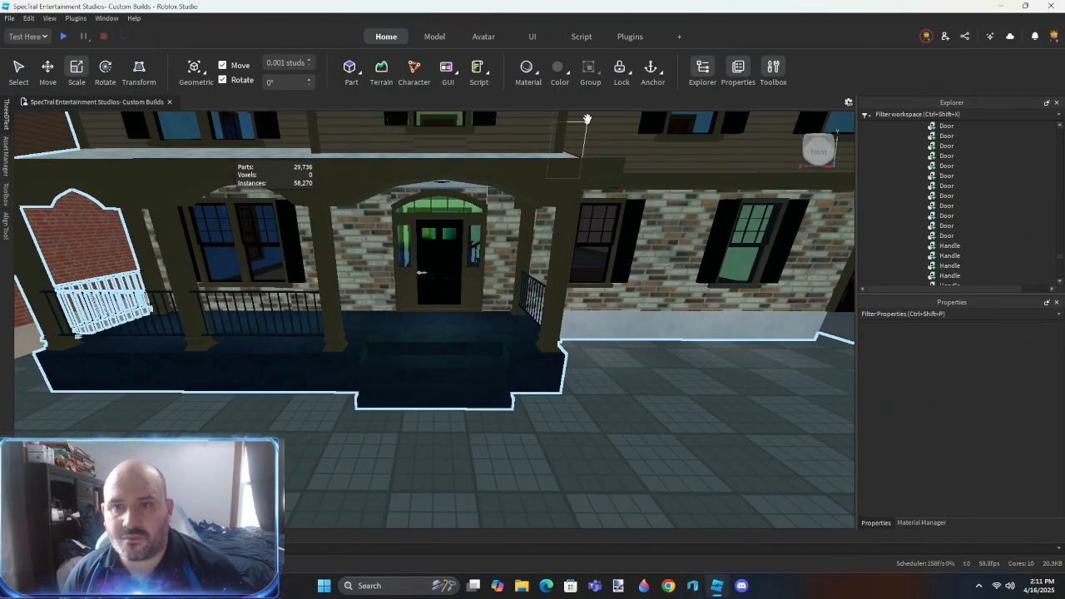
- Move the Ranch-2000's house model from the House folder into the Ready folder
right_drag(453, 306, 511, 323)
scroll(466, 320, down, 5)
scroll(511, 323, down, 2)
click(639, 209)
scroll(639, 209, down, 4)
click(242, 243)
scroll(284, 310, down, 1)
scroll(884, 201, up, 2)
scroll(885, 200, up, 3)
click(901, 201)
click(910, 211)
scroll(472, 318, down, 4)
mouse_move(491, 320)
right_down()
mouse_move(473, 318)
mouse_move(491, 300)
right_up()
ctrl+click(509, 284)
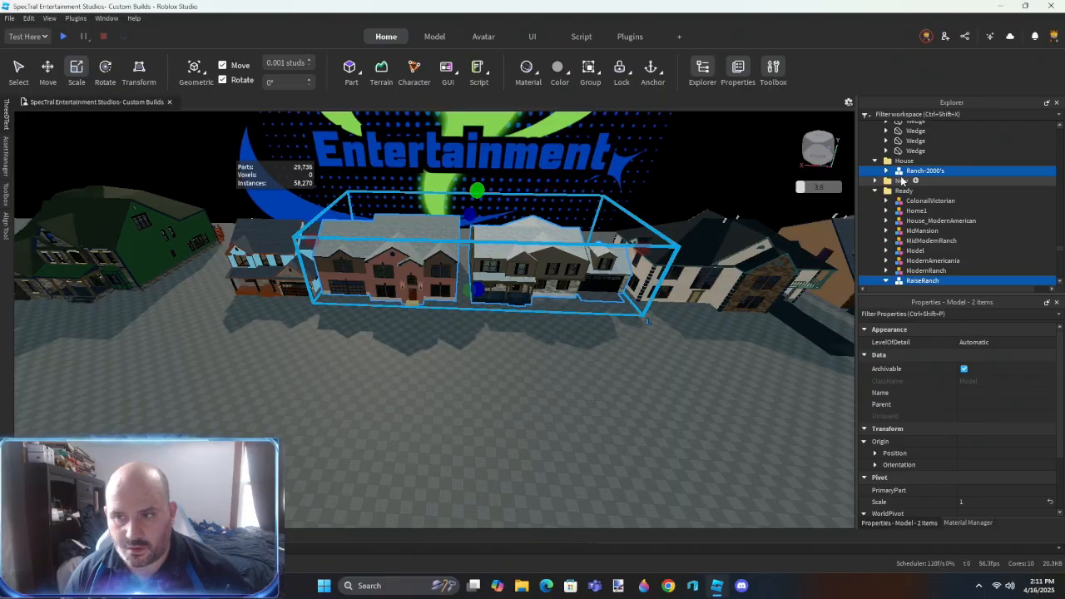
ctrl+click(914, 202)
drag(914, 201, 918, 191)
scroll(920, 186, up, 10)
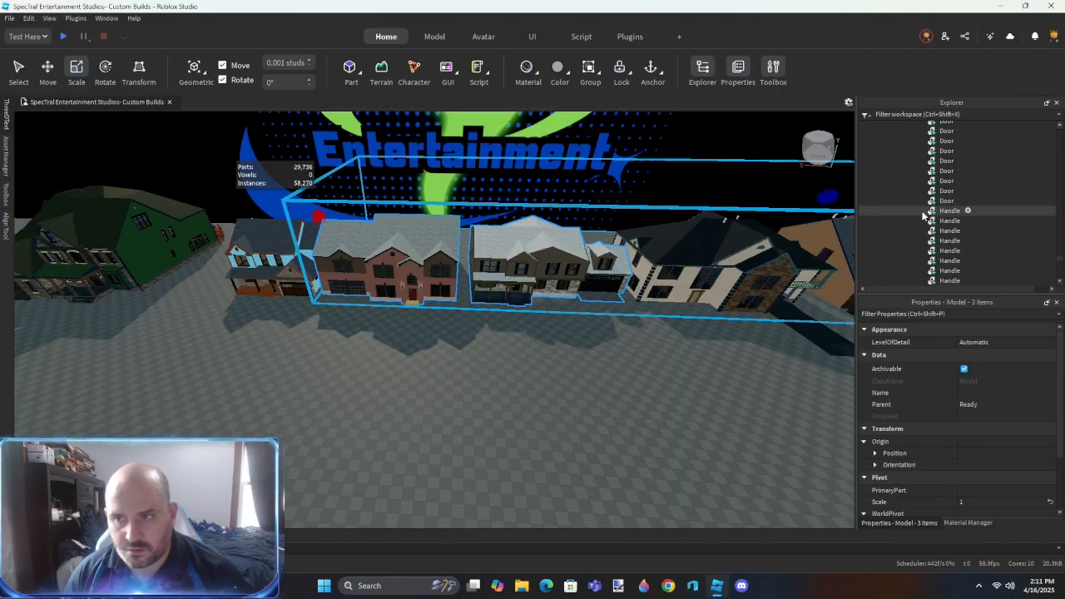
- Select every house model in the Ready folder, from ColonailVictorian to TwoStoryVilla, to check which houses it holds
click(350, 243)
click(554, 268)
click(898, 145)
click(886, 126)
scroll(897, 145, up, 4)
click(913, 159)
shift+click(922, 269)
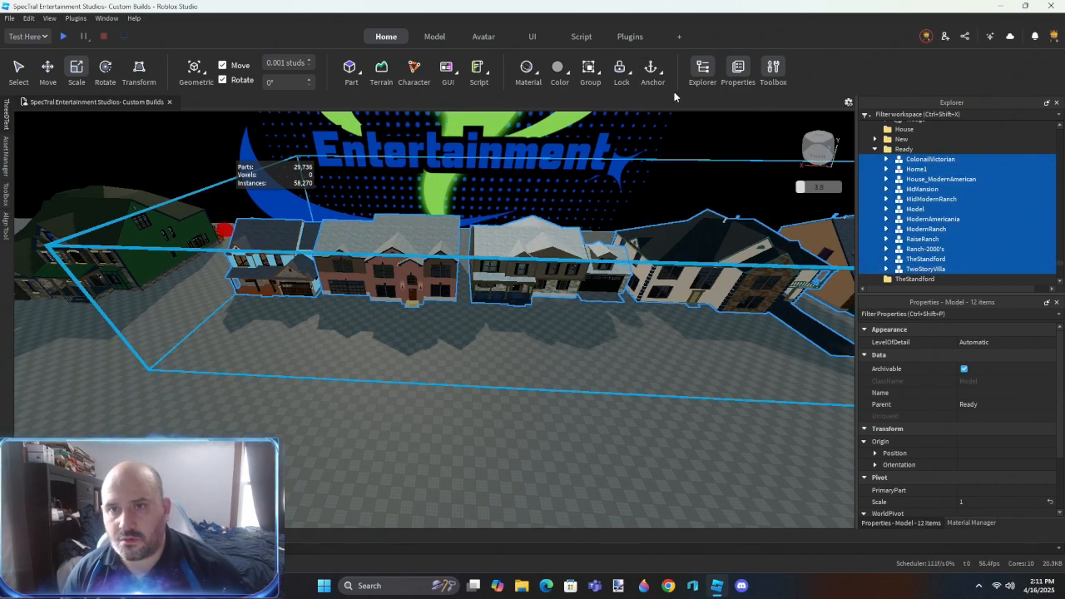
click(497, 388)
- Ungroup the outer model around the green house and move GeorgianManor into the Ready folder
click(142, 274)
scroll(886, 243, down, 2)
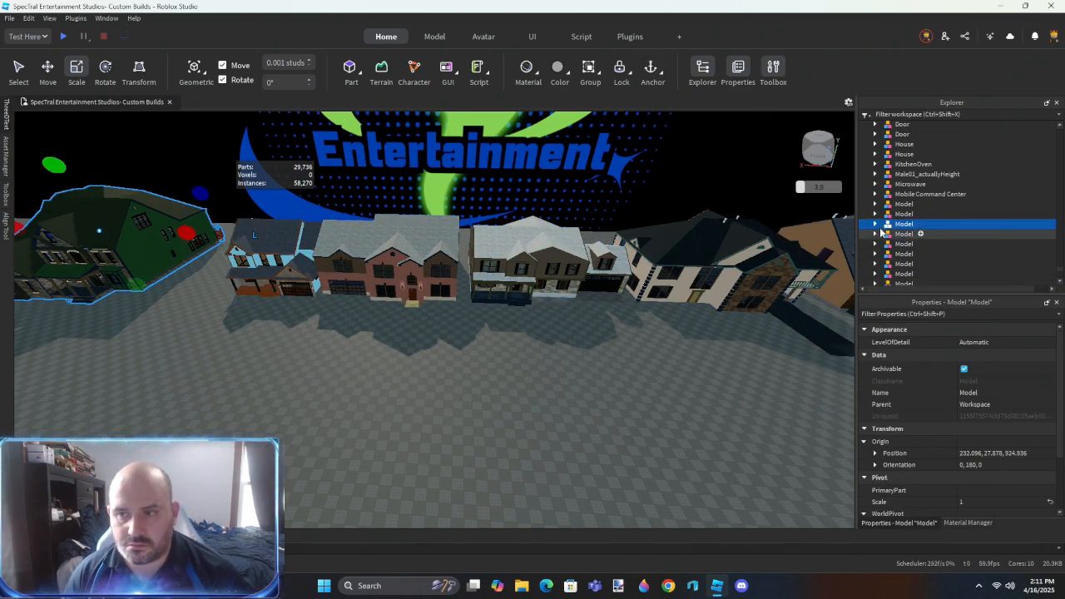
key(ctrl+u)
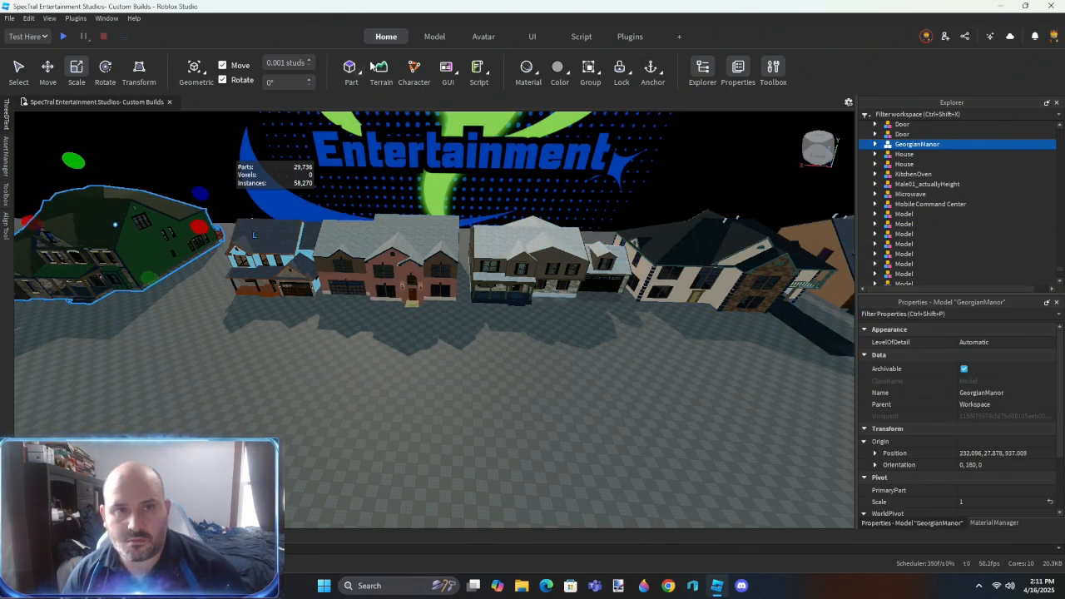
click(433, 34)
click(355, 70)
ctrl+click(417, 235)
scroll(940, 205, up, 6)
click(573, 429)
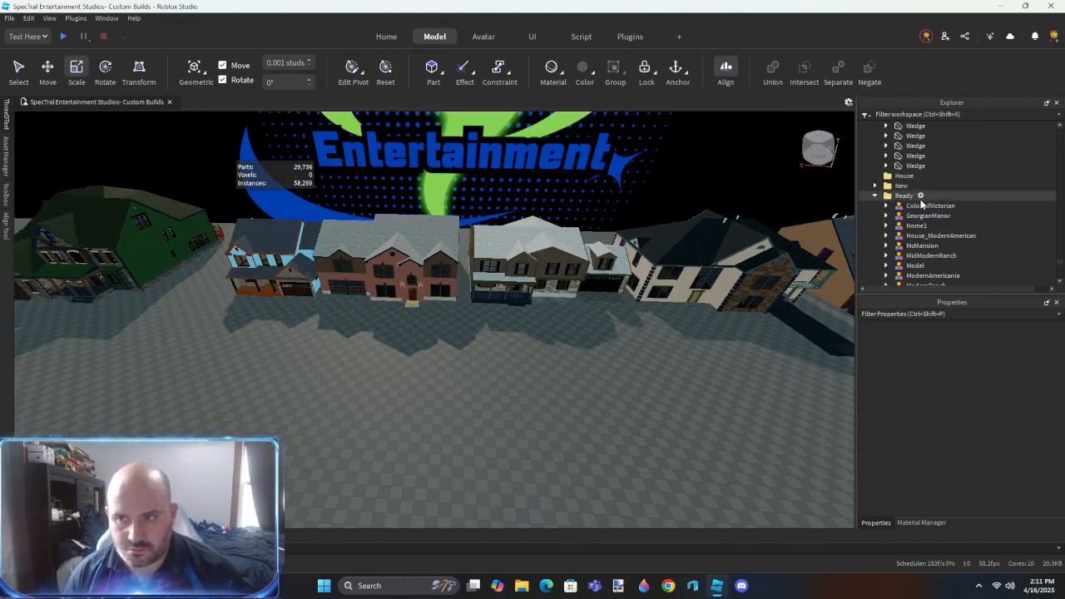
double_click(902, 197)
- Group the three brick base parts of the beige house's front steps and delete the objects nested inside them
click(579, 381)
scroll(952, 205, up, 10)
right_drag(657, 324, 391, 315)
scroll(390, 314, up, 15)
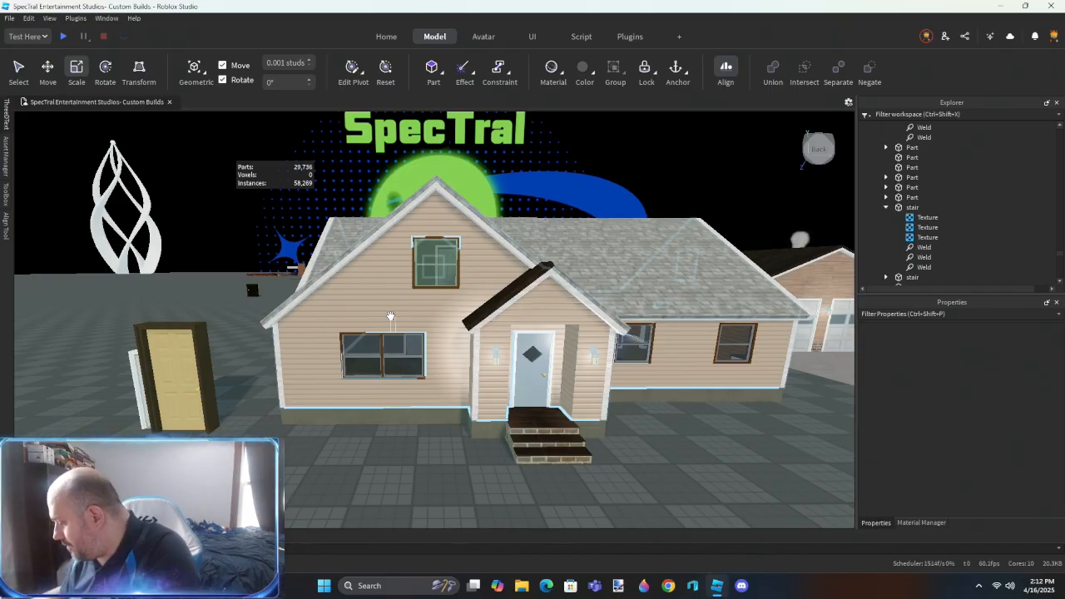
right_drag(448, 318, 447, 320)
key(s)
key(w)
click(352, 293)
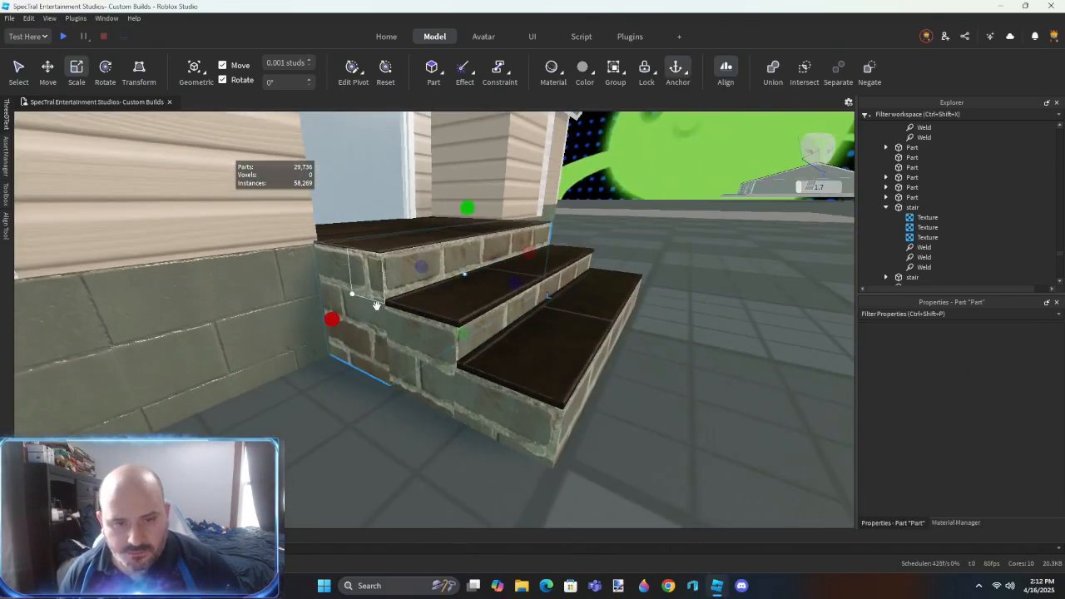
ctrl+click(418, 352)
ctrl+click(489, 419)
key(ctrl+g)
key(ctrl+shift+c)
key(ctrl+shift+c)
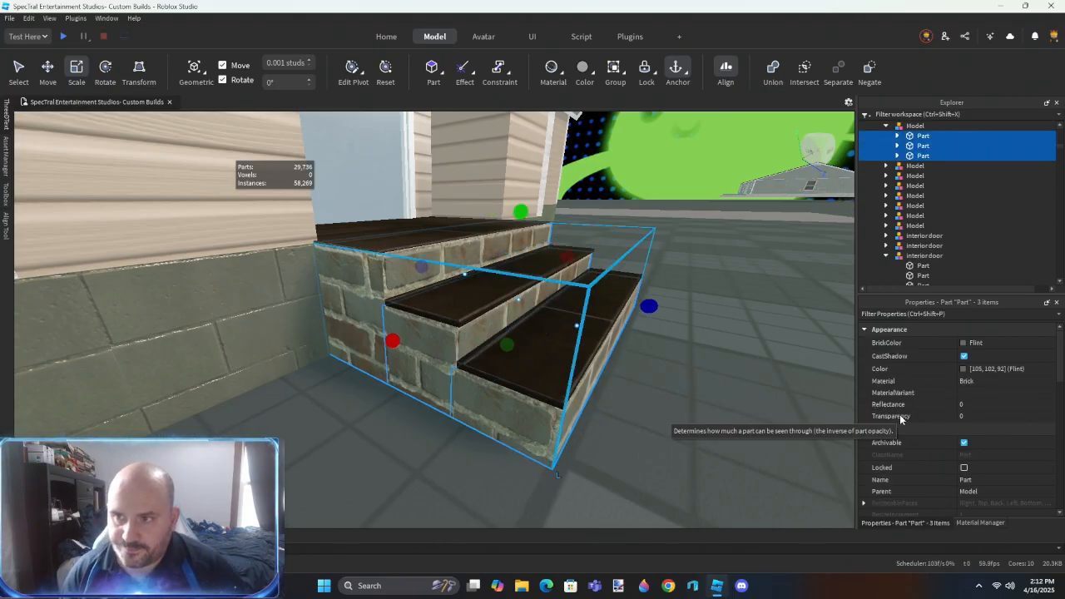
key(Delete)
- Set the material of the three stair base parts to Concrete with the ConcreteWet variant
click(922, 136)
shift+click(911, 157)
click(974, 382)
text(con)
click(976, 393)
text(con)
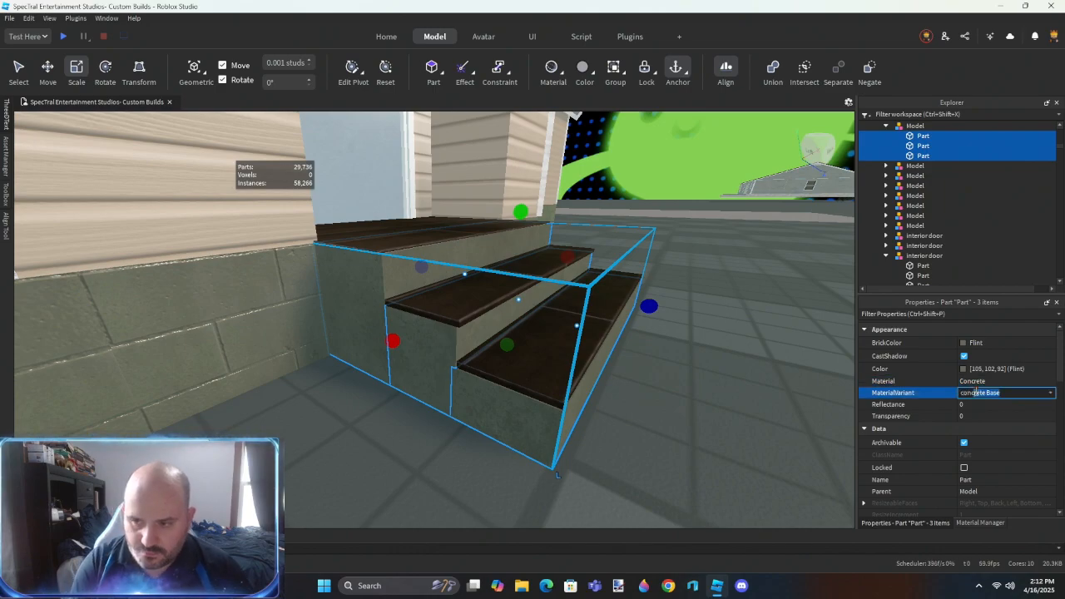
key(Return)
right_drag(606, 393, 606, 405)
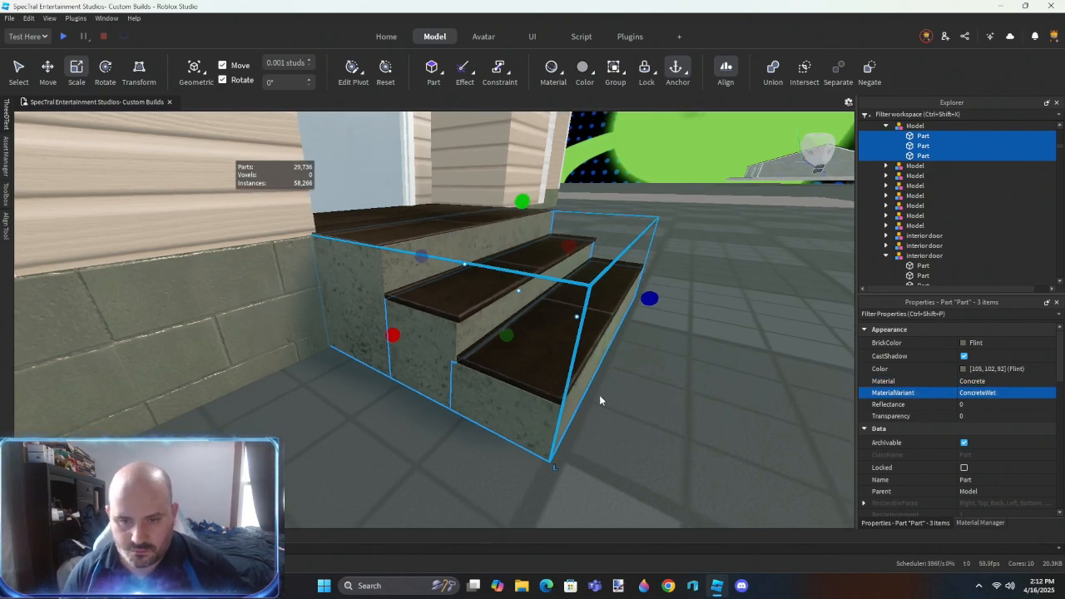
- Remove the objects nested inside the three dark wood treads and move the treads into the concrete stair model
click(536, 358)
shift+click(405, 289)
shift+click(384, 236)
key(Delete)
right_drag(461, 289, 461, 288)
key(ctrl+z)
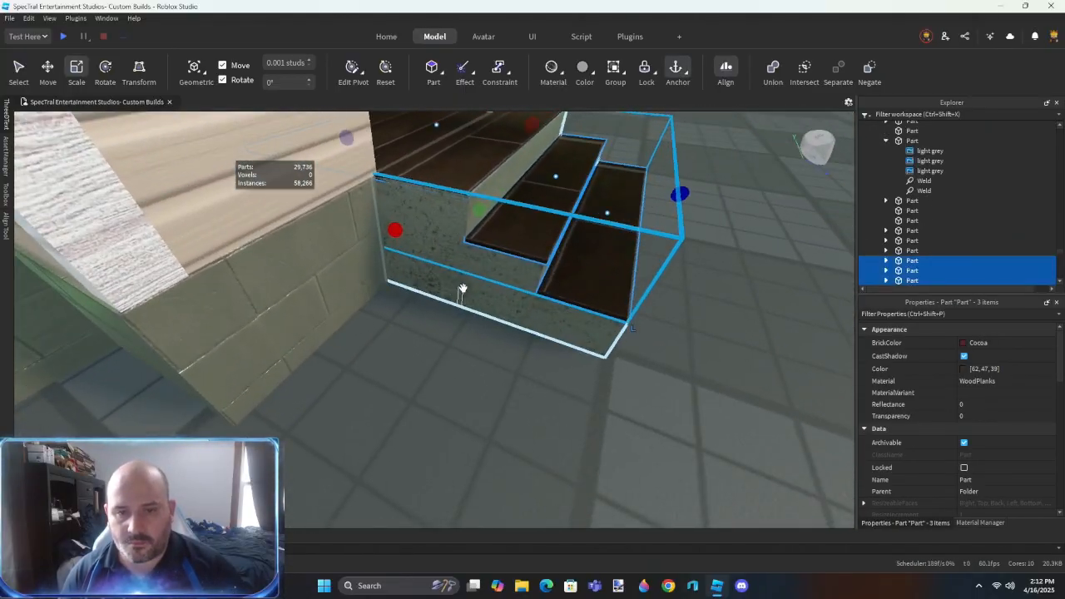
shift+click(461, 288)
scroll(898, 172, up, 2)
drag(923, 182, 921, 174)
click(936, 202)
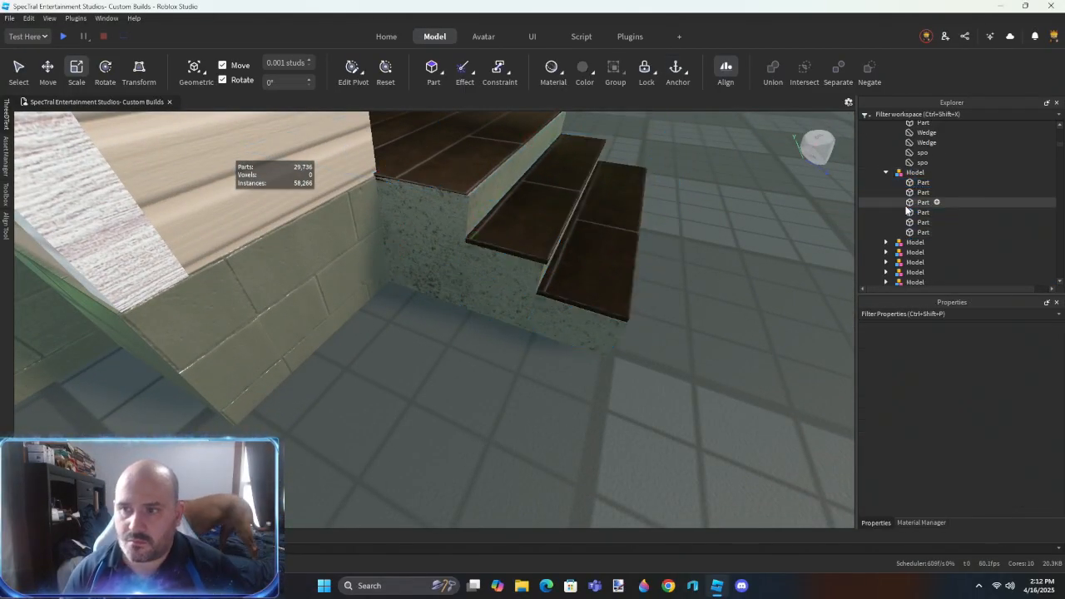
click(570, 325)
scroll(564, 333, down, 1)
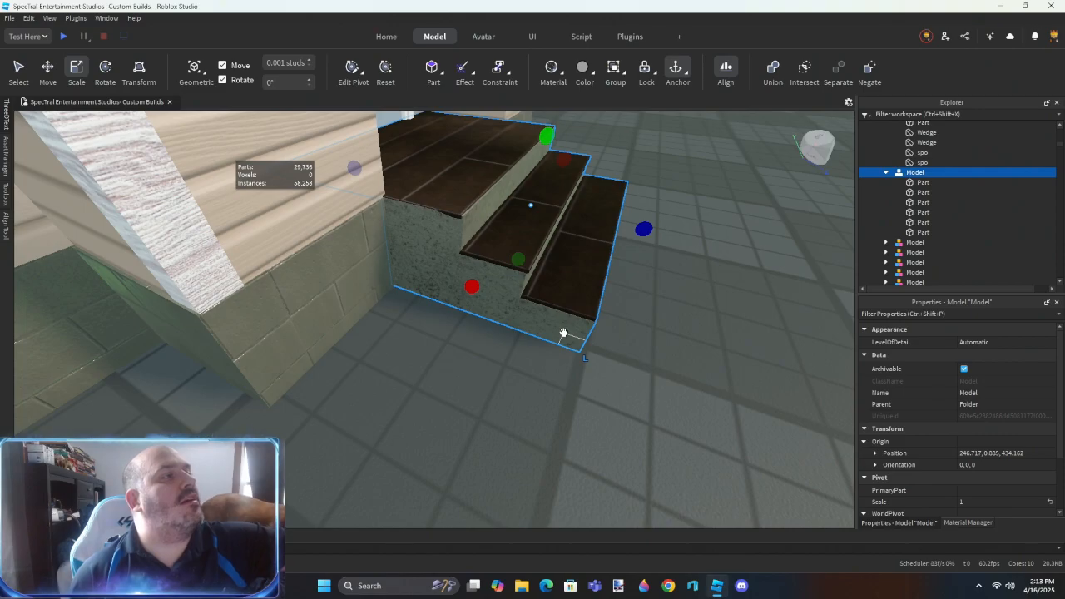
- Group the white wood trim parts along the beige house's eaves, gables, corners and porch, and delete the objects nested inside them
right_drag(414, 377, 496, 447)
click(425, 297)
ctrl+click(576, 372)
ctrl+click(588, 178)
right_drag(649, 312, 495, 246)
key(w)
click(488, 243)
key(d)
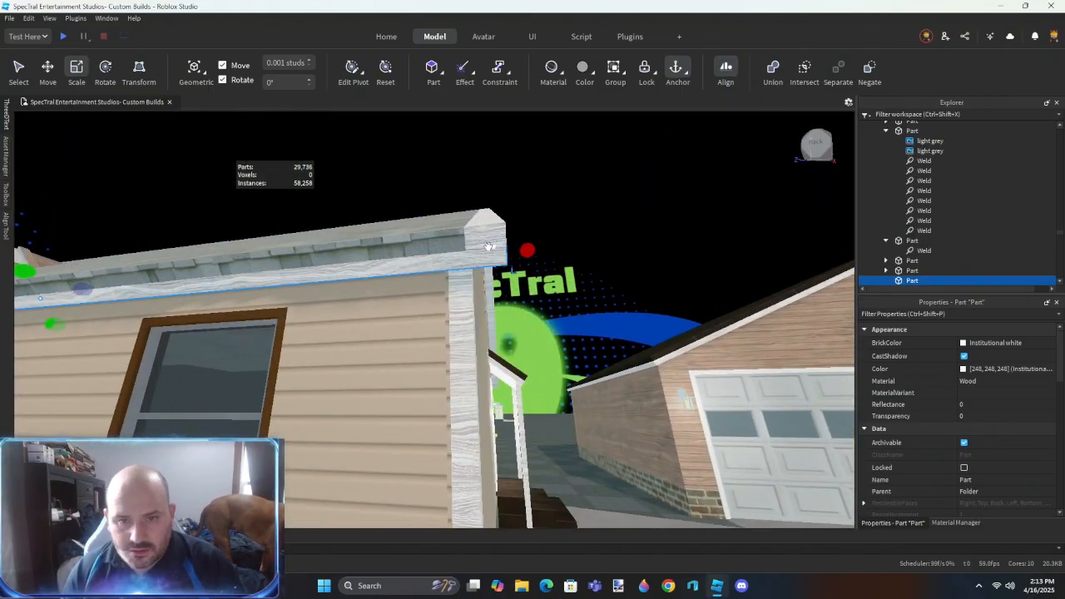
ctrl+click(495, 247)
key(d)
right_drag(550, 375, 480, 357)
ctrl+click(397, 333)
key(d)
key(w)
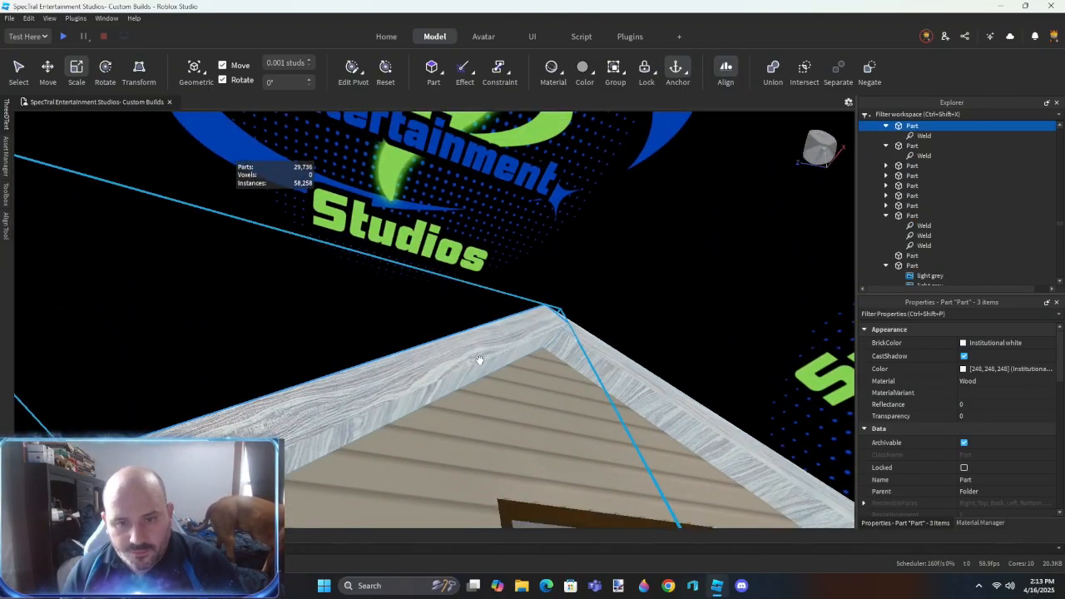
ctrl+click(578, 357)
right_drag(578, 357, 547, 359)
key(d)
ctrl+click(554, 396)
key(d)
scroll(576, 365, down, 4)
ctrl+click(503, 333)
right_drag(503, 333, 511, 283)
ctrl+click(511, 269)
ctrl+click(545, 226)
right_drag(545, 226, 528, 333)
key(w)
ctrl+click(433, 308)
key(s)
key(w)
ctrl+click(506, 309)
ctrl+click(527, 333)
right_drag(580, 361, 560, 350)
ctrl+click(562, 358)
key(s)
ctrl+click(561, 349)
scroll(903, 195, up, 2)
drag(913, 183, 914, 175)
key(ctrl+alt+c)
key(Delete)
- Set the BrickColor of all the grouped white wood trim parts to Pine Cone
click(915, 184)
scroll(916, 187, down, 6)
shift+click(913, 175)
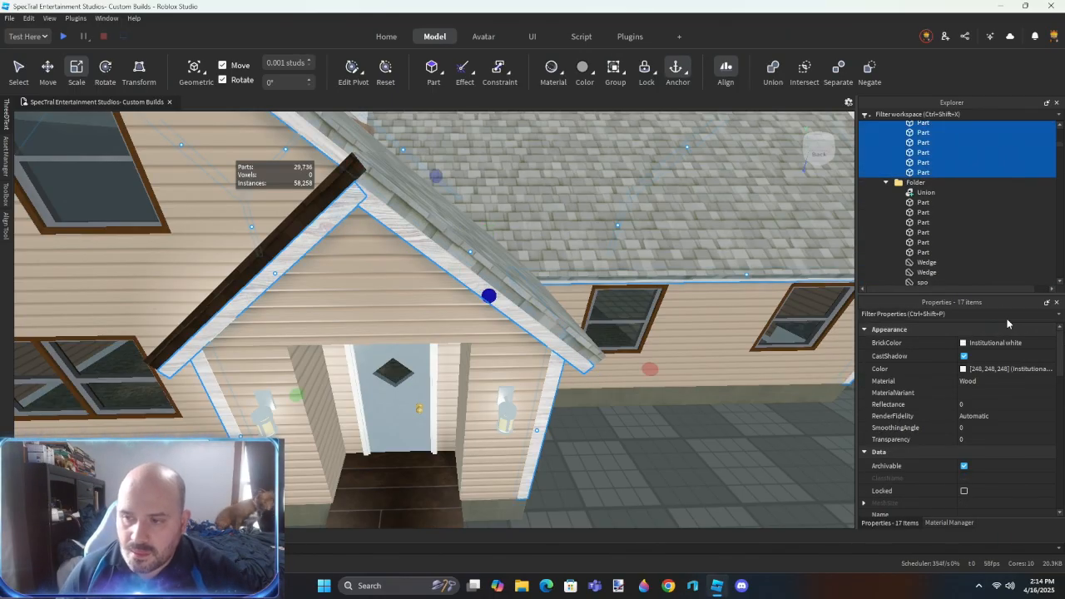
click(997, 342)
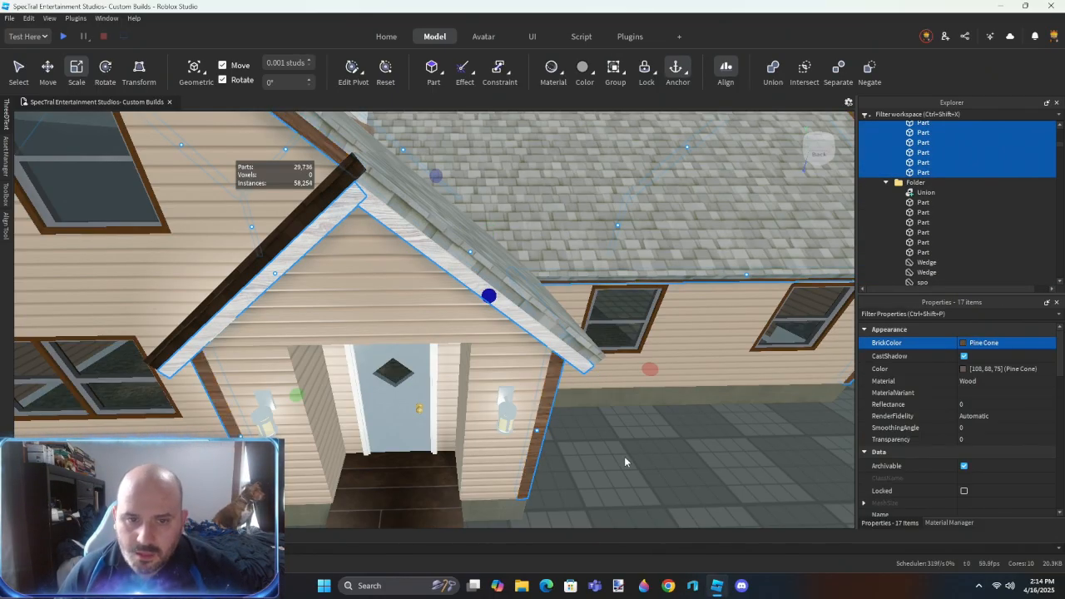
scroll(954, 433, down, 5)
click(964, 481)
- Select all the roof pieces in the folder, including the dark porch roof, and set their BrickColor to Medium stone grey
click(671, 456)
key(s)
right_drag(670, 456, 671, 456)
key(a)
click(529, 287)
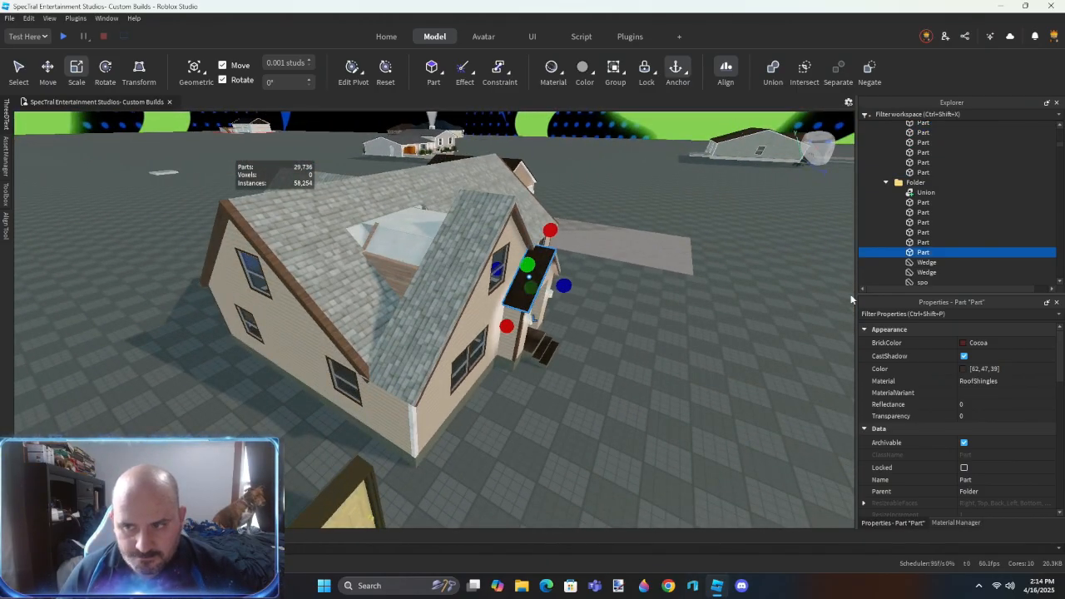
click(923, 202)
scroll(923, 203, down, 3)
shift+click(918, 207)
click(989, 343)
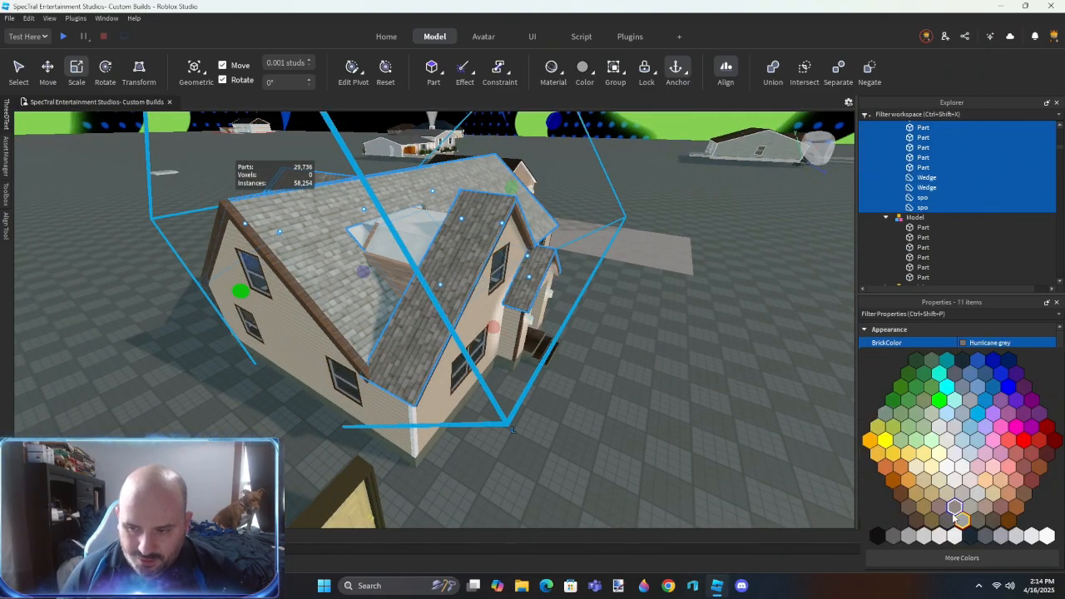
click(703, 443)
click(702, 444)
- Delete two shingled roof pieces beside the cross gables, including one wedge
right_drag(702, 443, 419, 341)
key(a)
click(461, 336)
key(a)
click(392, 269)
key(Delete)
key(Delete)
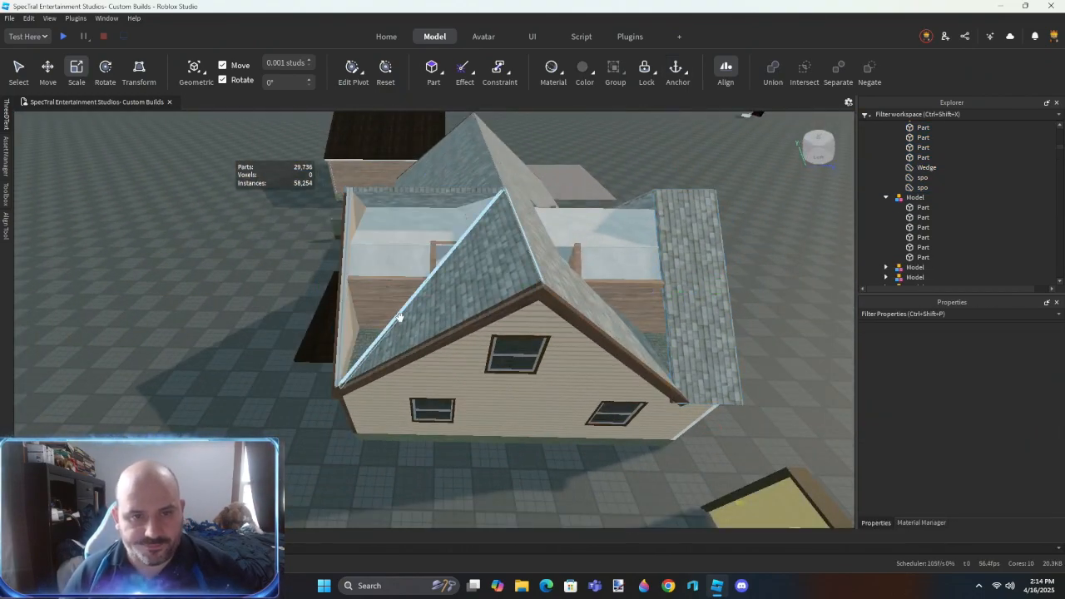
- Join the two brown fascia boards at the gable peak above the double doors with an Outer Touch resize
scroll(400, 312, down, 10)
click(399, 317)
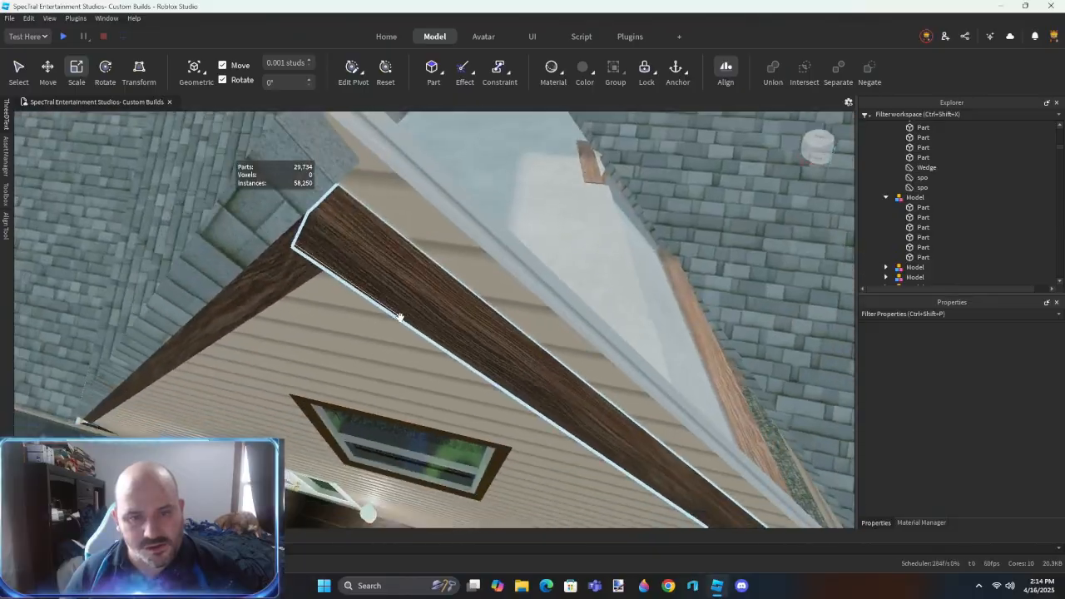
scroll(401, 315, down, 5)
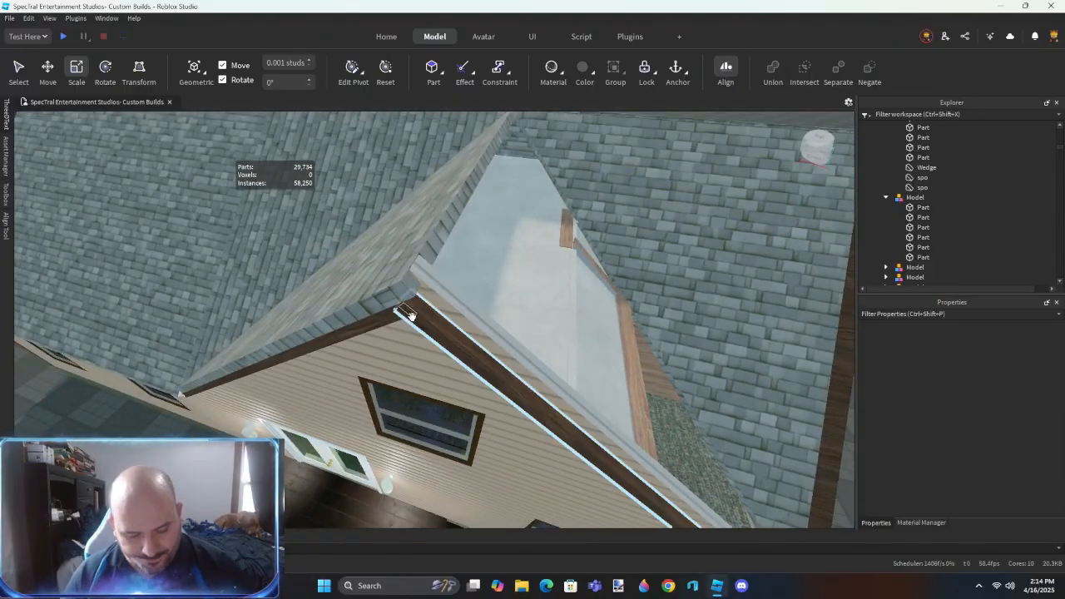
key(r)
click(352, 304)
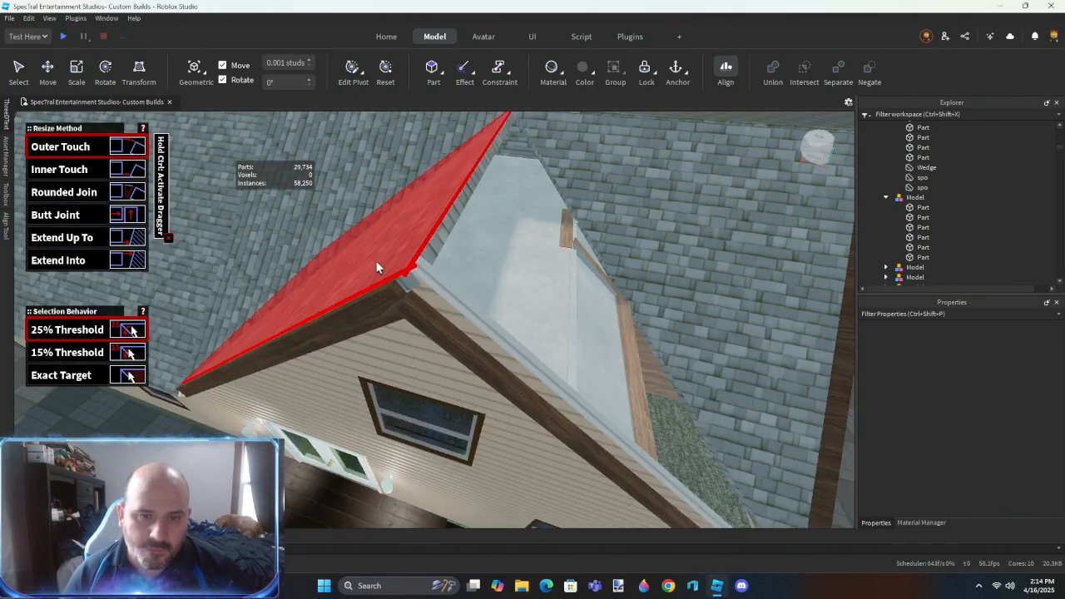
click(504, 384)
right_drag(504, 387, 504, 387)
- Insert a block part in the attic and position it in front of the white interior door
scroll(504, 388, down, 5)
right_drag(580, 352, 478, 335)
click(580, 351)
click(659, 351)
scroll(525, 337, up, 5)
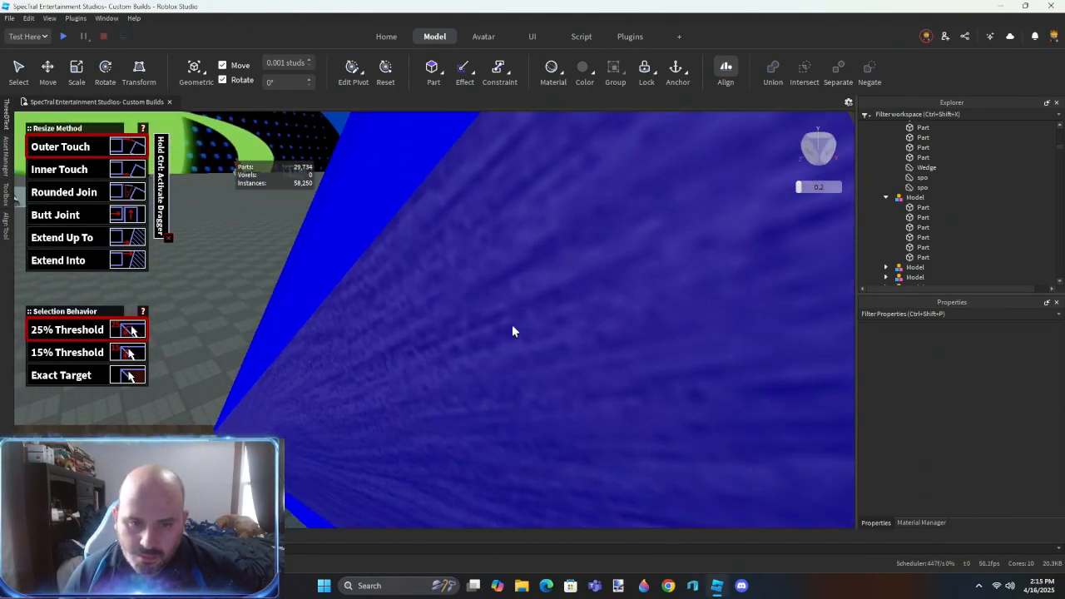
click(512, 324)
scroll(512, 325, down, 5)
key(ctrl+2)
click(433, 71)
drag(450, 300, 451, 356)
right_drag(451, 356, 451, 356)
drag(451, 356, 452, 357)
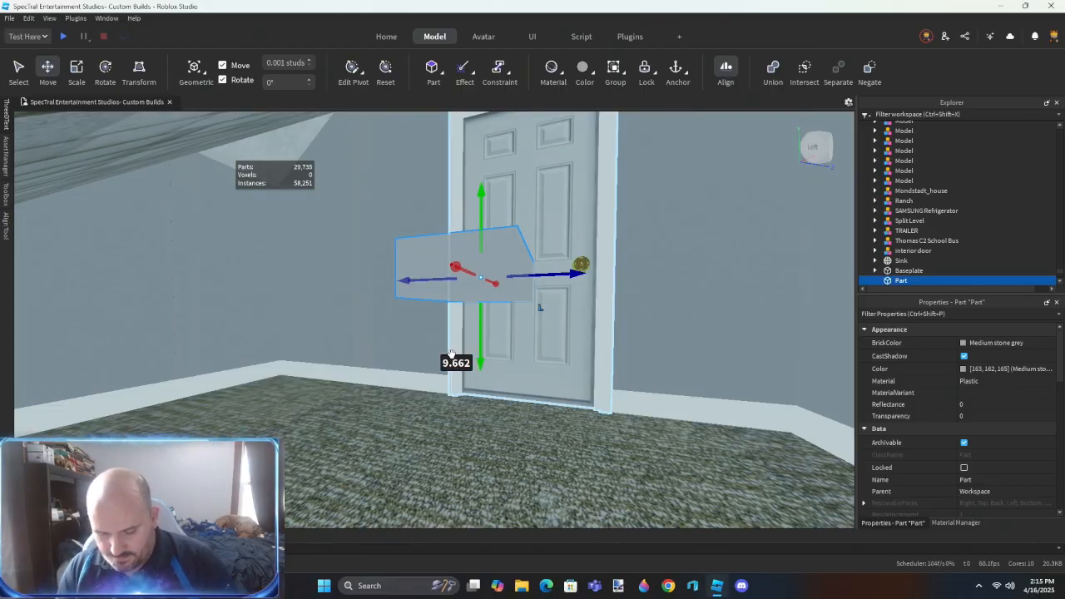
right_drag(630, 352, 630, 352)
drag(615, 191, 478, 375)
right_drag(601, 268, 576, 261)
- Try to resize the inserted block against the surfaces around the attic door, and delete it
key(ctrl+3)
key(r)
click(492, 324)
right_drag(489, 316, 525, 337)
click(532, 327)
key(s)
drag(424, 216, 426, 321)
mouse_move(532, 342)
right_down()
mouse_move(583, 320)
mouse_move(552, 343)
right_up()
key(s)
key(w)
key(w)
key(s)
key(w)
key(s)
- Delete the wall sections beside the attic door and undo the most recent deletions
key(w)
key(s)
key(Delete)
key(a)
key(w)
key(s)
key(w)
click(552, 343)
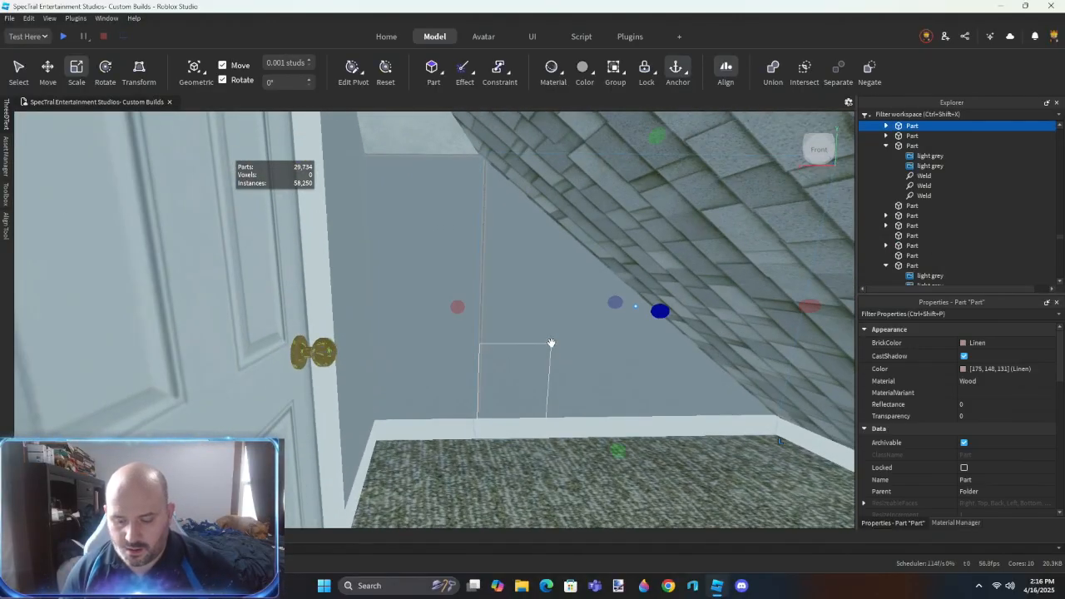
key(Delete)
click(451, 380)
key(Delete)
click(482, 372)
key(Delete)
key(ctrl+z)
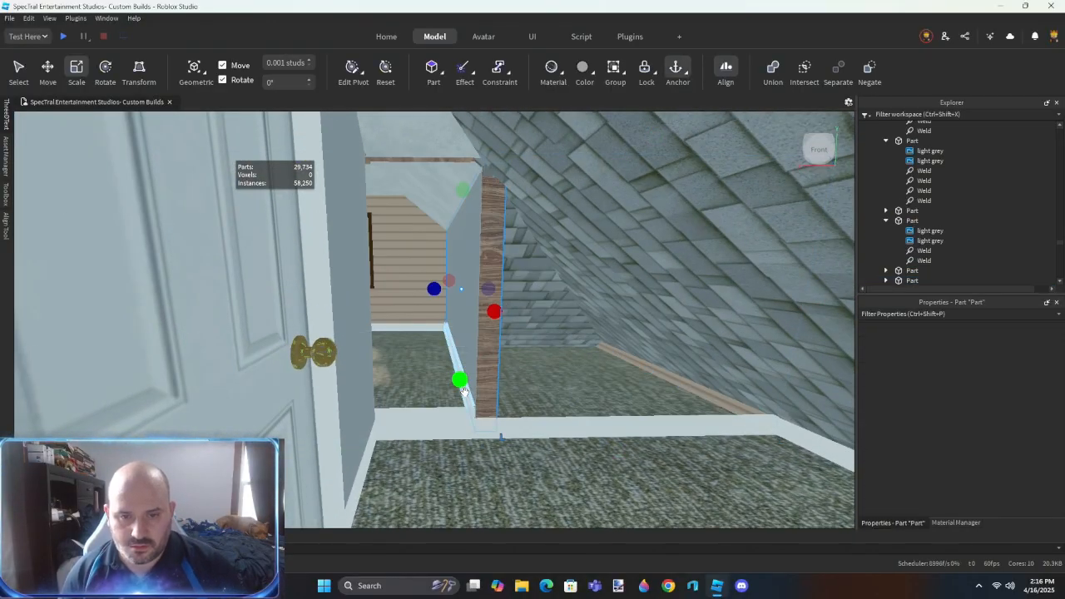
key(ctrl+z)
- Delete the wedge and the neighbouring infill roof pieces on both sides of the gable above the double doors
key(s)
right_drag(542, 378, 540, 393)
key(s)
click(539, 393)
key(w)
scroll(540, 392, down, 3)
click(504, 315)
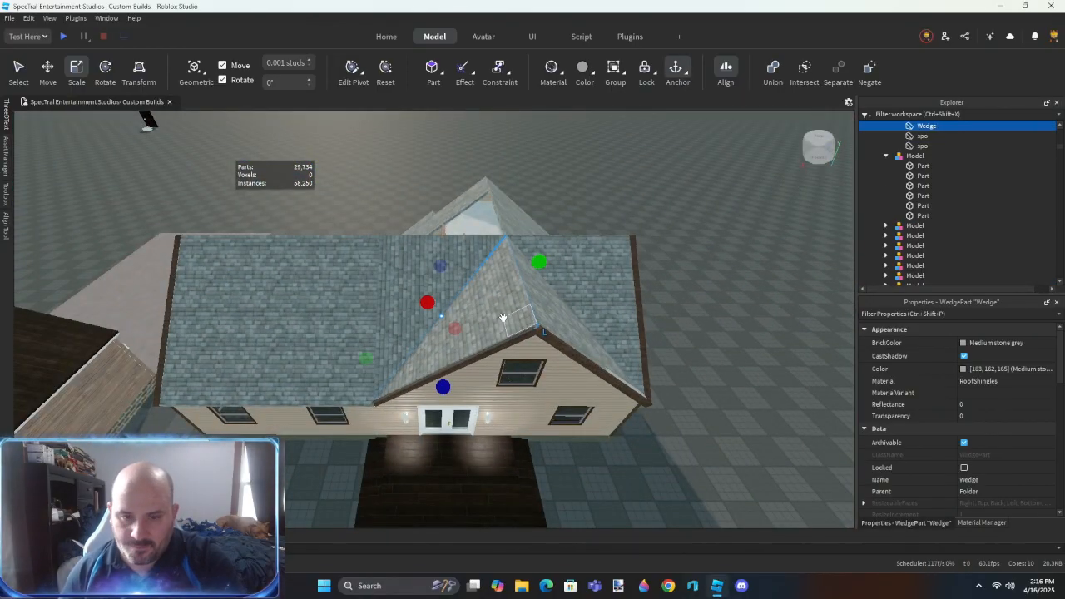
key(Delete)
key(d)
click(530, 313)
key(Delete)
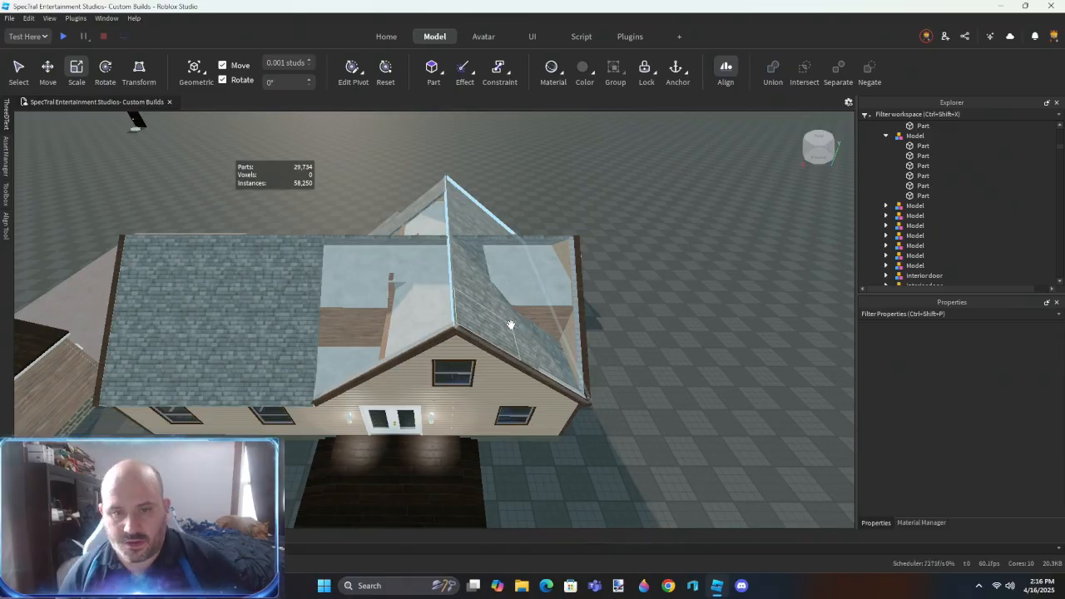
key(a)
key(w)
right_drag(428, 331, 428, 332)
key(a)
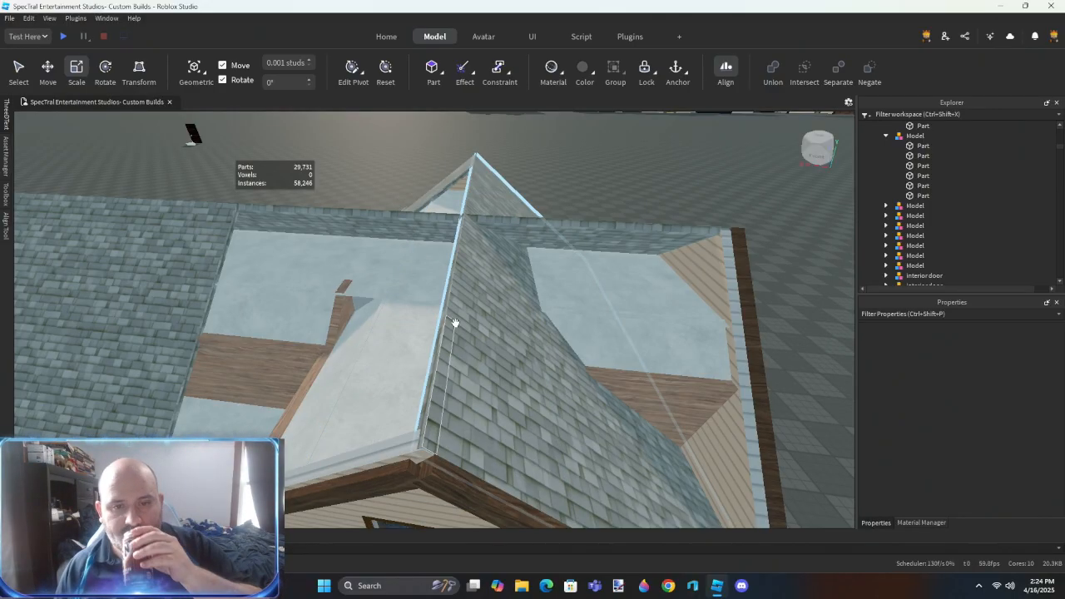
right_drag(454, 321, 455, 324)
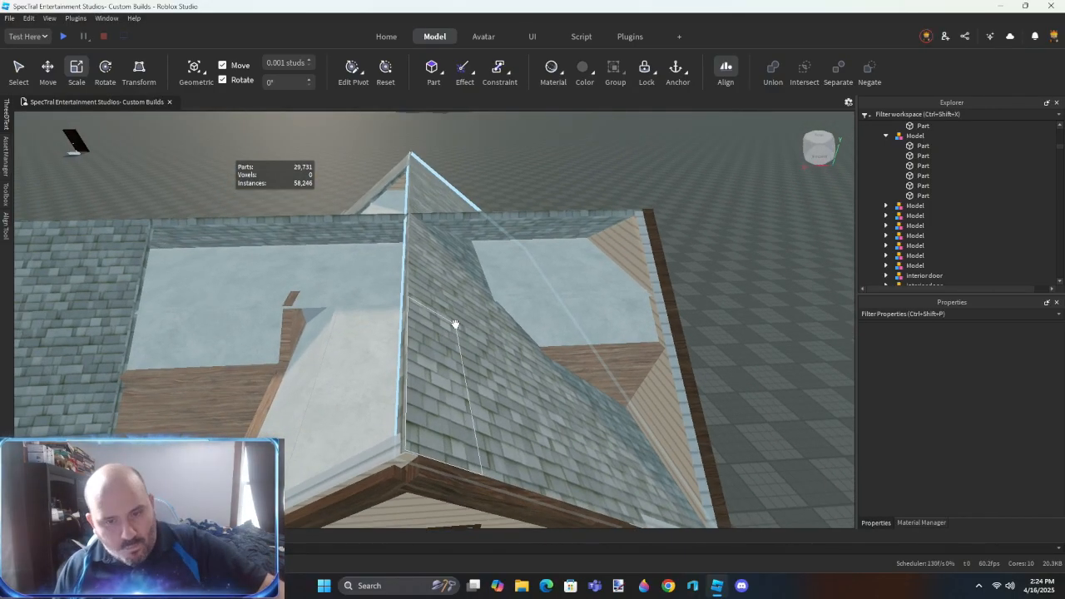
scroll(455, 324, up, 5)
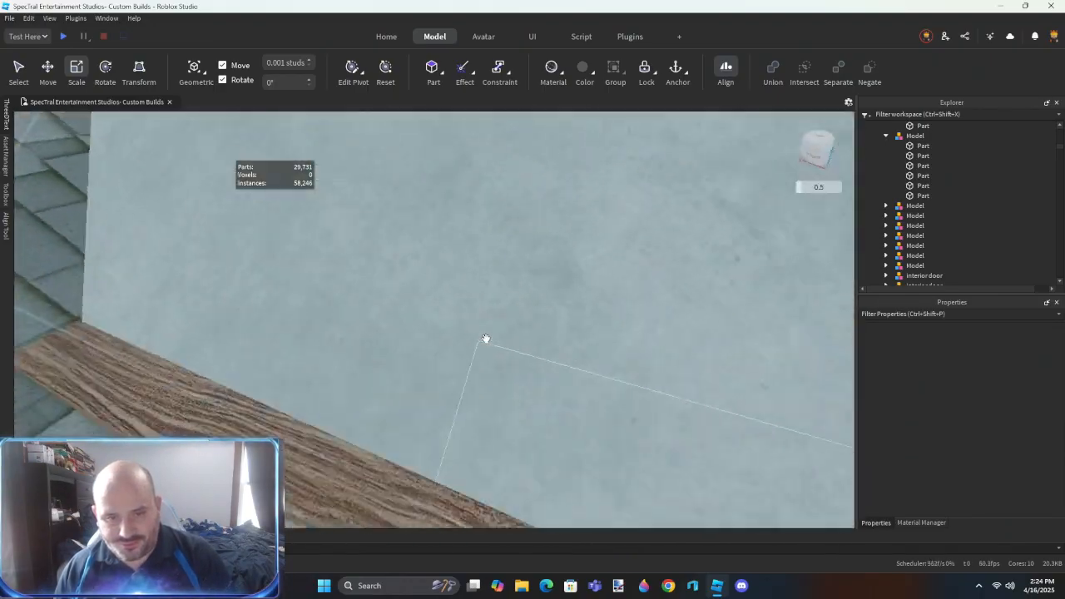
scroll(486, 339, down, 5)
- Extend the remaining main roof panel across the opening to the far gable end with an Outer Touch resize
right_drag(488, 338, 575, 278)
click(583, 263)
scroll(574, 278, down, 4)
scroll(574, 279, down, 3)
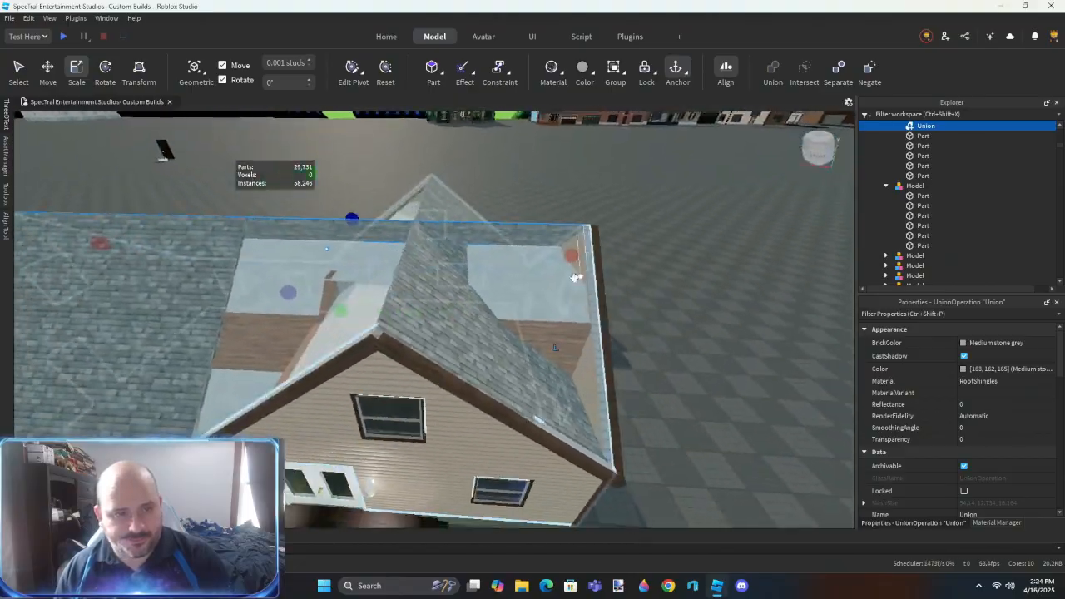
key(a)
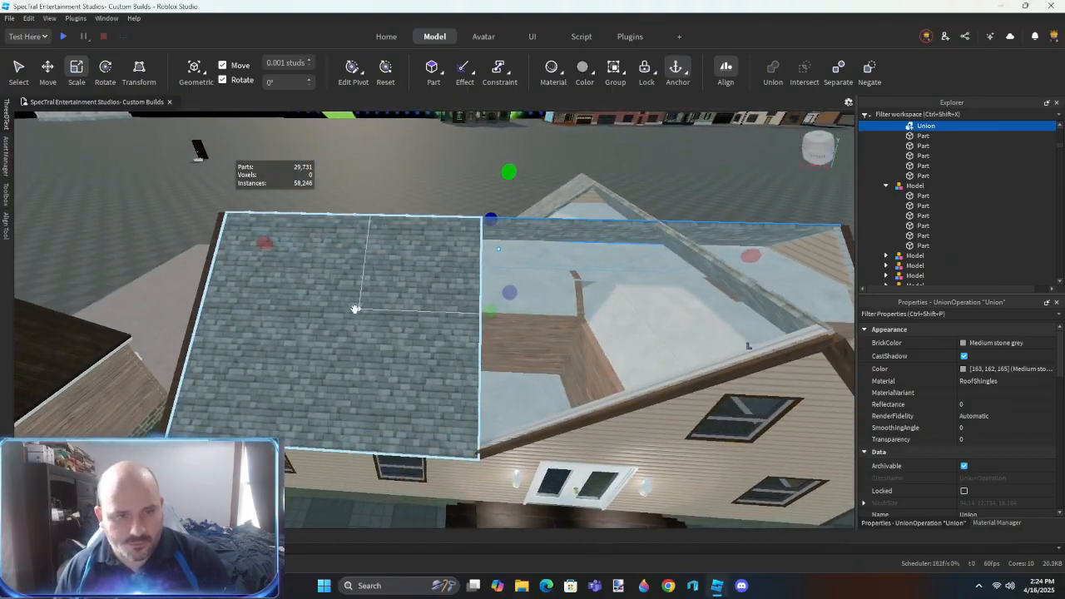
click(354, 308)
key(r)
click(433, 317)
key(d)
key(w)
key(w)
right_drag(478, 321, 477, 322)
click(477, 322)
key(s)
right_drag(548, 334, 504, 341)
key(w)
click(505, 341)
key(w)
key(s)
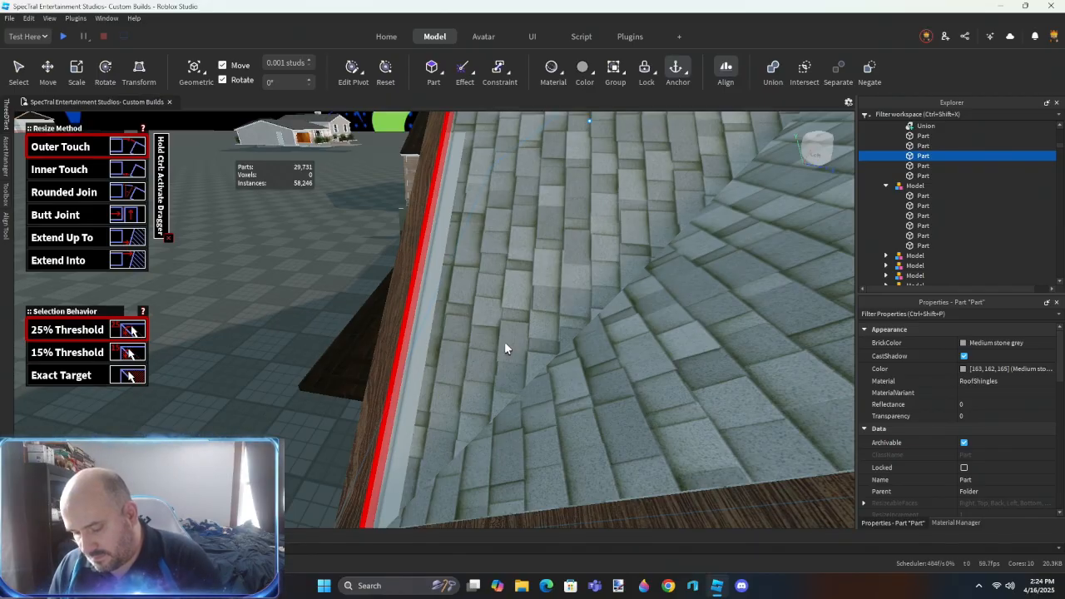
- Insert a new block near the shingled roof at the front gable's trimmed edge
key(s)
right_drag(521, 307, 522, 307)
key(d)
key(ctrl+2)
click(543, 327)
key(w)
right_drag(545, 440, 545, 439)
click(431, 68)
right_drag(469, 208, 468, 209)
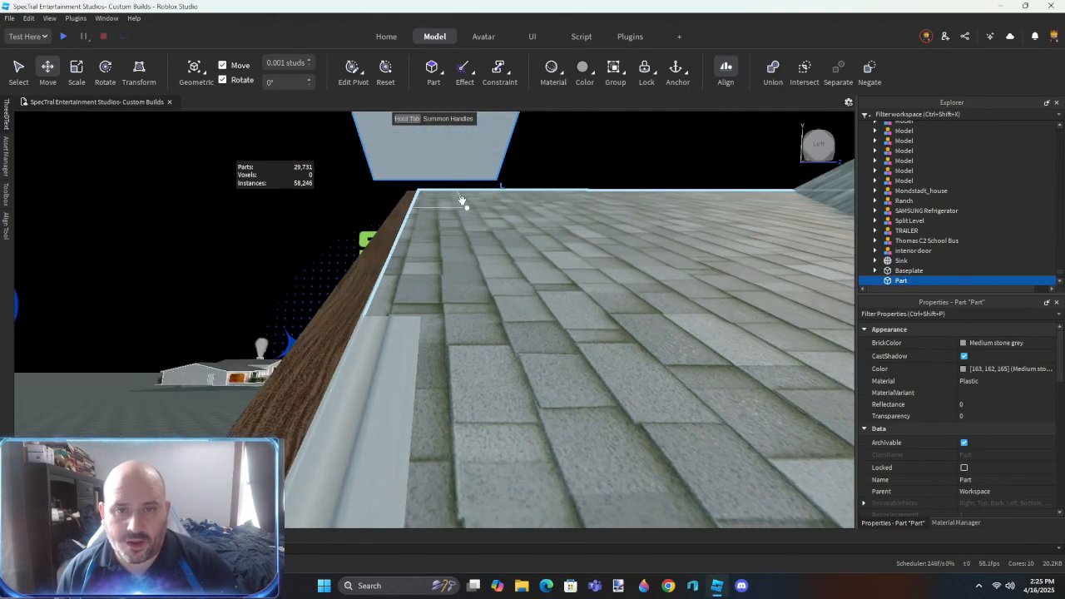
drag(468, 173, 501, 317)
right_drag(501, 318, 501, 318)
- Align the block with the front gable's slope over the exposed white strip and lengthen it past the lower eave corner
key(s)
right_drag(470, 295, 468, 312)
drag(456, 326, 466, 325)
scroll(468, 327, down, 5)
right_drag(467, 326, 478, 325)
drag(477, 280, 462, 284)
right_drag(499, 299, 530, 324)
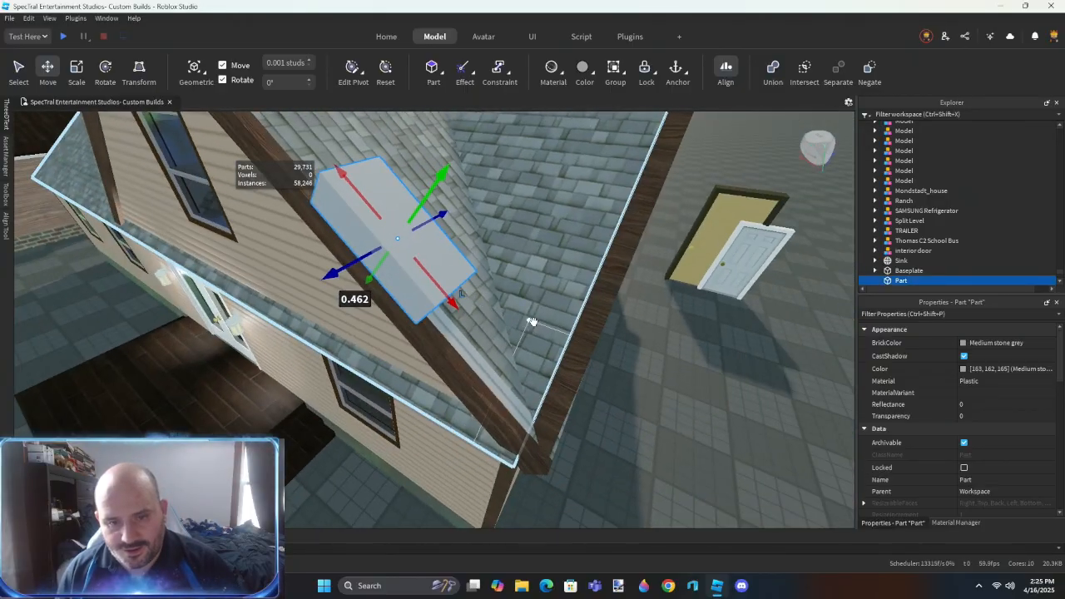
scroll(530, 324, down, 1)
key(ctrl+3)
drag(454, 317, 538, 458)
- Negate the block, place it in the Siding model, and subtract it from the siding union
key(ctrl+shift+n)
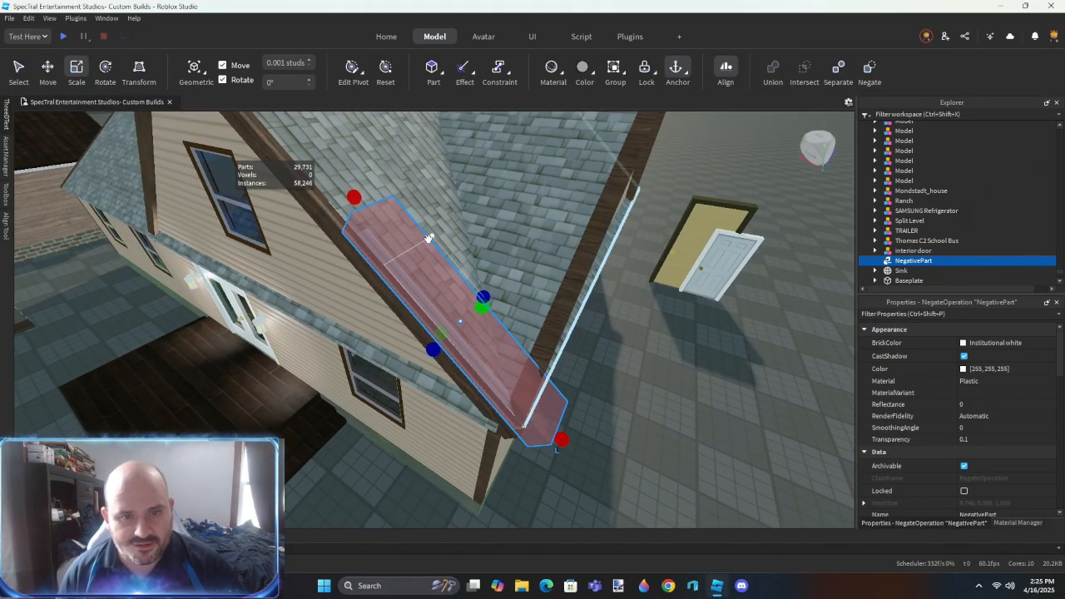
ctrl+alt+click(325, 249)
scroll(932, 188, up, 2)
drag(933, 186, 930, 173)
click(936, 196)
ctrl+click(936, 188)
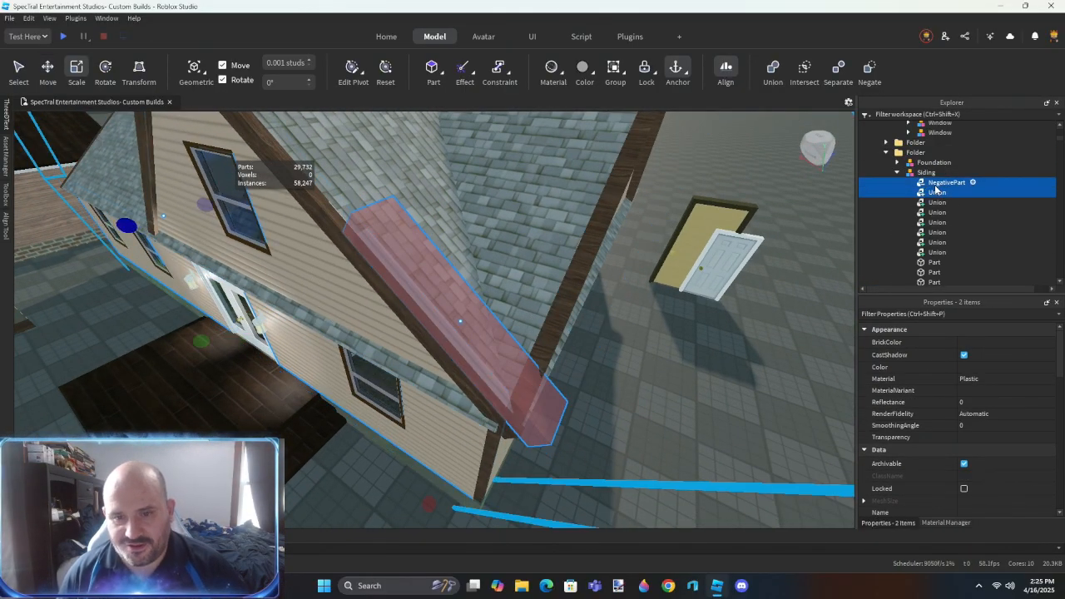
key(ctrl+shift+g)
- Extend the shingled roof strip across the opening behind the gable to the opposite wooden end trim with an Outer Touch resize
click(632, 418)
right_drag(609, 436, 611, 407)
click(393, 321)
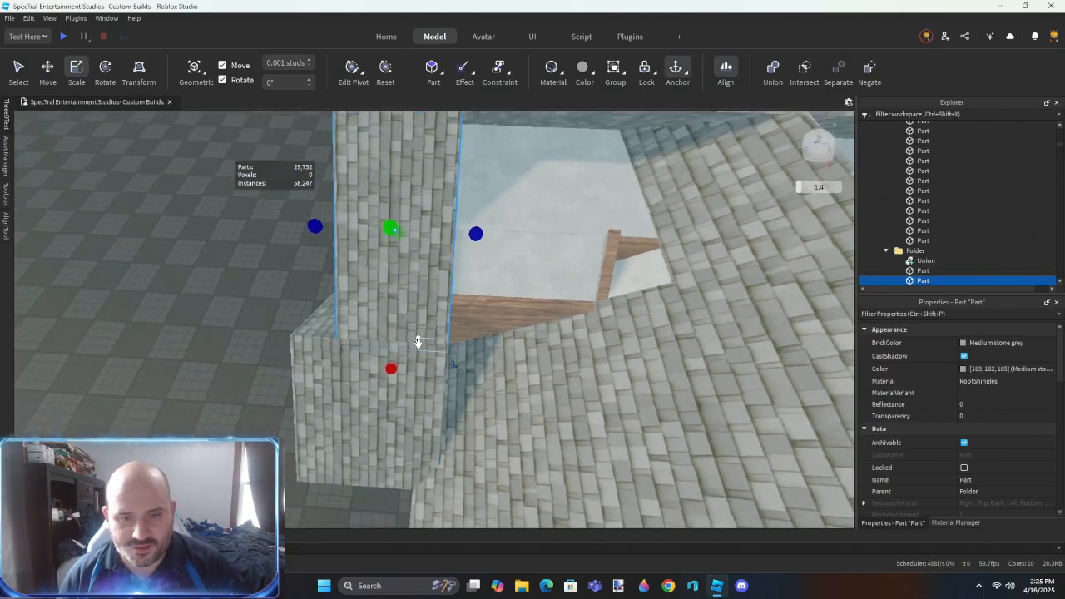
click(418, 288)
right_drag(485, 327, 486, 327)
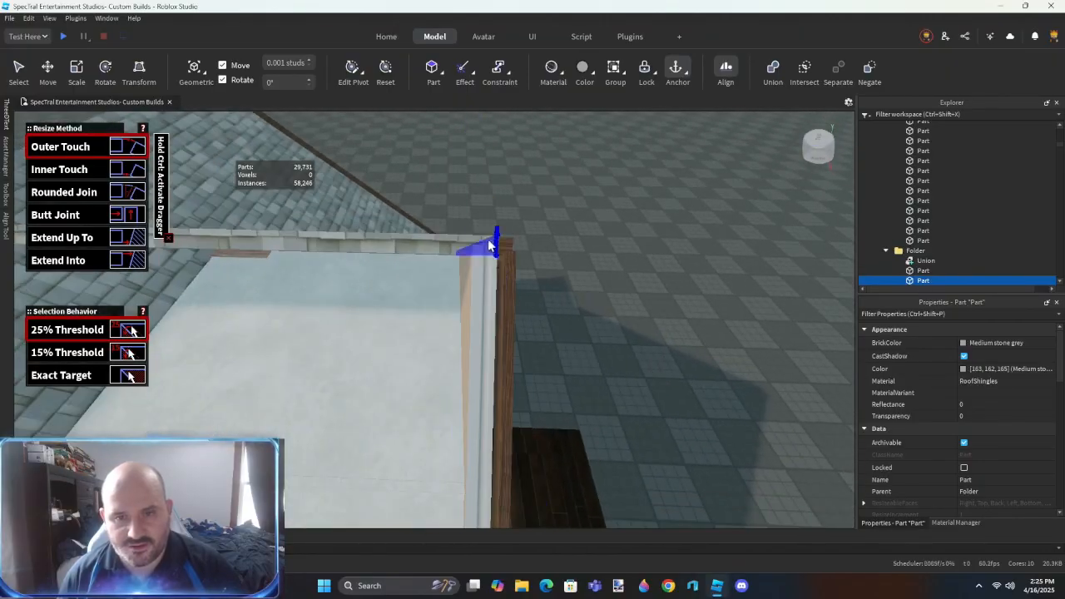
click(486, 239)
right_drag(605, 406, 611, 450)
click(523, 393)
click(522, 394)
scroll(611, 449, down, 3)
key(w)
right_drag(650, 417, 650, 417)
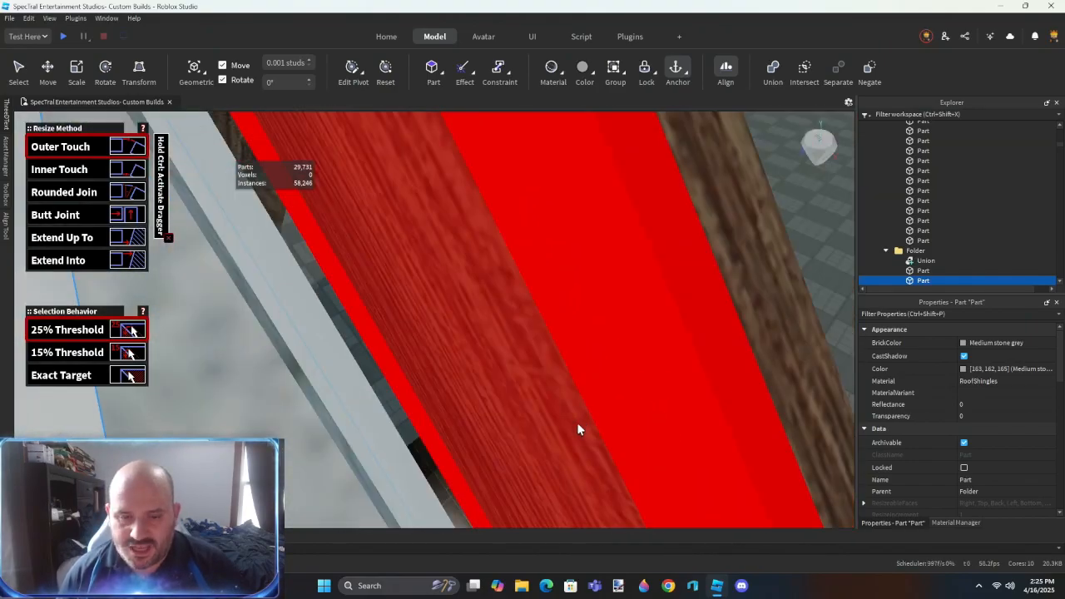
click(580, 420)
right_drag(580, 420, 580, 421)
- Close the remaining gap at the lower roof infill beside the gable with Outer Touch, and clear the selection
click(398, 427)
right_drag(549, 462, 549, 462)
right_drag(461, 393, 461, 397)
key(s)
scroll(461, 393, up, 1)
click(318, 341)
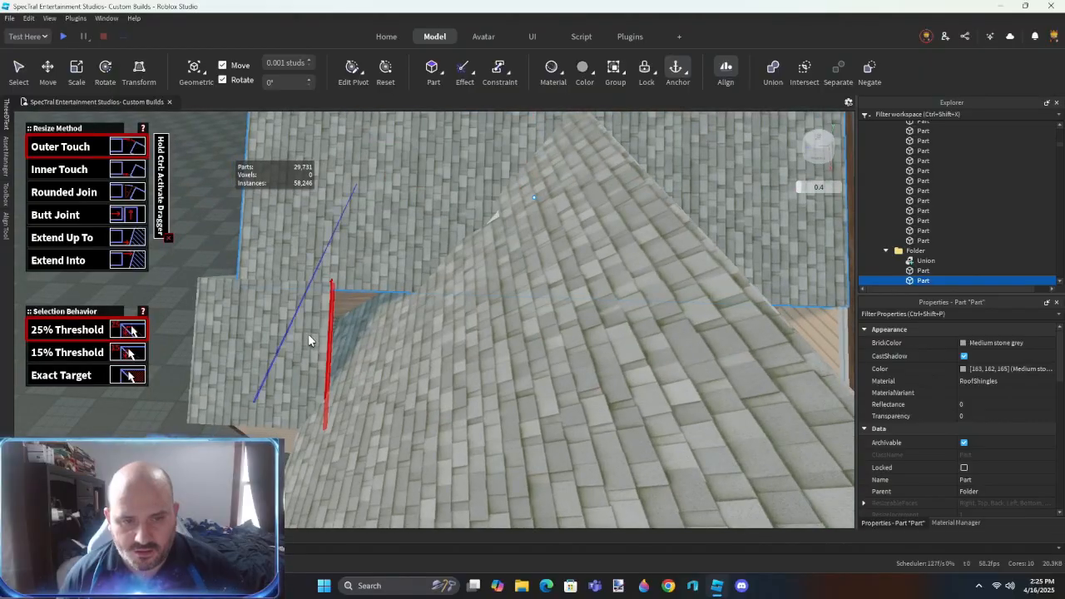
right_drag(308, 338, 309, 337)
click(616, 278)
right_drag(657, 392, 657, 391)
key(ctrl+3)
click(651, 434)
right_drag(649, 433, 649, 434)
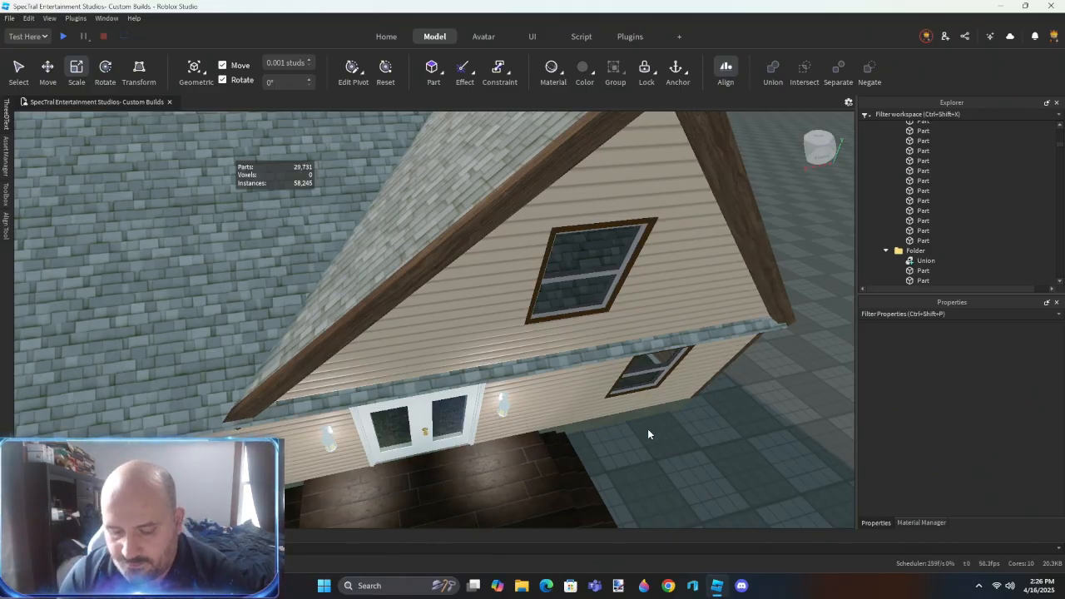
- Separate the roof union beside the front gable and delete the leftover piece
click(359, 396)
right_drag(386, 408, 388, 405)
scroll(387, 408, up, 2)
scroll(388, 405, down, 4)
right_drag(451, 429, 458, 413)
scroll(452, 426, up, 4)
scroll(452, 426, down, 5)
scroll(430, 333, up, 4)
right_drag(430, 335, 431, 333)
click(490, 310)
key(ctrl+shift+u)
scroll(488, 310, down, 4)
right_drag(489, 310, 489, 311)
click(542, 323)
click(358, 376)
key(Delete)
- Examine the attic ceiling and walls around the closet and doors from inside, and undo the last change
right_drag(415, 371, 457, 387)
key(w)
key(s)
key(w)
key(w)
key(s)
key(q)
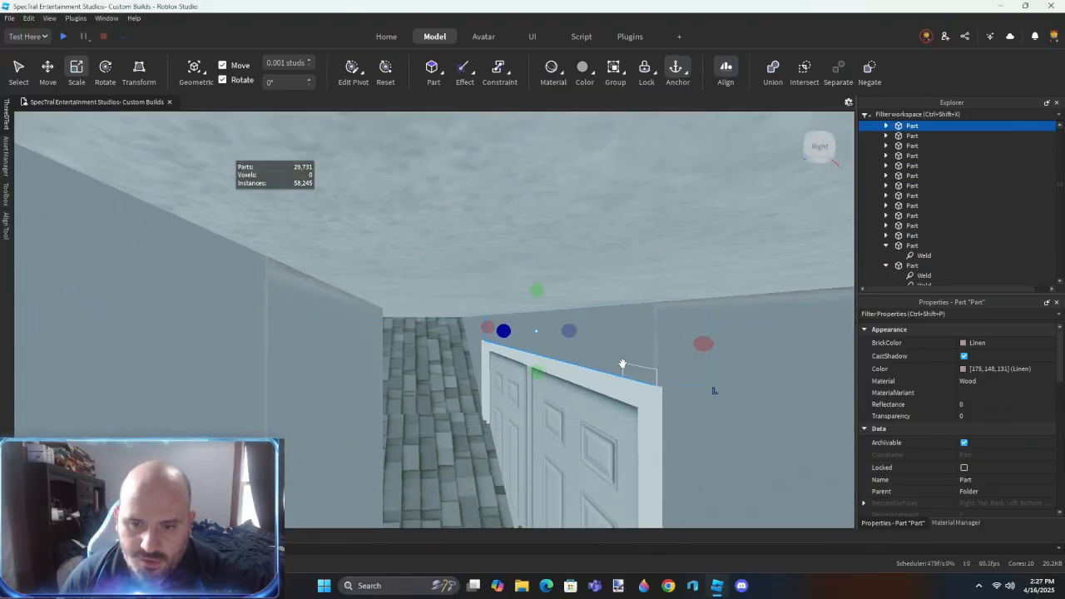
click(620, 380)
key(ctrl+z)
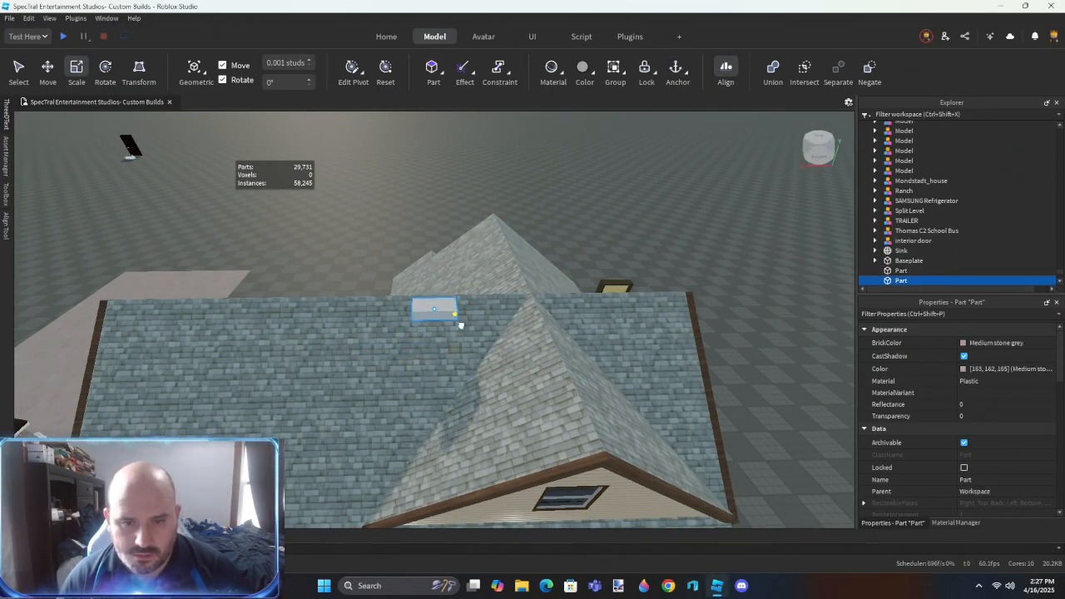
- Place the new block against the main roof's front slope beside the gable
scroll(536, 364, up, 3)
right_drag(537, 365, 580, 316)
right_drag(518, 354, 509, 367)
right_drag(502, 277, 504, 285)
- Scale the block into a large cutting volume spanning the area beneath the front gable, and negate it
key(ctrl+3)
drag(419, 276, 484, 306)
right_drag(484, 306, 484, 308)
drag(378, 403, 347, 374)
right_drag(442, 395, 442, 397)
drag(433, 428, 463, 451)
right_drag(476, 401, 479, 405)
drag(507, 403, 601, 447)
key(d)
key(ctrl+shift+n)
- Move the negated block and the spare block near the ridge into the folder holding the roof panels
right_drag(502, 373, 503, 368)
ctrl+alt+click(516, 326)
drag(905, 185, 903, 164)
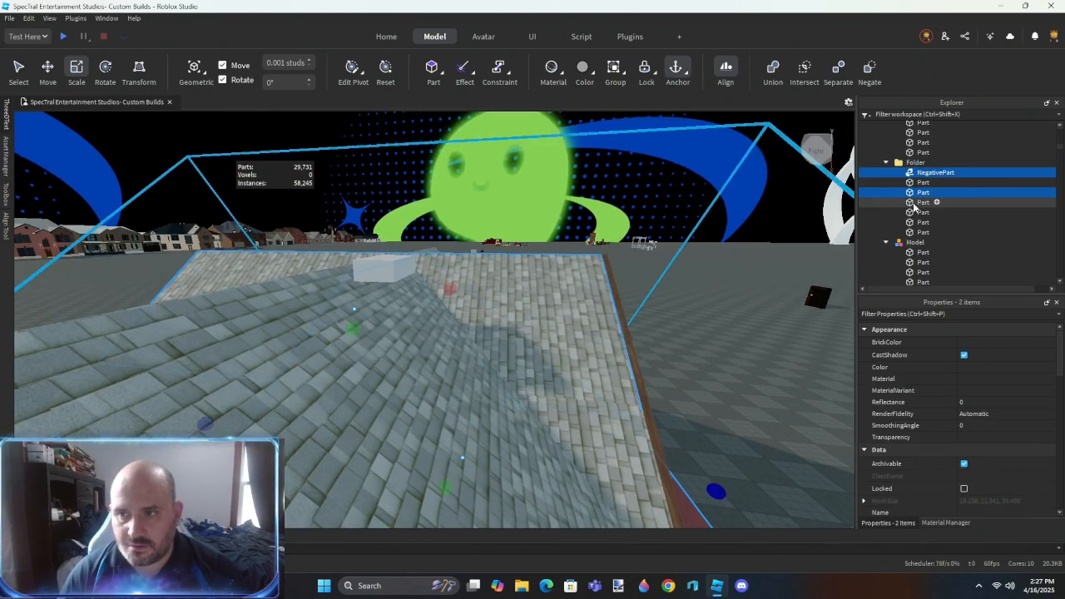
click(913, 203)
click(384, 269)
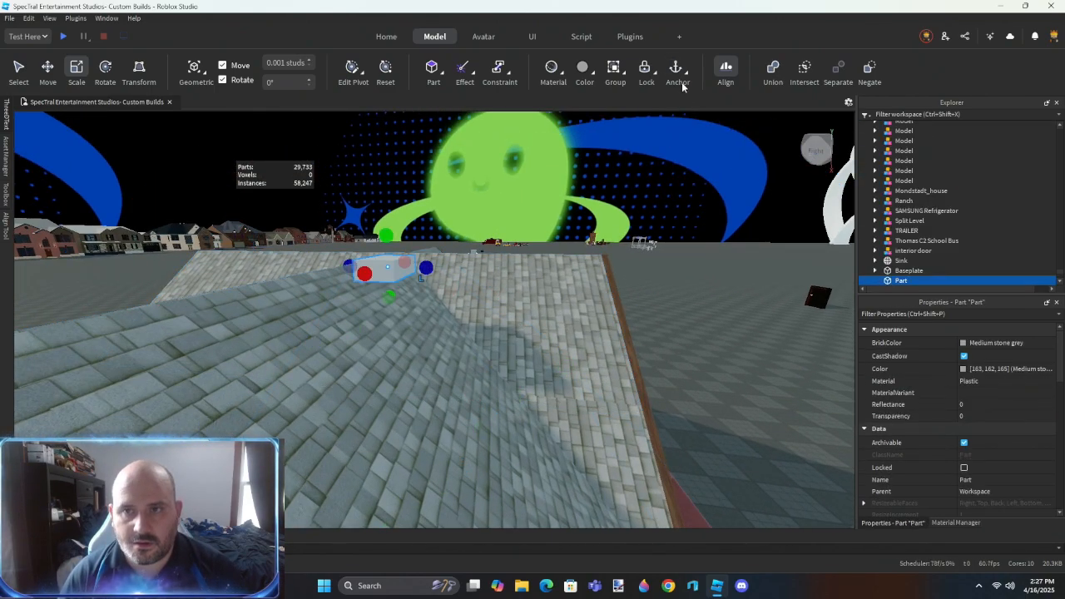
ctrl+click(565, 405)
drag(923, 185, 922, 183)
right_drag(607, 306, 609, 315)
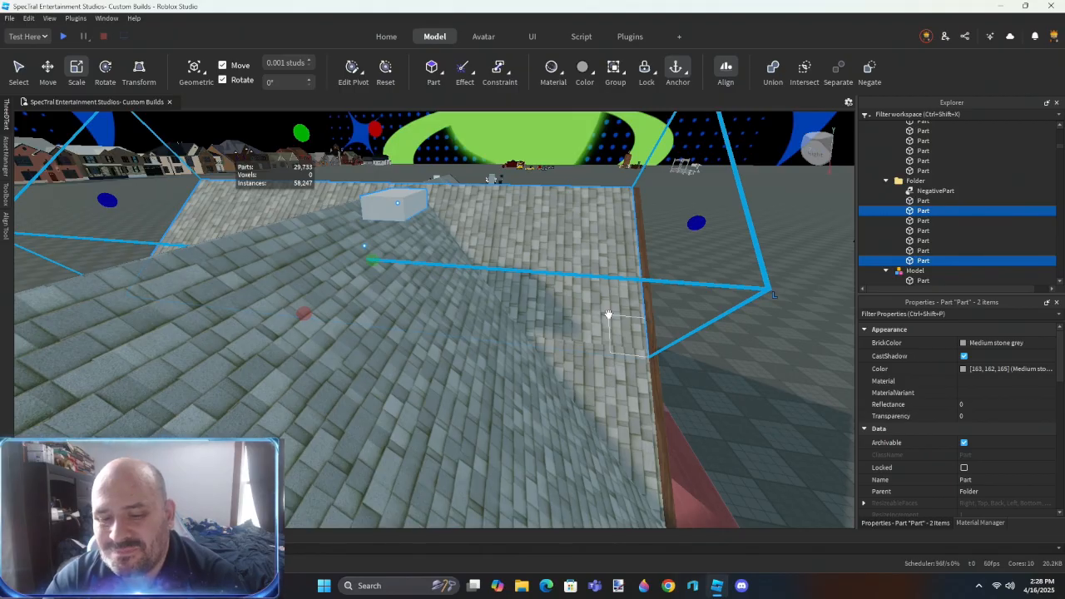
- Duplicate the block near the ridge and lay the copy against the front gable's shingled slope
mouse_move(564, 300)
right_down()
mouse_move(658, 356)
mouse_move(566, 379)
mouse_move(552, 297)
right_up()
click(658, 356)
scroll(553, 307, up, 5)
scroll(552, 307, down, 5)
drag(578, 197, 453, 248)
key(ctrl+z)
key(ctrl+d)
scroll(541, 339, up, 3)
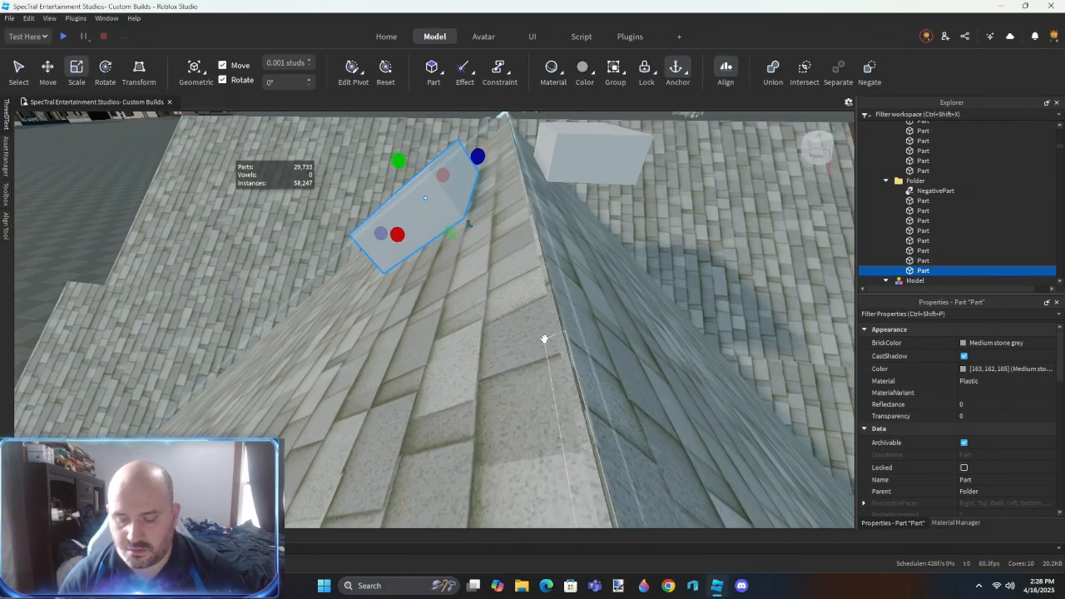
right_drag(542, 338, 543, 322)
- Reposition the duplicated block along the front gable's roof slope
key(ctrl+2)
drag(463, 366, 484, 394)
right_drag(504, 419, 555, 423)
drag(536, 451, 542, 457)
scroll(574, 436, down, 3)
right_drag(580, 432, 532, 414)
- Subtract the large negated volume from one shingled slope of the front gable roof
click(580, 342)
key(ctrl+3)
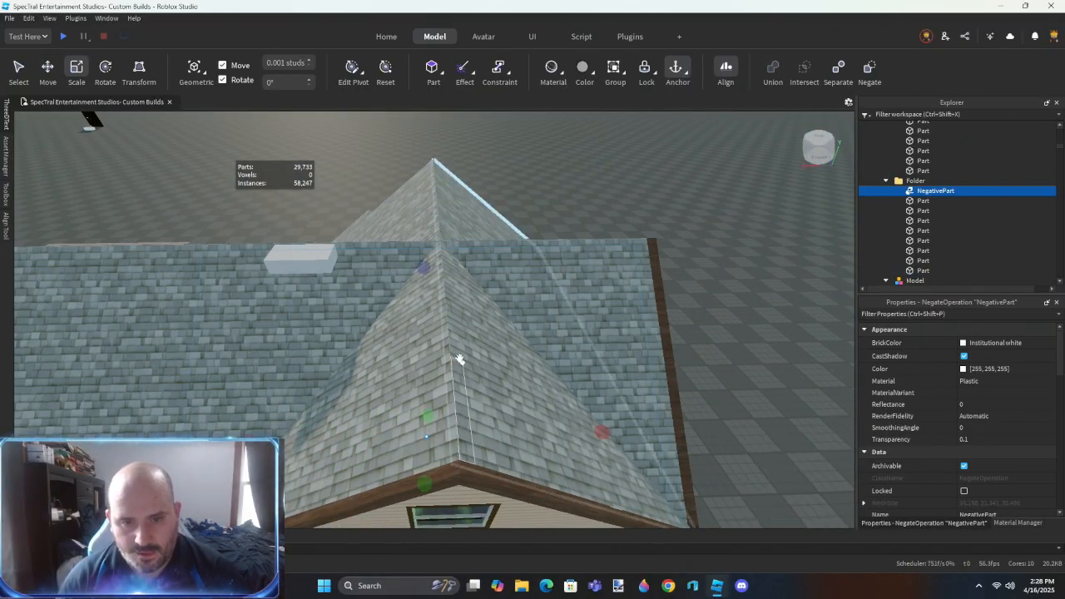
click(502, 346)
right_drag(502, 346, 498, 355)
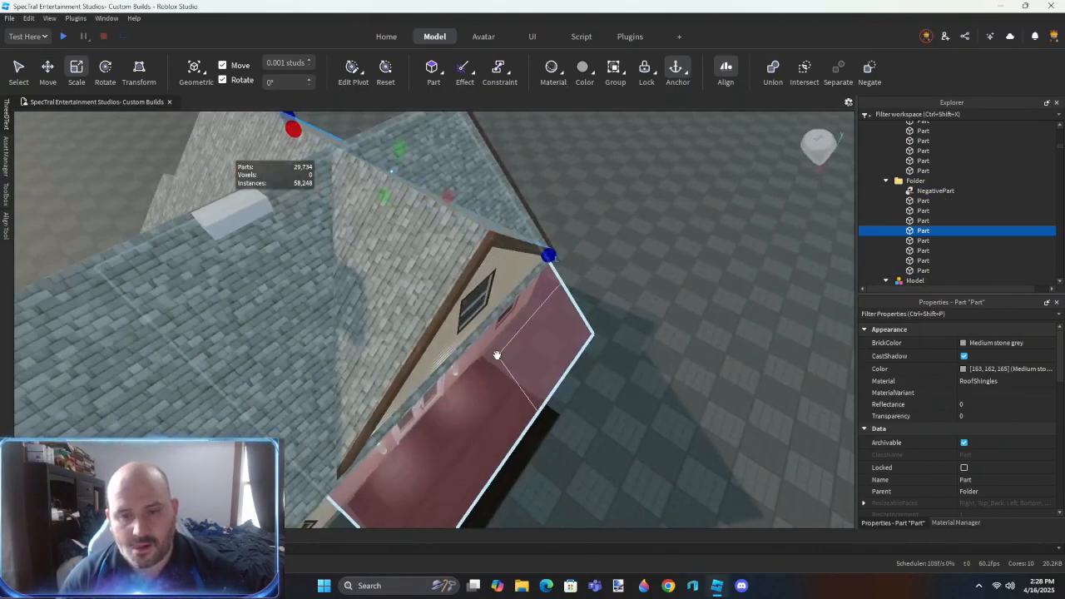
key(ctrl+shift+g)
- Subtract the remaining negated volumes from the gable's other shingled panel and from the main front roof panel
scroll(452, 378, up, 5)
right_drag(452, 380, 450, 376)
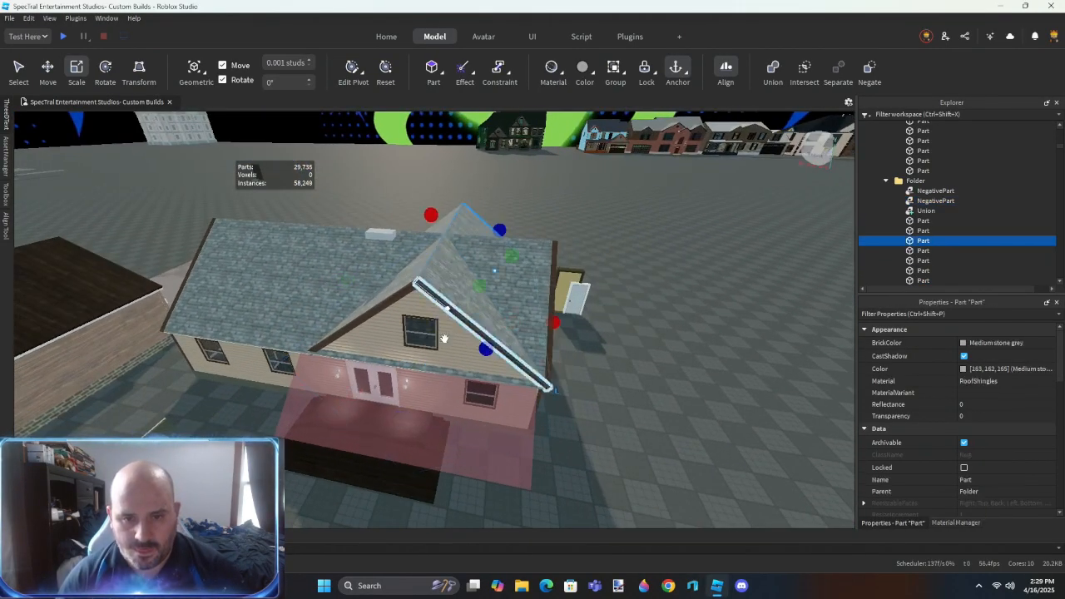
key(ctrl+shift+g)
key(w)
right_drag(426, 389, 426, 389)
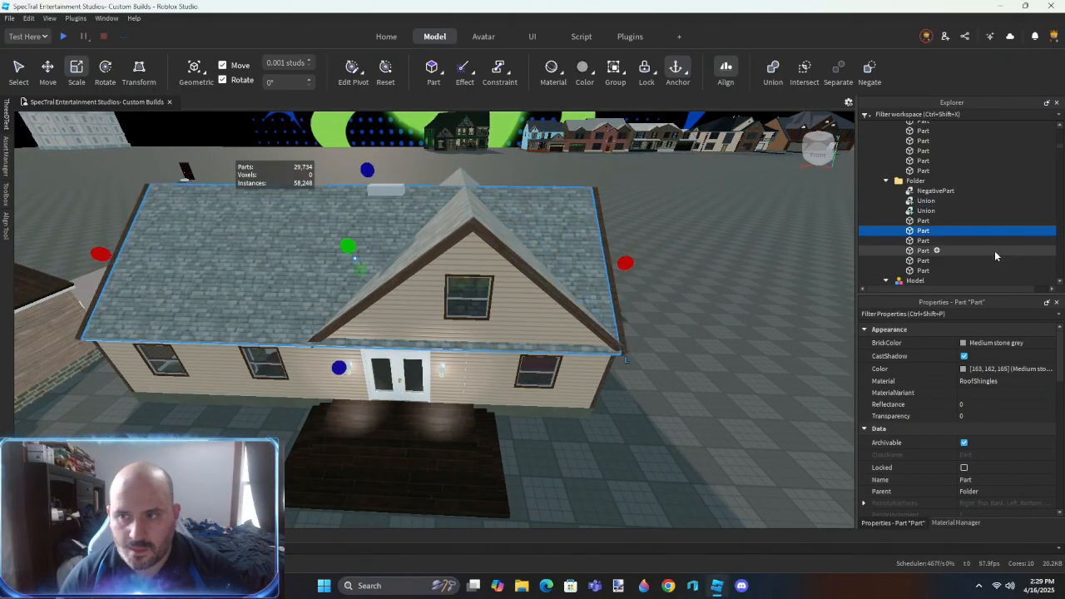
key(ctrl+shift+g)
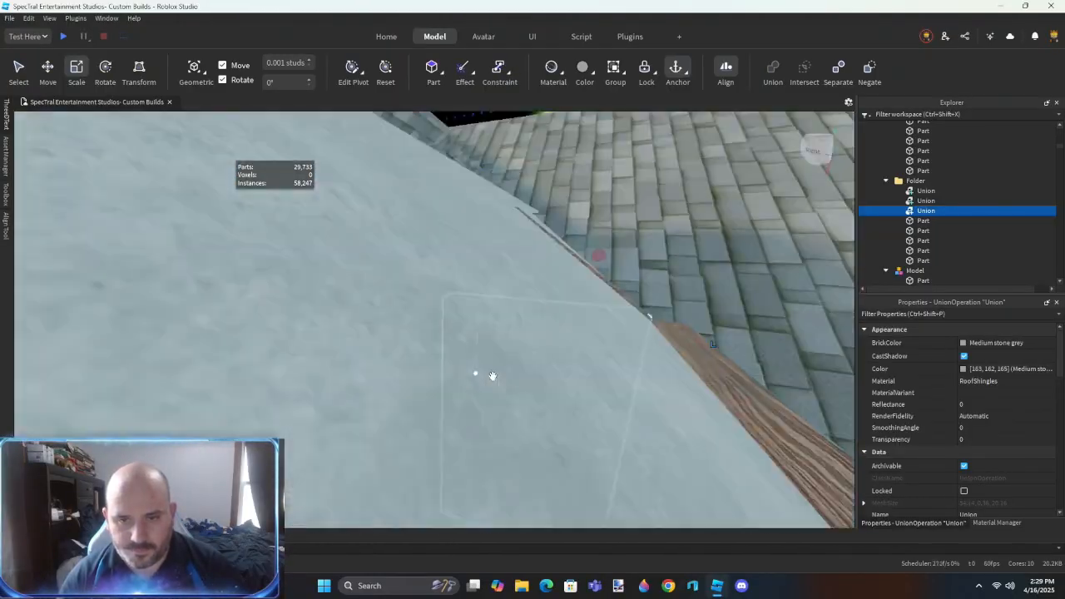
- Place the tilted block in the valley beside the gable and align it with the gable slope's lower edge
scroll(492, 376, down, 5)
right_drag(493, 376, 493, 376)
scroll(436, 364, up, 4)
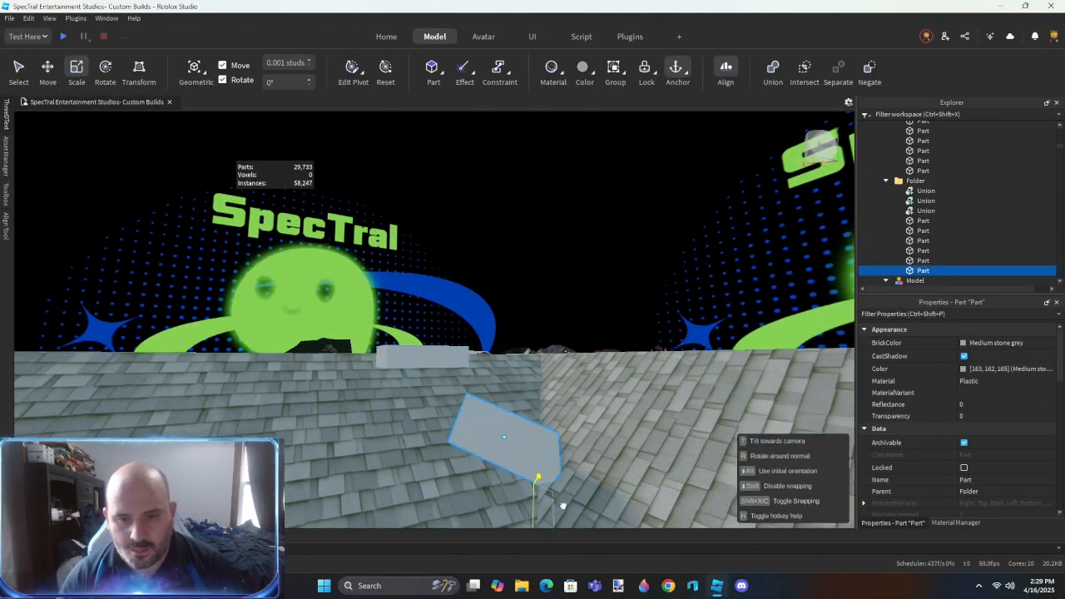
drag(533, 482, 571, 508)
right_drag(571, 509, 570, 508)
drag(571, 508, 571, 510)
right_drag(572, 510, 572, 510)
right_drag(545, 384, 544, 385)
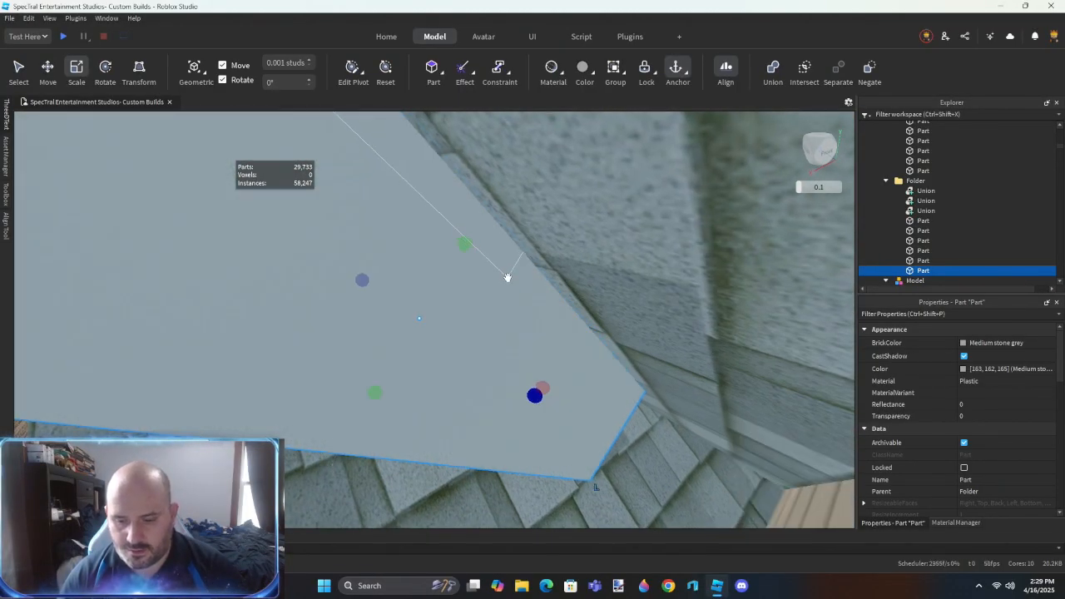
- Stretch the tilted block along the gable's slope between the eave corner and the ridge
scroll(506, 278, down, 5)
right_drag(505, 278, 505, 279)
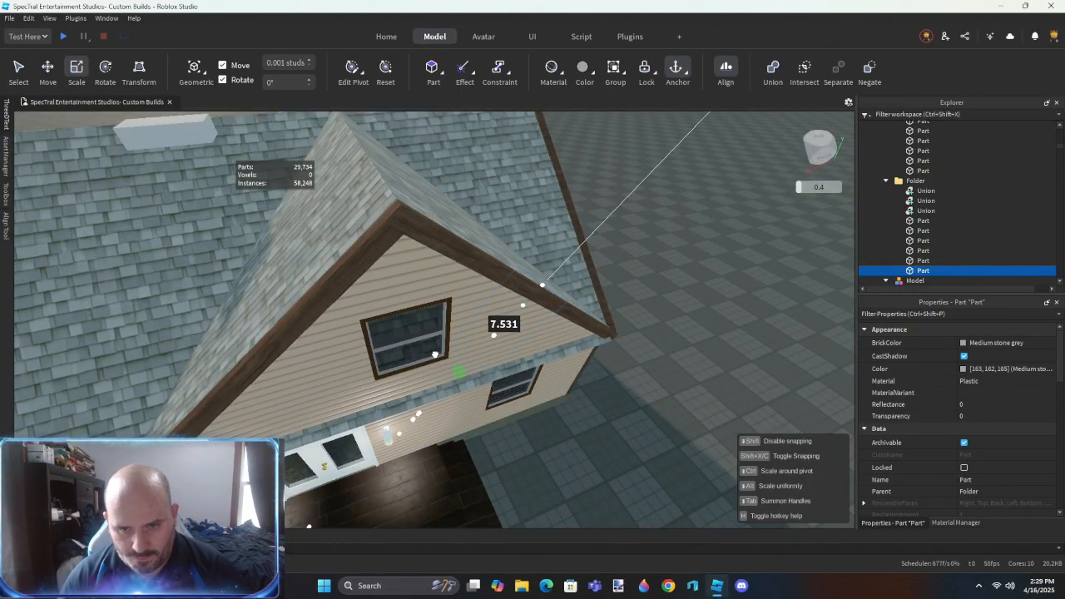
drag(437, 353, 437, 351)
scroll(438, 349, up, 2)
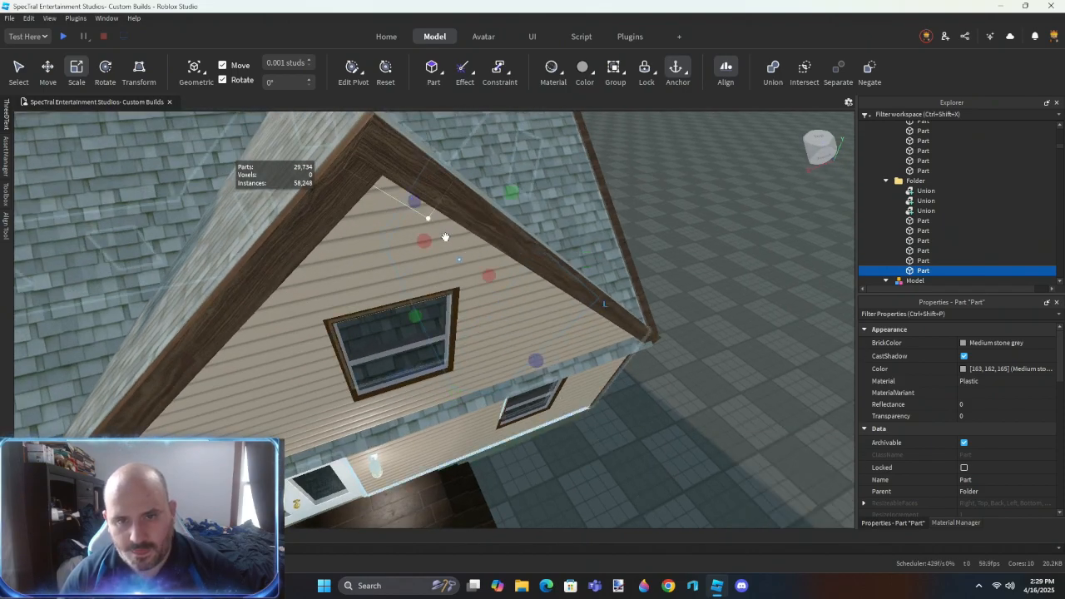
right_drag(445, 238, 445, 239)
drag(416, 243, 403, 248)
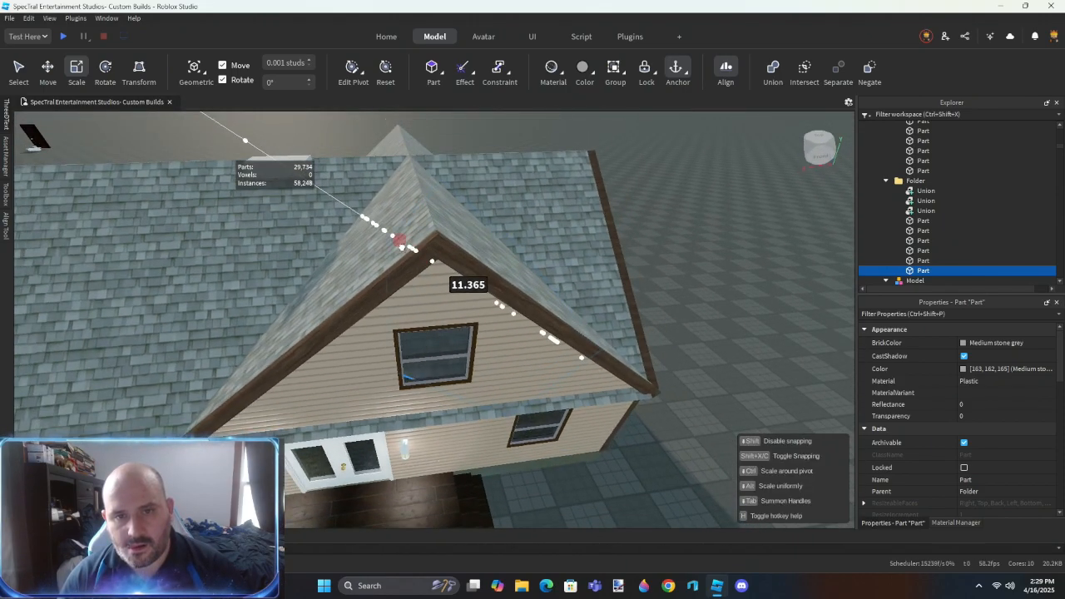
drag(361, 219, 360, 219)
- Enlarge the block into a deep volume beneath the gable's slope, reaching out over the porch, and negate it
scroll(440, 322, up, 4)
right_drag(440, 322, 441, 321)
scroll(441, 321, down, 8)
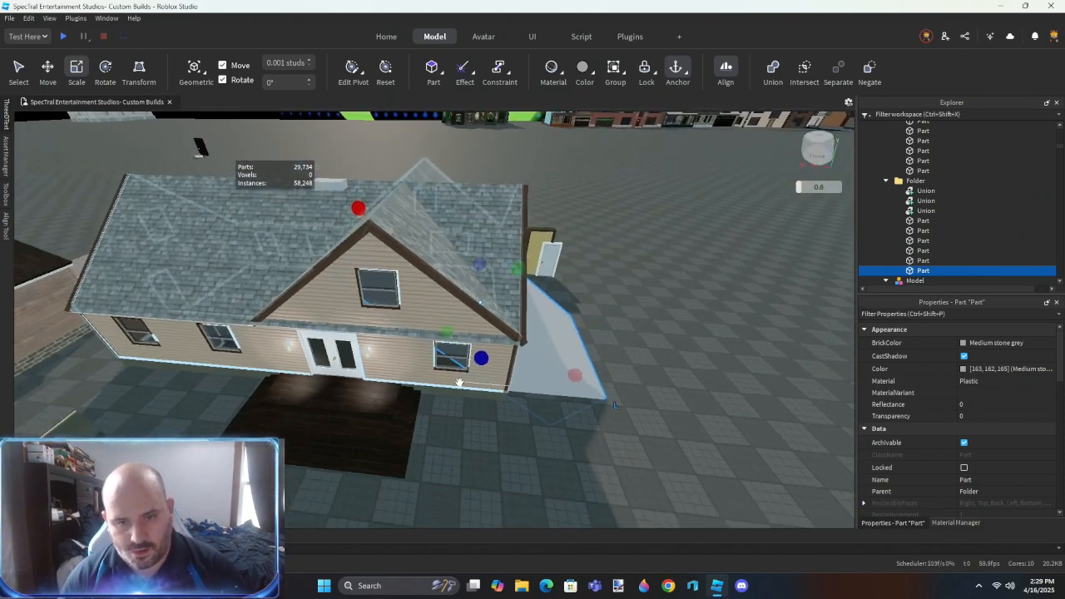
right_drag(459, 382, 460, 382)
drag(474, 359, 471, 389)
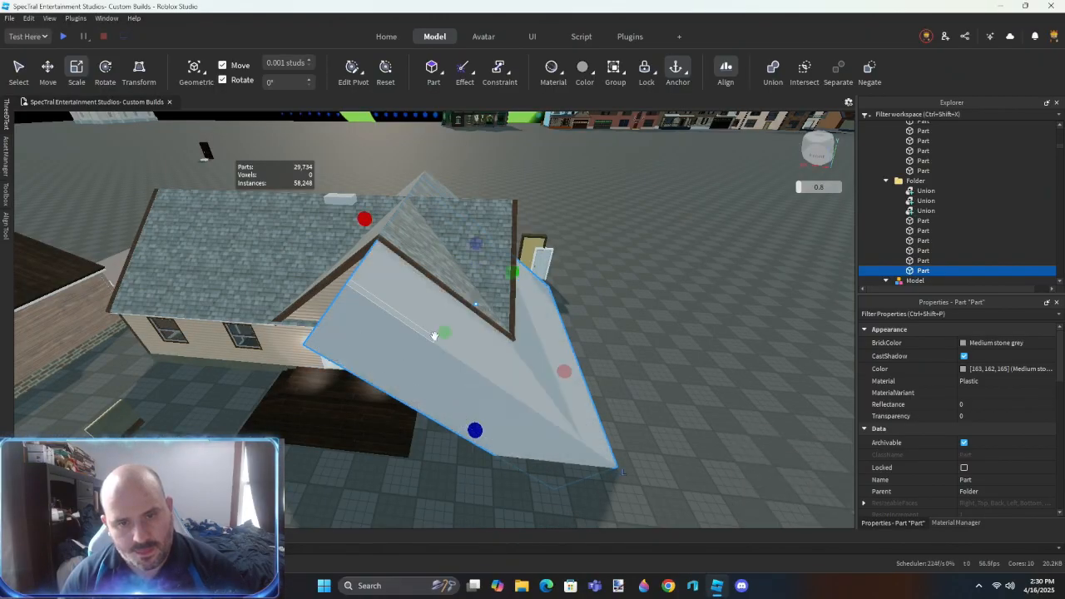
right_drag(463, 268, 464, 270)
key(ctrl+shift+n)
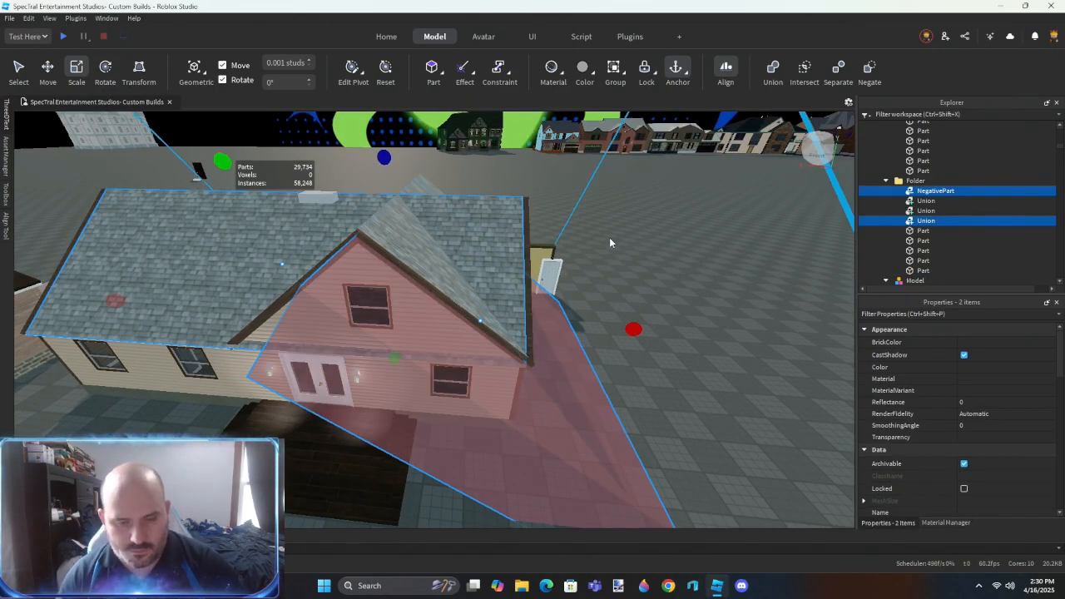
- Subtract the negated volume from the main roof panel behind the gable
key(ctrl+shift+g)
click(610, 243)
scroll(488, 418, up, 8)
- Fit a tilted block beneath the front gable's slope, aligning it with the slope and stretching it from the eave toward the ridge
right_drag(480, 412, 507, 412)
key(s)
key(w)
key(s)
key(w)
key(s)
drag(524, 372, 436, 347)
key(w)
right_drag(452, 400, 452, 400)
key(a)
drag(552, 291, 550, 290)
key(a)
key(s)
right_drag(528, 328, 503, 291)
key(s)
drag(480, 281, 480, 280)
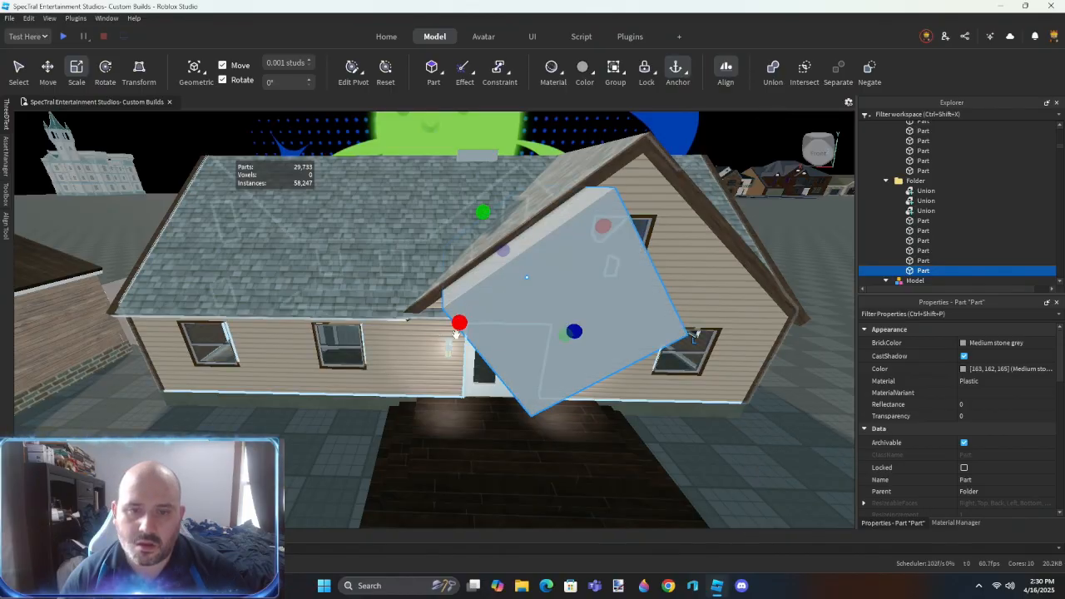
- Enlarge the tilted block into a deep volume beneath the gable's slope, reaching through the main roof, and negate it
drag(435, 348, 435, 349)
right_drag(444, 355, 444, 355)
key(w)
drag(511, 316, 499, 330)
key(s)
right_drag(502, 344, 461, 283)
key(e)
key(s)
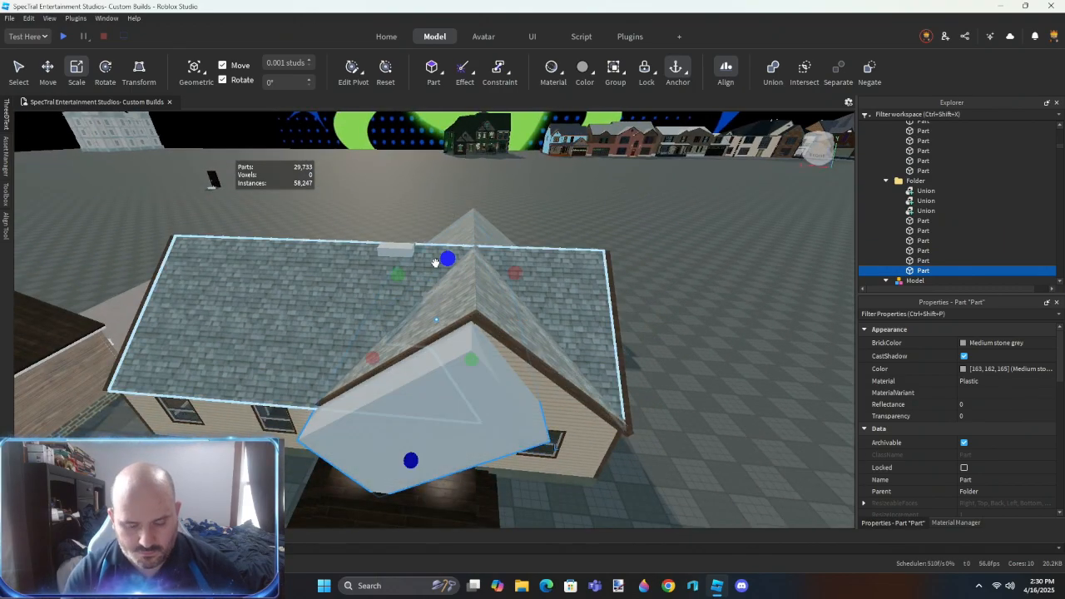
key(ctrl+shift+n)
- Subtract the negated block from the roof panel it overlaps beside the front gable
right_drag(435, 335, 503, 350)
key(w)
click(435, 335)
key(s)
key(s)
key(ctrl+shift+g)
key(w)
- Examine the valleys where the gable's shingled panels meet the main roof, from above and around the eaves
key(s)
key(ctrl+2)
click(550, 466)
right_drag(546, 450, 544, 447)
key(w)
key(s)
key(w)
key(s)
drag(634, 313, 713, 266)
right_drag(466, 372, 465, 371)
key(w)
key(w)
key(s)
key(w)
key(s)
key(w)
right_drag(580, 266, 615, 276)
key(w)
click(607, 272)
click(638, 341)
right_drag(639, 341, 637, 343)
key(s)
key(w)
key(s)
key(w)
key(w)
key(s)
click(550, 293)
key(s)
right_drag(550, 293, 552, 295)
key(w)
click(592, 245)
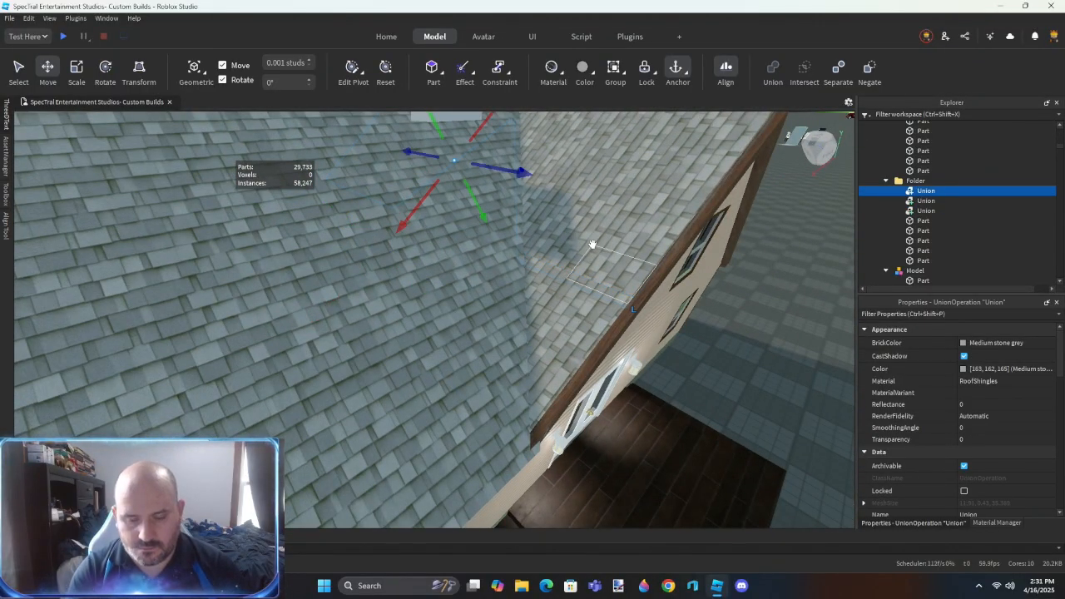
- Subtract the negated volumes beneath the front gable from the adjoining shingled roof panels
click(647, 200)
ctrl+click(672, 371)
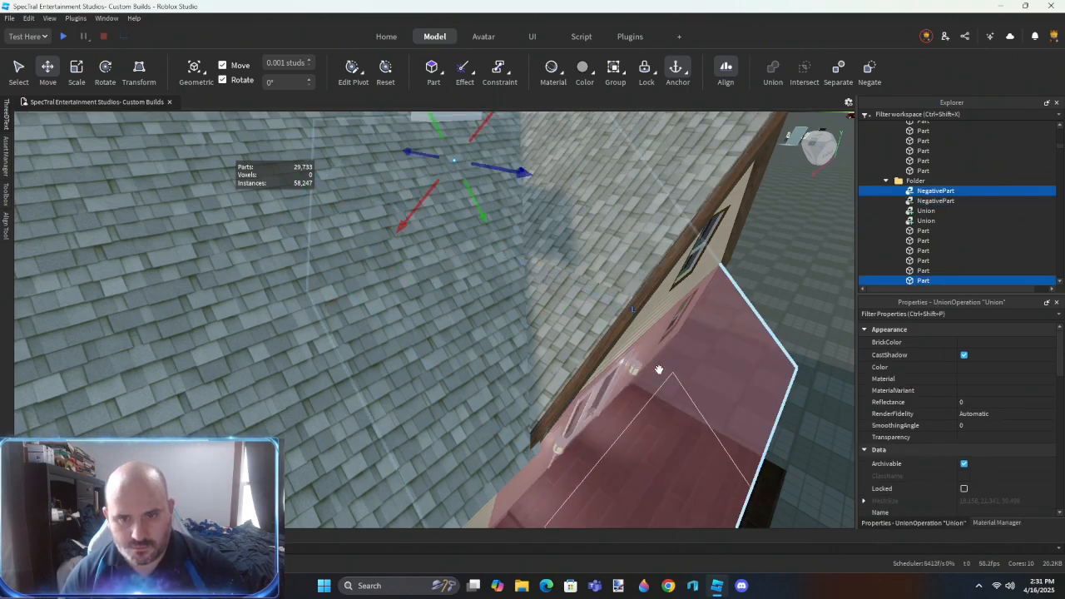
key(ctrl+shift+g)
click(564, 318)
right_drag(564, 319, 578, 335)
ctrl+click(625, 381)
key(ctrl+shift+g)
- Delete the obstructing wall pieces and doors along the upstairs hallway
right_drag(625, 380, 543, 343)
key(w)
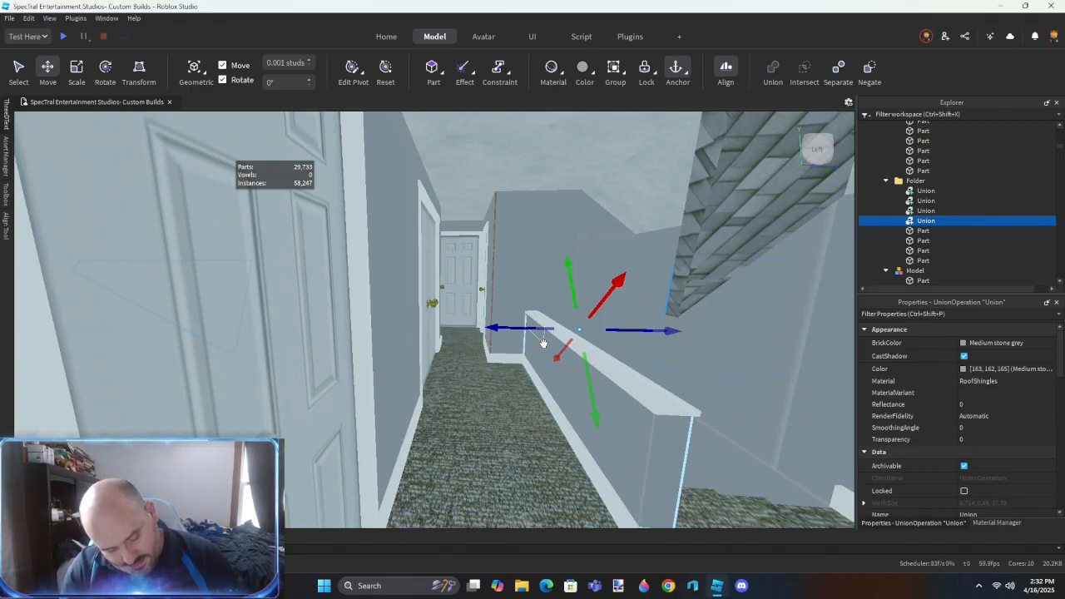
right_drag(537, 384, 531, 413)
key(w)
scroll(539, 385, down, 8)
scroll(535, 385, up, 8)
key(w)
click(495, 372)
key(Delete)
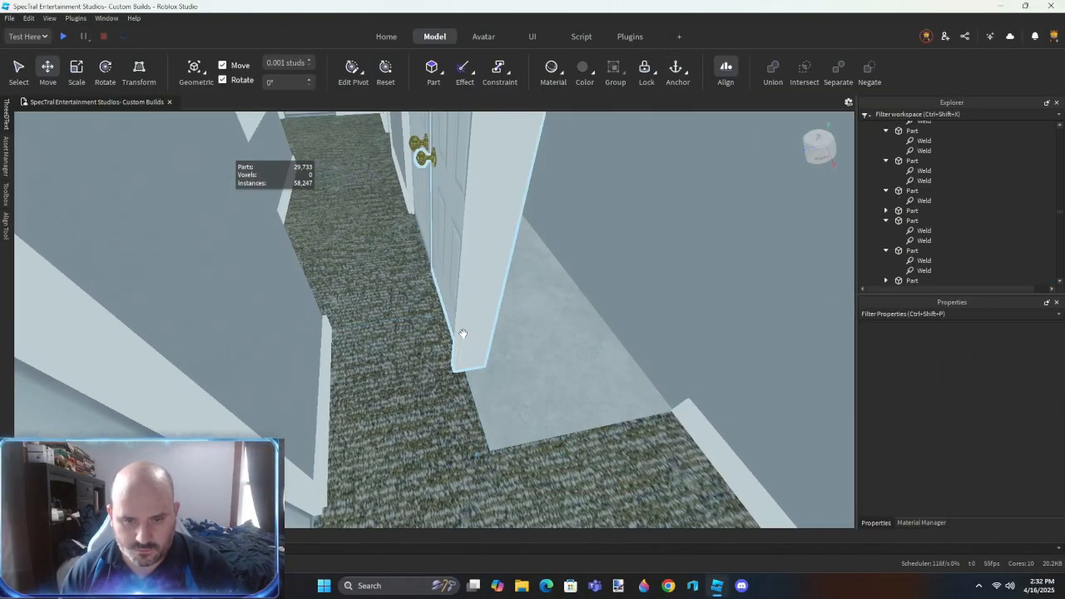
key(Delete)
key(w)
right_drag(442, 313, 442, 313)
click(477, 349)
key(Delete)
right_drag(478, 350, 485, 347)
key(w)
click(514, 280)
key(Delete)
click(523, 335)
key(Delete)
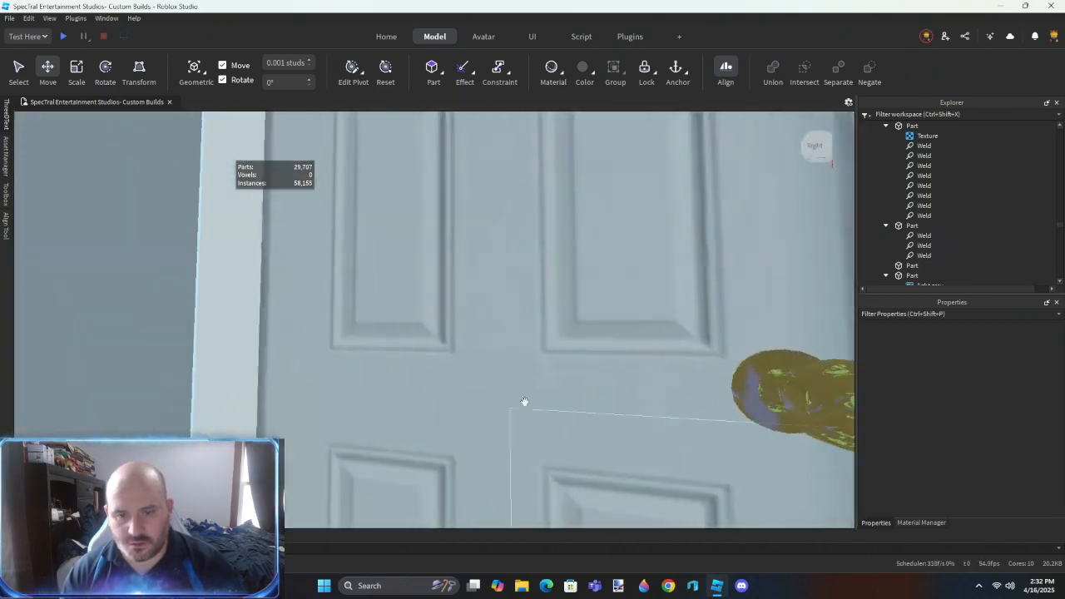
key(w)
right_drag(525, 402, 525, 402)
click(525, 402)
key(s)
key(w)
- Place a copy of the tilted roof block beside the other gable and align it with that gable's slope
scroll(523, 402, down, 3)
click(634, 256)
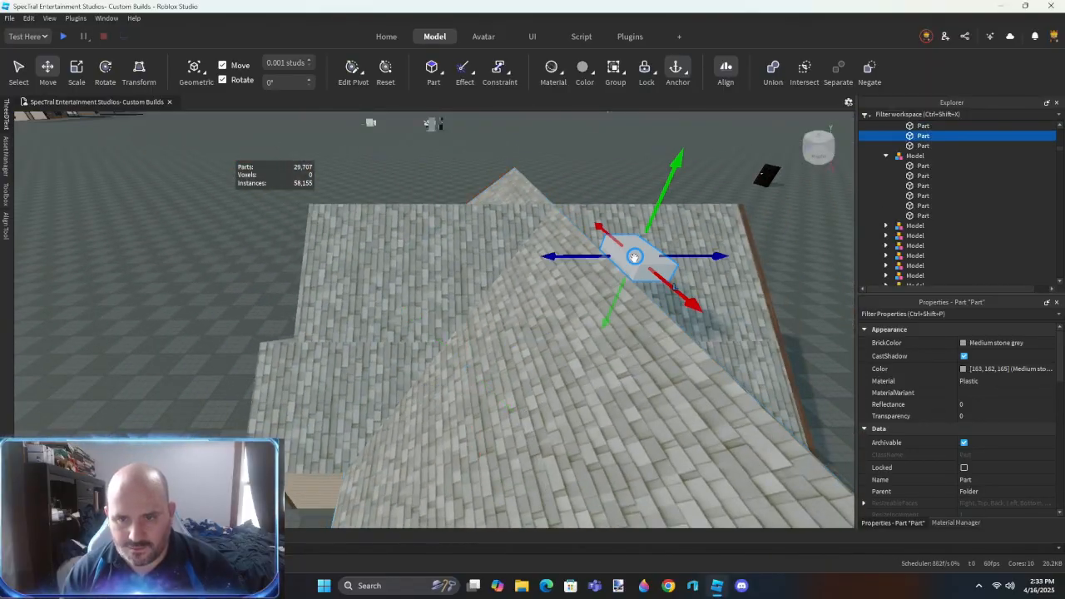
key(w)
right_drag(464, 297, 530, 309)
key(s)
drag(554, 257, 538, 309)
scroll(537, 317, down, 5)
mouse_move(537, 317)
right_down()
mouse_move(540, 306)
mouse_move(522, 316)
right_up()
- Enlarge the copied block into a deep volume beneath the gable's slope, running through the main roof, and negate it
key(ctrl+3)
scroll(569, 416, down, 4)
right_drag(568, 416, 505, 313)
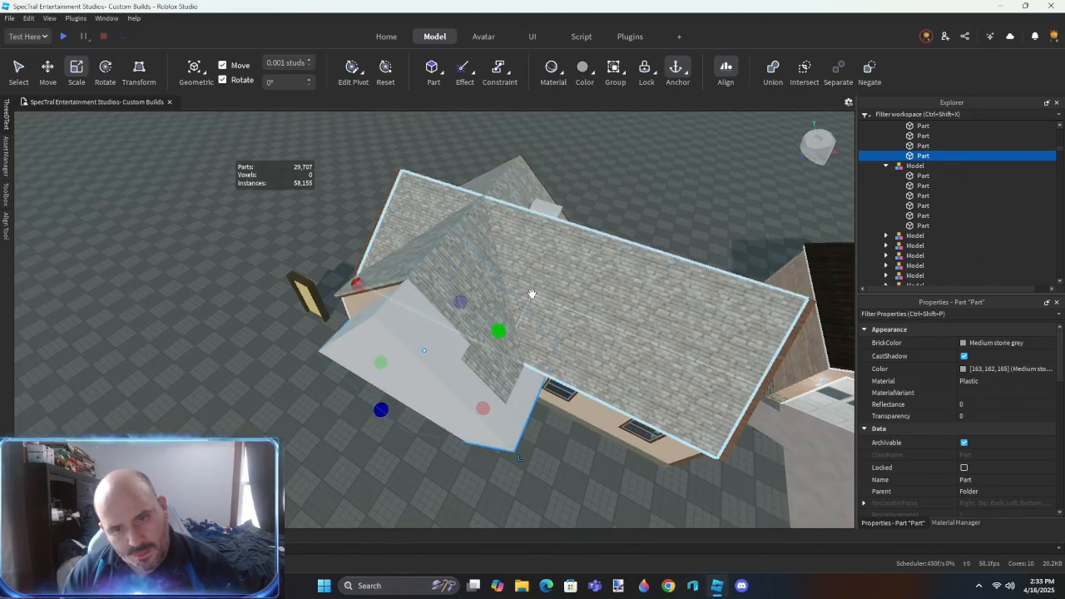
key(ctrl+shift+n)
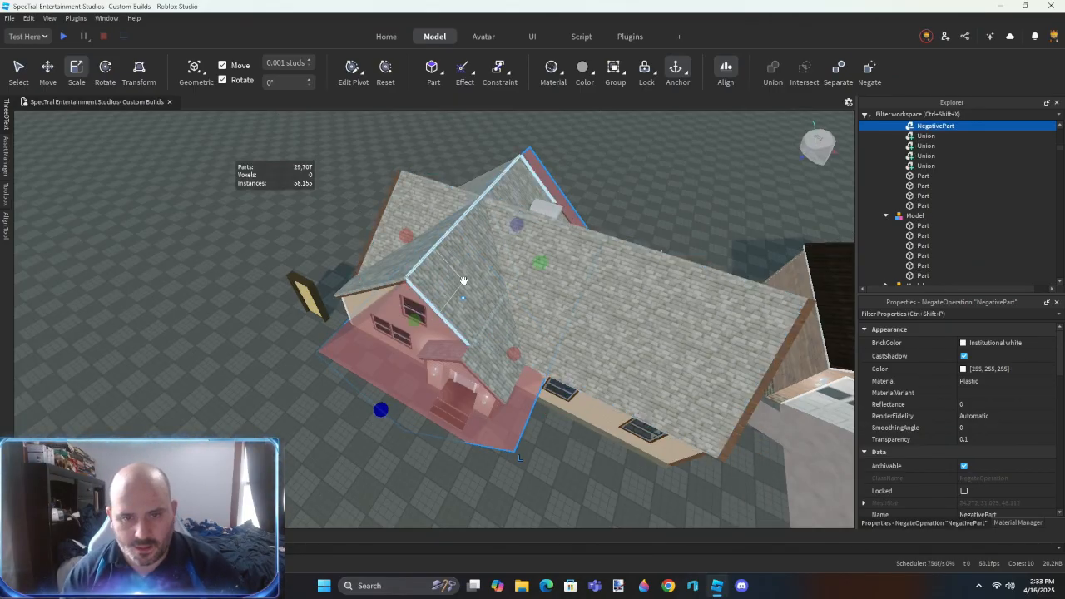
- Subtract the negated volume from the large main roof panel on this side of the house
scroll(464, 281, up, 3)
click(556, 286)
shift+click(530, 427)
key(ctrl+shift+g)
- Duplicate the small tilted block inside the attic and place the copy where the roof slopes meet
right_drag(529, 427, 542, 285)
scroll(529, 415, up, 5)
scroll(568, 295, up, 4)
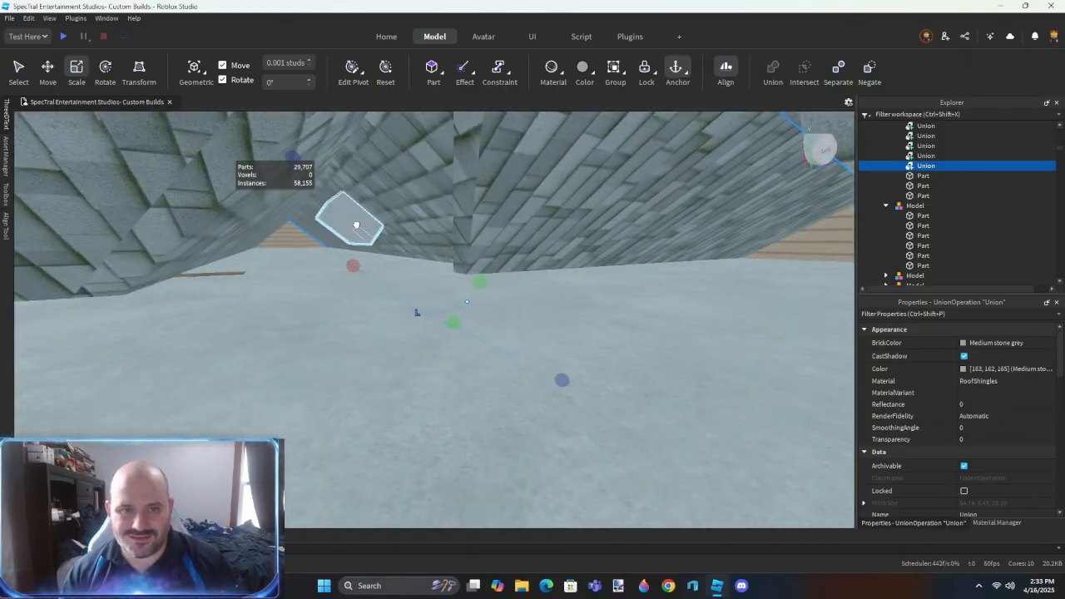
click(356, 223)
key(ctrl+2)
key(ctrl+d)
drag(362, 218, 490, 243)
right_drag(371, 314, 371, 316)
drag(602, 325, 481, 340)
- Stretch the copied block over the overlapping shingles between the attic slopes and negate it
key(ctrl+3)
right_drag(480, 341, 480, 340)
drag(537, 306, 571, 277)
right_drag(502, 353, 503, 353)
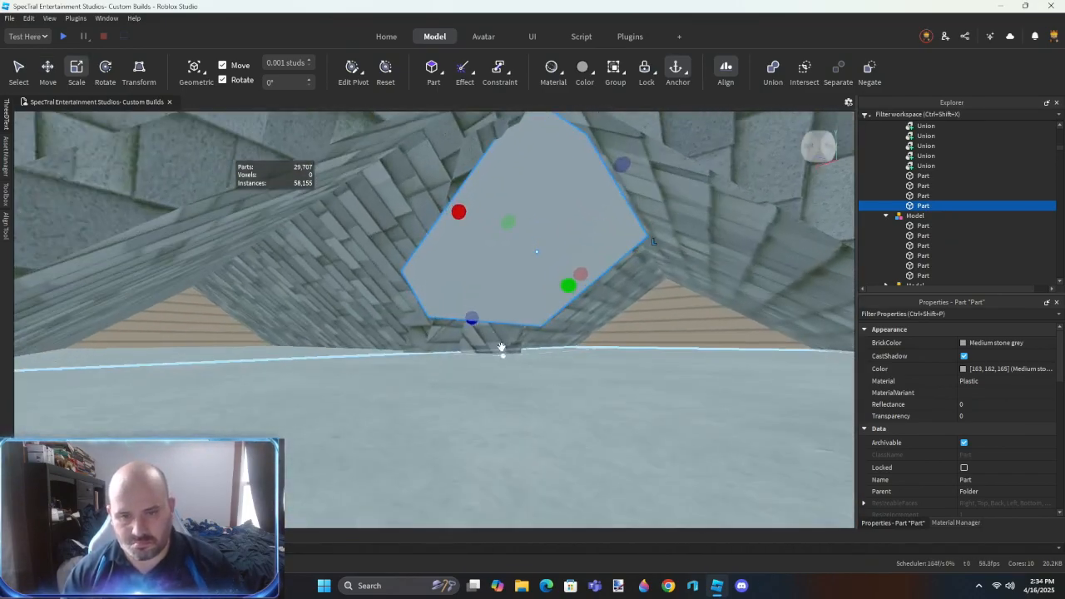
drag(551, 533, 552, 536)
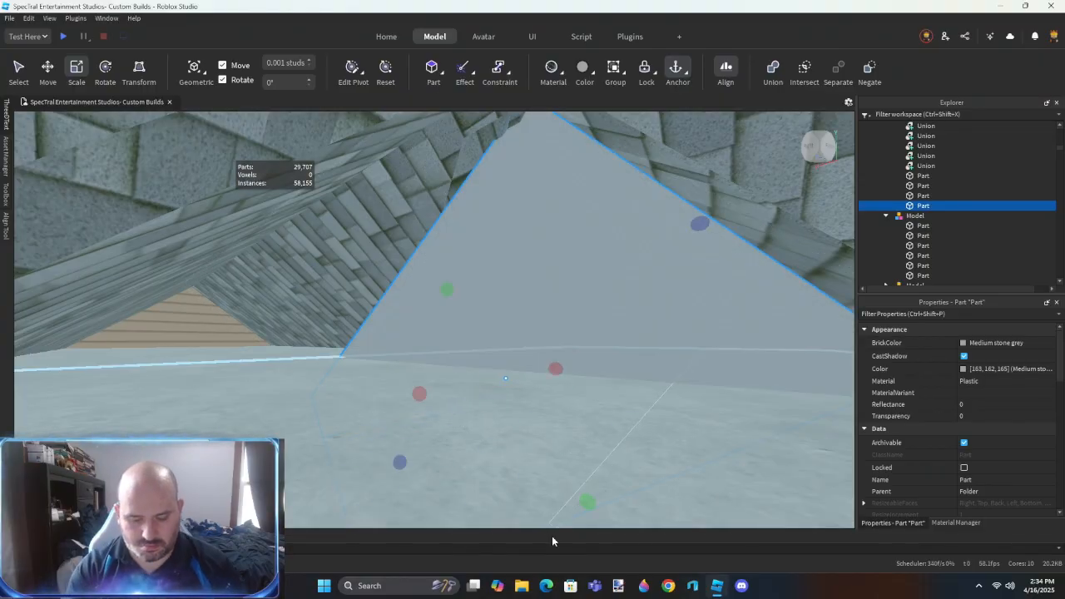
key(ctrl+shift+n)
- Try to subtract the negated attic block from the shingled panel it overlaps
right_drag(519, 306, 524, 280)
click(512, 281)
shift+click(524, 277)
key(ctrl+shift+g)
key(ctrl+z)
- Extend the negated attic block along the slope so it covers the remaining overlapping shingles
click(925, 166)
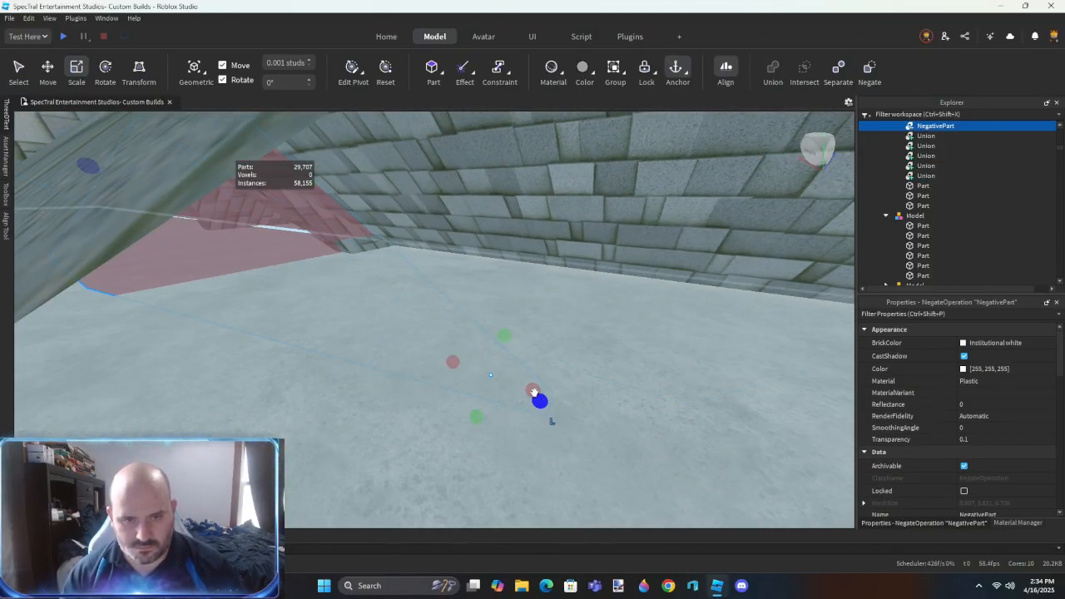
drag(503, 369, 541, 405)
right_drag(541, 405, 540, 404)
drag(459, 293, 707, 320)
right_drag(591, 386, 578, 287)
- Try to subtract the extended negated block from the attic roof panel
click(578, 287)
drag(578, 287, 574, 291)
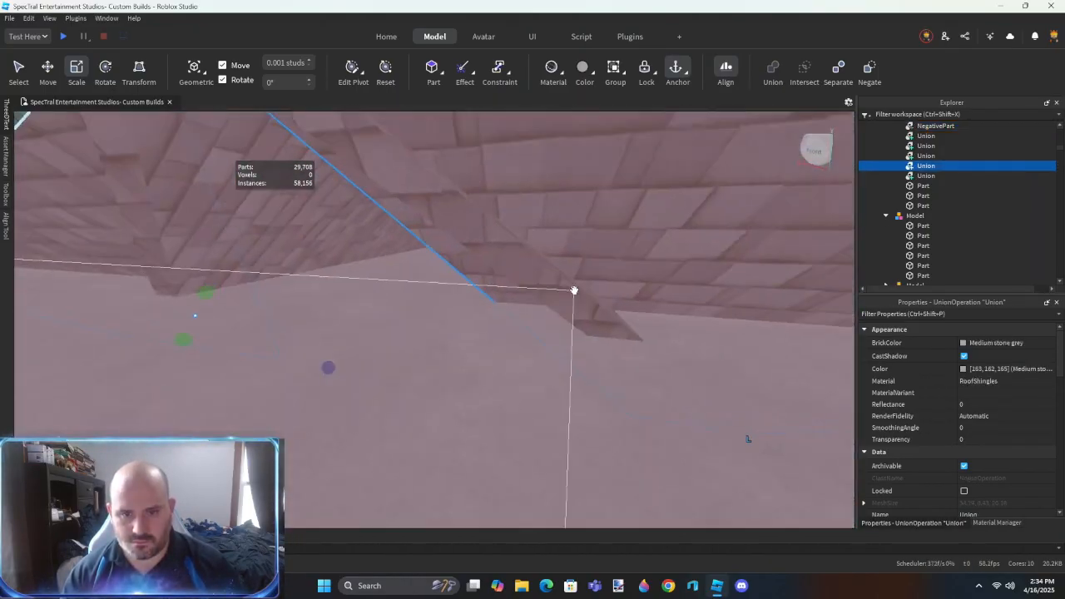
key(ctrl+shift+g)
right_drag(555, 337, 555, 341)
key(ctrl+z)
- Subtract the extended negated block from the shingled panel protruding into the attic
click(556, 342)
right_drag(475, 349, 460, 340)
click(451, 333)
key(ctrl+shift+g)
- Duplicate the tilted block and place the copy in the valley between the gable and the main roof
right_drag(487, 375, 551, 301)
right_drag(361, 266, 350, 273)
key(ctrl+d)
drag(346, 281, 428, 396)
right_drag(428, 395, 428, 396)
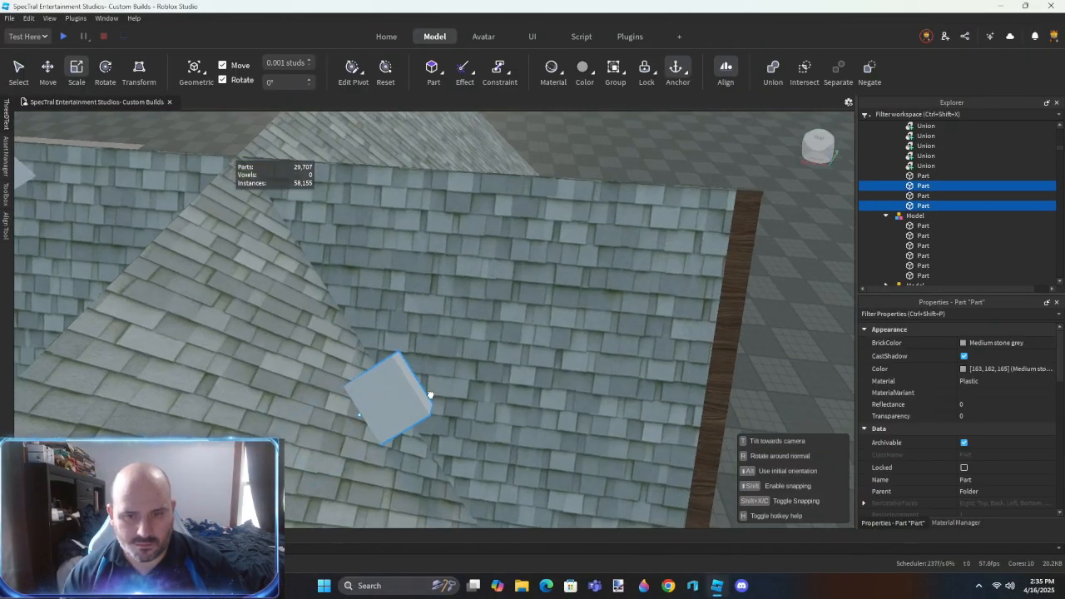
drag(427, 396, 430, 391)
right_drag(428, 396, 430, 391)
drag(431, 391, 468, 243)
right_drag(431, 391, 431, 391)
- Stretch the pair of blocks along the roof slope and across the shingles protruding into the upstairs room
drag(468, 242, 606, 245)
right_drag(575, 304, 401, 286)
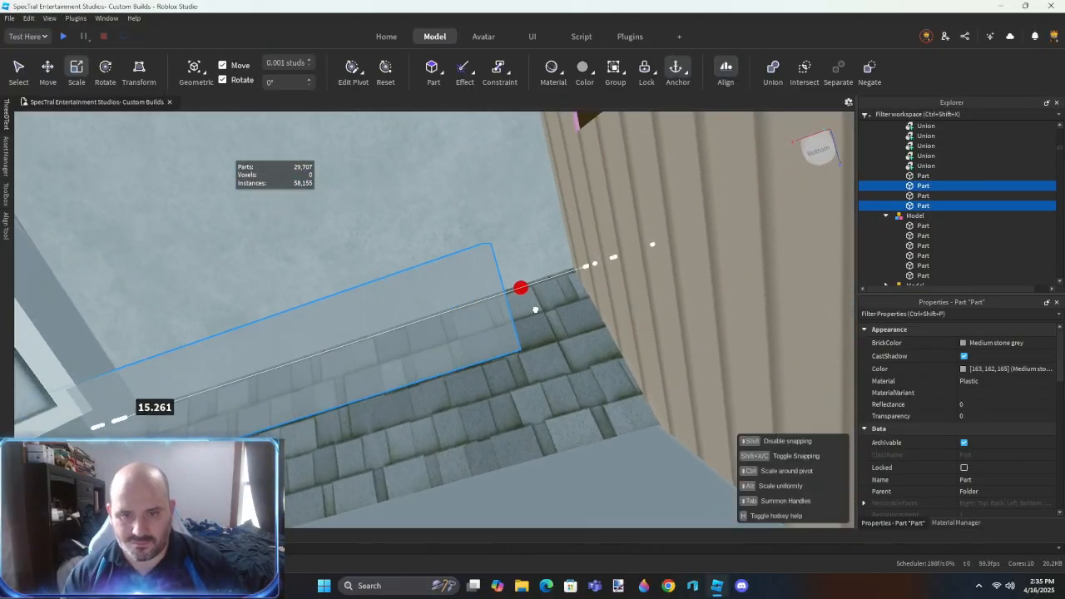
drag(617, 318, 618, 318)
right_drag(321, 400, 321, 399)
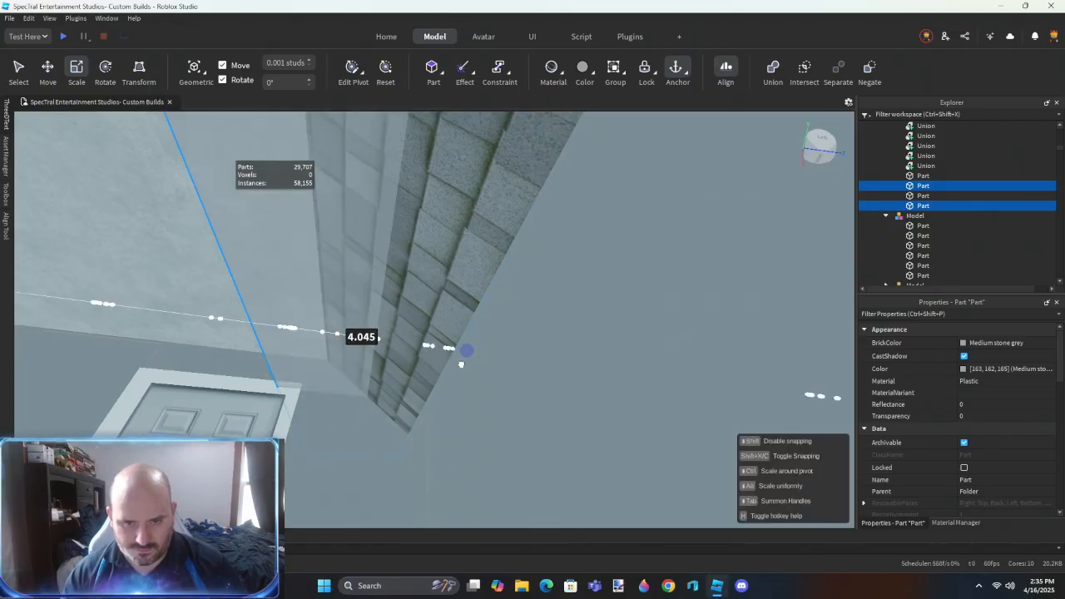
drag(360, 376, 361, 378)
right_drag(427, 402, 428, 401)
right_drag(501, 283, 501, 283)
- Position the stretched blocks below the shingles along the upstairs wall between the door and the siding
click(460, 227)
key(ctrl+2)
right_drag(458, 226, 459, 226)
drag(542, 269, 516, 357)
scroll(516, 355, up, 5)
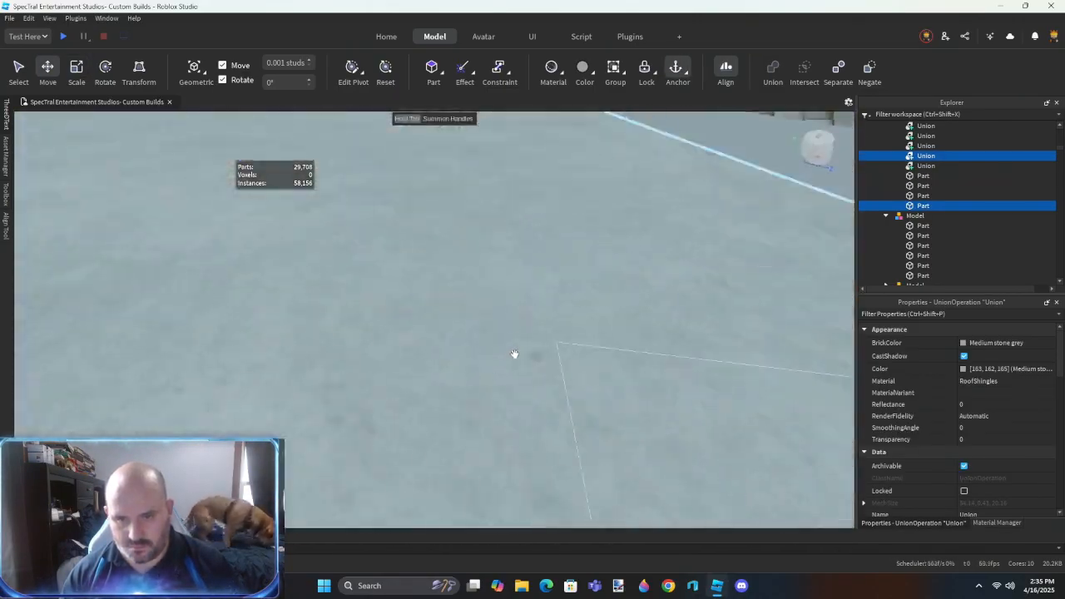
scroll(515, 356, down, 5)
scroll(513, 356, down, 5)
scroll(514, 354, up, 3)
right_drag(514, 353, 513, 355)
scroll(513, 355, up, 4)
scroll(513, 355, down, 2)
scroll(513, 354, up, 3)
mouse_move(512, 354)
mouse_down()
mouse_move(496, 376)
mouse_move(521, 336)
mouse_move(509, 341)
mouse_up()
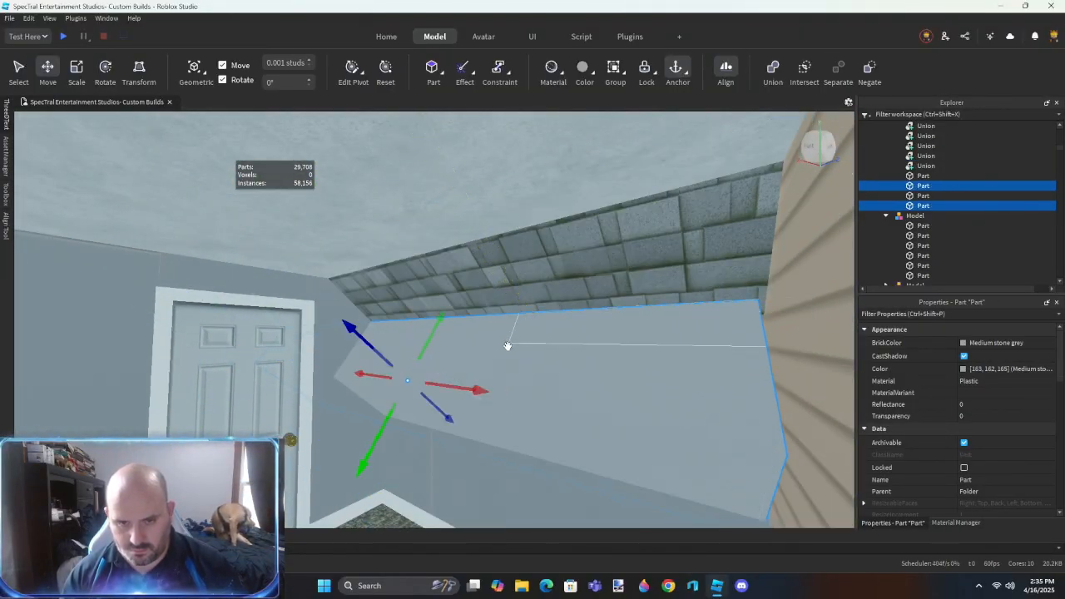
- Clear the shingles protruding below the ceiling beside the upstairs door and delete the leftover piece
right_drag(509, 342, 507, 342)
scroll(508, 341, up, 3)
drag(424, 342, 406, 373)
right_drag(438, 333, 439, 333)
scroll(438, 332, down, 3)
click(438, 333)
scroll(438, 333, up, 3)
mouse_move(489, 338)
mouse_down()
mouse_move(488, 349)
mouse_move(473, 346)
mouse_up()
right_drag(472, 346, 464, 343)
scroll(471, 344, up, 3)
drag(337, 276, 343, 266)
right_drag(361, 299, 367, 294)
key(Delete)
- Move and scale the concrete ceiling panel over the sloped corner, and start aligning its end face with the Outer Touch resize method
right_drag(465, 314, 464, 313)
click(499, 280)
right_drag(499, 280, 502, 279)
key(ctrl+2)
drag(522, 413, 538, 251)
right_drag(546, 379, 548, 378)
key(ctrl+3)
drag(543, 371, 539, 250)
right_drag(448, 324, 448, 324)
key(r)
click(494, 258)
click(507, 222)
right_drag(487, 282, 486, 283)
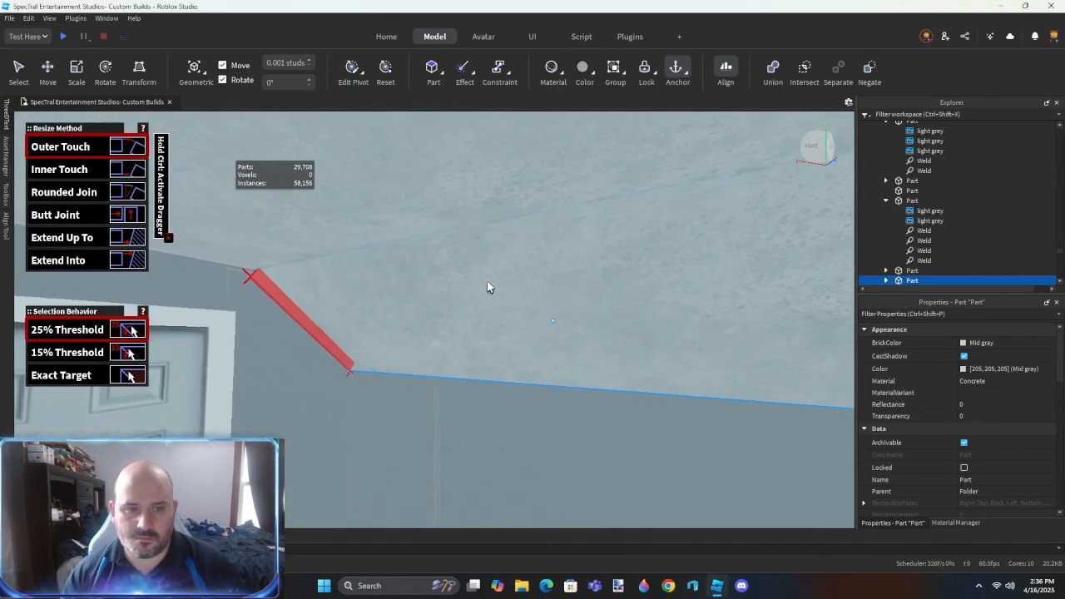
- Readjust the position and size of the ceiling panel, and delete the surplus concrete part
key(ctrl+2)
right_drag(395, 285, 395, 286)
key(ctrl+3)
drag(408, 438, 406, 429)
right_drag(420, 443, 439, 405)
key(r)
key(ctrl+2)
key(Delete)
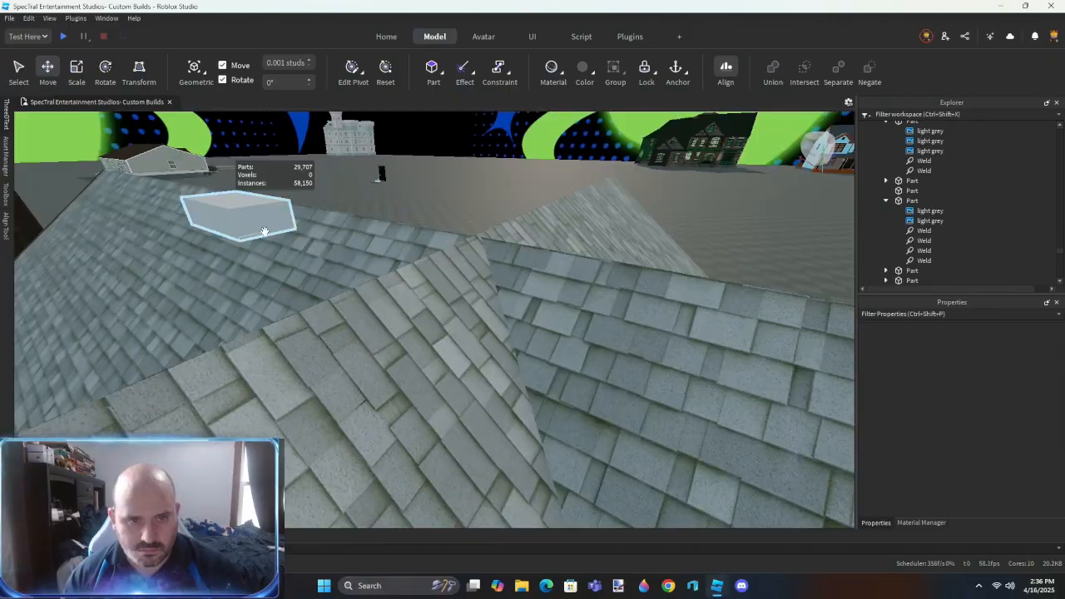
- Duplicate the grey block lying on the roof and place the copy at the shingles protruding between the upstairs doors
click(240, 231)
key(ctrl+d)
drag(240, 232, 441, 379)
right_drag(478, 358, 480, 358)
right_drag(480, 451, 480, 450)
drag(480, 450, 468, 422)
right_drag(468, 422, 464, 419)
- Enlarge the duplicated block vertically to cover the protruding shingles and negate it
drag(400, 379, 399, 300)
key(ctrl+2)
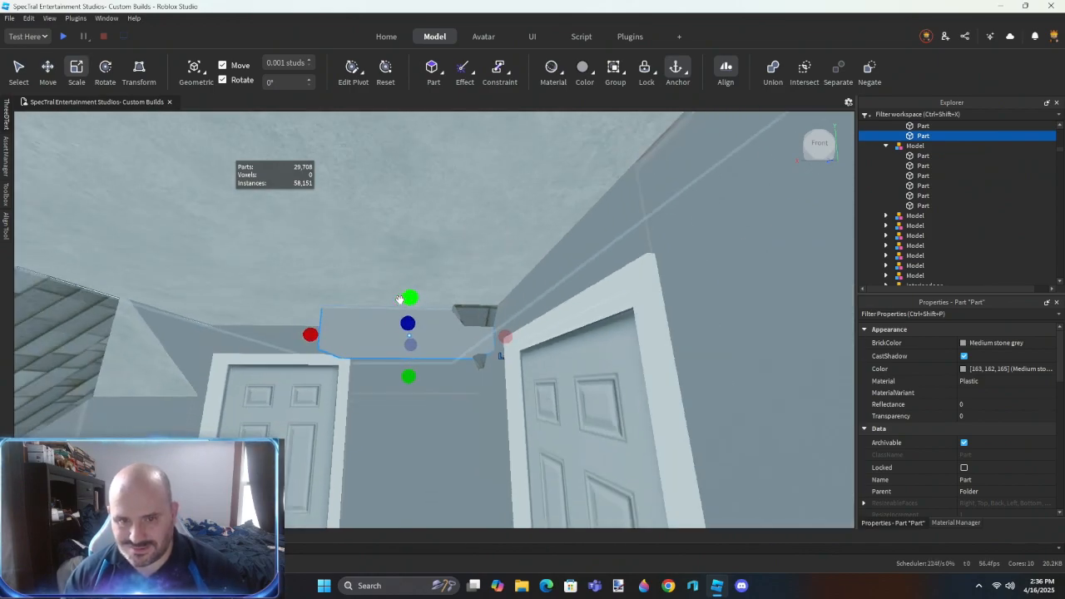
drag(405, 380, 408, 438)
key(ctrl+shift+n)
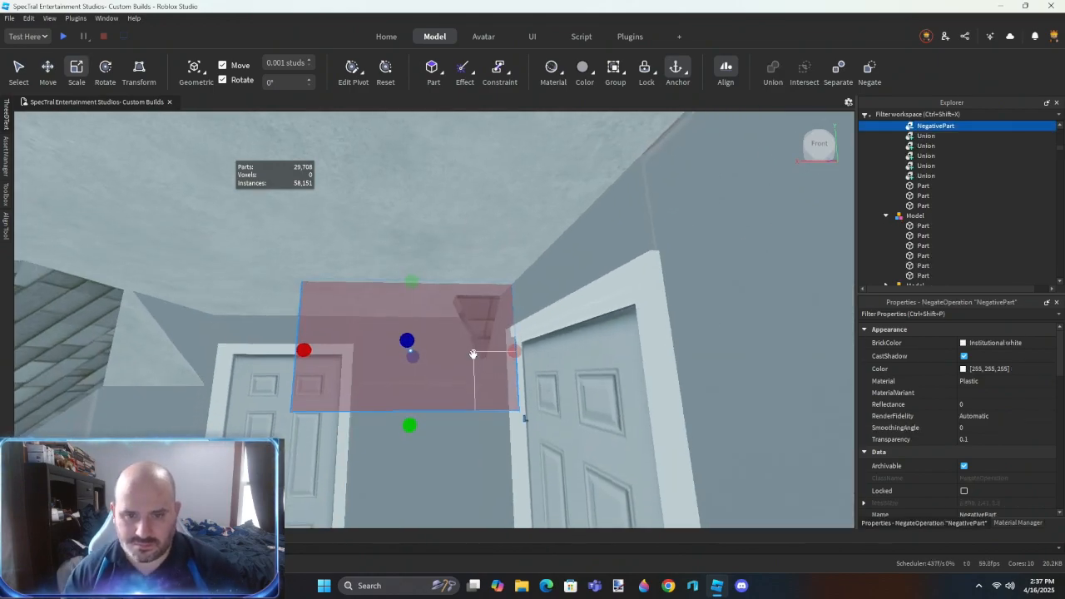
- Subtract the negated block from the shingled roof panel protruding between the two upstairs doors
scroll(473, 354, up, 4)
right_drag(473, 354, 473, 354)
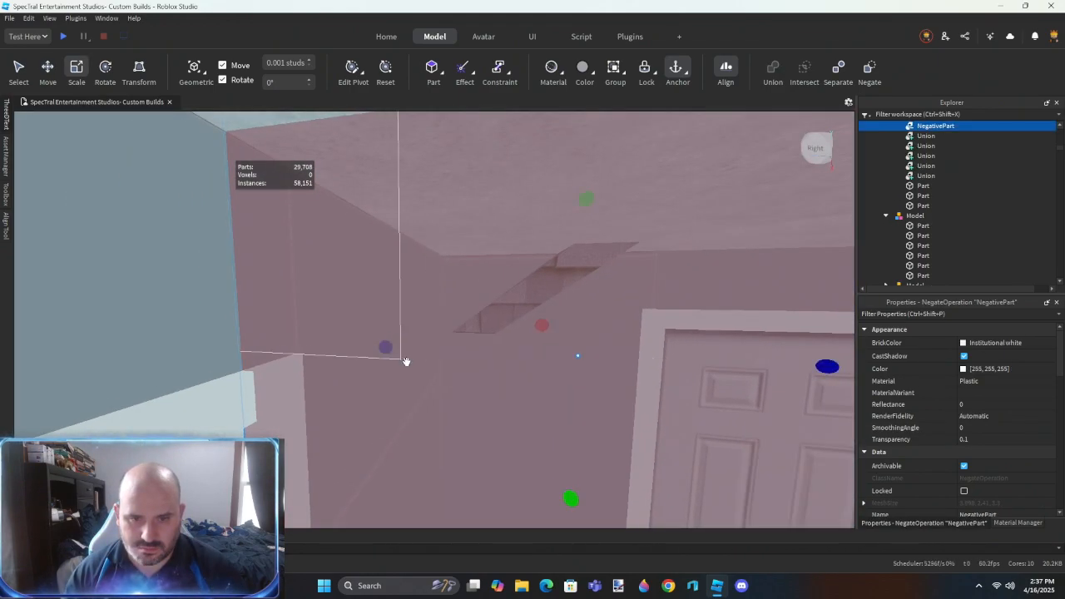
scroll(398, 356, up, 2)
ctrl+click(424, 319)
key(ctrl+shift+g)
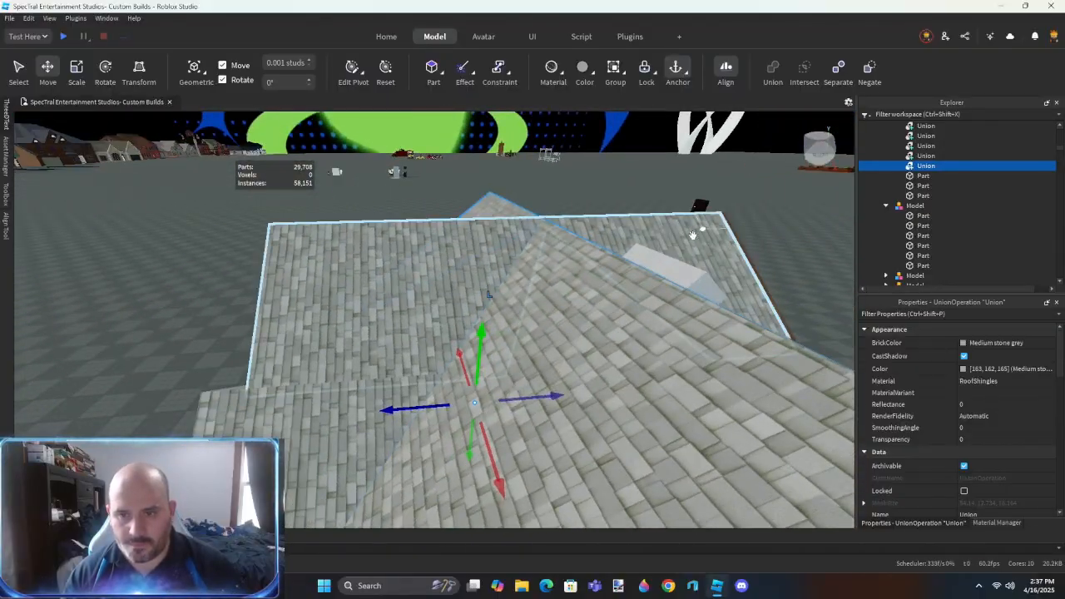
- Negate the block at the roof valley and subtract it from the shingled panel protruding beside the bedroom door
click(677, 275)
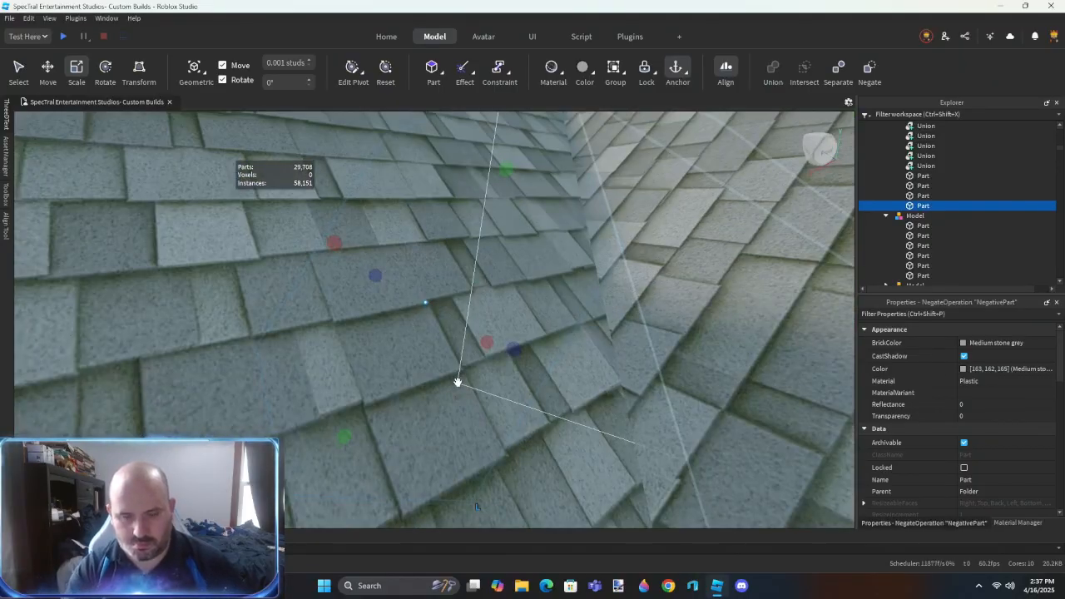
key(ctrl+shift+n)
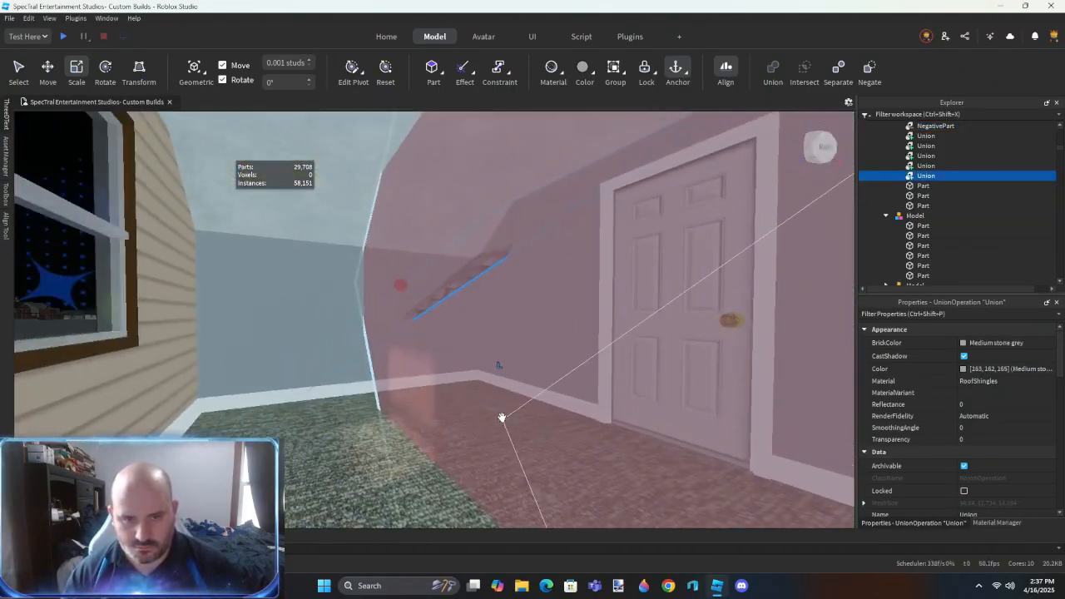
key(ctrl+shift+g)
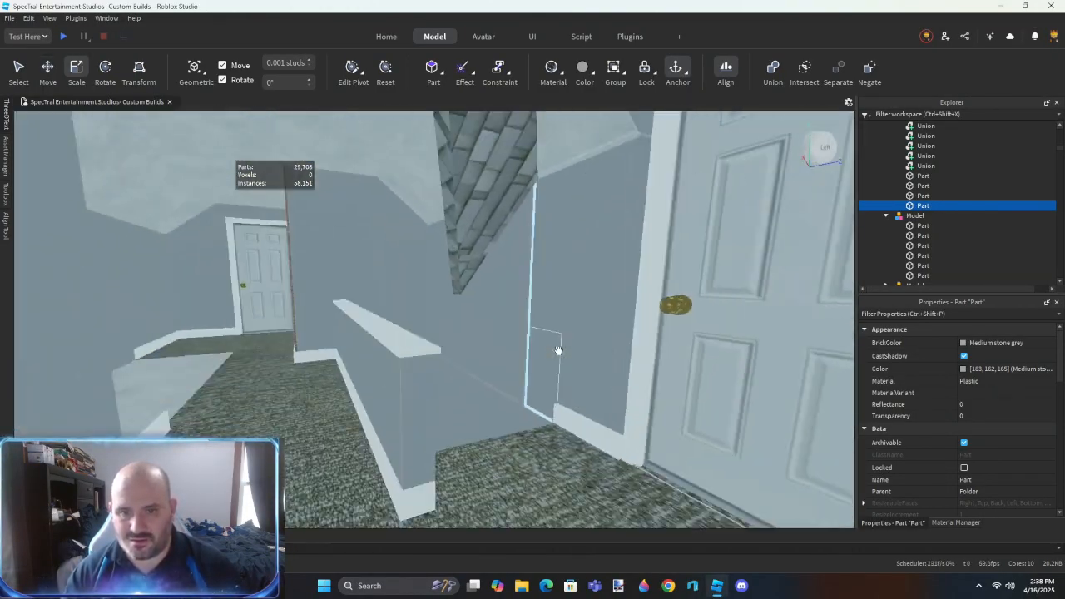
- Extend the remaining block over the shingles protruding into the hallway and negate it
right_drag(557, 350, 534, 252)
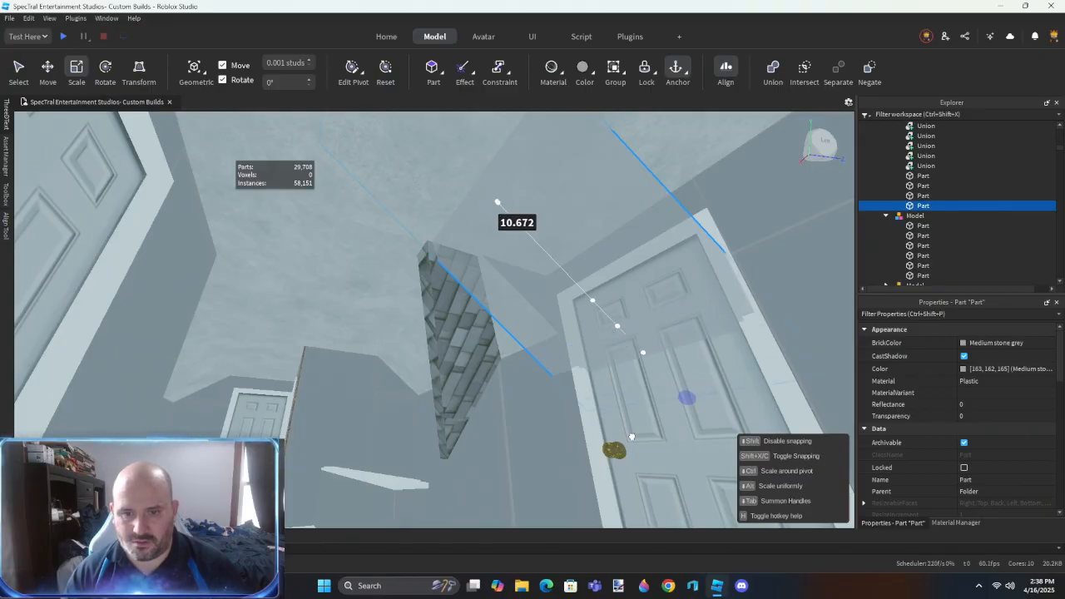
drag(429, 385, 457, 421)
right_drag(457, 421, 457, 421)
key(ctrl+shift+n)
- Subtract a negated block from the first shingled roof panel protruding through the hallway ceiling
click(450, 363)
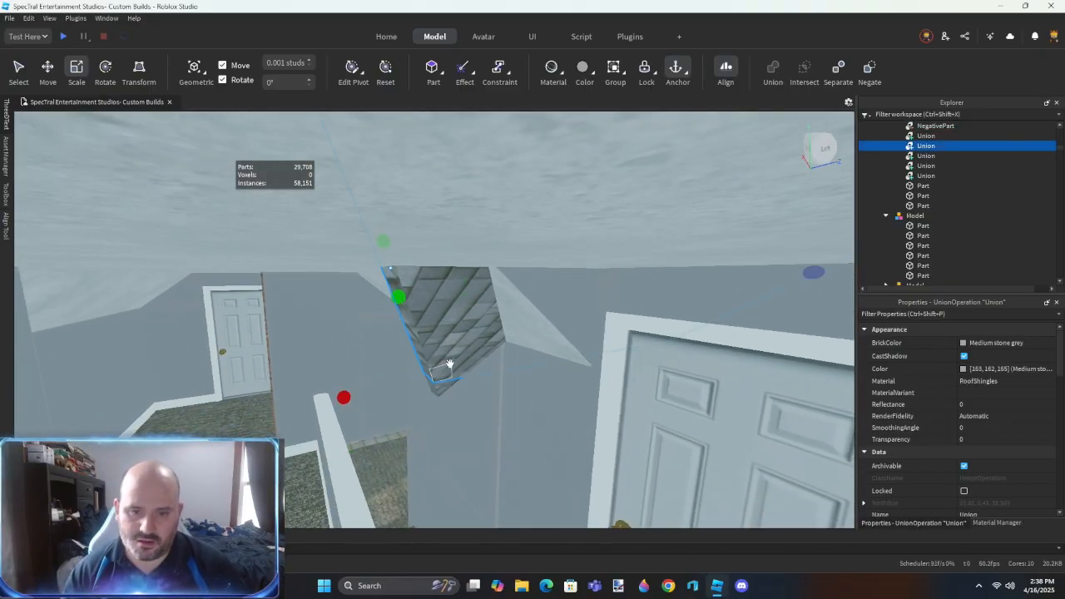
scroll(448, 412, down, 3)
click(449, 416)
scroll(464, 393, up, 3)
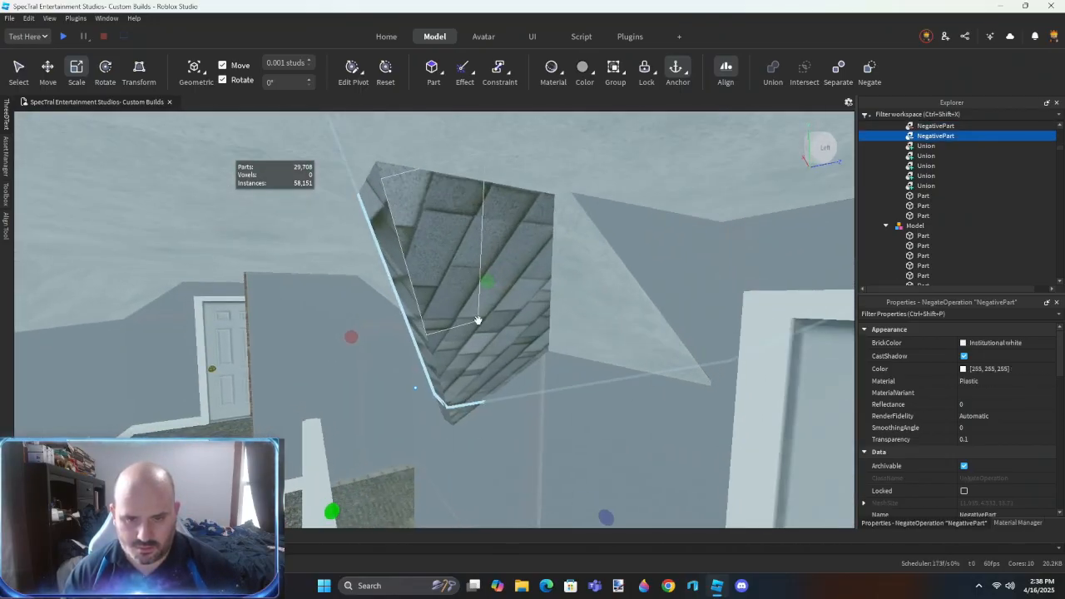
shift+click(478, 323)
key(ctrl+shift+g)
- Subtract the other negated block from the remaining shingled panel in the hallway and clear the selection
right_drag(453, 398, 452, 399)
right_drag(452, 408, 492, 321)
click(472, 403)
ctrl+click(492, 321)
key(ctrl+shift+g)
click(317, 411)
right_drag(317, 412, 284, 406)
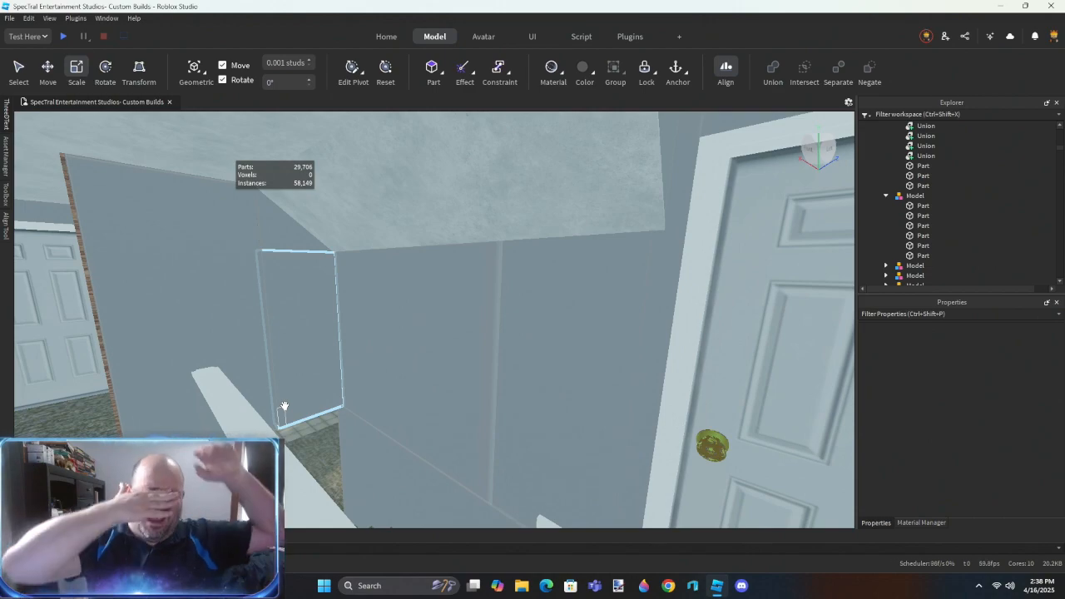
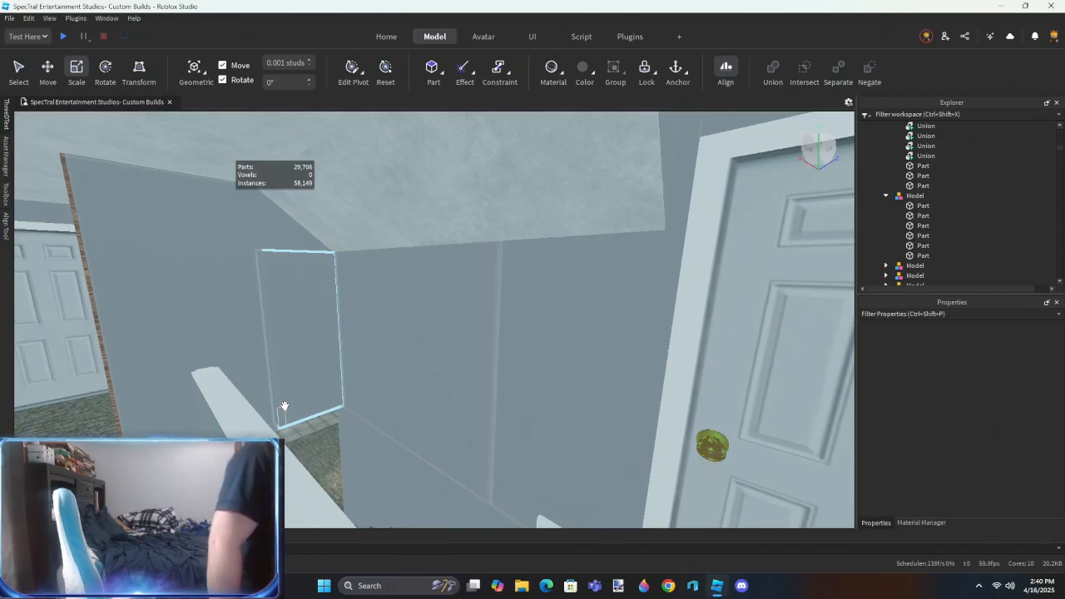
- Examine the front gable's brown trim and shingle edges from outside the house
right_drag(285, 406, 287, 433)
scroll(291, 429, down, 5)
scroll(291, 429, down, 3)
click(454, 361)
ctrl+click(518, 359)
ctrl+click(552, 314)
click(918, 186)
click(626, 359)
scroll(612, 354, up, 10)
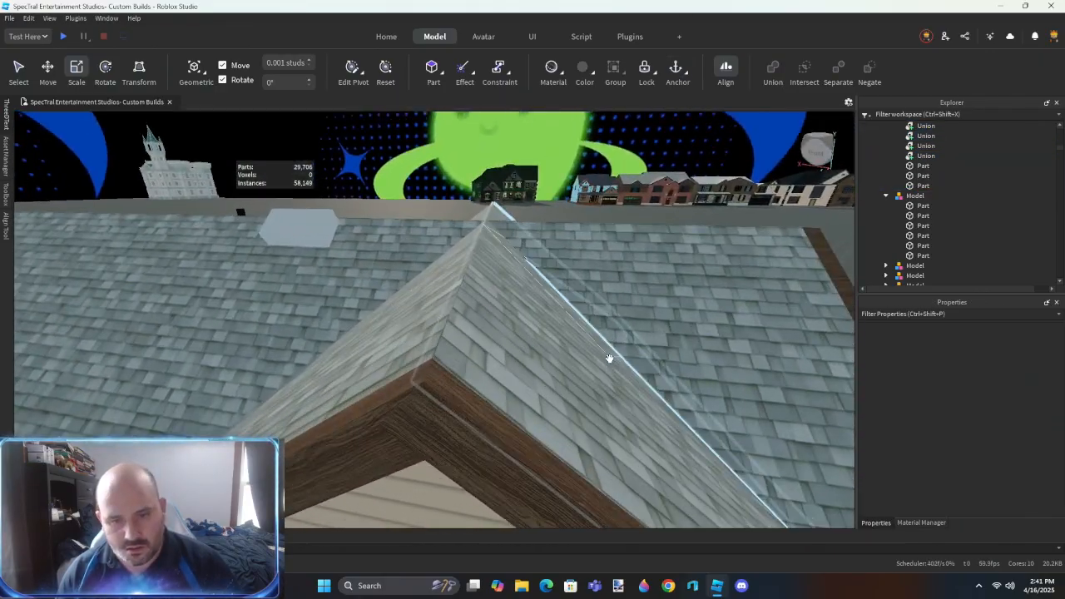
right_drag(609, 359, 614, 355)
click(570, 332)
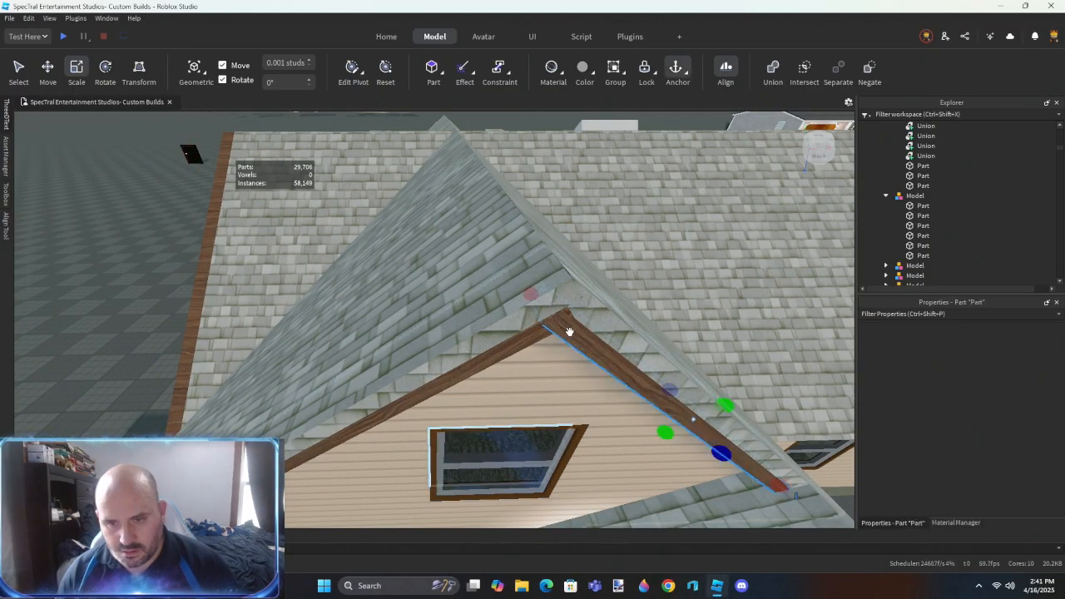
- Inspect the shingled roof panel behind the side gable with the Move tool active
ctrl+click(525, 336)
key(ctrl+2)
right_drag(525, 337, 525, 337)
right_drag(474, 411, 474, 410)
right_drag(449, 337, 442, 332)
click(442, 331)
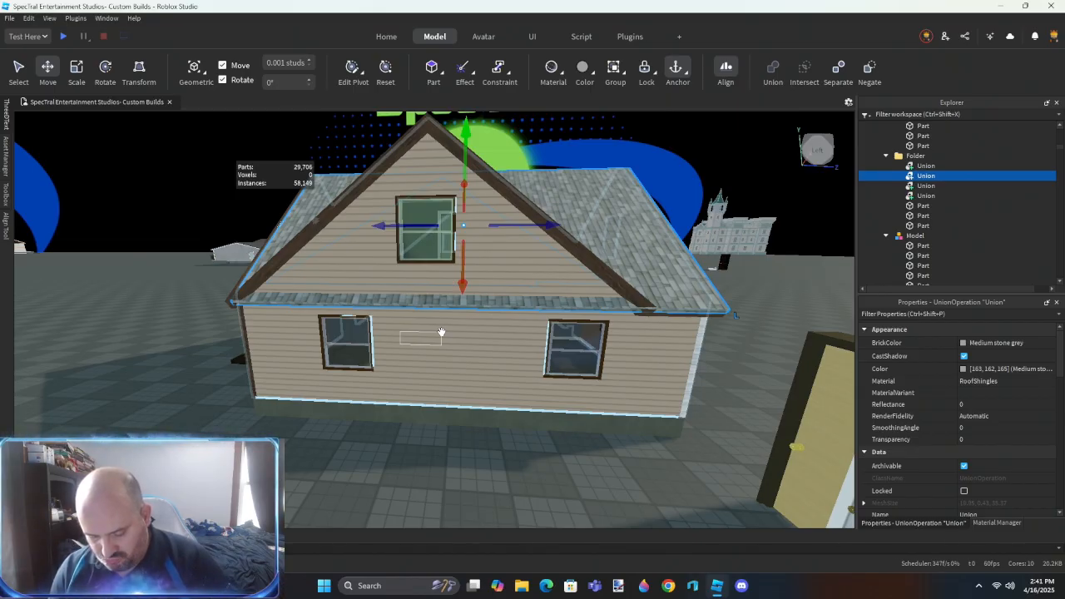
right_drag(442, 332, 479, 319)
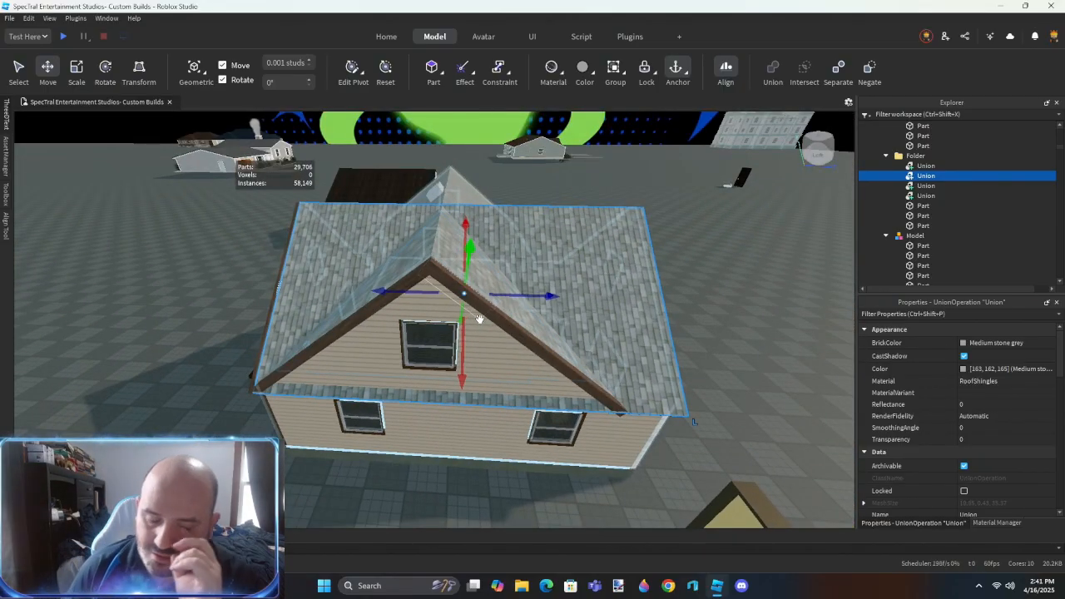
click(691, 309)
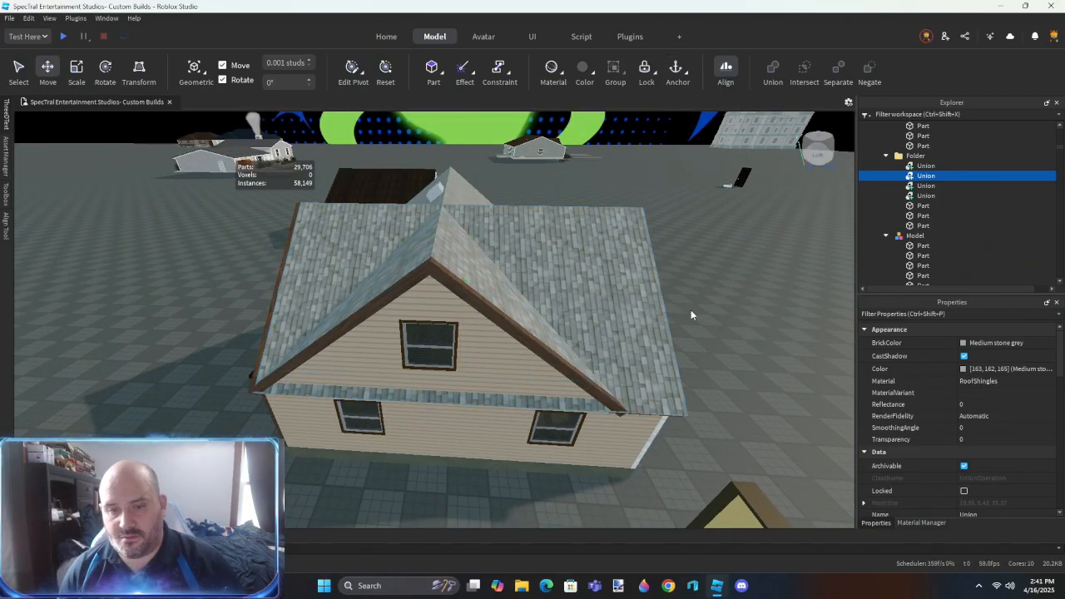
- Group the shingled roof union behind the side gable into its own folder
click(474, 397)
scroll(473, 397, up, 4)
right_drag(473, 396, 475, 398)
scroll(476, 398, down, 4)
scroll(475, 398, down, 2)
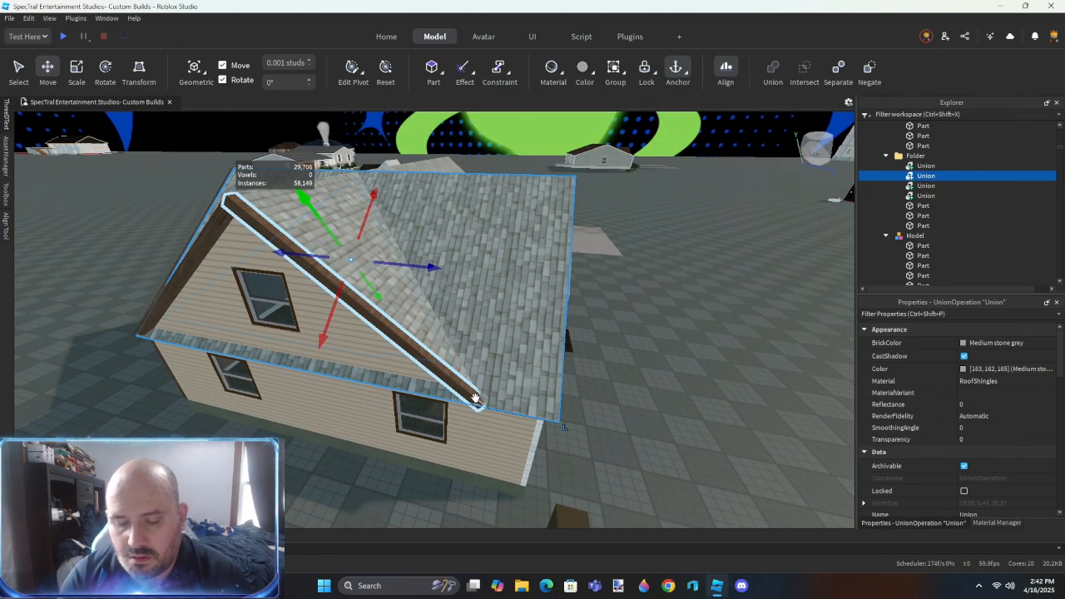
scroll(613, 363, up, 4)
right_drag(612, 363, 613, 363)
scroll(613, 364, down, 5)
key(ctrl+alt+g)
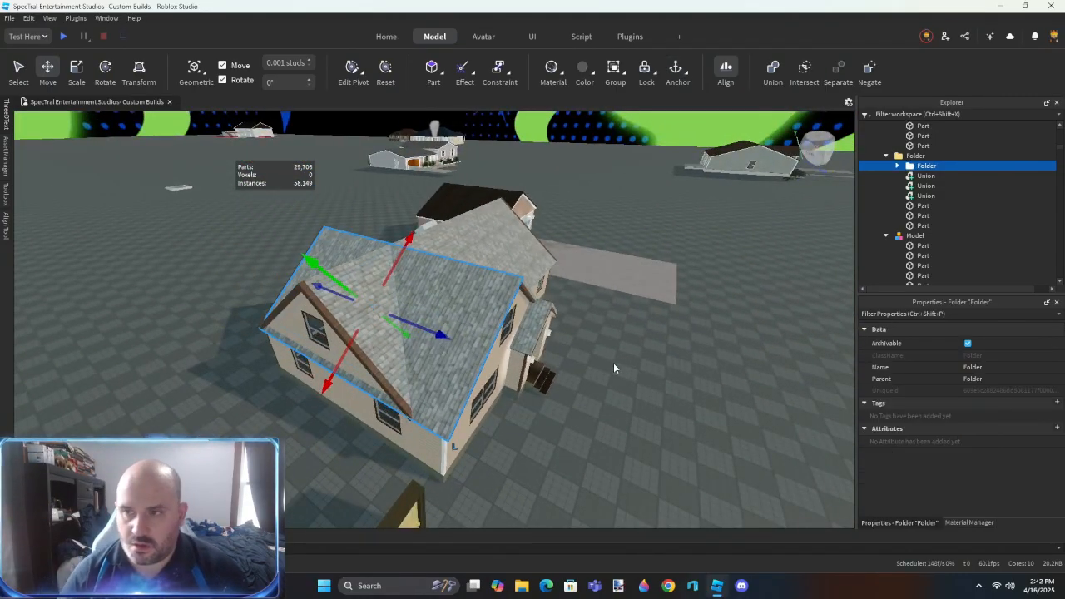
- Group each of the three remaining roof unions into its own folder
click(931, 177)
key(ctrl+alt+g)
click(929, 186)
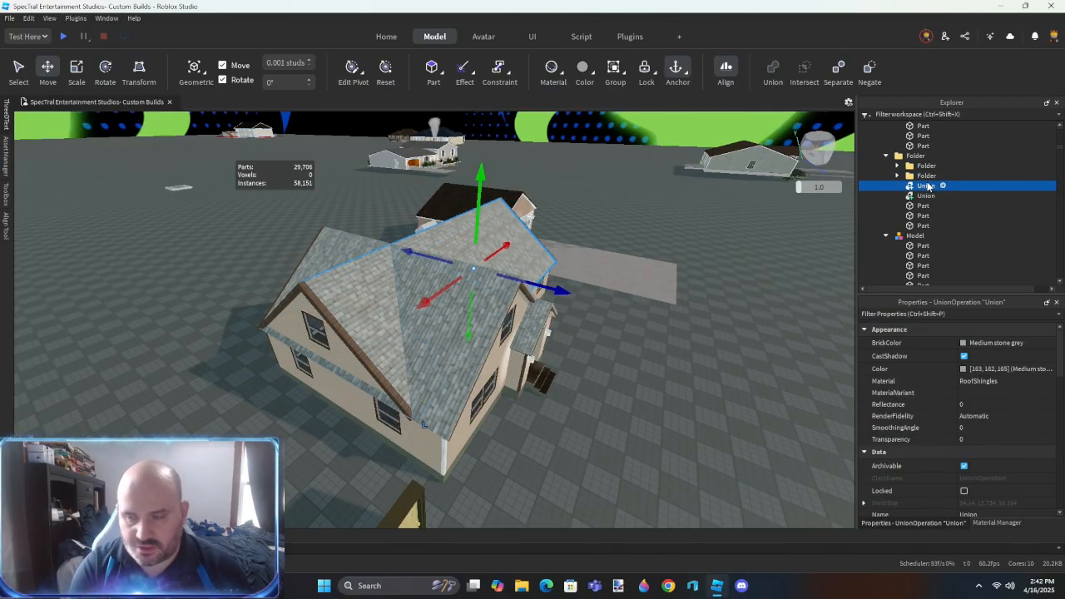
key(ctrl+alt+g)
click(928, 196)
key(ctrl+alt+g)
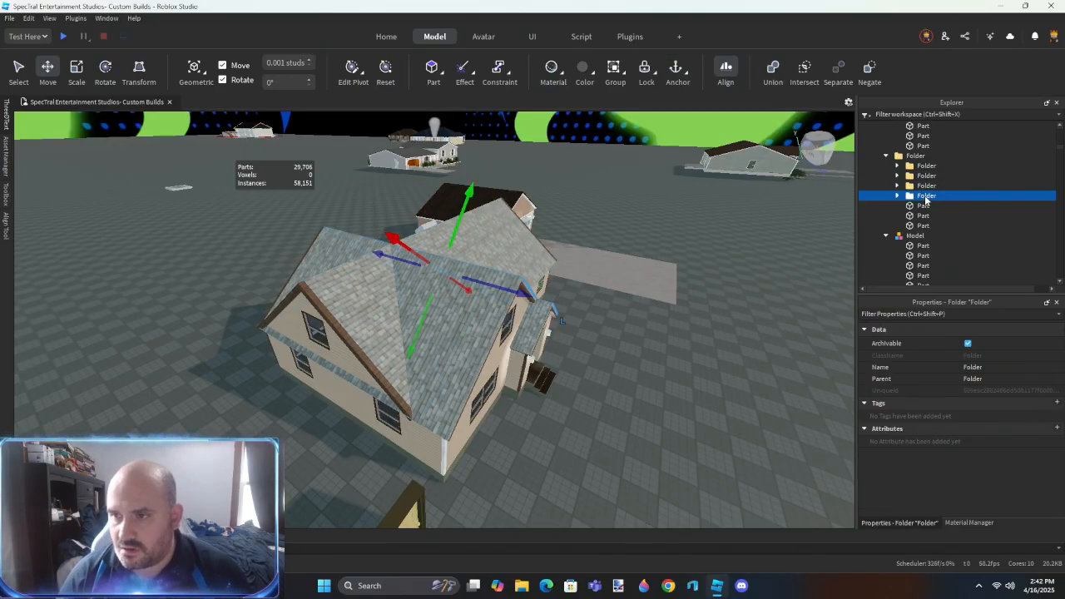
- Separate the nested unions in the fourth roof folder into their negated blocks and plain parts
click(920, 208)
key(ctrl+shift+u)
click(929, 218)
key(ctrl+shift+u)
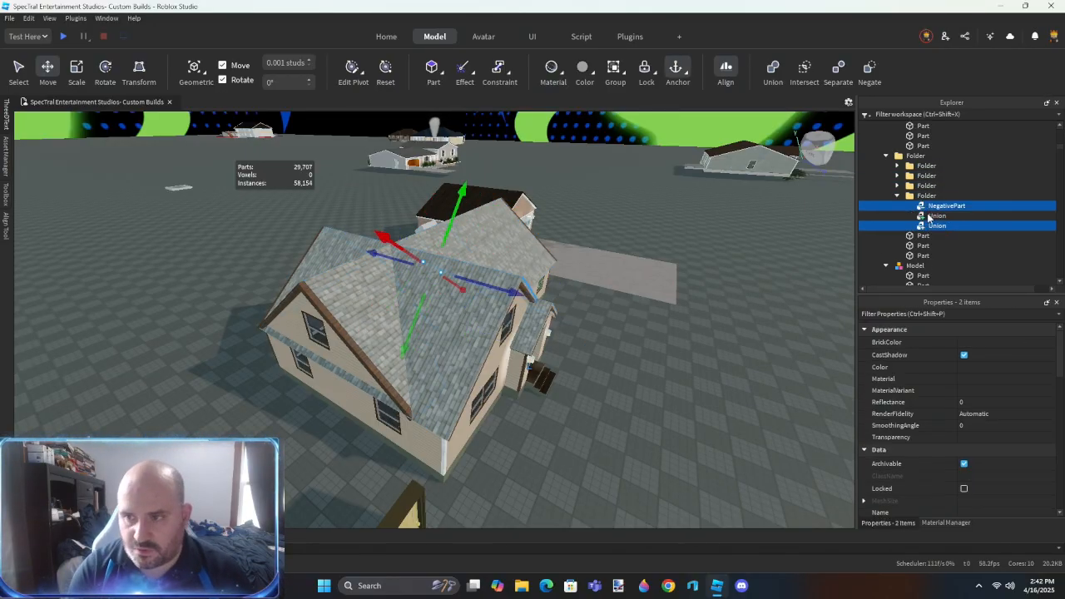
click(930, 218)
key(ctrl+shift+u)
click(932, 228)
key(ctrl+shift+u)
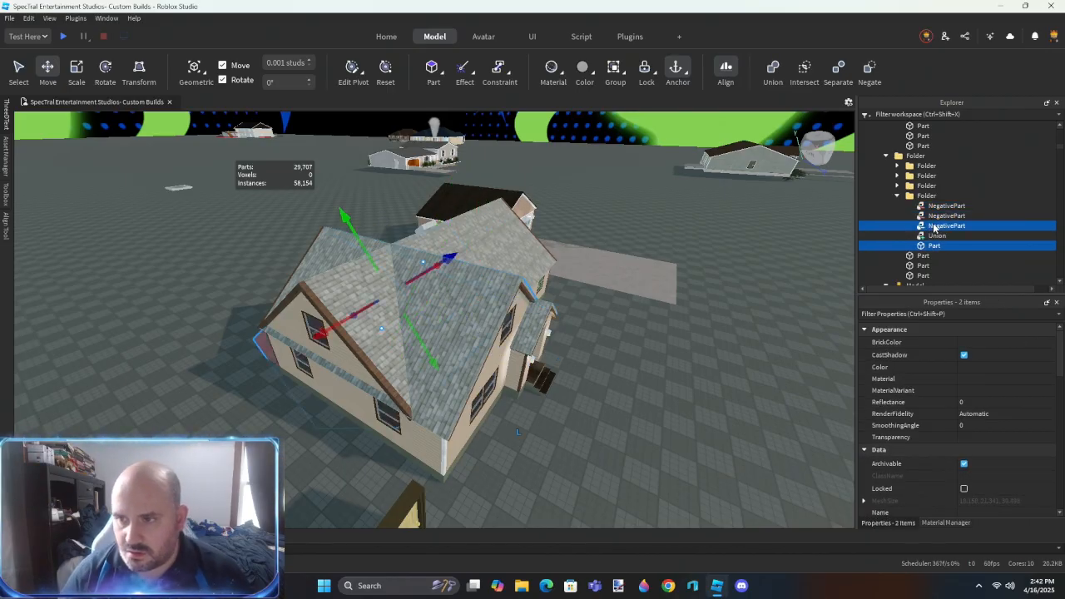
click(937, 238)
key(ctrl+shift+u)
- Separate the front gable slope's other panel union into its negated blocks and plain shingled part
click(936, 246)
click(582, 340)
scroll(566, 349, up, 3)
right_drag(563, 416, 564, 432)
scroll(430, 333, up, 2)
key(r)
right_drag(430, 333, 435, 362)
key(ctrl+3)
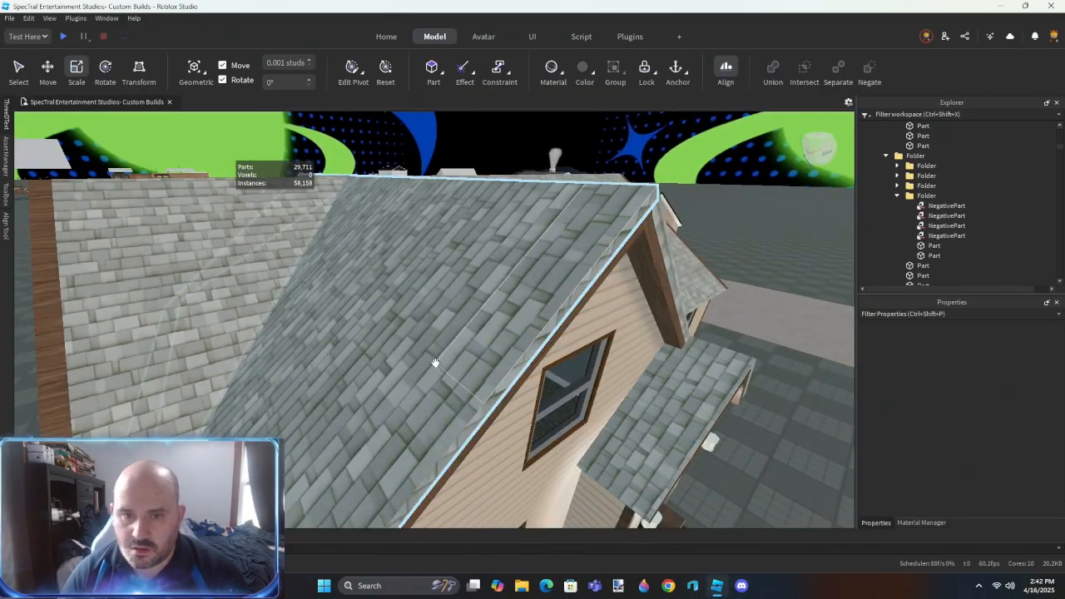
click(435, 361)
key(ctrl+shift+u)
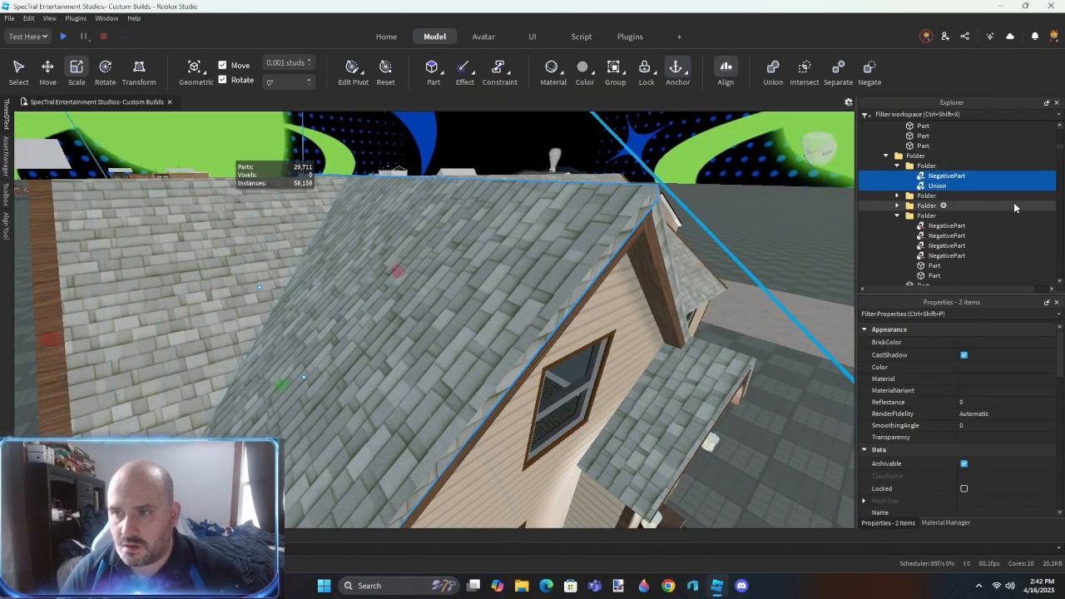
click(928, 187)
key(ctrl+shift+u)
- Align the first separated shingled panel with the brown gable trim using Resize Align in Outer Touch mode
right_drag(673, 363, 676, 380)
click(676, 380)
key(r)
scroll(506, 286, up, 4)
right_drag(506, 286, 508, 293)
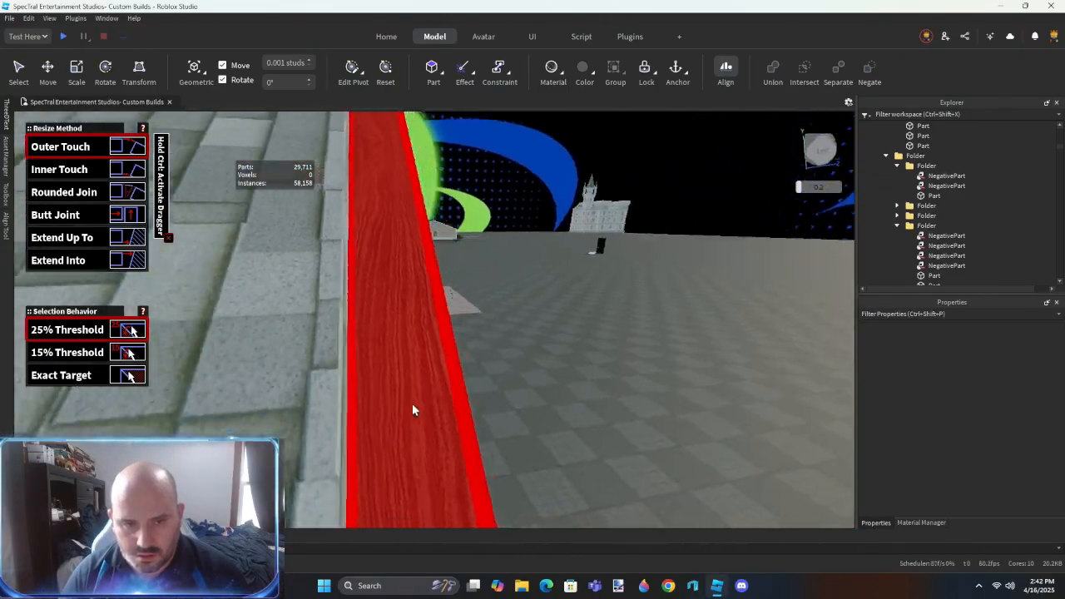
click(411, 405)
scroll(411, 405, down, 2)
click(289, 361)
right_drag(776, 388, 743, 403)
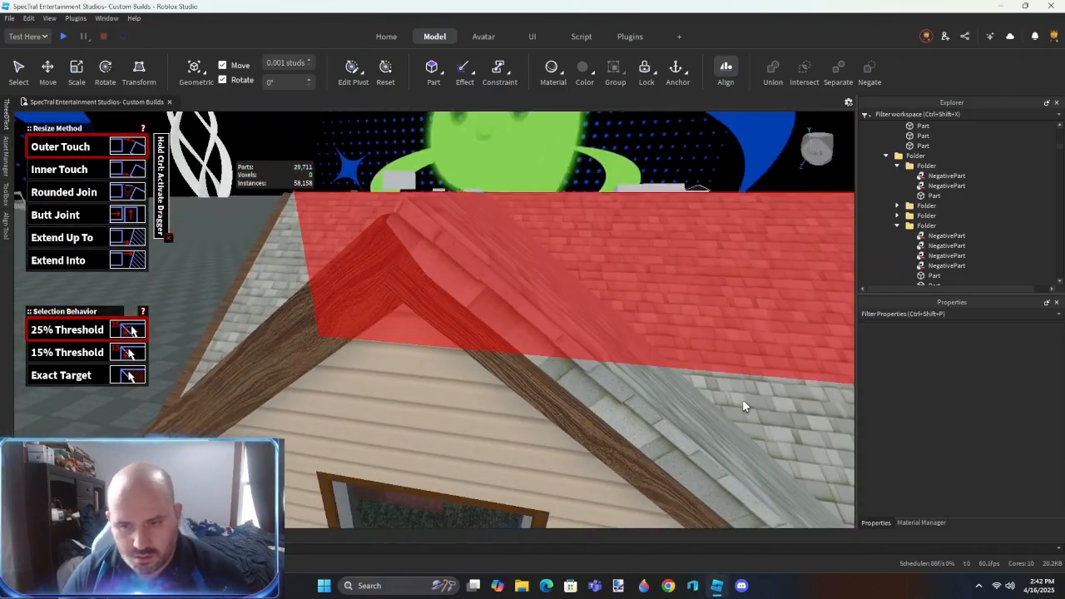
- Align the opposite front gable panel with its brown trim near the porch using Resize Align's Outer Touch method
scroll(741, 400, down, 1)
key(ctrl+3)
click(566, 335)
right_drag(566, 335, 543, 339)
key(r)
click(545, 279)
click(392, 301)
right_drag(462, 337, 523, 332)
right_drag(385, 336, 383, 331)
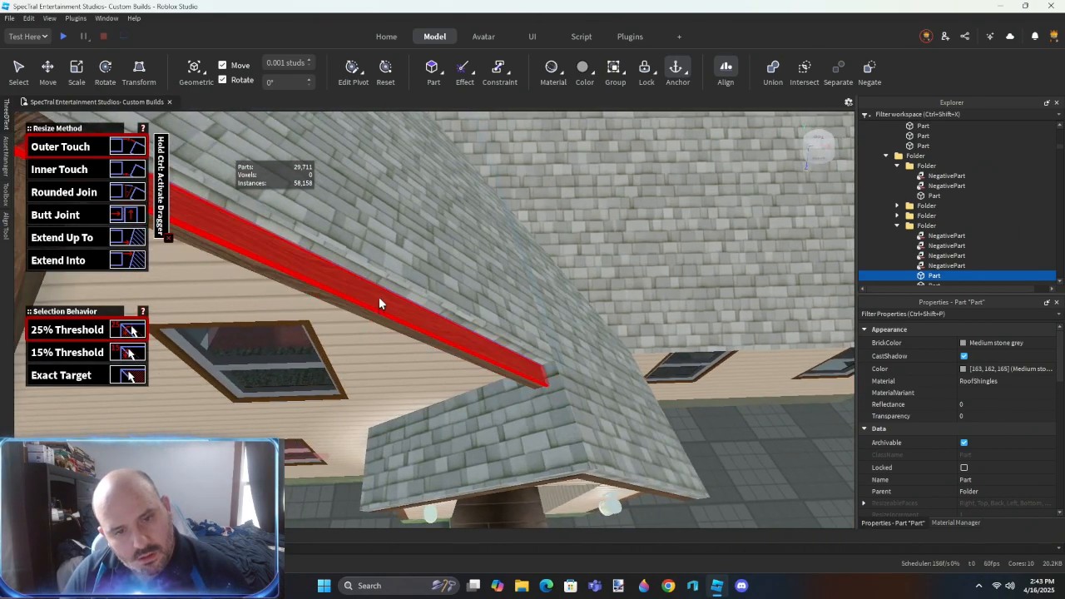
scroll(399, 292, down, 1)
right_drag(452, 261, 463, 271)
click(442, 291)
click(400, 290)
key(ctrl+2)
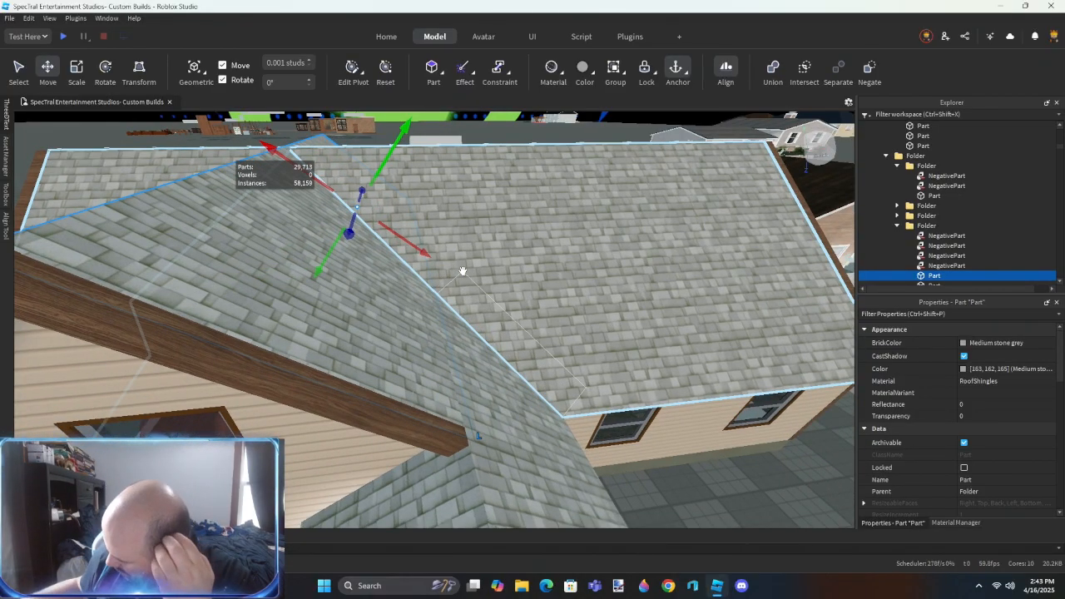
- Union the two plain shingled parts that form the front gable slope beside the porch
right_drag(462, 271, 445, 388)
scroll(446, 386, down, 5)
right_drag(518, 304, 524, 310)
ctrl+click(476, 310)
key(ctrl+shift+g)
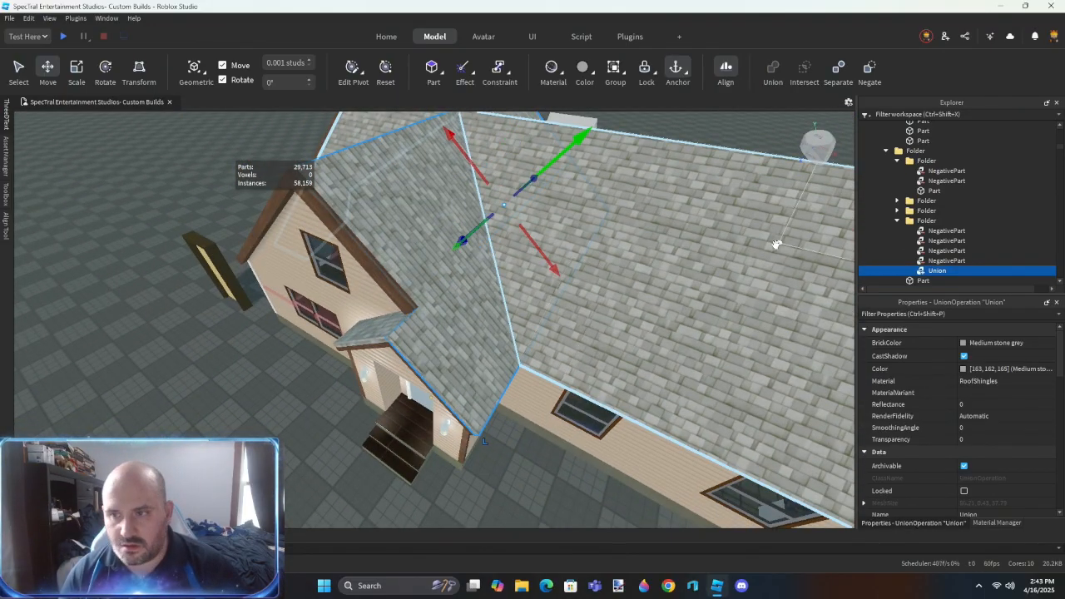
- Subtract the four negated blocks from the porch-side gable panel and clear the selection
ctrl+click(947, 261)
ctrl+click(945, 251)
ctrl+click(944, 241)
ctrl+click(942, 232)
key(ctrl+shift+g)
scroll(464, 356, up, 6)
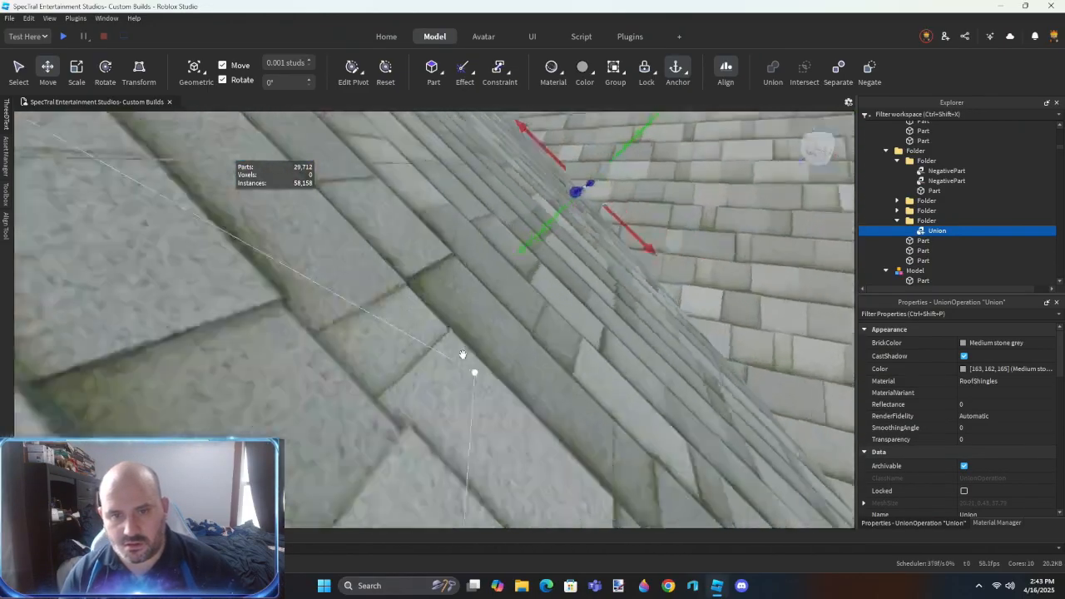
right_drag(463, 354, 462, 355)
scroll(462, 355, down, 4)
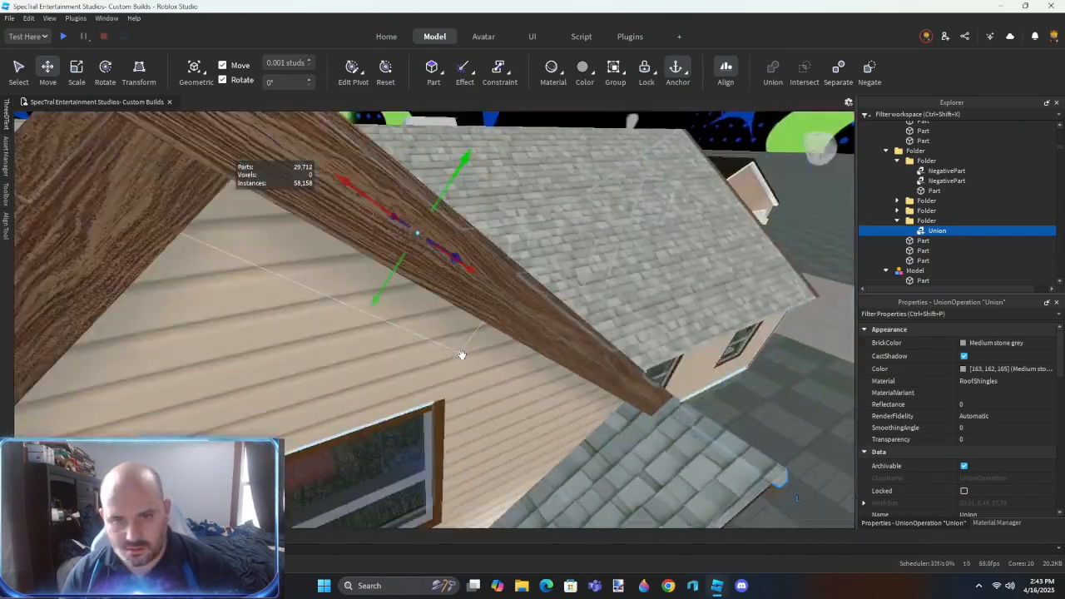
scroll(462, 355, down, 6)
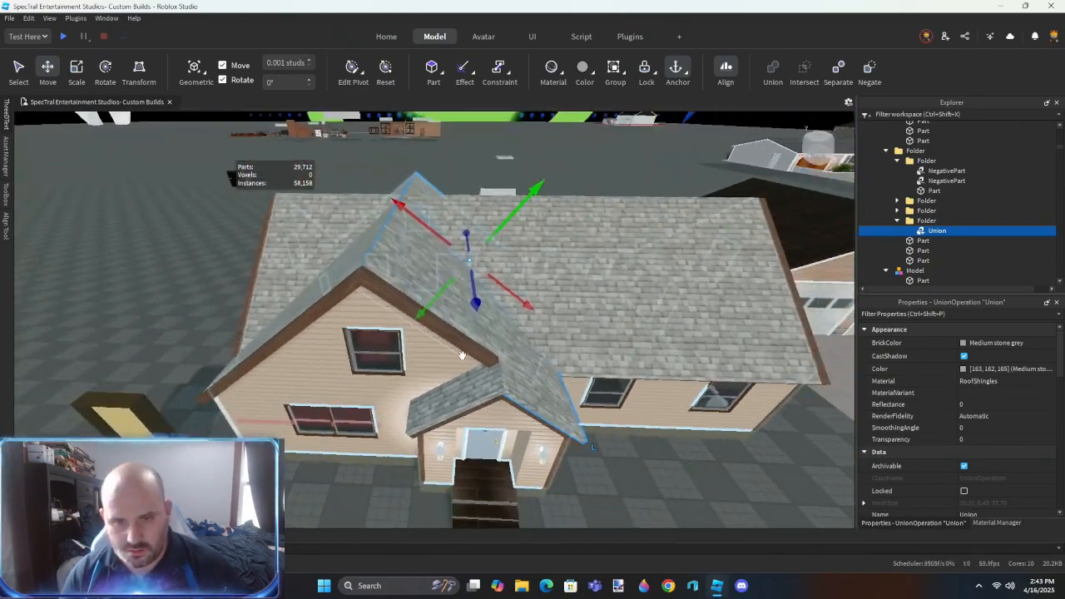
scroll(630, 477, up, 3)
click(602, 447)
scroll(602, 448, down, 3)
- Subtract the two negated blocks from the front gable's opposite shingled panel by unioning them together
click(506, 309)
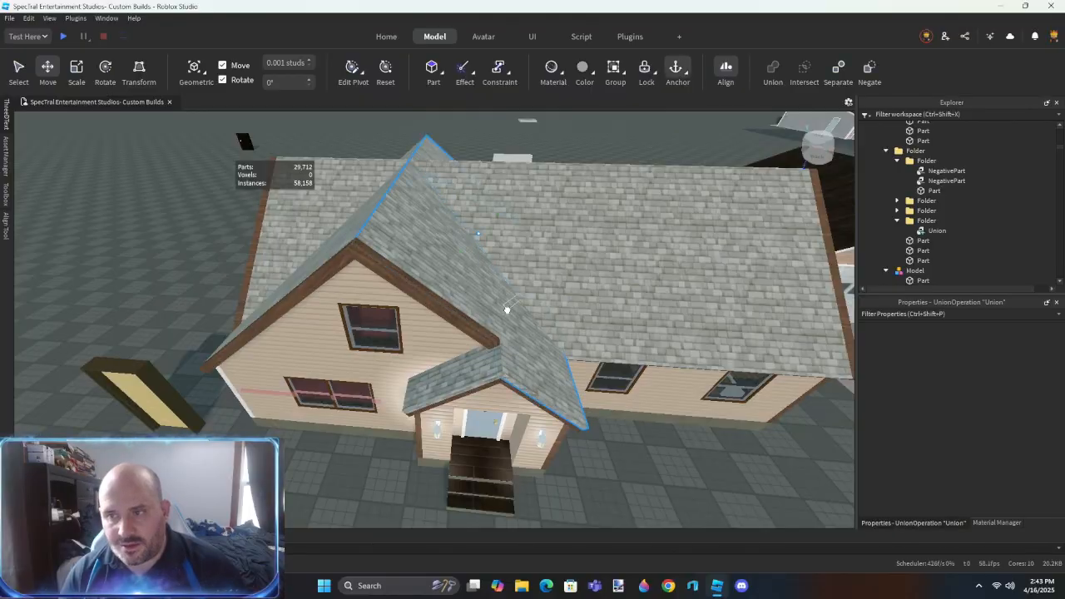
right_drag(506, 308, 504, 309)
click(416, 275)
right_drag(416, 276, 418, 275)
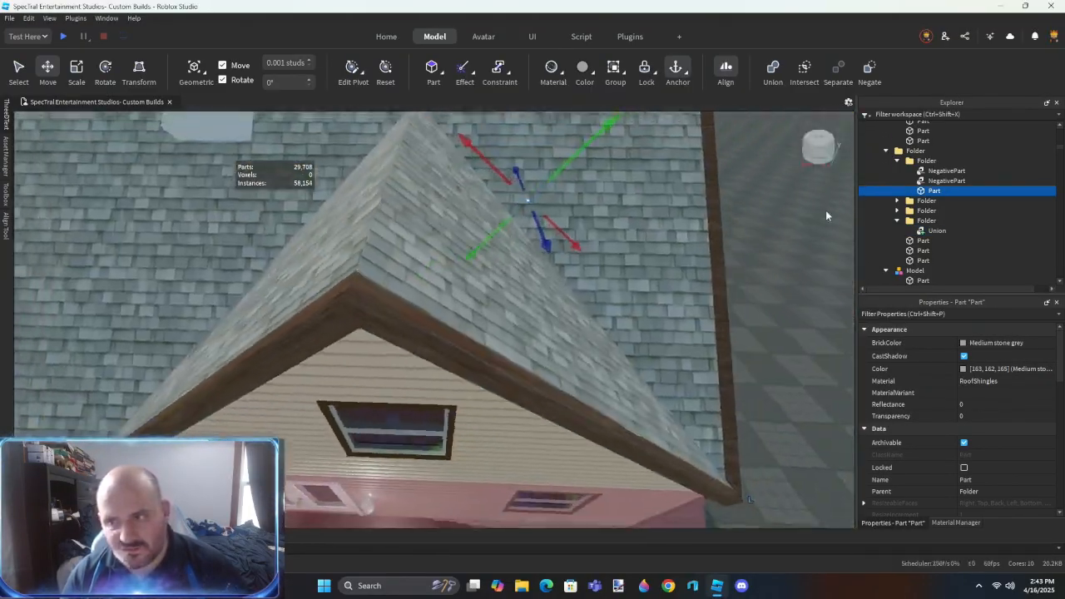
ctrl+click(936, 182)
ctrl+click(935, 174)
key(ctrl+shift+g)
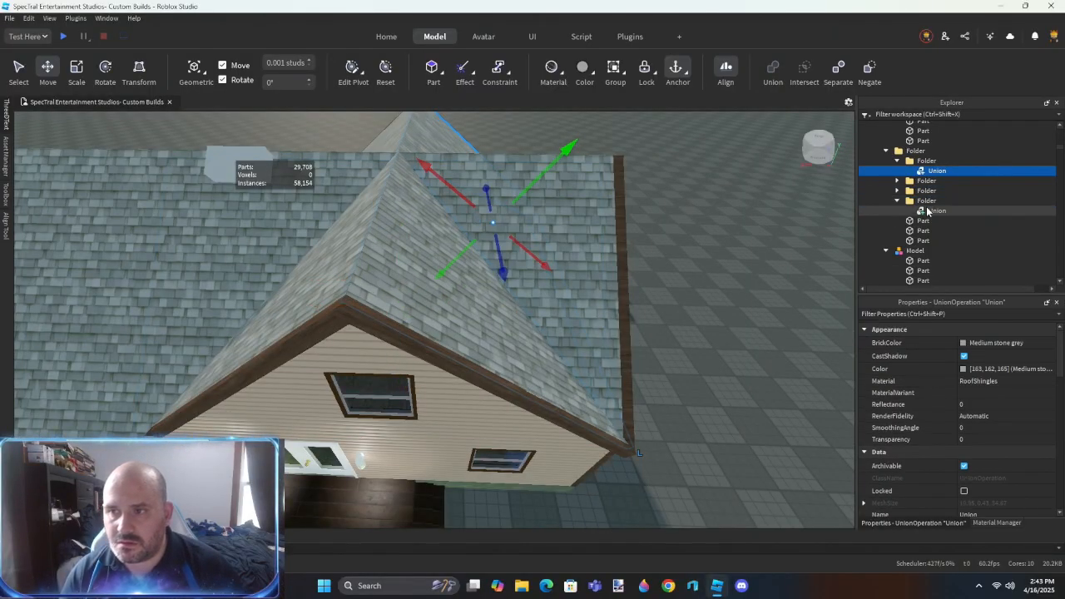
click(742, 317)
- Try to separate the long main roof panel's nested unions into negated blocks and parts
click(585, 291)
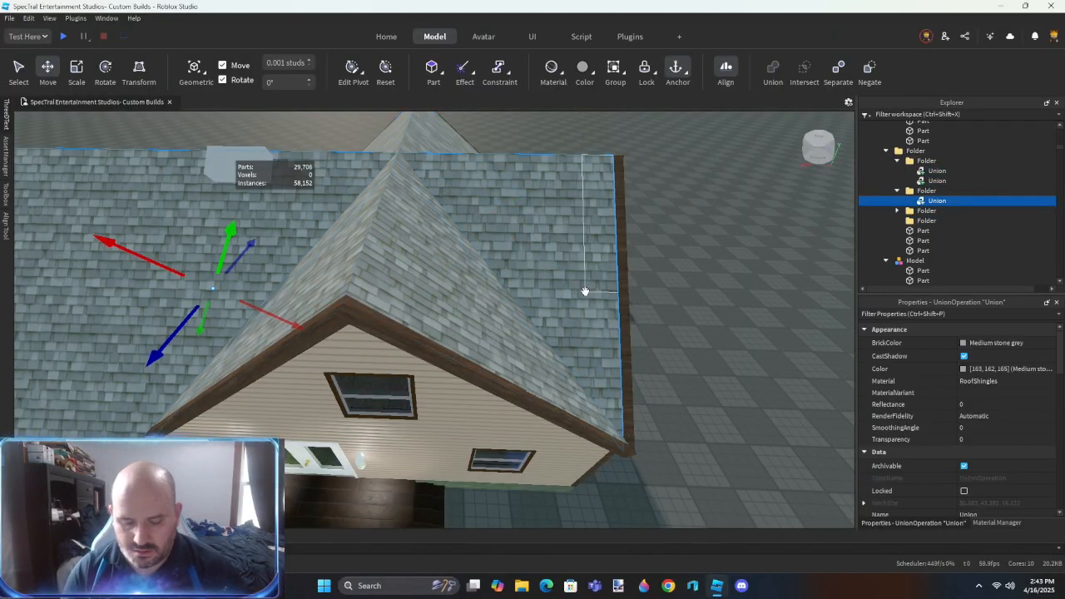
key(ctrl+shift+u)
key(ctrl+d)
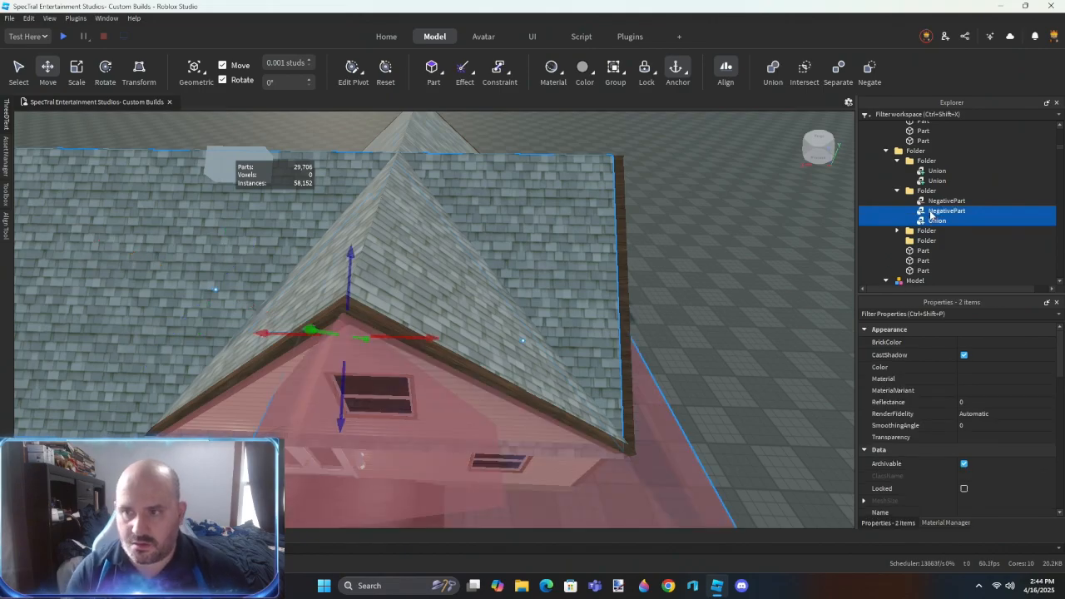
click(939, 221)
key(ctrl+shift+u)
click(660, 342)
scroll(661, 342, down, 5)
right_drag(660, 342, 663, 343)
key(s)
key(ctrl+z)
- Move the main roof panel's union into the first roof folder
drag(930, 203, 941, 165)
scroll(493, 450, up, 8)
right_drag(493, 449, 493, 450)
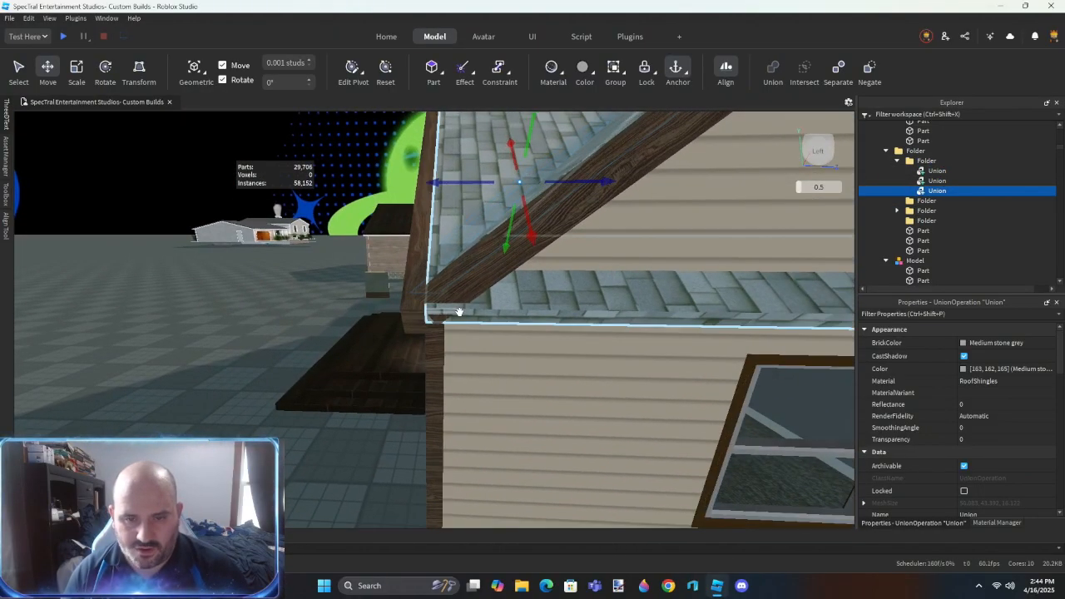
mouse_move(568, 293)
right_down()
mouse_move(580, 287)
mouse_move(560, 292)
right_up()
key(d)
- Examine the remaining folder's roof union and the shingled panels around the front porch
key(d)
key(s)
click(897, 211)
click(937, 220)
right_drag(480, 257, 474, 258)
key(s)
key(d)
key(w)
key(s)
key(w)
key(s)
click(476, 260)
click(442, 276)
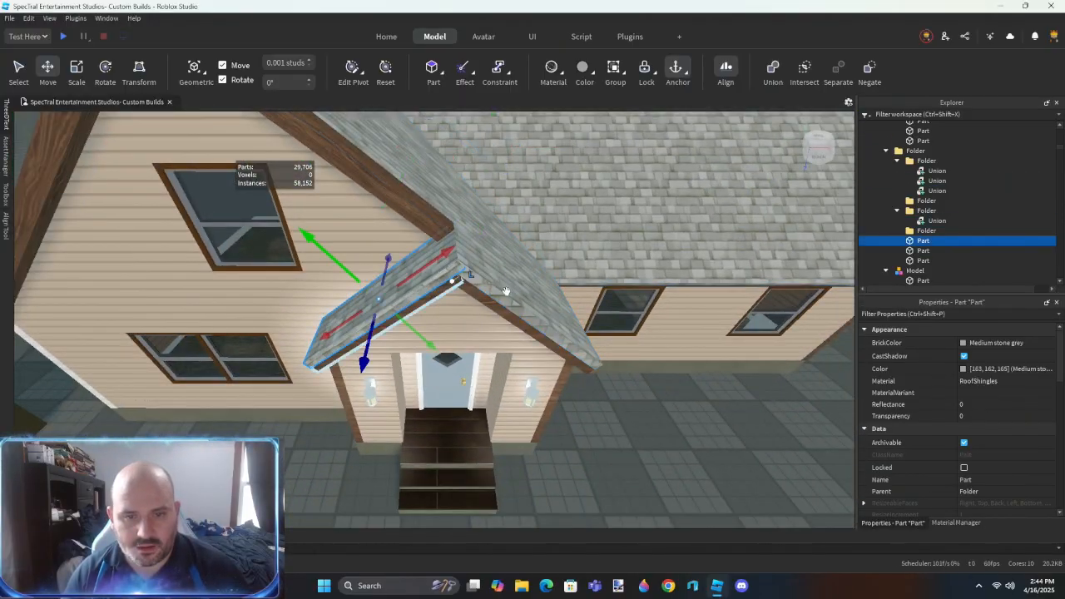
- Move the porch-side gable panel's union into the empty folder and separate it into negated blocks and two plain parts
click(516, 294)
drag(516, 295, 653, 312)
key(ctrl+z)
drag(930, 183, 934, 202)
key(ctrl+shift+u)
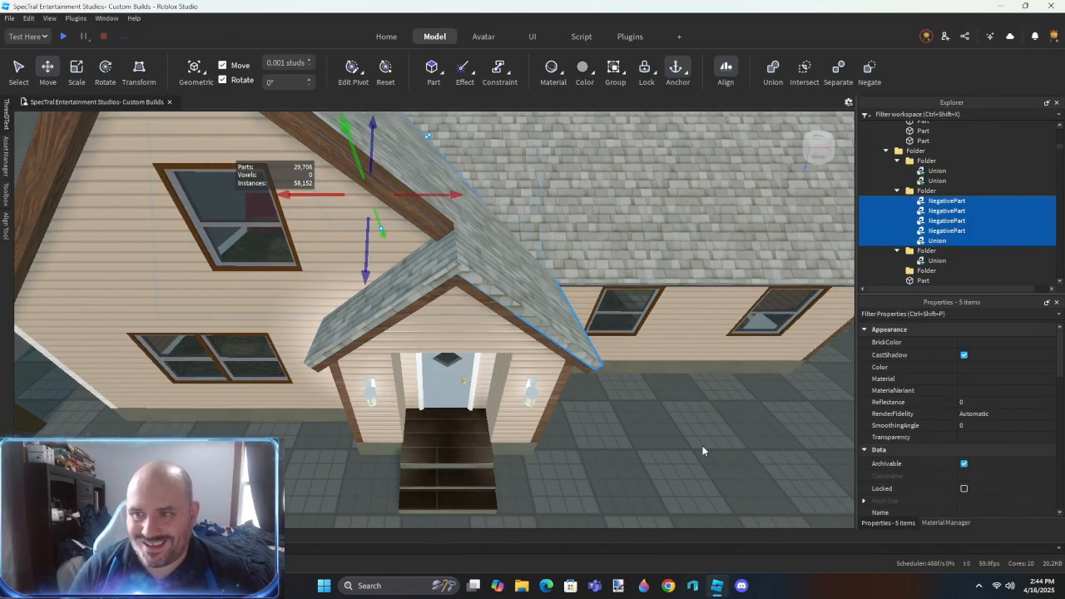
click(702, 451)
click(569, 317)
key(ctrl+shift+u)
click(594, 463)
- Use Resize Align in Outer Touch mode on the roof and trim faces around the porch gable
key(r)
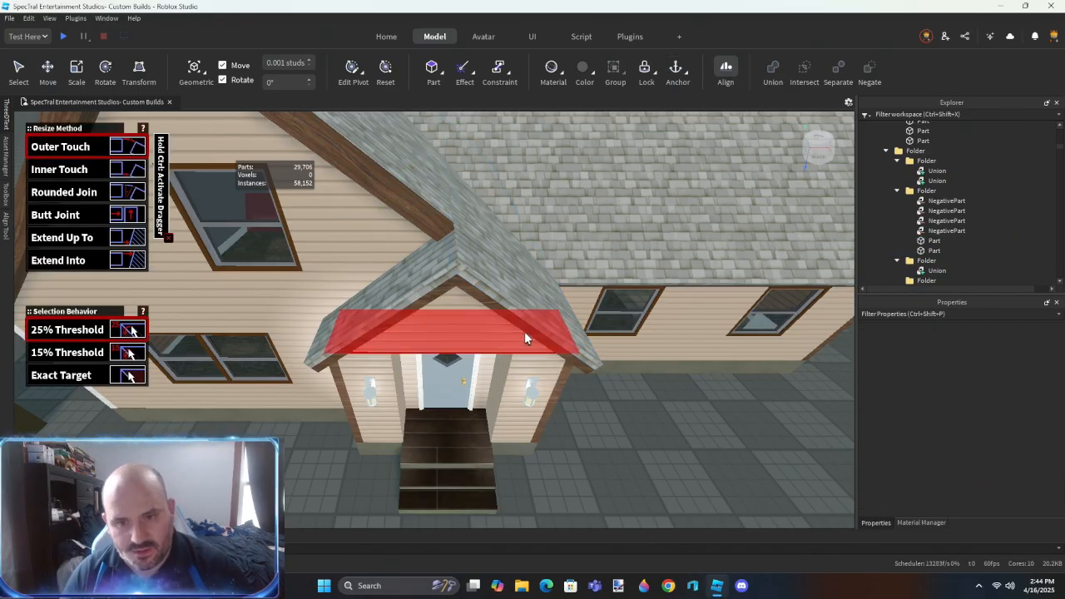
click(525, 332)
key(w)
right_drag(513, 347, 512, 347)
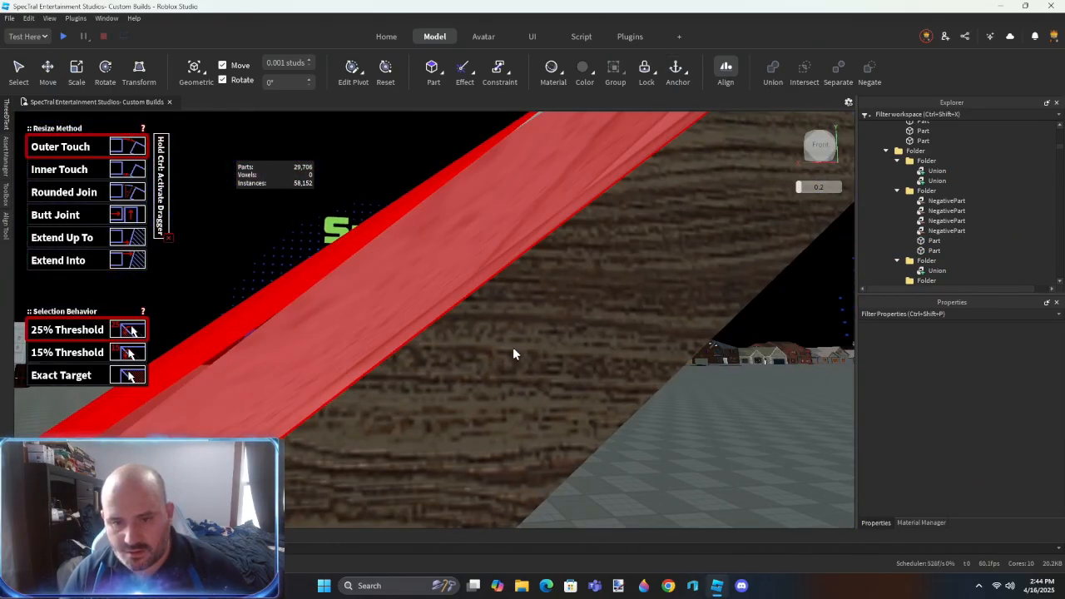
click(538, 377)
key(s)
right_drag(522, 401, 522, 401)
click(441, 316)
key(w)
right_drag(429, 315, 429, 314)
key(s)
right_drag(492, 357, 492, 357)
- Select the white wood trim piece near the porch and separate it into its individual parts
key(ctrl+3)
click(459, 314)
key(ctrl+shift+u)
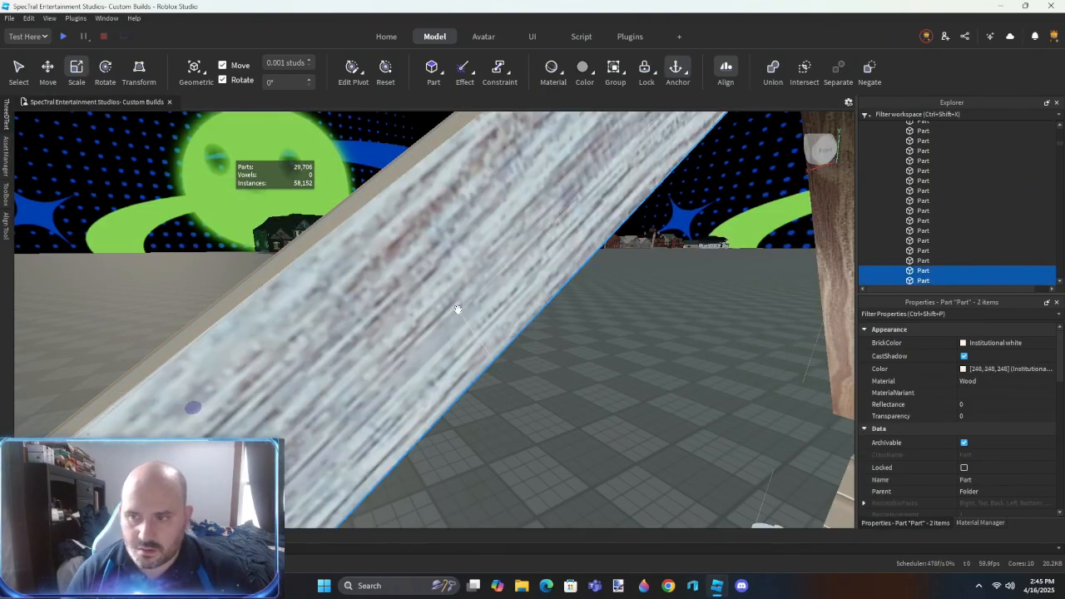
- Use Resize Align in Outer Touch mode on the white trim boards along the porch gable's roof edge
key(r)
click(511, 299)
click(530, 311)
right_drag(530, 310, 620, 346)
click(620, 347)
click(280, 374)
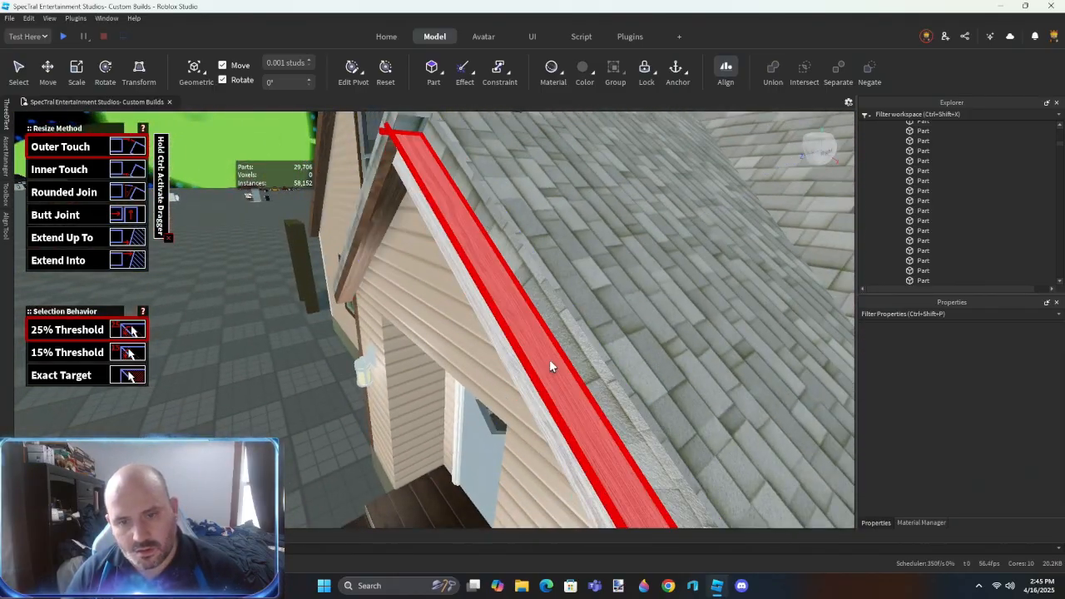
click(550, 359)
click(664, 277)
right_drag(472, 310, 427, 320)
click(427, 319)
click(559, 364)
- Select the sloped trim board on the front of the porch gable and separate it
right_drag(473, 287, 519, 254)
key(ctrl+3)
click(520, 255)
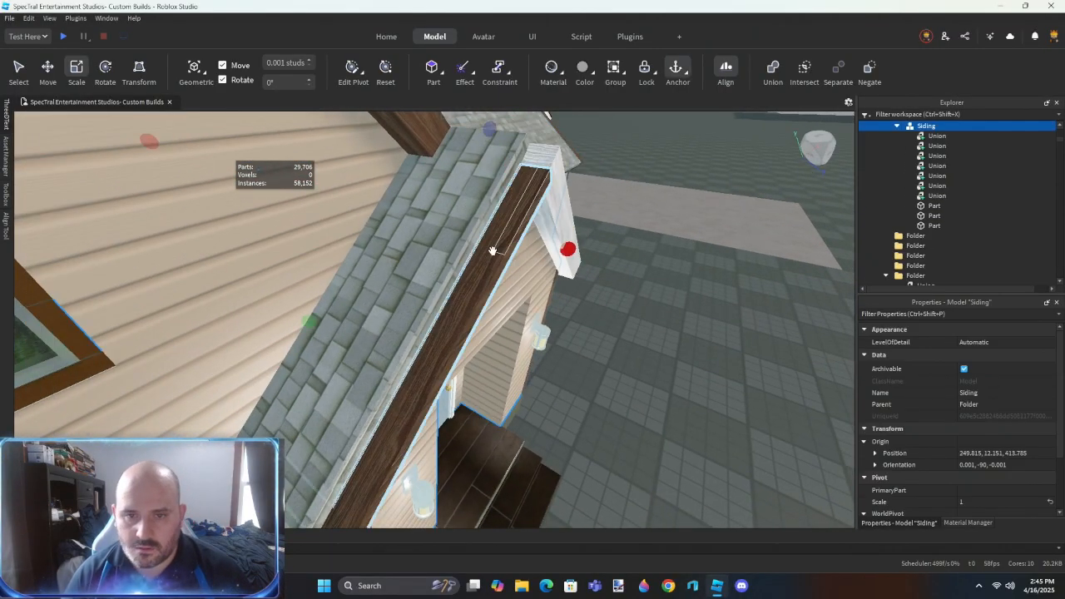
click(492, 250)
key(ctrl+shift+u)
click(644, 362)
- Resize-align the porch gable's white trim faces at the ridge with Outer Touch
key(alt+r)
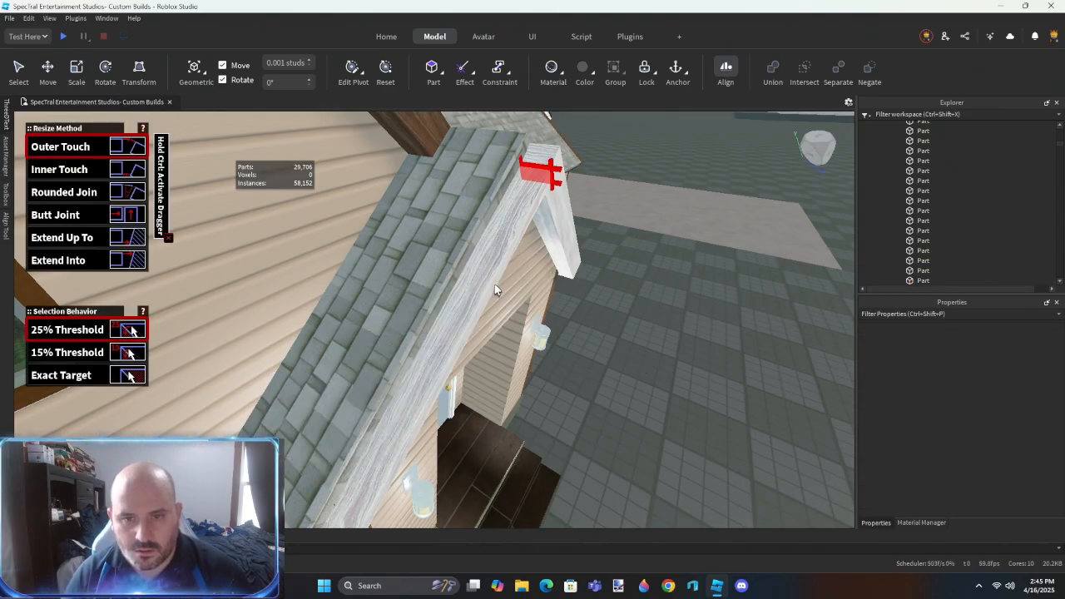
click(450, 332)
click(385, 306)
right_drag(534, 349, 533, 350)
click(533, 349)
click(460, 290)
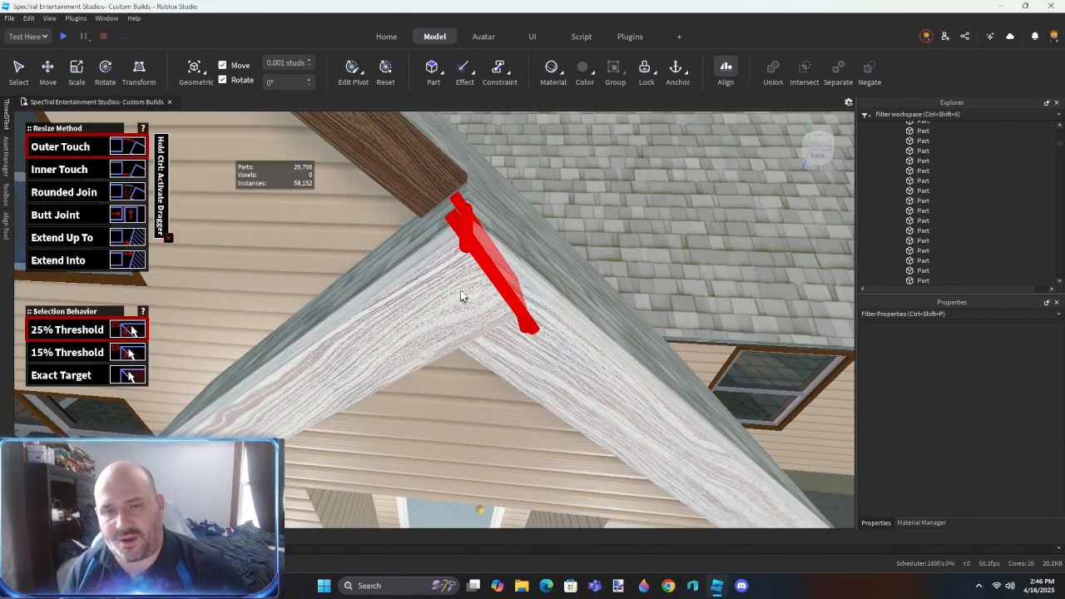
- Union the two plain shingled parts in the folder, and union the result with the four negated blocks
key(ctrl+2)
scroll(462, 290, down, 5)
right_drag(463, 289, 483, 291)
click(483, 284)
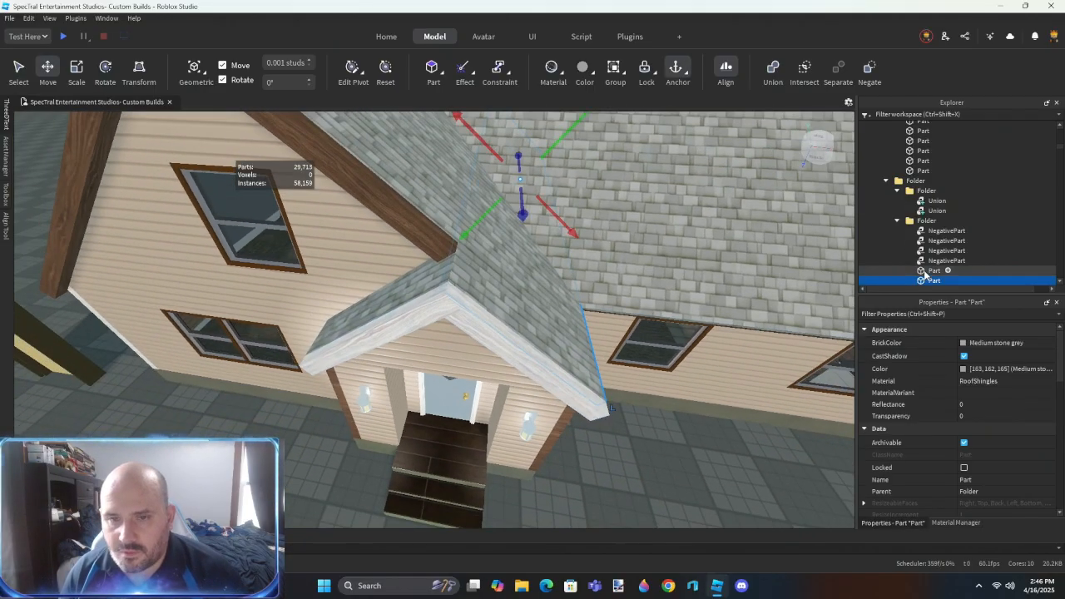
ctrl+click(923, 275)
key(ctrl+shift+g)
shift+click(941, 232)
key(ctrl+shift+g)
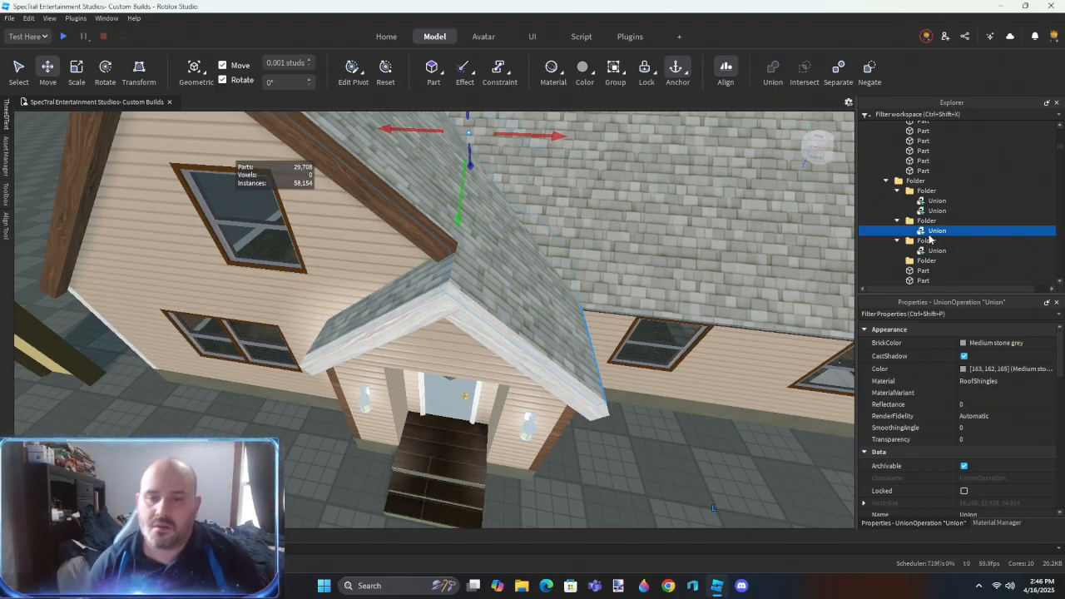
- Separate the porch-side gable roof union back into its four negated blocks and two plain shingled parts
click(611, 489)
scroll(611, 489, down, 3)
key(w)
right_drag(611, 489, 611, 489)
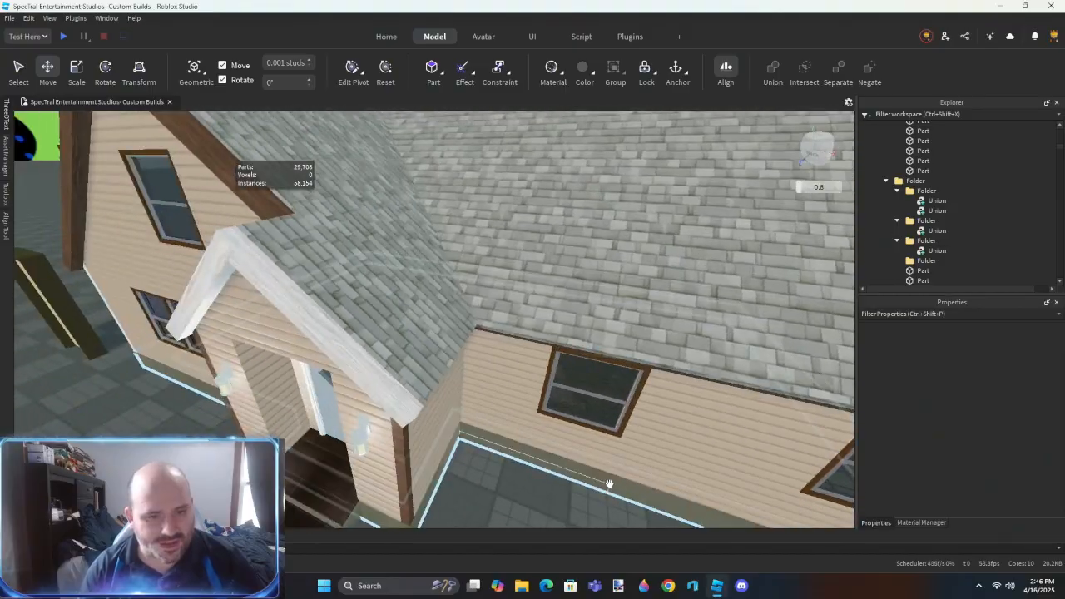
right_drag(474, 407, 485, 364)
scroll(424, 364, down, 6)
scroll(485, 364, up, 5)
scroll(485, 364, down, 2)
click(492, 321)
mouse_move(492, 321)
right_down()
mouse_move(482, 318)
mouse_move(492, 319)
right_up()
click(615, 323)
key(ctrl+shift+u)
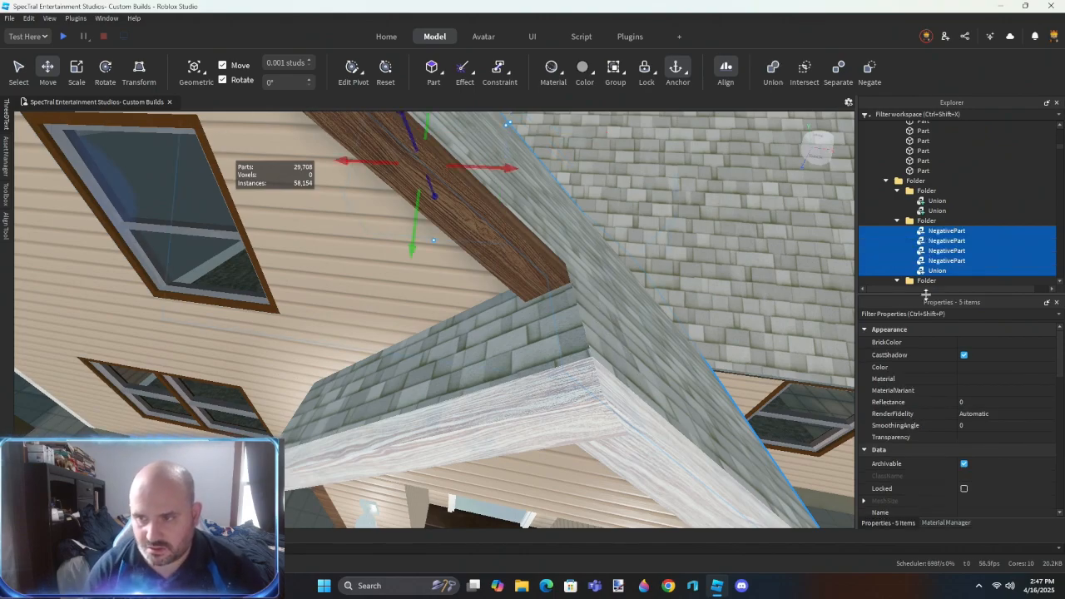
click(944, 271)
key(ctrl+shift+u)
- Use Resize Align on the separated gable roof panel's faces where they meet the trim above the porch
right_drag(576, 368, 581, 369)
scroll(581, 369, down, 2)
right_drag(468, 425, 468, 429)
click(438, 231)
key(shift+r)
click(481, 260)
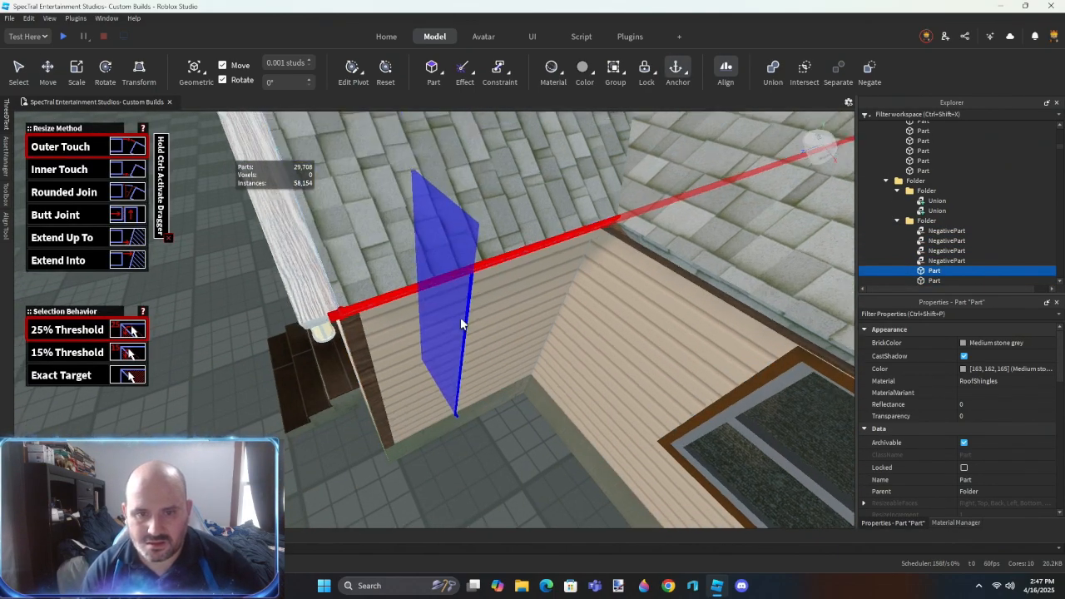
key(w)
right_drag(460, 317, 460, 313)
click(460, 317)
click(460, 312)
click(460, 313)
- Examine the gable roof and porch from the front and select the second plain shingled part in the folder
key(s)
right_drag(515, 377, 515, 377)
right_drag(501, 422, 501, 439)
key(w)
click(501, 421)
key(w)
click(295, 431)
right_drag(305, 447, 305, 448)
key(s)
key(s)
right_drag(561, 343, 553, 342)
key(w)
key(s)
key(ctrl+2)
right_drag(369, 287, 370, 287)
key(s)
click(940, 281)
right_drag(427, 349, 428, 350)
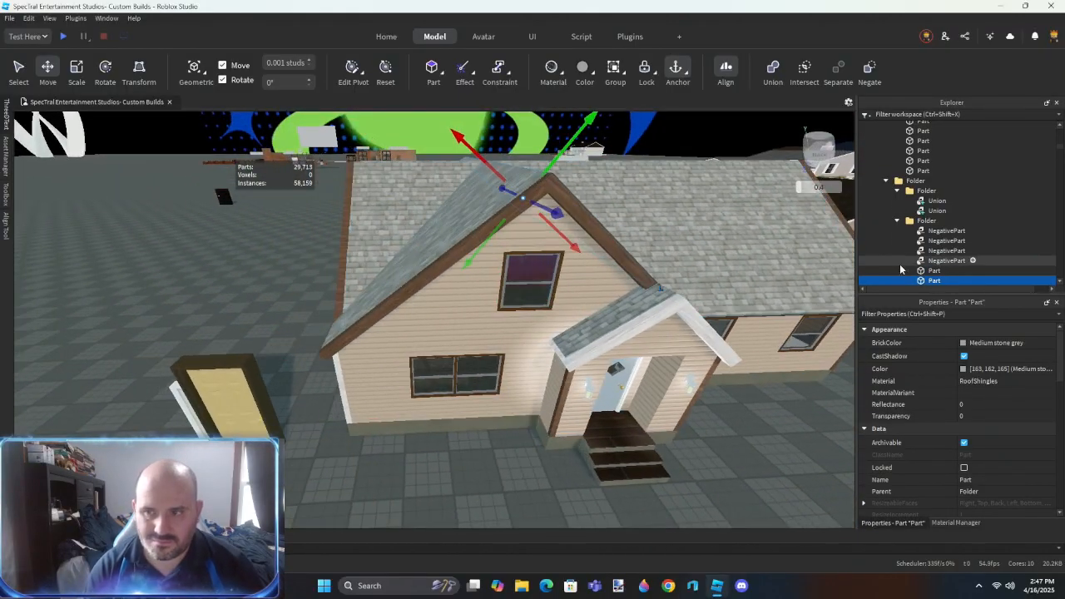
- Move the first folder's upper roof union into the empty folder and separate it into two negated blocks and one plain part
click(939, 200)
key(f)
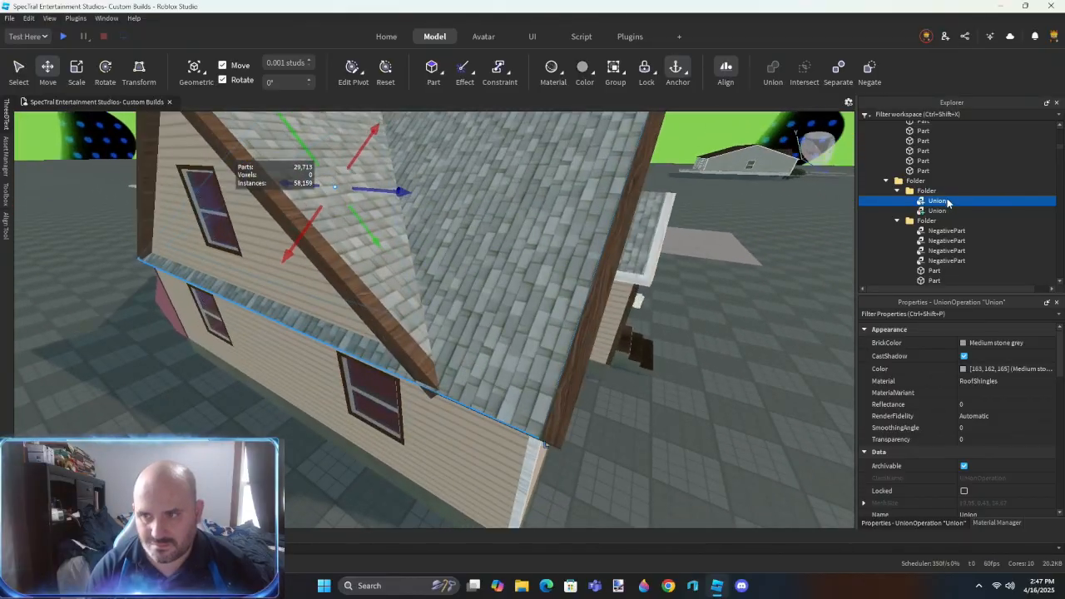
drag(935, 188, 954, 194)
key(ctrl+shift+u)
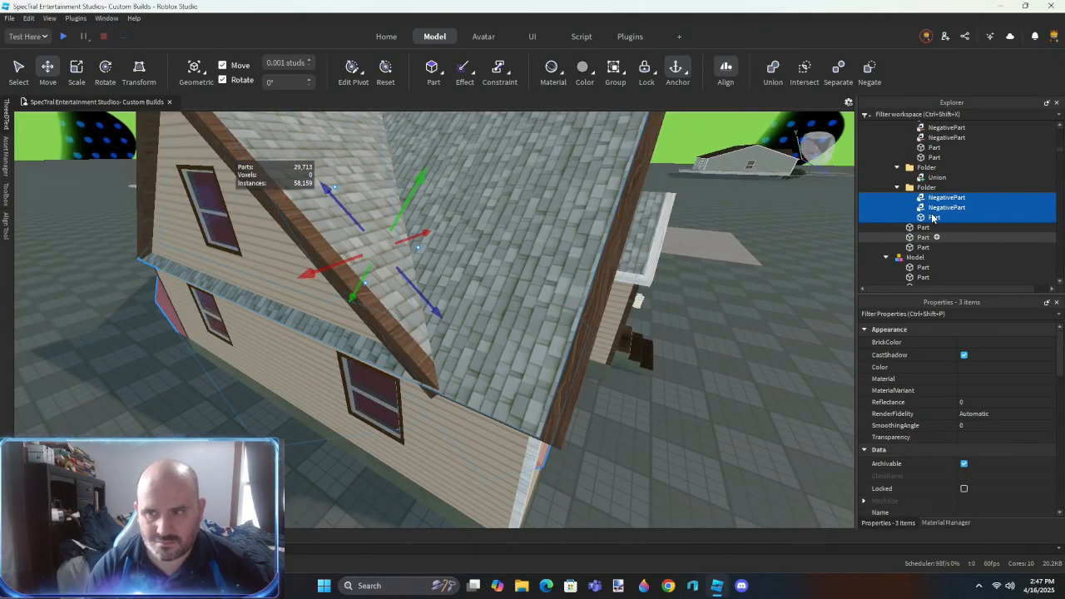
- Duplicate a plain plastic block and place the copy on the side wall below the shingled strip between the windows
click(728, 418)
right_drag(499, 449, 494, 443)
click(412, 333)
key(ctrl+d)
click(411, 334)
drag(411, 334, 524, 285)
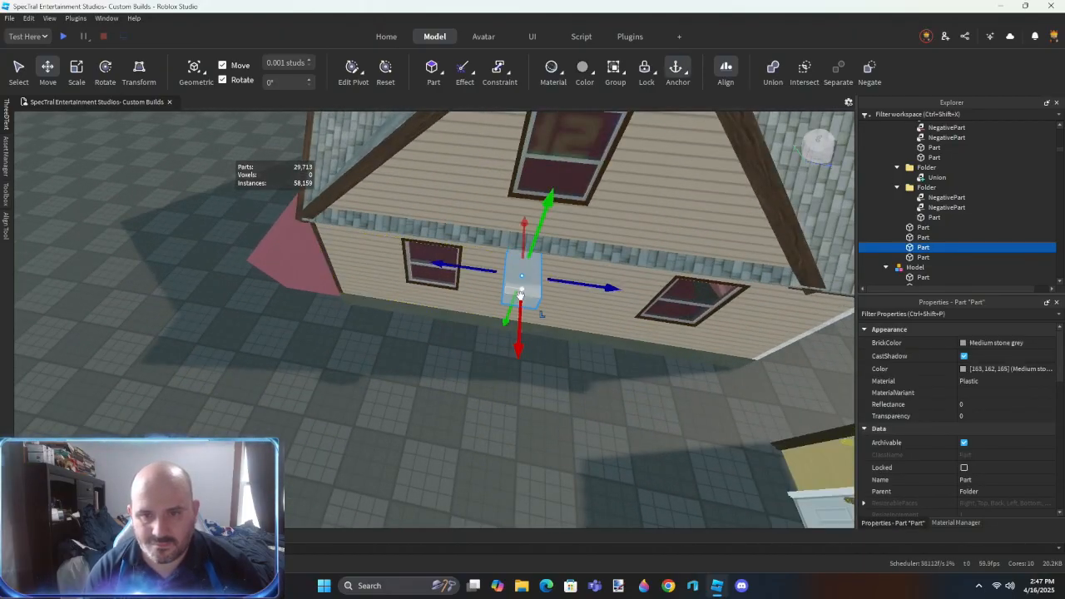
- Move and scale the copied block to cover the shingled strip protruding across the gable's side wall
key(f)
right_drag(446, 273, 443, 261)
drag(438, 259, 441, 193)
right_drag(454, 254, 469, 255)
scroll(468, 255, down, 3)
scroll(372, 278, up, 2)
right_drag(372, 278, 380, 251)
key(ctrl+3)
drag(391, 268, 401, 259)
scroll(504, 283, down, 4)
right_drag(549, 287, 560, 289)
drag(568, 276, 560, 404)
drag(504, 371, 471, 269)
- Negate the strip-covering block and place it in the folder with the separated roof panel and its negated blocks
key(ctrl+shift+n)
ctrl+click(949, 197)
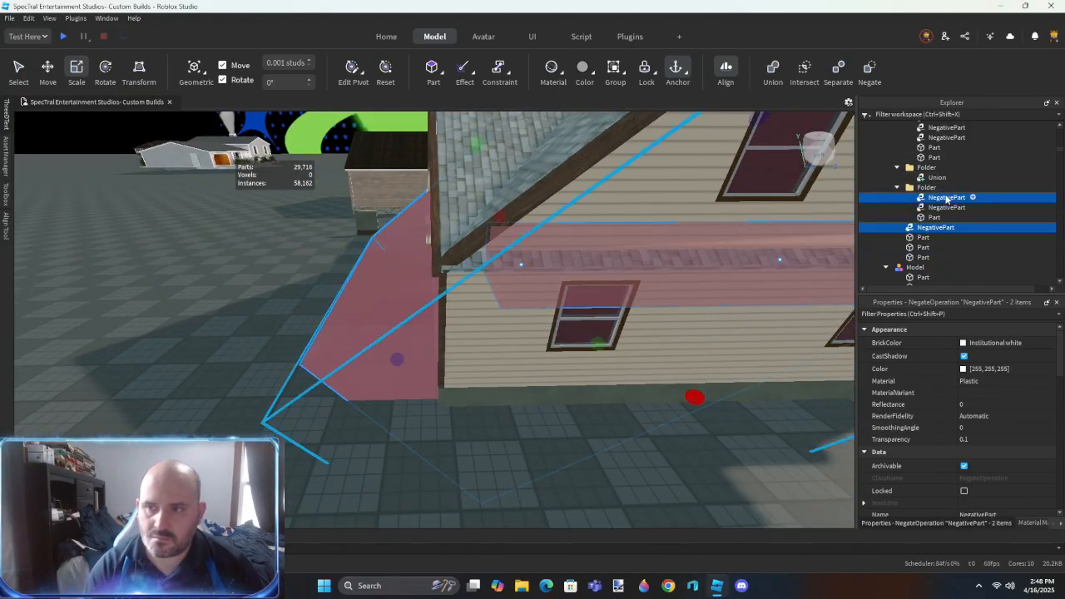
click(935, 218)
ctrl+click(932, 228)
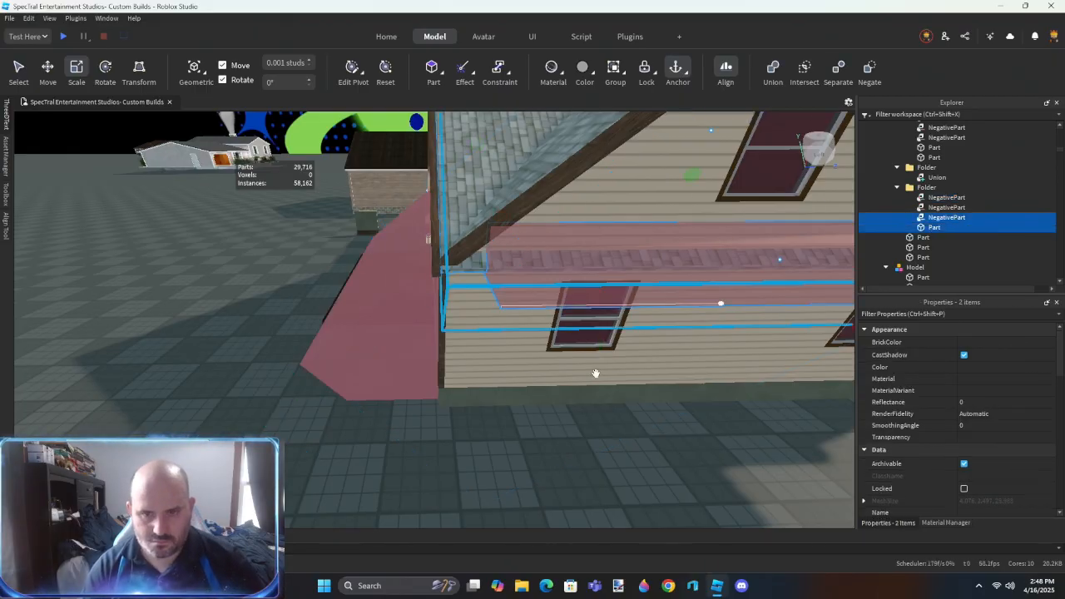
- Use Resize Align in Outer Touch mode on the roof panel and wood trim faces at the eave corner
click(540, 450)
key(d)
key(w)
key(r)
click(463, 313)
right_drag(499, 333, 471, 371)
key(w)
click(471, 371)
key(s)
click(471, 433)
click(594, 164)
key(ctrl+z)
click(592, 405)
right_drag(591, 405, 529, 401)
click(612, 284)
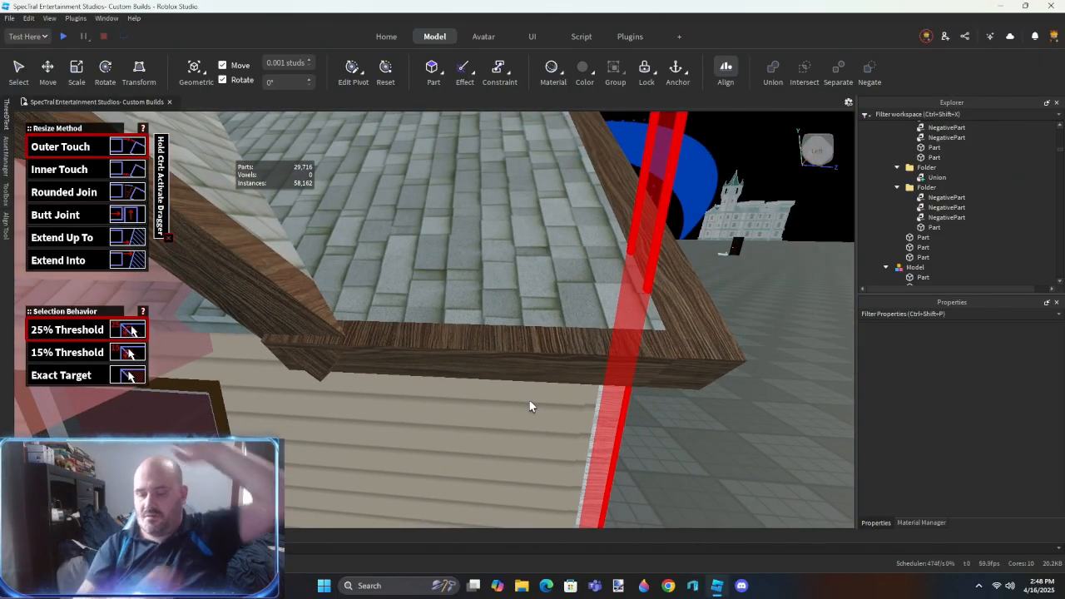
- Union the separated side roof panel with its three negated blocks in the folder
key(ctrl+2)
scroll(509, 290, down, 3)
click(509, 288)
right_drag(508, 288, 549, 286)
scroll(508, 285, down, 2)
scroll(508, 286, down, 2)
click(596, 334)
shift+click(601, 278)
key(ctrl+shift+g)
right_drag(504, 363, 504, 363)
shift+click(930, 200)
key(ctrl+shift+g)
right_drag(508, 453, 507, 456)
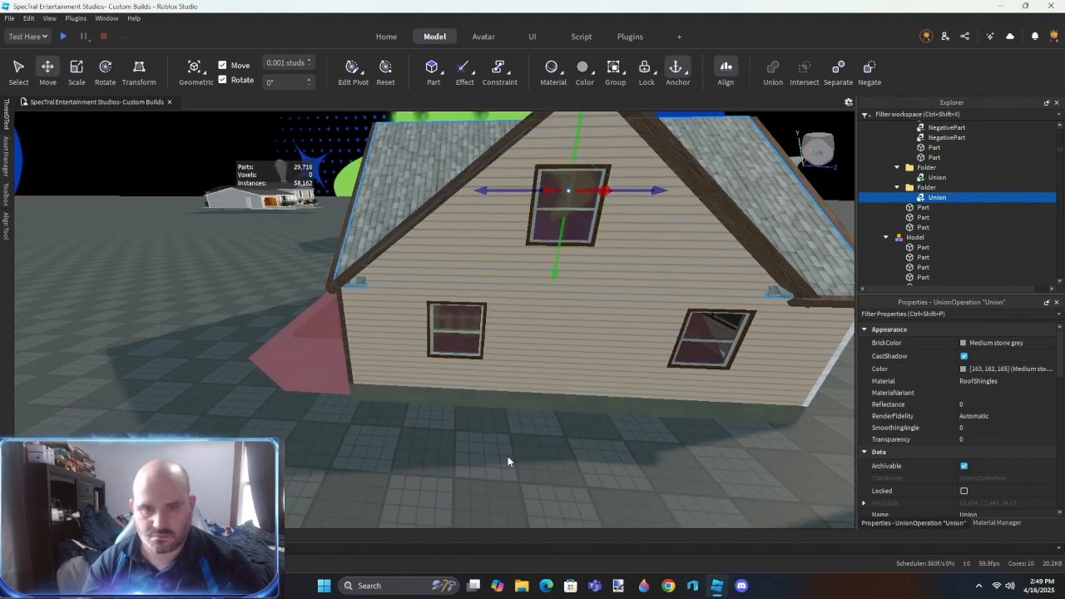
- Duplicate the plain block and place the copy near the leftover shingled stub by the gable trim's lower end
click(508, 455)
key(w)
key(d)
right_drag(525, 369, 526, 368)
key(w)
scroll(526, 368, up, 3)
key(s)
click(327, 215)
key(ctrl+d)
drag(327, 215, 463, 393)
scroll(464, 393, up, 5)
right_drag(457, 433, 452, 448)
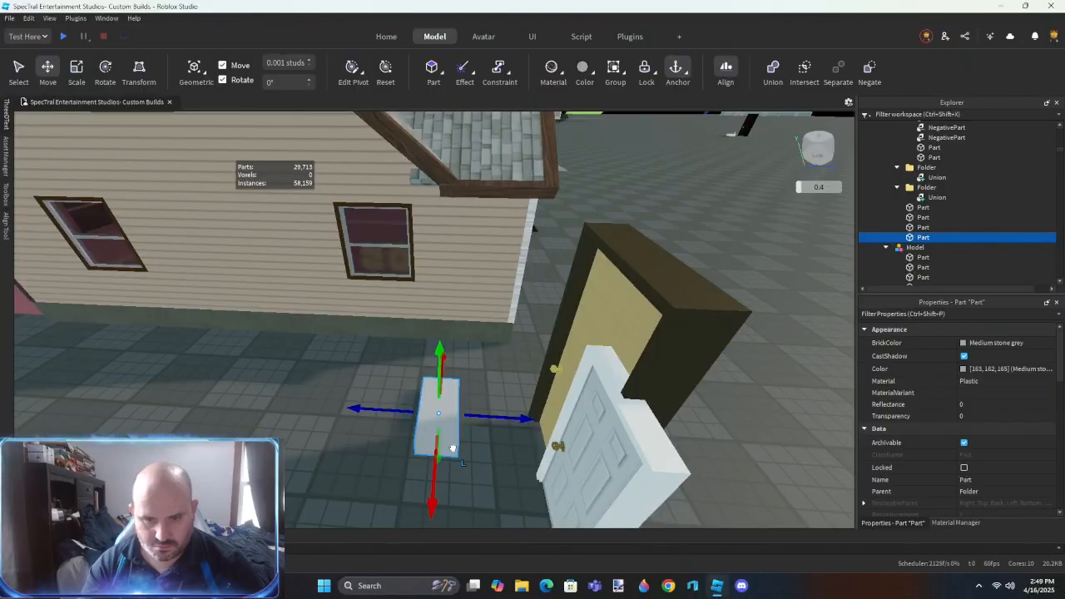
key(s)
click(634, 380)
key(w)
right_drag(645, 378, 646, 377)
- Resize the plain block below the leftover shingled stub at the gable trim's lower end
key(ctrl+3)
drag(486, 200, 469, 281)
right_drag(544, 323, 544, 324)
click(411, 460)
right_drag(411, 458, 408, 450)
drag(408, 449, 404, 440)
right_drag(404, 440, 406, 433)
drag(404, 440, 426, 319)
scroll(426, 319, up, 3)
right_drag(426, 319, 428, 321)
drag(430, 353, 455, 337)
scroll(469, 371, down, 2)
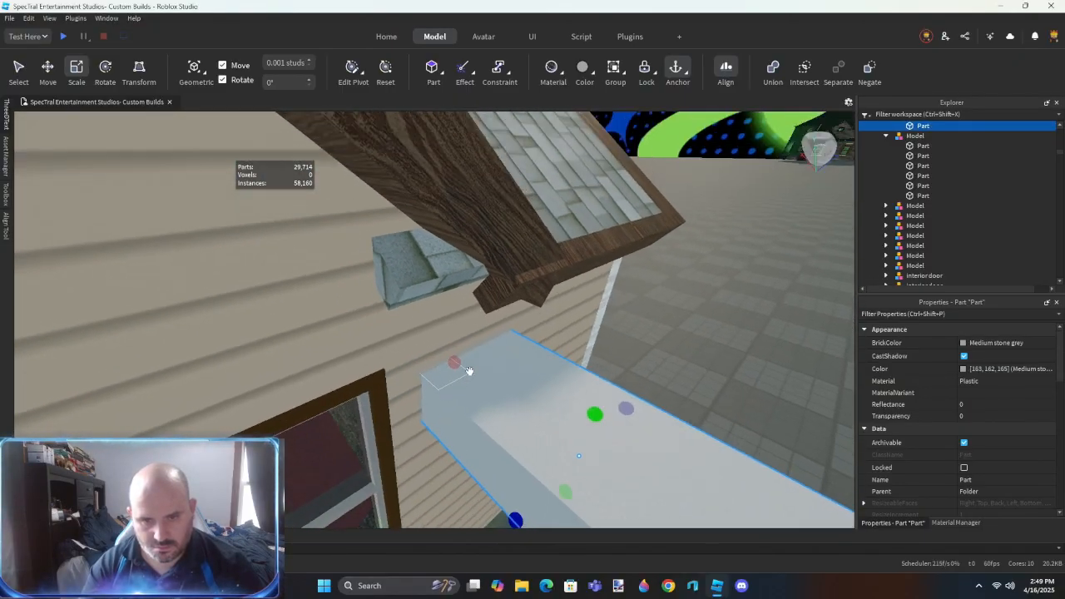
- Duplicate the plain block and rotate the copy beside the gable trim's lower end
scroll(469, 371, down, 2)
right_drag(518, 433, 519, 432)
drag(576, 400, 628, 272)
scroll(617, 300, down, 2)
drag(469, 357, 513, 354)
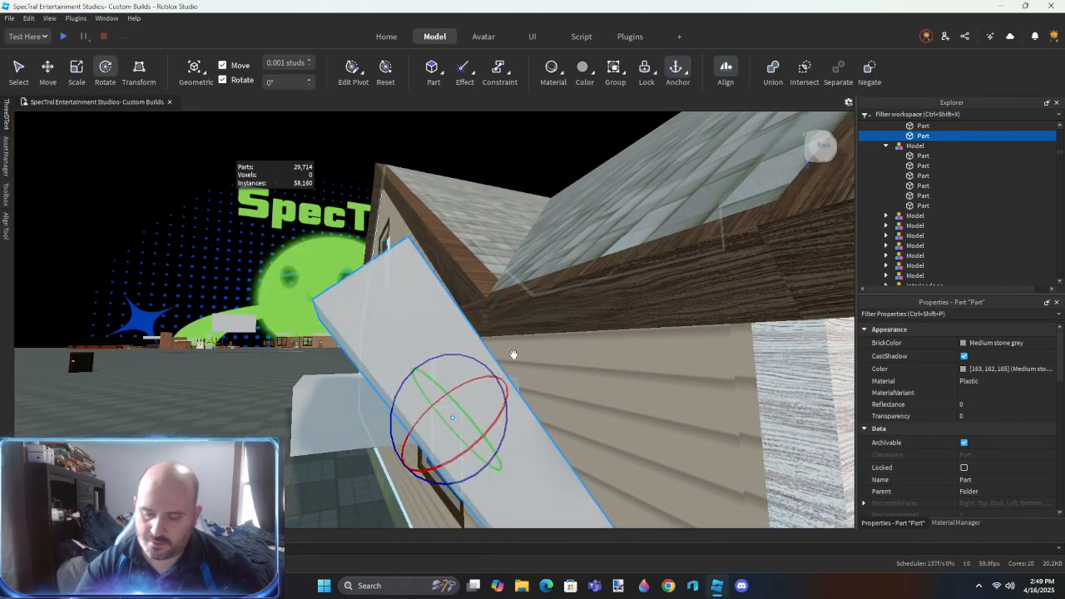
right_drag(514, 354, 513, 355)
- Move the rotated block over the gable trim's protruding lower end and negate it
key(ctrl+2)
drag(428, 388, 518, 294)
right_drag(517, 295, 518, 294)
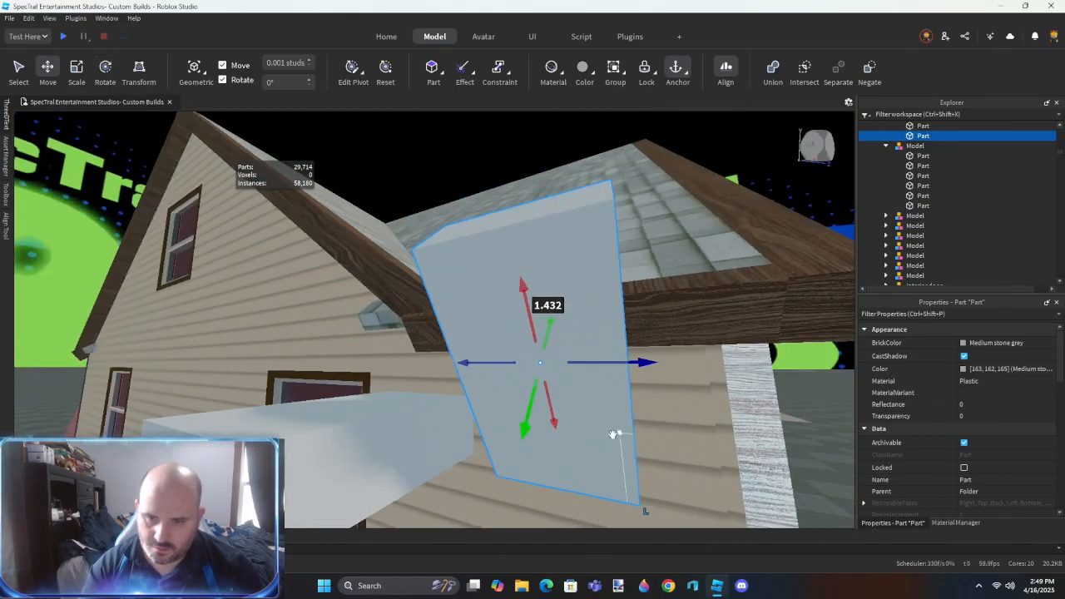
drag(639, 430, 629, 327)
right_drag(732, 342, 732, 342)
scroll(732, 342, up, 2)
drag(797, 337, 515, 376)
key(ctrl+shift+n)
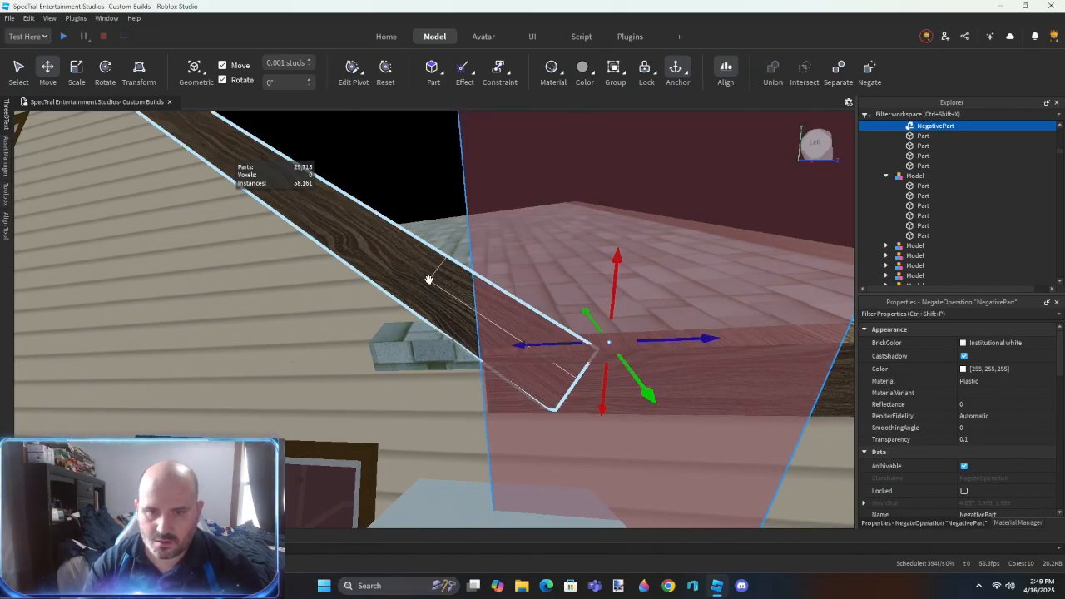
- Union the sloped gable trim with the negated block to cut off its protruding lower end
ctrl+click(417, 505)
ctrl+click(431, 317)
scroll(946, 200, up, 1)
drag(946, 209, 934, 150)
right_drag(599, 292, 454, 335)
click(540, 452)
click(454, 335)
ctrl+click(399, 241)
key(ctrl+shift+g)
right_drag(399, 241, 452, 325)
- Duplicate the short wooden return board at the eave and, with Move snapping off, extend the copy across the gable wall to the opposite corner
click(503, 302)
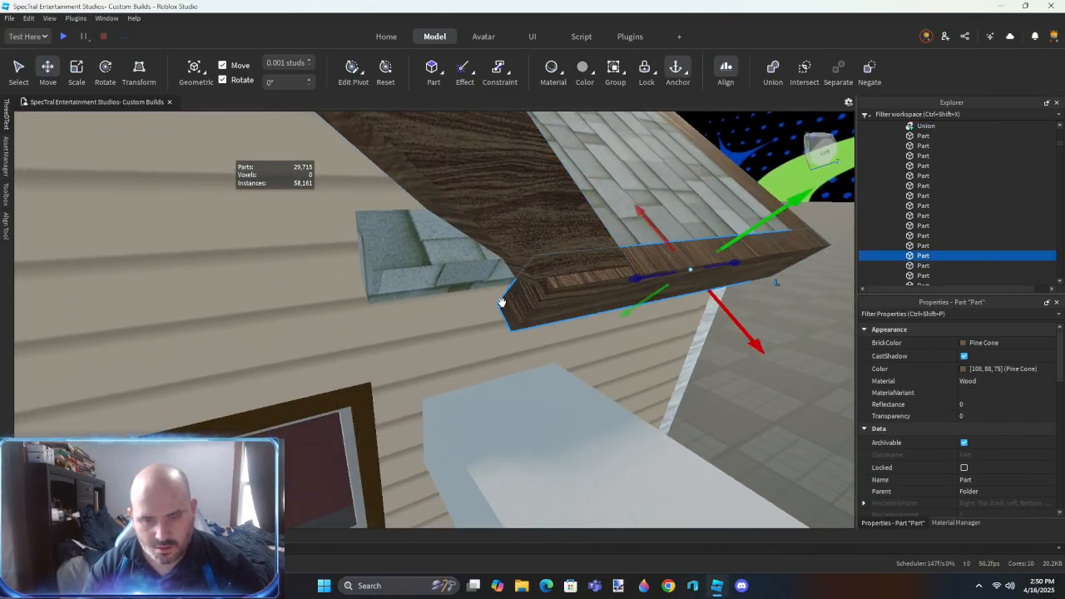
drag(495, 301, 362, 323)
click(717, 398)
right_drag(656, 414, 656, 415)
key(s)
click(760, 305)
drag(722, 309, 600, 300)
right_drag(601, 300, 601, 301)
key(w)
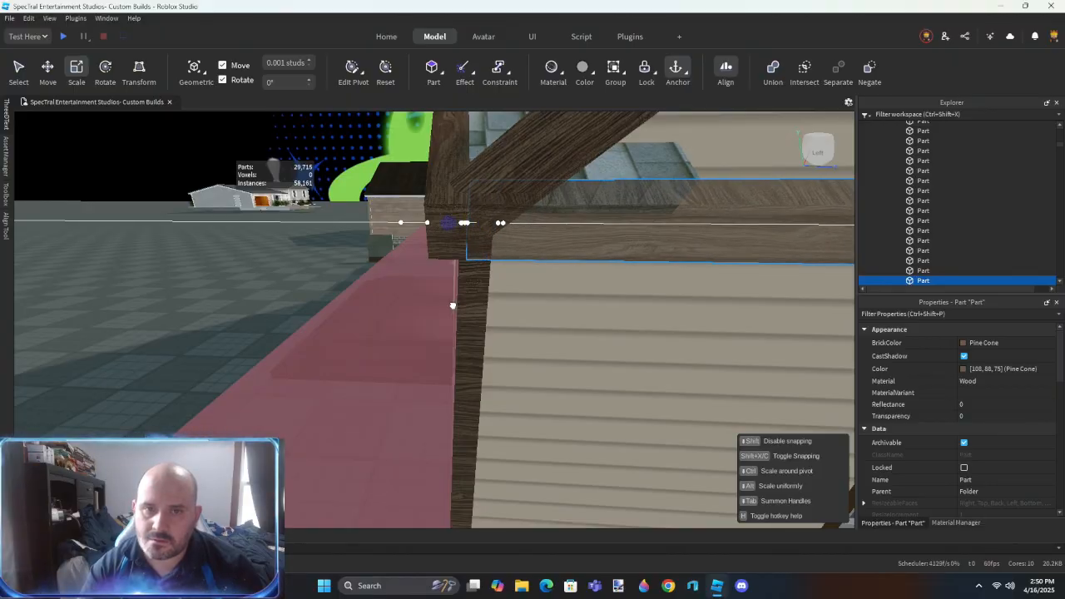
drag(453, 306, 453, 305)
click(223, 66)
drag(448, 223, 454, 223)
key(s)
right_drag(499, 257, 499, 257)
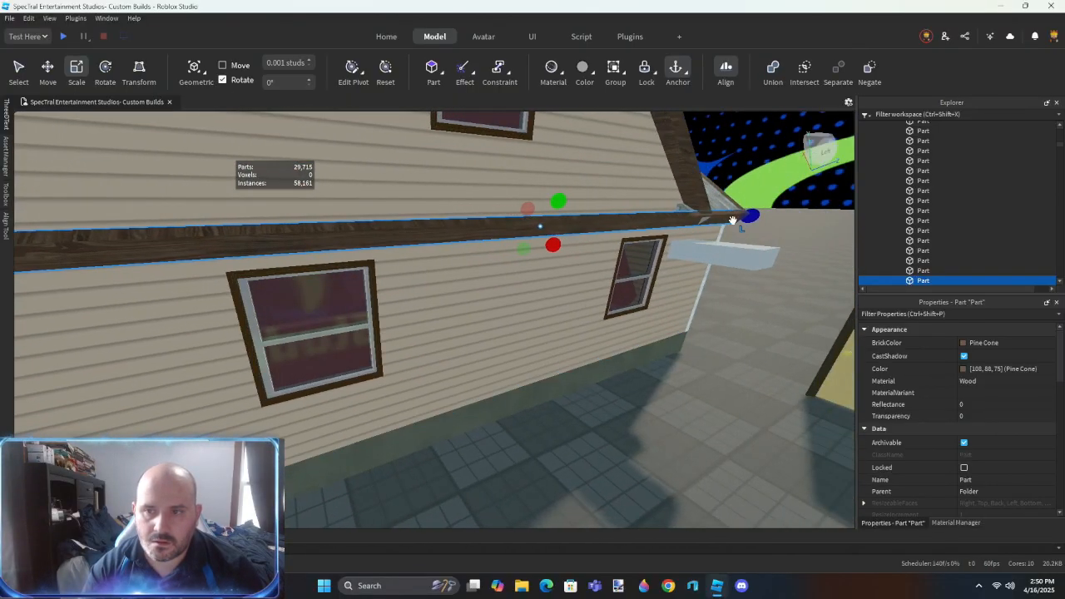
- Shorten the copied board from its far end so only a short return remains at the opposite gable corner
drag(746, 217, 659, 238)
right_drag(658, 238, 658, 238)
drag(658, 238, 391, 240)
key(w)
right_drag(414, 313, 413, 313)
drag(423, 371, 388, 369)
right_drag(387, 369, 390, 370)
key(s)
- Place a block over the lower end of the sloped gable trim at the opposite corner and negate it
click(565, 456)
right_drag(565, 456, 565, 456)
key(w)
right_drag(732, 240, 733, 240)
drag(556, 269, 583, 313)
right_drag(583, 312, 583, 313)
key(w)
drag(583, 313, 563, 309)
right_drag(564, 308, 563, 308)
key(a)
drag(592, 274, 588, 246)
right_drag(588, 246, 596, 280)
drag(712, 509, 640, 515)
key(ctrl+shift+n)
- Union the opposite sloped gable trim with its negated block to trim its lower end
key(s)
click(541, 276)
shift+click(521, 352)
key(ctrl+shift+g)
right_drag(595, 443, 596, 443)
click(596, 445)
key(w)
right_drag(587, 487, 588, 488)
key(s)
key(ctrl+z)
key(ctrl+y)
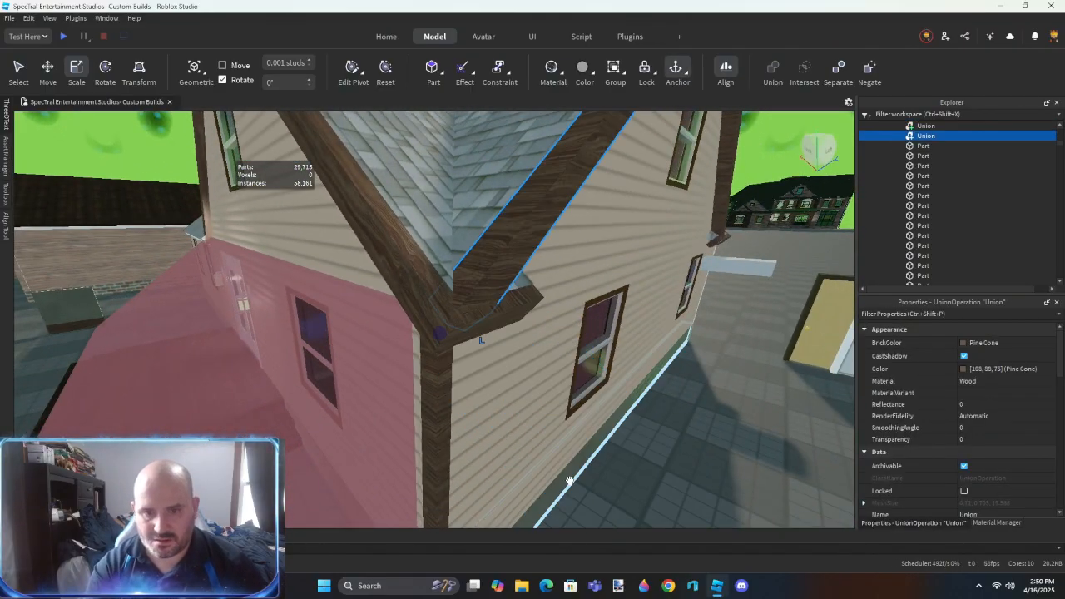
- Close and relaunch Roblox Studio, ignore the auto-recovered file, and reopen the Custom Builds place full screen
click(1047, 6)
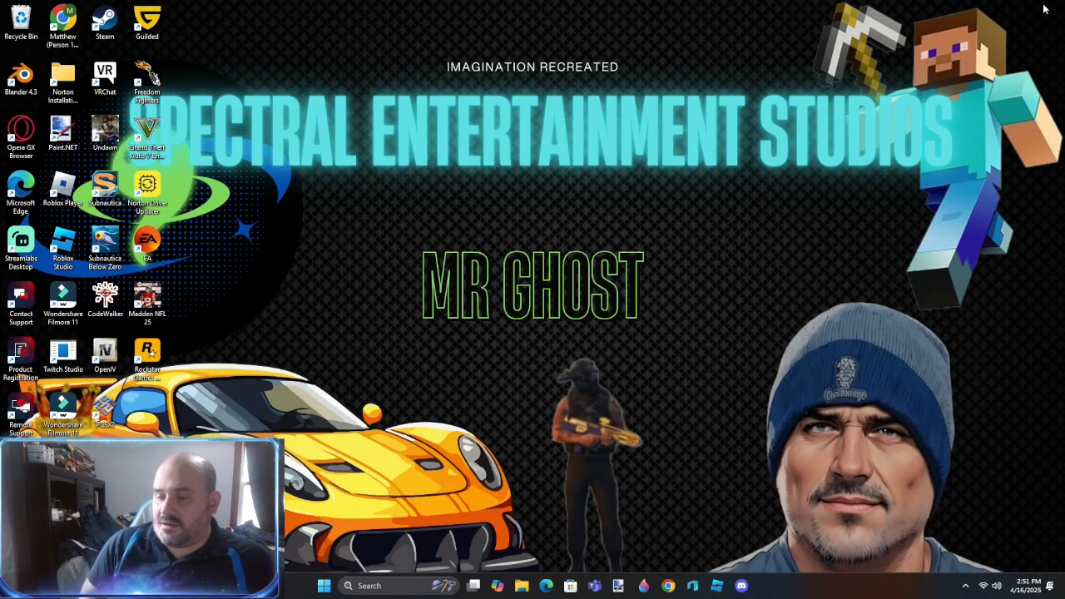
click(717, 585)
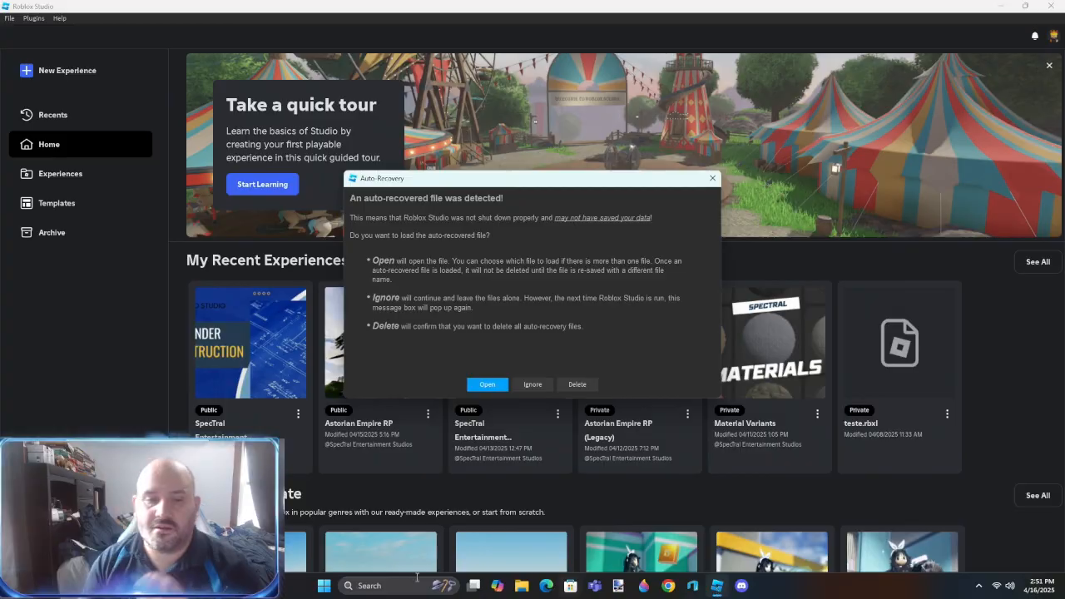
click(532, 385)
click(280, 383)
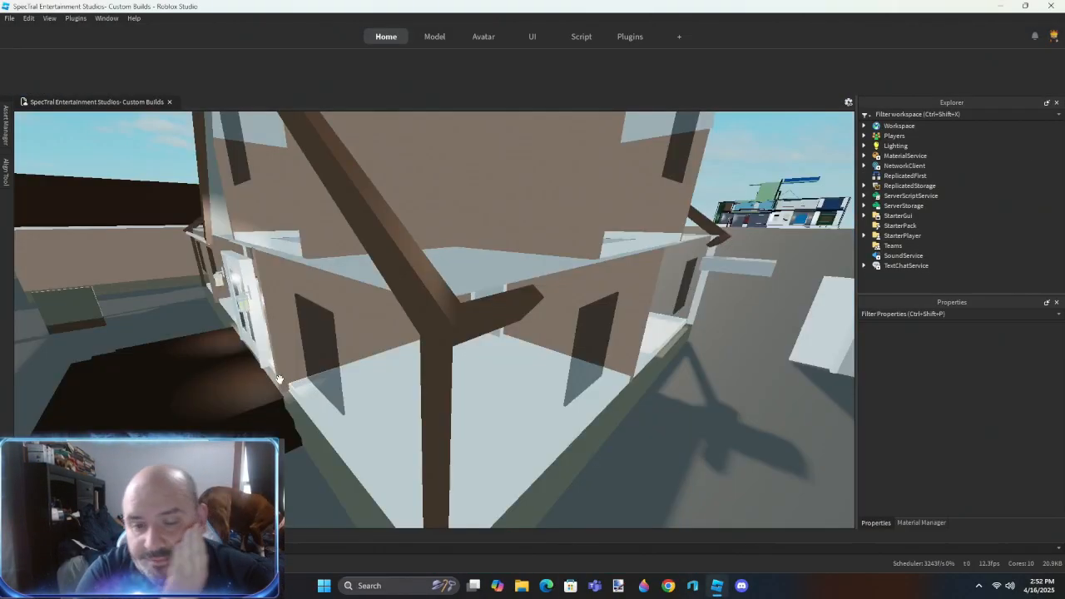
key(F11)
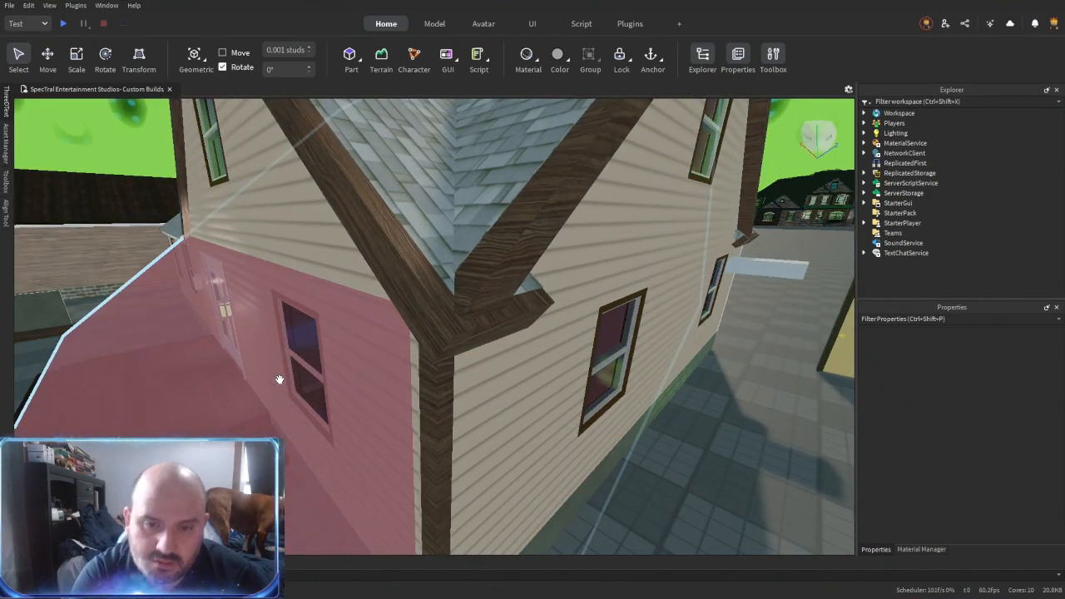
- Resize the short return board at the gable's lower corner
right_drag(654, 461, 653, 461)
key(w)
right_drag(469, 416, 469, 416)
key(s)
key(w)
click(365, 362)
right_drag(380, 364, 379, 363)
key(ctrl+3)
drag(444, 350, 467, 353)
right_drag(583, 456, 563, 449)
key(s)
- Separate the union of the large shingled roof panel behind the entrance gable
click(583, 455)
key(w)
right_drag(562, 343, 562, 343)
key(s)
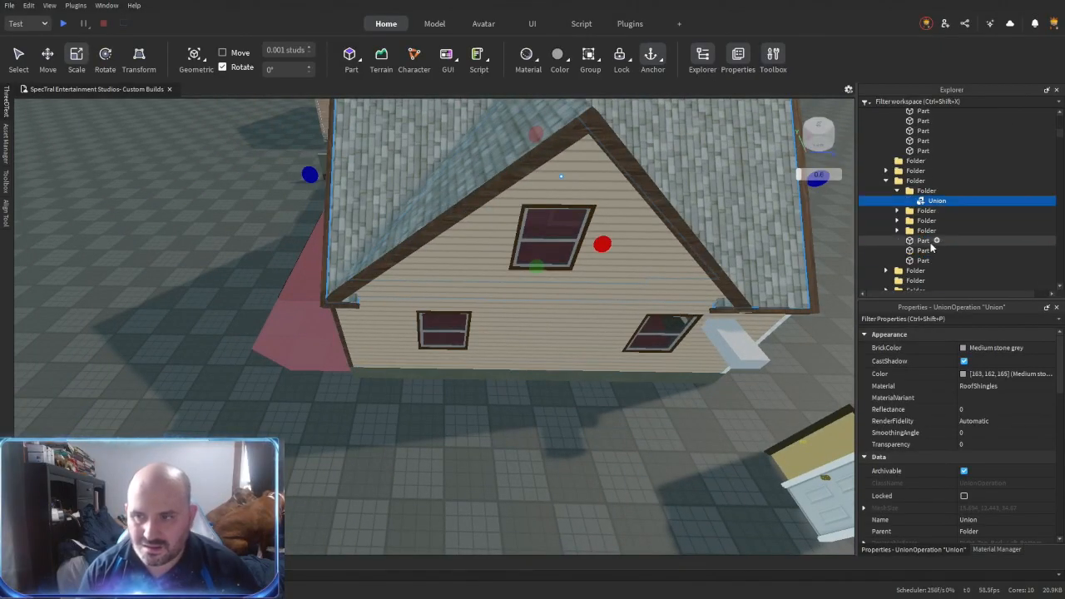
right_drag(494, 450, 494, 450)
key(a)
click(454, 418)
key(a)
right_drag(433, 403, 433, 404)
key(w)
key(s)
click(367, 290)
key(ctrl+shift+u)
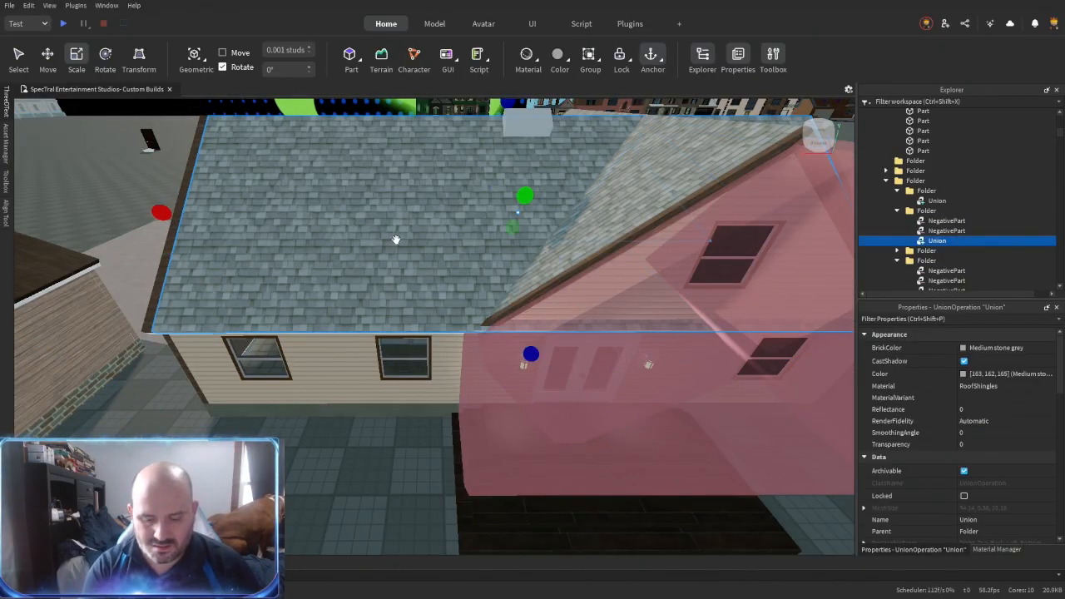
- Separate the nested roof union and align the panel with the adjoining trim using Resize Align in Outer Touch mode
right_drag(360, 399, 361, 399)
key(w)
click(362, 399)
key(s)
right_drag(372, 445, 372, 445)
click(526, 366)
click(611, 319)
right_drag(350, 386, 351, 387)
key(w)
key(s)
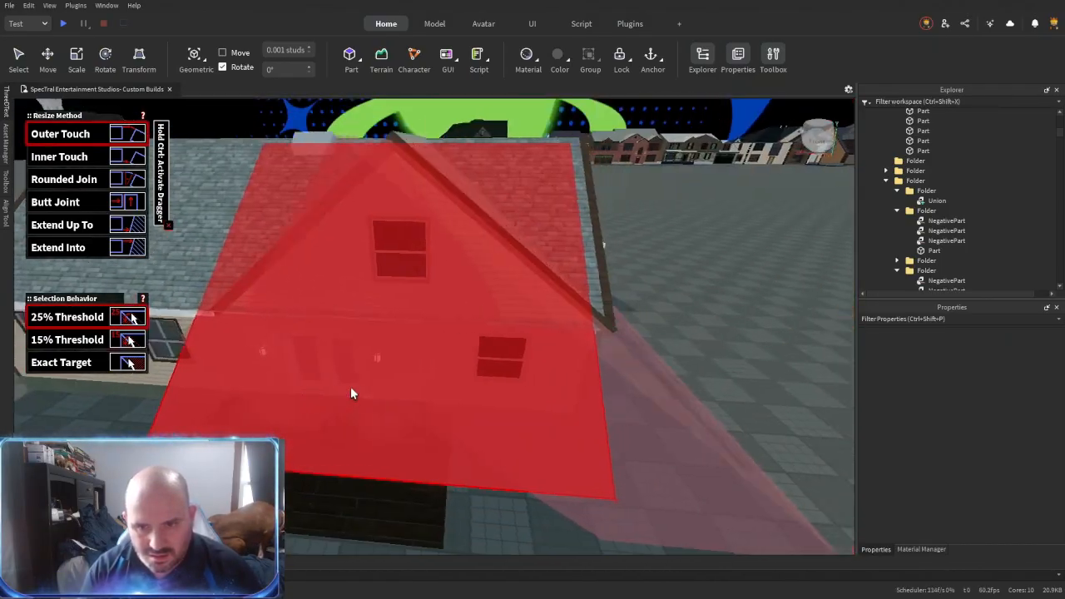
key(ctrl+2)
- Union the large roof panel with the three negated blocks in its folder
key(w)
key(w)
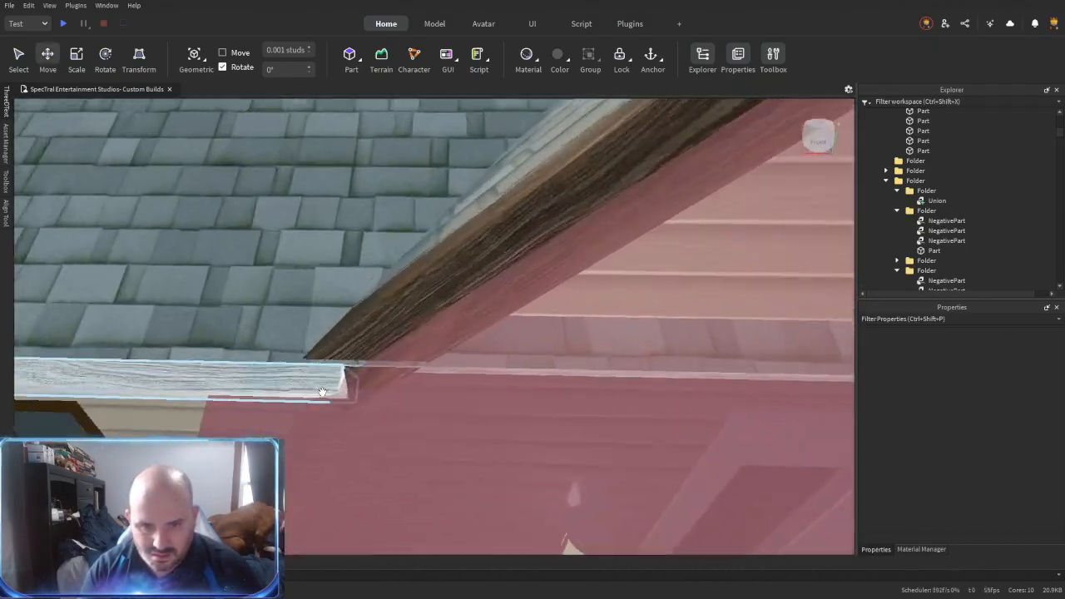
key(s)
right_drag(421, 353, 421, 353)
click(358, 271)
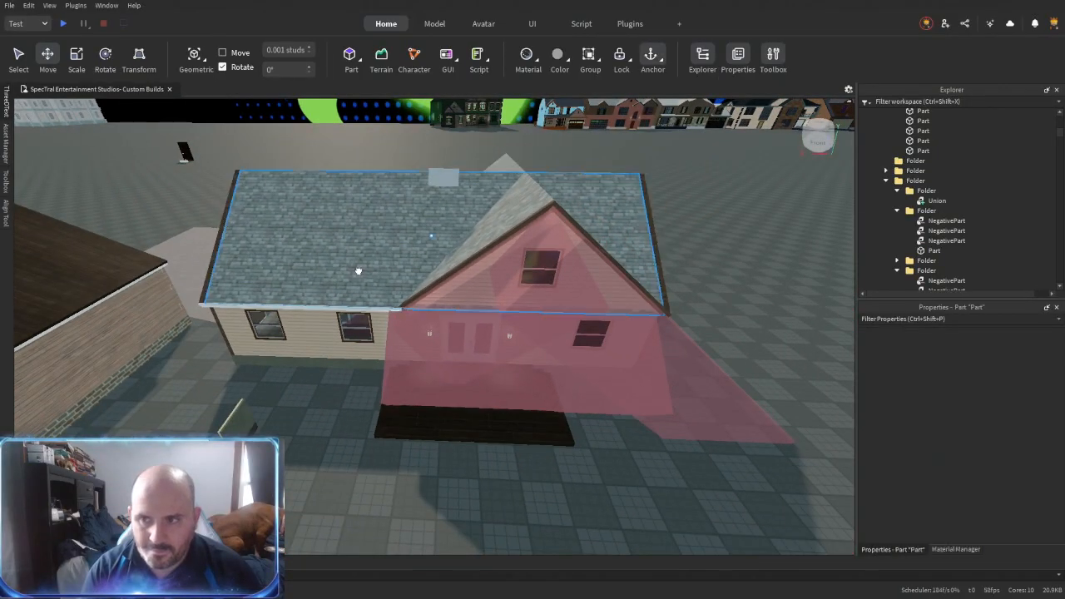
key(w)
right_drag(555, 351, 556, 351)
key(s)
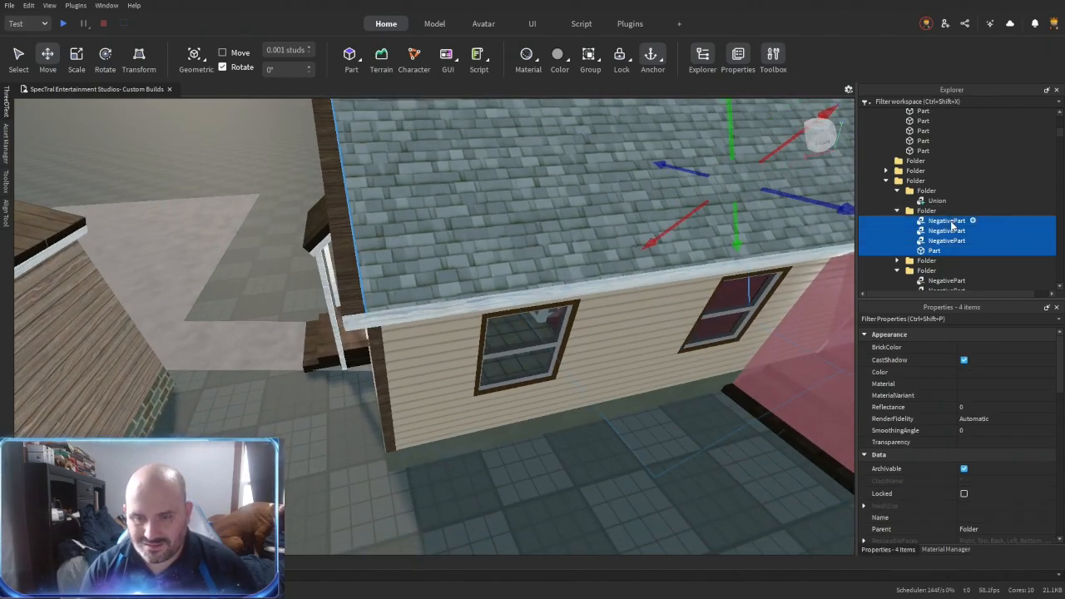
key(ctrl+shift+g)
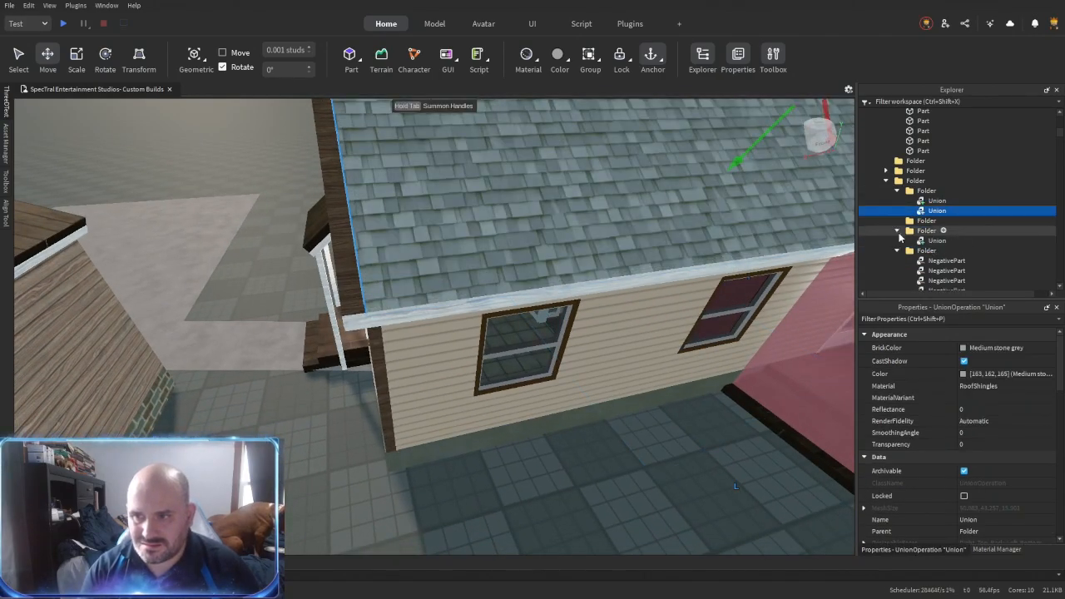
- Separate the union of the large shingled roof panel on the opposite side of the house
click(933, 240)
key(f)
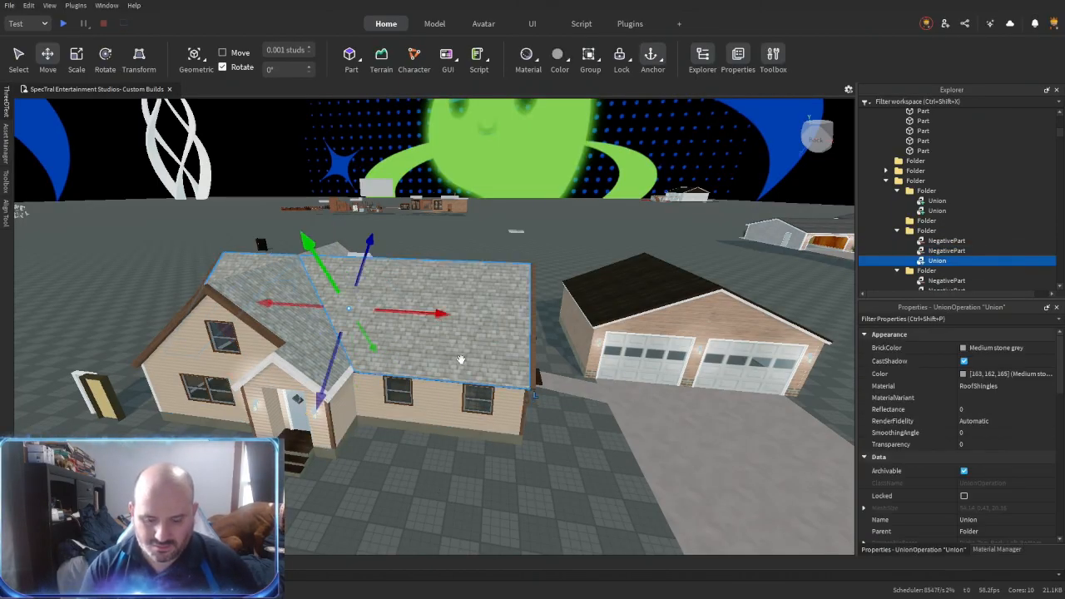
- Separate the nested union within the large shingled roof panel to the side of the entrance gable
key(ctrl+shift+u)
scroll(448, 432, up, 5)
right_drag(452, 315, 359, 429)
key(w)
click(342, 446)
key(s)
scroll(507, 382, up, 4)
right_drag(506, 449, 505, 450)
key(w)
key(s)
key(ctrl+2)
key(w)
- Scale the separated shingled roof panel so its edges fit the adjoining wood trim
click(568, 389)
right_drag(568, 389, 564, 388)
key(ctrl+3)
drag(617, 441, 581, 445)
right_drag(620, 407, 620, 406)
mouse_move(504, 401)
mouse_down()
mouse_move(475, 403)
mouse_move(492, 404)
mouse_up()
right_drag(530, 400, 530, 401)
key(s)
click(530, 401)
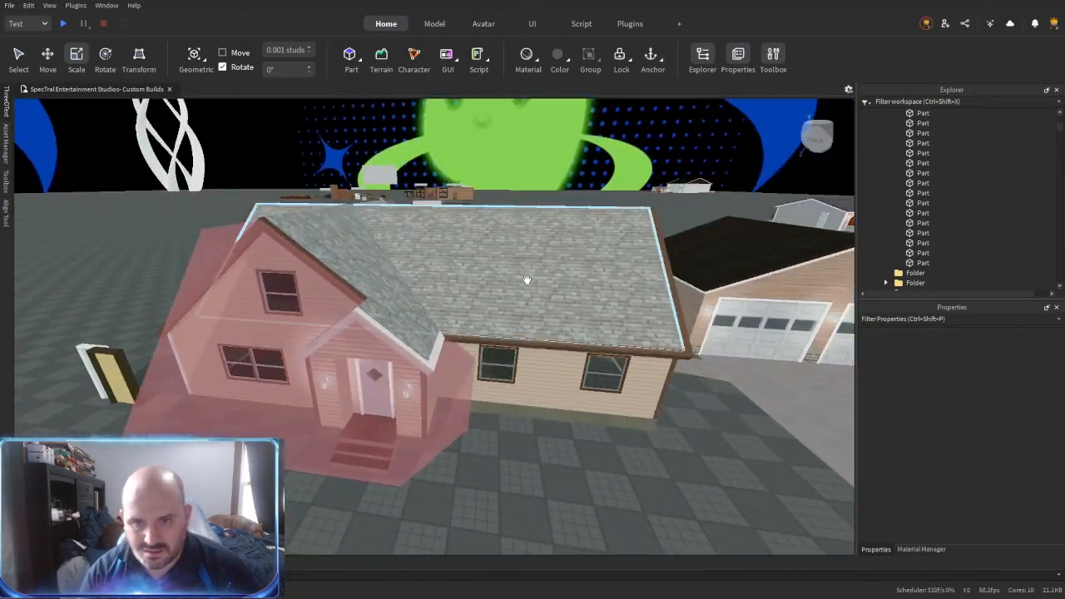
- Union the large roof panel with its negated blocks, and the entrance gable panel with its four negated blocks
key(ctrl+shift+g)
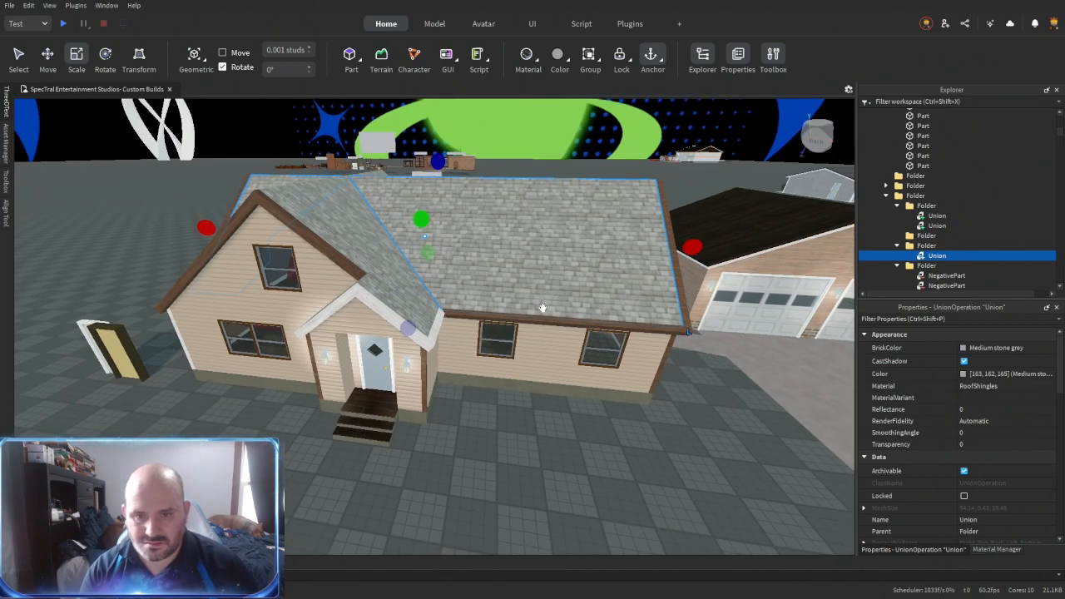
scroll(931, 276, down, 1)
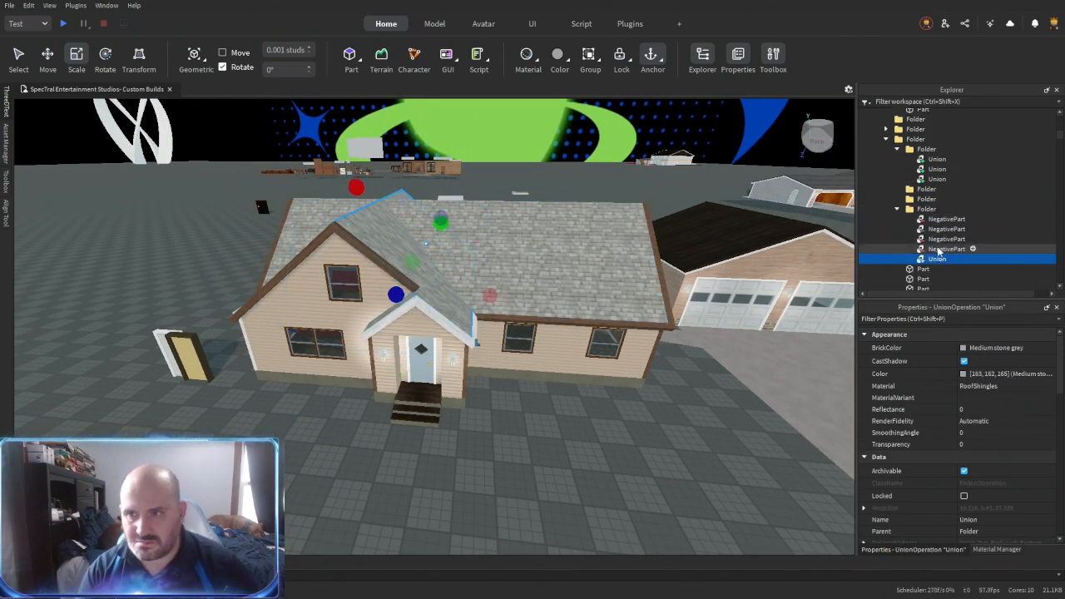
key(ctrl+shift+g)
- Inspect the loose parts left in the roof folder and delete the two surplus ones
right_drag(589, 389, 588, 393)
click(923, 229)
key(f)
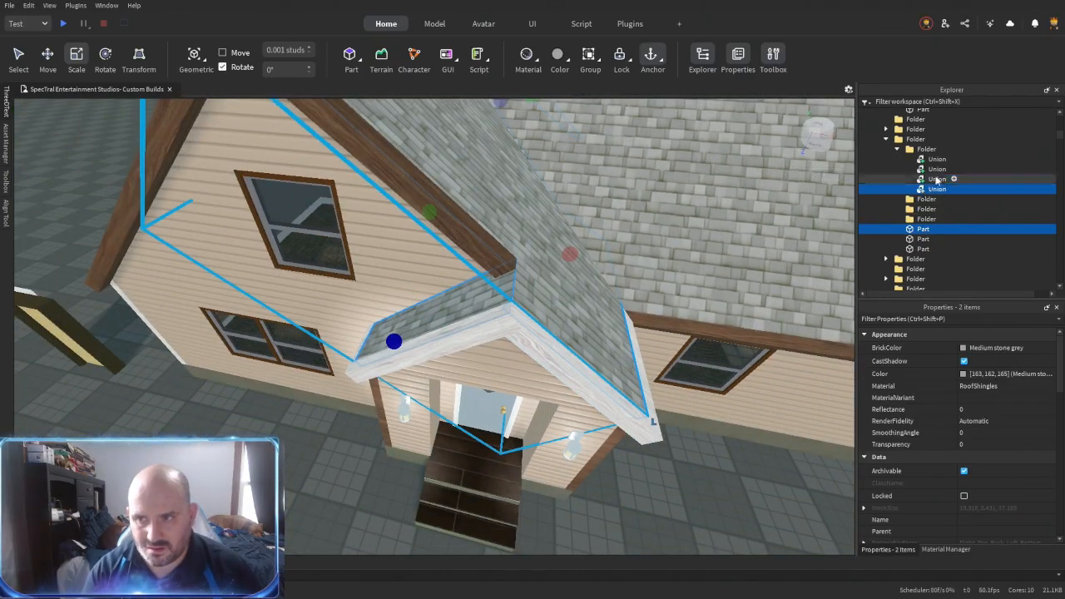
click(938, 179)
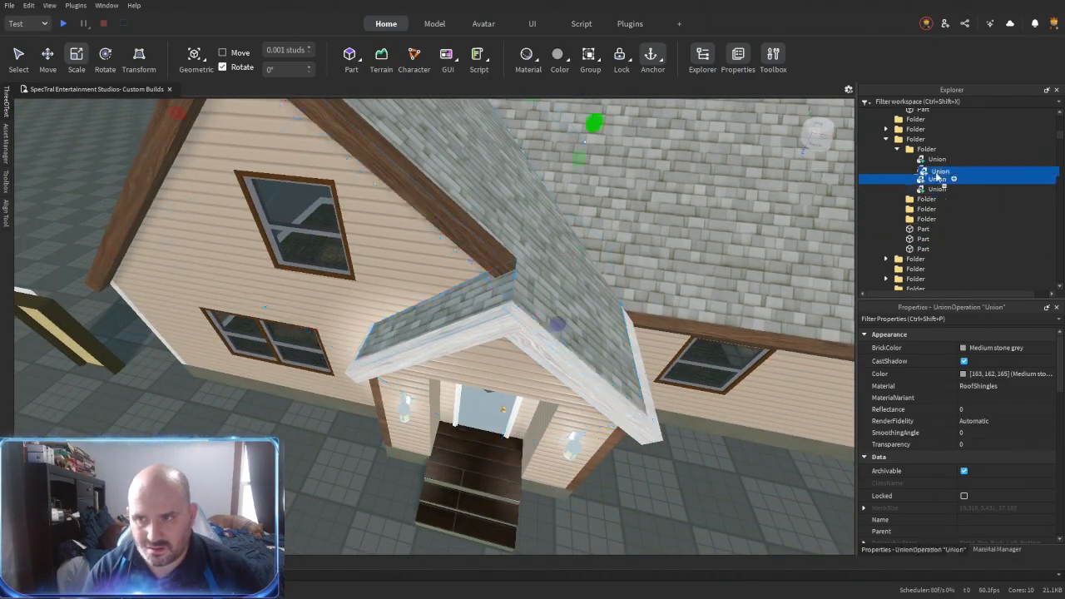
key(f)
right_drag(481, 371, 482, 371)
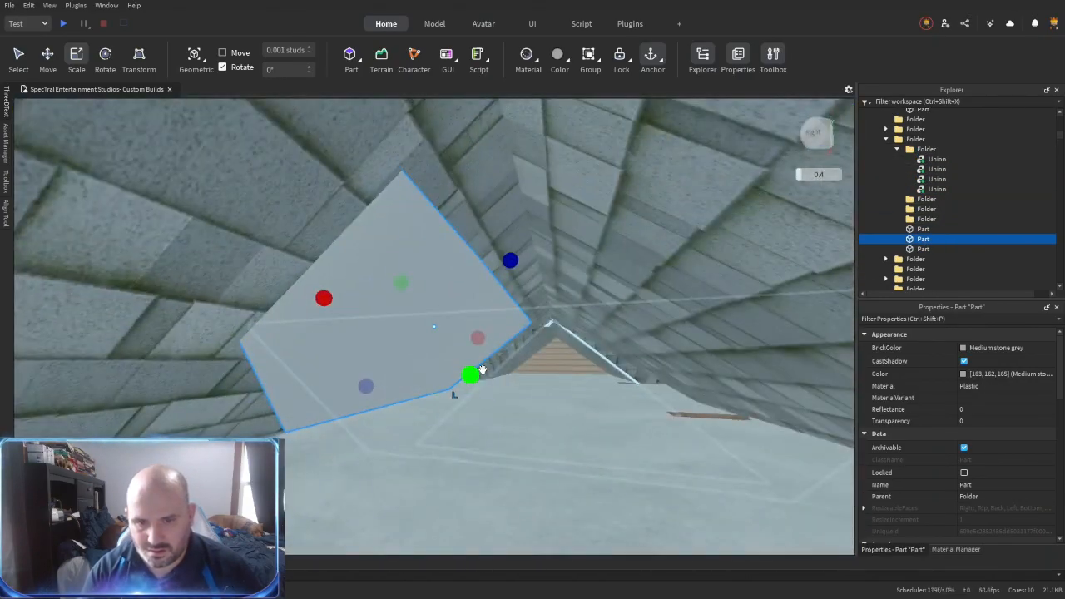
key(Delete)
click(923, 240)
key(f)
right_drag(638, 408, 637, 408)
key(Delete)
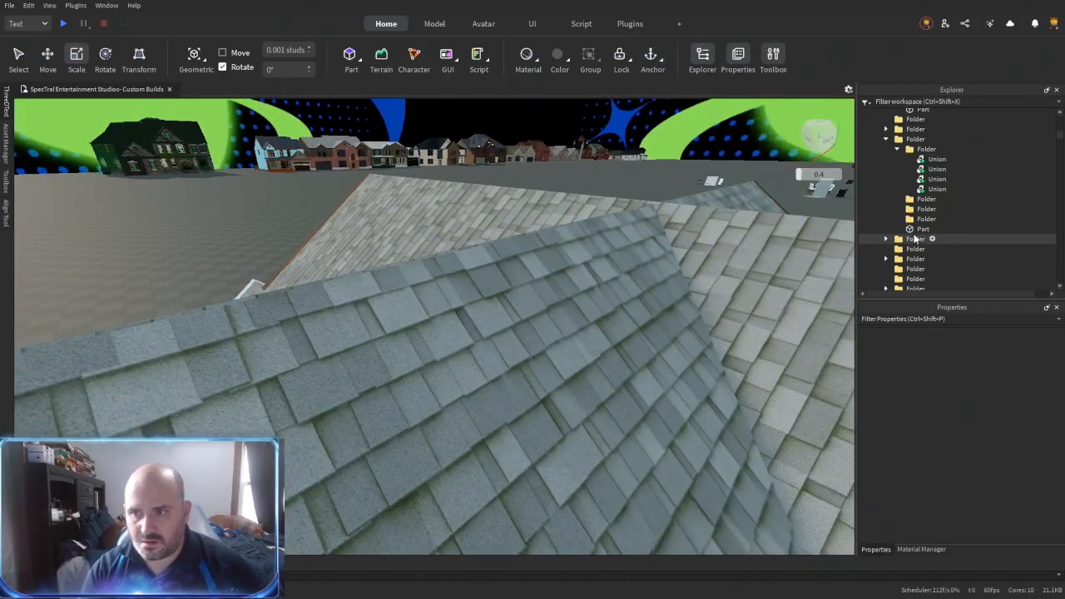
- Undo the last deletion to restore the plain plastic block on the roof ridge
click(917, 232)
key(f)
right_drag(450, 392, 449, 394)
scroll(449, 394, down, 4)
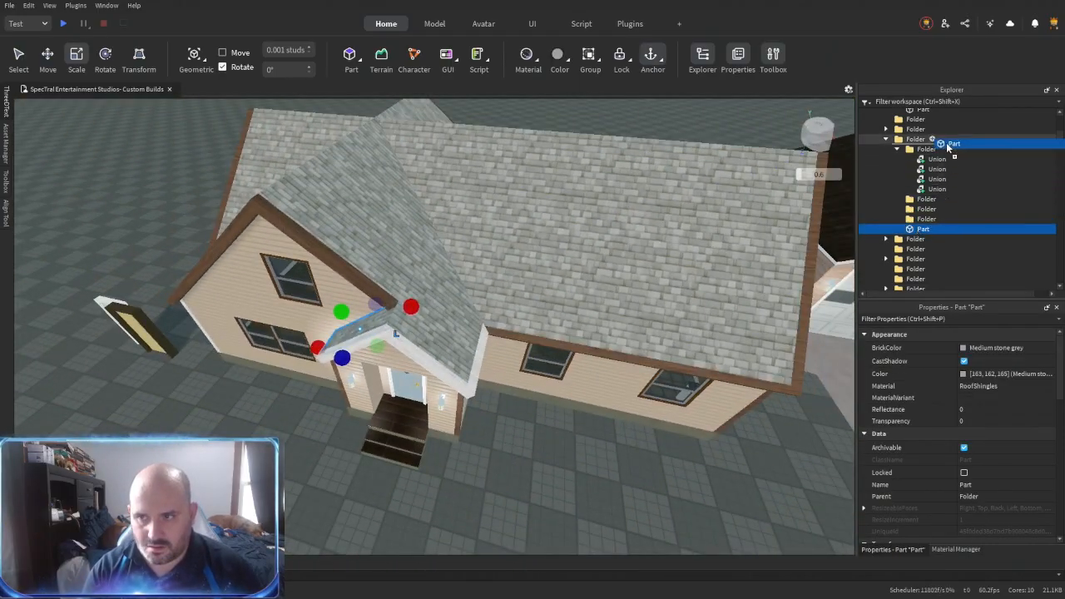
shift+click(936, 200)
key(ctrl+z)
right_drag(670, 316, 669, 316)
key(ctrl+z)
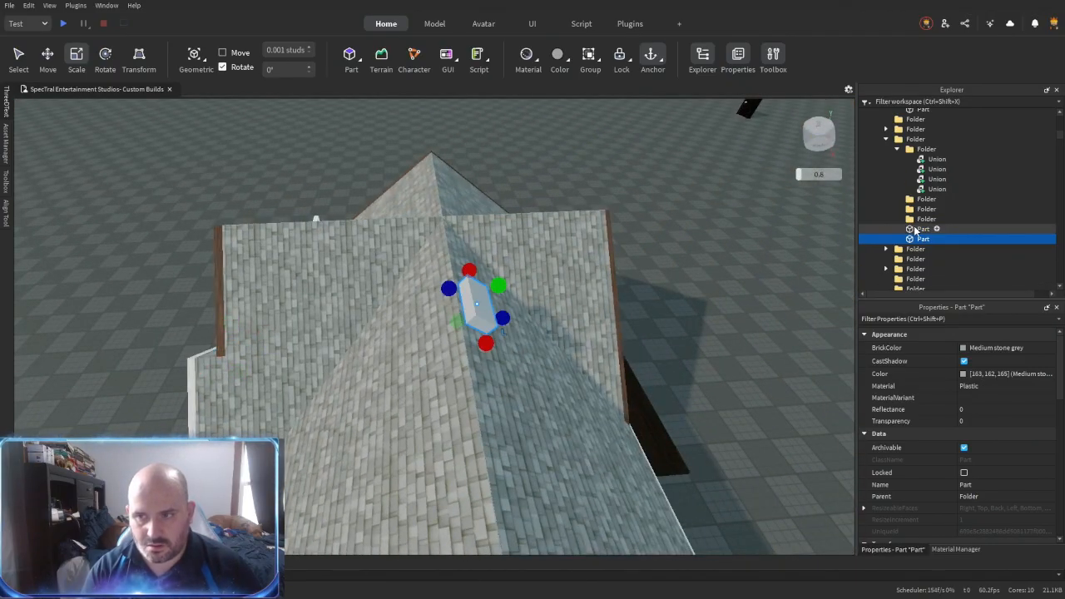
- Move the plastic block over the protruding peak of the gable ridge and negate it
key(f)
key(f)
scroll(594, 369, down, 5)
drag(571, 301, 398, 519)
key(a)
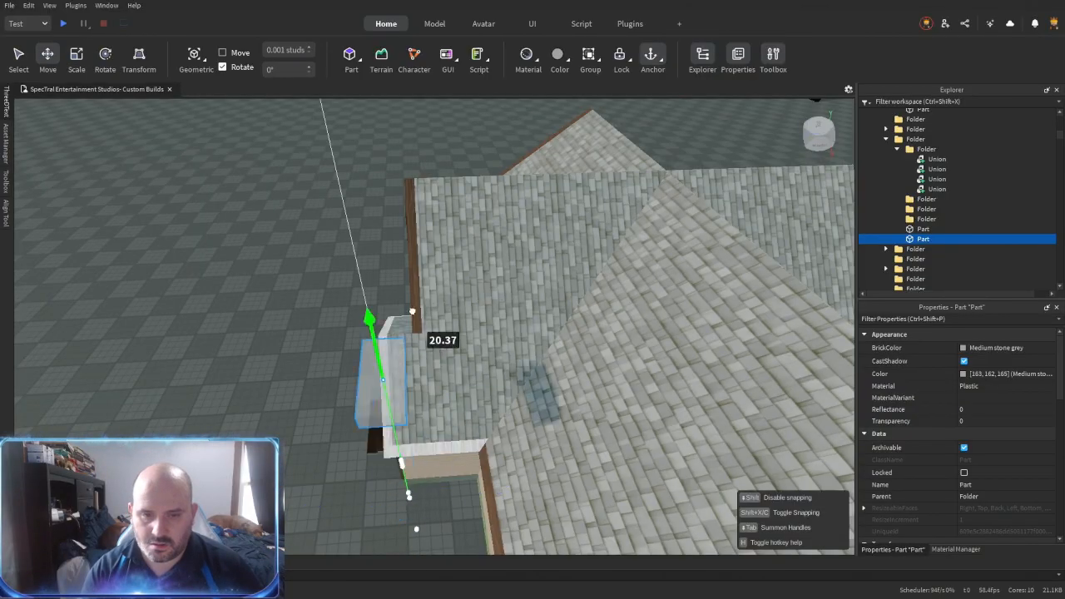
key(d)
drag(450, 274, 626, 284)
right_drag(392, 458, 394, 339)
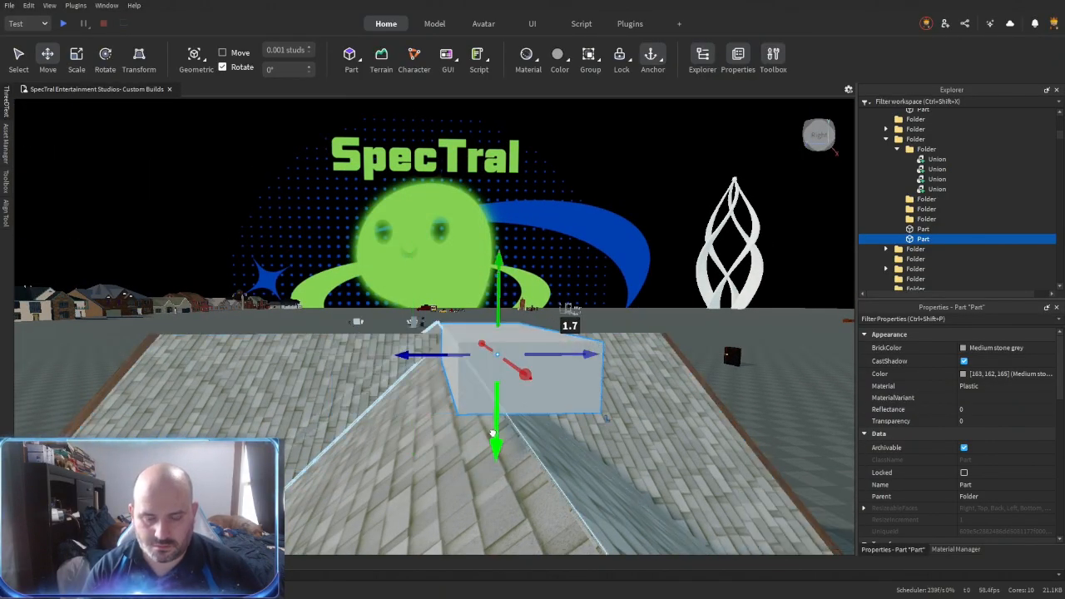
drag(500, 457, 504, 469)
key(s)
right_drag(510, 486, 544, 471)
key(d)
key(s)
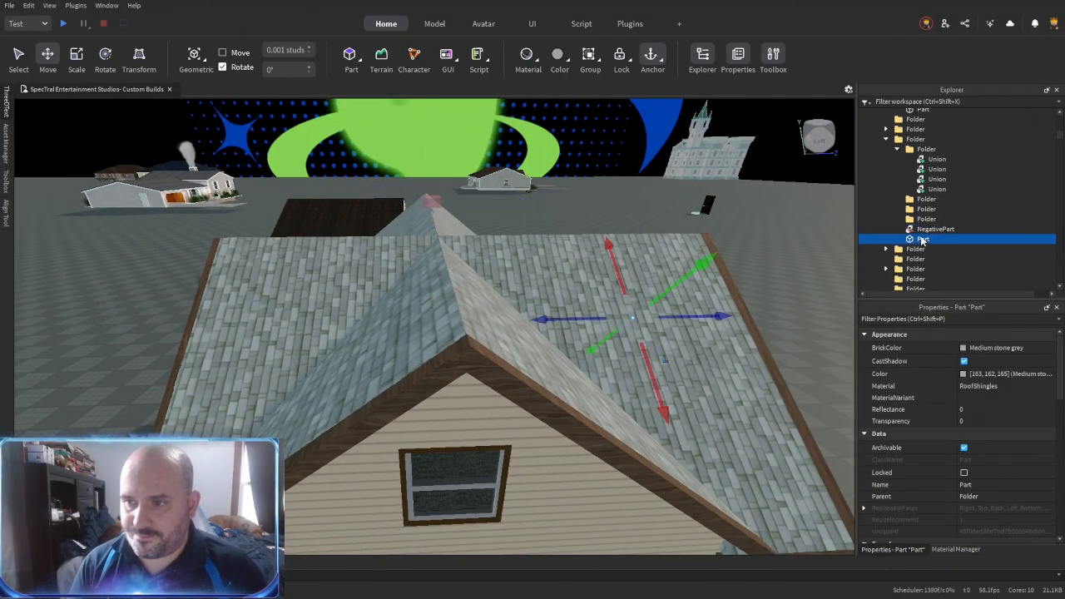
- Move the loose shingled part and negated block into the roof unions' folder and union everything in it
drag(923, 238, 930, 150)
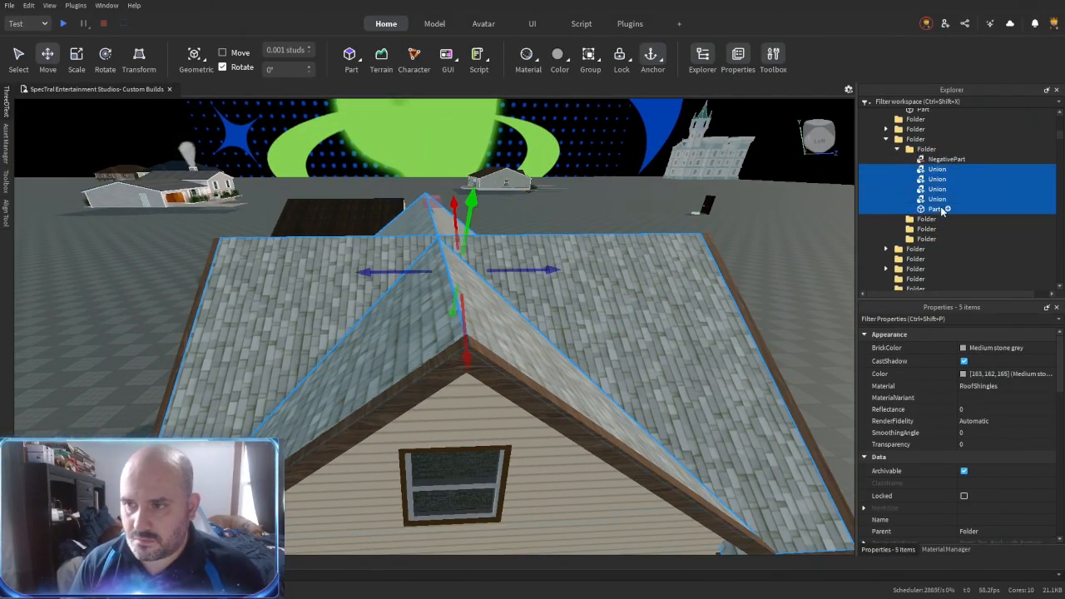
key(ctrl+shift+g)
key(ctrl+shift+g)
- Move the combined roof union out to the parent folder and rename it Roof
key(s)
right_drag(573, 282, 573, 282)
key(d)
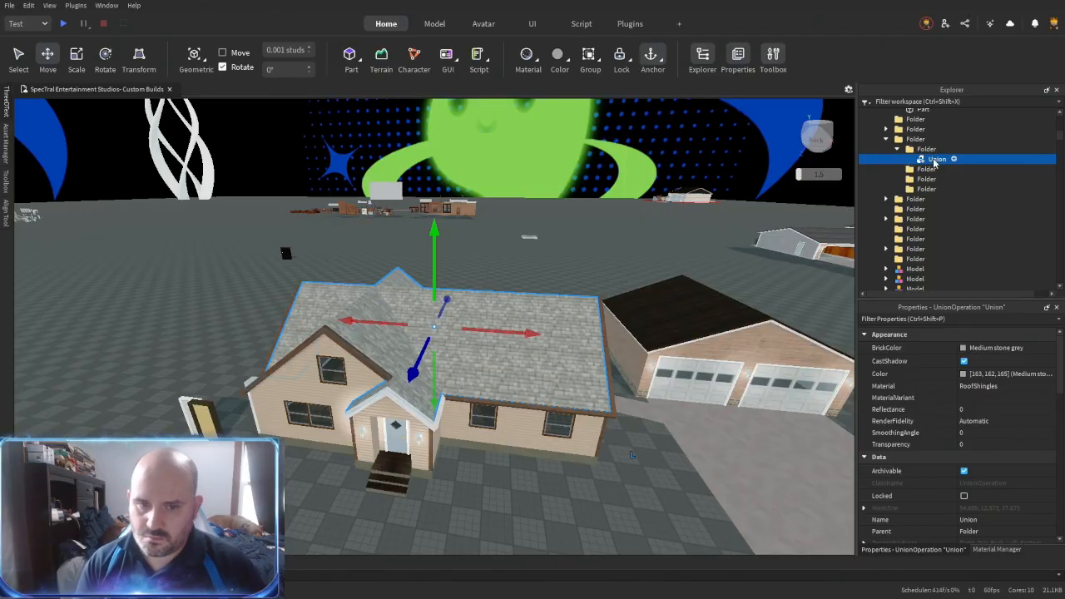
drag(941, 148, 938, 144)
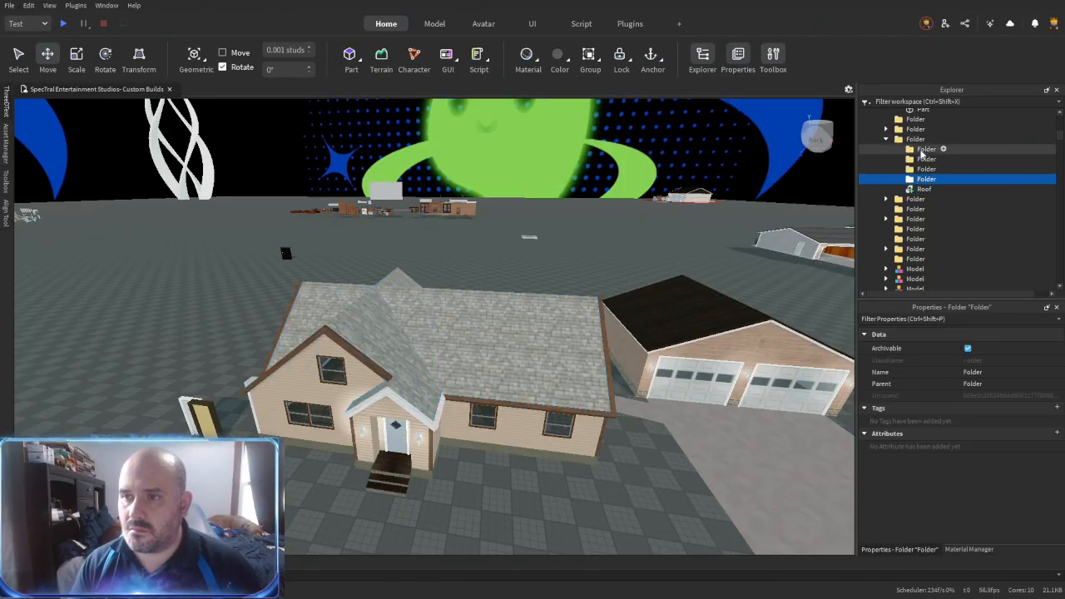
- Select all the house's wood trim pieces and set their BrickColor to Pine Cone and MaterialVariant to AstorianAnigreWood
click(571, 413)
key(f)
right_drag(525, 436, 524, 442)
key(a)
key(w)
key(s)
key(a)
key(d)
key(w)
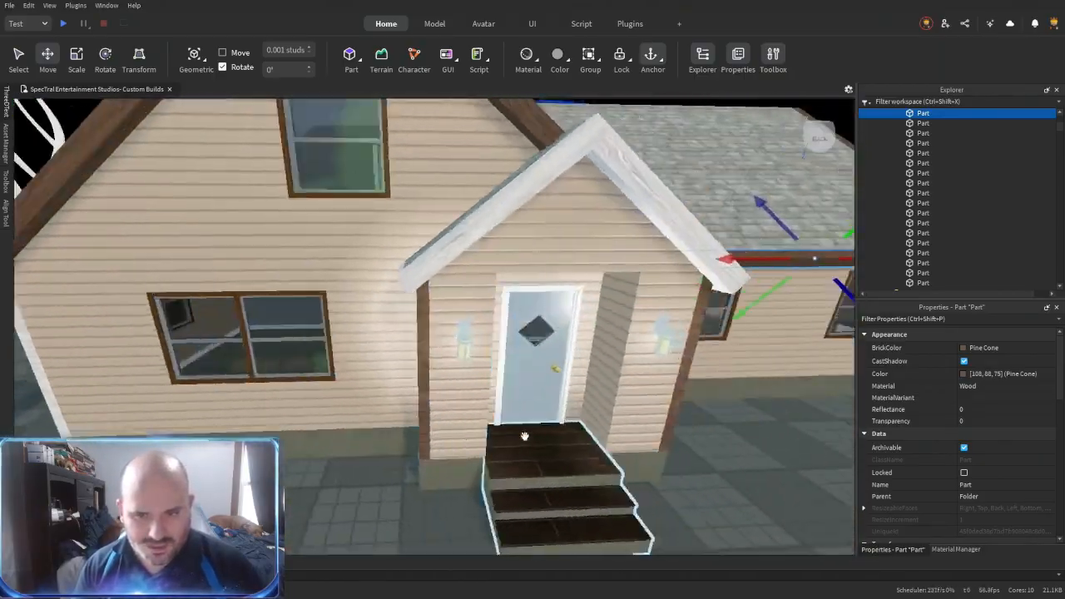
ctrl+click(731, 393)
scroll(932, 166, up, 3)
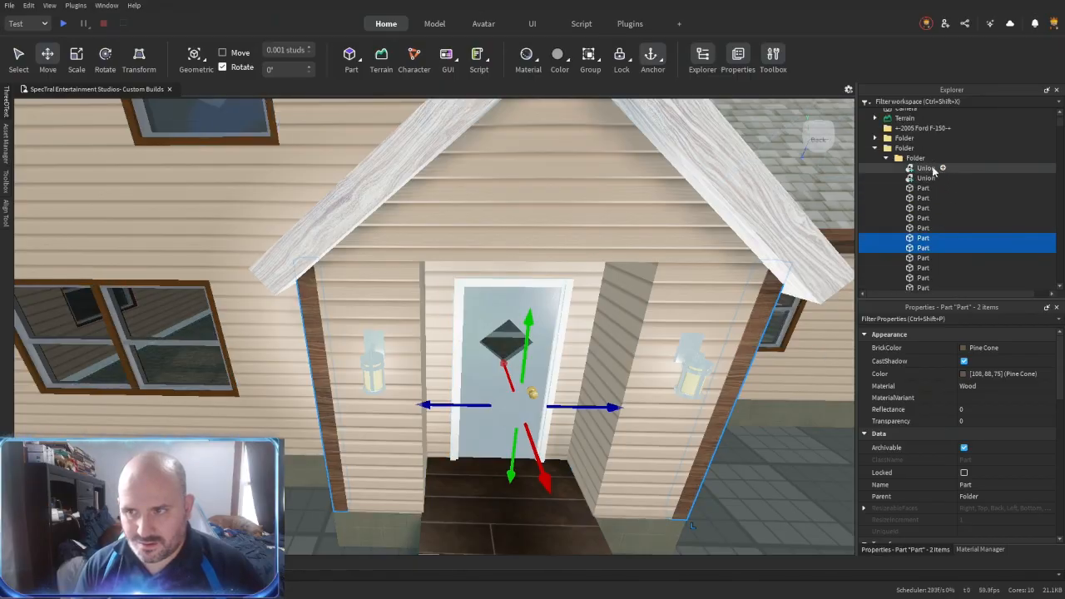
click(931, 165)
key(ctrl+a)
click(984, 347)
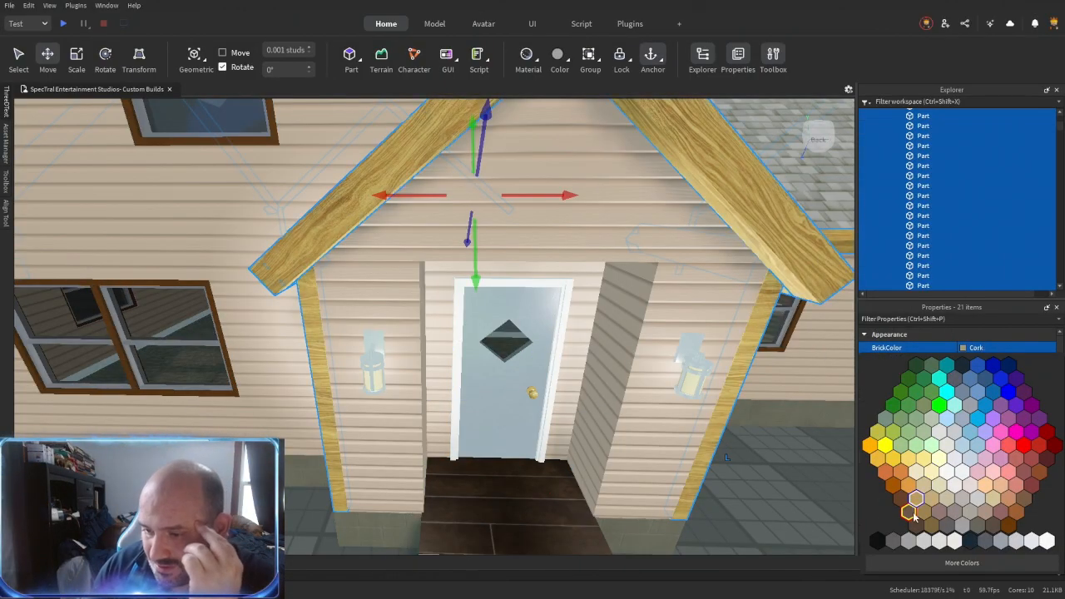
click(975, 404)
key(Return)
- Apply BrickColor Pine Cone and MaterialVariant AstorianAnigreWood to the remaining white corner trim and other unmatched trim pieces
key(s)
click(599, 477)
right_drag(599, 478, 599, 477)
key(w)
key(a)
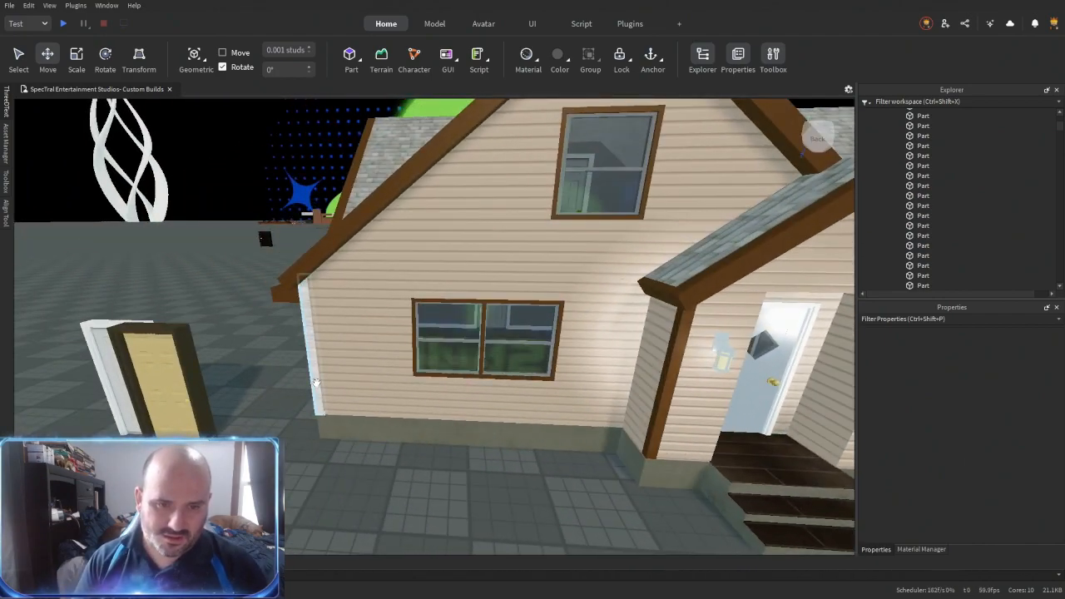
click(316, 383)
ctrl+click(671, 375)
scroll(928, 164, up, 9)
ctrl+click(922, 177)
scroll(921, 195, down, 3)
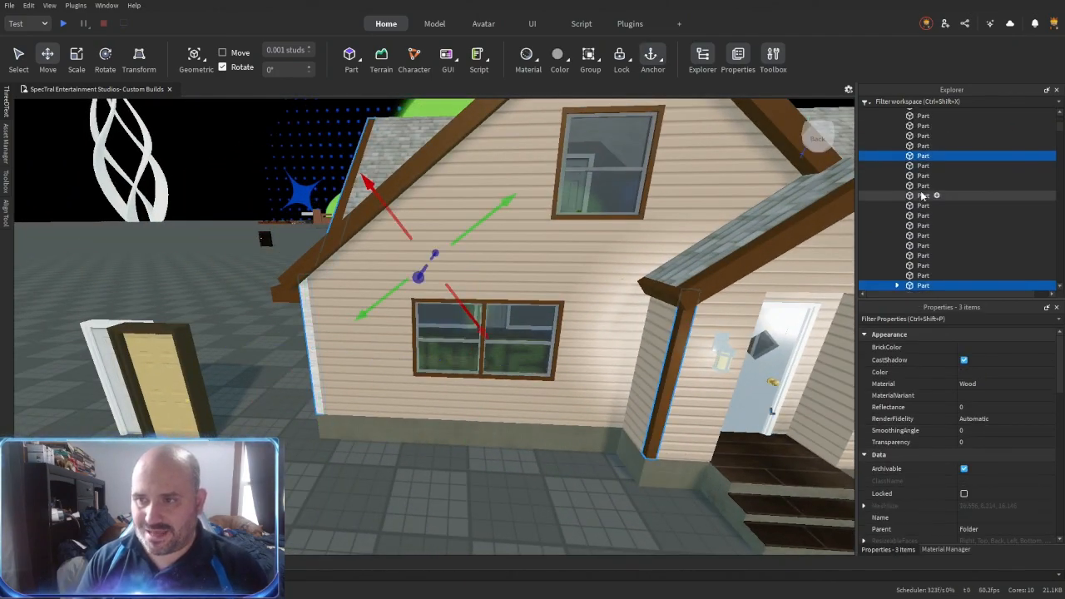
click(983, 350)
click(901, 500)
click(975, 398)
key(ctrl+v)
key(Return)
- Place a copy of a wood trim piece horizontally across the porch above the front door
right_drag(452, 514, 490, 490)
click(475, 503)
key(w)
key(d)
key(a)
click(402, 461)
drag(432, 469, 475, 466)
drag(568, 461, 587, 468)
right_drag(587, 468, 578, 489)
key(s)
- Scale the horizontal porch beam to fit between the two corner posts
key(ctrl+3)
drag(425, 509, 438, 251)
right_drag(437, 251, 471, 378)
key(w)
drag(493, 356, 418, 356)
key(w)
right_drag(267, 364, 354, 370)
drag(304, 306, 343, 308)
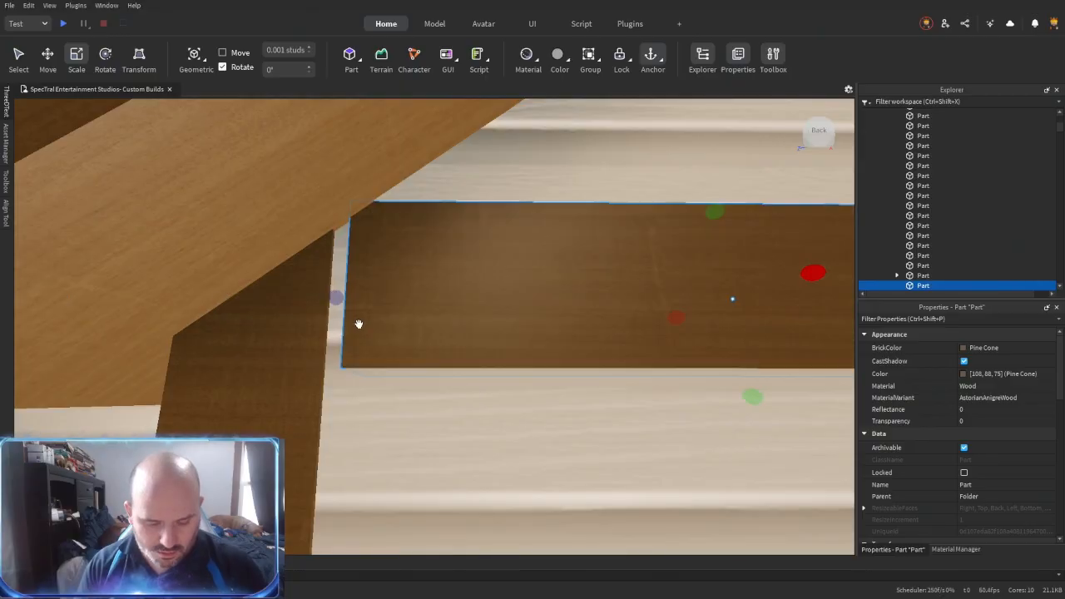
- Extend the ends of the horizontal porch beam to meet the corner posts
key(r)
click(359, 329)
right_drag(358, 337, 438, 362)
key(a)
click(283, 365)
key(w)
click(398, 407)
- Duplicate the horizontal beam and rotate the copy upright at the centre of the porch gable
key(ctrl+2)
key(ctrl+d)
key(ctrl+r)
key(ctrl+r)
right_drag(517, 322, 515, 319)
key(w)
- Fit the vertical post's lower end to the top of the horizontal beam using Resize Align in Outer Touch mode
key(alt+r)
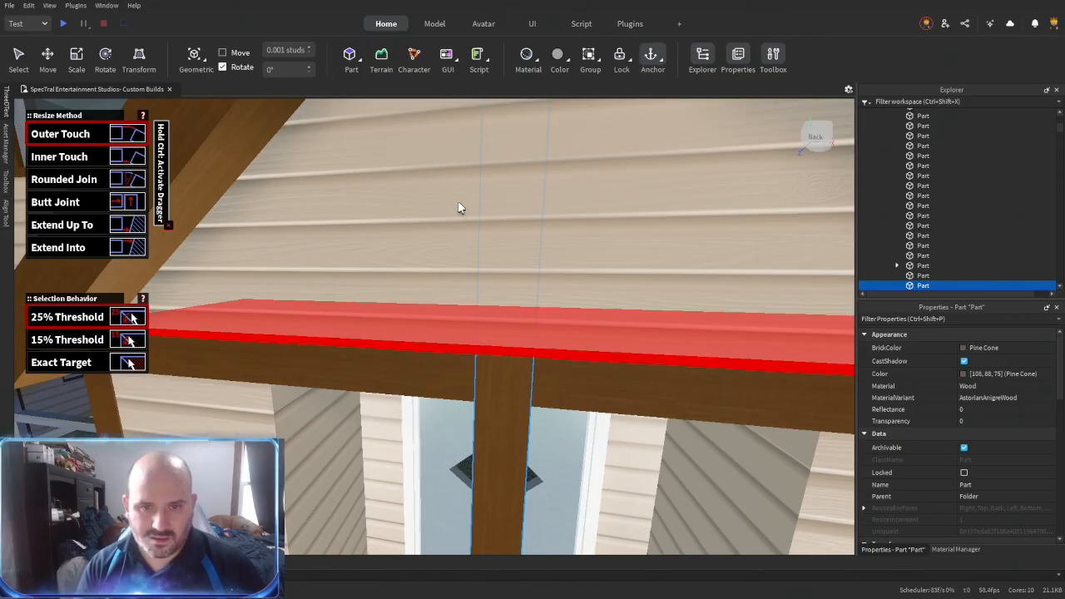
click(457, 211)
right_drag(334, 528, 335, 527)
click(334, 527)
key(s)
right_drag(496, 506, 462, 476)
key(ctrl+2)
key(alt+r)
click(445, 467)
scroll(461, 366, up, 2)
click(483, 286)
scroll(491, 337, down, 1)
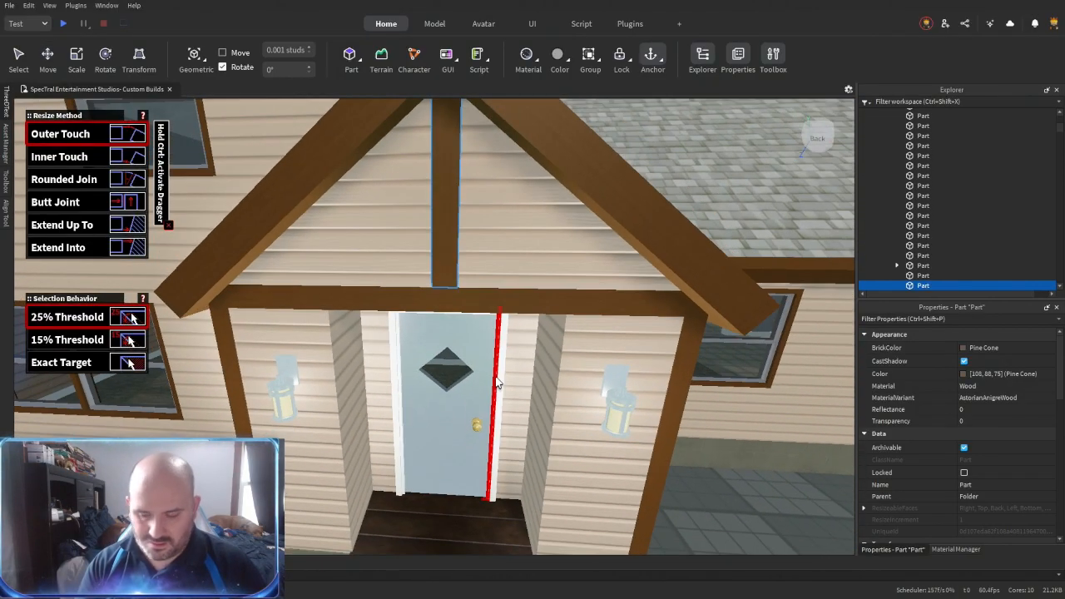
- Adjust the centre post's depth and align the porch gable's slanted trim boards using Resize Align in Outer Touch mode
key(ctrl+2)
scroll(497, 382, down, 3)
right_drag(498, 429, 498, 429)
scroll(498, 429, up, 3)
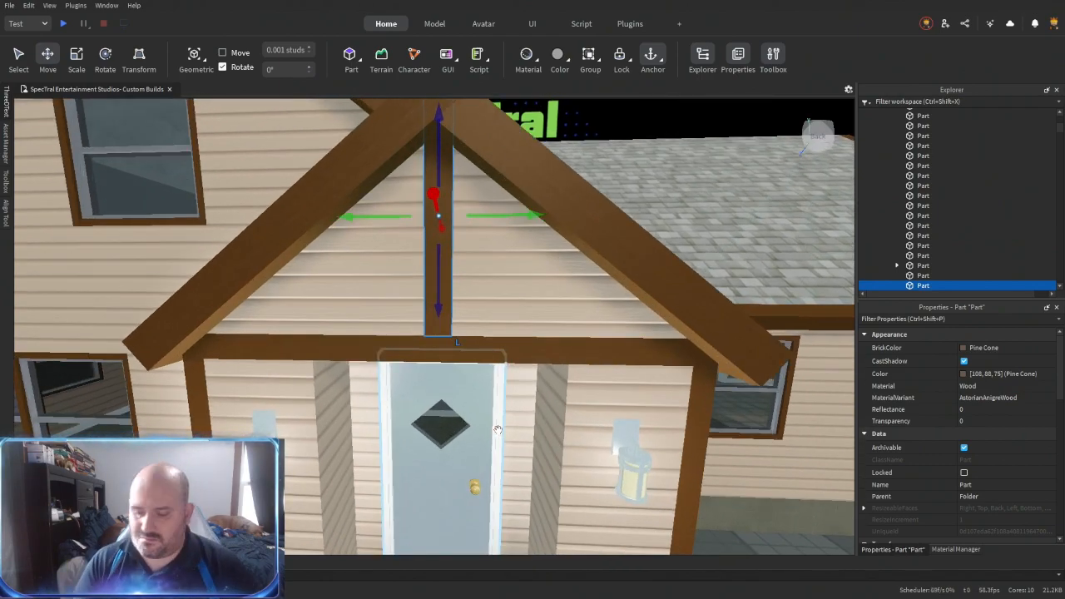
right_drag(666, 262, 665, 261)
drag(431, 189, 430, 200)
key(alt+r)
click(492, 254)
click(309, 270)
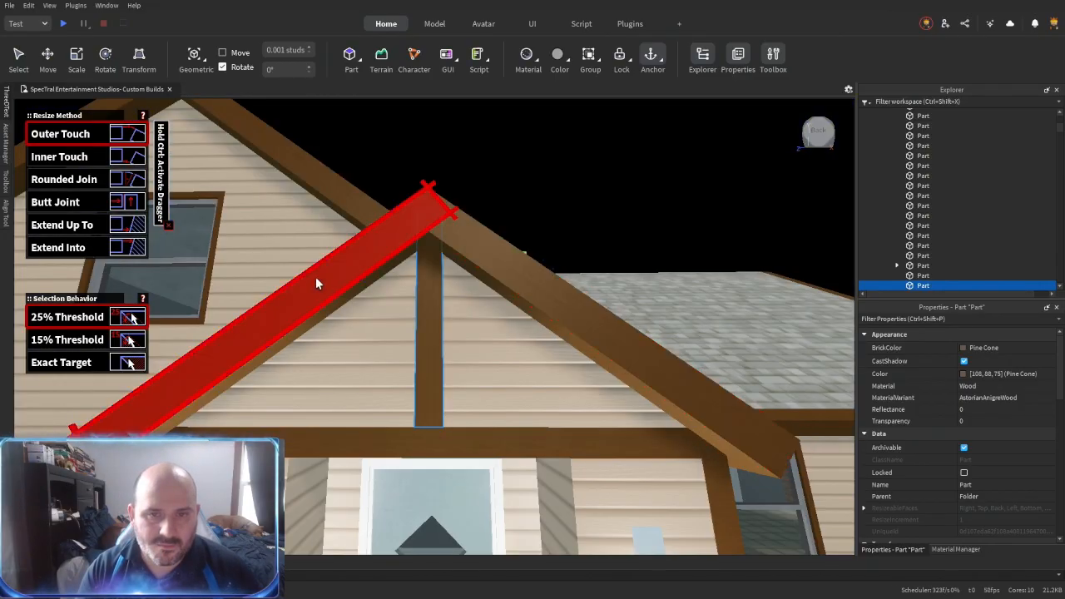
- Union the porch gable's slanted boards, centre post and horizontal beam into one trim piece
key(ctrl+2)
scroll(443, 302, down, 3)
right_drag(444, 303, 444, 303)
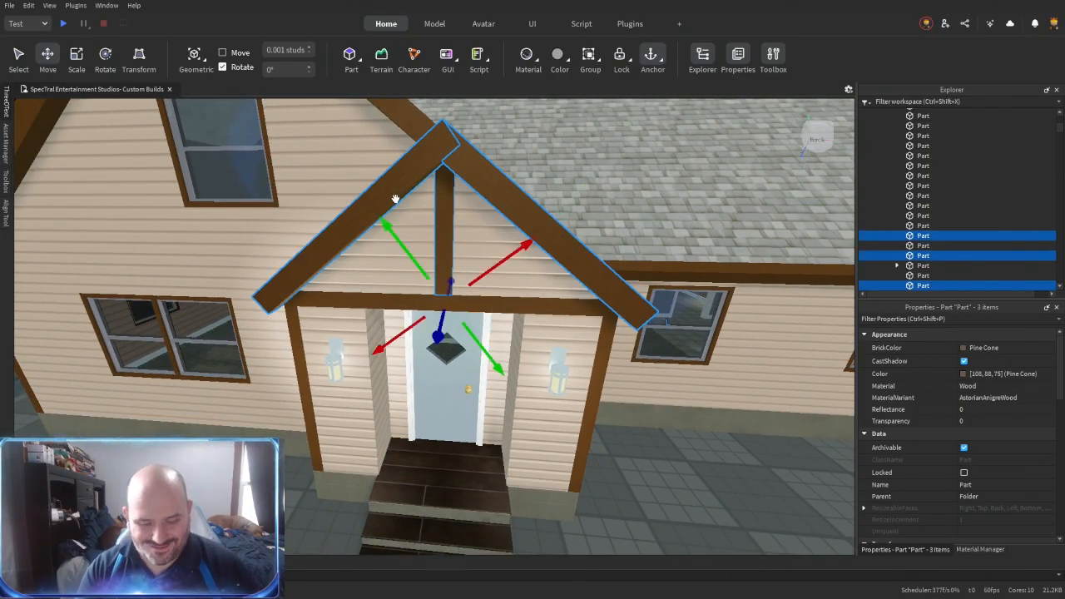
key(ctrl+u)
scroll(538, 455, up, 2)
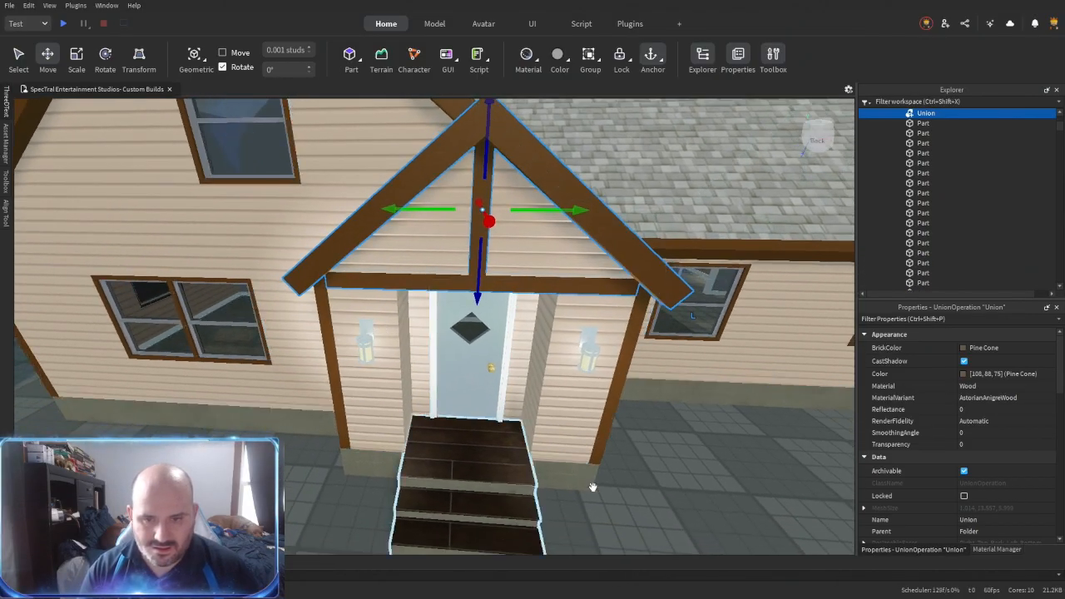
- Group the house's wall parts and trim unions into one model and reset the model's pivot
scroll(926, 164, up, 2)
key(s)
right_drag(814, 253, 815, 252)
key(a)
key(d)
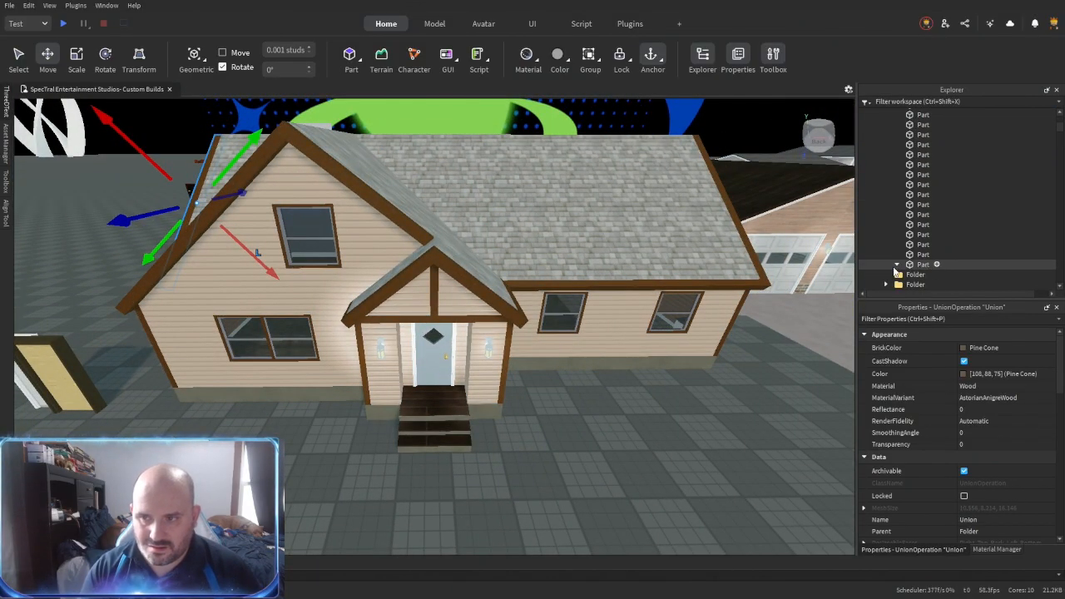
click(918, 267)
scroll(919, 260, up, 8)
click(927, 151)
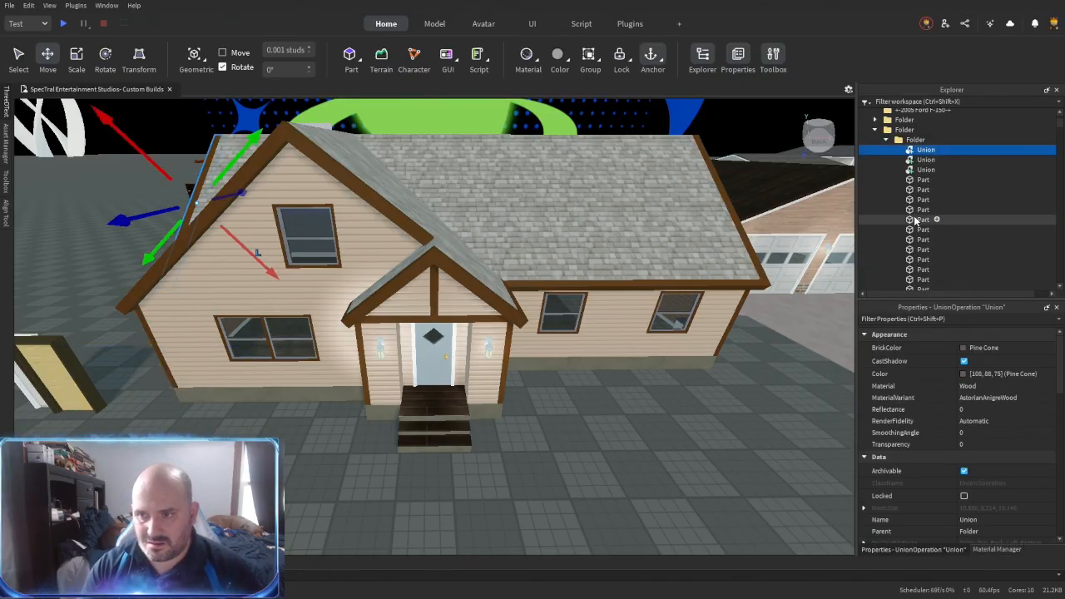
shift+click(923, 237)
key(ctrl+g)
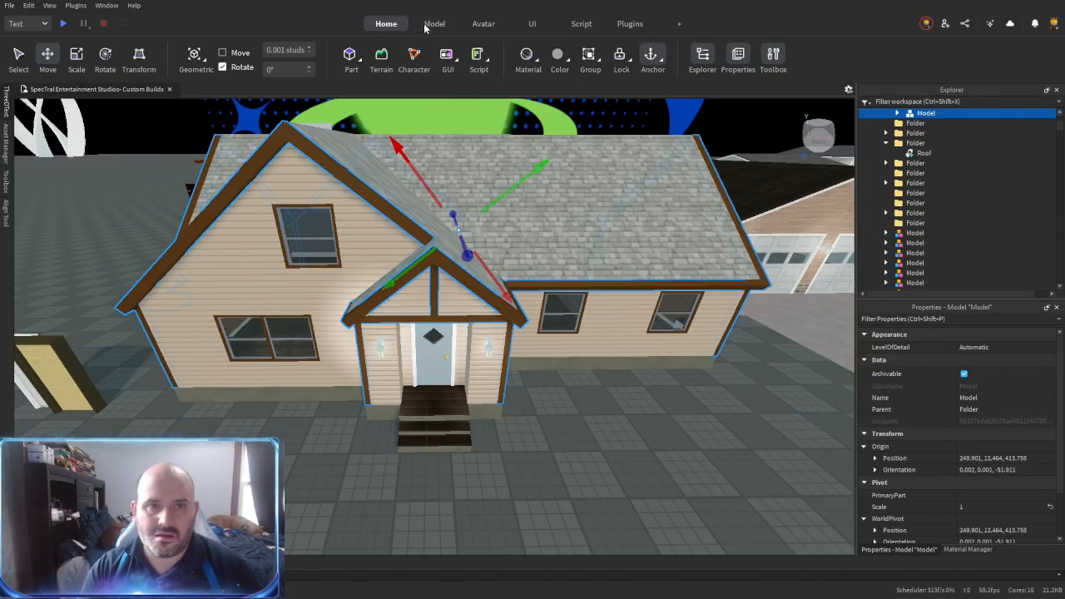
click(345, 58)
right_drag(508, 233, 508, 233)
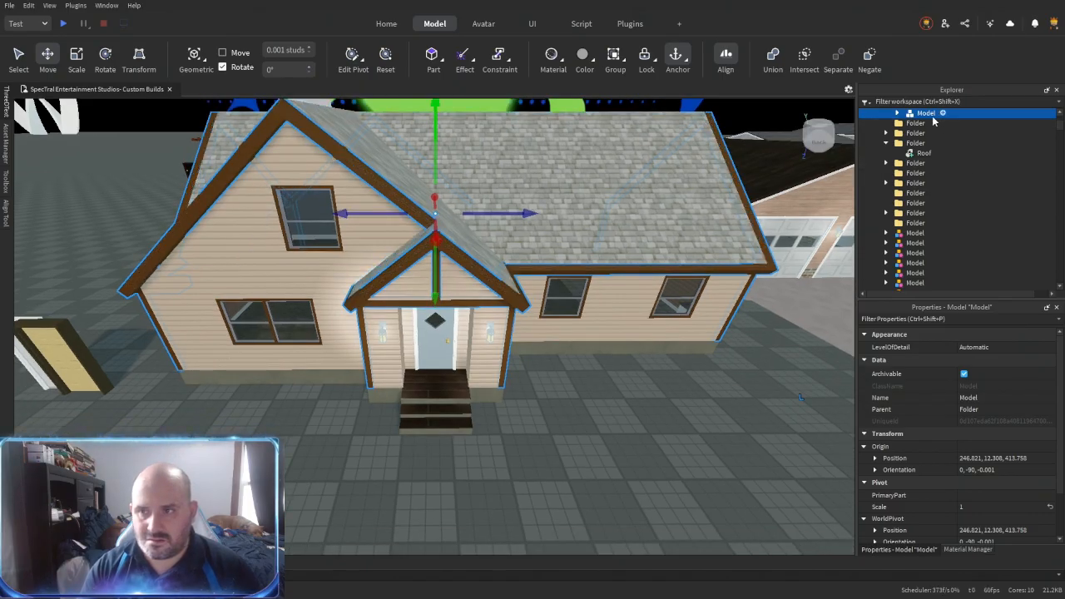
- Set the material variant of the front doorknob's unions to aluminium
click(633, 510)
right_drag(633, 510, 572, 486)
scroll(572, 486, up, 2)
click(463, 378)
key(f)
right_drag(463, 377, 469, 210)
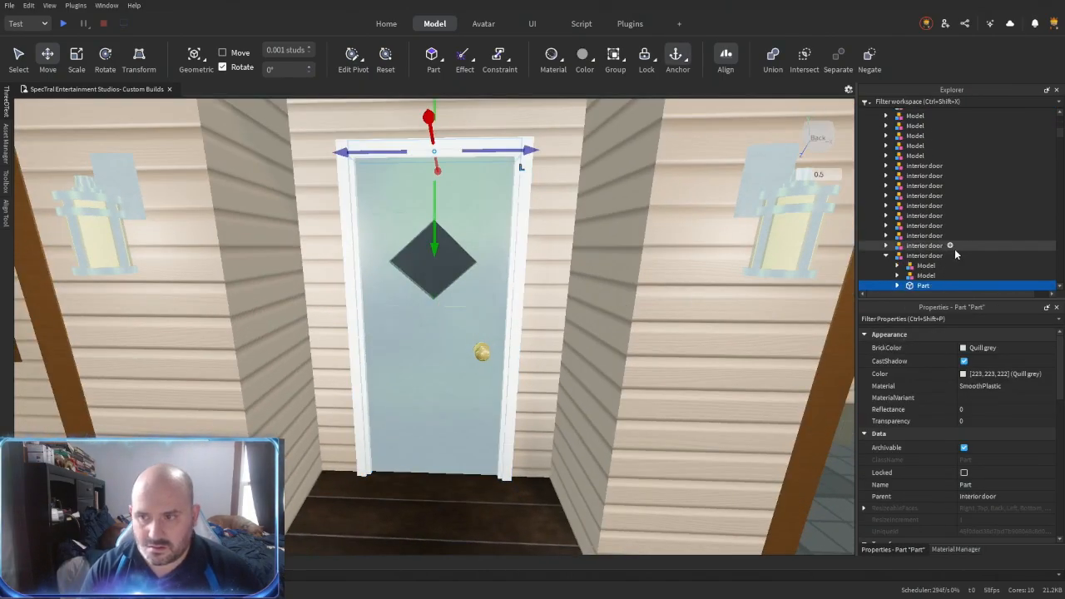
click(924, 218)
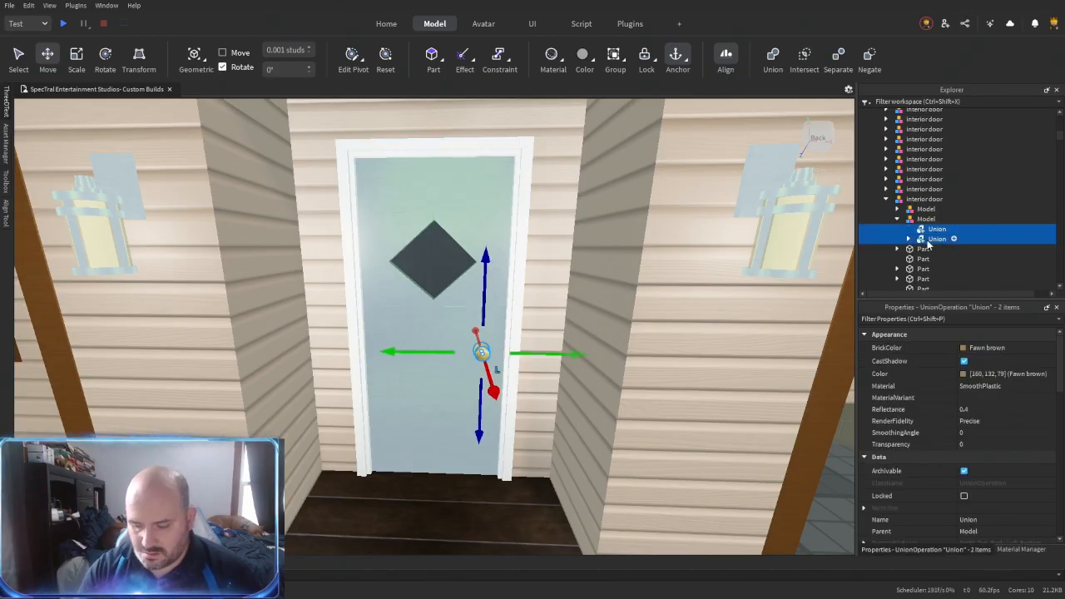
key(Right)
click(981, 400)
text(aluminium)
key(Return)
- Set the BrickColor of the front doorknob's unions to Bronze
click(986, 347)
click(931, 525)
right_drag(571, 423, 573, 450)
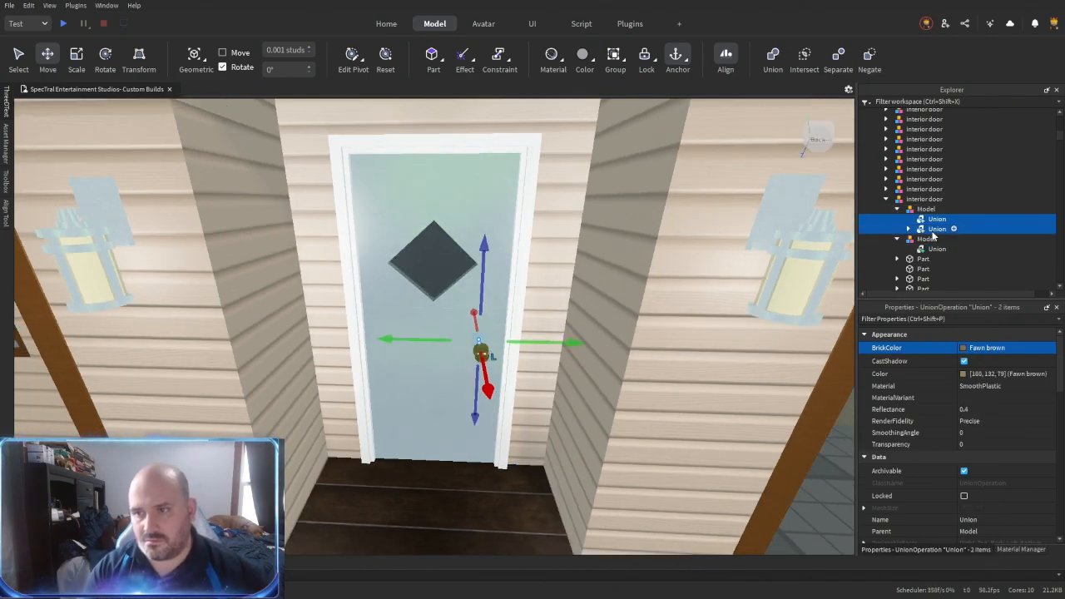
click(978, 348)
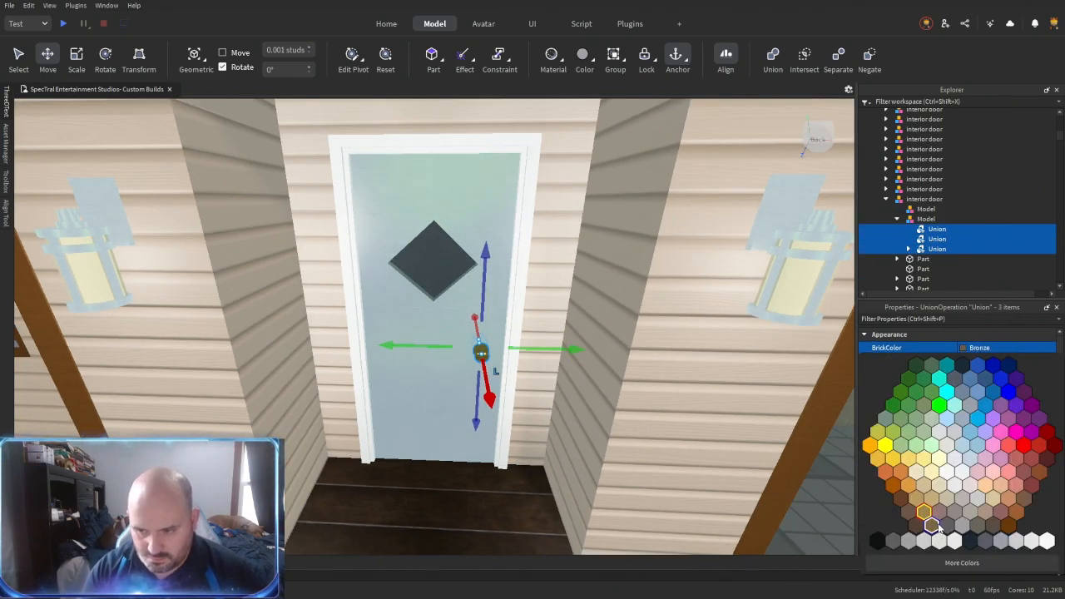
click(934, 525)
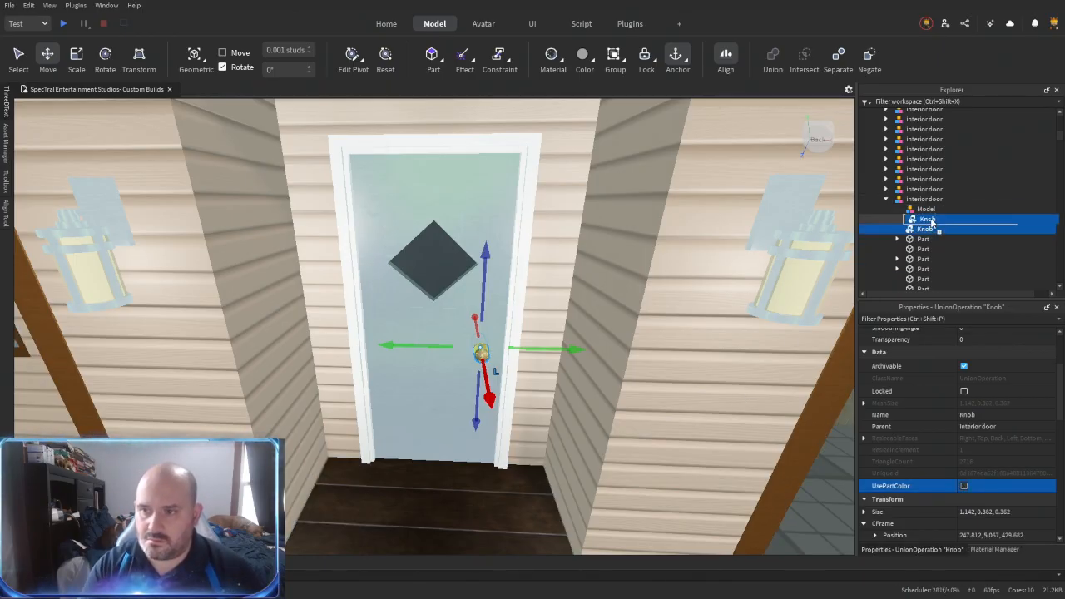
- Show the SpecTral Entertainment Studios group models in the Toolbox
key(f)
right_drag(592, 403, 494, 395)
key(w)
key(s)
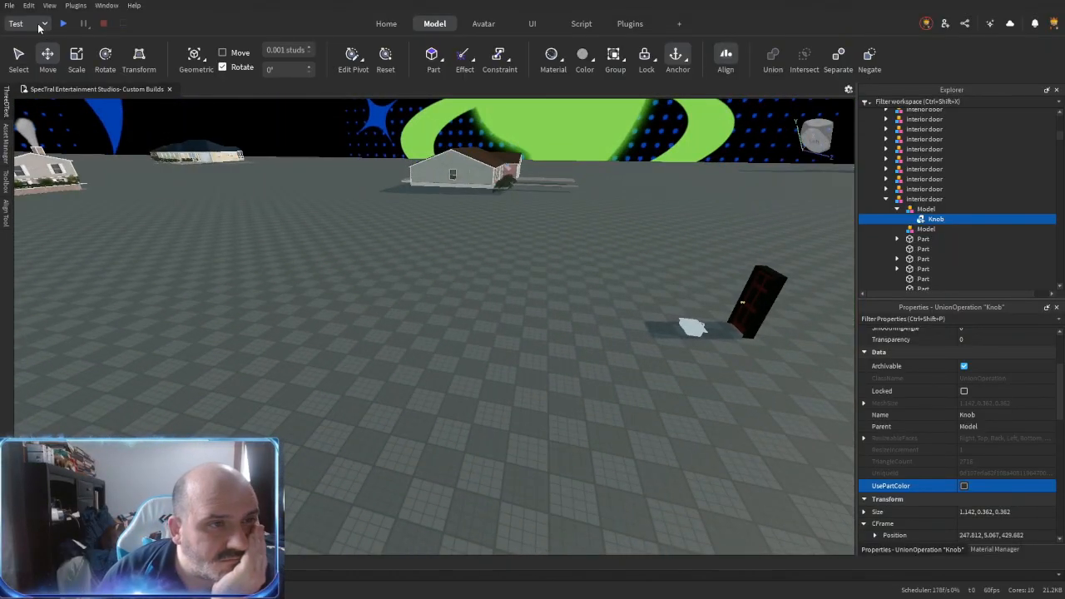
click(6, 185)
click(233, 113)
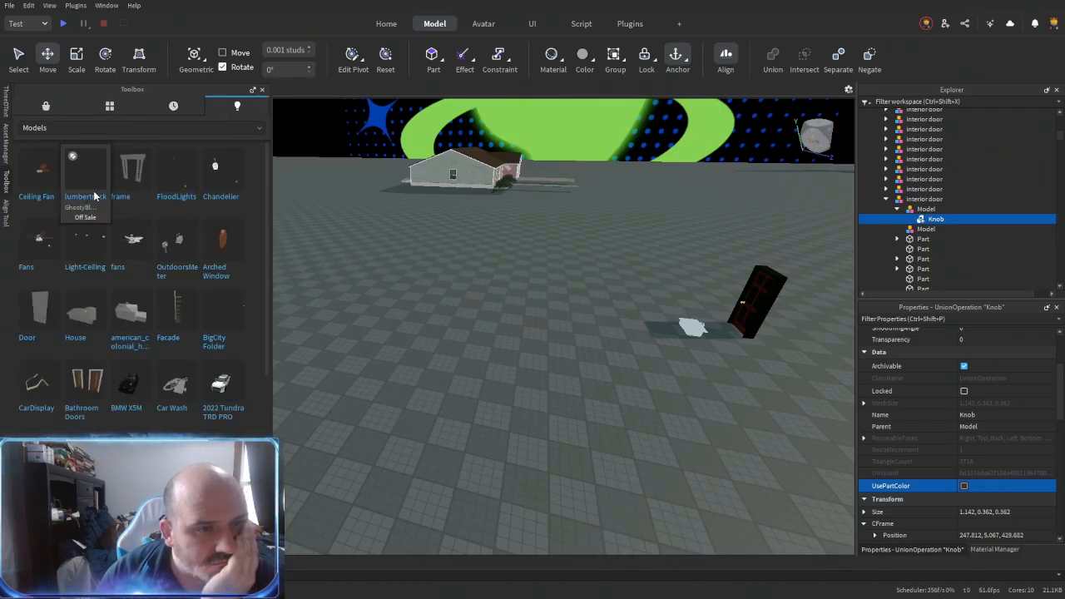
click(200, 128)
scroll(119, 211, down, 3)
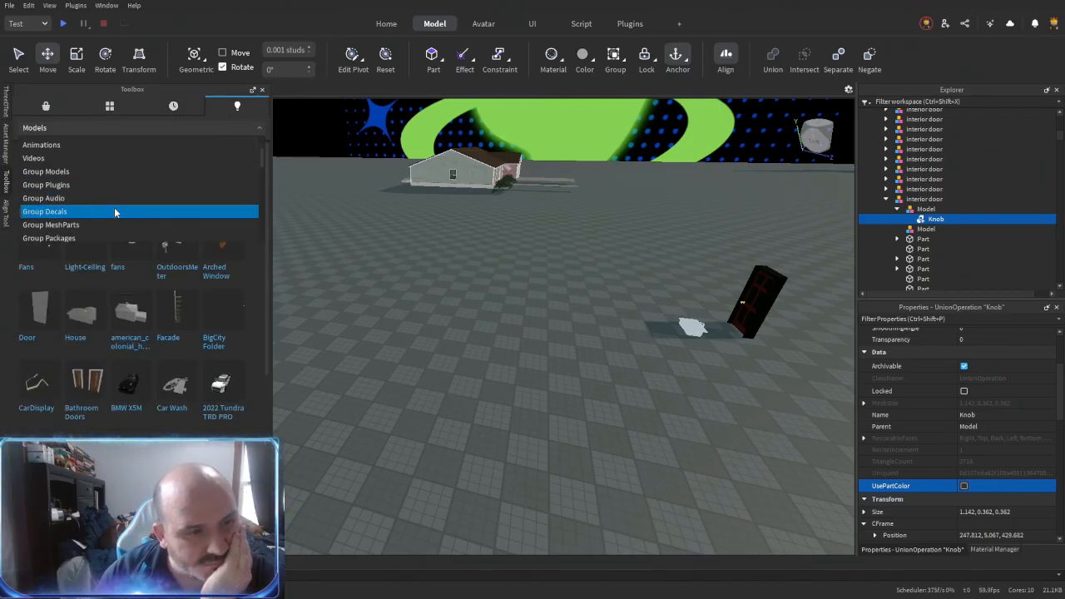
click(75, 171)
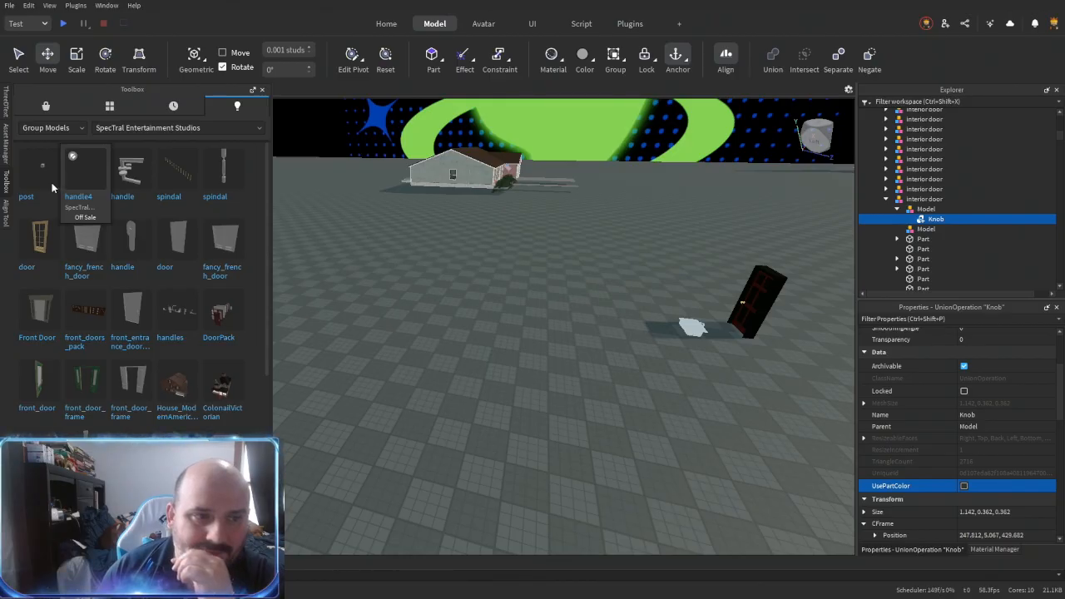
click(83, 185)
right_drag(502, 345, 502, 345)
key(f)
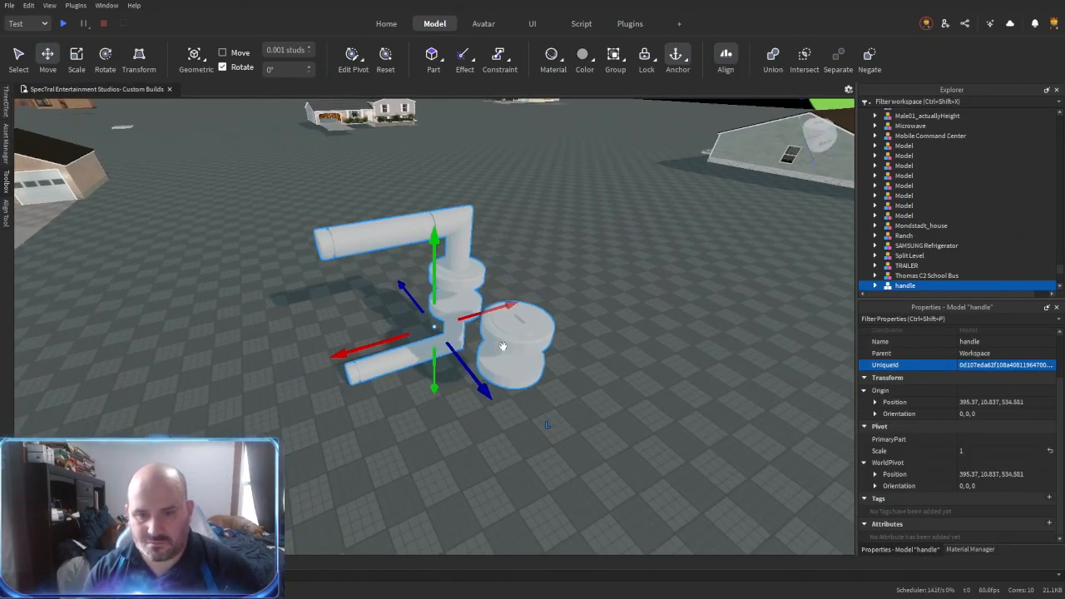
alt+click(511, 335)
key(Delete)
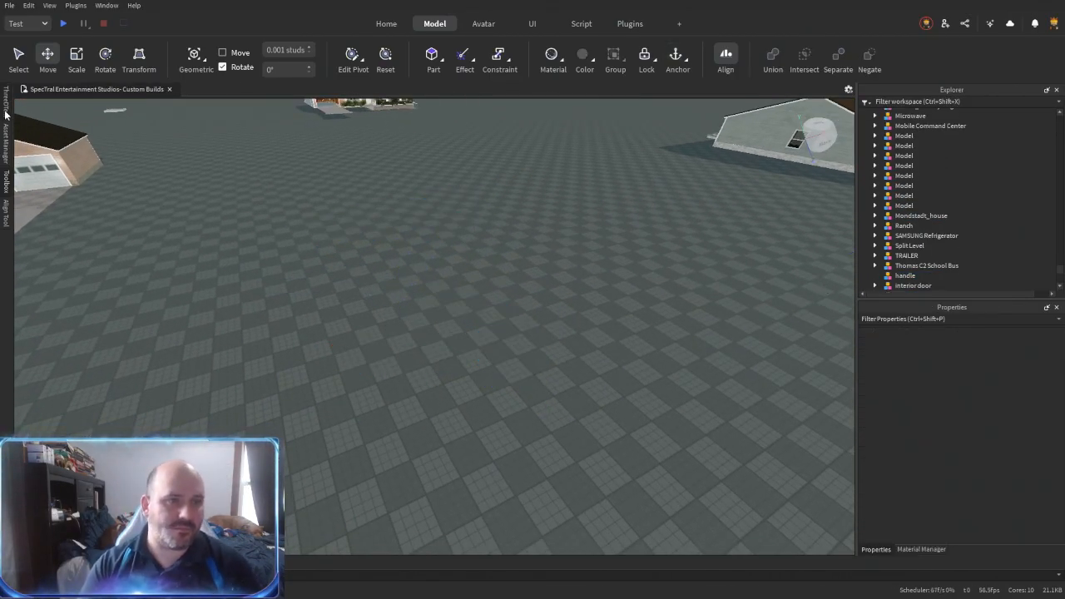
- Insert the handle4 group model, place it in front of the porch and scale it up to about 147
click(7, 180)
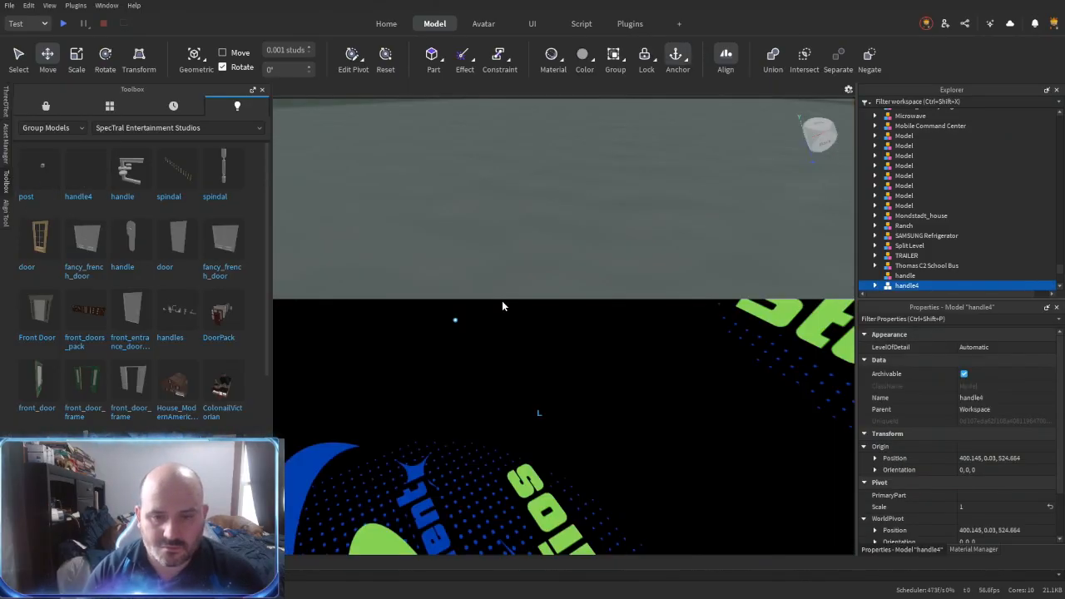
key(f)
key(ctrl+3)
scroll(419, 136, down, 5)
drag(436, 306, 418, 133)
drag(468, 313, 433, 376)
drag(415, 309, 420, 406)
right_drag(420, 407, 420, 332)
drag(421, 407, 342, 311)
scroll(318, 258, up, 6)
scroll(318, 259, up, 3)
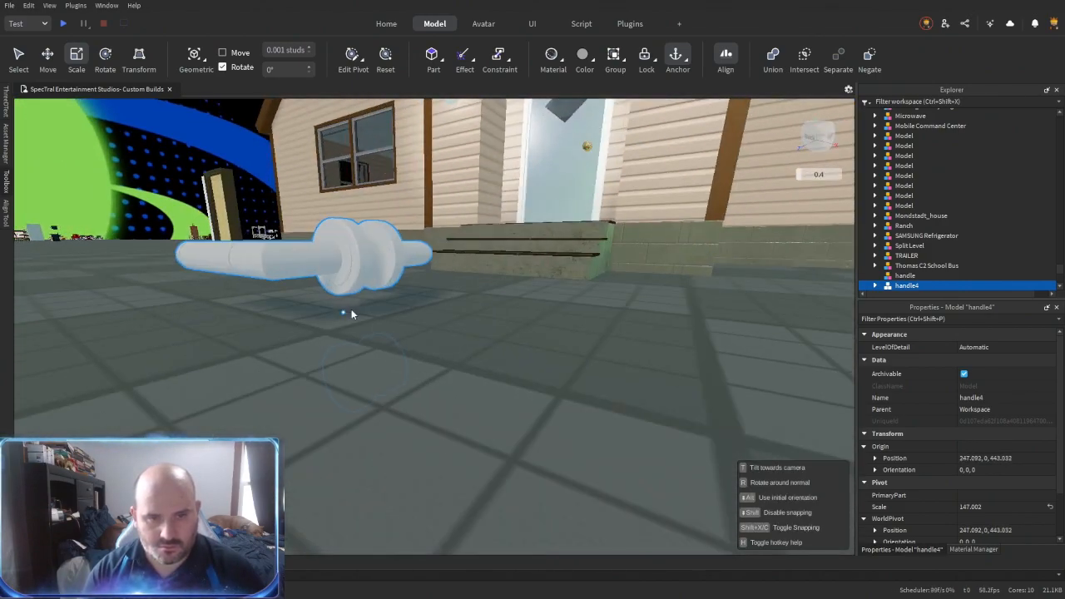
- Delete handle4's lever pieces and the emptied Node0_Node and Node2_Node models, keeping only the round lock pieces
key(f)
right_drag(342, 311, 525, 347)
alt+click(499, 330)
alt+shift+click(501, 280)
key(Delete)
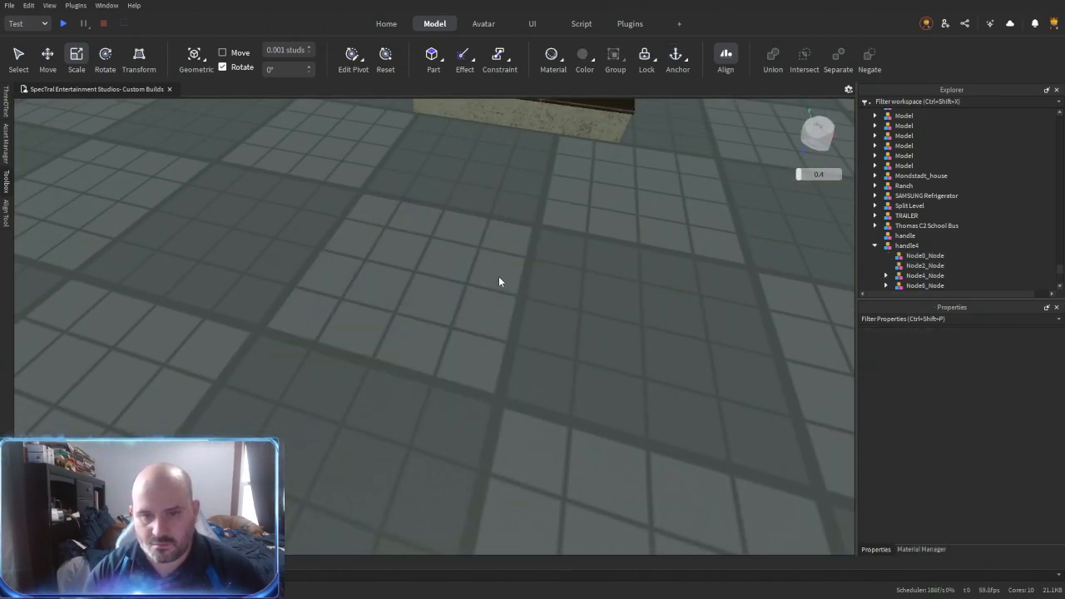
click(934, 258)
shift+click(921, 268)
key(Delete)
- Group Node4_Node and Node6_Node into their own model outside handle4 and delete the leftover handle models
click(920, 268)
shift+click(914, 259)
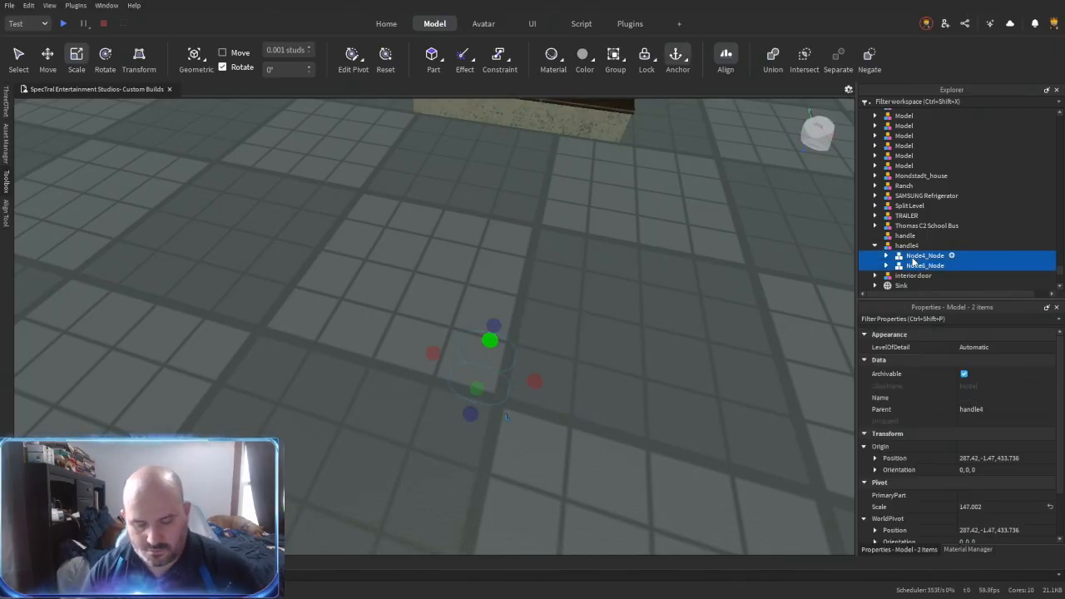
key(ctrl+g)
key(ctrl+x)
key(ctrl+v)
click(922, 258)
shift+click(910, 249)
key(Delete)
- Scale the grouped lock model down to about 0.221 to suit the front door
drag(449, 310, 477, 291)
right_drag(466, 301, 478, 291)
scroll(491, 317, up, 5)
drag(477, 291, 480, 392)
right_drag(481, 391, 471, 445)
scroll(471, 444, down, 5)
drag(492, 373, 420, 362)
- Rotate the lock model to face out from the front door and place it just below the knob
key(ctrl+2)
key(ctrl+r)
key(ctrl+r)
key(f)
right_drag(408, 358, 398, 359)
key(d)
key(ctrl+r)
key(ctrl+r)
drag(225, 390, 592, 382)
- Move the lock model into the front door's knob model and ungroup its Node4_Node and Node6_Node models
ctrl+click(549, 221)
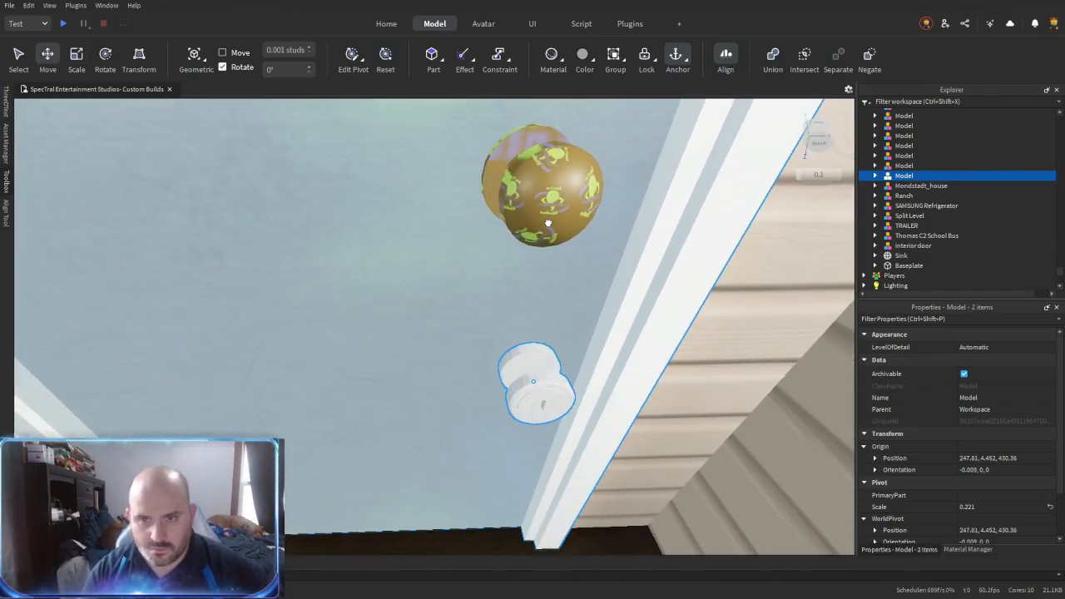
ctrl+click(939, 134)
ctrl+click(927, 113)
drag(928, 132, 927, 124)
click(908, 134)
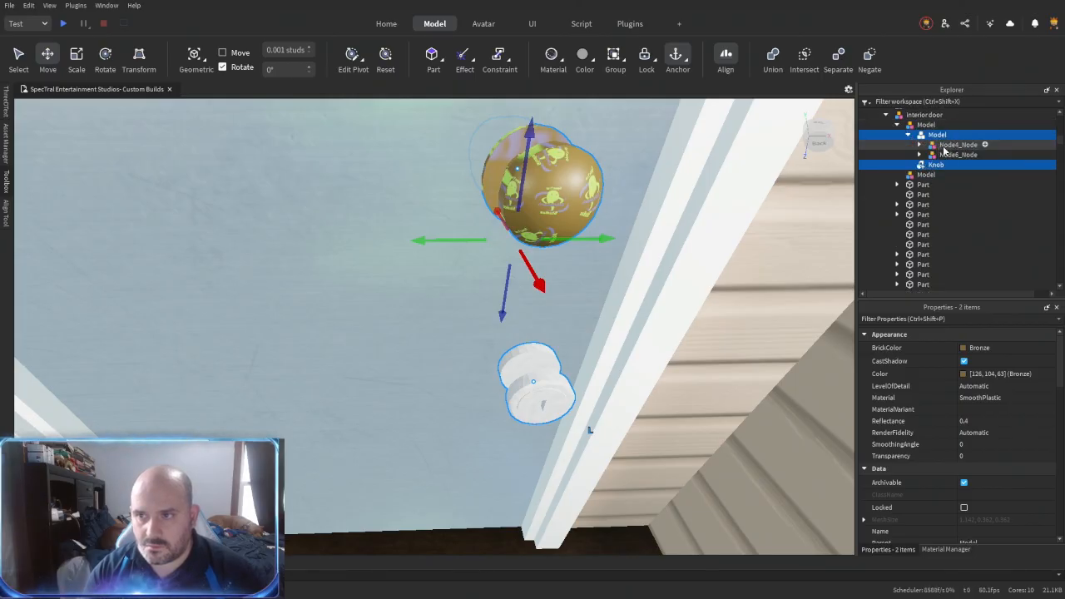
click(943, 146)
ctrl+click(940, 156)
key(ctrl+u)
- Position the lock pieces on the front door directly above the knob
drag(553, 421, 524, 343)
right_drag(525, 363, 516, 357)
key(s)
drag(450, 257, 448, 153)
scroll(491, 240, up, 3)
right_drag(500, 240, 505, 250)
drag(523, 273, 558, 275)
- Shift Node4, Node6 and the knob together about 0.236 studs sideways on the front door
ctrl+click(930, 165)
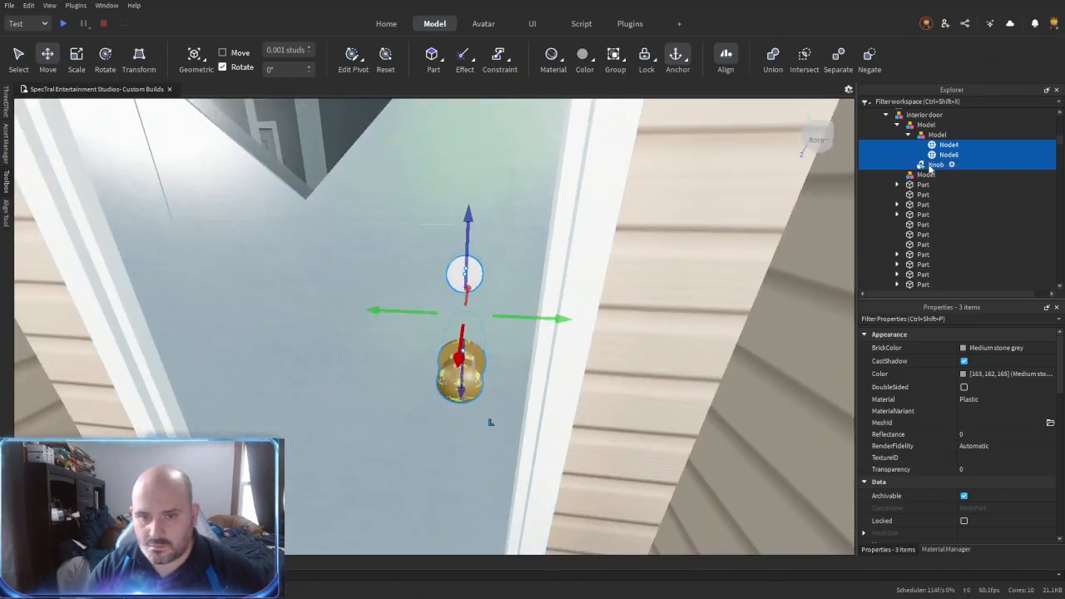
drag(537, 317, 571, 319)
scroll(504, 361, up, 2)
right_drag(505, 361, 501, 364)
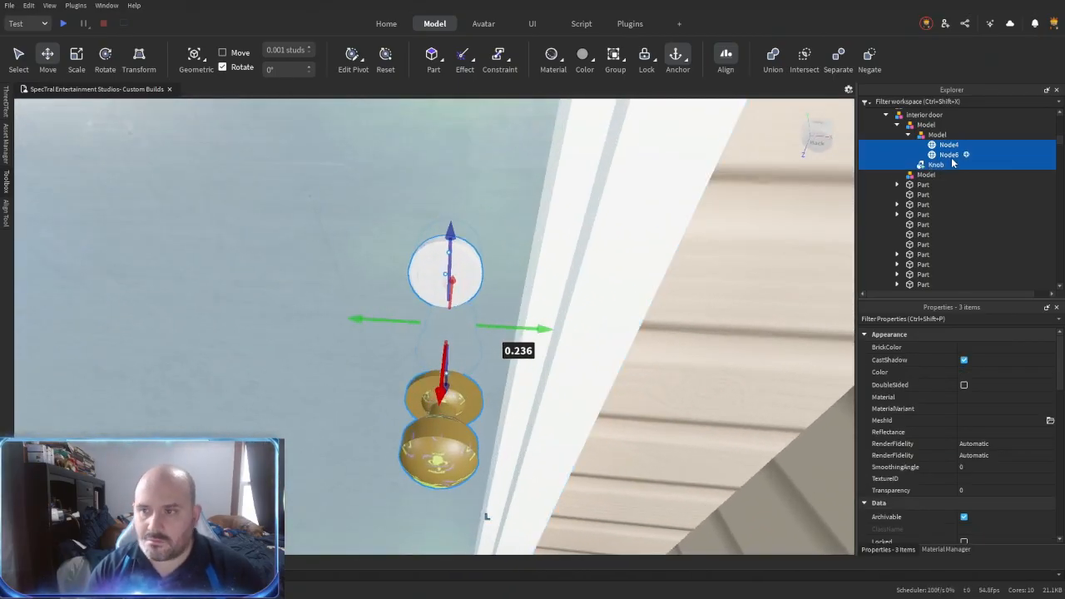
- Move the lock piece Node6 about 0.268 studs through the door so it sits on the opposite face
click(947, 154)
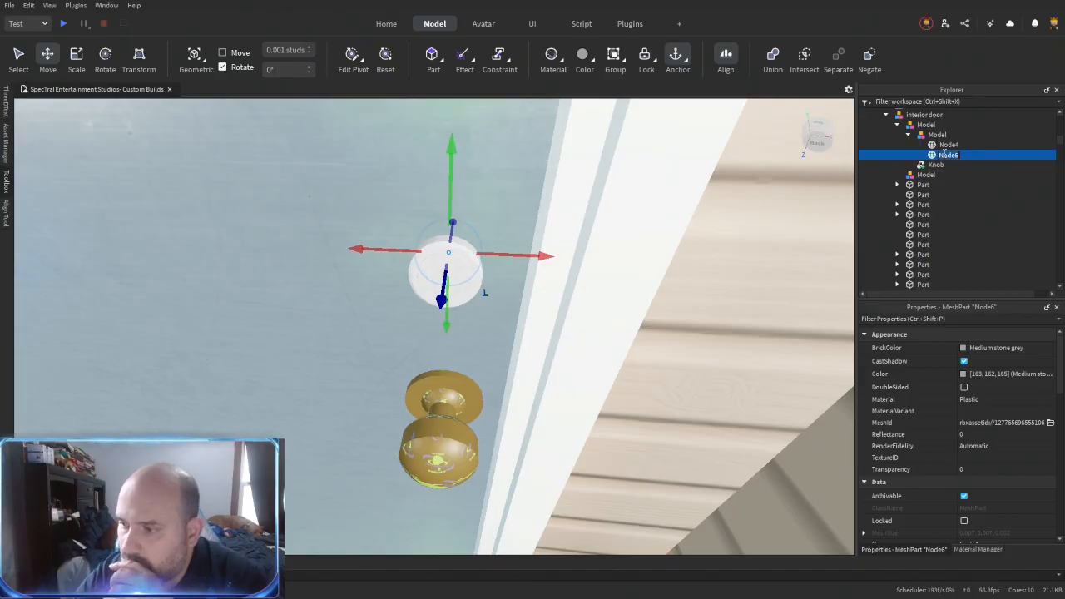
click(941, 165)
click(948, 145)
key(f)
right_drag(477, 300, 473, 297)
scroll(473, 297, down, 3)
click(949, 155)
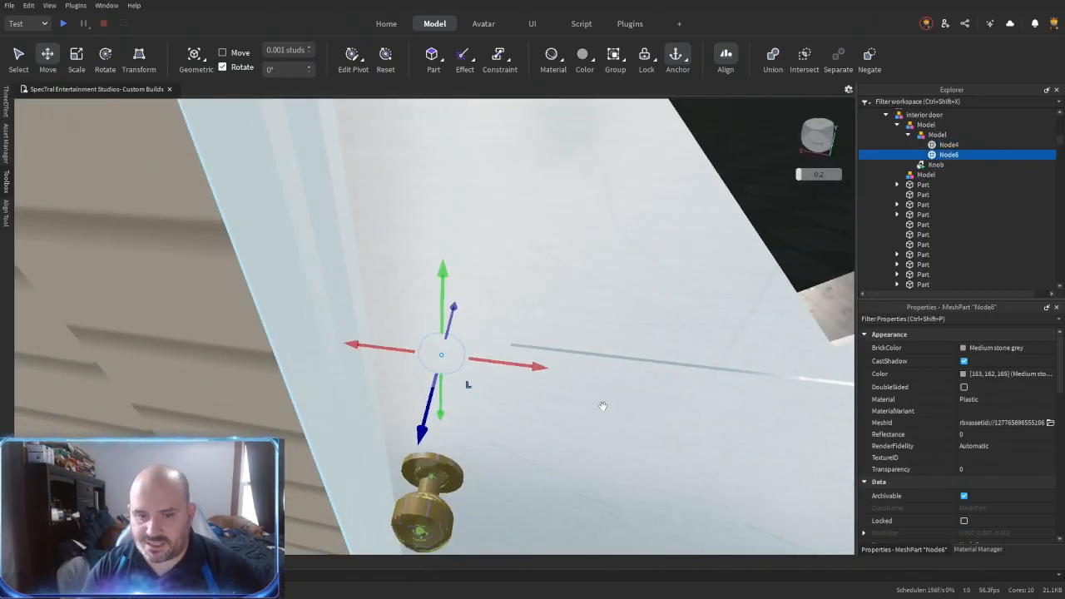
right_drag(616, 394, 611, 392)
drag(328, 369, 277, 389)
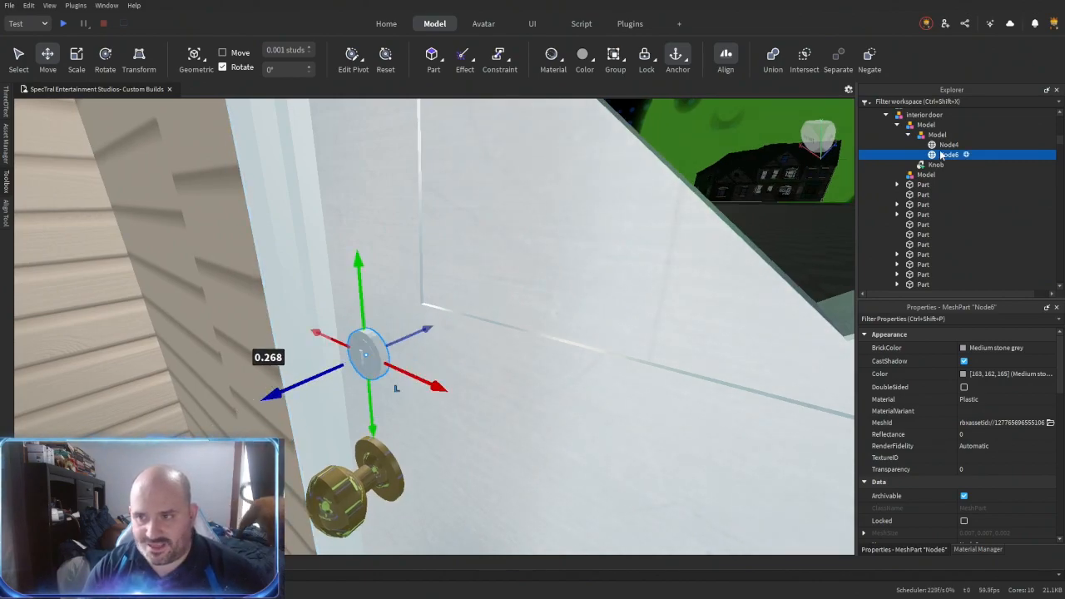
- Set the lock pieces Node4 and Node6 to the aluminium material variant and Bronze color
ctrl+click(948, 146)
click(976, 411)
text(aluminium)
click(978, 347)
click(936, 526)
right_drag(594, 442, 586, 441)
ctrl+alt+click(430, 399)
- Move Node4 and Node6 directly into the knob's model and delete the emptied inner model
drag(937, 147, 932, 127)
click(934, 136)
key(Delete)
- Rename the knob and lock model to Handle and reset its pivot
click(922, 127)
key(F2)
text(Handle)
key(Return)
click(384, 57)
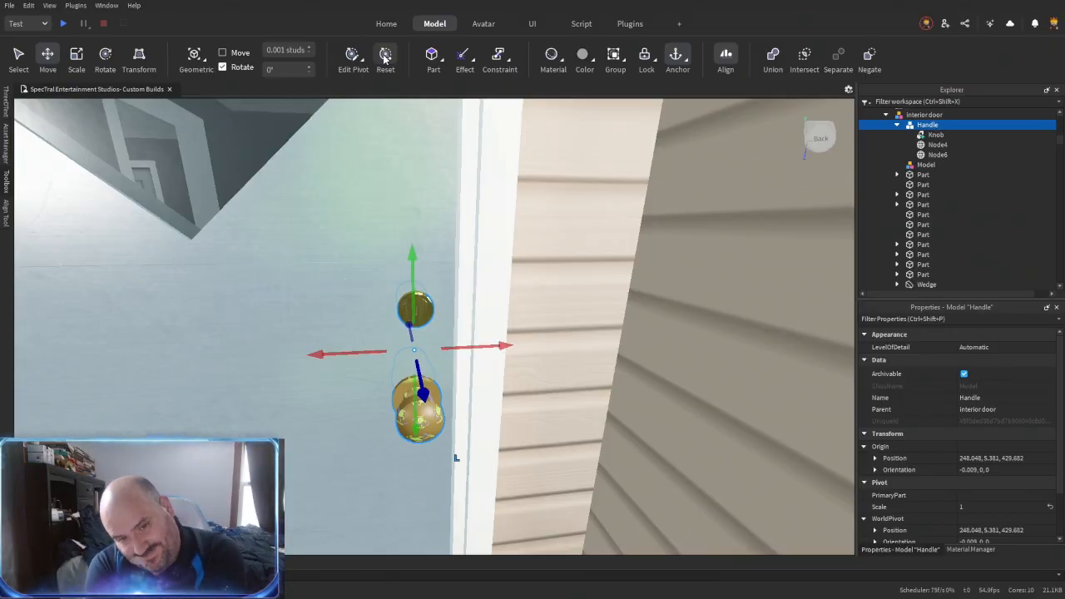
- Fit the wedges below the door's diamond window to the lower door panel using Resize Align in Outer Touch mode
right_drag(492, 392, 479, 338)
scroll(493, 393, down, 4)
click(536, 425)
scroll(452, 348, up, 1)
scroll(452, 348, up, 3)
scroll(479, 338, down, 2)
key(r)
click(376, 268)
click(421, 431)
right_drag(421, 433, 422, 433)
click(486, 312)
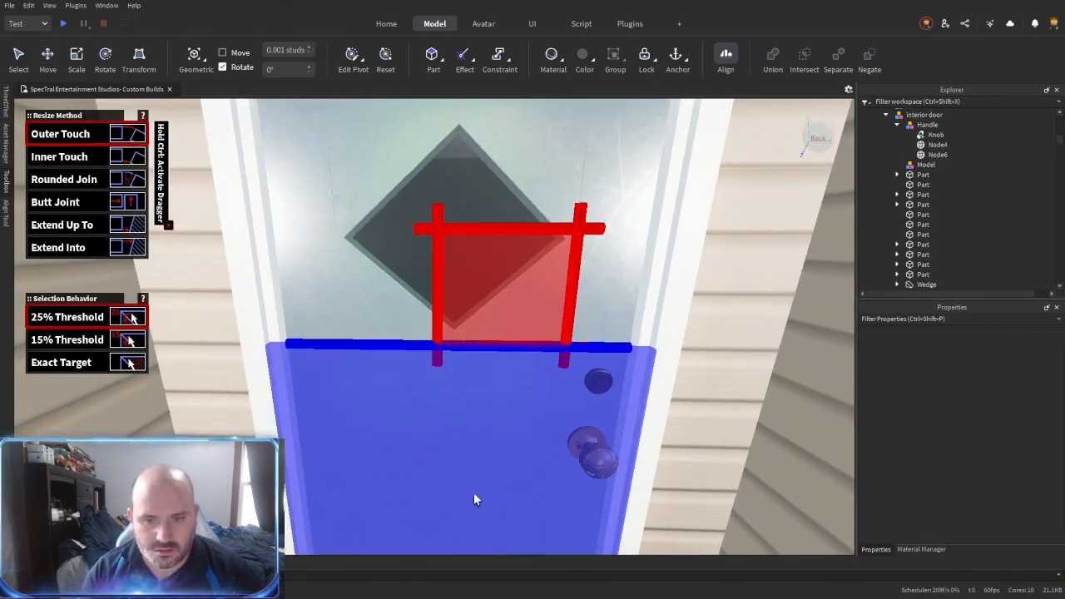
click(473, 493)
- Fit the wedges above the diamond window to the wedges below them using Resize Align in Outer Touch mode
right_drag(473, 492, 473, 493)
click(526, 234)
click(499, 376)
click(387, 235)
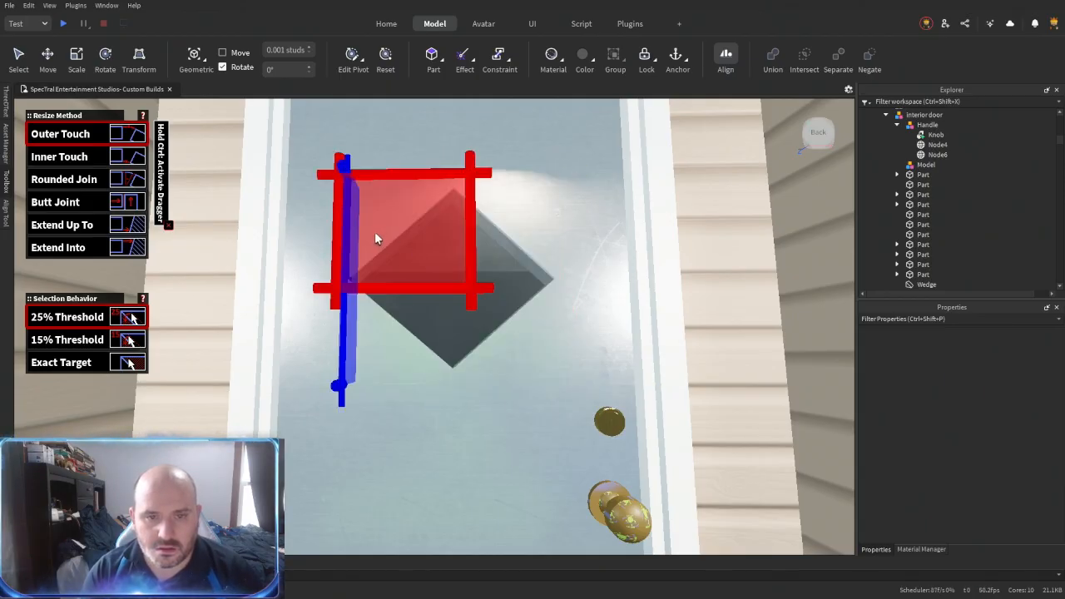
click(404, 375)
- Give the front door's panels and window wedges the AstorianAnigreWood material variant and the Pine Cone color
scroll(403, 376, down, 2)
right_drag(400, 378, 400, 378)
key(ctrl+3)
alt+click(400, 378)
alt+shift+click(389, 331)
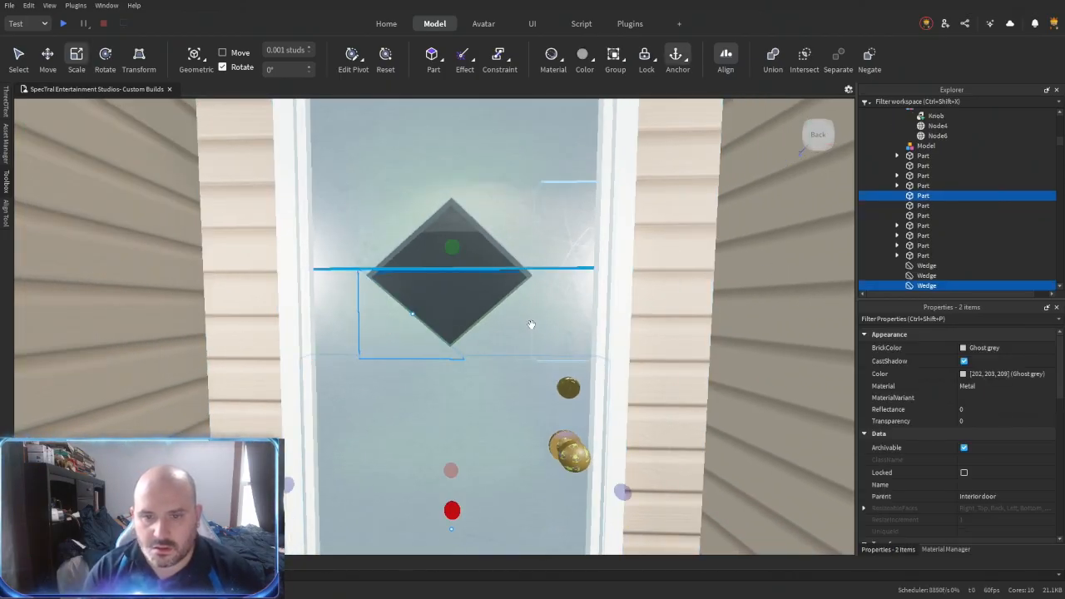
alt+shift+click(519, 321)
alt+shift+click(494, 220)
alt+shift+click(398, 219)
alt+shift+click(341, 233)
alt+shift+click(372, 153)
alt+shift+click(571, 214)
click(976, 401)
text(Asphalt 13)
key(Return)
click(976, 400)
text(AstorianAnigreWood)
key(Return)
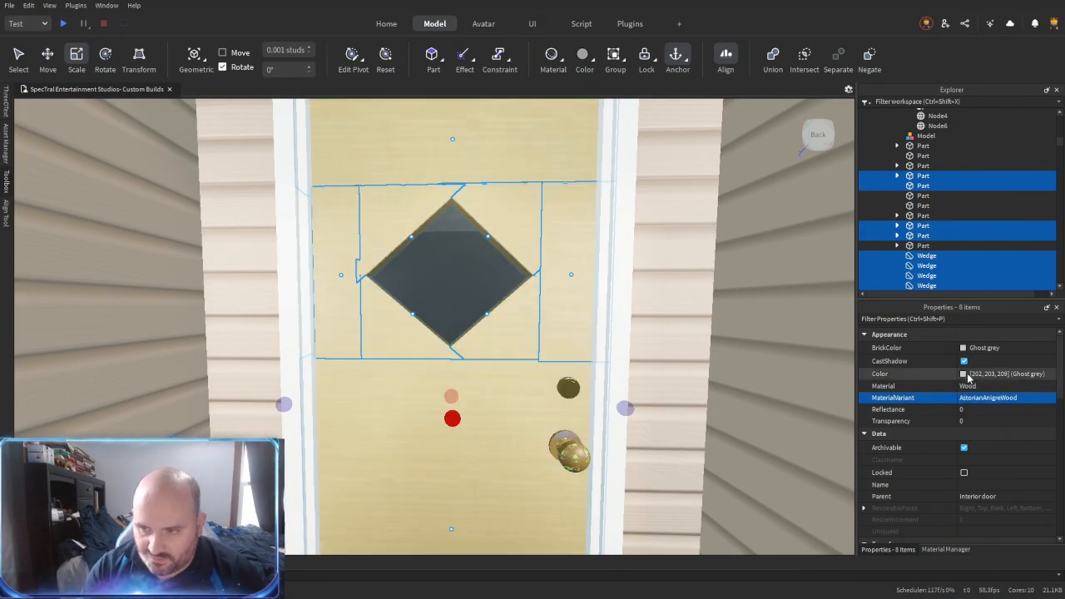
click(968, 376)
click(906, 509)
- Try to union the selected door panels and wedges into one solid
key(ctrl+shift+g)
scroll(522, 358, up, 6)
scroll(522, 358, down, 3)
key(ctrl+shift+u)
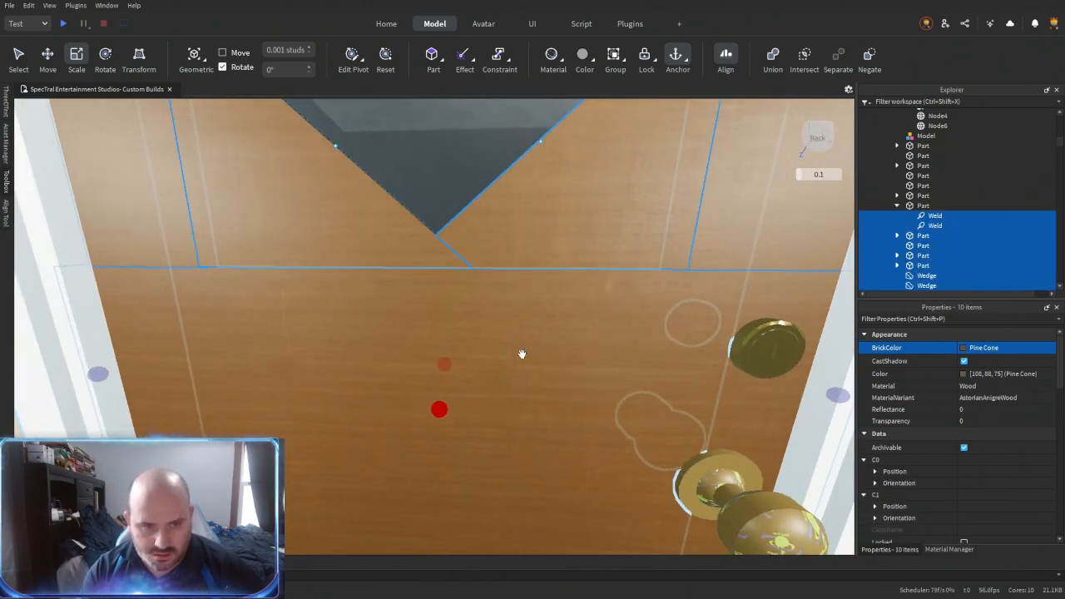
- Fit the wedge at the lower left of the diamond window to the lower door panel using Resize Align
key(alt+r)
click(333, 275)
click(375, 382)
key(ctrl+3)
- Group the door's panels and window wedges into a folder
right_drag(377, 383, 384, 380)
key(ctrl+shift+g)
click(533, 313)
key(ctrl+alt+g)
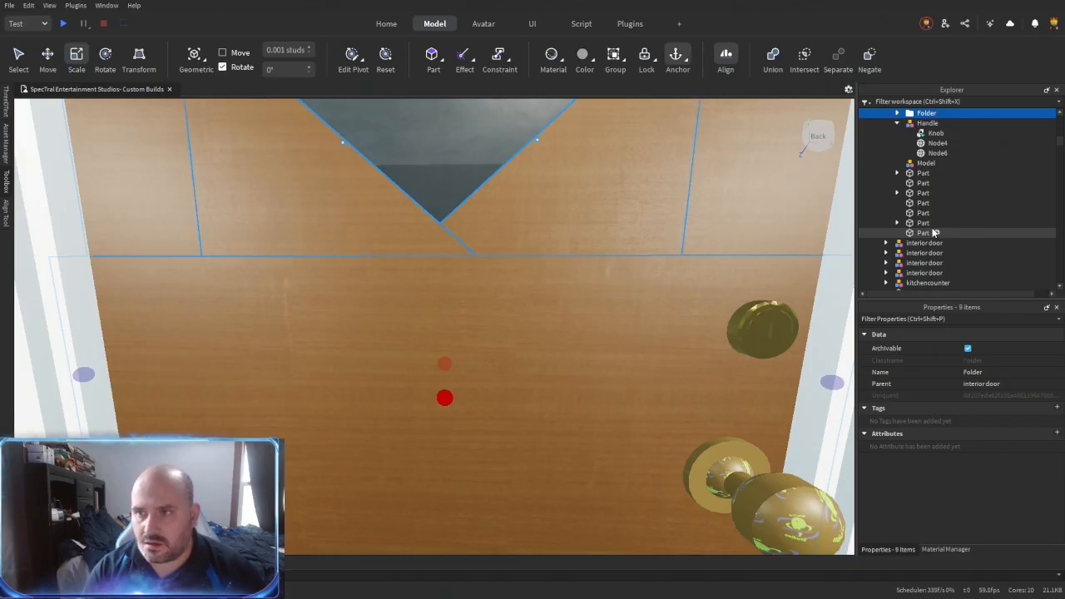
- Delete the welds from the door parts in the new folder
click(920, 164)
click(933, 153)
ctrl+click(933, 144)
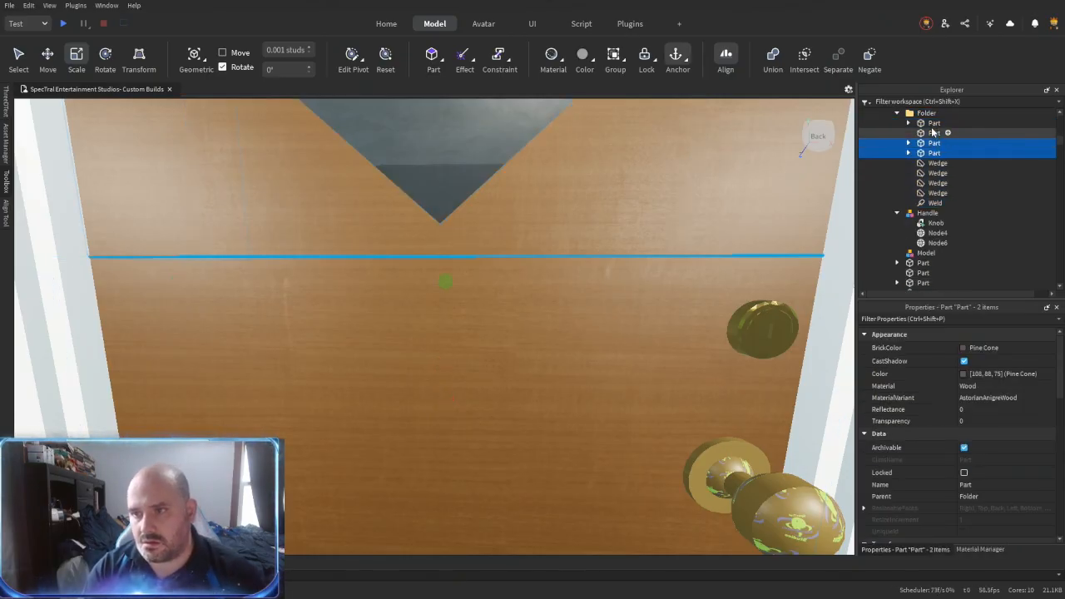
ctrl+click(933, 125)
key(ctrl+shift+c)
key(Delete)
click(932, 125)
click(933, 203)
key(Delete)
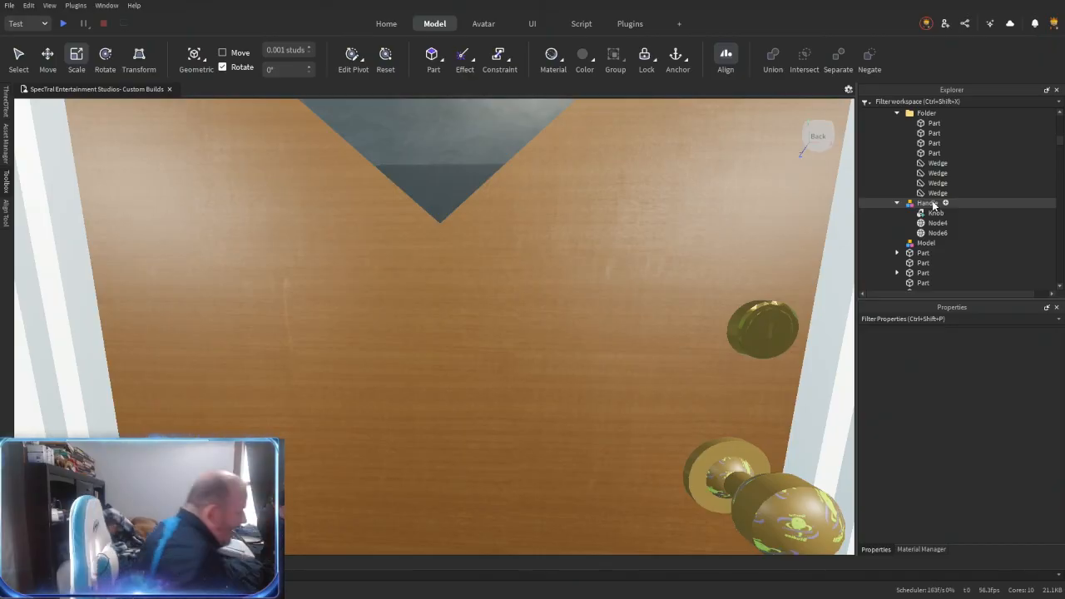
- Close the seams around the lower window wedges on the door's interior side using Resize Align in Outer Touch mode
scroll(628, 284, up, 3)
right_drag(565, 328, 565, 328)
scroll(565, 328, down, 3)
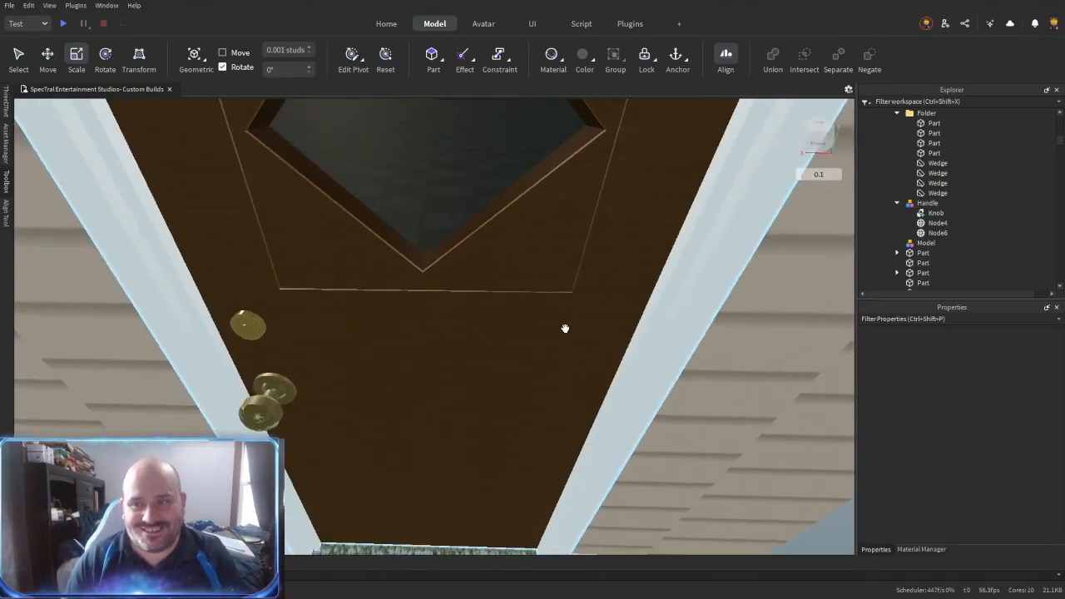
click(565, 329)
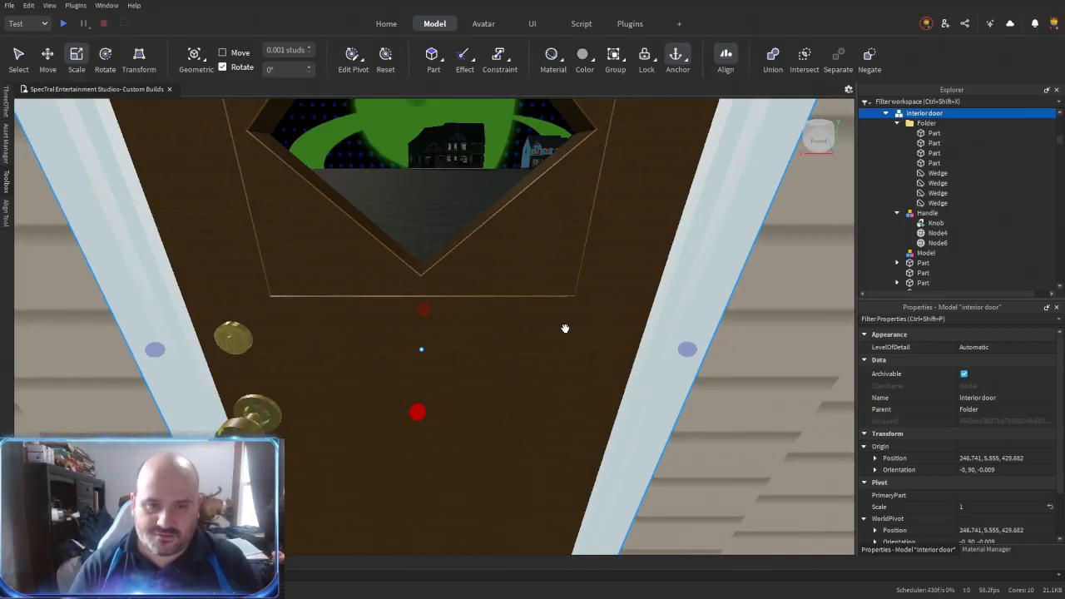
right_drag(565, 329, 564, 333)
key(r)
click(533, 258)
click(507, 369)
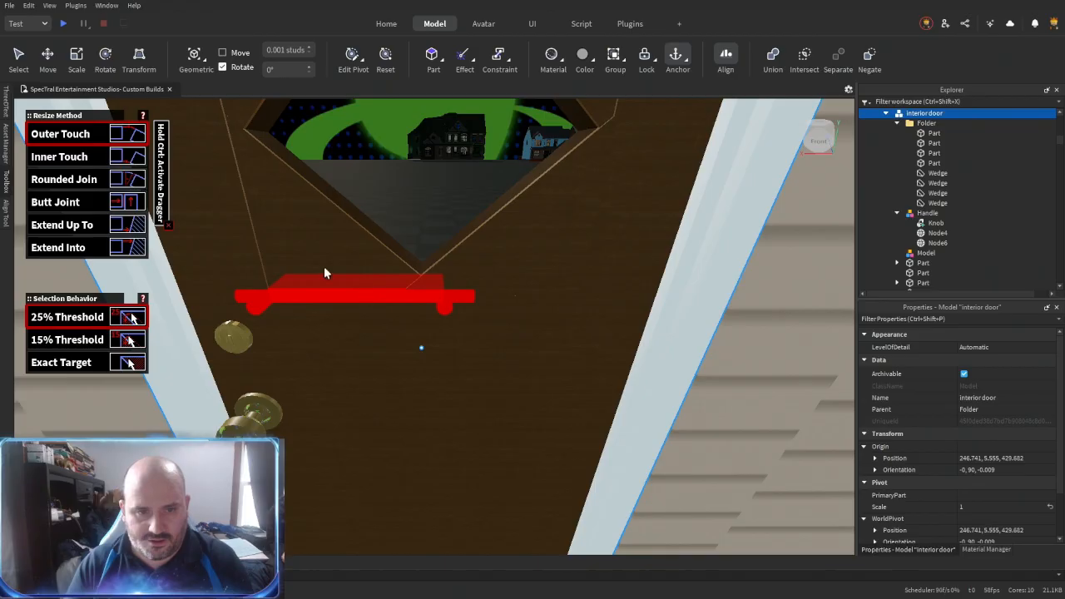
click(333, 250)
click(503, 263)
scroll(520, 310, down, 2)
right_drag(520, 310, 489, 245)
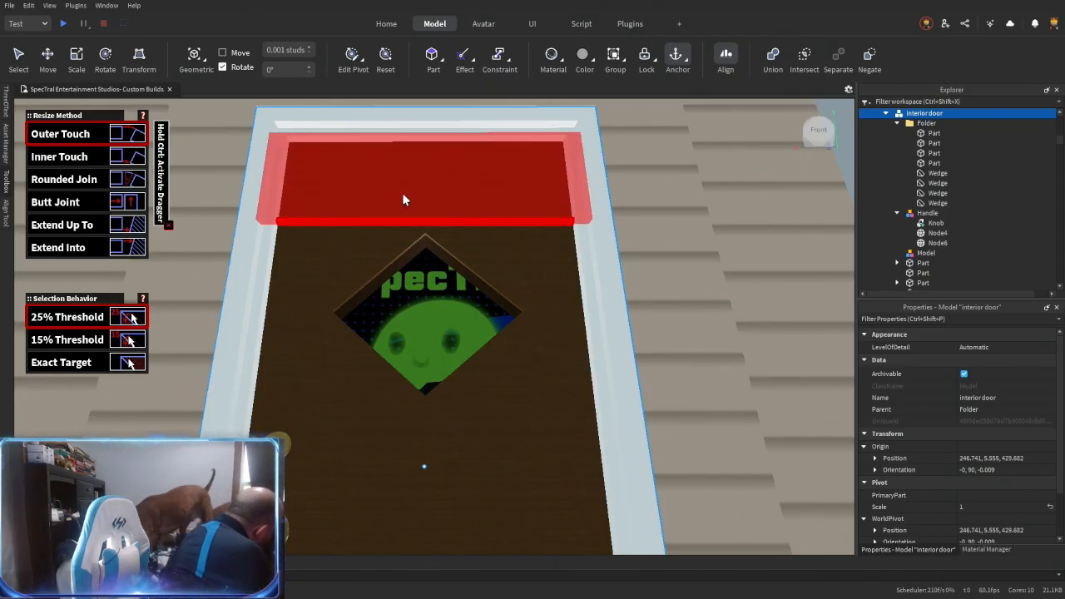
- Fit the wedge above the diamond window to its adjoining door piece from the interior side using Resize Align
scroll(468, 317, up, 5)
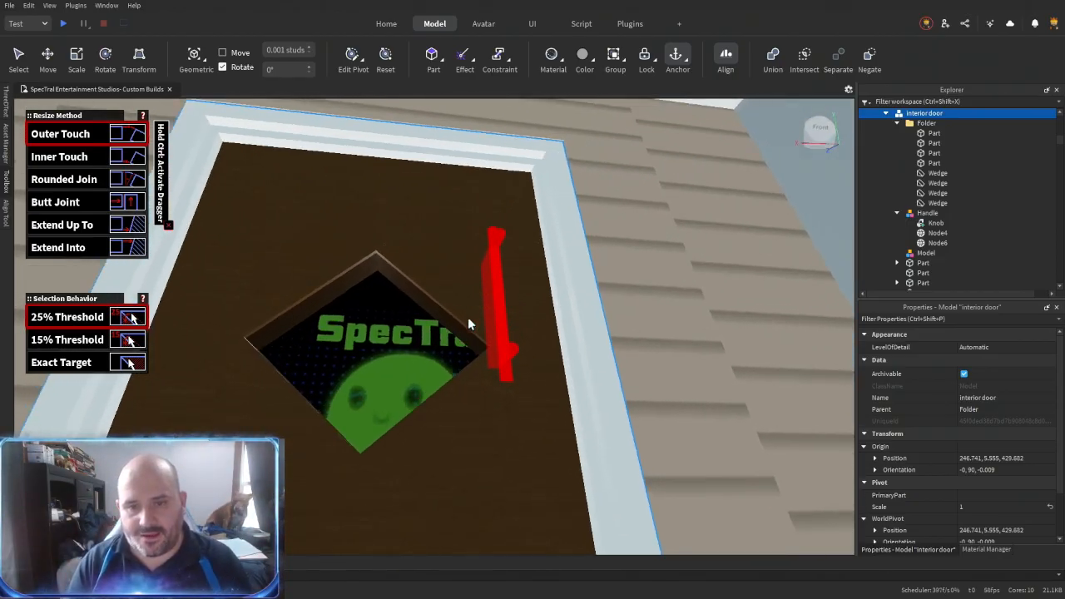
right_drag(467, 317, 517, 301)
click(535, 291)
click(437, 219)
- Examine the wedge seams around the diamond window from inside the house and check the door from outside
right_drag(439, 317, 449, 345)
scroll(594, 310, down, 3)
right_drag(594, 310, 604, 295)
scroll(601, 306, up, 3)
right_drag(602, 291, 603, 291)
right_drag(584, 367, 583, 367)
right_drag(546, 406, 547, 405)
right_drag(548, 473, 547, 460)
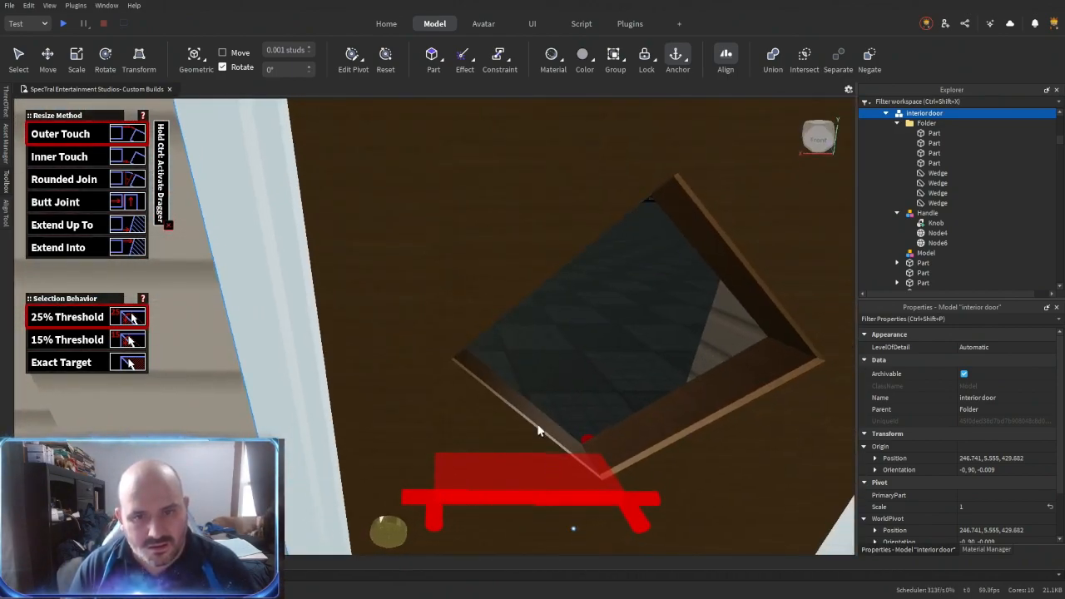
right_drag(477, 410, 478, 416)
right_drag(592, 475, 581, 478)
key(s)
key(ctrl+2)
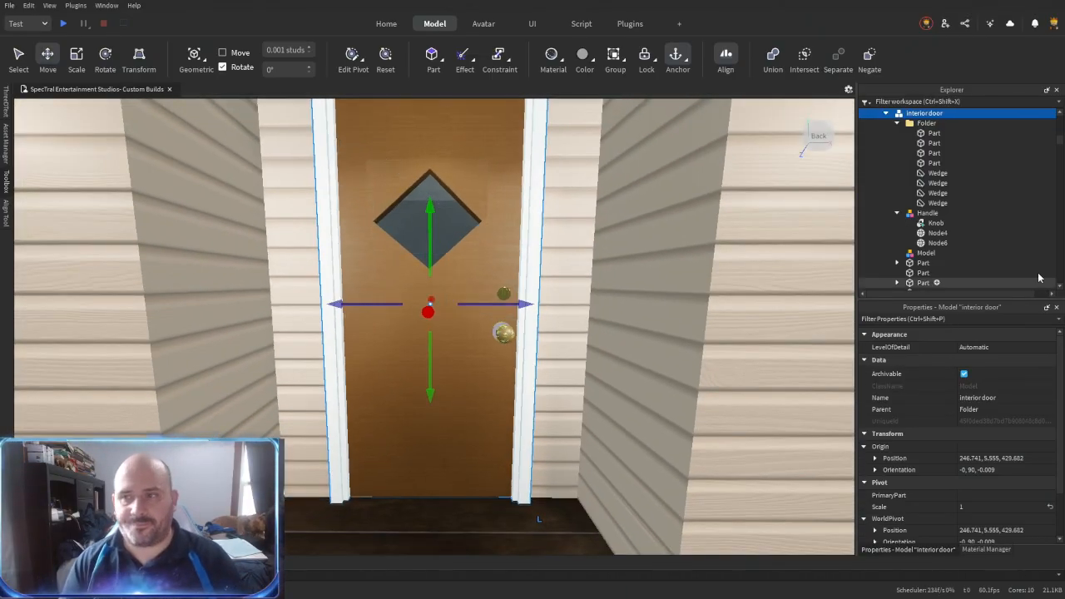
- Union all parts and wedges in the door's folder and name the union Door
click(934, 133)
shift+click(936, 203)
key(ctrl+shift+g)
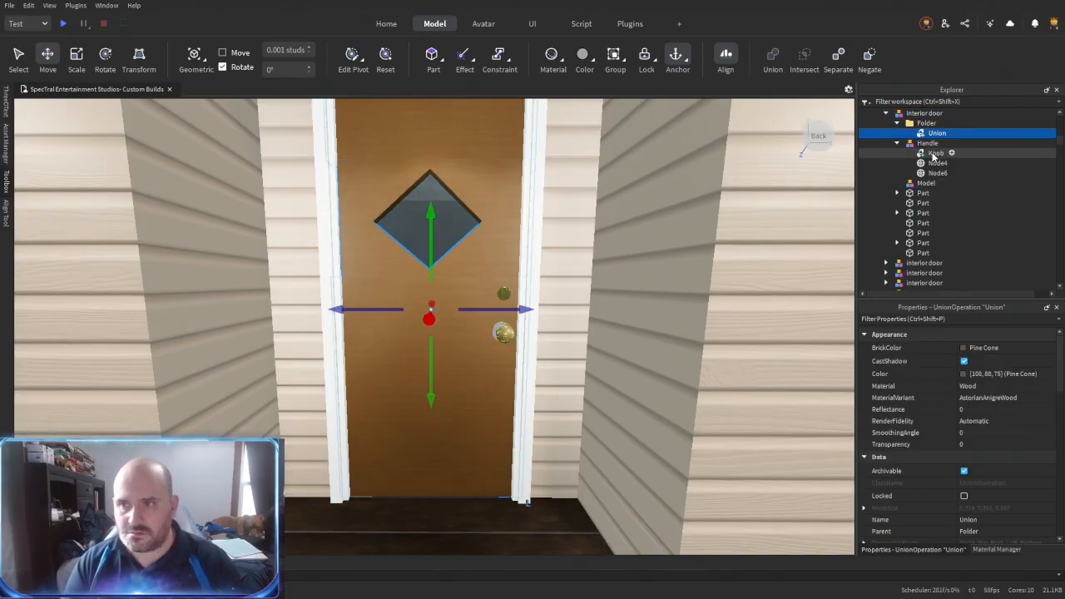
- Move the diamond window's pane into the door's folder and rename it Glass
click(920, 192)
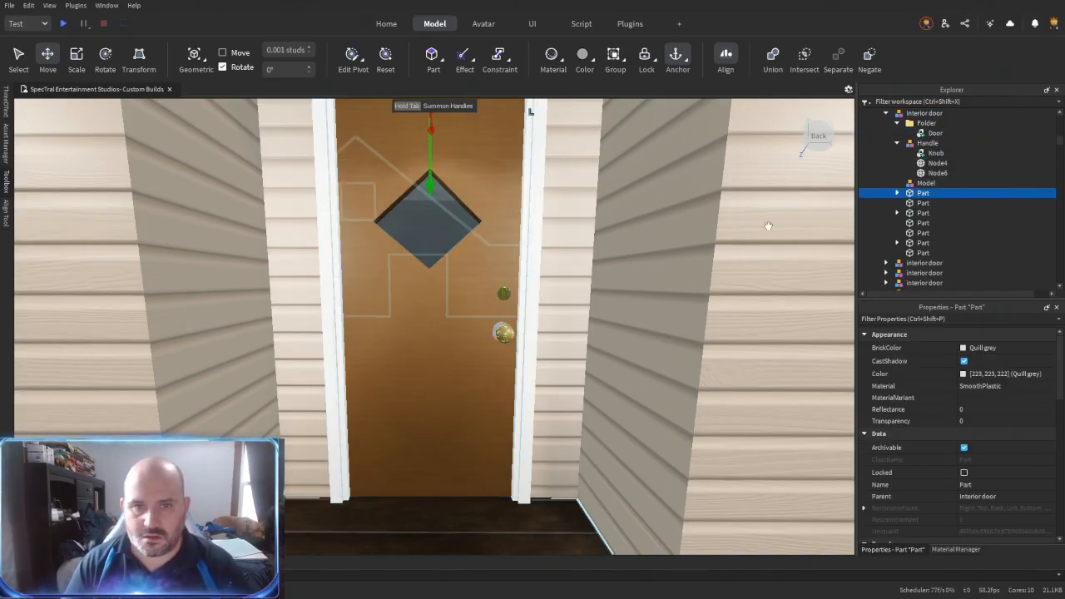
right_drag(509, 385, 508, 385)
key(w)
key(s)
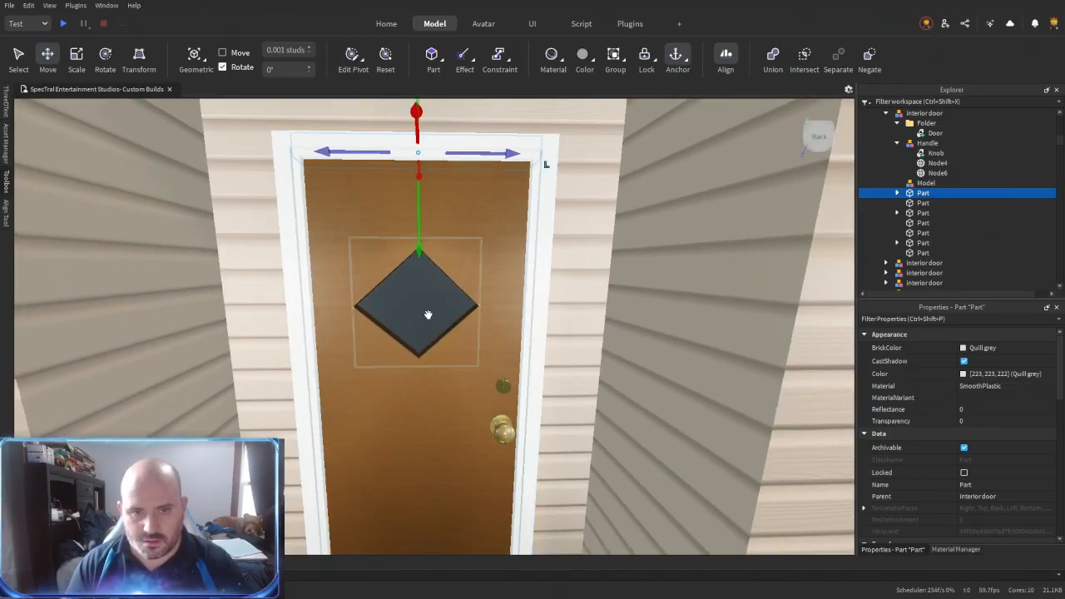
alt+click(427, 313)
drag(947, 146, 942, 141)
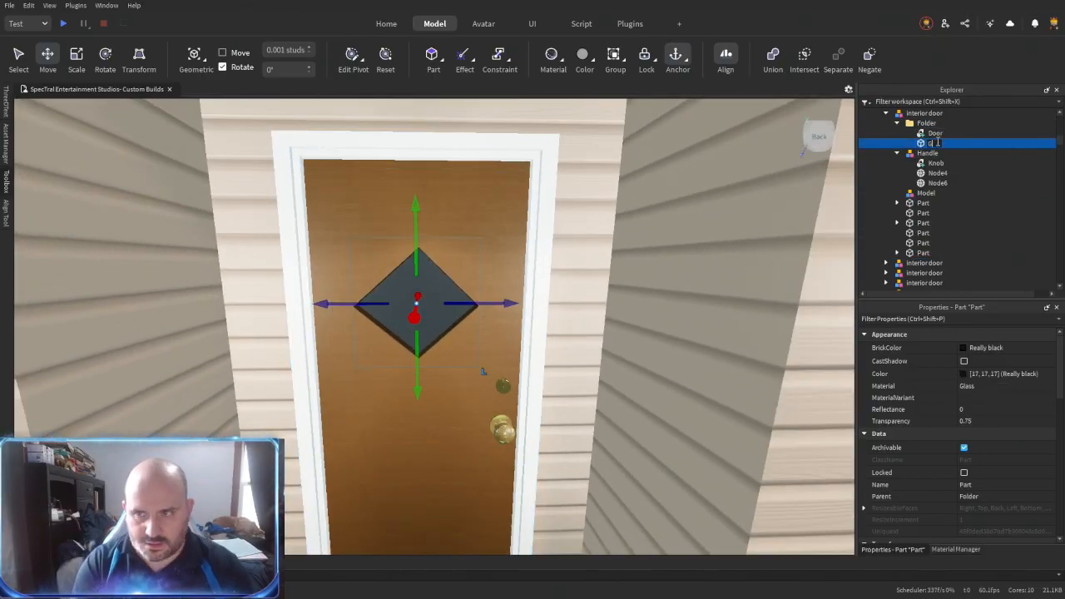
- Set the Glass part's material to SmoothPlastic, its reflectance to 0.03 and its transparency to 0.5
click(981, 388)
text(sm)
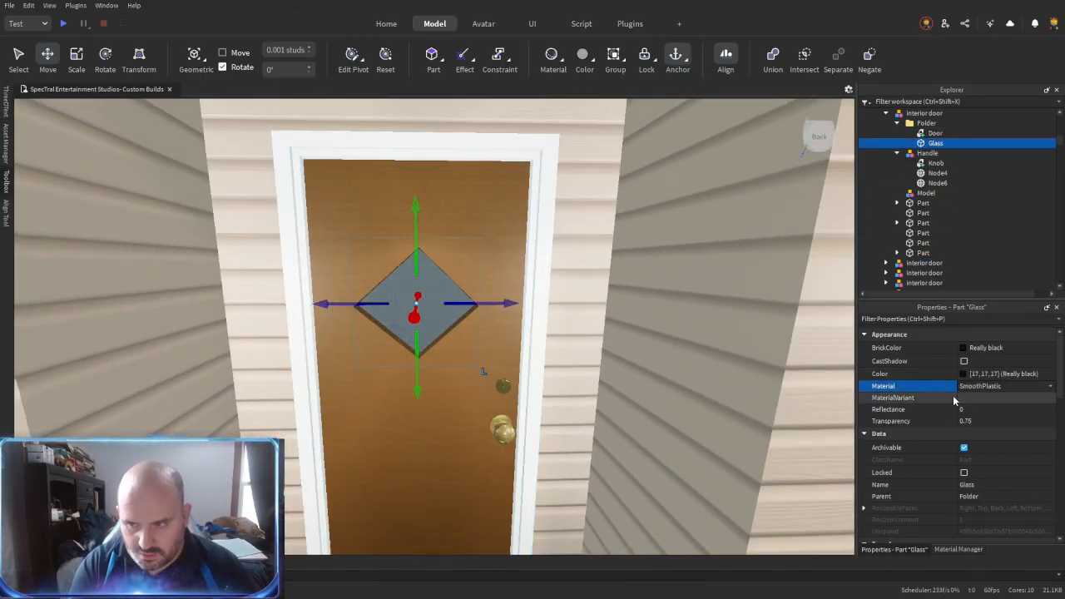
key(Return)
click(958, 413)
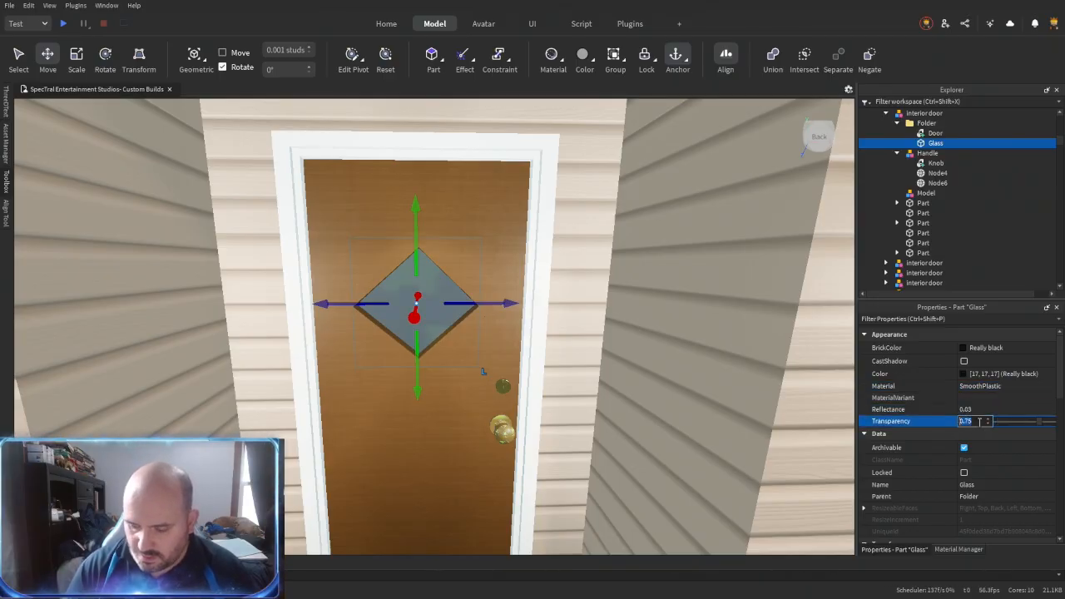
text(0.5)
key(Return)
- Move the Handle model into the door's folder and delete the welds from the door frame parts
drag(948, 154, 938, 134)
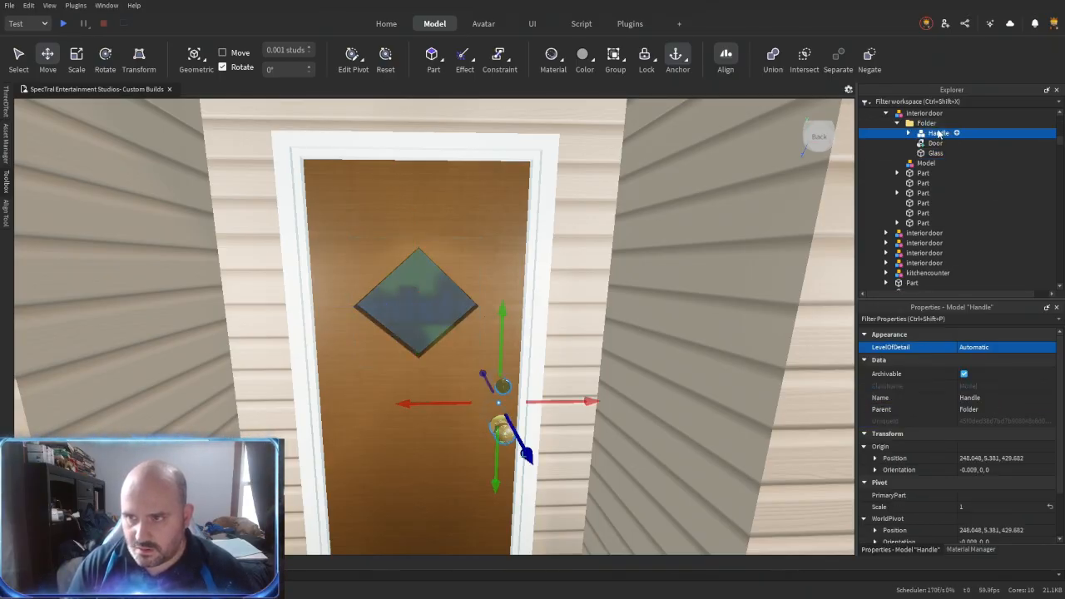
click(922, 175)
ctrl+click(911, 193)
key(ctrl+shift+c)
key(Delete)
click(914, 223)
key(ctrl+shift+c)
key(Delete)
- Color the six door frame parts Medium brown and apply the AstorianAnigreWood material variant
shift+click(922, 173)
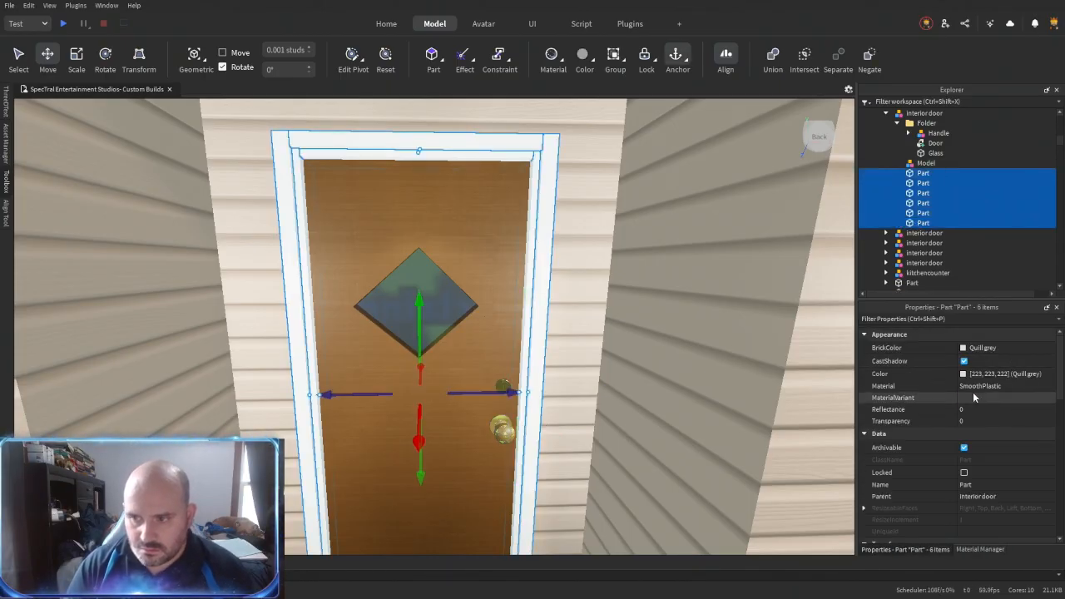
click(977, 348)
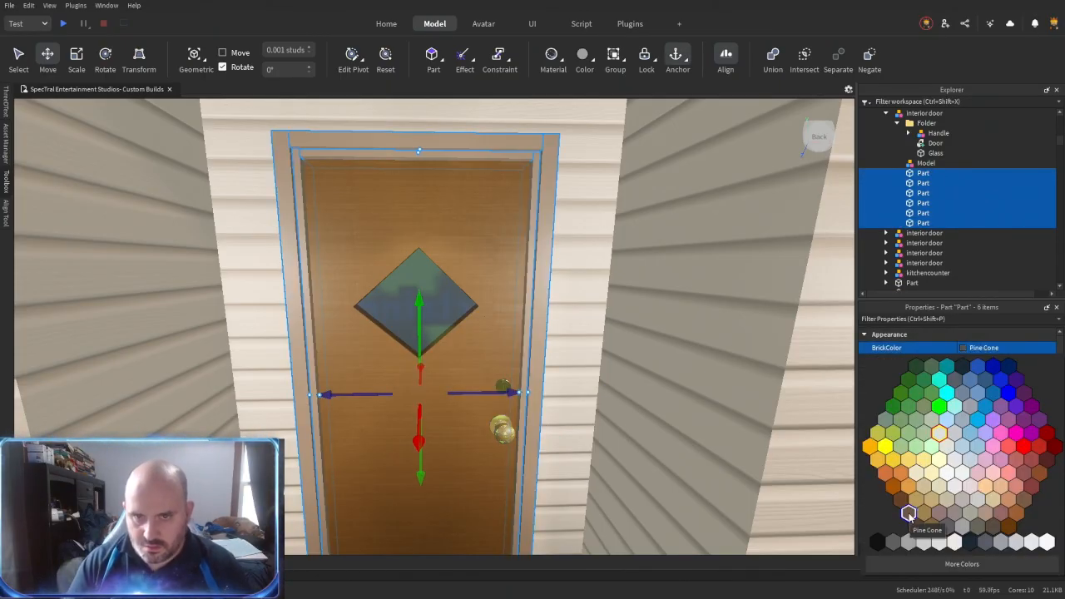
click(915, 524)
click(969, 399)
text(as)
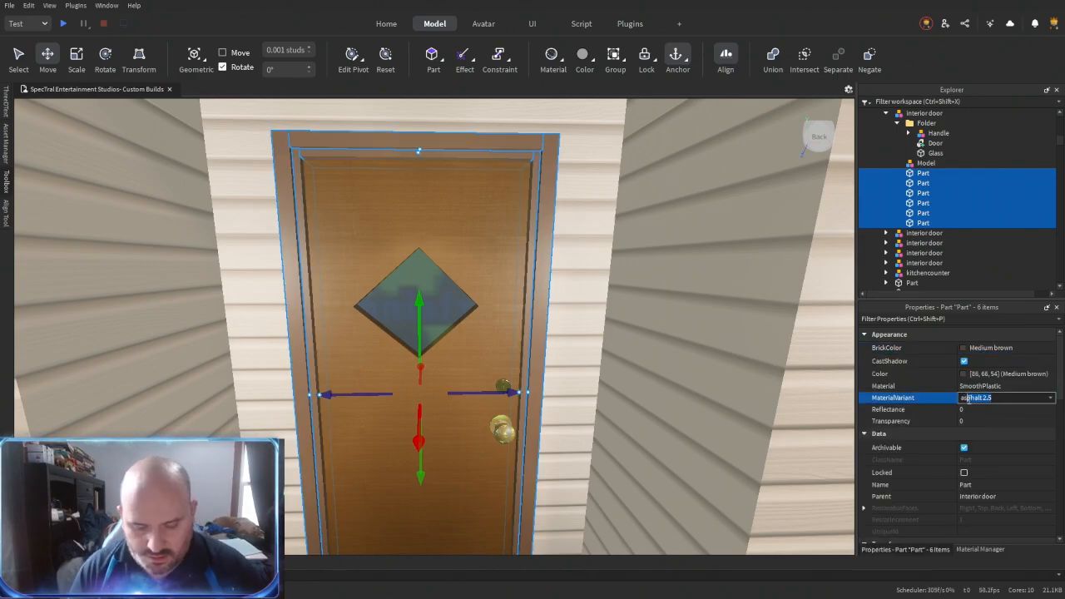
text(torianAnigreWood)
key(Return)
- Union the six door frame parts and rename the union Trim
key(ctrl+shift+g)
key(s)
right_drag(551, 292, 552, 292)
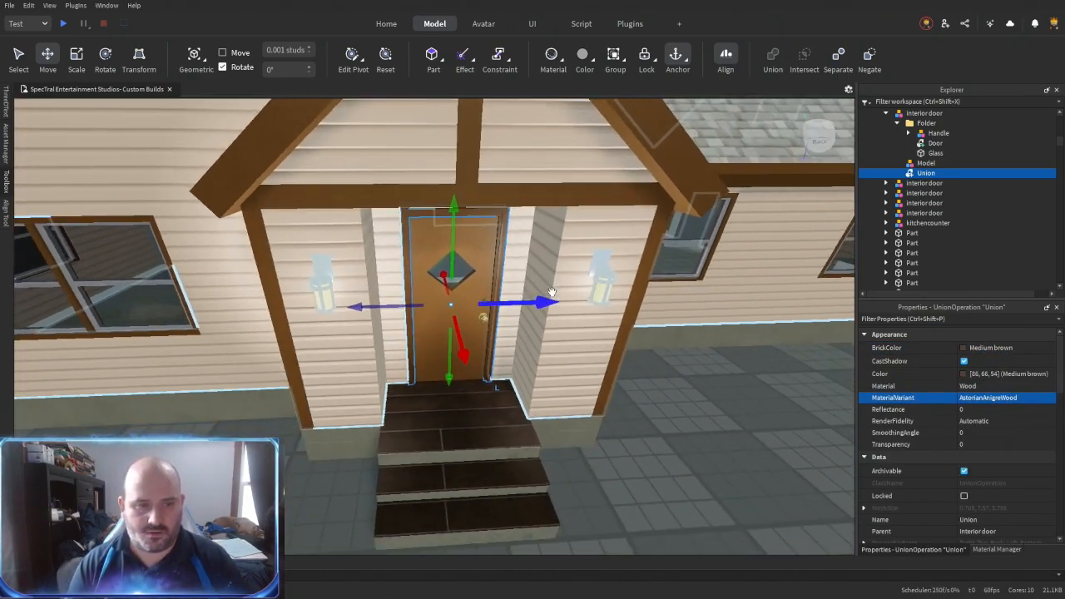
key(f)
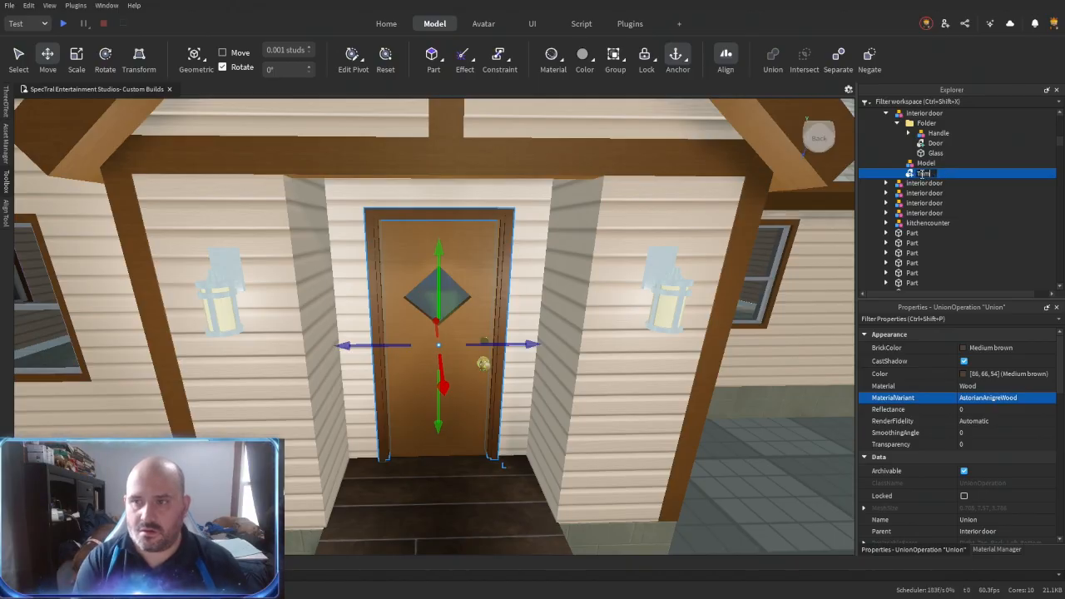
- Union the Trim with the Door inside the folder and name the result Door
drag(922, 176, 926, 123)
ctrl+click(937, 149)
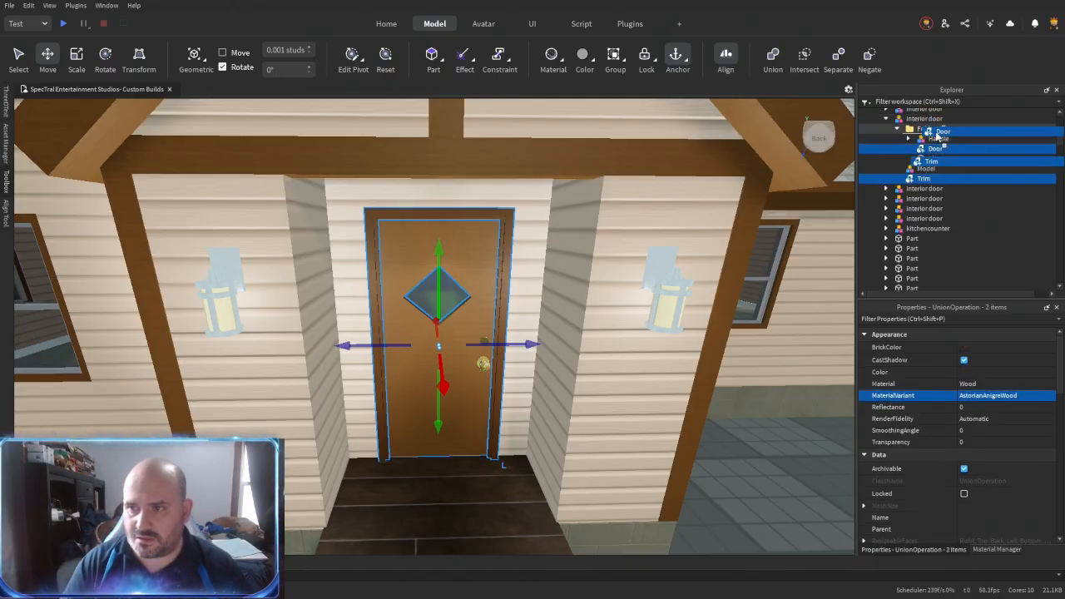
key(ctrl+shift+g)
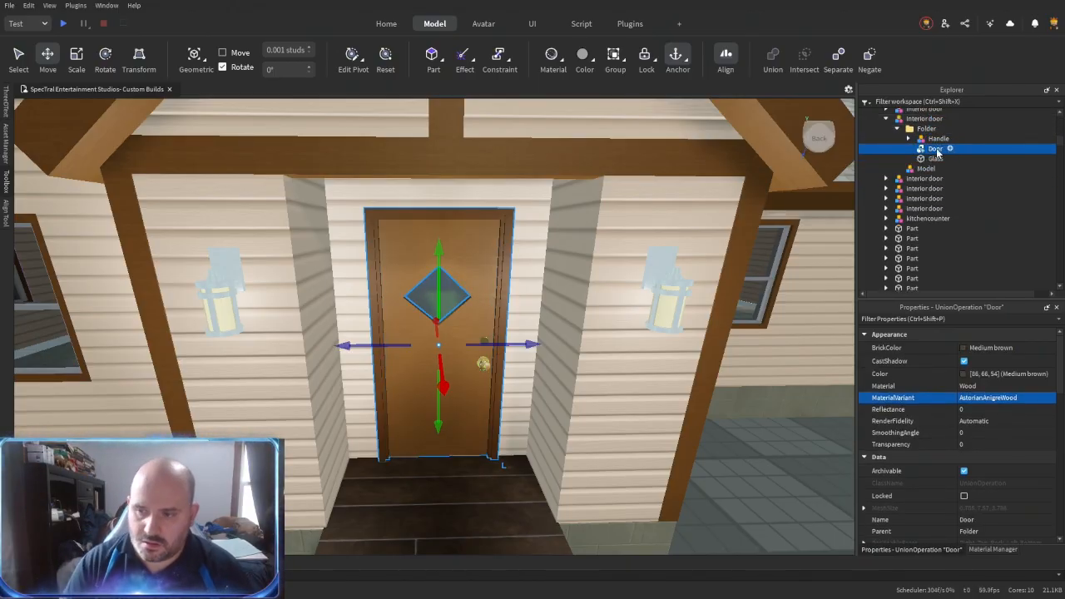
- Turn off CanQuery and CanTouch for the Door union and set its CollisionFidelity to PreciseConvexDecomposition
scroll(953, 475, down, 10)
click(963, 499)
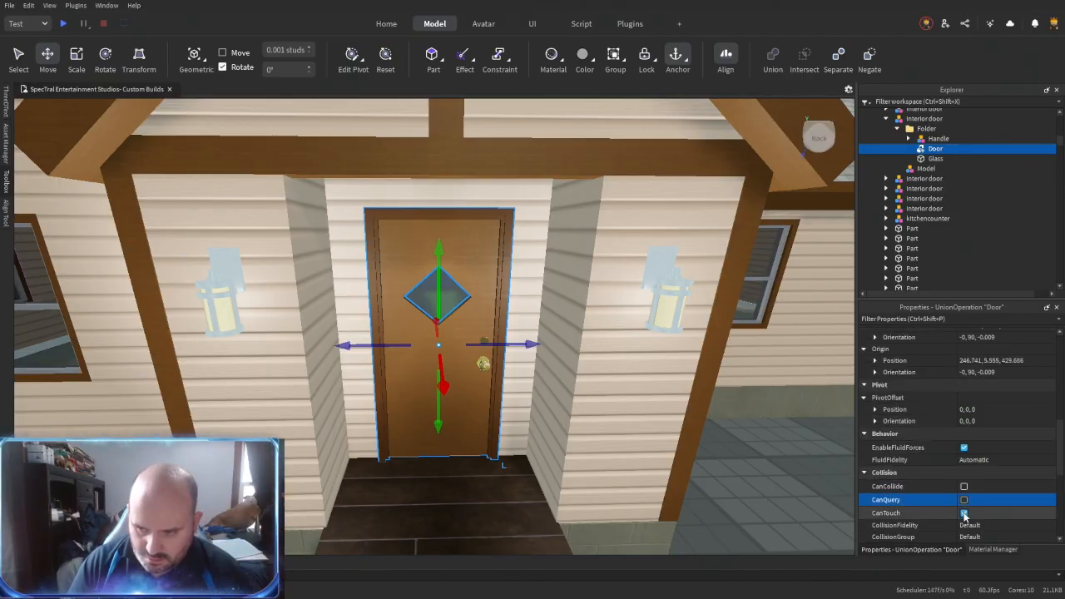
click(963, 512)
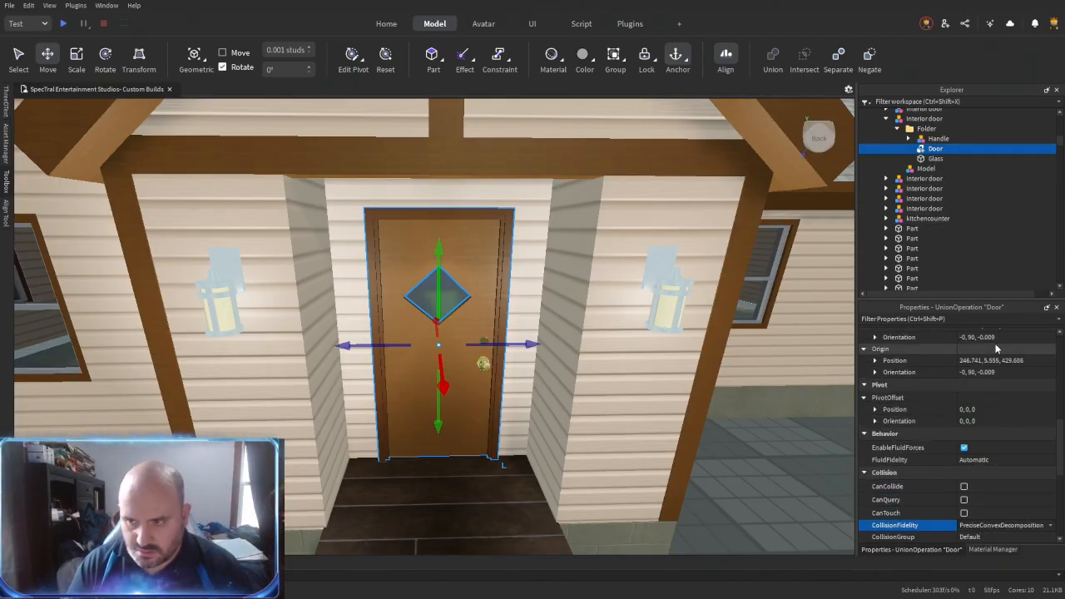
- Turn off CanTouch and CanQuery for the Glass part
click(935, 158)
click(965, 441)
click(964, 429)
- Turn off CanCollide and CanQuery for the handle's Knob, Node4 and Node6, and open their CollisionFidelity options
click(908, 139)
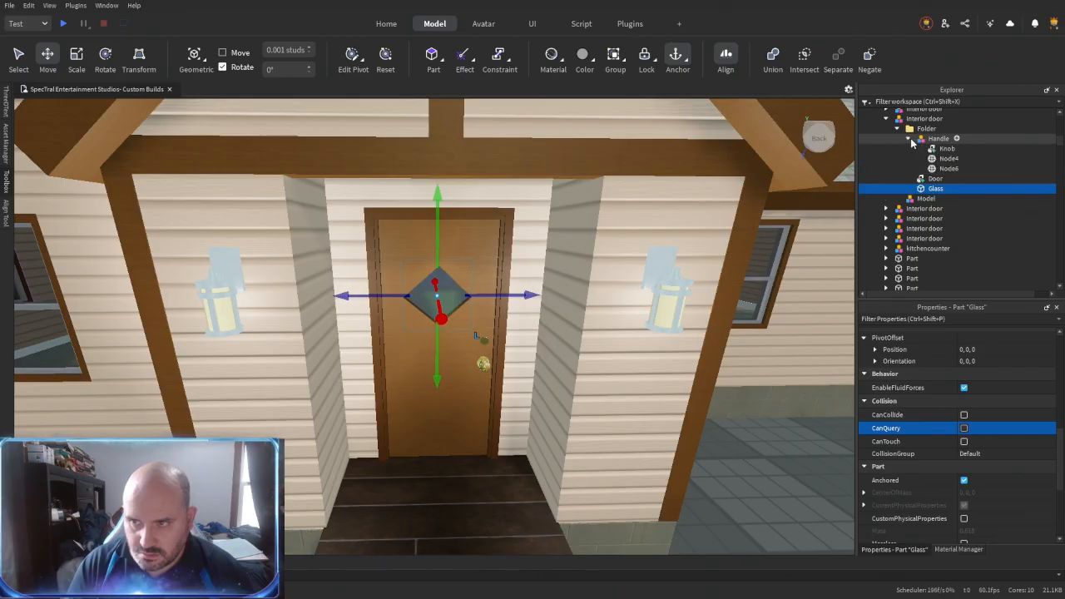
click(947, 149)
shift+click(949, 169)
scroll(950, 428, down, 3)
scroll(965, 491, up, 1)
click(964, 443)
click(964, 430)
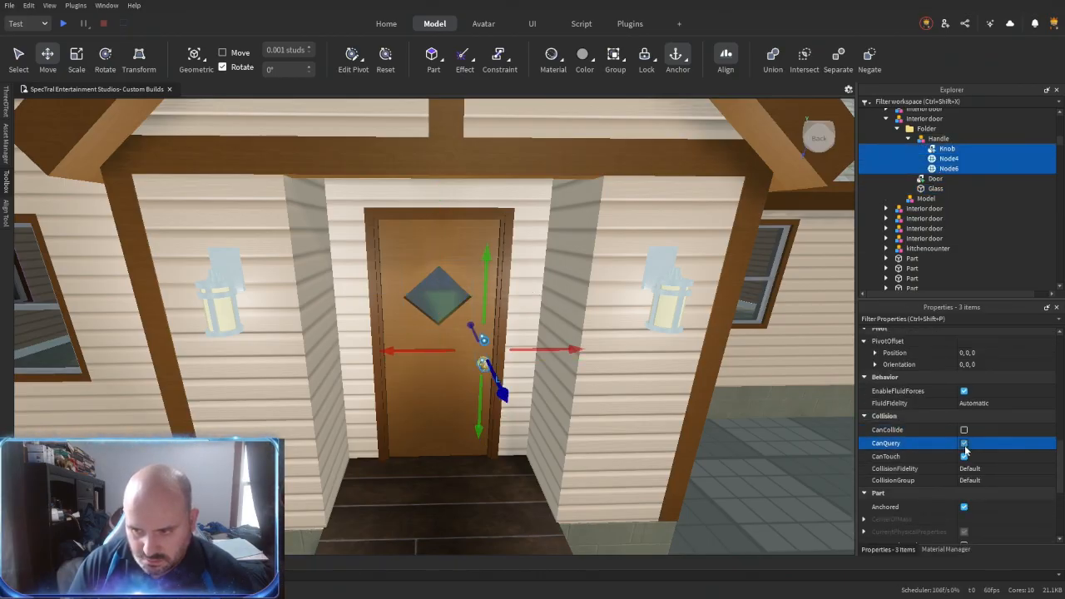
click(966, 470)
- Group the Handle, Door and Glass into a model named FrontDoor
click(907, 140)
click(938, 138)
shift+click(934, 159)
key(ctrl+g)
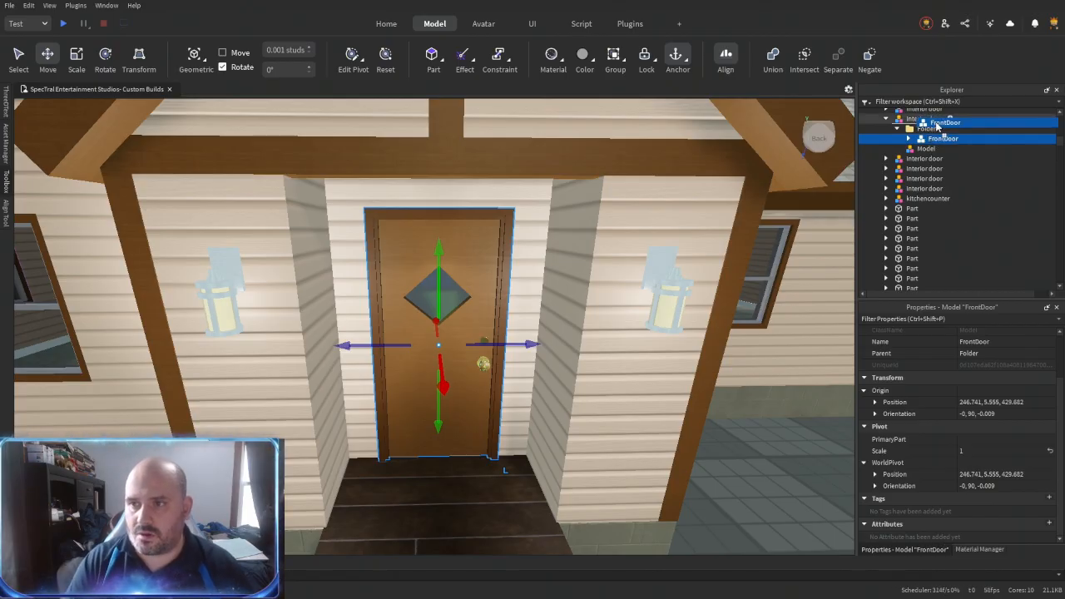
- Move FrontDoor directly into the interior door model and delete the emptied inner folder
drag(936, 125, 928, 121)
click(921, 129)
key(Delete)
- Group the interior door model into a new folder and ungroup the model inside it
click(921, 125)
key(ctrl+alt+g)
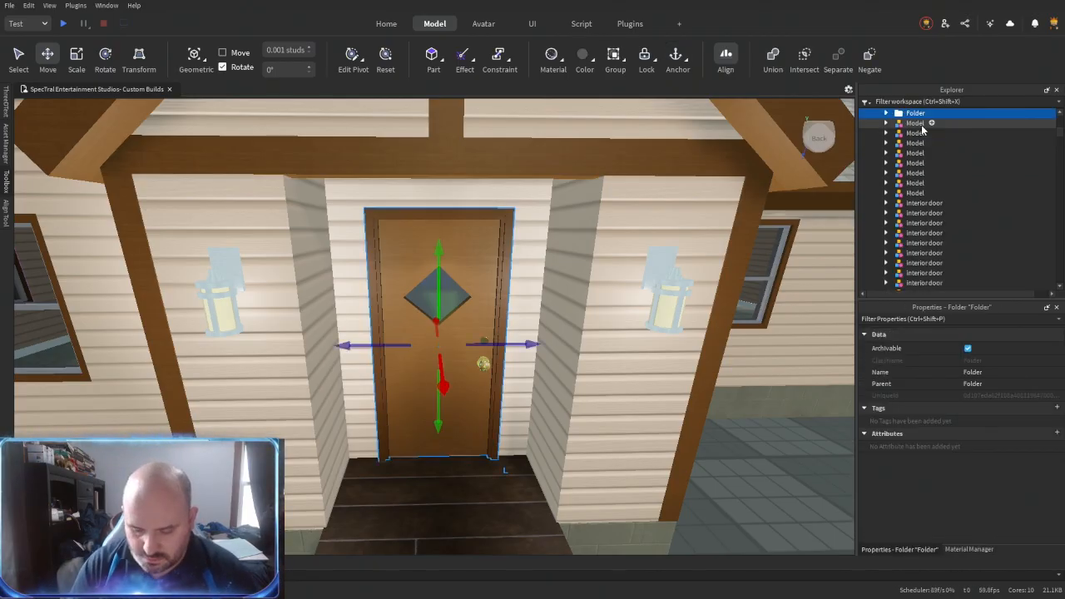
key(Right)
key(Down)
key(ctrl+u)
- Delete the leftover empty model beside FrontDoor in the folder
click(921, 125)
key(Down)
key(Delete)
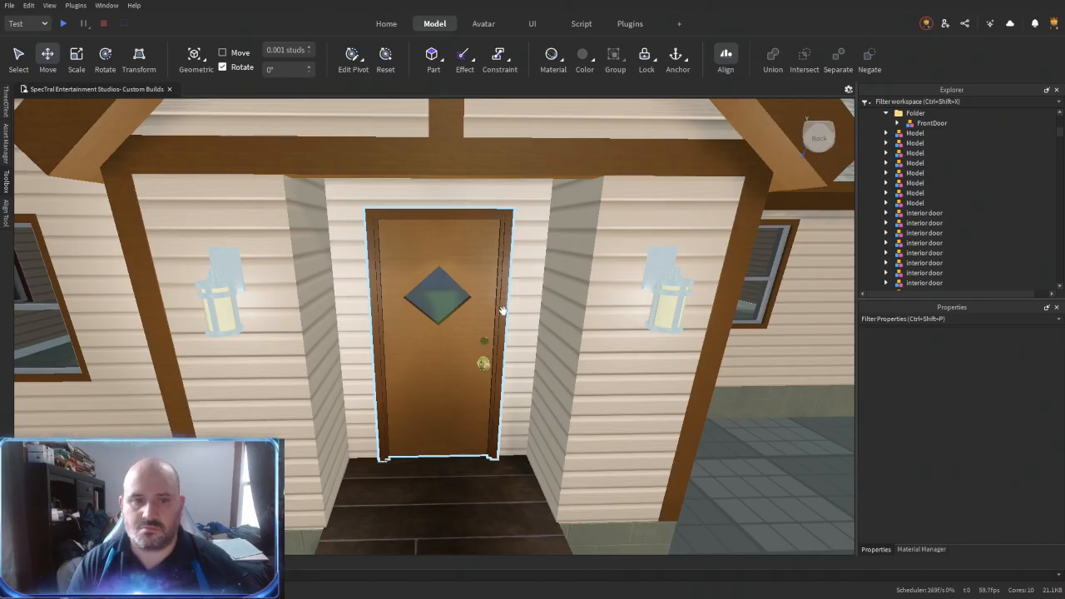
- Group the two wall lanterns beside the front door into a folder
click(665, 293)
ctrl+click(212, 287)
key(ctrl+alt+g)
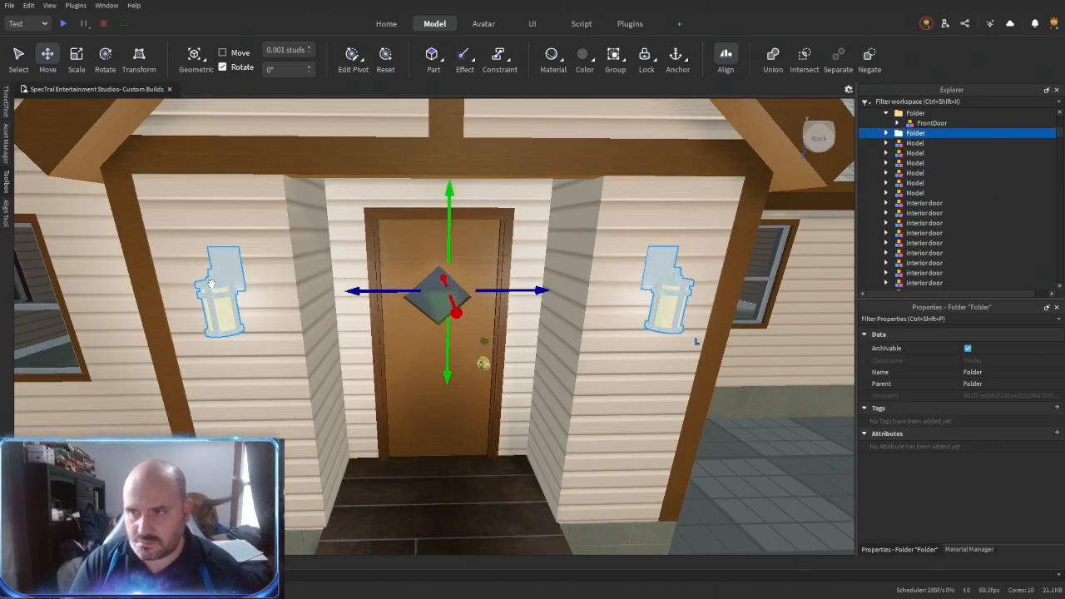
- Delete the inner neon part from the lantern to the right of the front door
key(ctrl+shift+c)
click(898, 143)
click(924, 273)
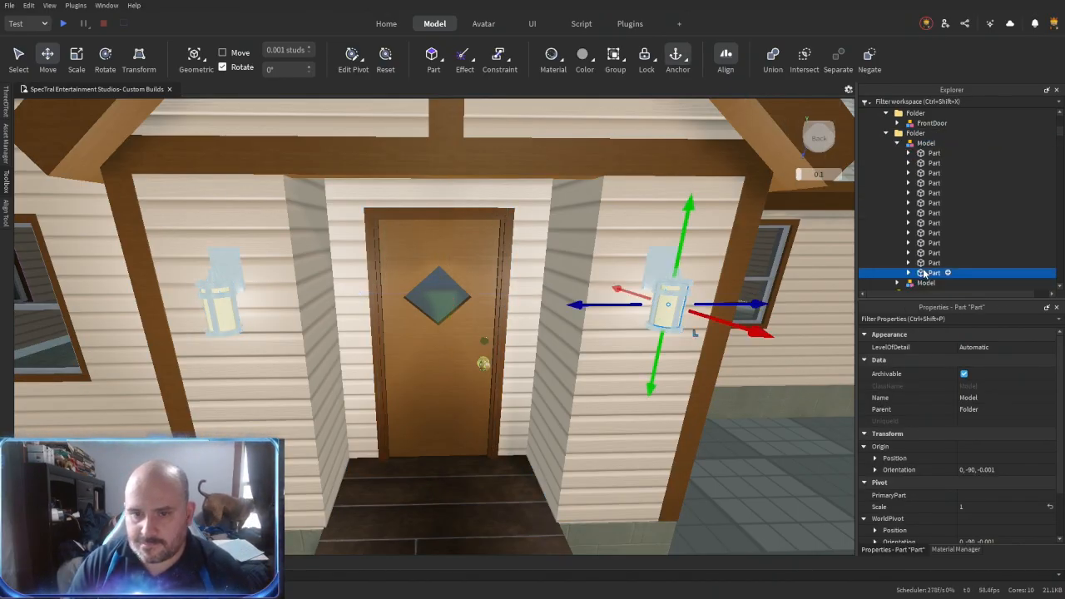
drag(700, 317, 719, 347)
key(f)
right_drag(718, 348, 693, 353)
key(ctrl+z)
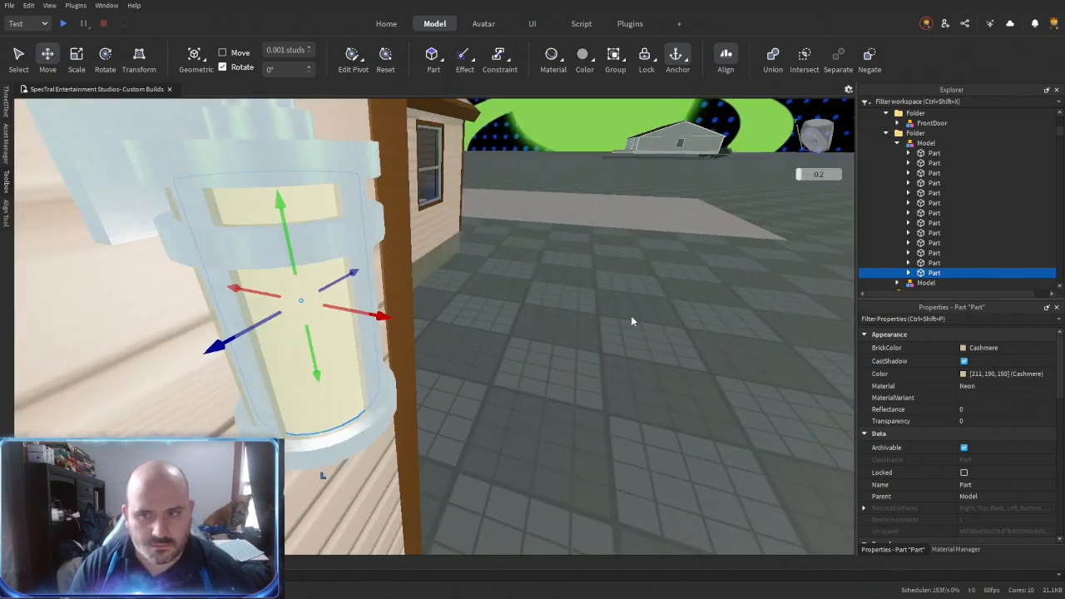
scroll(922, 262, down, 1)
key(Delete)
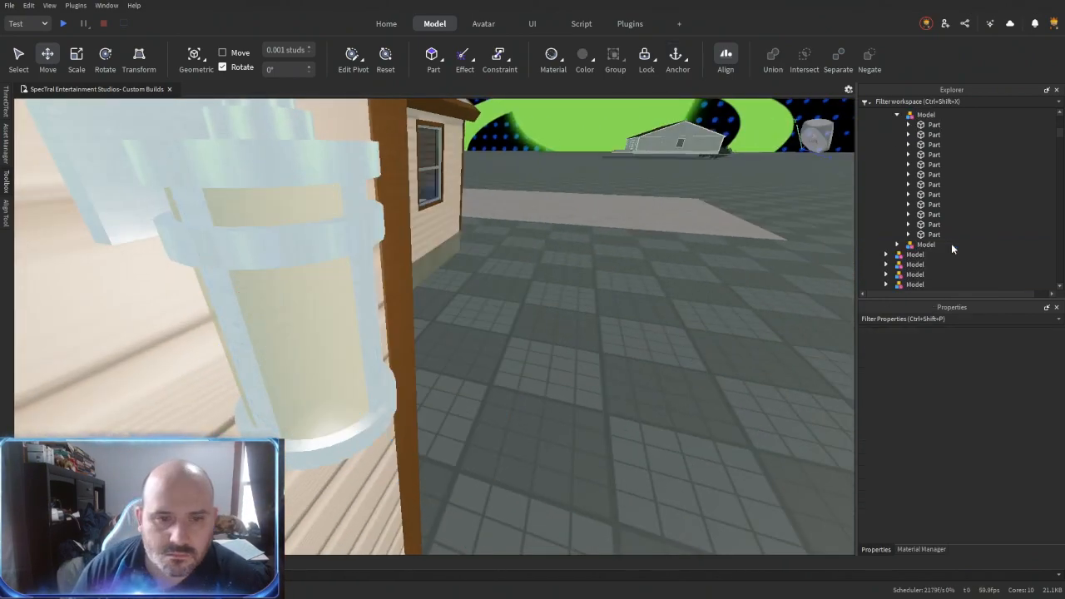
- Set the material of the lantern's Cashmere glass cylinder to Neon
click(935, 234)
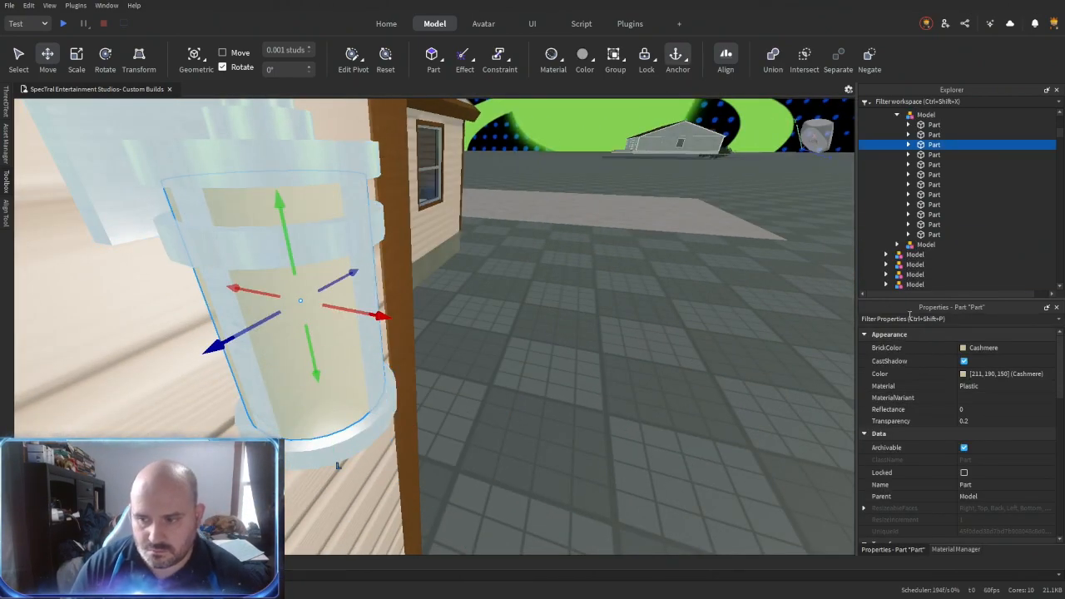
key(ctrl+z)
click(934, 146)
click(990, 388)
key(n)
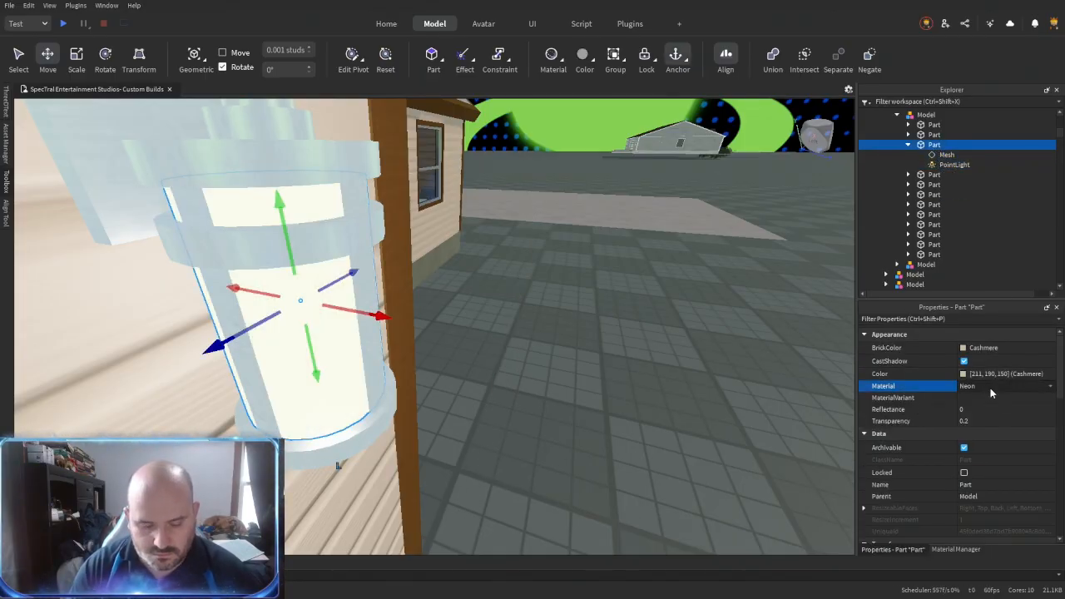
- Group the glowing cylinder into a folder and colour the remaining lantern parts Hurricane grey
key(ctrl+alt+g)
click(935, 136)
shift+click(936, 234)
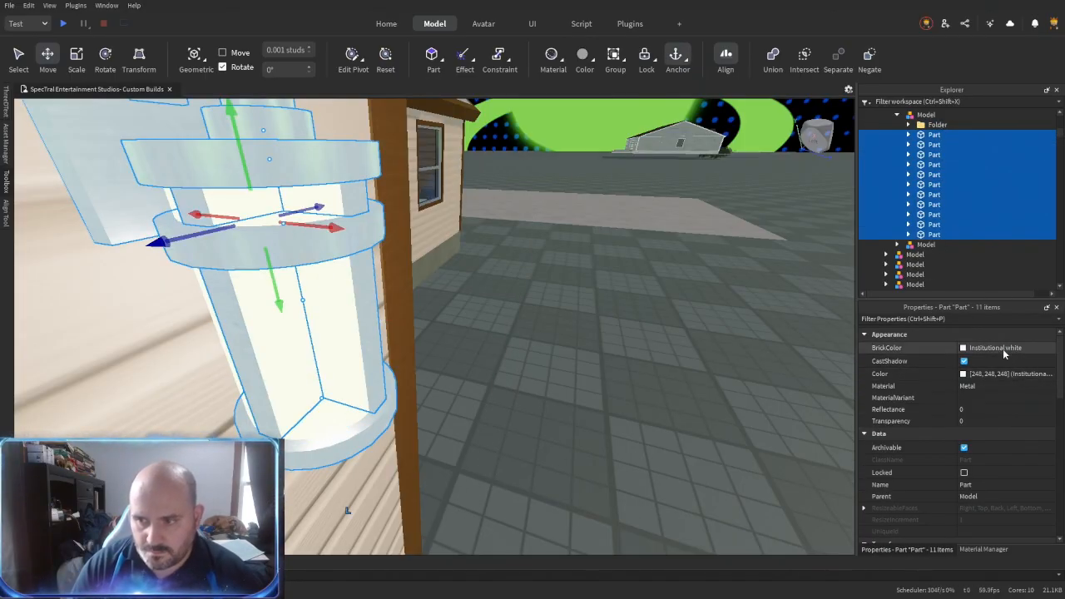
click(1003, 348)
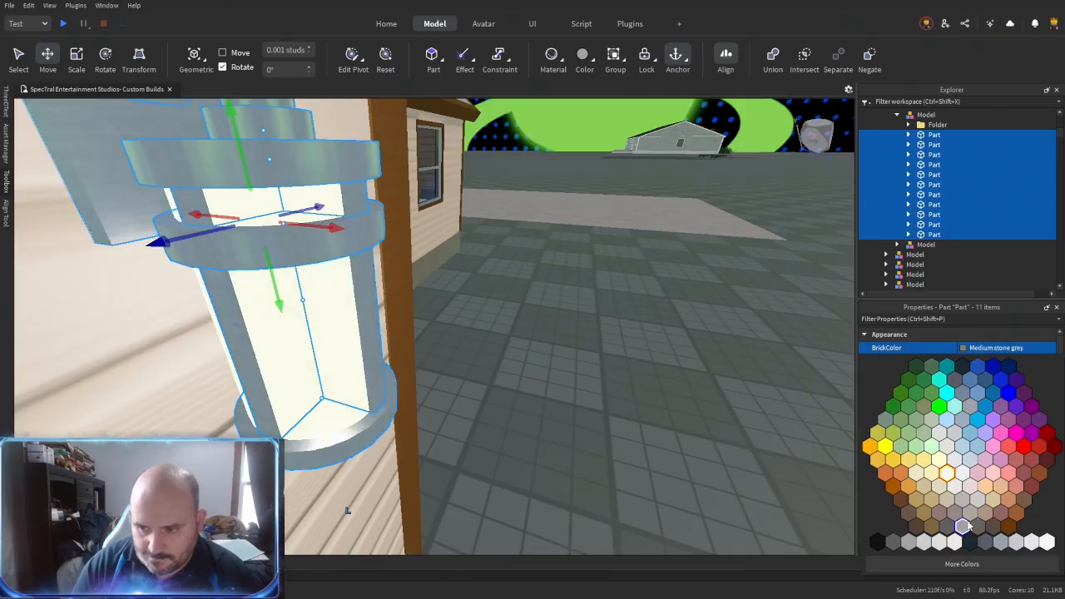
click(957, 515)
- Apply the Aluminium material variant to the lantern's frame parts and union them
click(977, 400)
key(ctrl+v)
key(Return)
right_drag(516, 386, 454, 374)
key(ctrl+shift+g)
key(s)
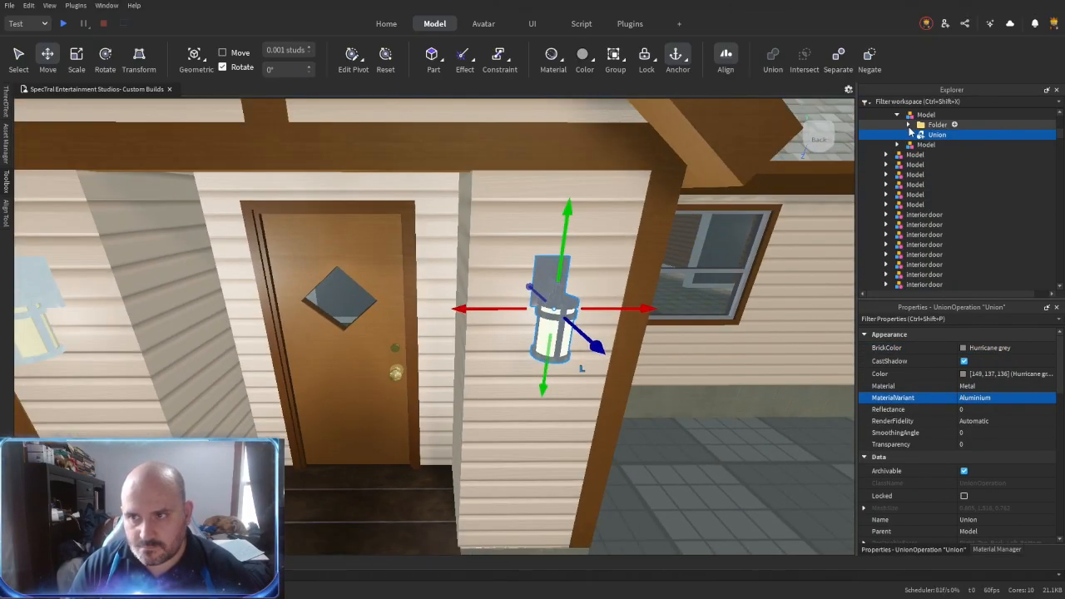
- Move the glowing part out of its folder into the lantern union
click(907, 125)
click(929, 136)
click(936, 136)
- Duplicate the finished lantern onto the porch wall across the door and delete the old lantern model
key(ctrl+d)
drag(484, 310, 377, 310)
key(a)
right_drag(513, 315, 514, 316)
key(w)
drag(459, 394, 474, 395)
right_drag(620, 317, 620, 318)
key(s)
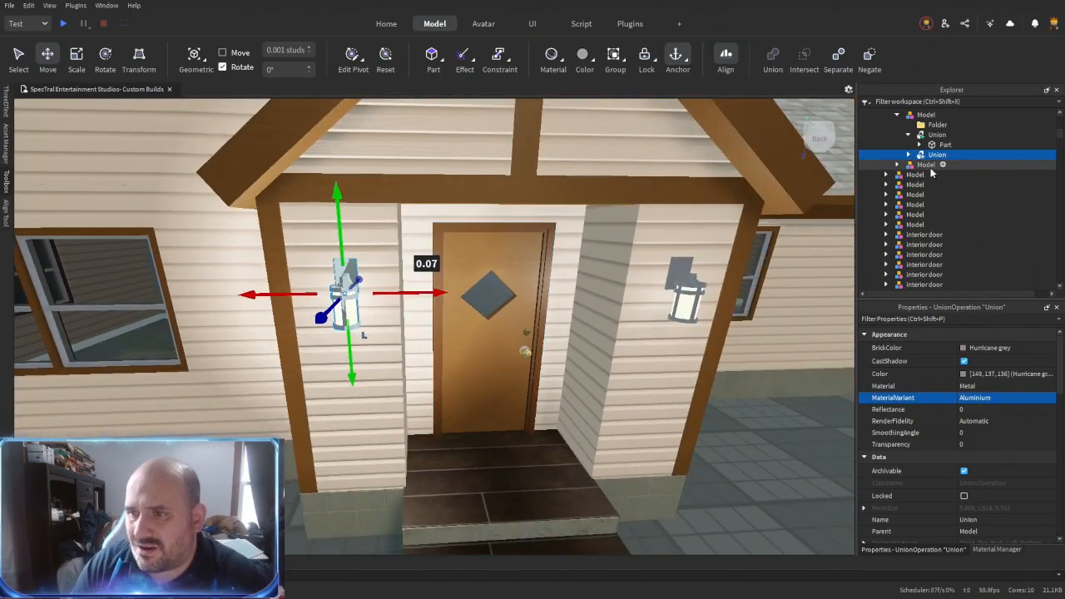
click(930, 167)
key(Delete)
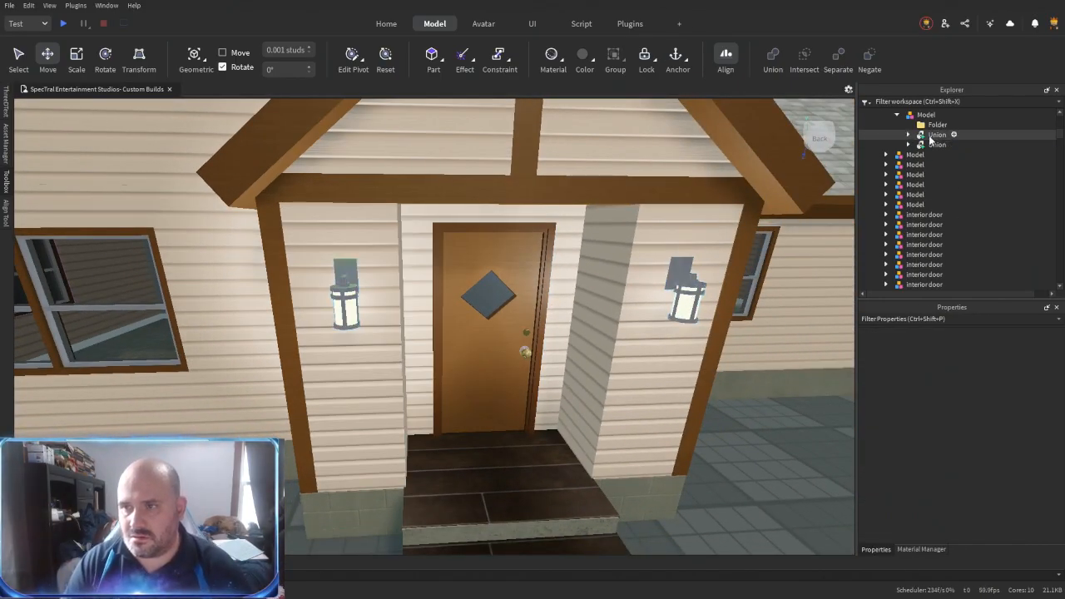
- Group the two lantern unions into a model named Lights
click(931, 137)
shift+click(932, 144)
key(ctrl+g)
double_click(936, 137)
text(Lights)
key(Return)
- Move the Lights model into the folder holding FrontDoor and delete the leftover model
drag(936, 138, 915, 181)
click(916, 201)
key(Delete)
- Move FrontDoor and Lights into the folder that holds Foundation, Siding, Trim and Roof
click(919, 190)
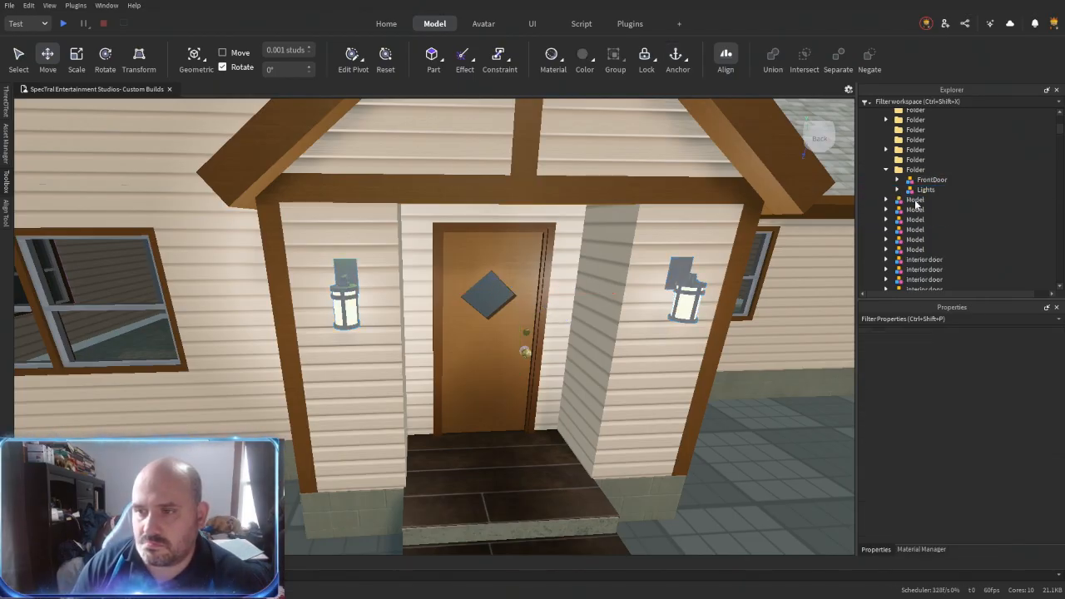
ctrl+click(918, 180)
ctrl+click(649, 371)
ctrl+click(929, 168)
drag(929, 168, 919, 157)
click(926, 147)
ctrl+click(924, 139)
click(926, 188)
click(922, 196)
key(f)
- Delete the empty folders left around the exterior folder
click(914, 127)
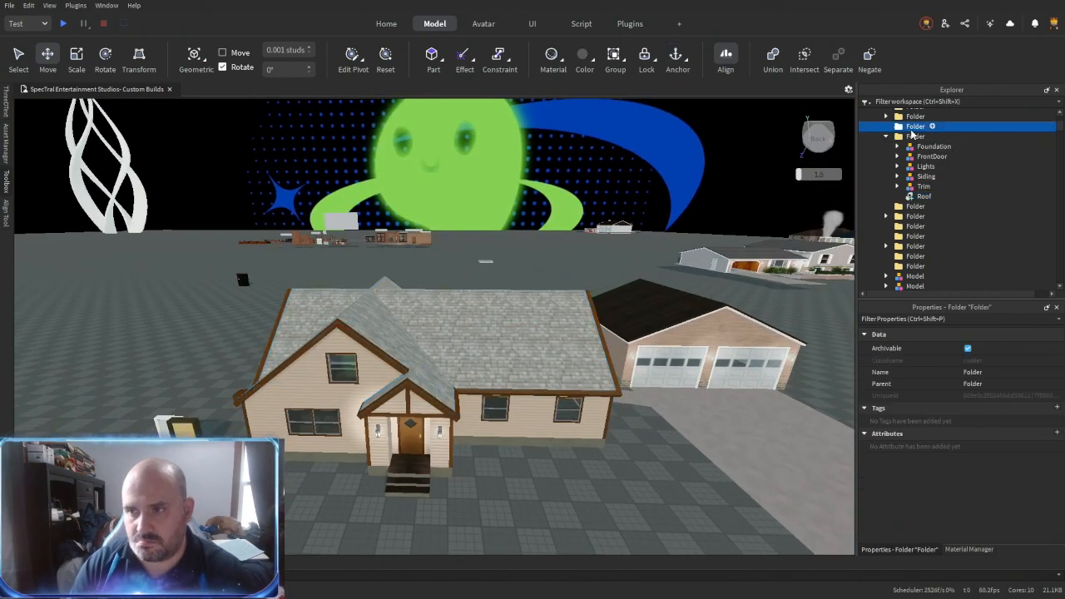
key(Delete)
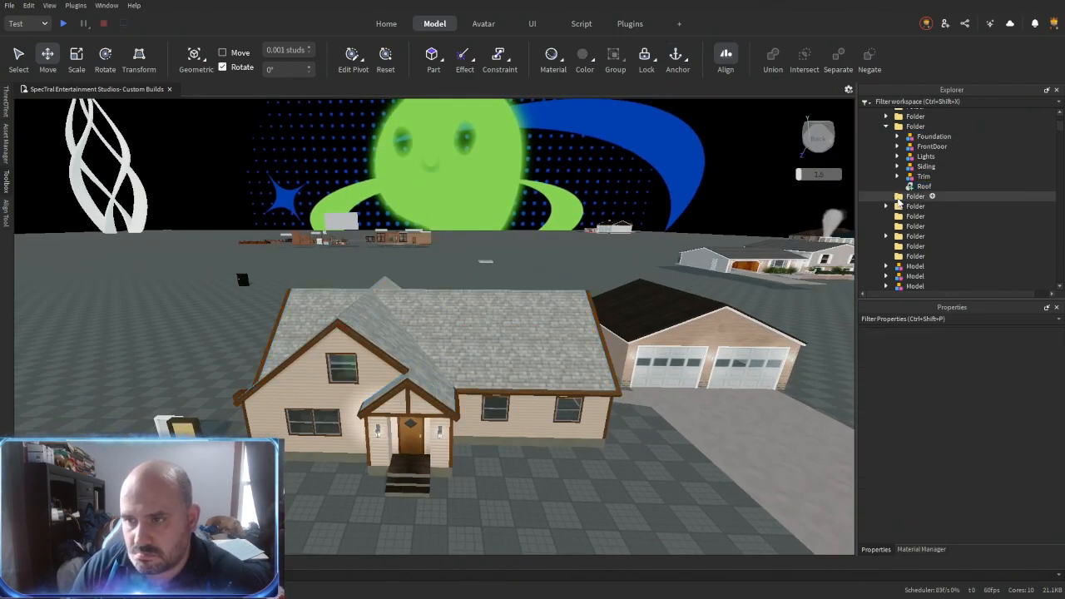
click(901, 209)
key(Delete)
- Move the front steps model into the exterior folder and rename the folder A_Exterrior
scroll(546, 448, down, 3)
right_drag(545, 449, 549, 416)
scroll(548, 445, up, 6)
click(456, 402)
ctrl+click(926, 166)
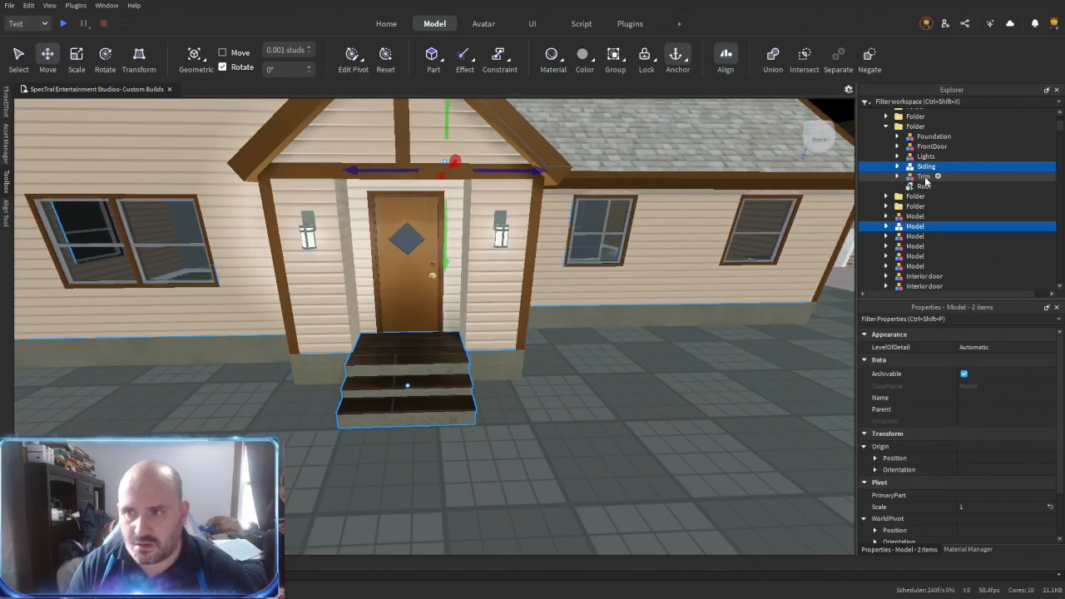
drag(937, 131, 920, 127)
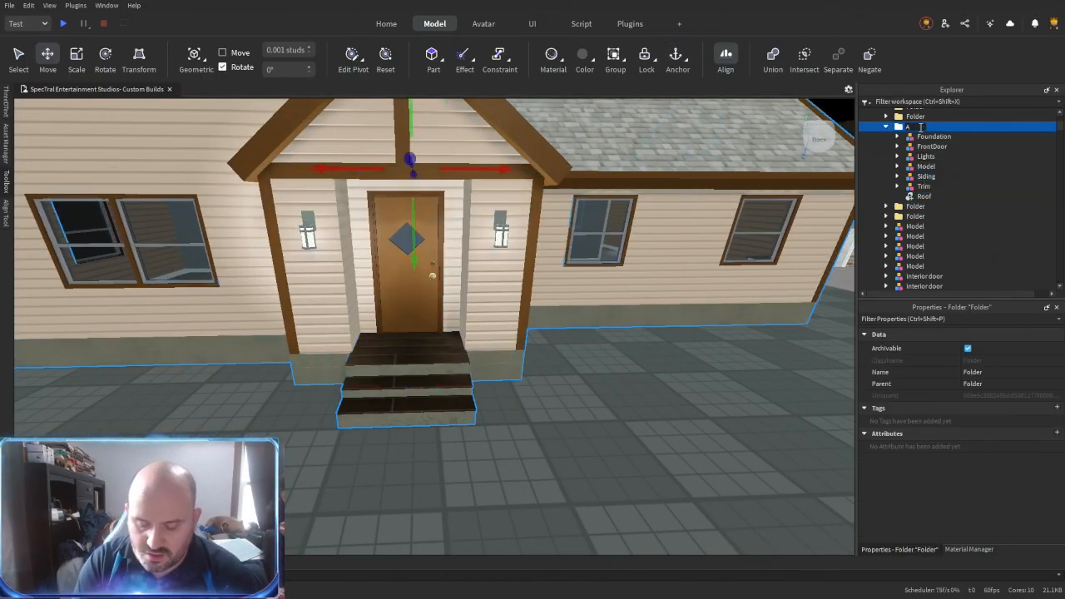
- Colour the door slab of the free-standing white interior door Pine Cone
click(447, 504)
key(a)
right_drag(537, 427, 526, 417)
click(348, 321)
key(f)
scroll(403, 375, down, 2)
right_drag(403, 374, 400, 393)
alt+click(325, 276)
right_drag(324, 277, 340, 269)
scroll(905, 252, down, 1)
click(886, 257)
scroll(899, 249, down, 2)
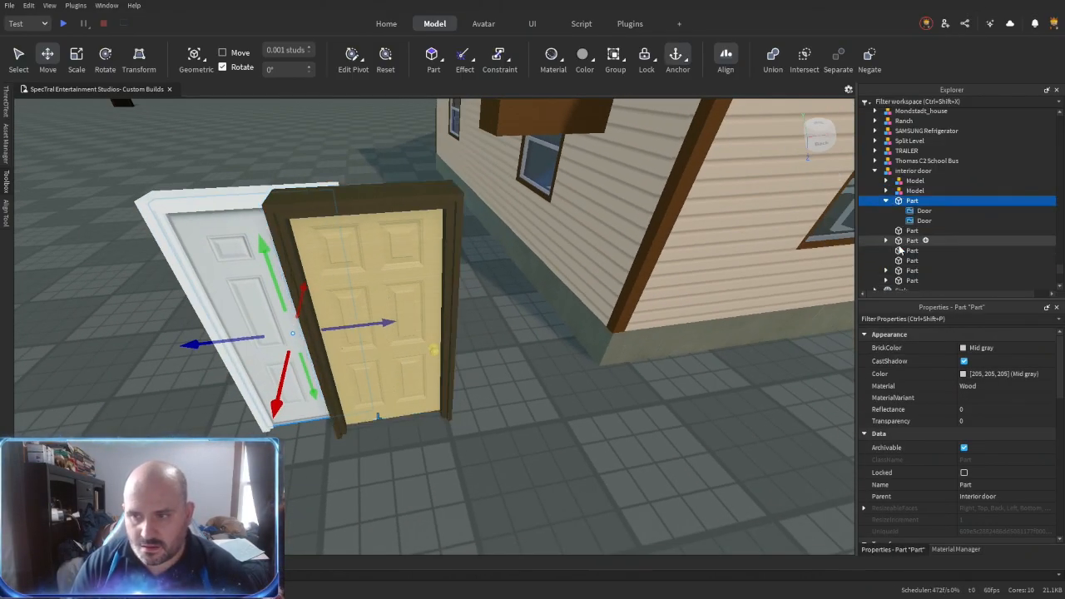
click(981, 348)
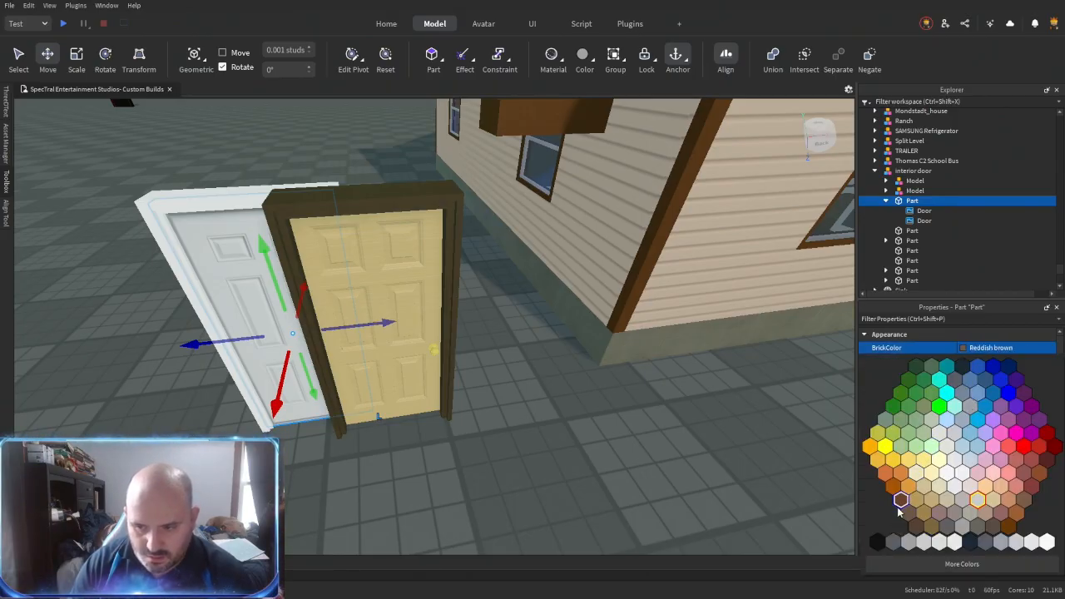
scroll(915, 408, down, 2)
scroll(915, 408, up, 2)
- Set the transparency of both Door decals on the slab to 0.5
click(923, 211)
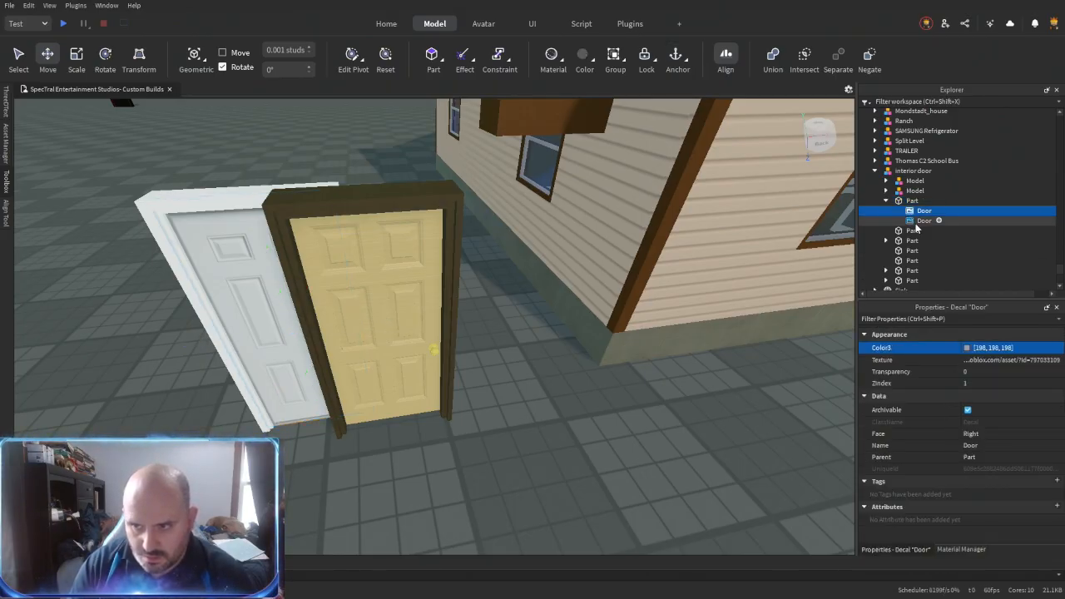
ctrl+click(918, 221)
click(982, 373)
text(.5)
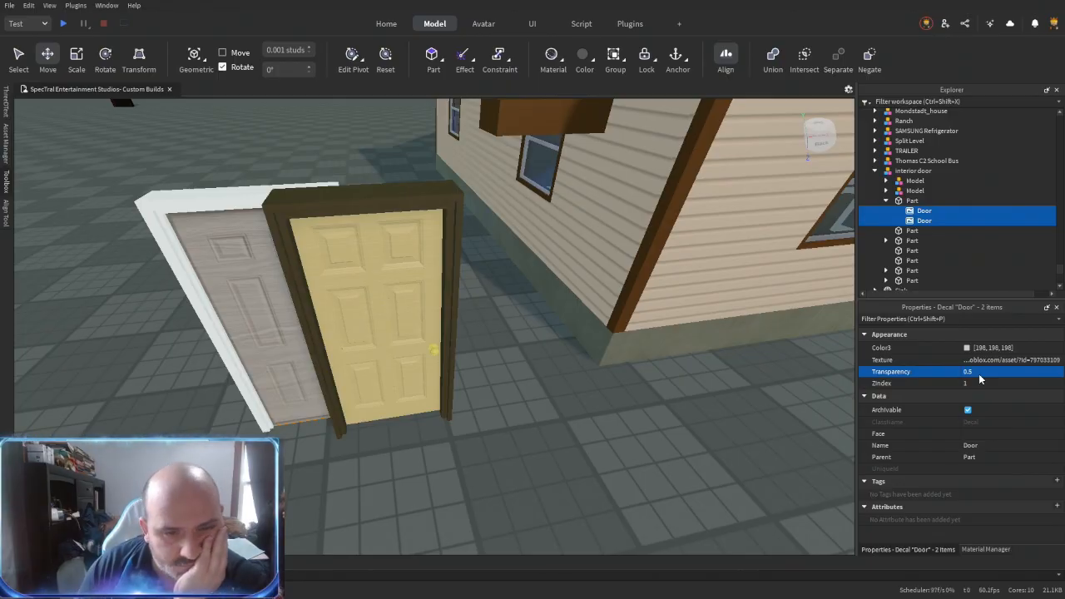
- Apply the AstorianAnigreWood material variant to the white-framed door's slab
click(912, 202)
click(982, 399)
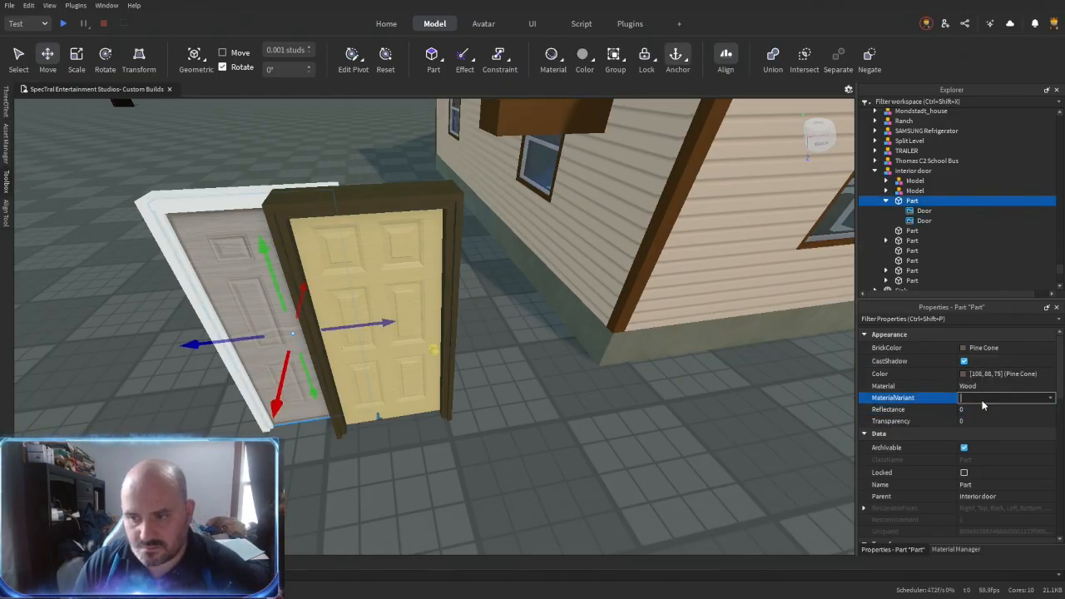
text(AstorianAnigreWood)
key(Return)
- Move the yellow dark-framed door away from the white-framed door
right_drag(503, 441, 464, 471)
scroll(472, 445, up, 4)
scroll(472, 445, down, 5)
drag(466, 385, 166, 396)
right_drag(453, 431, 479, 428)
scroll(482, 430, up, 3)
scroll(479, 424, down, 2)
- Rename the slab part of the white-framed interior door as Door
click(476, 366)
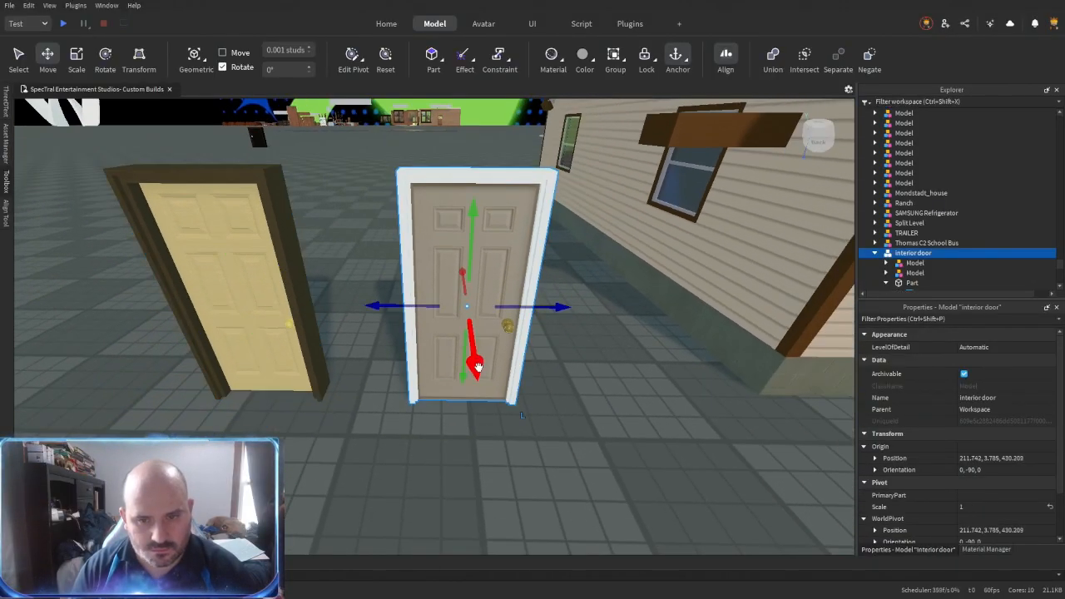
scroll(476, 365, up, 2)
right_drag(476, 364, 482, 363)
scroll(936, 218, down, 2)
click(912, 227)
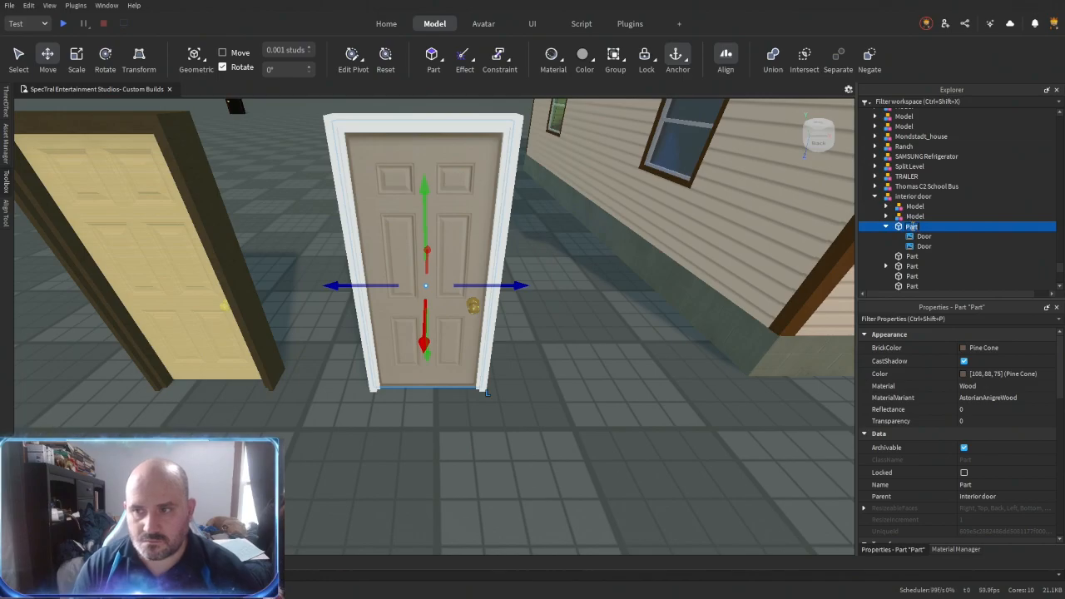
- Move the yellow door in front of the house's ground-floor window and delete the free-standing white-framed door
scroll(596, 323, down, 2)
drag(278, 333, 419, 386)
scroll(436, 402, up, 3)
right_drag(435, 402, 437, 401)
scroll(437, 401, down, 3)
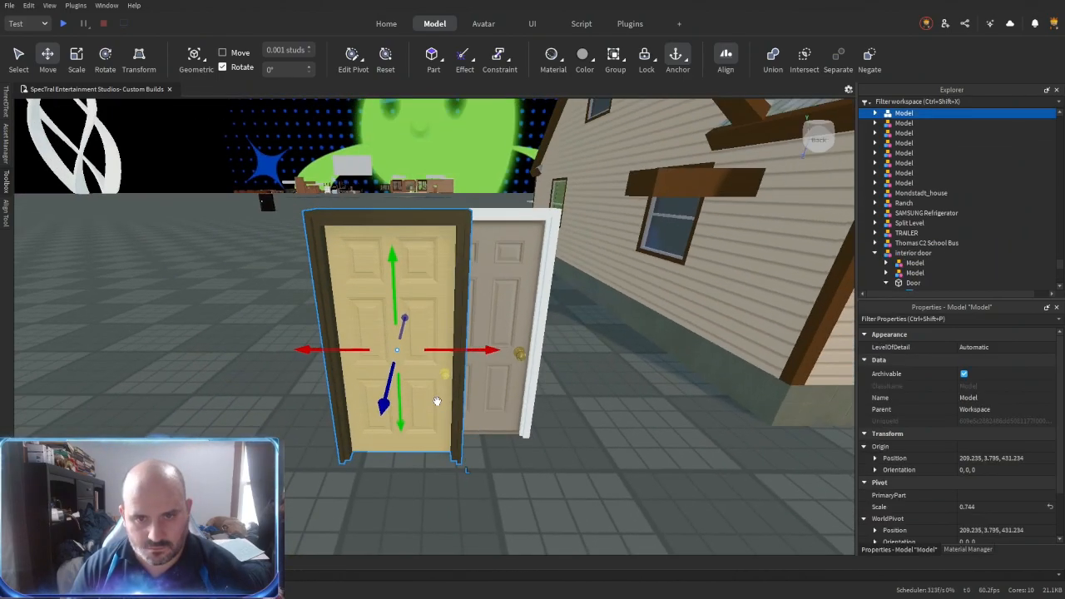
key(s)
key(d)
drag(437, 401, 503, 416)
click(184, 331)
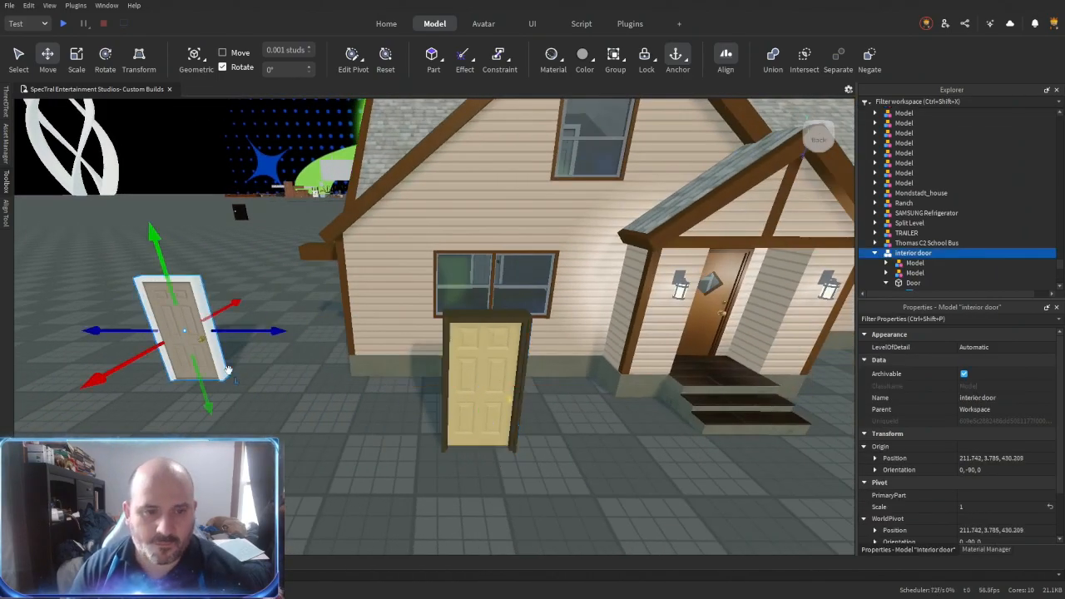
key(Delete)
- Group all of the house's interior door models into one folder
key(d)
key(w)
right_drag(319, 398, 321, 399)
key(s)
click(393, 352)
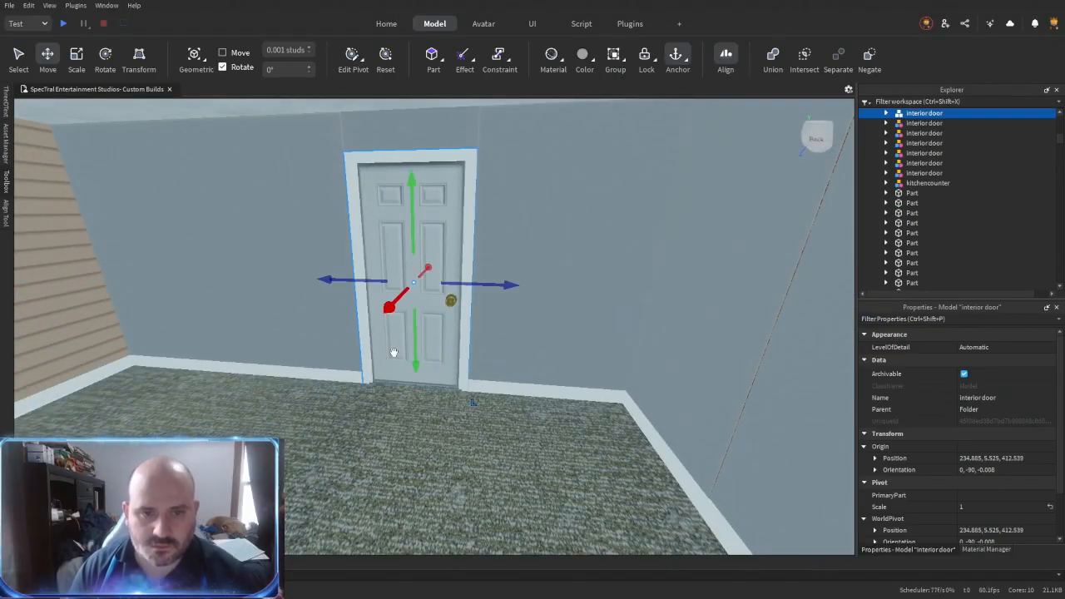
right_drag(602, 309, 602, 309)
click(930, 175)
scroll(931, 174, up, 2)
scroll(931, 175, up, 1)
shift+click(925, 141)
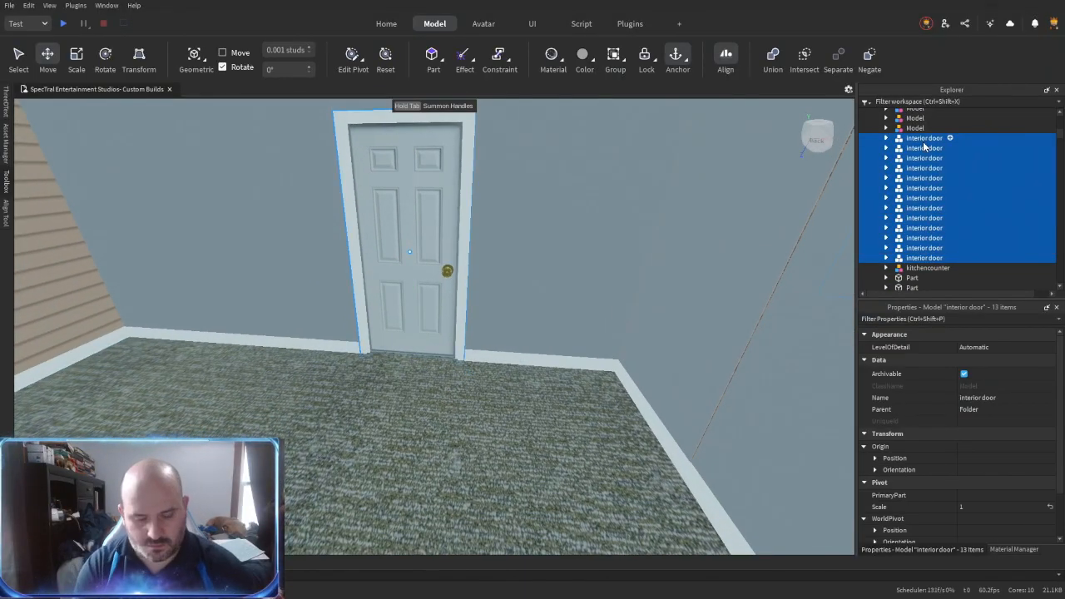
key(ctrl+alt+g)
- Place the yellow dark-framed door model in a subfolder of the interior doors folder
click(886, 113)
click(905, 124)
key(s)
right_drag(544, 328, 570, 307)
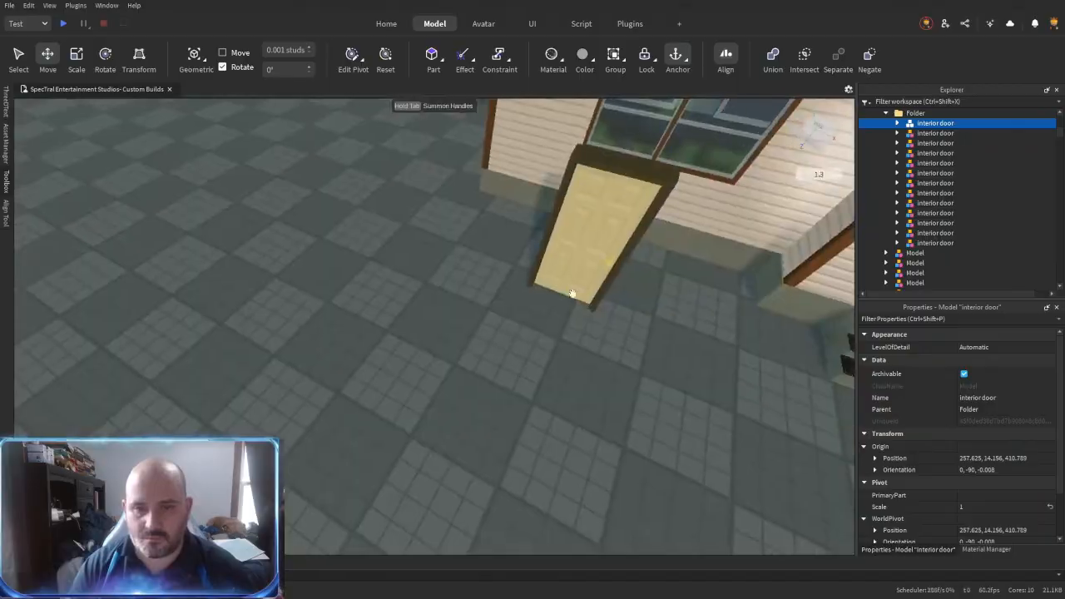
click(571, 305)
right_drag(524, 411, 525, 410)
key(d)
key(a)
click(886, 163)
click(897, 174)
scroll(899, 179, down, 2)
ctrl+click(913, 212)
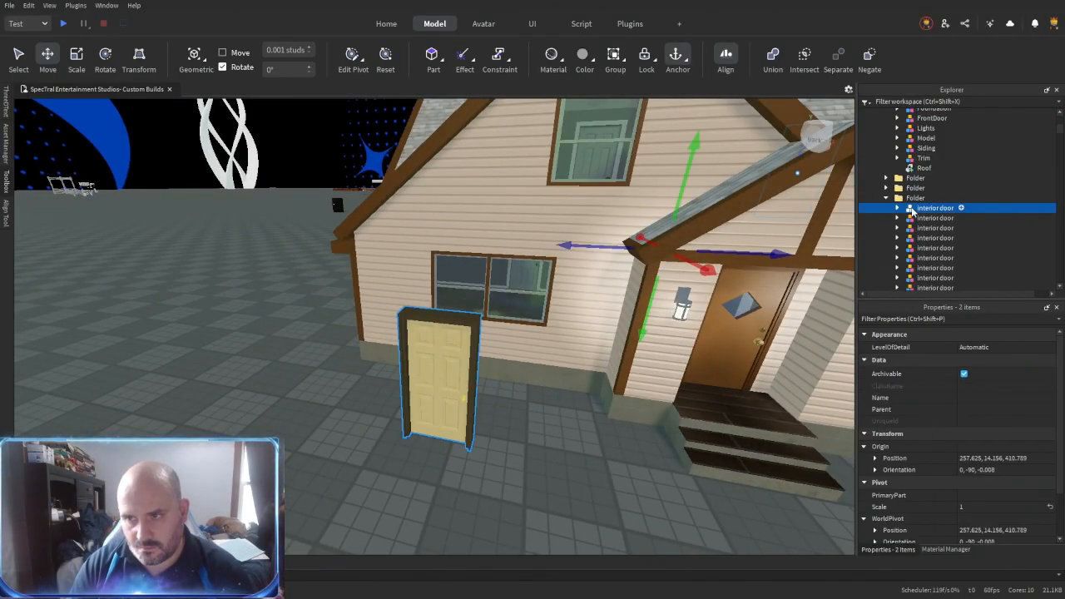
click(913, 207)
click(897, 197)
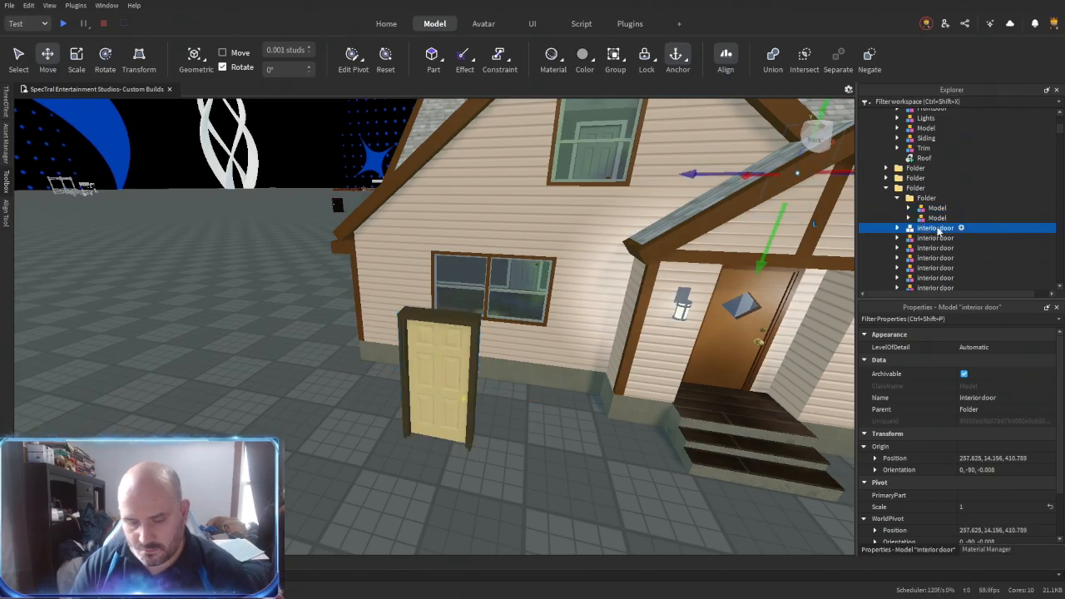
- Rename the yellow door model Interior Door and delete the other model in its subfolder
click(938, 218)
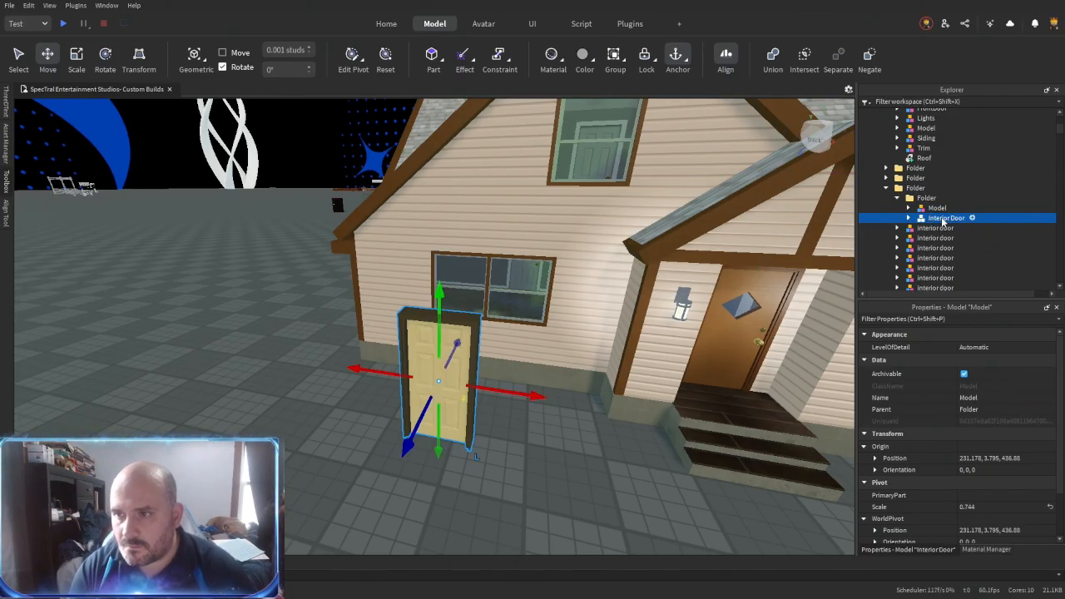
key(Delete)
click(932, 211)
- Place a copy of the dark-framed Interior Door at position 257.625, 14.156, 410.789 and delete the old door there
click(936, 221)
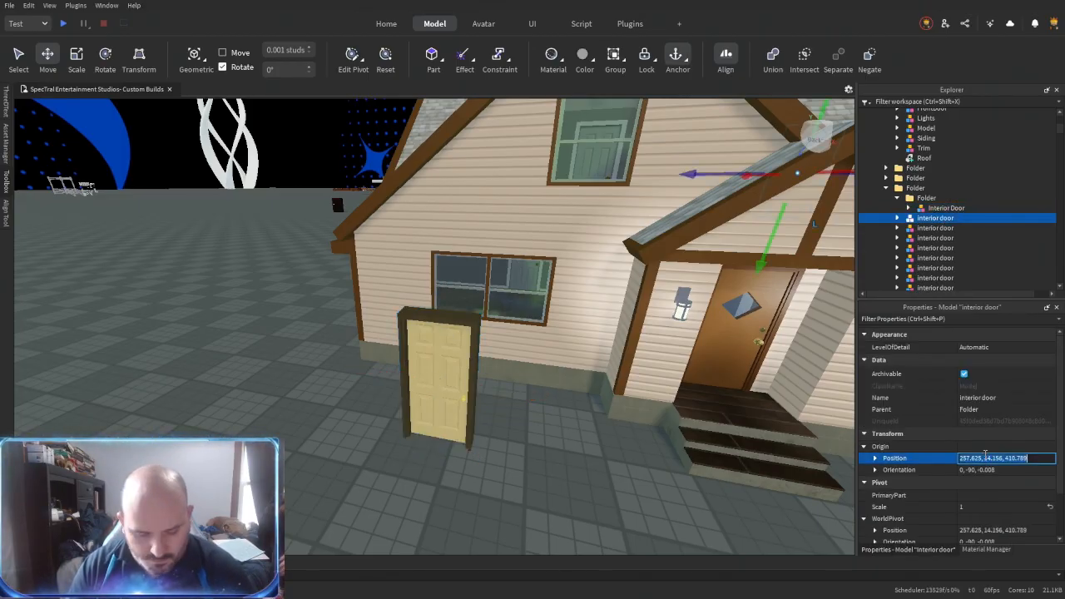
key(f)
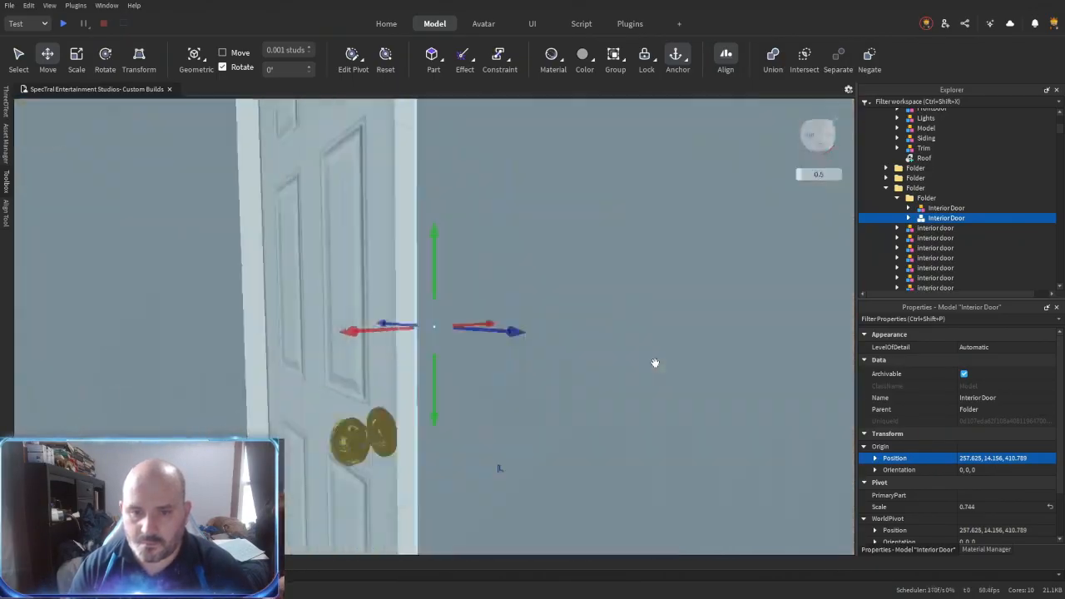
click(943, 229)
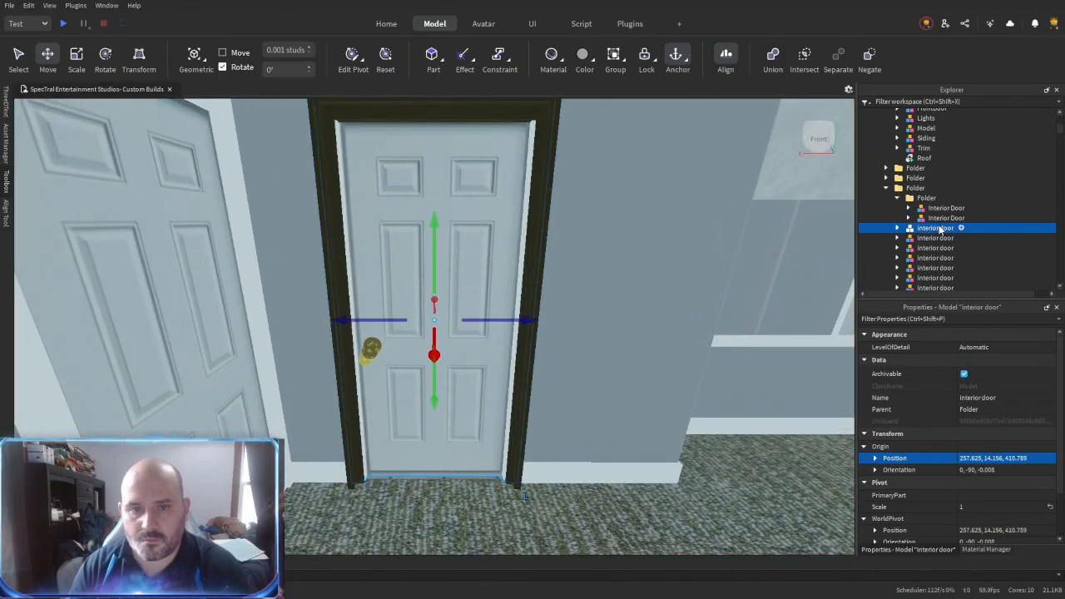
key(Delete)
- Move the copied door's slab union directly into SixPanelPortrait and remove the emptied models
right_drag(484, 321, 490, 292)
click(490, 292)
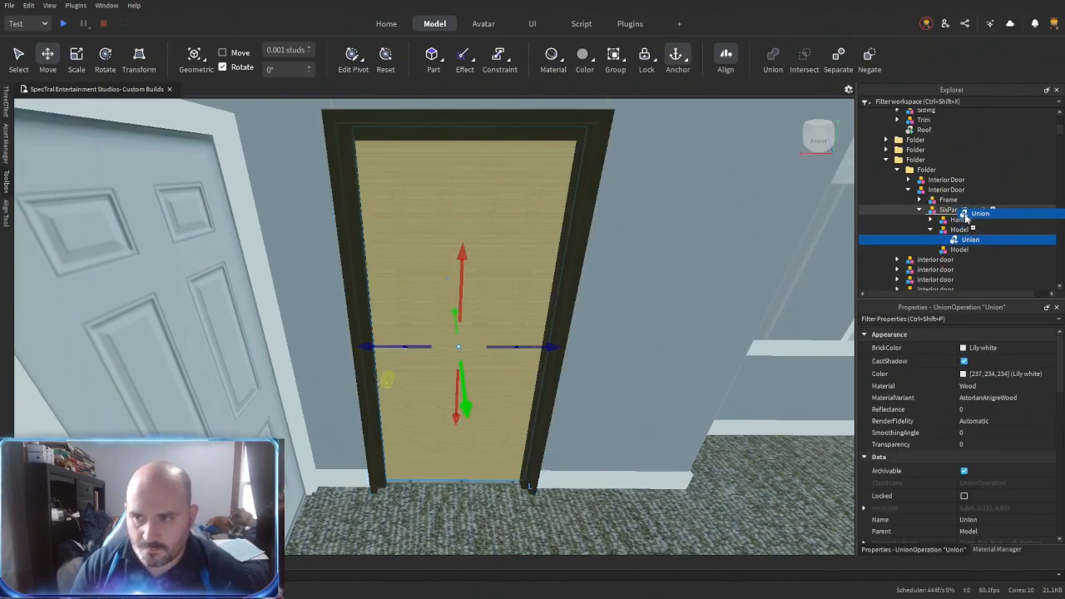
drag(965, 217, 963, 211)
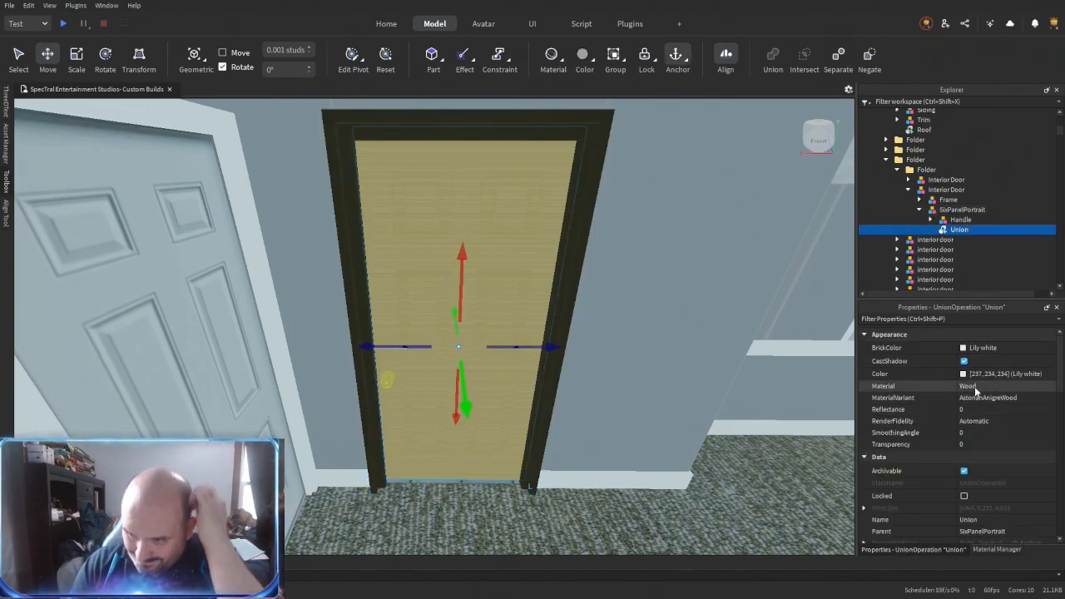
- Separate the slab union in SixPanelPortrait into its component unions and parts
key(ctrl+shift+u)
click(951, 250)
click(955, 240)
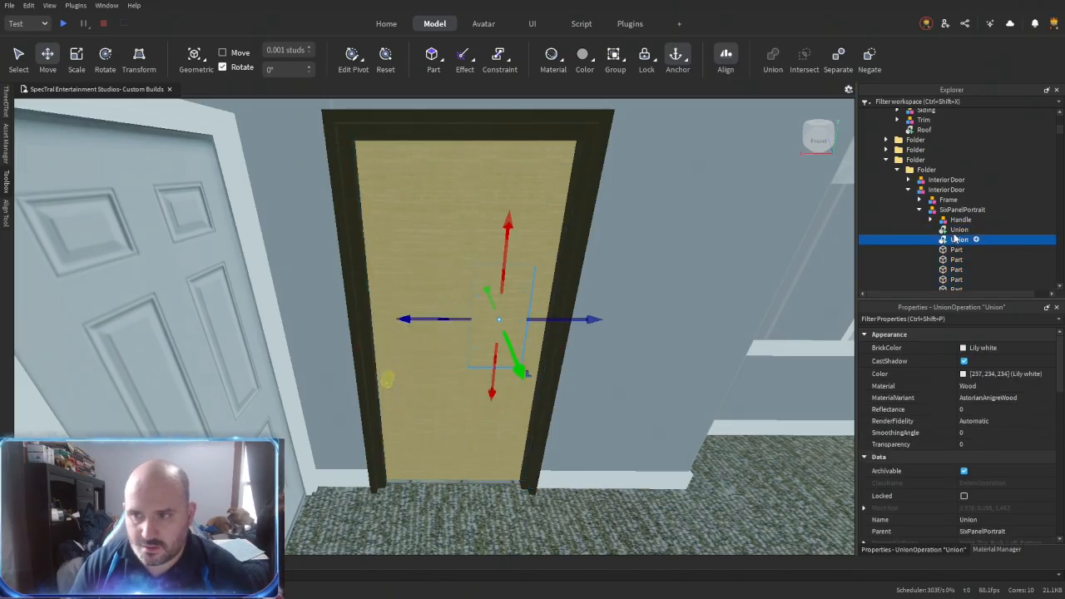
click(955, 231)
scroll(955, 234, down, 3)
click(956, 264)
click(601, 286)
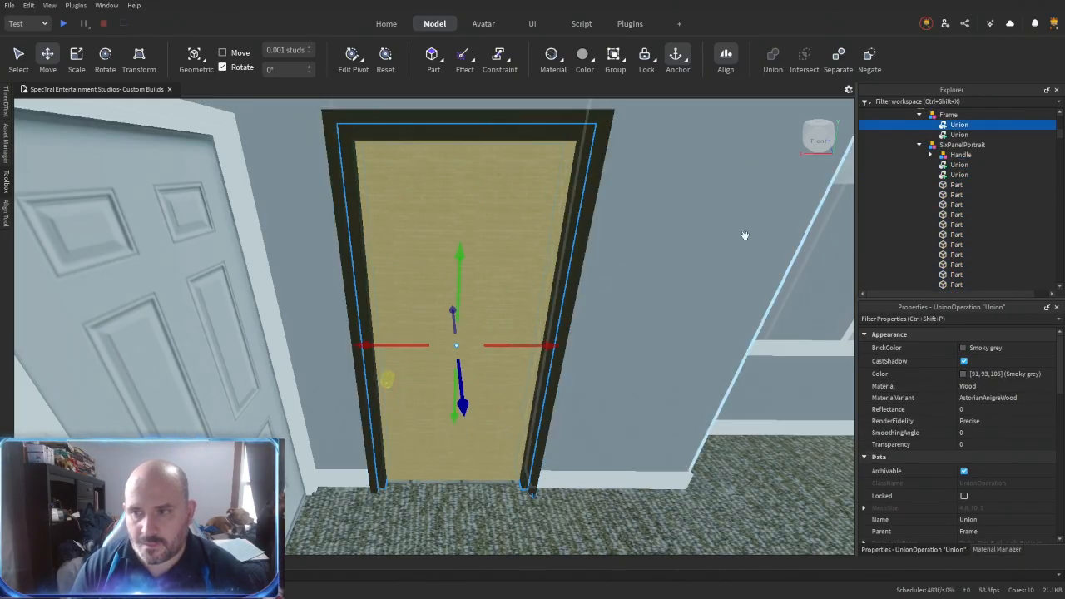
- Undo the separation of the slab union in SixPanelPortrait and select both unions of the Frame model
click(951, 135)
key(ctrl+z)
click(957, 135)
ctrl+click(959, 126)
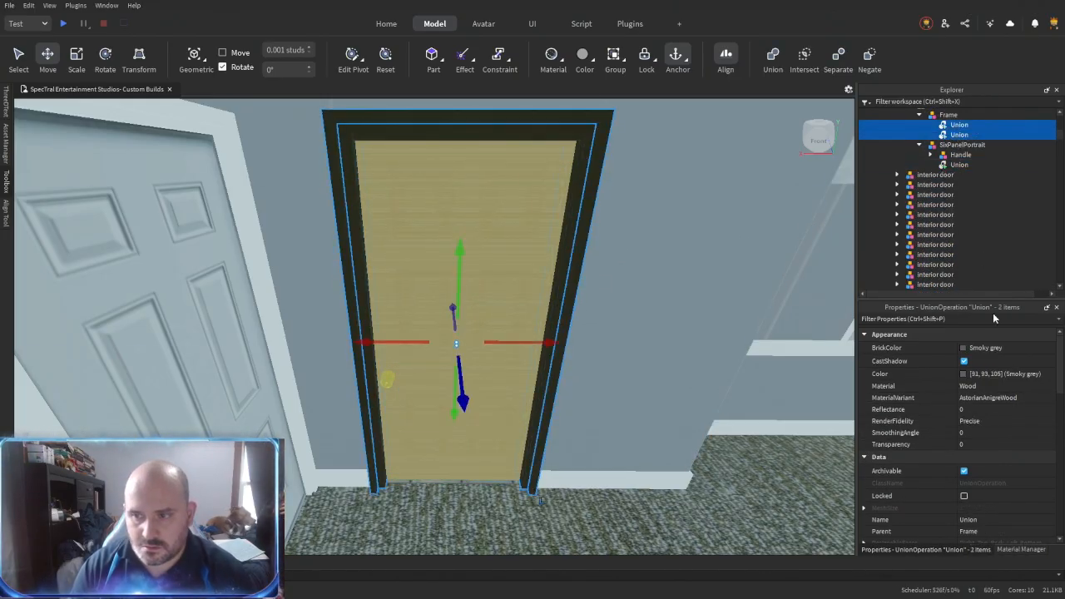
- Recolour the two Frame unions Medium brown to match the trim inside the front door's union, leaving the front door joined
click(984, 348)
click(915, 527)
right_drag(666, 383, 544, 338)
click(509, 334)
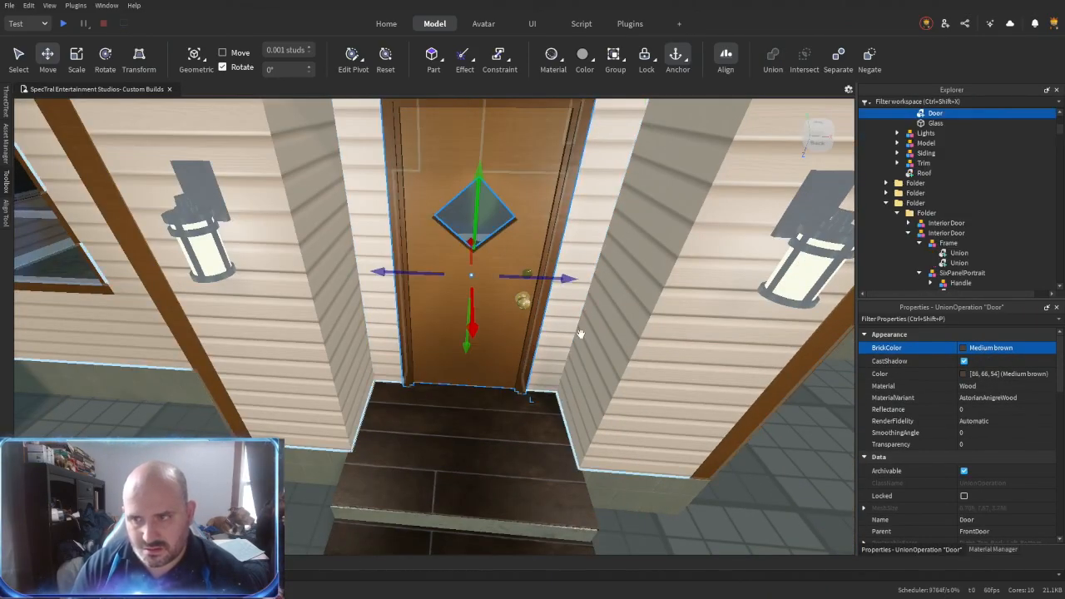
key(ctrl+shift+u)
click(922, 143)
click(922, 135)
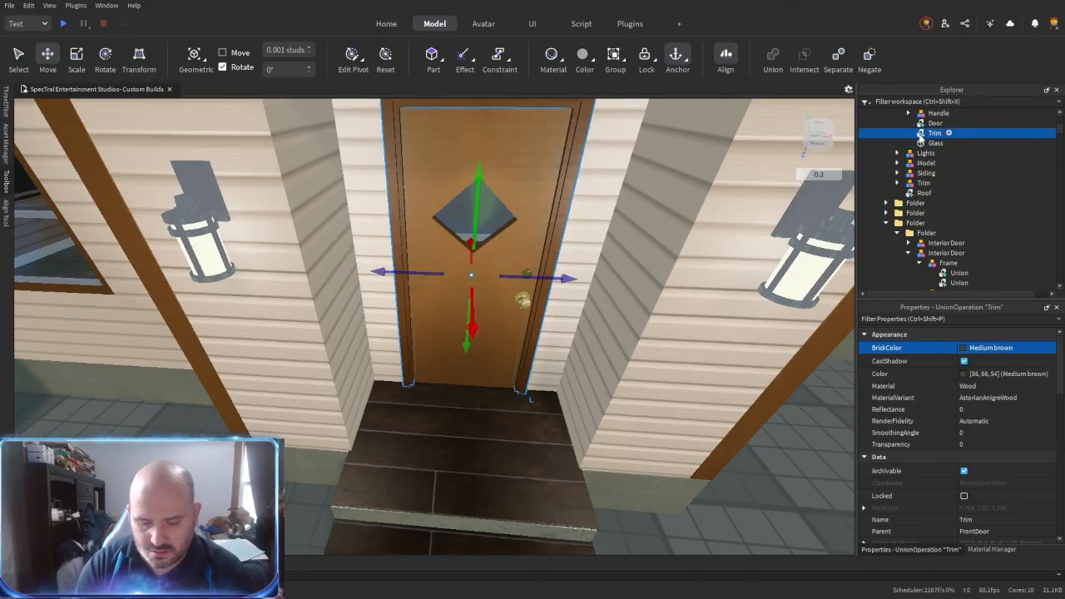
key(ctrl+z)
click(957, 263)
key(f)
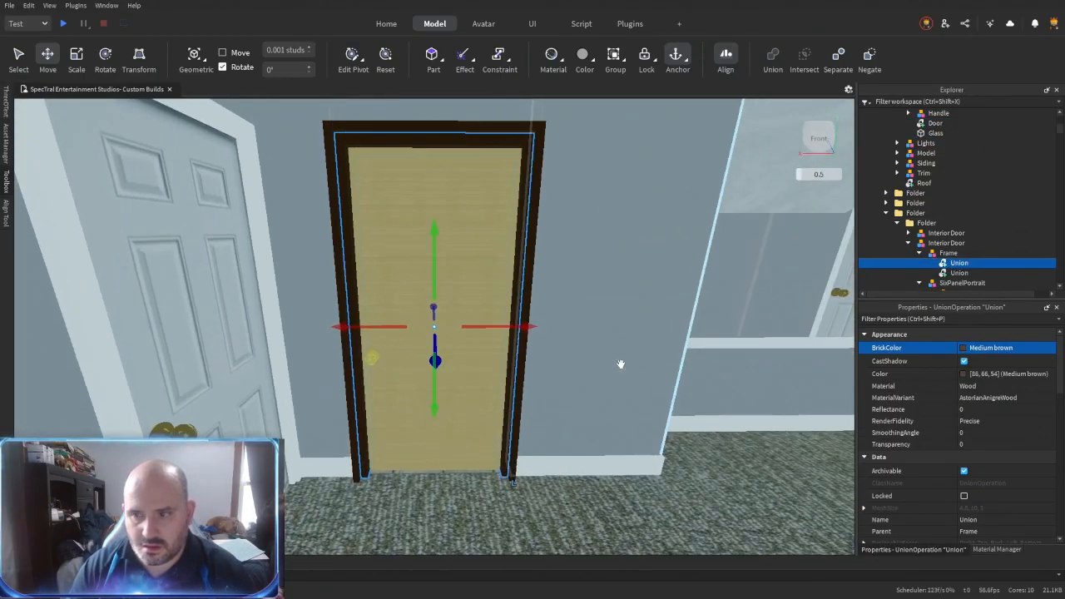
- Merge the two Frame unions and the slab union into a single union named Door
ctrl+click(959, 273)
scroll(961, 274, down, 2)
ctrl+click(959, 246)
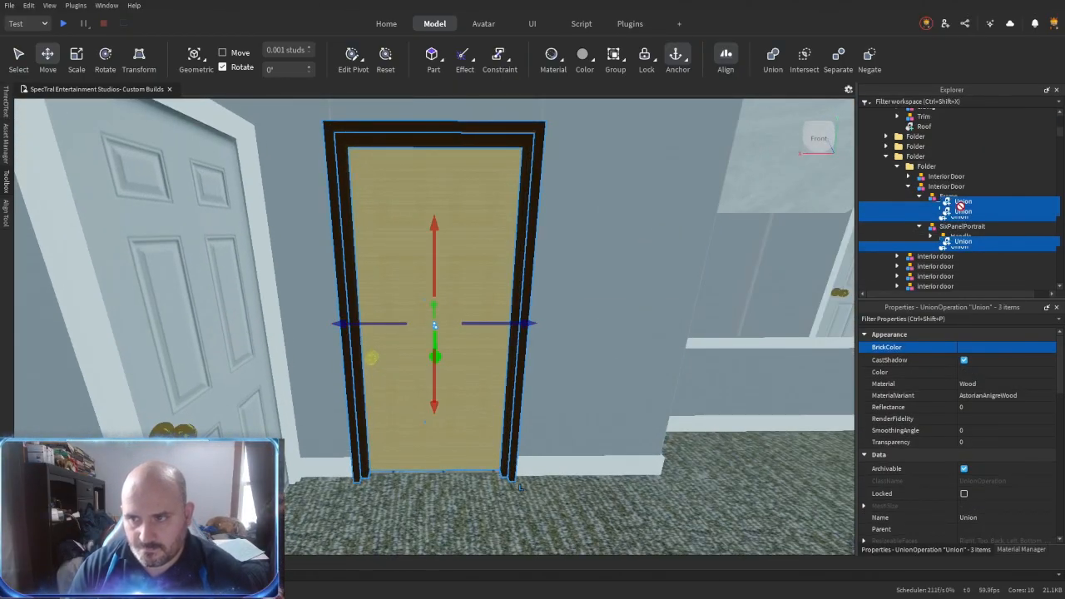
key(ctrl+shift+g)
double_click(957, 208)
text(DOor)
key(Return)
double_click(957, 208)
text(Door)
key(Return)
- Turn off CanCollide, CanQuery and CanTouch for Door, set its CollisionFidelity to Box, and move it directly into Interior Door
scroll(969, 463, down, 7)
click(964, 487)
click(964, 513)
click(969, 525)
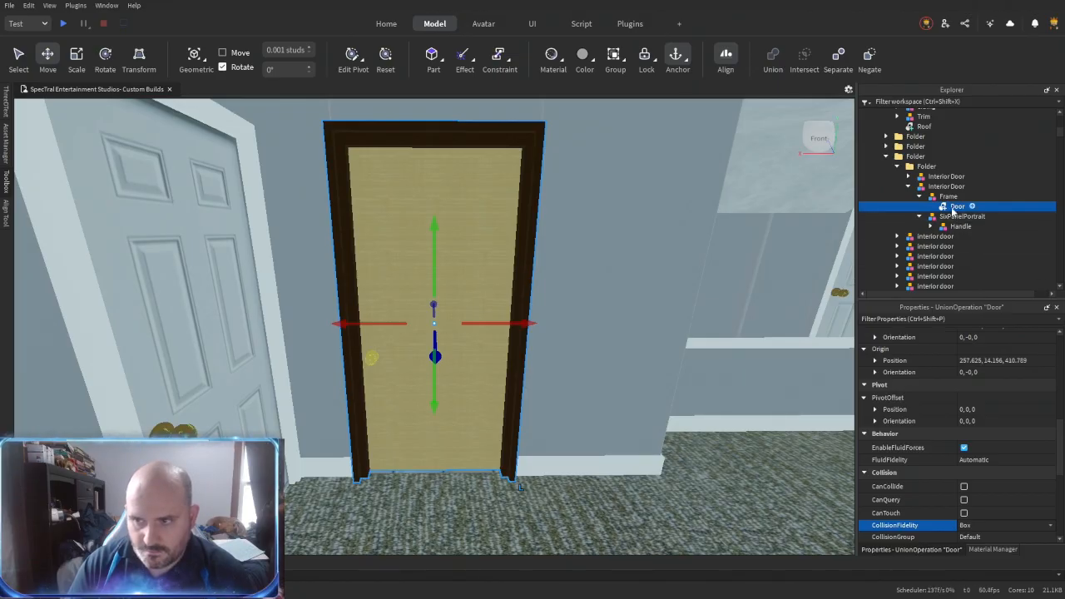
drag(957, 207, 955, 218)
- Turn on UsePartColor for the four unions in the Handle model
click(930, 217)
click(970, 226)
shift+click(971, 256)
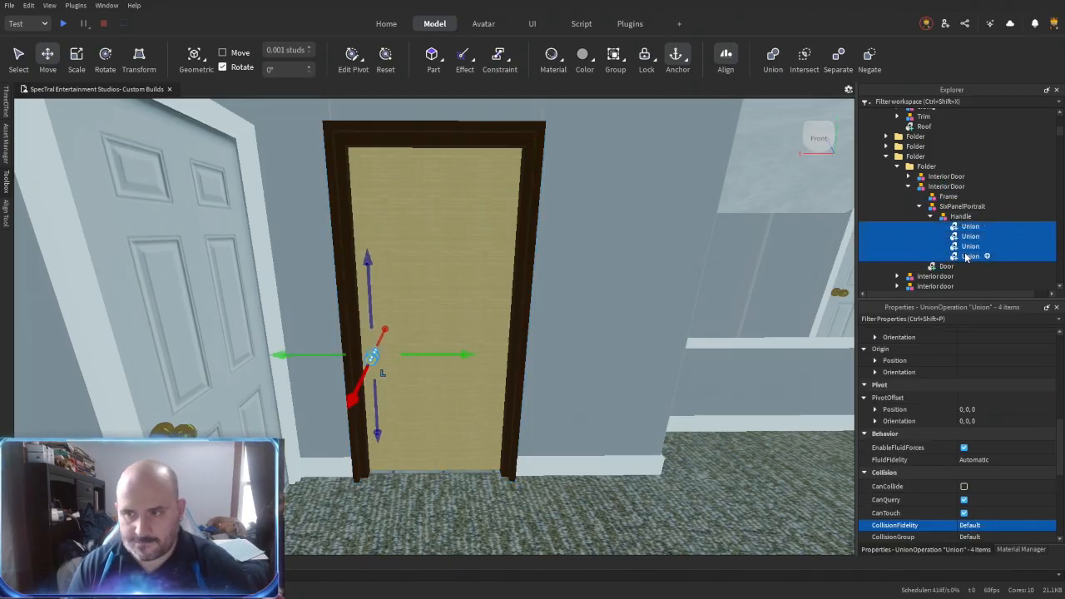
click(977, 348)
click(926, 520)
scroll(972, 449, down, 3)
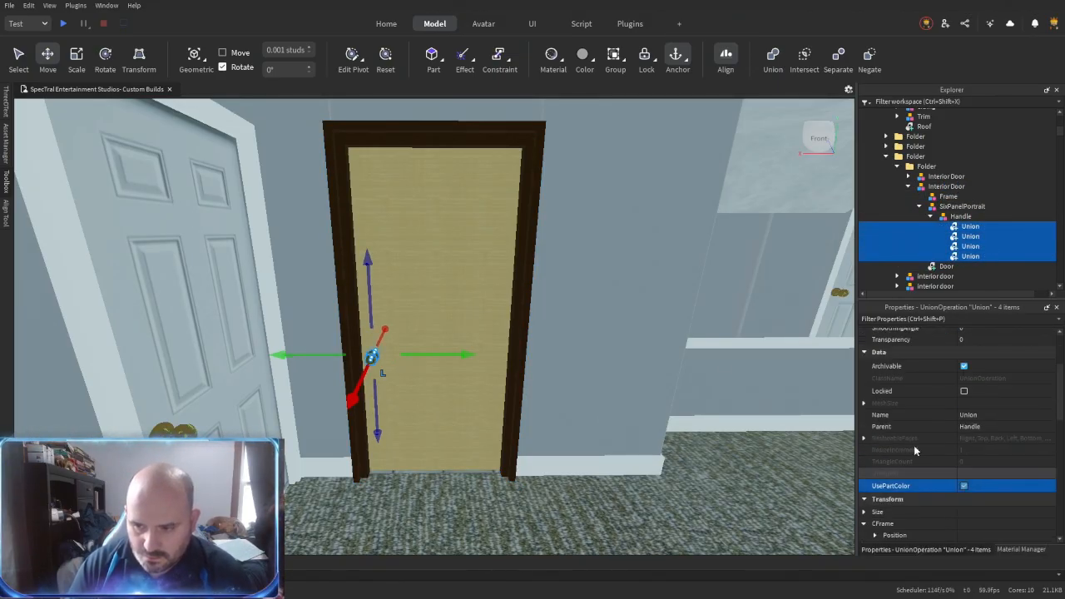
- Merge the four handle unions into one union named Handle
scroll(697, 367, down, 2)
key(ctrl+shift+g)
scroll(623, 357, up, 4)
right_drag(623, 357, 623, 356)
scroll(623, 357, down, 4)
double_click(974, 229)
text(Handle)
key(Return)
- Move the Handle union directly into Interior Door and delete the emptied Frame and SixPanelPortrait models
ctrl+click(957, 234)
drag(958, 234, 951, 189)
click(950, 196)
key(Delete)
click(949, 197)
key(Delete)
- Delete the redundant Interior Door model in the subfolder, keeping a single one
click(946, 187)
scroll(618, 229, up, 2)
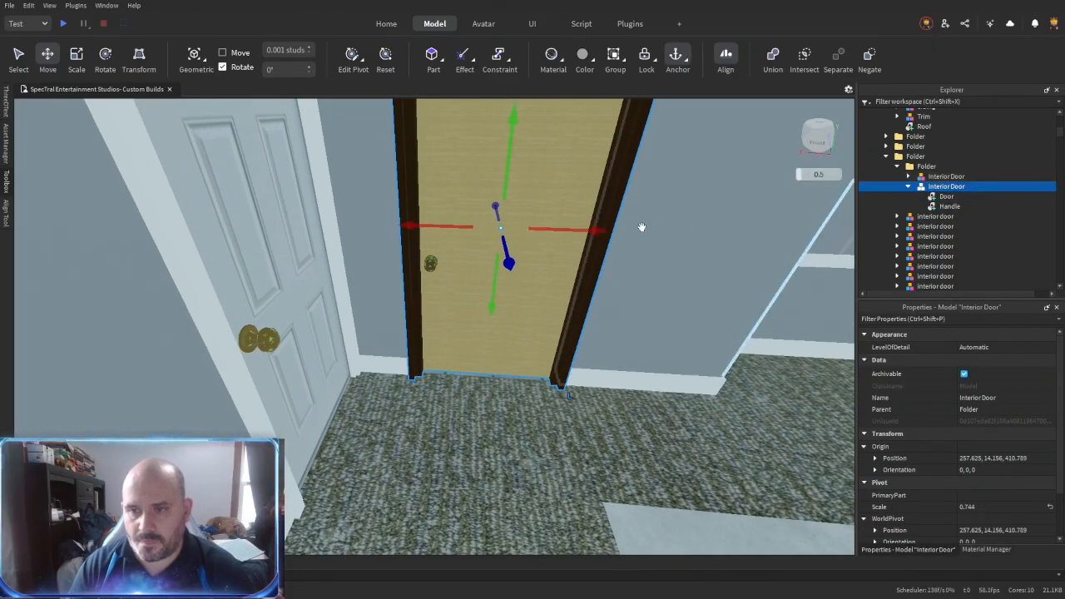
click(908, 187)
key(Delete)
- Place a copy of Interior Door at position 261.214, 14.156, 408.629, rotate it to 90 degrees, and delete the old door there
click(333, 285)
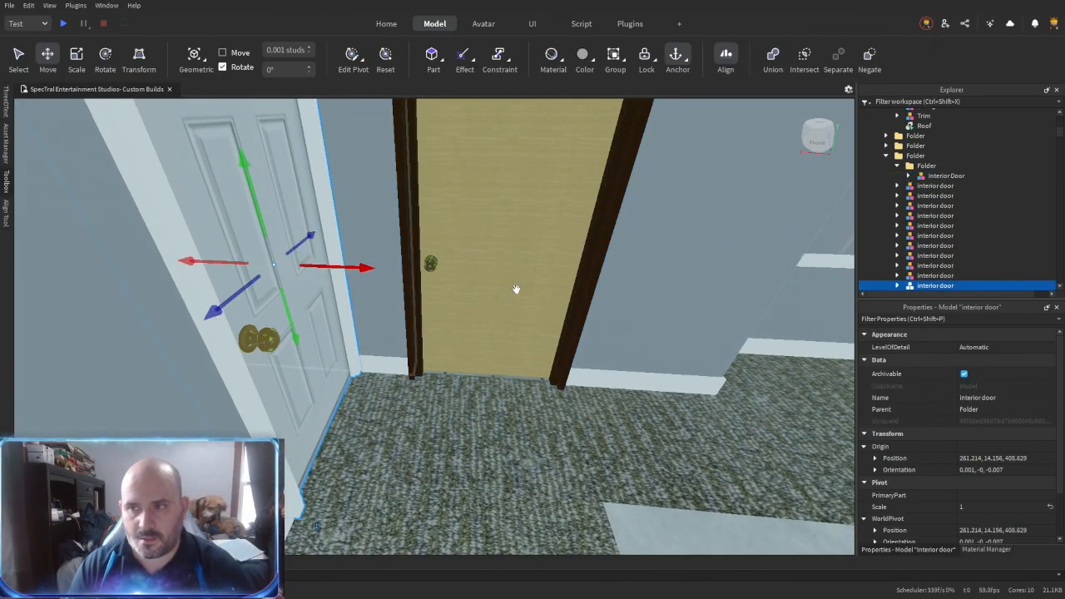
click(942, 176)
key(ctrl+d)
click(989, 458)
text(261.214, 14.156, 408.629)
key(Return)
key(ctrl+r)
right_drag(649, 421, 684, 387)
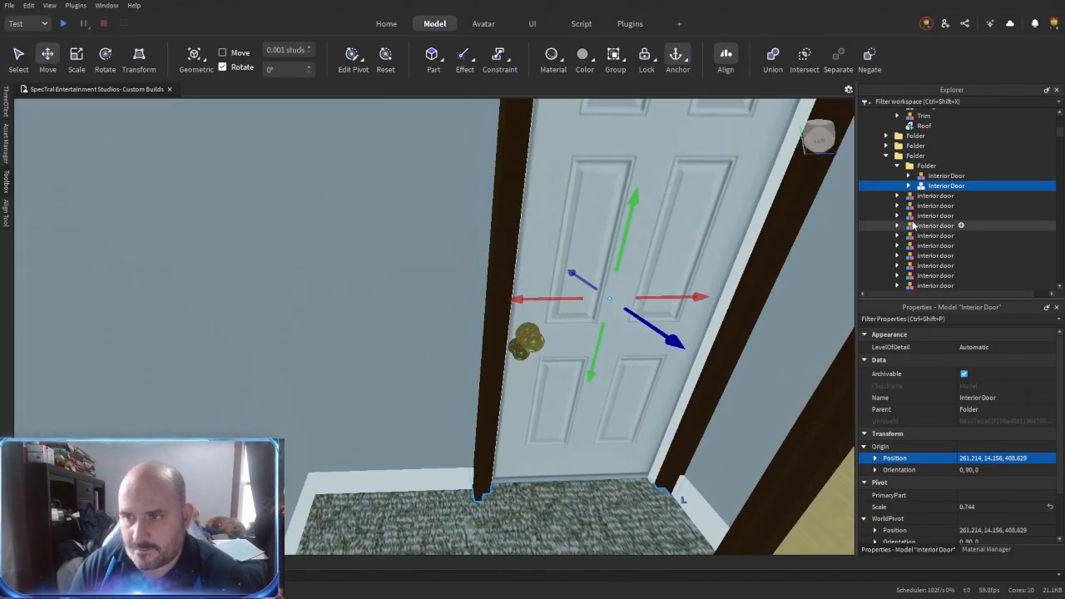
key(Down)
key(Down)
key(Down)
key(Down)
key(Down)
key(Down)
key(Delete)
- Replace the next old white-framed door along the wall with another copy of Interior Door
right_drag(585, 357, 585, 357)
key(w)
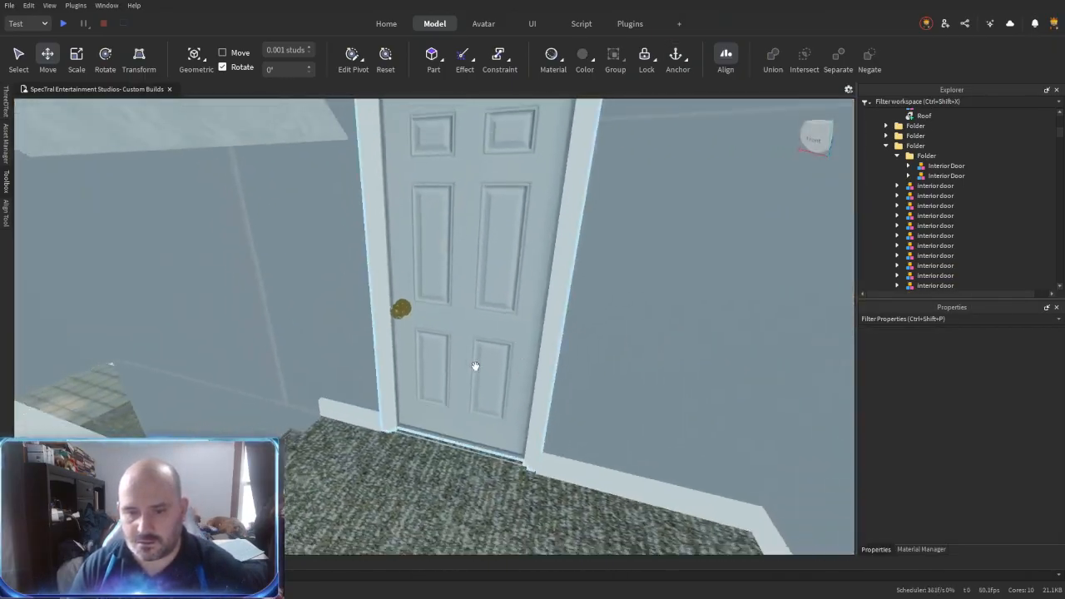
click(524, 366)
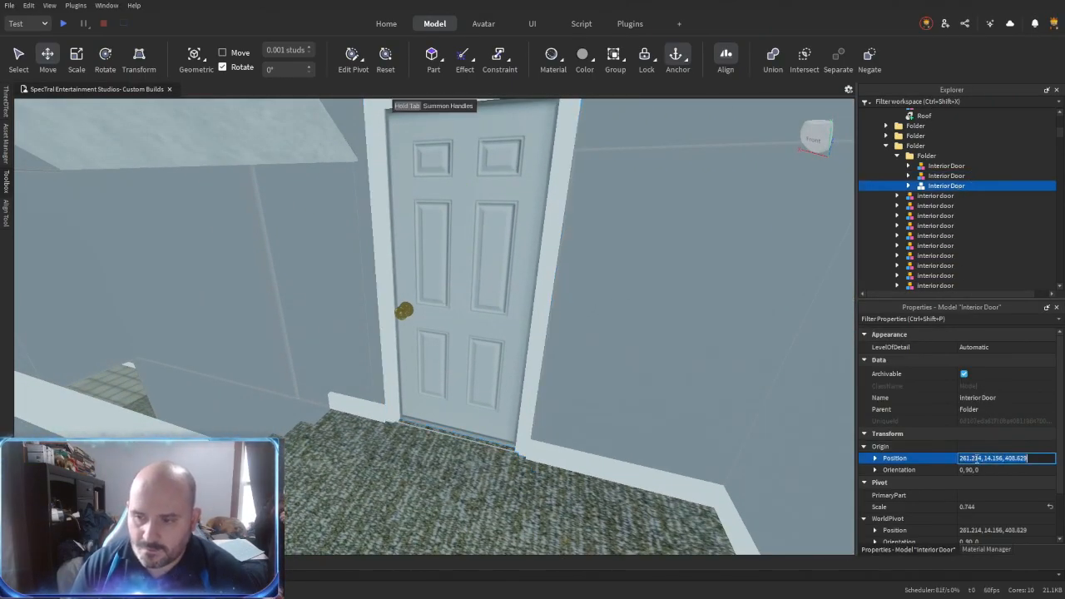
text(239.594, 14.155, 417.289)
key(Return)
click(935, 275)
key(f)
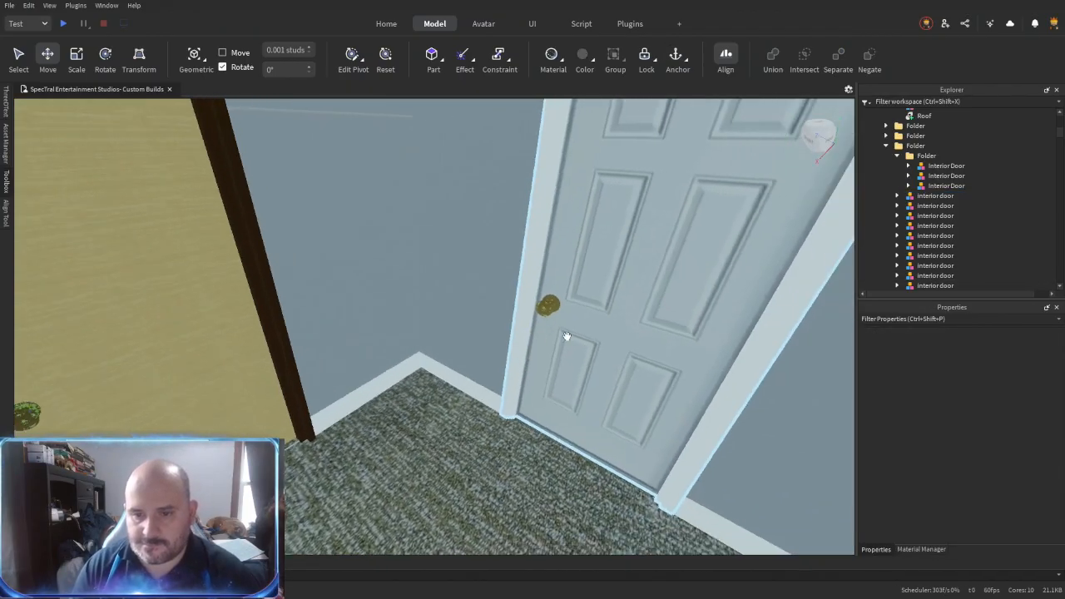
- Place an Interior Door copy on the white-framed door near the room corner and delete the old door there
click(946, 195)
click(992, 458)
text(233.714, 14.155, 412.109)
key(Return)
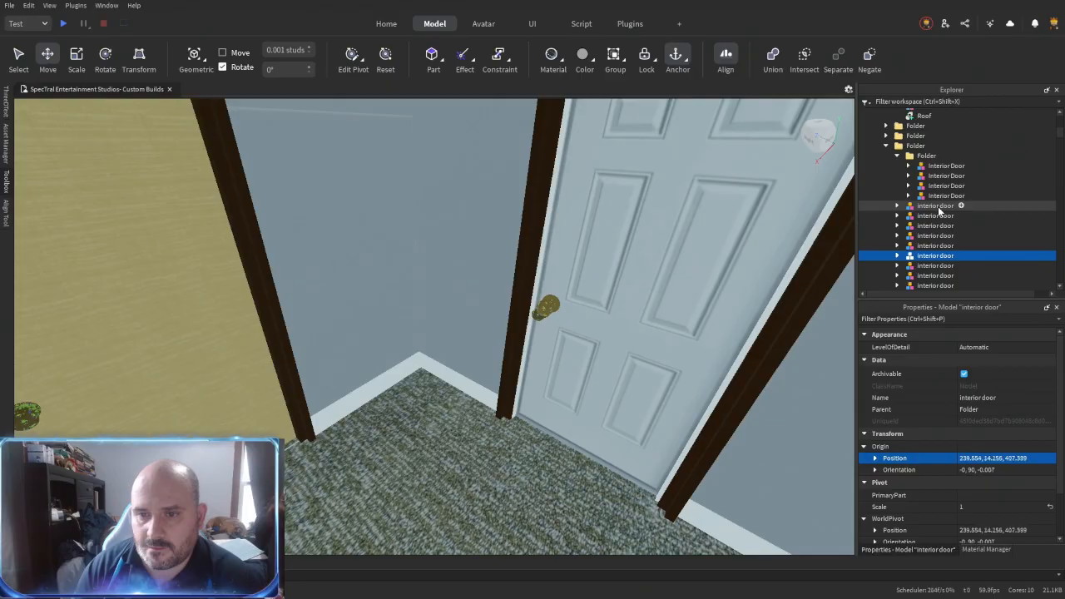
key(Down)
key(Down)
key(Down)
key(Delete)
- Place a rotated copy of Interior Door at position 239.554, 14.156, 407.399 and delete the old door there
right_drag(671, 274, 523, 298)
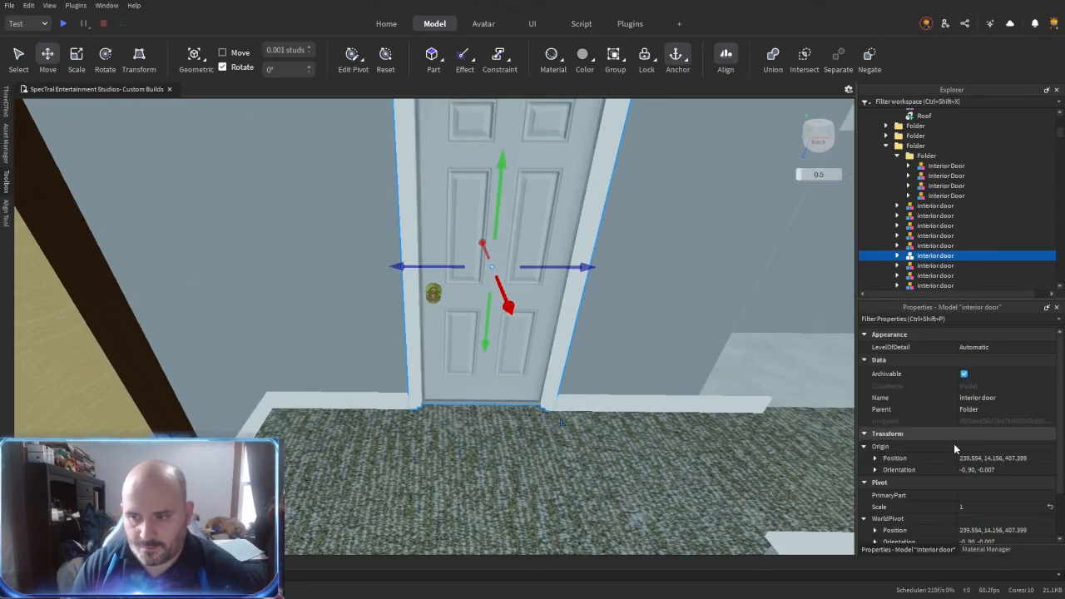
right_drag(657, 270, 456, 336)
key(ctrl+r)
key(ctrl+r)
click(547, 325)
key(Delete)
- Duplicate the FrontDoor model outside the house and move the old side entry door into A_Exterior
key(w)
key(w)
key(w)
click(457, 336)
key(s)
right_drag(532, 254, 532, 254)
key(a)
click(427, 276)
key(d)
drag(501, 272, 507, 285)
right_drag(506, 284, 508, 286)
ctrl+click(576, 259)
click(649, 323)
click(576, 281)
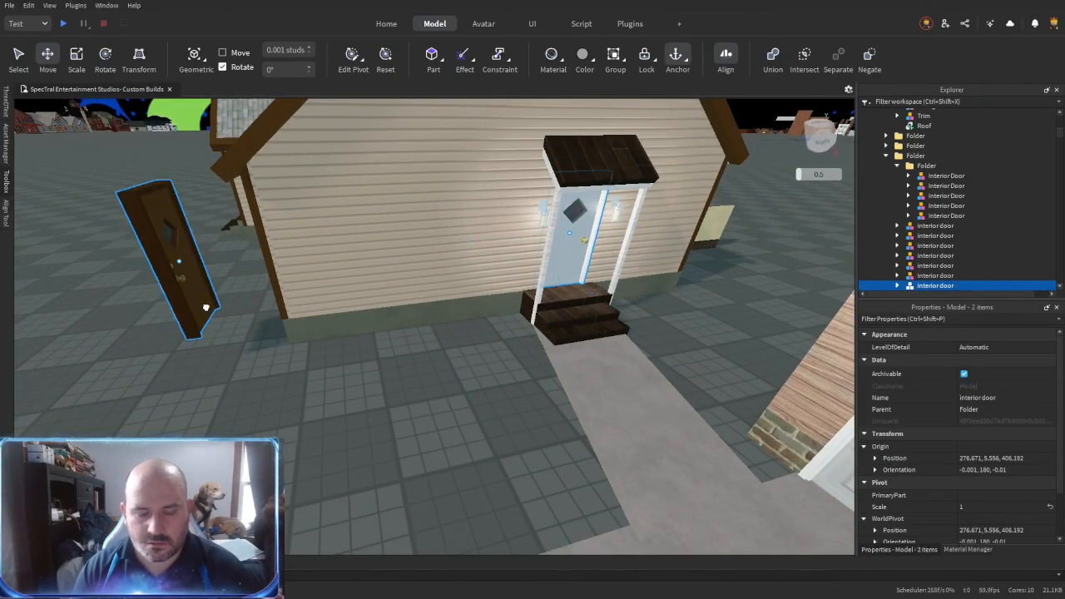
ctrl+click(205, 304)
scroll(922, 198, up, 3)
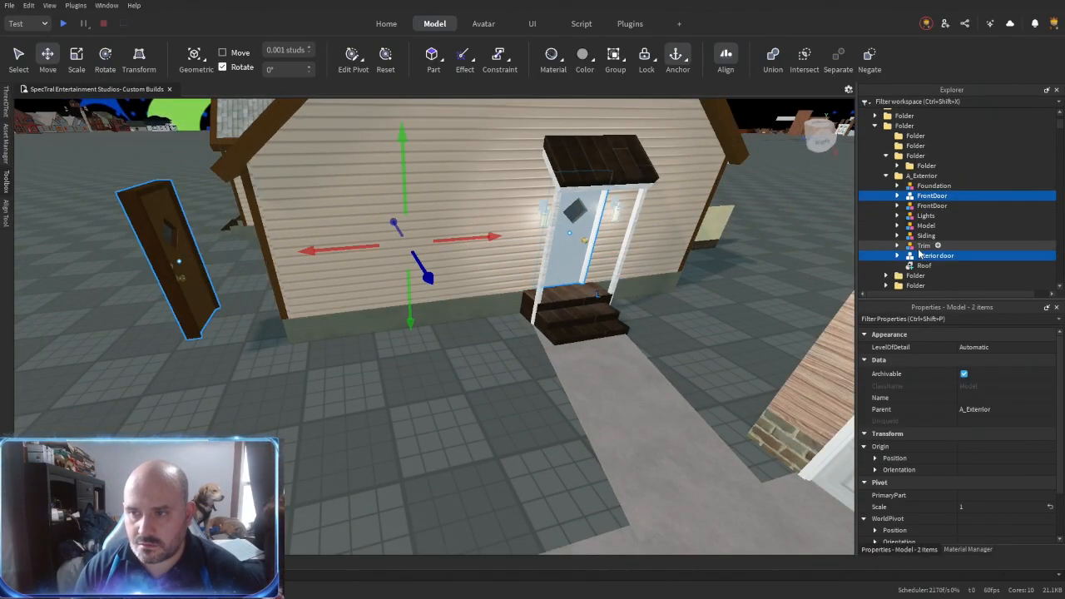
- Move the FrontDoor copy to position 276.671, 5.556, 406.192, rename it SideEntryDoor, and delete the old side door
click(188, 282)
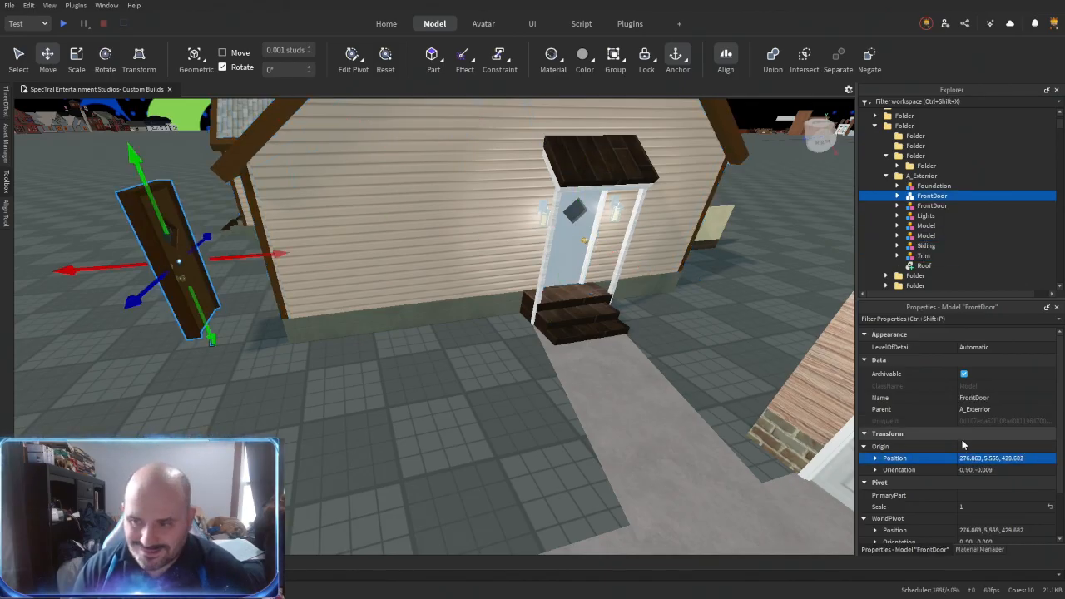
click(967, 460)
text(276.671, 5.556, 406.192)
key(Return)
key(f)
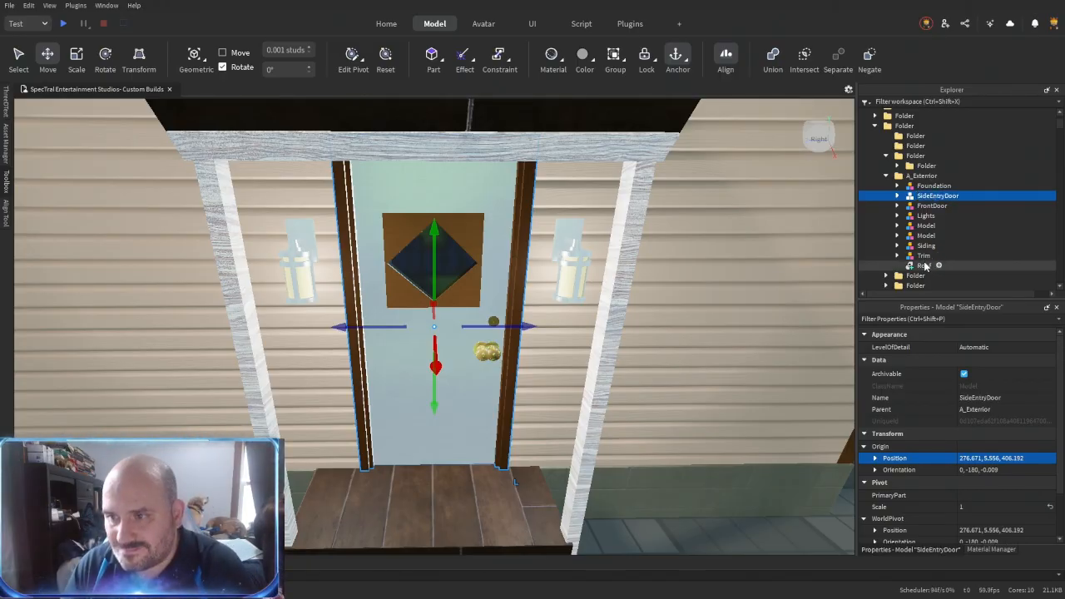
key(Delete)
- Group the two old lanterns beside the side entry door into one model
click(564, 287)
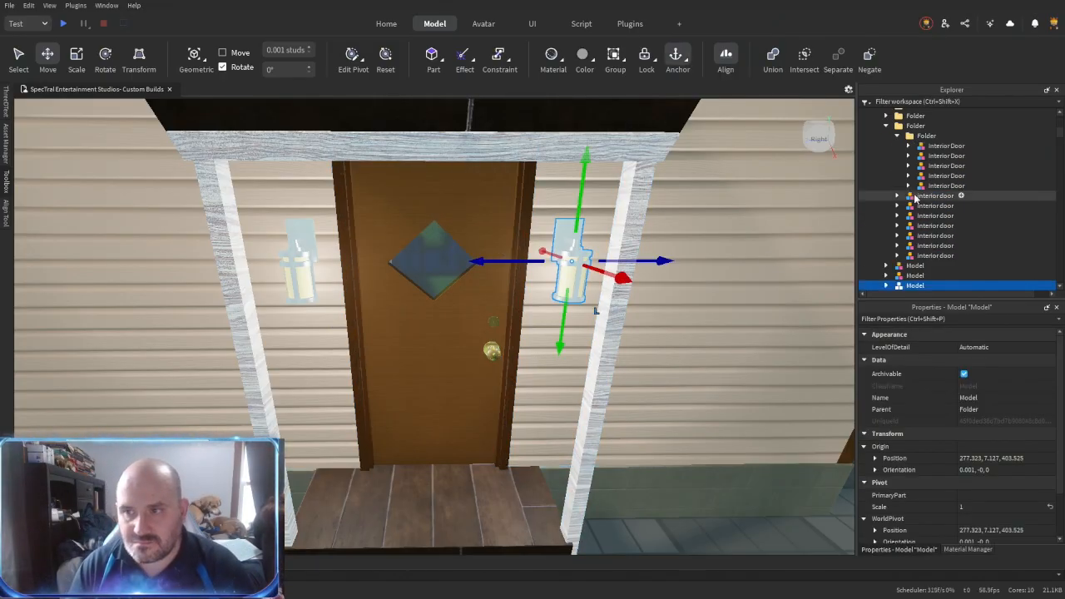
ctrl+click(289, 281)
key(ctrl+g)
right_drag(421, 320, 409, 361)
ctrl+click(424, 341)
- Duplicate the Lights model in A_Exterior and move the rotated copy onto the wall beside the side entry door
click(928, 190)
key(ctrl+d)
drag(181, 231, 164, 239)
scroll(271, 269, down, 5)
drag(271, 268, 505, 350)
right_drag(505, 350, 491, 337)
drag(426, 279, 383, 318)
right_drag(383, 319, 358, 333)
drag(281, 308, 337, 227)
key(w)
right_drag(363, 254, 364, 255)
drag(458, 199, 450, 197)
key(d)
right_drag(658, 321, 658, 321)
drag(459, 265, 706, 288)
right_drag(705, 291, 704, 348)
key(w)
drag(688, 353, 686, 410)
right_drag(686, 410, 684, 426)
drag(601, 322, 599, 322)
drag(684, 279, 676, 274)
key(s)
- Delete one lantern from the copied Lights model and place a duplicate of the other about 5.22 studs across the door
click(897, 190)
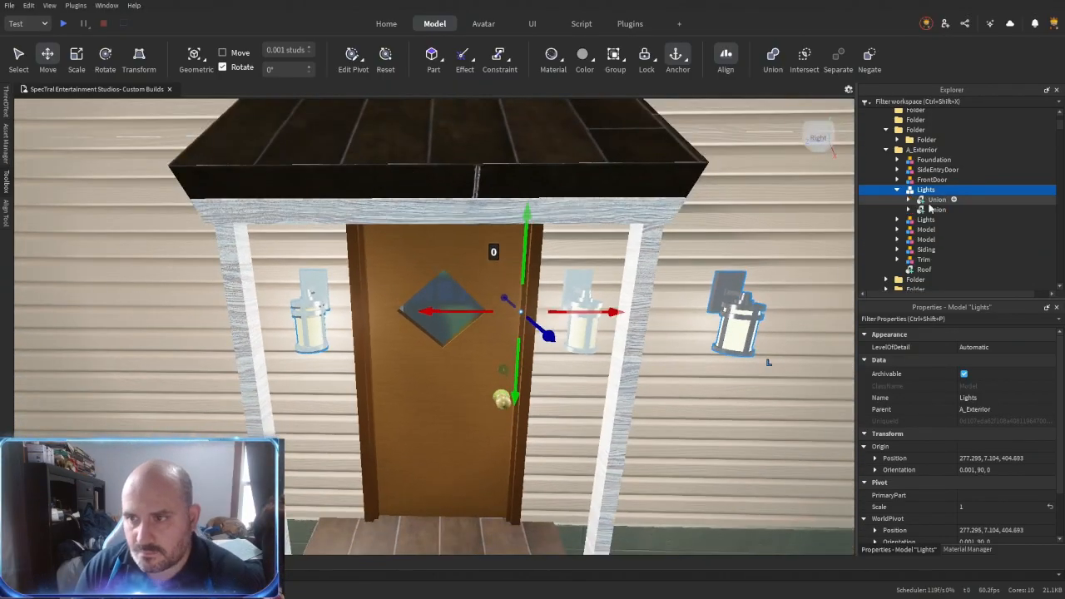
click(933, 201)
key(Delete)
click(938, 201)
key(ctrl+d)
drag(405, 312, 668, 334)
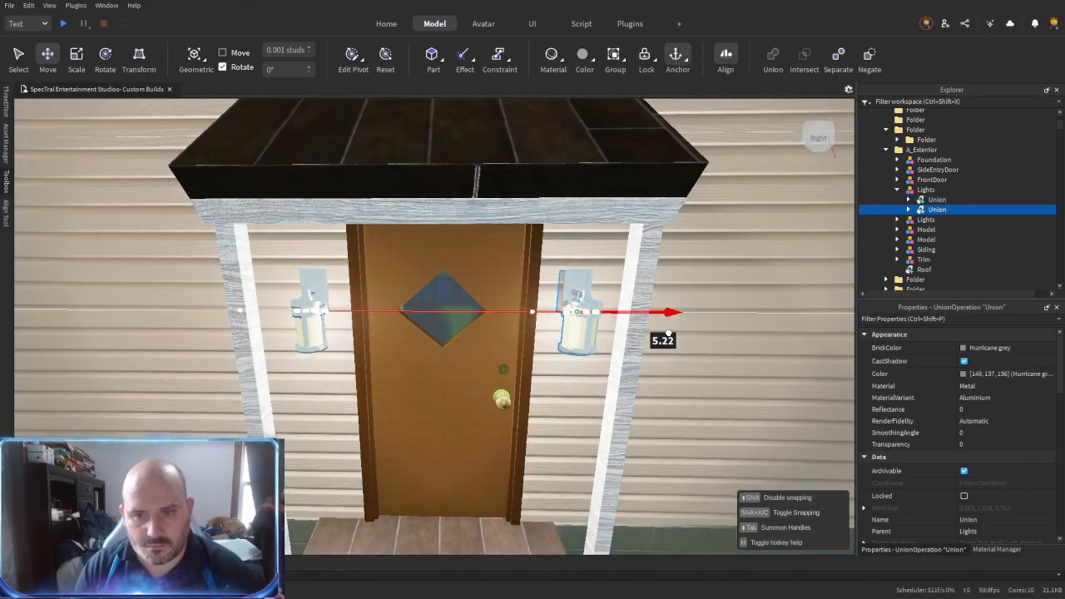
- Delete the old lantern model at the side entry
click(922, 241)
key(Delete)
click(911, 193)
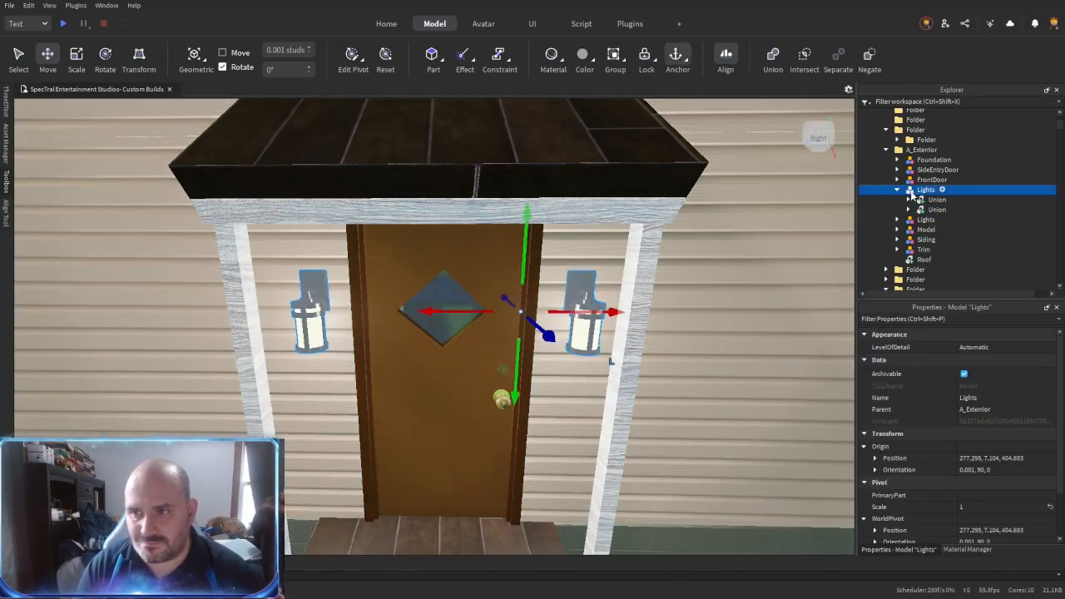
- Group the three dark wood step parts at the side entry into a new folder
key(s)
click(589, 414)
right_drag(592, 391, 466, 346)
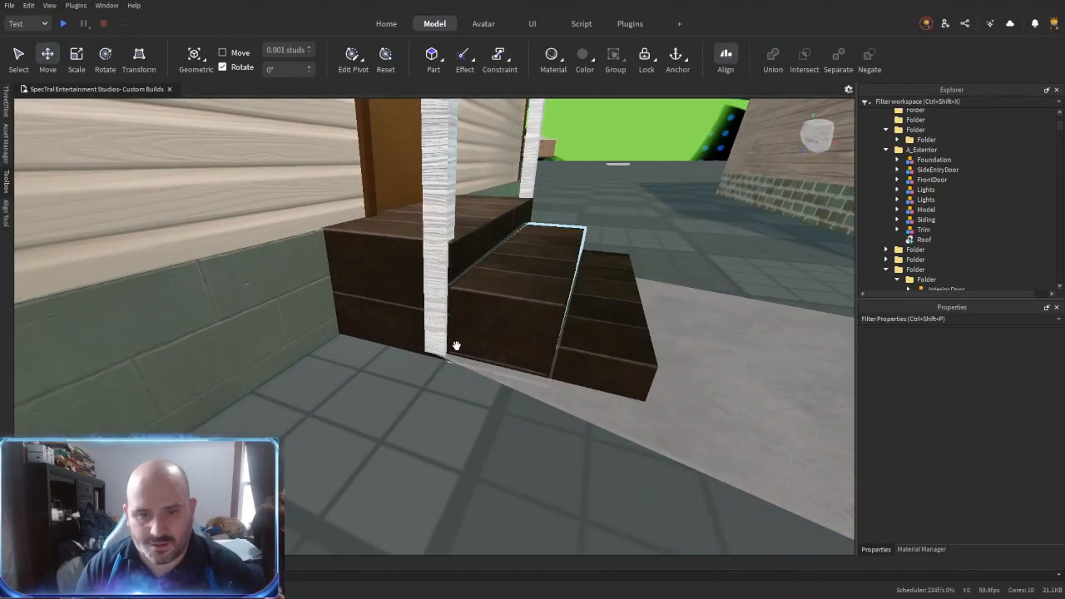
click(412, 322)
shift+click(556, 338)
shift+click(592, 355)
shift+click(596, 404)
key(s)
right_drag(565, 419, 396, 336)
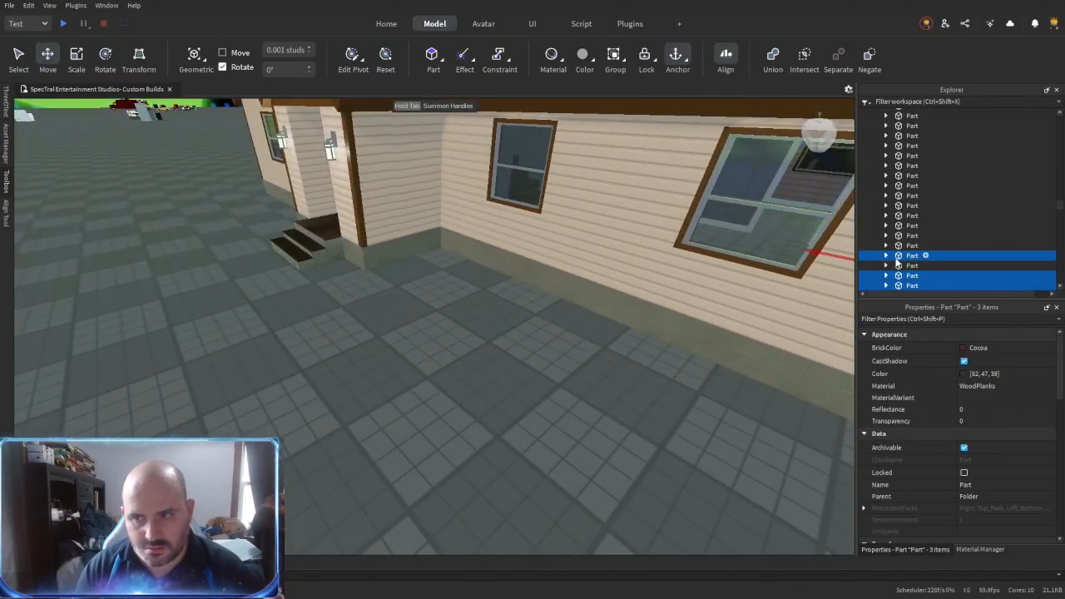
key(ctrl+alt+g)
- Delete the child objects of the three side entry step parts
key(ctrl+shift+c)
key(ctrl+shift+c)
key(Delete)
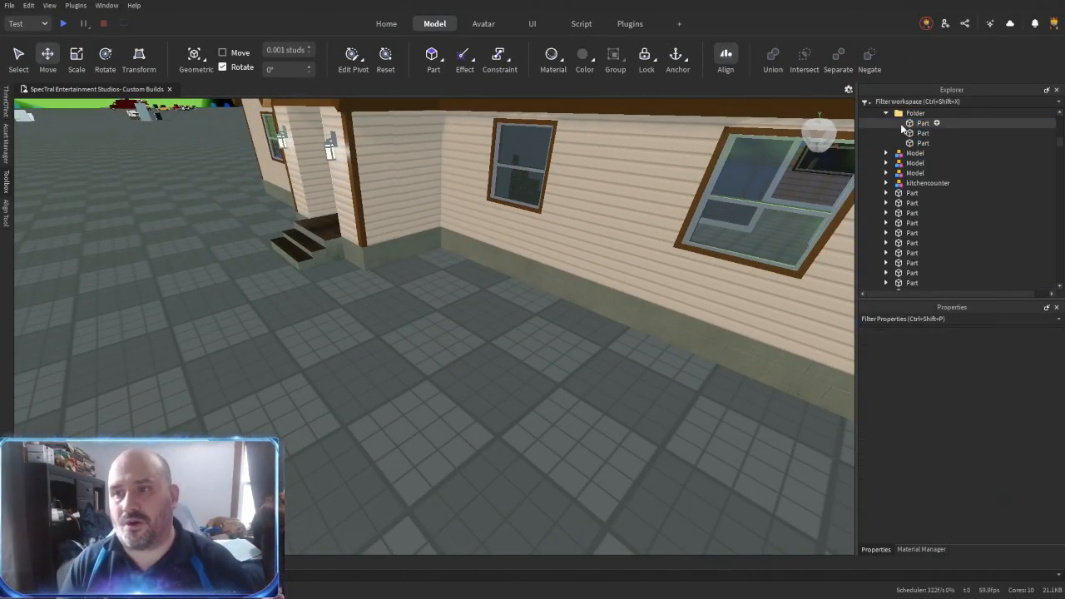
- Set the material variant of the three side entry step parts to ConcreteWet
key(f)
click(973, 398)
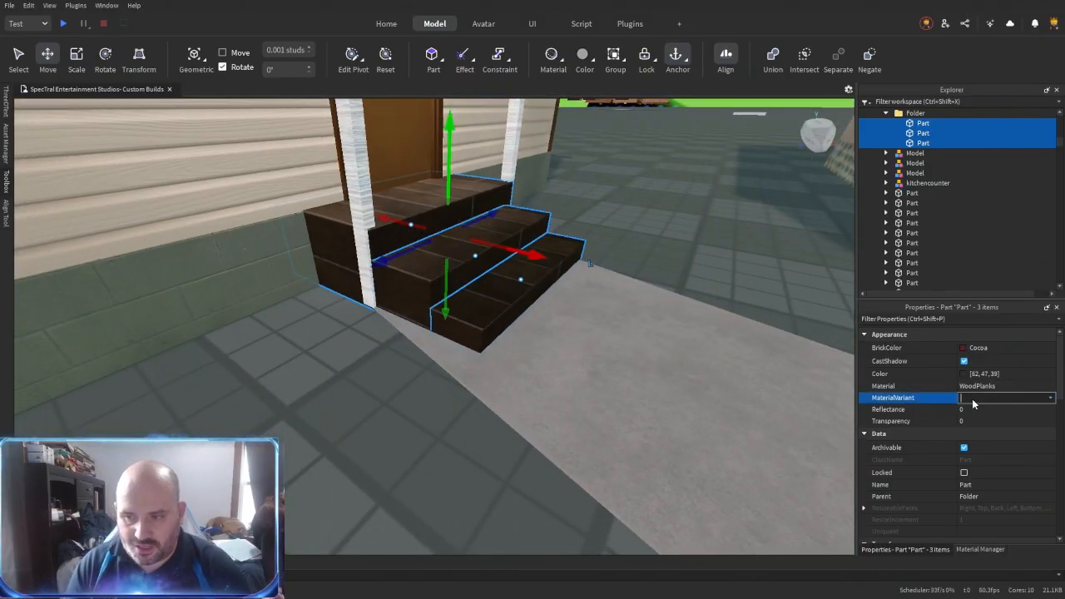
text(concreteWet)
key(Return)
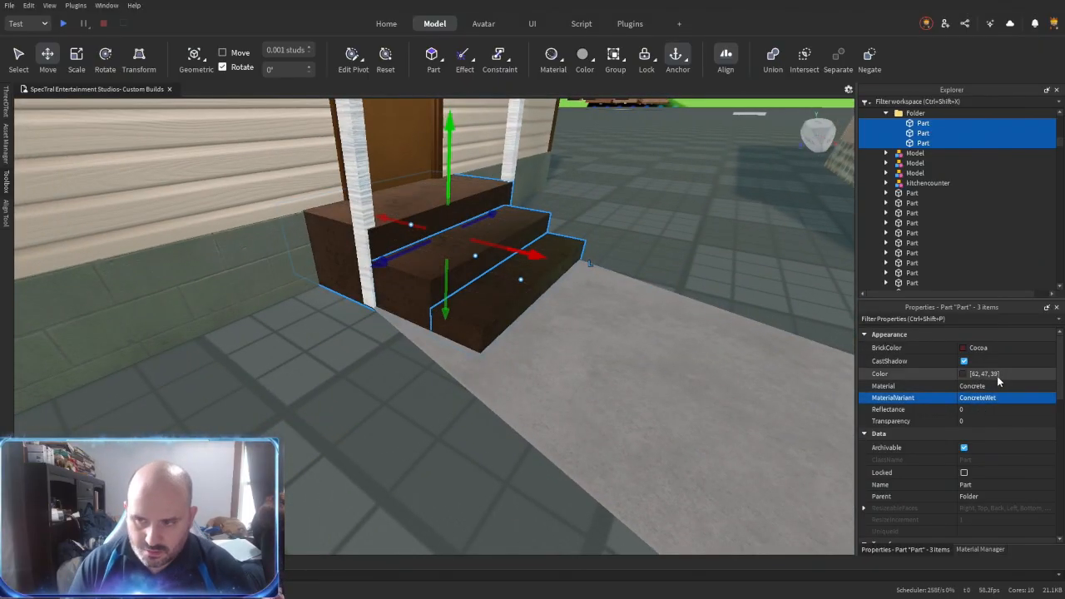
- Group the three side entry step parts into a model and move it and the other steps model into the A_Exterior folder
key(ctrl+g)
key(w)
right_drag(685, 378, 685, 378)
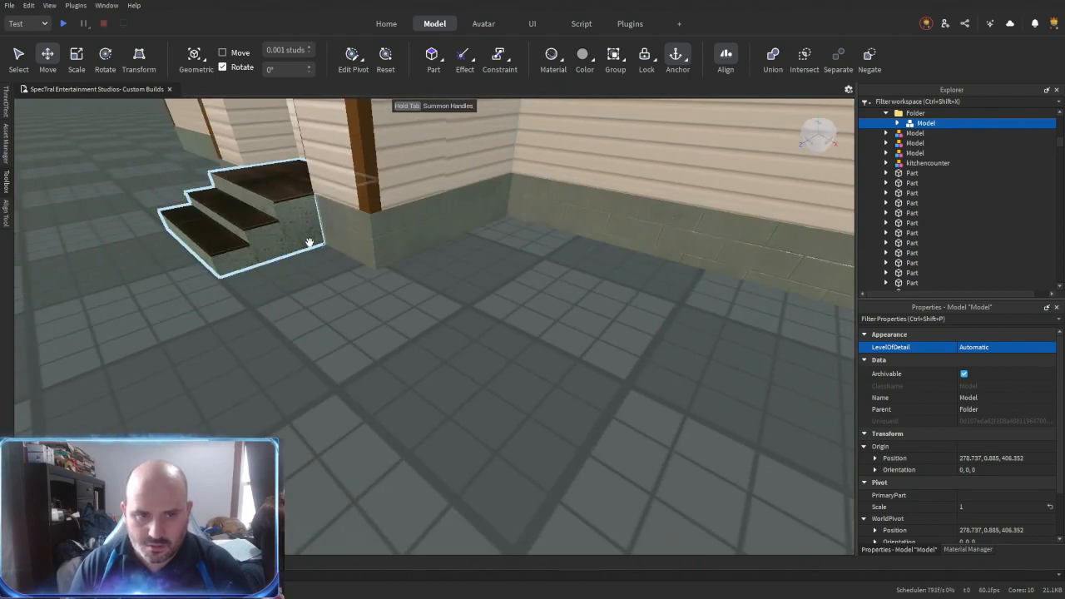
ctrl+click(298, 233)
drag(907, 172, 941, 148)
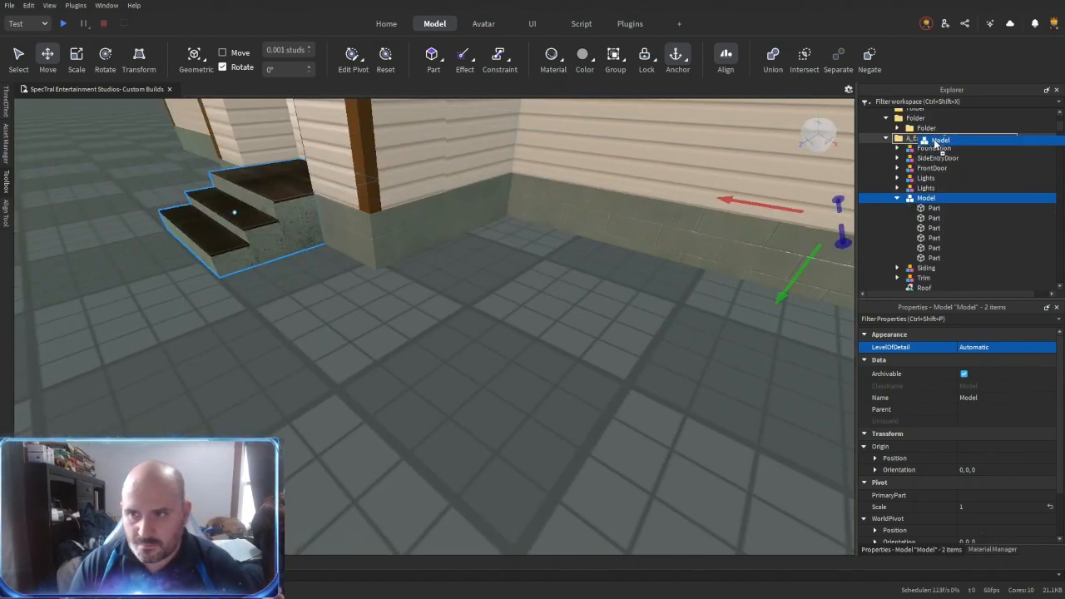
- Give the six parts of the other steps model the color 62, 47, 39 and the material variant ConcreteWet
click(927, 209)
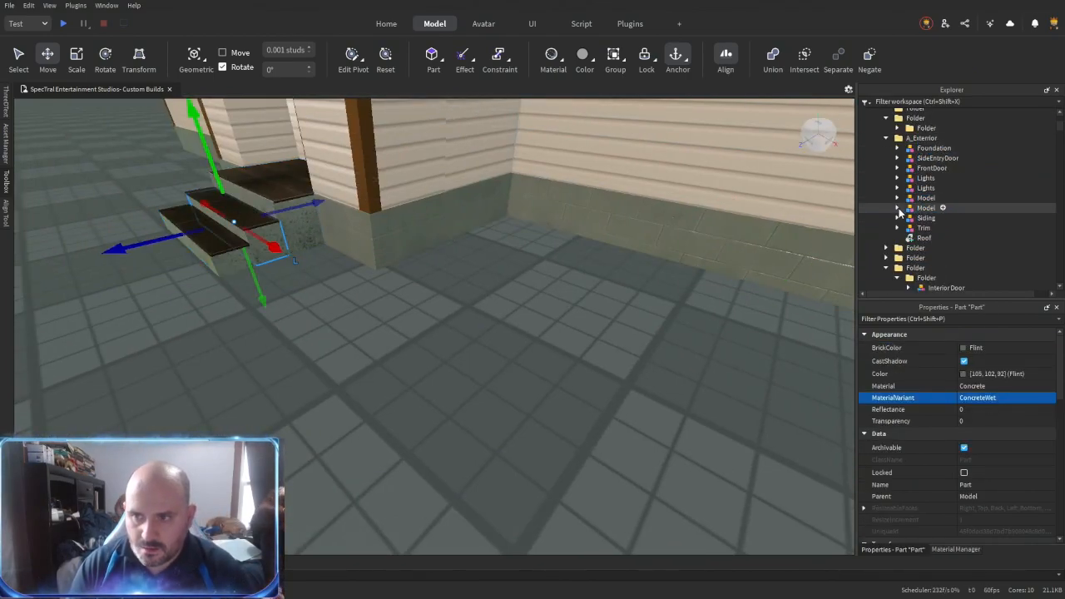
click(897, 198)
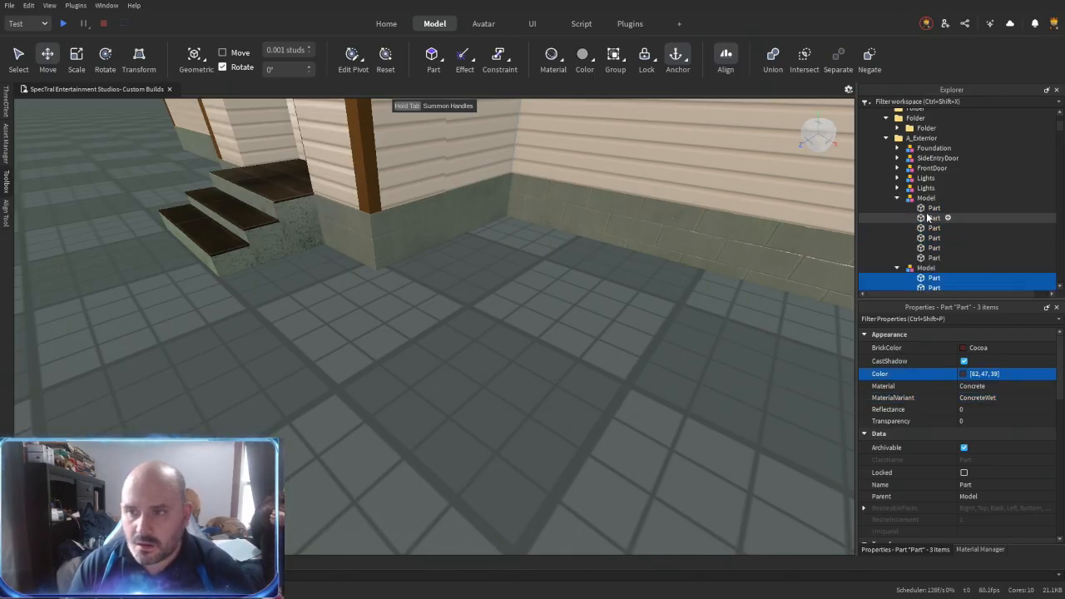
click(931, 210)
shift+click(936, 259)
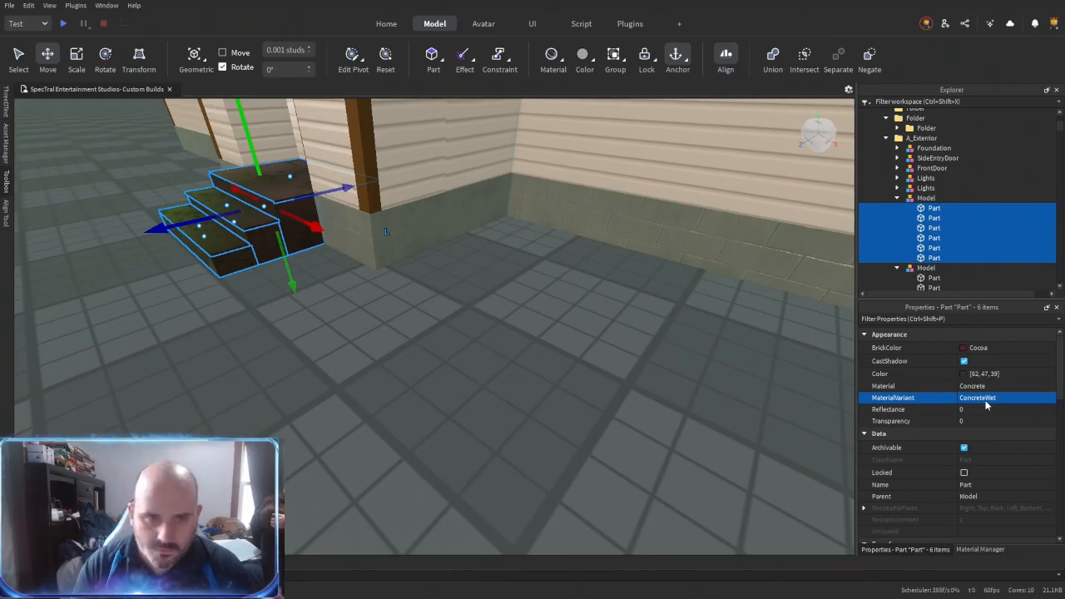
click(632, 380)
- Examine the side entry's steps, porch roof and lights and the house's roof trim
right_drag(535, 408, 535, 409)
key(d)
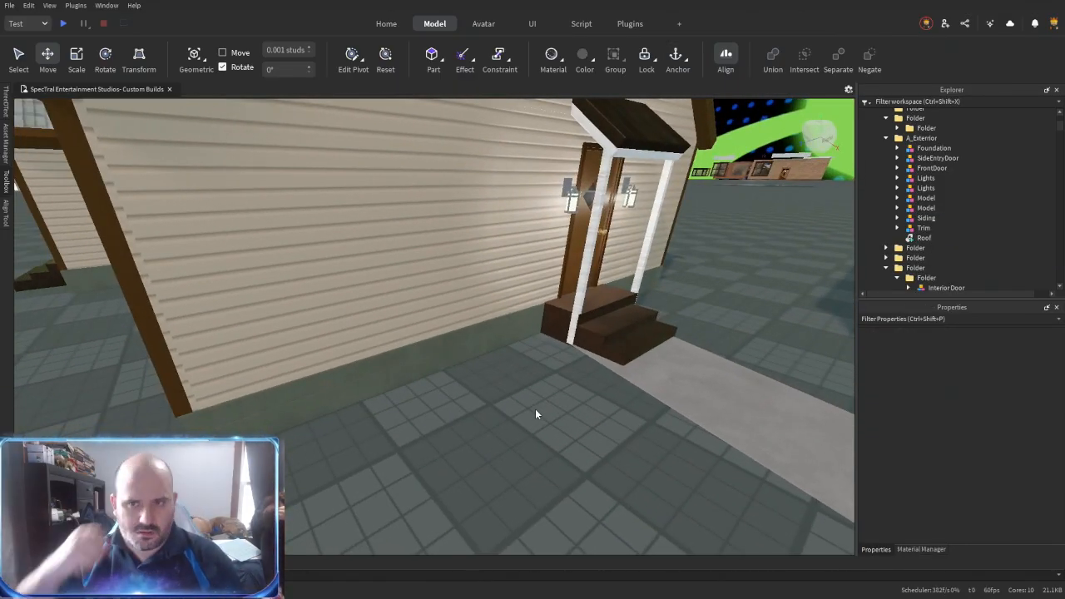
right_drag(661, 306, 627, 313)
scroll(628, 313, up, 3)
right_drag(456, 210, 456, 211)
scroll(456, 211, down, 3)
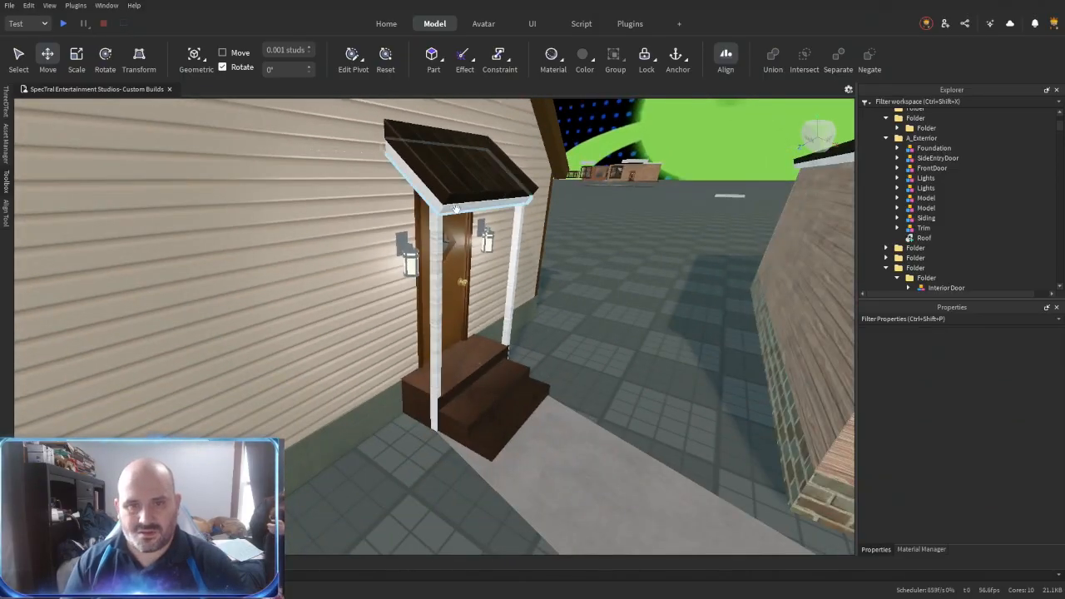
click(437, 192)
scroll(555, 276, down, 4)
right_drag(555, 265, 555, 265)
key(a)
scroll(601, 295, up, 5)
scroll(601, 295, down, 10)
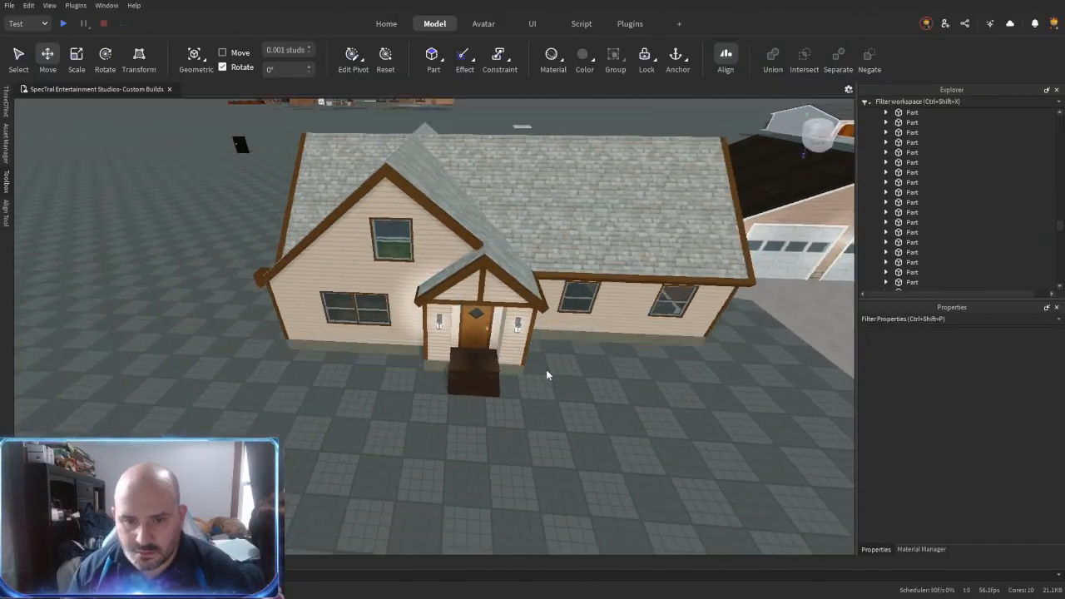
scroll(546, 374, up, 10)
- Group the carpeted floor parts inside the house into a new folder
click(544, 380)
scroll(544, 383, up, 6)
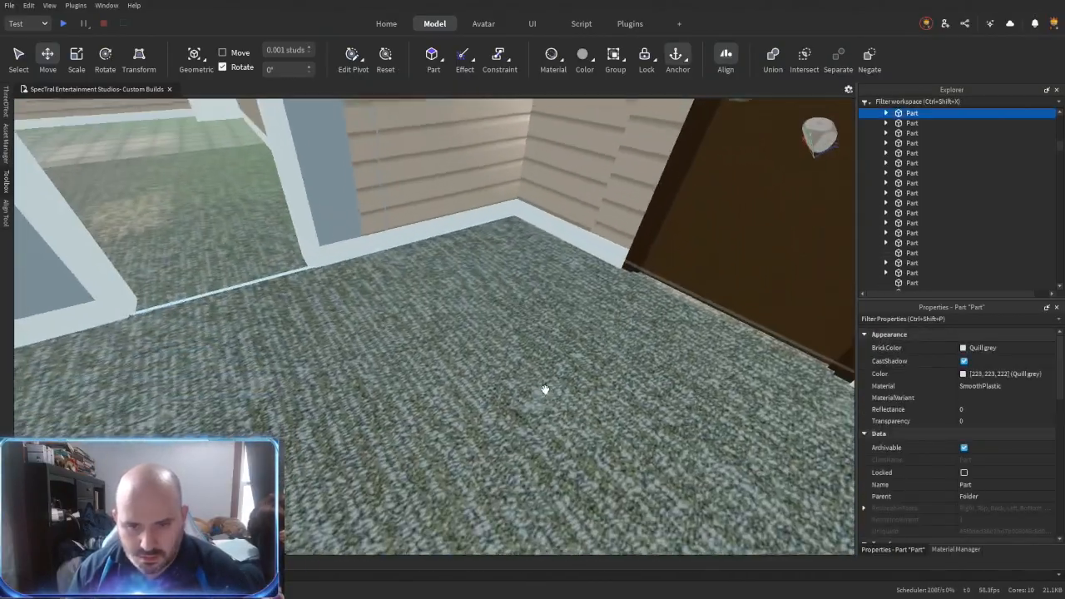
click(545, 389)
right_drag(545, 389, 568, 383)
scroll(569, 384, down, 1)
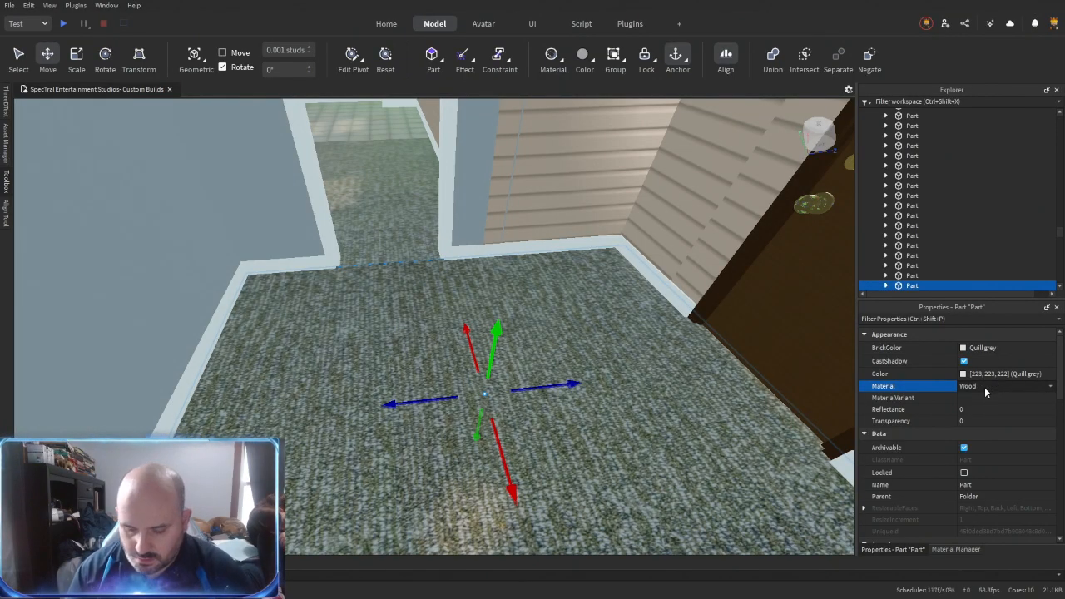
key(shift+c)
key(Delete)
click(691, 401)
right_drag(478, 373, 481, 366)
shift+click(487, 269)
shift+click(490, 257)
scroll(534, 293, up, 5)
right_drag(531, 292, 566, 439)
shift+click(496, 292)
shift+click(503, 350)
shift+click(535, 433)
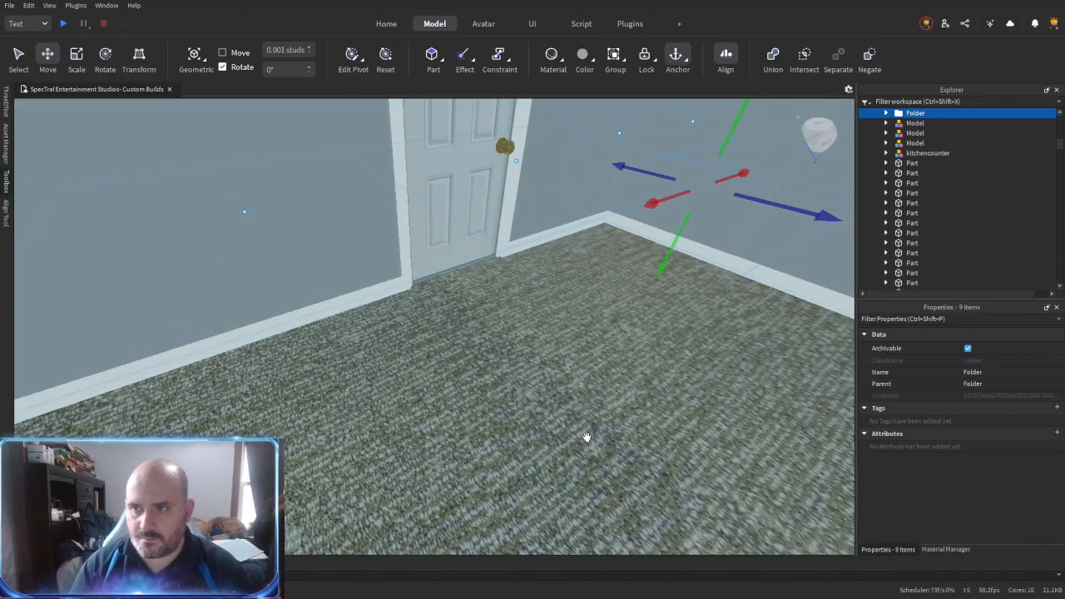
key(ctrl+u)
- Delete the carpet textures from the grouped floor parts
key(Delete)
click(418, 446)
right_drag(418, 447, 817, 208)
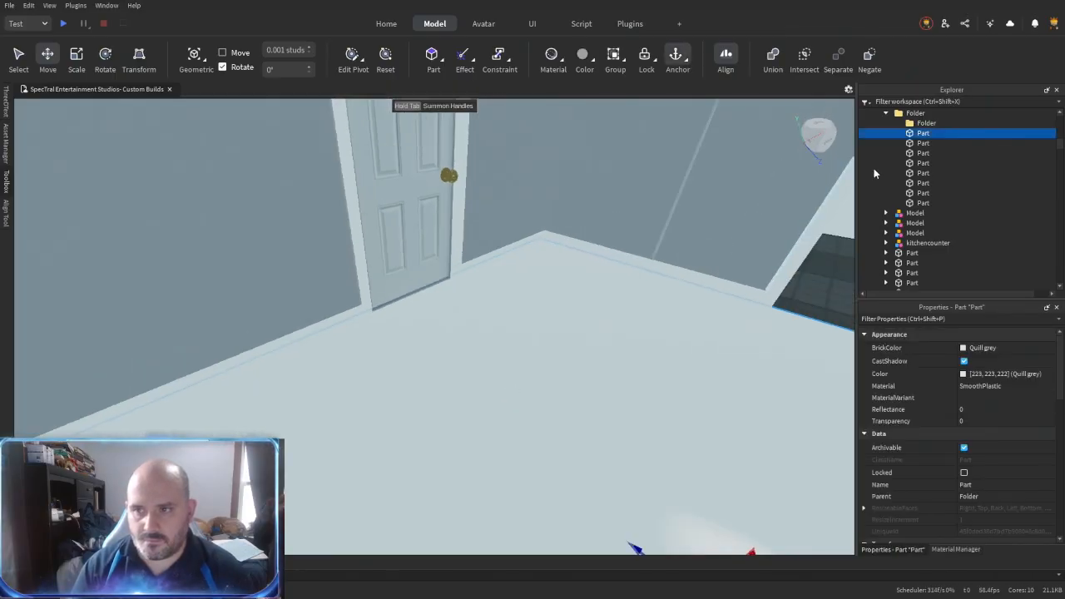
- Set the material of the grouped floor parts to Concrete and change their brick color
shift+click(921, 206)
click(1002, 390)
text(con)
key(Return)
click(1002, 348)
click(981, 542)
- Replace the old interior door in the room's wall with an Interior Door copy at position 234.885, 5.525, 412.539
right_drag(630, 419, 556, 390)
click(630, 426)
key(w)
click(359, 331)
right_drag(358, 330, 350, 349)
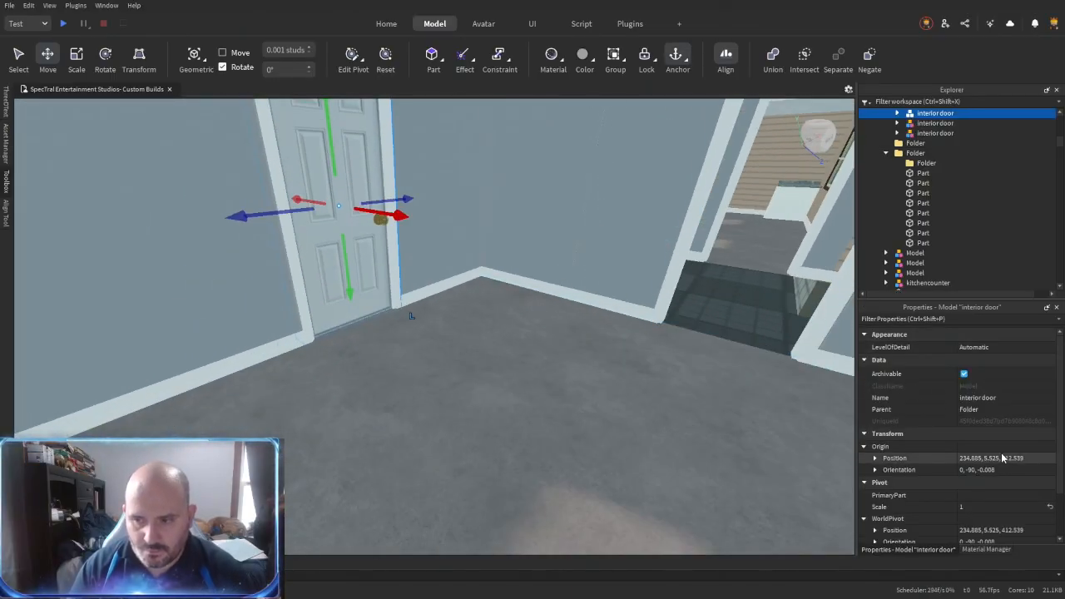
scroll(957, 166, up, 3)
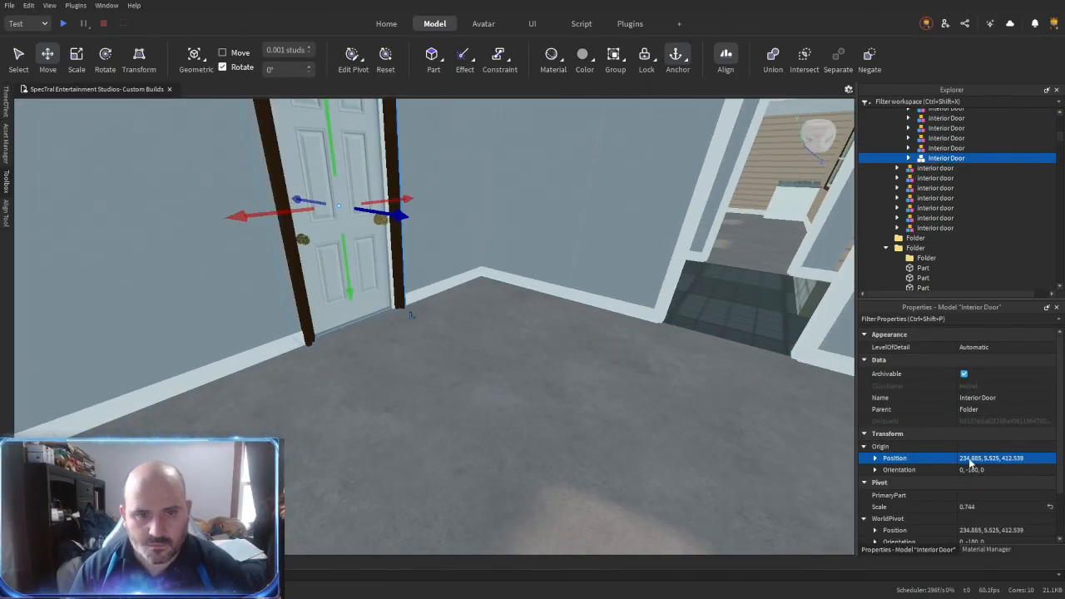
key(Delete)
right_drag(525, 252, 477, 283)
key(w)
key(w)
key(s)
click(491, 313)
key(Delete)
click(490, 288)
key(Delete)
click(487, 286)
key(Delete)
key(ctrl+z)
key(ctrl+z)
key(ctrl+z)
key(ctrl+z)
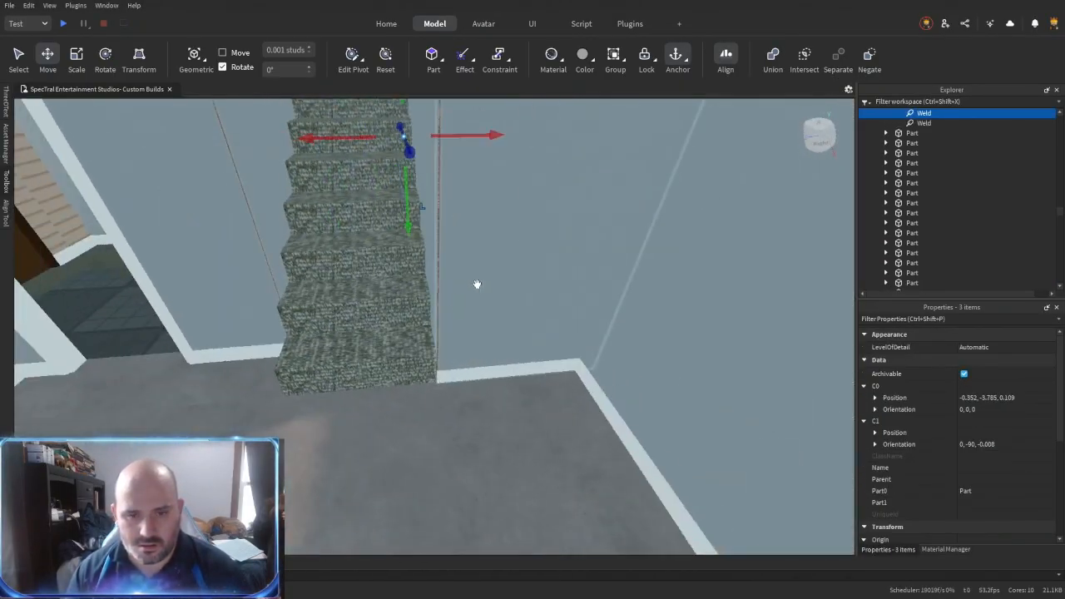
- Group the carpeted stair parts into a new folder and delete their child objects
click(329, 351)
right_drag(312, 229, 313, 229)
key(w)
ctrl+click(471, 354)
ctrl+click(438, 250)
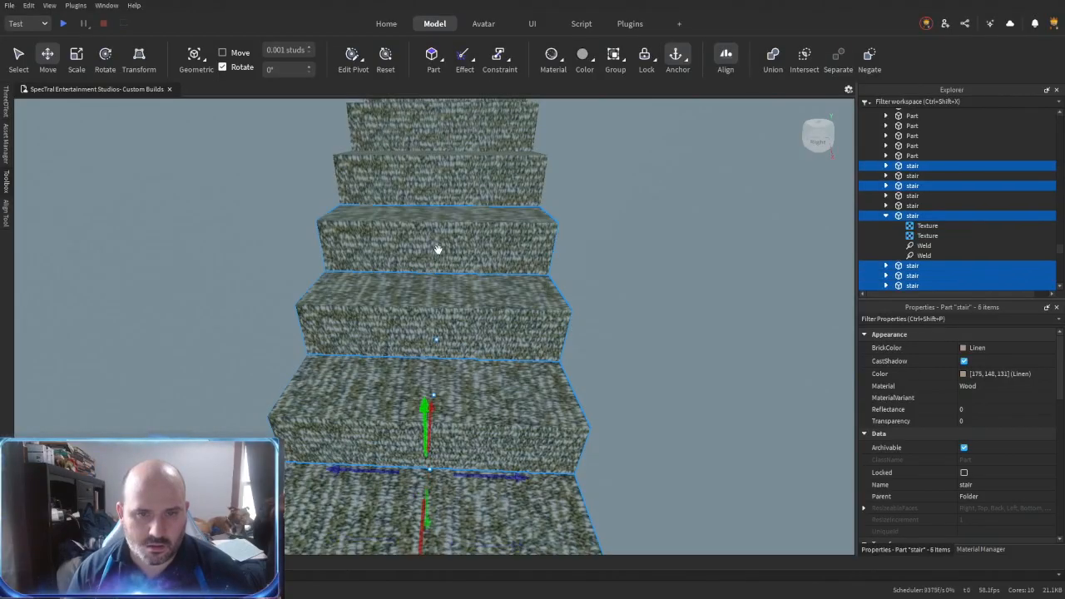
right_drag(437, 250, 426, 231)
right_drag(516, 283, 526, 307)
key(s)
key(ctrl+alt+g)
key(ctrl+shift+c)
key(Delete)
- Examine the stairs, rooms and doorways inside the house
right_drag(184, 343, 481, 357)
key(a)
key(s)
key(w)
click(441, 262)
drag(442, 264, 447, 319)
drag(438, 218, 471, 332)
key(s)
drag(775, 312, 459, 321)
right_drag(459, 321, 456, 290)
key(w)
drag(384, 233, 457, 321)
right_drag(456, 321, 510, 273)
key(w)
scroll(510, 271, down, 3)
key(w)
key(s)
- Delete the doorless white interior door frame facing the window in the partition wall
click(516, 412)
key(w)
right_drag(527, 408, 540, 406)
key(w)
key(w)
scroll(542, 407, up, 2)
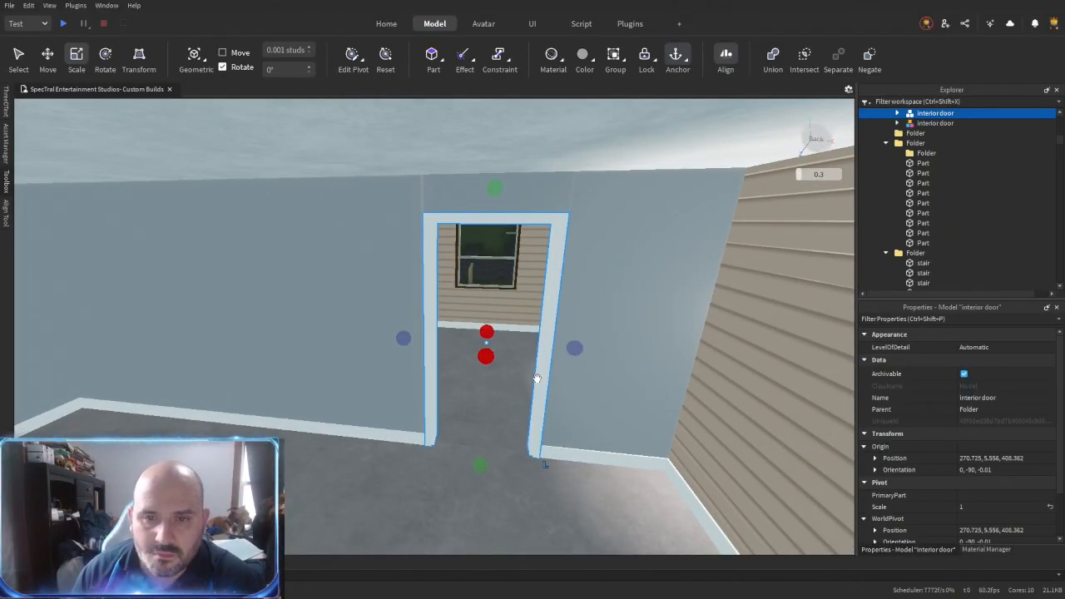
right_drag(521, 314, 521, 314)
key(Delete)
click(398, 341)
key(Delete)
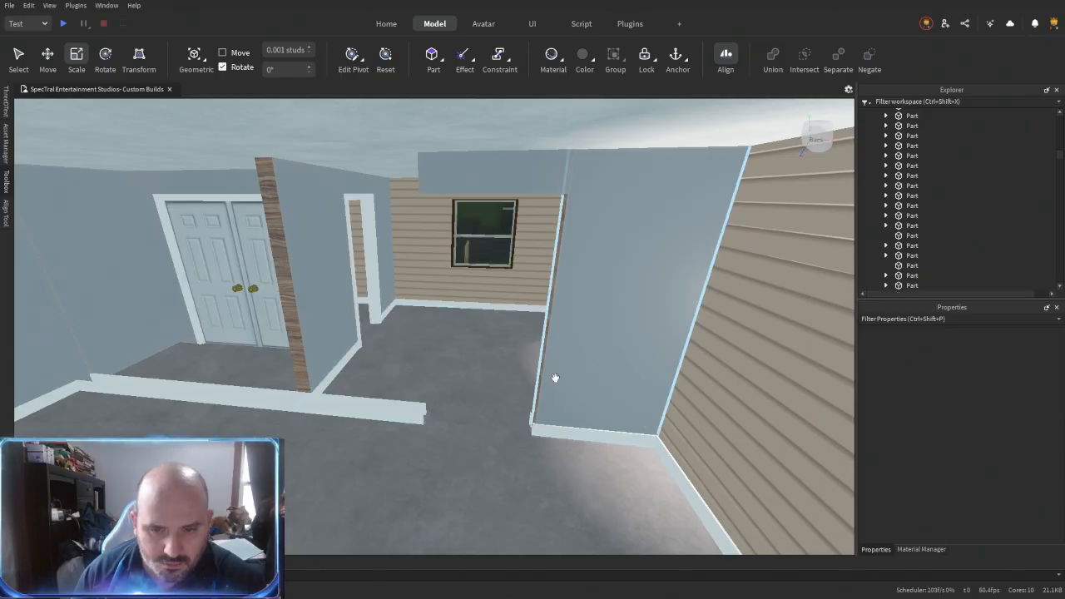
key(ctrl+z)
- Shorten the wall beside the removed door frame to the adjoining wall and delete the opening's leftover wall, baseboard and header pieces
right_drag(461, 371, 461, 371)
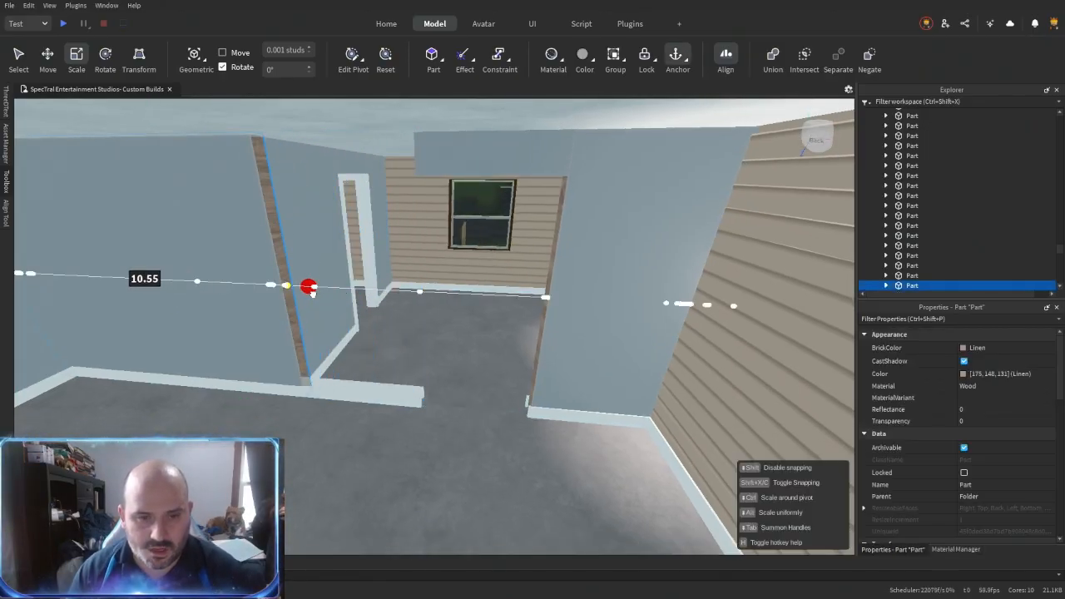
click(553, 391)
key(Delete)
click(551, 411)
key(Delete)
right_drag(551, 401, 552, 400)
click(507, 208)
key(Delete)
right_drag(502, 423, 502, 422)
key(s)
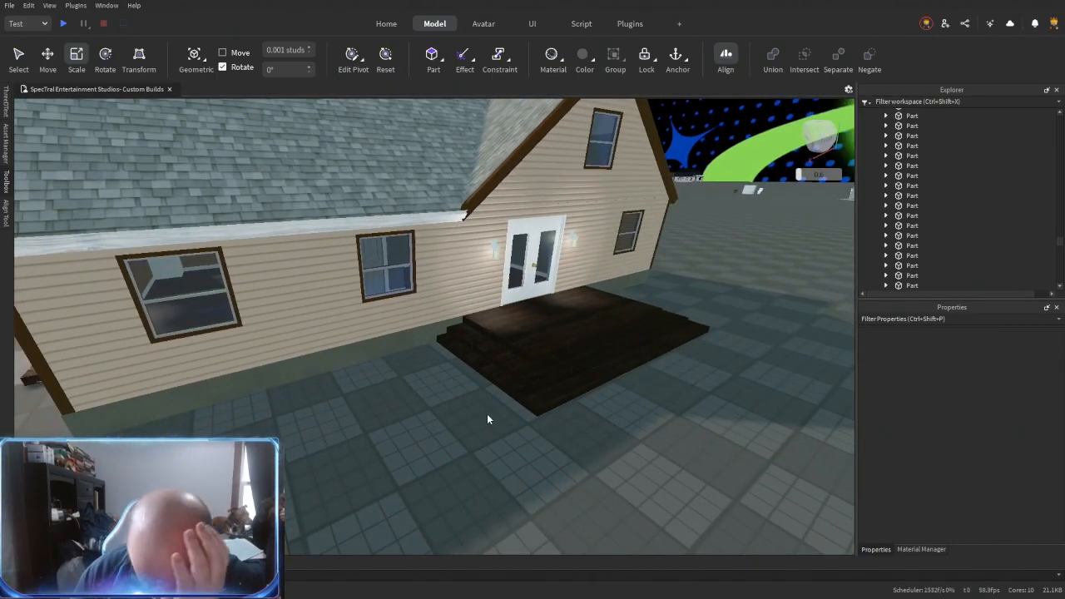
right_drag(533, 381, 539, 382)
key(w)
key(s)
key(w)
click(554, 380)
key(ctrl+d)
drag(553, 380, 587, 450)
key(Delete)
- Delete the old six-panel interior door in the inner partition and the object in front of it
right_drag(586, 451, 587, 450)
key(w)
drag(588, 450, 585, 452)
right_drag(588, 450, 585, 452)
drag(585, 452, 583, 449)
right_drag(497, 412, 494, 411)
key(w)
click(466, 343)
key(Delete)
click(468, 328)
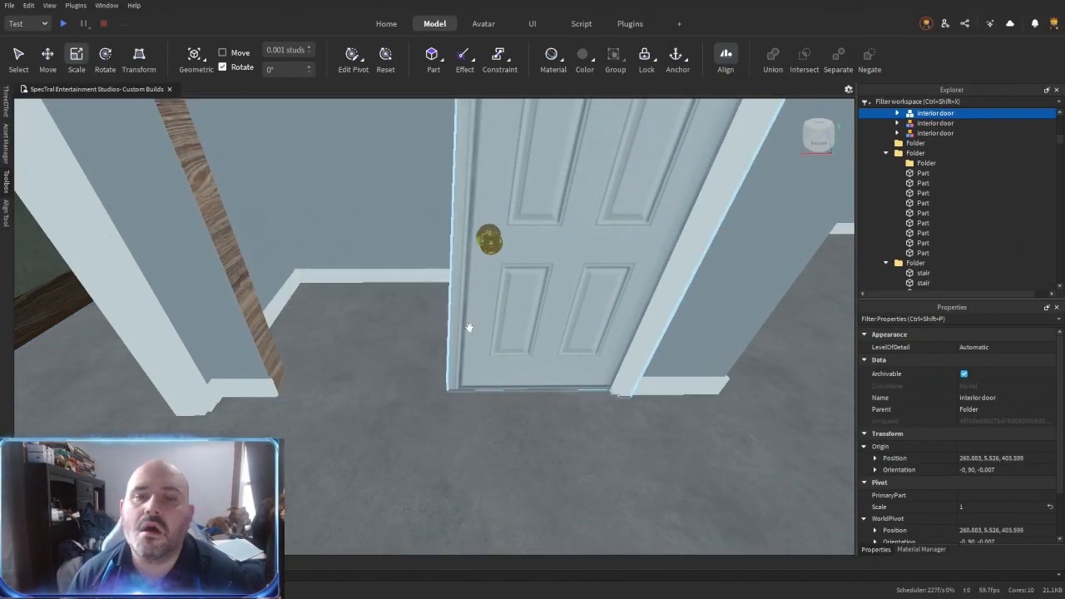
key(Delete)
- Delete the partition wall segments around the removed six-panel door
key(w)
right_drag(414, 344, 413, 344)
click(422, 341)
key(Delete)
click(424, 341)
key(Delete)
right_drag(335, 360, 335, 359)
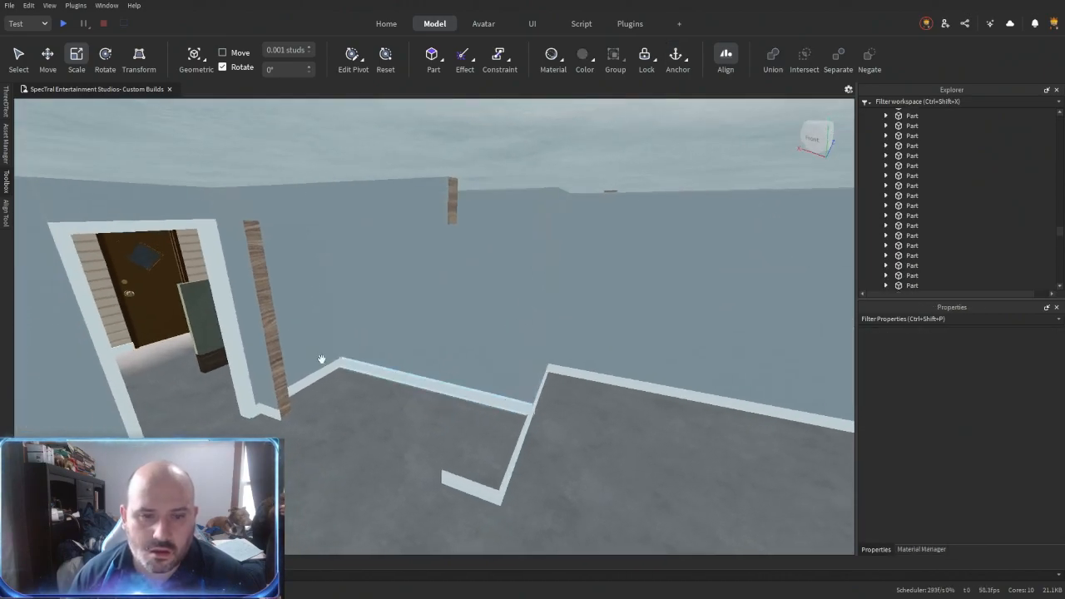
- Delete the leftover baseboard pieces where the inner partition stood
click(501, 480)
key(Delete)
right_drag(510, 478, 501, 455)
click(559, 375)
key(Delete)
click(506, 446)
key(Delete)
key(w)
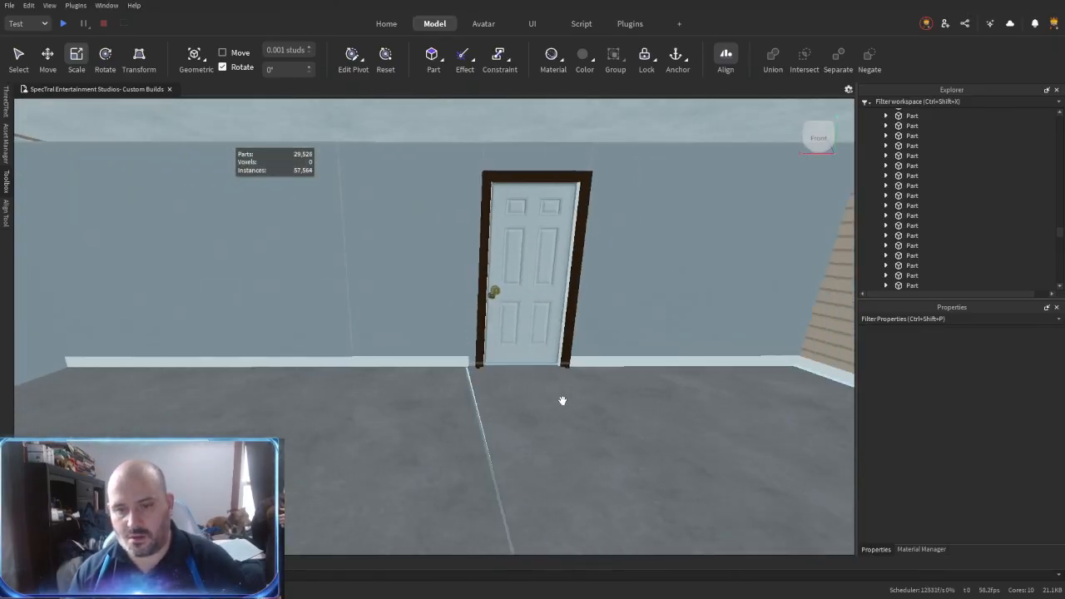
- Move the half-height wall panel along the grey-floored room so it lines up with the blue wall
right_drag(565, 401, 561, 399)
click(374, 411)
right_drag(371, 412, 373, 412)
drag(489, 329, 526, 354)
right_drag(526, 355, 526, 354)
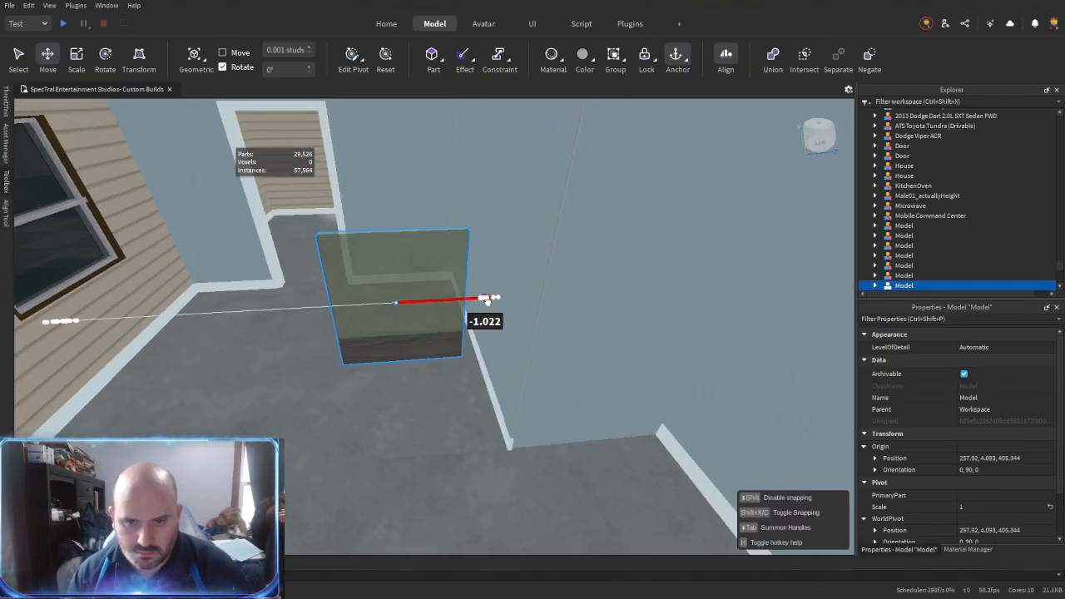
right_drag(550, 446, 550, 443)
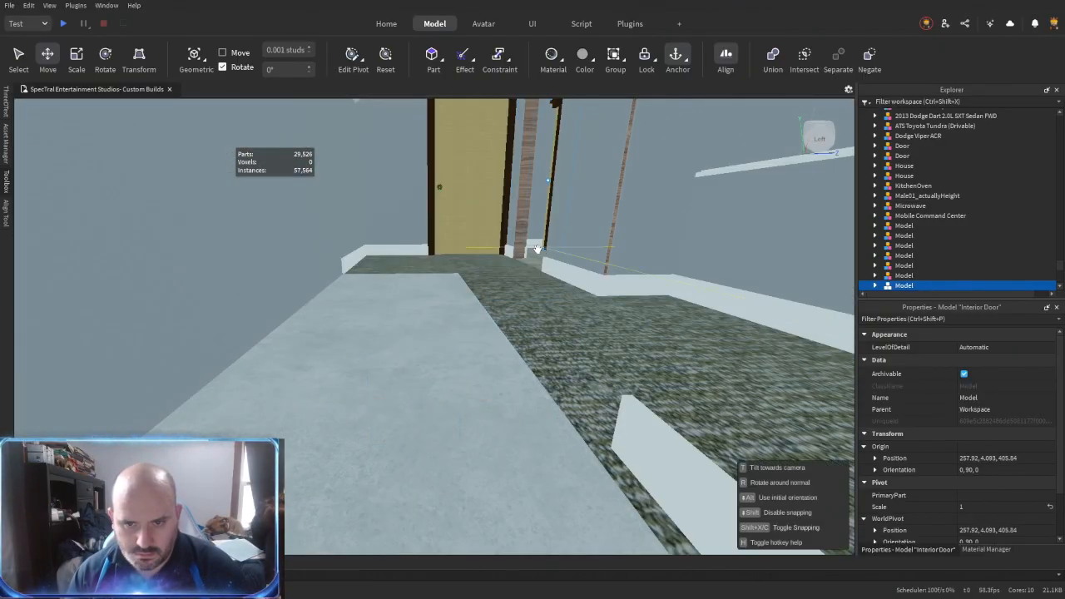
- Duplicate the plain yellow interior door with the dark frame and place it at the end of the half-height wall panel
key(ctrl+d)
drag(536, 266, 554, 416)
right_drag(554, 416, 554, 416)
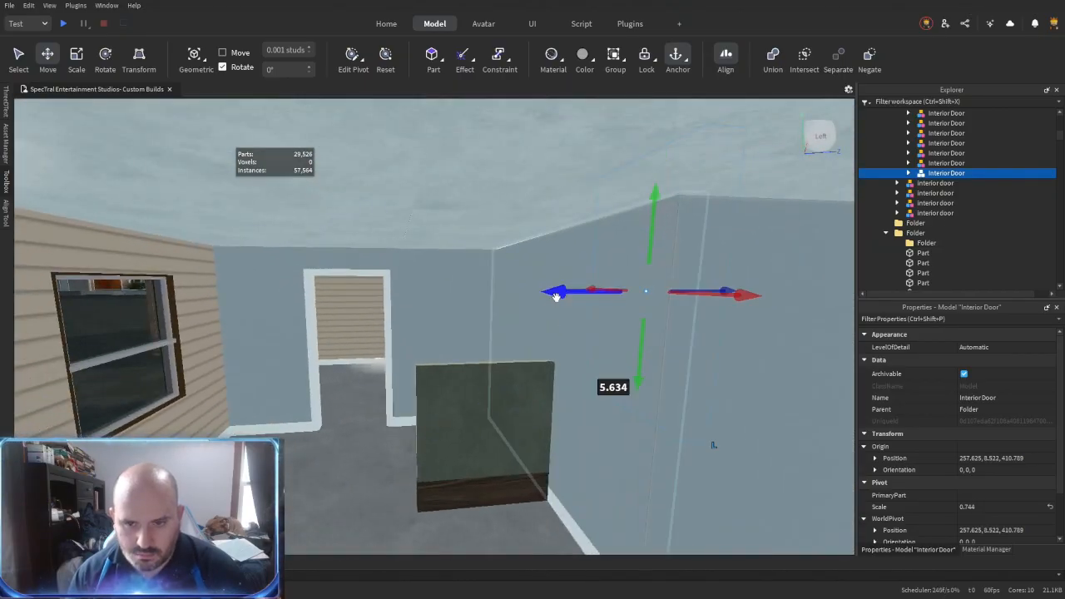
drag(556, 297, 434, 391)
right_drag(434, 391, 435, 391)
right_drag(474, 433, 501, 423)
drag(573, 307, 583, 310)
right_drag(371, 394, 371, 393)
drag(523, 326, 531, 330)
right_drag(438, 371, 438, 371)
right_drag(368, 365, 369, 364)
click(323, 359)
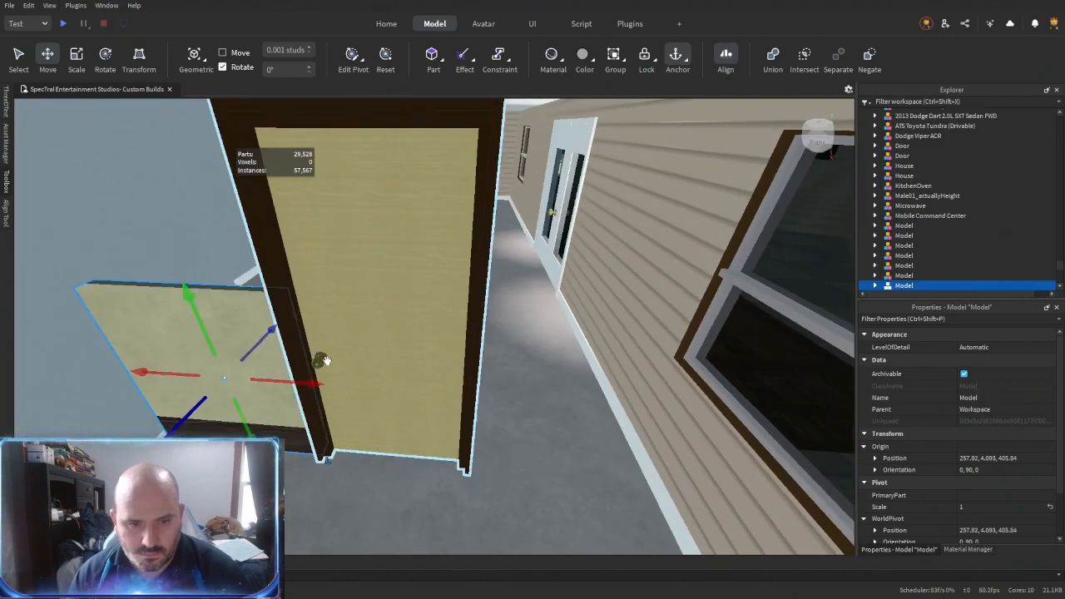
- Add a half-height panel on the door's other side, and shift the door with both panels together
right_drag(459, 390, 458, 391)
scroll(458, 391, up, 3)
drag(563, 425, 553, 425)
right_drag(495, 409, 494, 408)
scroll(495, 409, down, 3)
scroll(494, 408, up, 2)
shift+click(380, 388)
drag(341, 444, 347, 346)
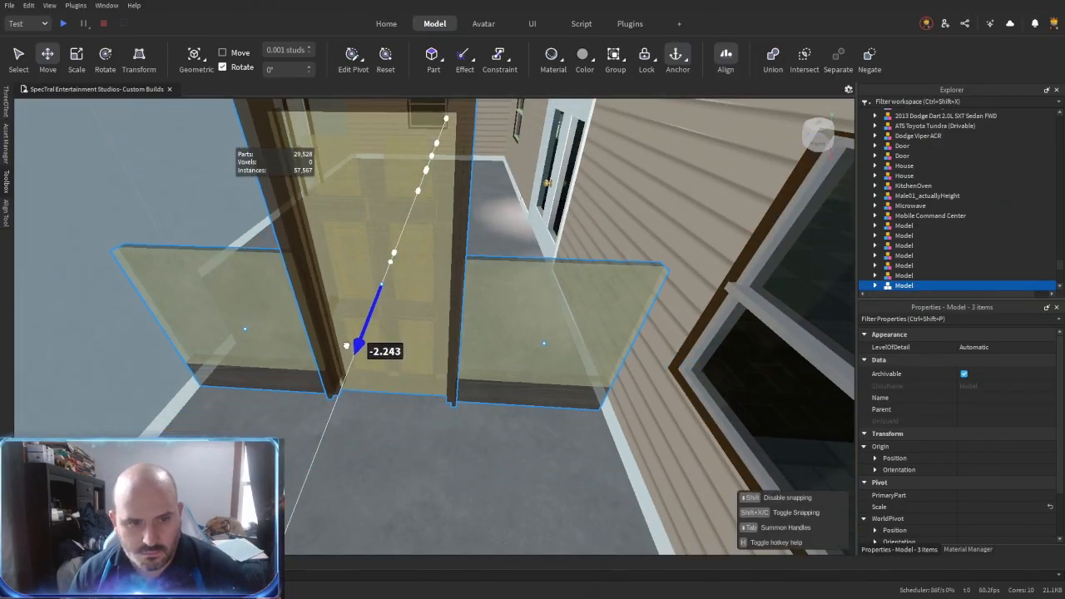
drag(347, 342, 348, 343)
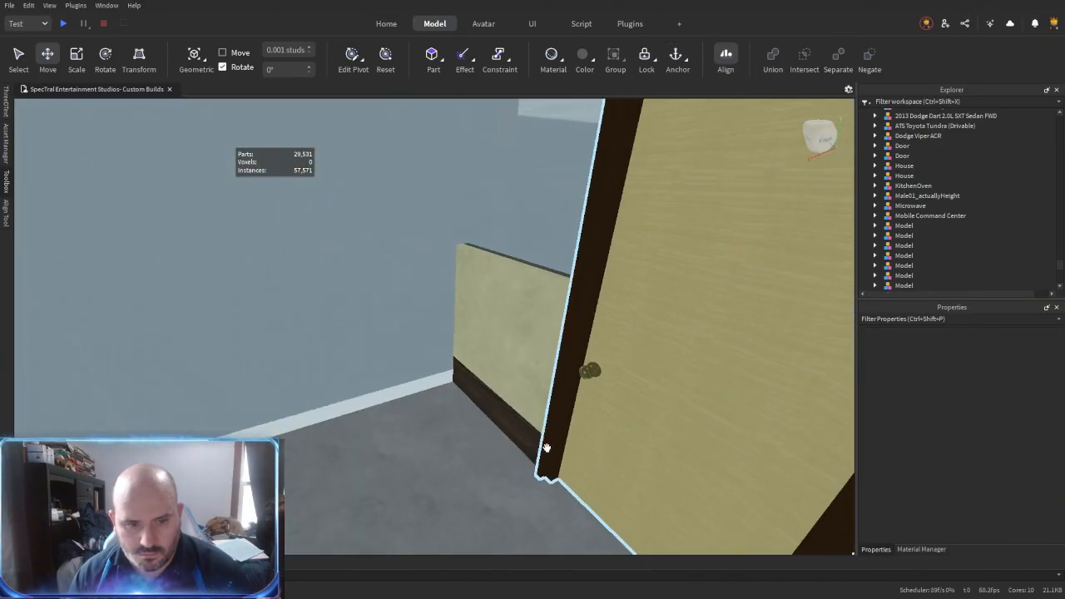
- Duplicate a half-height panel, turn it to an orientation of 0, 180, 0 and shift it about 3 studs along the blue wall
right_drag(475, 392, 473, 330)
drag(482, 321, 382, 319)
right_drag(437, 456, 438, 457)
drag(552, 402, 449, 366)
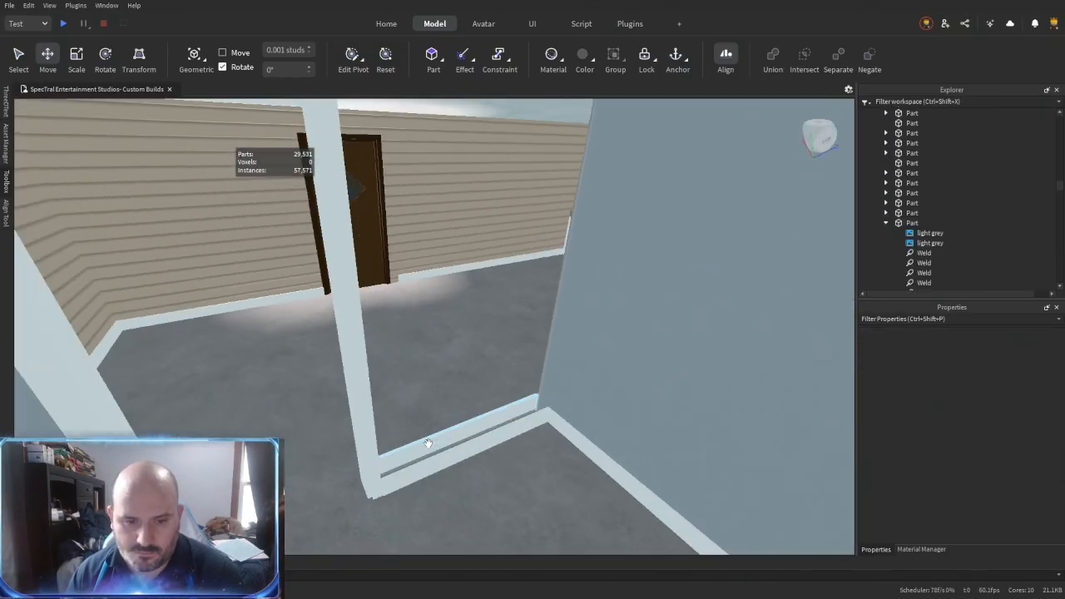
- Delete the old wall and baseboards around the new panels, and shift the perpendicular panel to meet the blue wall
right_drag(346, 446, 346, 446)
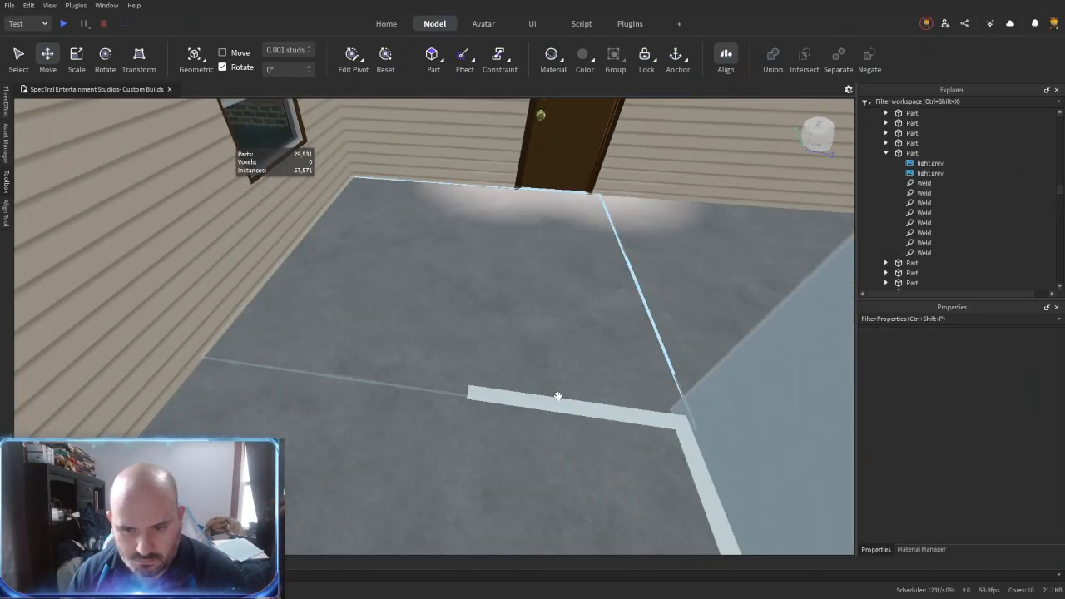
right_drag(558, 397, 575, 357)
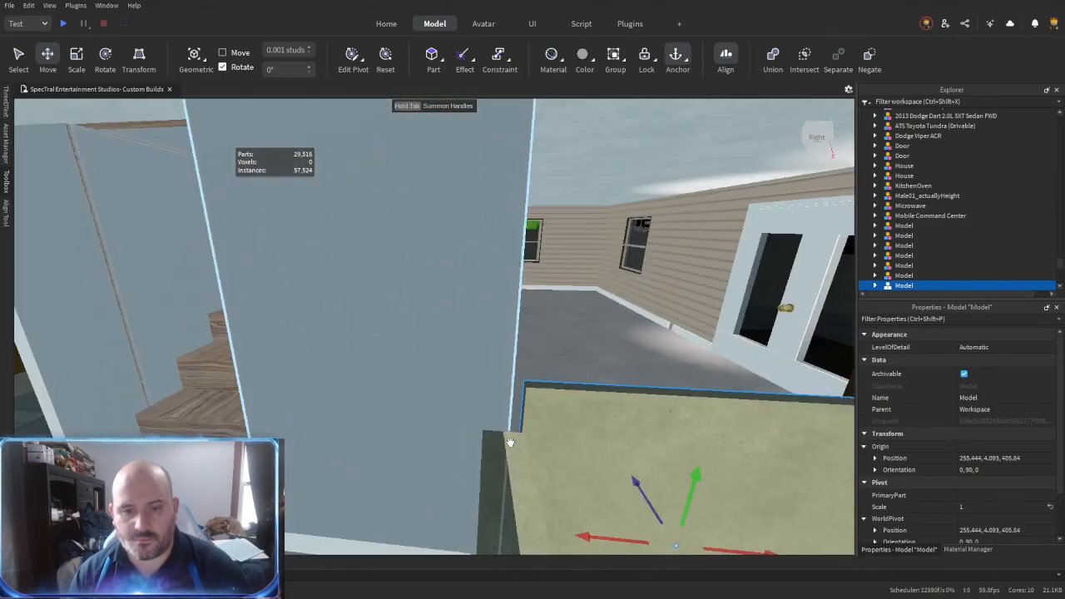
drag(506, 436, 389, 435)
drag(450, 382, 452, 382)
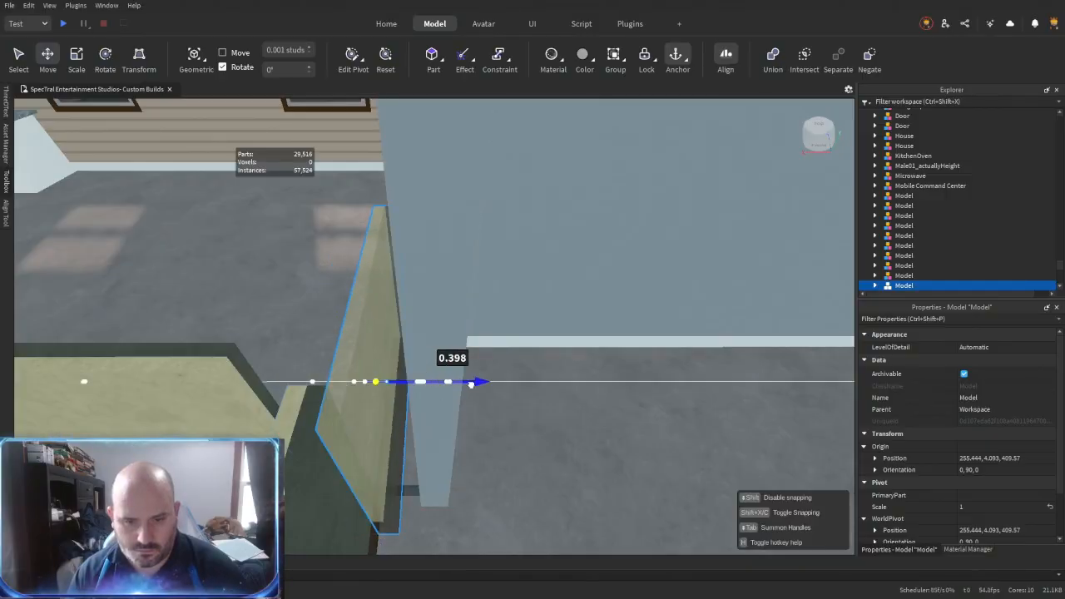
drag(483, 386, 463, 414)
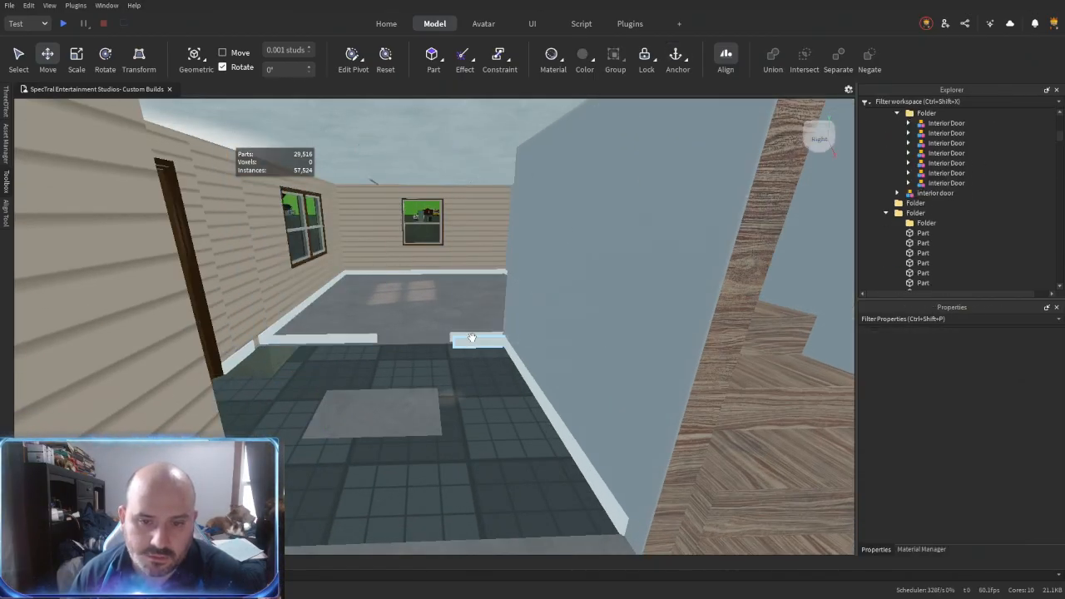
- Delete the leftover baseboard pieces between the dark tiled floor and the grey-floored room
right_drag(398, 394, 397, 387)
key(w)
mouse_move(523, 355)
right_down()
mouse_move(525, 374)
mouse_move(525, 364)
right_up()
key(w)
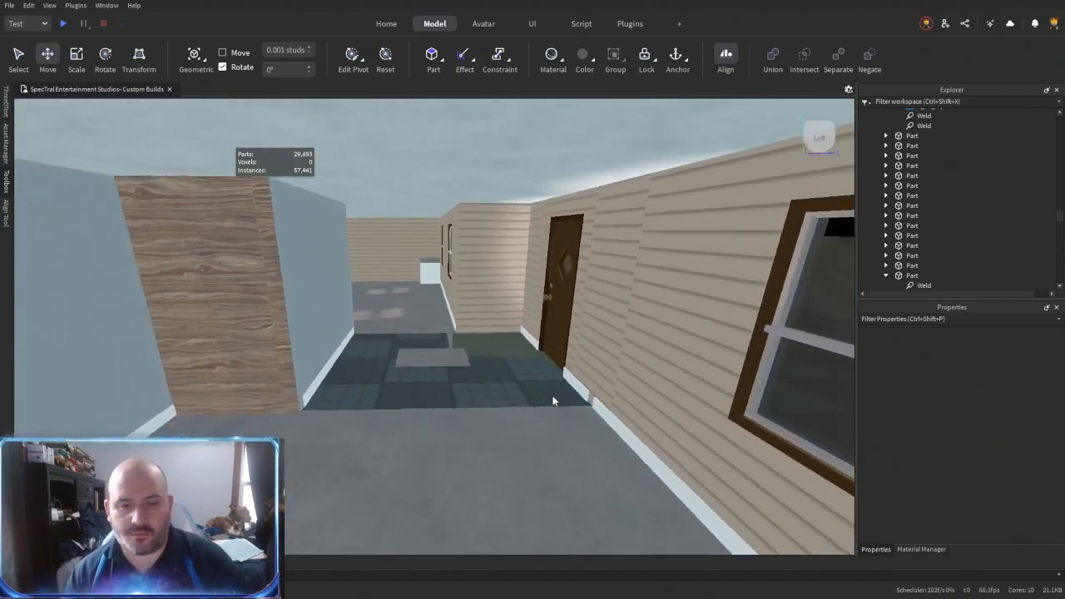
right_drag(552, 396, 542, 400)
key(w)
key(w)
key(w)
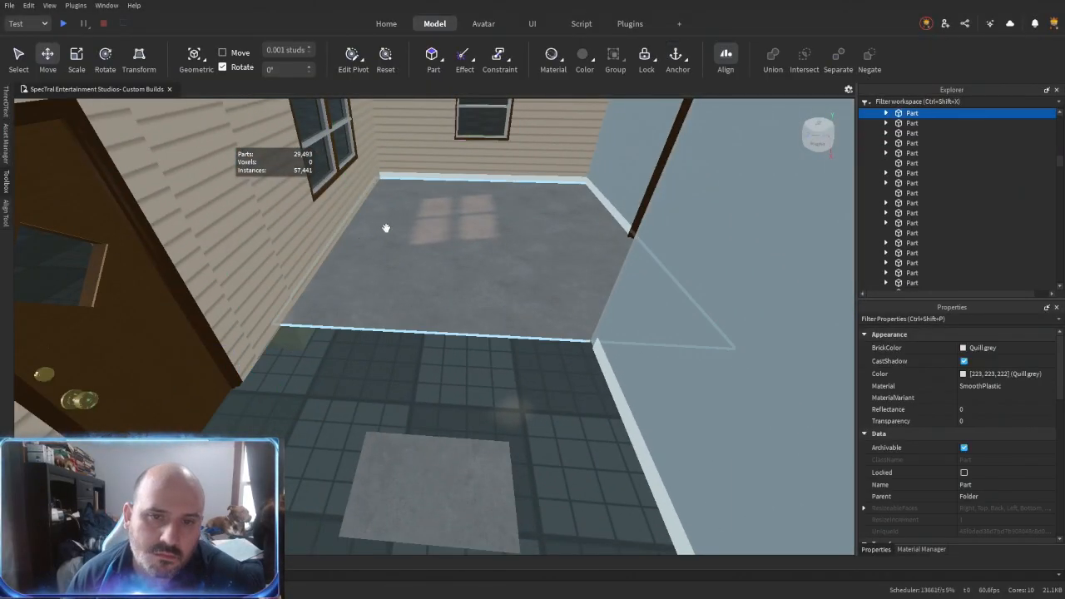
right_drag(519, 308, 519, 308)
- Place a half-height panel in line with the wall beside the remaining six-panel door
click(590, 257)
drag(535, 240, 332, 243)
right_drag(475, 304, 434, 268)
drag(625, 347, 625, 347)
right_drag(485, 372, 485, 372)
drag(476, 412, 478, 417)
right_drag(487, 384, 487, 384)
key(s)
drag(487, 384, 523, 367)
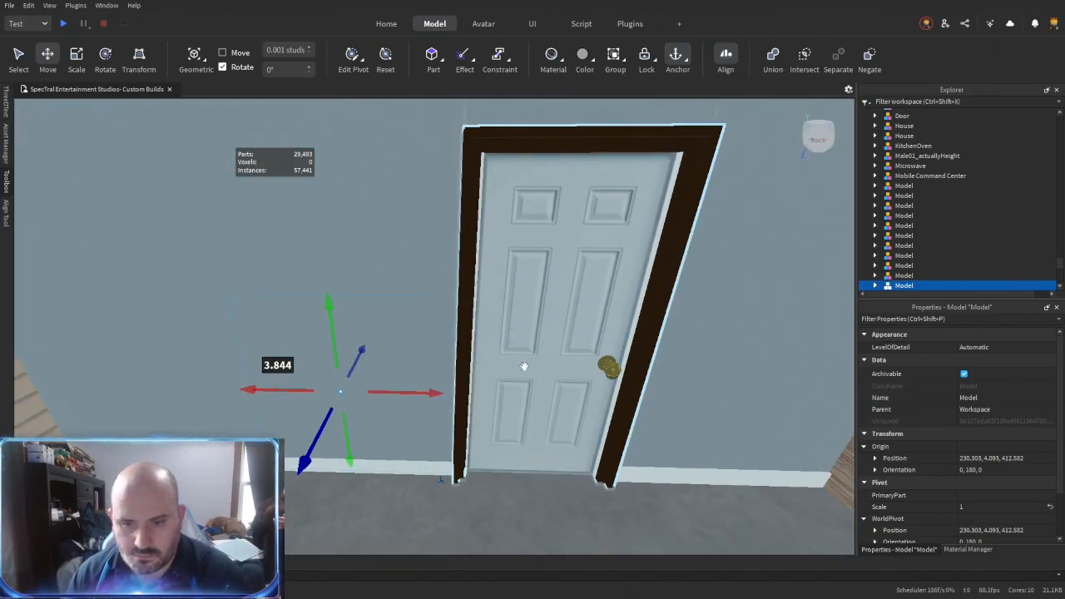
- Delete the six-panel door in favour of the plain yellow one, and remove the surrounding wall segments and baseboards
drag(586, 389, 591, 396)
click(938, 135)
key(Delete)
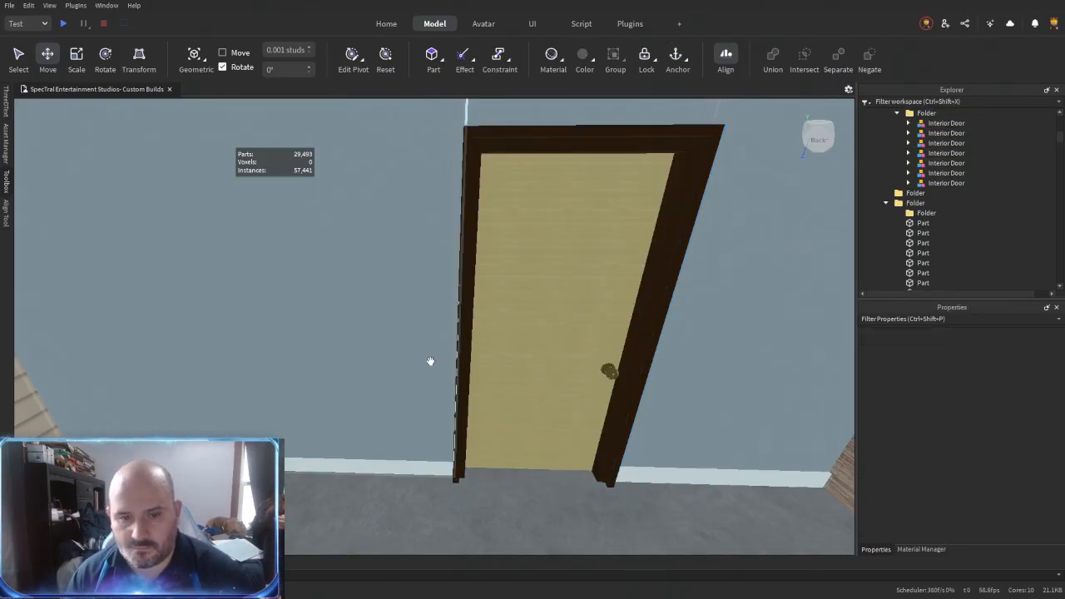
key(Delete)
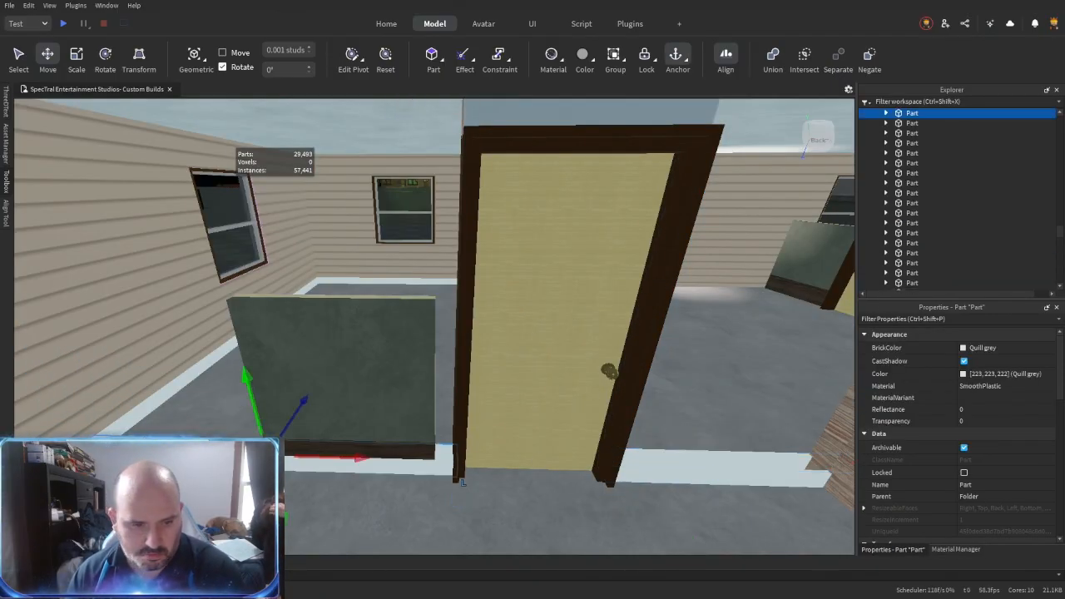
key(Delete)
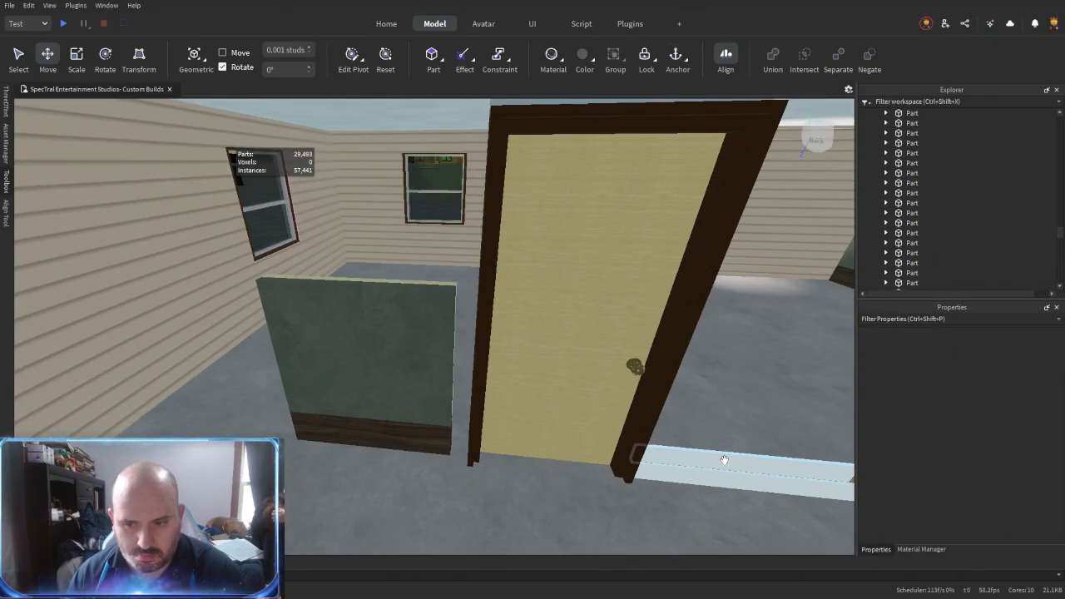
- Duplicate the half-height panel onto the other side of the plain yellow door
click(411, 375)
key(ctrl+d)
key(d)
drag(455, 379, 675, 389)
right_drag(560, 463, 558, 461)
key(a)
alt+click(442, 378)
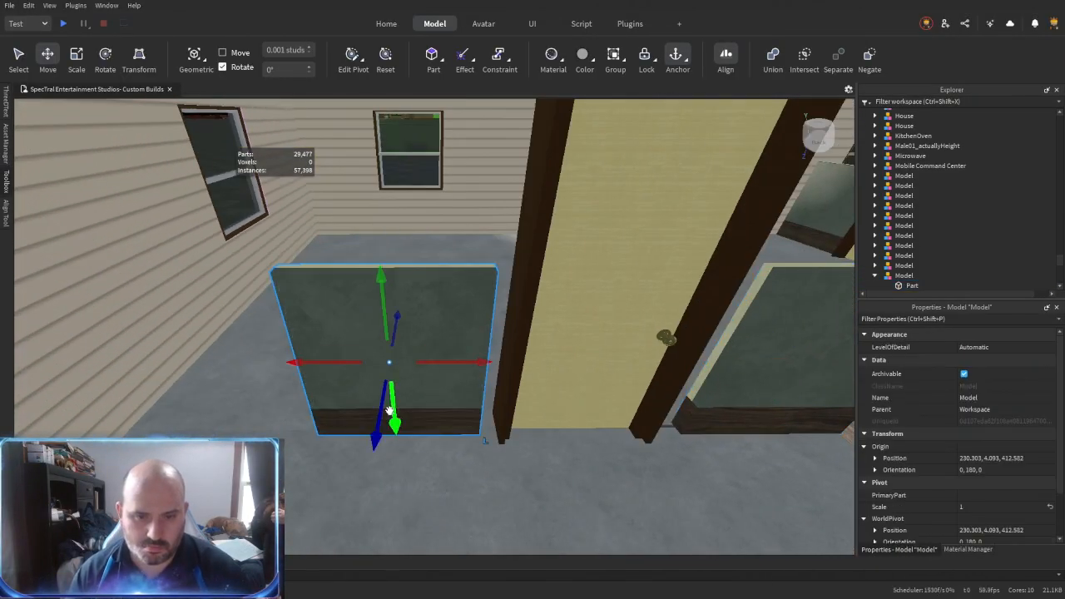
- Pull a copy of the half-height panel forward and delete its green face to make a single-sided cream panel
drag(383, 411, 379, 431)
alt+click(432, 410)
key(Delete)
key(r)
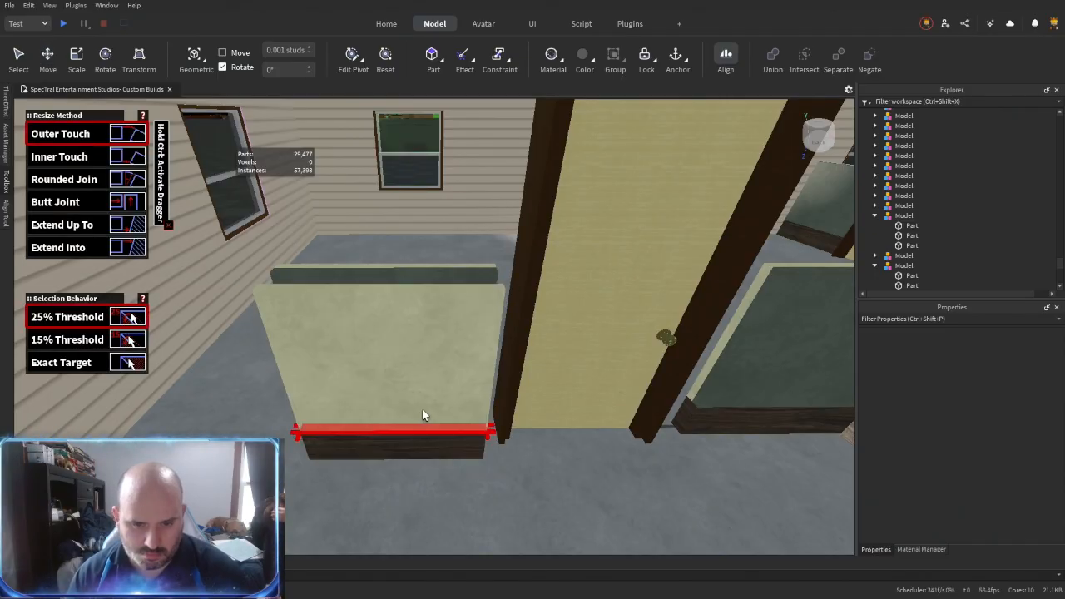
key(ctrl+2)
- Rotate the single-sided cream panel by 90 degrees and place it against the room's side siding wall
key(ctrl+r)
key(a)
drag(442, 392, 425, 392)
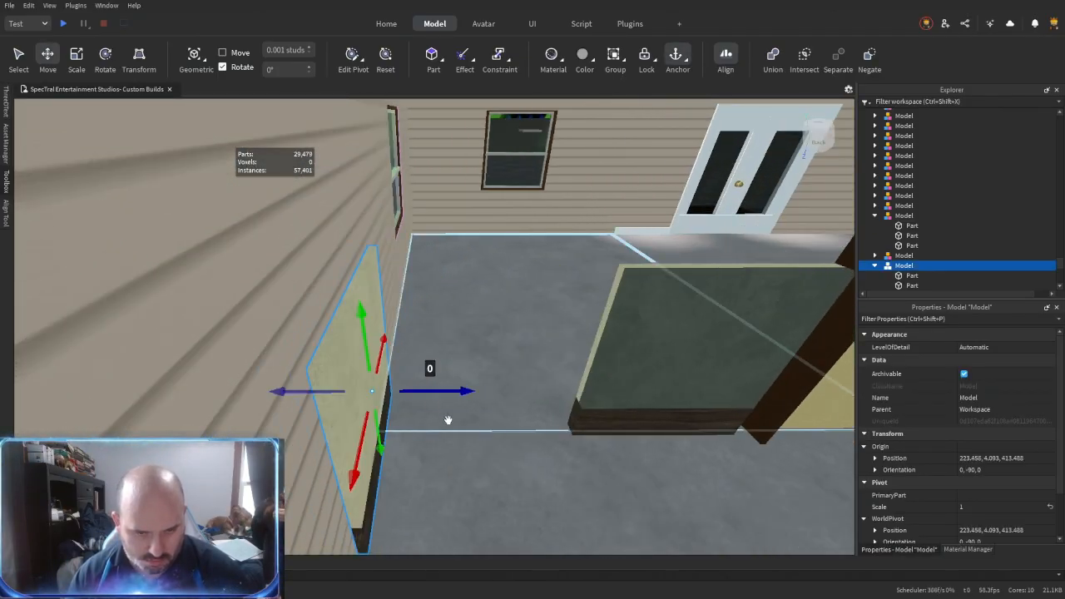
right_drag(444, 416, 439, 422)
key(d)
key(a)
drag(491, 366, 312, 368)
- Duplicate the cream panel along the side wall and rotate another copy to an orientation of 0, 0, 0 in the corner
key(ctrl+d)
key(d)
key(ctrl+d)
key(ctrl+r)
drag(479, 327, 541, 342)
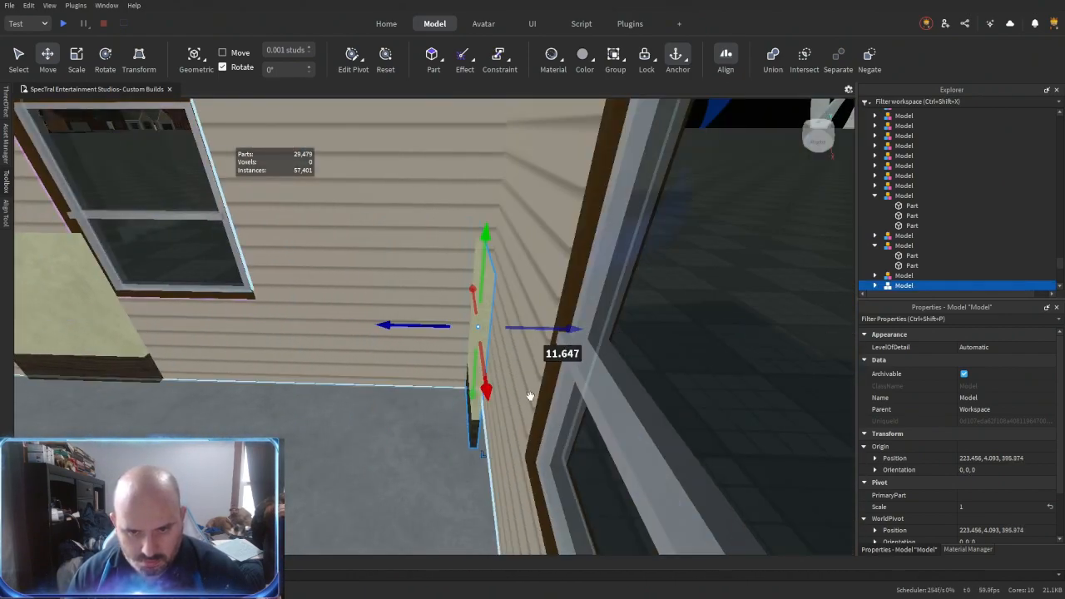
- Fit the rotated cream panel flat against the back siding wall near the corner window
right_drag(546, 376, 523, 385)
key(w)
drag(532, 398, 526, 400)
key(a)
right_drag(516, 450, 503, 466)
drag(444, 364, 515, 371)
right_drag(551, 372, 493, 407)
- Duplicate the cream panel about 9.8 studs along the back wall, between the window and the white French doors
key(s)
key(ctrl+d)
drag(441, 364, 486, 380)
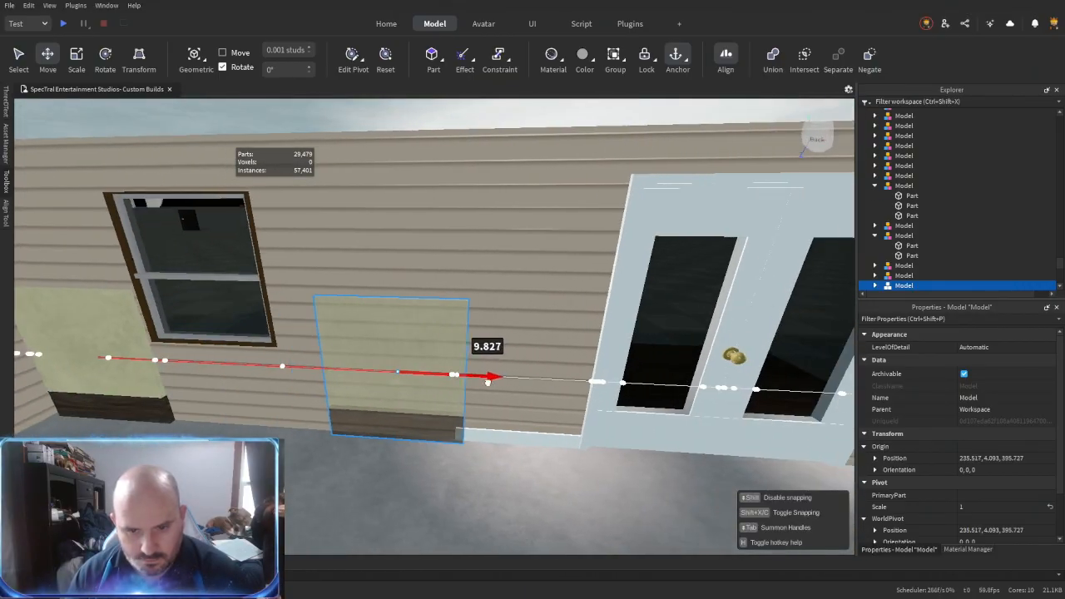
key(w)
right_drag(677, 439, 676, 446)
- Bring the dark blue FenchDoors model from the door and window collection to the white French doors' opening
key(f)
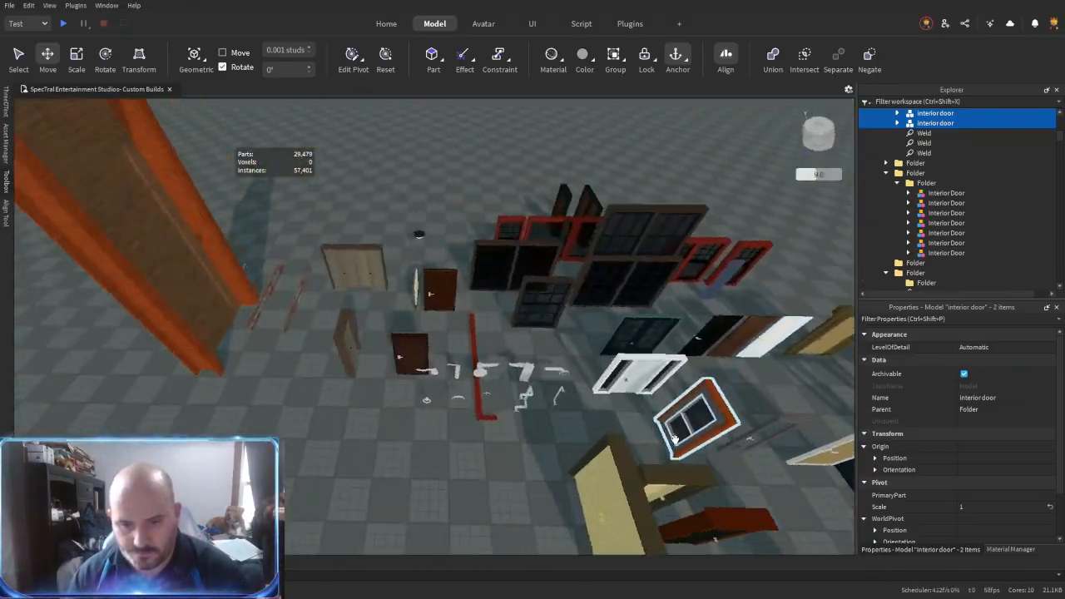
key(s)
drag(507, 284, 546, 339)
key(w)
key(s)
key(w)
right_drag(546, 339, 565, 319)
key(w)
- Scale the FenchDoors model to 0.945 to fit the back wall's doorway
key(ctrl+3)
key(s)
drag(530, 253, 530, 266)
key(w)
right_drag(538, 301, 538, 309)
key(s)
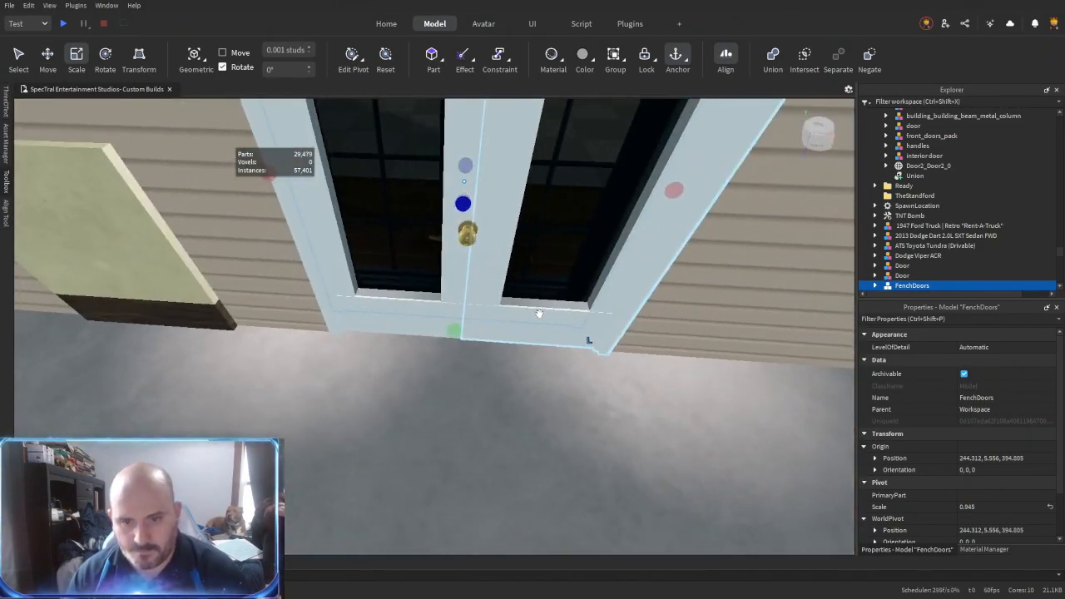
- Delete both leaves of the old white French doors
click(538, 309)
key(Delete)
click(444, 314)
key(Delete)
- Move the dark blue French doors through the wall's depth so their teal frame sits properly in the siding
drag(472, 312, 483, 336)
key(s)
right_drag(484, 336, 484, 336)
key(ctrl+2)
key(w)
drag(494, 379, 505, 385)
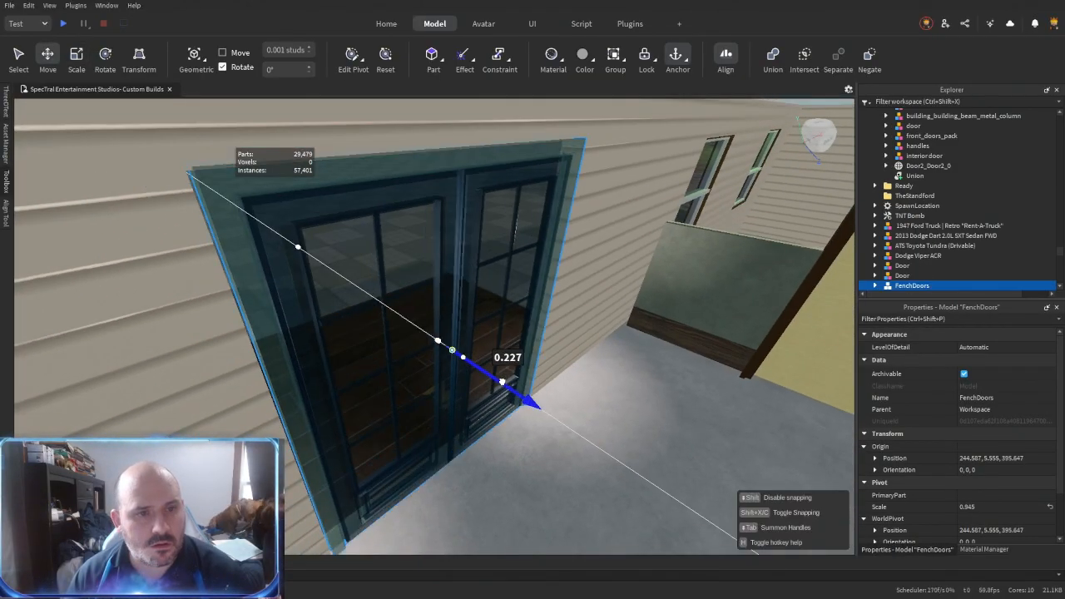
right_drag(505, 385, 497, 383)
key(w)
drag(497, 383, 492, 386)
right_drag(492, 385, 475, 397)
drag(366, 363, 371, 364)
right_drag(466, 390, 471, 392)
key(s)
- Separate the back wall's siding union down to the individual parts around the French doors
click(613, 366)
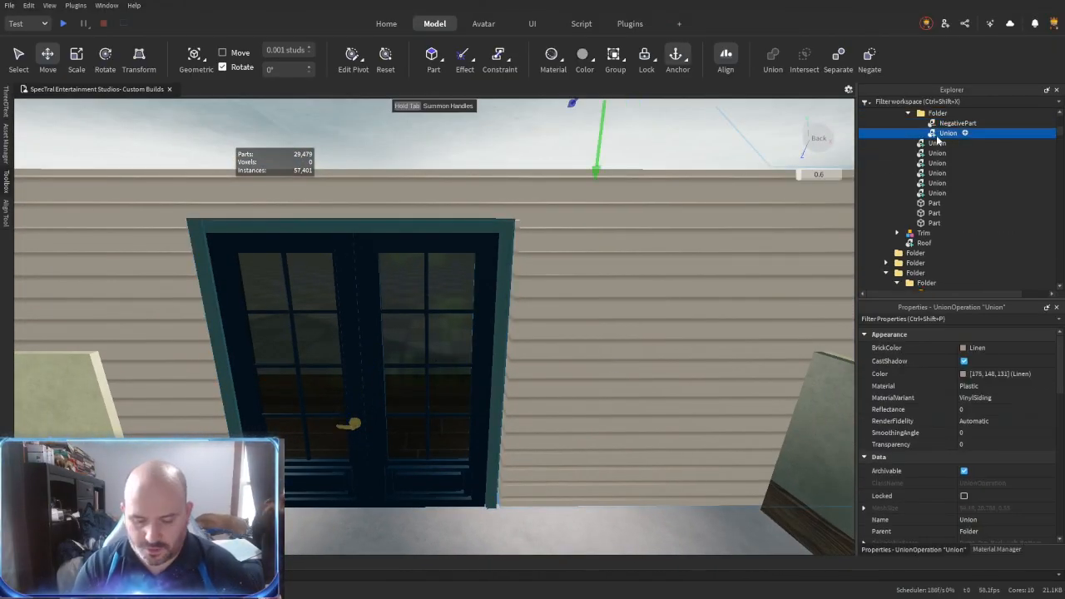
key(ctrl+shift+u)
key(ctrl+shift+u)
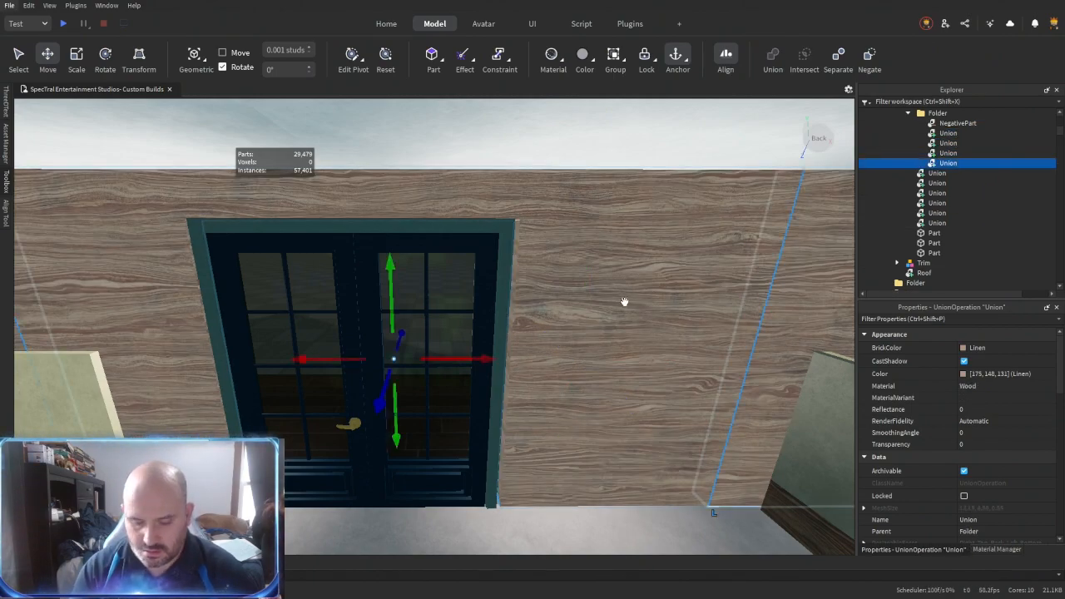
key(ctrl+shift+u)
- Resize the wall parts around the French doors to meet the teal frame, using the Outer Touch resize method
key(ctrl+shift+r)
click(466, 220)
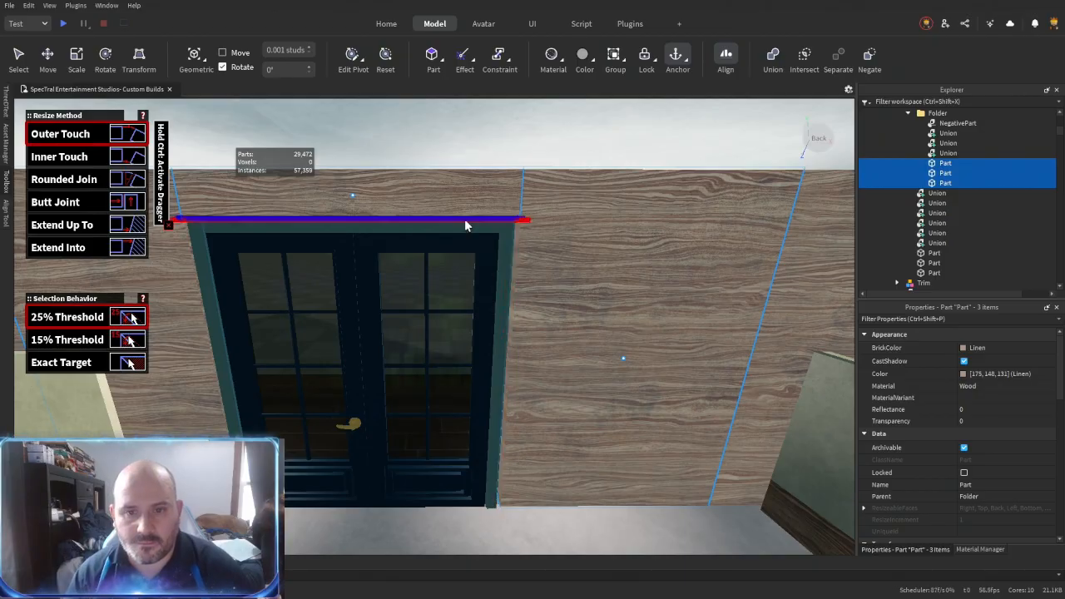
key(a)
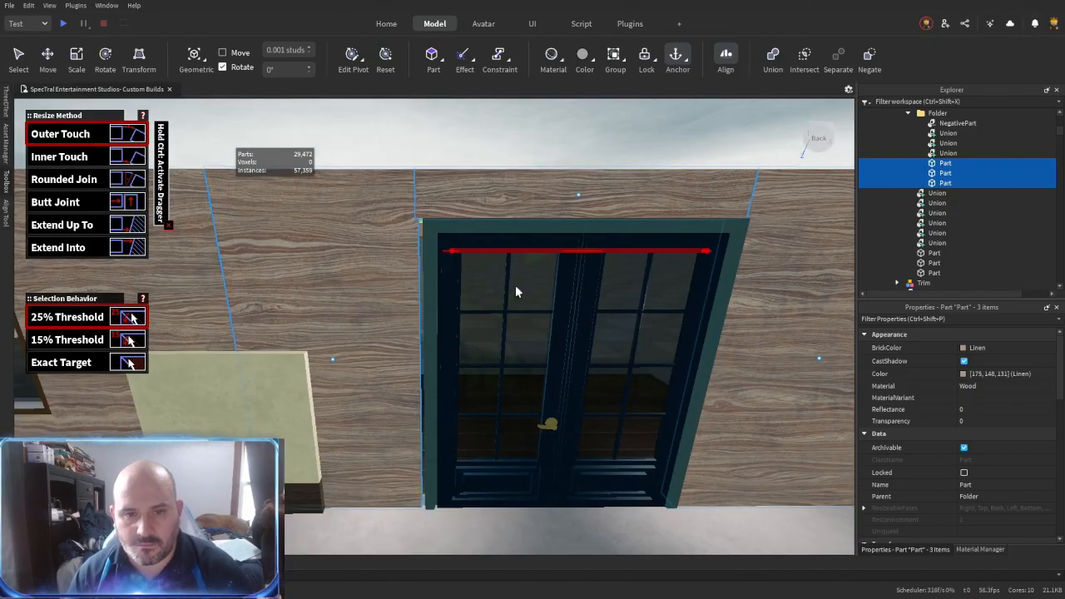
click(472, 222)
click(487, 212)
key(ctrl+2)
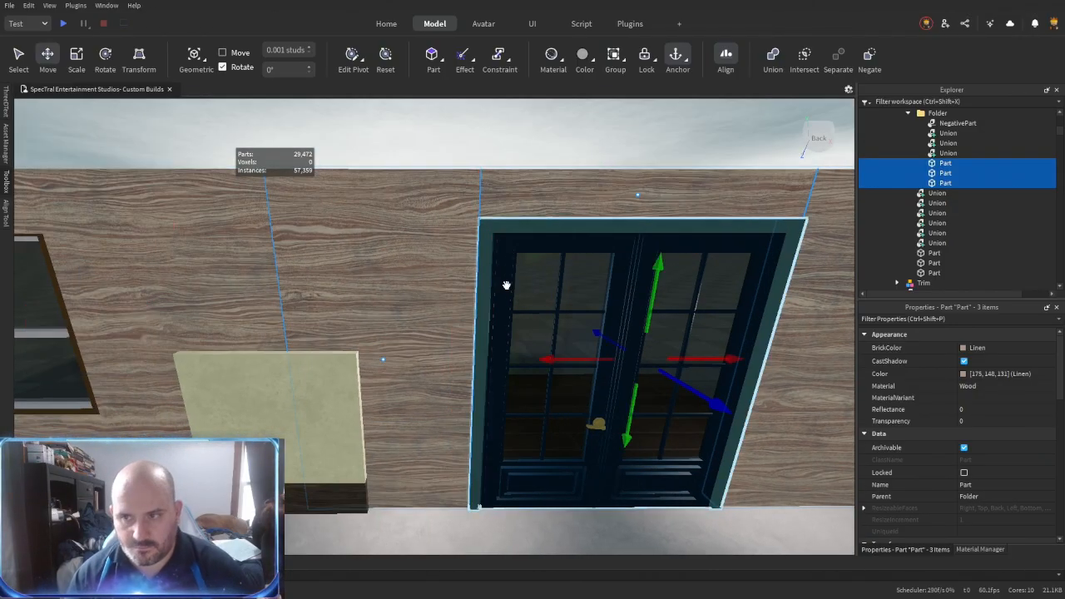
- Union the separated back wall parts, including the negative part, into one siding piece again
key(ctrl+shift+g)
key(ctrl+shift+g)
shift+click(951, 125)
key(ctrl+shift+g)
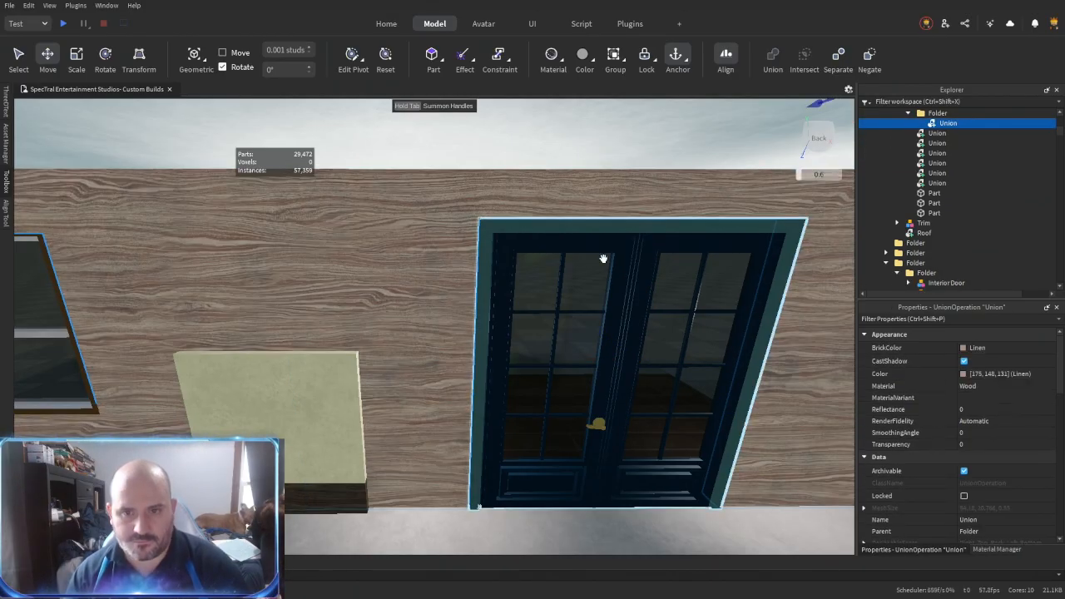
- Set the rebuilt siding union's material variant to VinylSiding
key(w)
click(496, 275)
key(s)
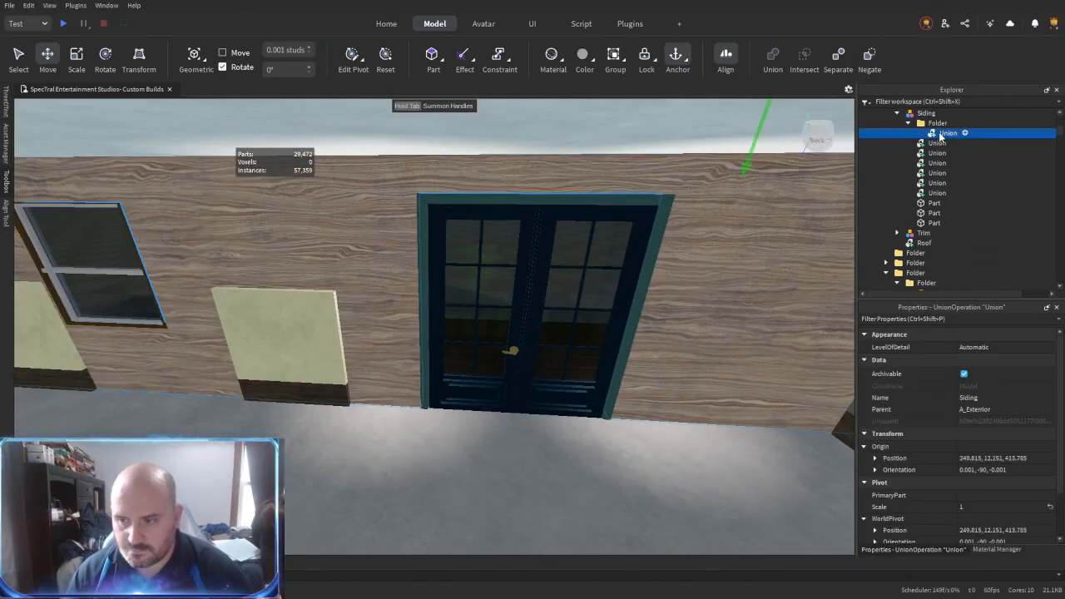
text(VinylSiding)
key(Return)
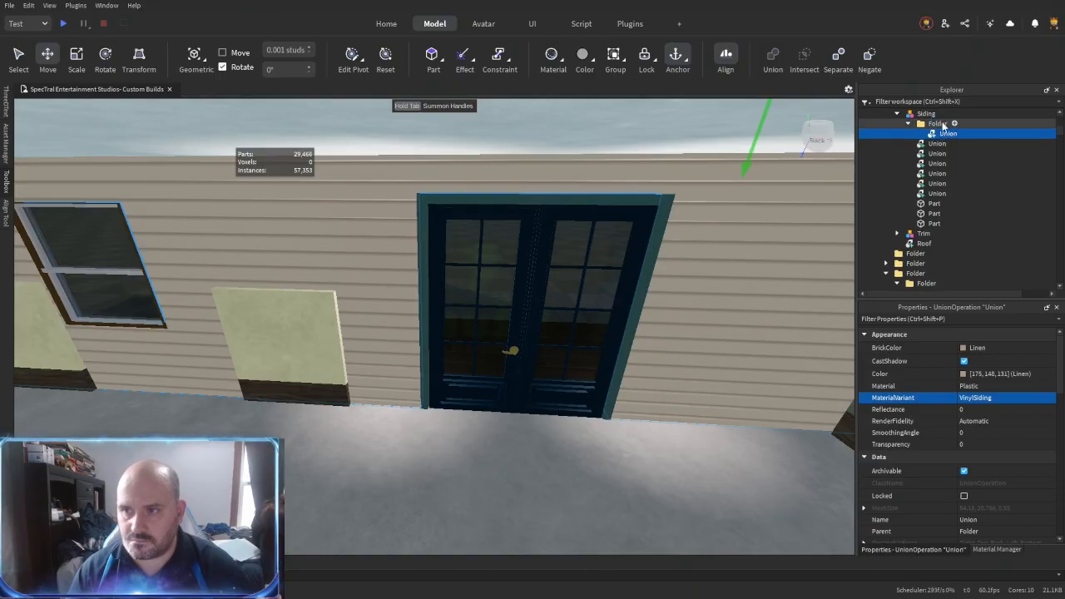
- Delete a leftover interior piece from the ground floor behind the French doors
click(934, 127)
click(338, 362)
key(a)
right_drag(361, 369, 390, 360)
key(d)
drag(409, 360, 537, 366)
key(a)
right_drag(309, 361, 309, 361)
key(w)
click(441, 369)
key(Delete)
- Delete the further leftover pieces deeper inside the ground floor
right_drag(578, 378, 579, 379)
key(w)
click(421, 358)
key(Delete)
right_drag(421, 358, 446, 369)
click(444, 367)
key(Delete)
- Clear the unneeded pieces between the siding wall and the wood-panelled wall near the tiled kitchen floor
key(a)
click(741, 378)
key(ctrl+d)
key(ctrl+r)
drag(720, 366, 477, 417)
drag(566, 454, 497, 350)
click(473, 296)
key(Delete)
click(463, 383)
key(Delete)
right_drag(456, 400, 456, 399)
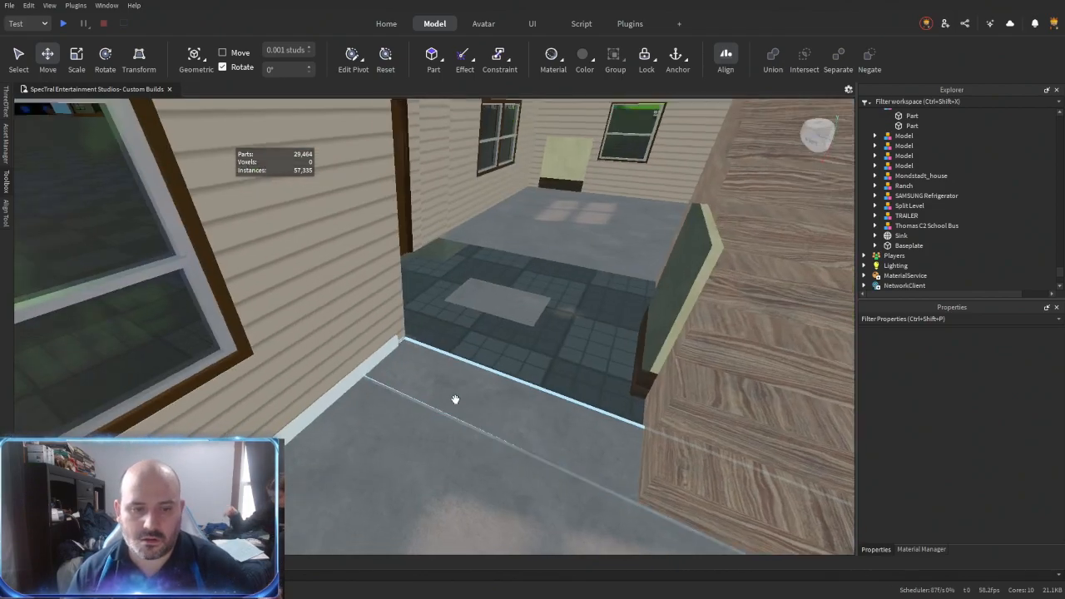
- Delete the floor strip bordering the tiled kitchen area and the leftover piece beside it
click(428, 363)
key(Delete)
right_drag(428, 363, 411, 316)
click(425, 283)
key(Delete)
right_drag(445, 359, 445, 359)
right_drag(540, 394, 529, 341)
key(w)
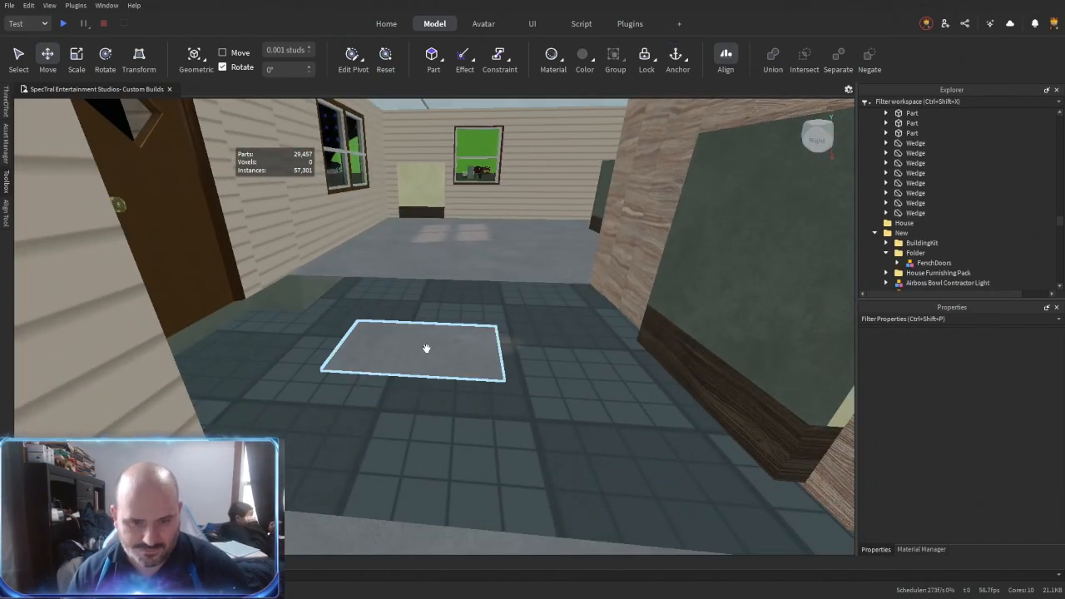
- Remove the dark tiled flooring left in the recessed kitchen area
key(r)
click(434, 365)
right_drag(434, 365, 435, 364)
click(463, 471)
click(689, 339)
right_drag(654, 343, 654, 342)
key(ctrl+2)
click(374, 223)
key(Delete)
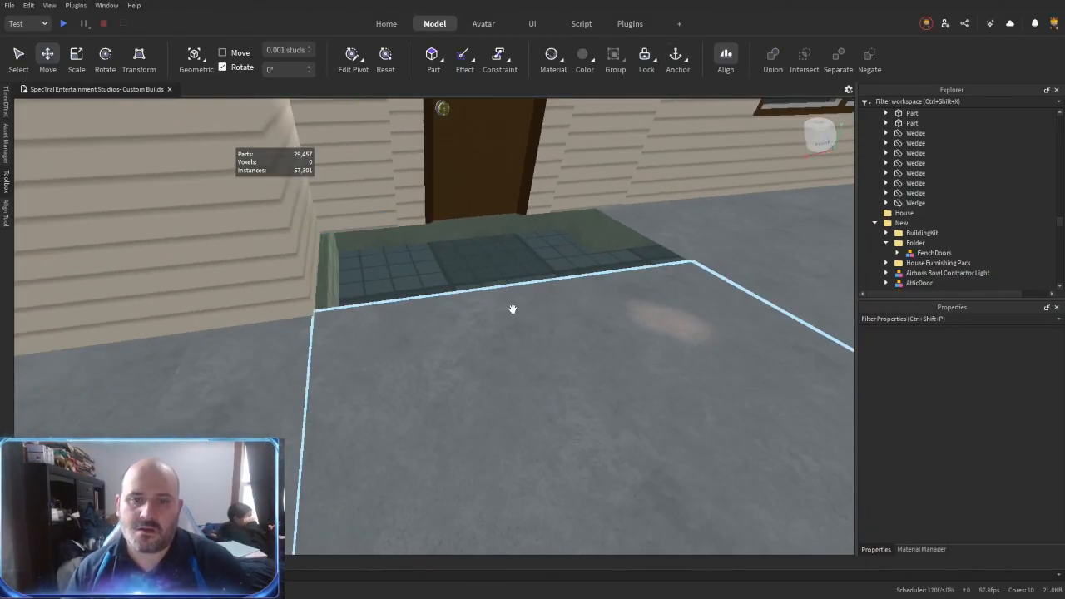
right_drag(545, 297, 545, 298)
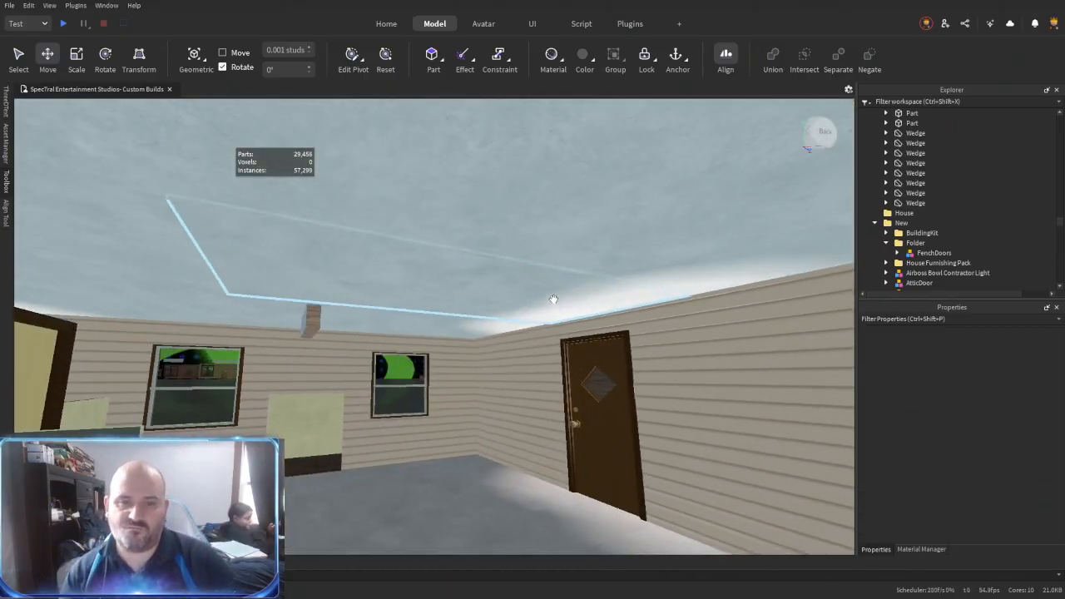
- Delete the stray pieces around the ground floor ceiling
key(s)
click(439, 284)
key(Delete)
right_drag(482, 230, 488, 236)
click(492, 259)
key(Delete)
- Select the nine carpeted upstairs floor parts, gather them in a folder and delete their carpet textures and welds
click(557, 263)
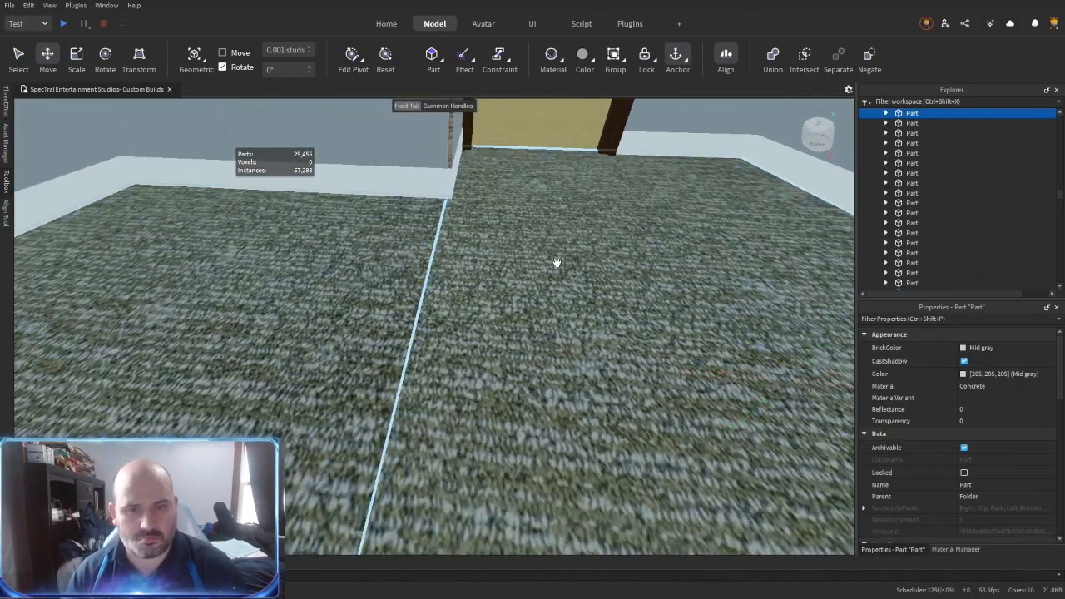
right_drag(557, 263, 556, 262)
shift+click(556, 262)
right_drag(584, 315, 584, 315)
shift+click(434, 280)
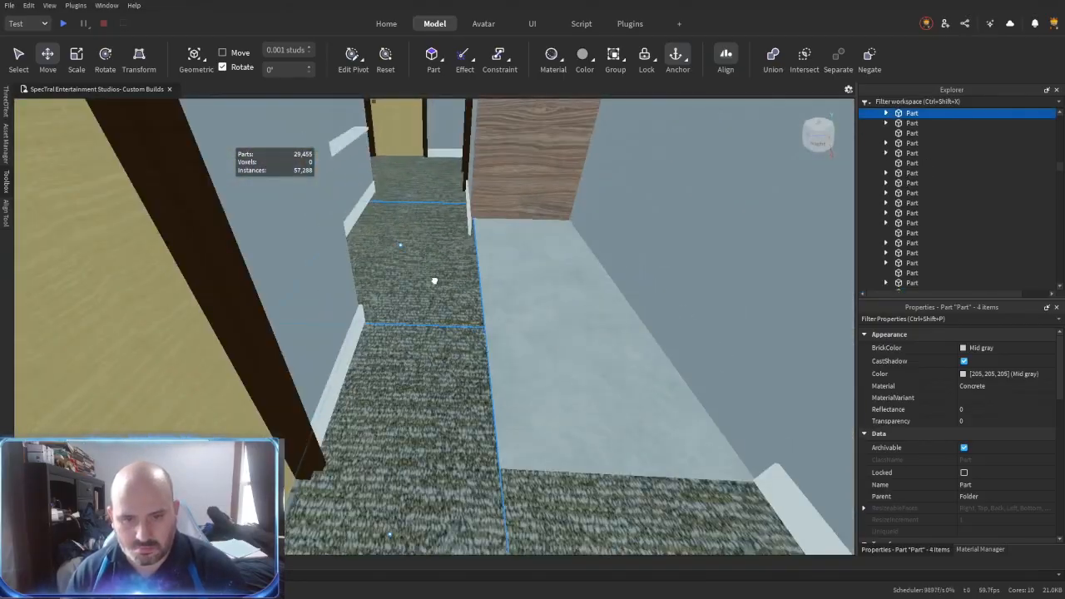
shift+click(574, 493)
right_drag(566, 451, 566, 452)
shift+click(382, 382)
right_drag(383, 382, 383, 376)
shift+click(514, 408)
right_drag(514, 408, 452, 295)
right_drag(818, 333, 818, 333)
shift+click(818, 333)
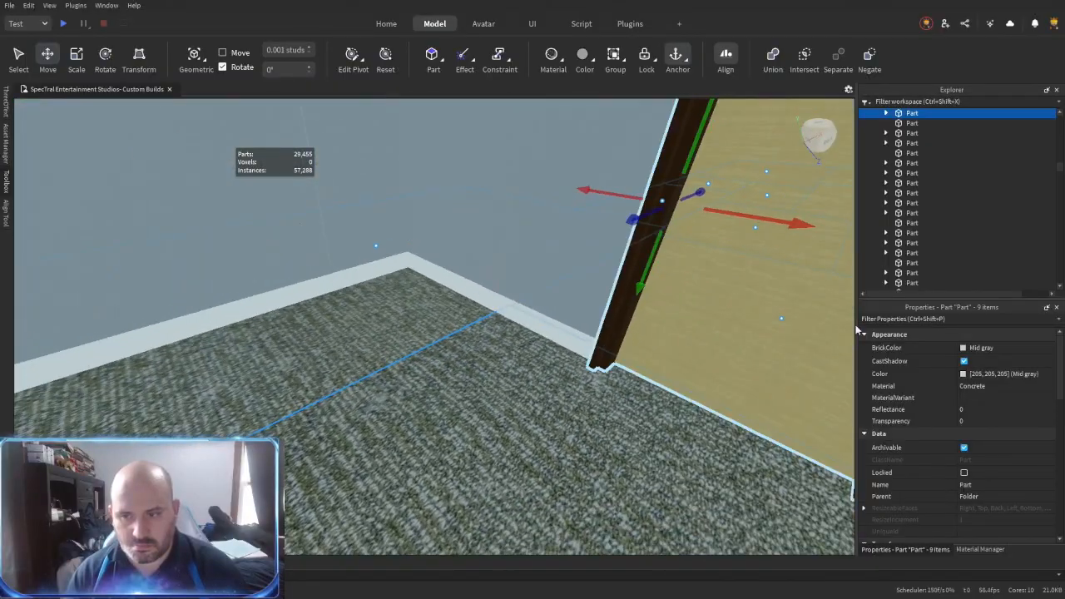
key(ctrl+shift+c)
key(ctrl+shift+c)
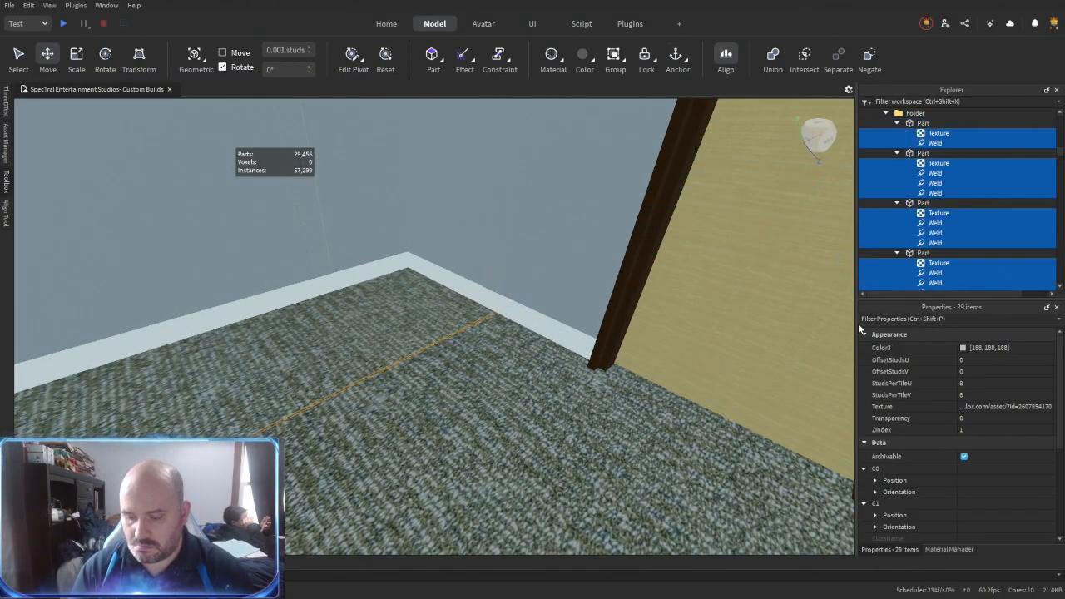
key(Delete)
- Set the BrickColor of the nine upstairs floor parts to Black
click(991, 348)
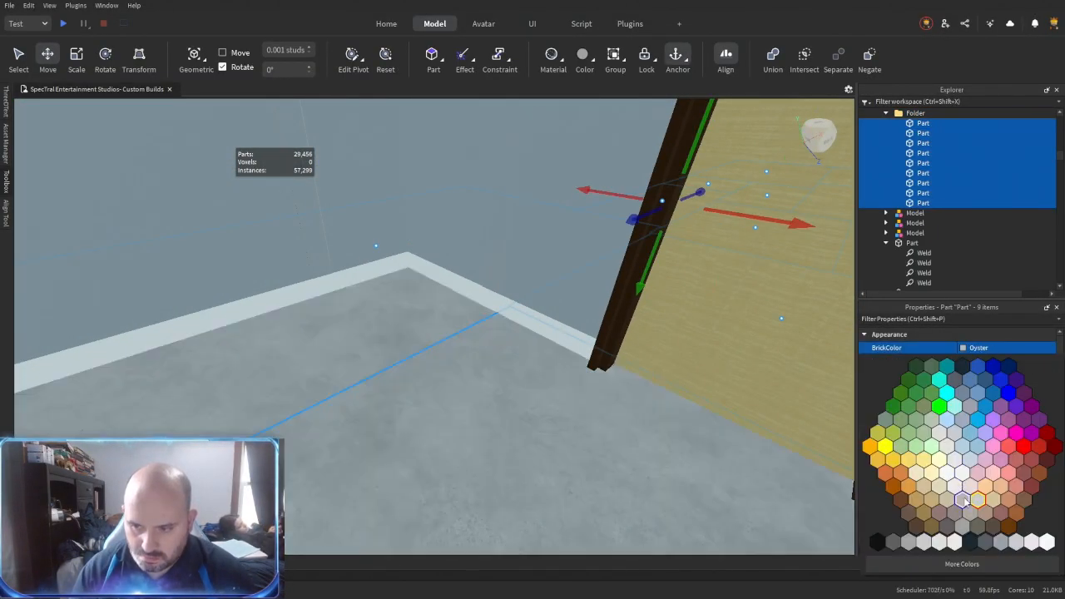
click(970, 542)
right_drag(613, 431, 616, 421)
click(613, 421)
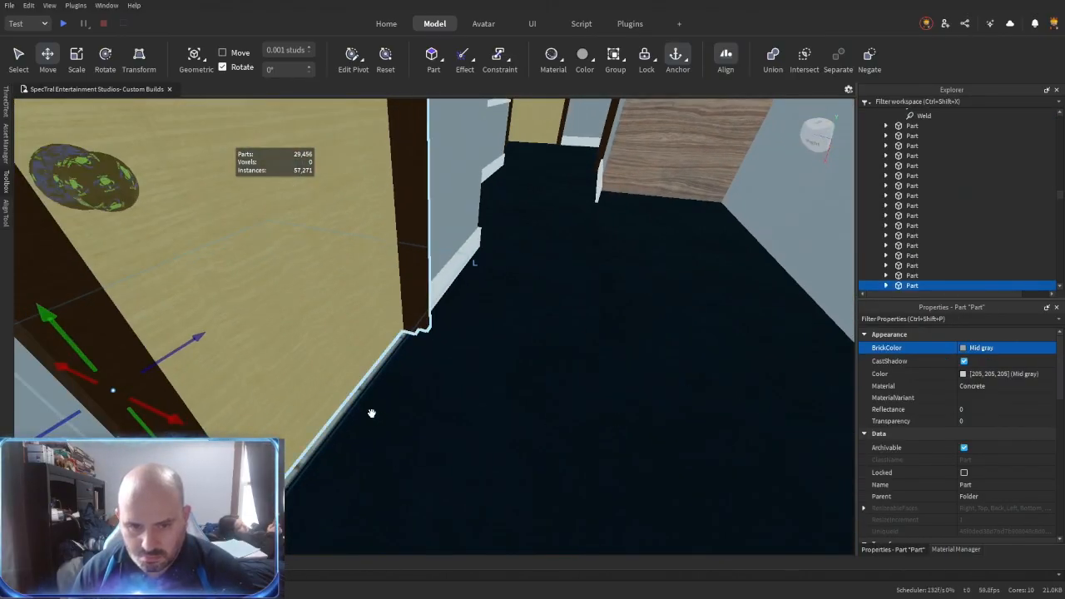
- Delete the leftover piece on the upstairs floor and group the floor parts into a model
right_drag(525, 269, 525, 269)
right_drag(468, 319, 469, 319)
click(502, 279)
key(Delete)
right_drag(502, 279, 502, 279)
right_drag(512, 327, 513, 326)
ctrl+click(513, 326)
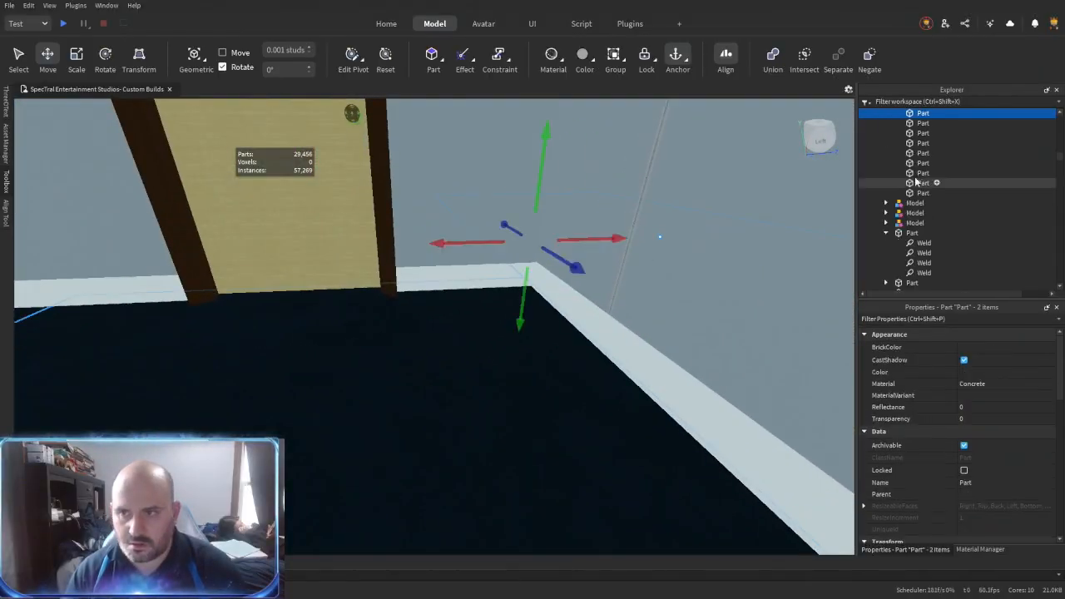
shift+click(922, 259)
key(ctrl+g)
- Delete the two stray parts around the black upper floor
right_drag(523, 336, 523, 336)
click(508, 260)
right_drag(463, 261, 475, 286)
key(Delete)
click(368, 337)
key(Delete)
right_drag(446, 343, 446, 343)
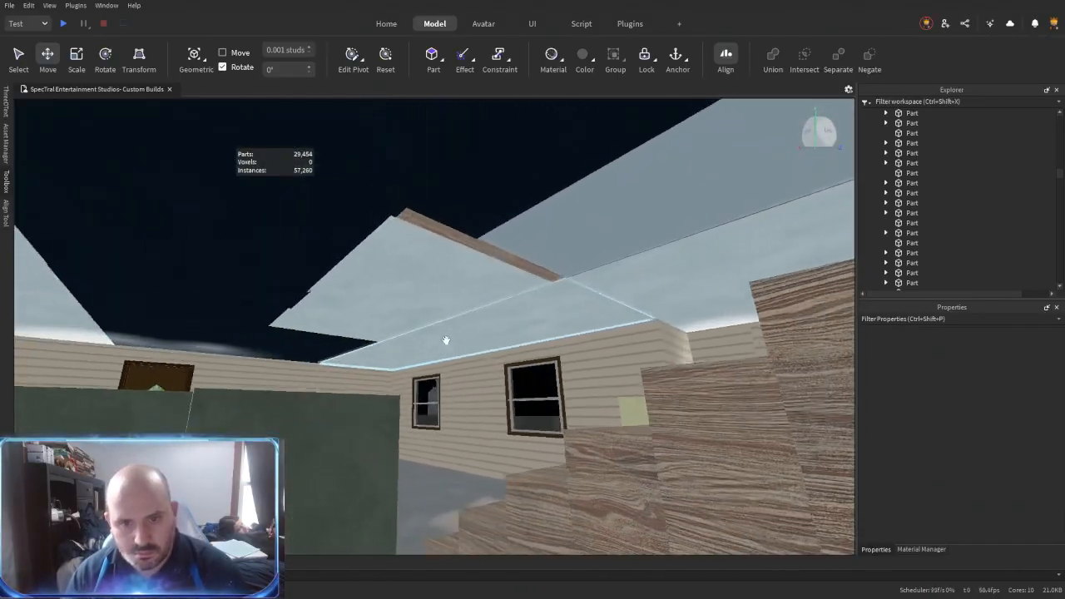
- Add the remaining light gray upper floor pieces to the selection and group them with the black floor model
click(506, 310)
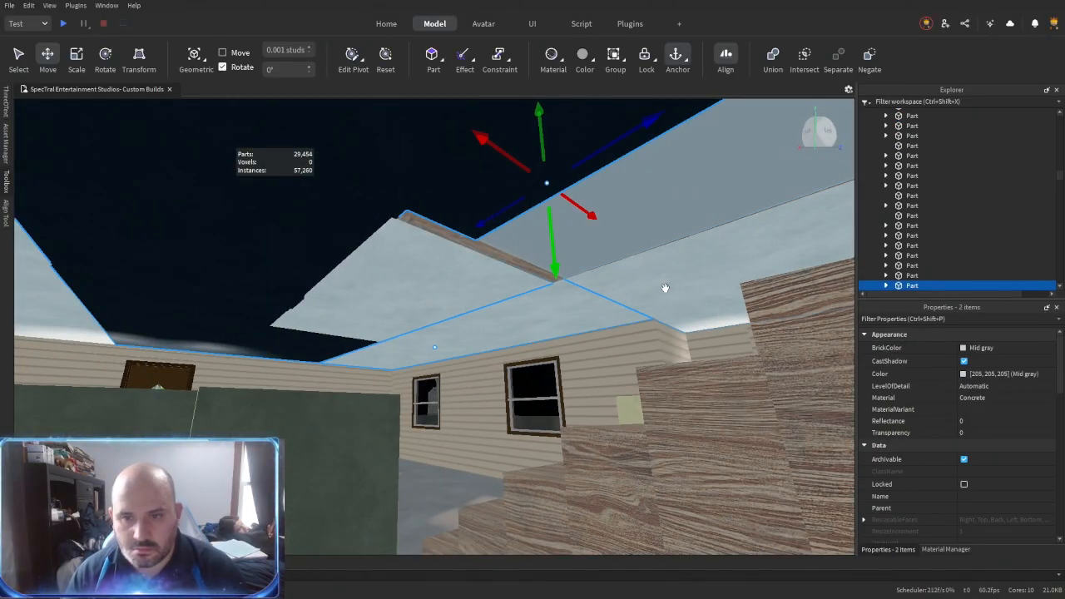
right_drag(670, 288, 390, 336)
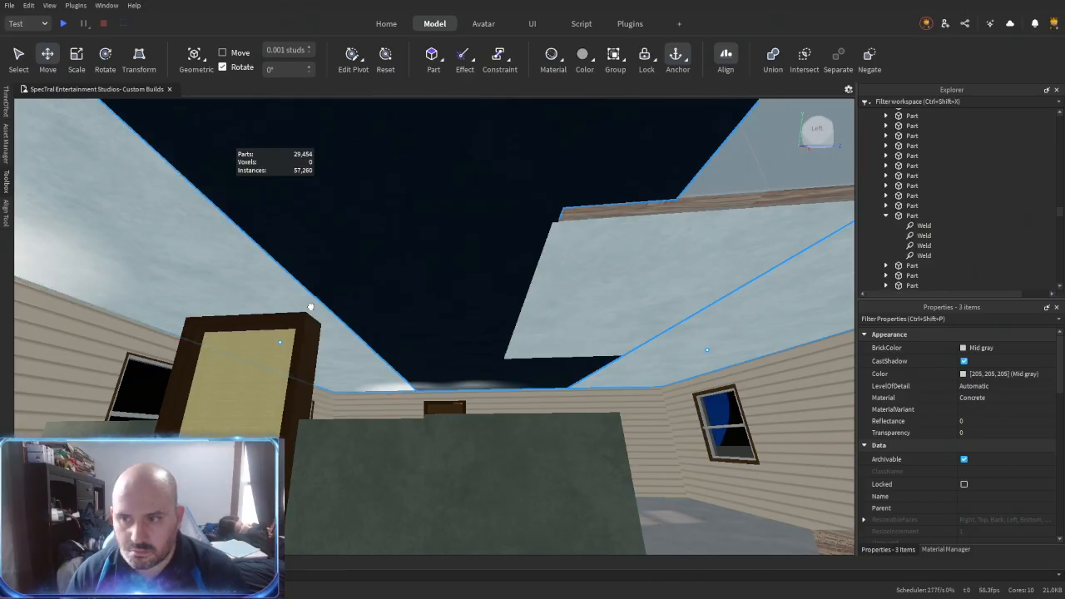
drag(508, 402, 507, 422)
key(ctrl+z)
right_drag(478, 261, 478, 261)
ctrl+click(339, 363)
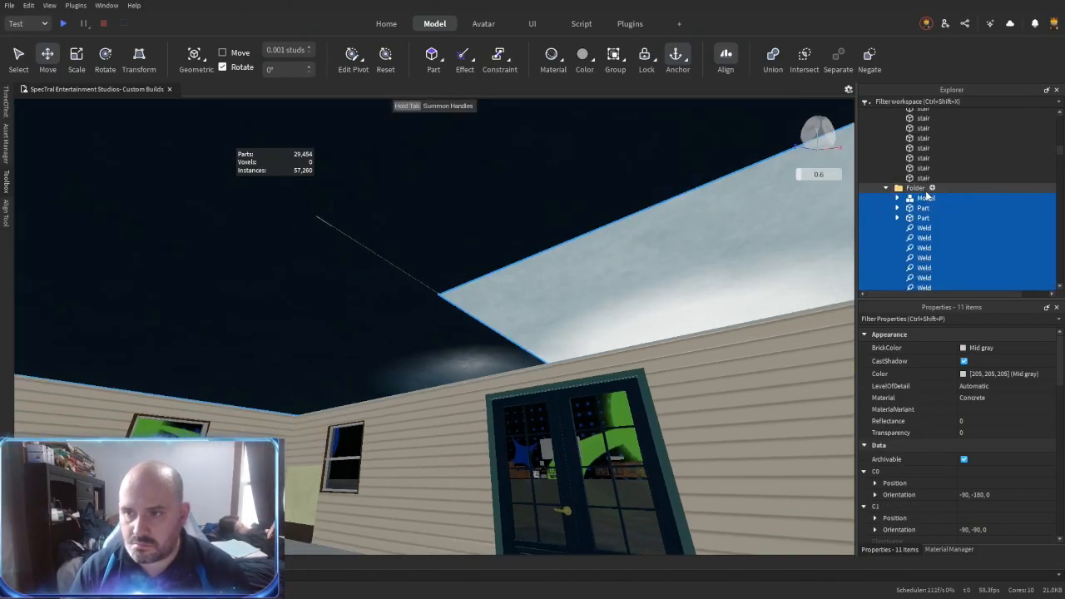
key(ctrl+g)
key(Return)
key(Return)
scroll(926, 200, down, 4)
- Delete the welds from the new floor model and ungroup the model nested inside it
click(942, 195)
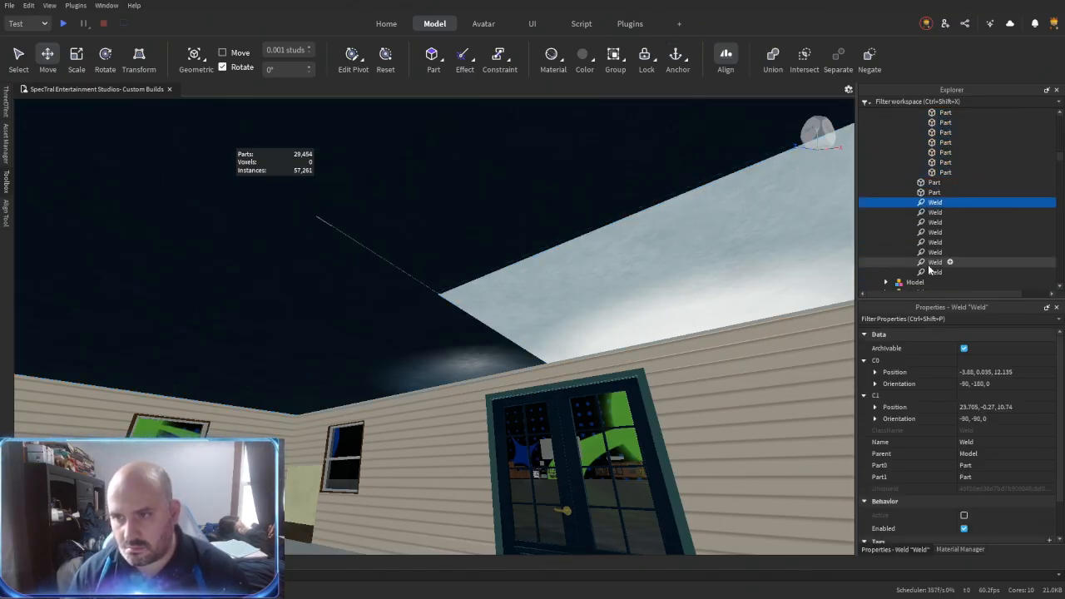
key(Delete)
click(933, 151)
key(ctrl+u)
- Set the BrickColor of all 13 parts in the upper floor model to Black
click(933, 152)
shift+click(936, 266)
click(990, 349)
click(972, 545)
right_drag(580, 294, 557, 288)
right_drag(412, 322, 410, 321)
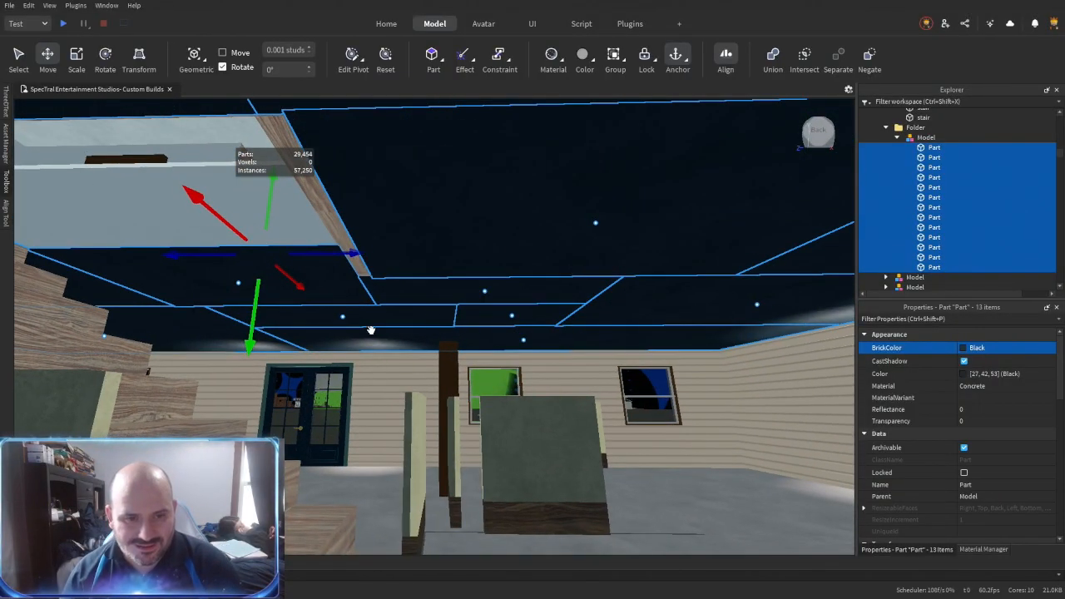
- Duplicate the black upper floor model and lower the copy by about 0.372 studs as a ceiling layer
click(926, 137)
drag(248, 350, 248, 360)
right_drag(345, 367, 349, 366)
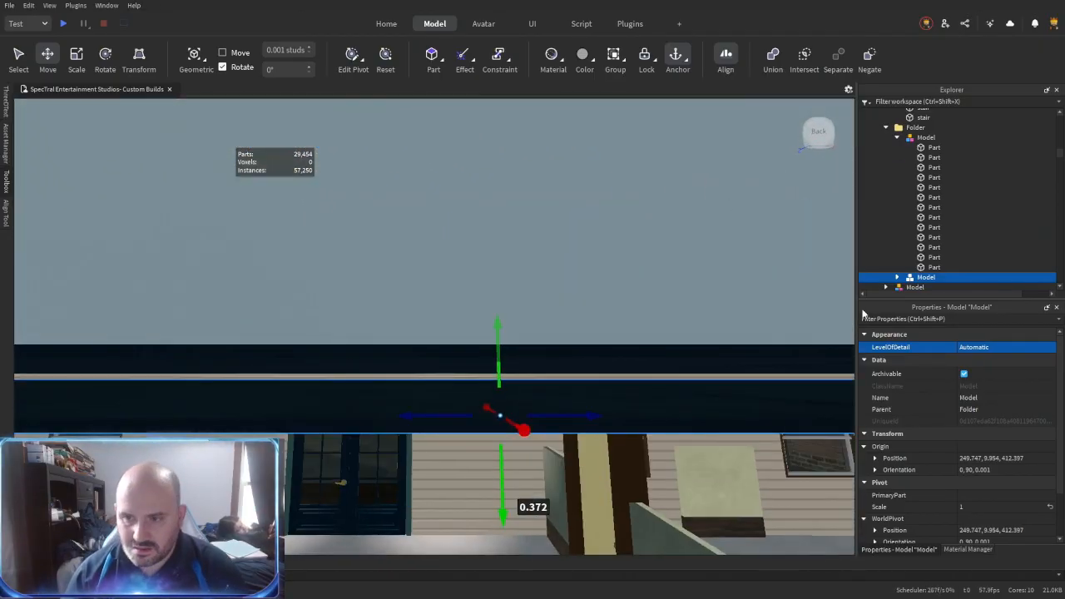
- Set the BrickColor of all 13 parts in the lowered ceiling copy to Bronze
key(ctrl+shift+c)
click(983, 353)
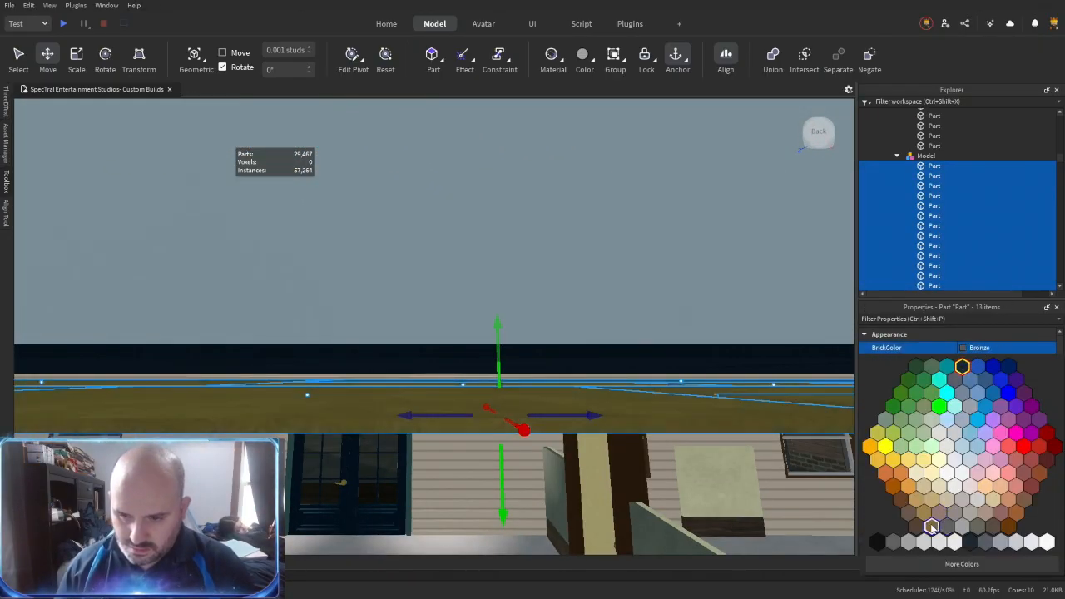
click(932, 526)
- Fine-tune the height of the bronze ceiling parts so they sit directly beneath the black floor
scroll(514, 376, up, 2)
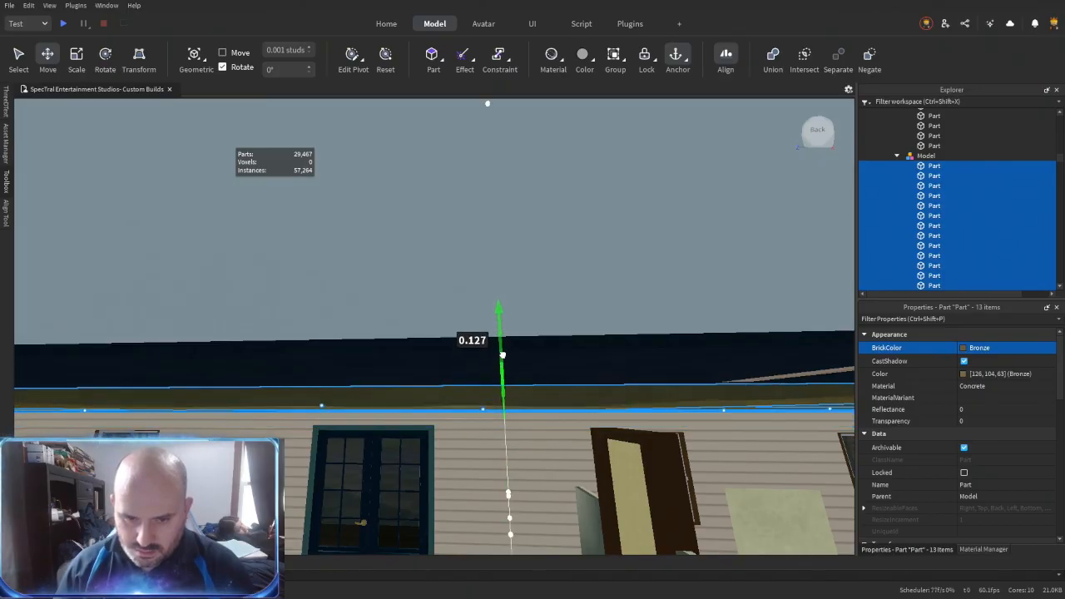
drag(509, 323, 510, 334)
right_drag(535, 367, 489, 350)
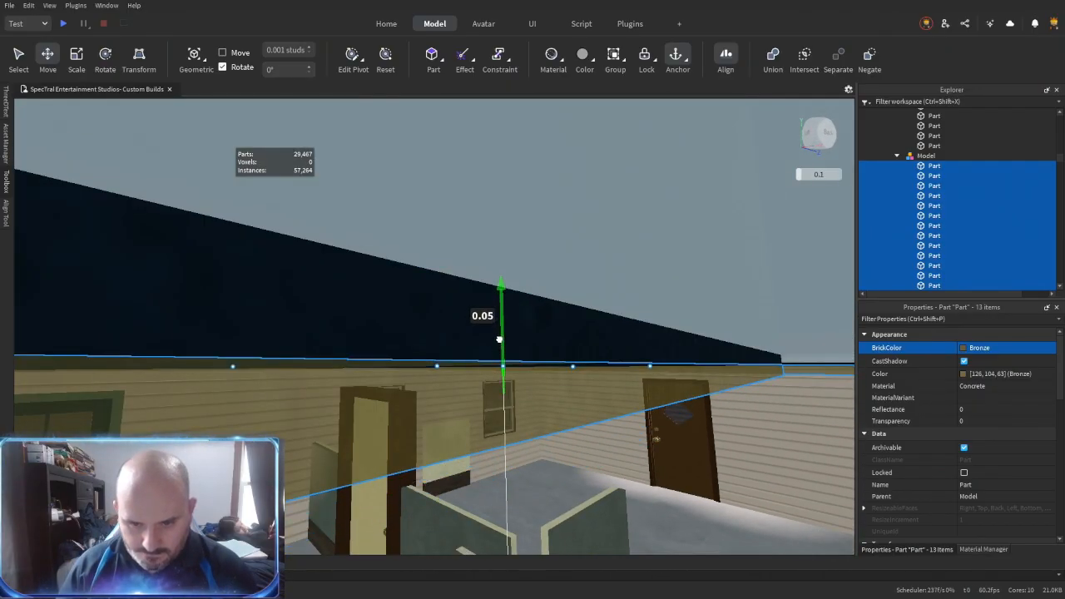
right_drag(516, 371, 518, 368)
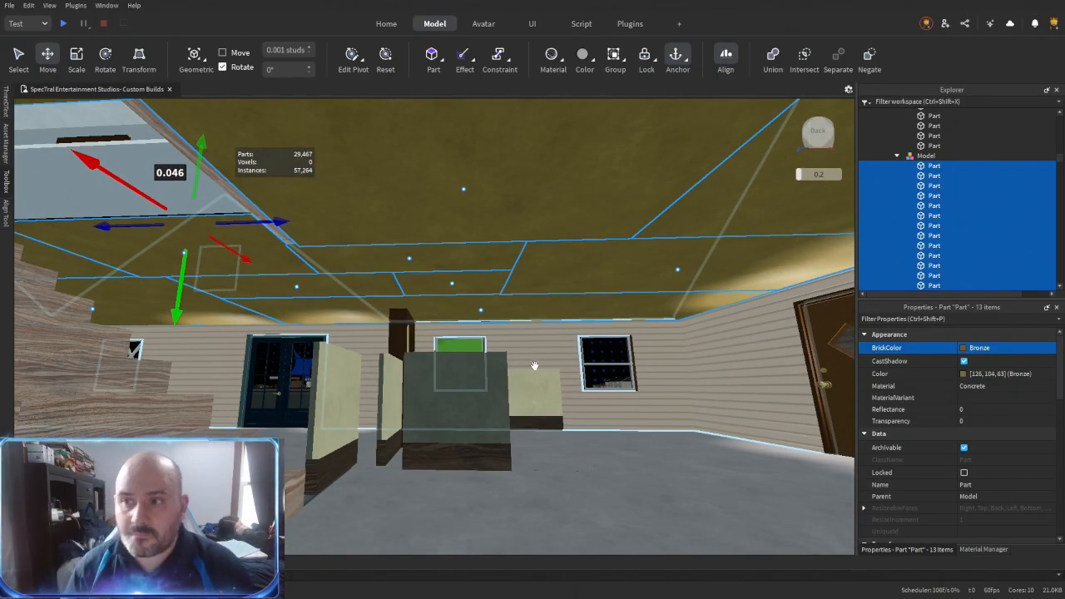
- Collapse the black floor model in the hierarchy and select the bronze ceiling model
scroll(956, 158, up, 3)
click(896, 215)
click(925, 224)
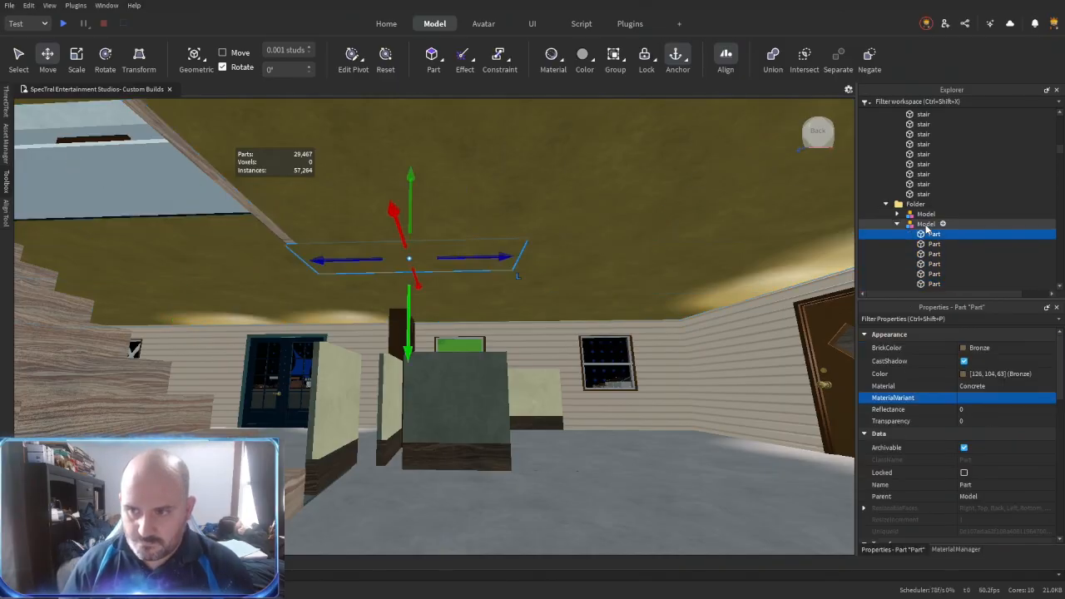
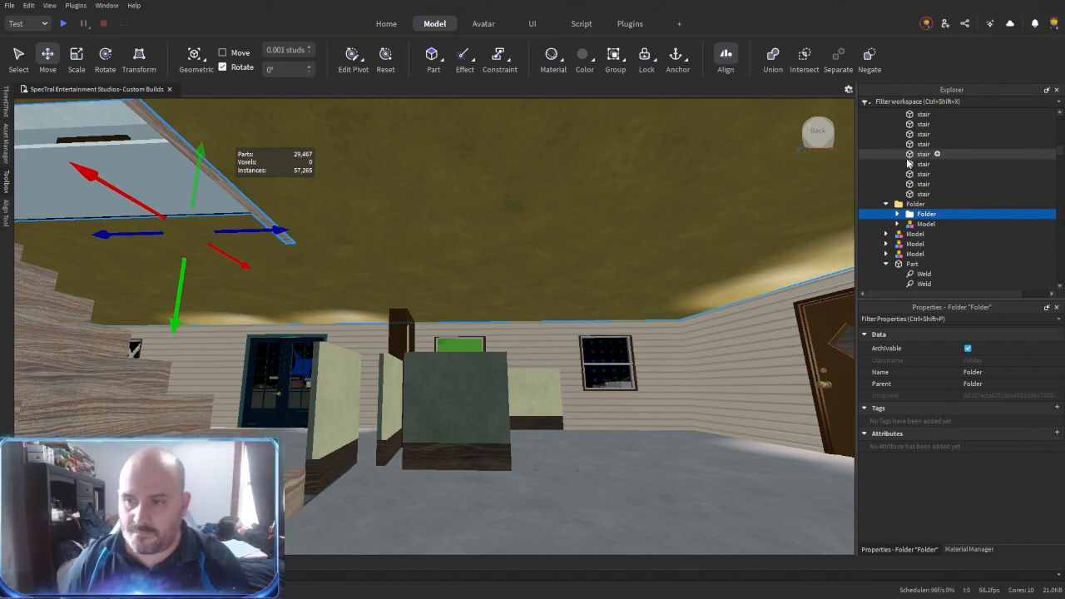
- Ungroup the bronze ceiling model inside the nested folder, including its inner model, into individual parts
scroll(915, 173, up, 1)
drag(176, 320, 369, 316)
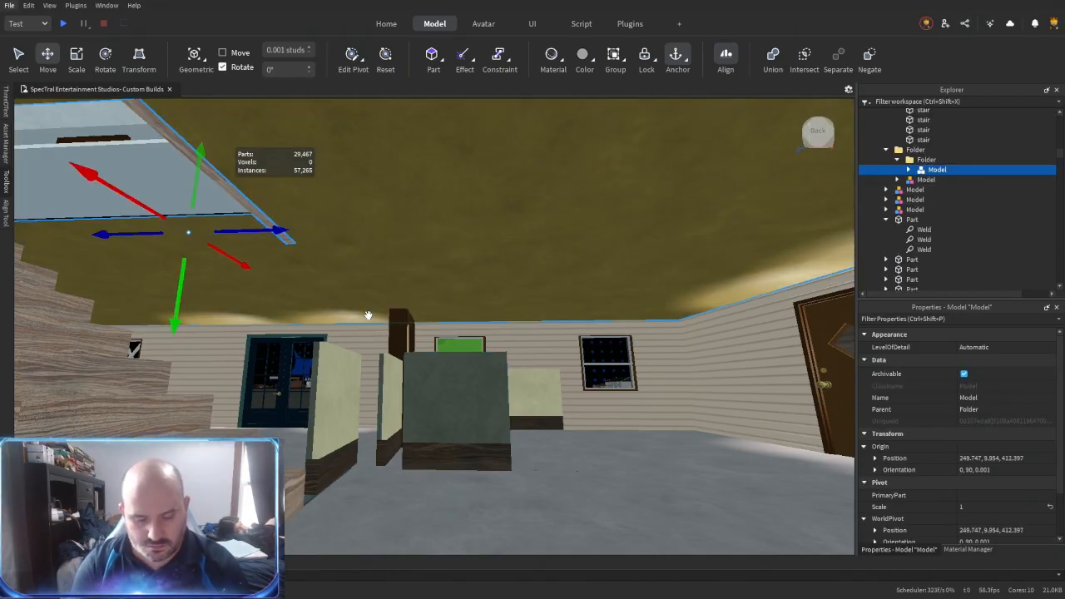
key(ctrl+u)
click(923, 158)
key(ctrl+u)
click(922, 207)
text(dW)
right_drag(566, 292, 466, 295)
click(511, 295)
click(511, 294)
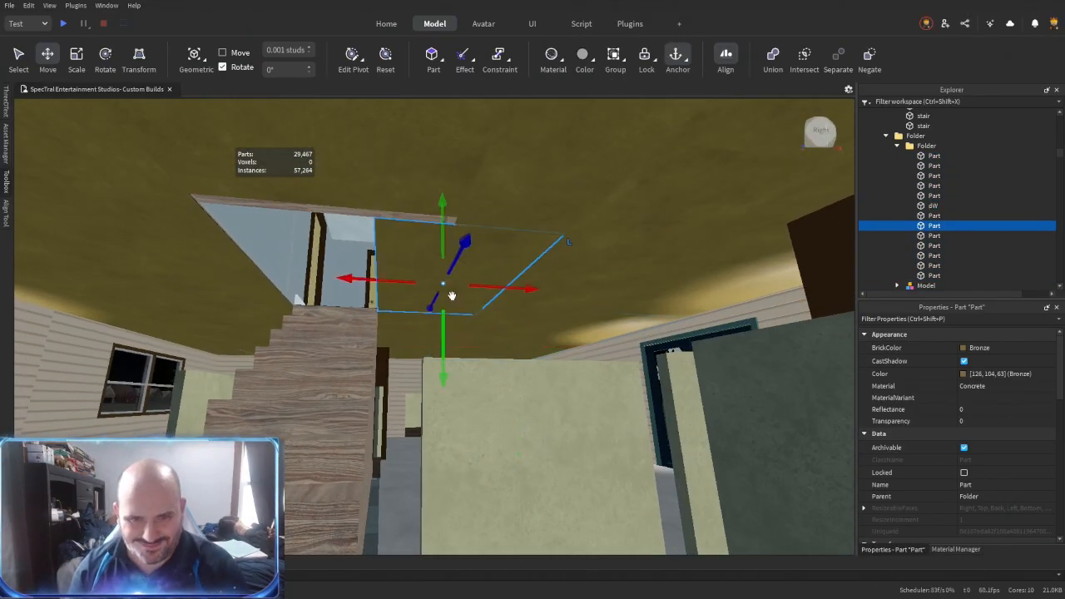
- Delete the surplus small ceiling pieces around the stairwell opening
key(Delete)
click(426, 325)
right_drag(427, 325, 461, 286)
key(Delete)
click(219, 244)
key(Delete)
key(r)
- Resize-align the remaining bronze ceiling panels to cover the areas left by the deleted pieces
right_drag(385, 289, 468, 264)
click(394, 300)
click(419, 263)
click(570, 318)
click(466, 260)
click(466, 259)
key(ctrl+2)
key(s)
click(337, 267)
right_drag(340, 267, 364, 266)
key(ctrl+r)
click(403, 249)
click(353, 222)
right_drag(461, 357, 517, 391)
key(ctrl+3)
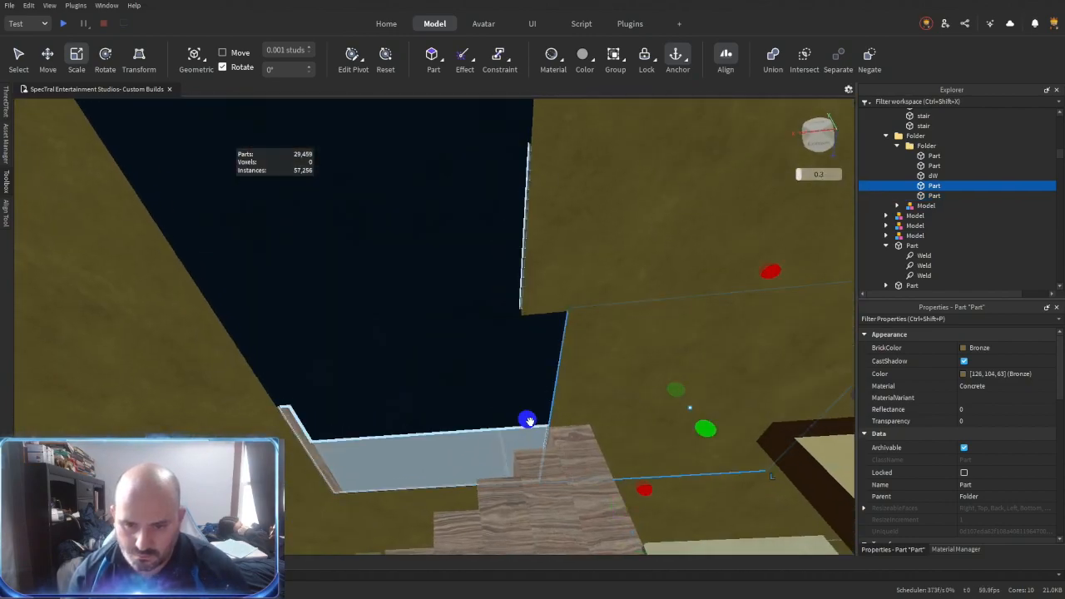
- Duplicate the bronze ceiling panel beside the stairs and shrink the copy to a narrow strip inside the opening
key(ctrl+d)
drag(530, 424, 391, 427)
right_drag(391, 428, 395, 428)
drag(759, 399, 664, 418)
right_drag(665, 418, 664, 418)
drag(664, 417, 537, 422)
right_drag(603, 384, 604, 384)
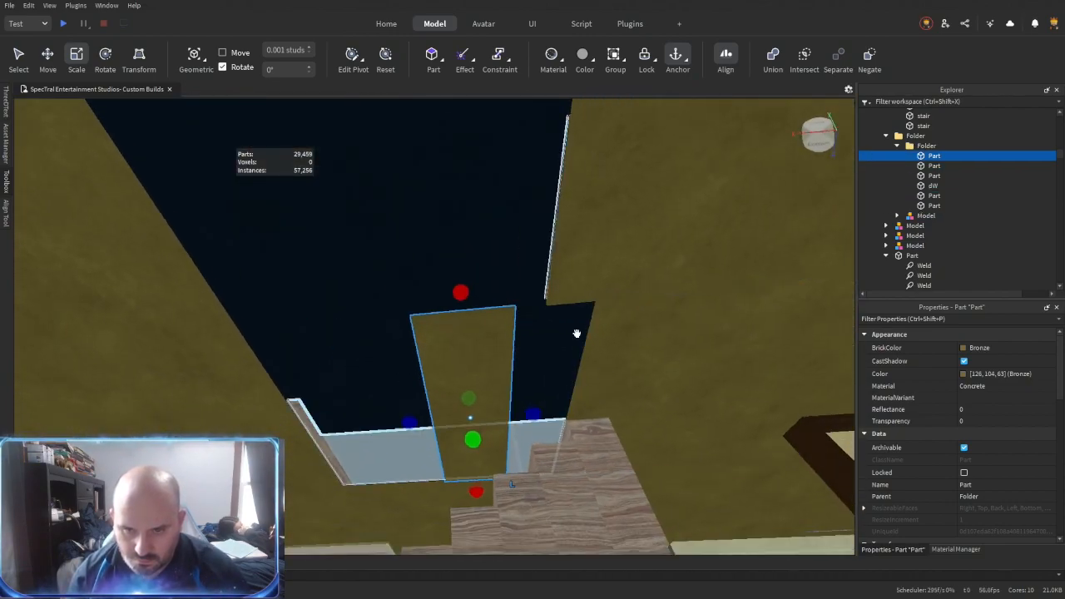
- Resize-align the bronze strip to the neighbouring ceiling panels, leaving a clean rectangular stairwell opening
key(ctrl+r)
right_drag(623, 349, 599, 363)
click(445, 414)
right_drag(494, 288, 531, 315)
click(610, 335)
right_drag(610, 335, 486, 299)
click(557, 303)
right_drag(557, 303, 445, 238)
click(445, 237)
click(233, 260)
key(ctrl+2)
right_drag(283, 260, 321, 356)
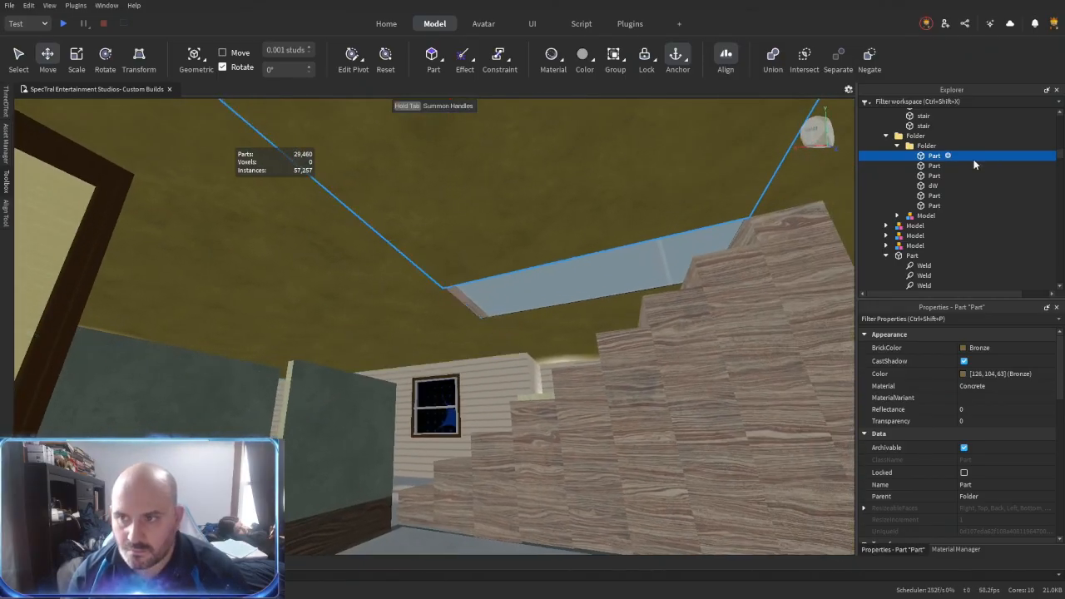
- Recolour all the ceiling parts in the folder dark blue and group them into one model
shift+click(926, 206)
click(982, 350)
click(983, 546)
key(ctrl+g)
- Replace the MaterialVariant of all nine stair parts for a smooth brown wood finish and group them into one model
right_drag(527, 357, 528, 357)
key(s)
click(457, 327)
right_drag(456, 327, 460, 327)
key(w)
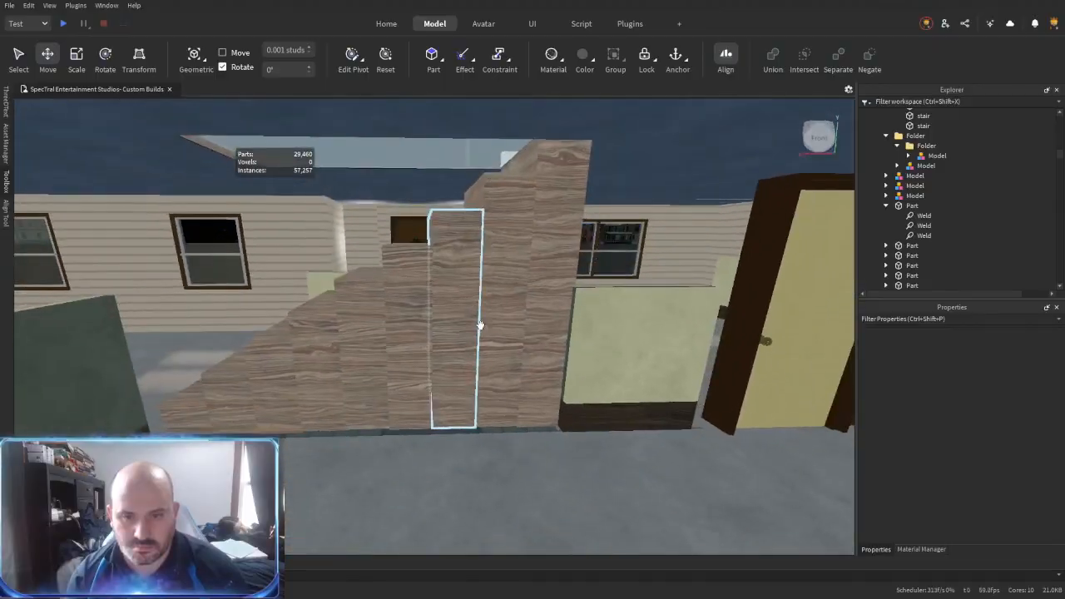
scroll(917, 179, up, 3)
shift+click(917, 153)
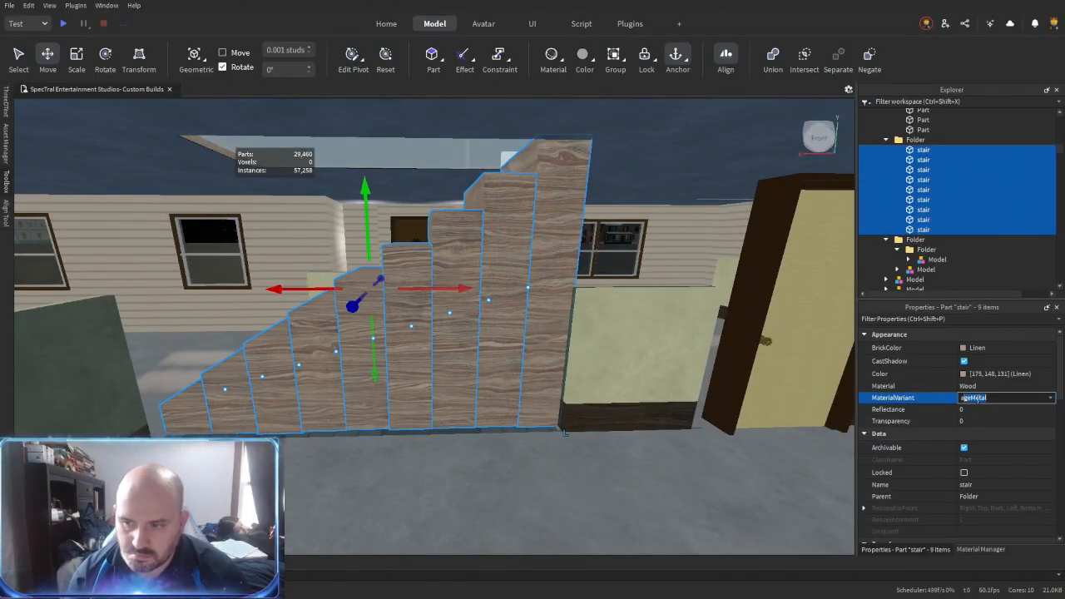
key(ctrl+v)
key(Return)
key(ctrl+g)
key(w)
key(a)
right_drag(521, 368, 525, 363)
text(st)
right_drag(617, 262, 527, 291)
click(521, 289)
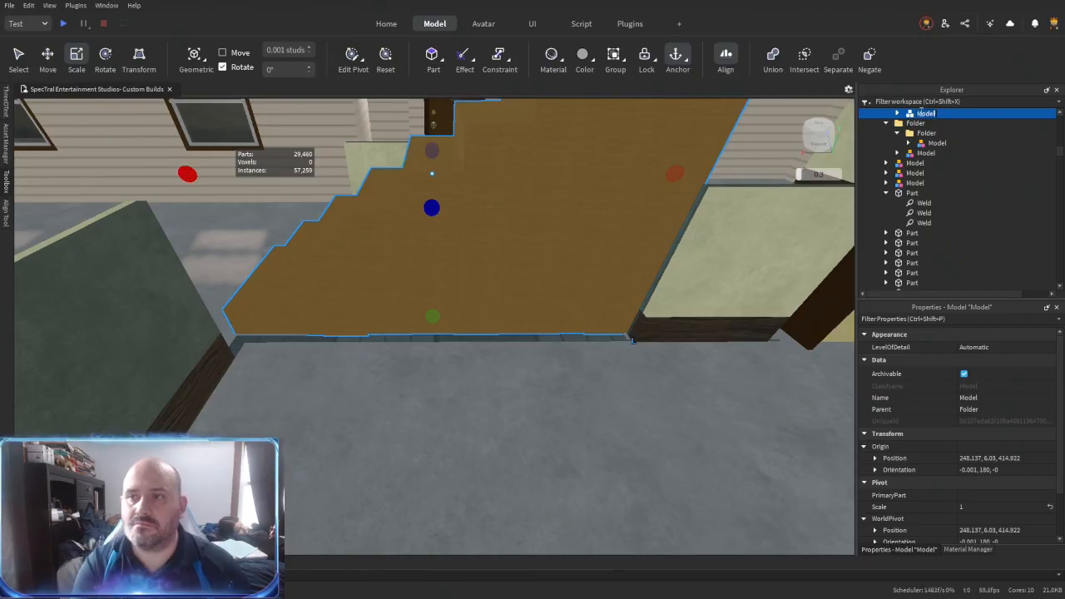
right_drag(555, 288, 556, 289)
click(414, 352)
right_drag(415, 352, 414, 352)
click(590, 349)
right_drag(590, 349, 590, 350)
- Duplicate the Cashmere wall panel at the room corner and place the copy beneath the double window
drag(547, 285, 439, 211)
right_drag(440, 213, 441, 214)
drag(535, 330, 470, 333)
right_drag(468, 408, 469, 408)
right_drag(545, 378, 545, 378)
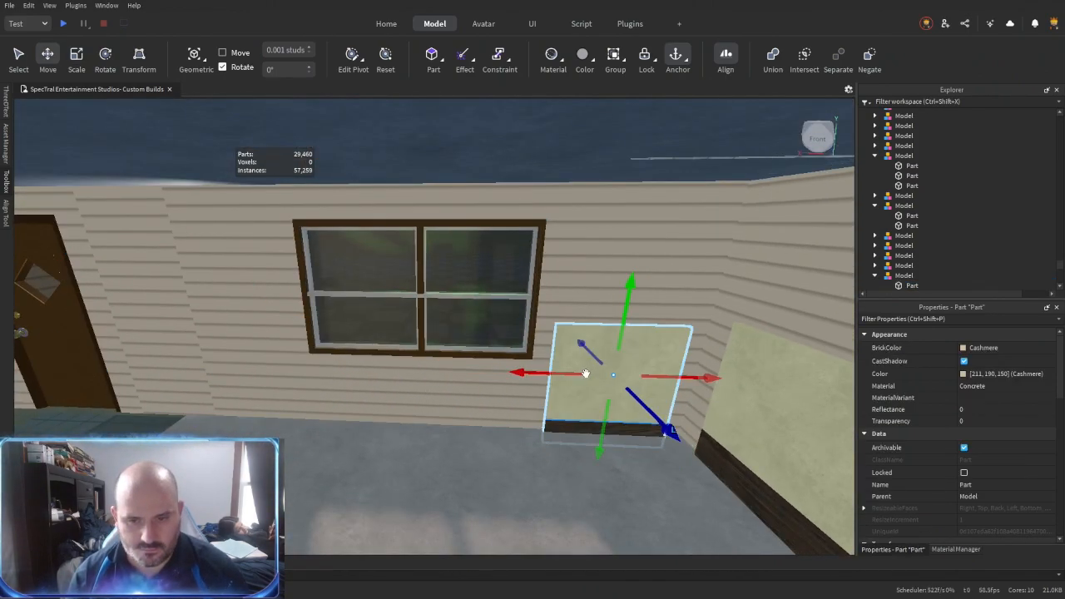
key(ctrl+d)
drag(541, 373, 338, 372)
key(a)
drag(463, 381, 574, 381)
key(d)
- Duplicate the Cashmere panel again and raise the copy into the wall area above the double window
key(ctrl+d)
right_drag(499, 315, 499, 313)
drag(497, 311, 494, 231)
key(a)
key(a)
- Duplicate the Cashmere panel beside the brown door and move the copy to the wall beyond the door
key(a)
right_drag(434, 418, 435, 419)
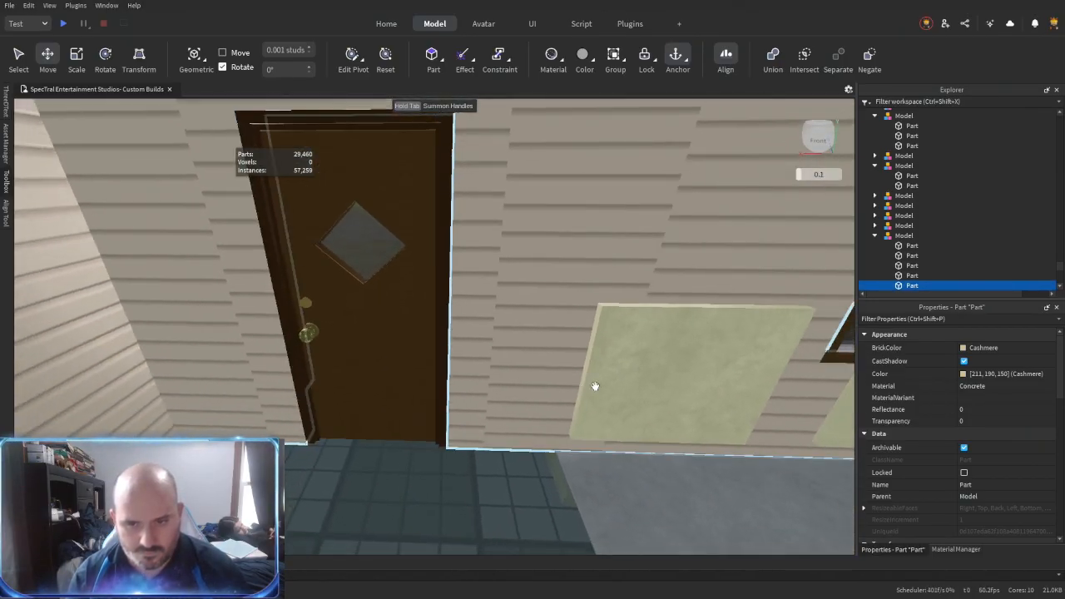
key(s)
alt+click(587, 382)
key(ctrl+d)
drag(589, 373, 262, 353)
key(a)
- Duplicate that Cashmere panel, raise the copy about 4.146 studs, centre it above the brown door and narrow it
key(ctrl+d)
right_drag(322, 335, 323, 331)
drag(324, 331, 330, 268)
right_drag(330, 269, 330, 268)
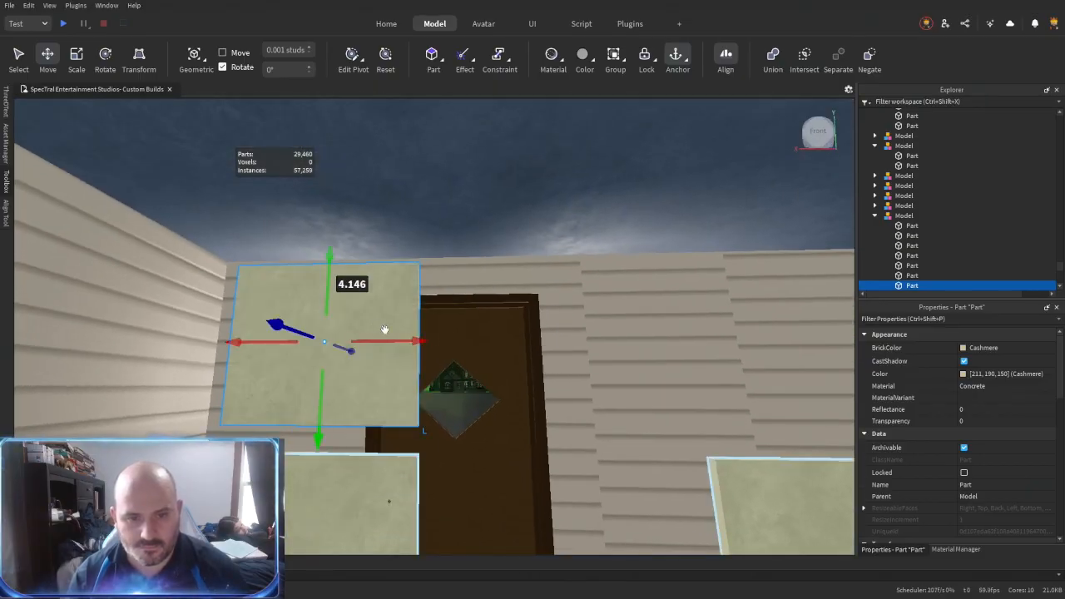
drag(559, 339, 322, 342)
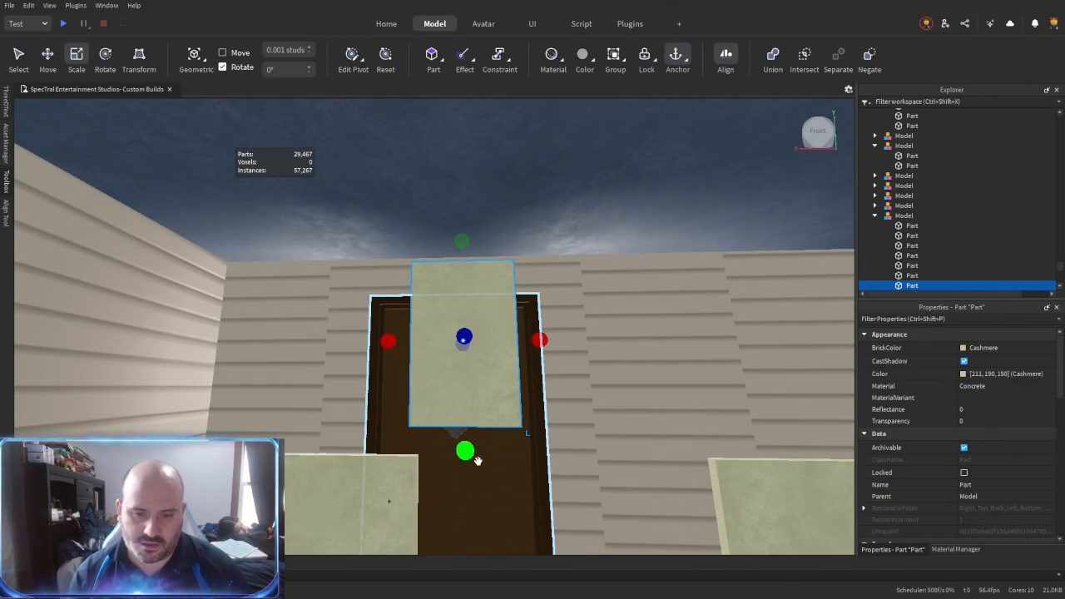
drag(460, 310, 460, 310)
right_drag(505, 383, 463, 351)
- Place a copy of the interior half-height wall section, turned 90 degrees, against the side of the stairs
key(w)
key(s)
key(w)
key(w)
click(464, 350)
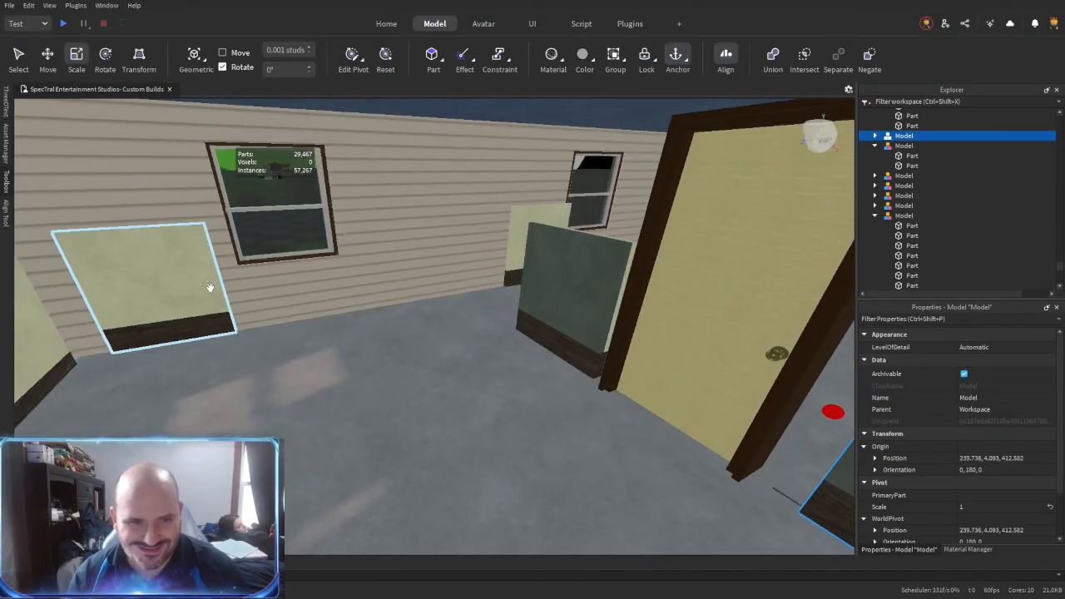
drag(517, 284, 753, 428)
right_drag(433, 357, 432, 357)
key(w)
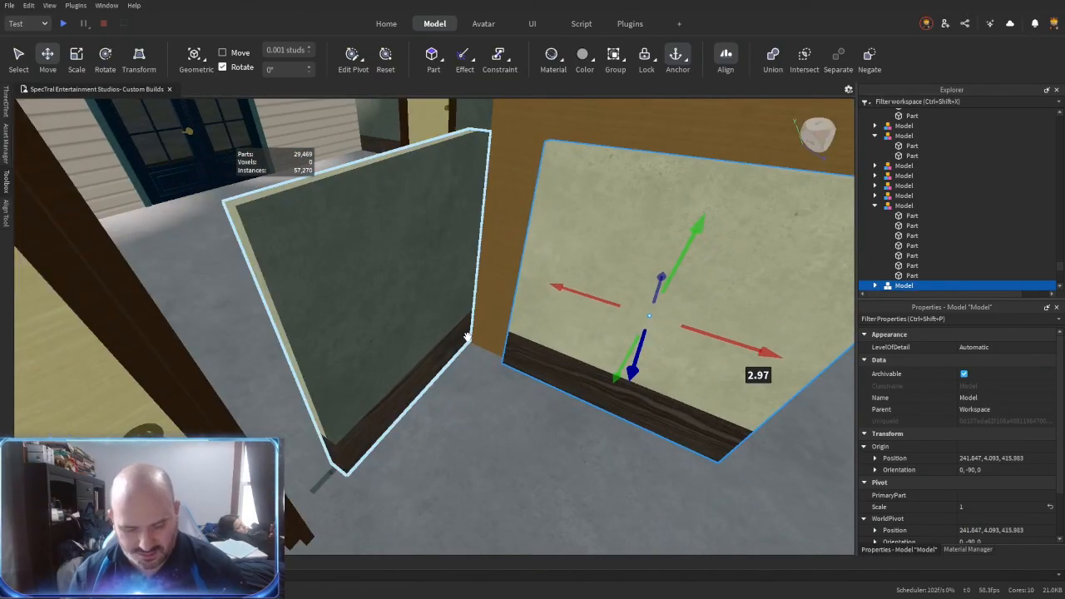
- Resize-align the stair-side wall's baseboard and panels to meet the adjoining wall section, using Outer Touch
key(r)
click(424, 286)
right_drag(425, 286, 424, 286)
click(560, 437)
right_drag(560, 437, 560, 437)
click(539, 356)
click(490, 362)
right_drag(489, 363, 510, 333)
click(609, 316)
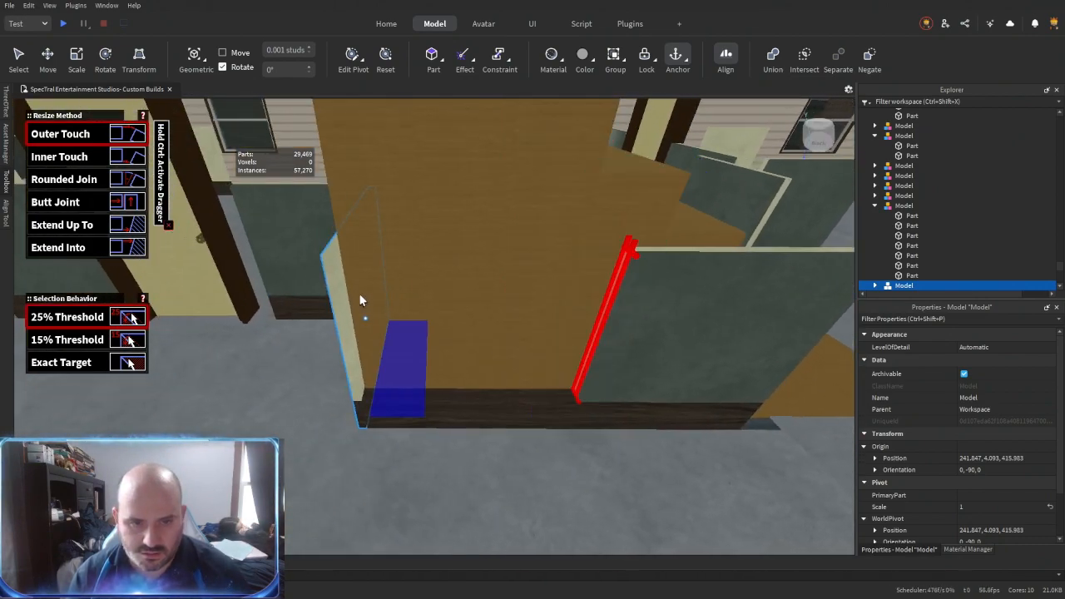
click(358, 390)
- Delete the Flint-coloured face panel from the wall section along the stairs
key(ctrl+3)
alt+click(639, 329)
key(Delete)
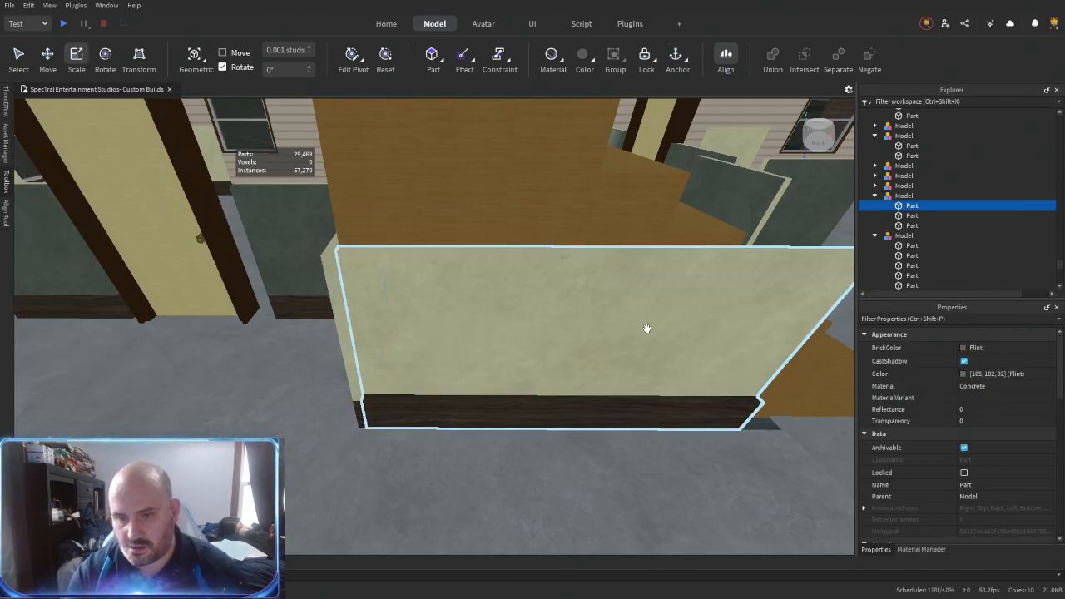
- Resize-align the baseboard and Cashmere panel at the lower-step end of the stair-side wall
key(ctrl+r)
right_drag(608, 350, 518, 418)
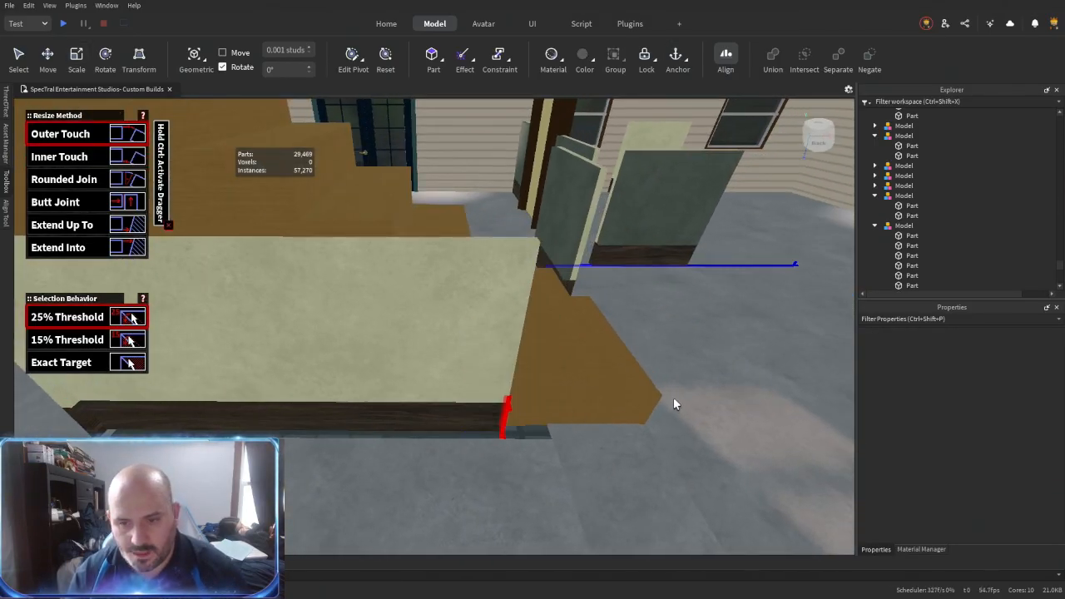
click(628, 420)
right_drag(627, 419, 496, 320)
click(547, 326)
click(548, 326)
click(496, 320)
click(587, 356)
right_drag(587, 356, 533, 333)
click(515, 329)
- Resize-align the Cashmere panel and baseboard ends at the opposite corner of the stair-side wall
click(589, 328)
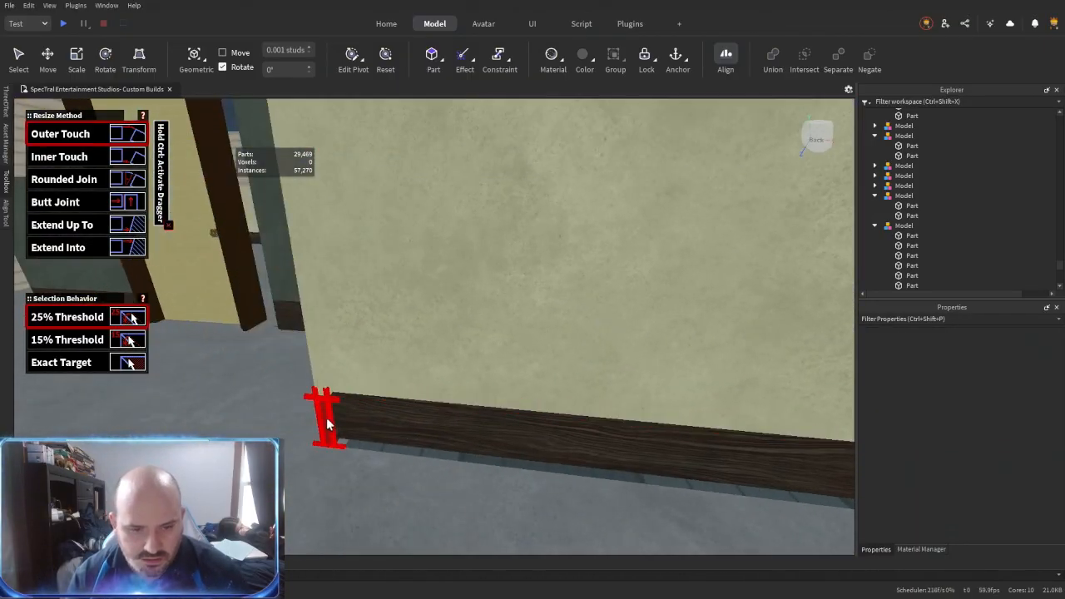
right_drag(474, 405, 432, 391)
click(406, 215)
click(407, 194)
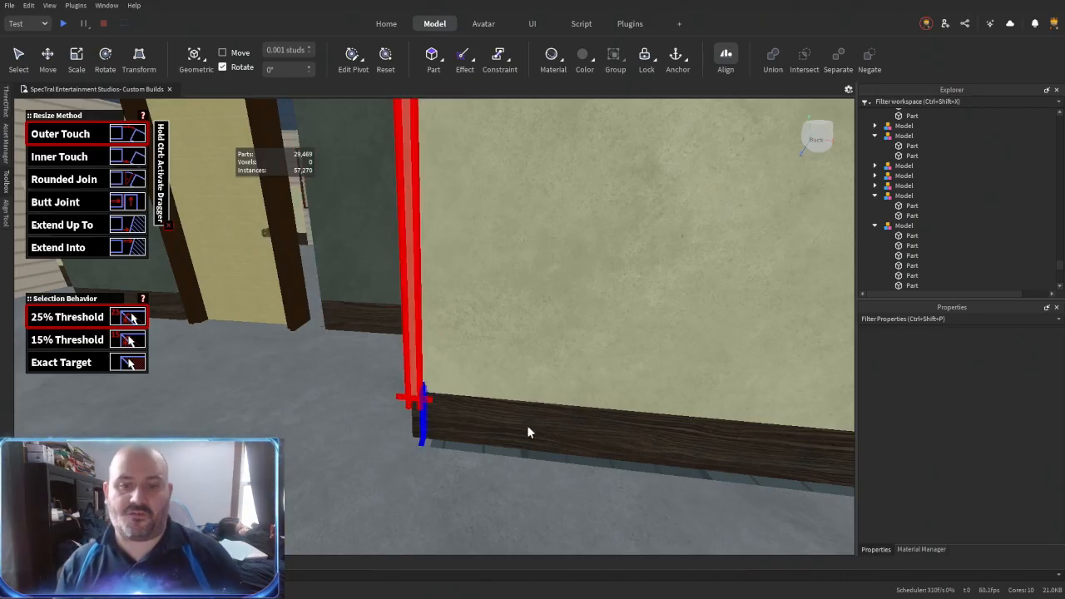
right_drag(464, 430, 487, 402)
- Resize-align the Cashmere panel above the double window to the edges of the window frame
right_drag(618, 357, 526, 403)
right_drag(654, 314, 748, 383)
click(765, 380)
right_drag(601, 401, 589, 310)
click(501, 276)
click(529, 198)
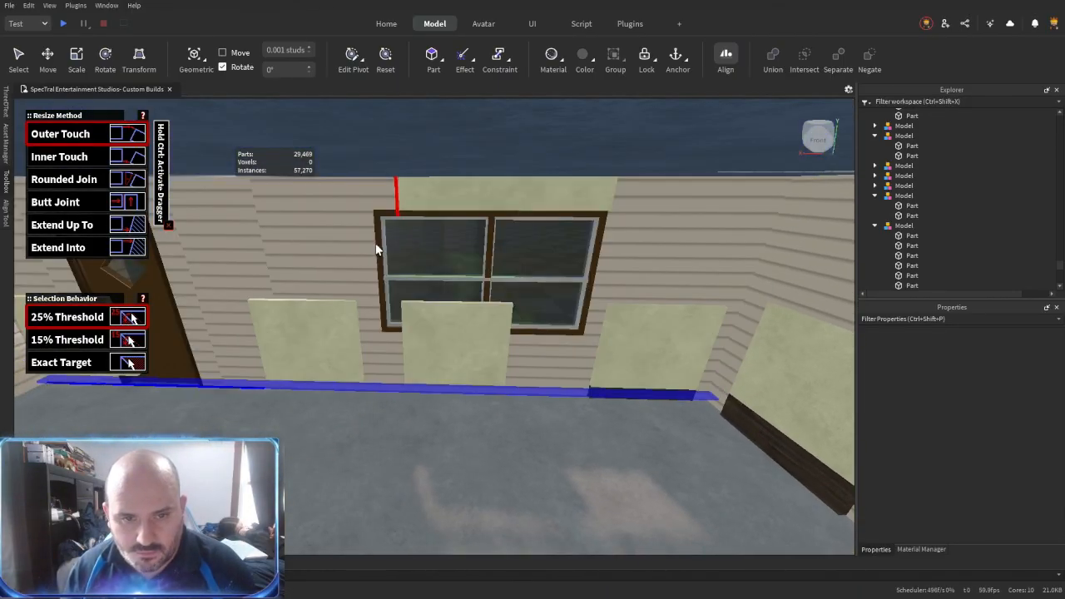
scroll(376, 250, up, 4)
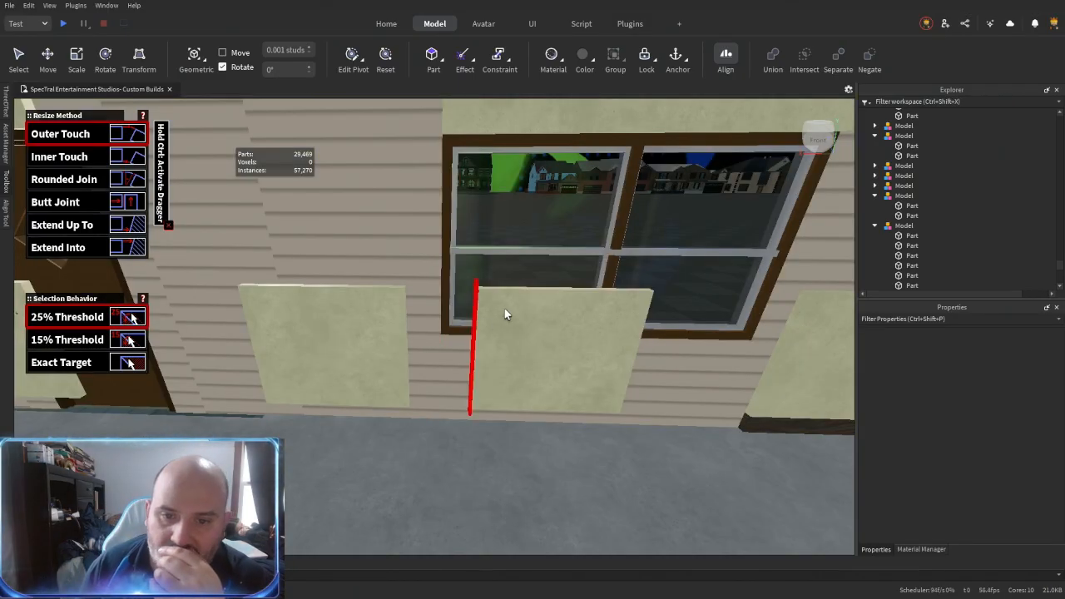
- Resize-align the side edges of the Cashmere panel beneath the double window to the window frame
click(479, 358)
right_drag(479, 358, 474, 292)
click(454, 156)
click(630, 376)
right_drag(633, 378, 658, 357)
- Try to extend the dark wood baseboard along the double-window wall toward the room corner
click(707, 271)
right_drag(707, 273, 416, 366)
click(656, 391)
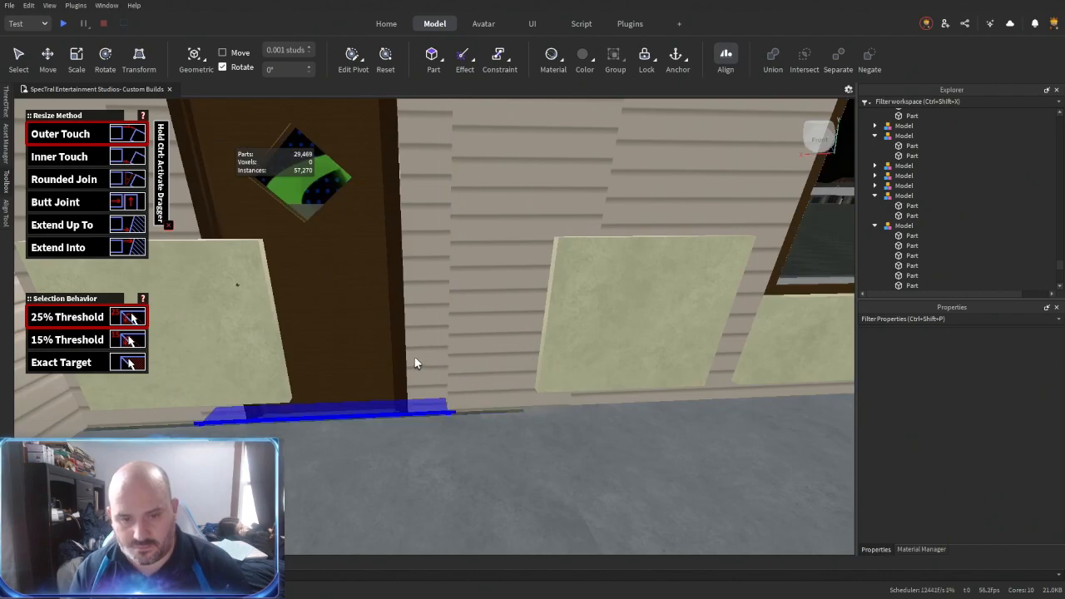
scroll(418, 322, up, 3)
right_drag(419, 322, 409, 319)
key(ctrl+3)
alt+click(654, 301)
drag(656, 301, 445, 326)
right_drag(445, 326, 445, 329)
drag(504, 369, 501, 378)
right_drag(502, 378, 504, 378)
scroll(503, 379, down, 3)
scroll(503, 379, up, 4)
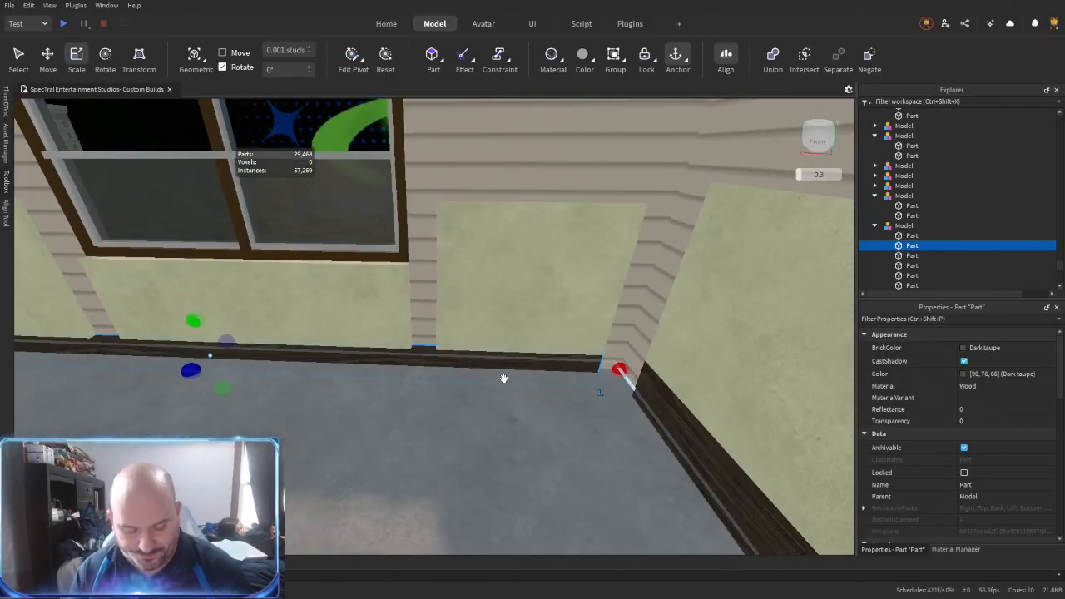
- Try to resize-align the baseboards where the double-window wall meets the adjoining wall
click(571, 369)
right_drag(639, 414, 650, 383)
right_drag(676, 345, 674, 344)
click(675, 343)
click(326, 387)
right_drag(326, 387, 349, 338)
click(429, 277)
right_drag(498, 389, 505, 394)
scroll(504, 395, up, 2)
scroll(504, 394, down, 3)
key(ctrl+2)
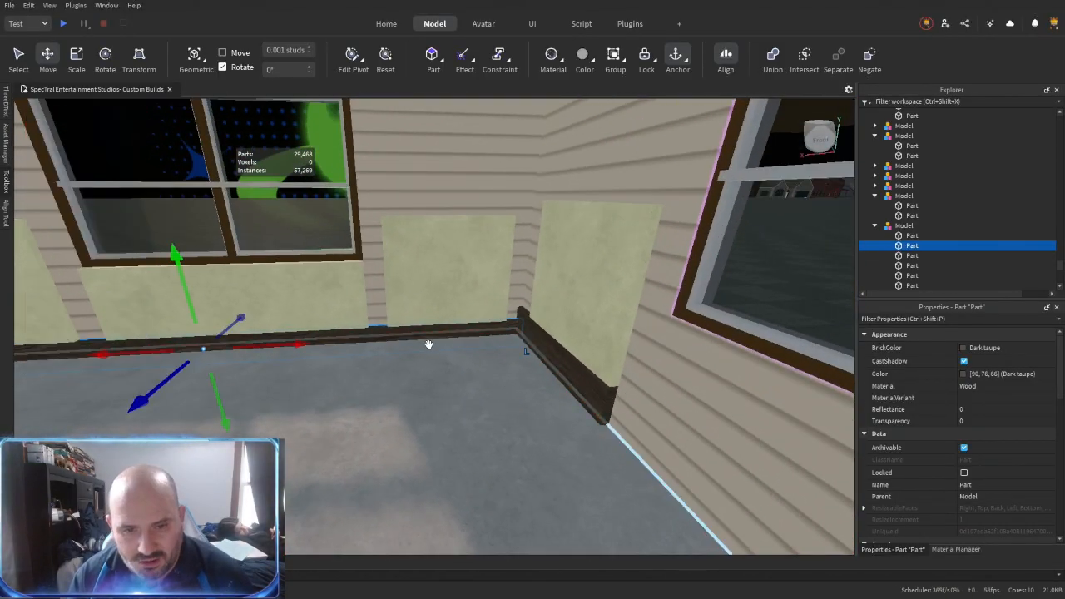
click(428, 314)
drag(456, 354, 469, 364)
click(480, 407)
scroll(480, 407, up, 3)
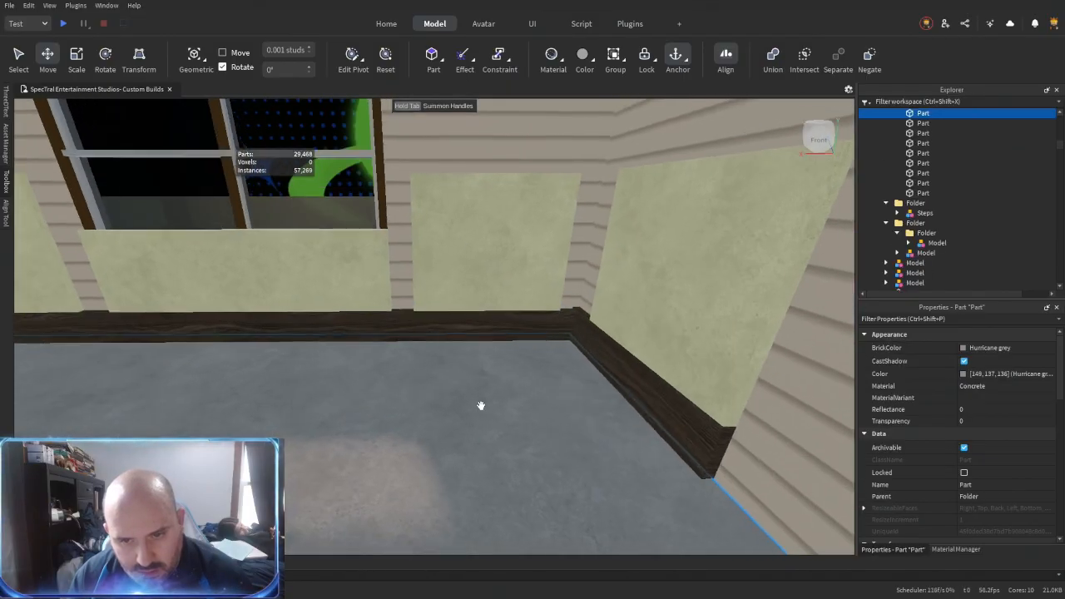
- Delete the extended baseboard and the Cashmere panels from the double-window wall
key(ctrl+z)
key(ctrl+z)
key(ctrl+z)
key(ctrl+z)
key(ctrl+z)
right_drag(485, 381, 478, 382)
key(ctrl+y)
key(ctrl+y)
key(ctrl+y)
key(ctrl+y)
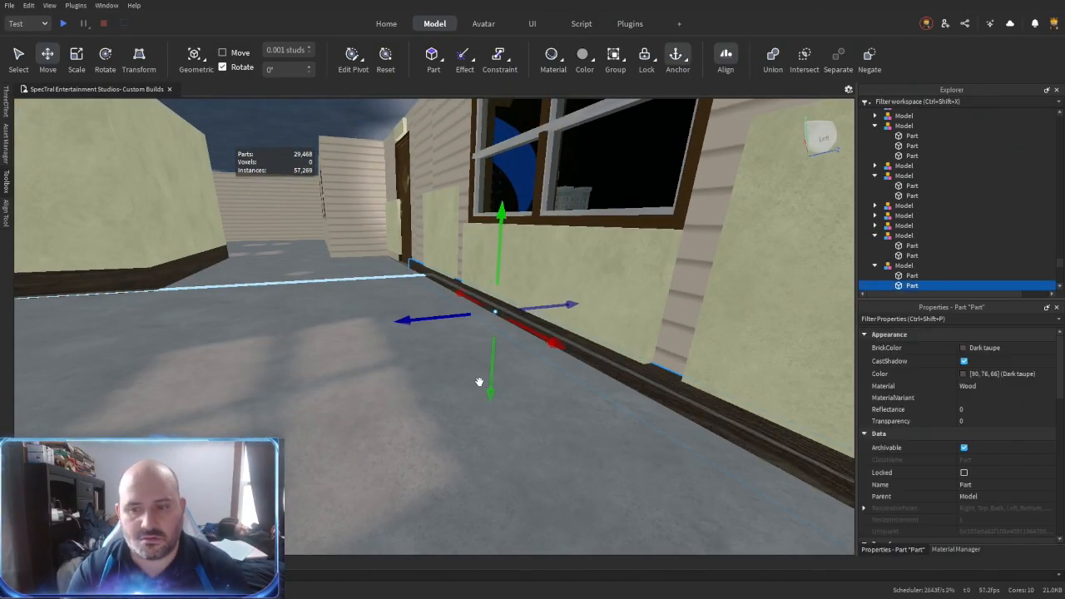
key(Delete)
- Move the corner panel-and-baseboard model flush against the double-window wall, finishing with a 0.95-stud shift along it
right_drag(564, 326, 619, 327)
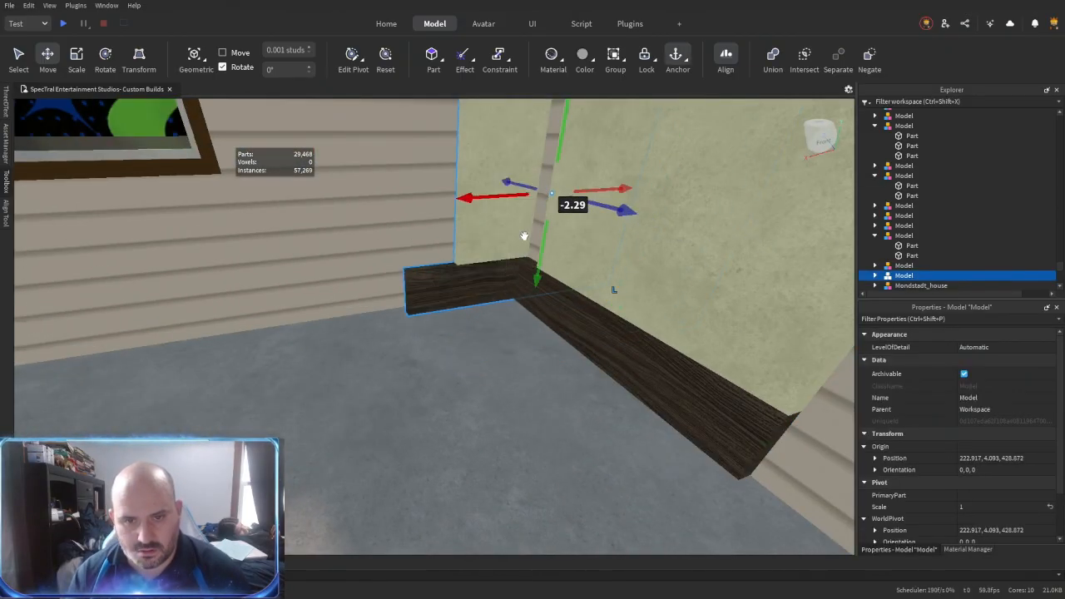
right_drag(524, 235, 520, 235)
drag(574, 209, 478, 224)
mouse_move(478, 229)
right_down()
mouse_move(485, 252)
mouse_move(478, 225)
right_up()
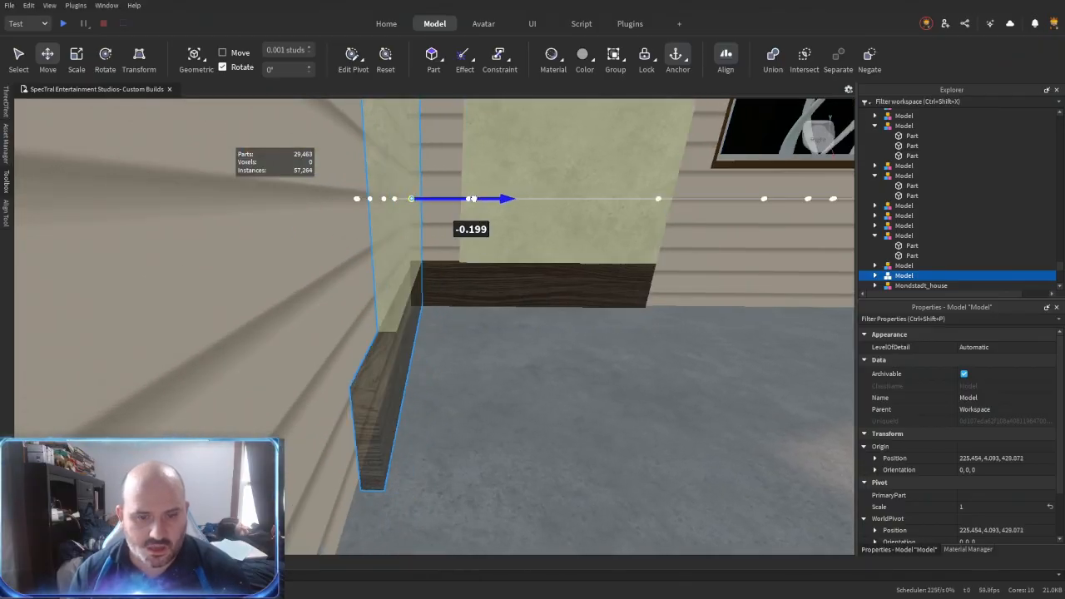
drag(476, 199, 484, 200)
right_drag(484, 204, 449, 291)
drag(454, 300, 425, 301)
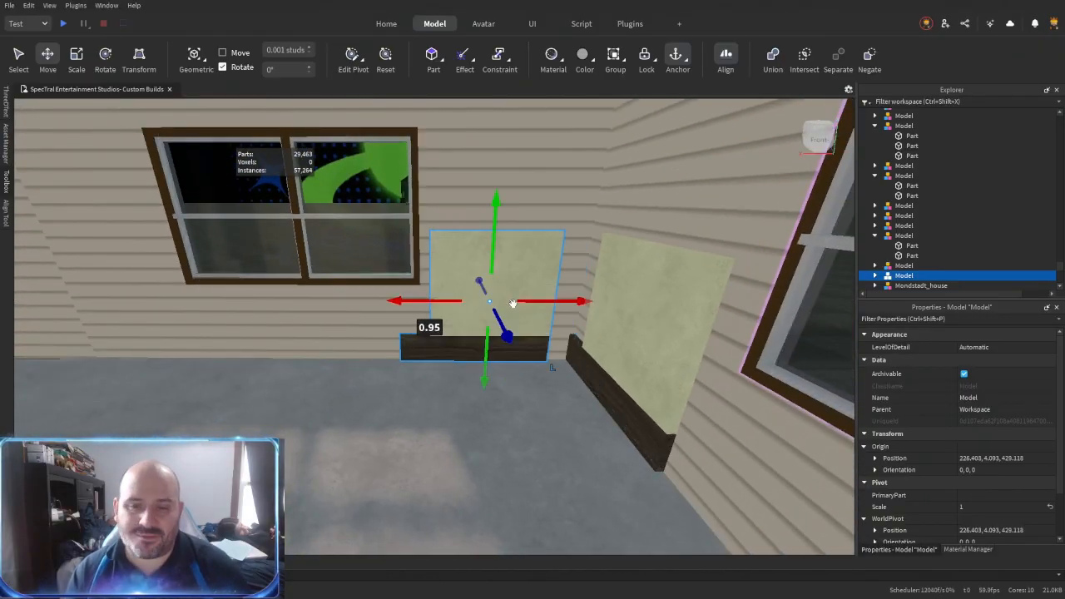
right_drag(549, 318, 524, 337)
- Resize-align the low Flint panel and its baseboard to the nearest side of the interior door frame
key(alt+r)
key(ctrl+3)
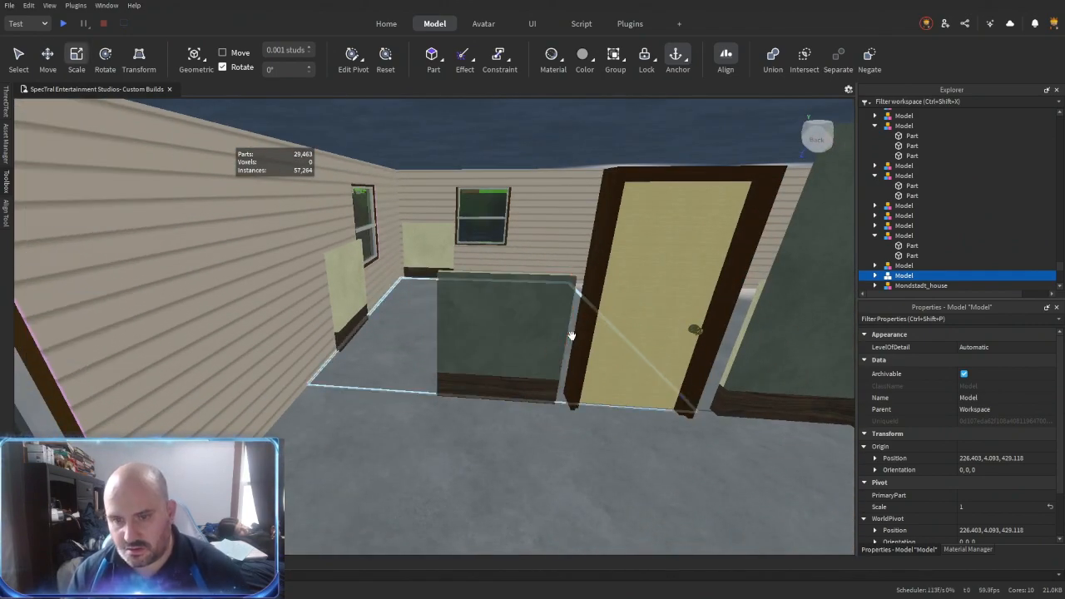
scroll(964, 480, down, 5)
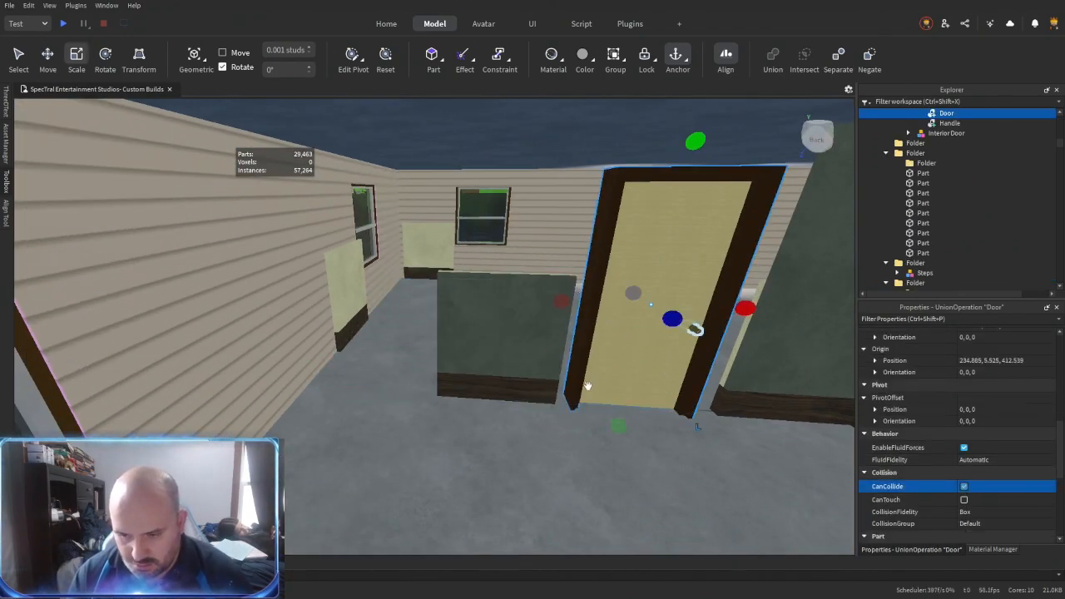
key(alt+r)
click(545, 330)
right_drag(545, 330, 543, 320)
click(524, 291)
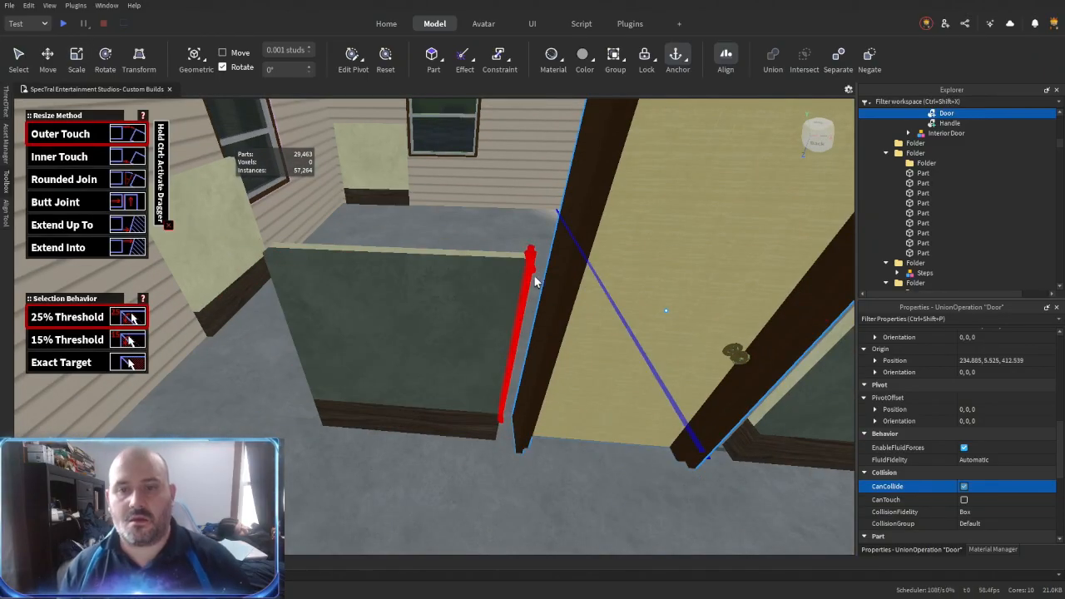
click(492, 429)
click(532, 374)
right_drag(552, 405, 552, 405)
click(552, 405)
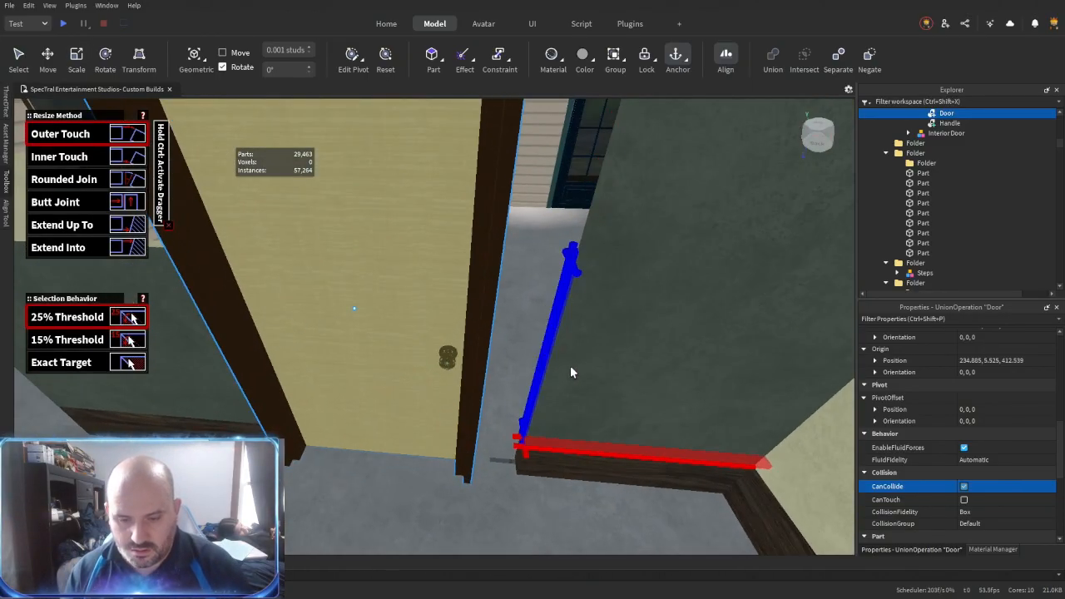
- Resize-align the tall Flint panel and its baseboard to the opposite side of the interior door frame
click(571, 364)
click(571, 325)
right_drag(489, 345, 489, 346)
click(489, 345)
right_drag(537, 521, 538, 520)
key(alt+r)
- Resize-align the interior door wall's baseboard and the outer wall's baseboard so that they meet
key(alt+r)
click(513, 496)
click(498, 356)
right_drag(458, 350, 468, 373)
click(475, 373)
right_drag(421, 307, 421, 307)
key(ctrl+3)
alt+click(595, 429)
right_drag(595, 429, 606, 462)
key(alt+r)
click(605, 462)
click(424, 379)
right_drag(424, 380, 423, 380)
key(w)
click(667, 338)
right_drag(666, 337, 667, 338)
key(s)
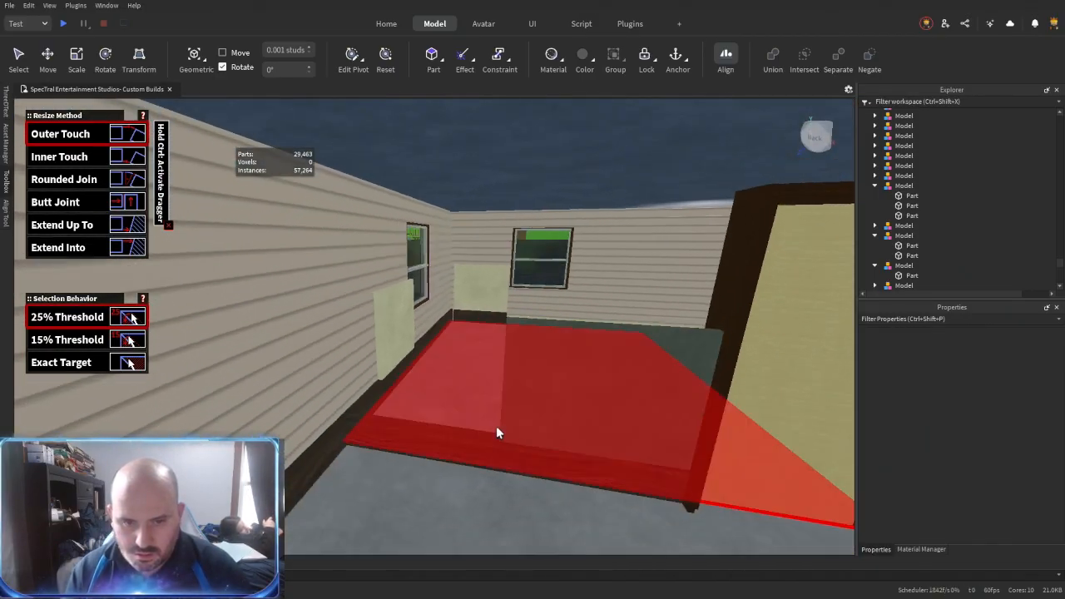
- Extend the low Flint panel beside the interior door to the outer wall and to full wall height
click(457, 315)
right_drag(425, 332, 425, 332)
click(784, 360)
right_drag(605, 397, 606, 398)
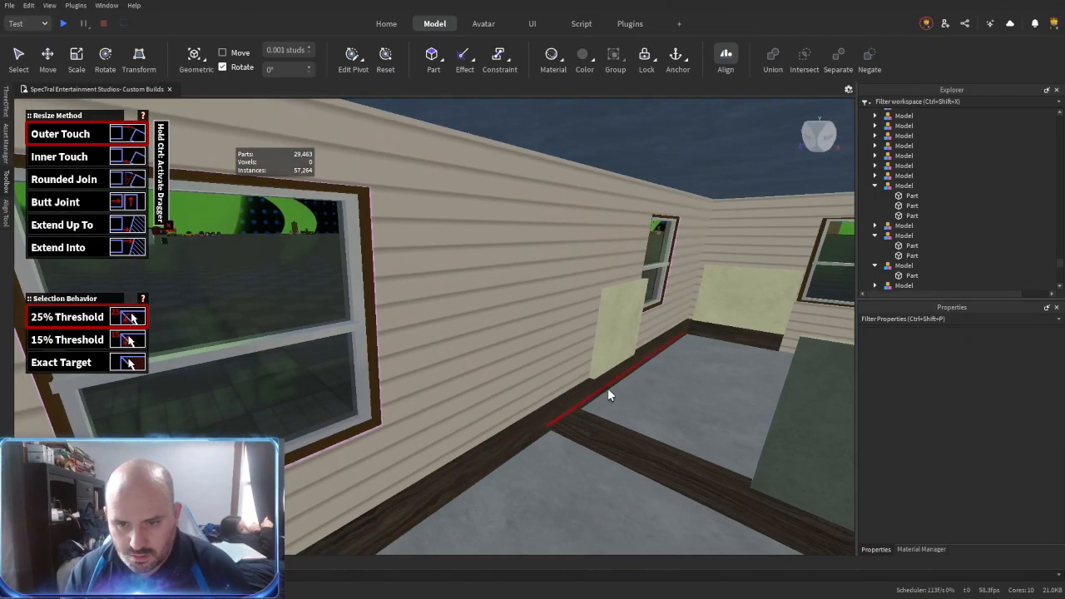
click(569, 441)
right_drag(583, 332, 585, 325)
click(584, 333)
click(584, 325)
right_drag(485, 348, 485, 348)
- Duplicate the full-height Flint panel and resize the copy to fill the wall space above the interior door frame
key(w)
key(d)
key(ctrl+3)
click(627, 318)
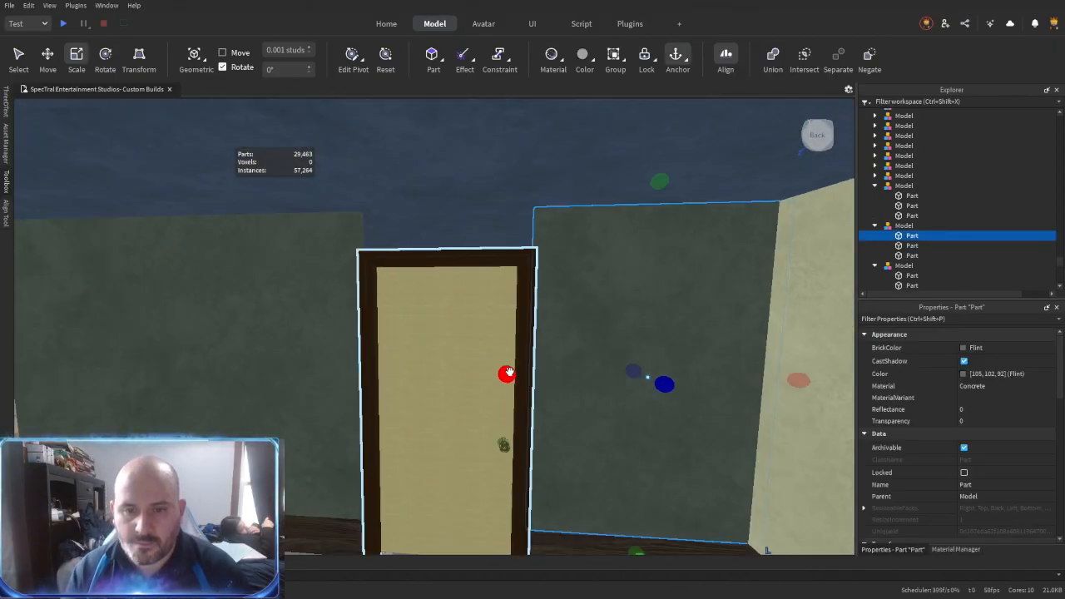
key(ctrl+d)
drag(510, 371, 433, 372)
drag(793, 379, 513, 349)
right_drag(514, 350, 514, 350)
drag(475, 514, 501, 308)
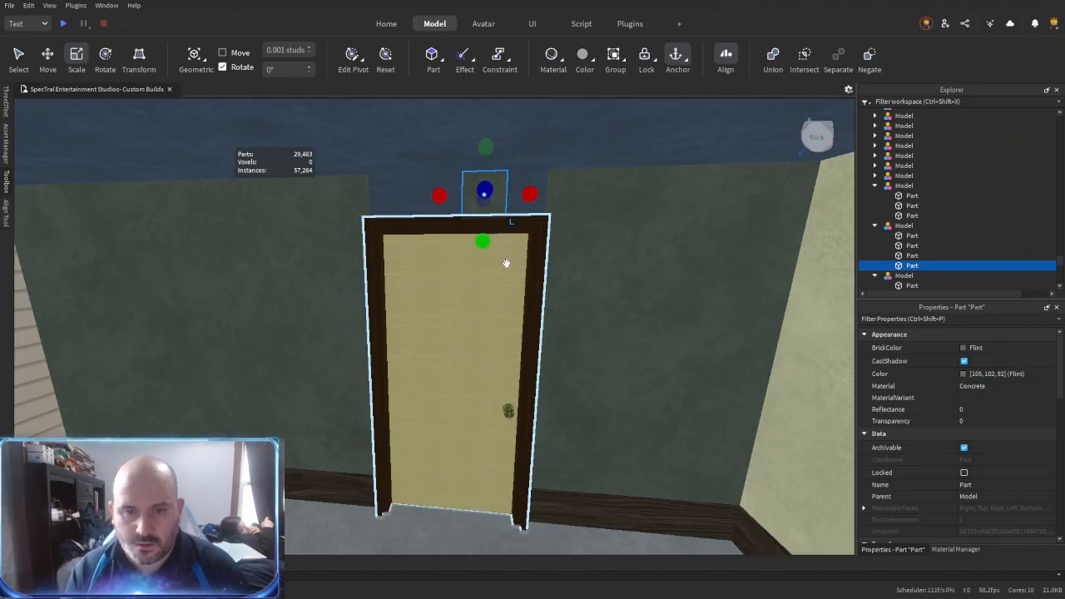
click(336, 195)
key(s)
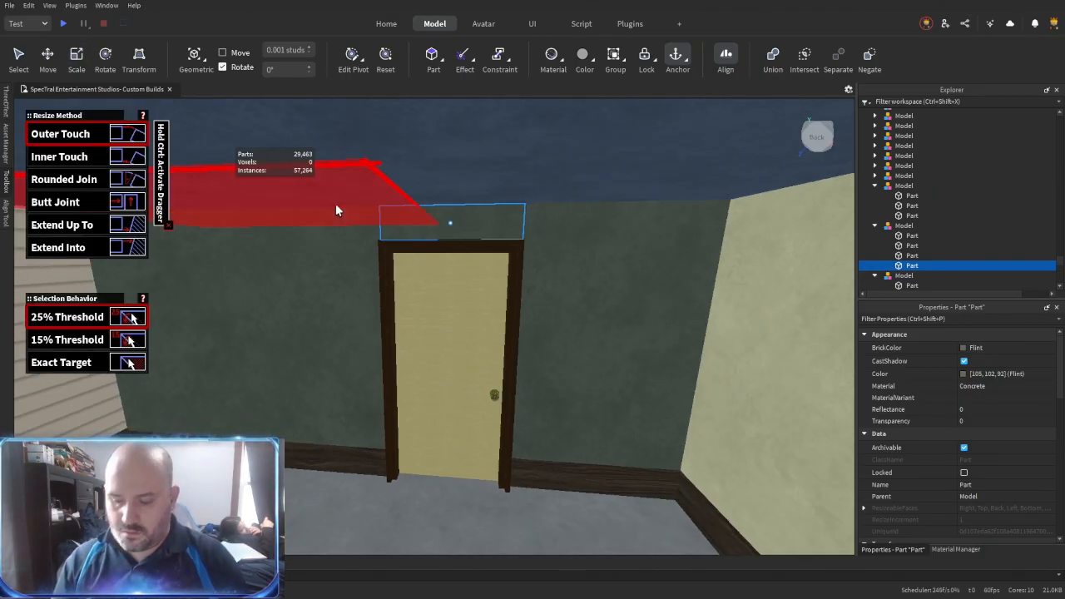
- Try to move the corner panel-and-baseboard model along the double-window wall
right_drag(579, 348, 588, 363)
key(w)
key(w)
right_drag(630, 319, 626, 317)
click(626, 317)
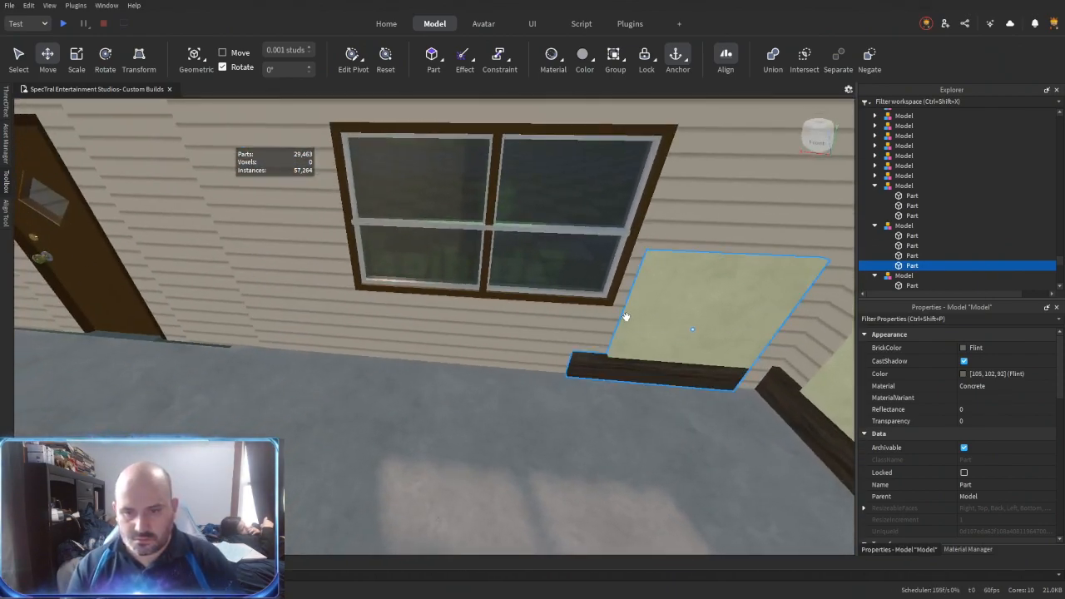
drag(627, 319, 491, 317)
key(d)
right_drag(570, 359, 559, 352)
key(a)
key(Delete)
- Move the rotated Flint partition model against the exterior wall and place a copy of the corner panel model 19.68 studs along that wall
right_drag(534, 359, 487, 322)
key(d)
key(w)
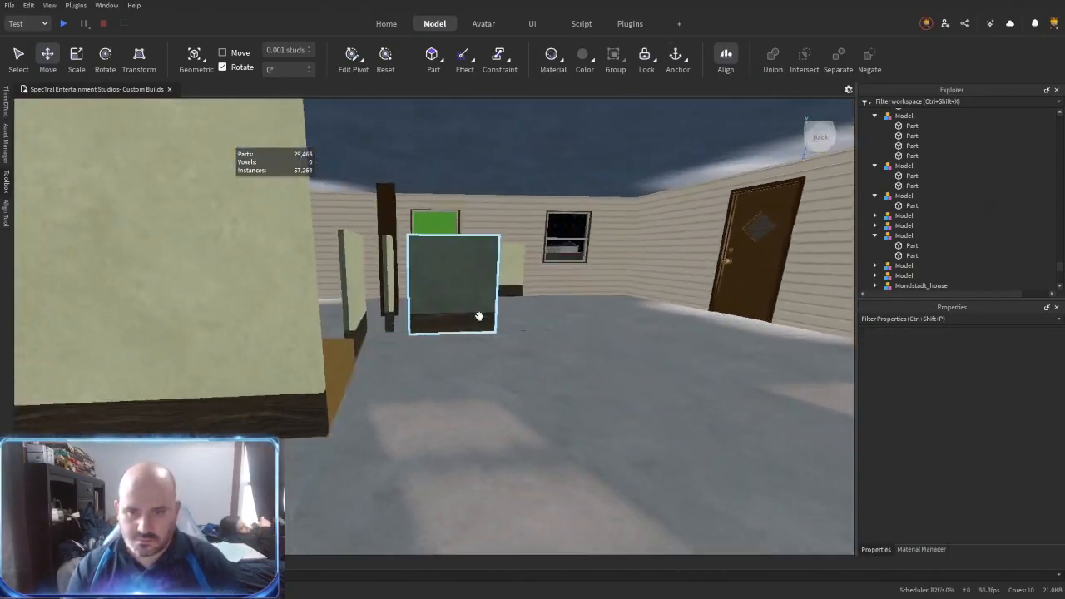
click(349, 306)
drag(353, 305, 475, 326)
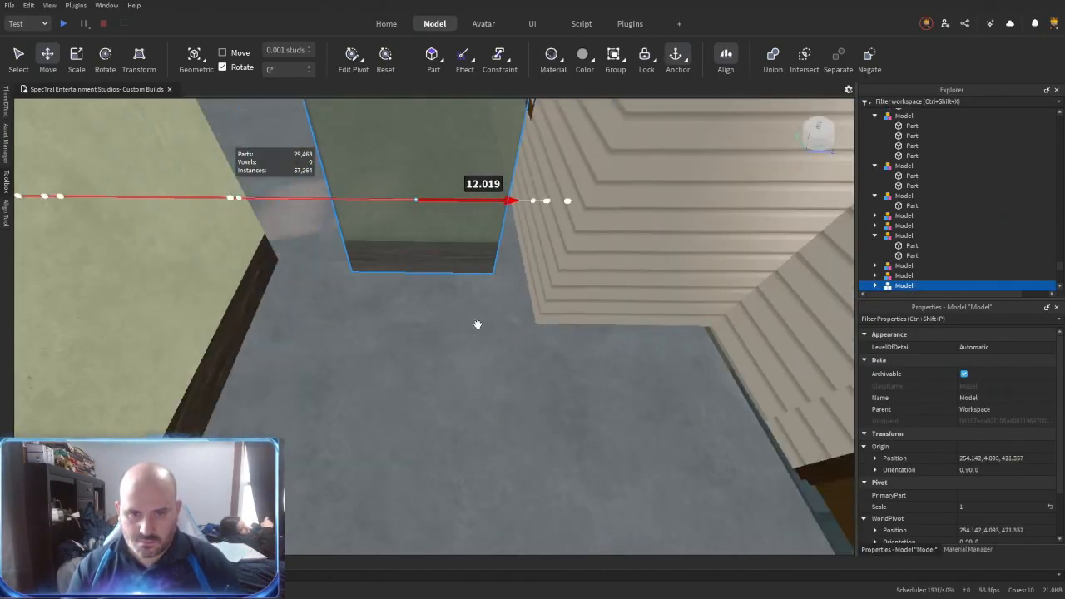
right_drag(475, 325, 492, 342)
drag(316, 197, 445, 479)
right_drag(445, 478, 466, 466)
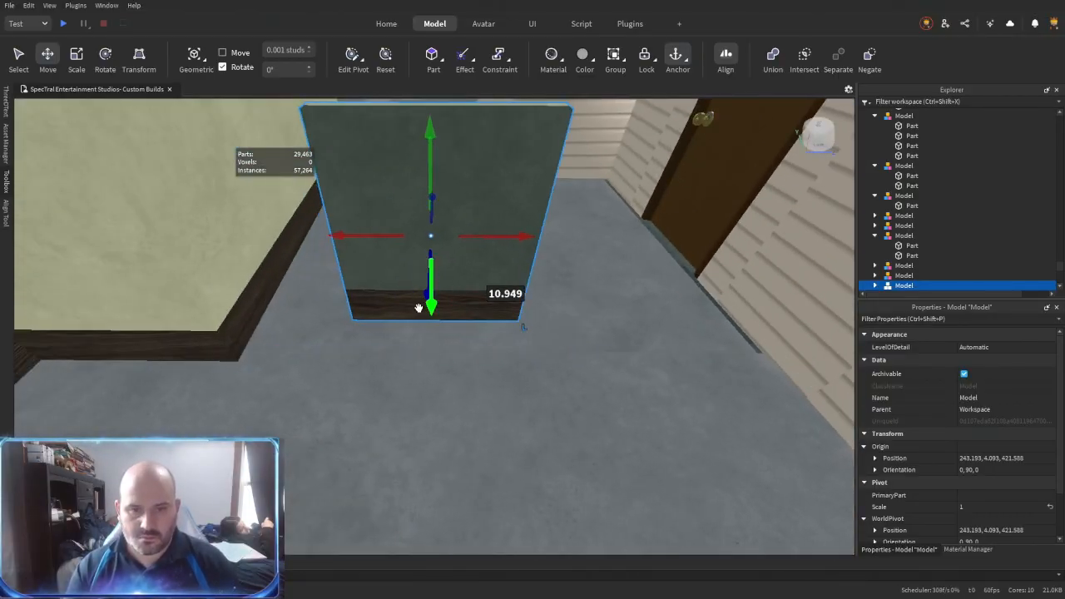
drag(528, 274, 552, 266)
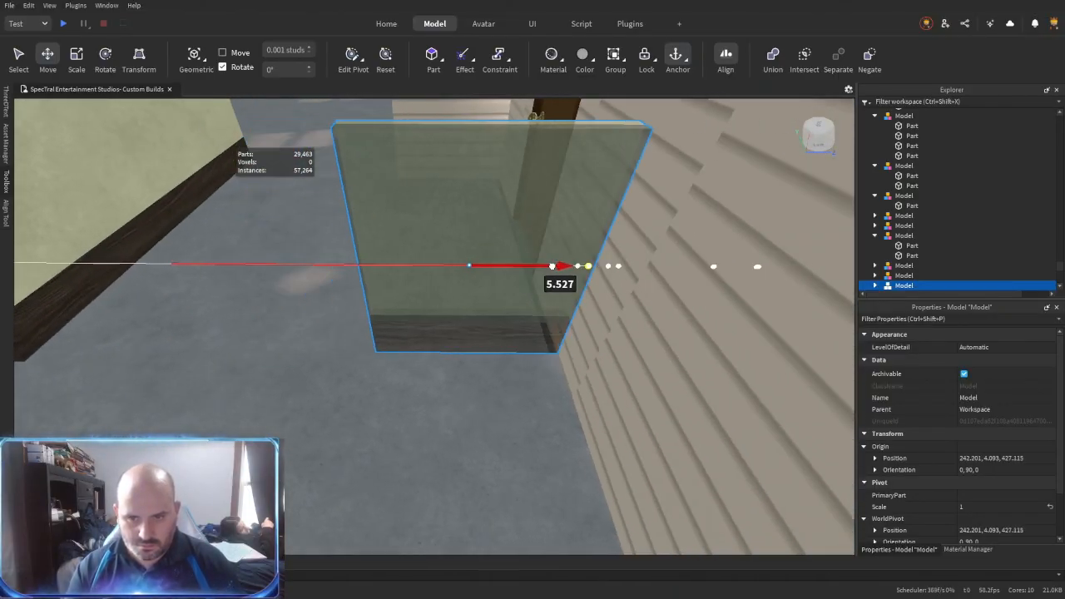
right_drag(503, 363, 502, 363)
drag(674, 248, 498, 317)
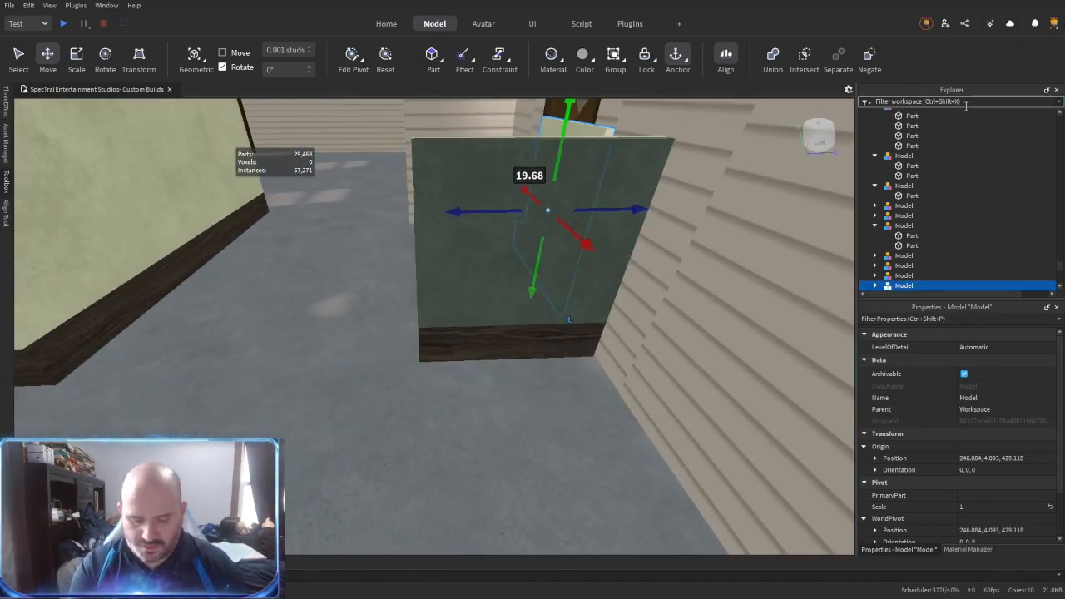
- Filter the workspace for "male" and place the Male01_actuallyHeight model on the floor beside the Flint partition as a height reference
text(malef)
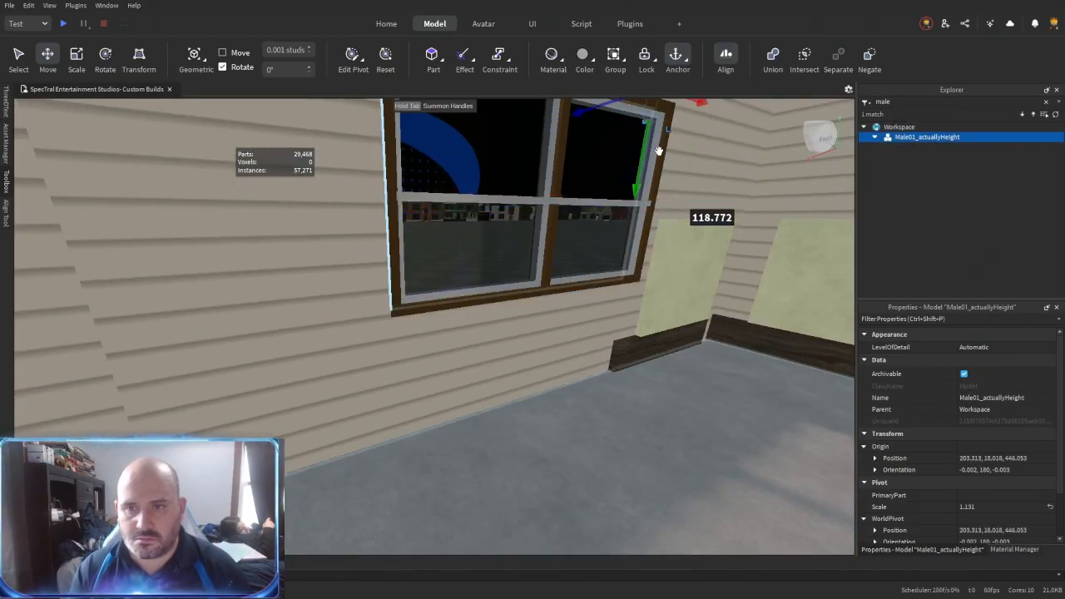
drag(603, 308, 604, 310)
key(f)
drag(454, 315, 490, 283)
right_drag(490, 284, 490, 284)
drag(405, 371, 400, 360)
key(w)
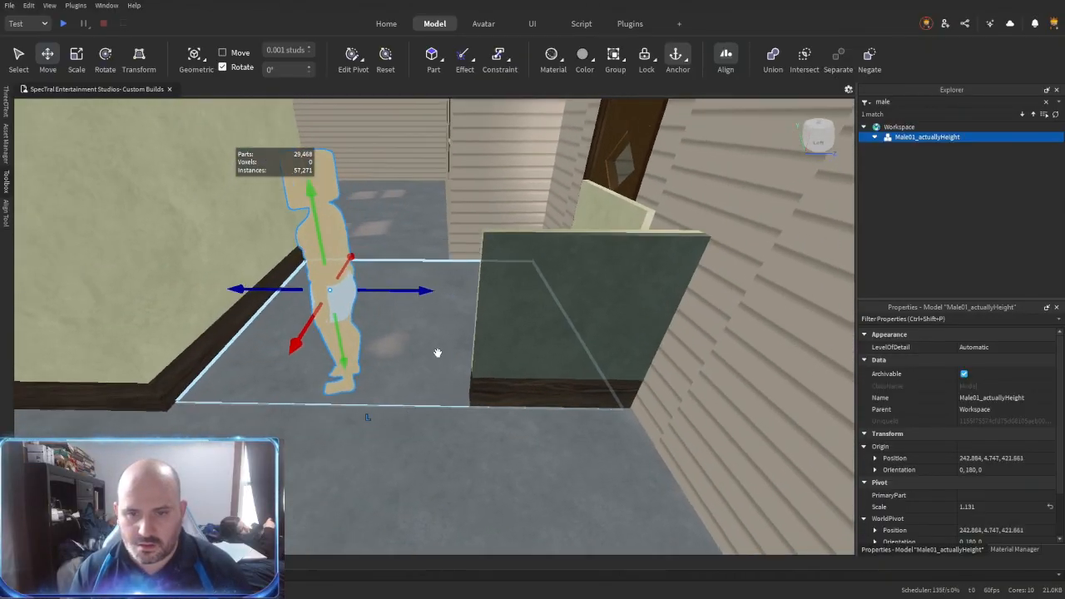
drag(441, 315, 361, 312)
key(w)
- Scale the Flint partition panel down to about the reference figure's waist height to form a half wall
right_drag(364, 312, 435, 356)
key(ctrl+r)
key(a)
key(ctrl+3)
drag(535, 230, 537, 295)
key(ctrl+r)
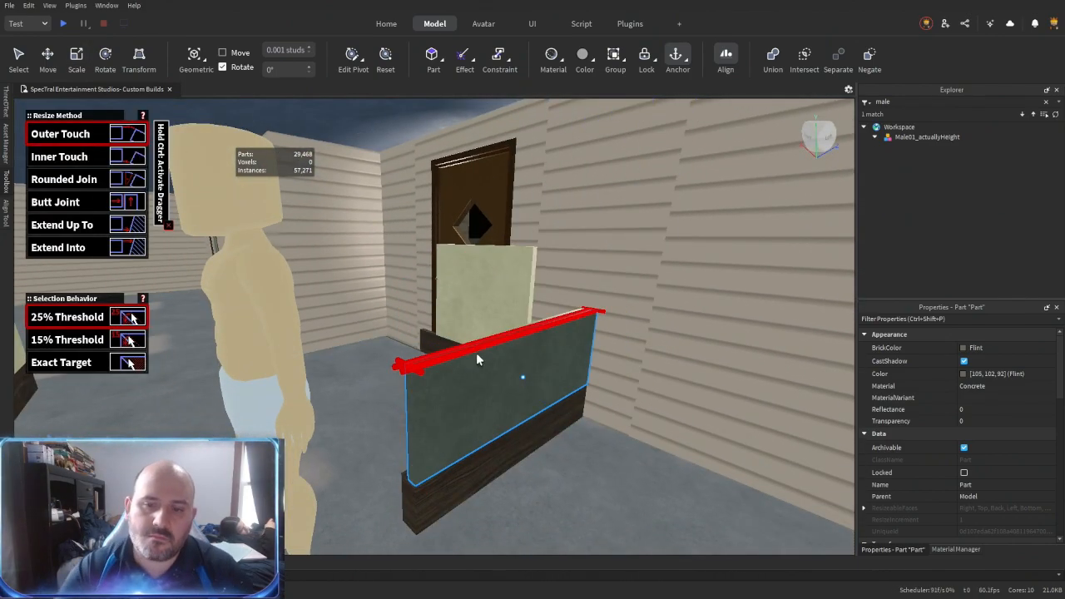
- Move the Flint face of the half wall away from its Cashmere face to make the wall thicker
key(ctrl+2)
key(a)
right_drag(477, 356, 482, 371)
drag(506, 247, 595, 263)
key(d)
right_drag(521, 354, 533, 333)
key(q)
- Extend the half wall's wooden baseboard with the Outer Touch resize method so it spans to the moved Flint face
key(ctrl+r)
click(521, 356)
click(533, 260)
key(a)
click(447, 357)
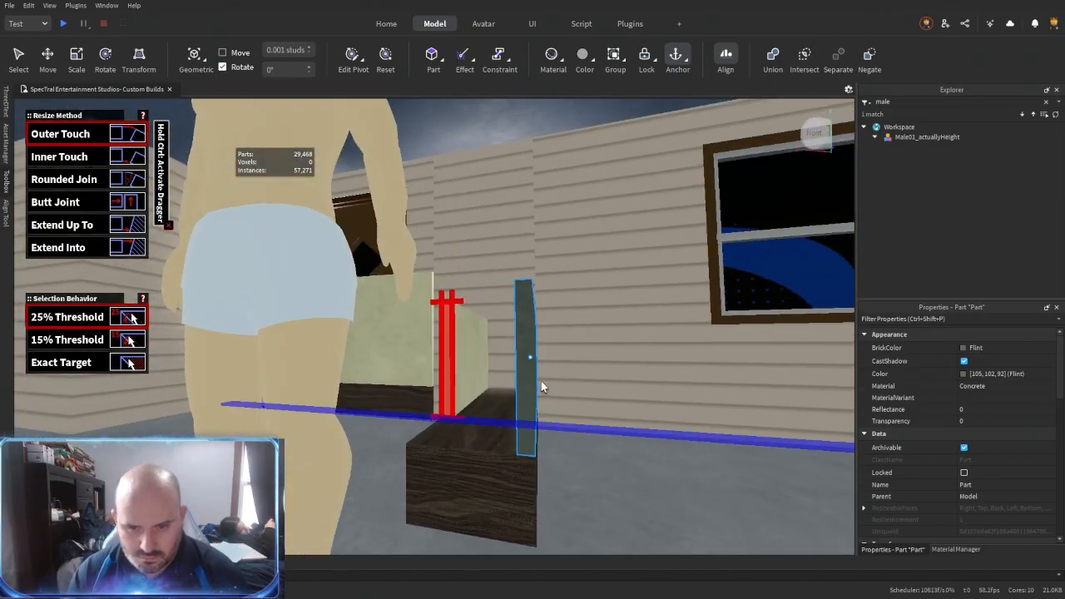
click(538, 382)
key(w)
key(s)
right_drag(535, 382, 534, 380)
- Duplicate the half wall's Flint panel and resize the copy to close off the open end between both faces
key(ctrl+2)
key(w)
key(ctrl+d)
key(ctrl+r)
drag(603, 331, 440, 459)
key(a)
right_drag(482, 436, 482, 435)
key(ctrl+3)
drag(648, 376, 431, 358)
right_drag(431, 357, 431, 358)
key(d)
drag(357, 287, 509, 375)
key(d)
right_drag(509, 375, 510, 376)
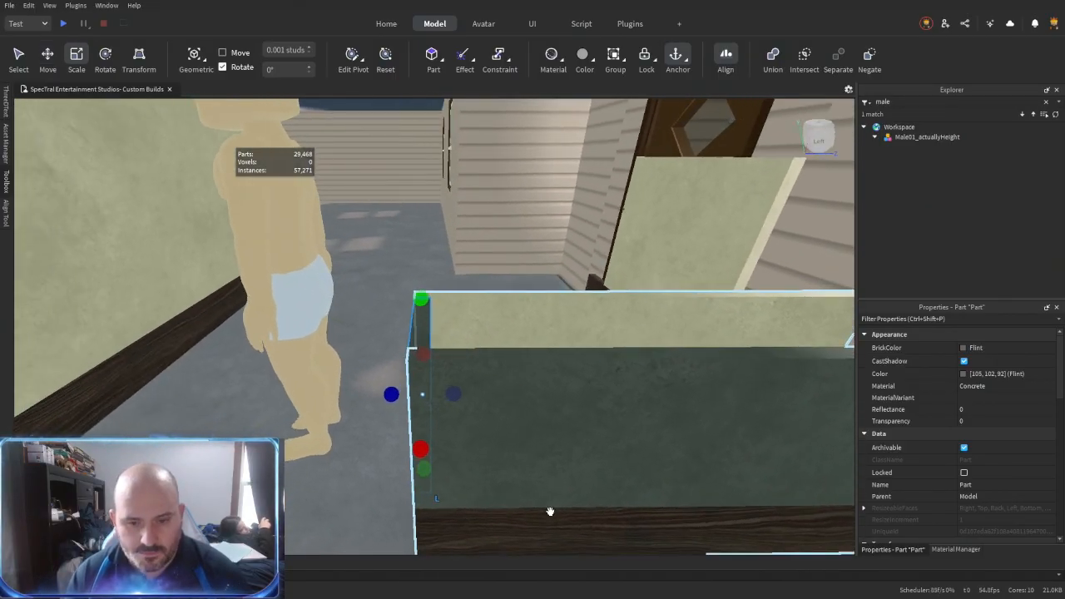
- Copy the half wall's wooden baseboard 3.038 studs upward as a cap and scale it down to a thin slab
drag(626, 434, 647, 214)
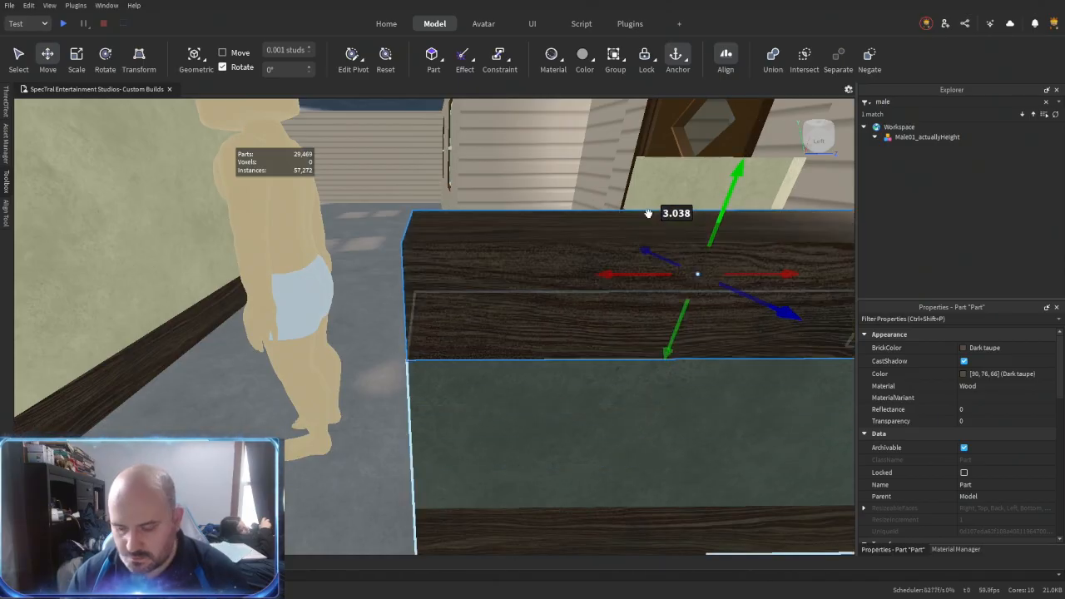
key(d)
drag(571, 198, 570, 288)
key(s)
key(a)
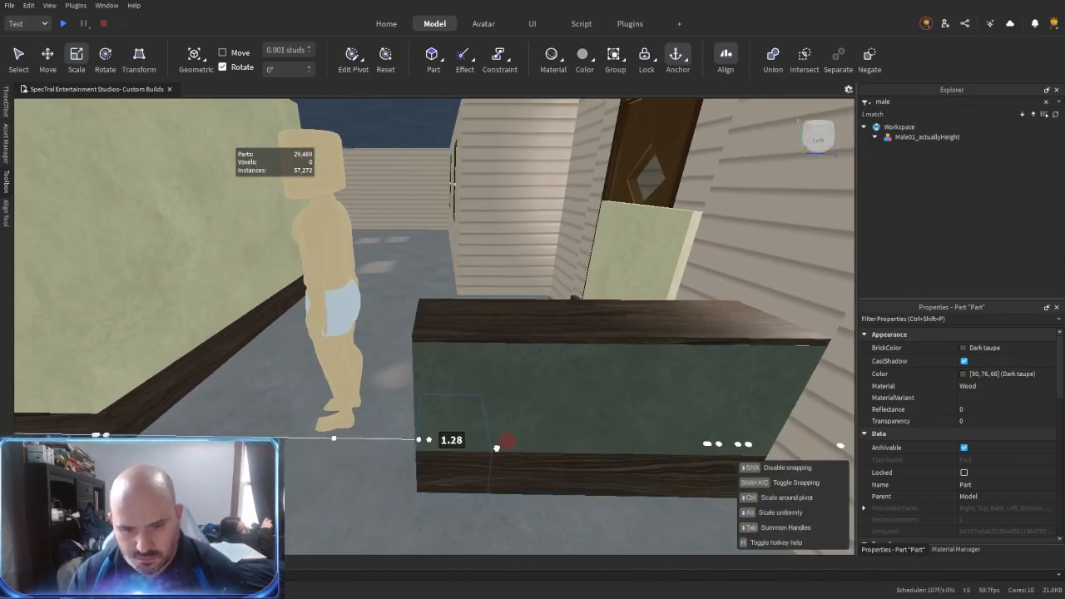
right_drag(490, 398, 609, 350)
key(d)
key(w)
key(d)
key(w)
key(d)
- Copy a wooden column from one of the neighboring houses and paste it in front of the beige house
mouse_move(396, 293)
right_down()
mouse_move(422, 308)
mouse_move(415, 297)
right_up()
key(s)
key(a)
key(w)
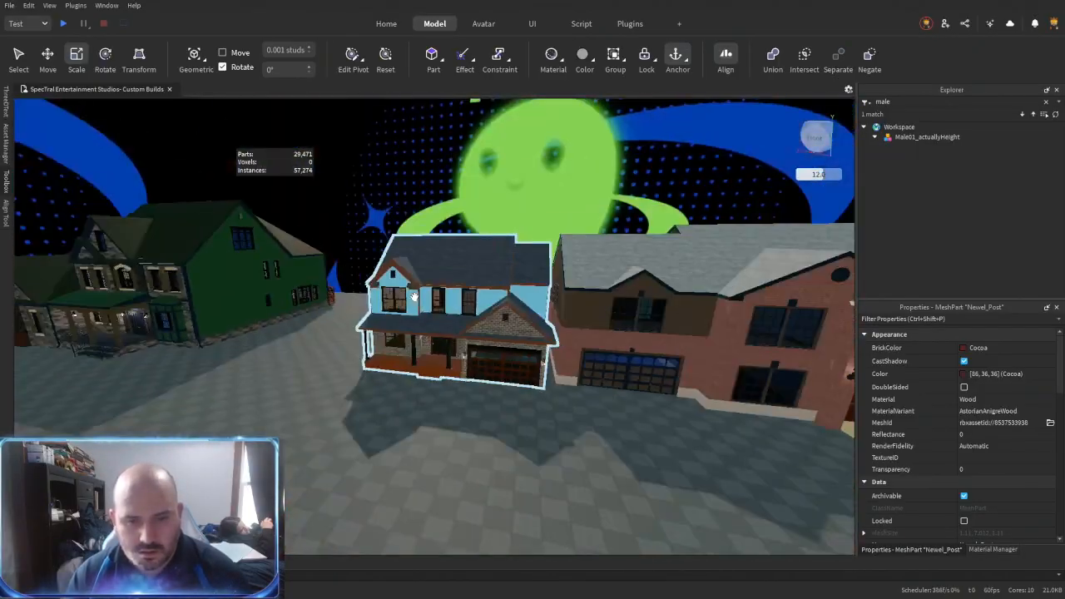
key(w)
click(535, 352)
key(w)
key(s)
key(d)
key(w)
right_drag(491, 347, 491, 347)
key(s)
key(ctrl+v)
- Group the pasted column into a model and scale down its height
drag(436, 433, 436, 304)
key(w)
- Place the shortened column inside the house on top of the half wall's wooden cap
key(w)
right_drag(497, 317, 498, 317)
key(ctrl+g)
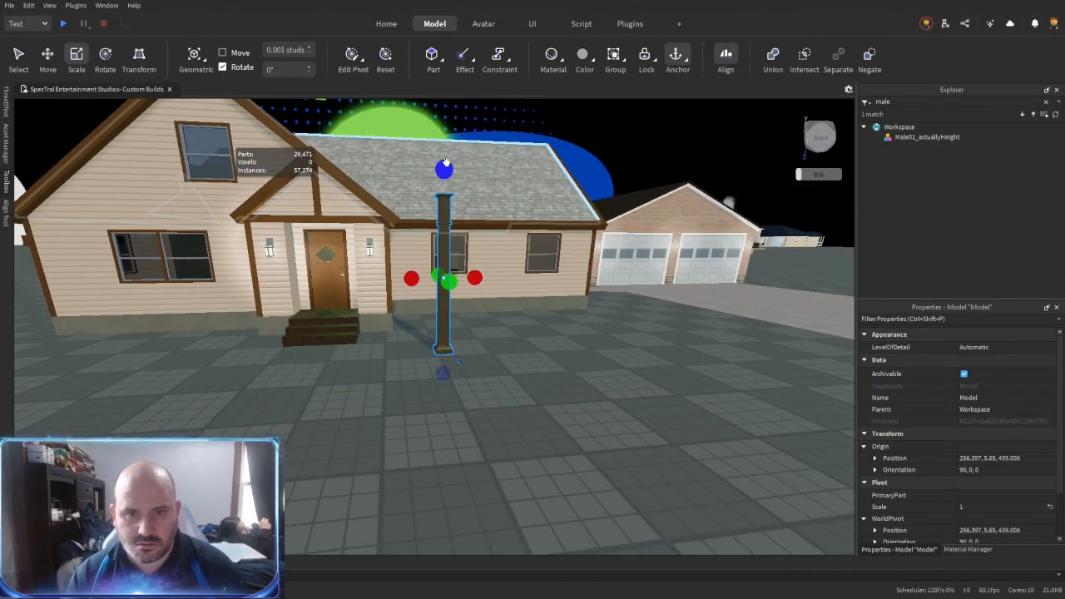
drag(444, 168, 443, 254)
key(f)
right_drag(468, 360, 468, 360)
drag(441, 415, 452, 469)
key(w)
right_drag(452, 469, 452, 468)
drag(452, 468, 452, 468)
right_drag(452, 468, 451, 468)
drag(452, 468, 468, 394)
right_drag(468, 394, 468, 394)
key(Delete)
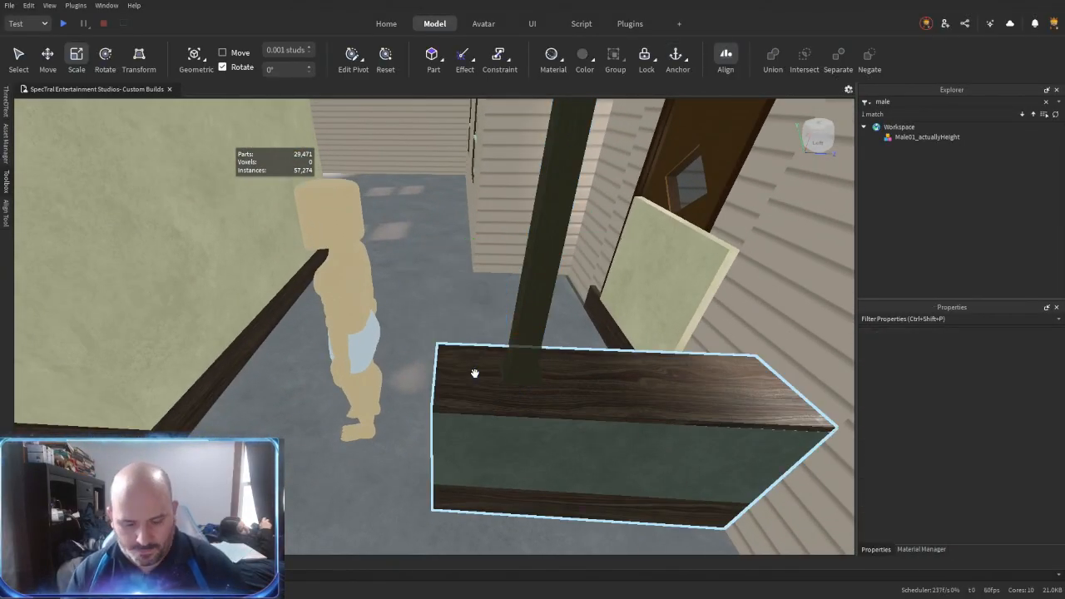
- Align the column with the free end of the half wall and scale it up to fit the cap's depth
key(alt+r)
click(528, 443)
key(a)
right_drag(545, 410, 546, 409)
key(w)
right_drag(500, 358, 500, 357)
key(a)
mouse_move(473, 412)
right_down()
mouse_move(463, 439)
mouse_move(459, 413)
right_up()
click(556, 117)
key(s)
click(470, 411)
key(s)
key(ctrl+3)
key(s)
drag(467, 342, 537, 350)
right_drag(558, 346, 558, 342)
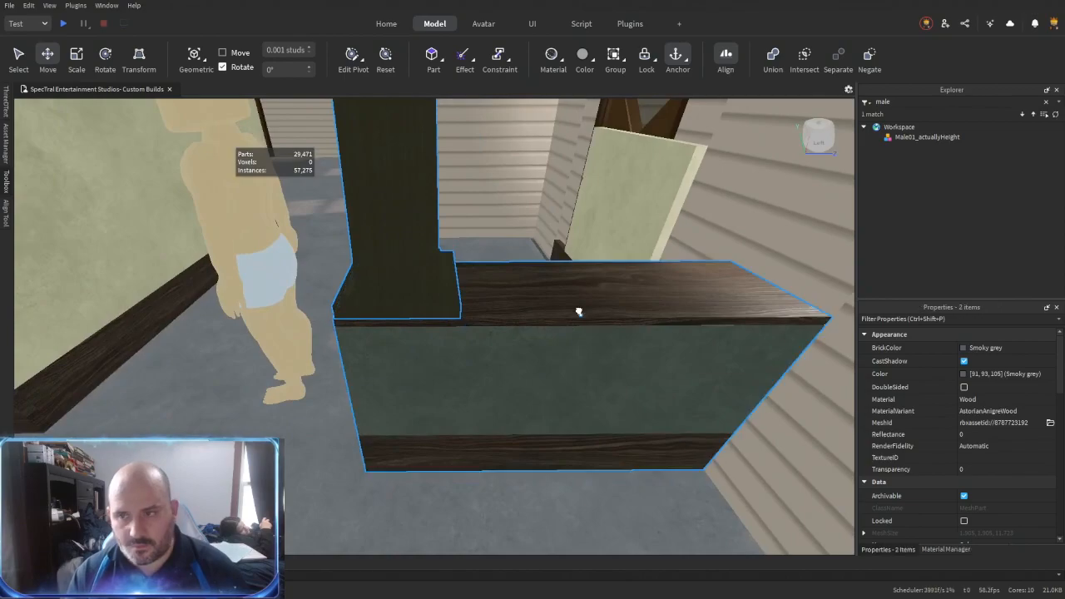
- Clear the workspace filter, select the half wall, column and all interior wall panel models, and group them into a folder
double_click(907, 102)
key(BackSpace)
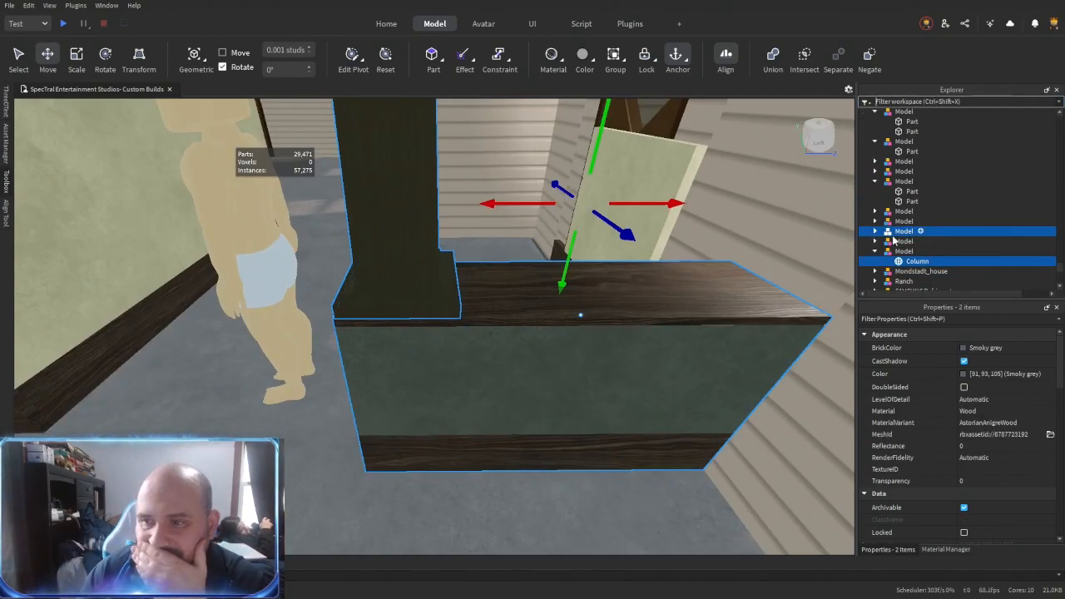
right_drag(630, 308, 629, 309)
shift+click(620, 254)
shift+click(495, 253)
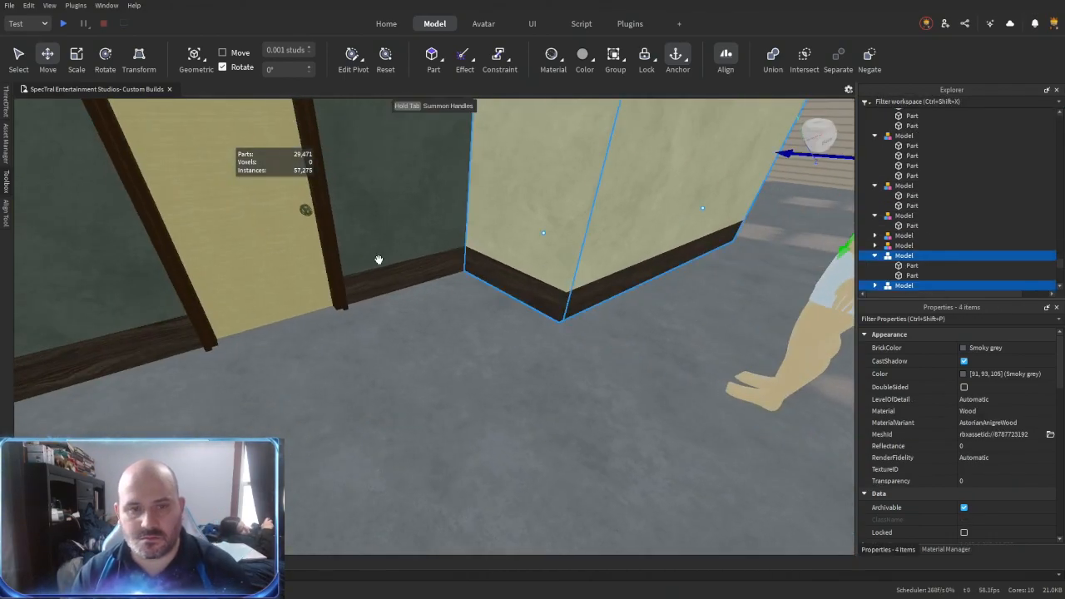
right_drag(392, 355, 392, 354)
shift+click(357, 307)
shift+click(100, 295)
right_drag(290, 361, 291, 361)
shift+click(612, 304)
right_drag(568, 357, 569, 357)
shift+click(707, 291)
right_drag(604, 408, 604, 408)
shift+click(404, 324)
shift+click(537, 330)
right_drag(545, 437, 545, 437)
shift+click(595, 293)
right_drag(515, 379, 516, 378)
shift+click(338, 297)
right_drag(469, 418, 444, 423)
key(ctrl+alt+g)
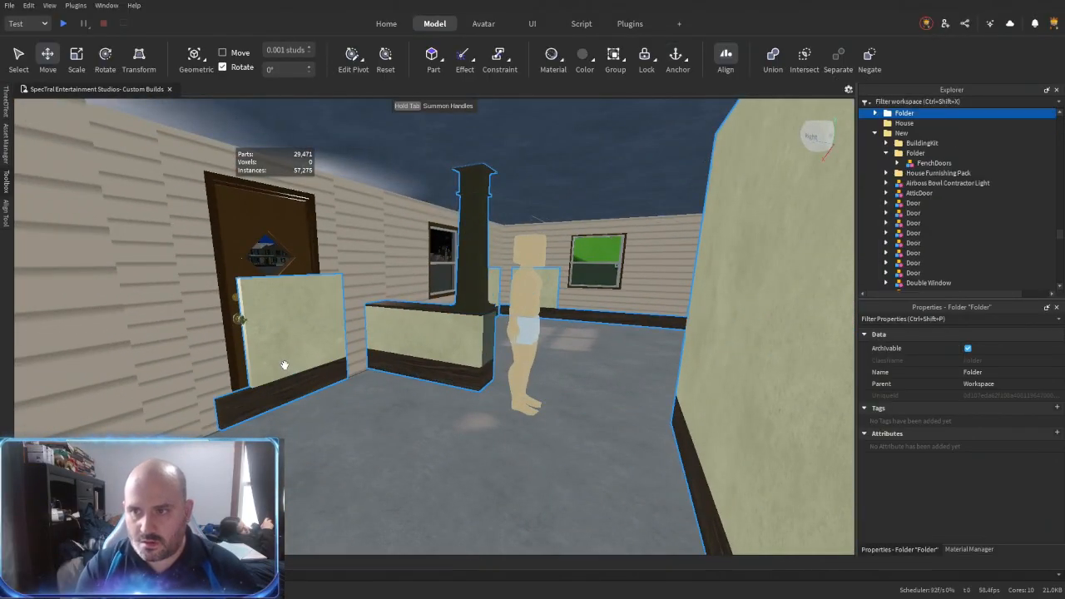
- Move the two panel models nested under Wedge into the new wall folder and nest that folder in the house's folder
click(874, 135)
scroll(898, 206, down, 6)
key(f)
right_drag(688, 290, 651, 324)
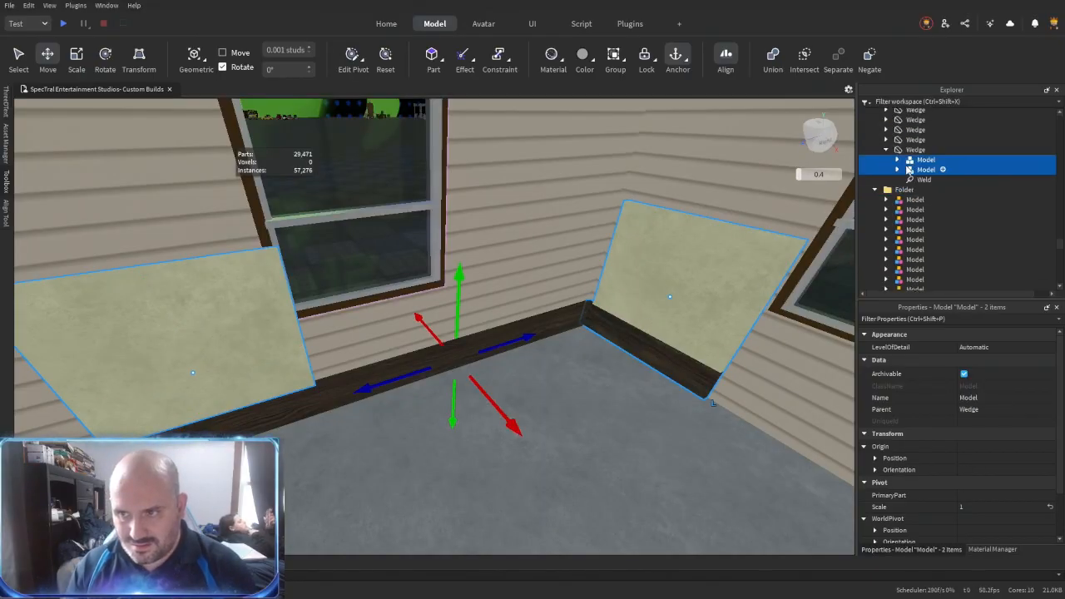
drag(912, 168, 905, 191)
click(904, 136)
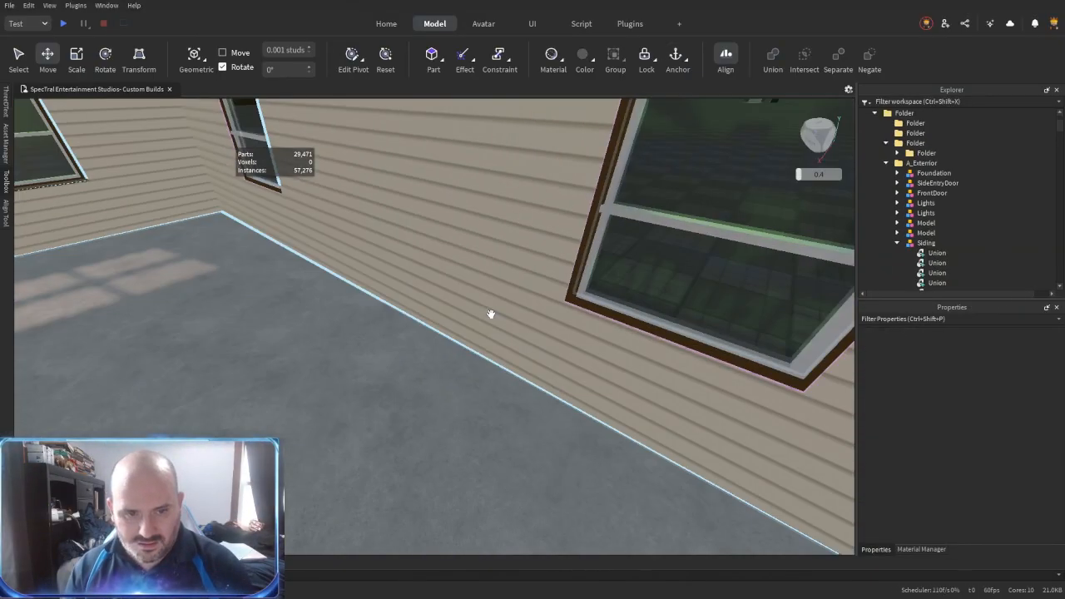
right_drag(490, 311, 496, 315)
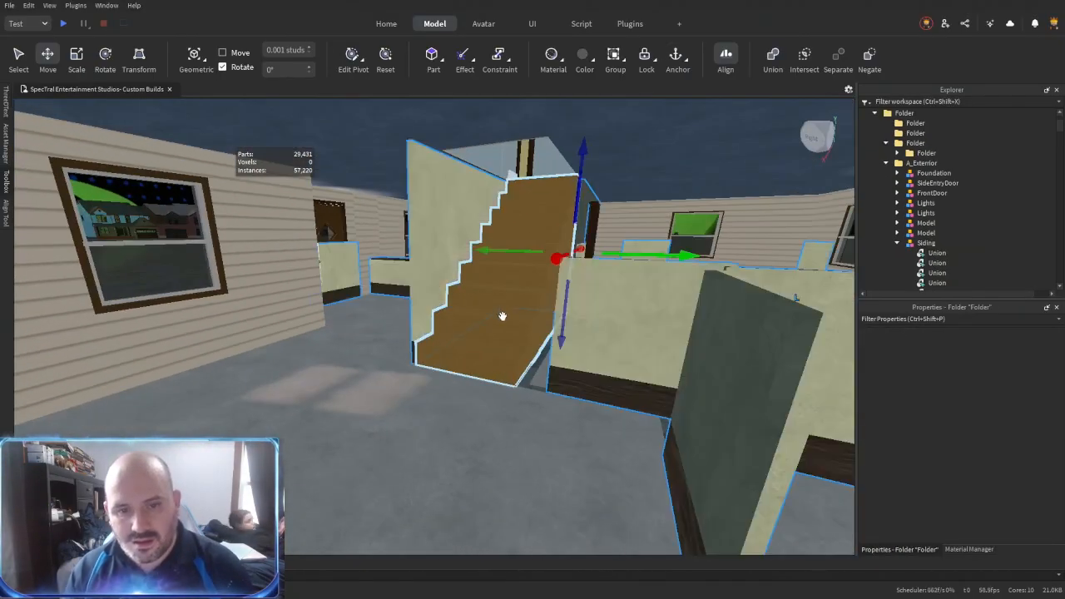
right_drag(501, 311, 425, 343)
click(425, 343)
click(897, 220)
scroll(931, 190, up, 18)
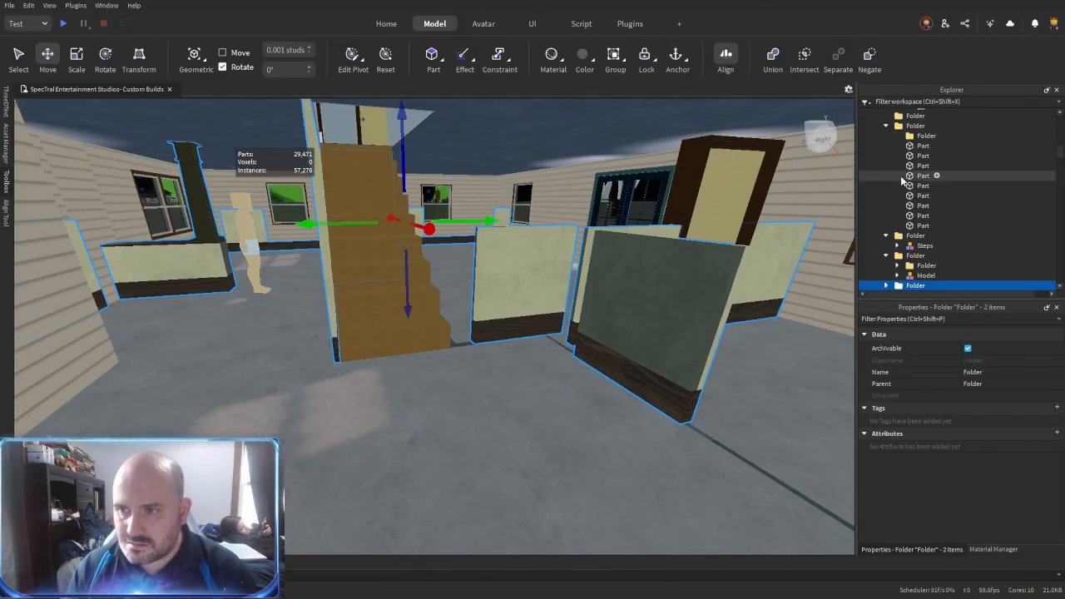
- Select the Flint panel at the half wall's free end and adjust its size
right_drag(476, 328, 475, 328)
click(475, 328)
right_drag(406, 363, 471, 340)
alt+click(487, 338)
key(ctrl+3)
mouse_move(535, 348)
mouse_down()
mouse_move(436, 336)
mouse_move(540, 366)
mouse_up()
- Duplicate the Flint end panel, extend it flush with the Outer Touch resize method, and delete the surplus Flint piece
key(ctrl+2)
key(ctrl+d)
right_drag(455, 416, 455, 417)
key(ctrl+r)
click(426, 334)
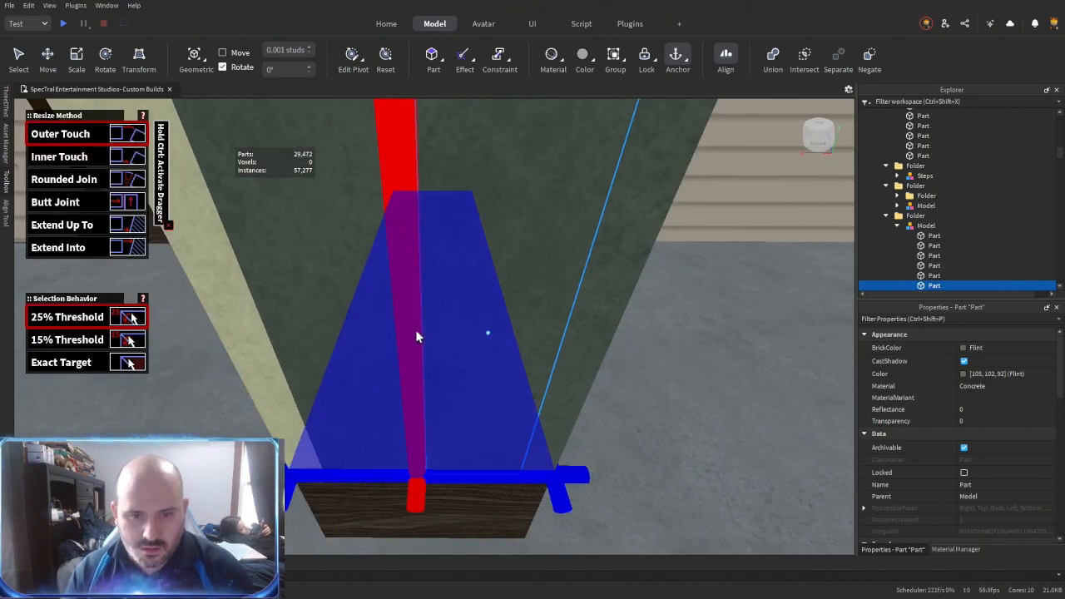
click(415, 331)
scroll(603, 456, down, 4)
key(ctrl+2)
right_drag(597, 455, 567, 436)
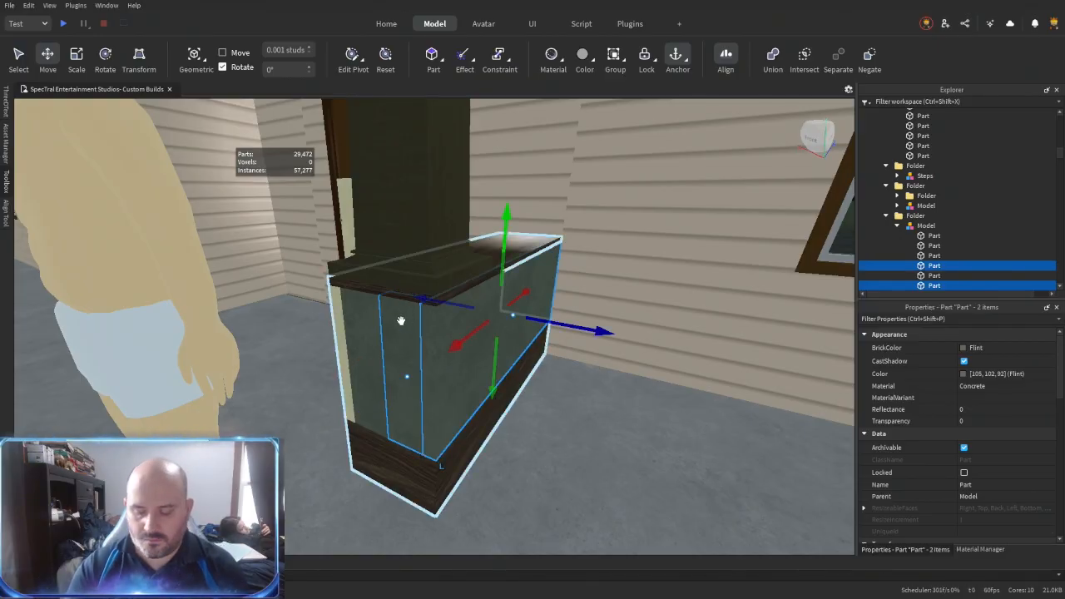
key(Delete)
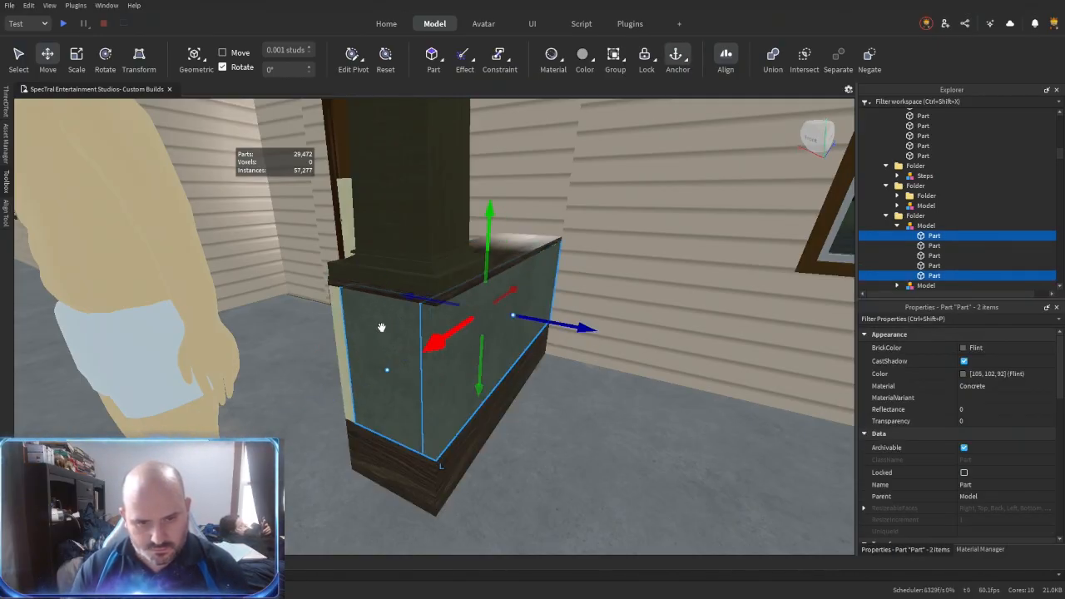
- Apply the BrickStoneCladding material to the half wall's three side panels and set their BrickColor to Institutional white
click(980, 549)
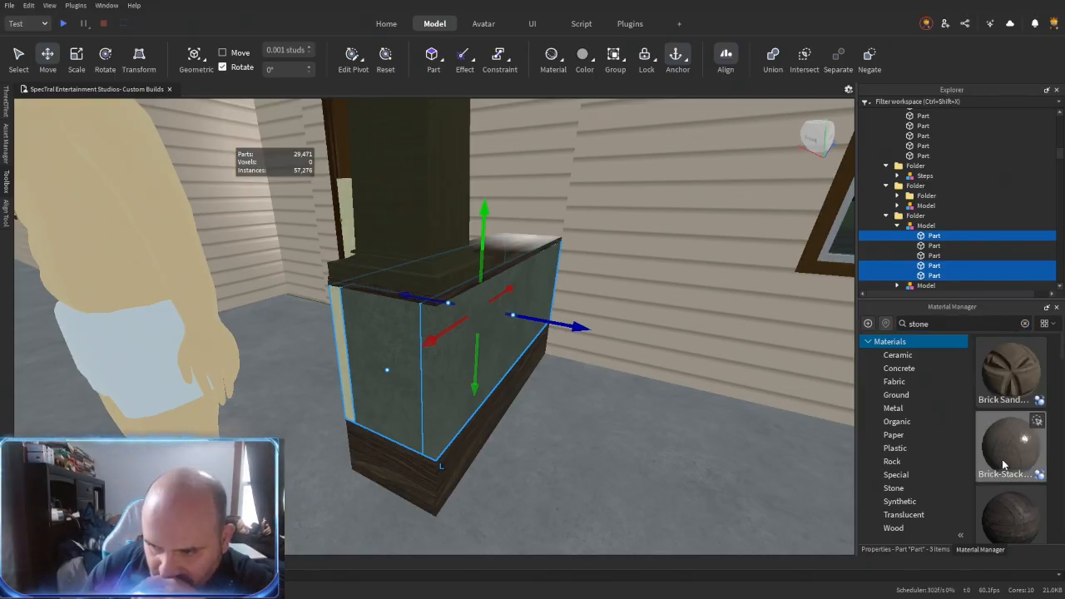
click(1036, 423)
click(1036, 492)
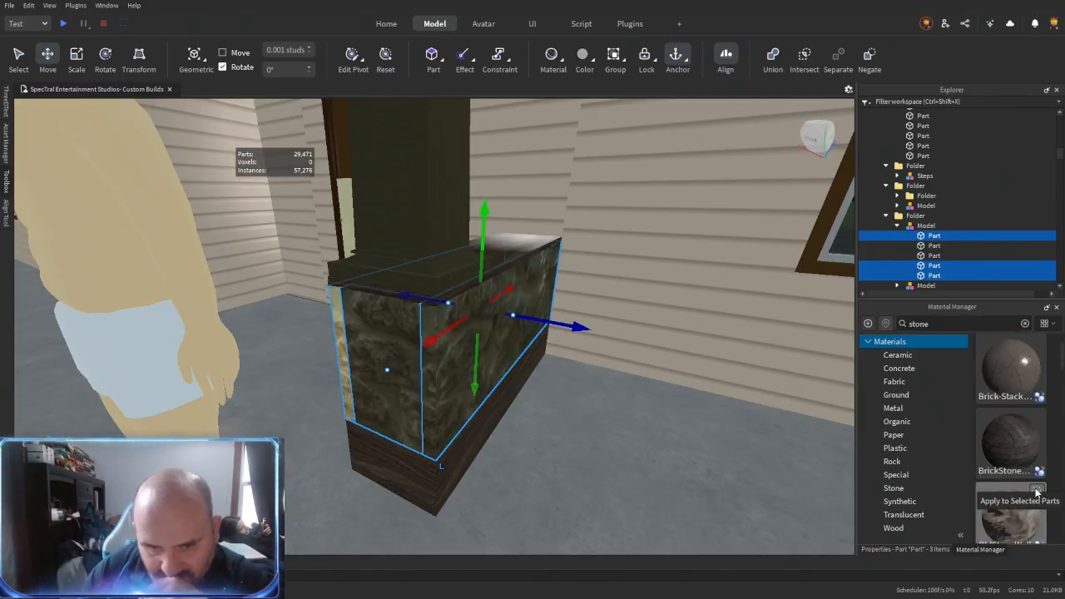
click(1038, 417)
click(924, 549)
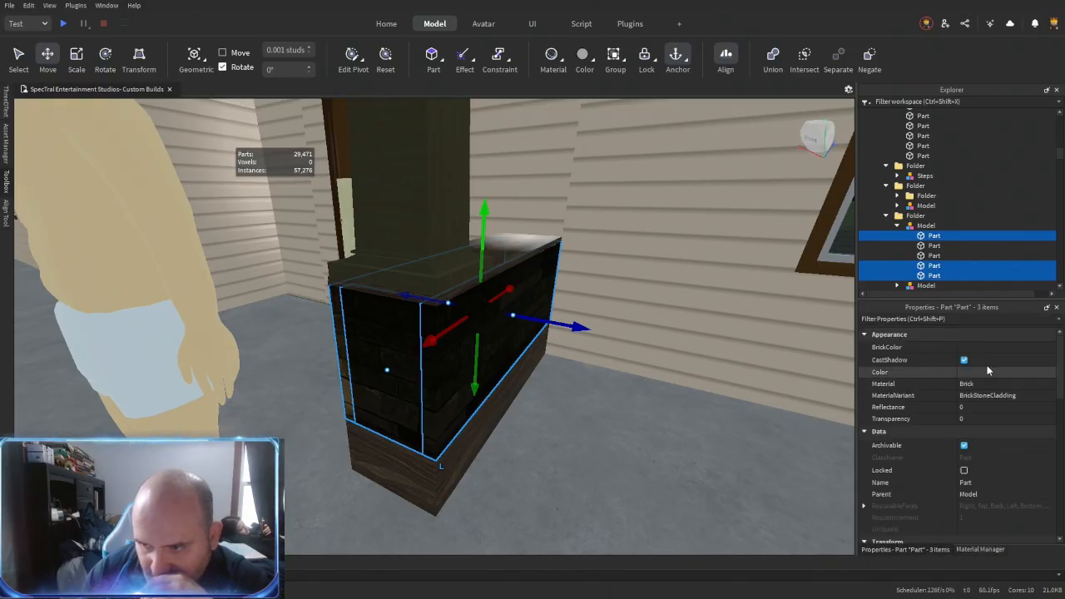
click(990, 347)
click(1051, 540)
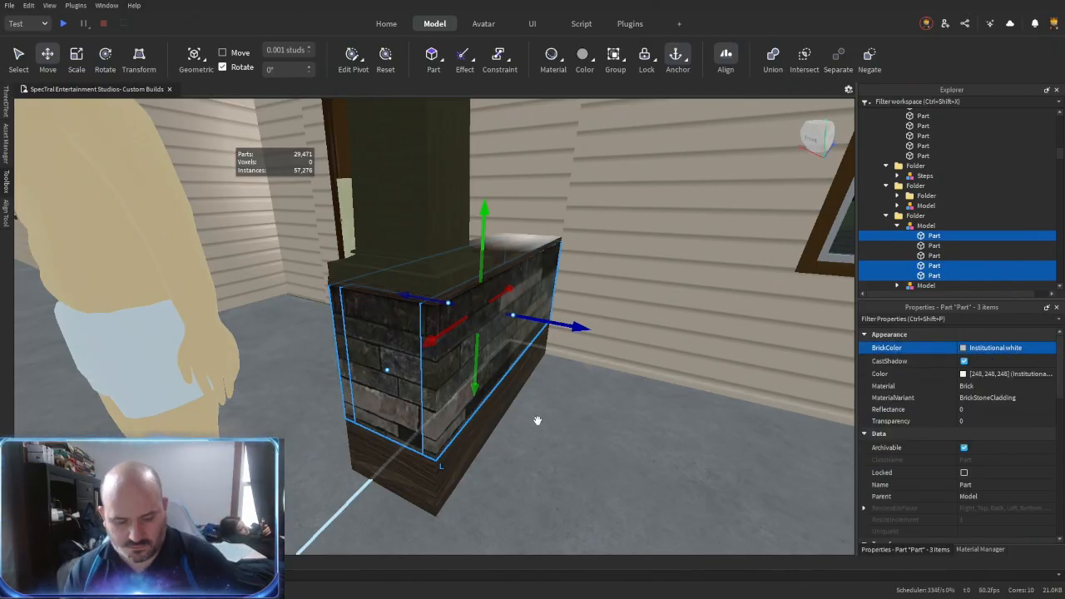
- Union the stone panels and the wooden trim pieces separately, and put the column into the half wall's model
key(ctrl+shift+g)
right_drag(471, 373, 544, 422)
click(933, 247)
key(ctrl+shift+g)
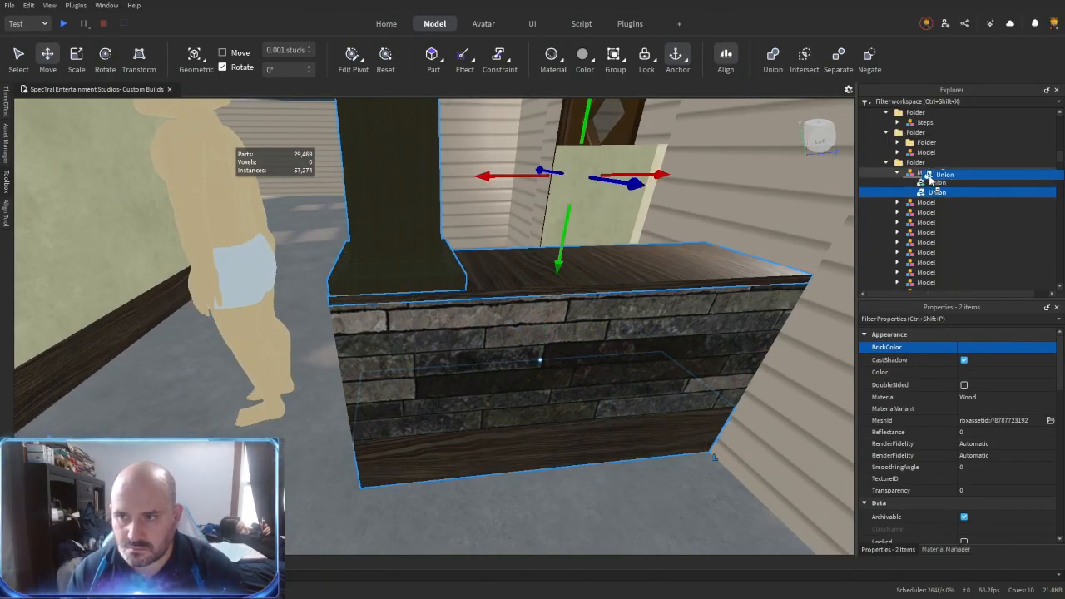
click(932, 195)
- Assign a wood material variant to the half wall's trim union and color it dark brown
key(Down)
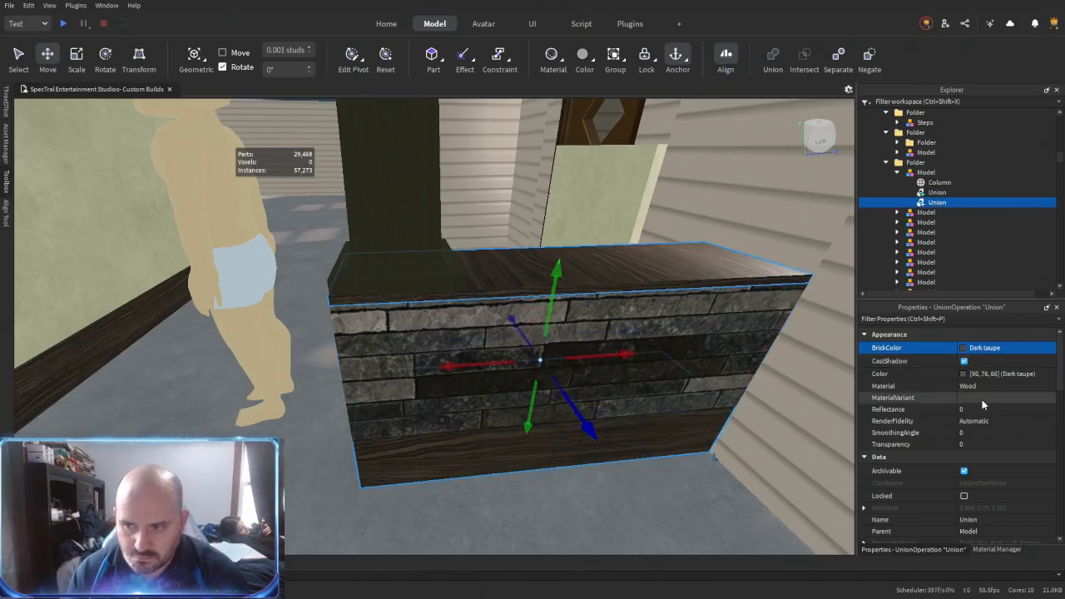
key(Return)
right_drag(652, 402, 650, 405)
click(1005, 347)
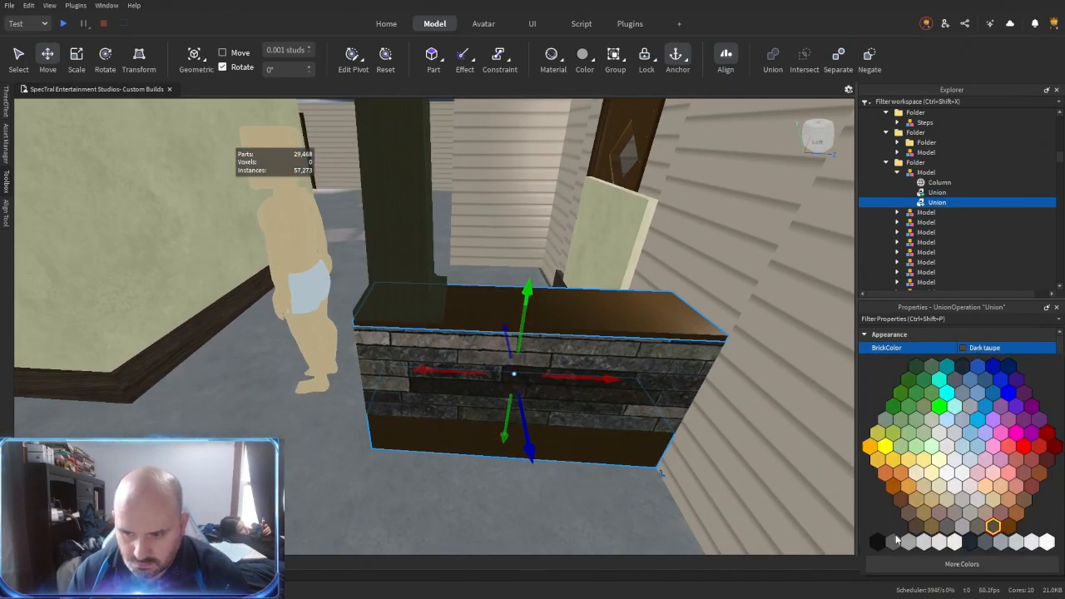
click(993, 525)
- Color the column on the half wall the same dark brown as the trim
scroll(925, 433, down, 1)
right_drag(399, 311, 392, 304)
click(391, 304)
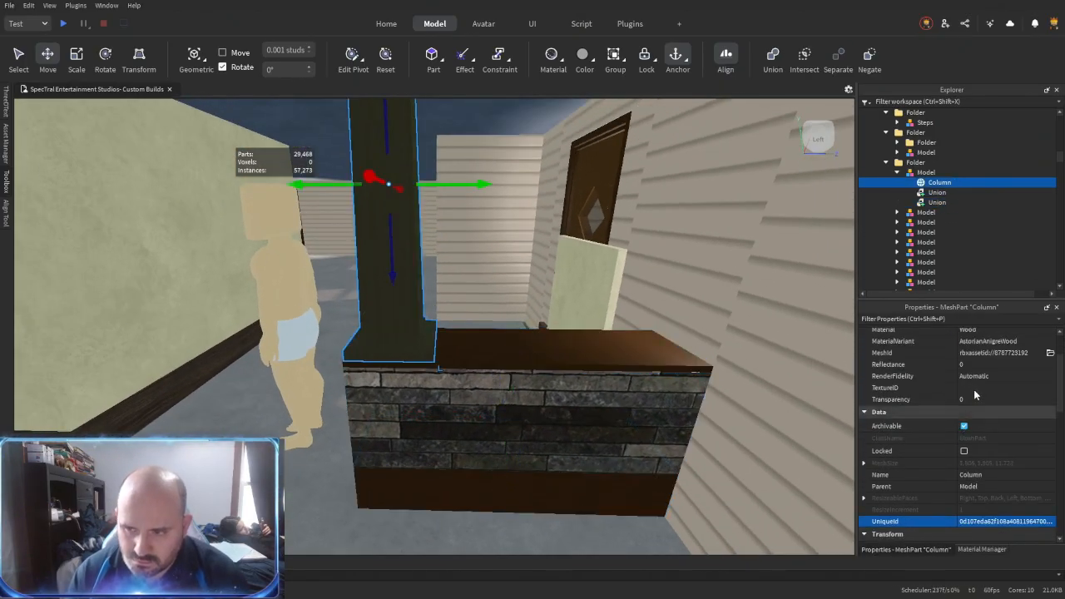
click(988, 347)
click(993, 525)
click(565, 408)
right_drag(524, 392, 506, 407)
scroll(568, 402, down, 2)
scroll(639, 392, up, 2)
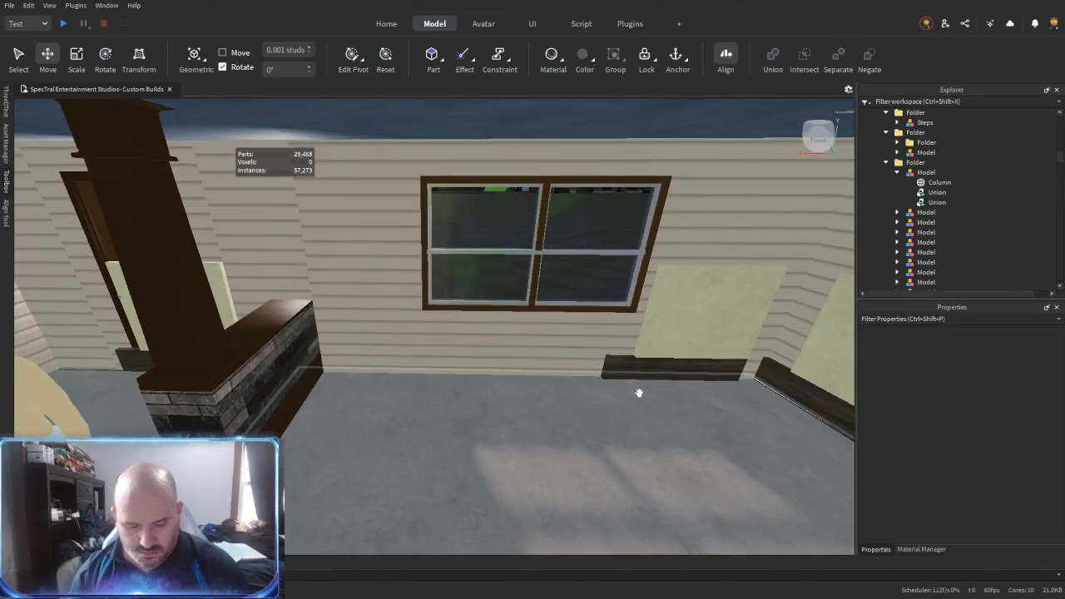
- Separate the half wall's wooden trim union back into its individual parts
right_drag(603, 376, 560, 381)
click(560, 381)
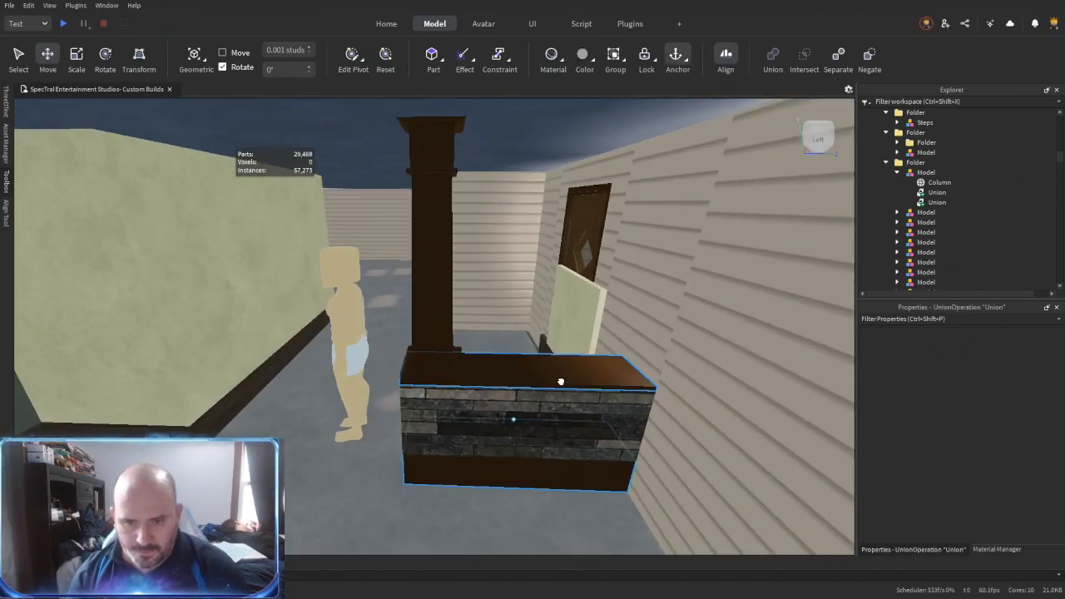
scroll(560, 380, up, 2)
key(ctrl+shift+u)
- Give the half wall's two separated trim parts the AstorianAnigreWood material variant and the Medium brown BrickColor
click(981, 400)
text(a)
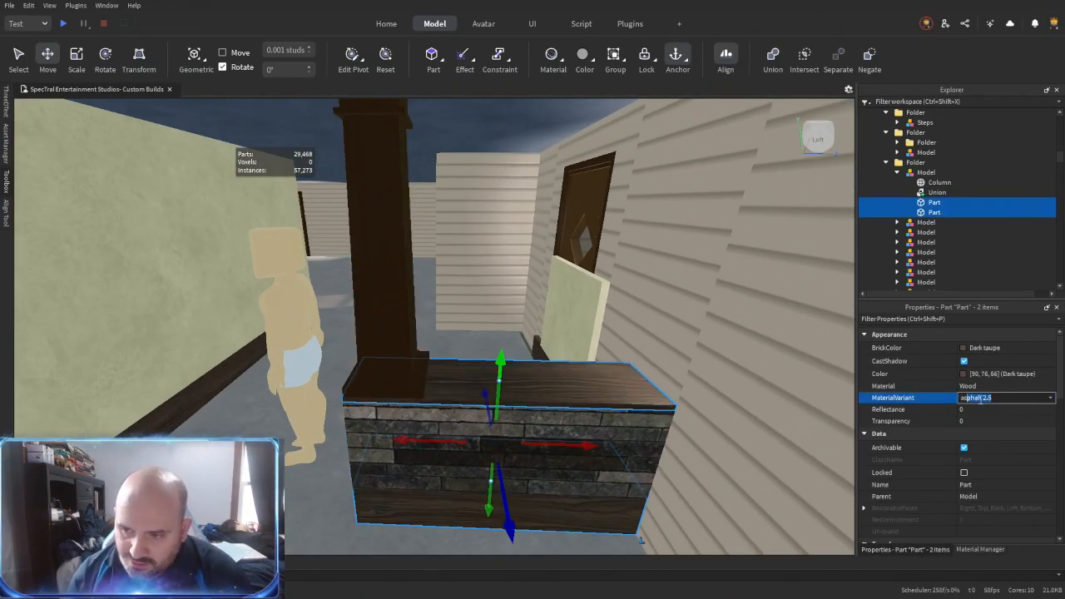
text(mericanCherryWood)
key(Return)
click(981, 348)
click(918, 525)
click(924, 242)
- Duplicate the half wall's wooden cap, rotate the copy upright and raise it above the cap
alt+click(580, 364)
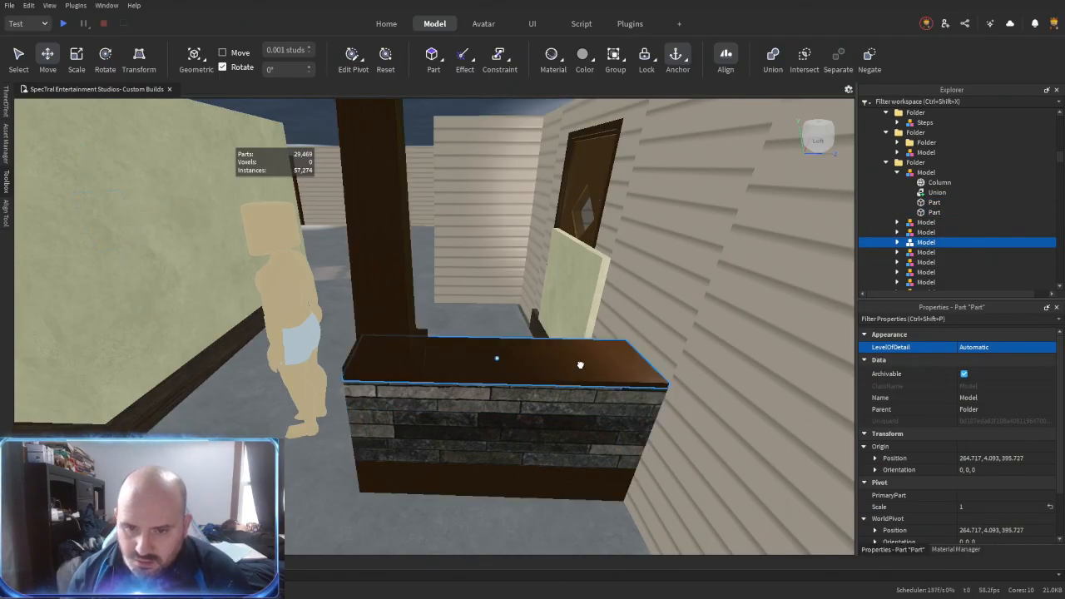
key(ctrl+2)
key(ctrl+t)
key(ctrl+2)
scroll(552, 371, up, 3)
right_drag(552, 371, 535, 447)
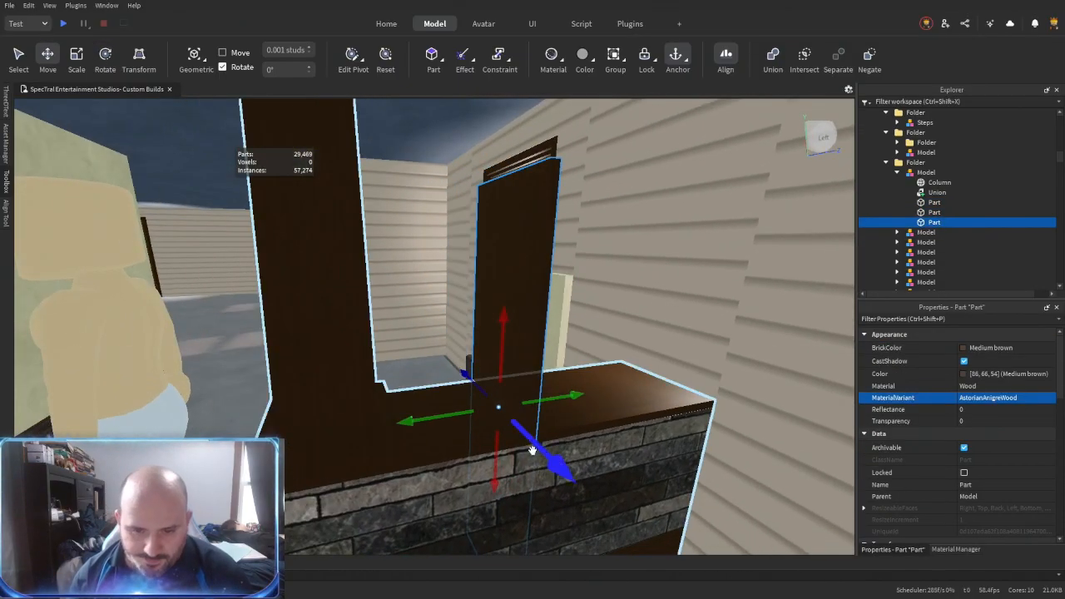
drag(492, 476, 497, 342)
drag(489, 261, 490, 252)
right_drag(558, 396, 564, 394)
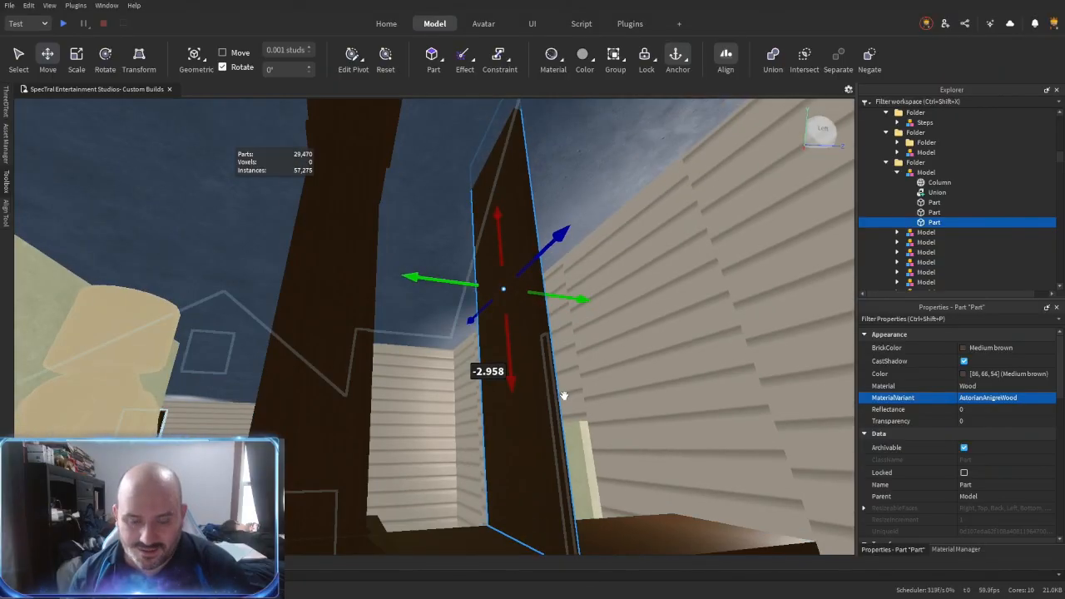
- Fit the upright board's ends to the half wall's cap and the column's height with Outer Touch resizing
key(alt+r)
click(511, 213)
click(480, 150)
right_drag(480, 150, 483, 226)
scroll(482, 226, down, 3)
scroll(486, 215, up, 2)
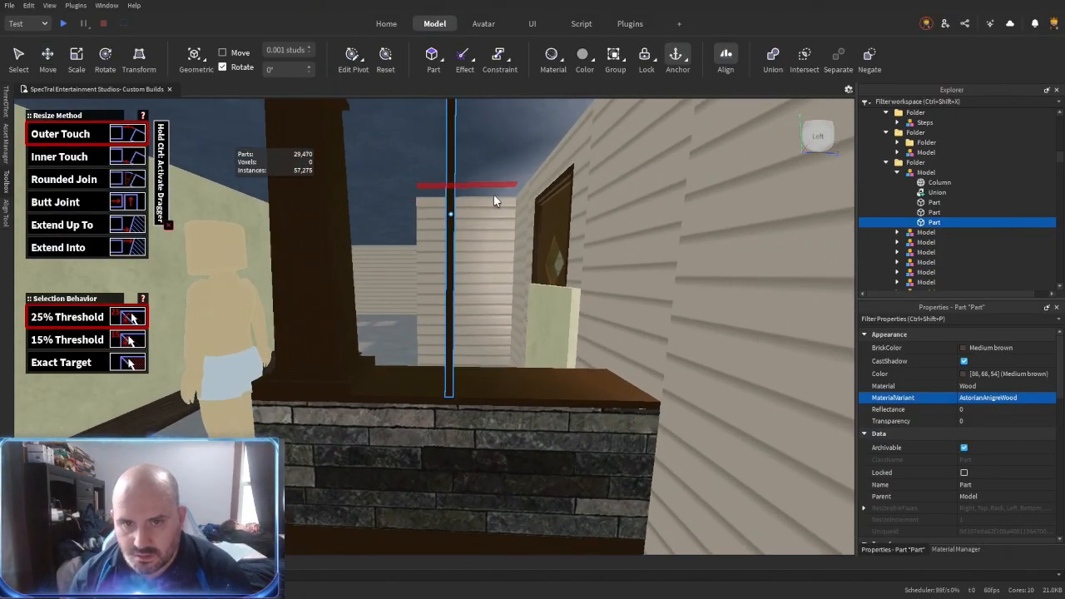
- Move the upright board along the half wall's cap until it stands against the siding wall
key(ctrl+2)
drag(495, 214, 673, 213)
right_drag(590, 323, 591, 323)
click(589, 323)
scroll(591, 323, down, 3)
right_drag(431, 369, 432, 369)
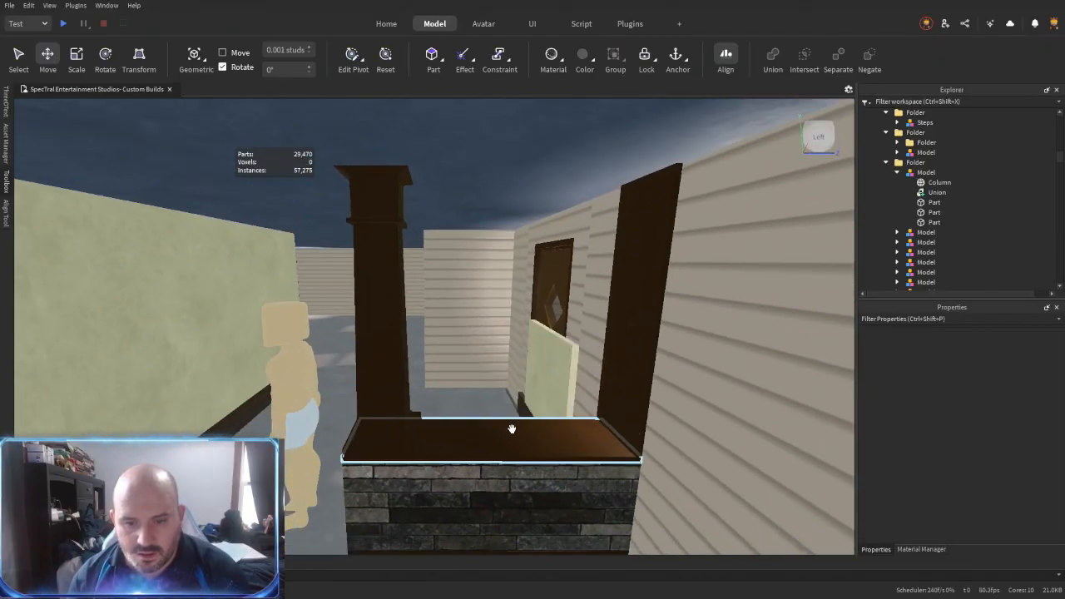
- Duplicate the half wall's cap and raise the copy about 5.26 studs as a header spanning the column and post
click(510, 428)
key(ctrl+d)
drag(491, 389, 478, 240)
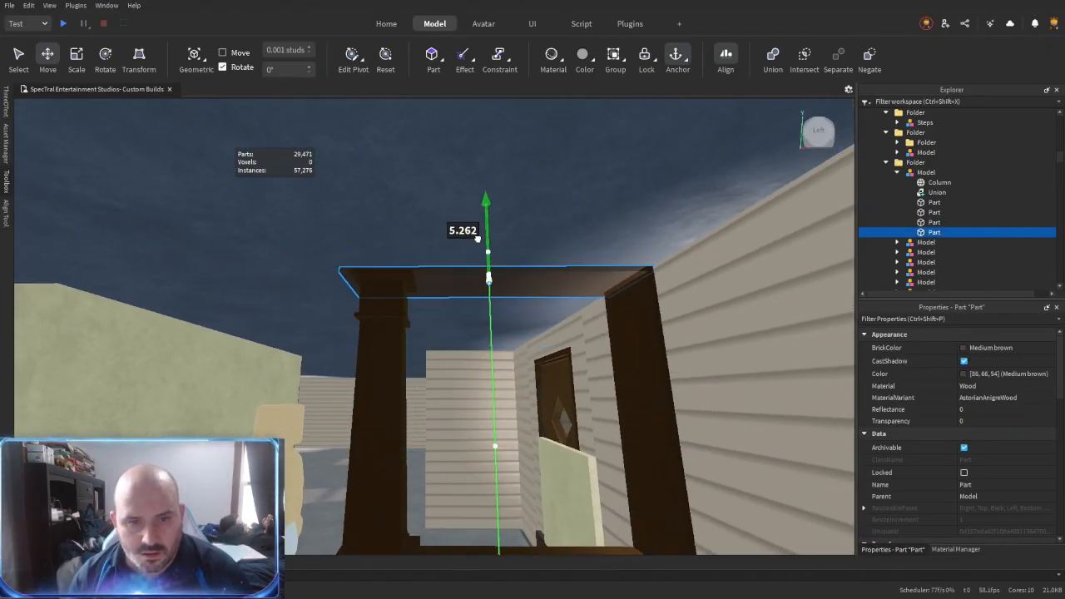
click(385, 361)
drag(381, 260, 386, 265)
right_drag(561, 367, 563, 369)
- Union the header, upright post and half wall trim parts into one wooden frame
scroll(563, 369, down, 1)
click(592, 361)
shift+click(934, 232)
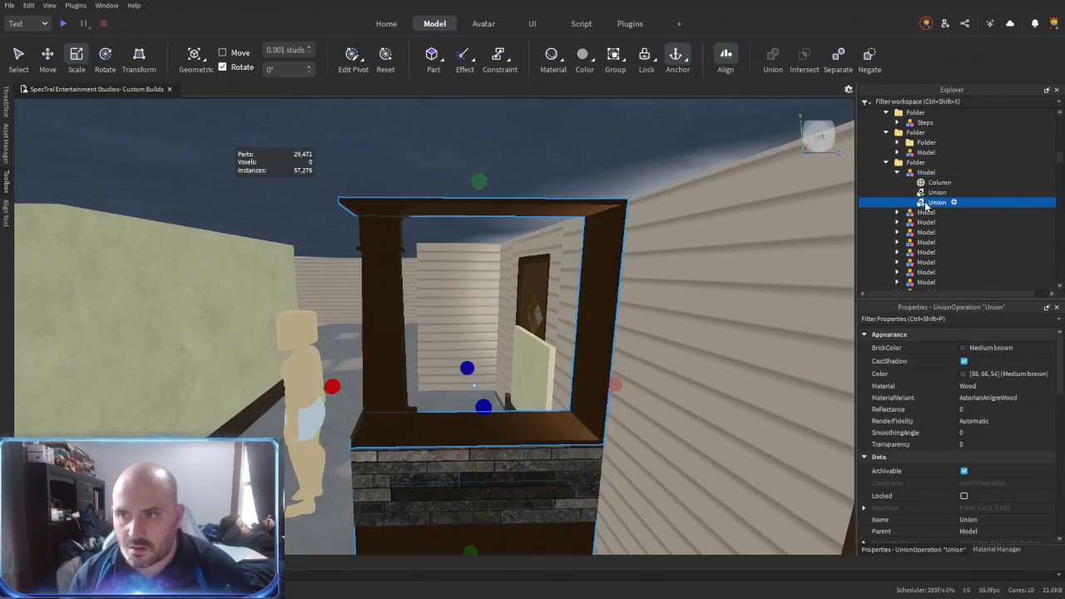
scroll(691, 396, down, 2)
right_drag(691, 397, 690, 395)
click(690, 396)
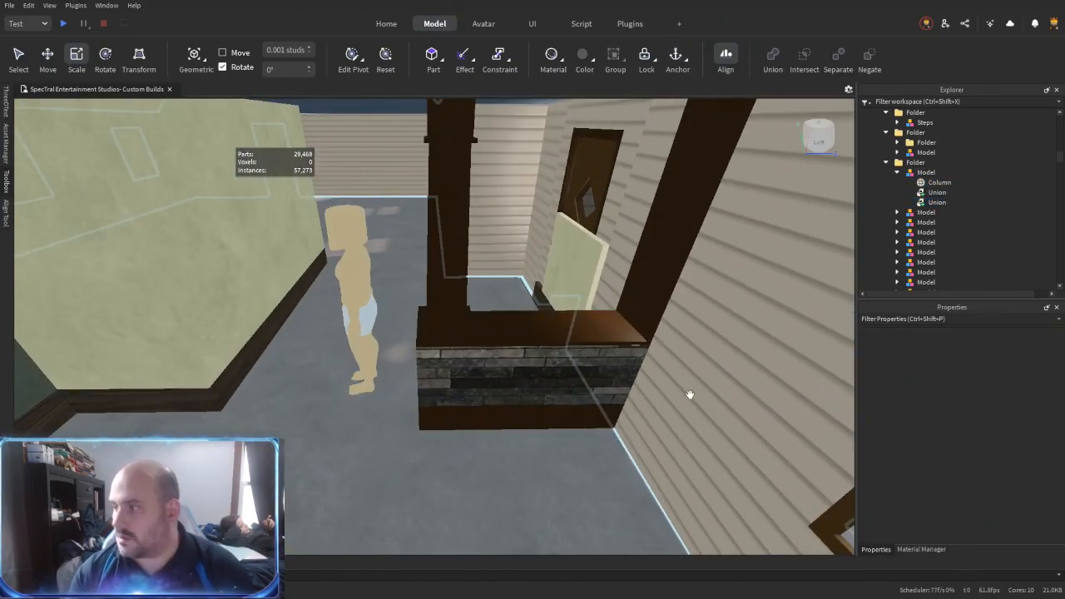
- Extend the main room's concrete floor to the edge of the floor strip beside the half wall with Outer Touch resizing
right_drag(547, 432, 439, 388)
click(439, 388)
click(525, 376)
right_drag(525, 376, 527, 376)
drag(659, 358, 659, 359)
right_drag(658, 358, 657, 360)
drag(658, 359, 441, 485)
right_drag(668, 340, 669, 341)
drag(711, 297, 495, 375)
right_drag(479, 397, 476, 399)
drag(200, 284, 395, 344)
right_drag(486, 391, 491, 394)
key(r)
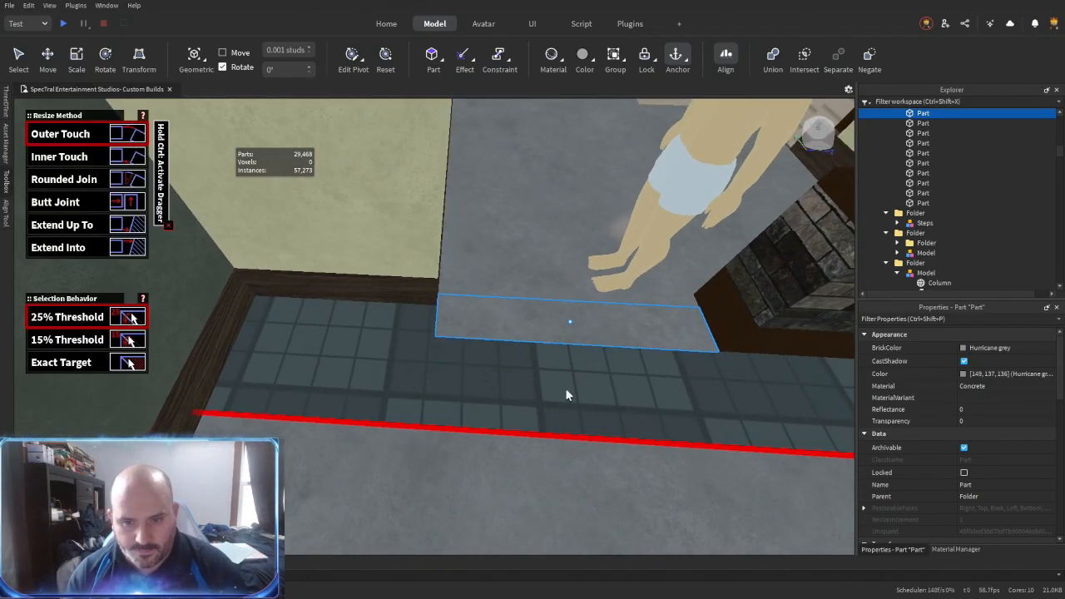
click(571, 344)
- Put the floor strip beside the half wall into its own folder and set its BrickColor to Sand red
key(ctrl+3)
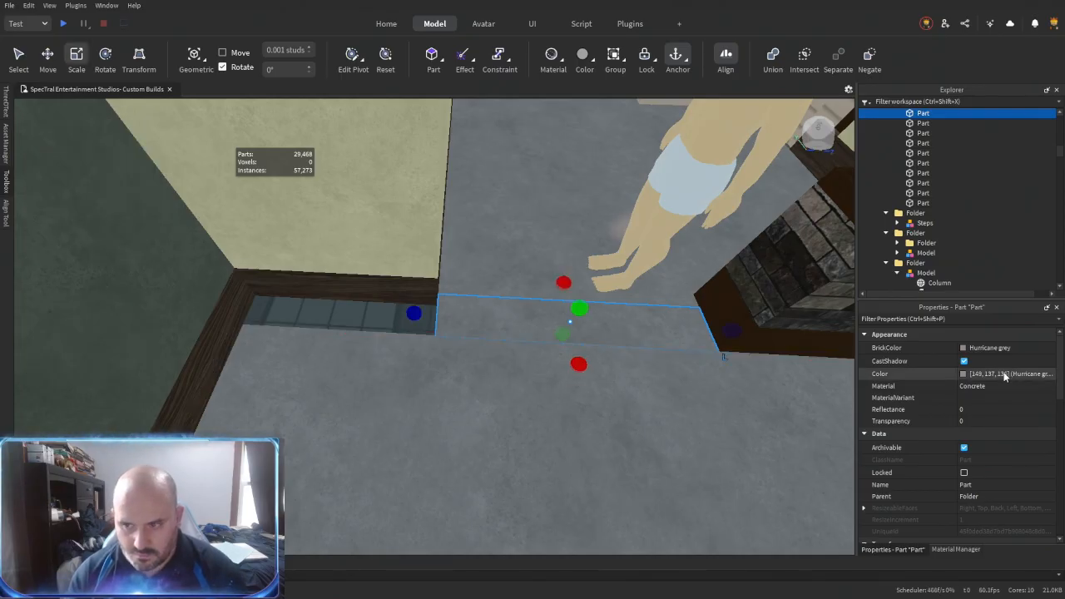
key(Up)
key(Right)
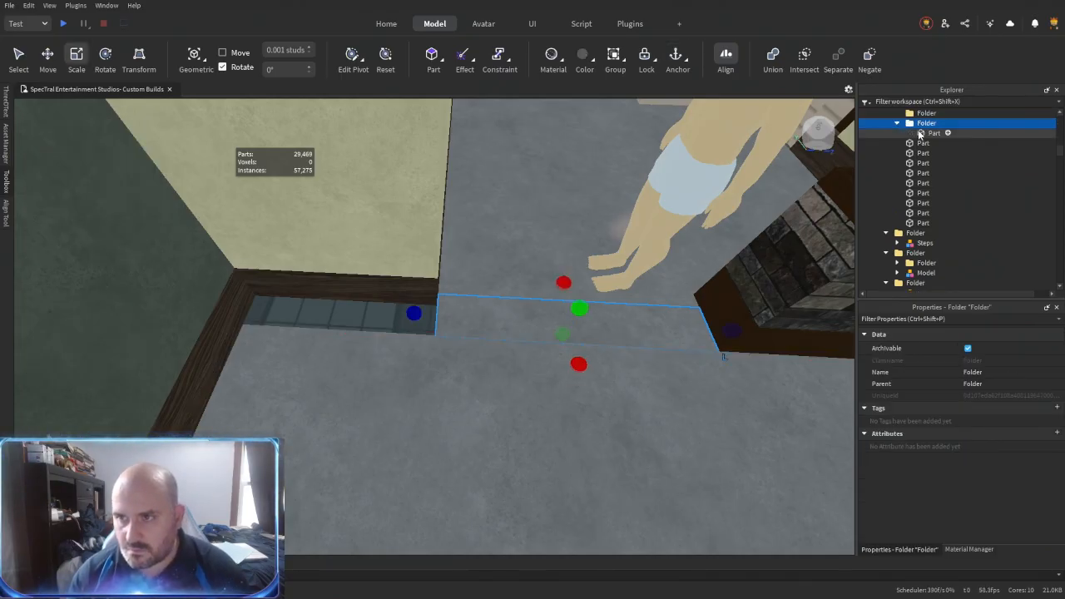
click(980, 350)
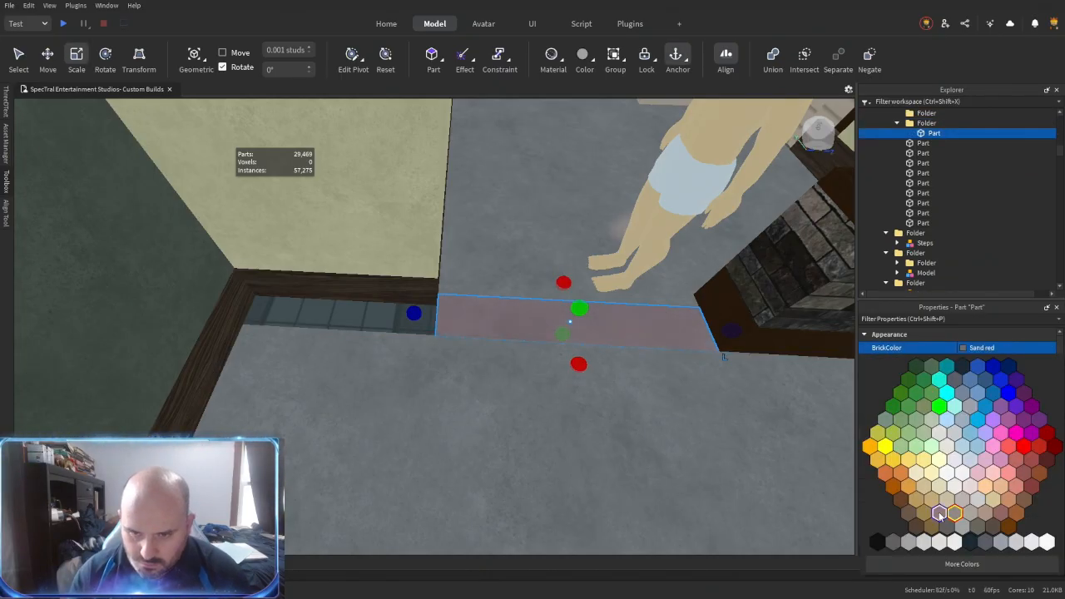
click(938, 513)
- Fill the floor gap along the baseboard beside the Sand red strip with a Hurricane grey part
click(367, 322)
drag(597, 330, 593, 297)
right_drag(593, 296, 732, 316)
drag(737, 306, 618, 324)
right_drag(618, 323, 529, 300)
drag(528, 300, 582, 325)
right_drag(525, 338, 415, 358)
drag(478, 283, 484, 381)
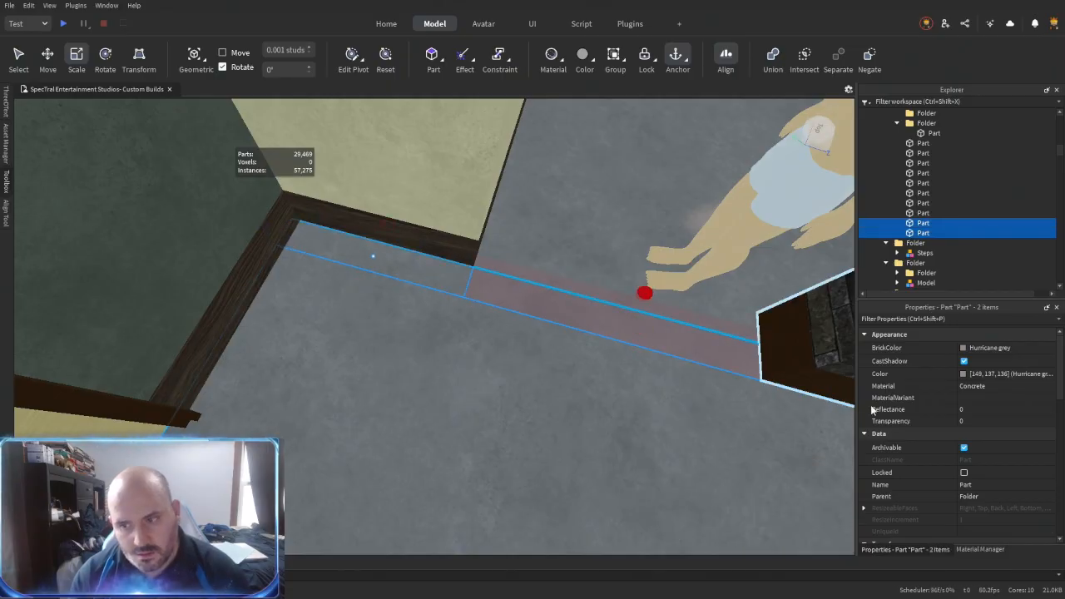
- Set the two grey floor parts' material to Carpet and union them as Carpet
scroll(976, 386, up, 8)
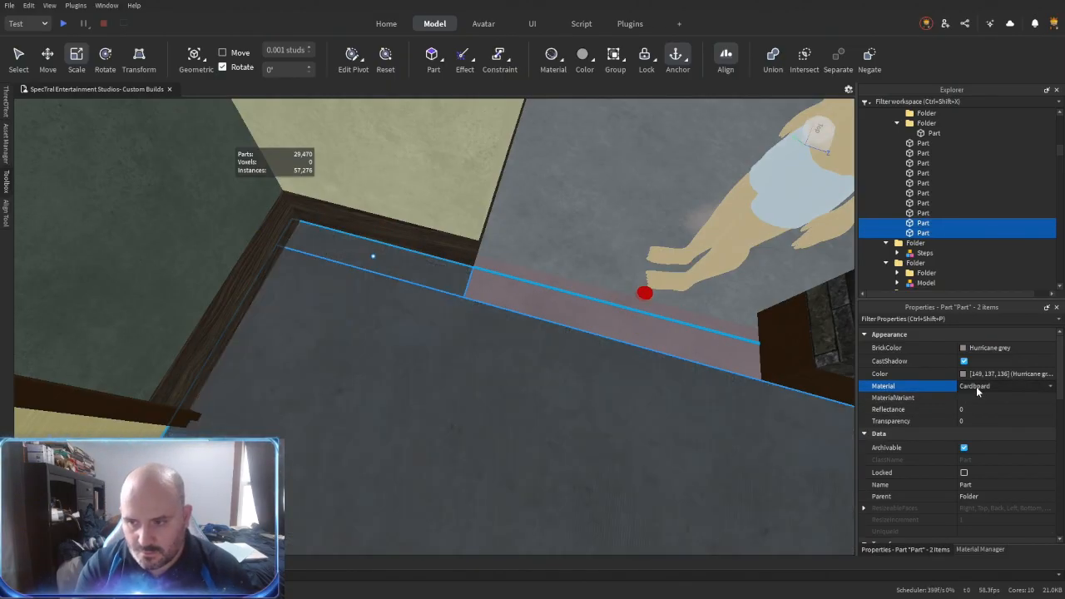
scroll(976, 386, down, 4)
right_drag(457, 482, 559, 376)
right_drag(483, 399, 483, 399)
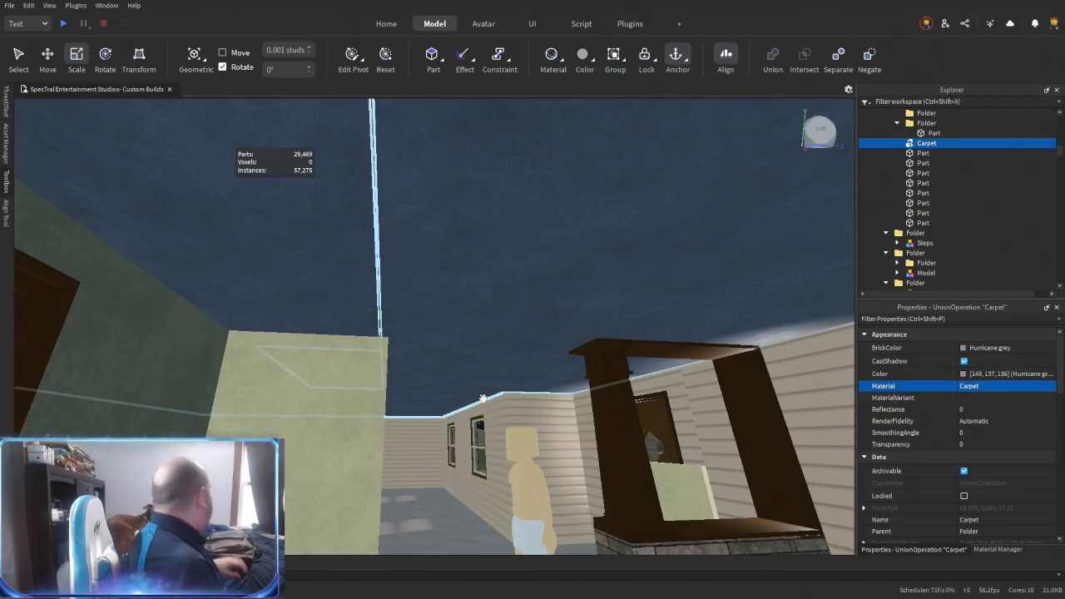
- Examine the room and the front door, including the door's material variant and color
right_drag(483, 398, 577, 364)
click(521, 411)
key(alt+r)
click(535, 410)
right_drag(535, 411, 505, 417)
click(525, 412)
key(ctrl+3)
click(452, 306)
right_drag(451, 307, 483, 306)
drag(492, 305, 483, 305)
right_drag(461, 377, 449, 356)
click(461, 379)
alt+click(470, 374)
scroll(450, 355, down, 8)
scroll(449, 356, up, 6)
alt+click(450, 356)
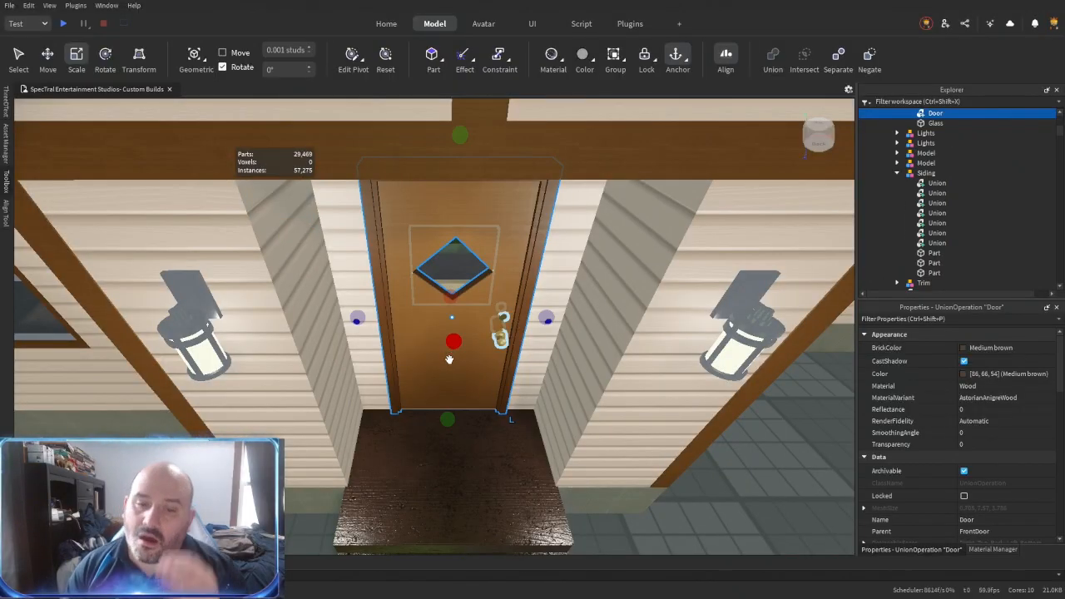
scroll(494, 282, up, 10)
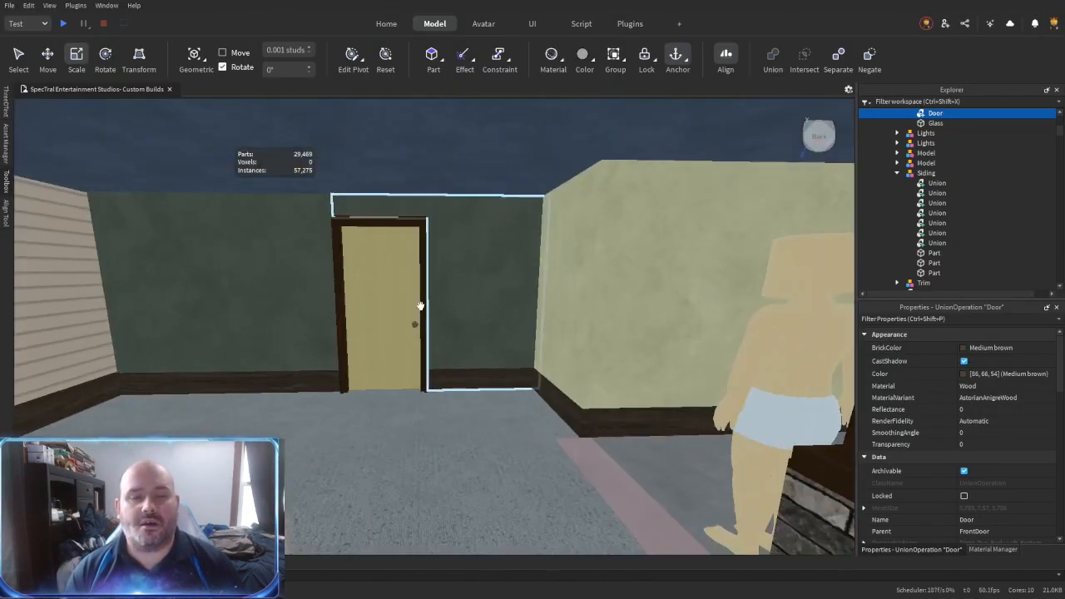
- Separate the interior door's union into its door and frame pieces
click(403, 334)
right_drag(402, 333, 402, 335)
scroll(933, 218, down, 3)
click(932, 213)
key(ctrl+shift+u)
click(946, 222)
click(946, 233)
- Color the interior door's slab pieces brown
click(990, 348)
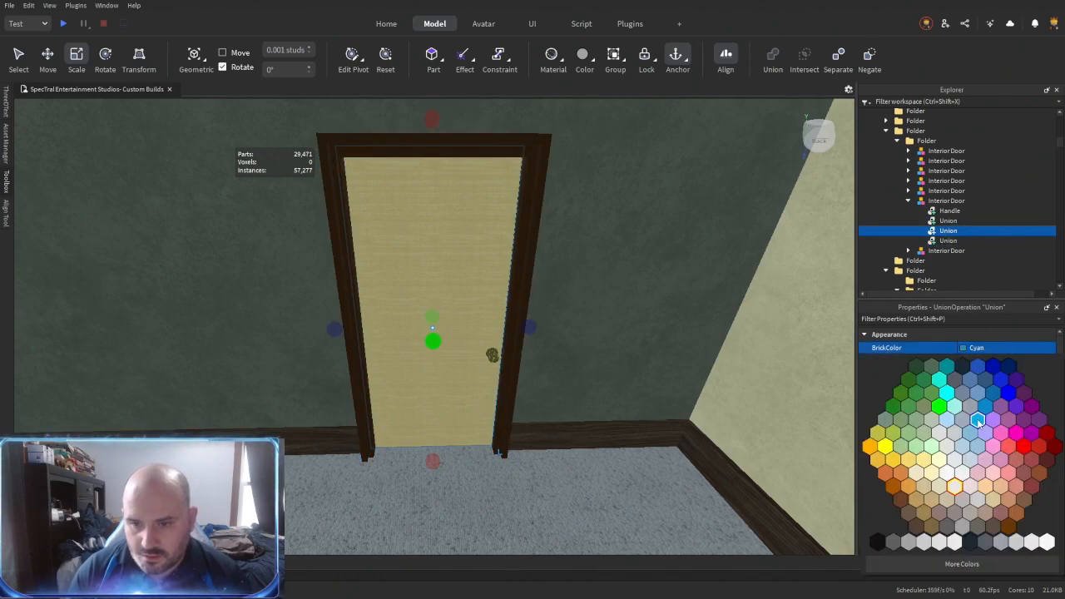
click(940, 500)
scroll(966, 491, down, 3)
scroll(966, 491, up, 3)
click(990, 348)
click(939, 500)
- Union the interior door's three slab and frame pieces again
shift+click(946, 221)
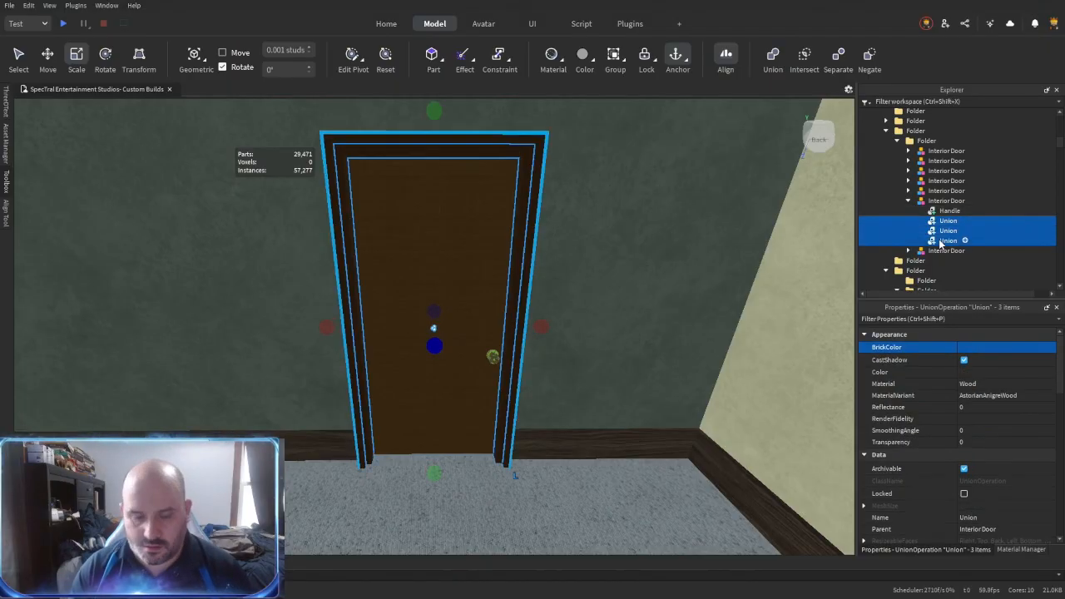
key(ctrl+shift+g)
click(941, 202)
key(ctrl+alt+g)
click(946, 162)
- Select the four wall panels around the interior door and group them into a folder
right_drag(584, 363, 584, 364)
key(w)
click(511, 385)
key(w)
right_drag(511, 386, 635, 311)
key(w)
key(w)
key(s)
right_drag(557, 325, 396, 249)
key(w)
click(412, 338)
ctrl+click(395, 328)
ctrl+click(397, 235)
ctrl+click(194, 277)
key(ctrl+alt+g)
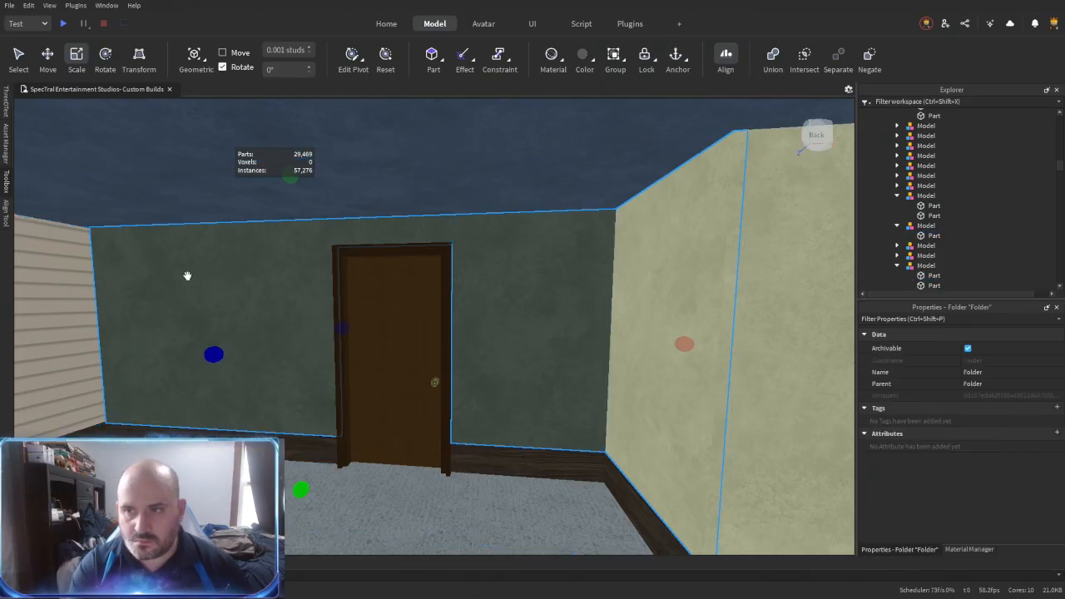
- Change the BrickColor of the four grouped wall panels around the interior door
right_click(932, 114)
click(989, 346)
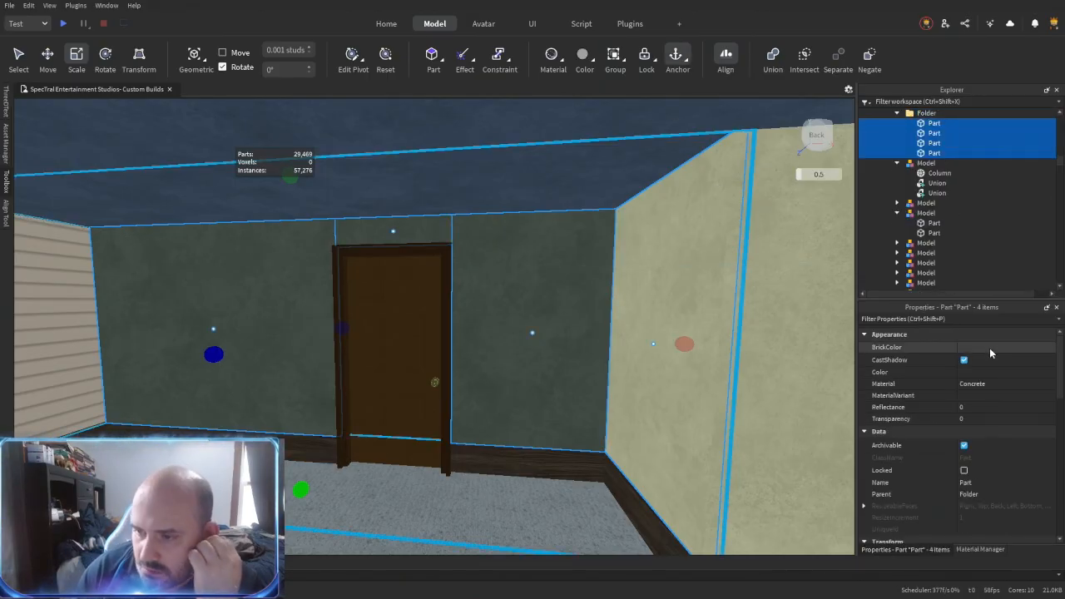
click(986, 383)
click(990, 347)
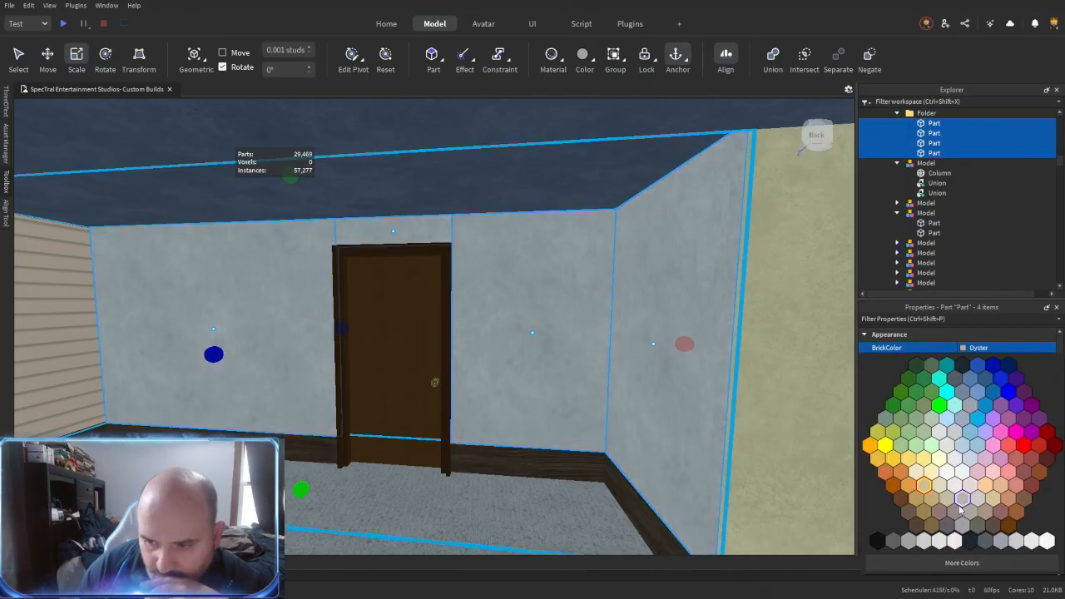
click(968, 511)
- Duplicate the Cashmere panel beside the window and resize the copy to cover the wall on the window's other side
right_drag(613, 409, 614, 409)
click(472, 404)
right_drag(472, 404, 472, 404)
click(427, 341)
alt+click(428, 340)
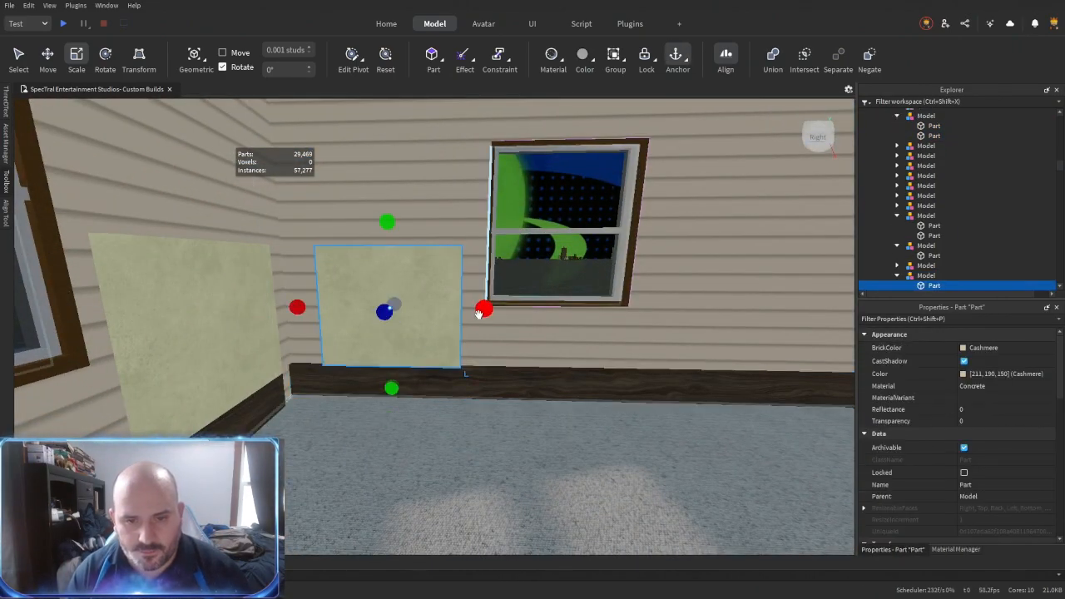
key(ctrl+d)
drag(480, 308, 760, 312)
drag(297, 307, 437, 325)
scroll(438, 326, up, 1)
scroll(438, 325, down, 2)
right_drag(438, 326, 430, 338)
- Duplicate the Cashmere panel again and fit the copy into the wall section in line with the window
key(ctrl+d)
drag(467, 378, 380, 379)
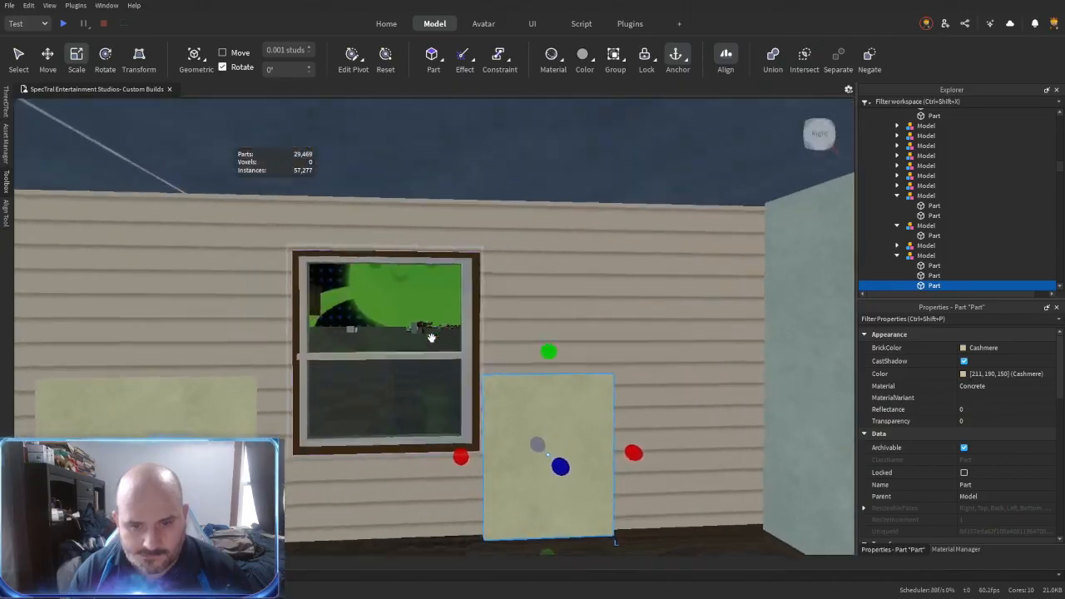
drag(622, 381, 471, 384)
drag(425, 294, 424, 128)
right_drag(437, 365, 438, 364)
drag(427, 442, 422, 178)
- Fit a Cashmere panel beneath the single window by extending its edges to the window line and the neighboring panel
drag(414, 437, 415, 444)
key(r)
scroll(431, 352, up, 5)
right_drag(430, 352, 477, 358)
scroll(500, 339, down, 4)
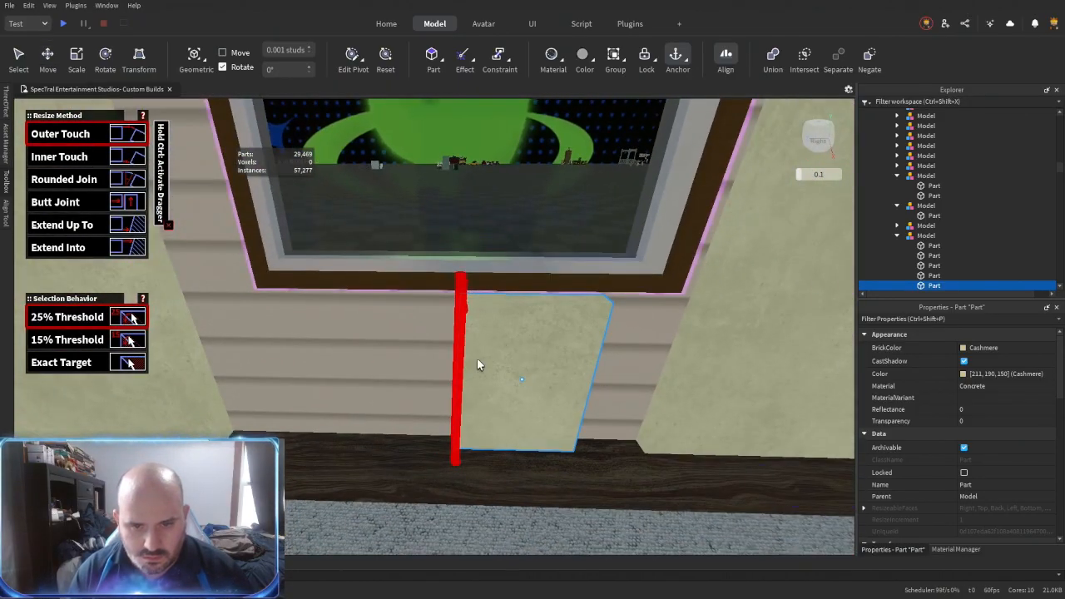
click(477, 358)
right_drag(309, 230, 540, 383)
click(326, 239)
click(400, 335)
click(510, 376)
- Select all ten unions and parts in the Siding model and go to their shared properties
key(ctrl+2)
click(443, 297)
scroll(441, 292, down, 2)
right_drag(441, 293, 441, 294)
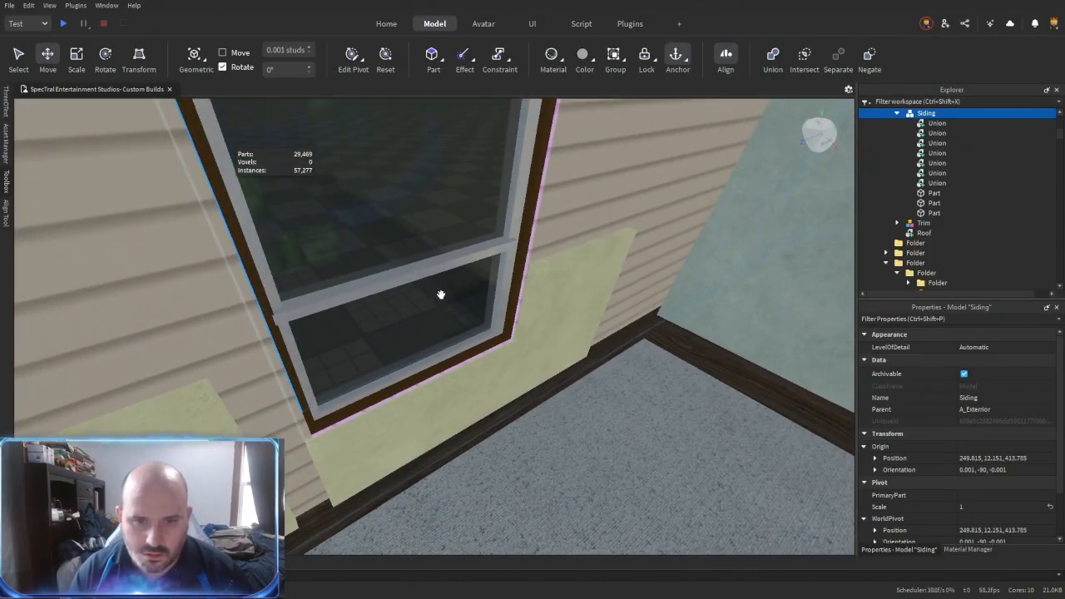
click(937, 123)
shift+click(934, 213)
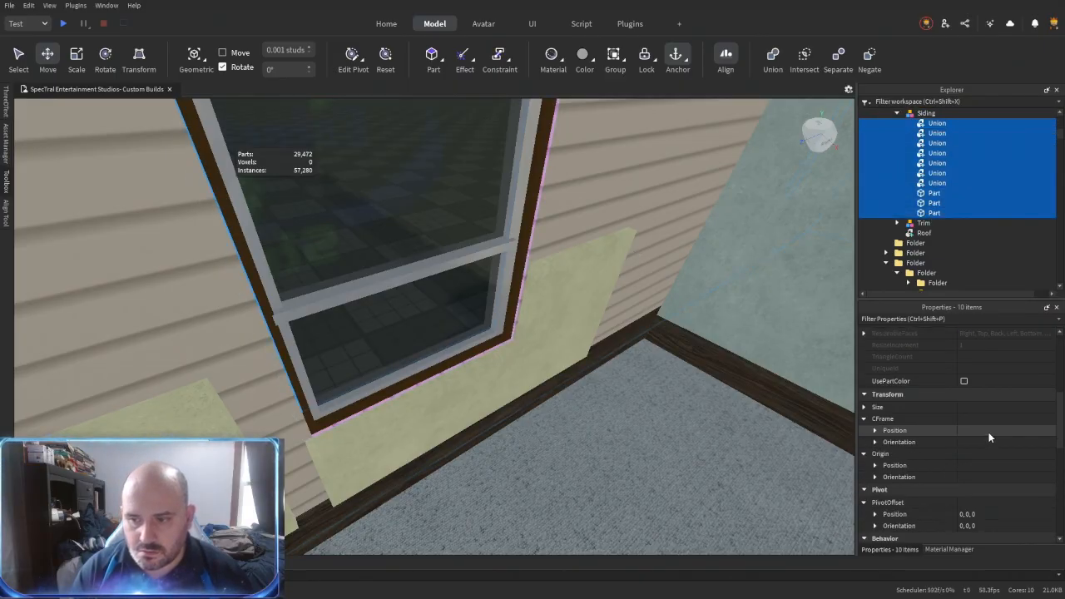
scroll(989, 432, down, 5)
click(972, 483)
- Nudge the single window model by about 0.052 studs
right_drag(595, 421, 376, 392)
click(442, 395)
right_drag(442, 395, 441, 351)
click(441, 350)
drag(456, 277, 474, 375)
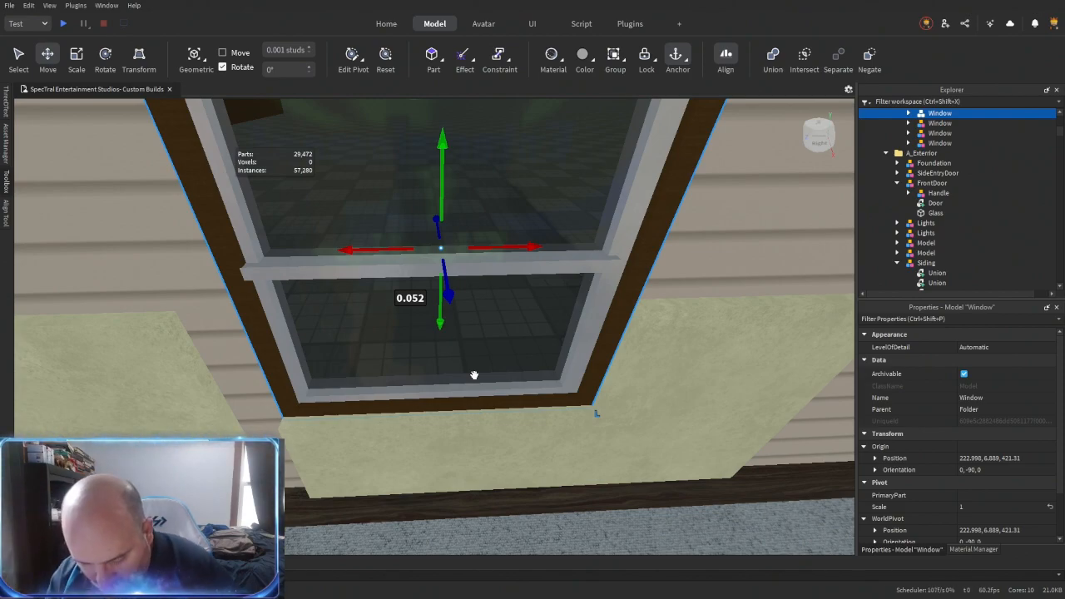
right_drag(474, 376, 479, 381)
- Fit a Cashmere panel above the single window, matching the window's width and reaching the ceiling
key(s)
key(r)
click(467, 165)
right_drag(467, 165, 412, 277)
click(458, 199)
key(s)
click(533, 217)
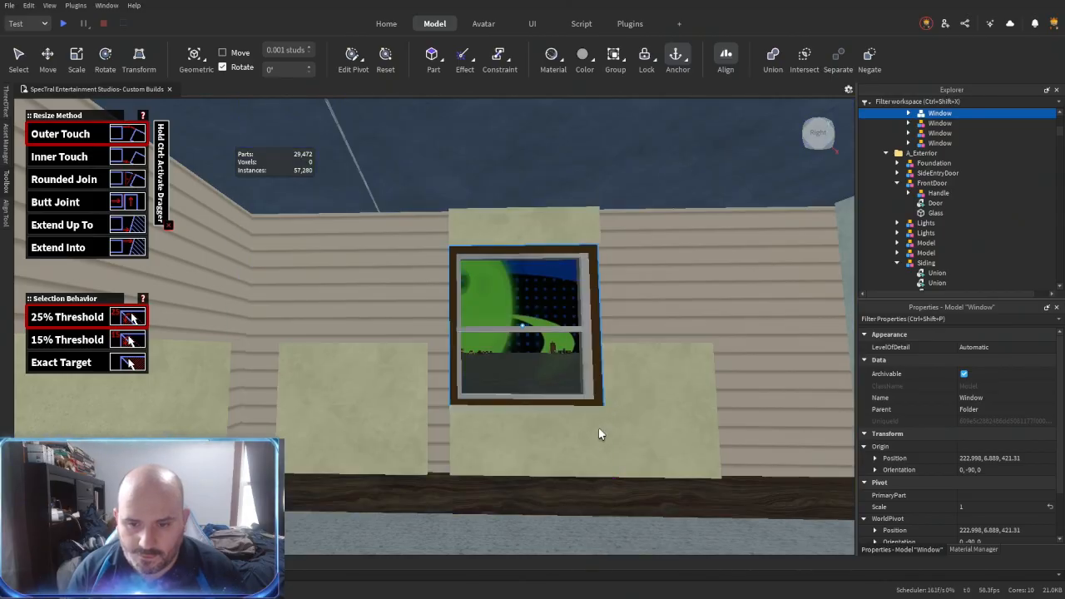
- Extend the panel on one side of the single window up to the ceiling and over to the panels around the window
click(515, 216)
click(408, 344)
click(466, 219)
click(414, 371)
click(460, 235)
click(307, 347)
- Extend the remaining half-height panels around the room corners to the ceiling and close the gaps between them
right_drag(307, 347, 492, 317)
click(206, 336)
click(527, 318)
click(655, 288)
right_drag(657, 285, 651, 291)
click(557, 371)
click(686, 301)
- Duplicate the Cashmere panel beside the double window and move the copy along the wall beneath the window
right_drag(484, 313, 486, 312)
right_drag(566, 312, 592, 330)
key(ctrl+2)
click(592, 331)
drag(563, 380, 328, 351)
key(a)
key(s)
key(ctrl+d)
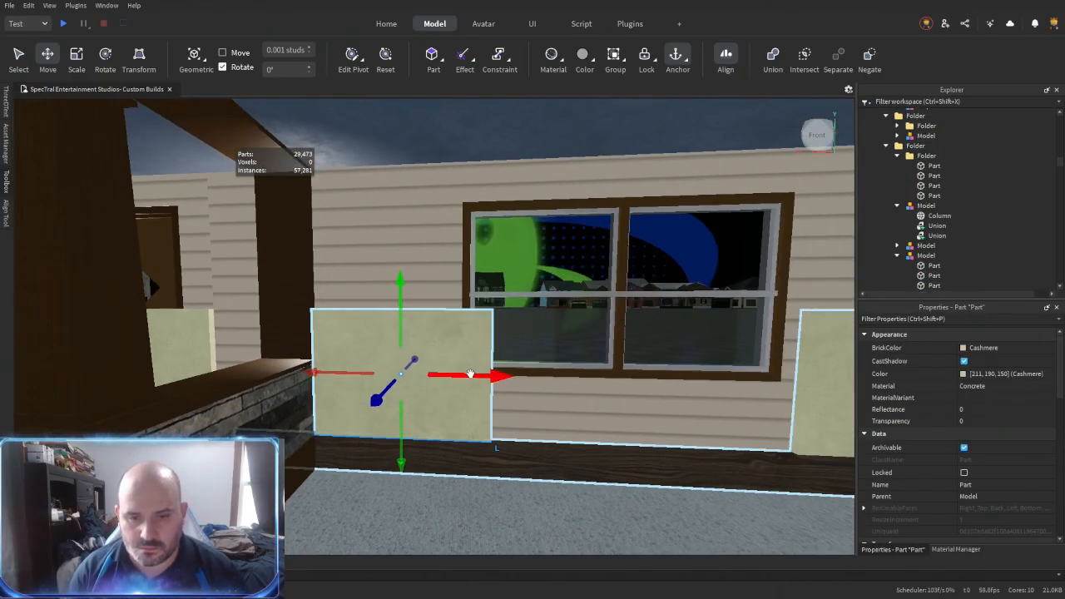
drag(471, 373, 539, 366)
key(d)
- Reduce the panel's height to fit beneath the double window and place a matching piece above the window
key(ctrl+3)
drag(514, 289, 542, 226)
right_drag(549, 321, 556, 342)
- Stretch the panel beneath the double window to meet both side panels, and align the upper panel's edge with them
key(s)
key(r)
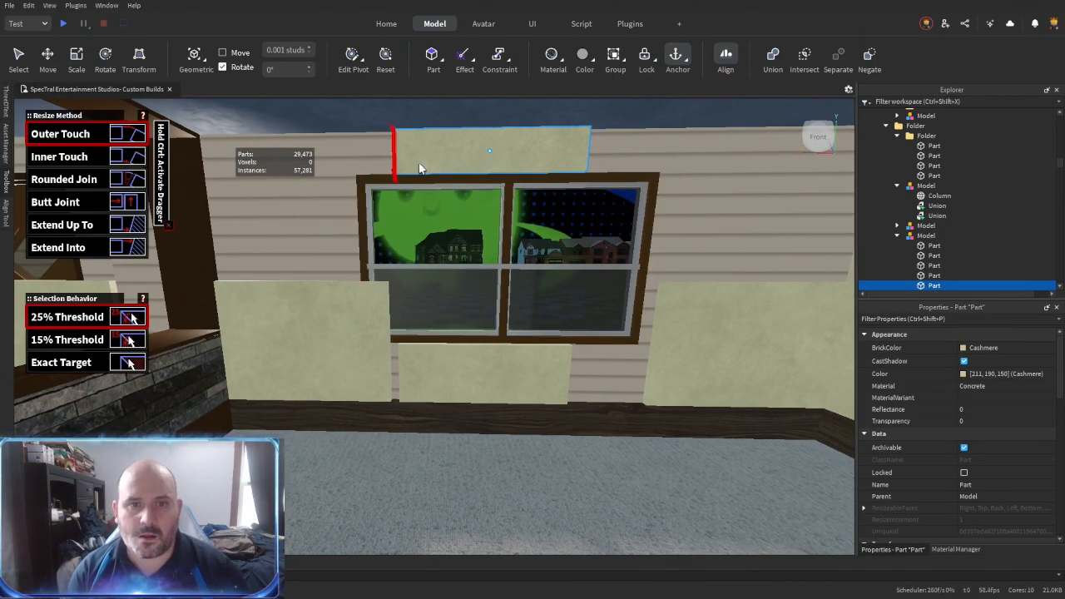
click(404, 364)
click(355, 365)
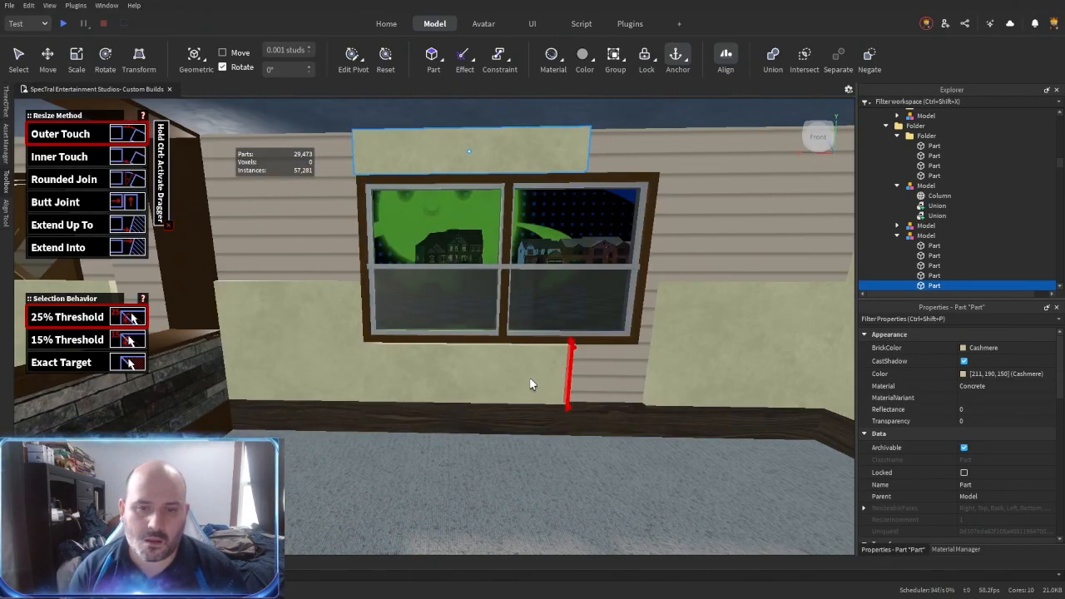
click(560, 372)
click(639, 277)
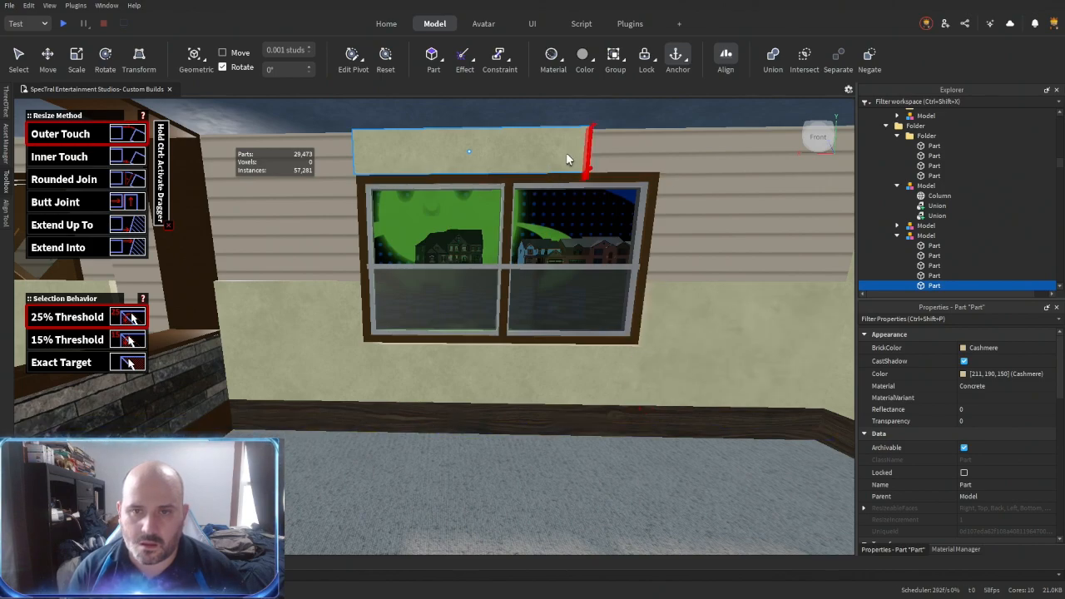
- Finish stretching the panel above the double window and extend both side panels up to the ceiling with ResizeAlign
click(650, 330)
click(530, 130)
right_drag(533, 226, 516, 226)
click(366, 291)
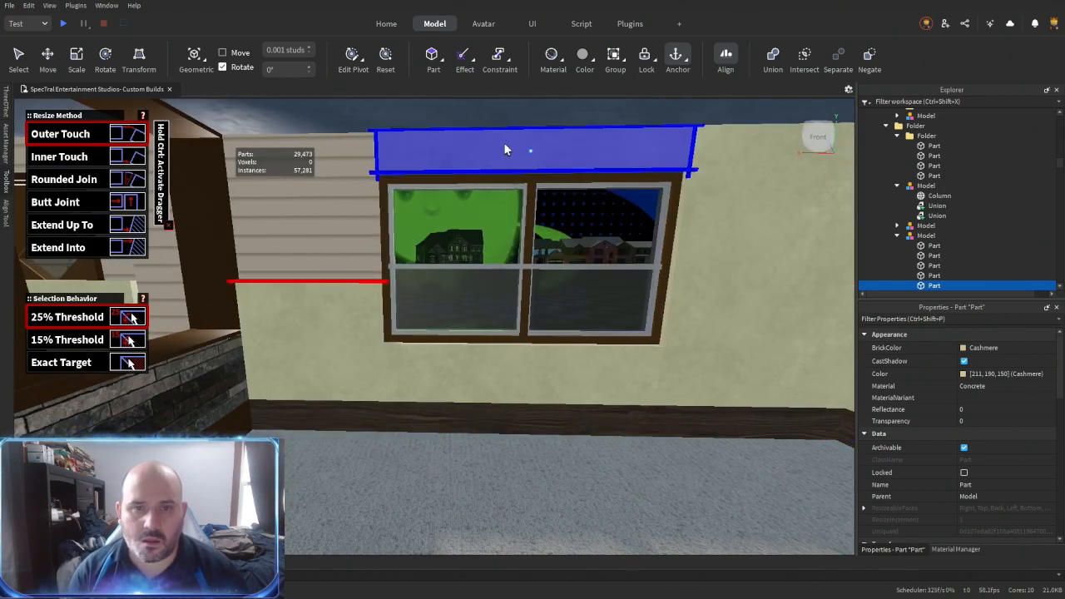
click(498, 132)
right_drag(511, 160, 504, 165)
- Select the Cashmere wall panels around the single window, the double window and the corner between them
key(ctrl+2)
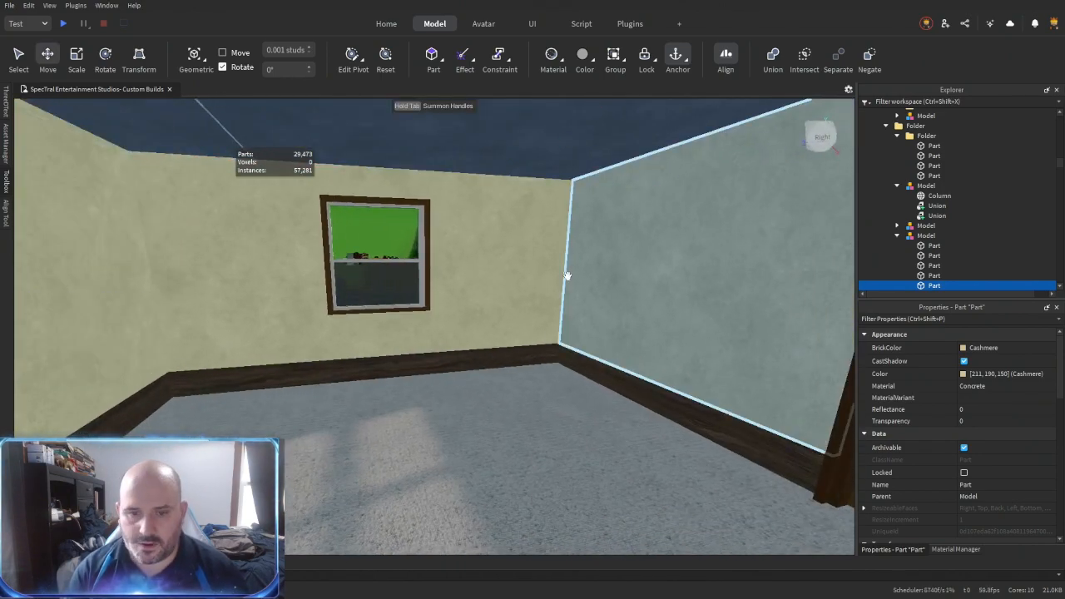
alt+click(520, 292)
ctrl+alt+click(382, 334)
ctrl+alt+click(376, 184)
ctrl+alt+click(267, 242)
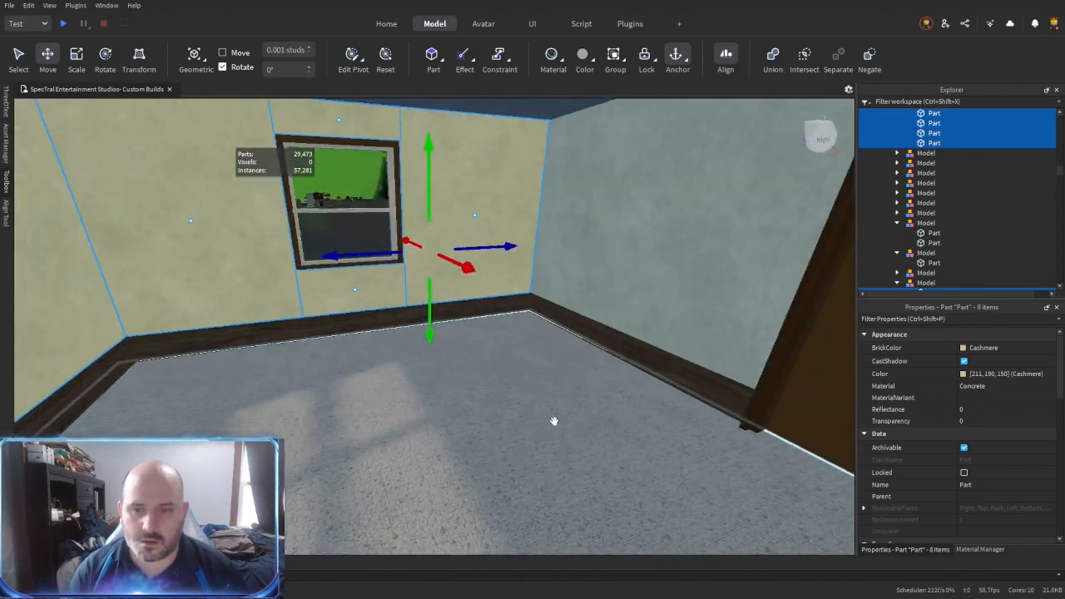
- Gather the room's twelve Cashmere wall panels in one folder and select them all
click(899, 218)
scroll(922, 218, down, 1)
scroll(926, 216, up, 1)
drag(933, 199, 942, 170)
click(934, 178)
scroll(932, 222, down, 2)
shift+click(935, 232)
- Set the BrickColor of the twelve selected wall panels to Lily white
click(969, 349)
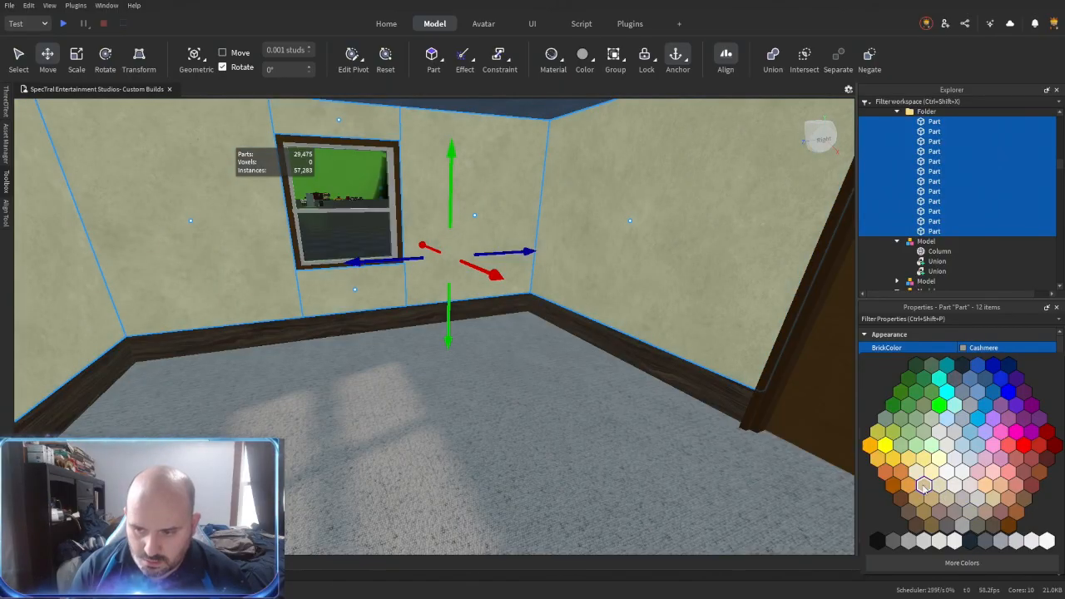
click(927, 486)
click(980, 347)
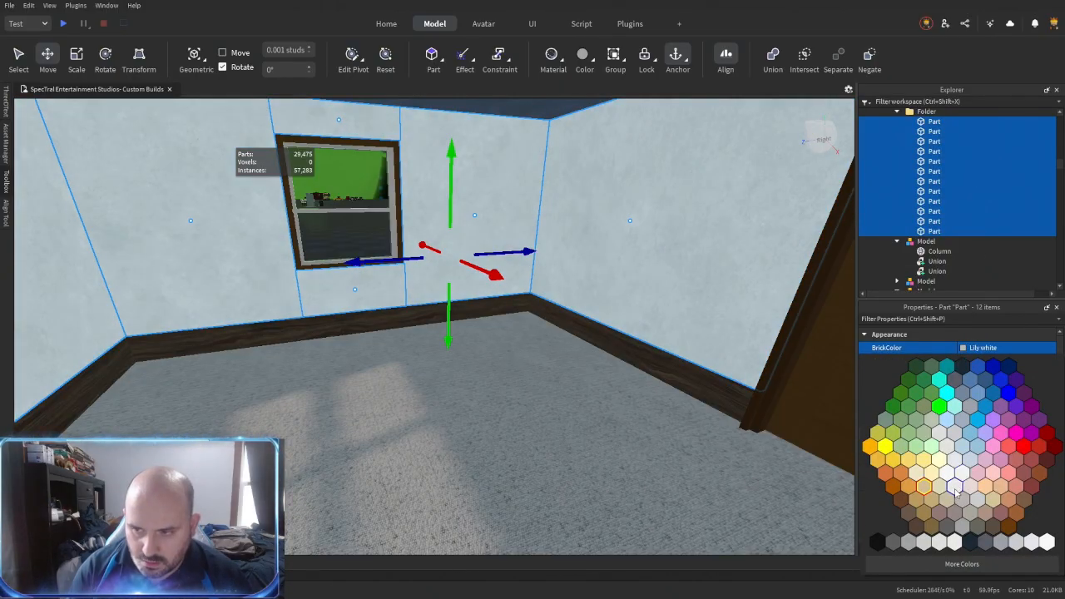
click(954, 488)
- Union the four Lily white panels surrounding the single window
right_drag(632, 398, 571, 402)
click(570, 402)
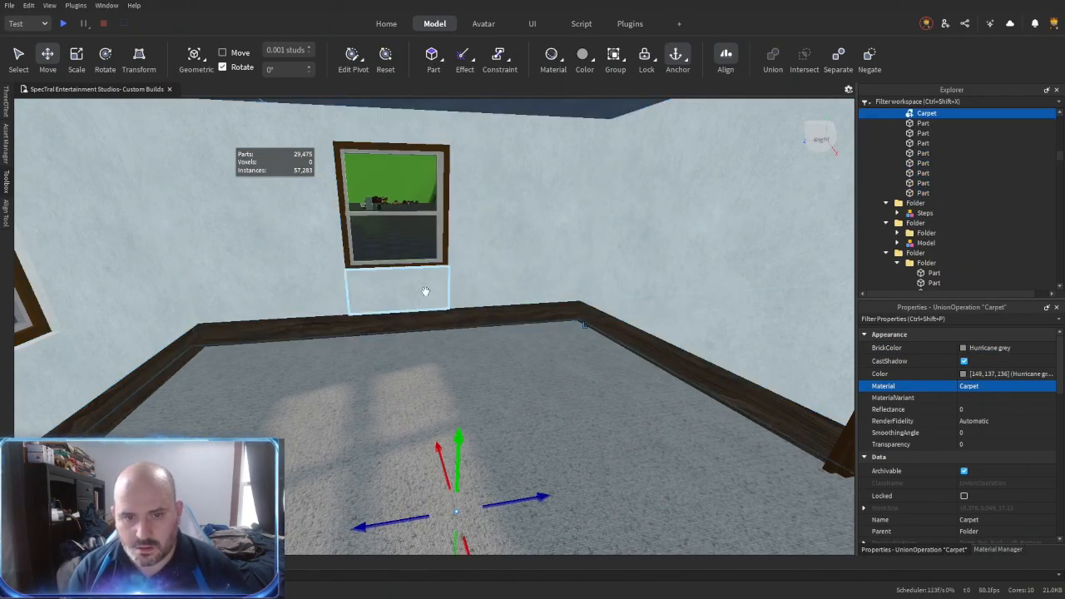
click(425, 292)
shift+click(478, 229)
shift+click(405, 137)
shift+click(329, 241)
key(ctrl+shift+g)
- Union the four Lily white panels surrounding the double window
right_drag(532, 345, 461, 352)
click(461, 352)
shift+click(341, 250)
shift+click(523, 135)
shift+click(747, 209)
key(ctrl+shift+g)
- Select the half-height wall sections with baseboards beside the staircase and the interior door
key(w)
right_drag(528, 351, 528, 352)
click(473, 383)
right_drag(473, 383, 474, 384)
key(s)
key(s)
right_drag(592, 376, 591, 376)
right_drag(466, 343, 459, 338)
click(458, 338)
key(w)
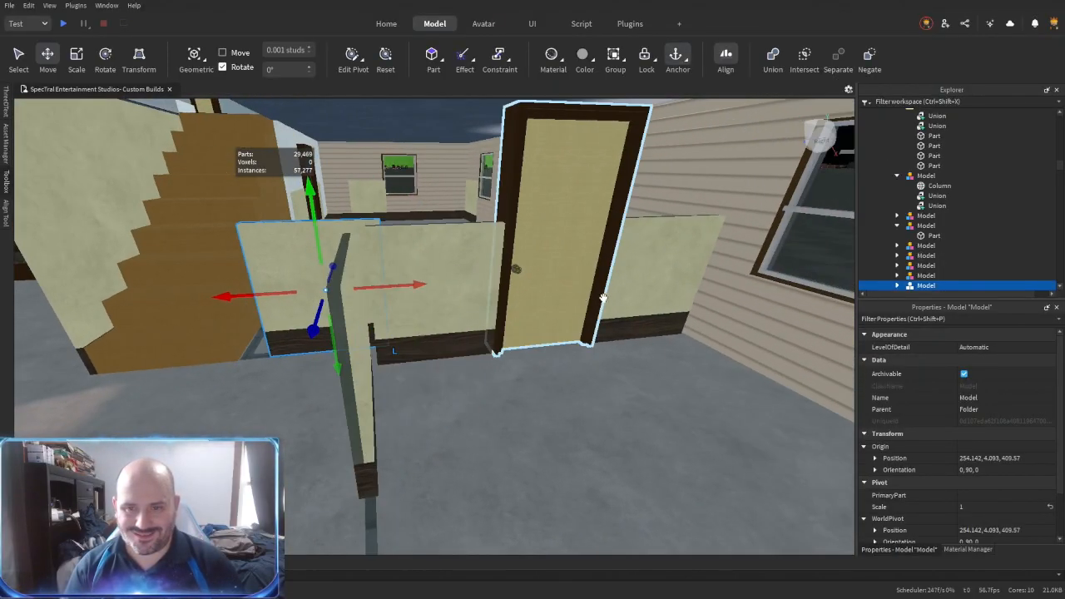
click(642, 295)
ctrl+click(476, 287)
ctrl+click(550, 231)
- Duplicate a half-height wall section with its baseboard and rotate the copy
drag(605, 272, 605, 265)
right_drag(606, 266, 606, 264)
drag(606, 265, 342, 292)
right_drag(605, 264, 342, 291)
drag(342, 291, 597, 395)
right_drag(596, 395, 556, 361)
click(622, 384)
click(307, 371)
key(ctrl+d)
key(ctrl+r)
- Delete the unneeded wall piece and select the remaining wall section for moving
drag(556, 361, 445, 340)
mouse_move(463, 364)
right_down()
mouse_move(436, 363)
mouse_move(478, 350)
right_up()
click(438, 362)
key(Delete)
click(419, 338)
key(ctrl+2)
- Move the panel-and-baseboard section onto the wall with the front door and place a copy past the door
right_drag(435, 312, 420, 292)
drag(449, 254, 574, 263)
right_drag(499, 364, 491, 366)
drag(426, 330, 559, 343)
right_drag(450, 362, 443, 364)
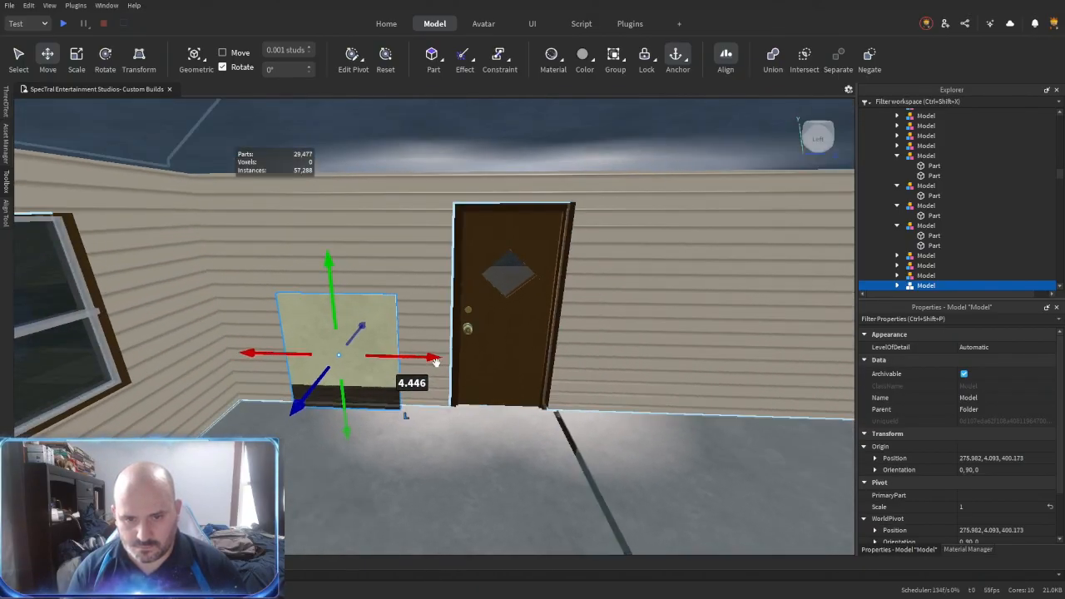
drag(442, 364, 601, 372)
- Fit the baseboard beneath the panel on the far side of the front door, running it along the floor
key(ctrl+r)
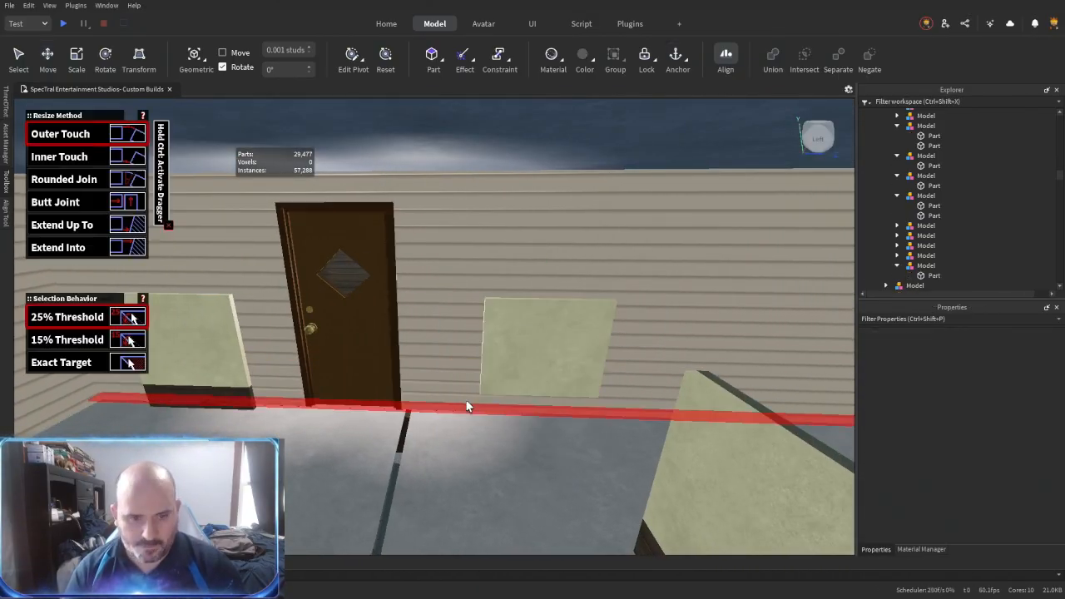
right_drag(404, 330, 395, 323)
click(423, 395)
right_drag(429, 403, 490, 405)
key(ctrl+3)
scroll(441, 408, up, 2)
click(498, 410)
- Move the panel sections on both sides of the front door up to the door frame, the first-placed one by 1.817 studs
key(ctrl+2)
drag(653, 451, 506, 480)
right_drag(506, 480, 504, 482)
scroll(505, 481, down, 2)
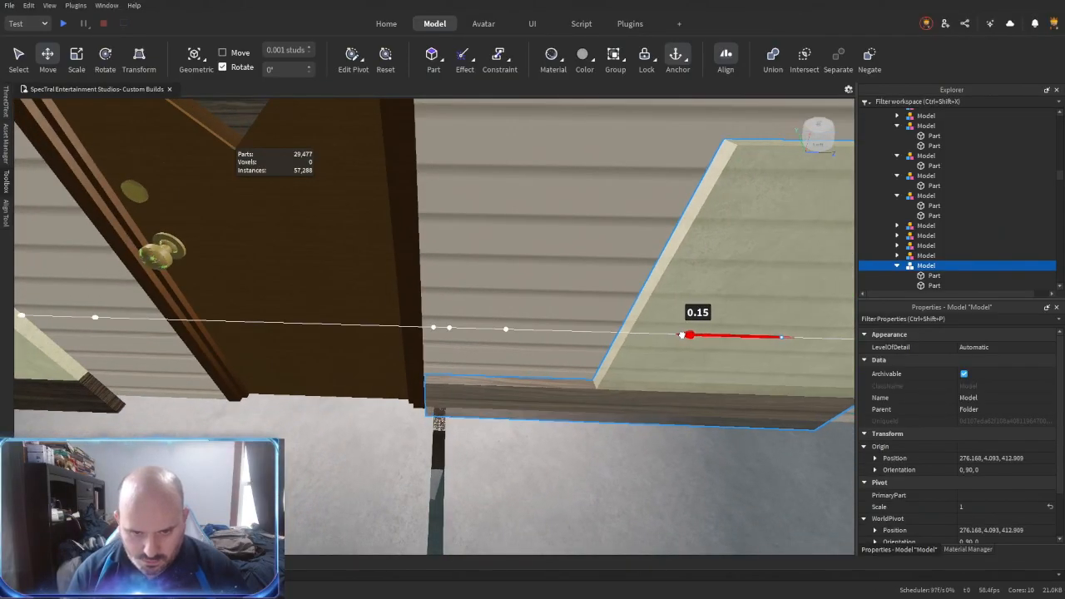
key(a)
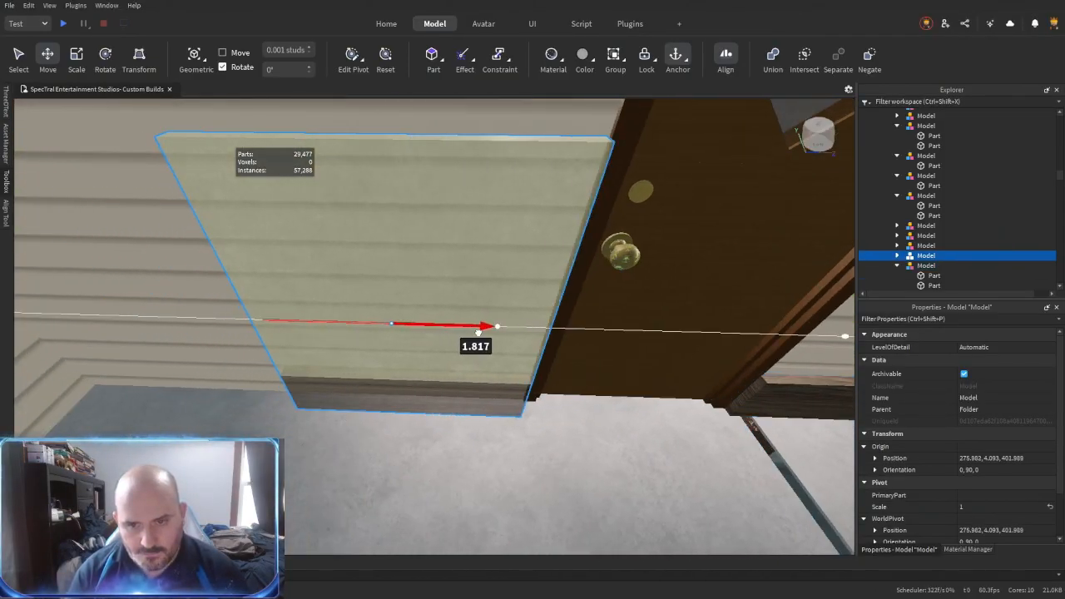
key(e)
- Place a copy of the light panel 6.503 studs farther along the front-door wall, toward the corner
right_drag(441, 385, 441, 387)
drag(427, 378, 427, 380)
right_drag(450, 392, 441, 376)
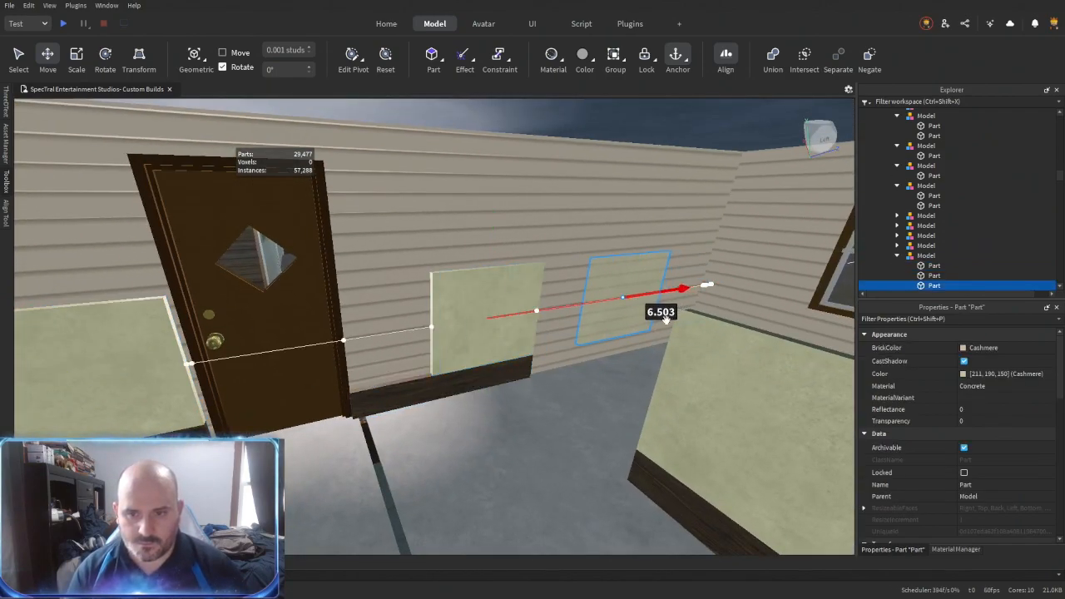
drag(670, 315, 671, 314)
right_drag(671, 315, 650, 376)
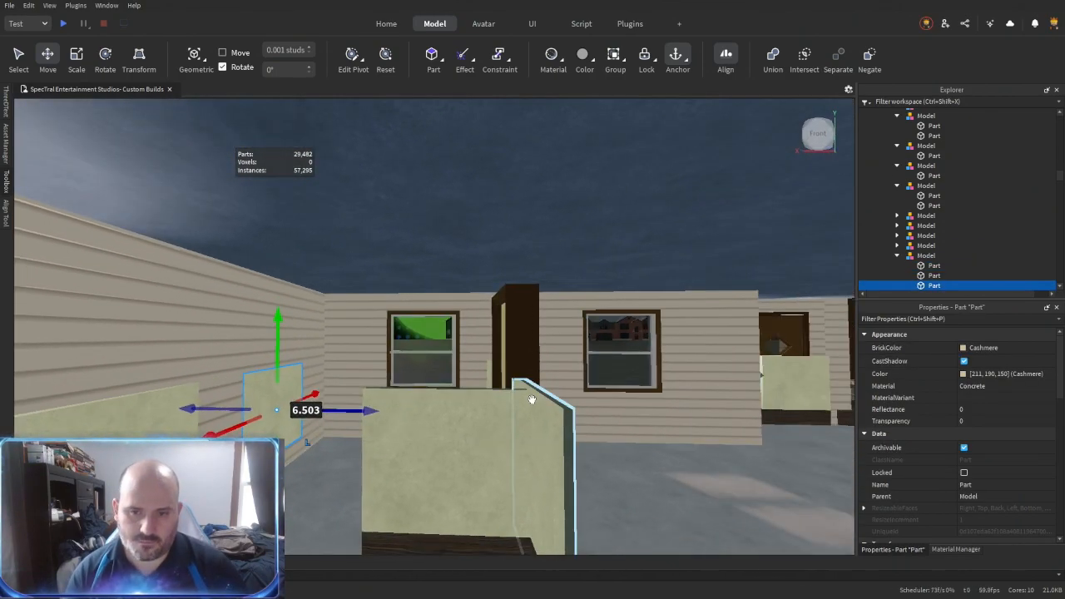
- Duplicate the panel-and-baseboard section, rotate it and move it 22.446 studs to the adjoining wall
right_drag(532, 400, 348, 371)
key(ctrl+d)
key(ctrl+r)
drag(323, 317, 505, 319)
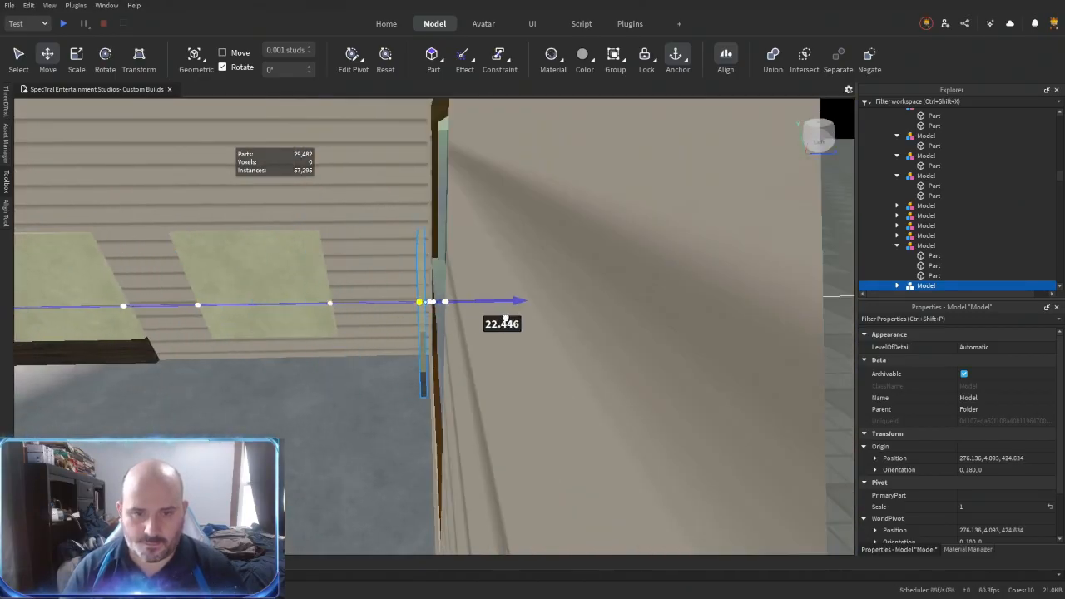
right_drag(504, 319, 350, 424)
- Slide the rotated panel-and-baseboard section 12.263 studs along the adjoining wall
drag(314, 430, 507, 474)
key(d)
right_drag(363, 427, 366, 429)
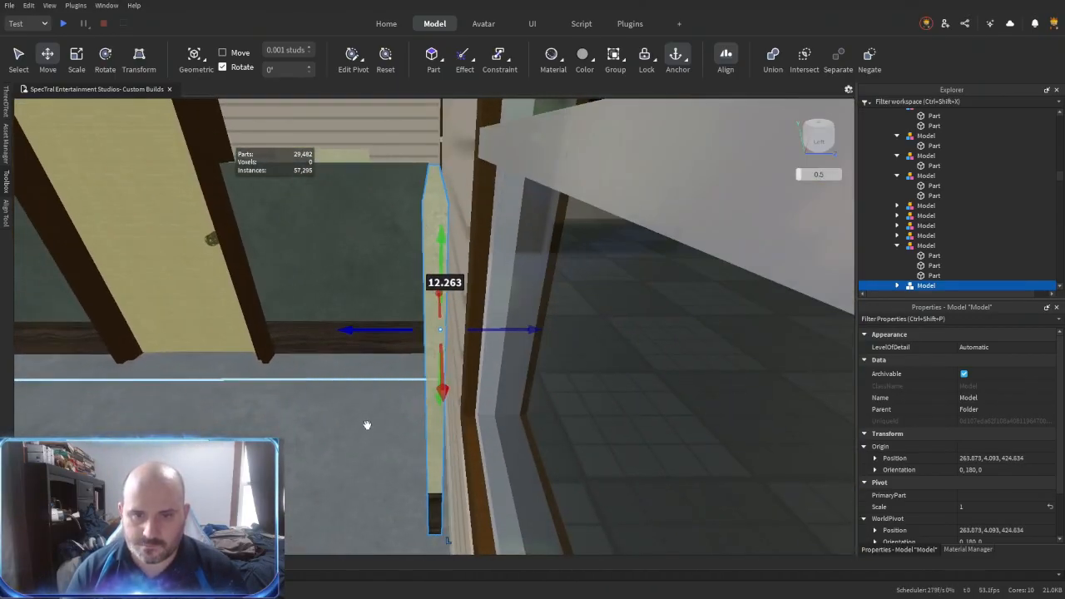
key(a)
right_drag(493, 343, 494, 350)
- Duplicate the wall section once more and delete the unneeded piece
key(ctrl+d)
drag(411, 311, 411, 311)
right_drag(411, 311, 419, 333)
key(Delete)
key(d)
- Extend the front-door wall's baseboard along the floor toward the corner past the door
click(380, 357)
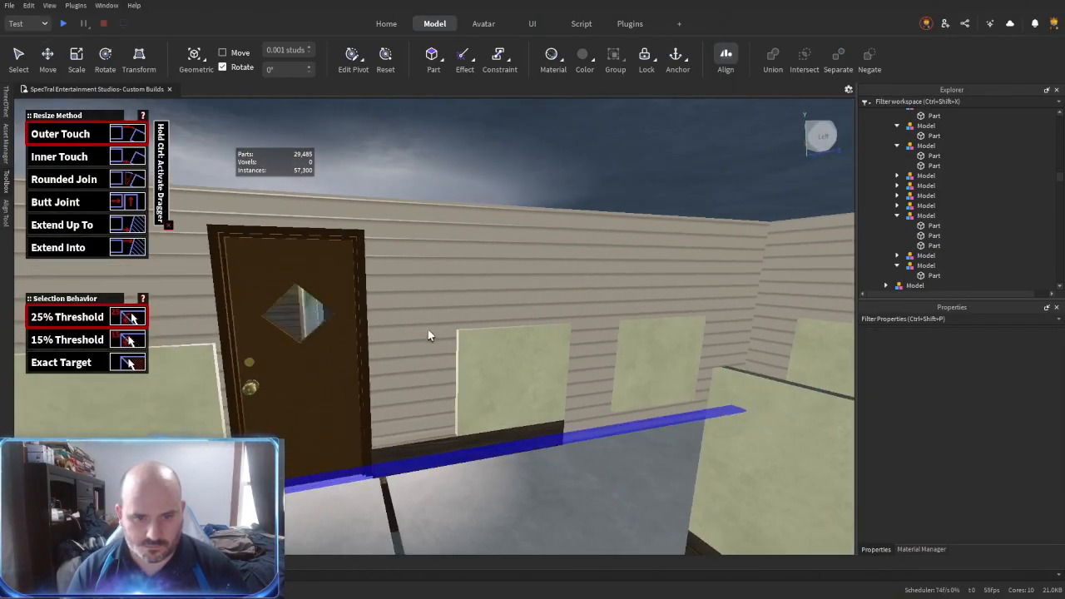
click(516, 433)
right_drag(571, 442, 570, 443)
click(614, 479)
right_drag(622, 477, 586, 477)
key(w)
click(767, 465)
key(s)
click(705, 432)
- Extend the low partition's panel and baseboard until they meet the siding wall
click(390, 404)
key(d)
right_drag(423, 325, 441, 354)
click(357, 330)
click(412, 234)
right_drag(401, 432, 401, 432)
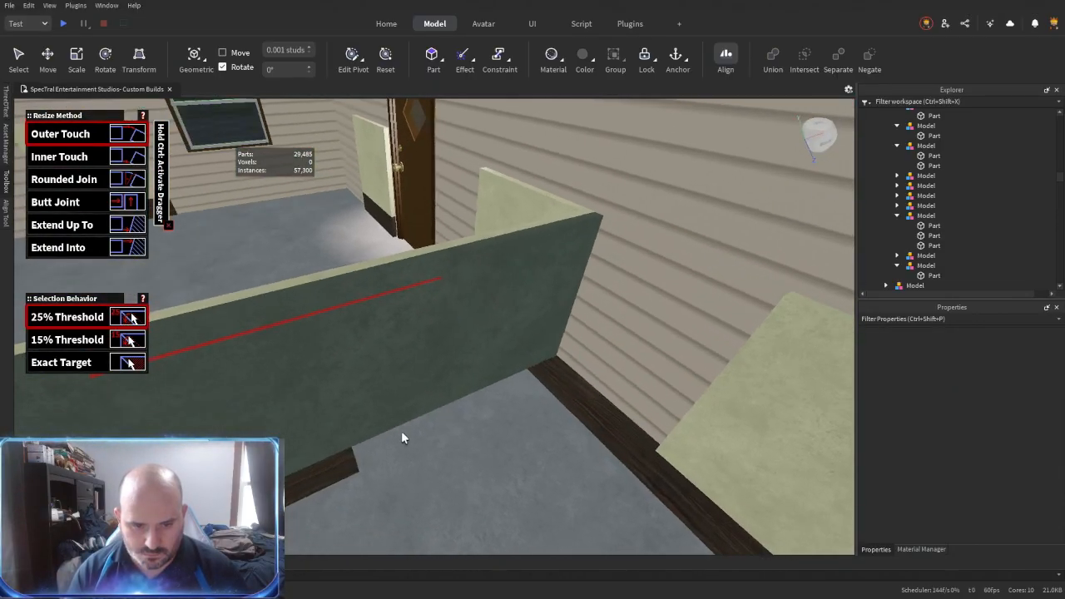
click(550, 300)
right_drag(549, 300, 549, 299)
click(586, 354)
- Raise the partition's dark panel to the full height of the surrounding walls
click(342, 343)
click(405, 308)
right_drag(405, 309, 405, 309)
click(518, 192)
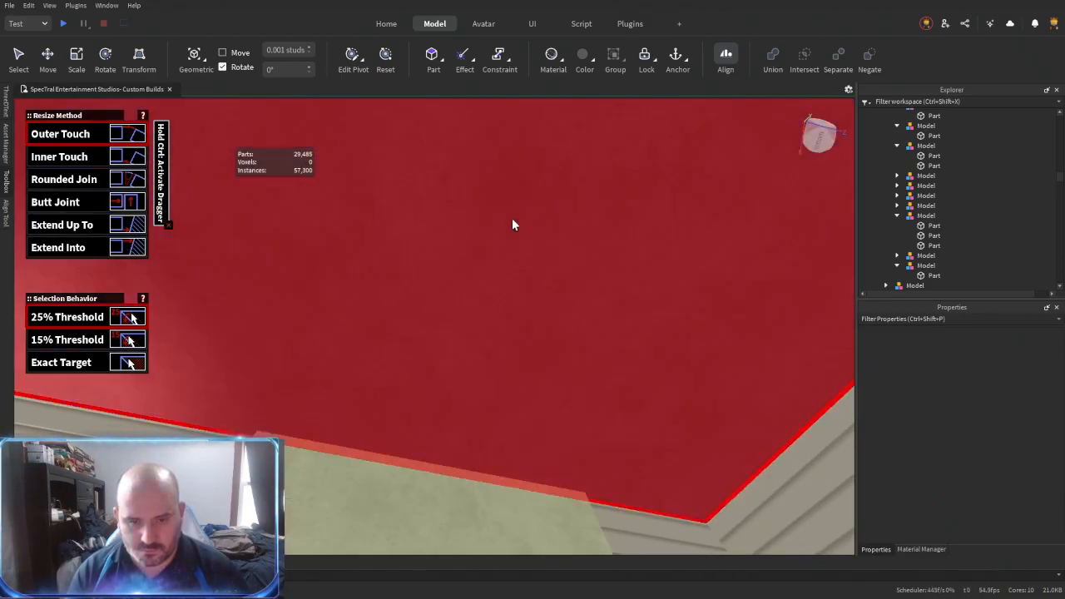
right_drag(518, 193, 519, 192)
click(443, 323)
click(459, 339)
right_drag(443, 324, 459, 339)
click(399, 312)
click(462, 312)
right_drag(400, 312, 463, 316)
- Align the edges of the remaining partition panels with the full-height dark panel and its outer corner
click(652, 340)
right_drag(652, 340, 652, 340)
click(652, 339)
right_drag(625, 392, 625, 392)
click(455, 381)
right_drag(454, 381, 454, 381)
click(357, 302)
right_drag(357, 302, 357, 302)
click(518, 371)
right_drag(518, 370, 518, 370)
click(587, 400)
click(593, 415)
click(218, 421)
right_drag(601, 483, 601, 482)
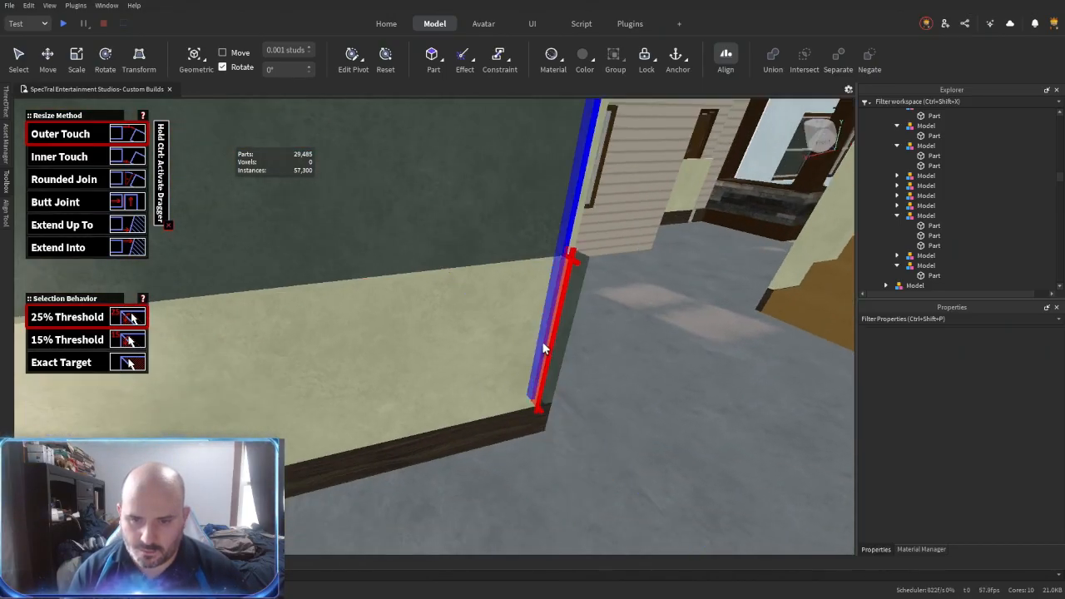
- Fit the light partition panel to the outer corner and raise the light panels there to full height
right_drag(550, 445, 550, 444)
click(408, 360)
right_drag(407, 361, 430, 354)
right_drag(521, 322, 489, 311)
right_drag(404, 327, 404, 327)
right_drag(457, 274, 457, 275)
right_drag(523, 389, 523, 390)
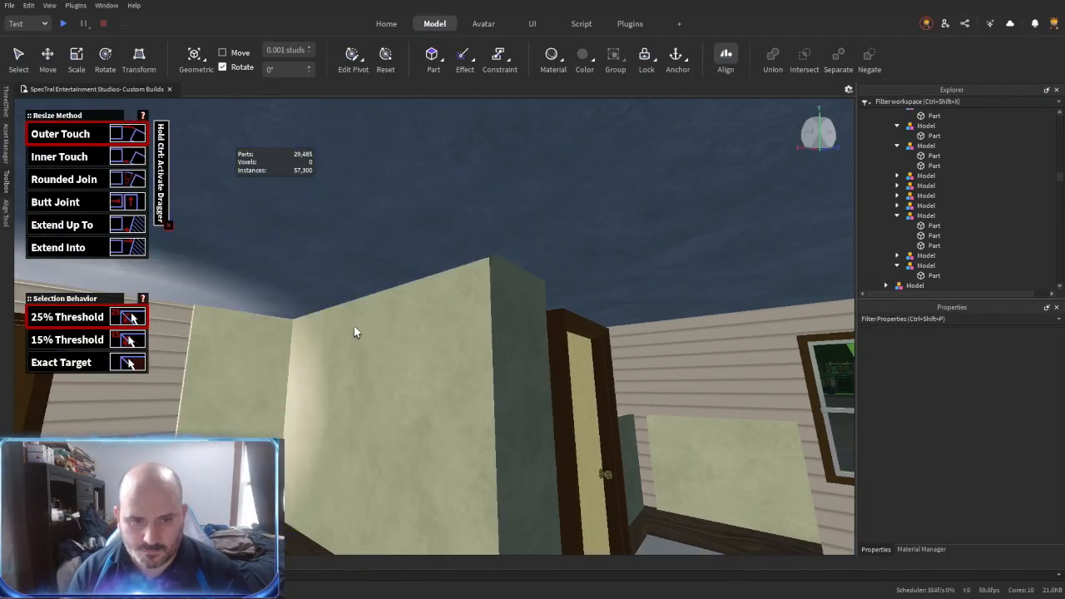
right_drag(354, 331, 442, 350)
- Place a full-height dark panel across the interior doorway in line with the partition
right_drag(373, 406, 373, 406)
key(ctrl+2)
right_drag(295, 416, 295, 416)
right_drag(446, 428, 443, 427)
right_drag(300, 335, 299, 334)
right_drag(302, 380, 302, 380)
right_drag(445, 391, 445, 390)
key(ctrl+3)
key(s)
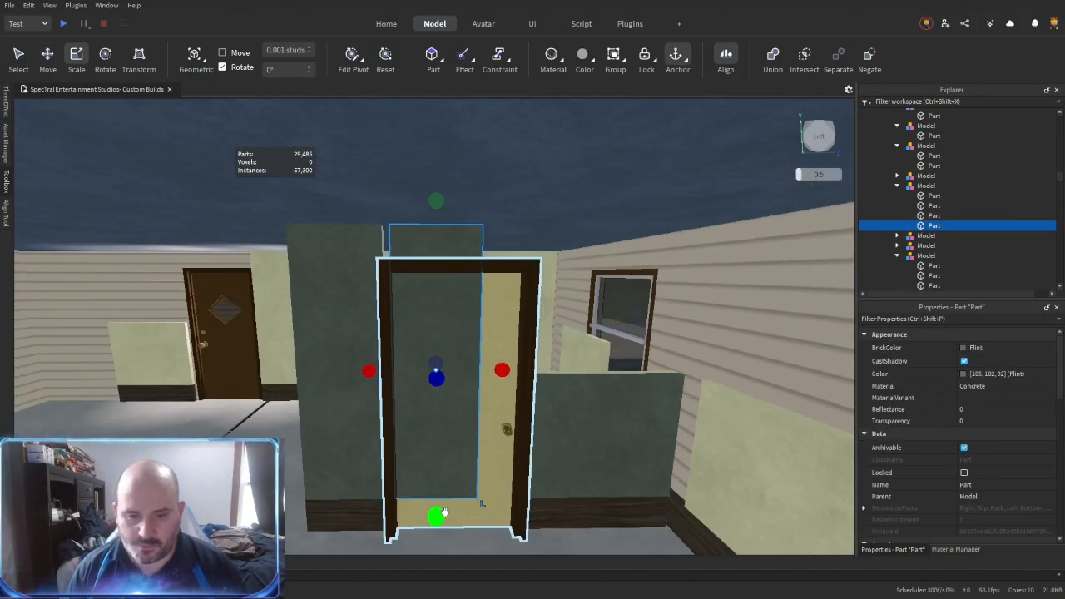
- Fit the dark doorway panel into the gap above the frame and raise the dark panel beside it to full height
drag(444, 511, 489, 282)
key(r)
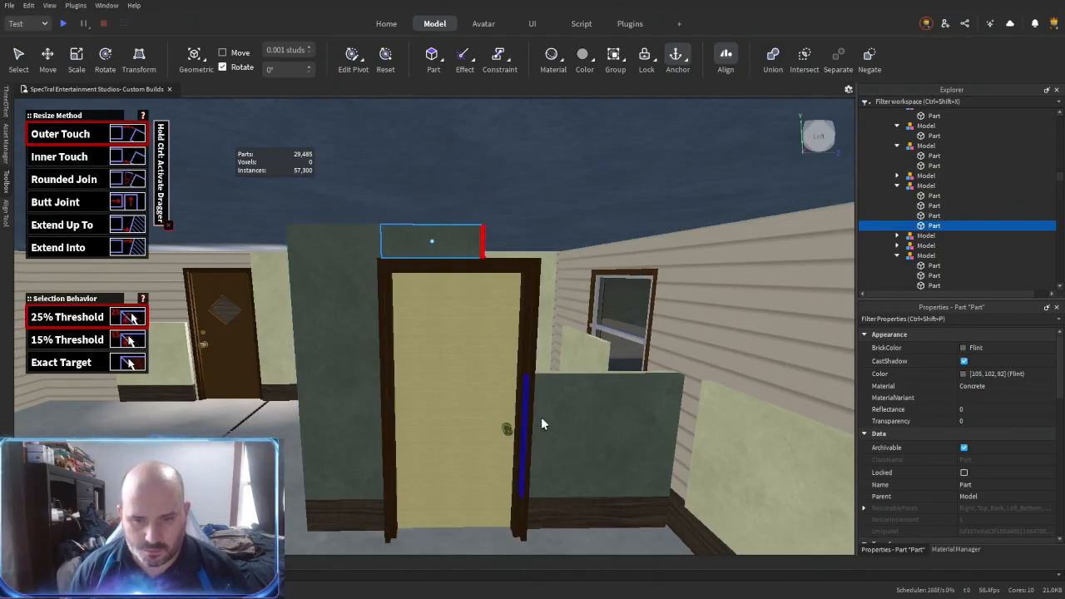
click(461, 237)
right_drag(461, 236, 460, 237)
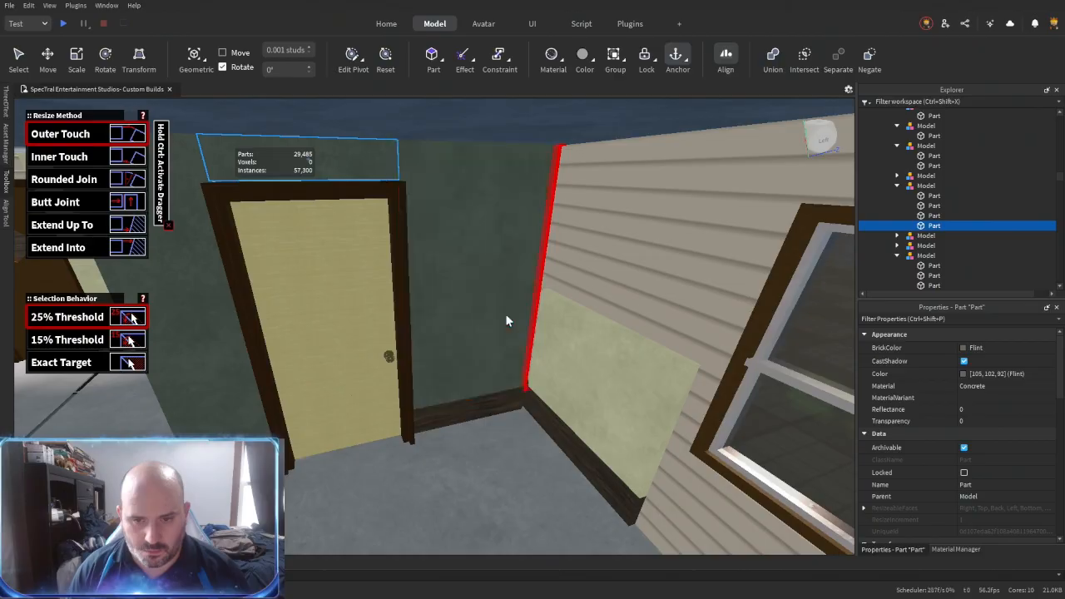
- Fit the dark panel beside the interior door into the corner with the siding wall
right_drag(501, 312, 500, 312)
click(487, 244)
click(597, 240)
click(582, 287)
right_drag(476, 256, 466, 271)
click(476, 256)
- Duplicate a light panel on the other side of the interior door and shrink the copy into the gap above the frame
key(ctrl+3)
right_drag(449, 448, 433, 437)
click(449, 447)
alt+click(585, 359)
key(ctrl+d)
drag(535, 335, 449, 328)
drag(661, 333, 535, 324)
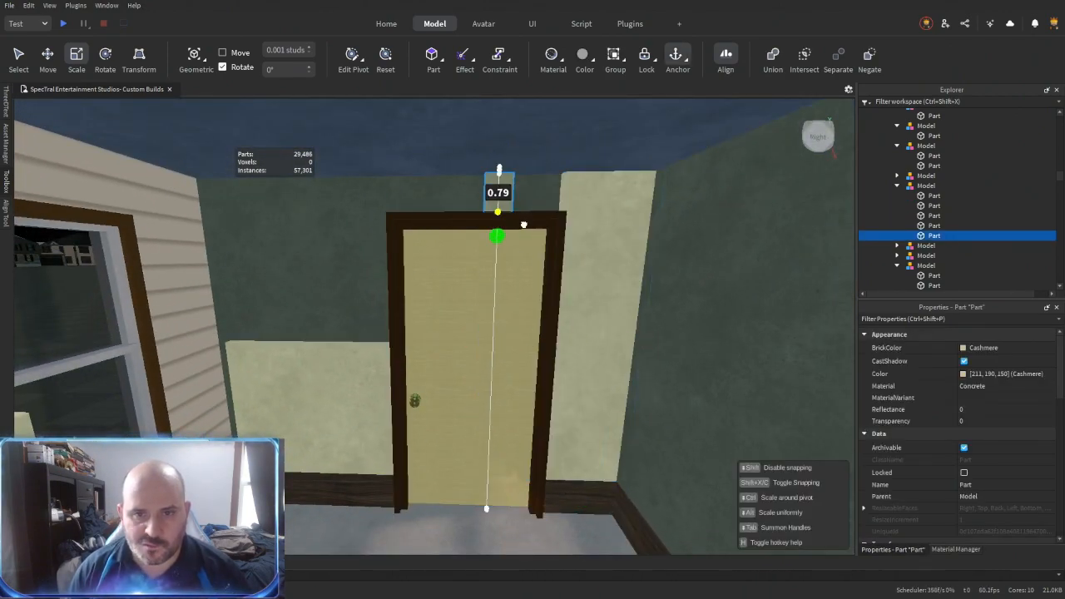
- Stretch the light panel above the door to the frame's width and raise the low panel beside the door to full height
key(alt+r)
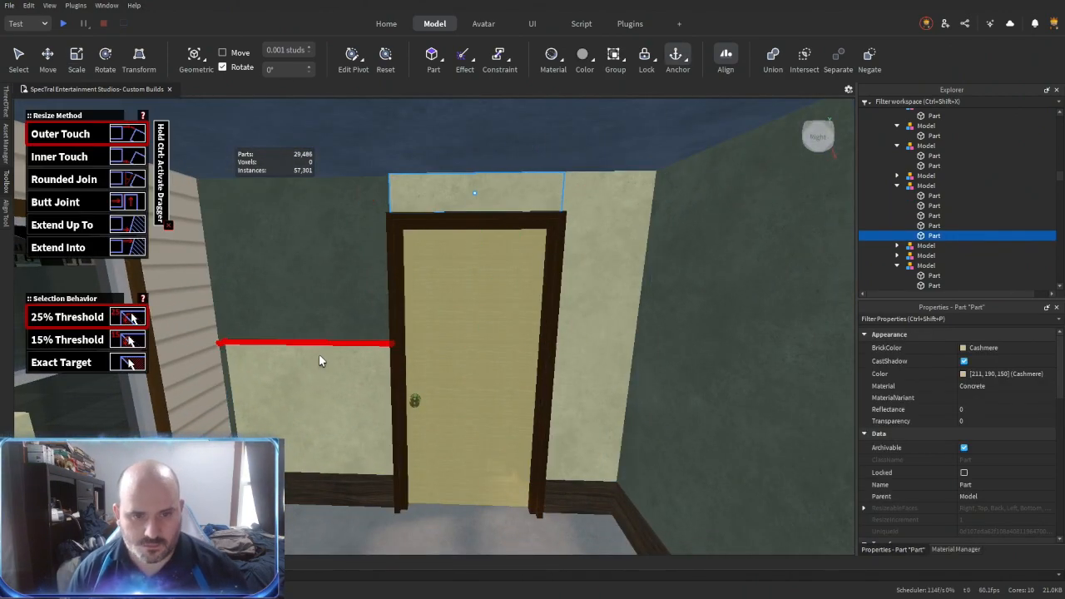
click(479, 184)
right_drag(472, 223, 466, 243)
click(450, 237)
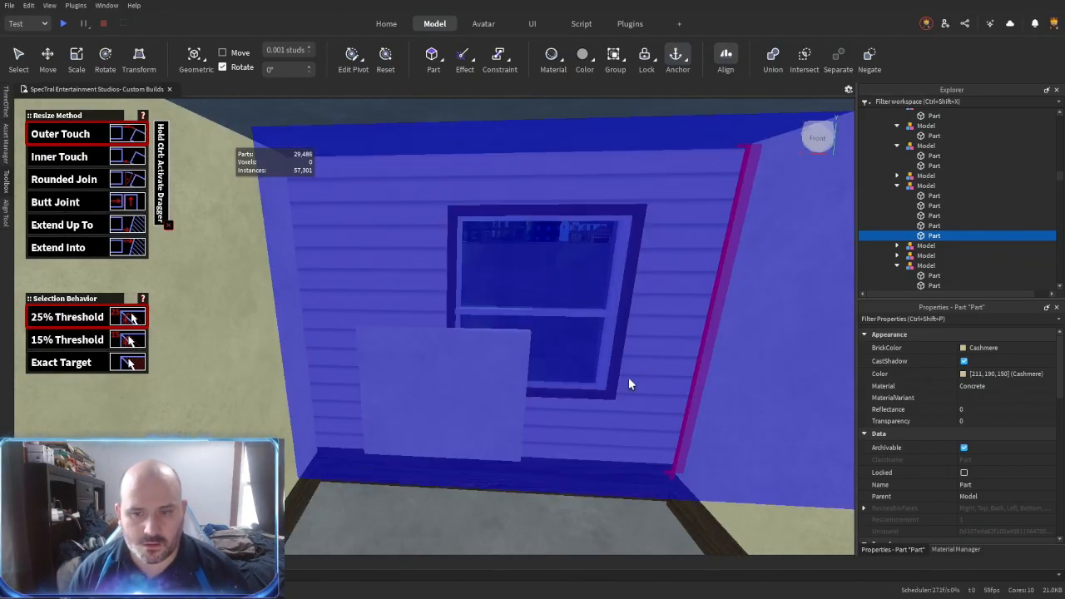
- Fit a full-height light panel between the window frame and the nearest corner of the small room
click(629, 377)
key(ctrl+3)
click(508, 377)
drag(547, 399, 675, 406)
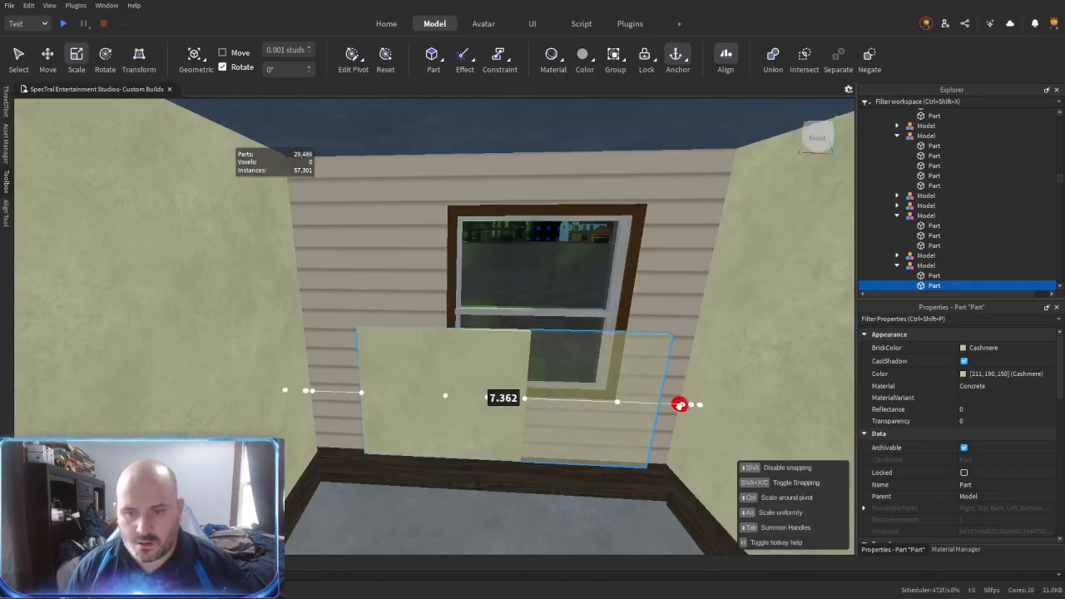
drag(339, 392, 503, 430)
key(w)
key(d)
drag(607, 320, 511, 264)
key(s)
right_drag(511, 264, 485, 333)
key(s)
- Duplicate the full-height panel, place it over the window and shorten it to the gap above the frame
key(ctrl+d)
drag(500, 353, 615, 358)
drag(388, 357, 488, 363)
drag(570, 116, 571, 109)
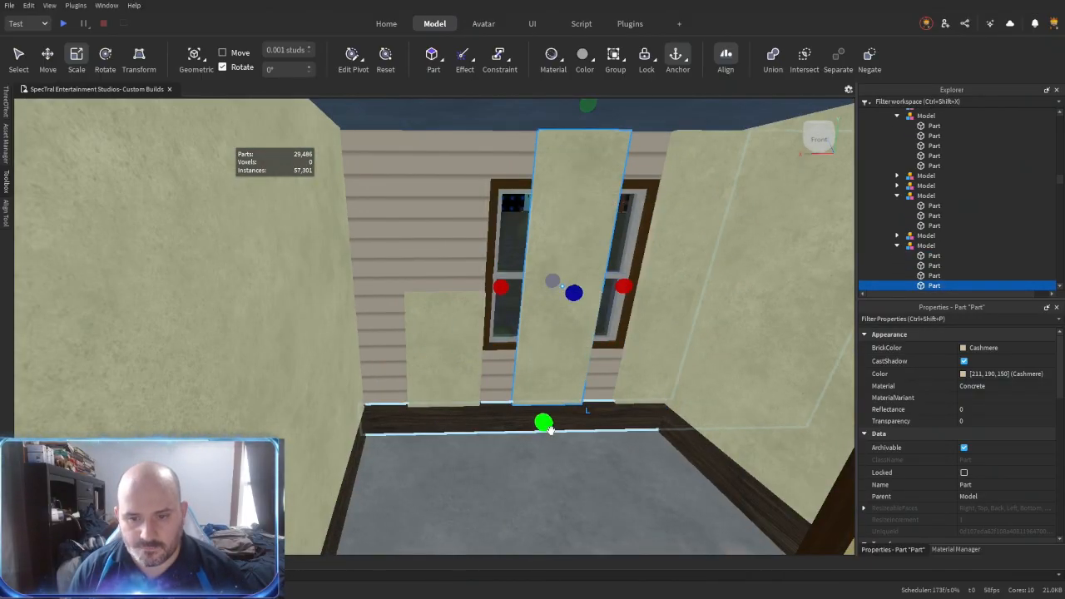
key(r)
- Lower the top of the low panel in front of the window to the underside of the window frame
click(556, 321)
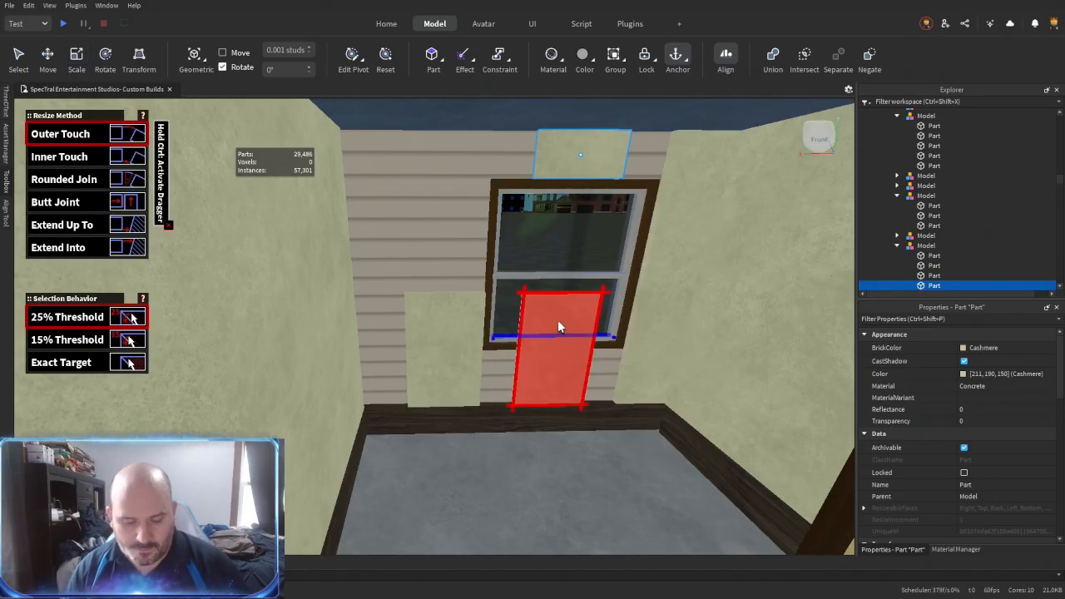
click(557, 320)
click(547, 348)
right_drag(524, 404, 523, 421)
scroll(529, 414, up, 4)
scroll(529, 415, down, 3)
- Stretch the panels above and below the window sideways to close the gaps to the neighbouring panels
click(458, 350)
click(372, 358)
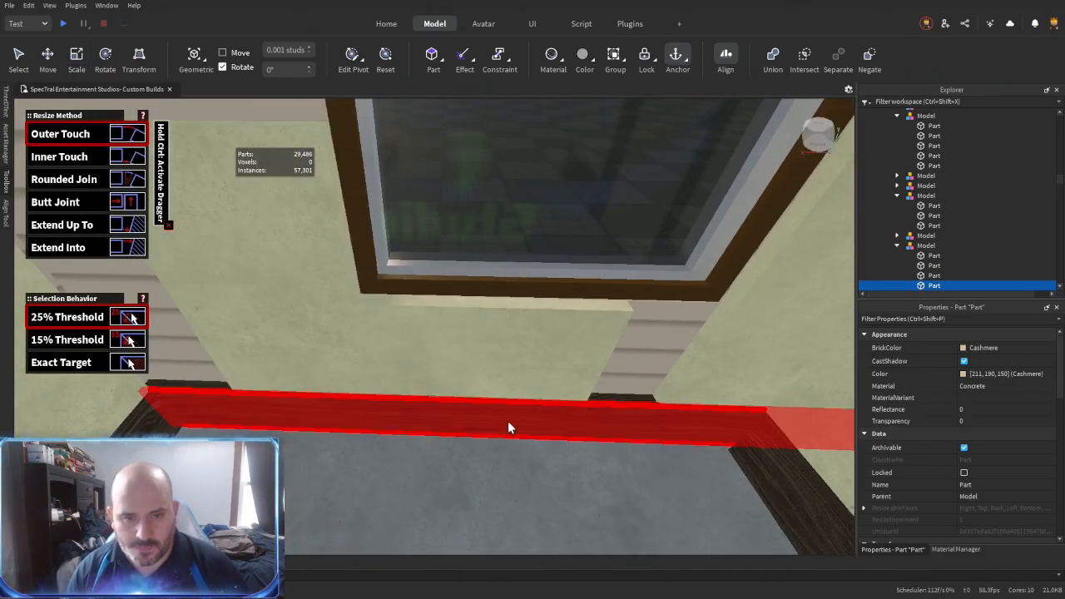
key(d)
click(514, 357)
click(624, 330)
scroll(519, 430, down, 3)
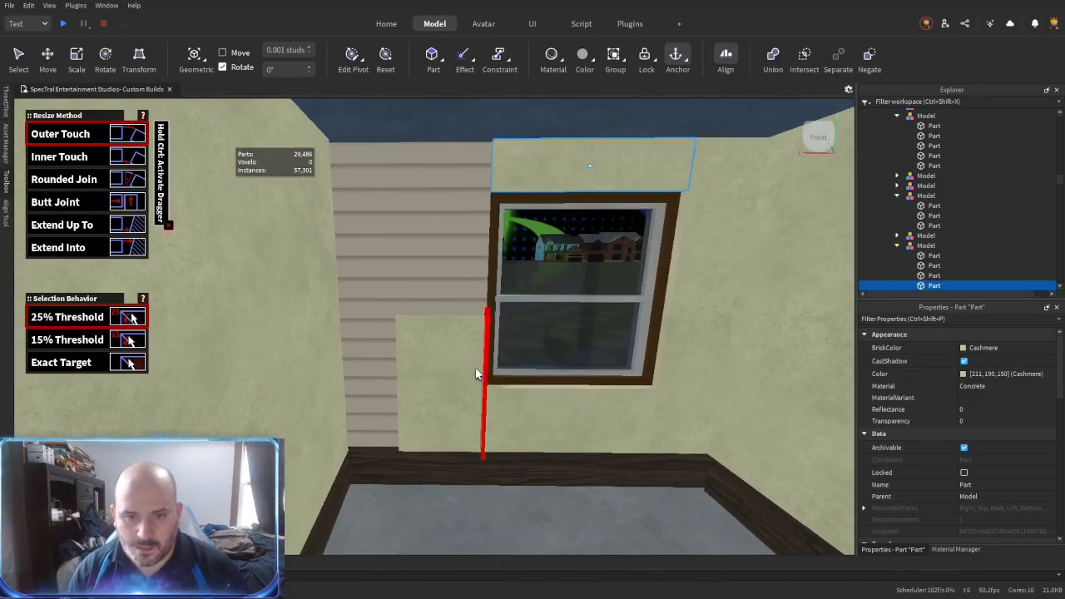
- Raise the last low panel beside the window to full height and extend it to the adjoining wall
click(589, 147)
click(417, 348)
key(r)
key(r)
click(403, 348)
right_drag(403, 348, 461, 408)
click(396, 346)
- Select the grey concrete floor slab and scale its sides down until it lies inside the small room
key(ctrl+2)
click(461, 408)
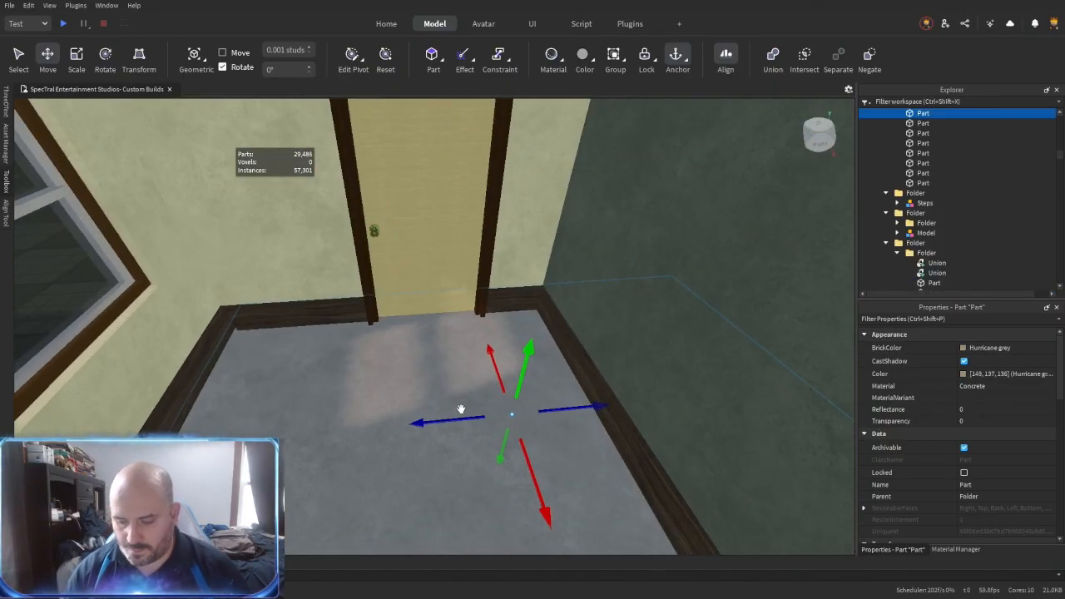
drag(828, 384, 569, 406)
drag(374, 286, 371, 391)
right_drag(371, 391, 341, 416)
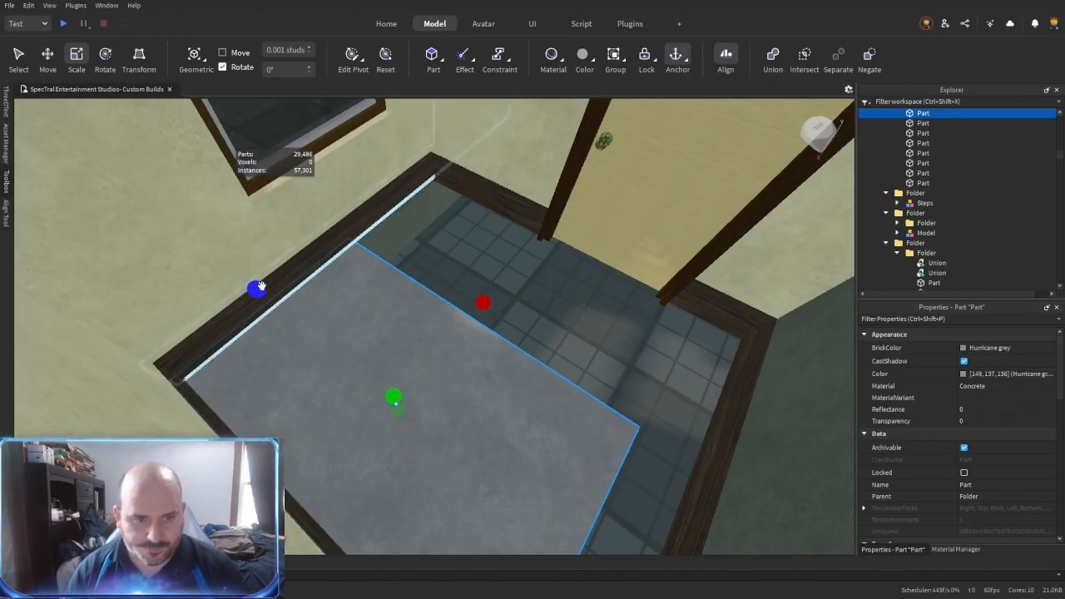
drag(256, 289, 366, 374)
right_drag(375, 399, 380, 420)
drag(301, 401, 363, 393)
right_drag(466, 408, 462, 369)
- Extend the edges of the floor slab out to the baseboards around the small room
key(r)
click(462, 364)
click(466, 272)
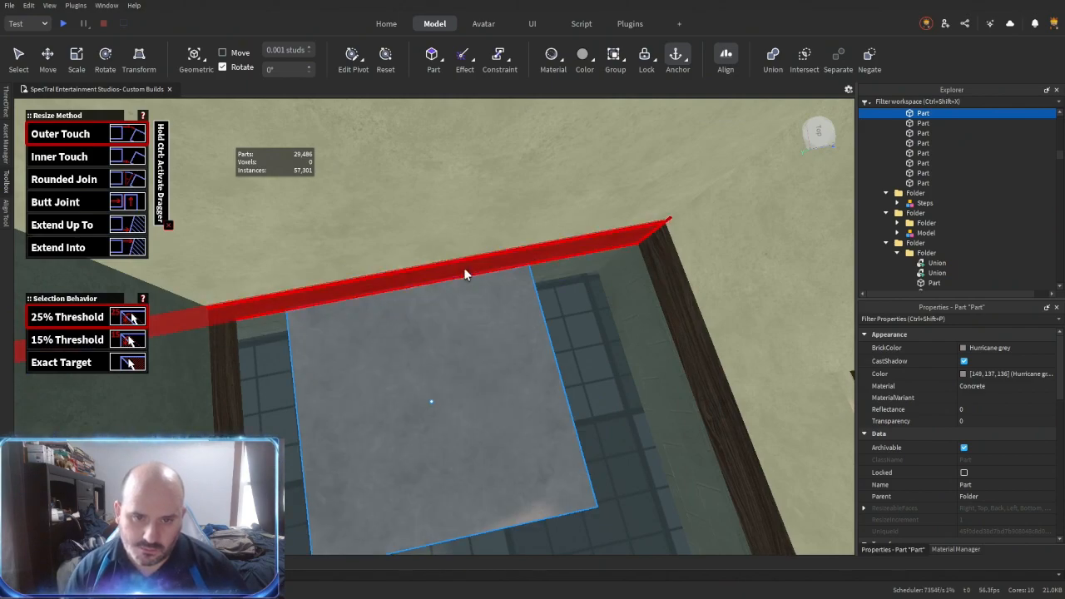
click(554, 371)
click(553, 288)
right_drag(555, 371, 478, 291)
click(478, 291)
click(453, 249)
right_drag(441, 325, 541, 350)
click(605, 307)
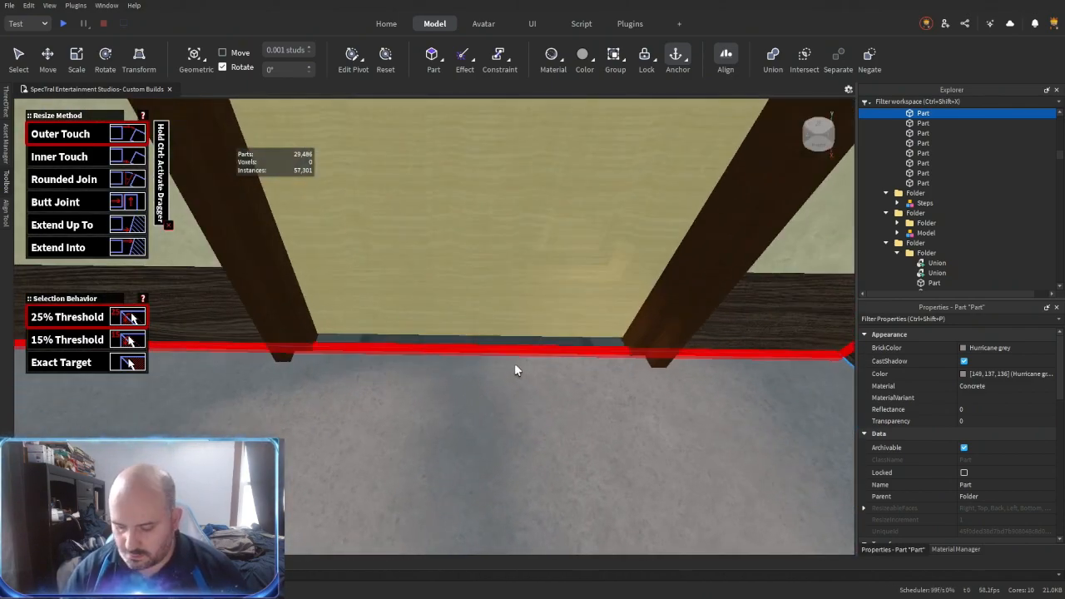
- Change the small room's floor slab material to Marble and rename the part Tile
key(ctrl+3)
drag(360, 335, 358, 321)
right_drag(452, 390, 588, 386)
click(451, 390)
click(451, 391)
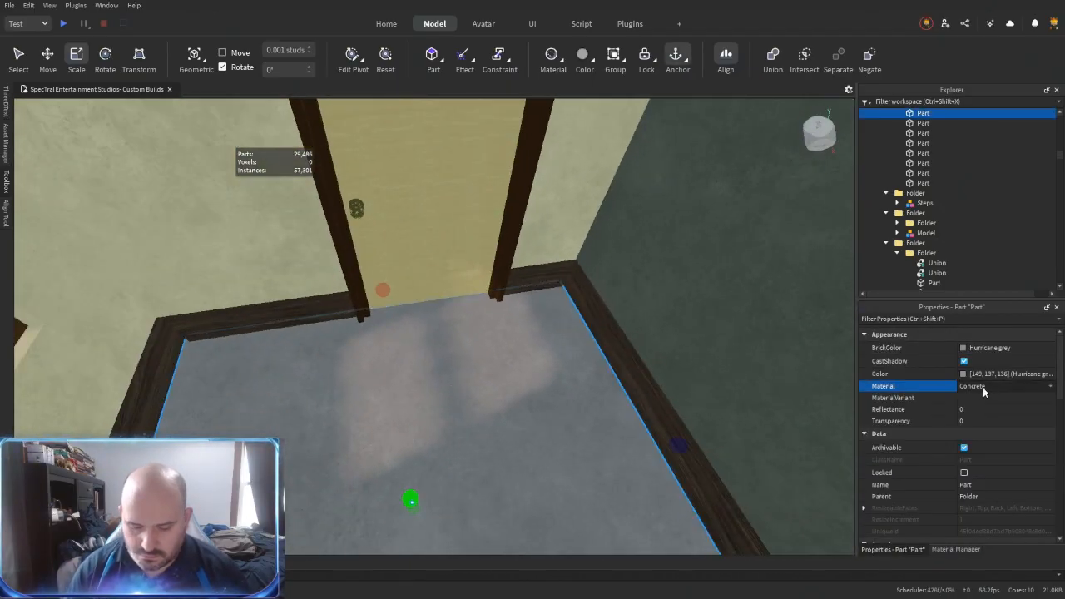
key(m)
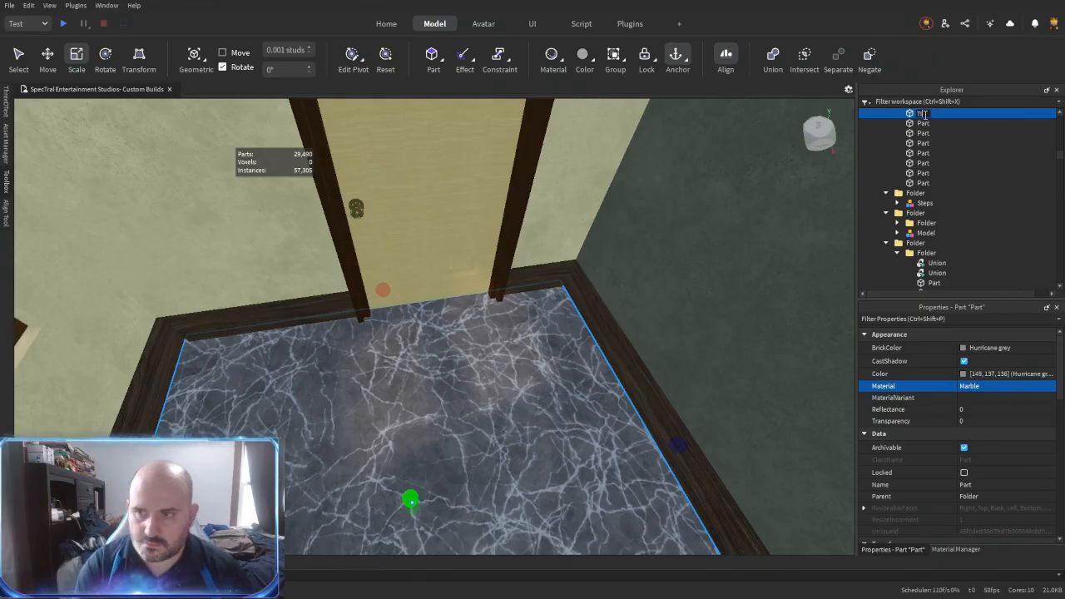
right_drag(558, 319, 558, 319)
click(515, 366)
right_drag(515, 366, 543, 381)
- Copy the beige wall panel to the far side of the next window and fit another small copy above its frame
click(381, 333)
drag(430, 291, 721, 332)
drag(233, 287, 356, 306)
right_drag(366, 316, 378, 330)
key(ctrl+d)
drag(378, 289, 266, 286)
right_drag(266, 286, 275, 287)
drag(681, 291, 463, 288)
drag(423, 428, 420, 288)
right_drag(489, 345, 464, 345)
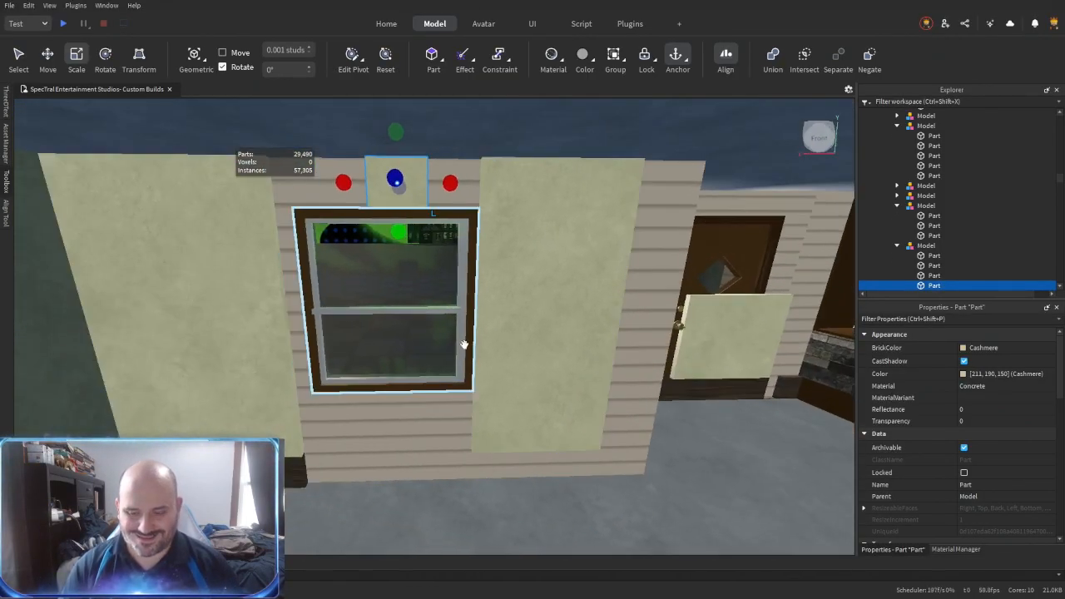
- Duplicate the small panel and scale the copy down into the space below the window
click(481, 345)
key(ctrl+d)
drag(454, 315, 309, 317)
drag(640, 319, 441, 321)
drag(367, 131, 389, 359)
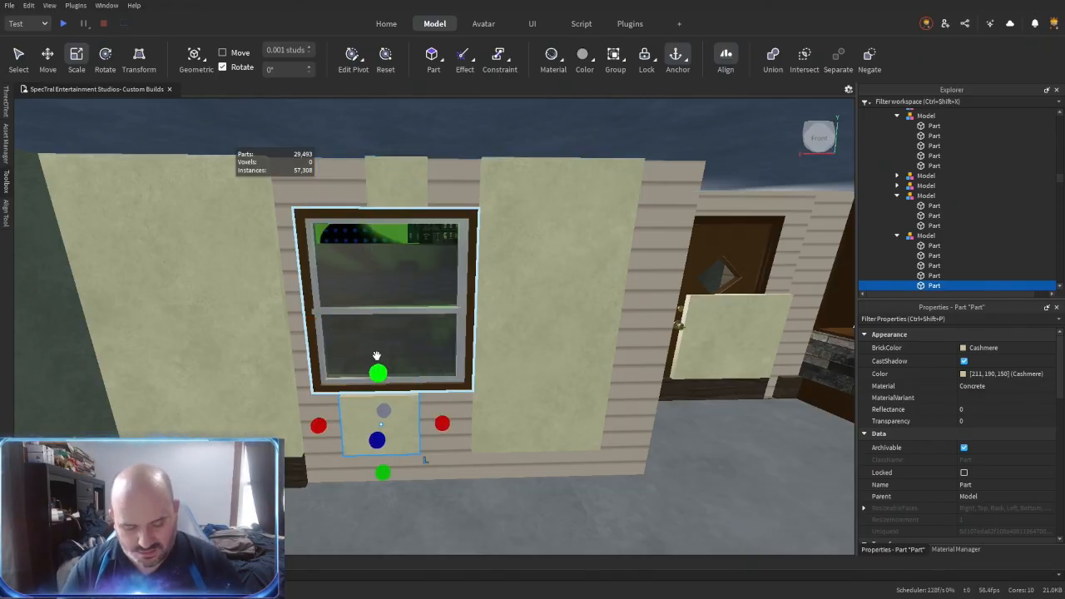
- Stretch the panels above and below the window to their neighbours and extend the baseboard to the wall corner
key(alt+r)
click(357, 424)
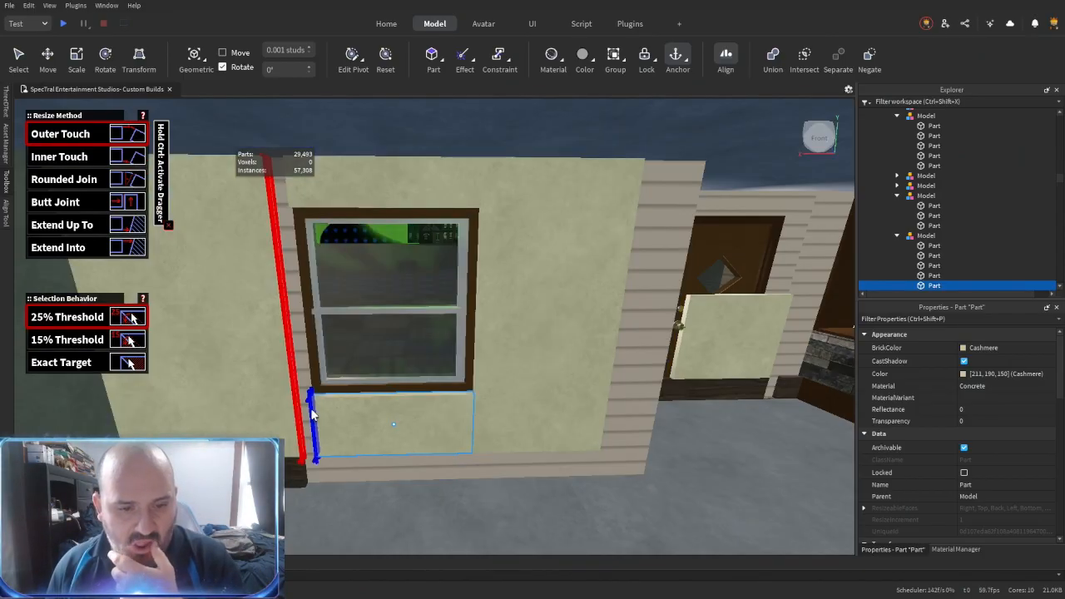
key(d)
right_drag(586, 420, 573, 273)
click(572, 272)
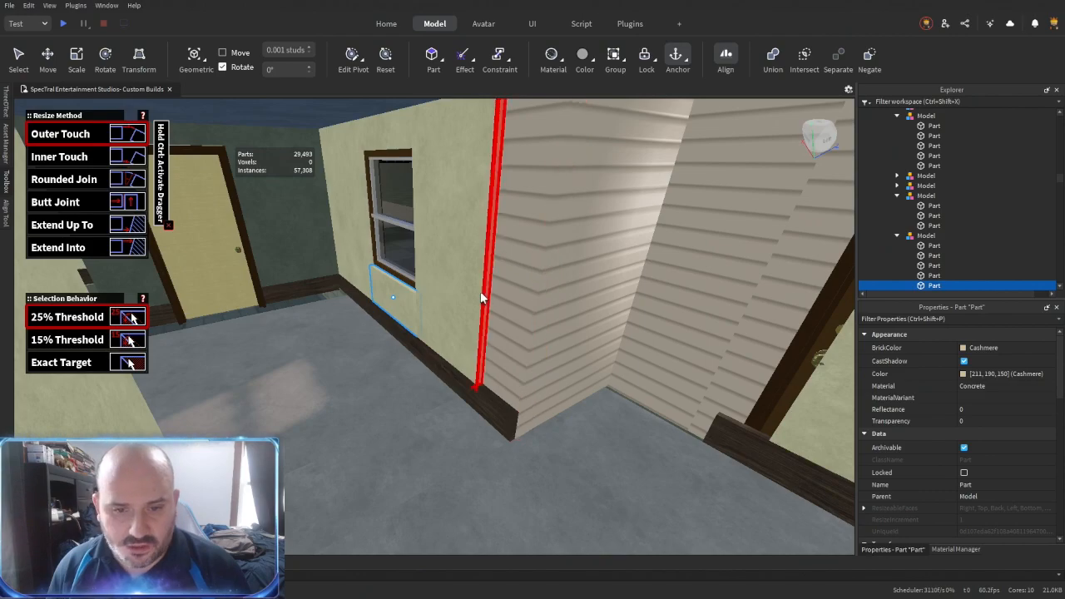
right_drag(497, 422, 502, 411)
- Duplicate the panel-and-baseboard section in front of the diamond-window door, rotate it 90°, and place it against the adjacent siding wall
key(d)
key(ctrl+2)
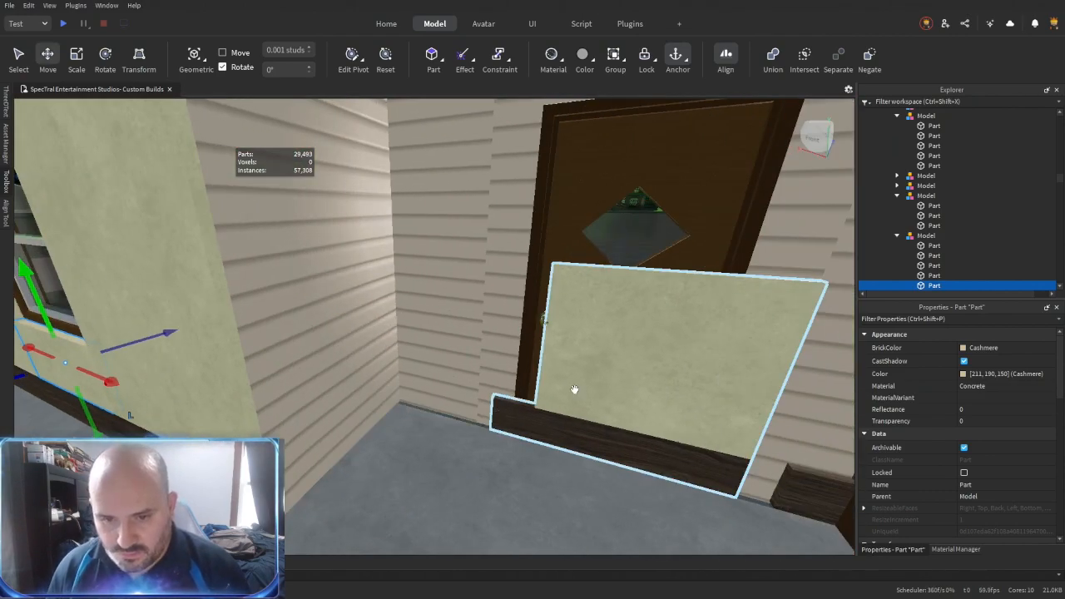
click(574, 383)
key(ctrl+d)
key(ctrl+r)
drag(574, 358, 426, 366)
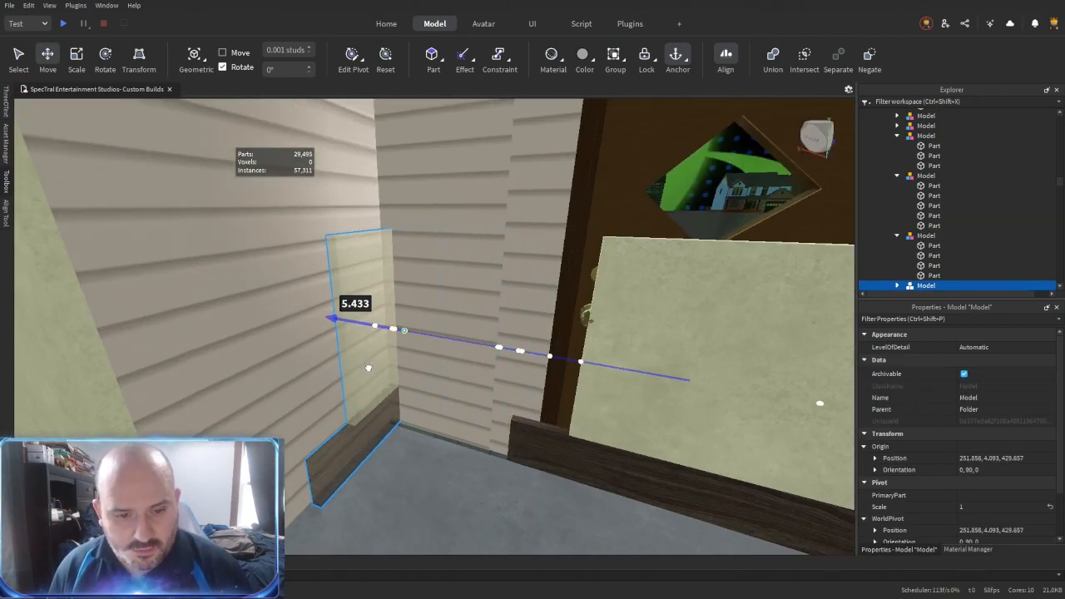
right_drag(368, 366, 552, 334)
key(d)
drag(484, 342, 484, 342)
- Extend the ends of the rotated panel and baseboard along the siding wall to both adjoining corners
key(alt+r)
click(475, 389)
mouse_move(475, 388)
right_down()
mouse_move(483, 397)
mouse_move(499, 357)
mouse_move(515, 391)
right_up()
key(a)
key(w)
- Raise the panel on the side wall to full wall height and close its remaining edges against the corner
key(w)
click(346, 390)
right_drag(345, 389, 346, 389)
click(675, 518)
key(s)
mouse_move(483, 430)
right_down()
mouse_move(430, 309)
mouse_move(456, 247)
right_up()
click(393, 391)
key(s)
right_drag(392, 391, 510, 330)
click(491, 316)
click(493, 315)
click(509, 329)
click(435, 204)
key(w)
right_drag(435, 203, 445, 222)
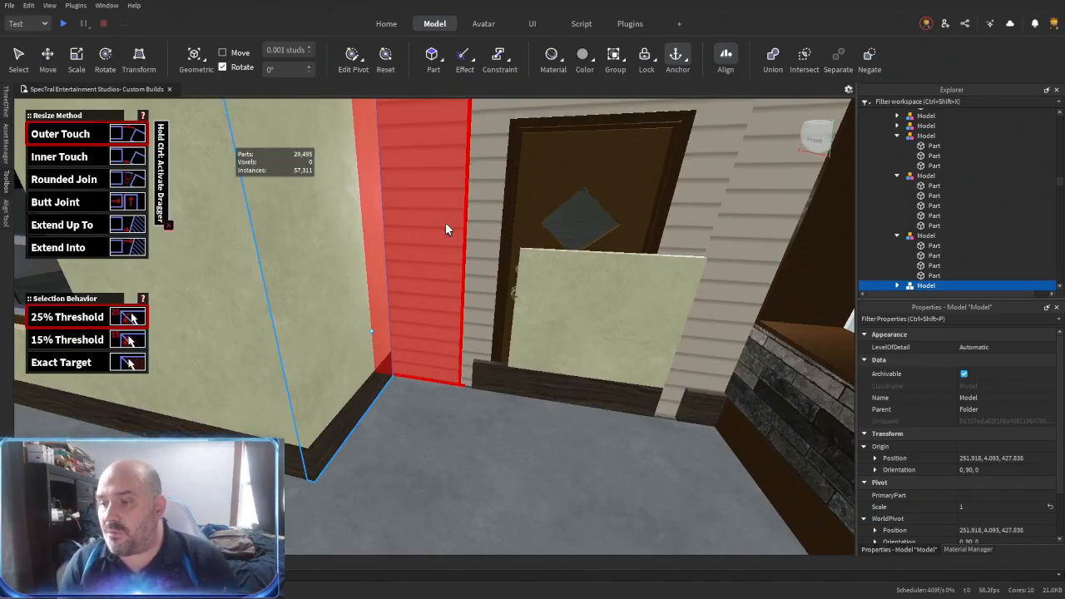
- Delete the leftover low wall section standing in front of the diamond-window door
key(ctrl+3)
key(w)
click(494, 334)
key(s)
right_drag(494, 335, 556, 347)
key(w)
click(633, 349)
key(Delete)
- Select the free-standing partition at the foot of the stairs and move it along the stair wall
right_drag(546, 407, 547, 407)
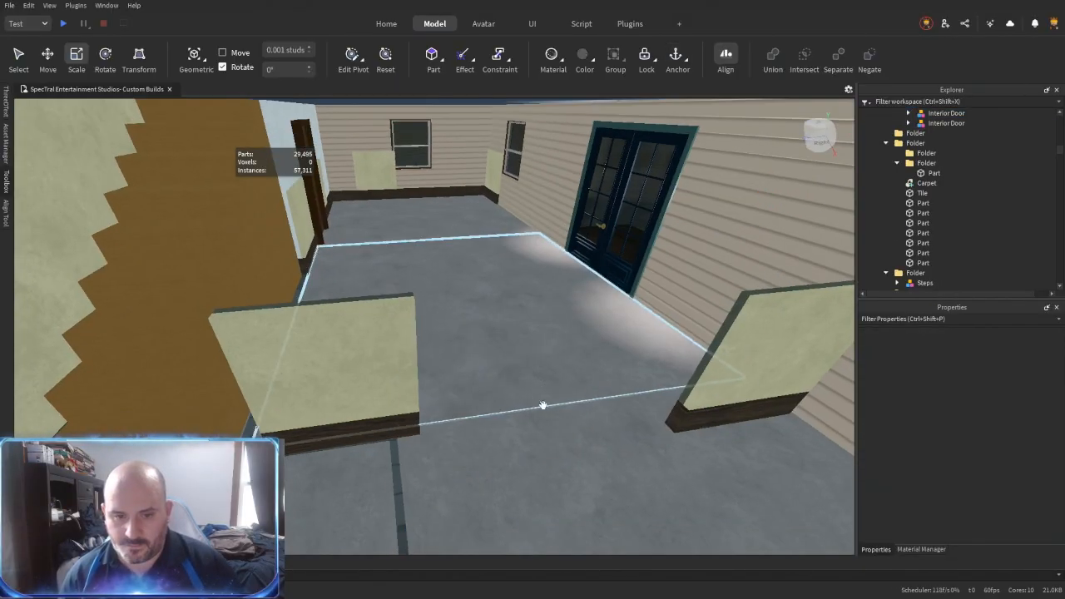
right_drag(449, 401, 449, 402)
right_drag(563, 402, 517, 392)
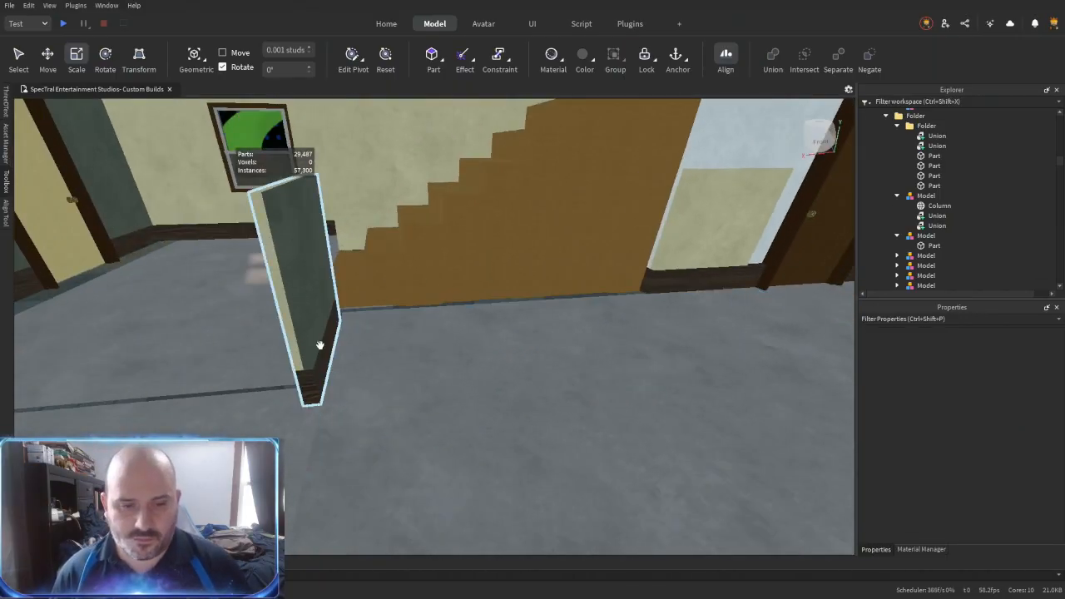
right_drag(423, 327, 423, 327)
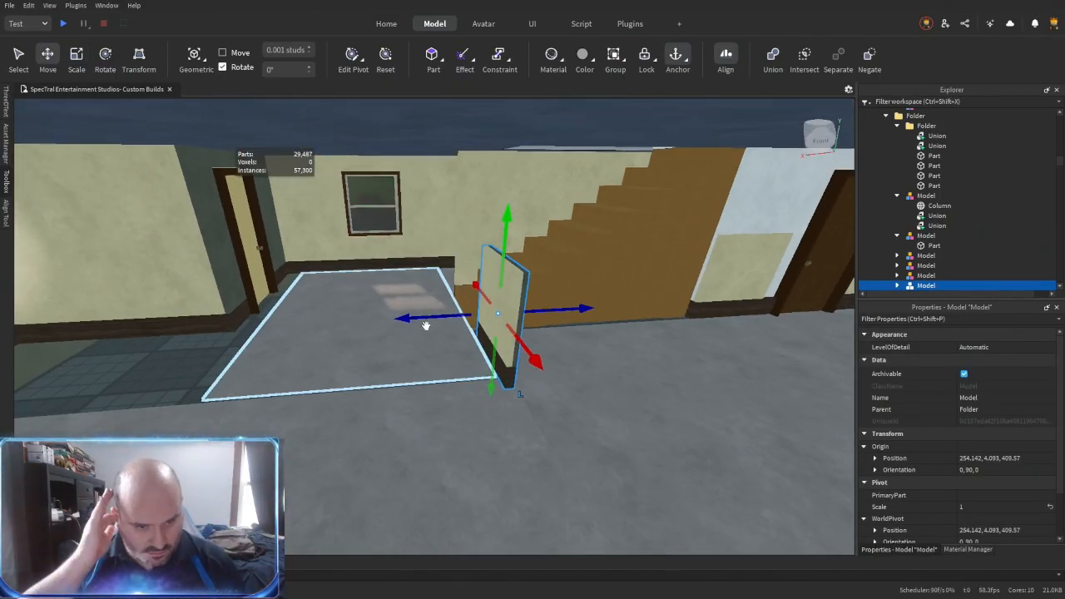
right_drag(639, 321, 639, 321)
key(d)
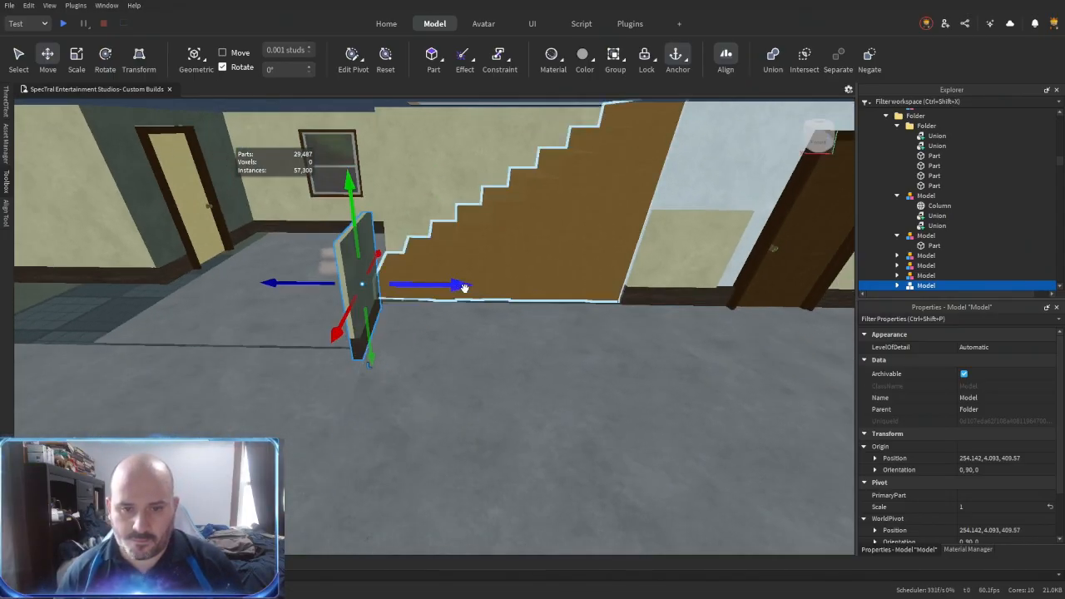
drag(463, 289, 545, 300)
- Select the partition near the French doors and shift it along the siding wall
key(a)
drag(471, 249, 436, 250)
right_drag(523, 290, 523, 290)
key(a)
key(w)
click(382, 284)
right_drag(416, 299, 416, 300)
drag(293, 252, 563, 279)
key(w)
right_drag(380, 331, 380, 330)
drag(497, 284, 428, 300)
right_drag(434, 339, 434, 339)
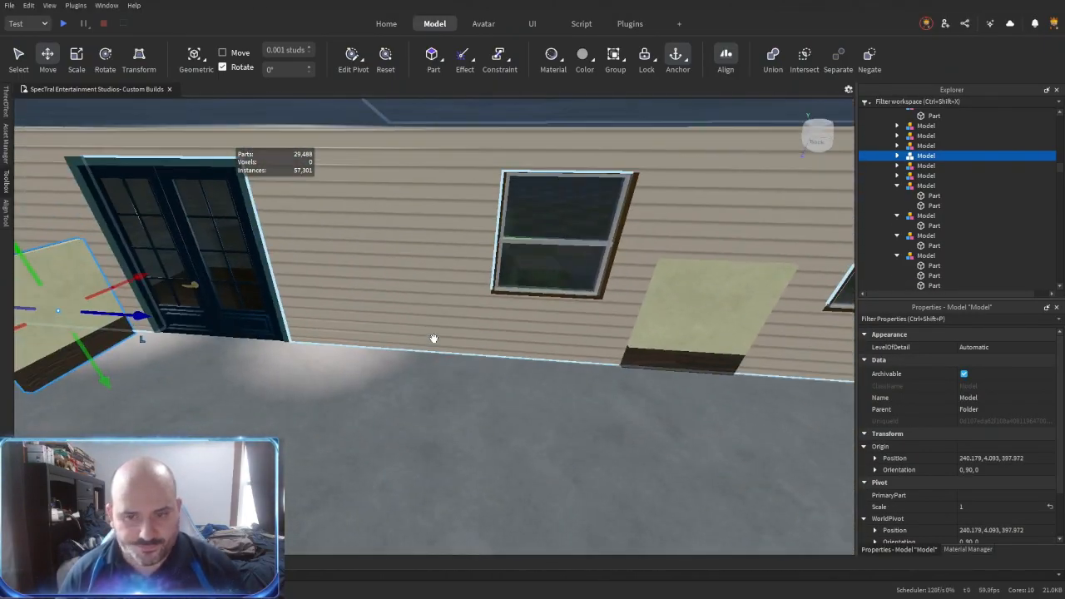
- Extend the baseboard and low panel along the stair side to the front end of the stairs
right_drag(330, 326, 330, 326)
key(w)
right_drag(466, 344, 468, 345)
key(w)
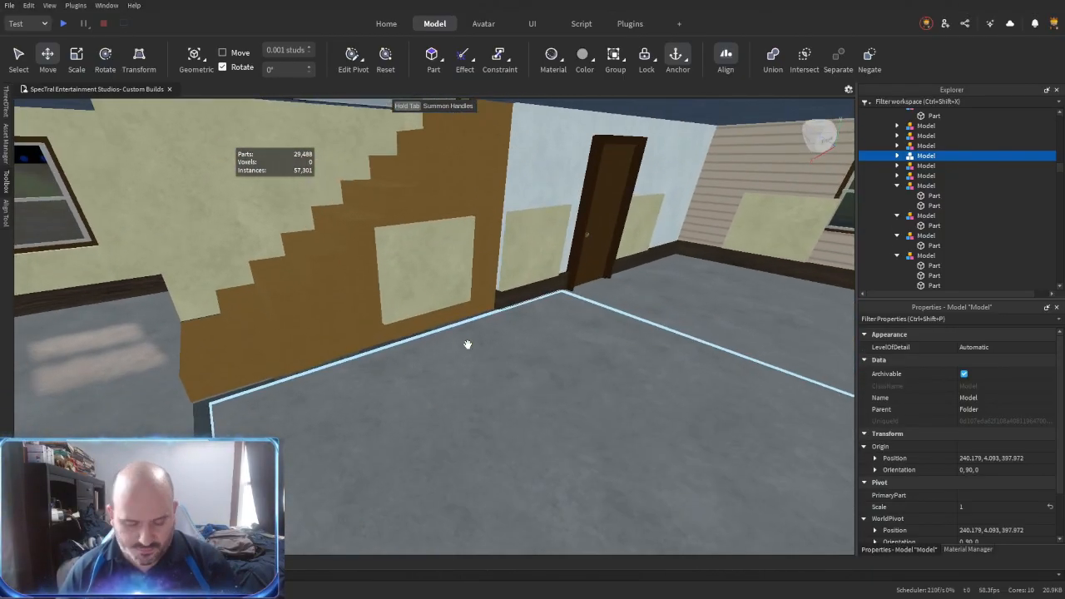
key(r)
click(510, 302)
right_drag(510, 302, 510, 302)
click(374, 344)
right_drag(564, 350, 563, 350)
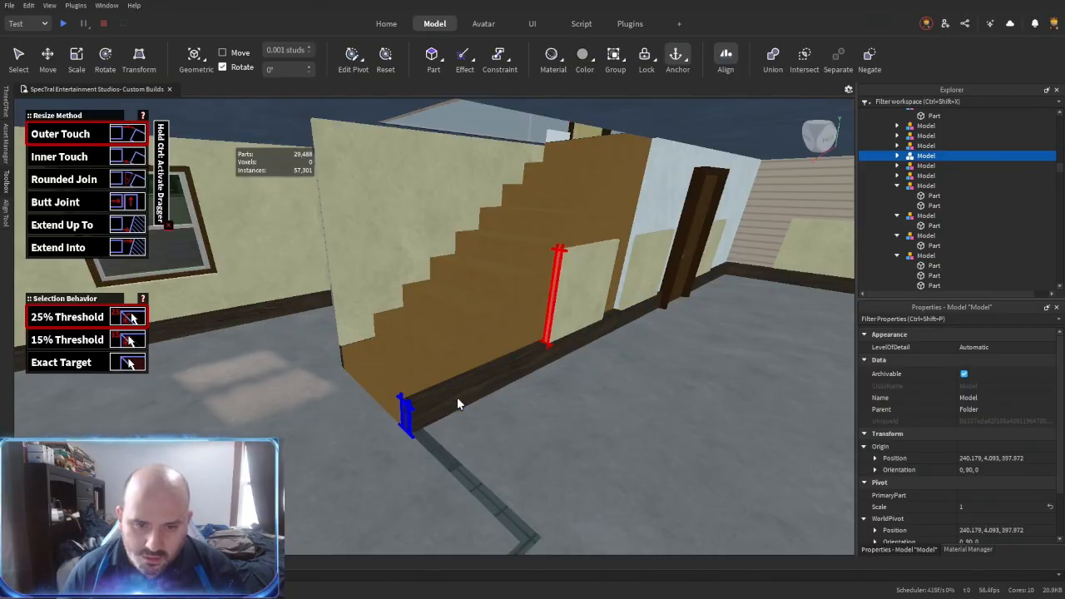
click(416, 416)
right_drag(545, 314, 545, 314)
right_drag(586, 354, 642, 354)
click(642, 353)
- Extend the green-backed partition and its baseboard until they meet the light blue wall beside the brown door
click(450, 269)
right_drag(450, 270, 450, 281)
click(448, 281)
click(555, 361)
mouse_move(554, 359)
right_down()
mouse_move(463, 326)
mouse_move(469, 339)
mouse_move(395, 325)
mouse_move(593, 354)
mouse_move(570, 366)
right_up()
click(463, 325)
click(394, 325)
click(592, 354)
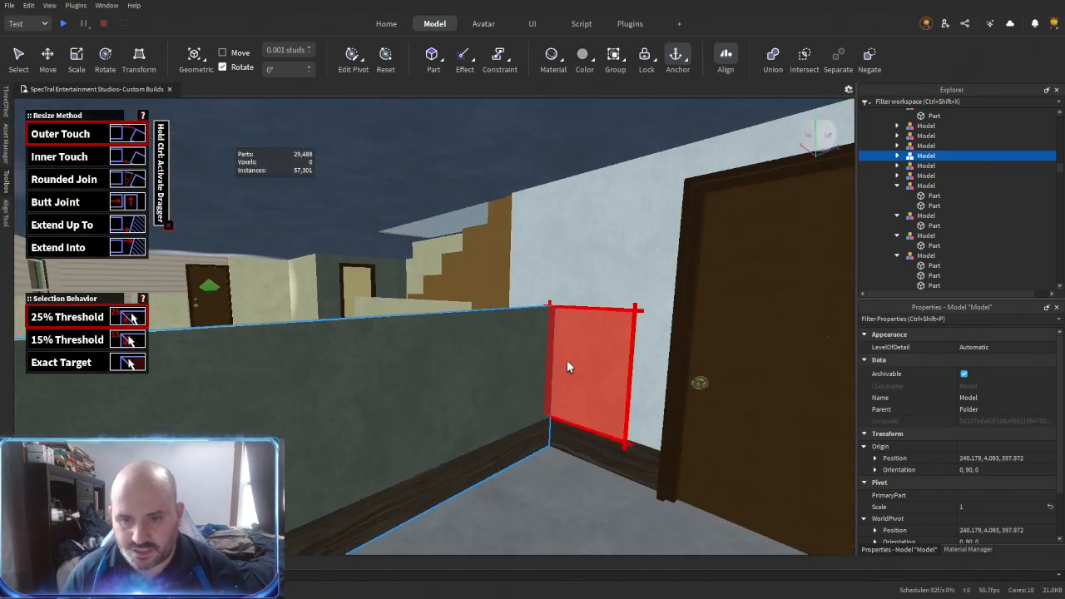
- Raise the low panels on both sides of the brown door to full wall height
click(608, 376)
mouse_move(625, 346)
right_down()
mouse_move(606, 310)
mouse_move(630, 364)
right_up()
click(597, 299)
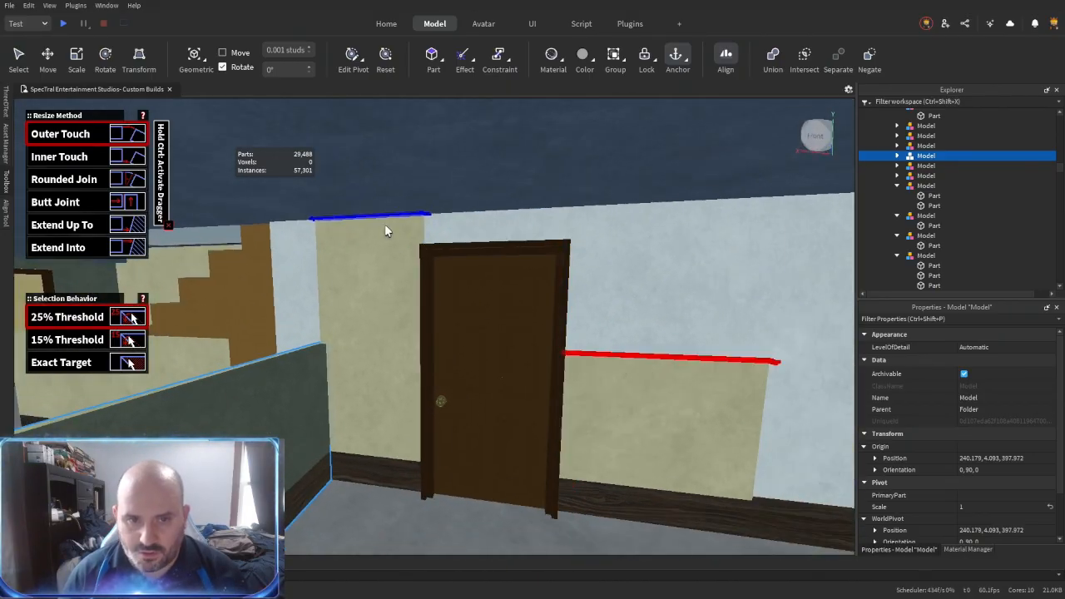
click(385, 224)
right_drag(384, 224, 416, 237)
- Extend the tall panel beside the brown door sideways to the corner with the siding wall
click(672, 407)
right_drag(672, 408, 634, 418)
click(634, 418)
click(492, 350)
click(408, 333)
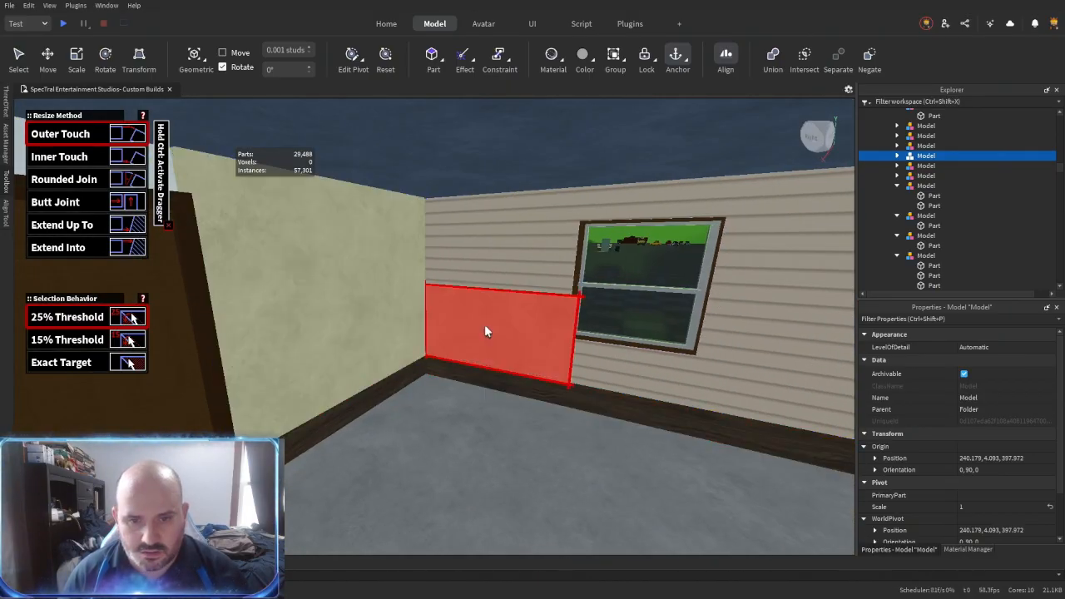
- Fit a small beige panel above the brown door and stretch it to the panels on both sides
key(ctrl+3)
right_drag(550, 316, 539, 323)
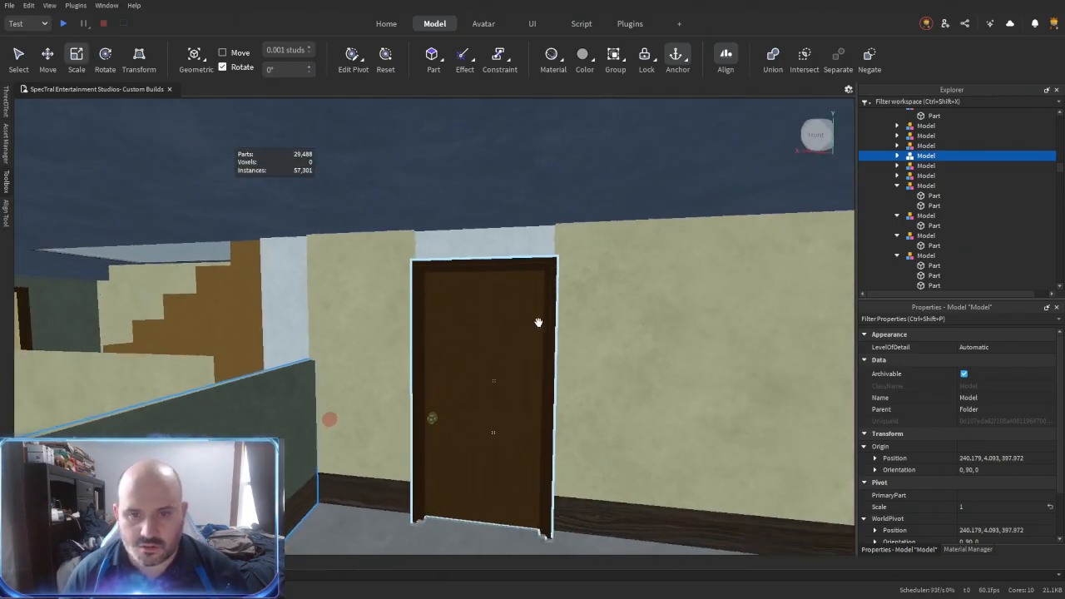
drag(298, 354, 432, 357)
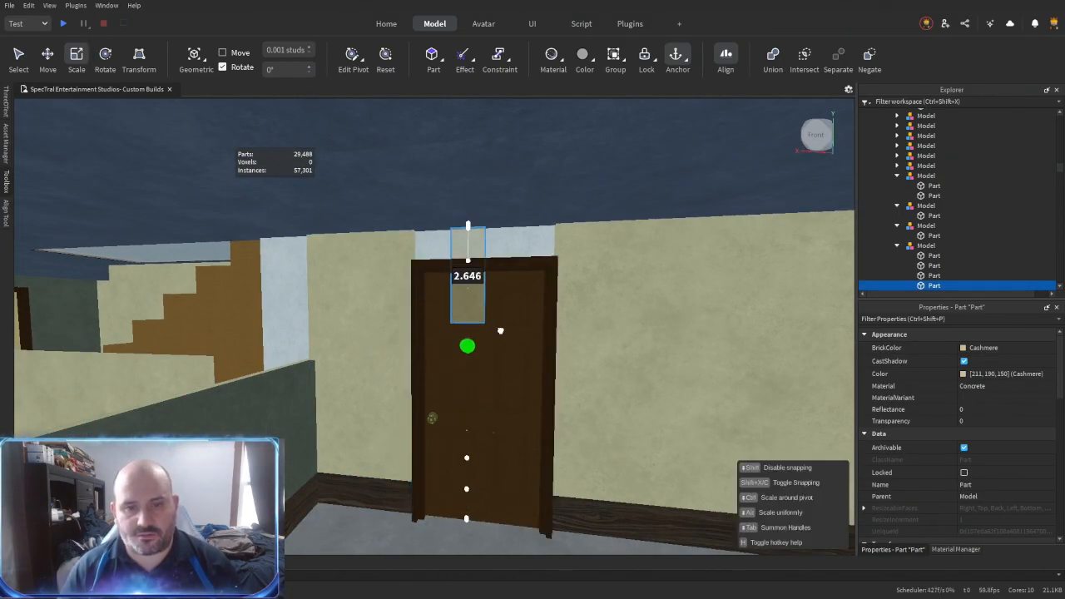
key(r)
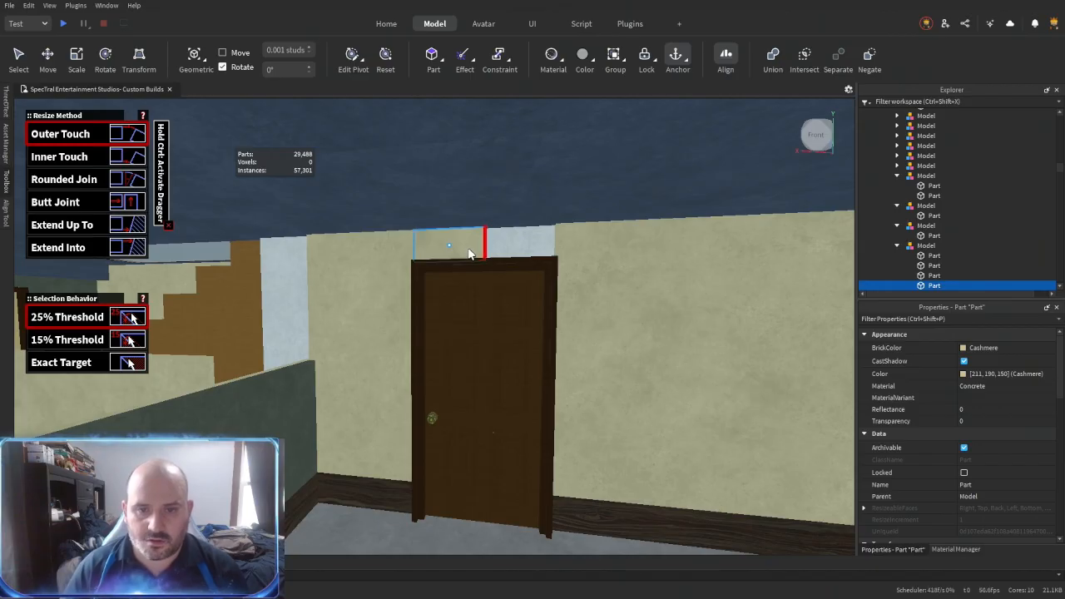
click(551, 258)
right_drag(546, 263, 544, 266)
click(499, 306)
click(648, 218)
right_drag(608, 242, 604, 243)
- Duplicate the low panel beside the back wall's window and fit the copy on the window's other side
key(ctrl+3)
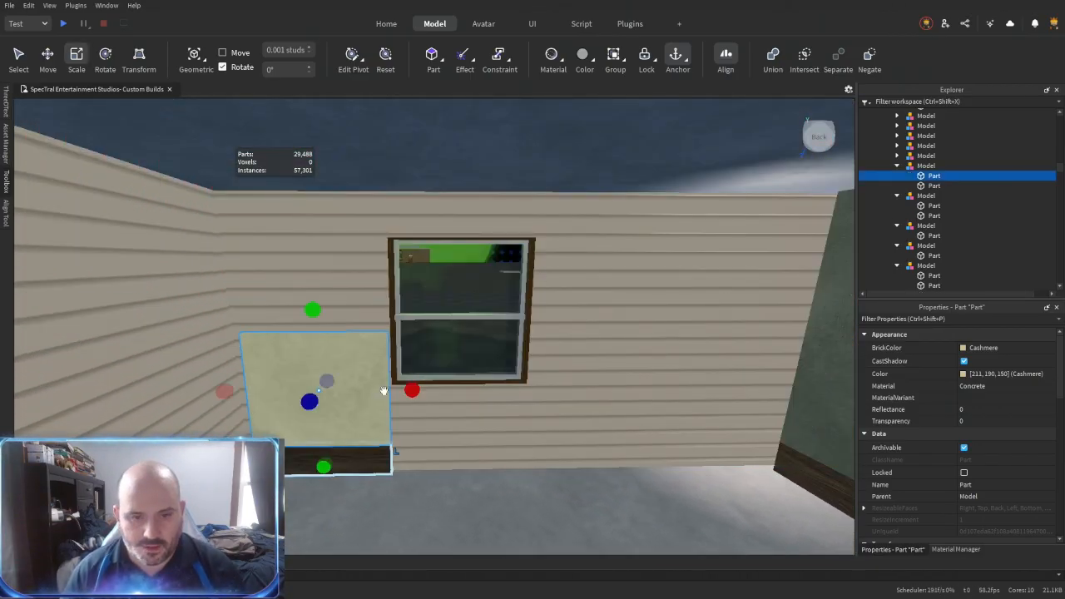
key(ctrl+d)
drag(412, 391, 620, 389)
key(w)
drag(216, 397, 413, 437)
- Place narrow copies of the panel below and above the back wall's window
key(ctrl+d)
drag(747, 436, 555, 436)
drag(490, 315, 502, 413)
key(ctrl+d)
key(s)
drag(463, 361, 464, 287)
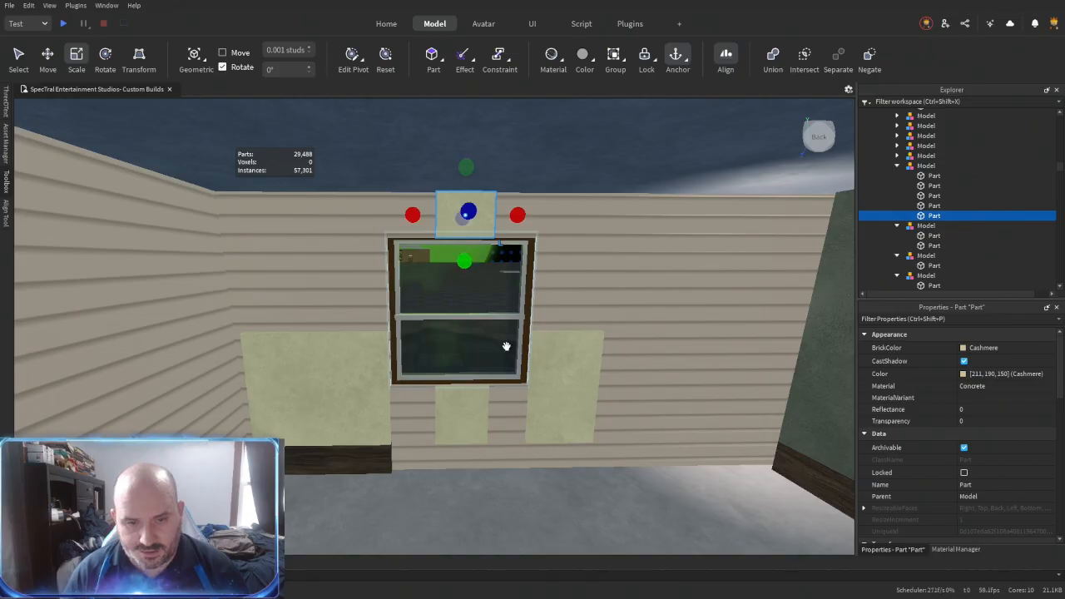
- Stretch the narrow panel beneath the back wall's window sideways to meet the neighbouring low panel
right_drag(498, 365, 497, 366)
key(r)
click(424, 404)
key(r)
key(r)
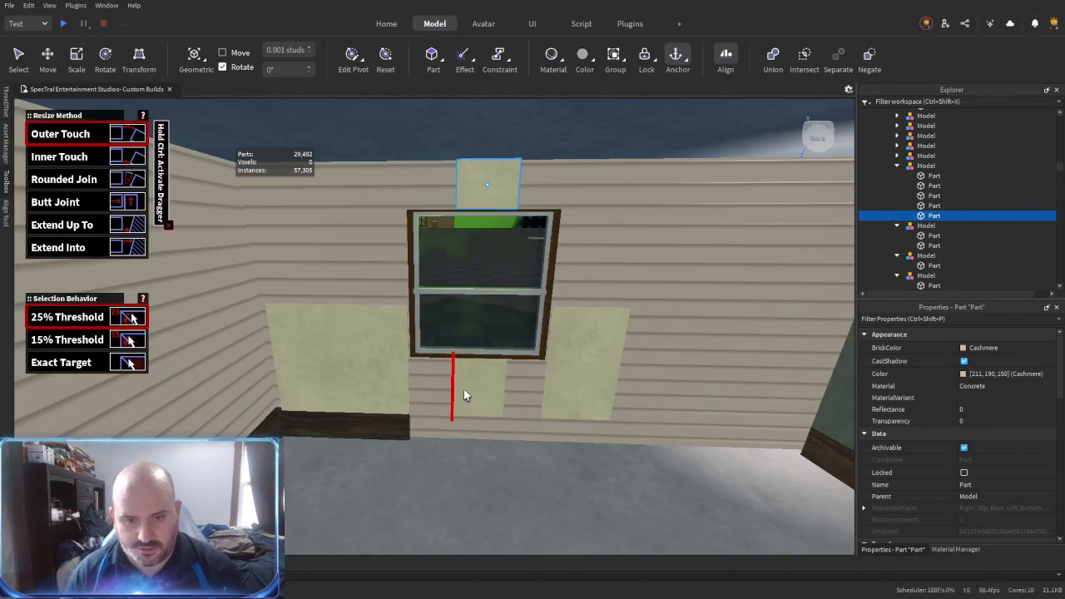
click(462, 389)
click(389, 330)
key(w)
key(w)
click(389, 412)
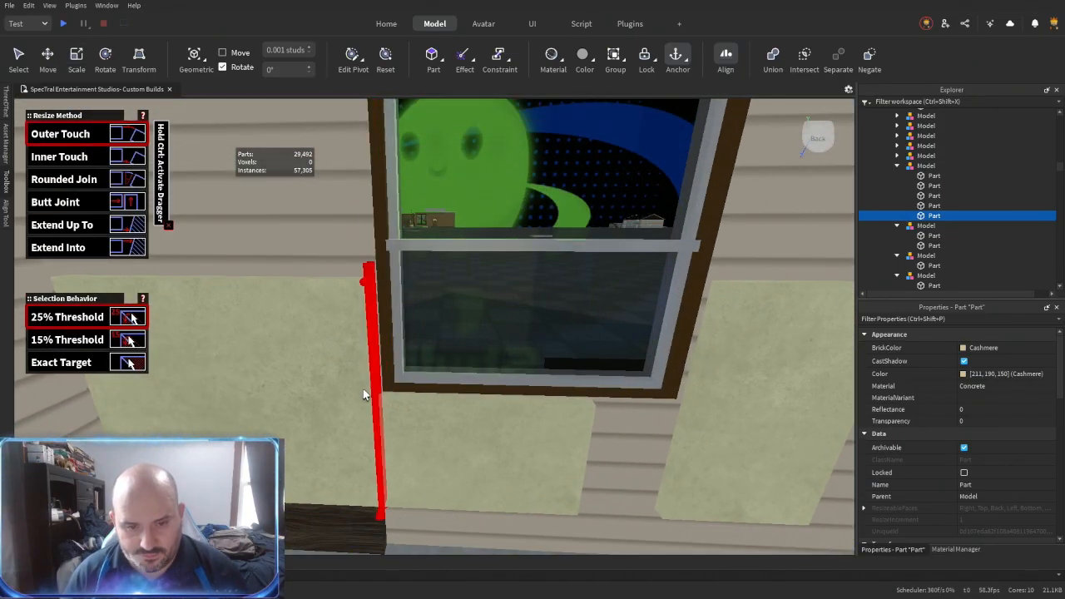
key(w)
- Raise the low panel on one side of the back wall's window to the top of the wall
right_drag(454, 476, 452, 469)
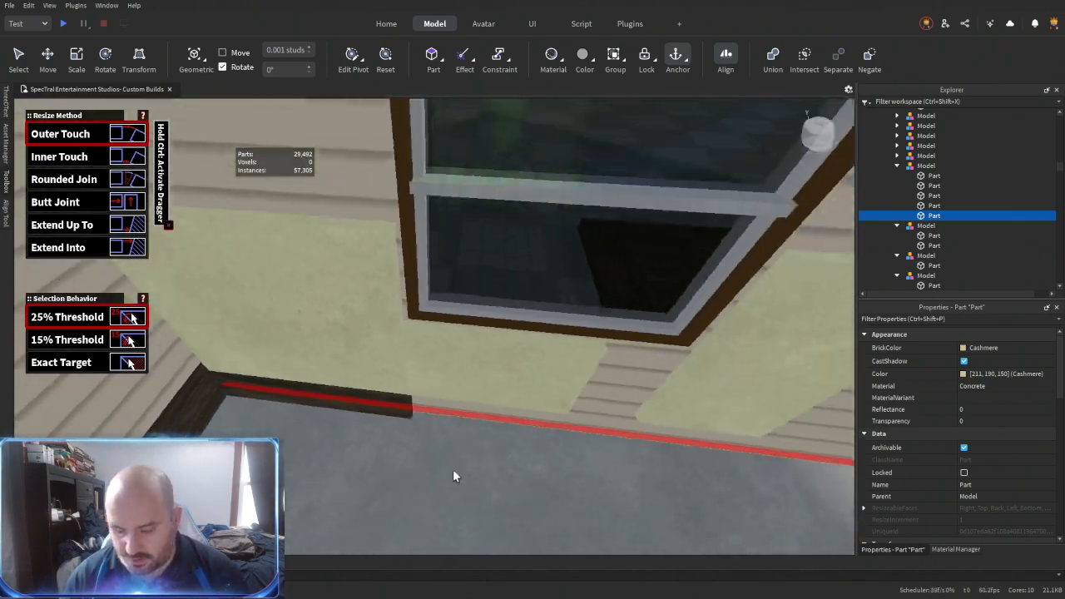
key(ctrl+2)
click(486, 287)
key(w)
right_drag(487, 287, 487, 287)
drag(530, 175, 528, 166)
key(s)
right_drag(504, 281, 504, 280)
key(r)
click(516, 320)
right_drag(516, 319, 516, 320)
click(384, 231)
click(401, 259)
click(581, 279)
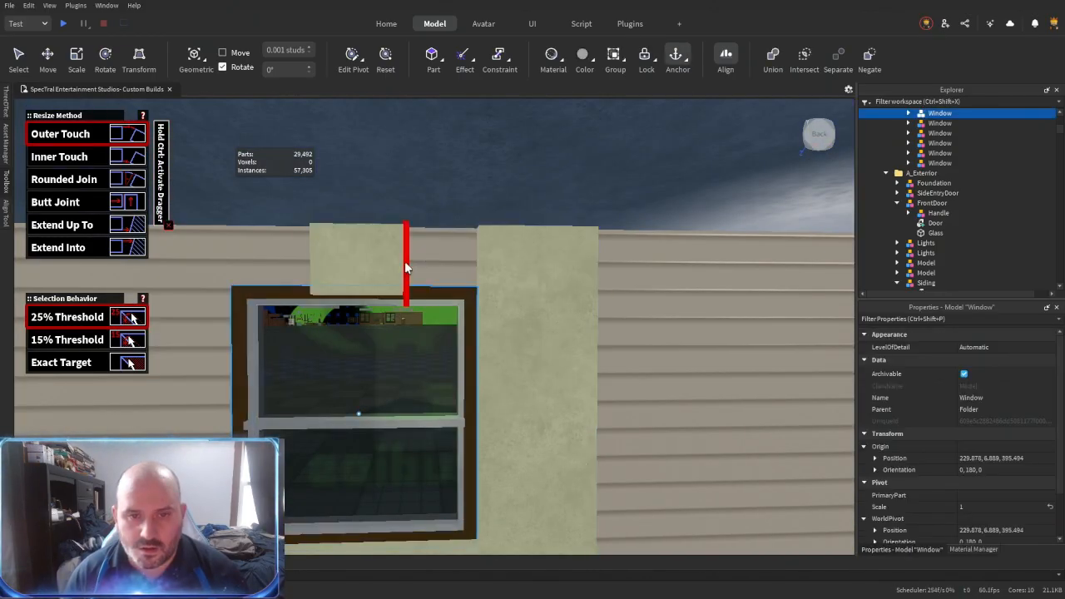
- Stretch the panel above the back window to the tall side panels and raise the remaining low panel to the wall's top
key(r)
key(r)
click(352, 291)
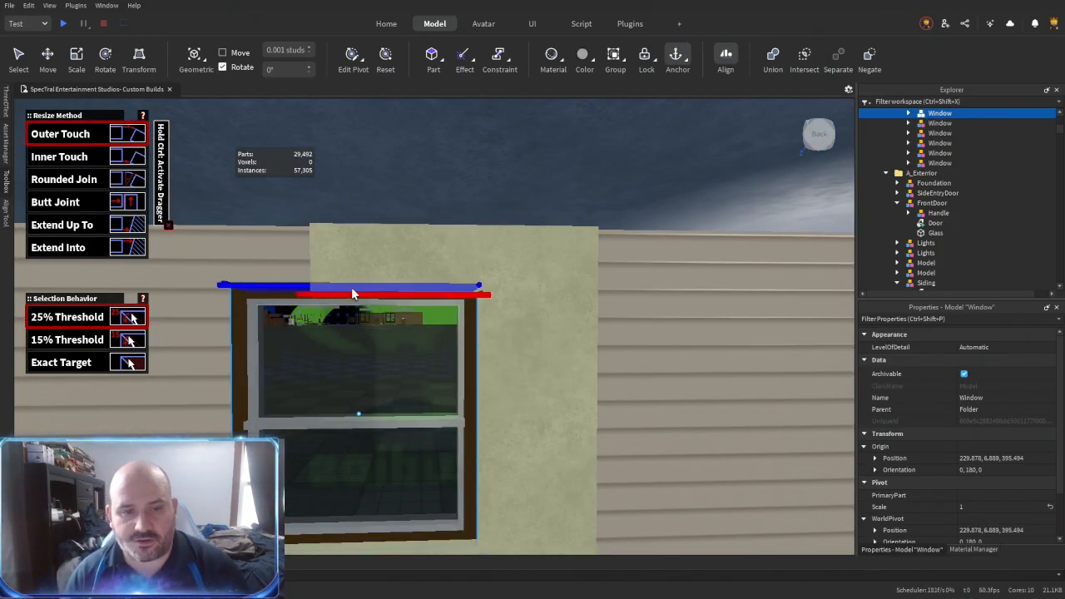
click(351, 287)
key(a)
right_drag(351, 287, 351, 287)
click(541, 217)
click(487, 242)
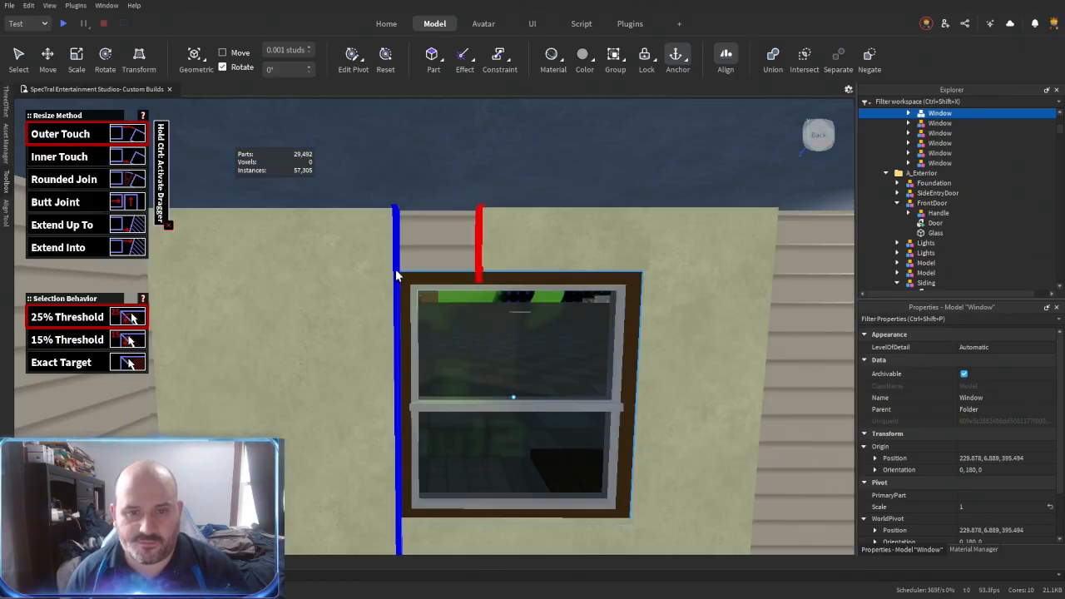
click(395, 269)
- Extend the back wall's panelling and baseboard across the remaining siding to the corner
right_drag(519, 344, 519, 345)
click(326, 294)
right_drag(326, 294, 325, 294)
click(638, 342)
right_drag(638, 342, 638, 342)
click(227, 424)
- Duplicate the low panel beside the adjoining wall's window, fitting one copy on the window's other side and a narrow one beneath it
right_drag(372, 393, 428, 380)
key(w)
right_drag(303, 324, 303, 324)
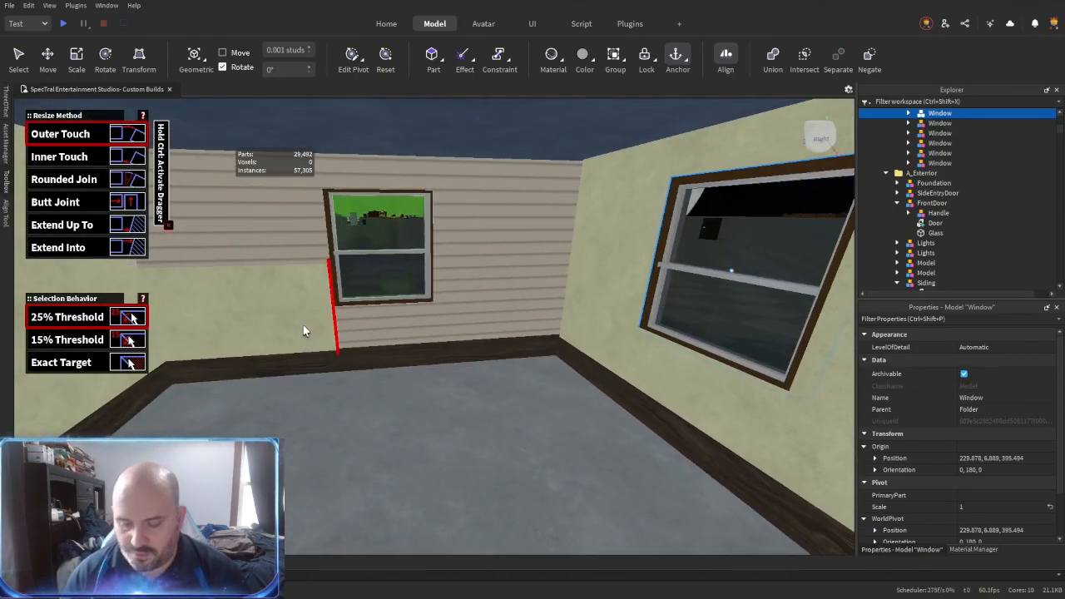
key(ctrl+3)
click(303, 325)
key(ctrl+d)
drag(361, 312, 555, 303)
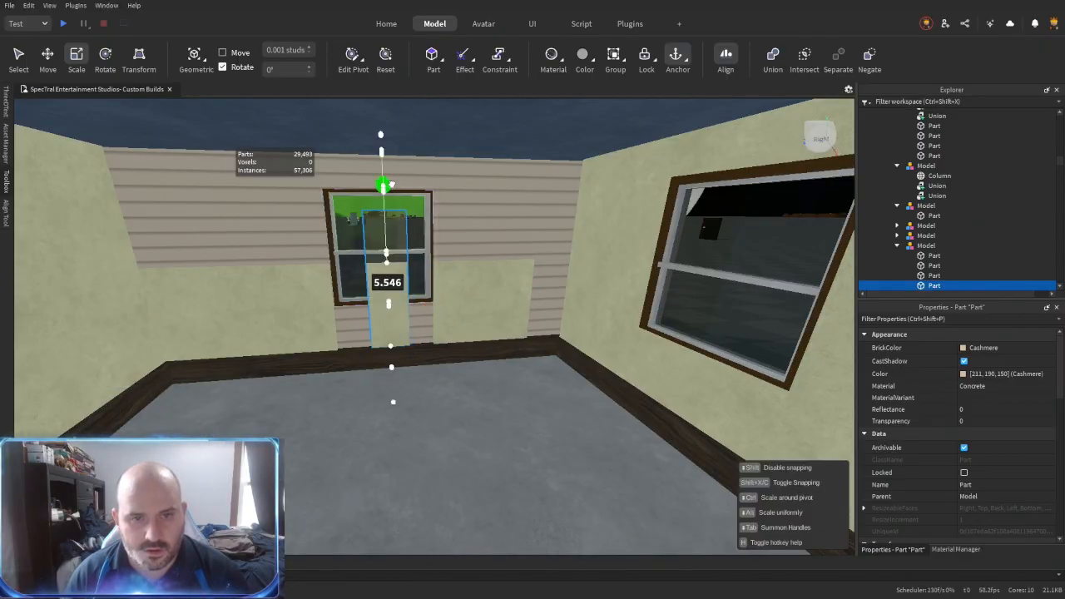
- Place a narrow panel above the adjoining wall's window, reaching the top of the wall
key(w)
right_drag(425, 262, 374, 347)
key(w)
drag(359, 371, 362, 366)
key(s)
right_drag(362, 366, 375, 366)
- Trim the panel beneath the window to its frame, raise one side panel to full height and join the panel above the window
key(r)
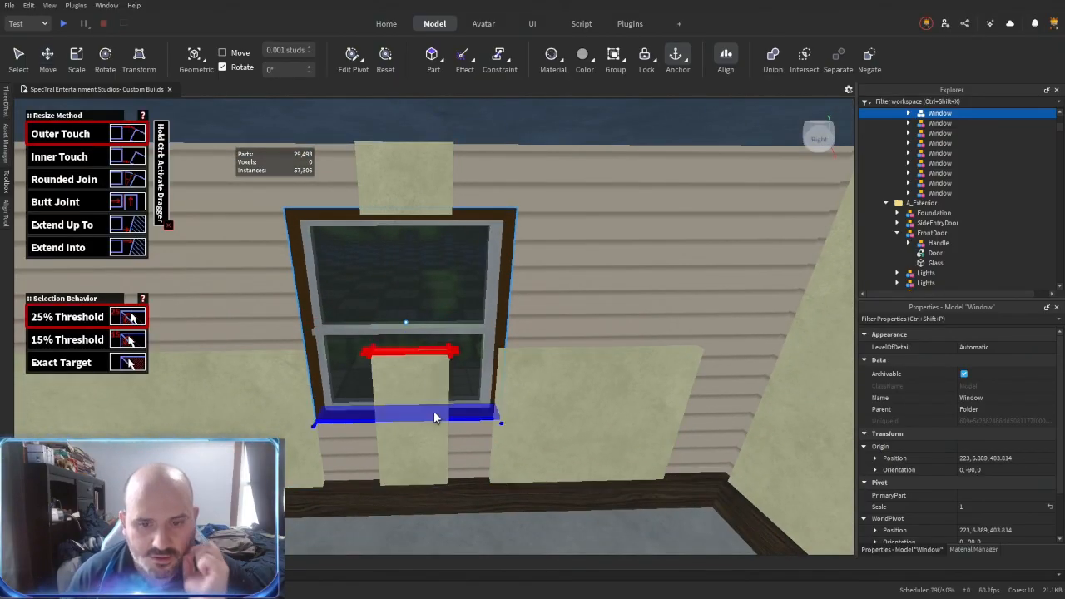
click(423, 213)
click(434, 208)
click(449, 197)
click(500, 240)
click(364, 188)
click(262, 366)
right_drag(263, 364, 273, 333)
click(392, 243)
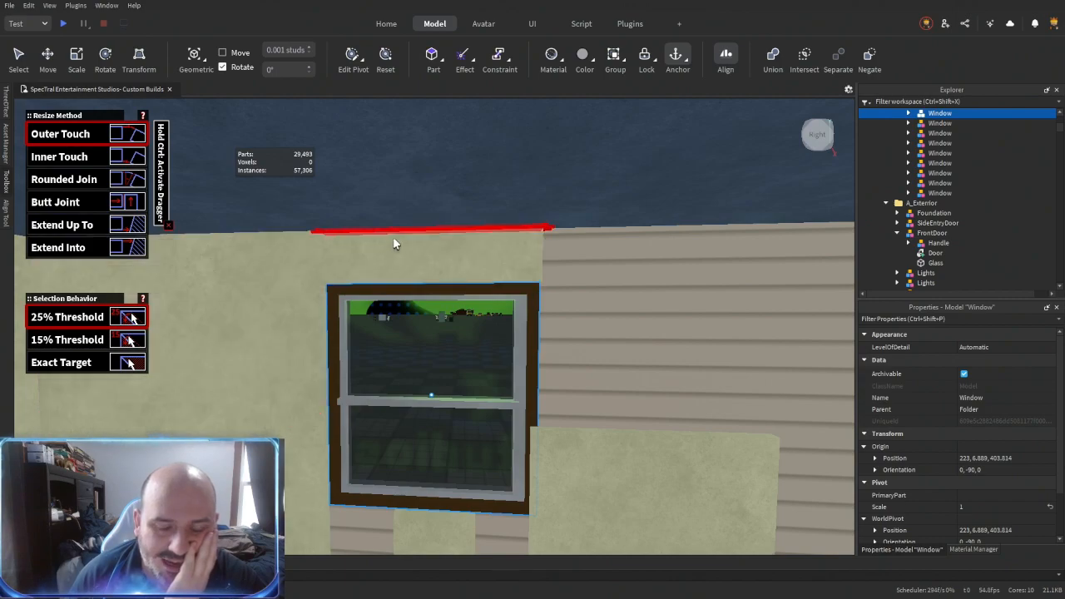
right_drag(393, 238, 398, 253)
- Raise the other side panel, close the gaps beneath the window and extend the panelling to the corner
click(546, 435)
click(527, 371)
click(578, 413)
click(408, 208)
right_drag(408, 213, 414, 242)
click(644, 421)
right_drag(644, 421, 652, 422)
click(485, 366)
right_drag(482, 368, 477, 377)
- Place a concrete floor part in the panelled bedroom and scale it across the room between the baseboards
click(450, 372)
click(358, 353)
right_drag(357, 353, 453, 403)
click(448, 490)
drag(418, 339, 422, 356)
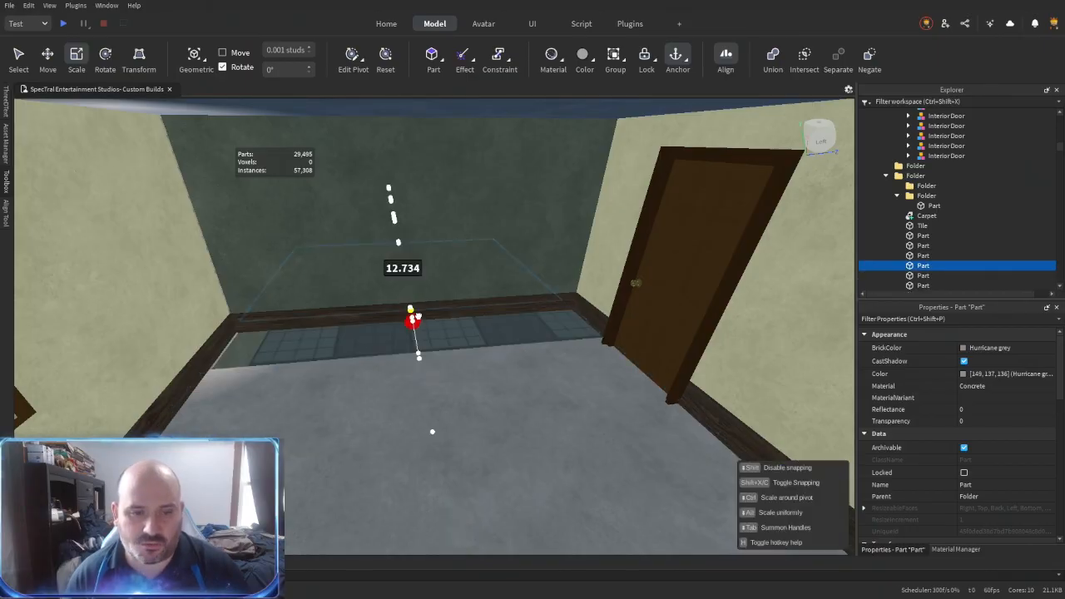
right_drag(426, 358, 478, 421)
drag(768, 424, 449, 425)
right_drag(438, 413, 333, 399)
drag(584, 292, 577, 349)
drag(297, 374, 472, 433)
- Extend the bedroom floor part's edges to the baseboards along the window walls and beside the door
key(shift+r)
click(489, 446)
right_drag(489, 446, 491, 385)
click(453, 398)
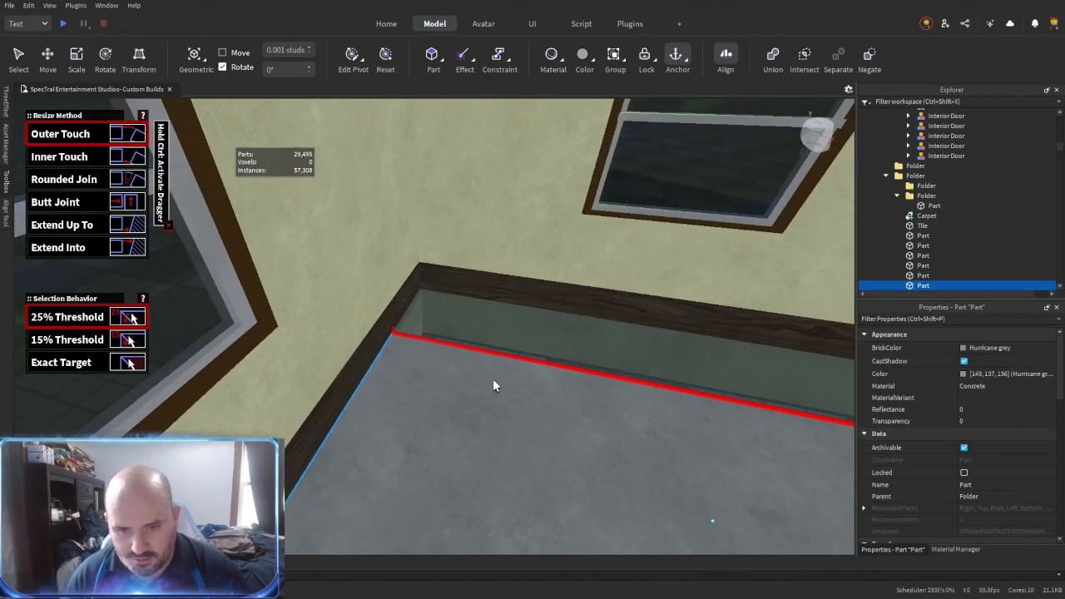
right_drag(655, 321, 515, 292)
click(588, 248)
right_drag(588, 248, 449, 416)
click(454, 471)
right_drag(454, 471, 483, 344)
click(450, 271)
- Adjust the bedroom floor part at the door, then set its material to Carpet and its colour to Fog
key(ctrl+3)
scroll(483, 345, up, 5)
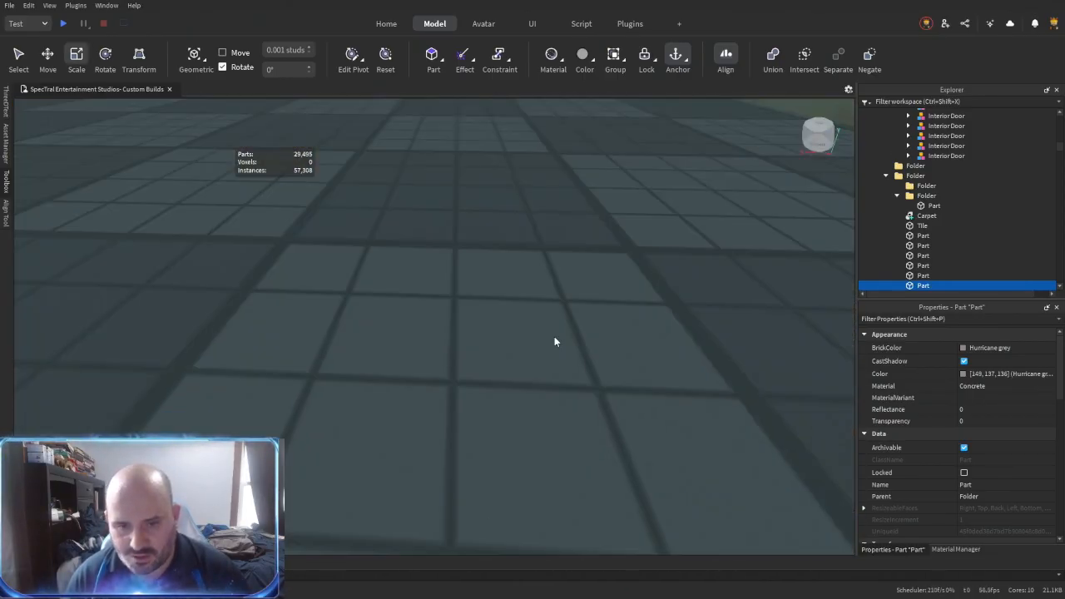
click(555, 336)
scroll(555, 336, down, 5)
right_drag(554, 336, 542, 355)
click(554, 336)
click(990, 386)
text(carp)
key(Return)
click(990, 350)
click(963, 472)
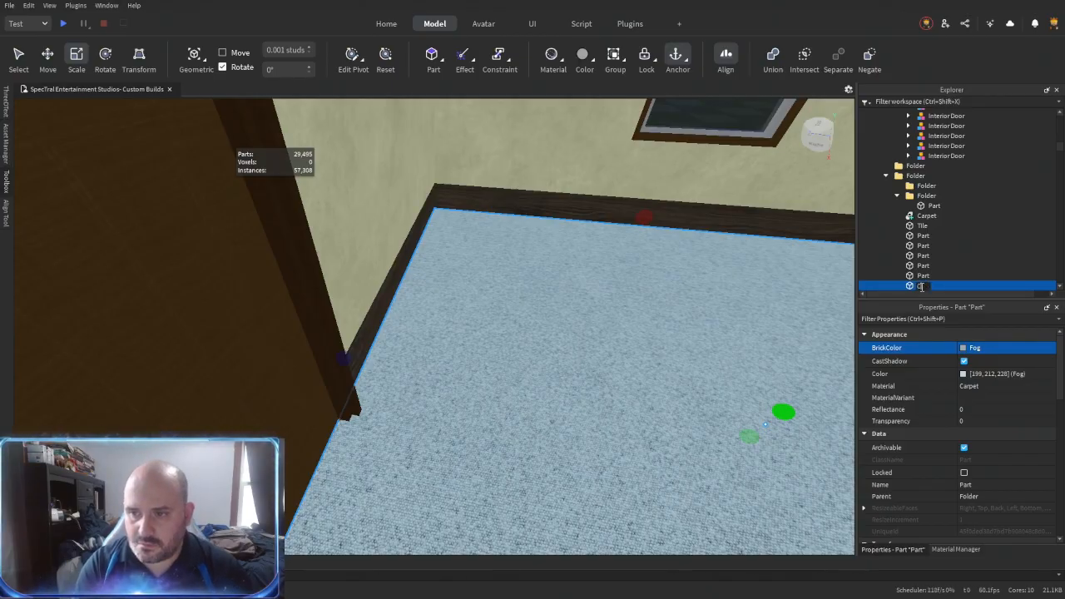
- Select all of the bedroom's wall panels and group them into a folder
right_drag(553, 333, 539, 329)
click(536, 334)
click(538, 329)
right_drag(725, 200, 722, 202)
ctrl+alt+click(669, 286)
right_drag(668, 285, 661, 284)
ctrl+alt+click(663, 285)
right_drag(680, 425, 679, 426)
ctrl+alt+click(402, 131)
ctrl+alt+click(611, 305)
right_drag(611, 304, 612, 305)
key(ctrl+alt+g)
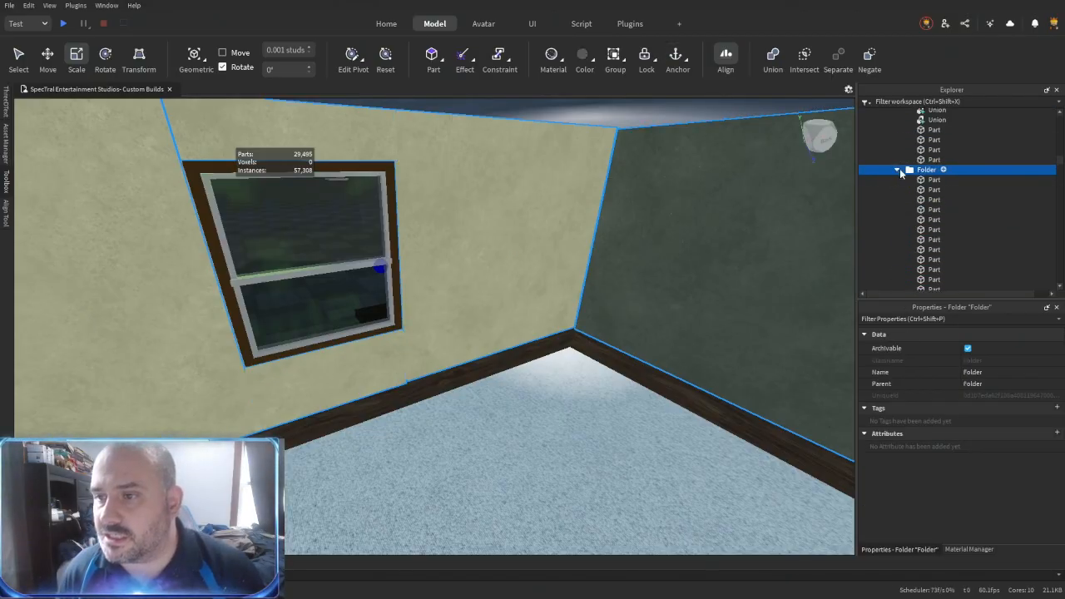
- Union the panels surrounding each bedroom window into a single wall piece per wall
click(550, 224)
right_drag(550, 225, 667, 347)
ctrl+click(339, 367)
key(ctrl+shift+g)
right_drag(413, 407, 361, 411)
click(465, 395)
key(ctrl+shift+g)
- Recolour all of the bedroom's wall pieces dusty reddish brown, group them as a model and name it Bedroom
shift+click(933, 230)
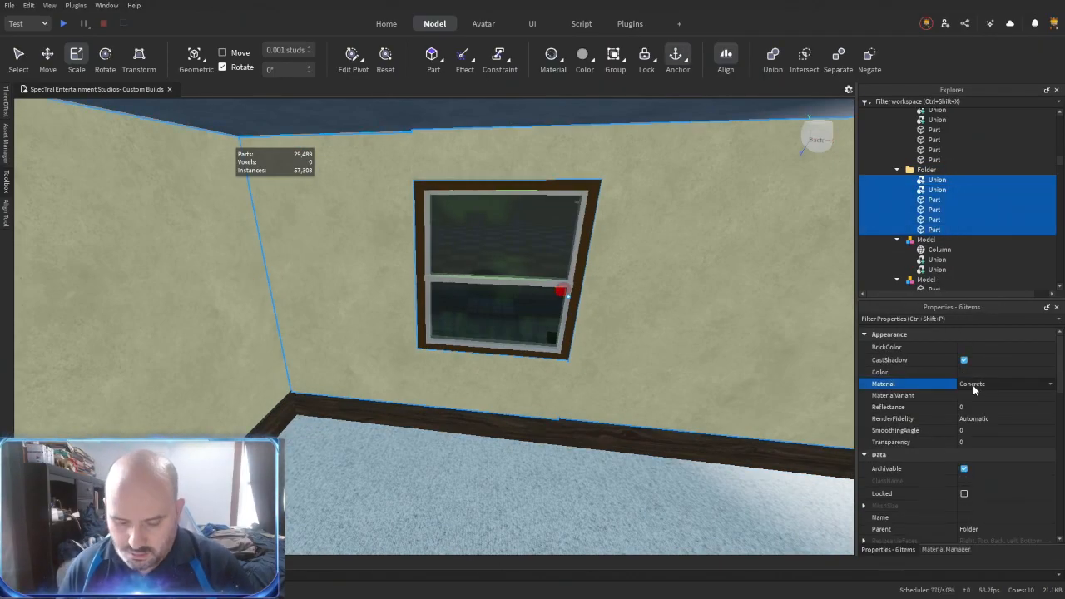
scroll(971, 427, down, 5)
scroll(972, 437, up, 2)
click(982, 348)
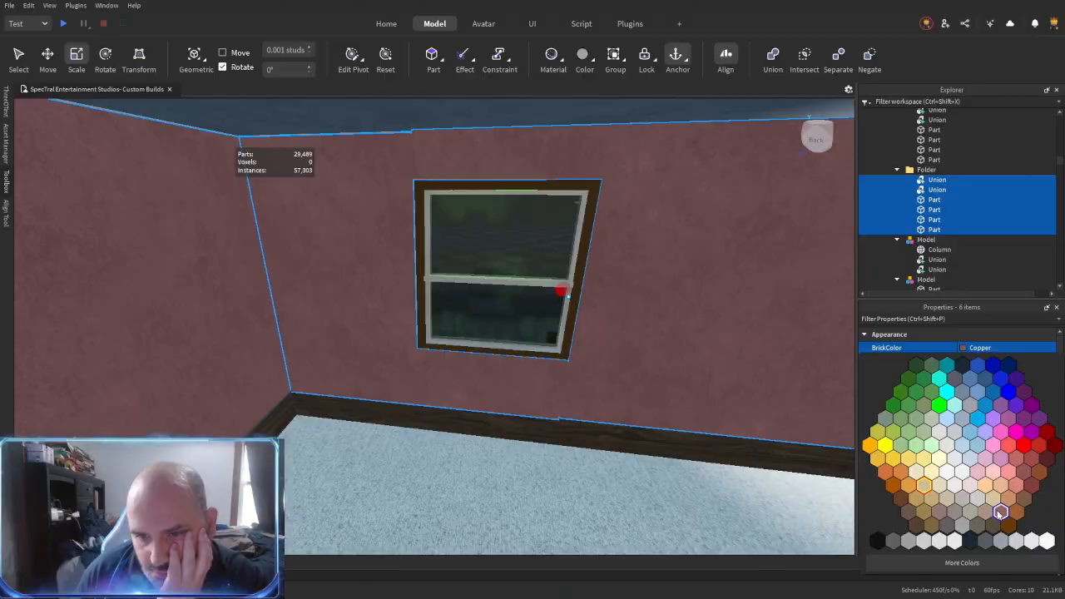
click(993, 512)
right_drag(551, 406, 550, 405)
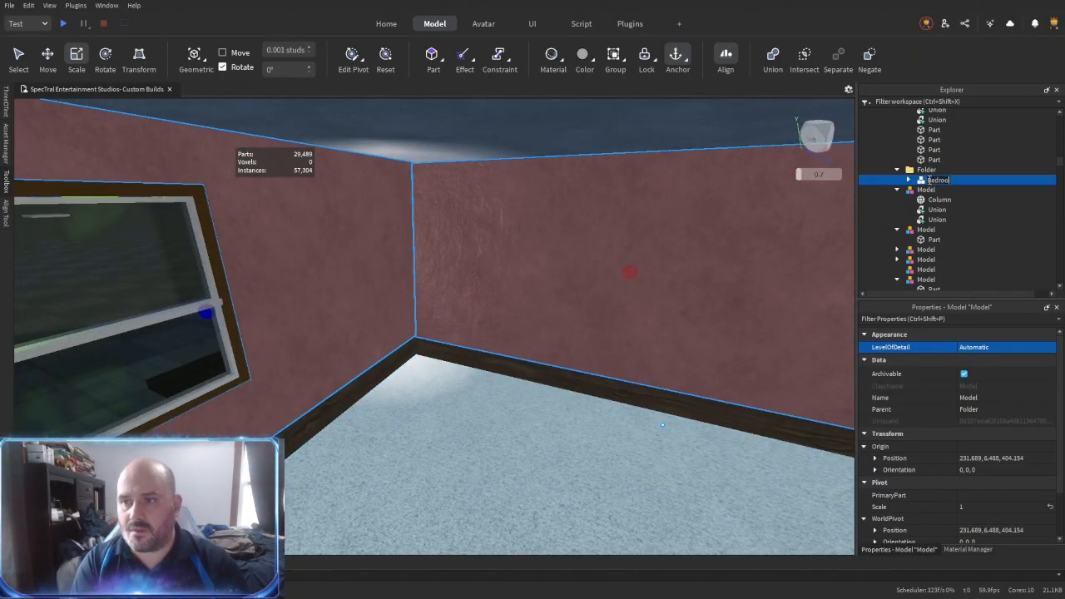
- Group the living room's white walls as a model named Livingroom, placed in the same folder as Bedroom, and delete the leftover folder
key(w)
right_drag(480, 298, 480, 298)
ctrl+click(481, 298)
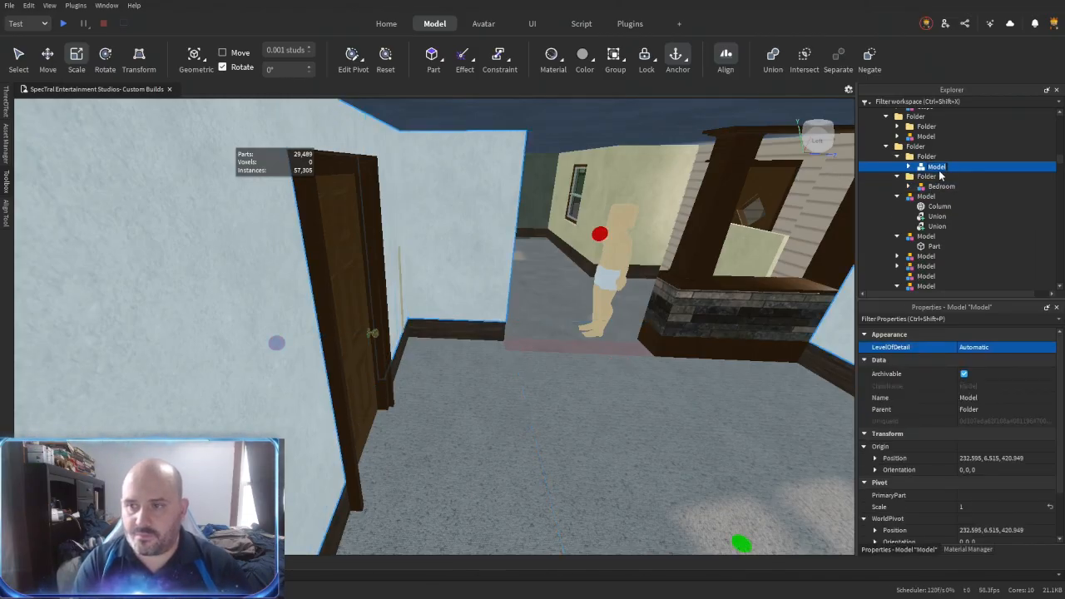
key(Delete)
- Fit the pieces at the corner where the white living room wall's end meets the beige partition
right_drag(520, 305, 518, 305)
key(w)
key(r)
click(445, 325)
right_drag(445, 325, 445, 325)
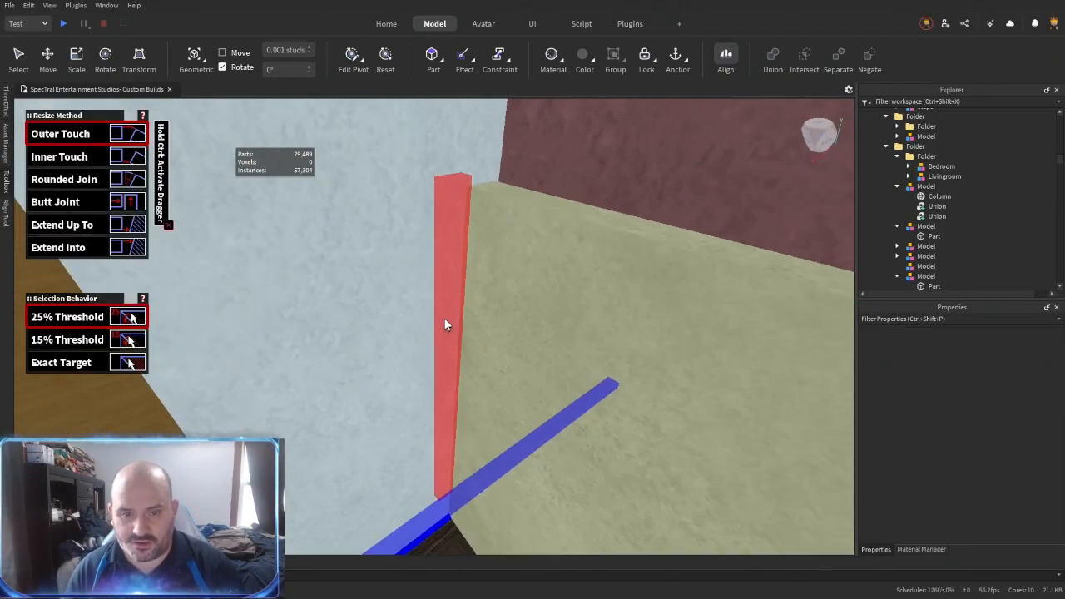
click(434, 316)
right_drag(545, 363, 545, 363)
key(s)
click(554, 344)
click(579, 245)
right_drag(585, 273, 585, 273)
- Copy the stone half-wall partition with its columns and bring the copy beside the foot of the stairs
key(ctrl+2)
key(w)
right_drag(523, 292, 542, 280)
key(w)
key(w)
key(w)
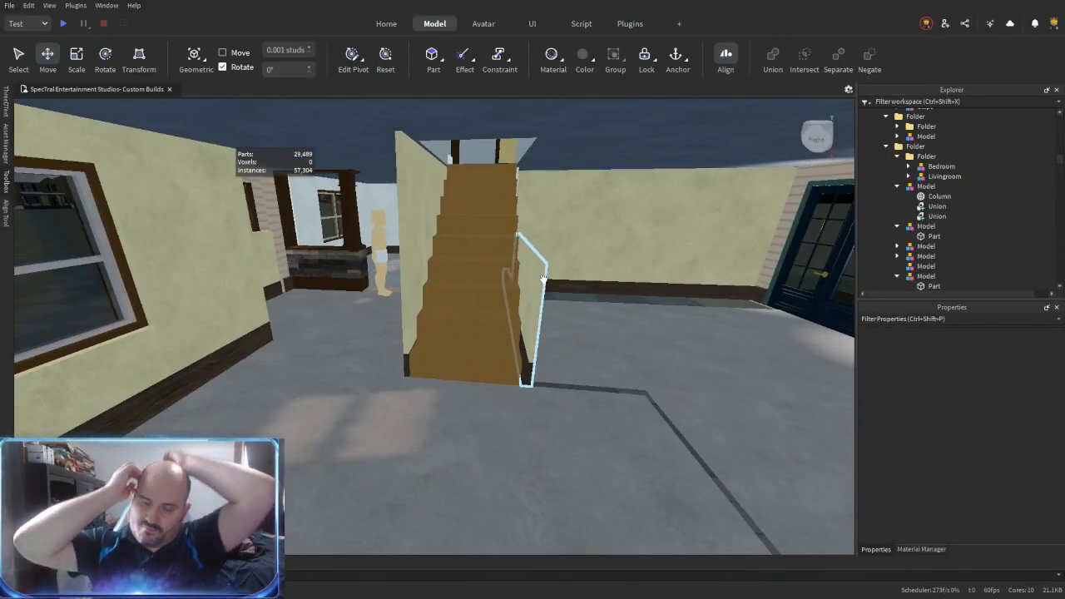
drag(352, 261, 409, 341)
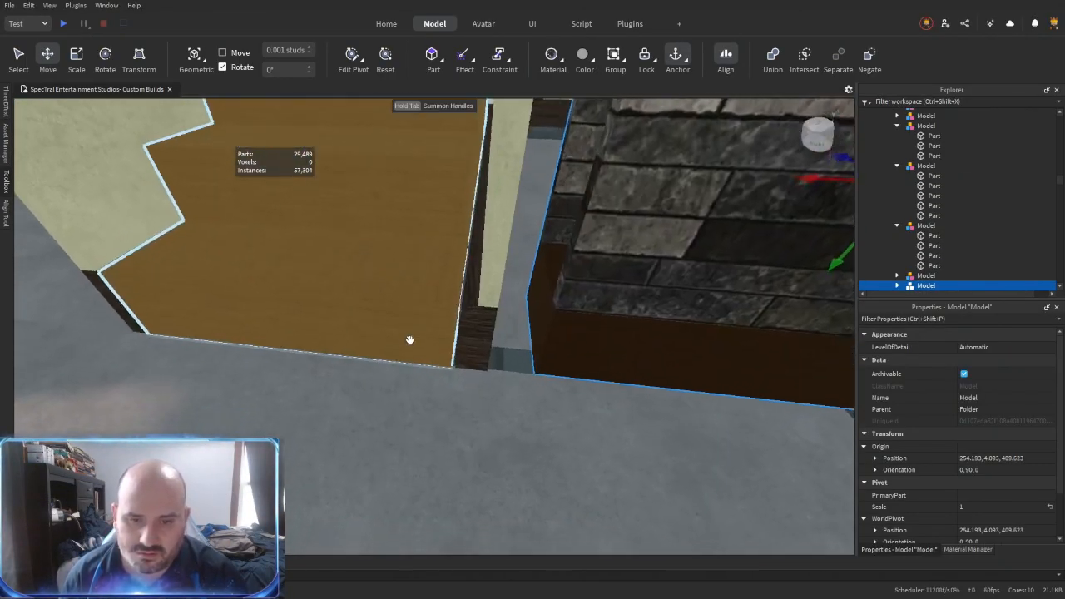
- Line the copied stone partition up against the low wall at the side of the stairs
scroll(409, 341, down, 3)
drag(573, 250, 536, 280)
scroll(534, 280, down, 5)
right_drag(491, 376, 487, 383)
key(w)
key(s)
key(Delete)
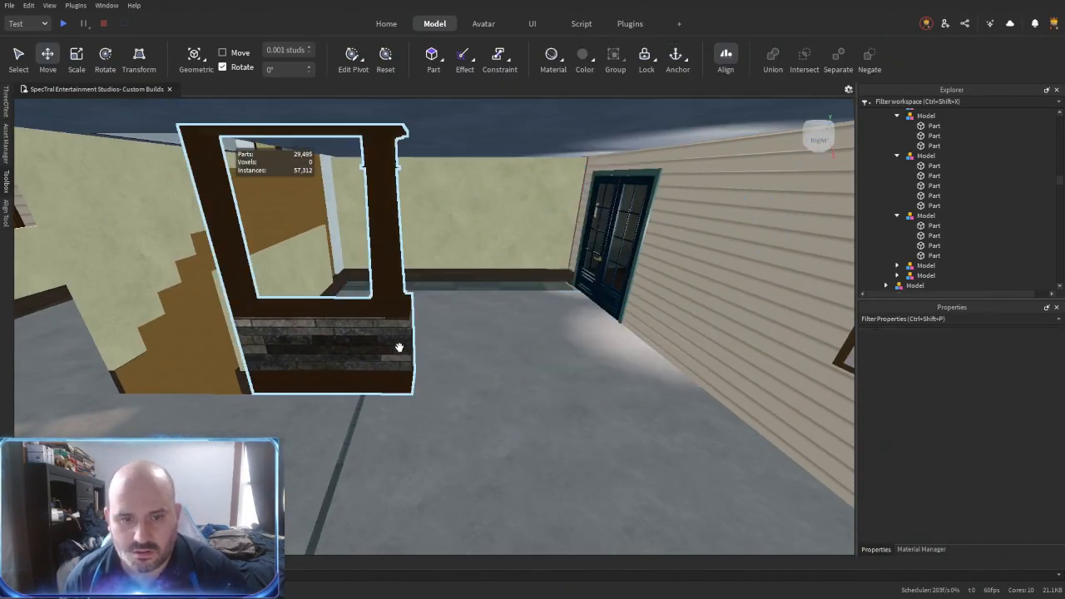
- Adjust the copied stone half-wall partition's fit against the low wall beside the stairs and reset the partition model's pivot
key(ctrl+3)
key(w)
key(a)
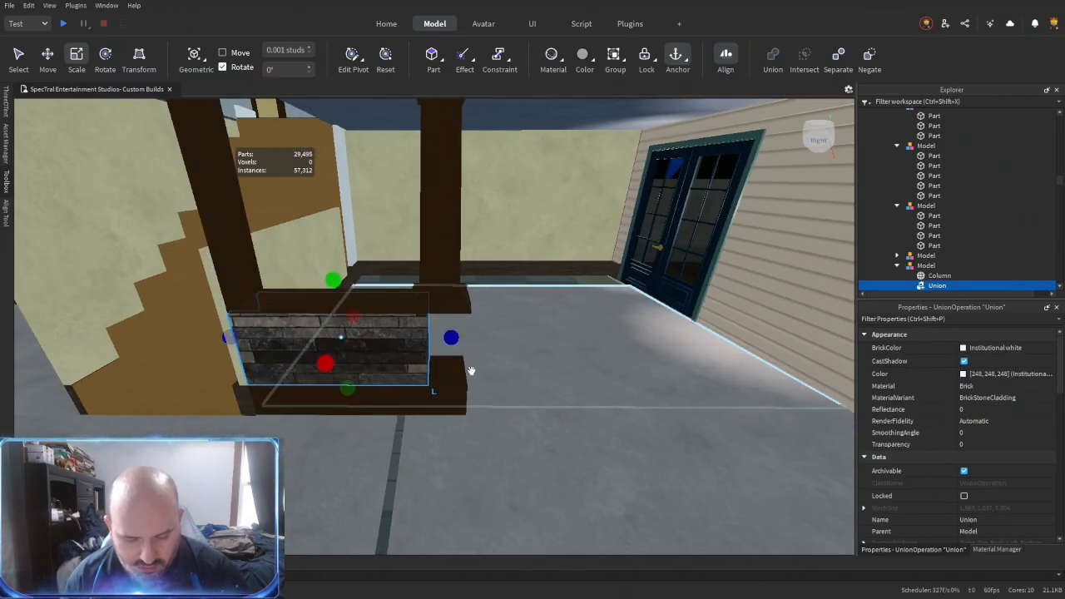
right_drag(457, 389, 470, 319)
key(d)
key(ctrl+2)
key(a)
click(452, 329)
drag(470, 325, 452, 326)
right_drag(452, 325, 366, 353)
click(697, 373)
click(355, 351)
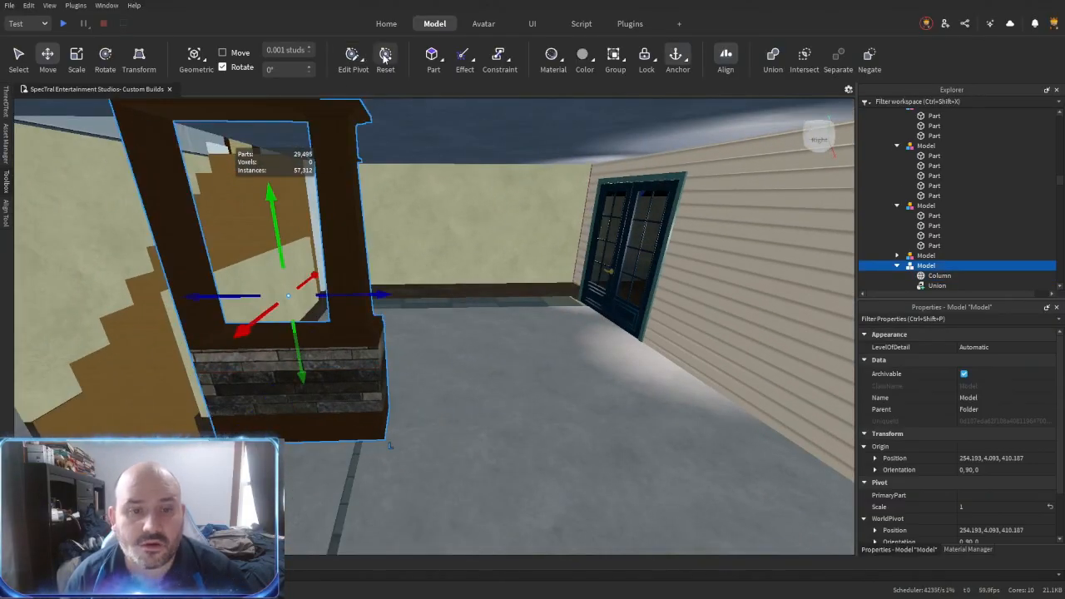
- Place another copy of the stone partition against the siding wall opposite the stairs, leaving an opening between the two partitions
key(ctrl+r)
key(d)
drag(386, 295, 584, 322)
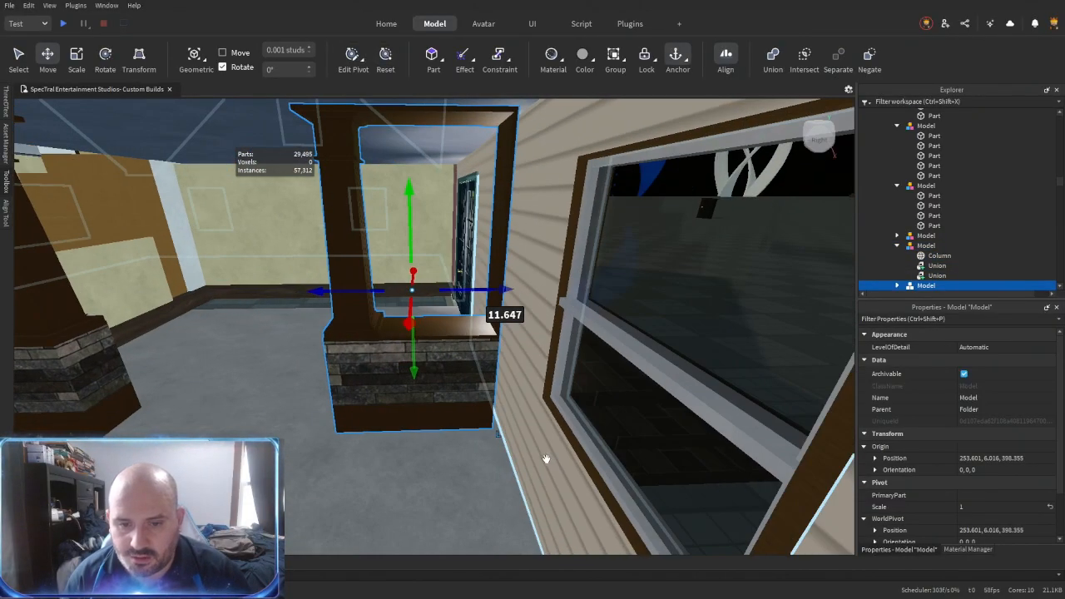
key(w)
drag(425, 291, 426, 291)
click(590, 411)
right_drag(437, 400, 468, 401)
key(s)
key(w)
click(479, 402)
key(w)
right_drag(573, 292, 485, 309)
click(472, 322)
click(446, 362)
click(446, 363)
key(w)
click(581, 319)
click(594, 281)
click(594, 280)
- Resize and align the white living room wall's end with the adjoining panels in the corner behind the stairs
key(w)
click(523, 280)
key(w)
key(w)
click(506, 330)
key(w)
key(ctrl+3)
key(w)
key(s)
key(r)
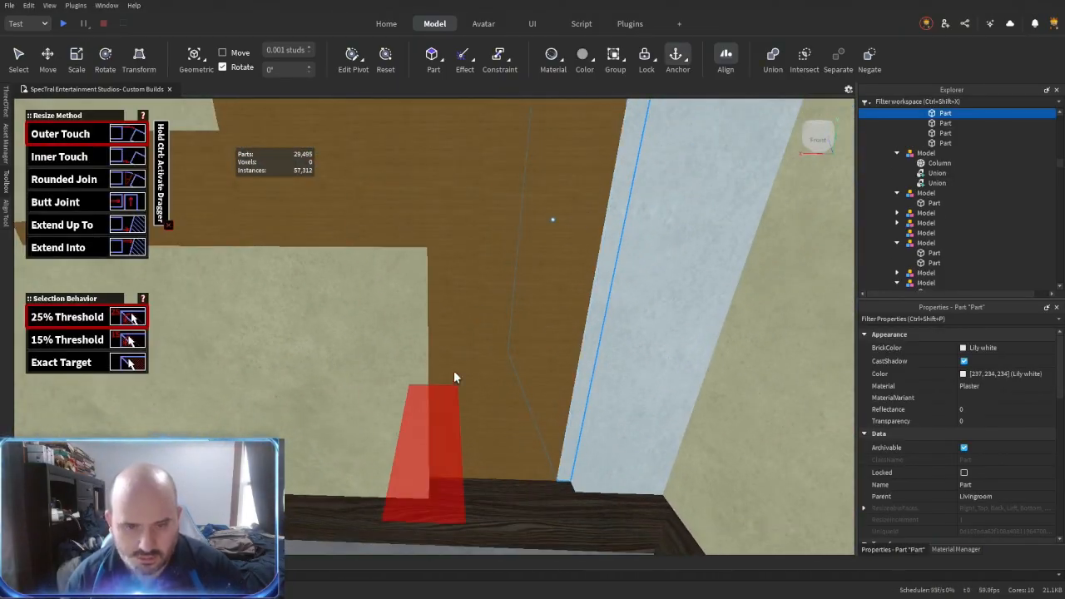
click(459, 365)
right_drag(461, 364, 462, 363)
click(684, 296)
right_drag(684, 296, 682, 298)
key(s)
click(506, 324)
right_drag(539, 315, 540, 313)
click(601, 286)
key(s)
right_drag(604, 287, 546, 310)
- Duplicate the narrow beige wall panel at the foot of the stairs and offset the copy by 0.2 studs
key(ctrl+2)
key(w)
key(a)
key(s)
key(d)
key(a)
key(w)
key(s)
key(ctrl+d)
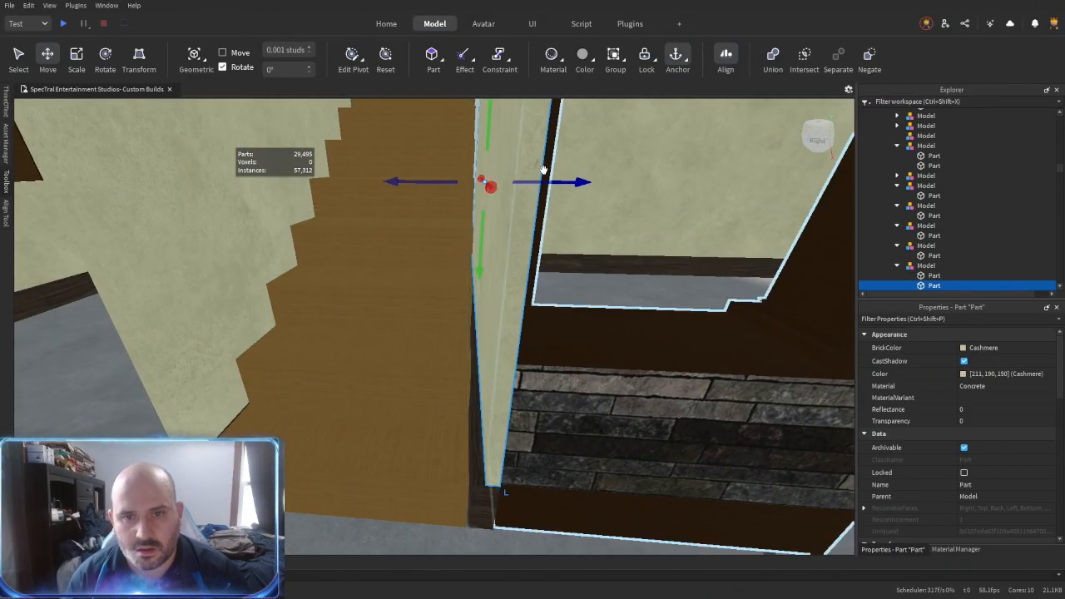
drag(539, 182, 535, 182)
right_drag(541, 257, 519, 262)
key(a)
key(a)
key(w)
key(d)
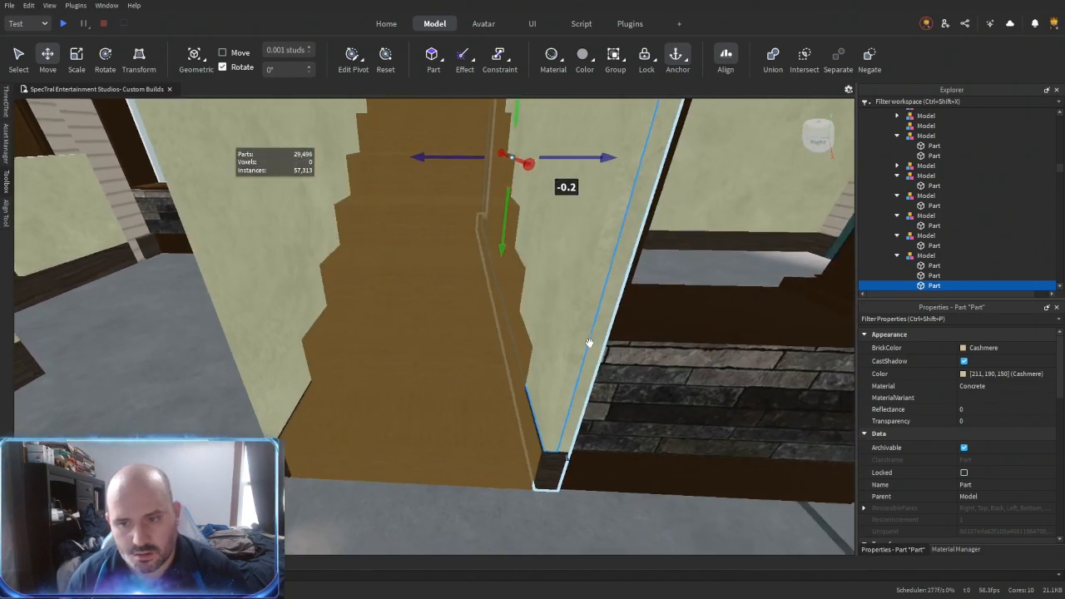
- Resize the copied beige panel along the side of the stairs beside the stone partition
right_drag(487, 484, 487, 484)
key(d)
key(ctrl+3)
right_drag(443, 356, 443, 356)
key(d)
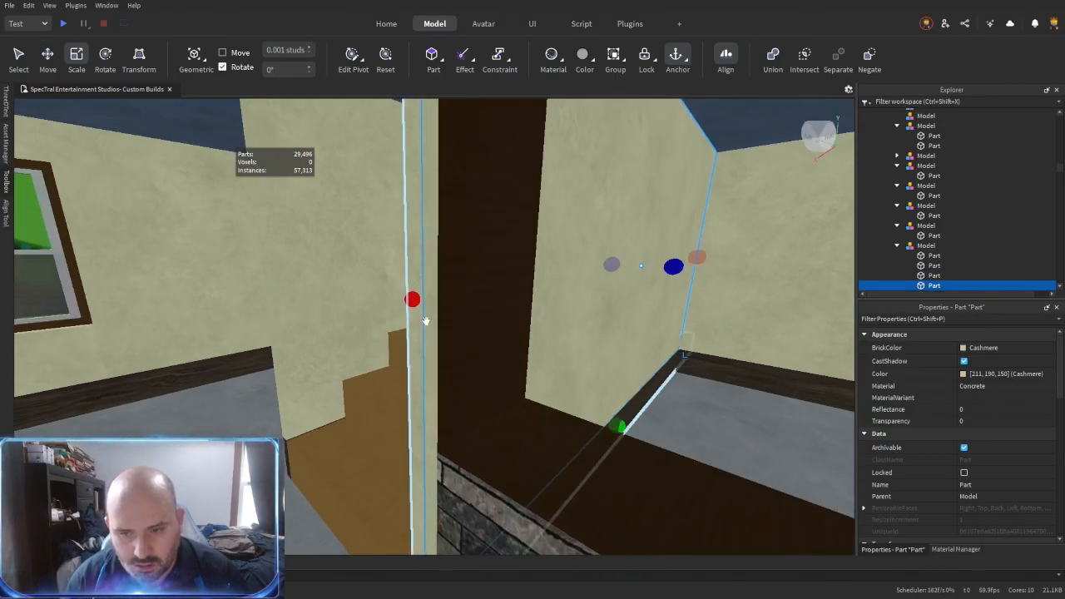
drag(467, 314, 483, 330)
right_drag(482, 330, 482, 330)
key(a)
- Duplicate a floor strip and move the copy into the opening between the two stone partitions
click(575, 495)
right_drag(571, 485, 572, 485)
key(d)
key(a)
key(d)
key(a)
right_drag(579, 446, 578, 445)
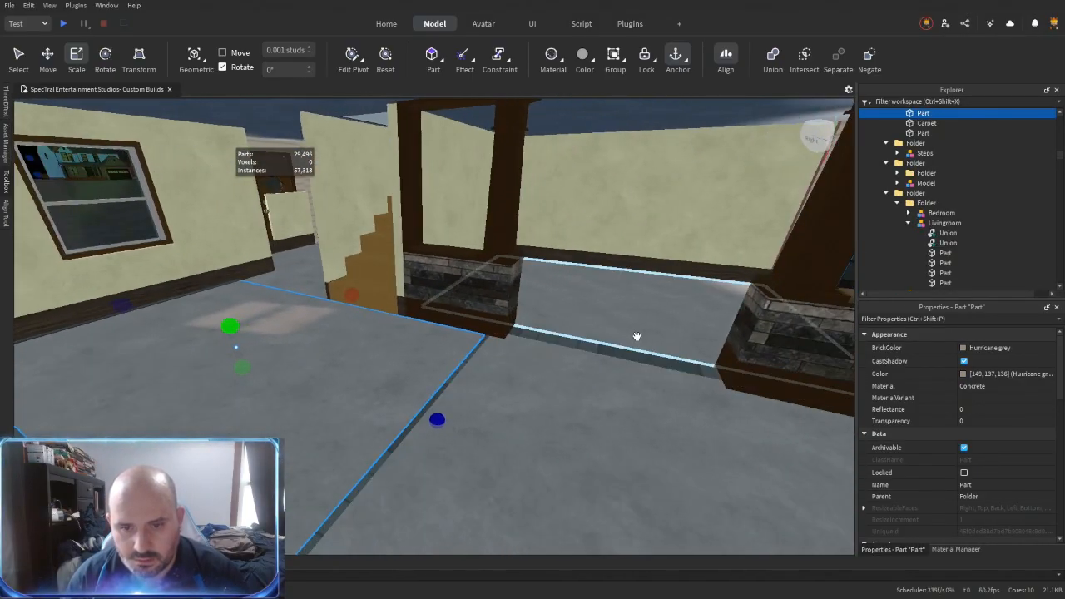
right_drag(601, 358, 602, 359)
key(a)
right_drag(432, 378, 433, 377)
key(ctrl+d)
key(ctrl+2)
right_drag(432, 366, 435, 365)
drag(435, 365, 486, 365)
right_drag(449, 249, 435, 214)
- Align and stretch the sand red aluminium strip so it spans the floor opening between the two stone partitions
drag(517, 442, 518, 452)
key(f)
right_drag(530, 388, 504, 366)
key(alt+r)
click(537, 380)
click(652, 403)
click(537, 391)
click(642, 425)
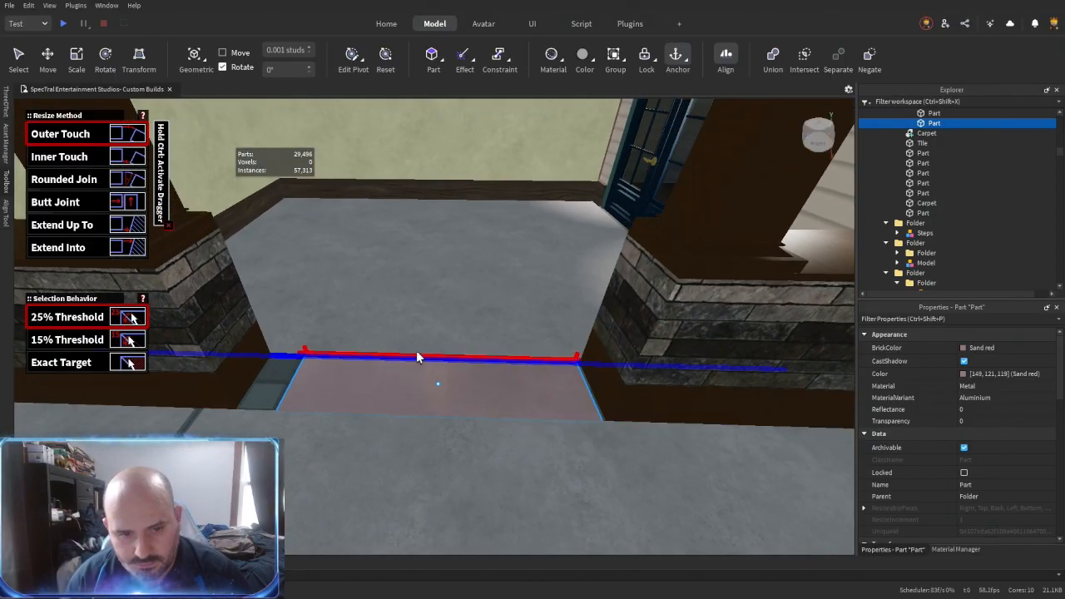
right_drag(416, 359, 413, 366)
right_drag(448, 416, 446, 415)
key(ctrl+2)
right_drag(343, 432, 357, 425)
click(743, 334)
right_drag(742, 335, 733, 340)
click(454, 337)
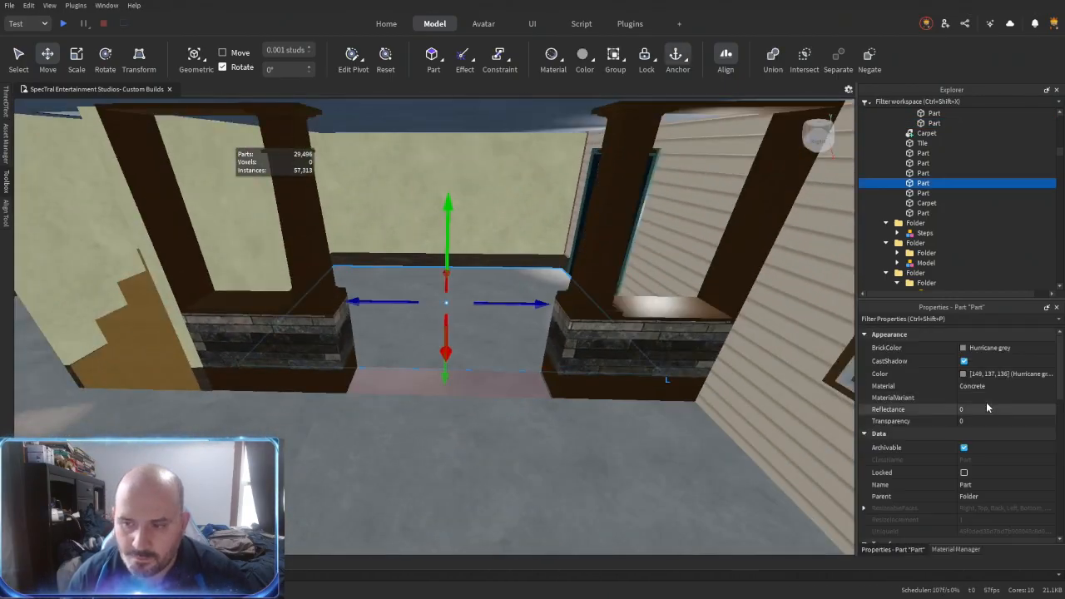
- Lower the tall beige wall panels to half-wall height and place copies above the lower panels as upper sections
key(w)
right_drag(556, 363, 494, 360)
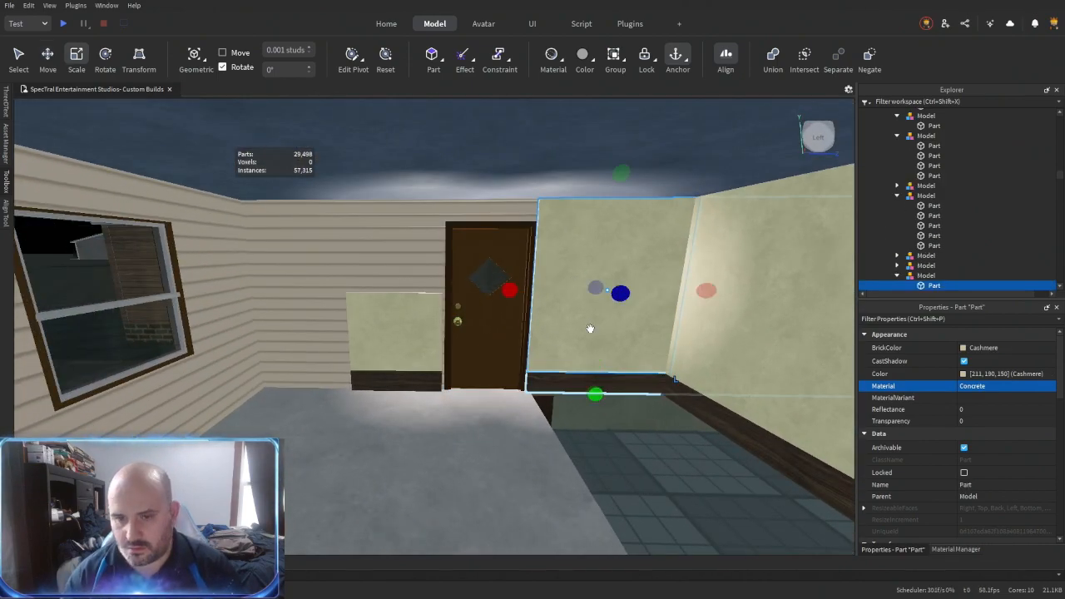
click(621, 326)
alt+click(636, 241)
drag(621, 173, 608, 288)
right_drag(636, 317, 706, 330)
click(706, 330)
drag(714, 148, 688, 306)
alt+click(338, 304)
right_drag(336, 278, 589, 436)
ctrl+alt+click(447, 319)
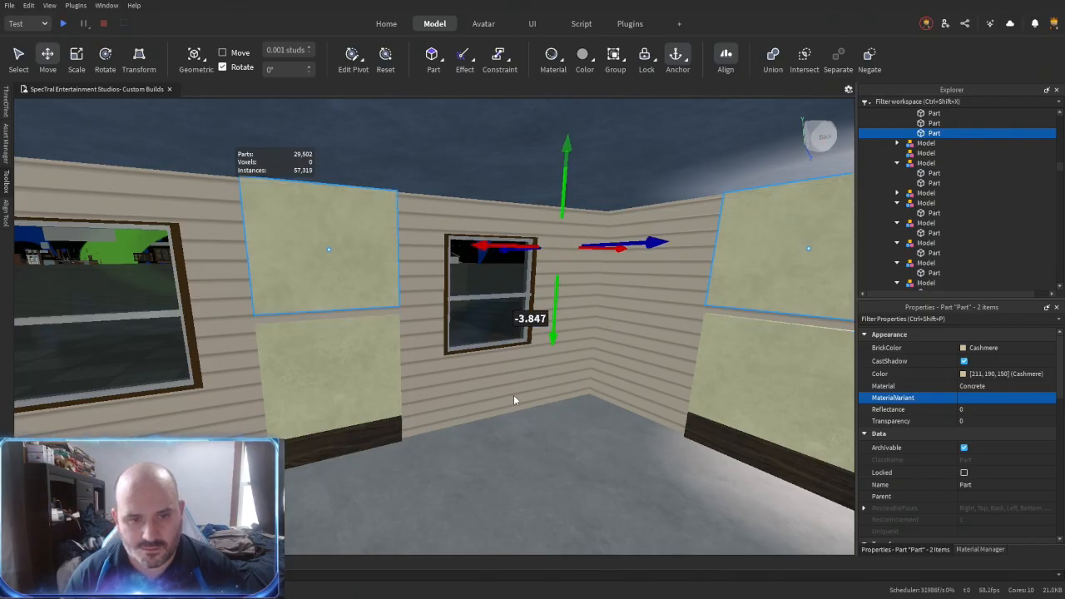
- Extend the lower beige panels along the window wall and the door wall so they meet in the corner
right_drag(512, 395, 519, 352)
key(r)
click(599, 304)
right_drag(599, 305, 668, 310)
click(452, 314)
right_drag(452, 314, 442, 313)
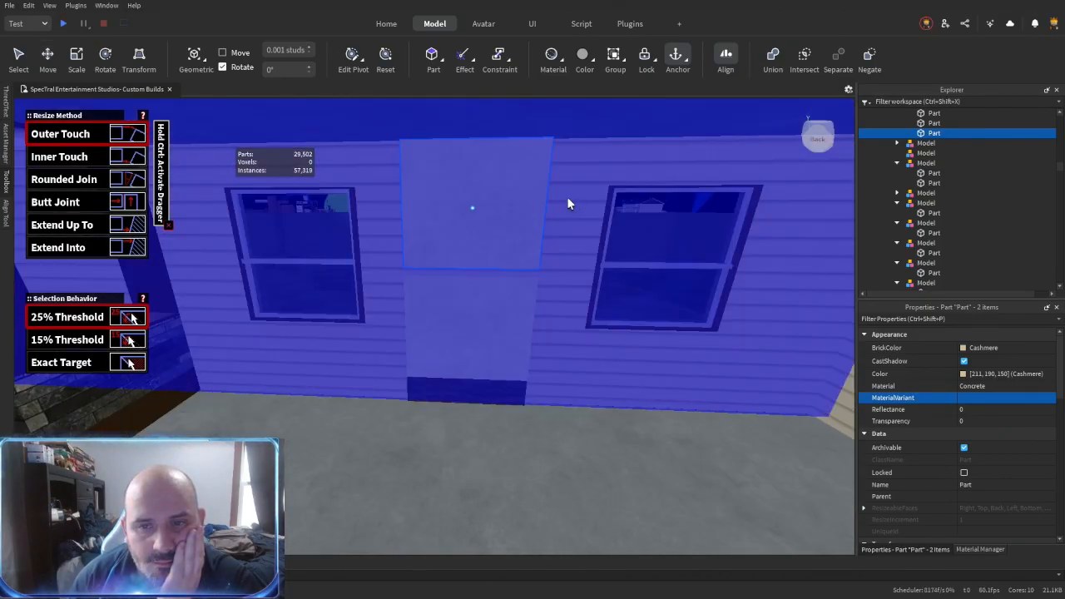
click(566, 197)
right_drag(567, 197, 413, 336)
click(414, 336)
click(728, 339)
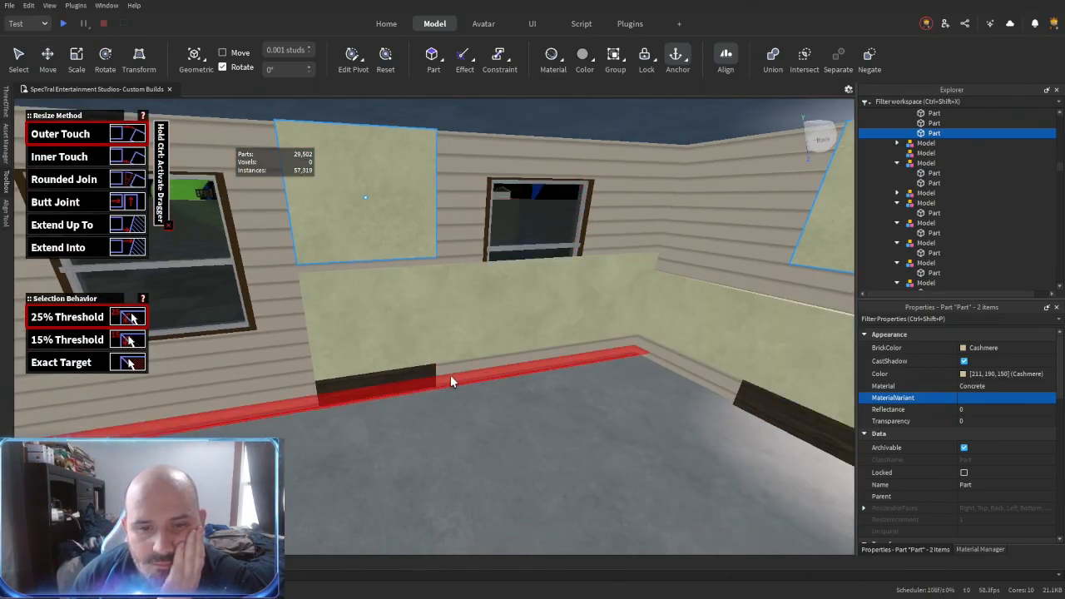
click(472, 273)
click(732, 305)
- Extend the dark wood baseboards along the window wall and beside the door to meet at the room's corners
right_drag(635, 380, 628, 381)
click(444, 365)
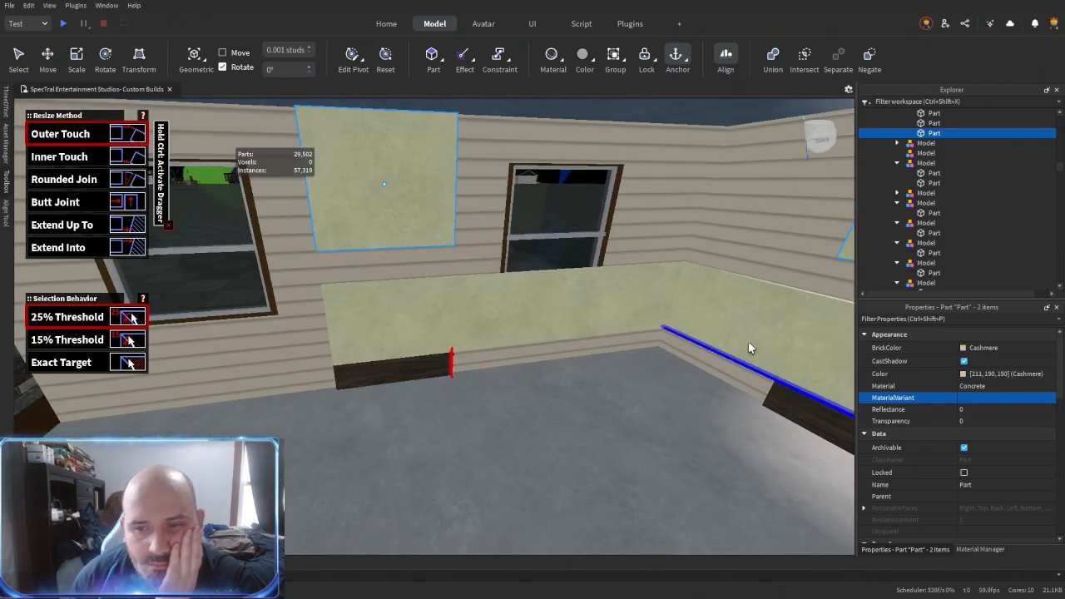
right_drag(790, 234, 586, 187)
click(586, 187)
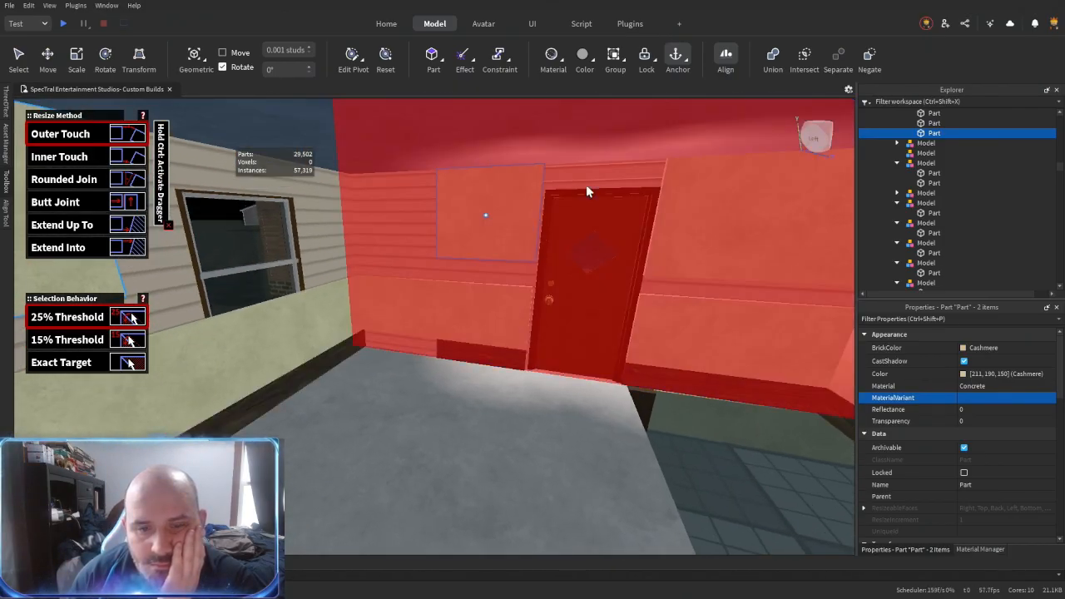
click(445, 351)
mouse_move(444, 351)
right_down()
mouse_move(432, 362)
mouse_move(439, 369)
mouse_move(394, 319)
mouse_move(429, 362)
right_up()
click(432, 362)
click(439, 369)
key(w)
click(335, 198)
click(511, 295)
click(436, 231)
- Duplicate the lower beige panel on the window wall and narrow the pieces into separate sections around the windows
right_drag(499, 306, 495, 338)
key(ctrl+3)
key(w)
double_click(495, 338)
key(ctrl+d)
drag(437, 332, 333, 334)
key(d)
drag(820, 323, 489, 332)
key(a)
alt+click(449, 334)
key(a)
drag(734, 324, 596, 325)
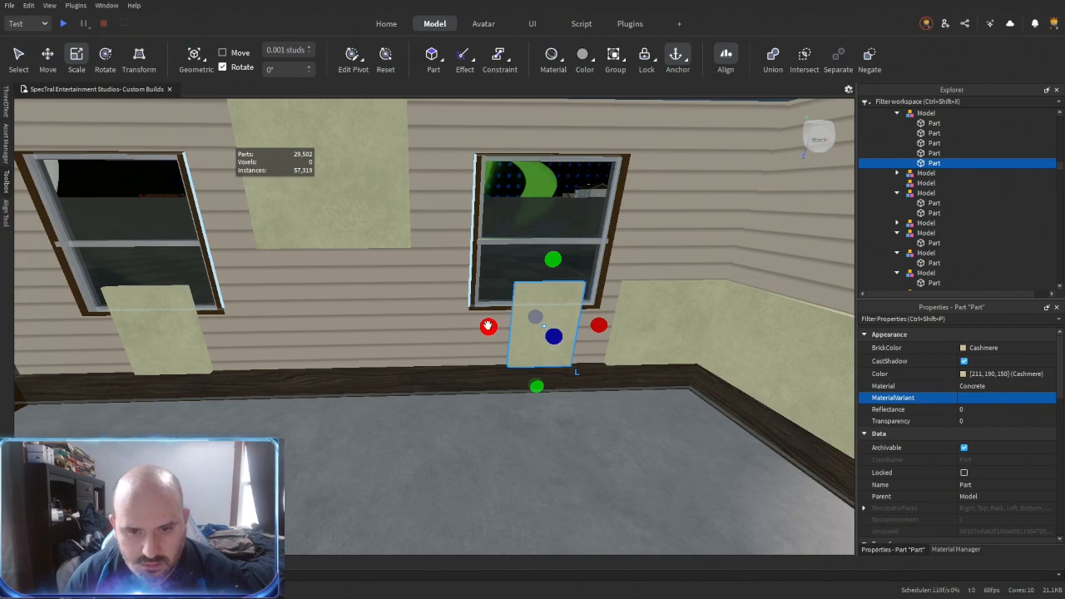
- Move the duplicated beige panel into the gap between the two windows and reduce it to a thin horizontal strip
drag(487, 326, 274, 330)
drag(600, 323, 421, 326)
key(a)
key(w)
drag(442, 405, 441, 301)
- Stretch the lower beige panel beneath the windows along the wall until it meets the taller corner panel
key(r)
click(216, 285)
click(255, 307)
key(s)
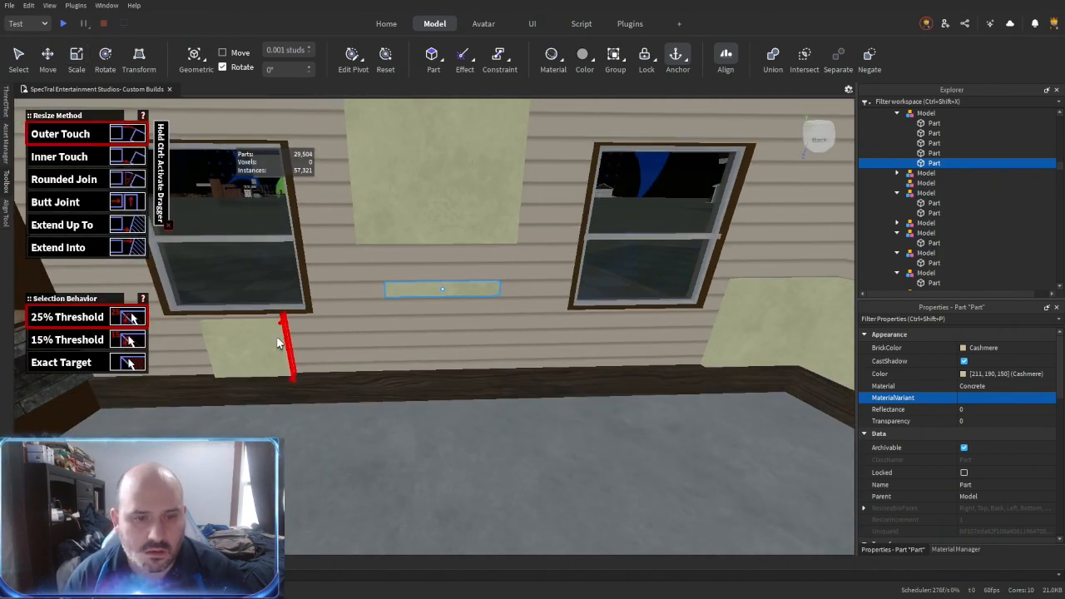
click(276, 334)
key(d)
click(594, 341)
key(ctrl+2)
key(w)
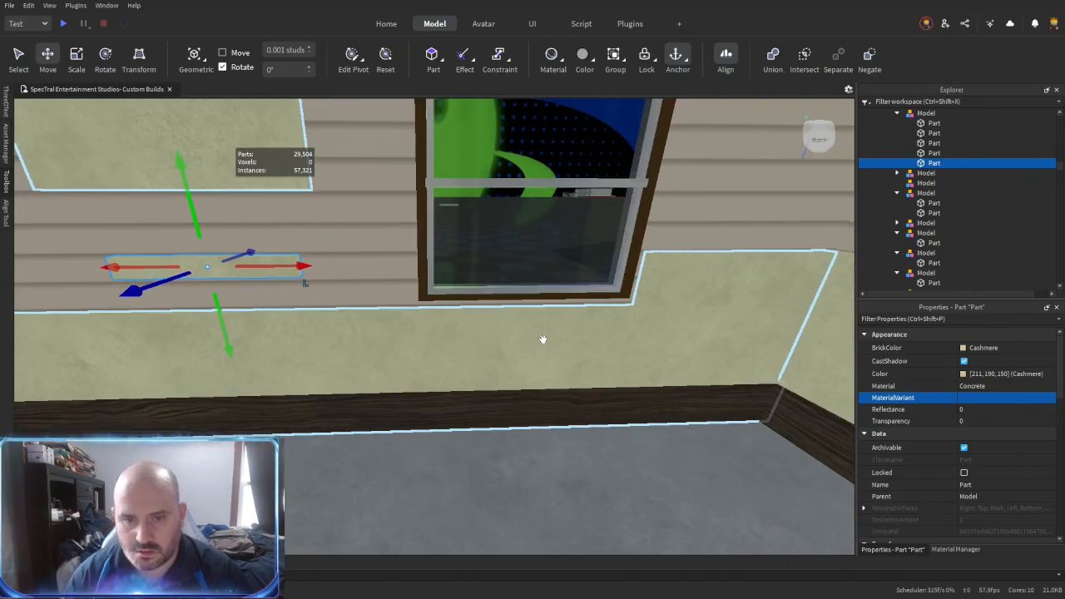
- Lower both windows slightly so their frames meet the top of the beige panel, shifting the far one about 0.09 studs
right_drag(542, 338, 541, 335)
click(506, 278)
key(s)
key(d)
drag(560, 202, 563, 215)
key(a)
right_drag(423, 299, 422, 299)
key(a)
click(357, 237)
key(a)
drag(284, 188, 285, 197)
right_drag(447, 321, 445, 323)
key(s)
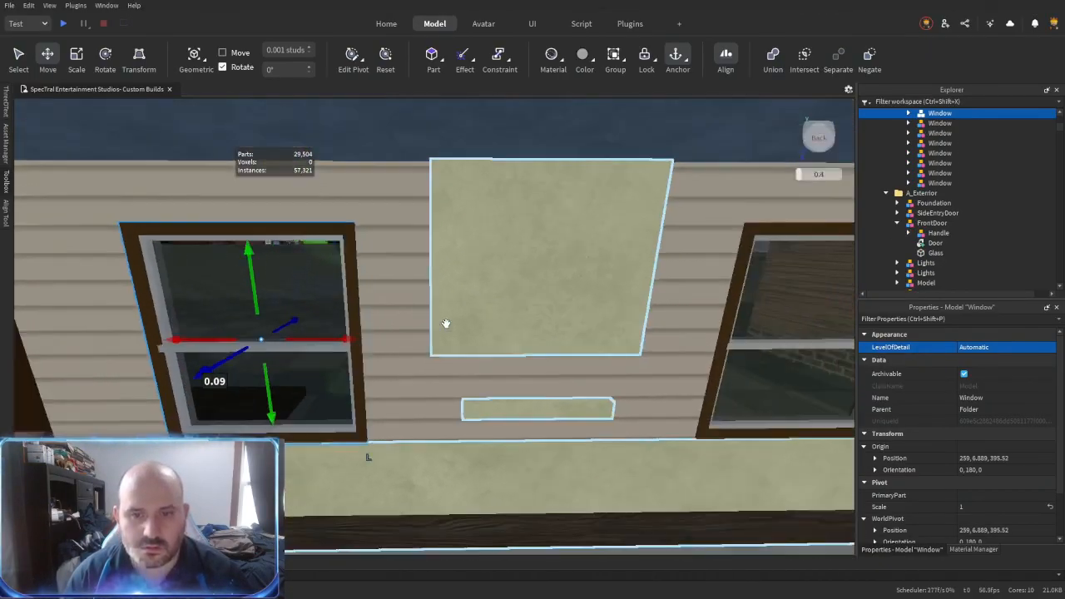
- Extend the thin beige strip between the windows to both window frames and down to the lower panel
key(ctrl+r)
click(306, 412)
right_drag(307, 412, 306, 412)
click(306, 412)
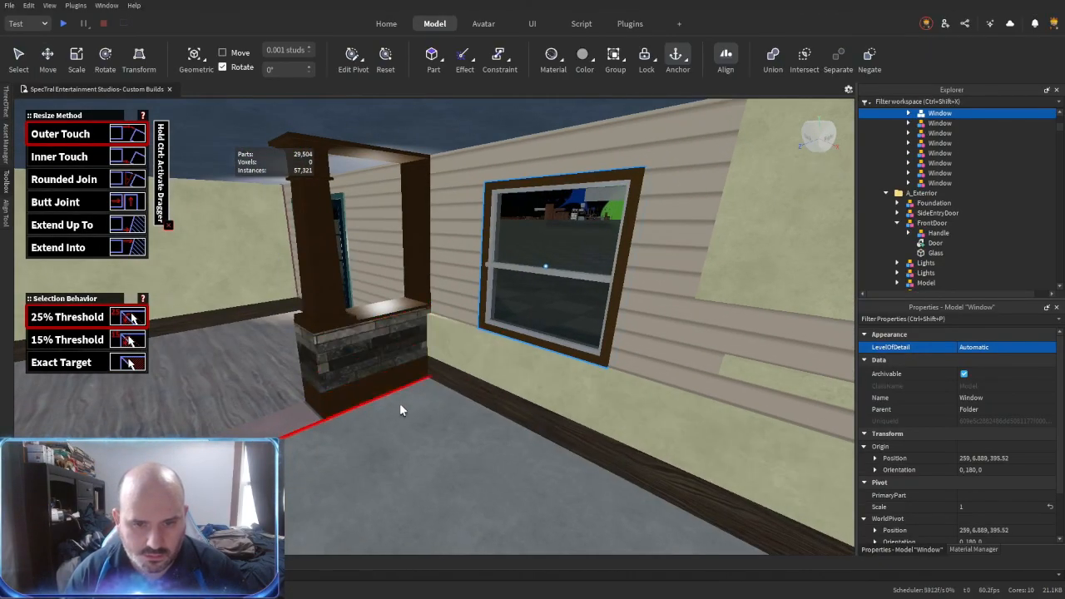
right_drag(569, 325, 570, 326)
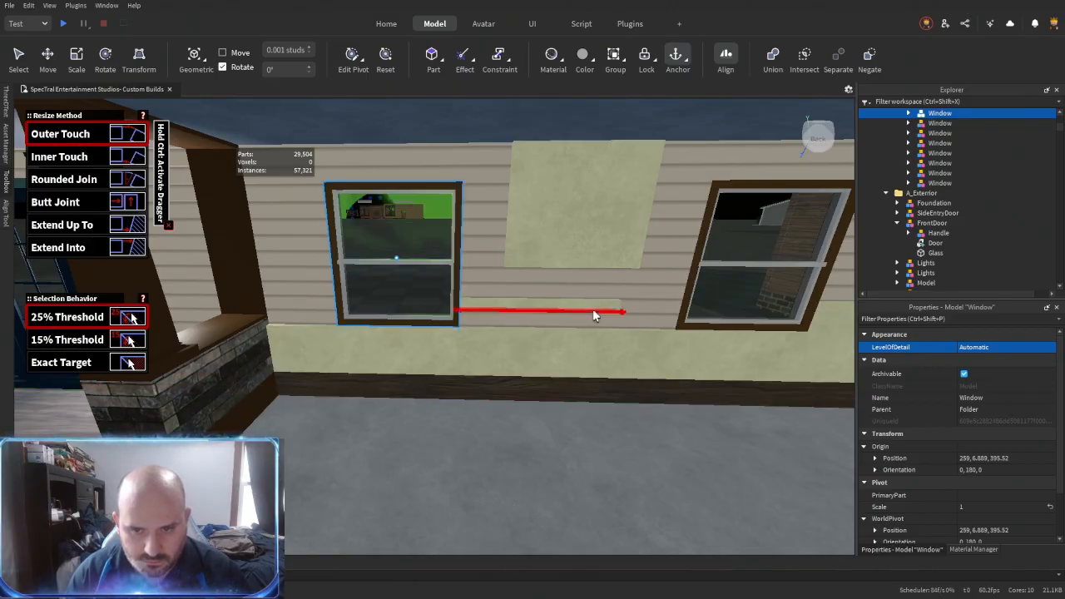
click(602, 312)
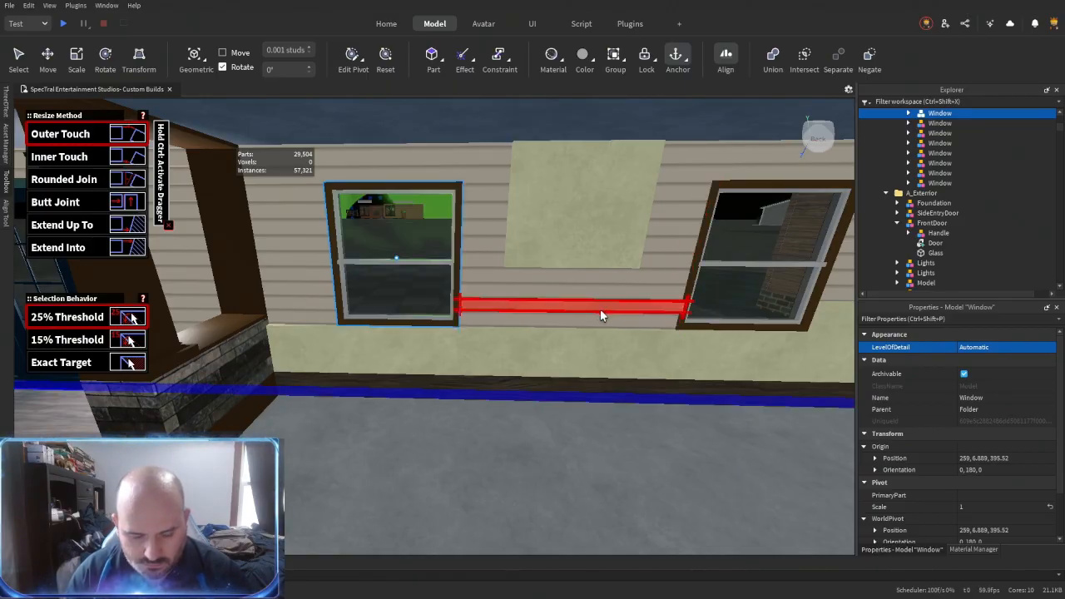
click(599, 309)
right_drag(599, 310, 617, 323)
key(ctrl+3)
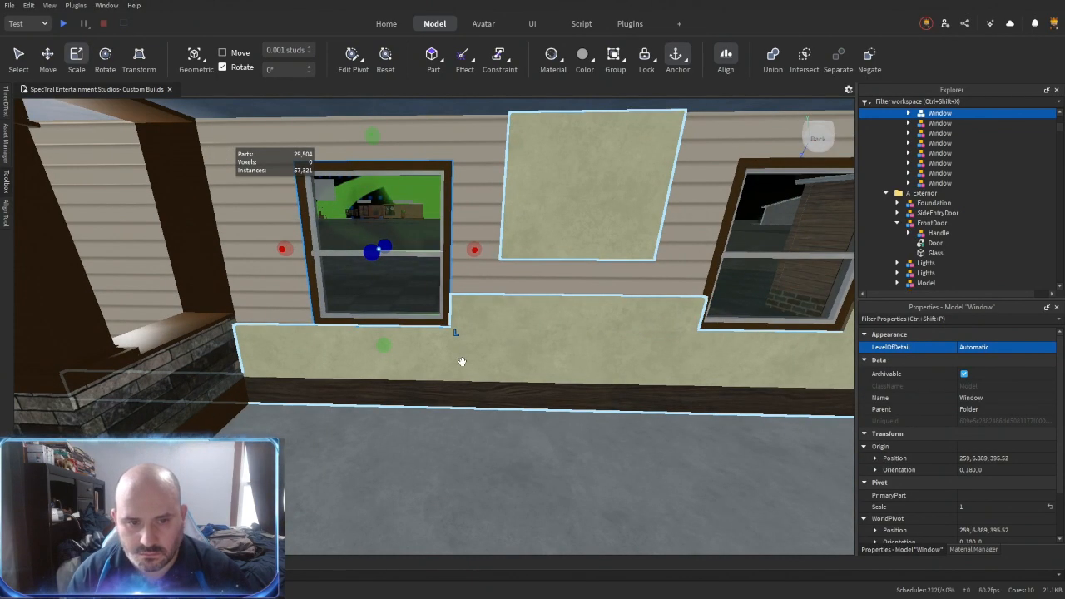
- Trim the lower beige panel's end near the stone partition back to the edge of the nearest window
right_drag(464, 361, 677, 340)
key(alt+r)
click(318, 334)
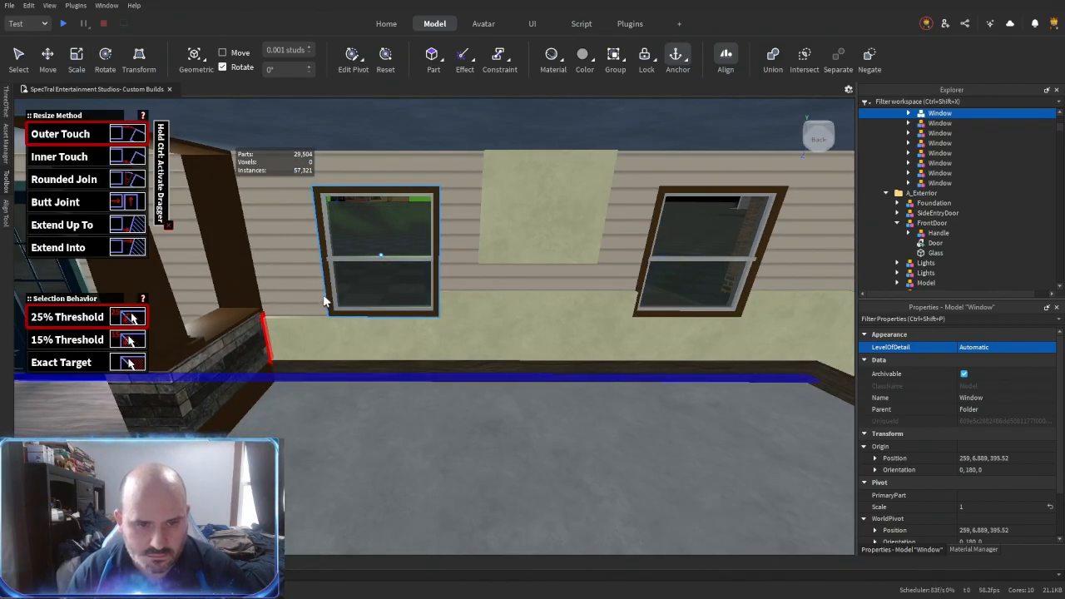
key(ctrl+3)
- Place a copy of the corner panel beside the stone partition and fit it between the partition and the window
alt+click(795, 351)
key(a)
drag(719, 329, 514, 333)
key(d)
key(a)
key(w)
drag(438, 331, 413, 326)
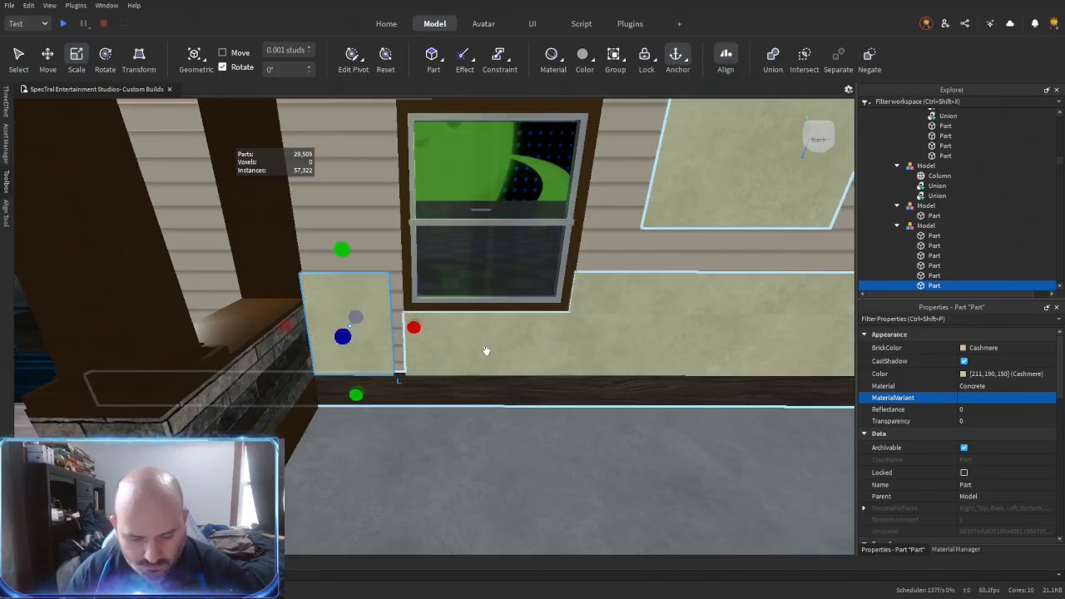
key(alt+r)
click(356, 335)
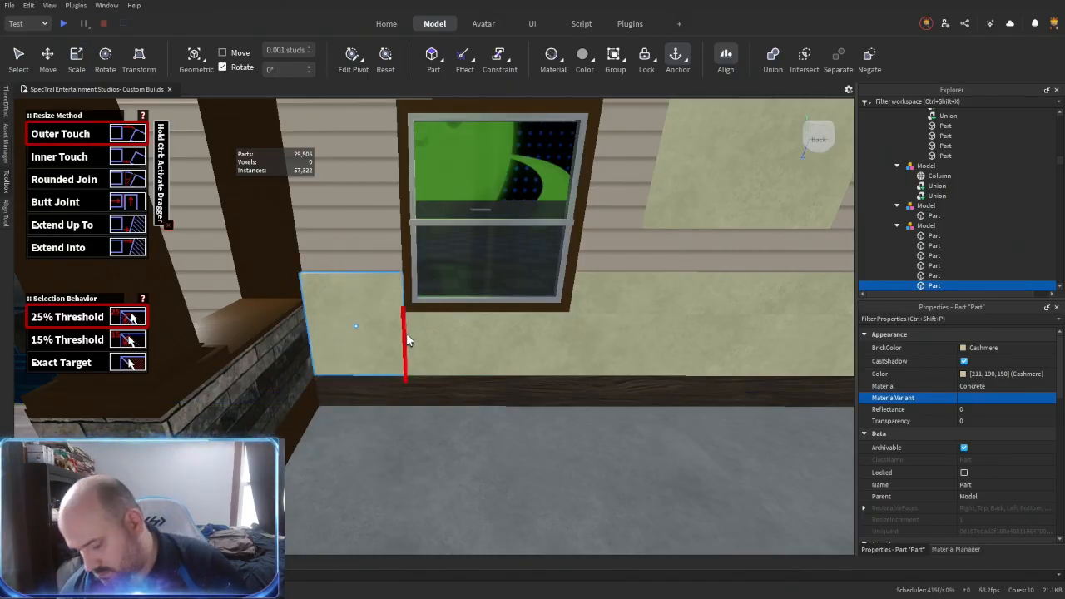
click(407, 340)
- Set the material of the window wall's four lower panels to CeramicTiles and union them into one piece
key(ctrl+2)
key(s)
key(d)
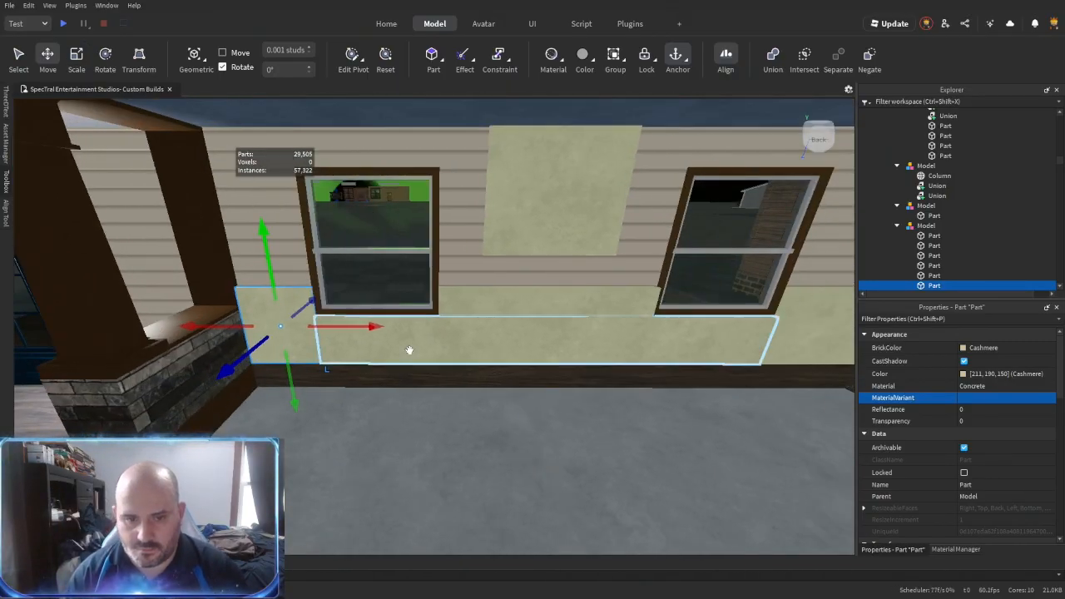
click(1004, 386)
key(c)
key(c)
key(c)
key(c)
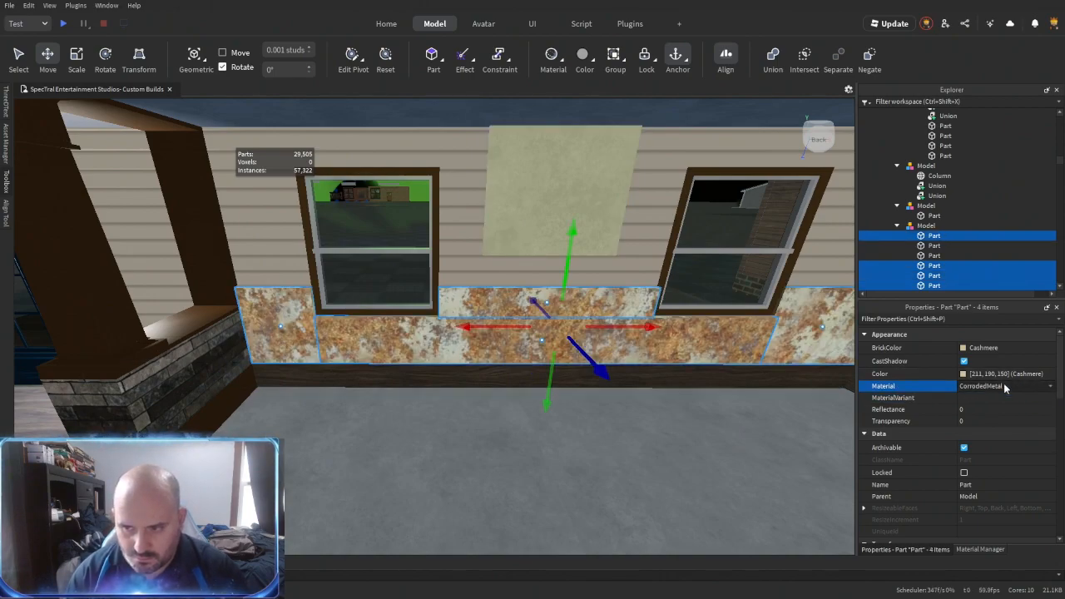
right_drag(652, 420, 652, 420)
key(ctrl+shift+g)
key(d)
- Duplicate the upper beige panel along the window wall, placing copies beside the stone partition and over both windows
right_drag(585, 435, 585, 437)
click(507, 281)
key(d)
drag(542, 239, 623, 243)
key(ctrl+d)
key(ctrl+d)
key(a)
drag(487, 235, 356, 241)
key(ctrl+d)
drag(356, 241, 427, 242)
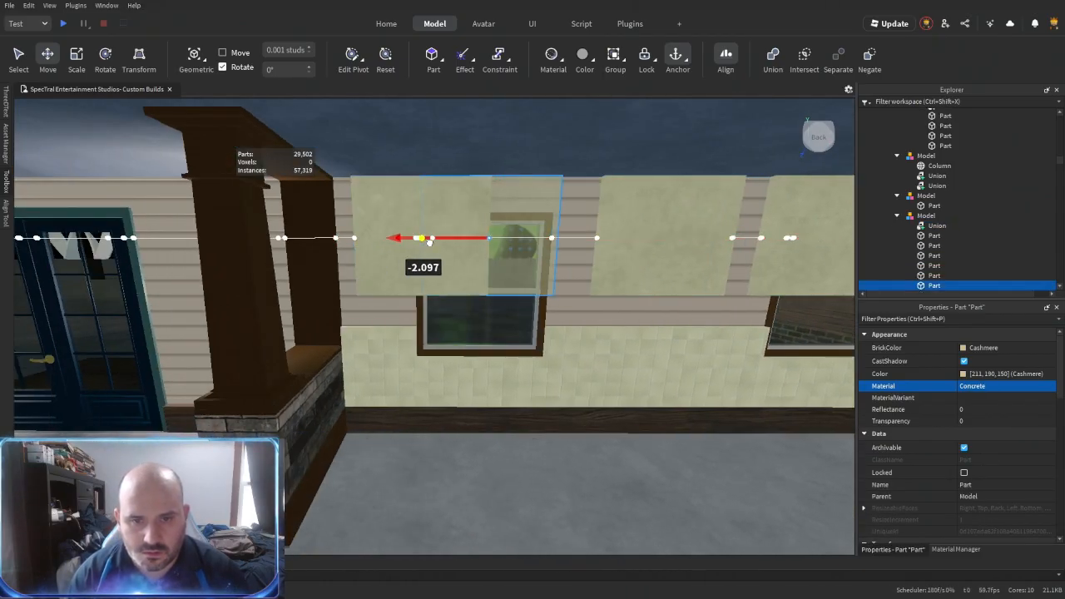
- Fit the upper panel between partition and window down to the tiles, and shorten the copy above the window to its frame
key(r)
click(471, 252)
key(w)
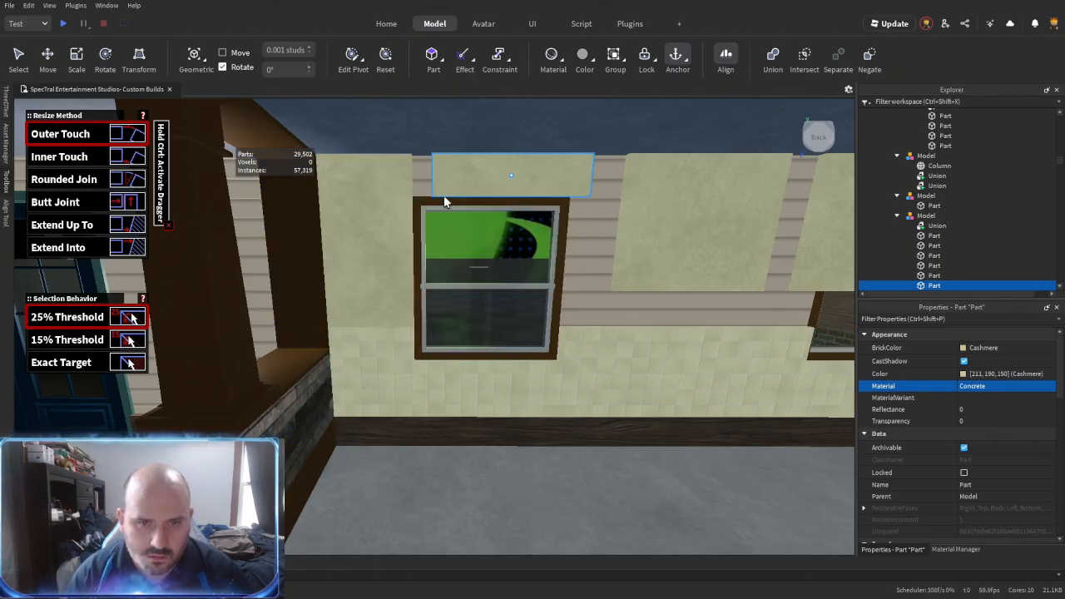
click(410, 193)
key(d)
key(ctrl+3)
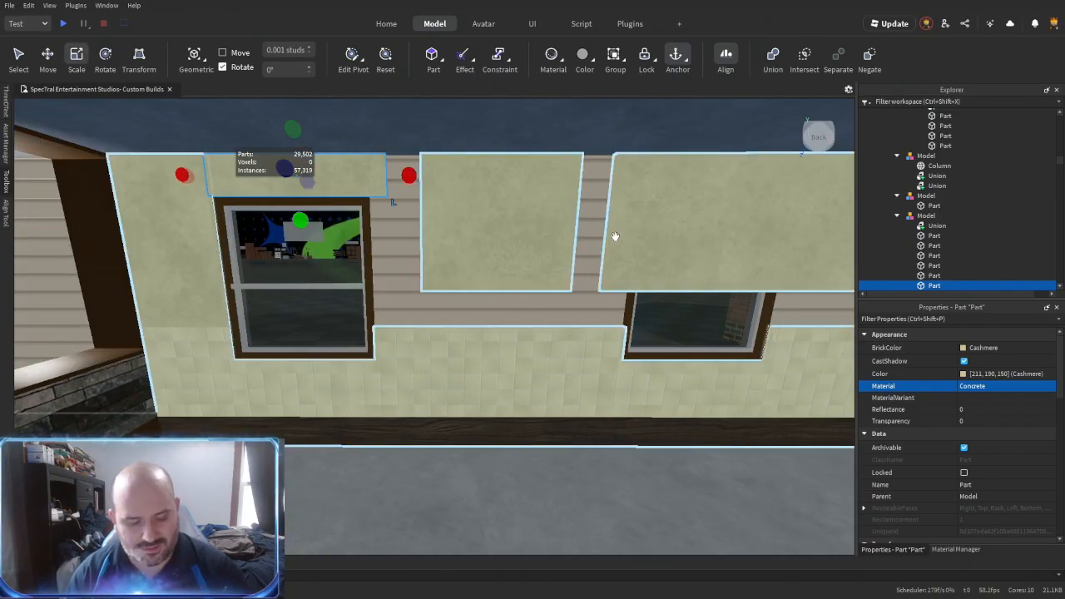
- Delete the overlapping upper panel copy and fit the remaining one between the far window, the room corner and the tiles
click(614, 236)
key(Delete)
key(d)
key(r)
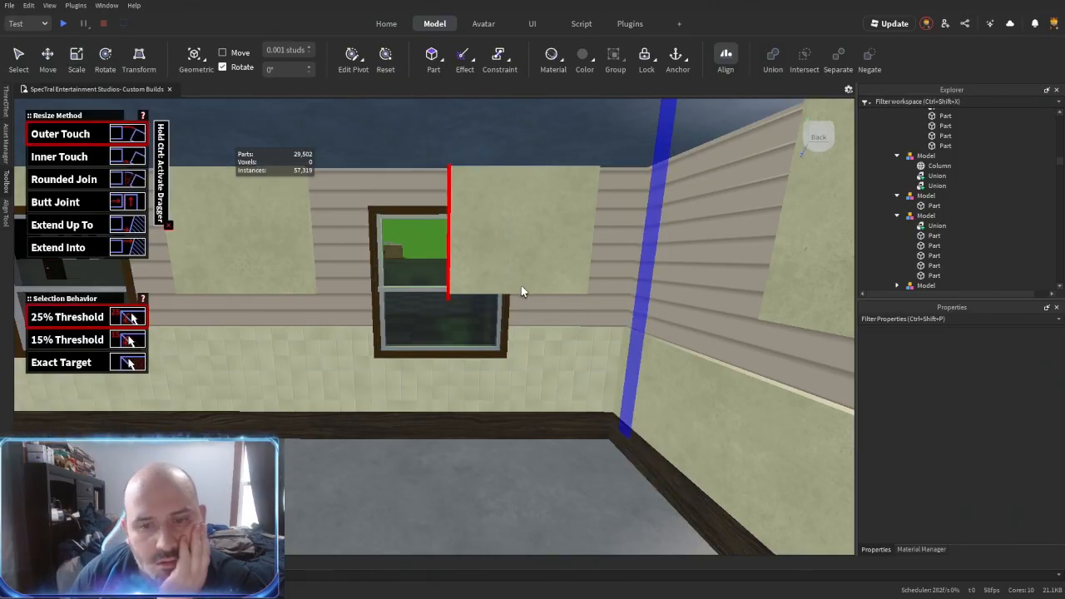
click(582, 266)
right_drag(645, 287, 727, 313)
click(727, 313)
right_drag(533, 371, 314, 302)
click(320, 199)
- Extend the middle upper panel and the strip above the windows to cover the siding left around the window frames
click(475, 220)
key(ctrl+z)
click(335, 208)
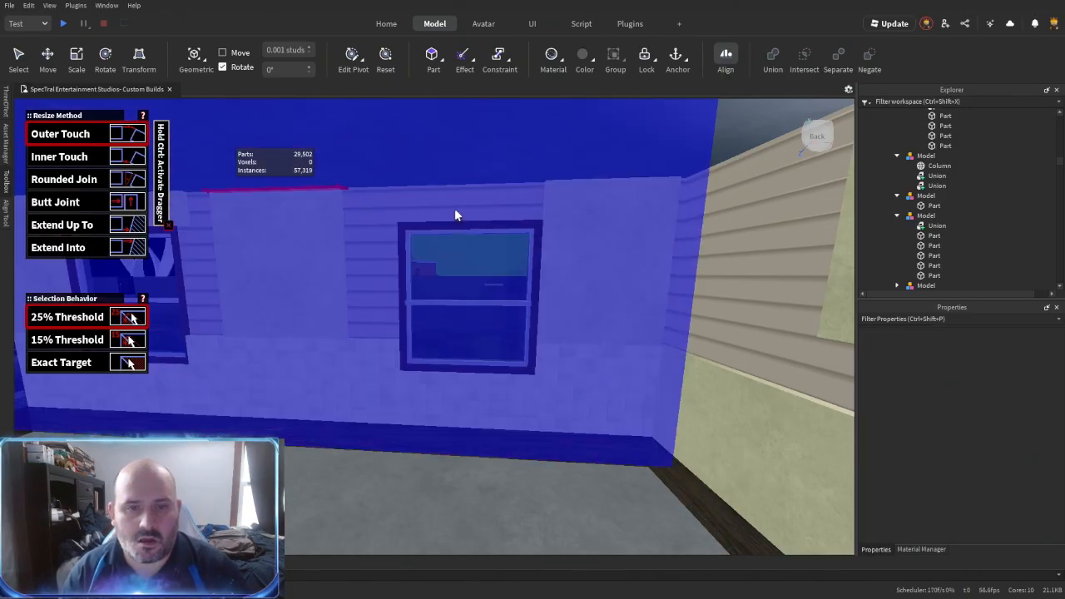
key(a)
key(w)
click(374, 190)
click(463, 173)
key(d)
click(729, 237)
key(a)
click(521, 231)
- Extend the door wall's upper beige panels to the room corner and down to the lower panels
click(632, 291)
click(307, 301)
key(a)
right_drag(310, 301, 437, 305)
click(439, 306)
click(408, 353)
click(401, 316)
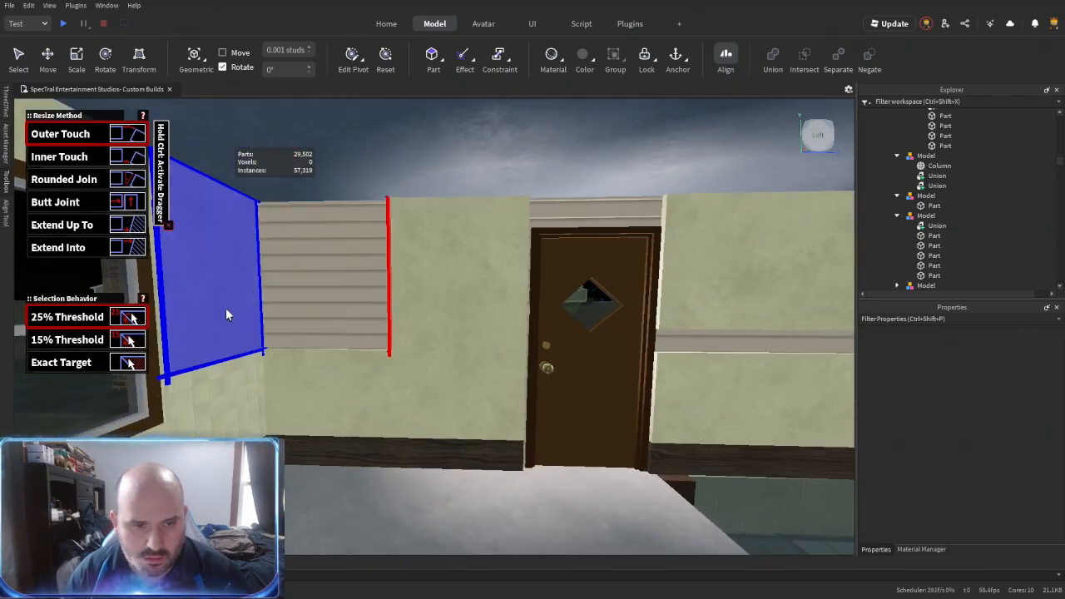
click(229, 312)
key(s)
right_drag(228, 312, 391, 304)
key(ctrl+3)
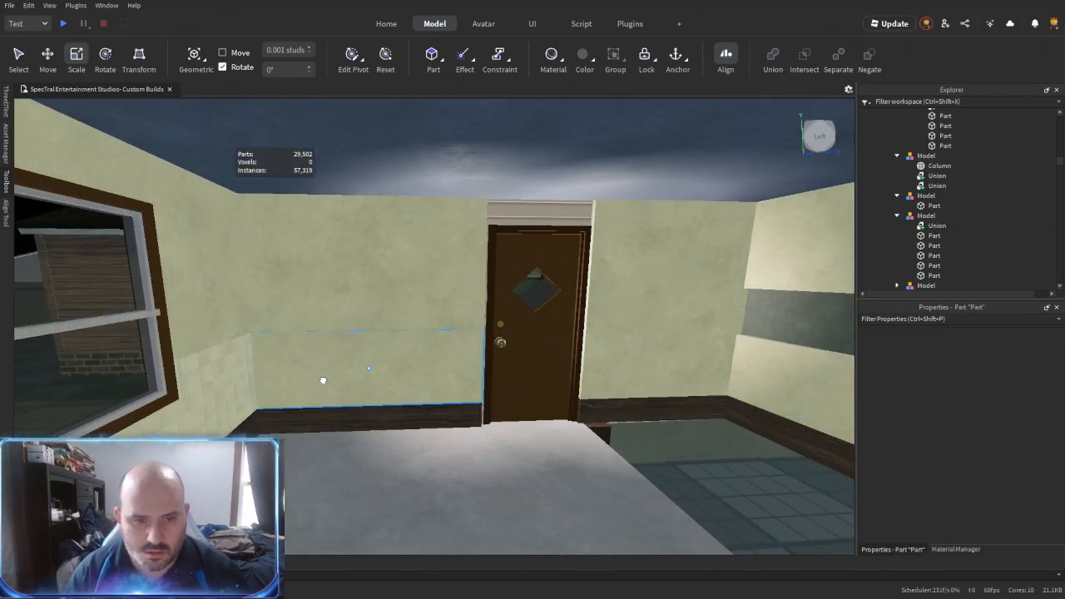
- Ungroup the door wall's lower panels and the window wall's tiled union, and set their material to CeramicTiles
click(323, 380)
ctrl+click(607, 362)
ctrl+click(212, 410)
key(ctrl+u)
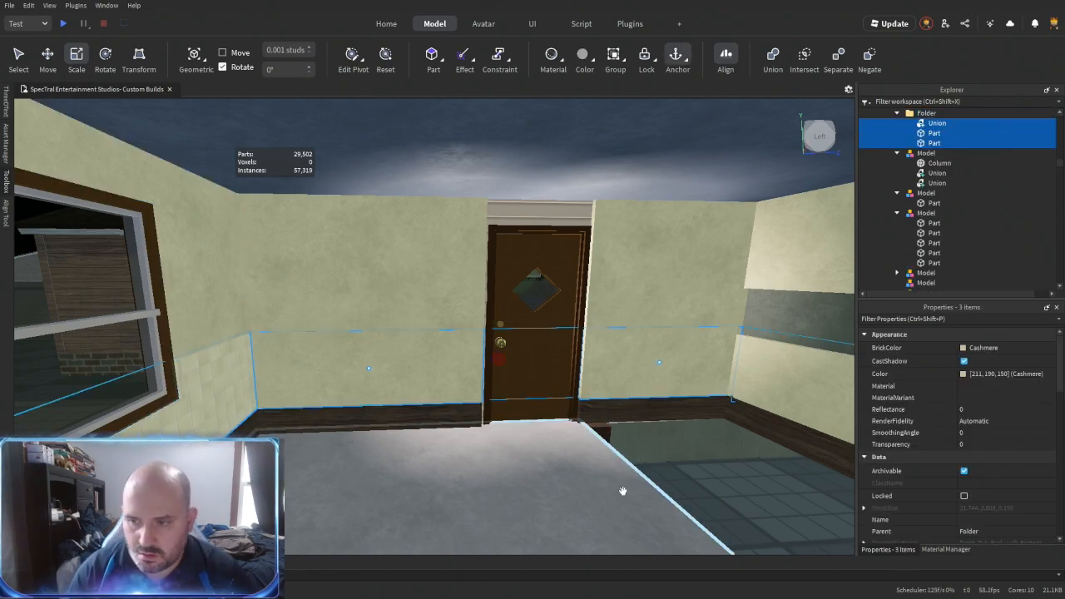
click(996, 385)
click(964, 415)
click(728, 462)
- Extend the lower tiled panel on the knob side of the door to meet the door frame
key(w)
right_drag(728, 462, 466, 400)
key(w)
click(467, 397)
drag(483, 416, 493, 415)
key(w)
right_drag(492, 415, 500, 420)
key(s)
- Align the upper beige panel's door-side edge with the edge of the tiled panel below it
key(r)
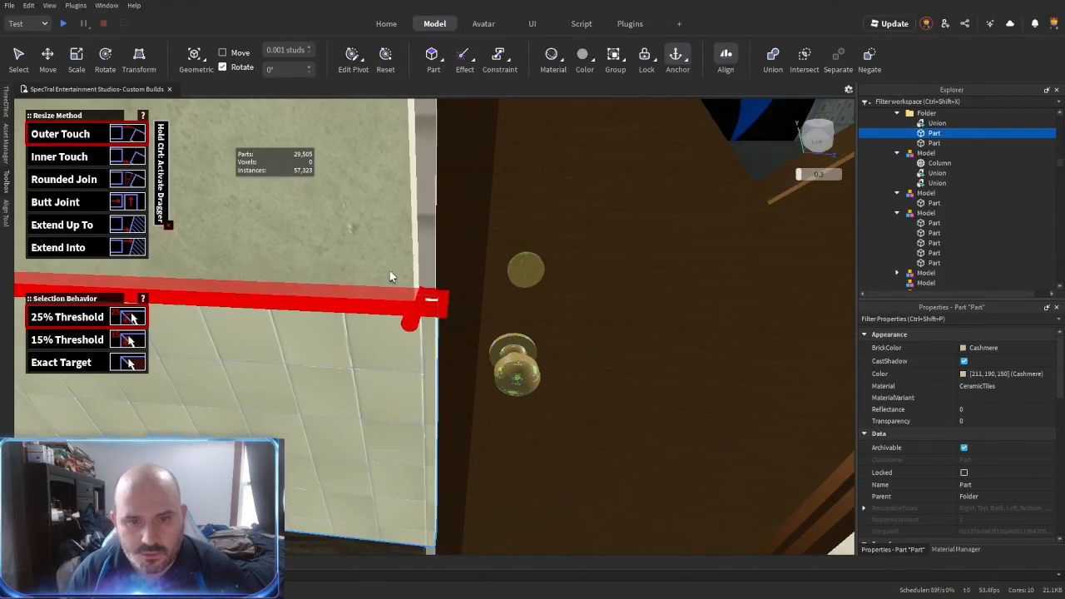
click(407, 383)
key(s)
right_drag(407, 383, 423, 471)
click(434, 389)
key(s)
right_drag(433, 390, 520, 440)
key(w)
key(ctrl+3)
- Resize a copy of the upper beige panel beside the door to fill the wall section above the door
key(s)
click(499, 366)
drag(442, 335, 387, 335)
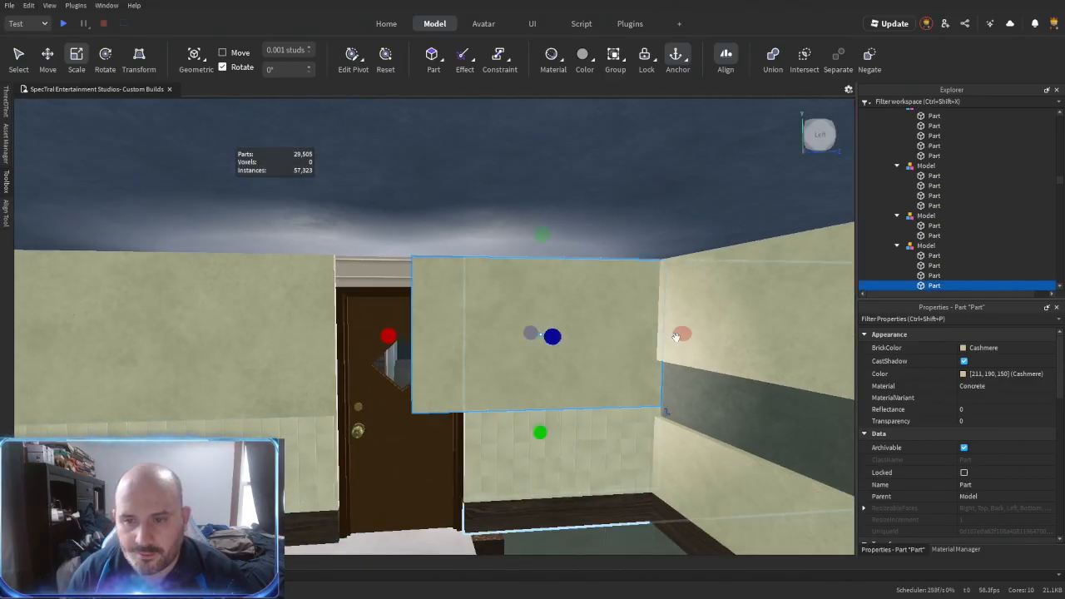
drag(682, 333, 463, 334)
drag(425, 436, 425, 311)
drag(463, 273, 488, 272)
drag(389, 271, 309, 271)
- Fit the grey concrete floor slab by the door flush with the adjoining wall's baseboard corner
right_drag(499, 416, 461, 321)
key(s)
click(463, 323)
drag(533, 325, 445, 273)
right_drag(451, 341, 458, 360)
drag(501, 353, 505, 361)
right_drag(506, 361, 506, 362)
key(alt+r)
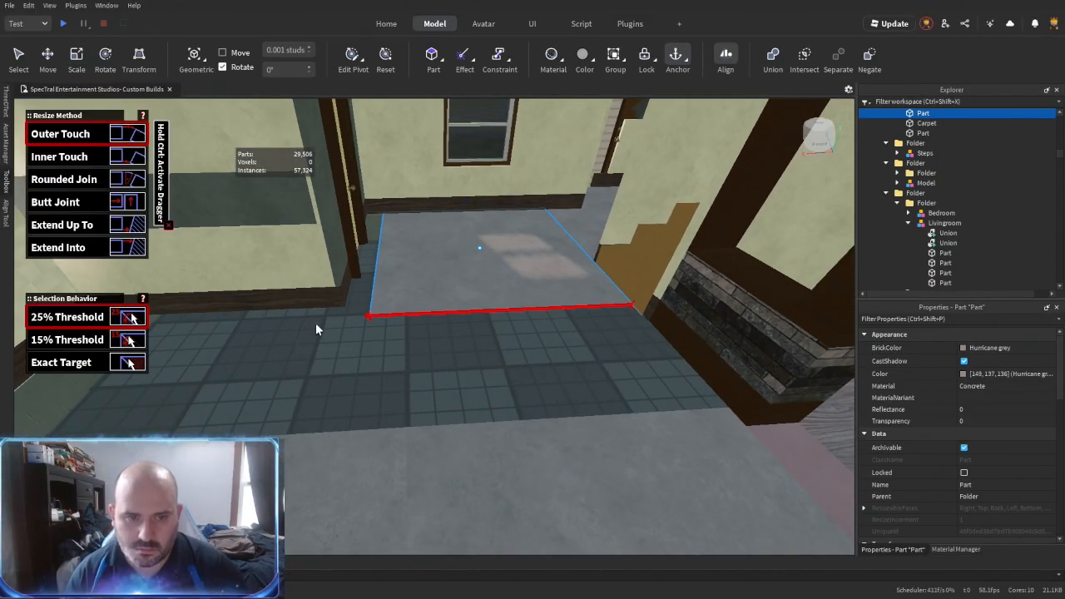
right_drag(335, 320, 417, 342)
click(419, 254)
right_drag(418, 254, 379, 366)
click(399, 271)
key(w)
click(421, 353)
- Extend the grey concrete slab over the dark floor tiles until it meets the concrete floor on the opposite side
click(440, 429)
scroll(441, 432, down, 3)
right_drag(440, 429, 491, 404)
scroll(491, 404, up, 1)
click(518, 504)
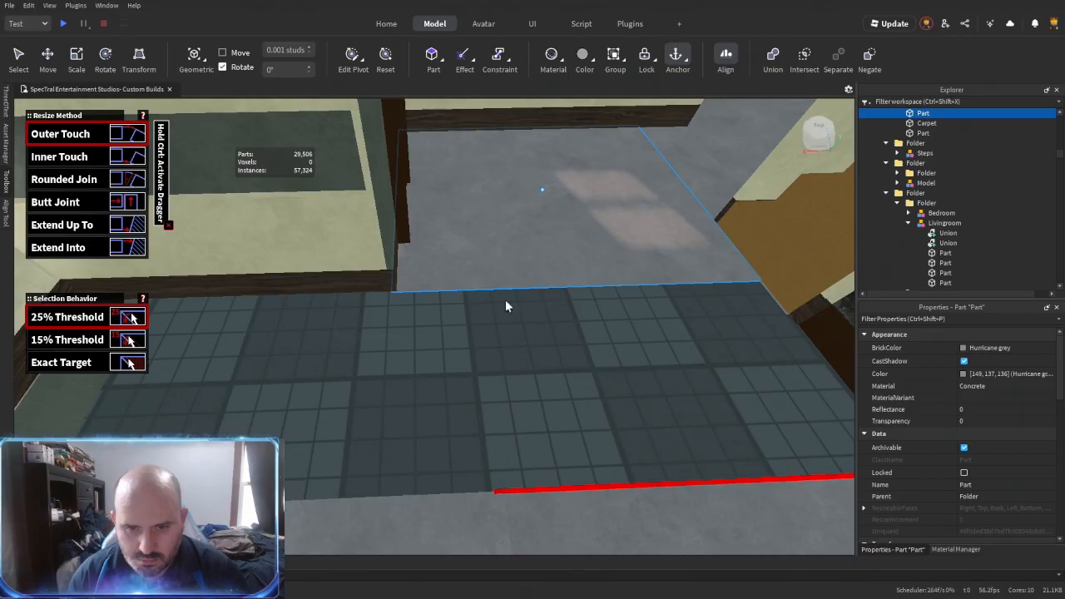
click(503, 285)
key(ctrl+3)
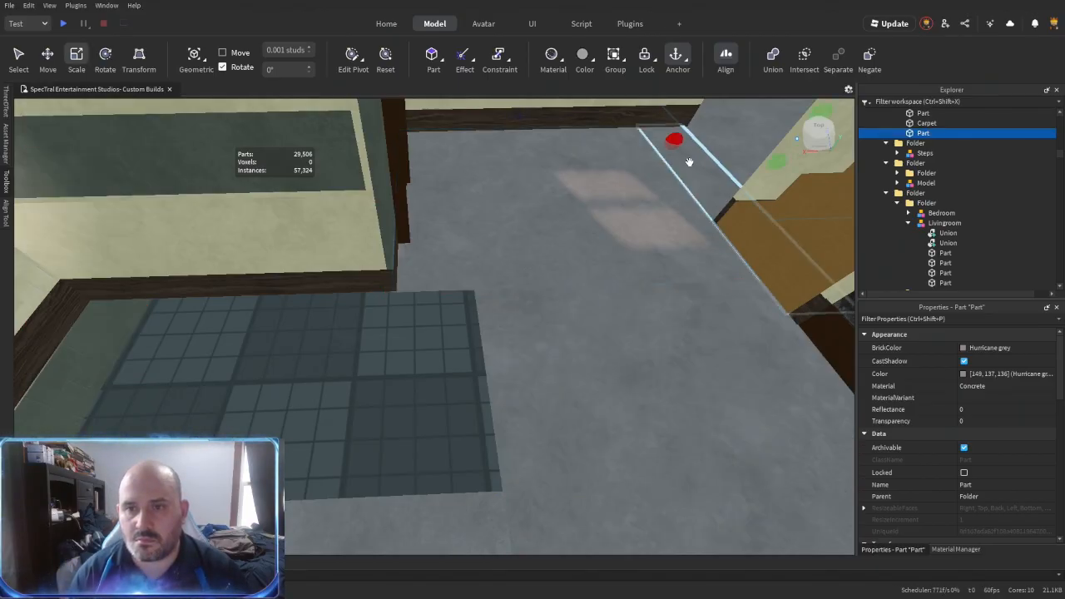
- Resize the narrow concrete floor strip to fit between the baseboards of the hallway opening
shift+click(689, 163)
shift+click(625, 213)
shift+click(704, 185)
click(704, 185)
right_drag(609, 288, 609, 291)
drag(618, 313, 614, 314)
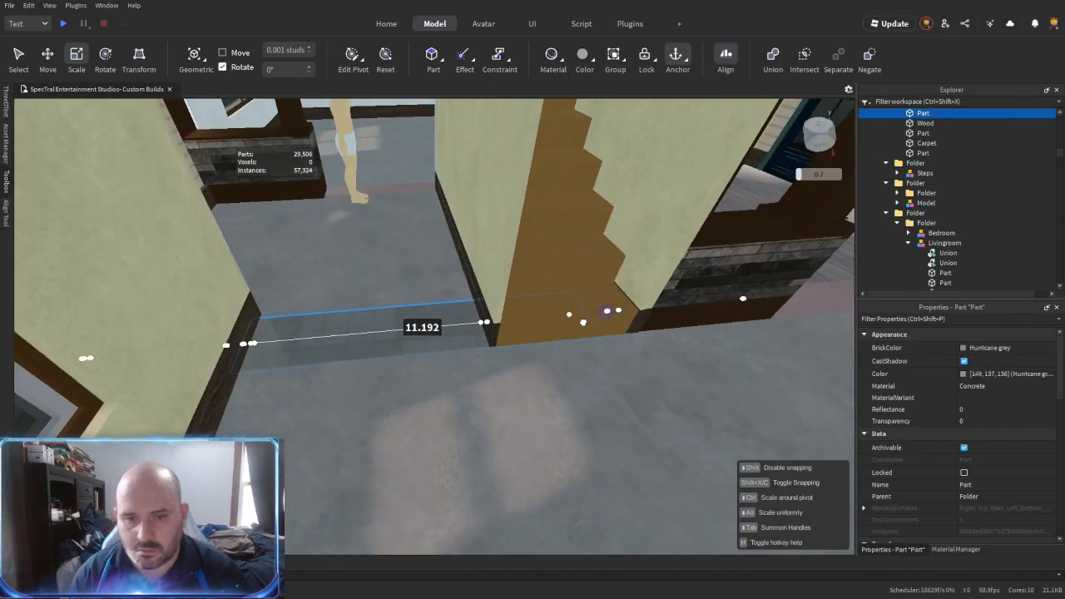
drag(513, 340, 414, 272)
- Set the three connected hallway floor slabs to the Wood material, union them and name the union Wood
click(991, 386)
key(w)
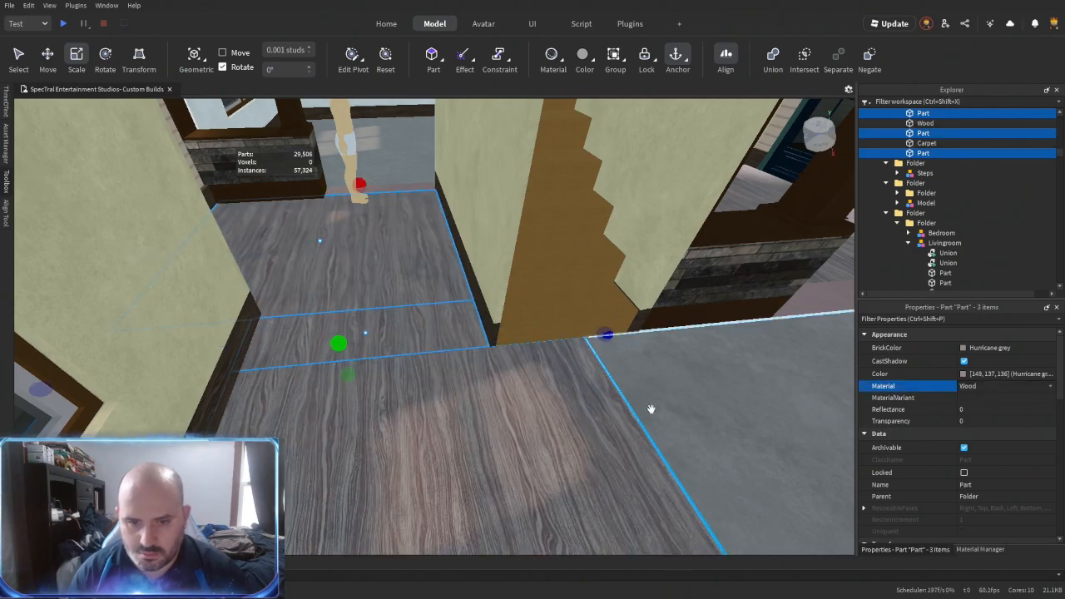
key(ctrl+shift+g)
right_drag(600, 427, 570, 442)
shift+click(628, 332)
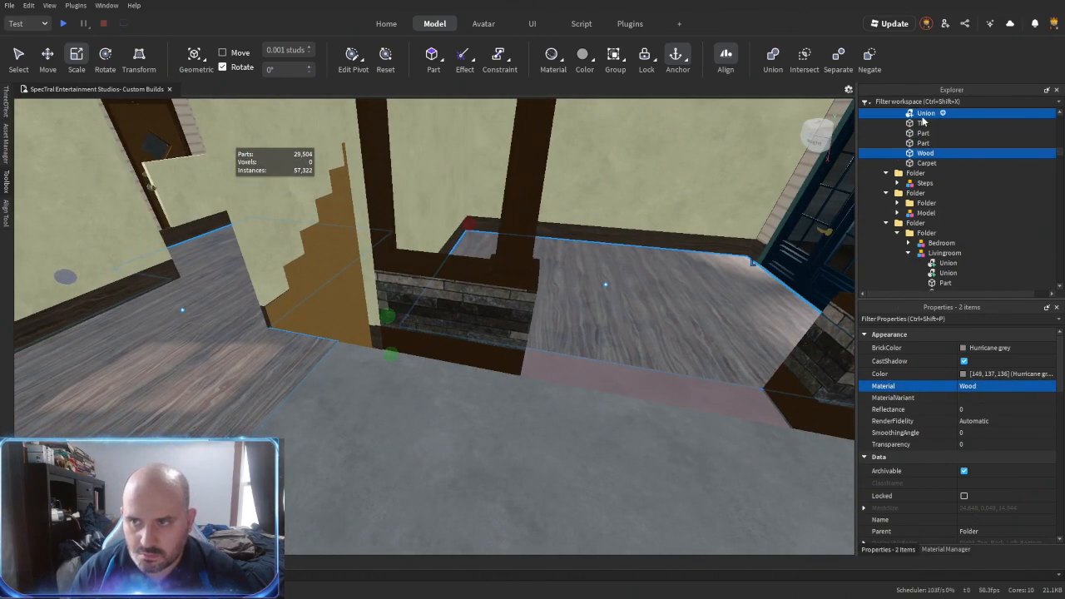
- Extend the concrete floor slab over the dark floor tiles until it meets the short wall's baseboard
right_drag(589, 395, 613, 402)
click(605, 439)
key(w)
key(r)
click(517, 395)
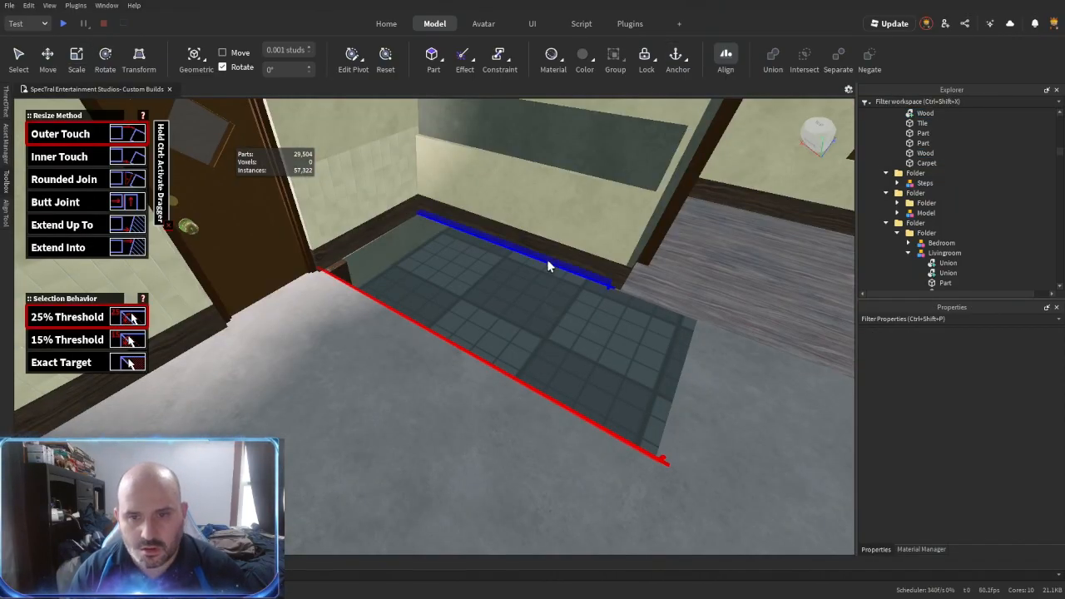
click(558, 250)
right_drag(559, 250, 543, 288)
click(543, 292)
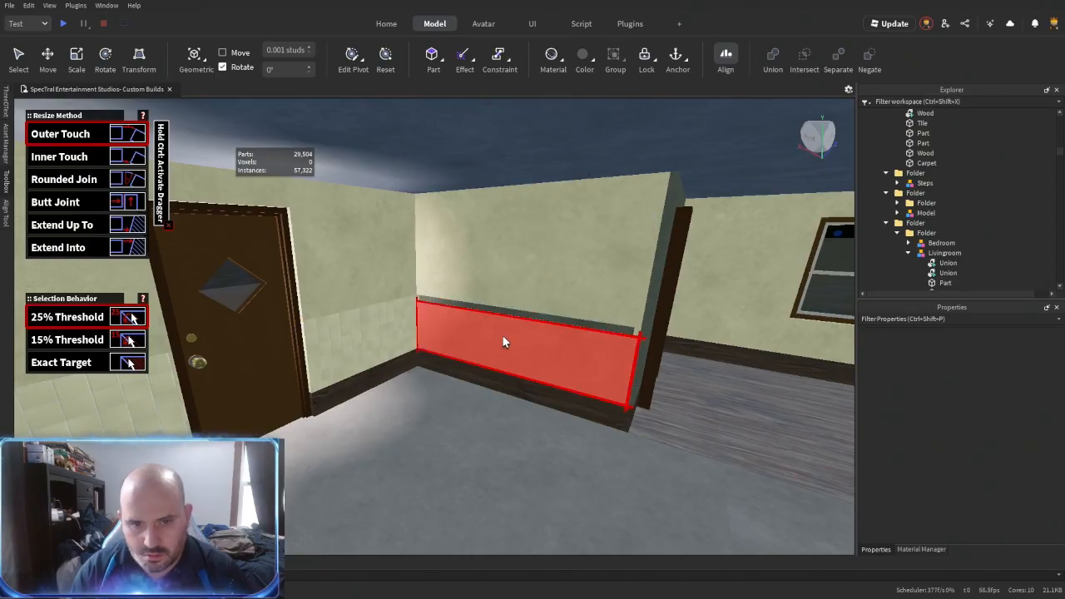
- Give the short wall's lower beige panel the same tiled material as the adjoining panel beside the door
key(ctrl+2)
alt+click(436, 327)
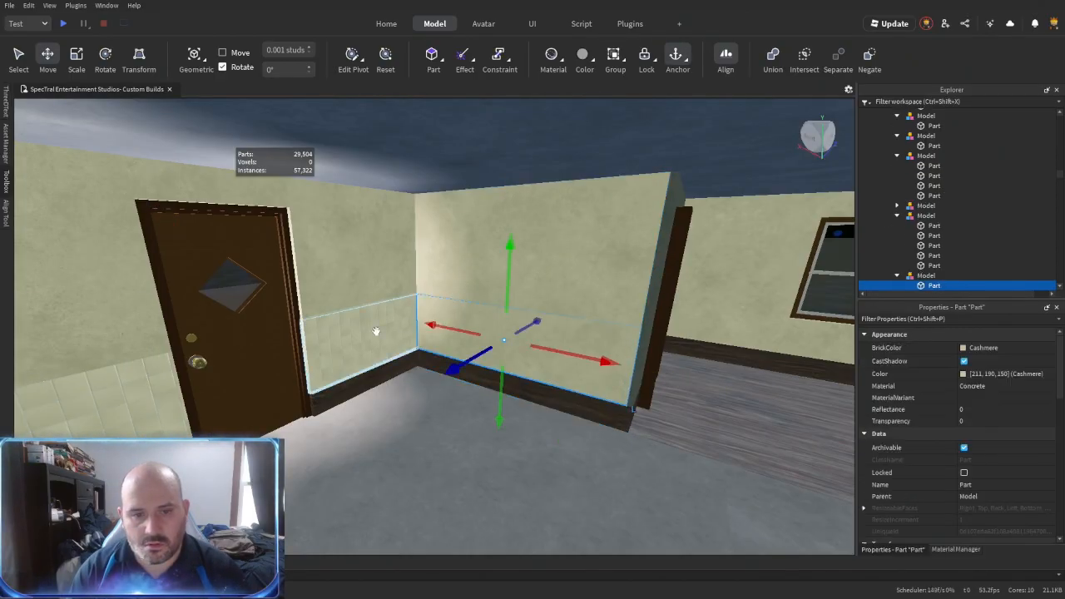
alt+shift+click(374, 331)
scroll(972, 176, up, 2)
click(985, 391)
right_drag(586, 406, 588, 406)
click(426, 376)
right_drag(416, 370, 436, 400)
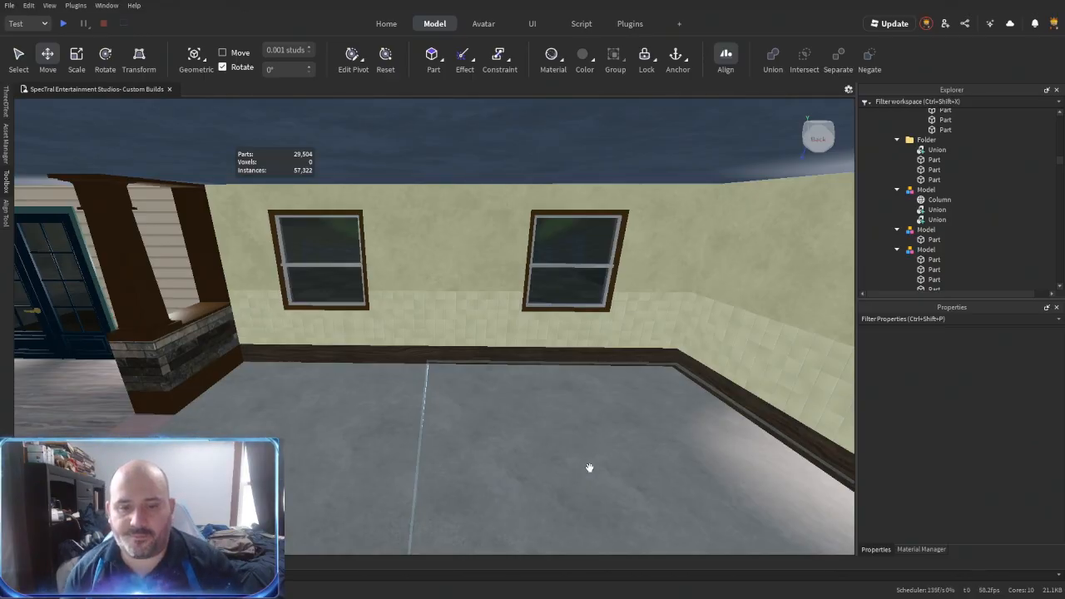
- Delete the concrete slab nearest the stone partitions and extend the neighbouring slab to the partition bases in its place
right_drag(591, 460, 571, 444)
click(424, 409)
right_drag(423, 409, 434, 412)
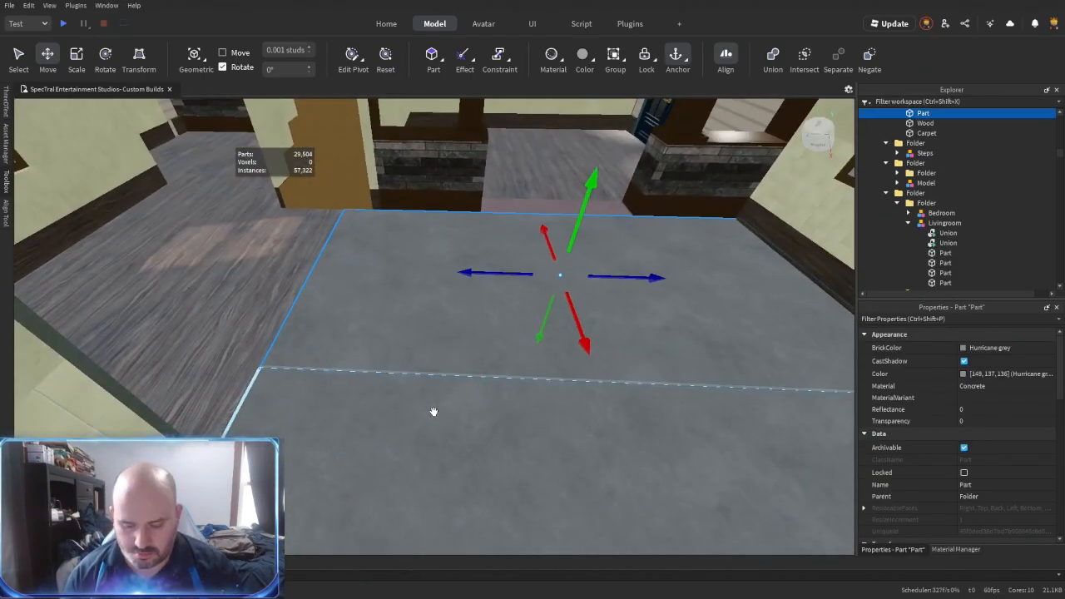
key(Delete)
key(r)
click(433, 412)
click(539, 216)
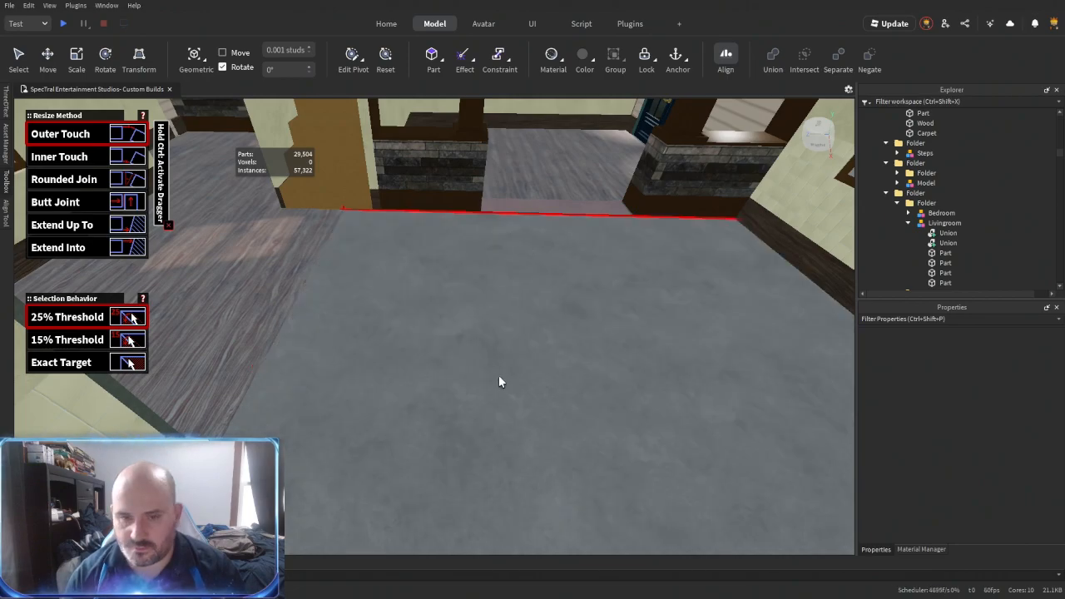
- Change the kitchen's concrete floor slab to the Marble material
key(ctrl+2)
click(500, 375)
click(988, 387)
key(m)
right_drag(612, 356, 560, 356)
- Union the upper beige wall panels surrounding the kitchen windows into a single piece
click(638, 340)
click(476, 253)
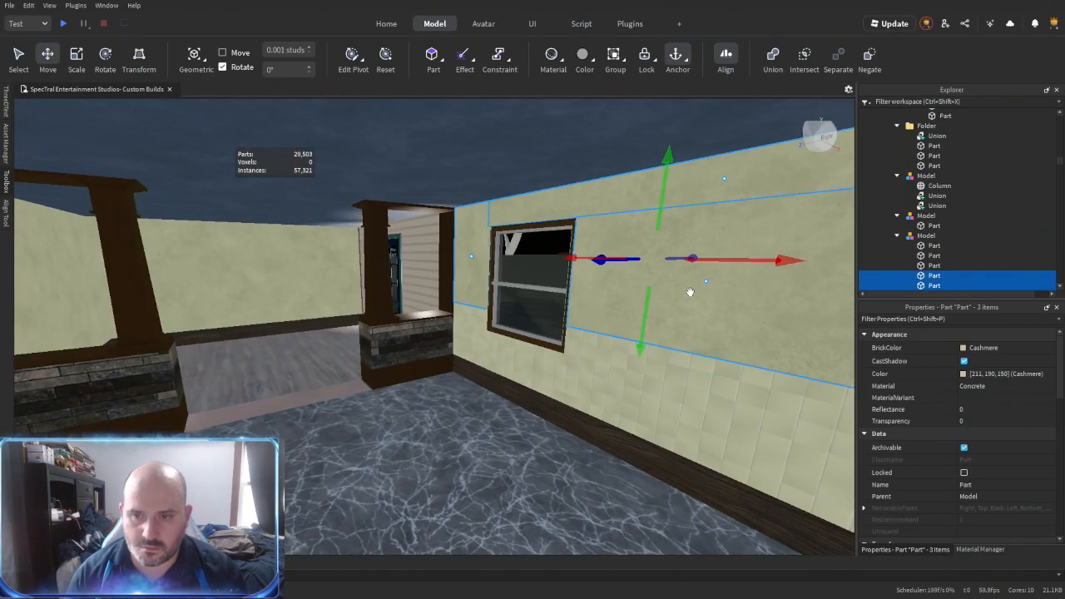
right_drag(690, 292, 741, 347)
shift+click(786, 275)
right_drag(787, 276, 788, 275)
key(ctrl+shift+g)
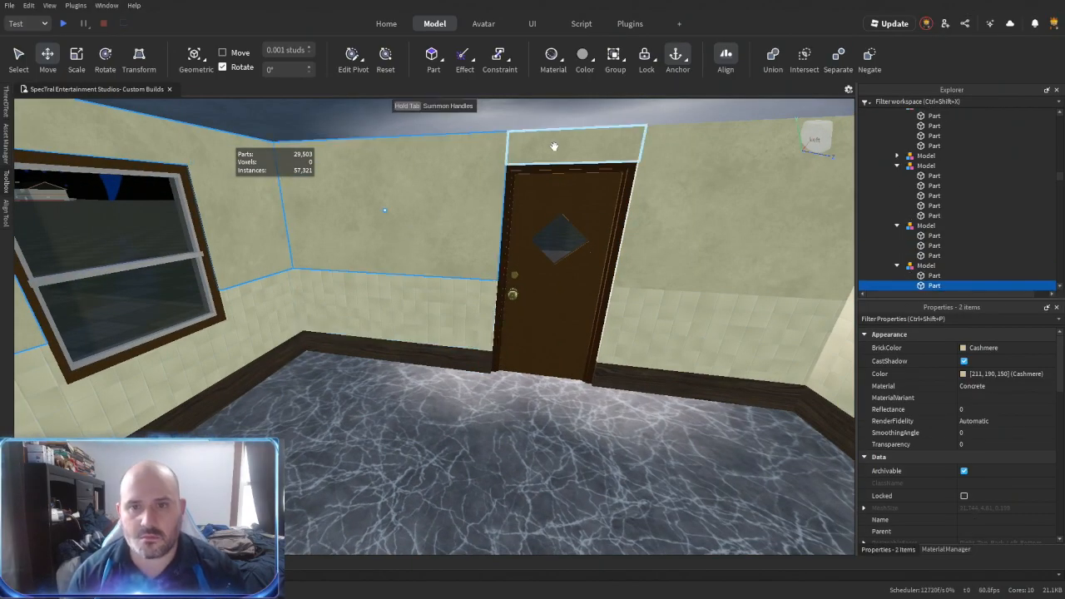
- Gather the remaining upper beige kitchen panels, including the one above the door, into the folder holding the tiled panels
shift+click(616, 161)
shift+click(621, 150)
shift+click(665, 186)
right_drag(665, 185, 478, 309)
shift+click(749, 247)
key(ctrl+shift+g)
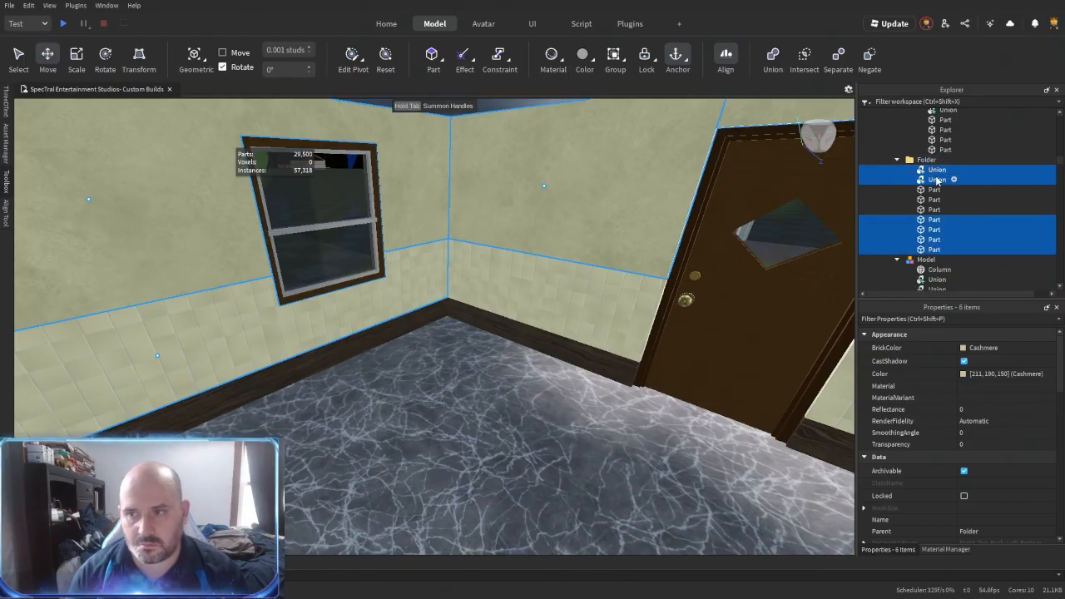
- Group the kitchen's lower tiled wall panels into a model named Tile
right_drag(548, 287, 620, 301)
shift+click(620, 301)
shift+click(789, 331)
right_drag(789, 330, 527, 331)
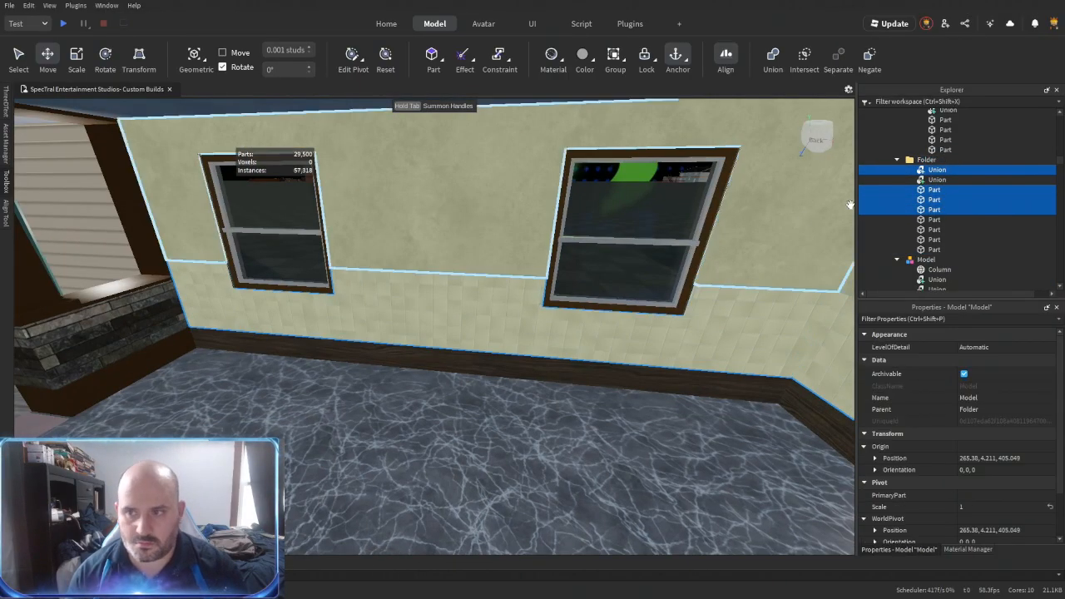
key(ctrl+g)
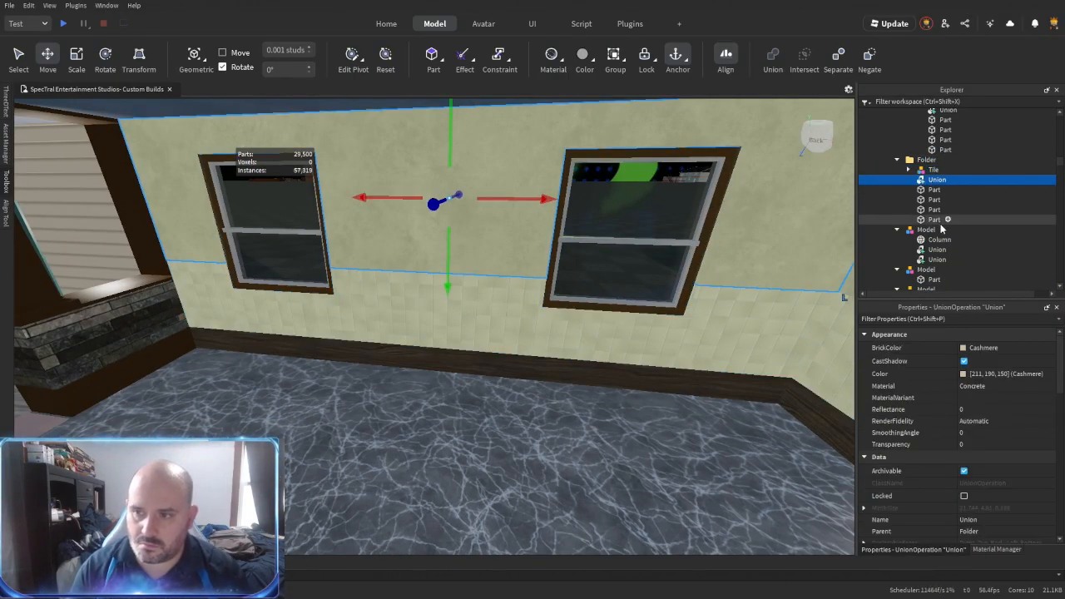
- Group the upper kitchen panels as Plaster, then combine Plaster and Tile into a Kitchen model beside the Bedroom and Livingroom models
key(ctrl+g)
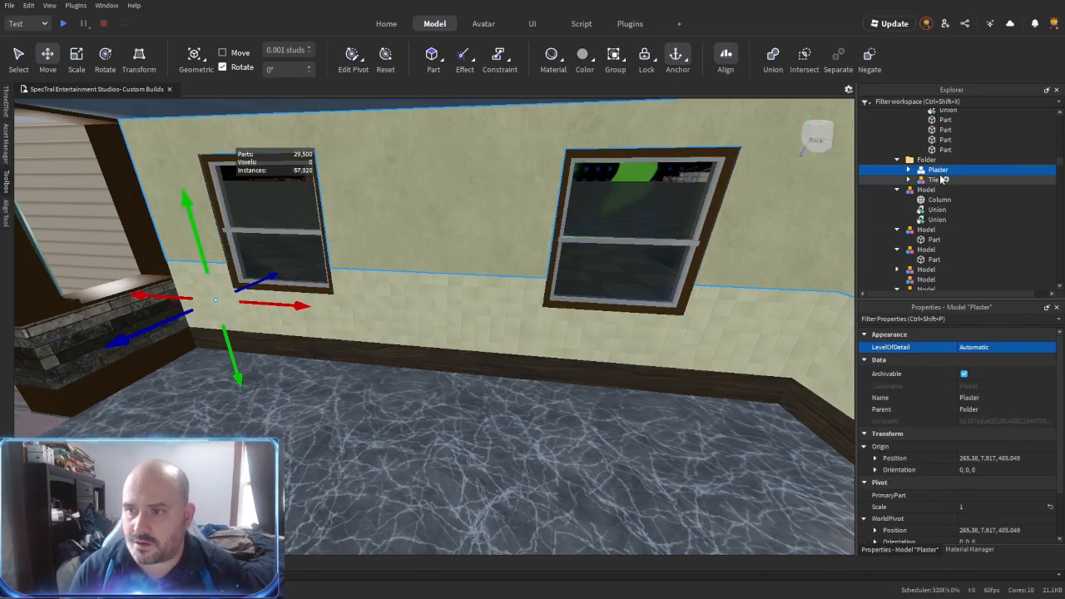
key(Return)
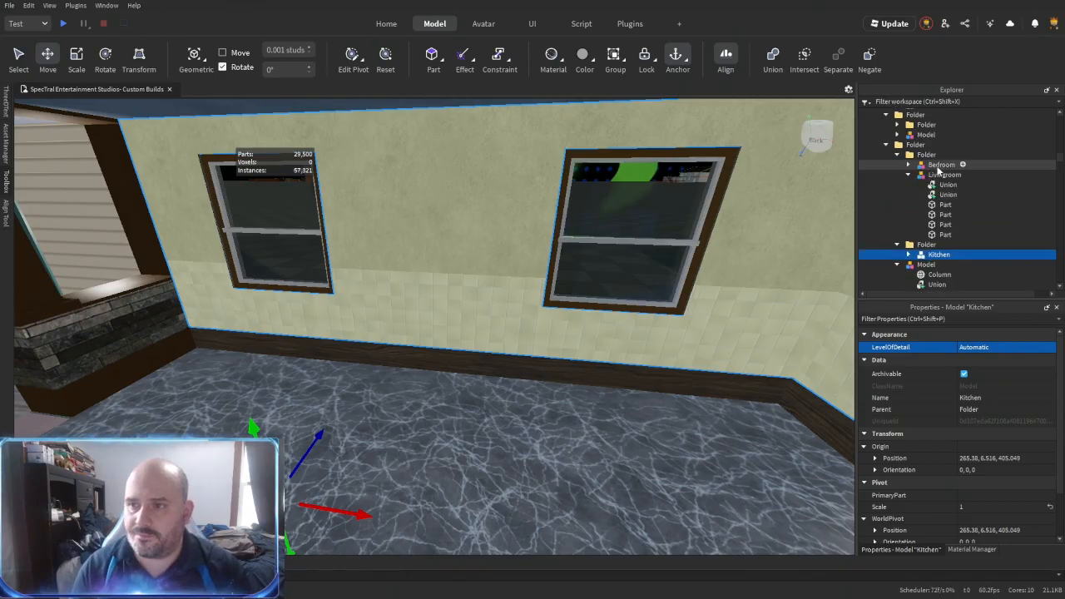
drag(936, 160, 935, 158)
- Duplicate the beige side-wall panel and place the copy over the siding between that wall and the French doors
right_drag(599, 272, 504, 277)
click(599, 272)
key(w)
key(s)
key(w)
right_drag(505, 277, 504, 277)
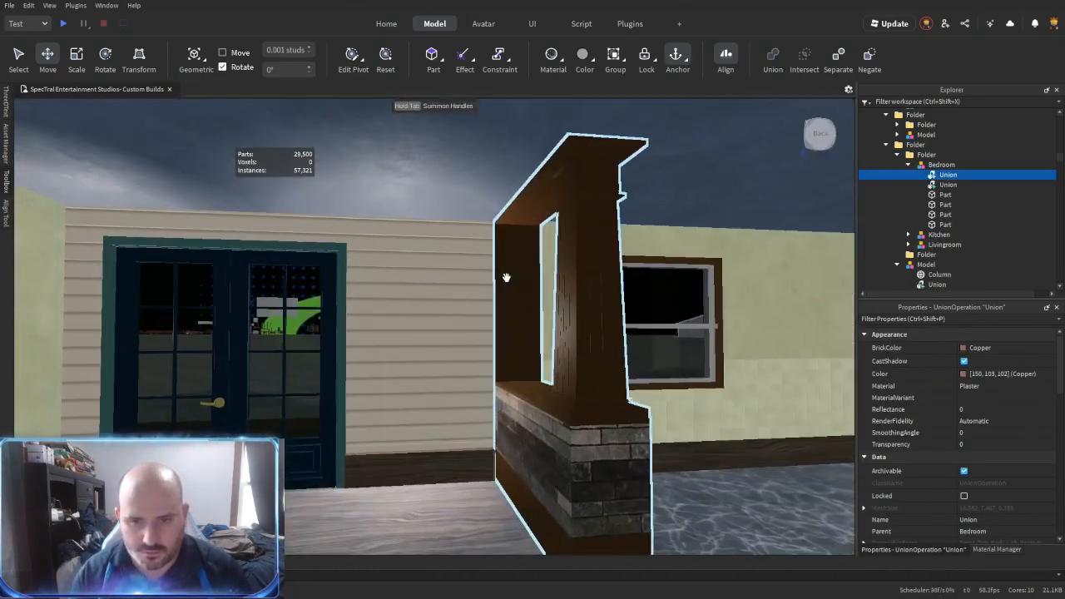
right_drag(696, 242, 696, 242)
right_drag(539, 252, 539, 252)
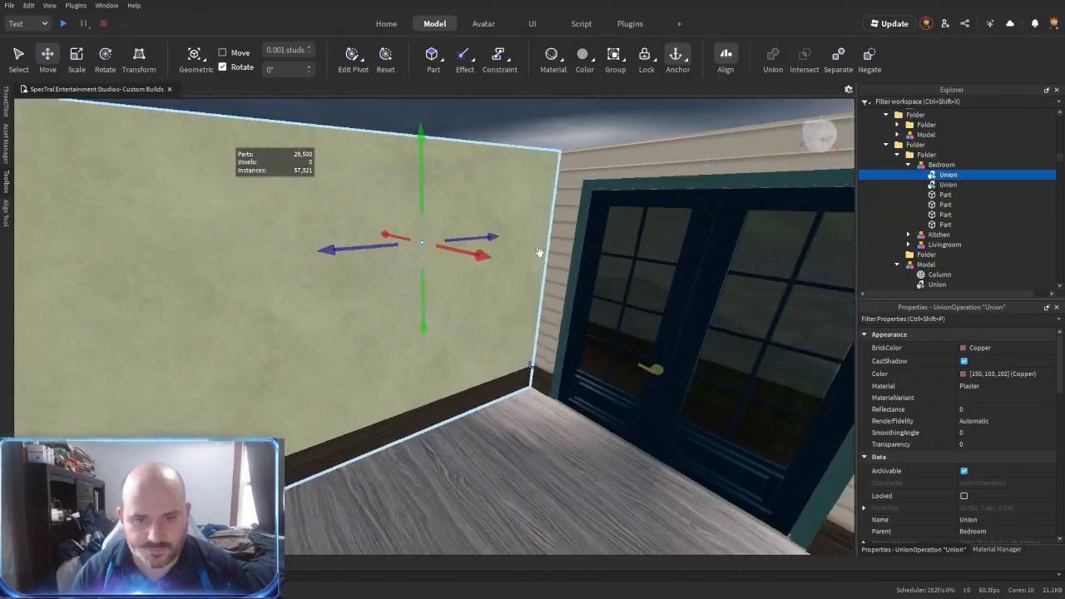
click(483, 297)
key(ctrl+d)
drag(305, 340, 444, 284)
right_drag(386, 328, 384, 328)
drag(56, 272, 268, 288)
mouse_move(338, 305)
right_down()
mouse_move(374, 276)
mouse_move(349, 290)
right_up()
mouse_move(716, 289)
mouse_down()
mouse_move(362, 273)
mouse_move(359, 283)
mouse_move(722, 286)
mouse_up()
- Duplicate the beige panel beside the French doors and place the copy over the siding on the partition side of the doors
key(ctrl+d)
drag(268, 281, 628, 286)
right_drag(628, 286, 629, 285)
drag(341, 285, 361, 288)
right_drag(356, 288, 344, 330)
drag(476, 363, 353, 362)
drag(549, 364, 462, 365)
- Stretch the beige panel above the French doors to span the full width of the door frame
key(alt+r)
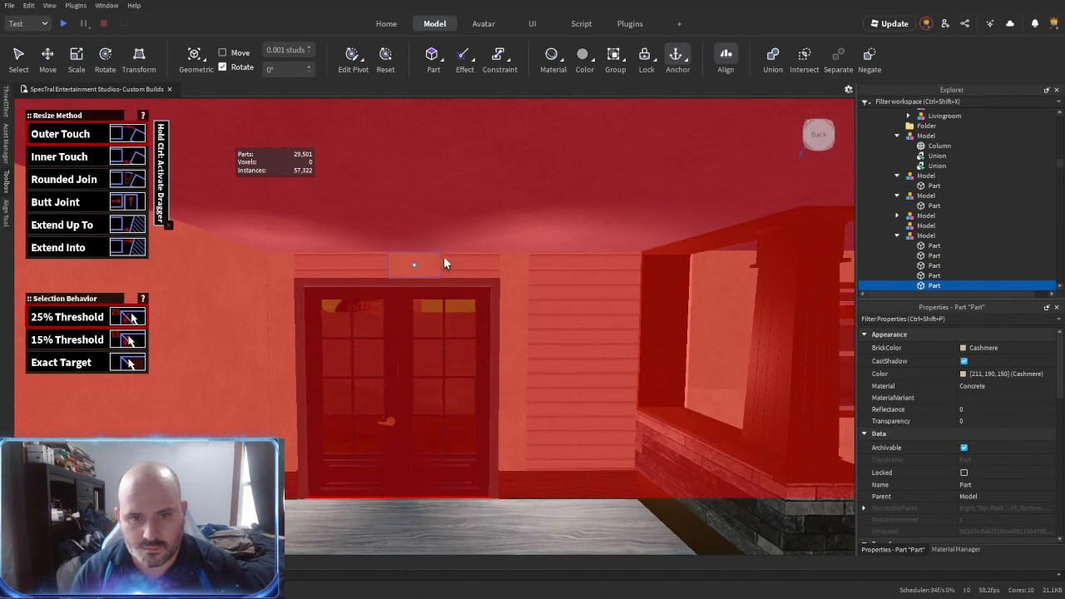
click(274, 335)
click(202, 382)
right_drag(203, 382, 203, 382)
right_drag(421, 411, 421, 411)
click(324, 341)
right_drag(304, 334, 394, 340)
key(w)
key(s)
key(s)
click(499, 305)
key(ctrl+3)
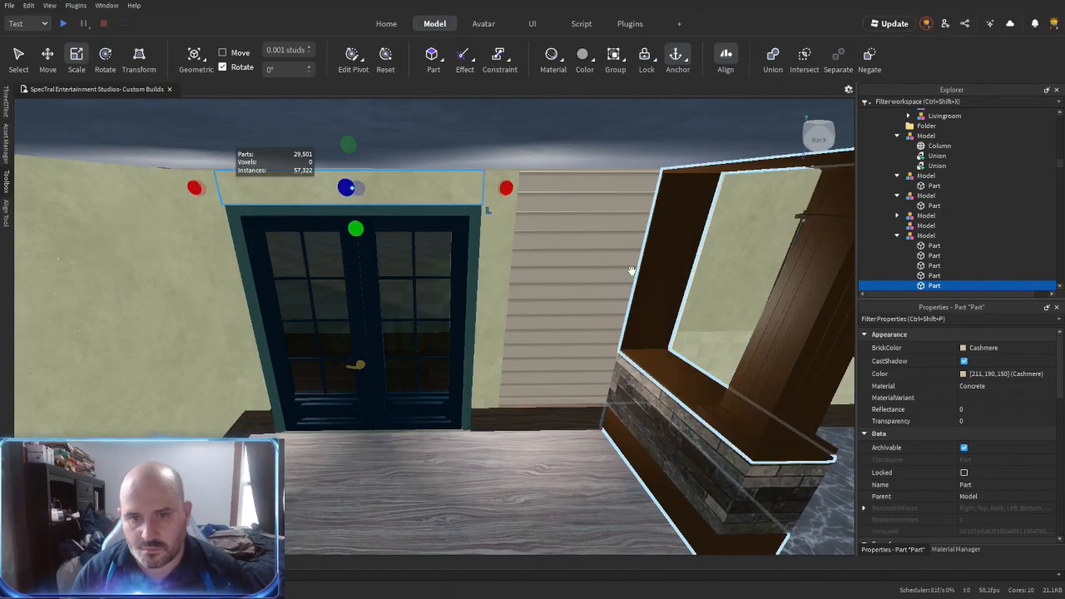
- Widen the beige panel beside the French doors to cover the exposed siding up to the stone partition
drag(530, 305, 657, 298)
click(549, 469)
right_drag(573, 416, 572, 416)
click(549, 357)
- Select the dining room's five beige wall panels and group them into a folder
ctrl+click(408, 227)
right_drag(319, 371, 374, 452)
ctrl+click(425, 358)
ctrl+click(370, 409)
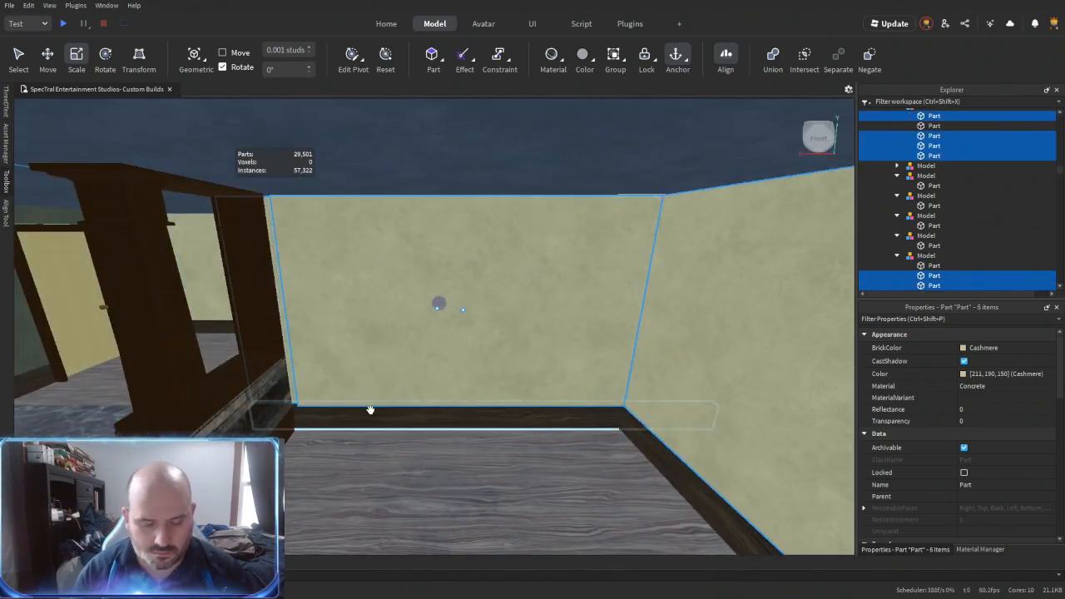
right_drag(347, 397, 347, 397)
click(360, 391)
click(397, 311)
right_drag(387, 264, 388, 265)
drag(366, 191, 351, 191)
right_drag(452, 361, 475, 371)
ctrl+click(471, 371)
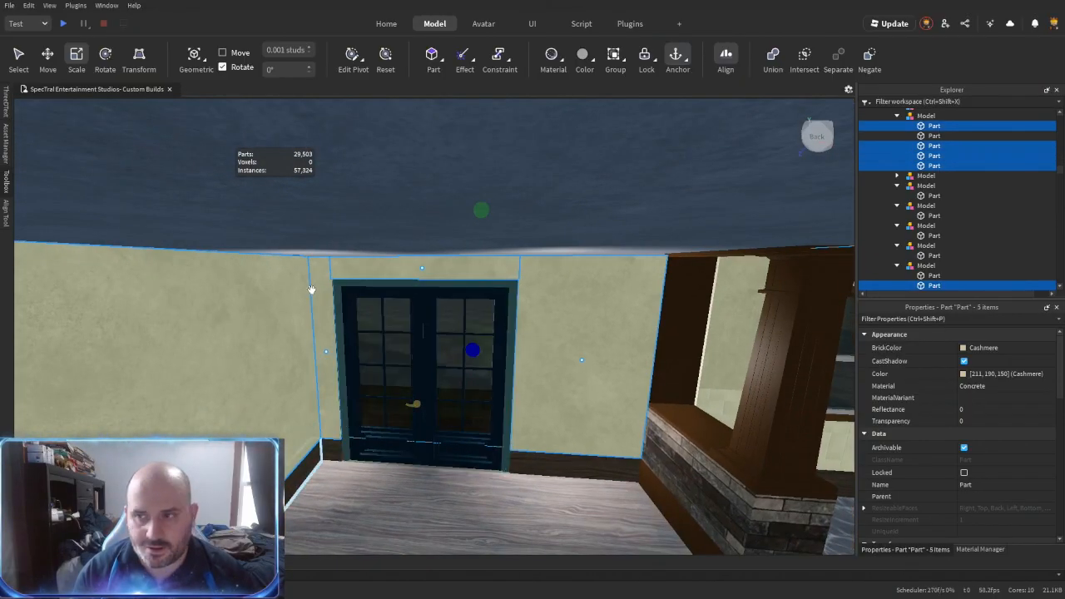
key(ctrl+alt+g)
- Set the five dining room wall panels to the Plaster material and the Pearl colour
click(919, 211)
shift+click(935, 249)
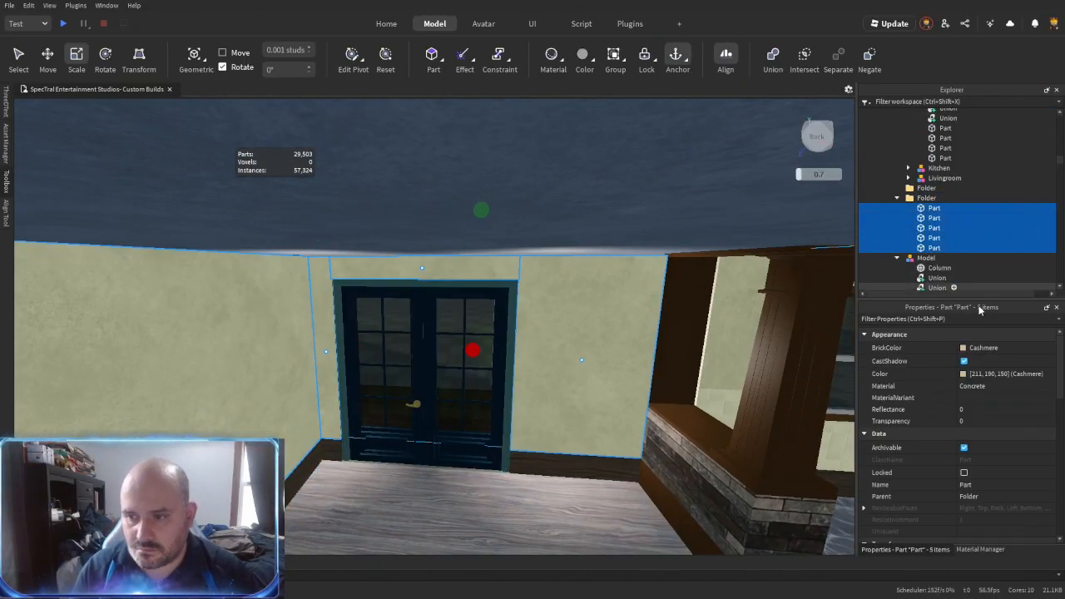
click(983, 350)
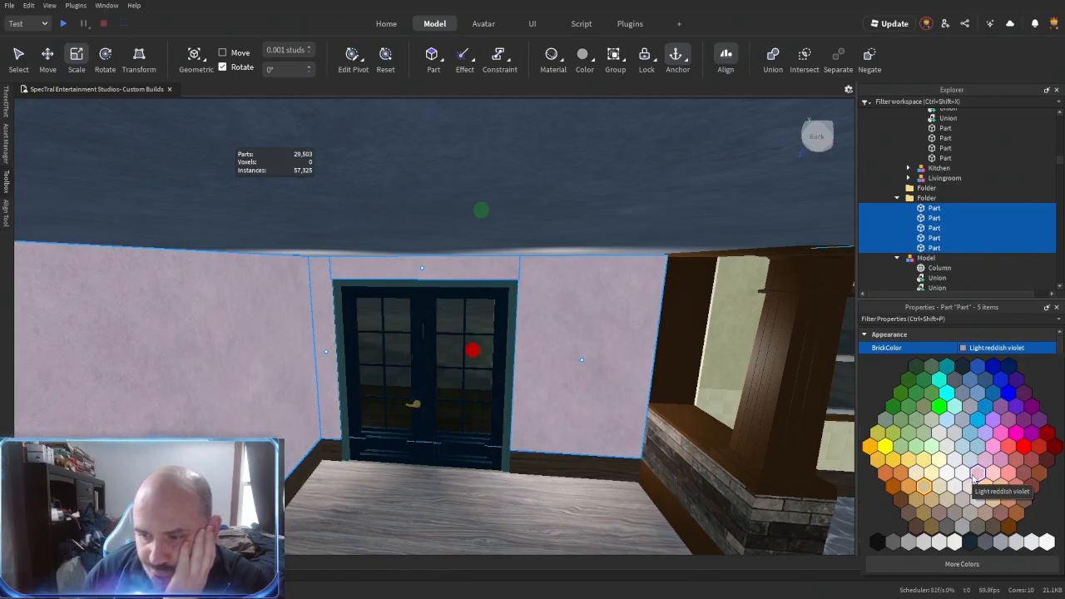
click(961, 464)
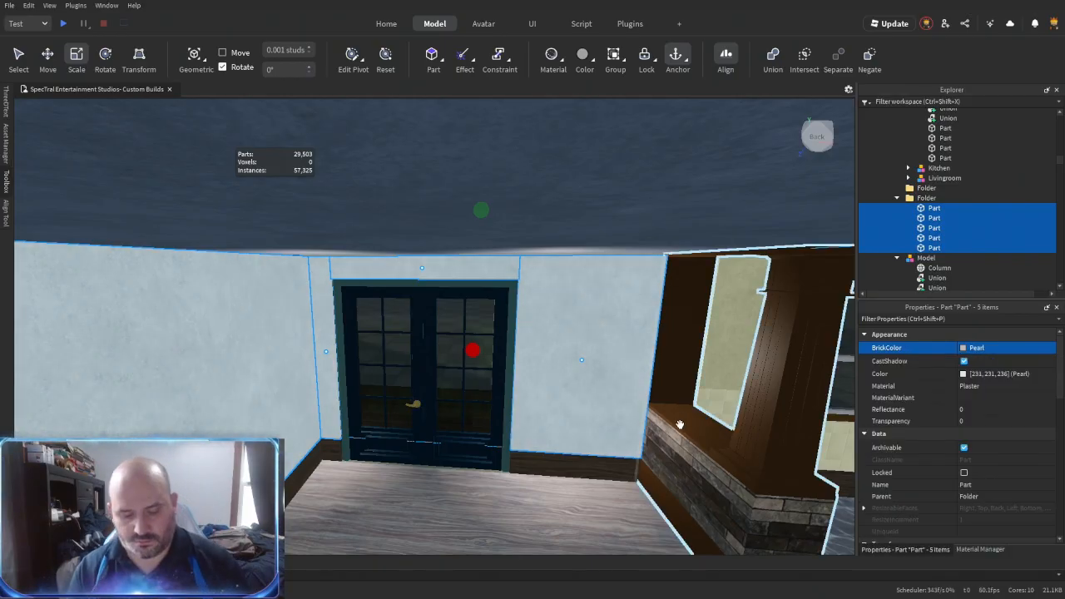
- Group the dining room wall panels as a model named Diningroom and place it with the Bedroom, Kitchen and Livingroom models
key(ctrl+g)
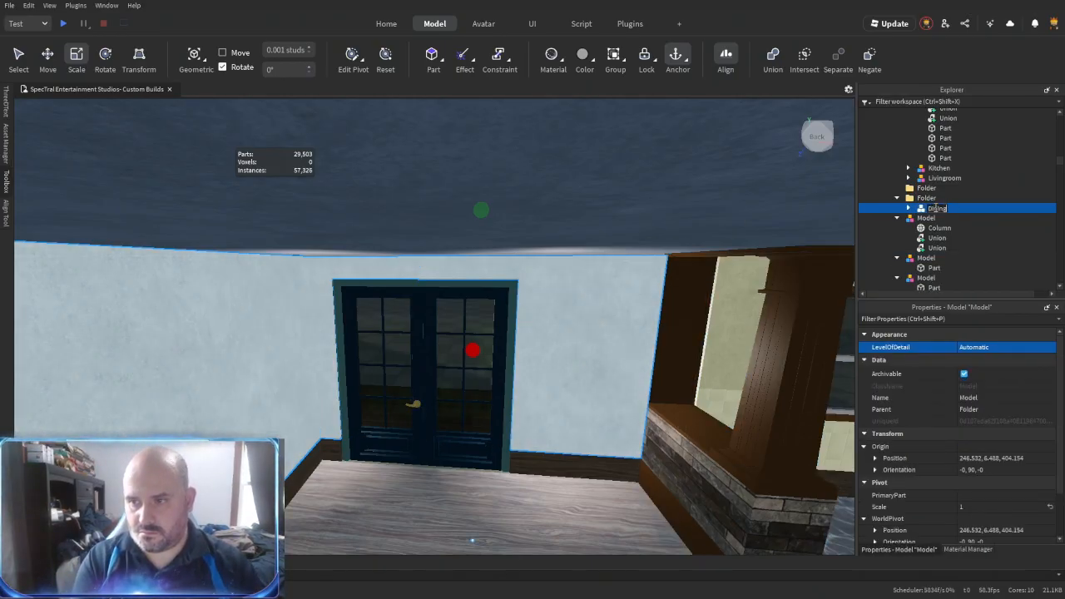
drag(941, 209, 950, 148)
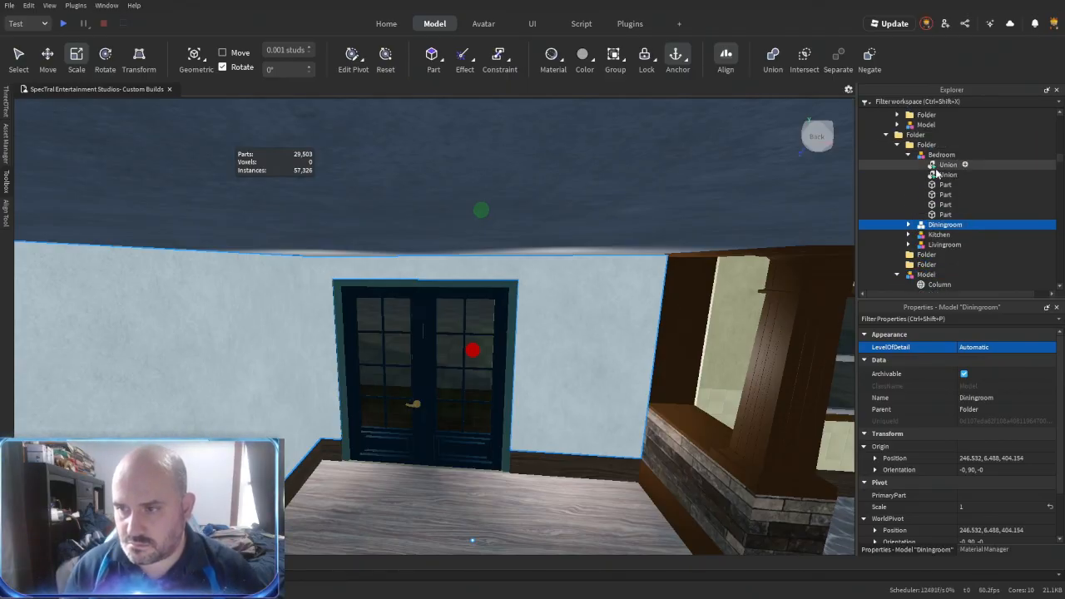
click(926, 204)
- Recolour the French doors' frame brown
mouse_move(501, 332)
right_down()
mouse_move(491, 342)
mouse_move(503, 338)
right_up()
scroll(492, 342, up, 3)
scroll(491, 342, down, 1)
alt+click(503, 337)
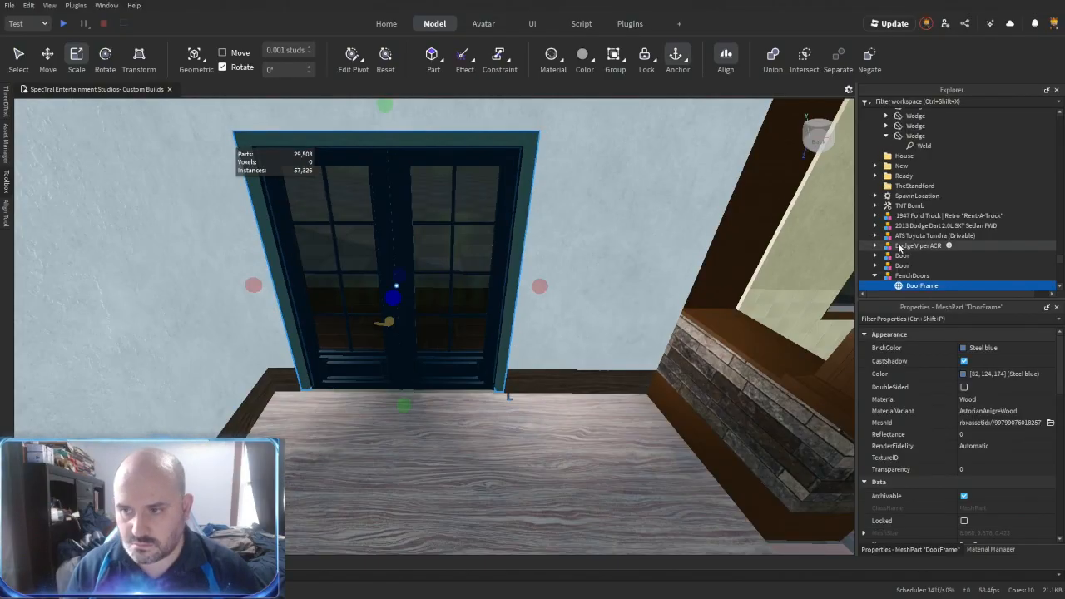
scroll(921, 259, down, 1)
click(987, 353)
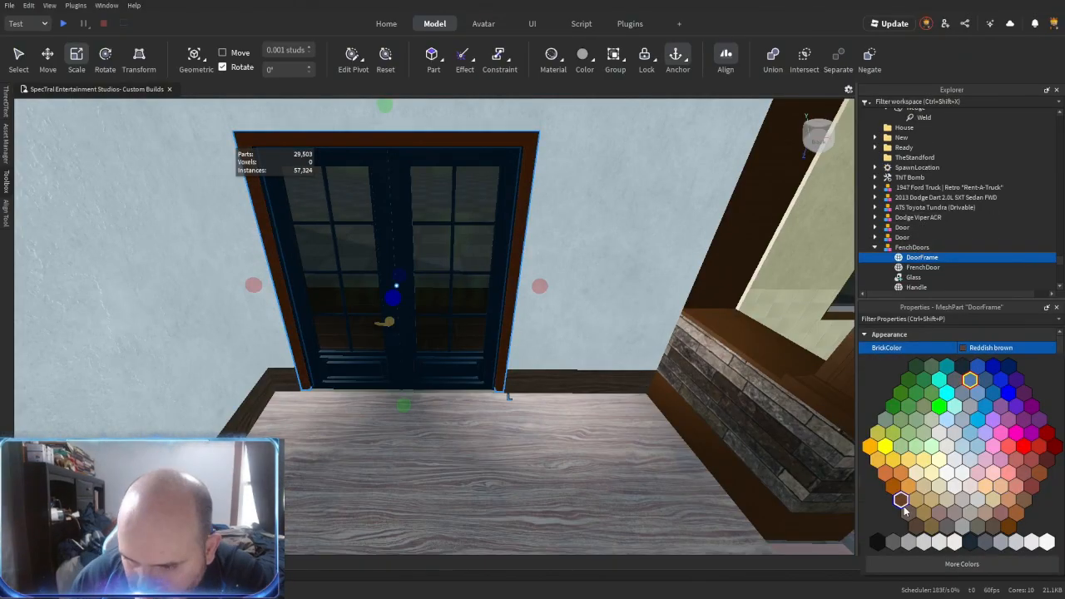
click(901, 503)
- Recolour the French doors' navy blue door mesh brown to match the frame
click(922, 267)
click(990, 348)
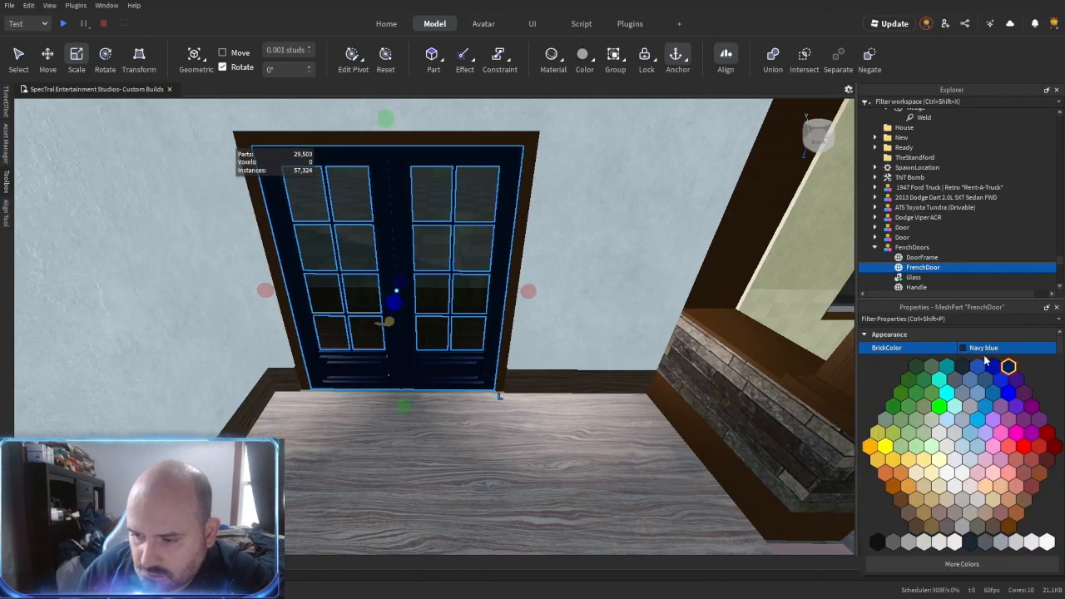
click(909, 515)
click(914, 277)
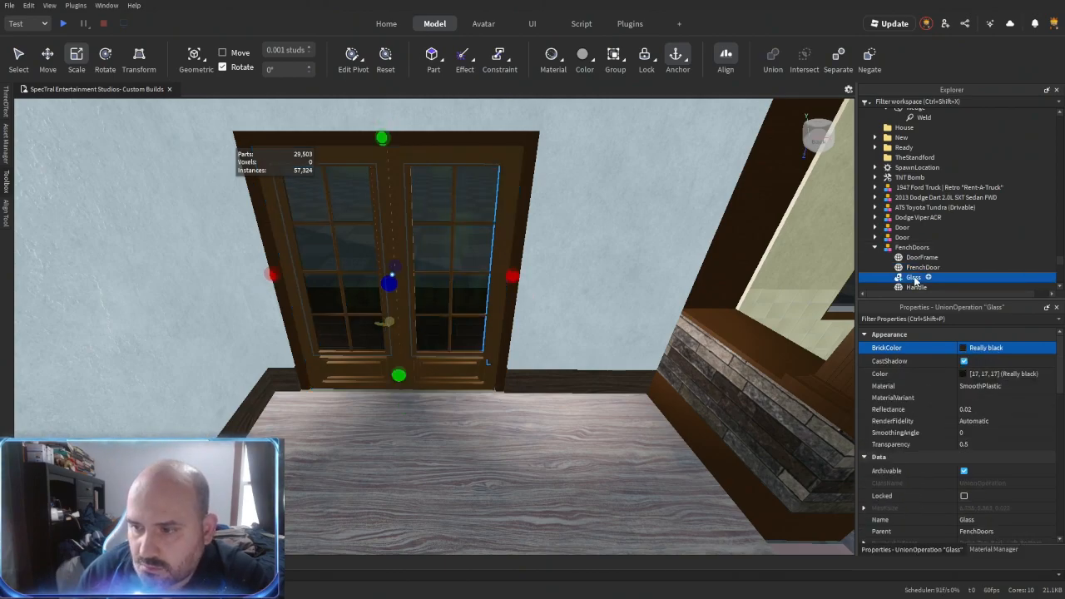
- Select the French doors model together with the side entry door in the A_Exterior folder
click(902, 249)
right_drag(399, 391, 533, 366)
ctrl+click(433, 346)
scroll(911, 213, up, 1)
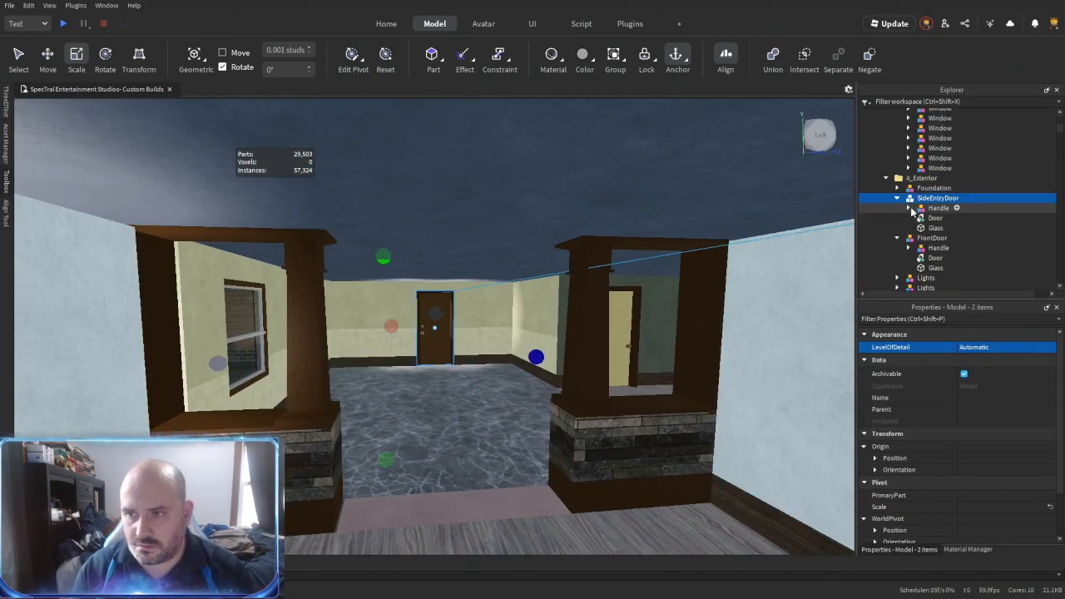
drag(925, 182, 923, 180)
- Union the four beige wall panels surrounding the window in the small room
right_drag(626, 374, 483, 228)
click(421, 383)
key(w)
key(s)
key(w)
click(476, 433)
right_drag(572, 251, 569, 265)
key(s)
alt+click(551, 361)
ctrl+alt+click(579, 325)
right_drag(579, 325, 555, 243)
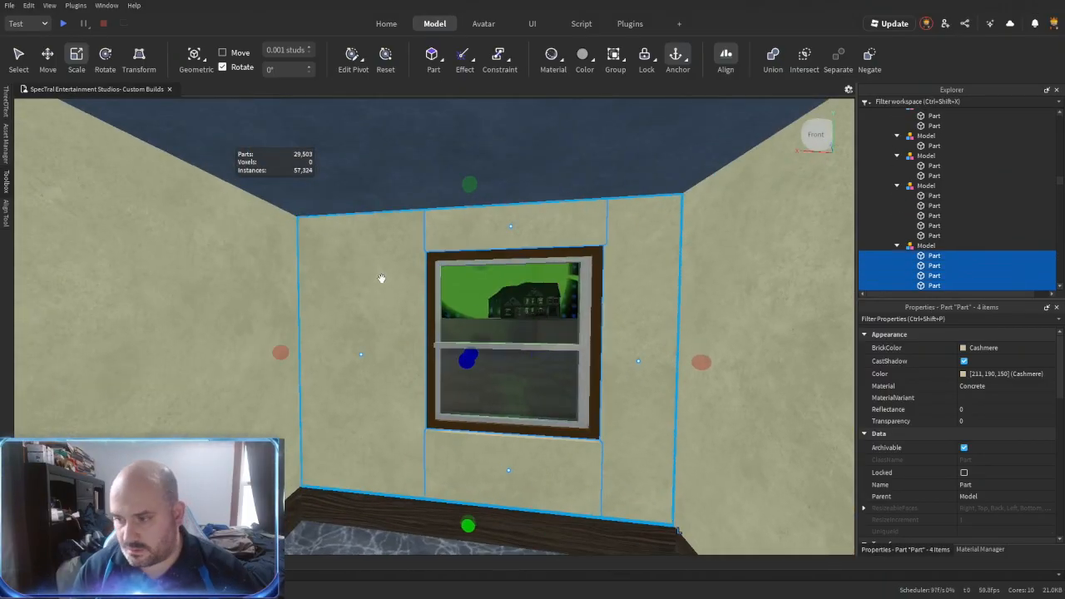
key(ctrl+shift+g)
- Select the small room's wall panels together with its window wall union and collect them in a folder
ctrl+click(290, 292)
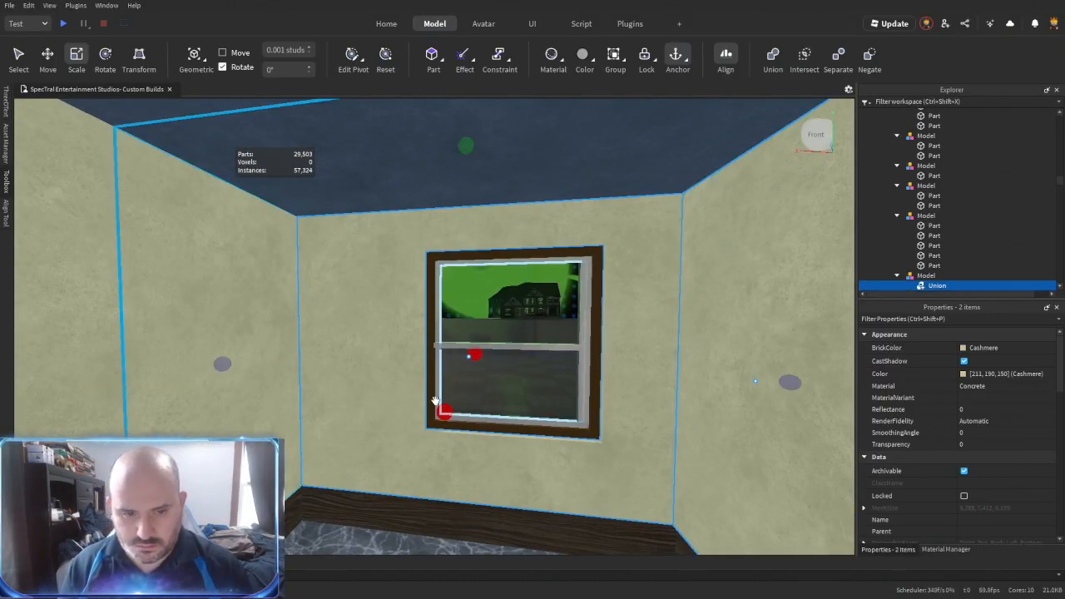
right_drag(364, 409, 287, 400)
ctrl+alt+click(287, 399)
ctrl+alt+click(191, 388)
right_drag(190, 388, 315, 349)
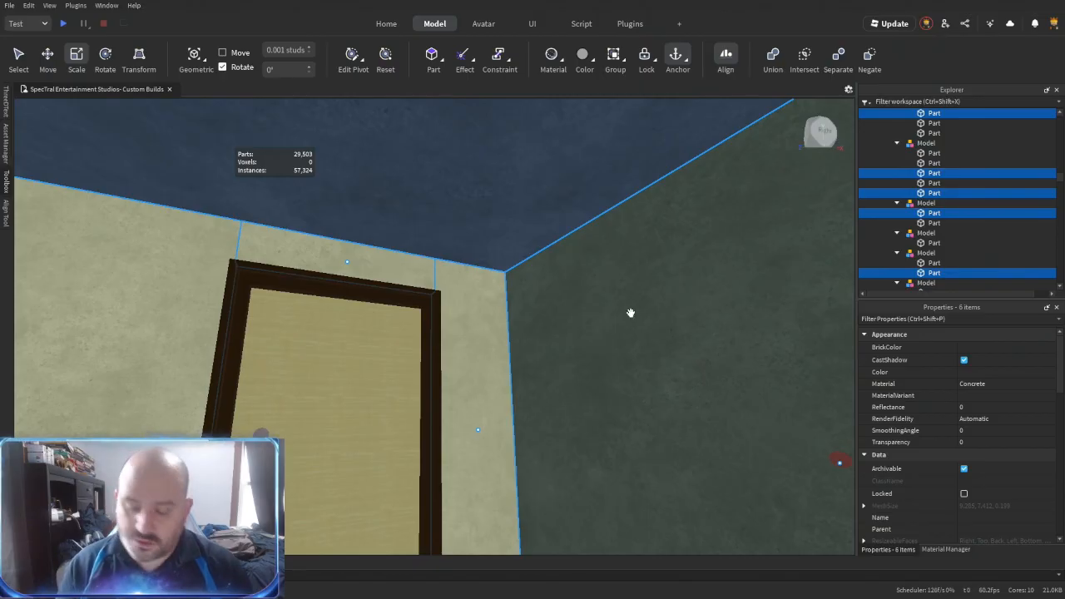
key(ctrl+alt+g)
- Recolour the small room's walls Bright violet in Plaster and enable UsePartColor so the window wall union matches
click(988, 347)
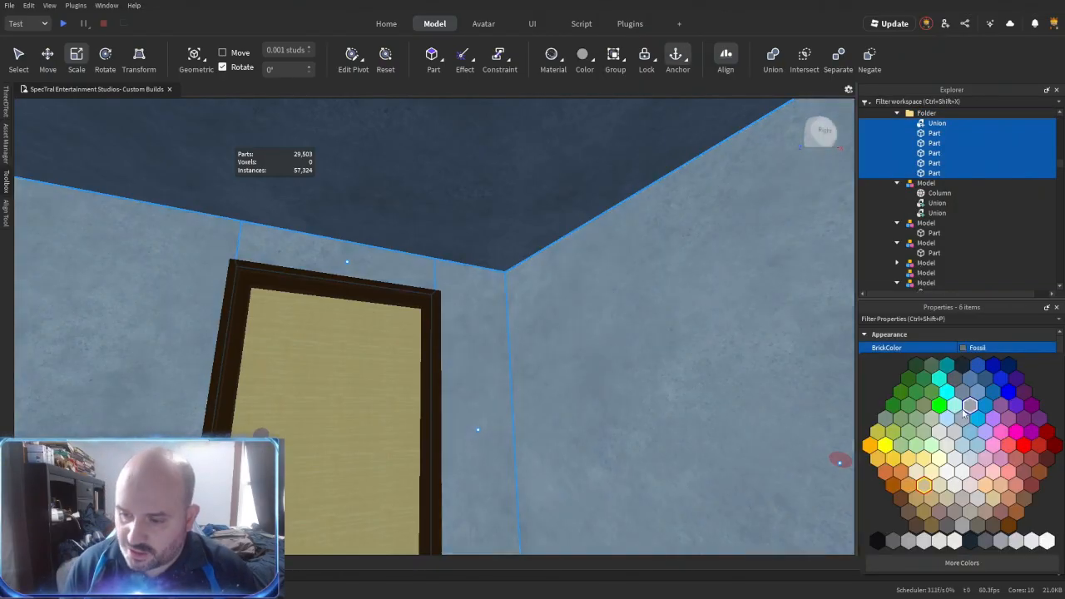
click(1038, 421)
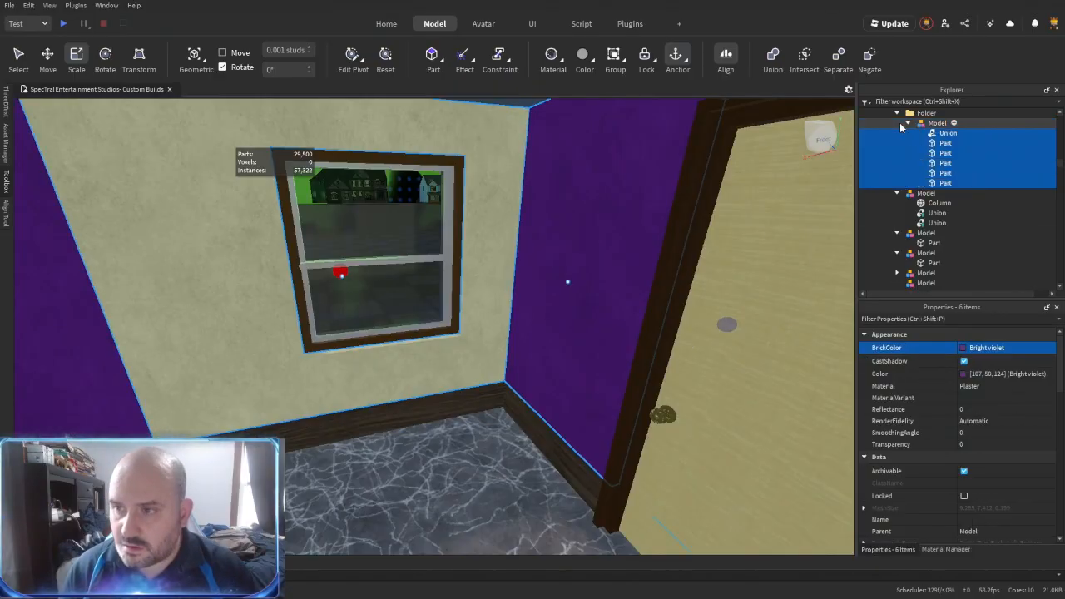
scroll(967, 452, down, 4)
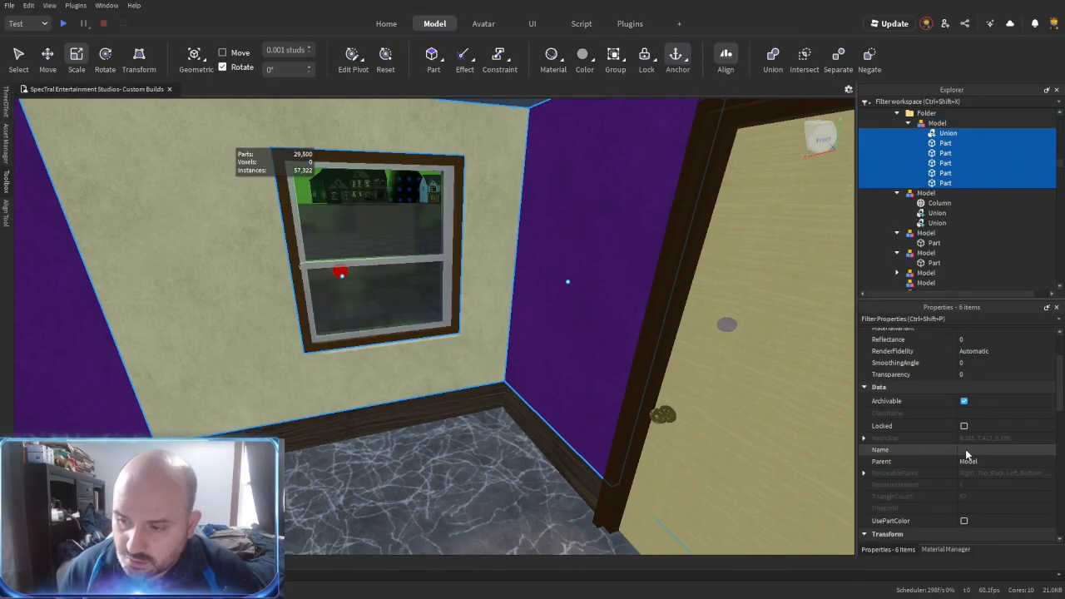
click(964, 450)
- Name the violet panels' model Bathroom and move it into the folder holding the other room models
scroll(966, 441, up, 4)
click(908, 123)
click(937, 123)
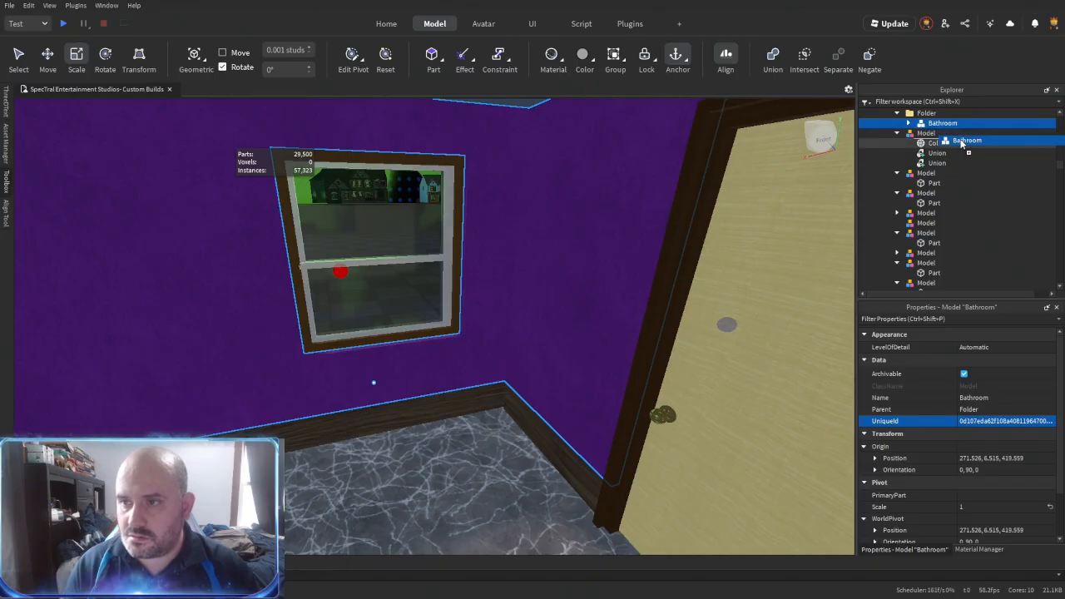
drag(961, 141, 940, 145)
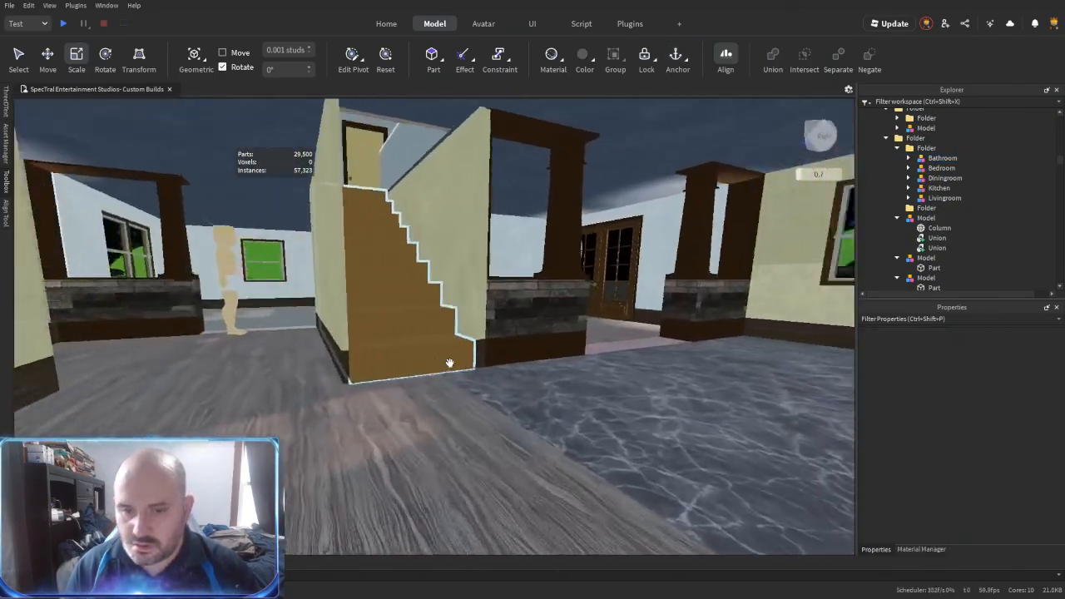
- Fit the half-height beige wall panel against the frame of the entry door with the diamond window
right_drag(449, 363, 454, 355)
click(456, 353)
drag(428, 339, 258, 332)
drag(677, 347, 615, 348)
drag(447, 348, 446, 335)
right_drag(446, 335, 446, 329)
scroll(445, 328, down, 3)
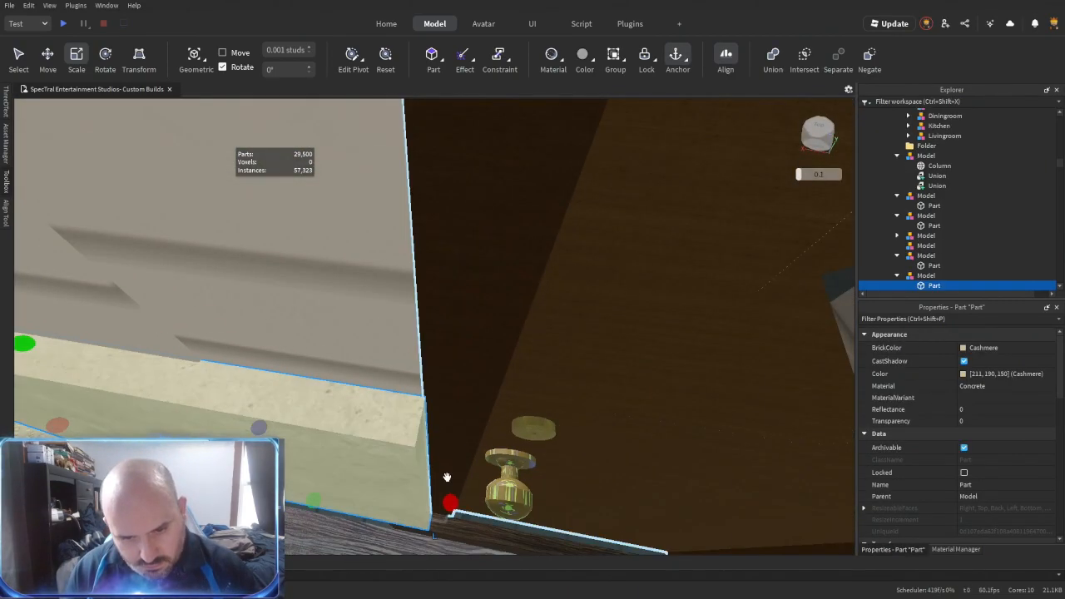
right_drag(447, 480, 465, 445)
- Duplicate the half-height beige panel and fit the copy to the wall on the entry door's other side
key(ctrl+d)
drag(460, 422, 579, 504)
right_drag(383, 425, 379, 425)
drag(214, 295, 483, 370)
right_drag(466, 395, 468, 397)
- Duplicate a beige panel and resize the copy to fill the wall above the entry door
key(ctrl+d)
drag(488, 440, 390, 439)
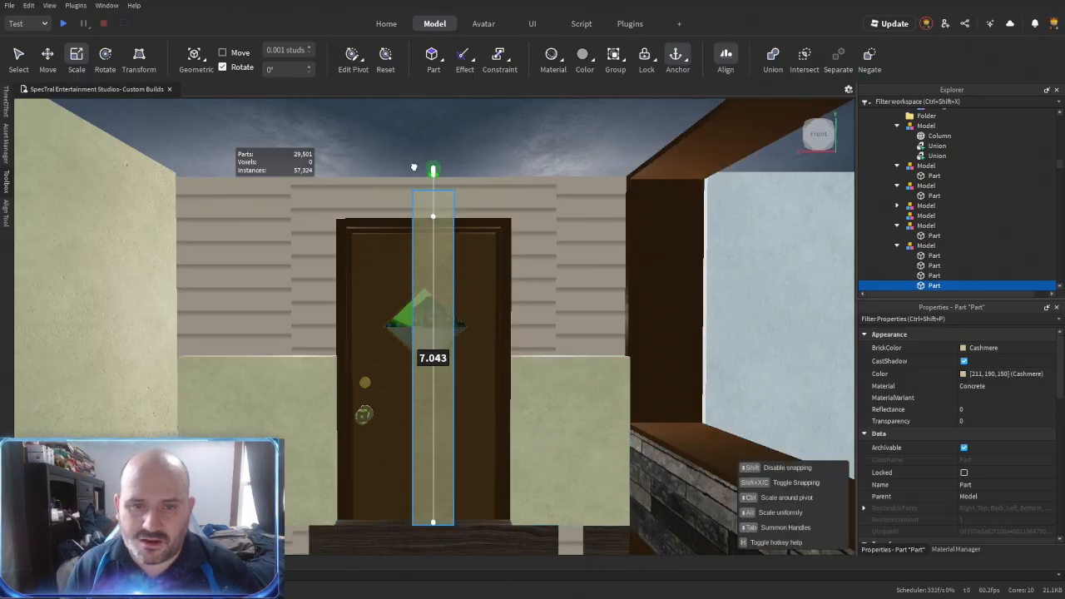
right_drag(413, 153, 414, 158)
right_drag(458, 407, 459, 402)
drag(459, 407, 461, 257)
right_drag(491, 316, 495, 322)
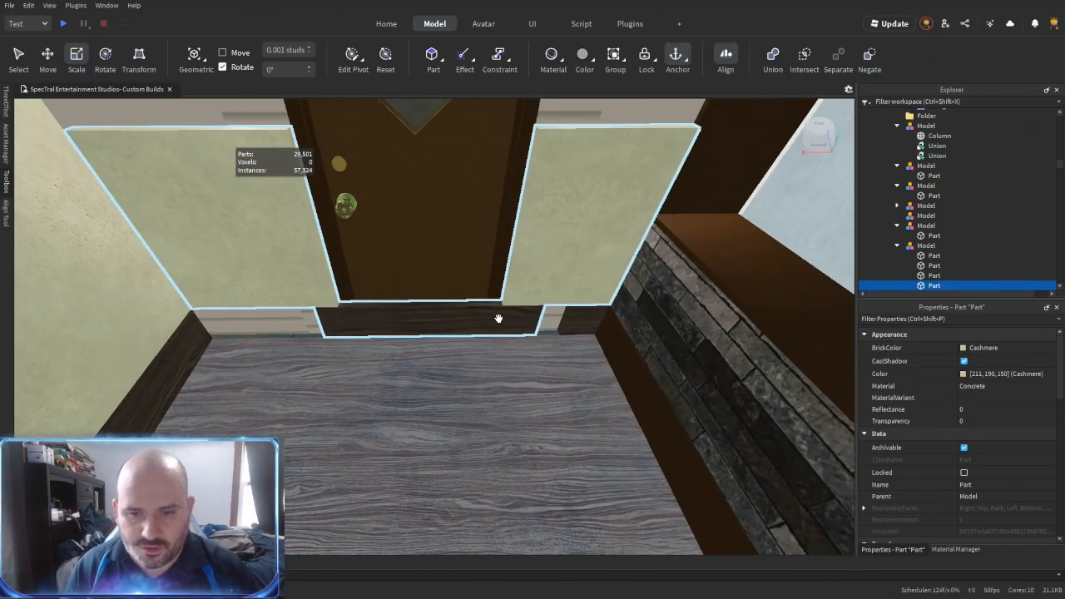
- Fit the dark wood baseboard piece between the corner wall and the near side of the entry door frame
drag(559, 321, 433, 331)
right_drag(433, 333, 429, 332)
drag(408, 309, 362, 313)
right_drag(371, 347, 371, 350)
key(d)
drag(369, 314, 357, 311)
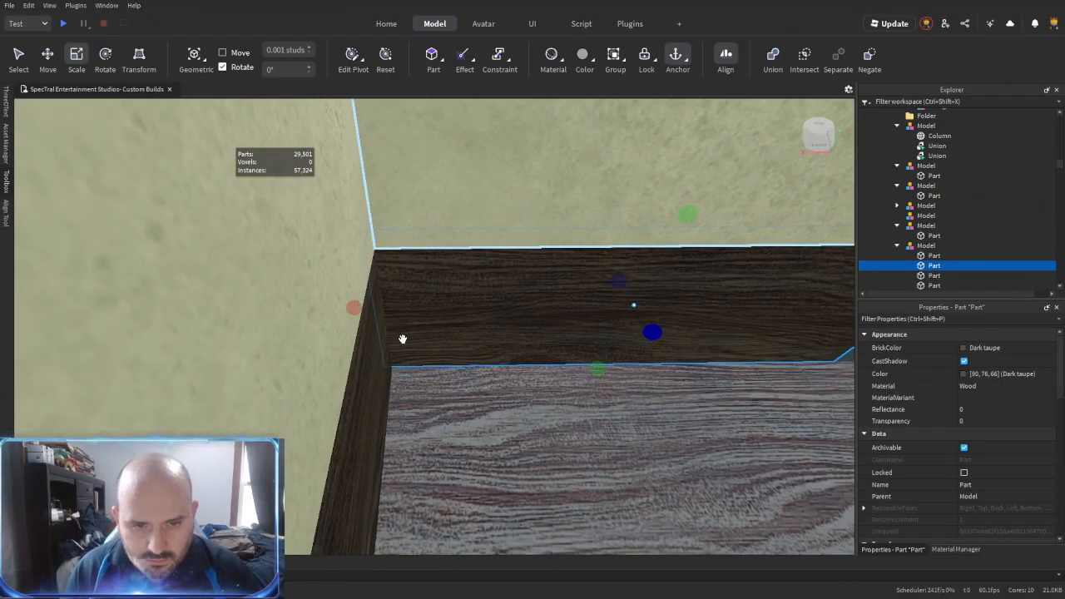
key(a)
key(s)
- Extend the short dark wood baseboard beside the stone half wall up to the entry door frame
right_drag(490, 383, 490, 380)
key(d)
click(599, 369)
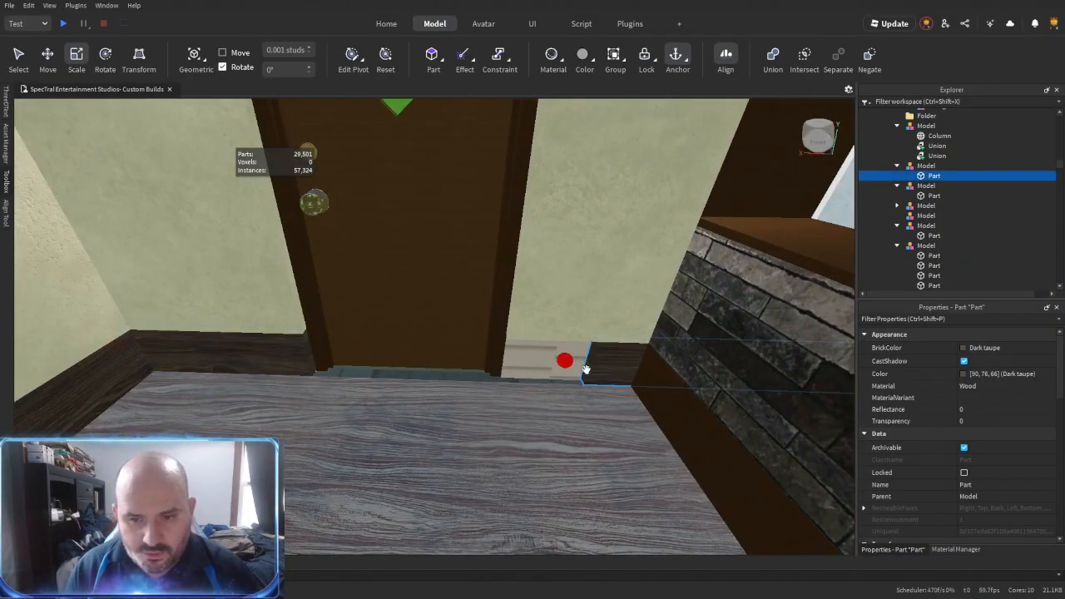
click(458, 408)
- Separate the wood floor union, extend its flooring under the entry door, and union the pieces again
right_drag(226, 366, 223, 365)
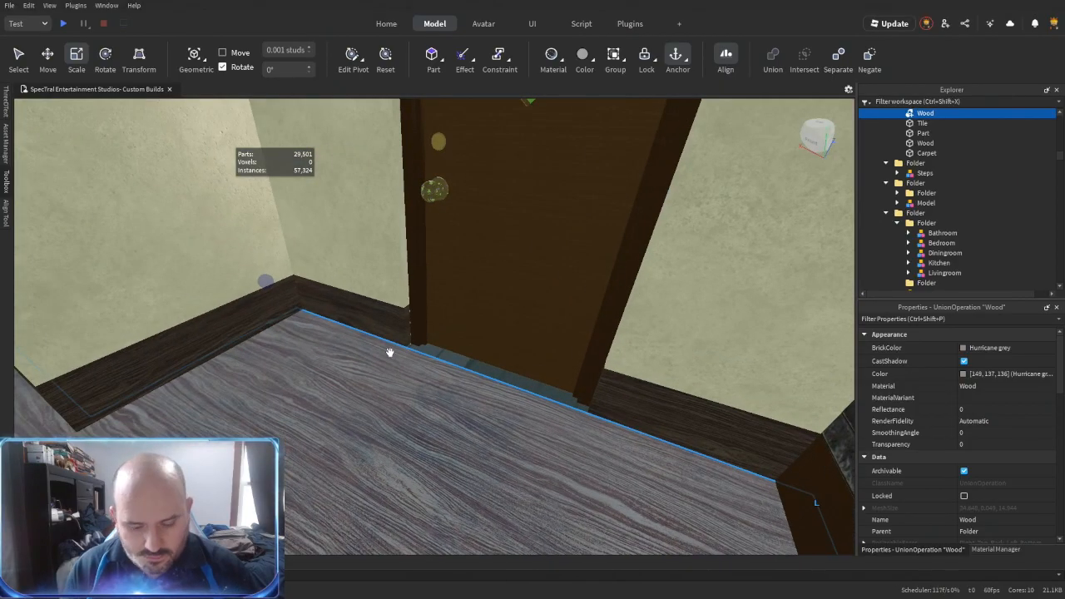
key(ctrl+shift+u)
drag(473, 364, 491, 350)
right_drag(457, 389, 457, 390)
key(w)
click(640, 430)
right_drag(578, 427, 574, 427)
key(a)
click(571, 424)
key(ctrl+shift+g)
right_drag(477, 391, 478, 399)
- Extend both half-height panels flanking the entry door to the top edge of the panel above it with Outer Touch
key(w)
click(485, 342)
key(s)
right_drag(485, 342, 485, 342)
key(s)
key(r)
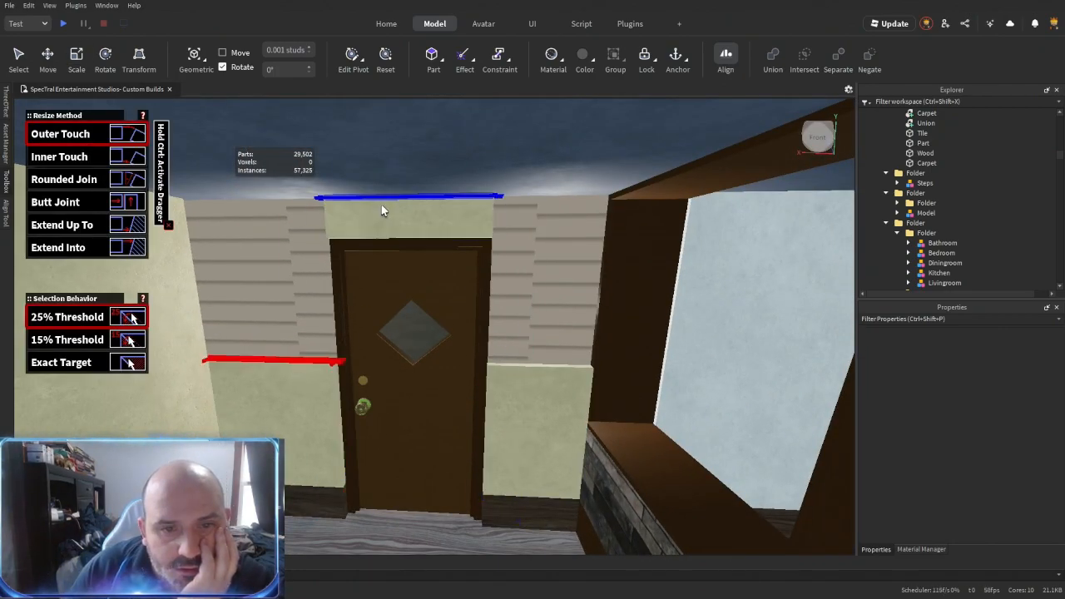
click(381, 208)
click(509, 381)
click(404, 205)
- Select the beige panels around the entry door and on the adjoining corner wall
key(ctrl+2)
alt+click(511, 260)
alt+shift+click(425, 221)
alt+shift+click(307, 283)
alt+shift+click(198, 341)
right_drag(278, 385, 278, 386)
alt+shift+click(259, 368)
- Add the beige panels around the neighbouring window and the dark green end wall to the selection
key(s)
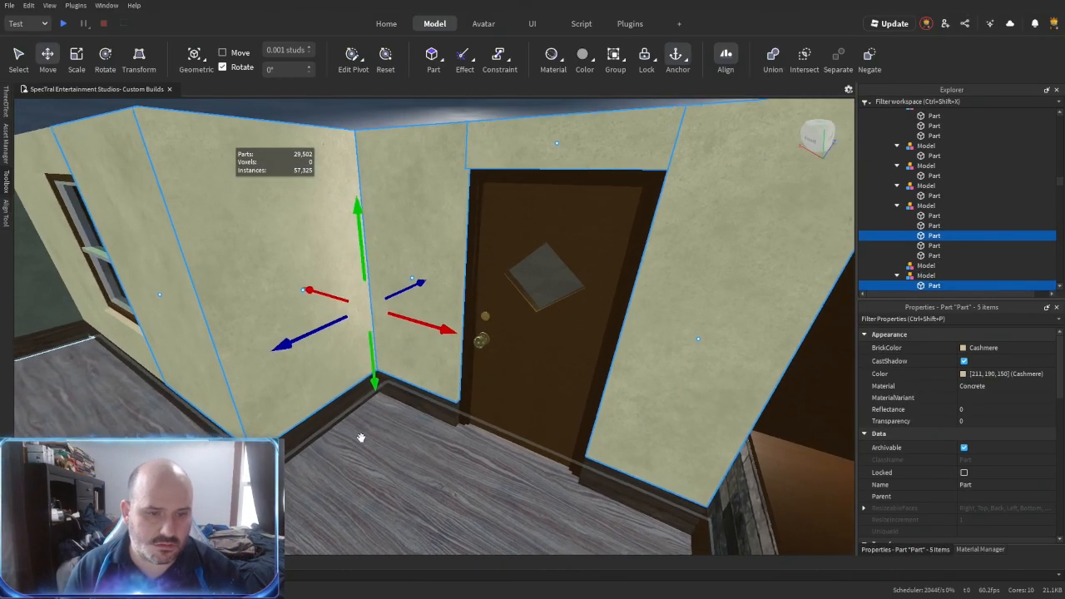
right_drag(359, 437, 359, 438)
alt+shift+click(385, 392)
right_drag(302, 304, 302, 305)
alt+shift+click(302, 304)
key(s)
alt+shift+click(376, 151)
right_drag(484, 298, 484, 298)
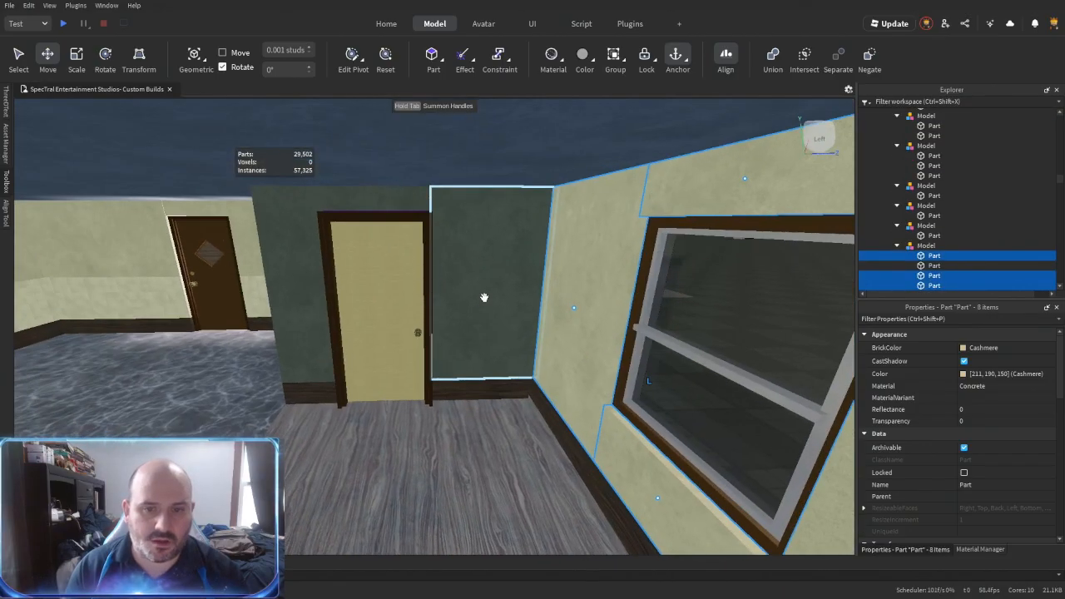
- Add the remaining hallway and staircase wall panels to the selection and collect all of them in a folder
alt+shift+click(268, 244)
right_drag(477, 473, 478, 473)
alt+shift+click(489, 434)
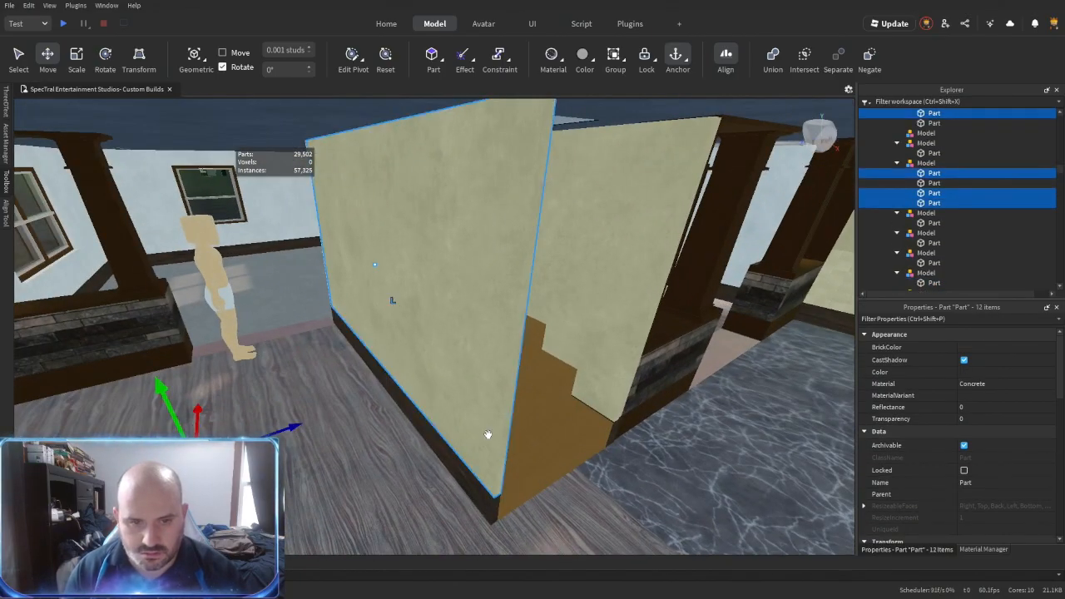
right_drag(438, 419, 437, 419)
alt+shift+click(606, 341)
right_drag(608, 419, 613, 414)
key(w)
alt+shift+click(501, 348)
key(w)
right_drag(501, 350, 501, 351)
key(ctrl+alt+g)
key(ctrl+u)
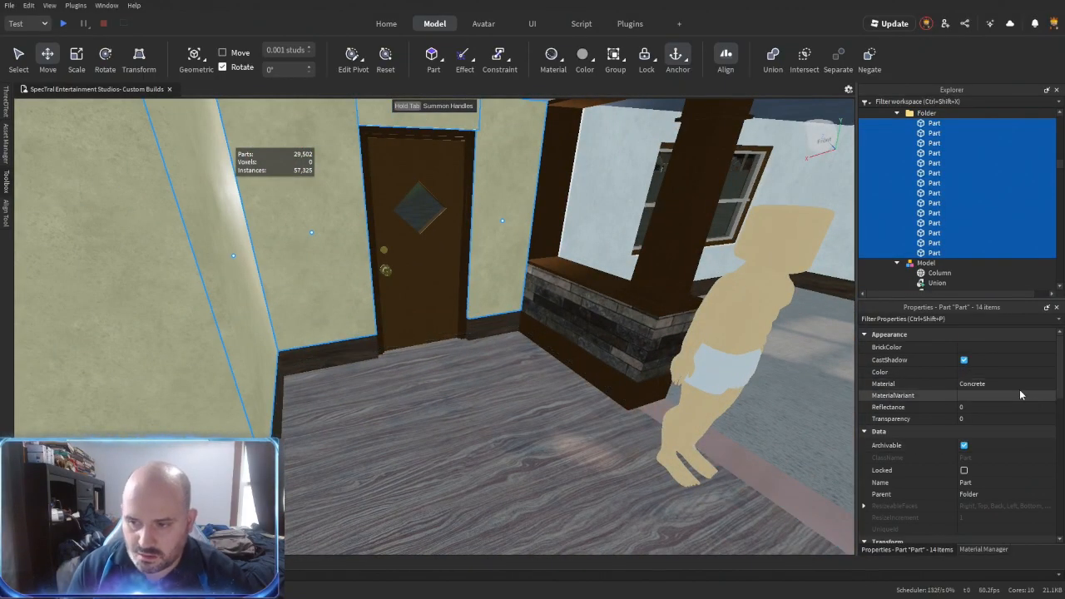
- Recolour the hallway and staircase wall panels Pastel brown with the Plaster material
click(990, 347)
click(984, 489)
mouse_move(519, 372)
right_down()
mouse_move(522, 389)
mouse_move(514, 374)
right_up()
key(w)
- Resize the pastel brown panel that shows through the light blue wall
key(s)
click(408, 458)
right_drag(409, 458, 408, 458)
key(w)
key(w)
right_drag(518, 468, 511, 470)
key(w)
click(562, 389)
right_drag(562, 389, 546, 385)
key(ctrl+3)
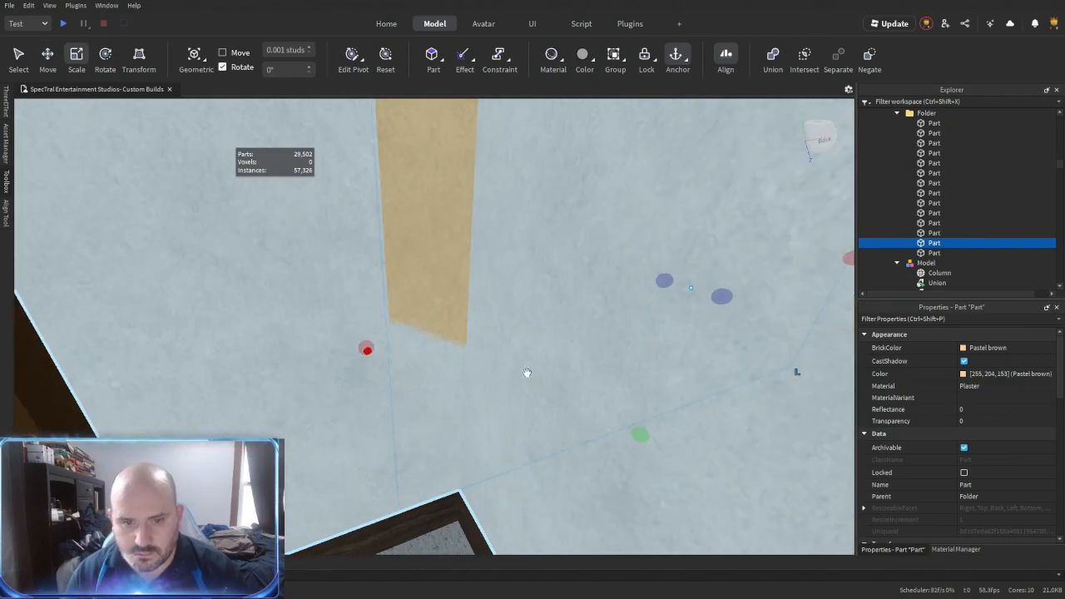
drag(443, 328, 456, 390)
right_drag(456, 390, 456, 390)
- Inspect the pastel brown walls around the staircase and hallway
click(546, 360)
key(w)
mouse_move(546, 360)
right_down()
mouse_move(566, 367)
mouse_move(546, 373)
right_up()
key(w)
key(w)
key(s)
key(w)
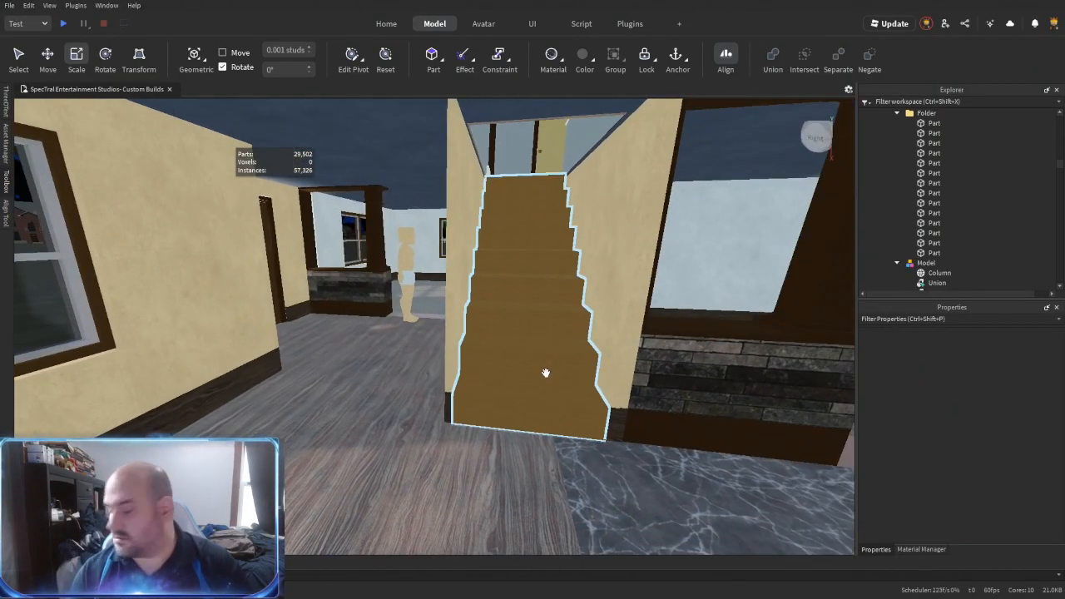
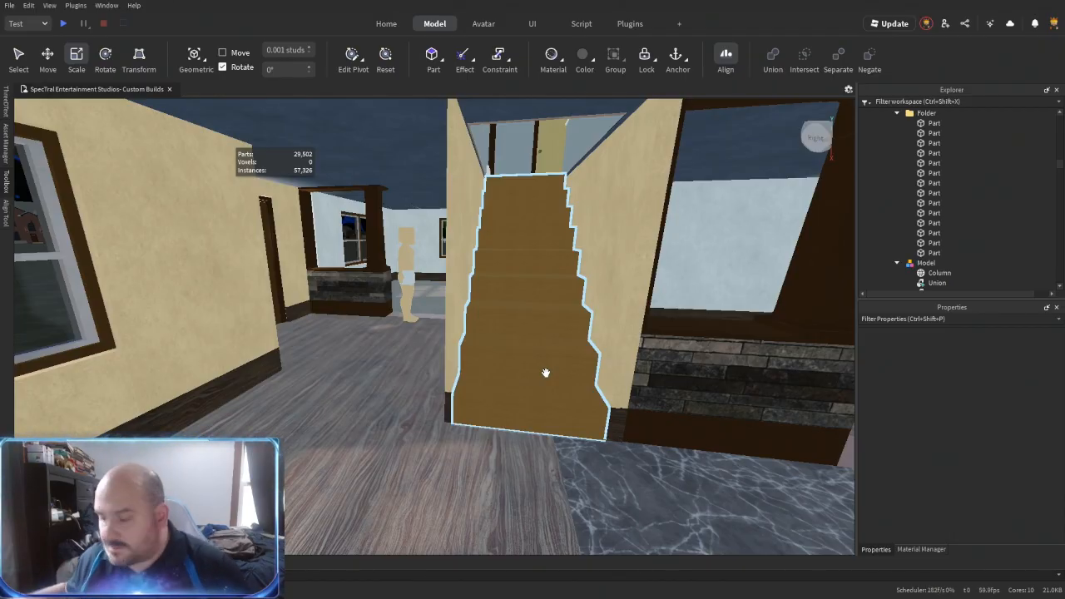
- Copy the small panel model from the display of doors and windows and place it on the ground near the house
right_drag(513, 266, 513, 342)
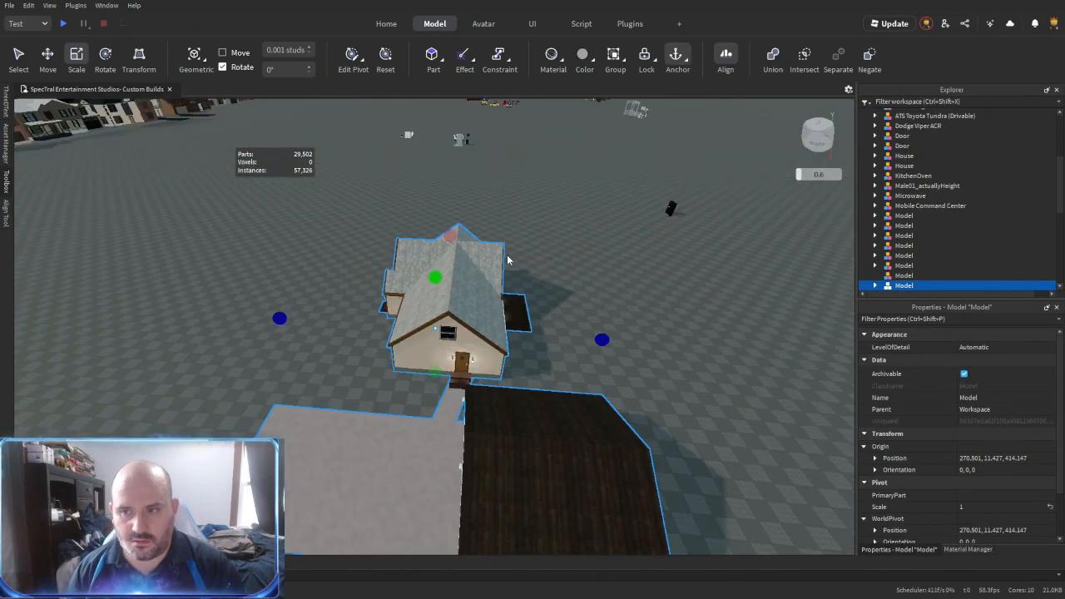
scroll(439, 321, down, 3)
scroll(439, 321, up, 3)
scroll(439, 321, up, 5)
right_drag(439, 321, 403, 411)
key(ctrl+u)
key(s)
right_drag(417, 455, 418, 455)
key(w)
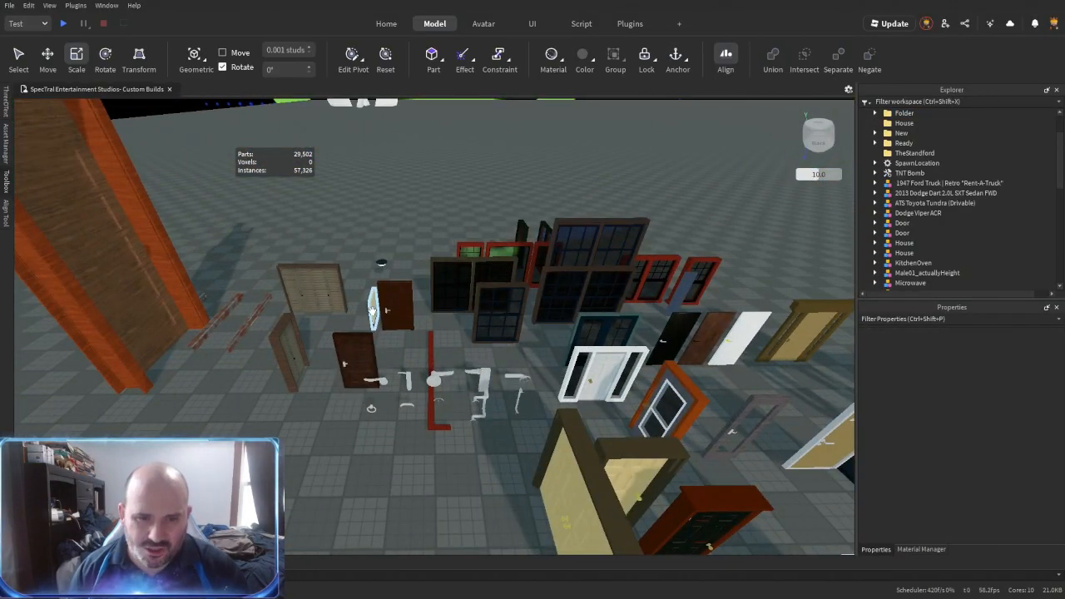
click(372, 297)
key(s)
drag(371, 291, 624, 386)
scroll(621, 386, up, 3)
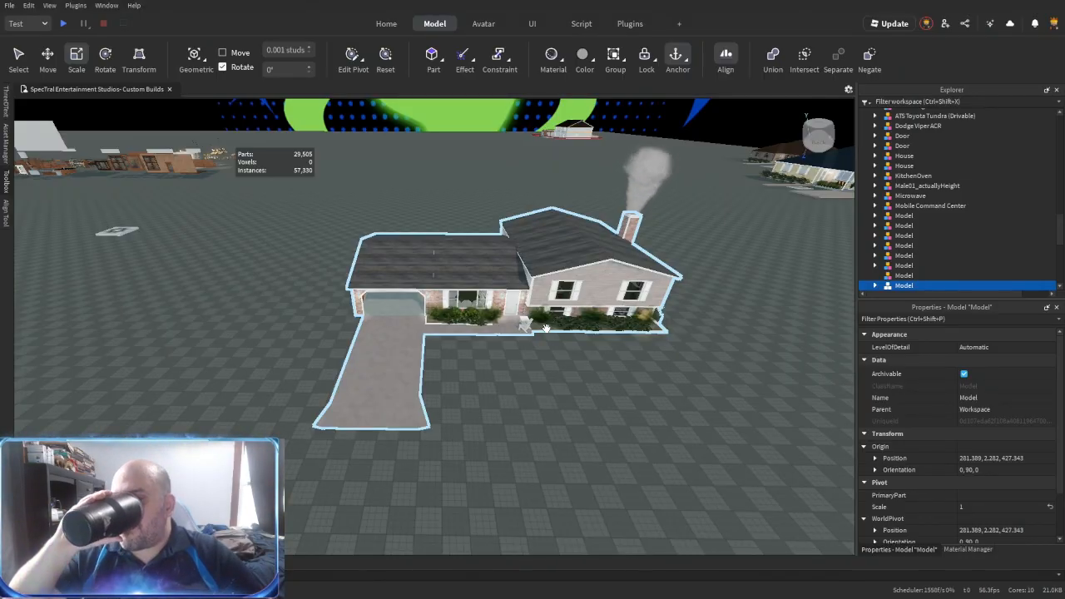
- Inspect the house's front entrance and the baseboard beside the interior staircase
click(505, 377)
scroll(505, 378, down, 4)
right_drag(505, 378, 505, 378)
scroll(505, 377, up, 4)
scroll(505, 376, down, 5)
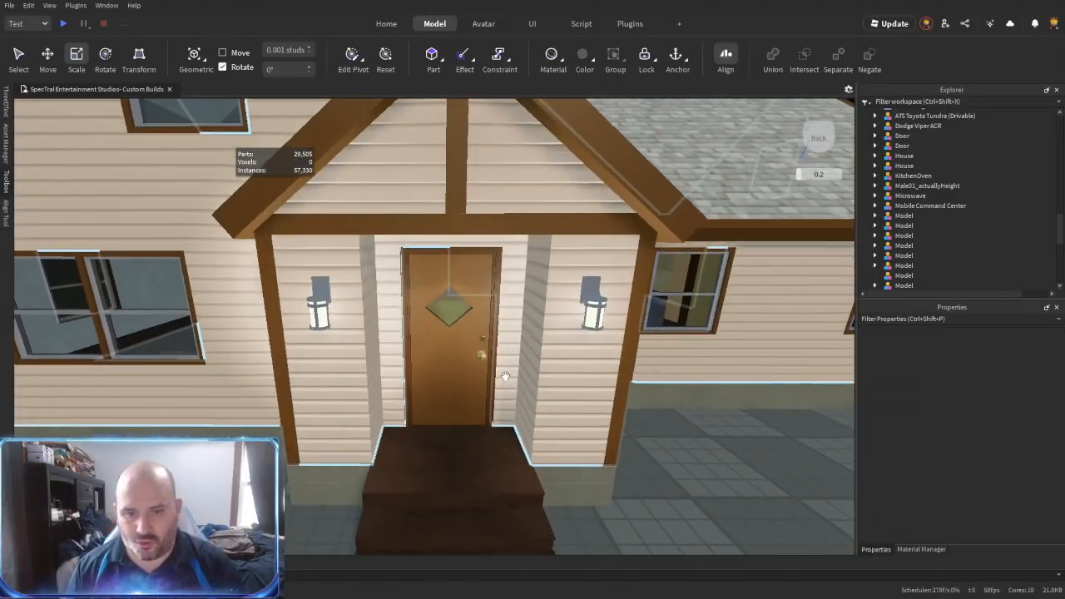
scroll(505, 376, up, 10)
scroll(505, 377, up, 5)
right_drag(504, 377, 372, 397)
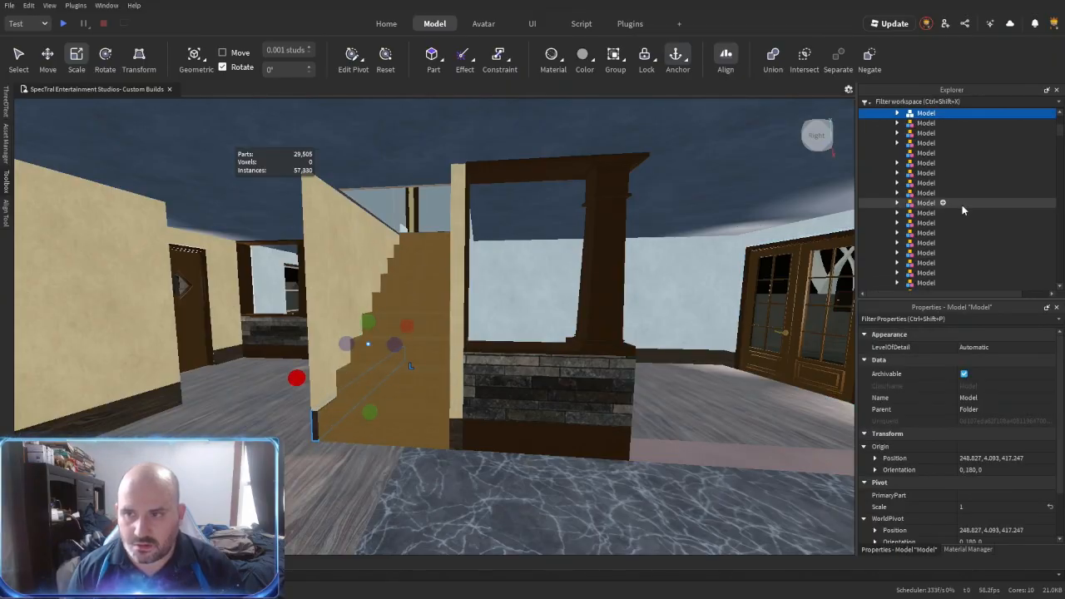
- Check the contents of the half-wall and baseboard models and delete the empty folders in the house's main folder
scroll(924, 188, down, 3)
shift+click(917, 265)
key(ctrl+u)
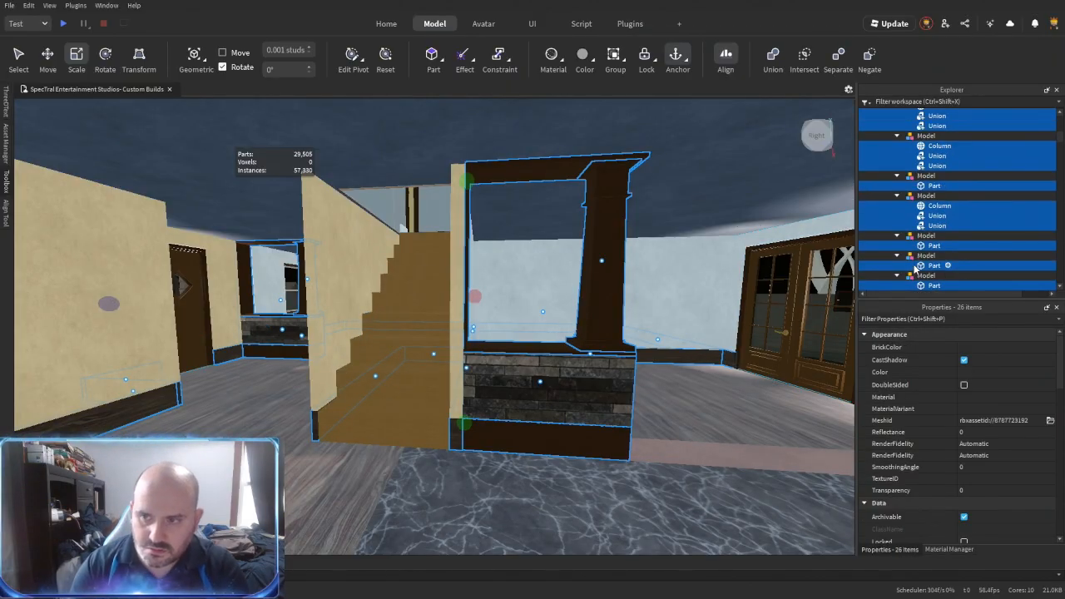
scroll(897, 207, up, 5)
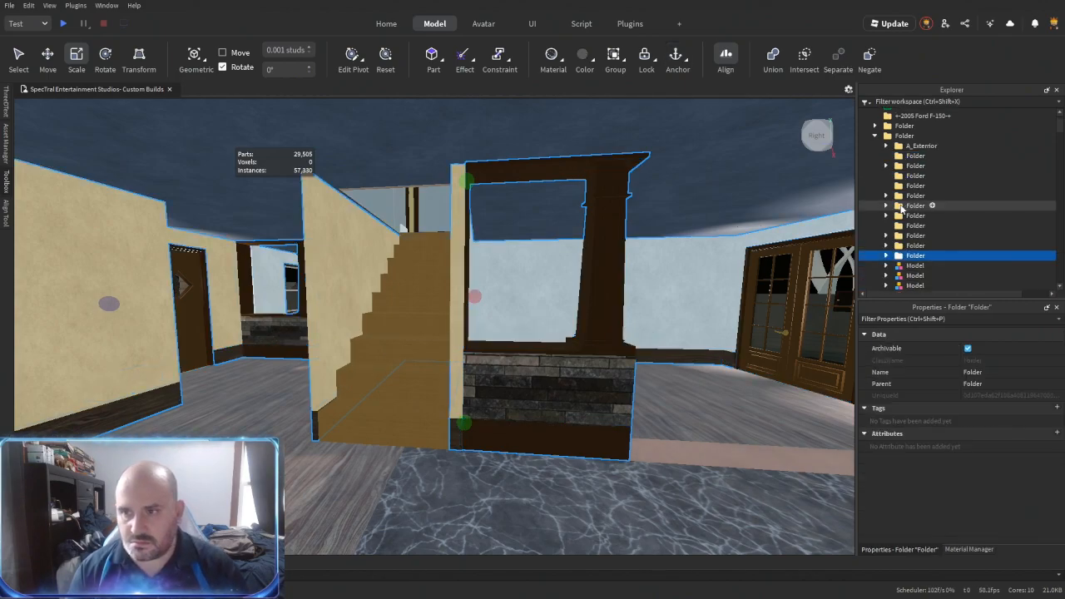
key(Delete)
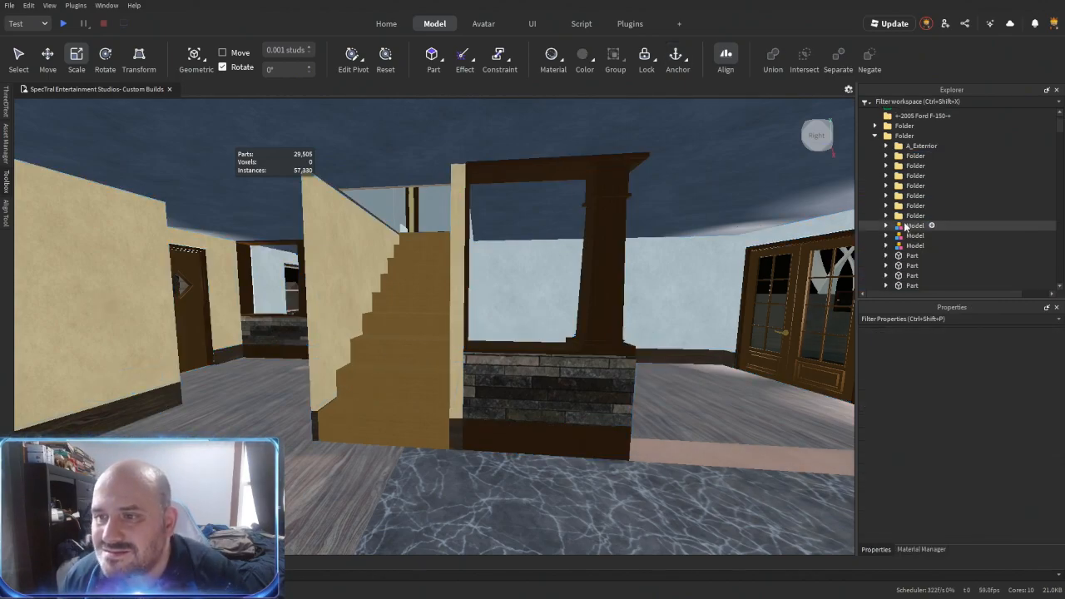
- Duplicate the side entrance's Lights model, turn it to face the French-door wall and move it about 12 studs outward
click(913, 225)
key(f)
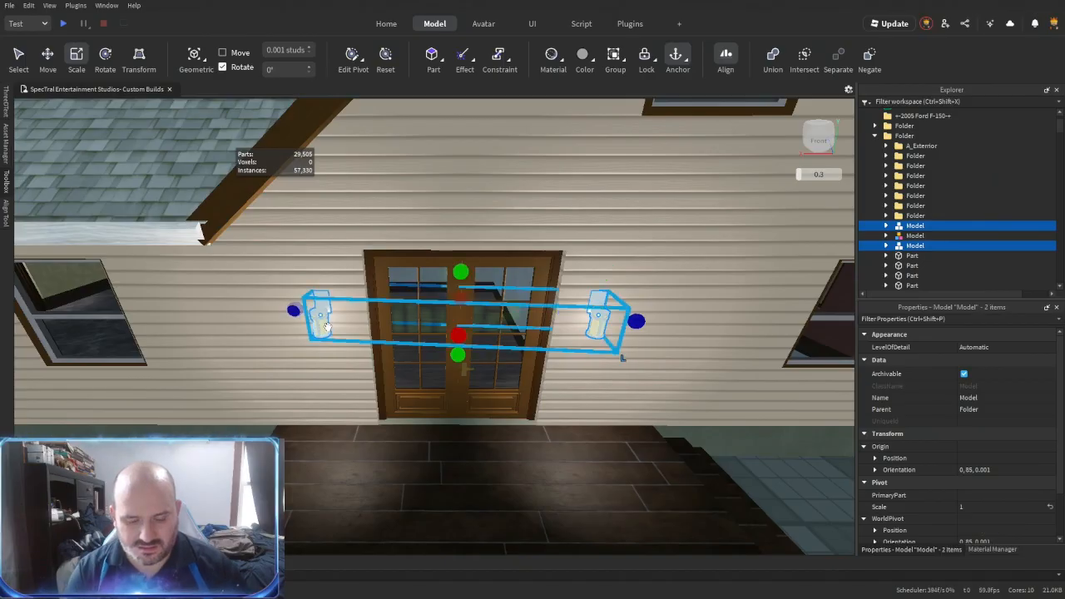
right_drag(333, 324, 375, 288)
key(a)
click(302, 408)
click(426, 218)
key(ctrl+2)
key(ctrl+d)
key(ctrl+r)
drag(454, 218, 587, 335)
scroll(516, 258, down, 2)
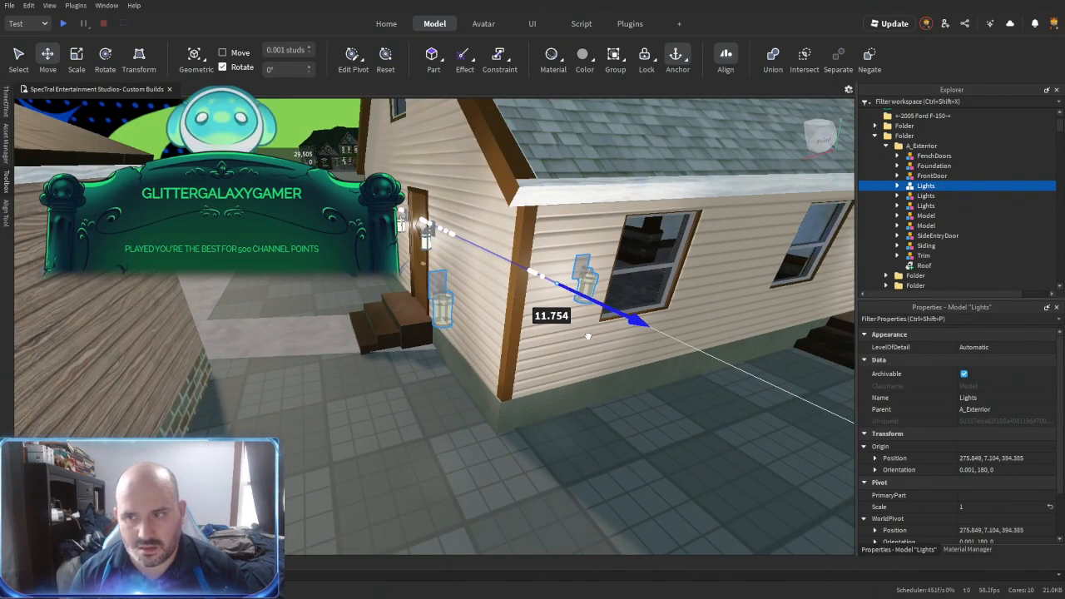
- Remove one lantern from the duplicated Lights model and position the other on the wall to the left of the French doors
click(898, 186)
click(932, 197)
key(Delete)
click(934, 197)
key(d)
drag(520, 290, 497, 292)
right_drag(496, 292, 552, 330)
key(w)
drag(571, 307, 572, 266)
right_drag(572, 265, 563, 280)
key(s)
- Duplicate the lantern and move the copy about 9 studs to the other side of the French doors
key(ctrl+d)
drag(453, 333, 640, 354)
key(d)
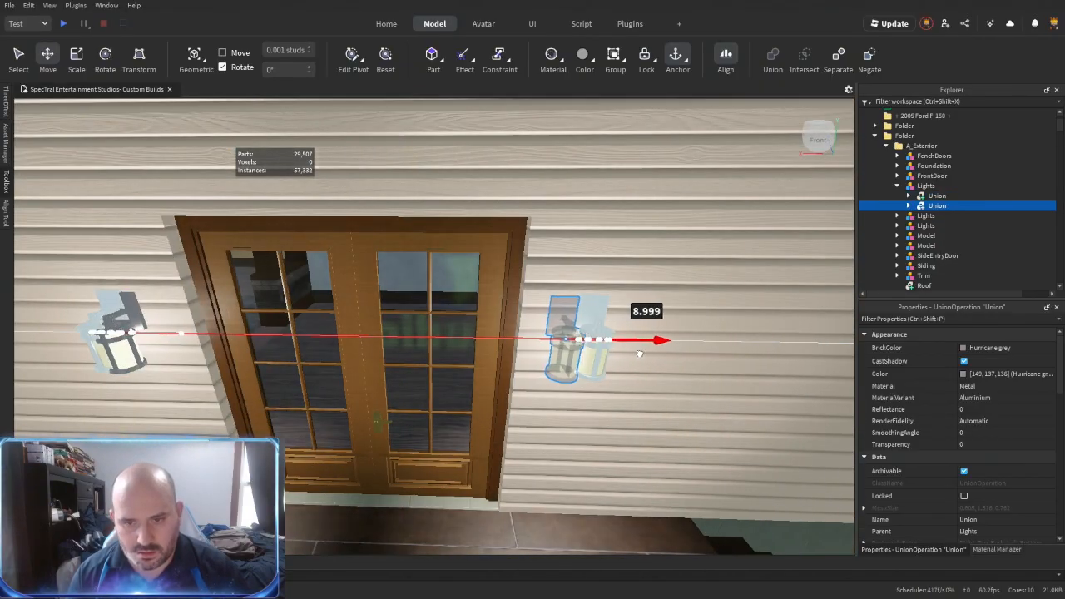
- Delete the two old wall lights beside the French doors
click(602, 305)
key(Delete)
click(105, 300)
key(Delete)
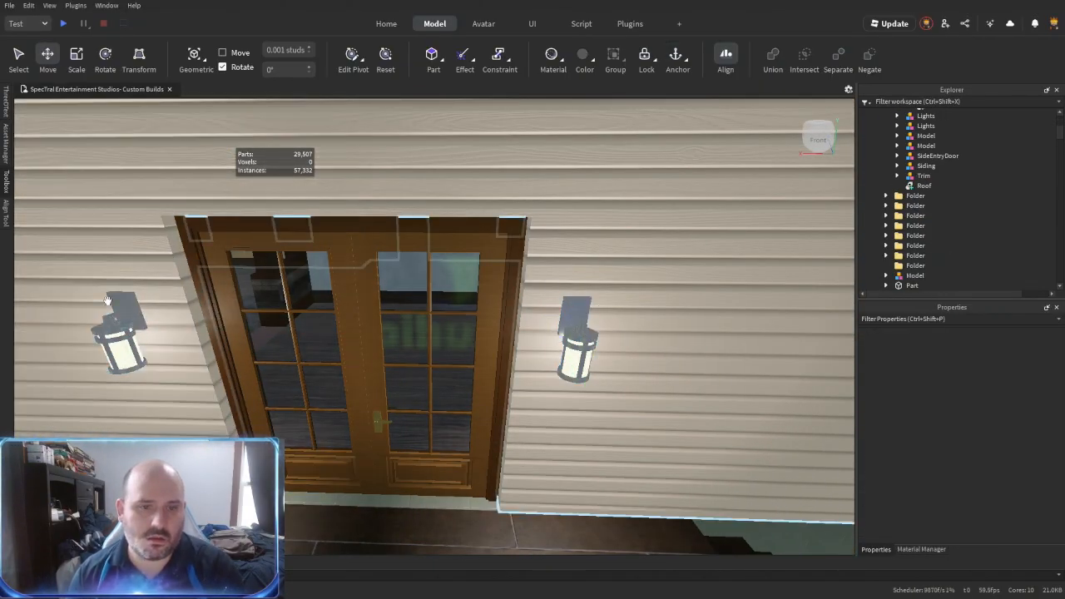
- Select the three half-wall column models inside the house and gather them in their own folder
click(584, 354)
key(s)
click(599, 388)
right_drag(599, 388, 401, 380)
key(w)
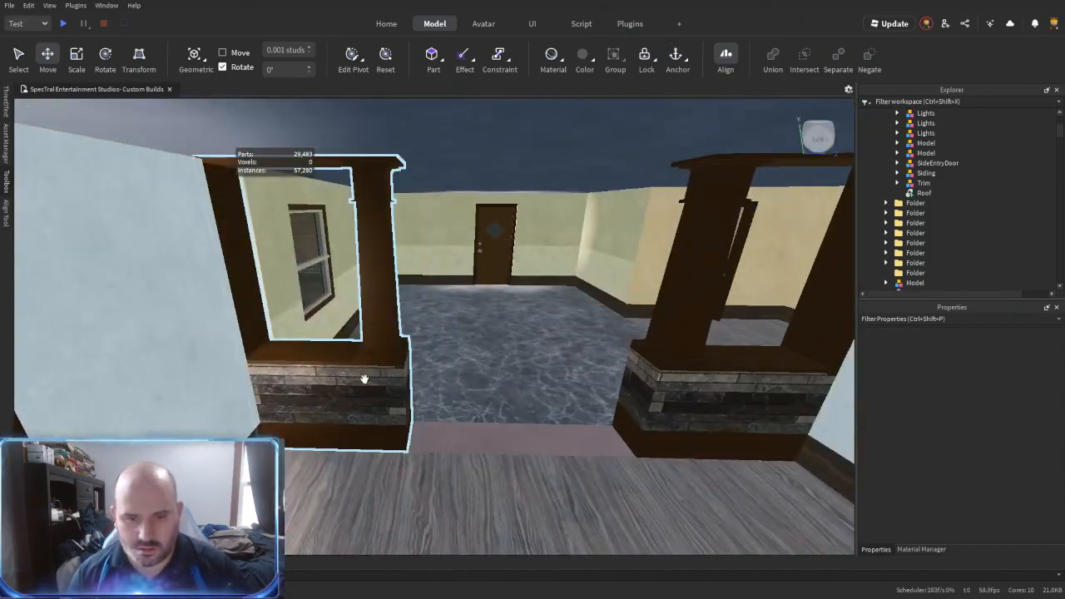
ctrl+click(706, 401)
key(w)
right_drag(705, 401, 372, 256)
ctrl+click(371, 256)
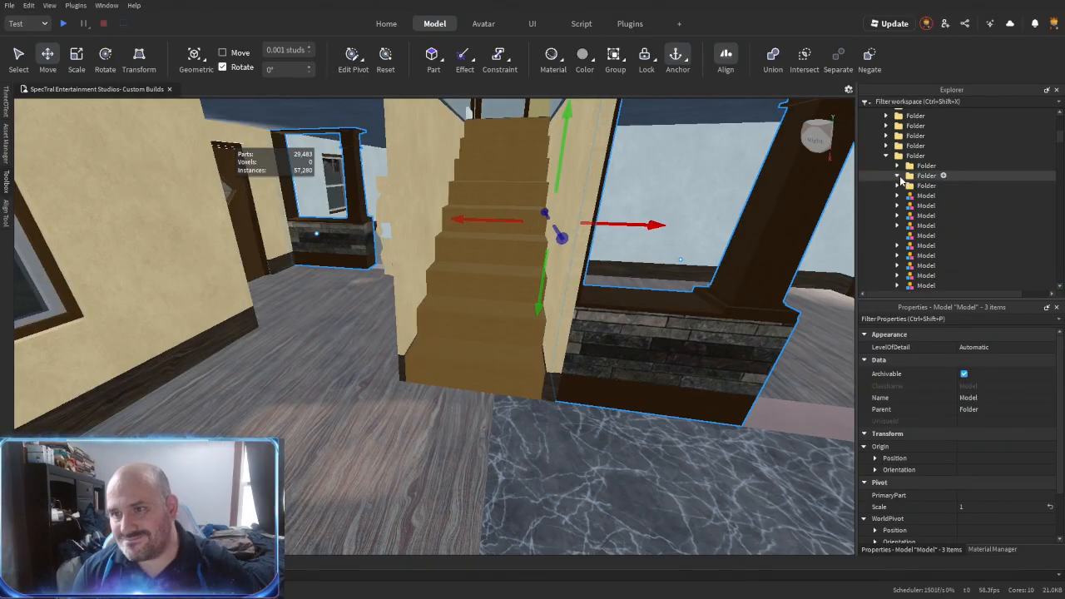
key(Delete)
- Select the parts of all the separate baseboard models and group them into a single model
scroll(926, 235, down, 4)
scroll(915, 247, up, 2)
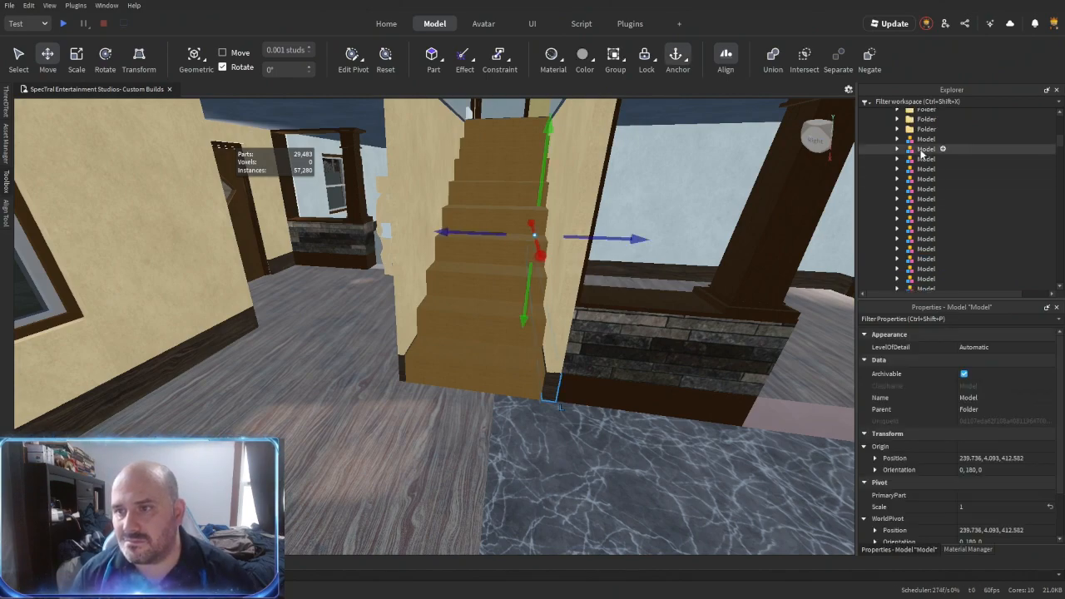
shift+click(924, 142)
key(ctrl+shift+c)
key(ctrl+g)
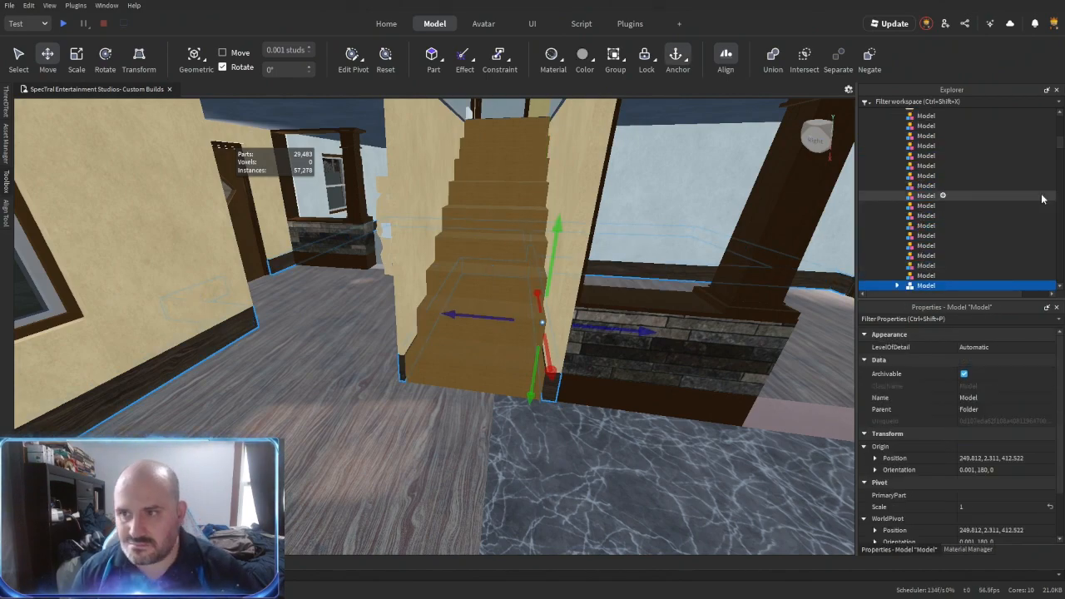
- Delete the empty models left over from the baseboard regrouping
click(933, 278)
scroll(930, 229, up, 5)
key(Delete)
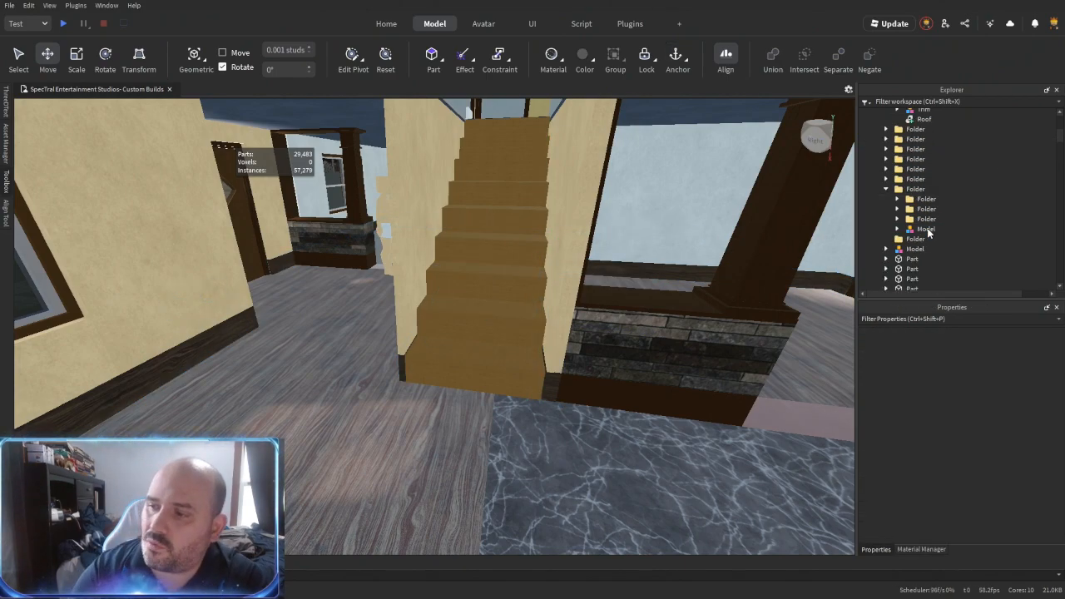
- Recolour all the baseboard parts dark brown and paste in their material variant
key(ctrl+shift+c)
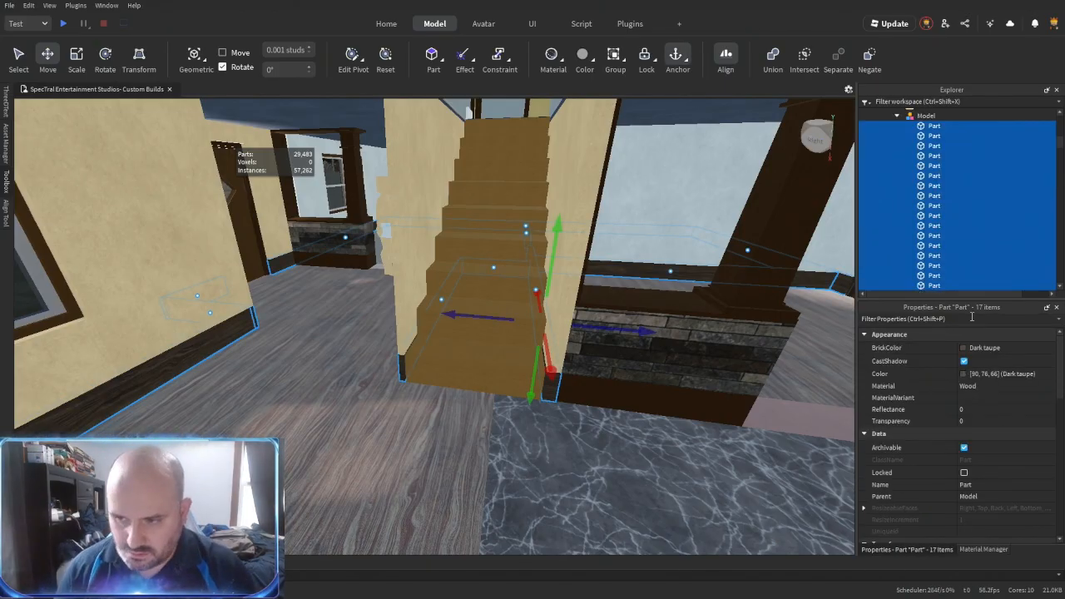
click(979, 349)
click(984, 525)
click(976, 400)
key(ctrl+v)
- Rename the grouped baseboard model Trim1 and delete the empty folder below it
right_drag(625, 438, 774, 383)
key(w)
key(s)
click(921, 145)
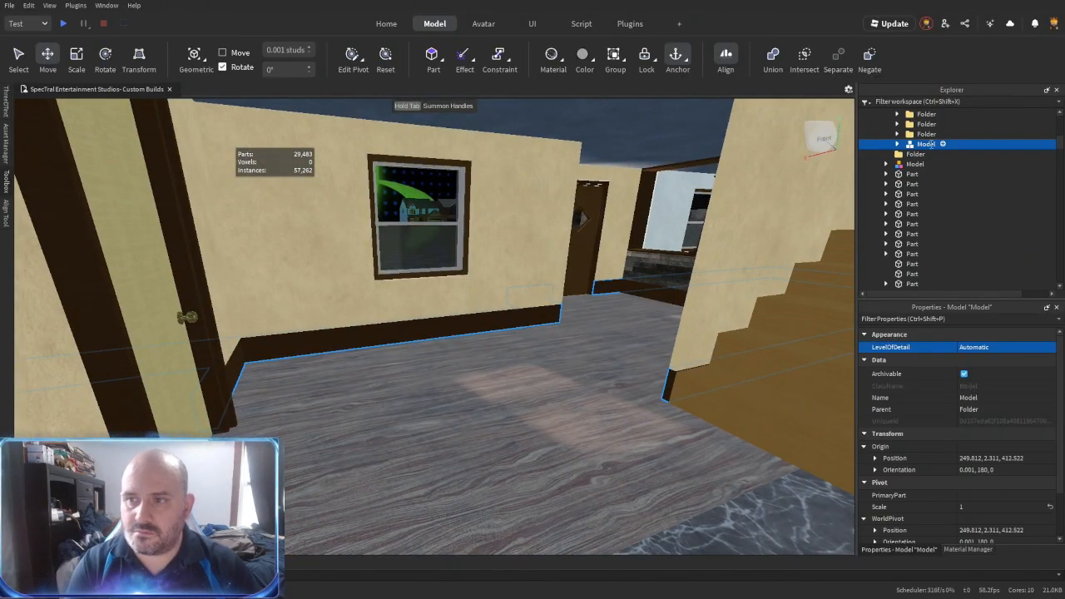
click(897, 194)
click(902, 212)
key(Delete)
right_drag(588, 283, 551, 275)
key(s)
key(s)
key(w)
key(s)
key(d)
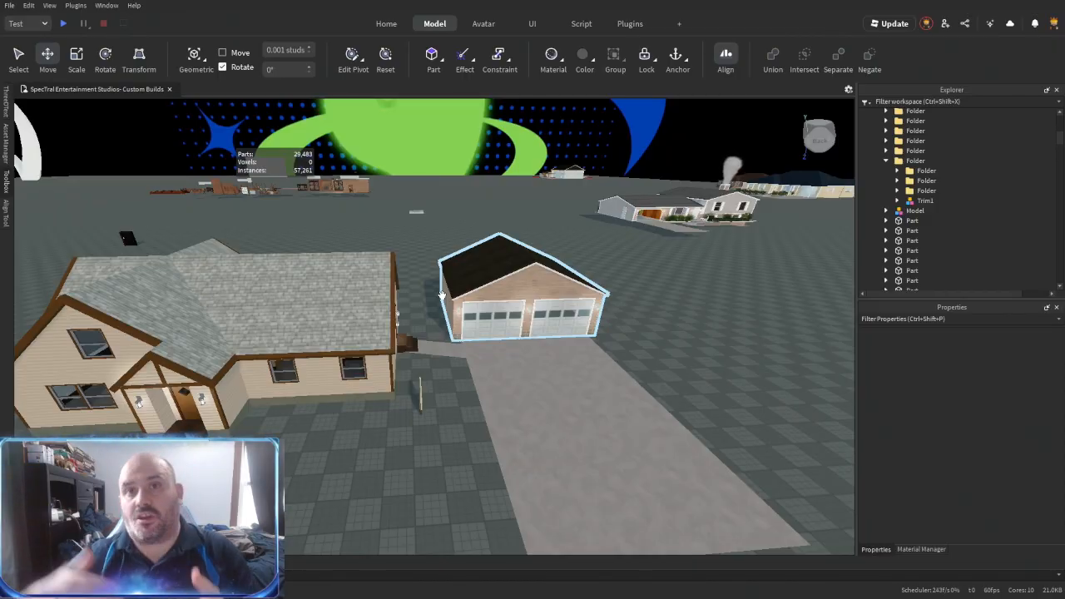
key(d)
- Recolour the yellow interior door's separated frame and slab Medium brown and rejoin them as a union named Door
right_drag(442, 309, 444, 310)
key(w)
key(w)
click(444, 310)
shift+click(937, 200)
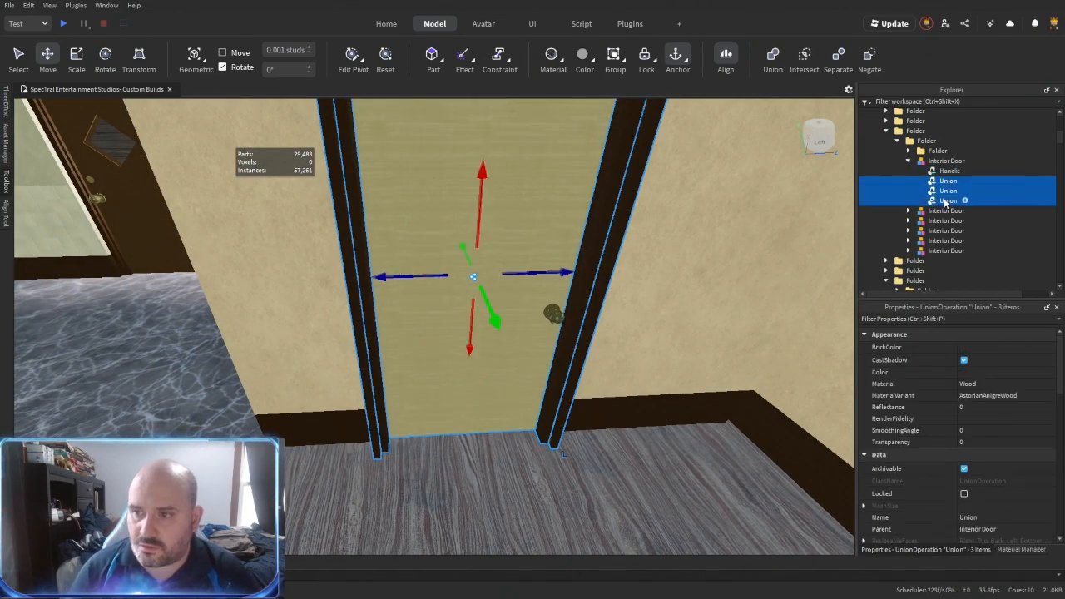
click(973, 348)
click(956, 458)
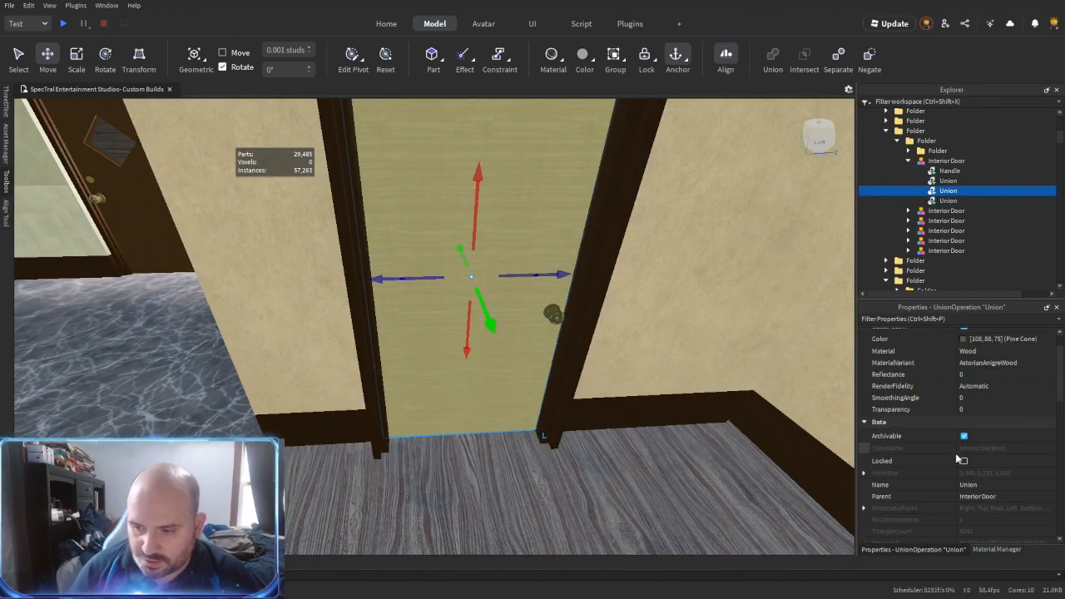
click(963, 451)
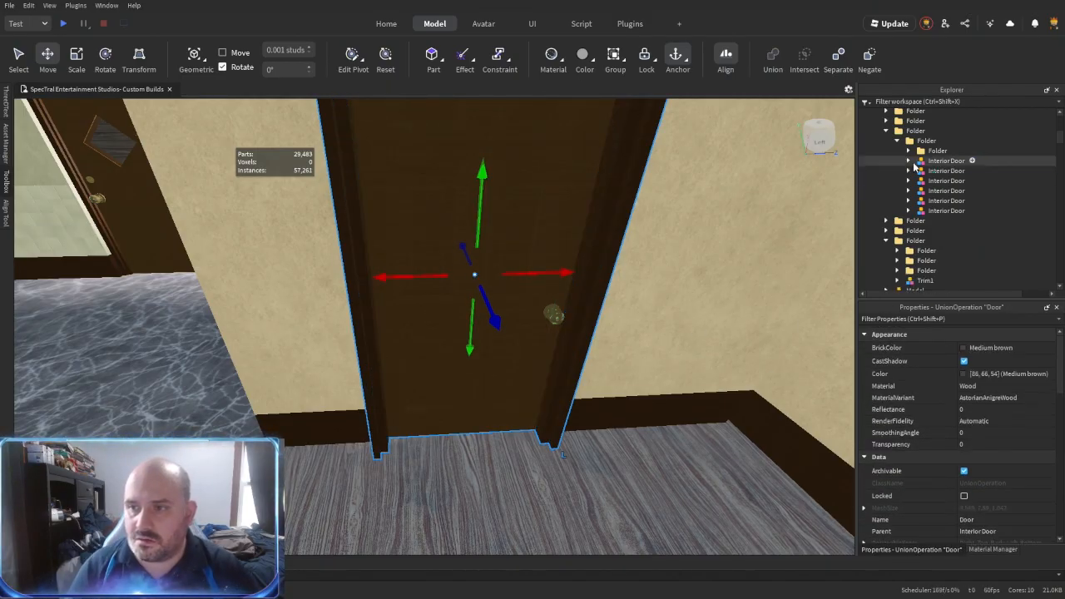
- Turn off CanCollide, CanQuery and CanTouch for the parts of all the Interior Door models
click(943, 170)
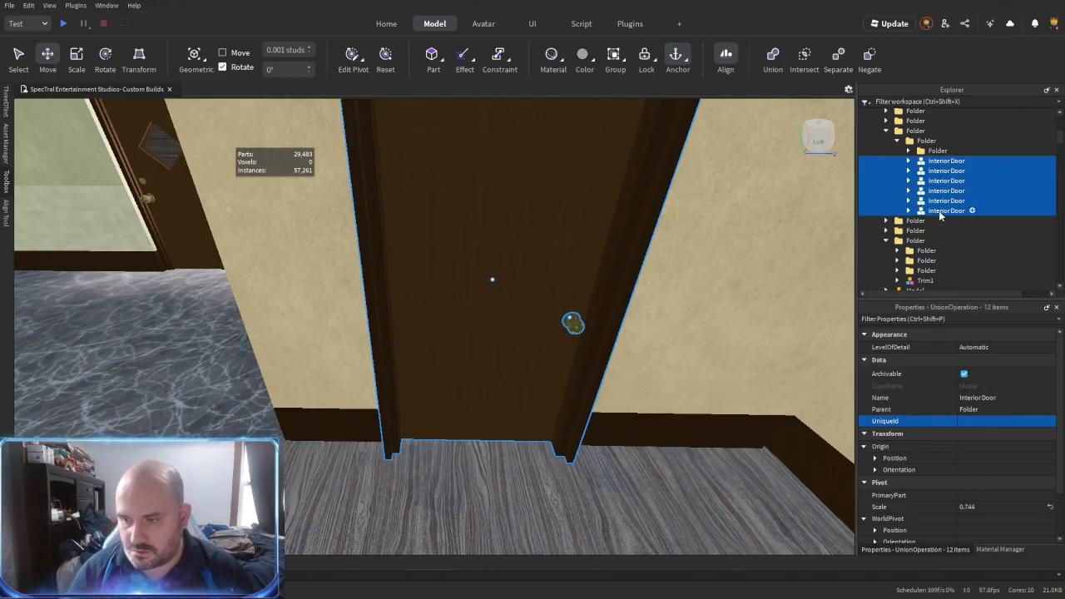
scroll(969, 351, down, 6)
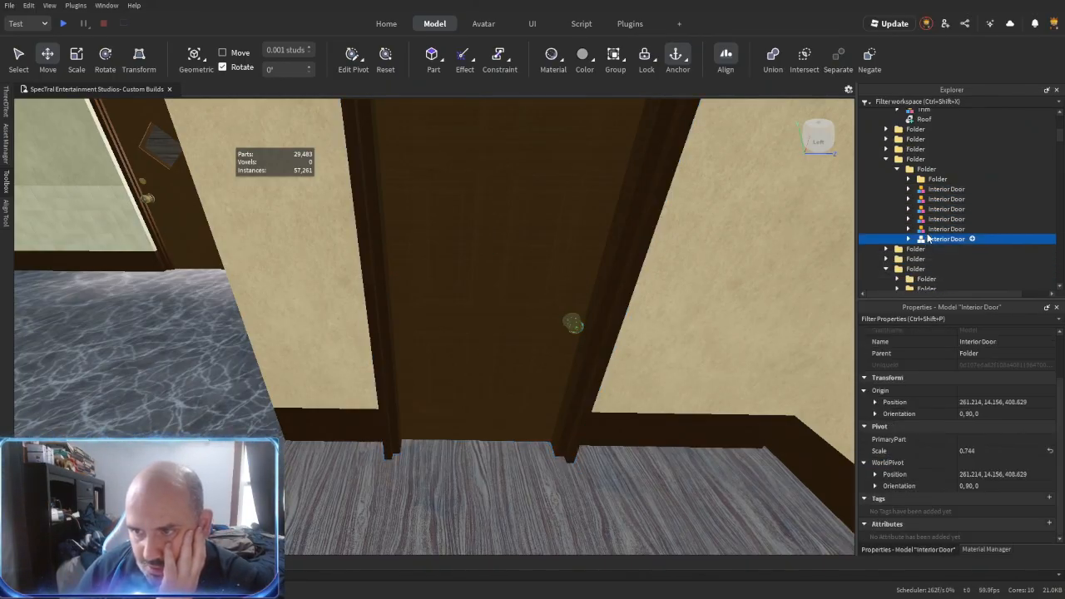
scroll(967, 378, down, 5)
click(965, 463)
click(964, 477)
click(964, 489)
- Turn off CanCollide, CanQuery and CanTouch for the four FenchDoors parts and set their CollisionFidelity to Box
key(d)
click(653, 375)
key(w)
right_drag(653, 375, 574, 358)
click(499, 353)
drag(499, 353, 474, 357)
right_drag(508, 370, 510, 368)
key(w)
alt+click(511, 368)
scroll(942, 179, up, 2)
shift+click(940, 189)
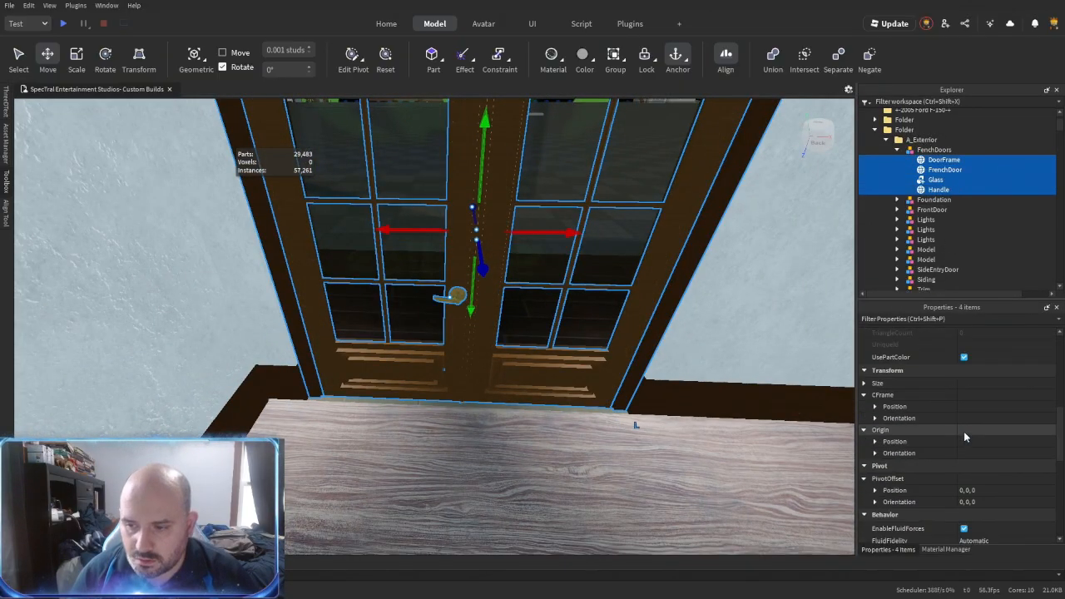
click(964, 428)
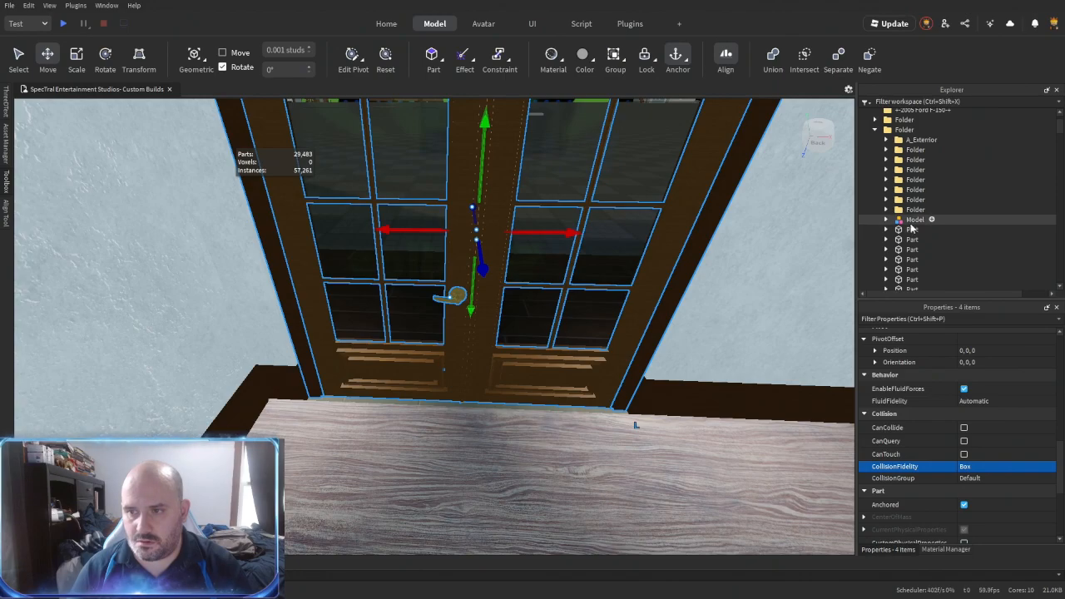
- Locate the loose model below the subfolders in the house's main folder and delete it
click(913, 221)
key(f)
right_drag(525, 371, 530, 374)
key(Delete)
click(912, 221)
key(f)
right_drag(573, 306, 556, 302)
click(561, 302)
key(Delete)
key(ctrl+z)
- Delete two more leftover objects from the house
click(529, 400)
key(Delete)
right_drag(530, 371, 530, 344)
click(458, 317)
drag(495, 235, 498, 166)
right_drag(490, 256, 491, 257)
key(Delete)
- Select the welds and light grey textures nested under all the loose house parts and delete them
right_drag(501, 337, 502, 337)
click(503, 336)
right_drag(433, 408, 471, 405)
click(910, 277)
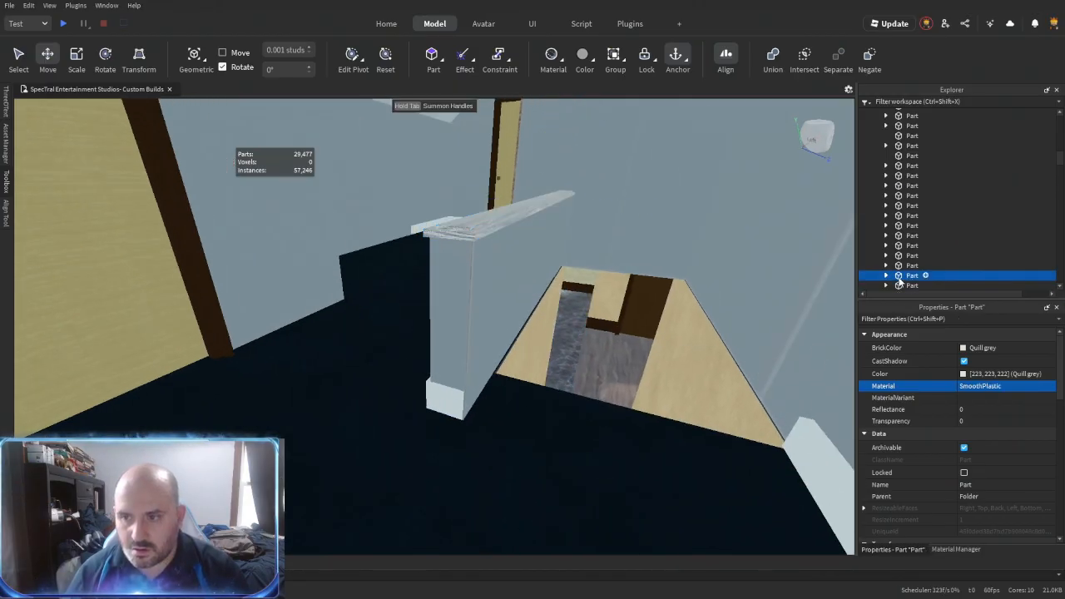
right_drag(602, 366, 602, 366)
scroll(915, 217, down, 5)
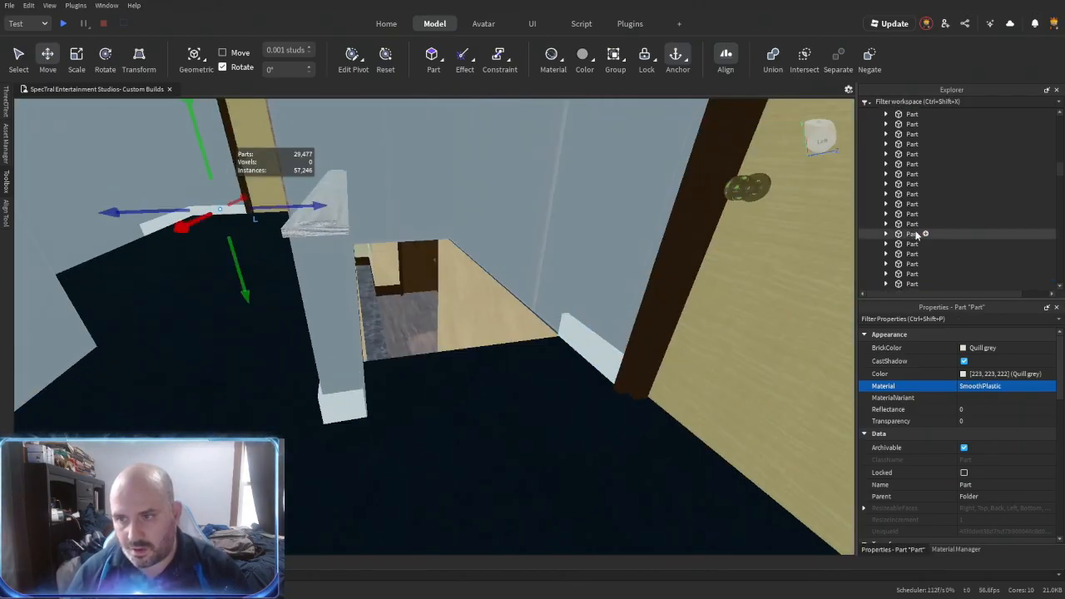
shift+click(917, 226)
key(ctrl+shift+c)
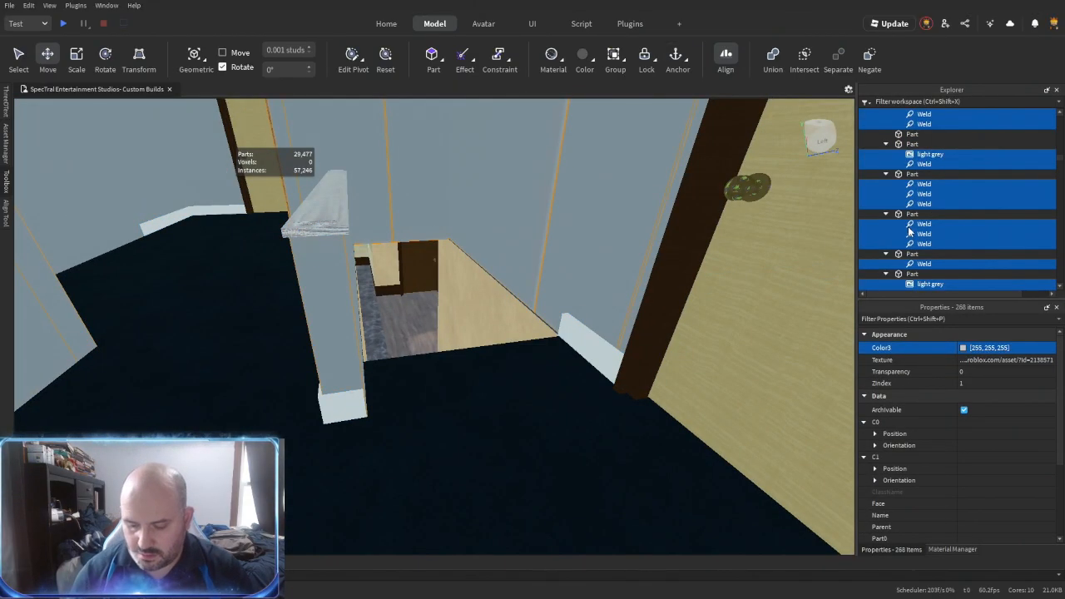
key(Delete)
- Rename the house's main folder 1950'sRanch
right_drag(488, 190, 488, 190)
scroll(540, 232, down, 5)
right_drag(435, 319, 434, 319)
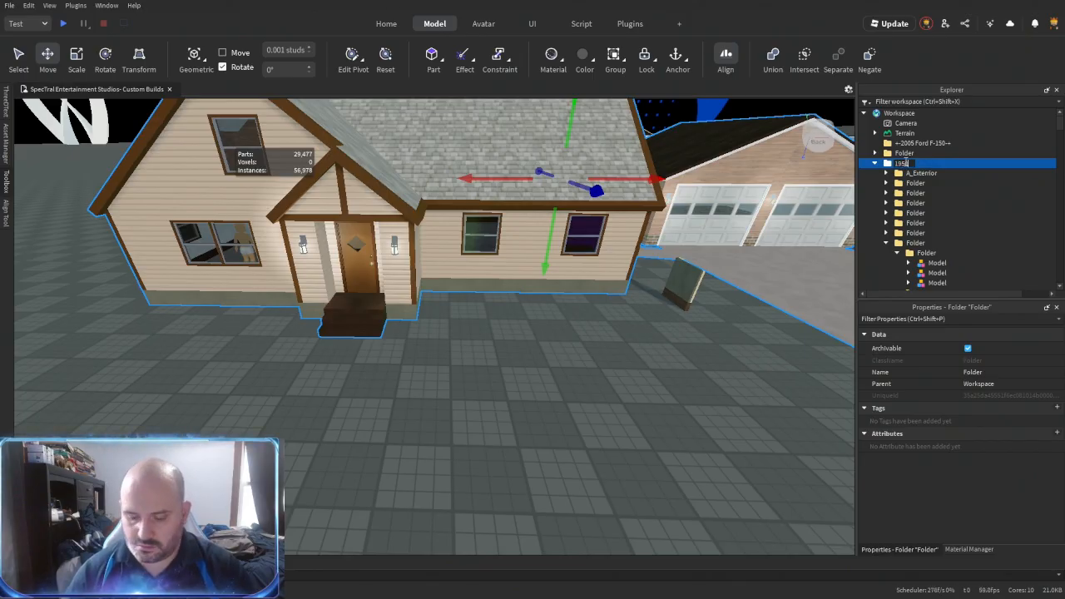
click(799, 213)
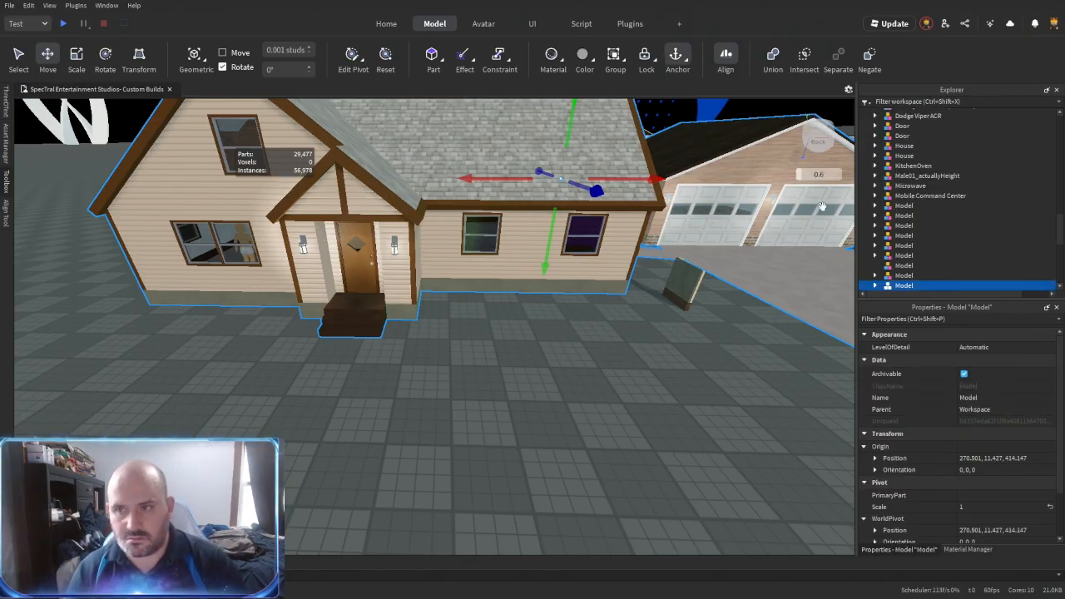
- Play-test the place by walking the character forward briefly, and end the test
key(F5)
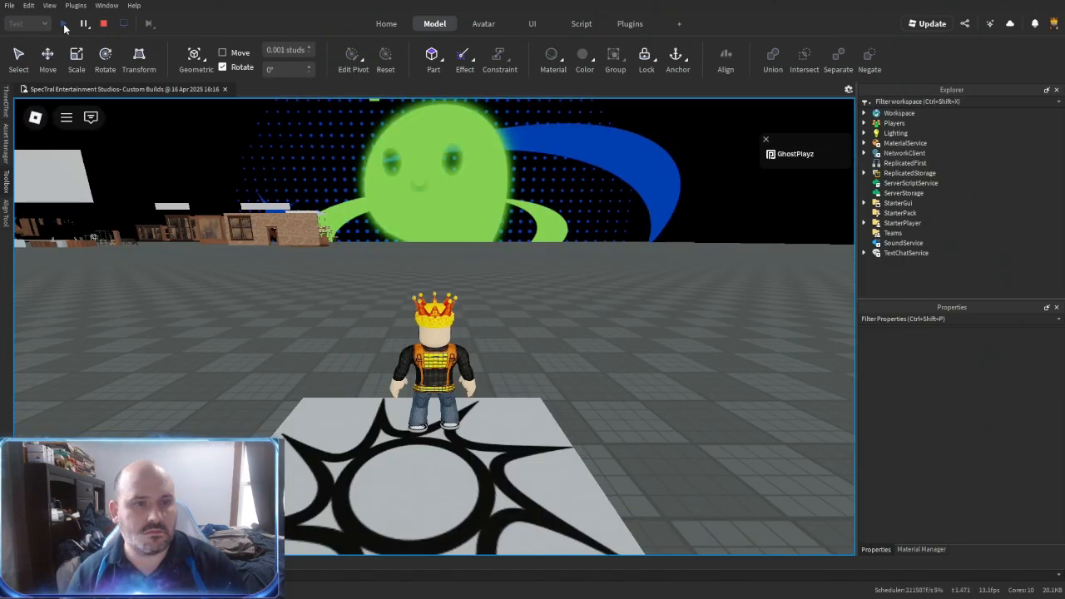
key(w)
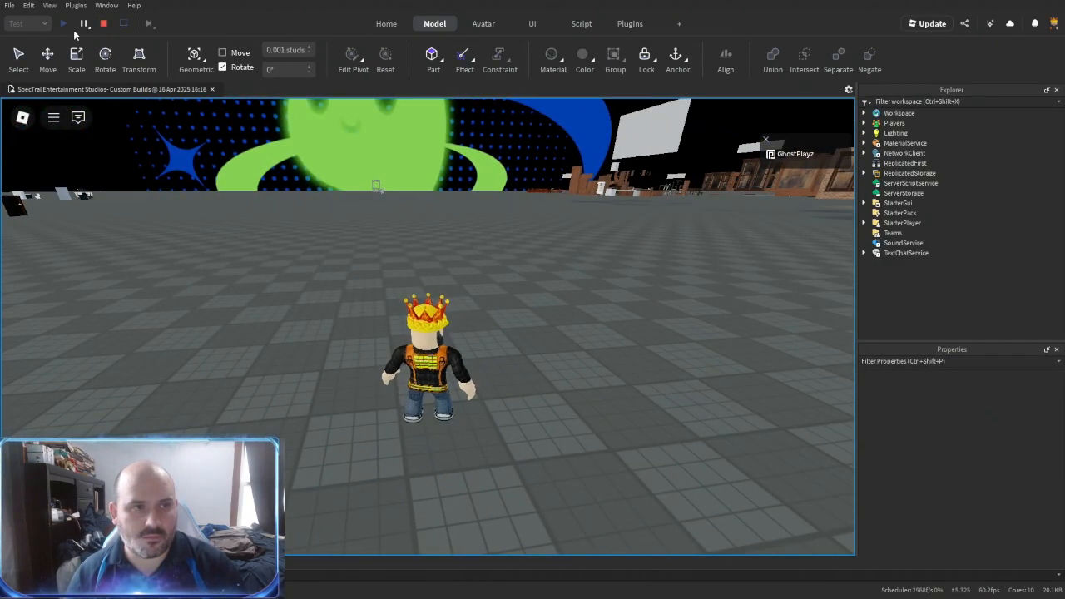
click(103, 23)
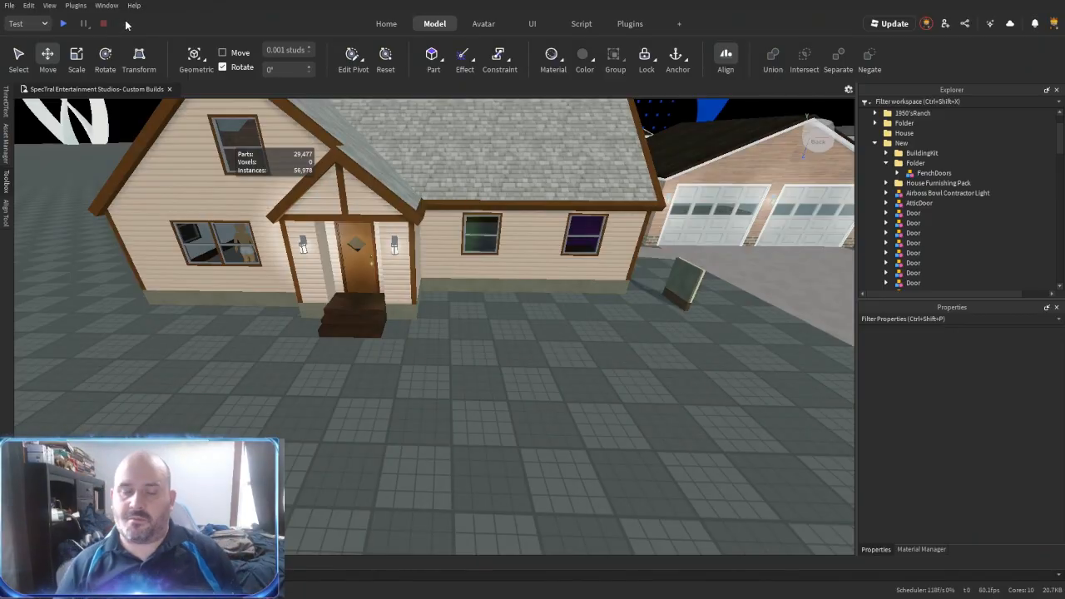
right_drag(238, 194, 305, 241)
key(w)
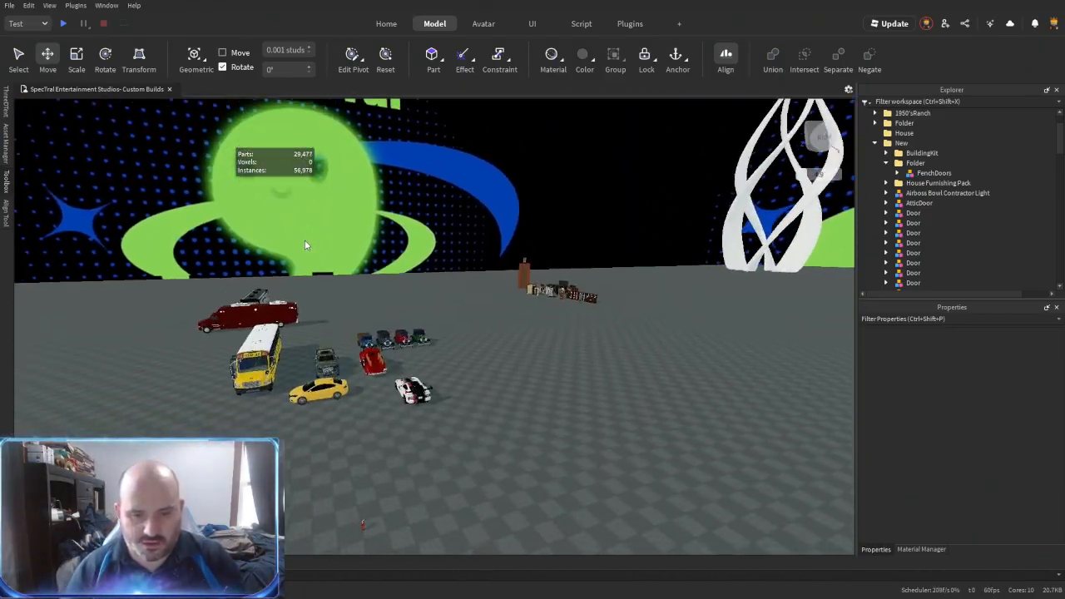
- Start a play test next to the parked Toyota Tundra pickup and get into its driver's seat
key(w)
drag(323, 353, 445, 394)
key(w)
right_drag(445, 394, 466, 366)
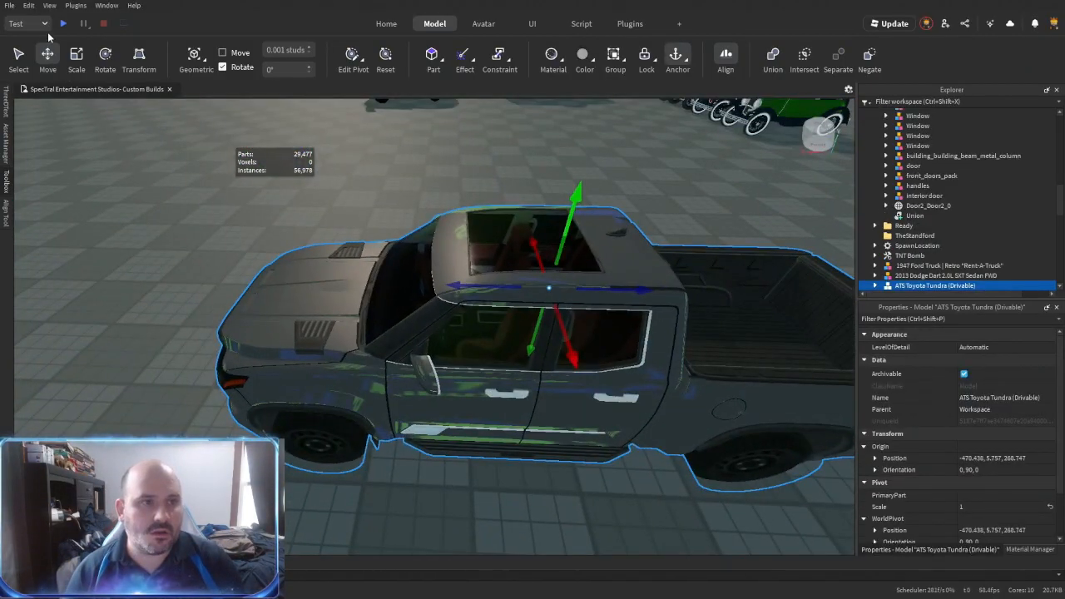
click(62, 27)
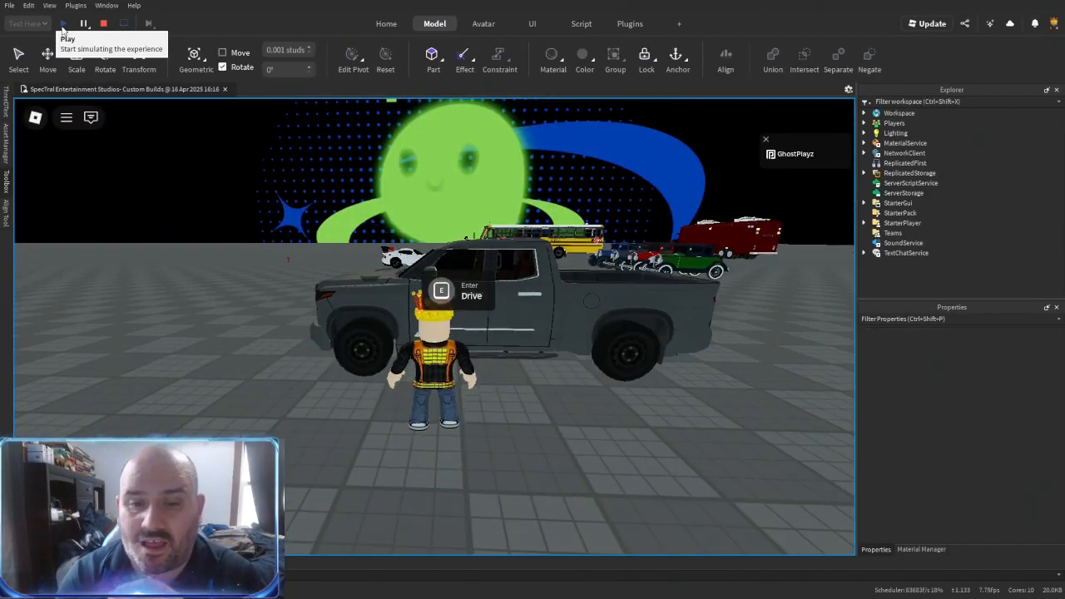
key(e)
- Test-drive the pickup away from the parked vehicles and turn it across the baseplate towards the houses
key(w)
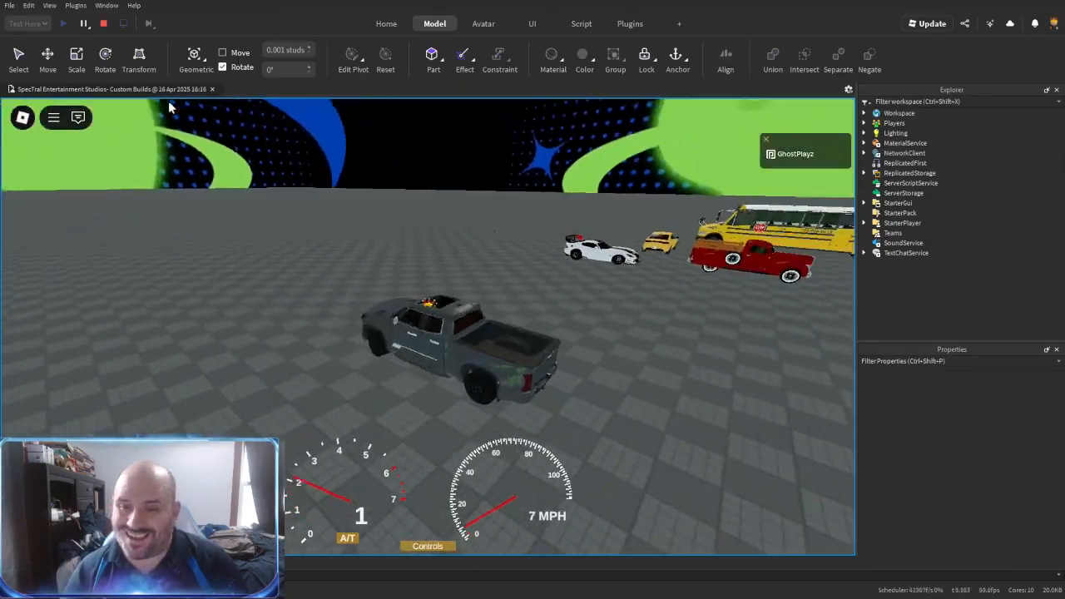
mouse_move(168, 101)
right_down()
mouse_move(493, 326)
mouse_move(168, 102)
right_up()
scroll(168, 100, down, 4)
key(d)
scroll(168, 102, up, 3)
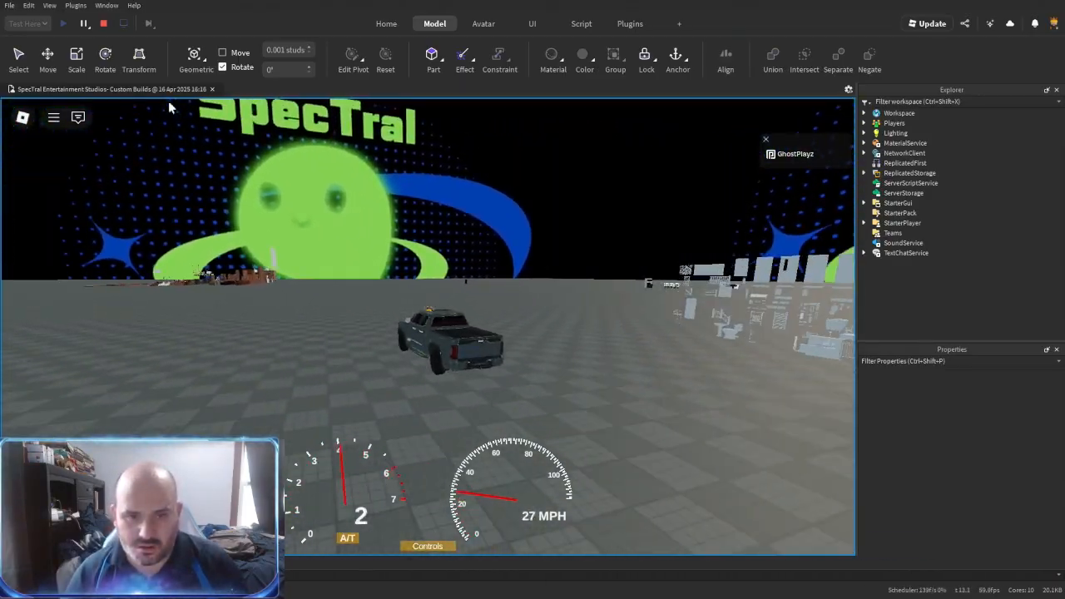
key(d)
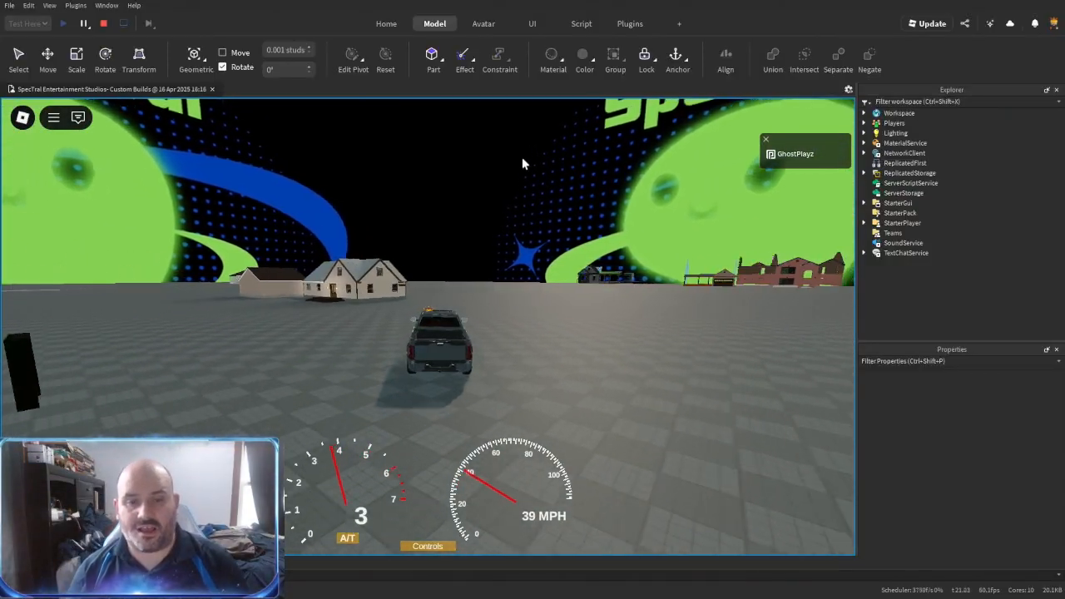
- Steer the pickup up to the ranch house, park it on the garage driveway and get out
right_drag(517, 245, 517, 245)
key(s)
right_drag(562, 301, 561, 301)
key(a)
key(a)
right_drag(461, 346, 427, 326)
key(s)
key(space)
- Enter the ranch house in first-person view and inspect the main living area and adjoining rooms
scroll(457, 335, up, 8)
key(w)
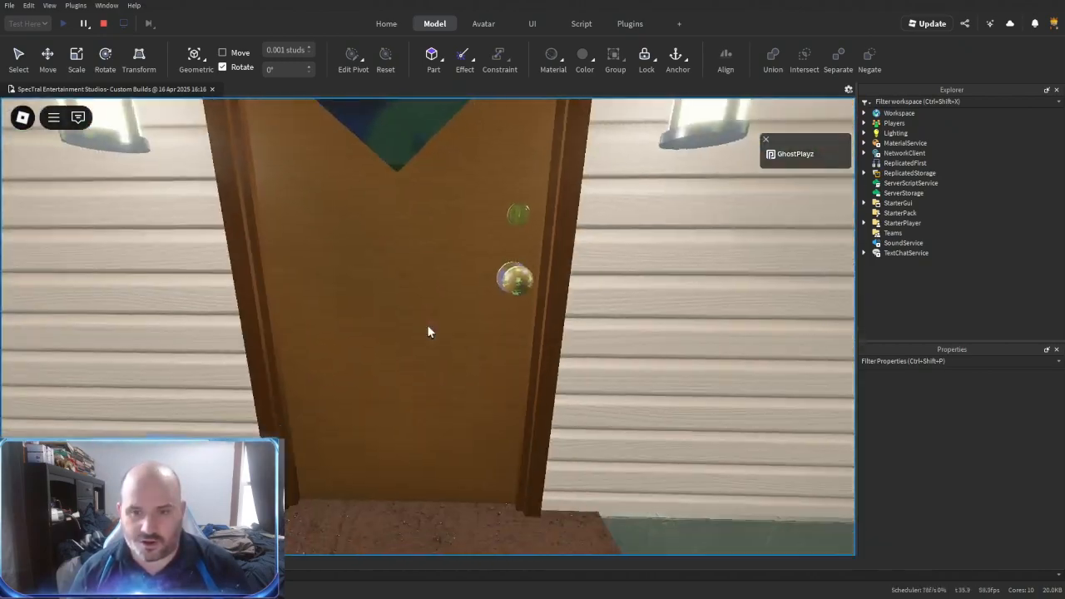
key(w)
key(w)
key(w)
key(w)
key(w)
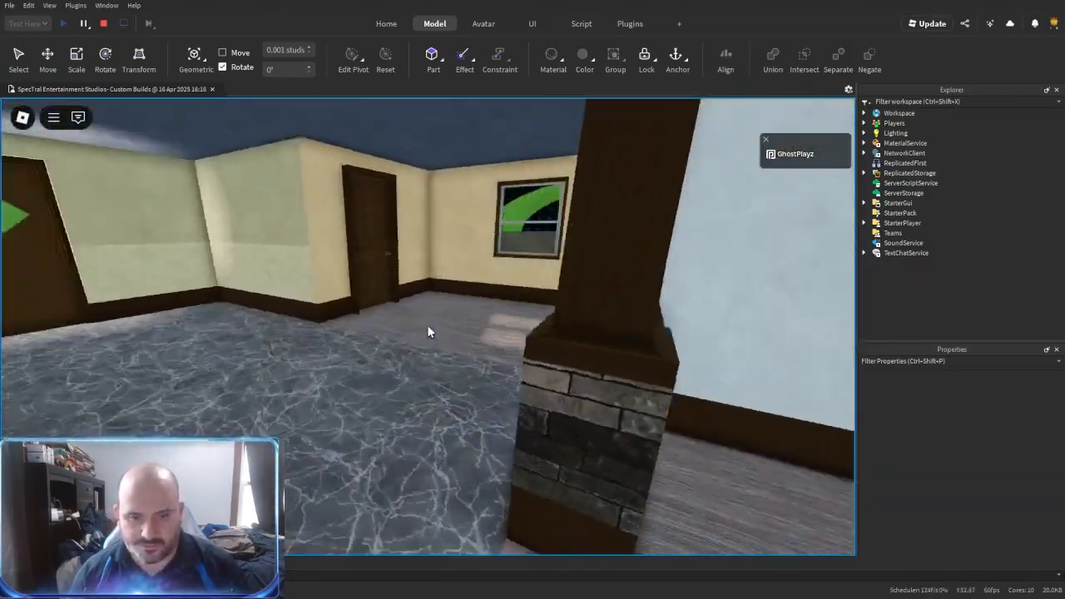
key(w)
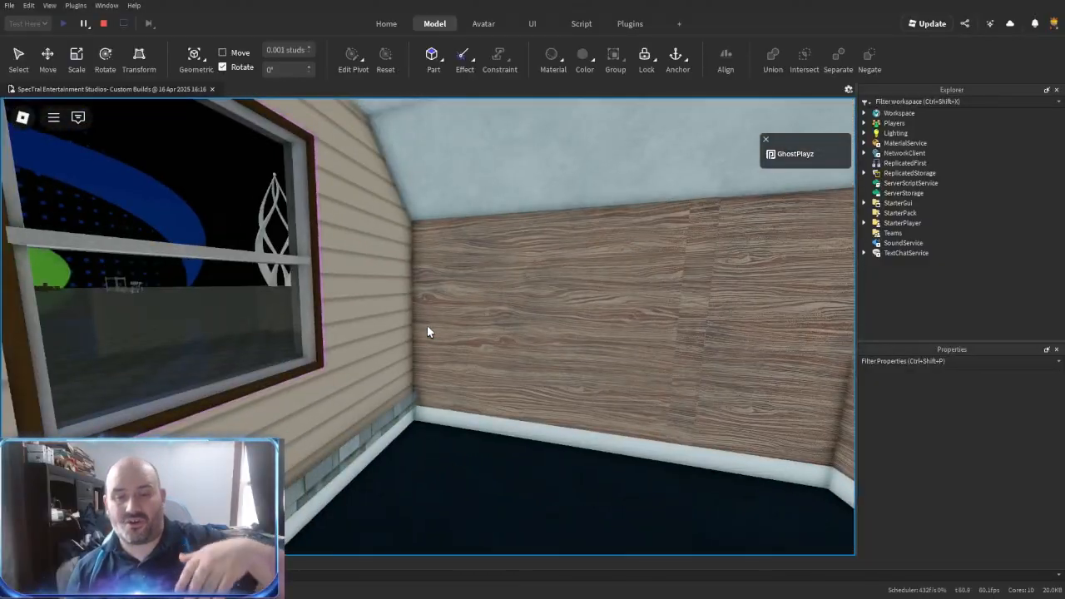
- Walk through the wood-panelled, dark-floored rooms and back to the main living area, checking walls, trim and doors
key(w)
key(w)
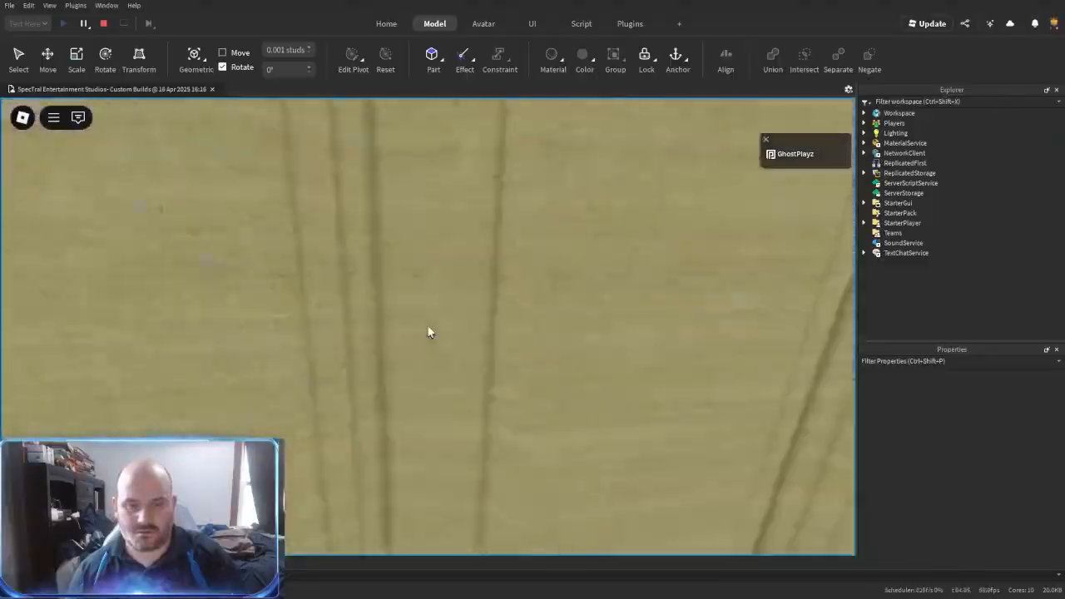
key(w)
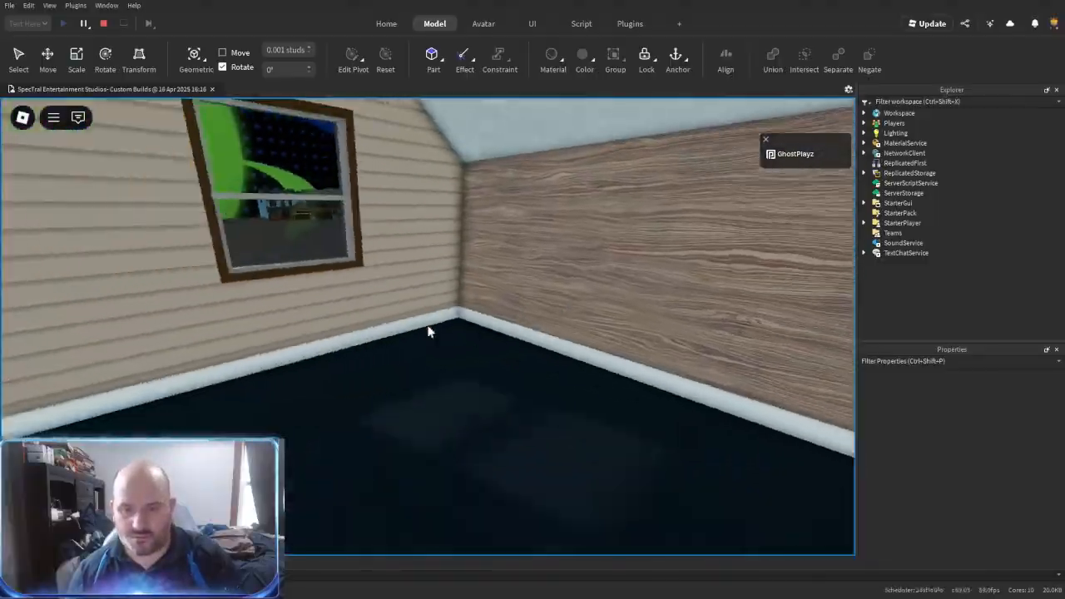
key(w)
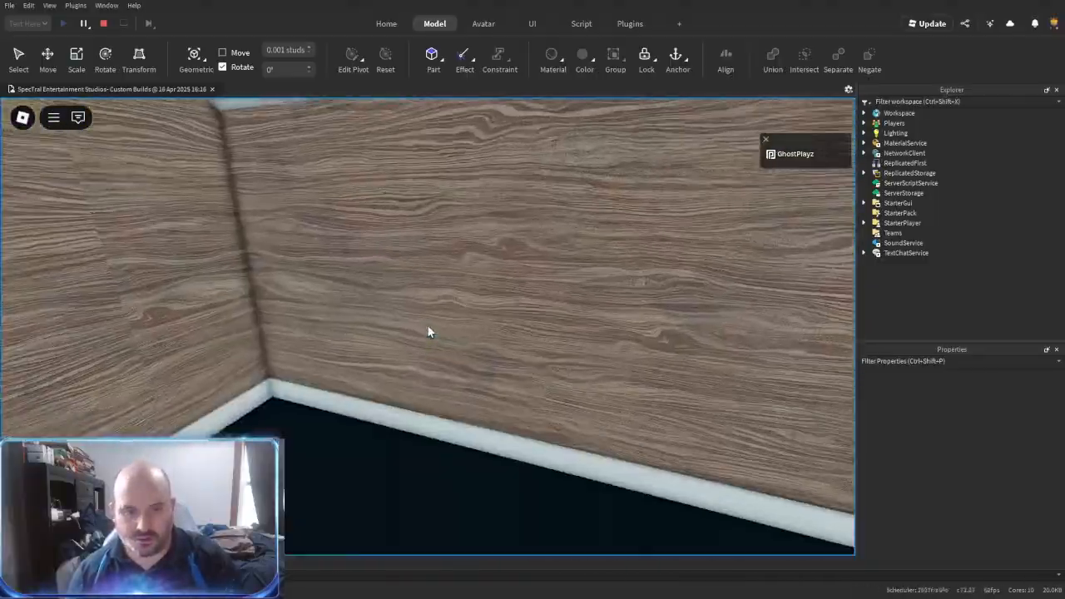
key(w)
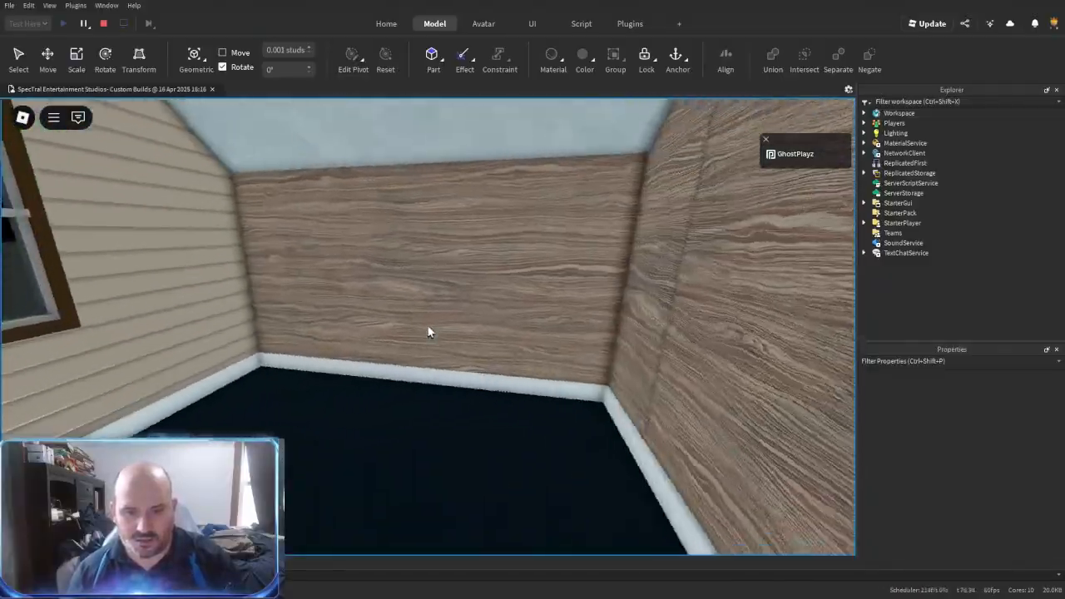
key(w)
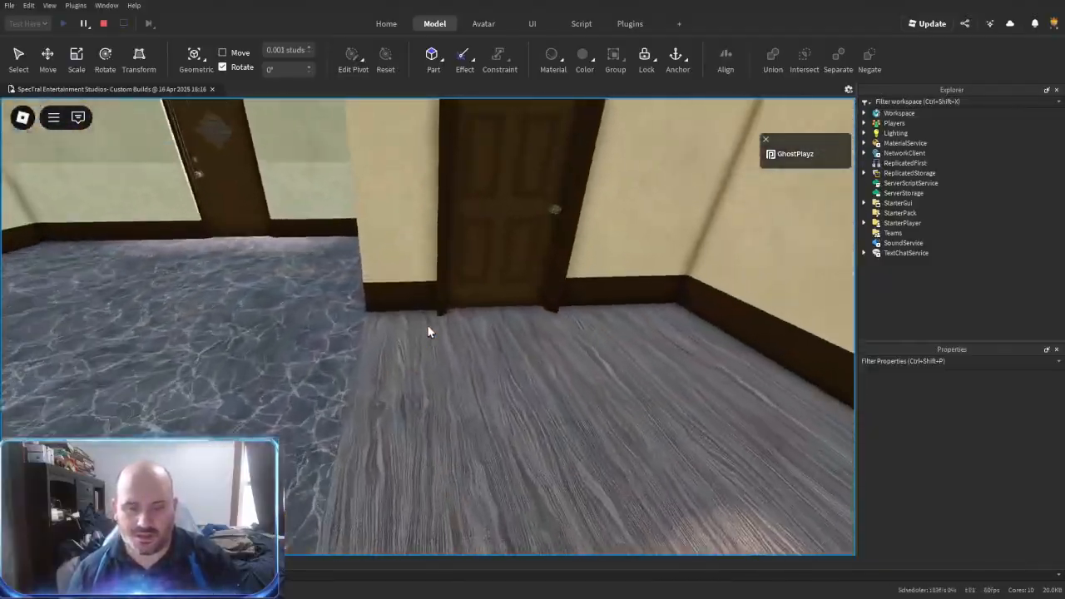
- Leave the house in third-person view and inspect its front facade, entry porch and windows
scroll(427, 327, down, 5)
key(s)
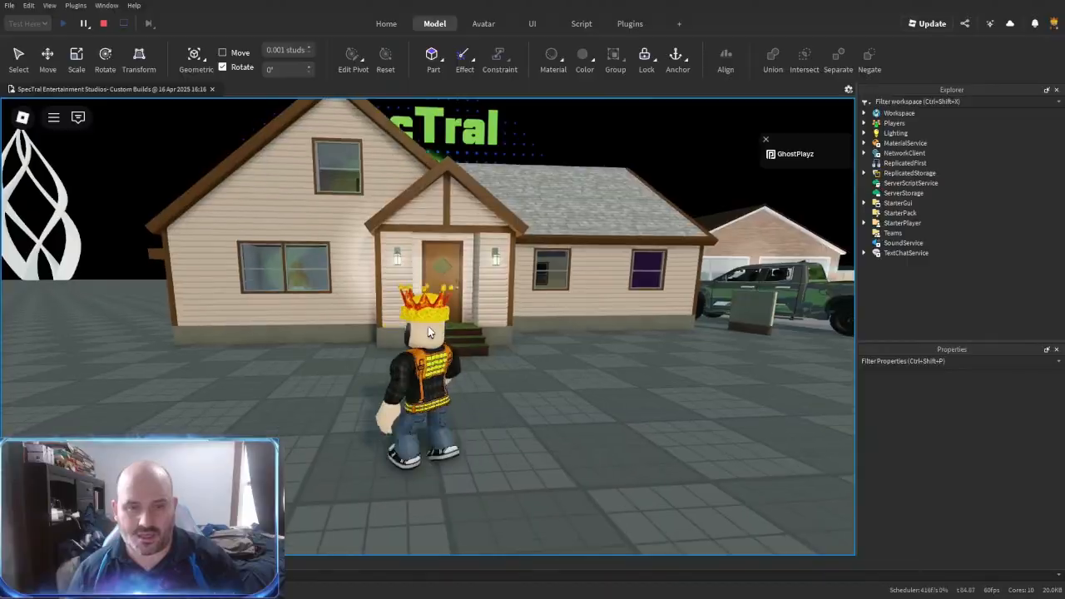
key(a)
key(d)
key(d)
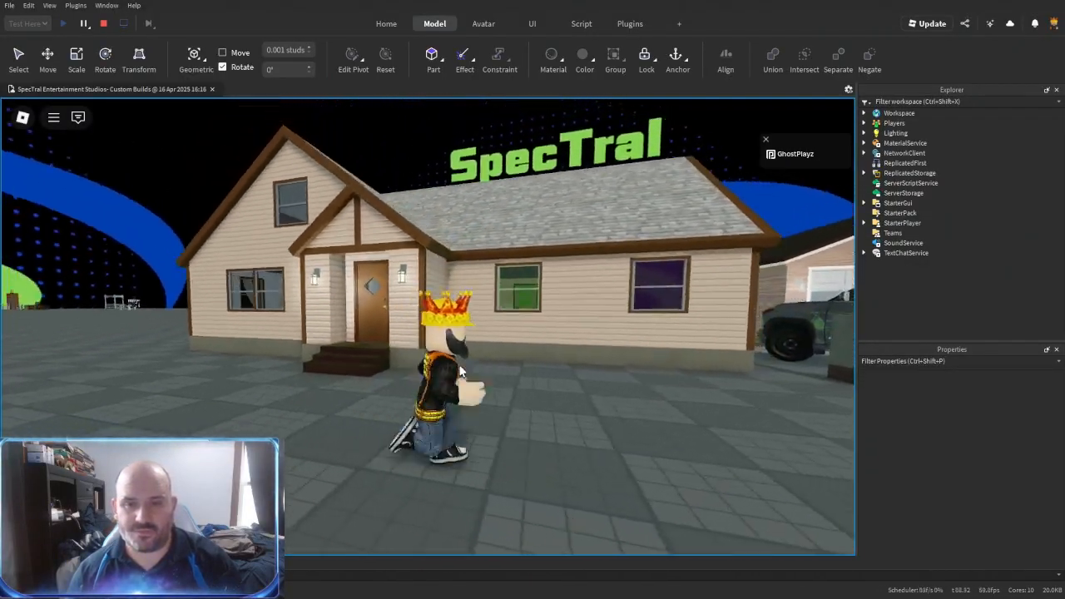
- Walk the character around the house to the driveway and examine the detached two-door garage
key(w)
right_drag(460, 371, 460, 371)
key(w)
scroll(460, 372, down, 10)
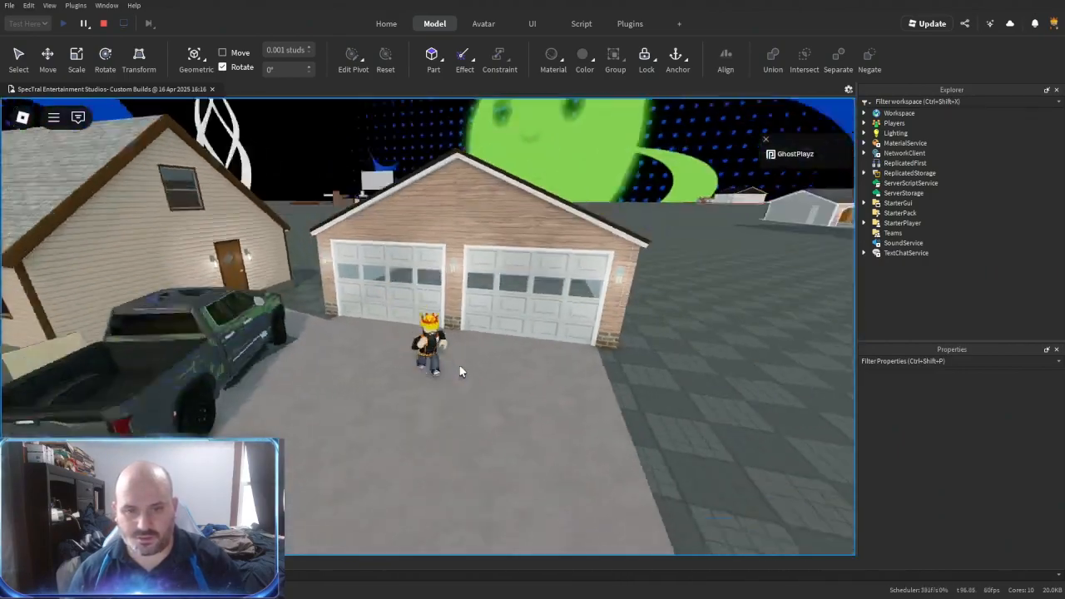